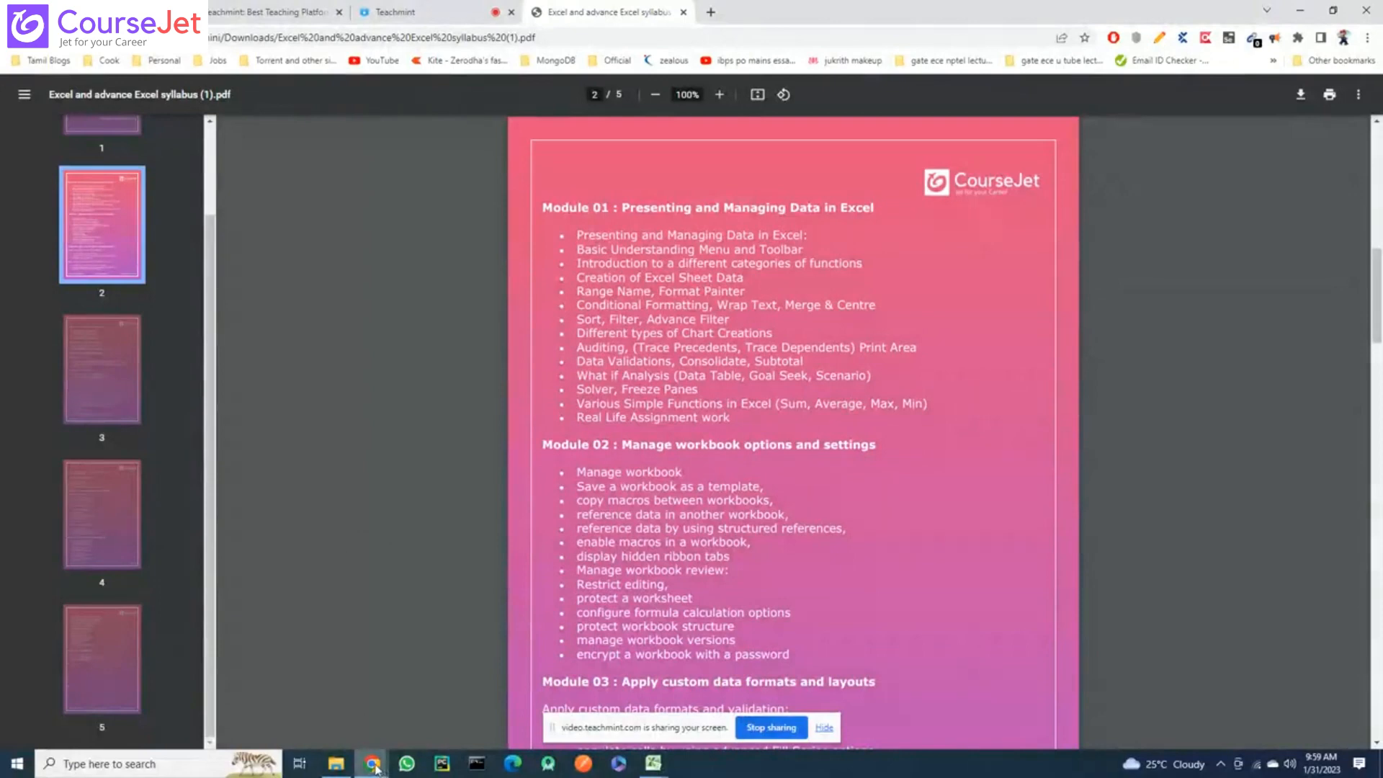
Switch from the syllabus PDF in the browser to the Book1 workbook in Excel
mouse_move(375, 769)
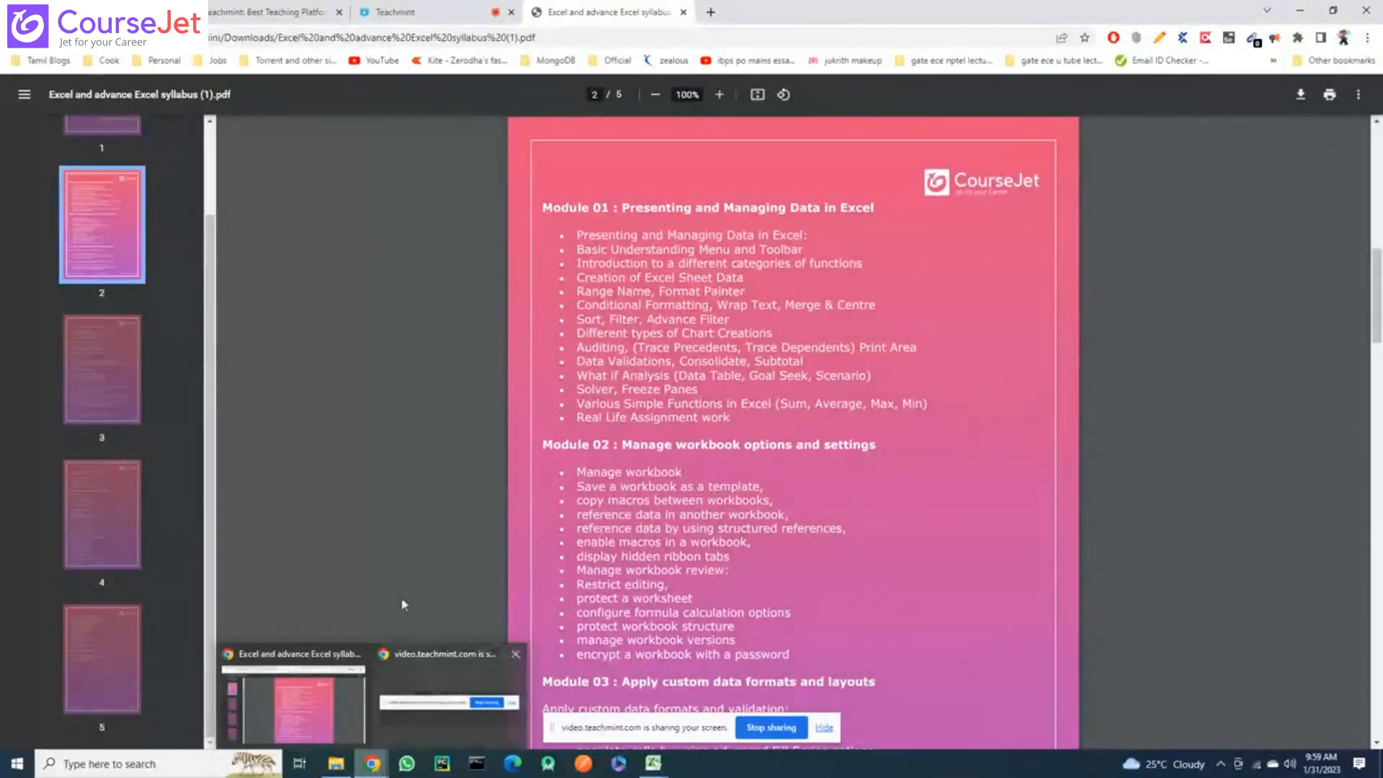
click(654, 767)
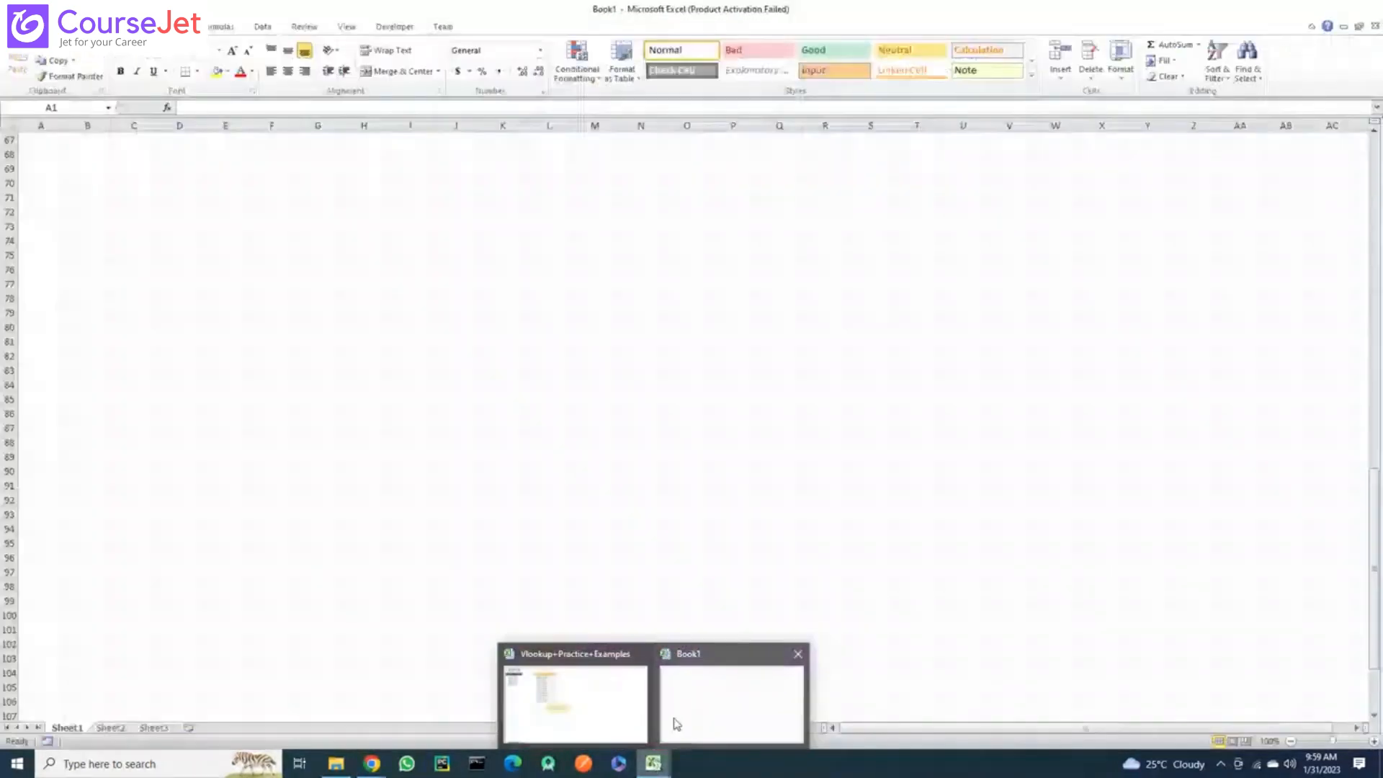
click(688, 719)
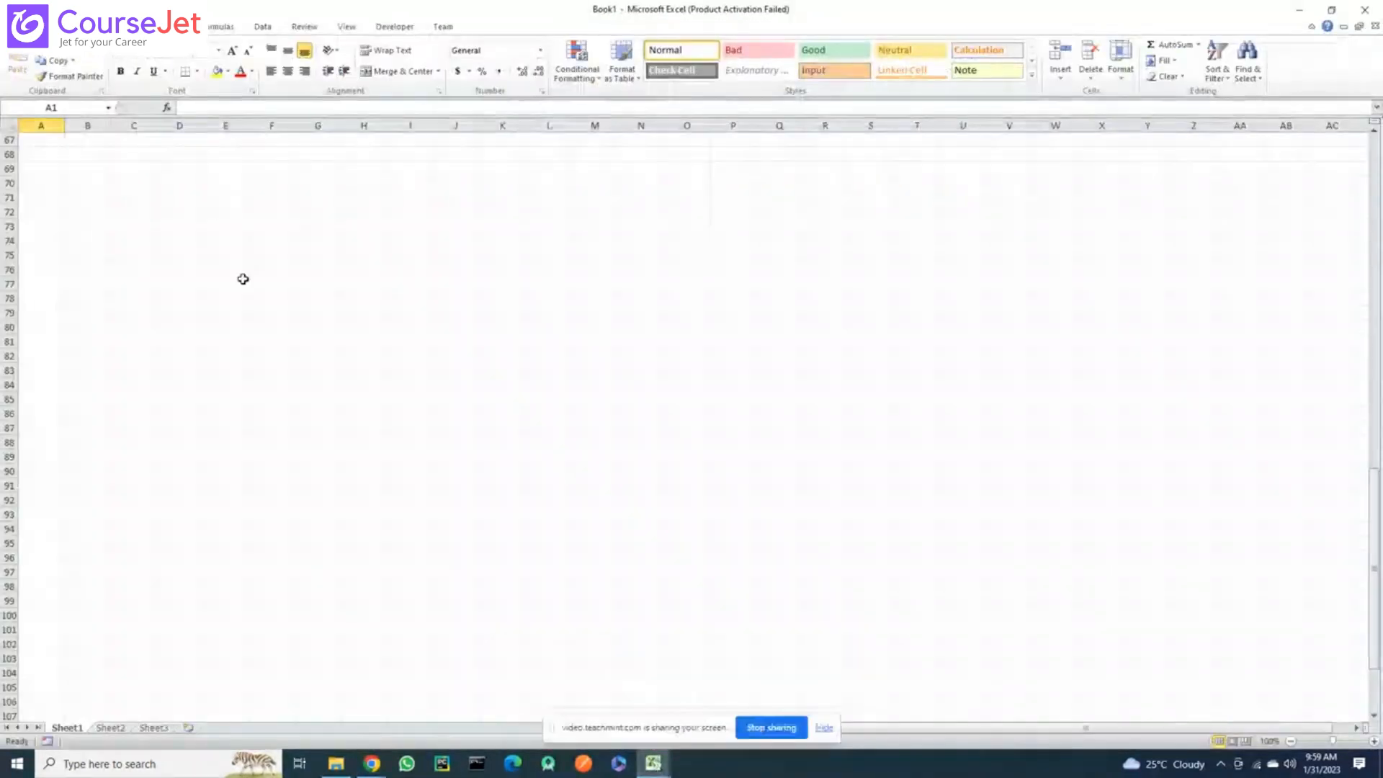
Examine the blank Sheet1 grid at several zoom levels, then bring it back to 100% at row 1
scroll(240, 278, up, 9)
scroll(466, 302, down, 2)
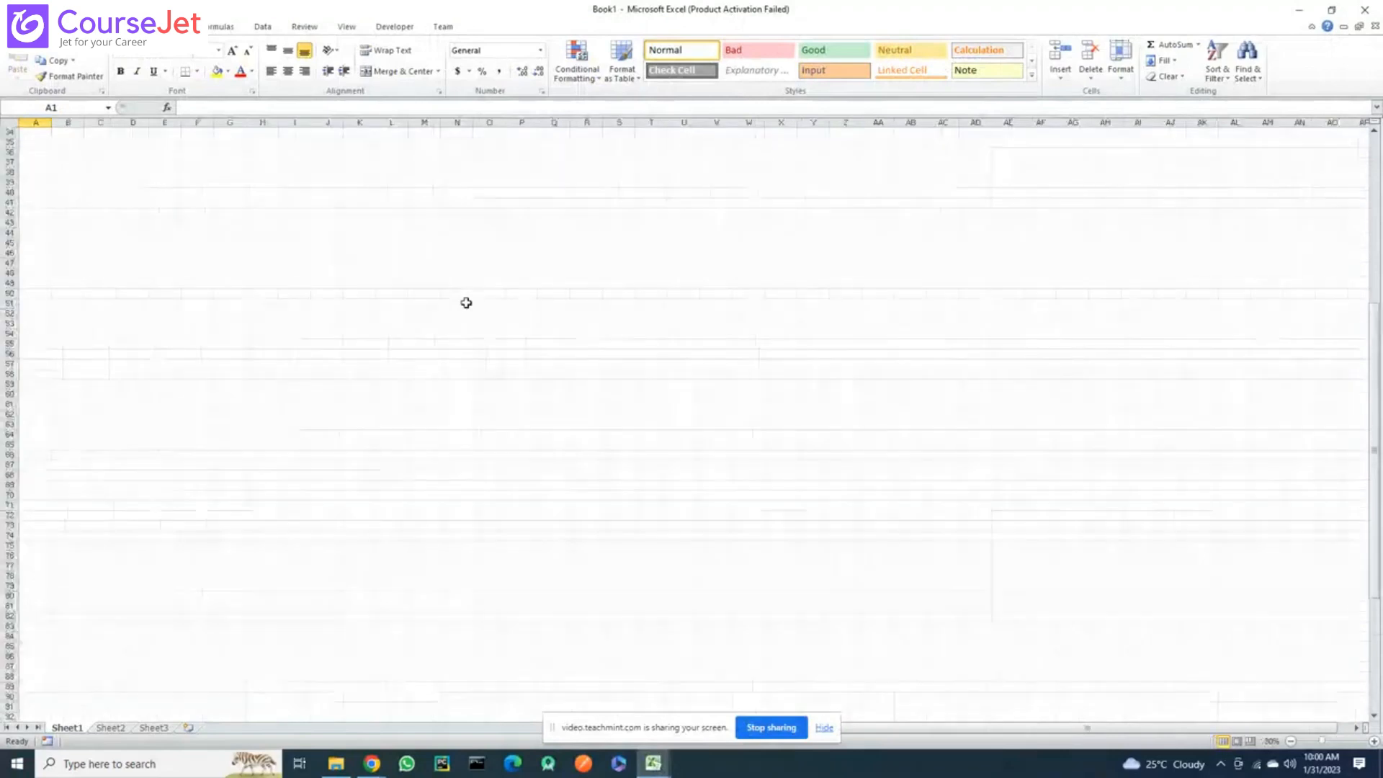
scroll(466, 302, down, 2)
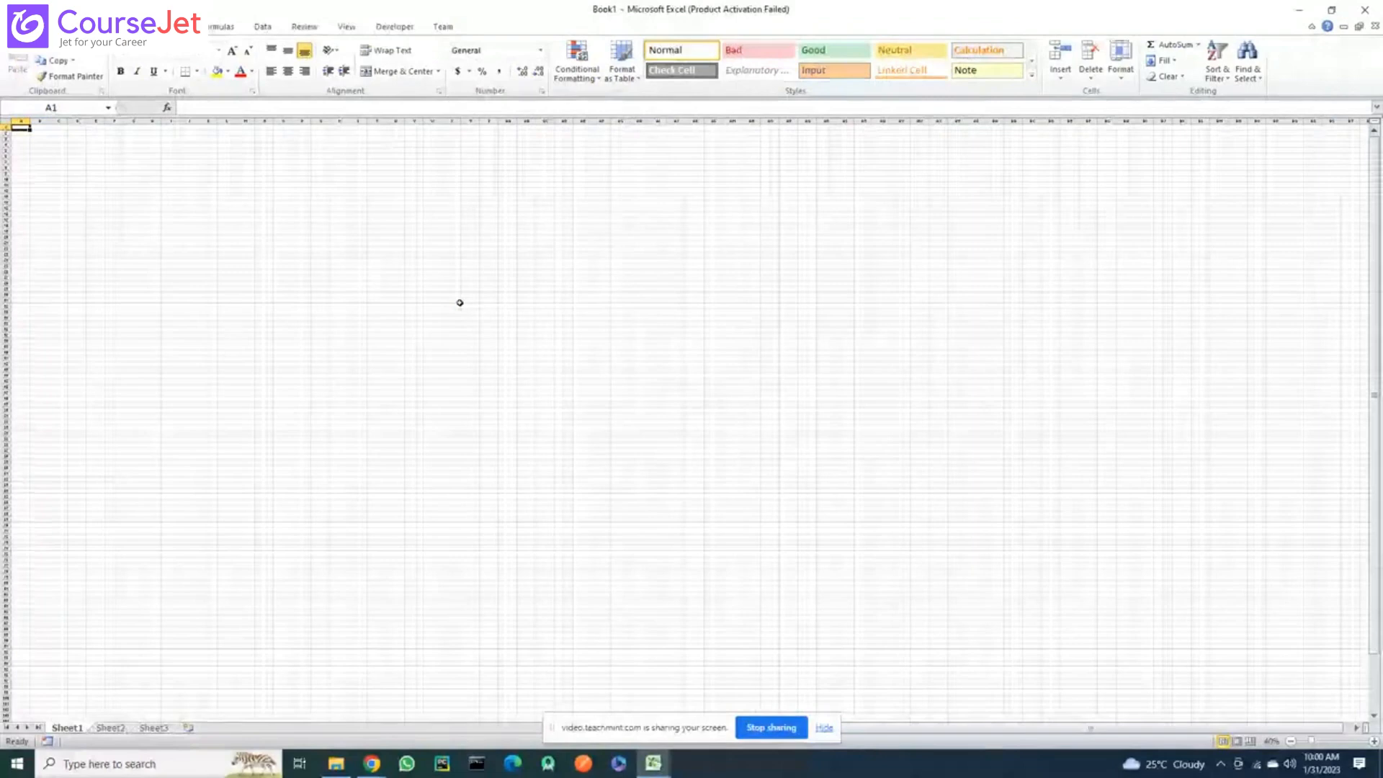
click(1374, 741)
click(1373, 741)
click(1373, 741)
click(1373, 741)
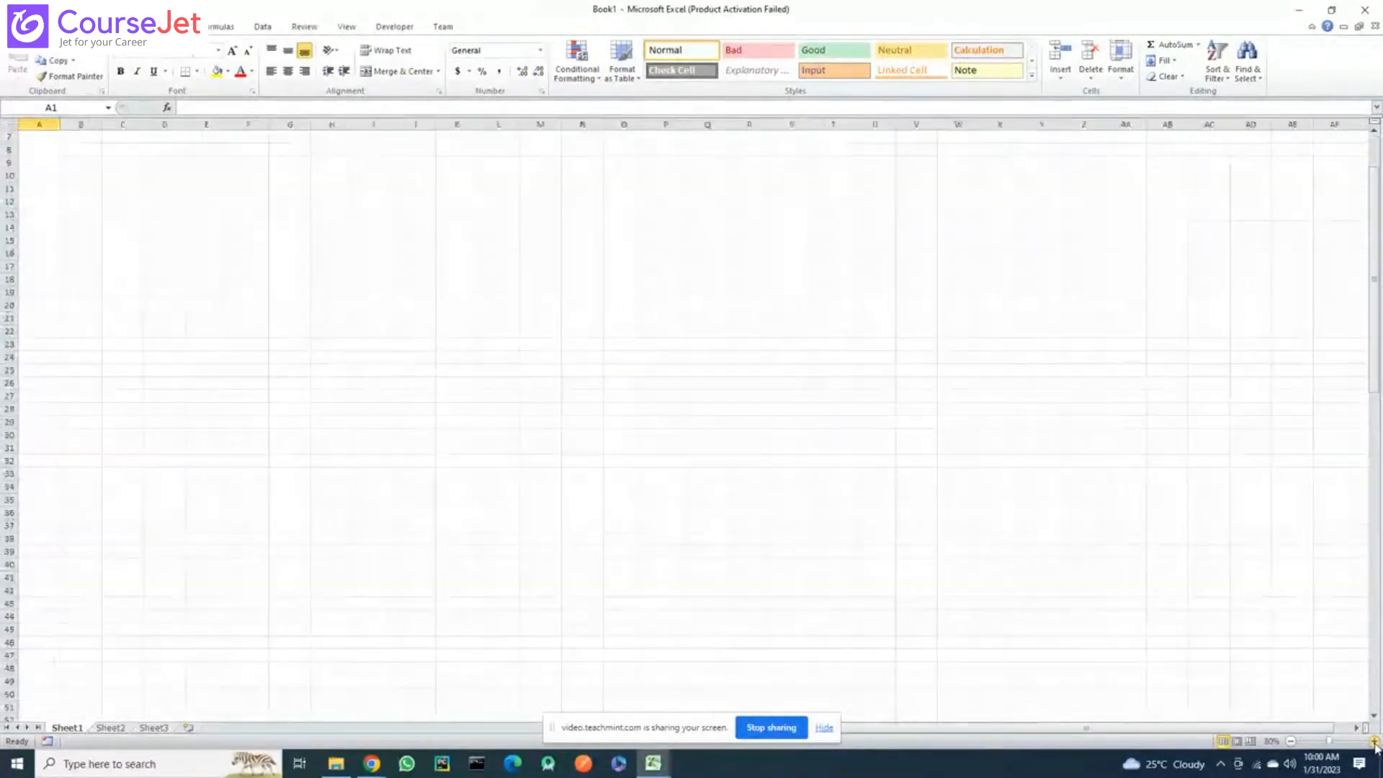
click(1373, 741)
click(1373, 741)
scroll(503, 330, up, 3)
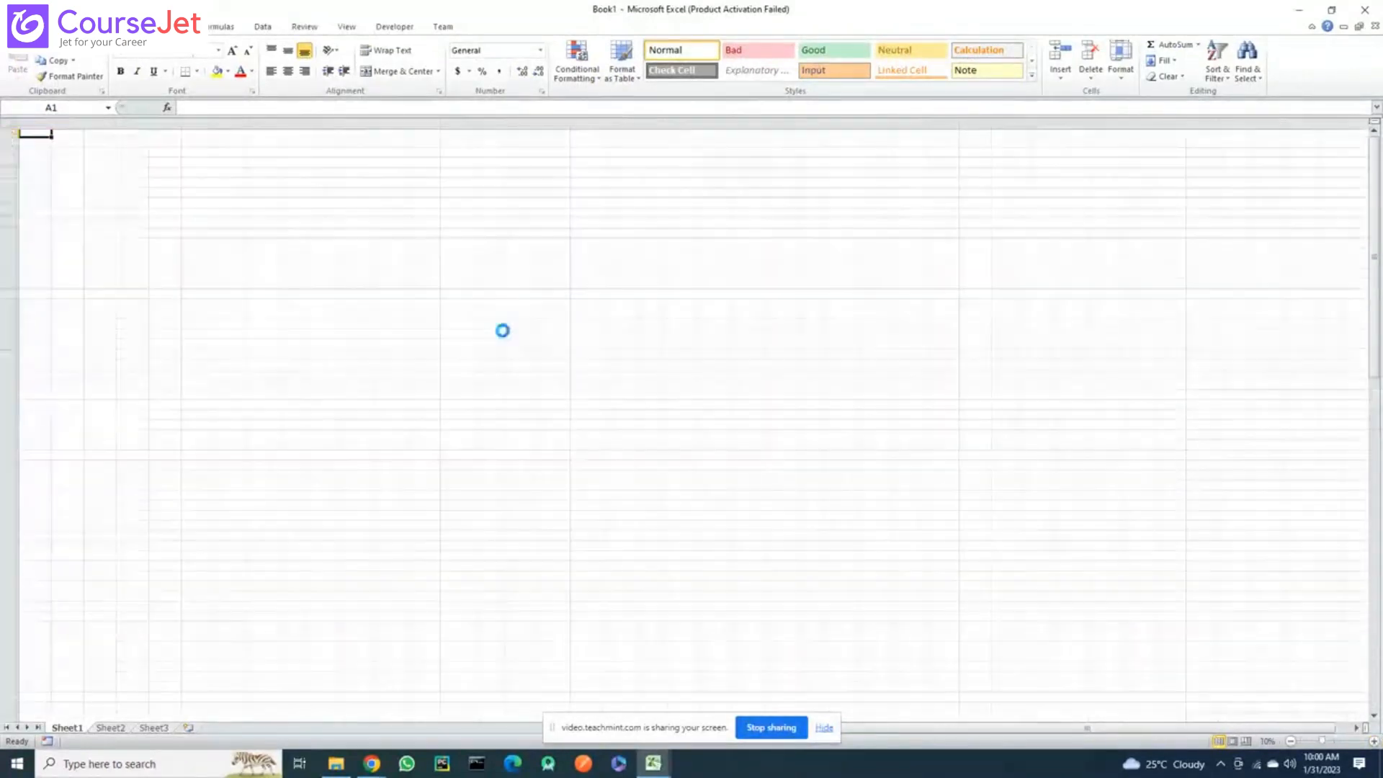
scroll(1083, 648, down, 3)
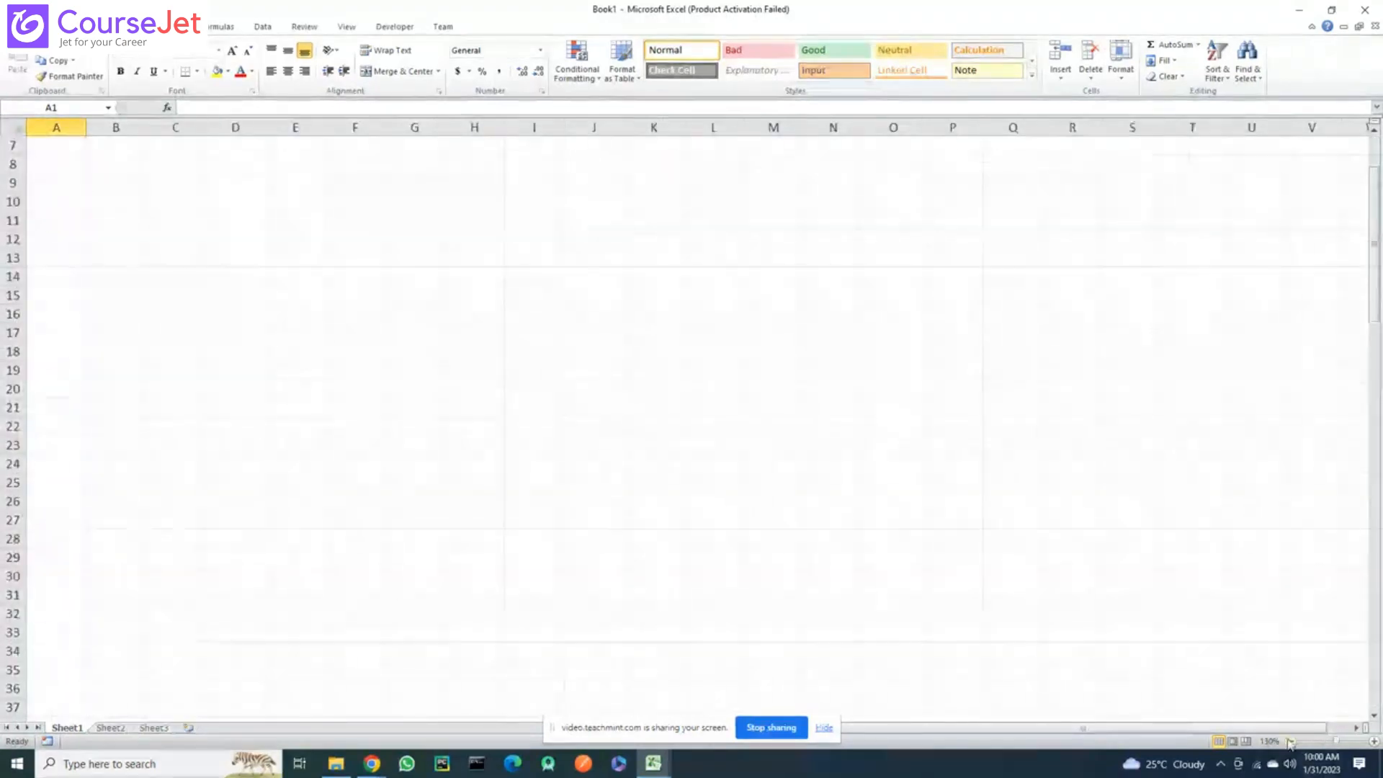
click(1289, 742)
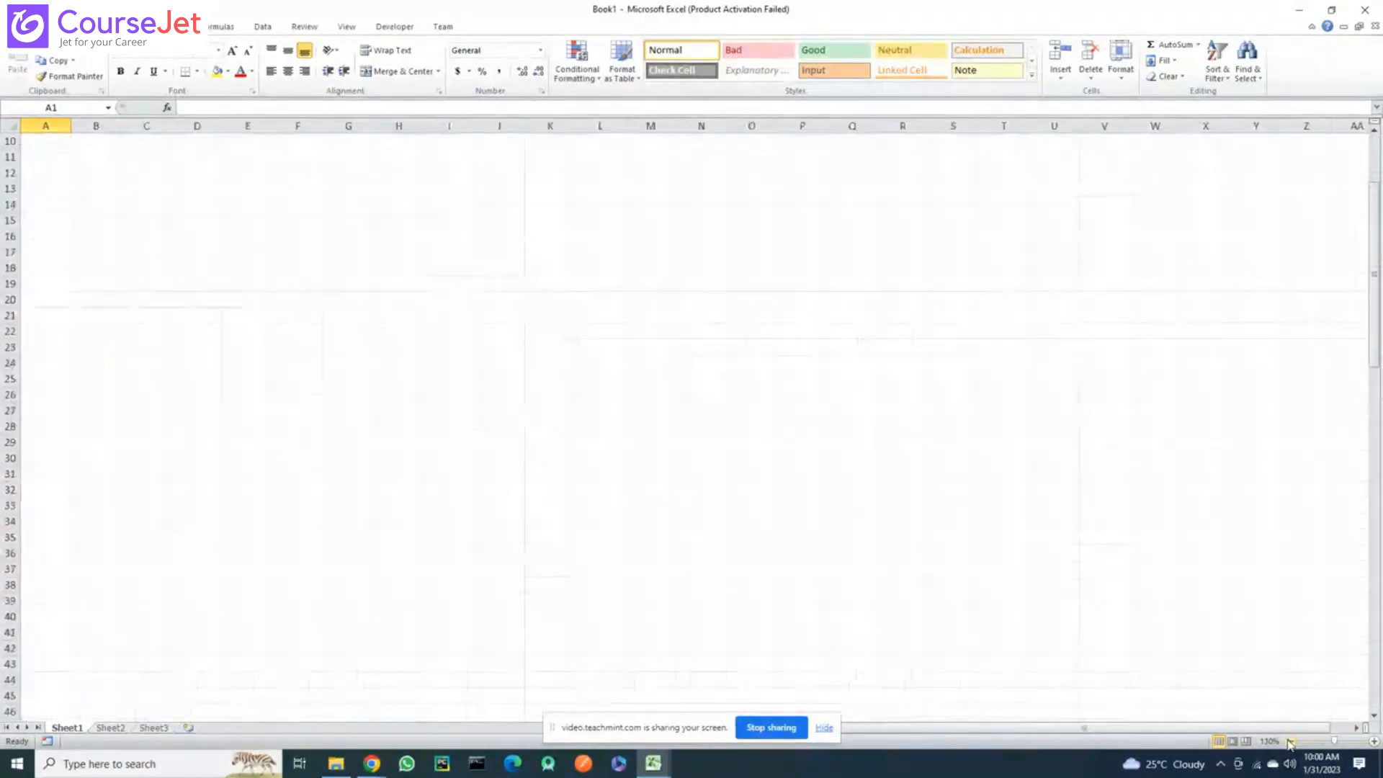
drag(1377, 278, 1377, 184)
click(221, 27)
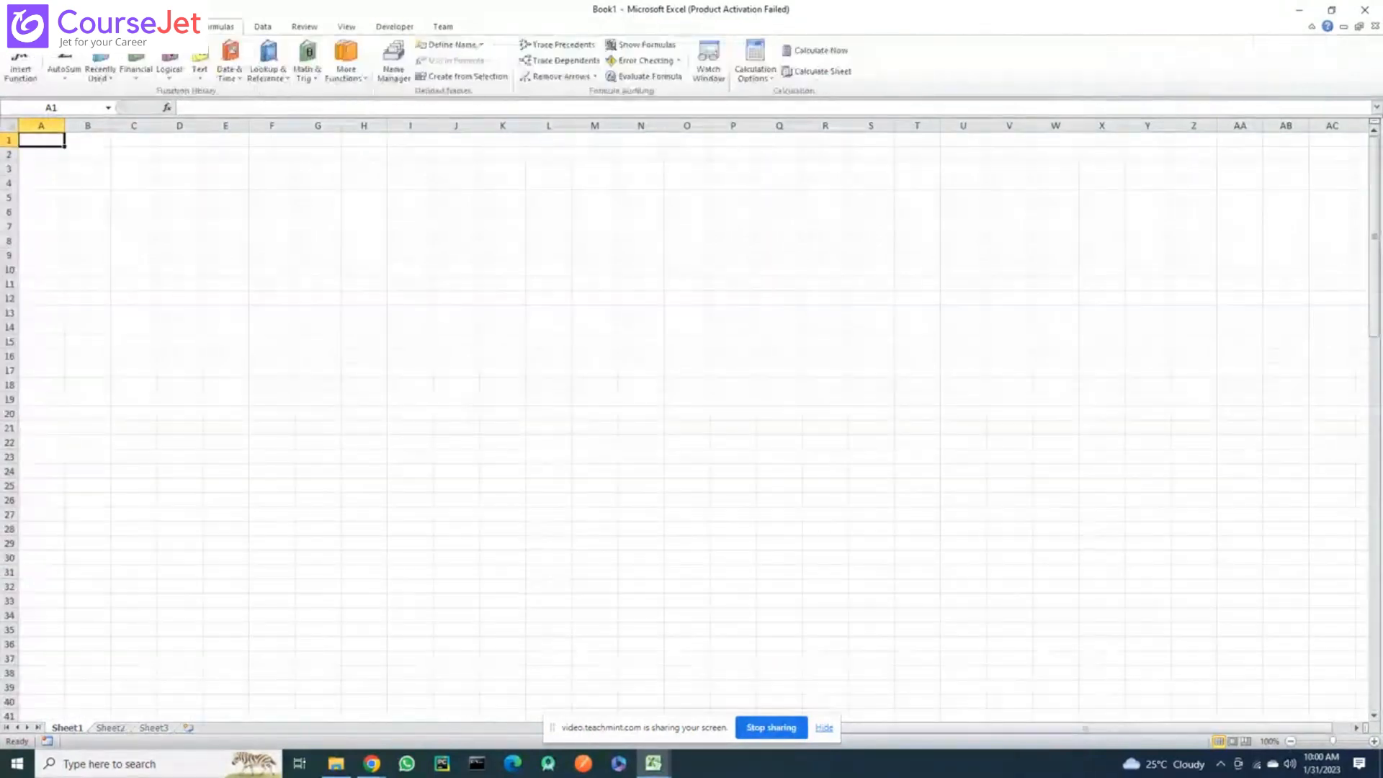
click(56, 27)
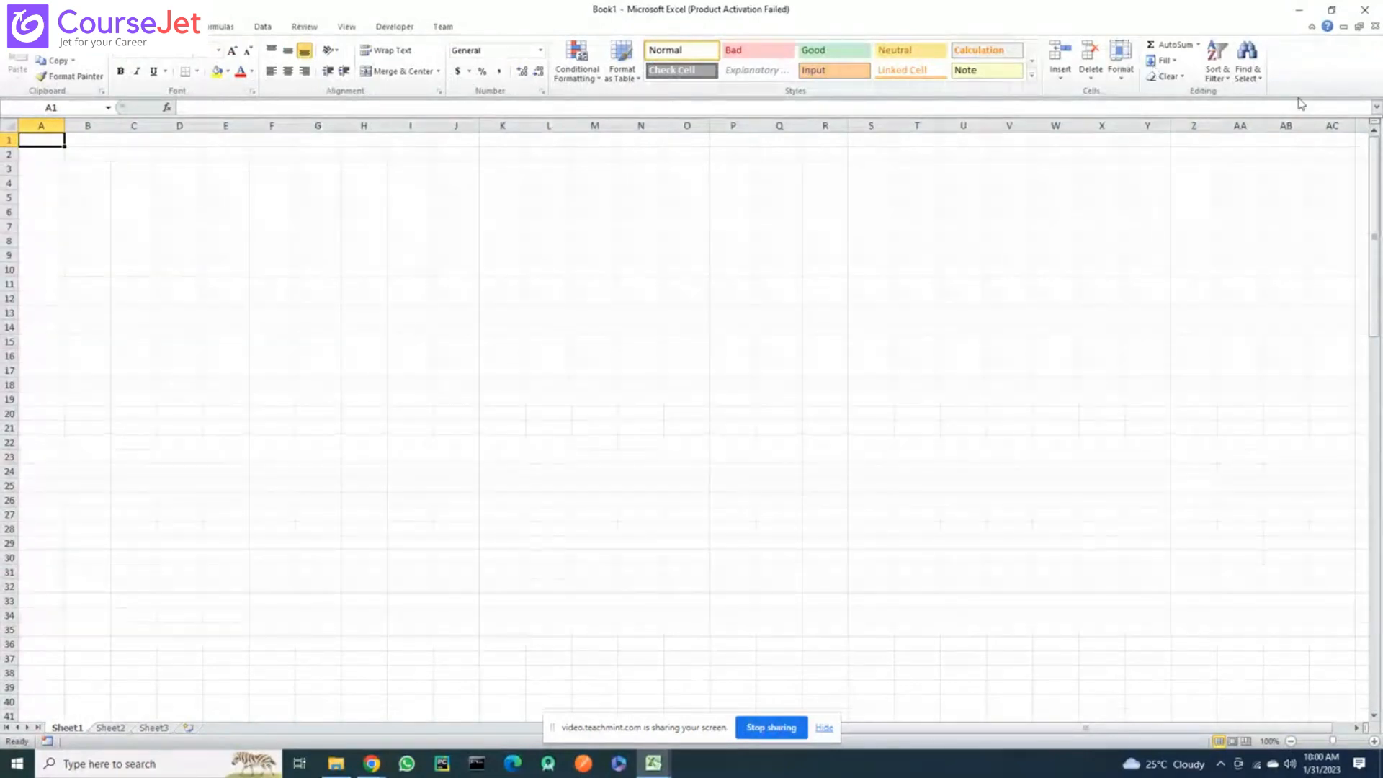
scroll(252, 122, down, 3)
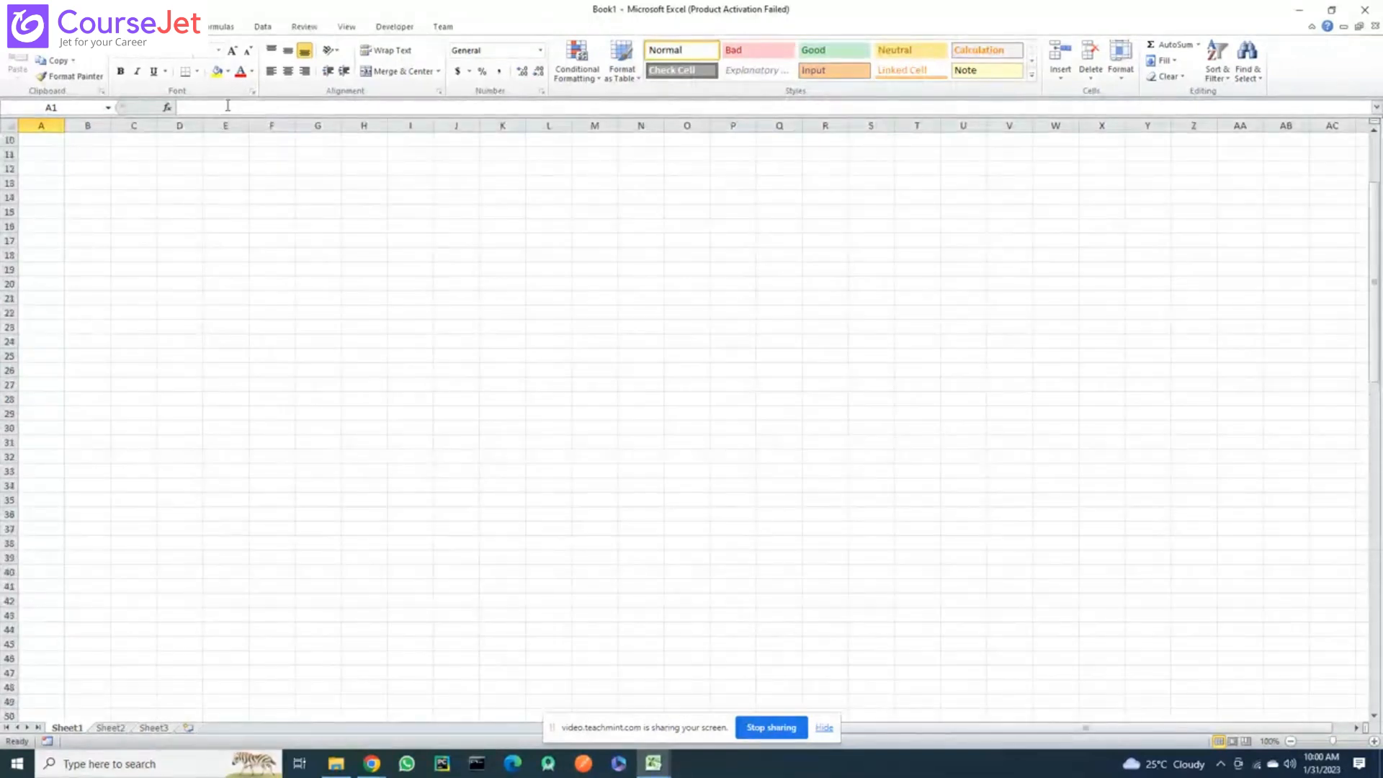
scroll(228, 106, down, 1)
scroll(127, 144, up, 2)
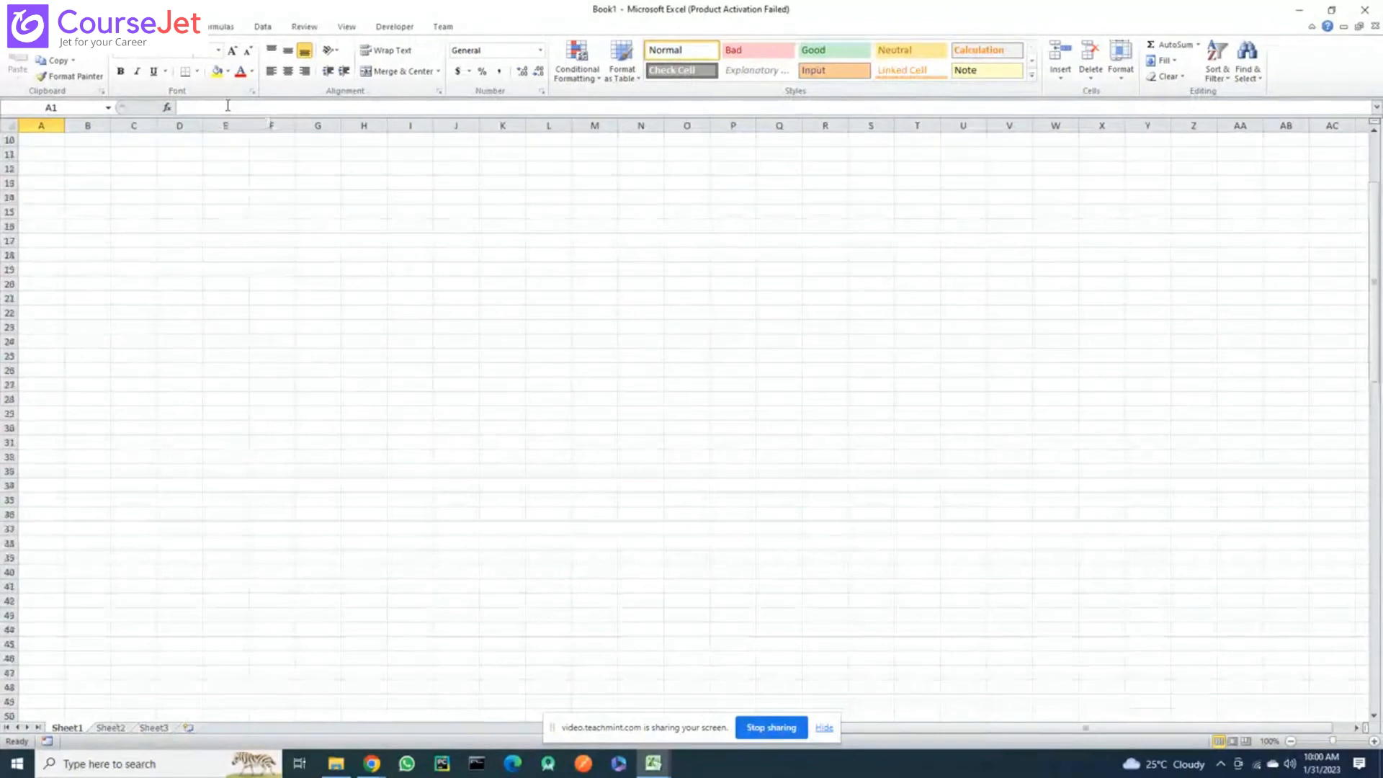
scroll(186, 298, up, 2)
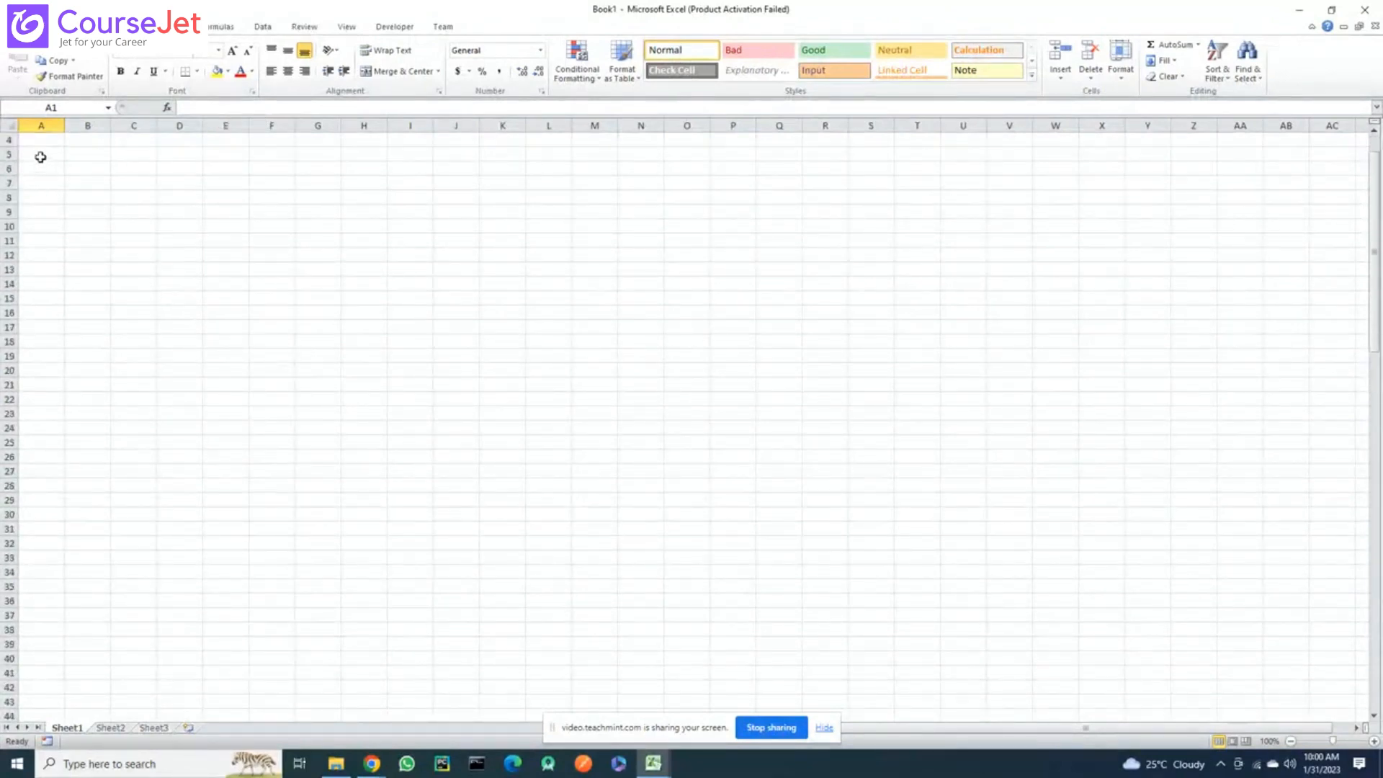
Select column A, column B and row 1 in turn, then select cell E9
click(41, 125)
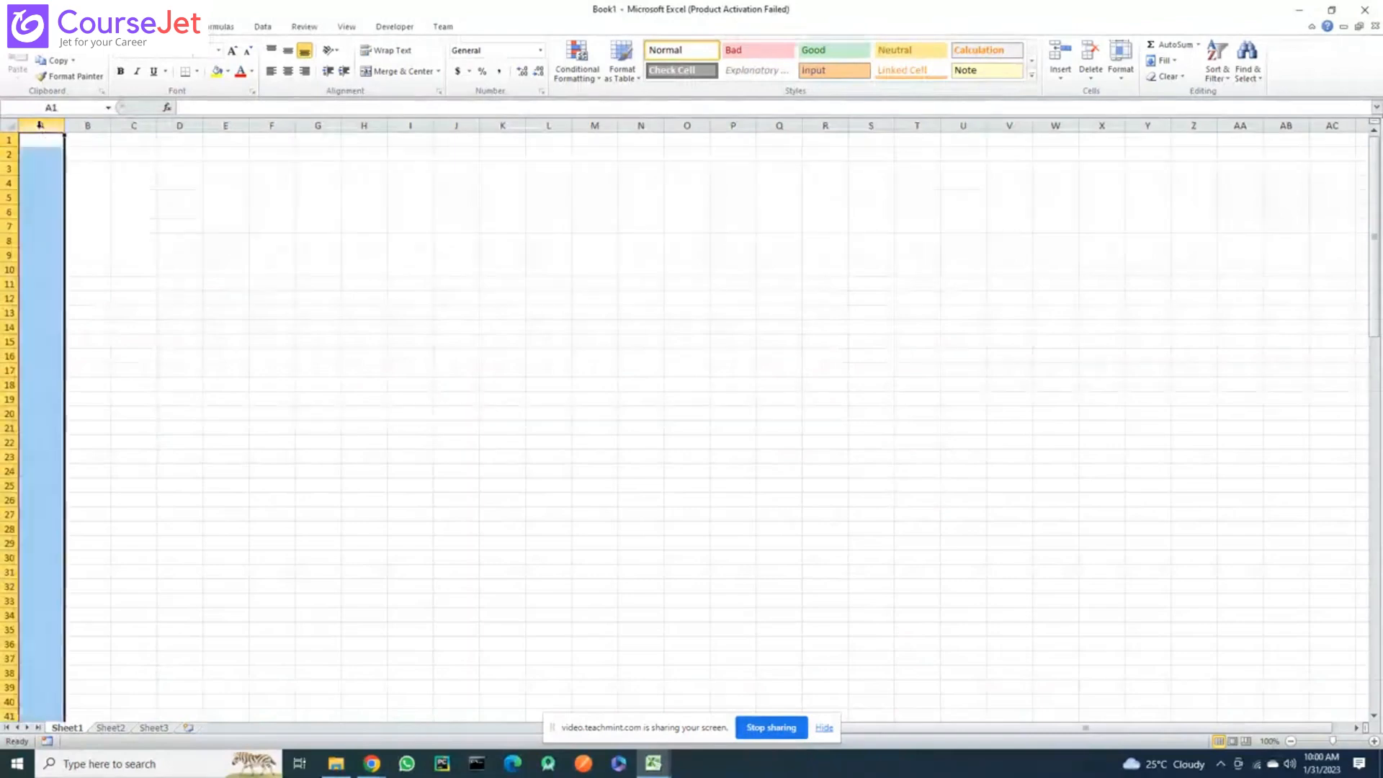
click(87, 125)
click(8, 139)
click(232, 251)
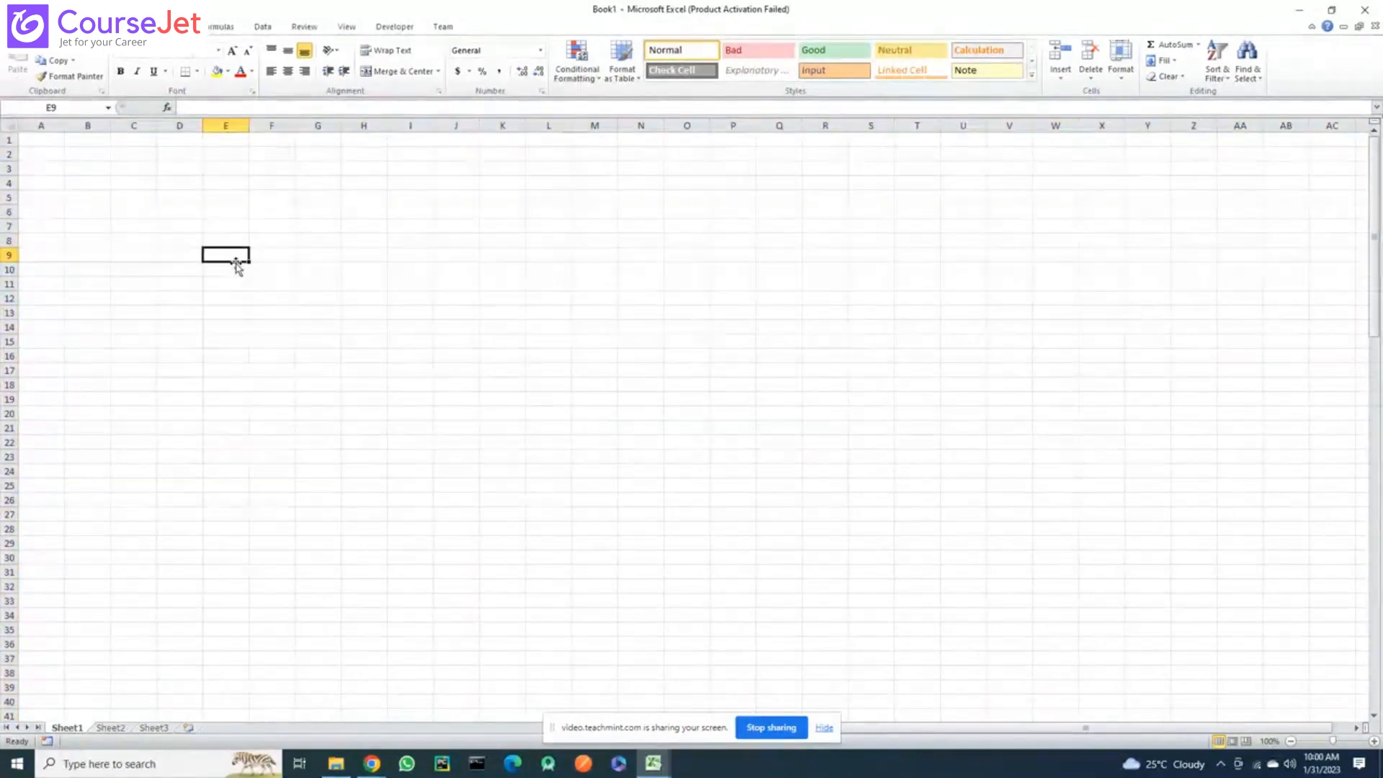
Select cell E14 and check its cell reference
scroll(237, 258, down, 2)
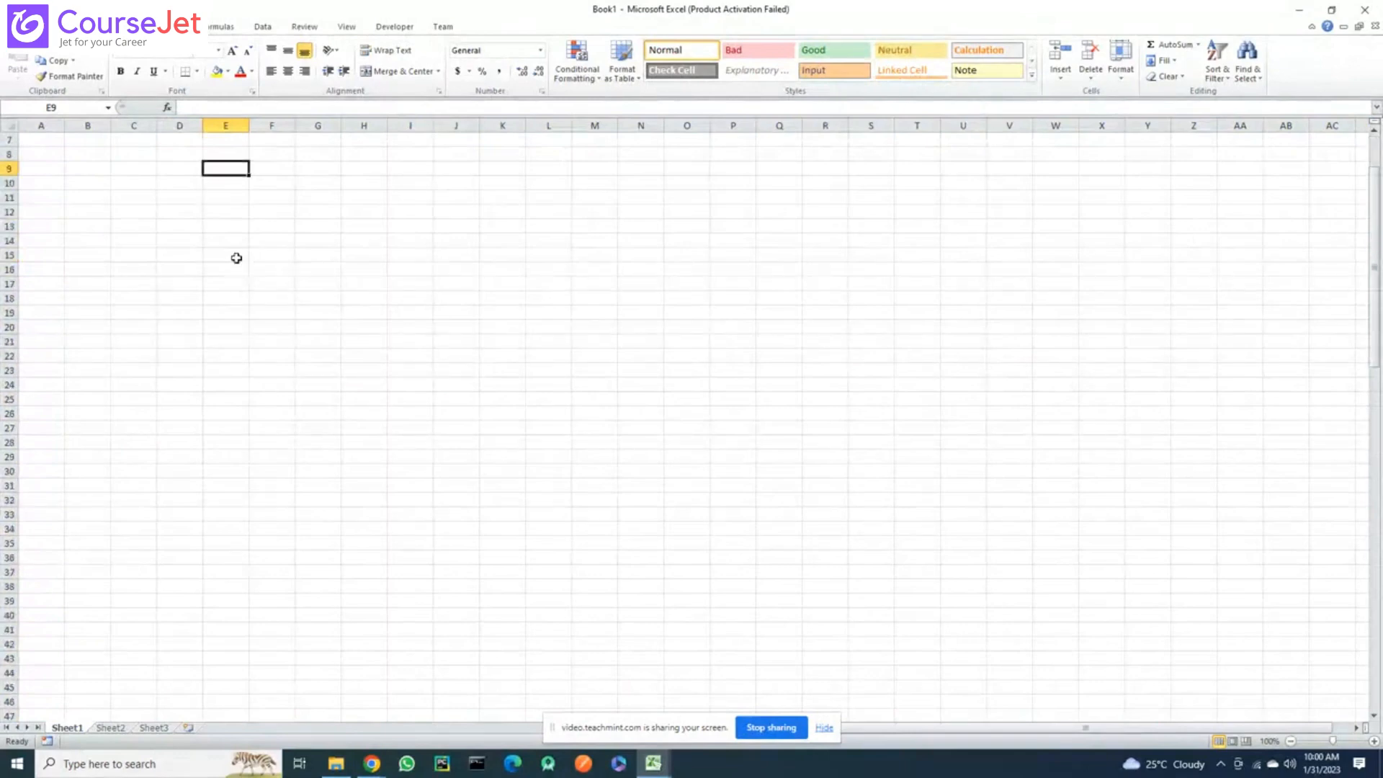
click(217, 243)
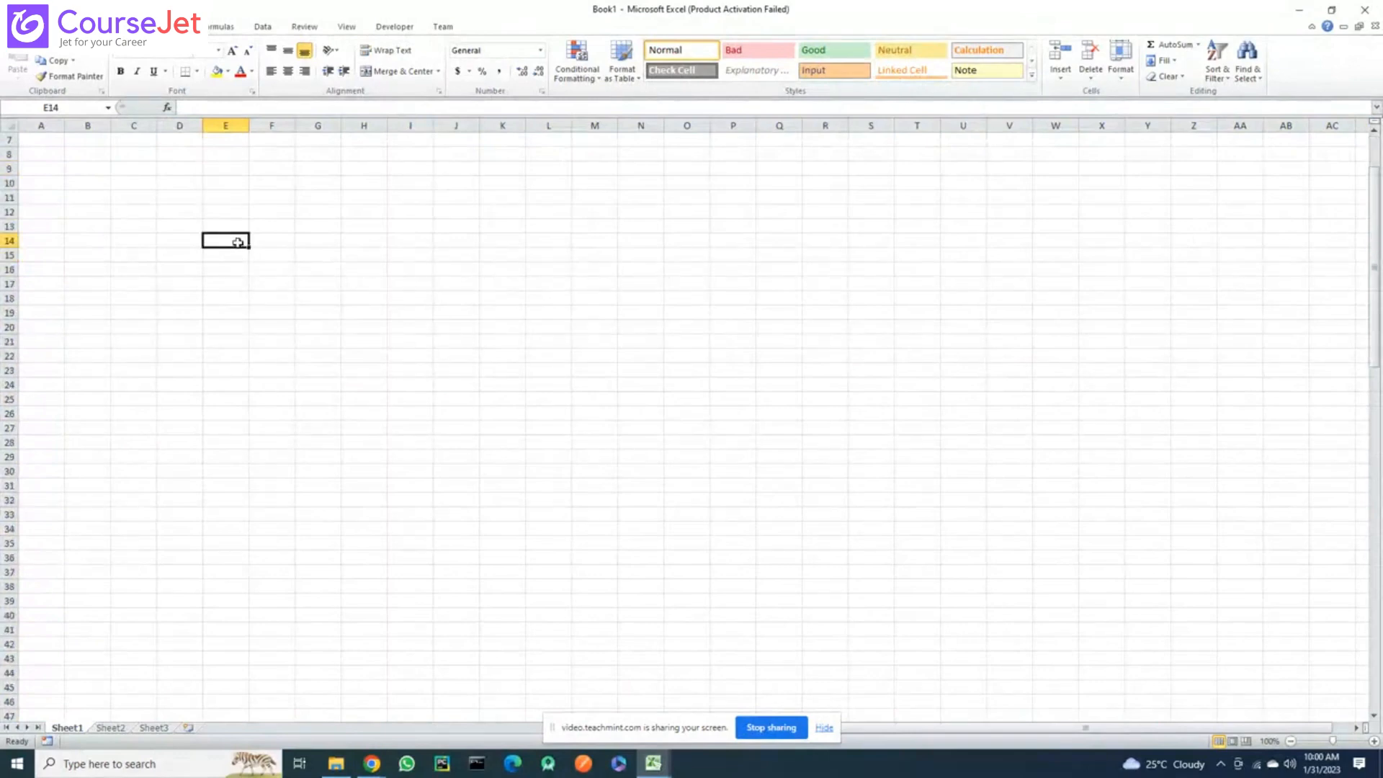
scroll(225, 250, up, 1)
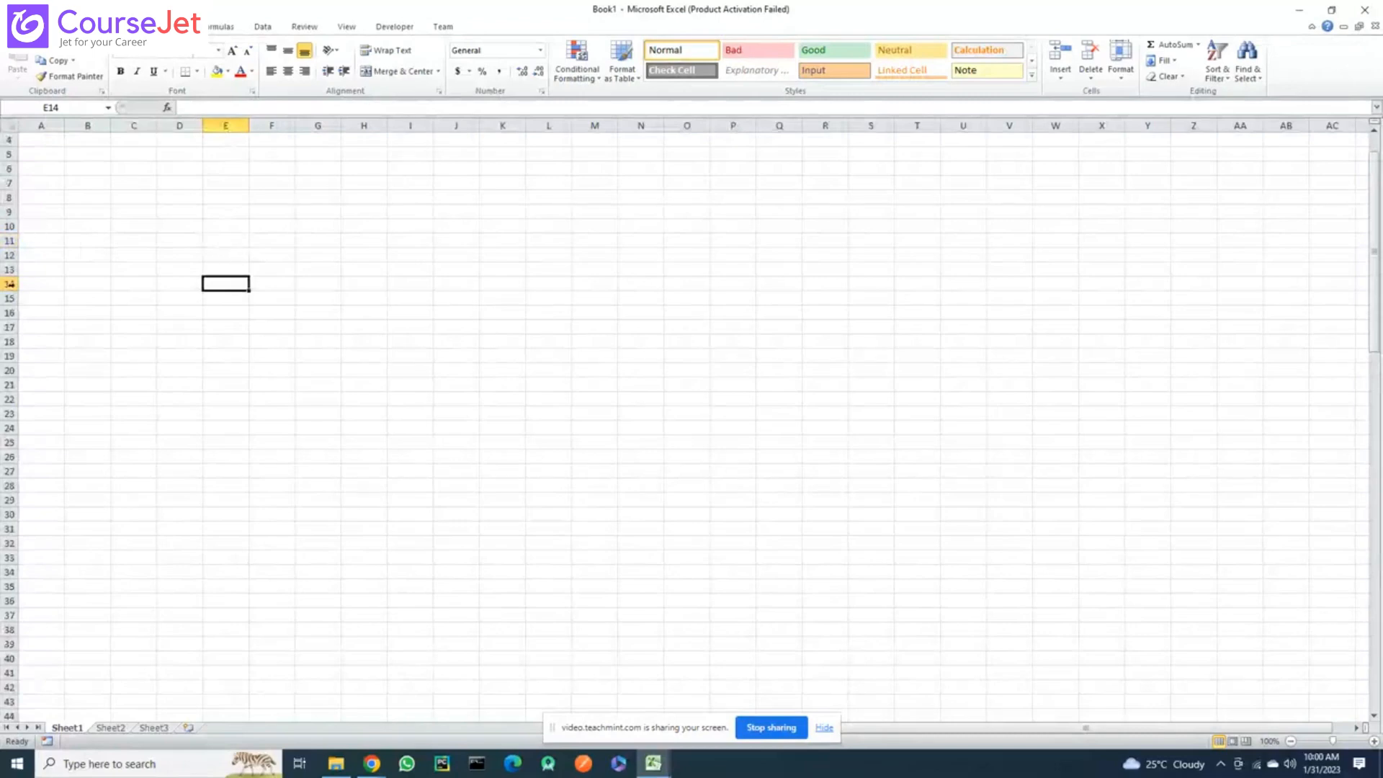
click(61, 108)
scroll(55, 108, down, 1)
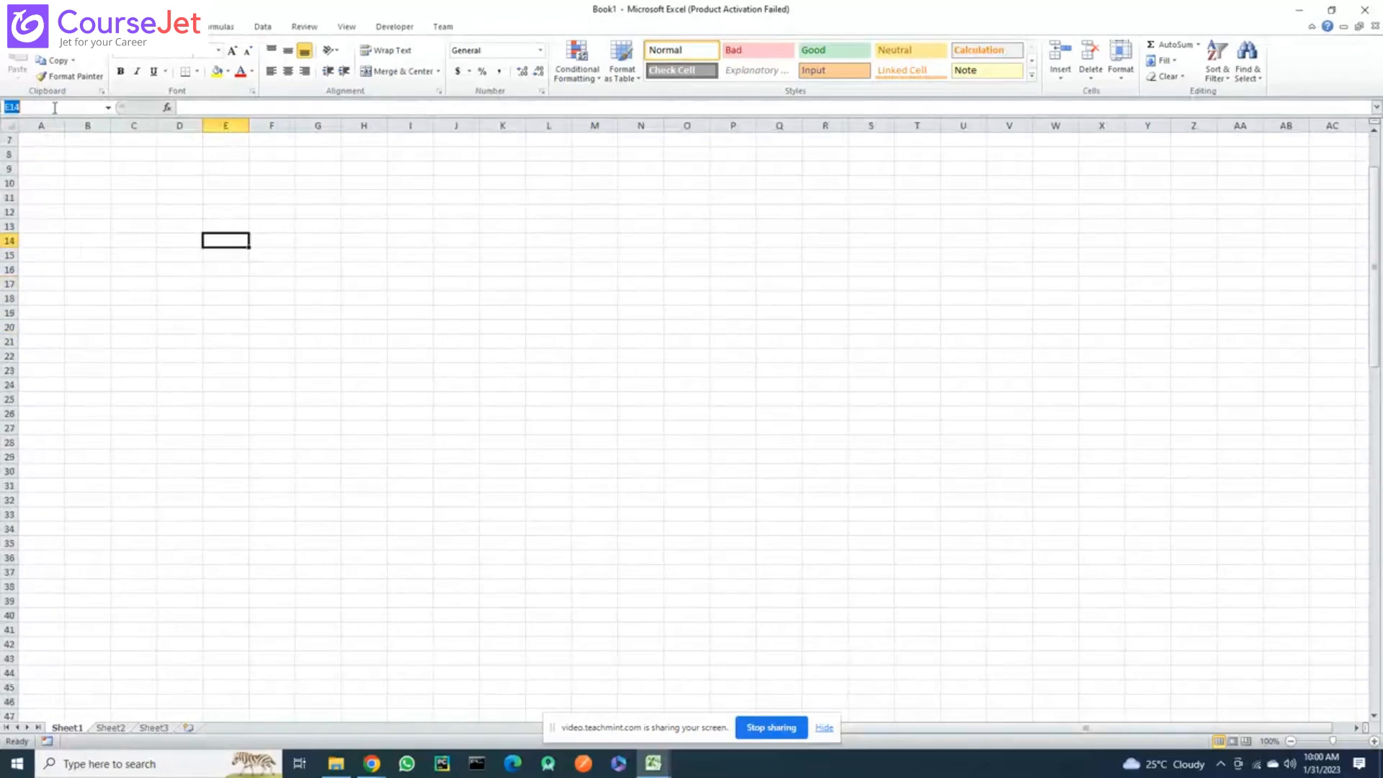
click(219, 241)
scroll(219, 237, down, 2)
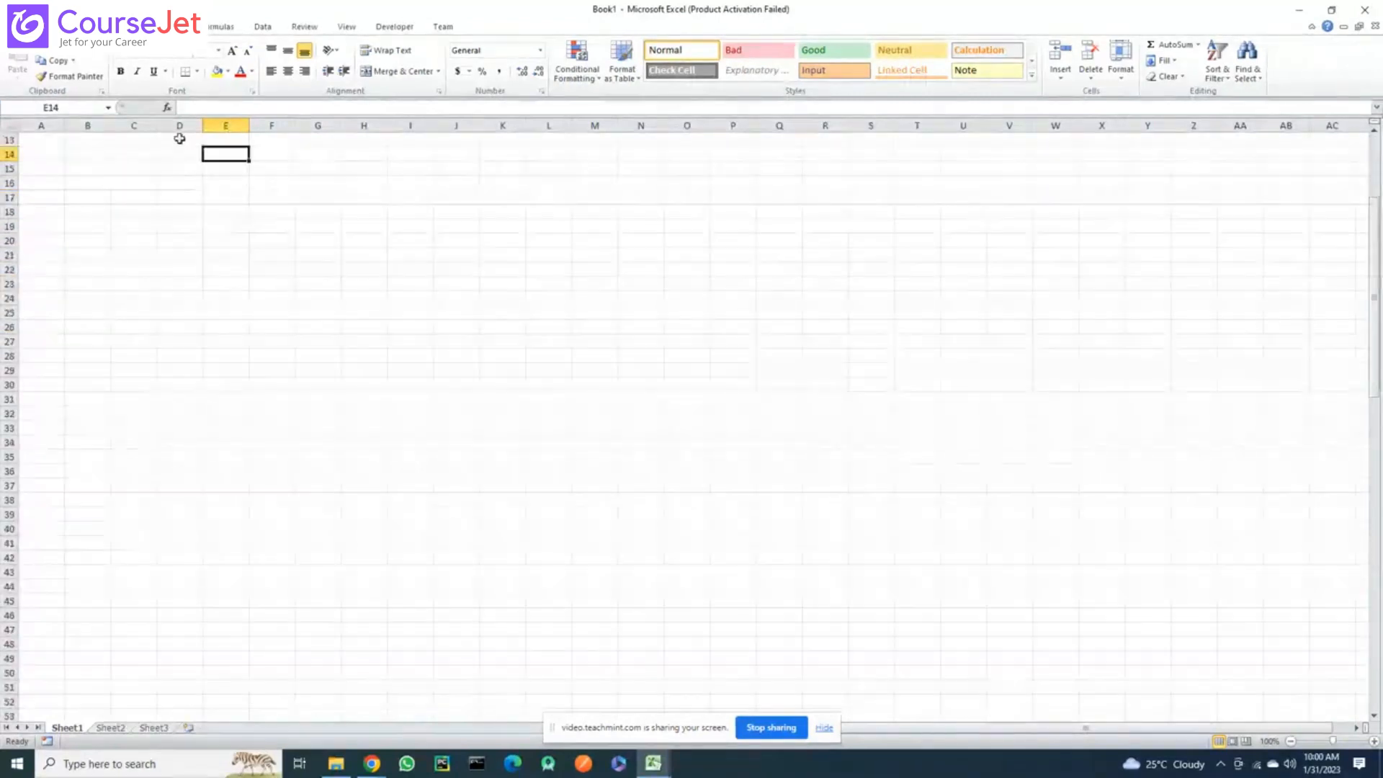
scroll(138, 237, up, 1)
scroll(138, 236, down, 1)
scroll(137, 238, up, 2)
scroll(134, 238, down, 7)
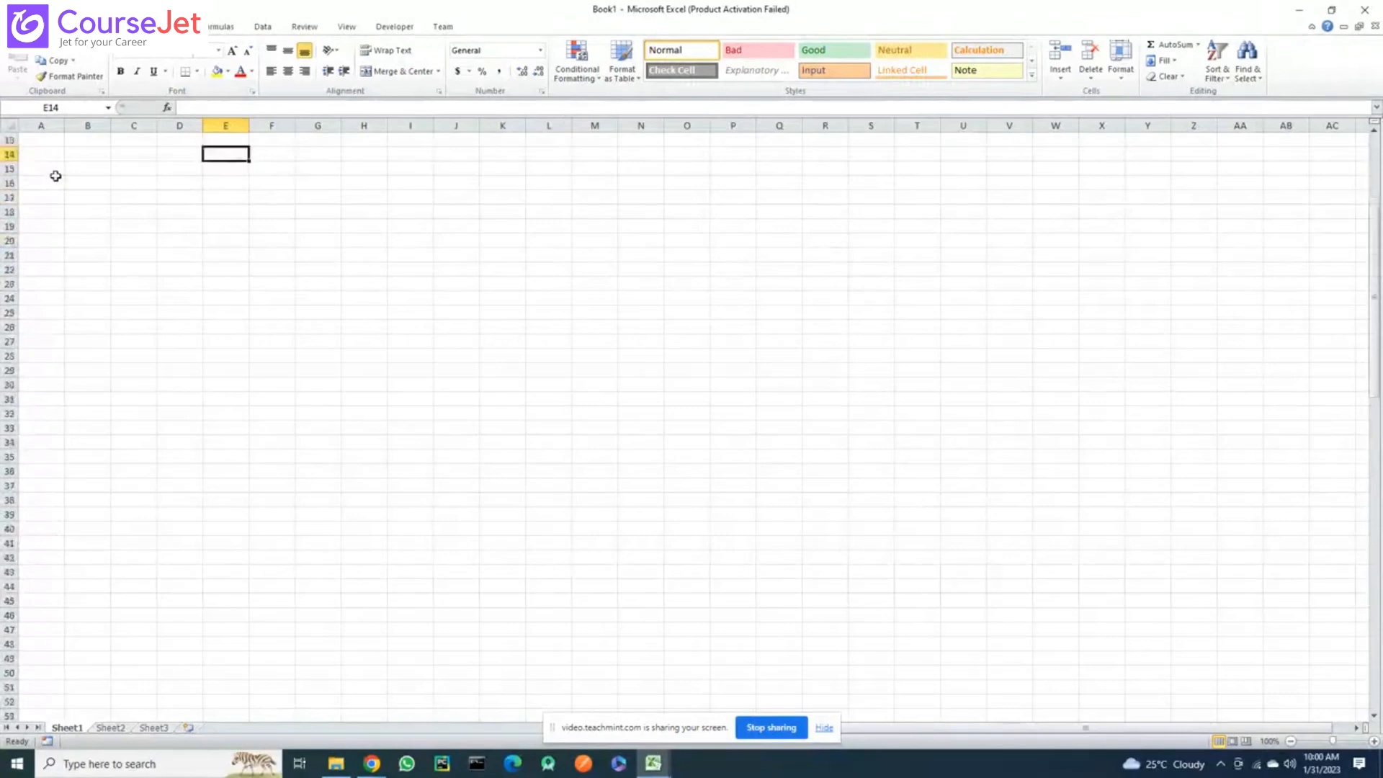
scroll(134, 239, up, 3)
click(104, 27)
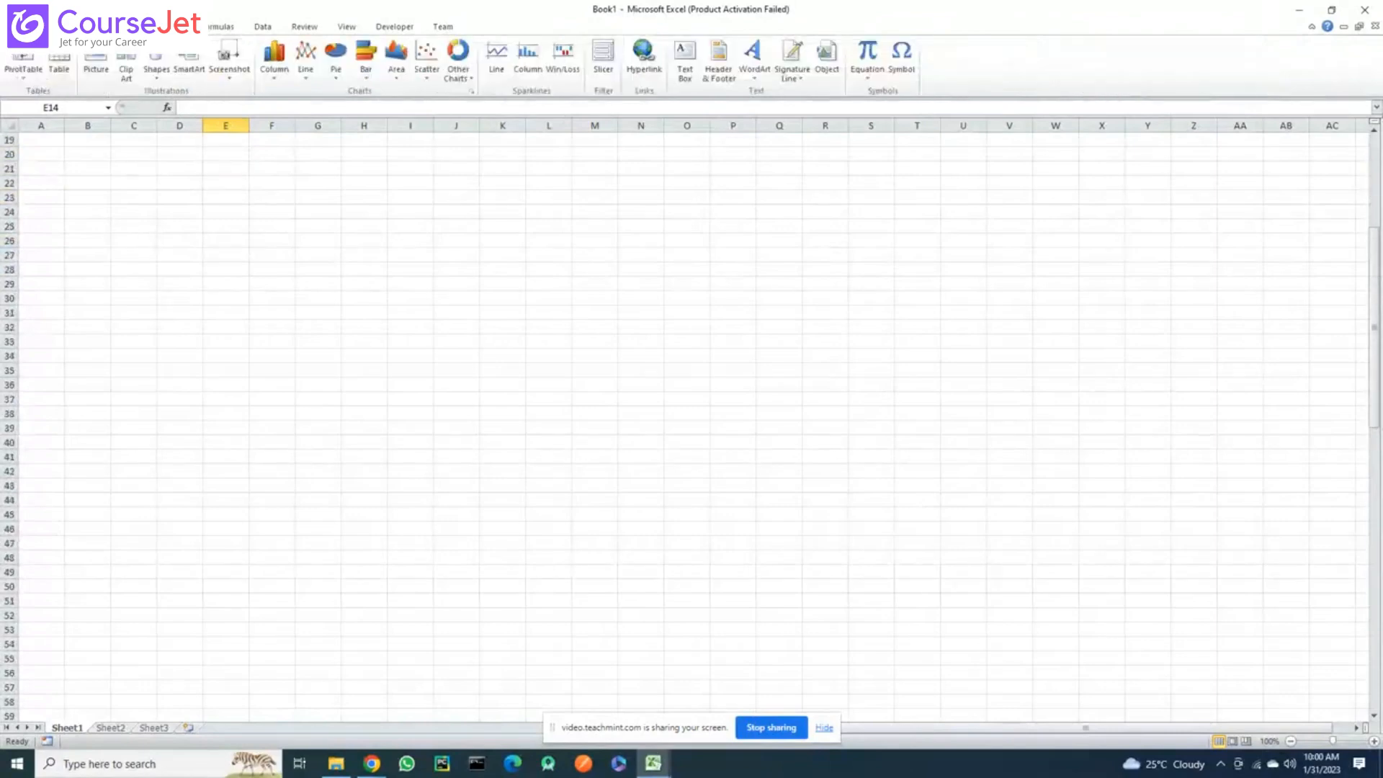
Open Excel Options and look through the Advanced, Formulas and Customize Ribbon settings
click(21, 27)
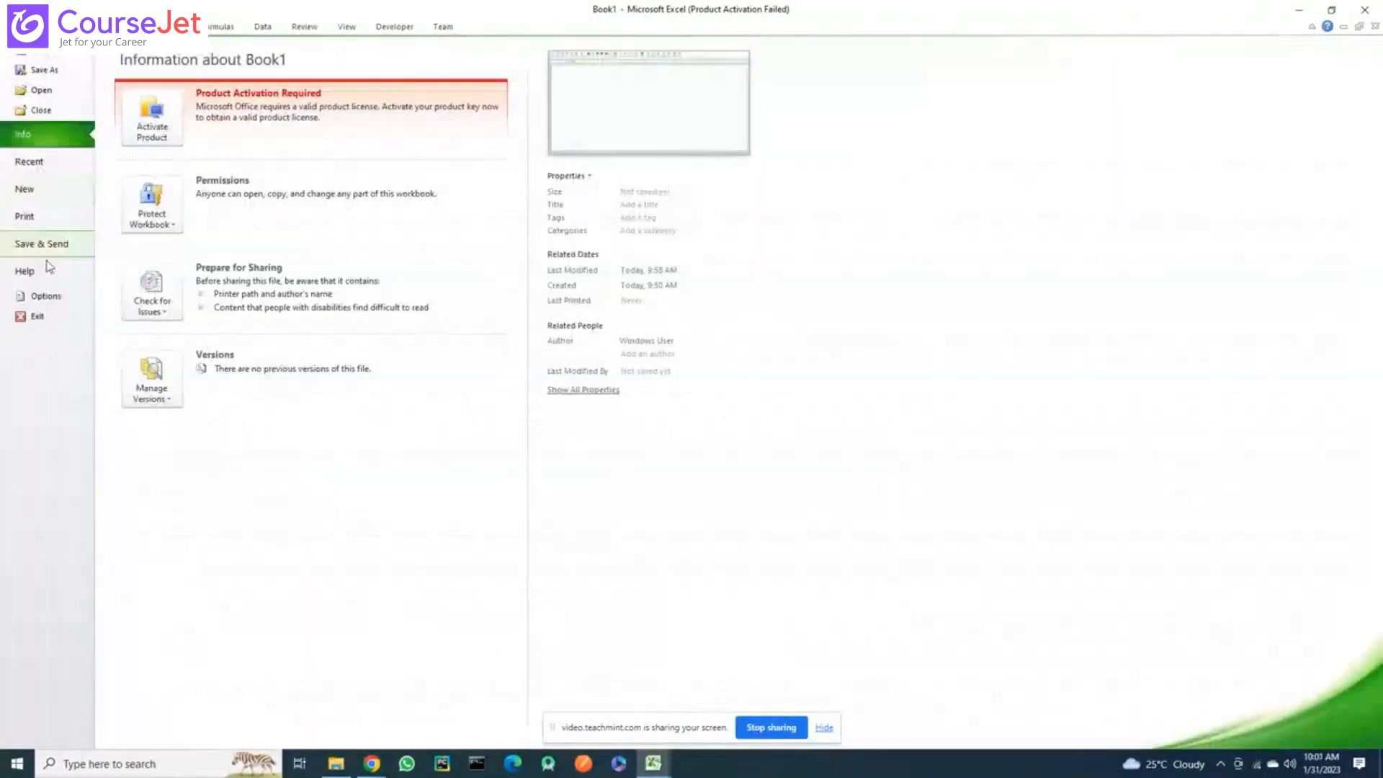
click(43, 298)
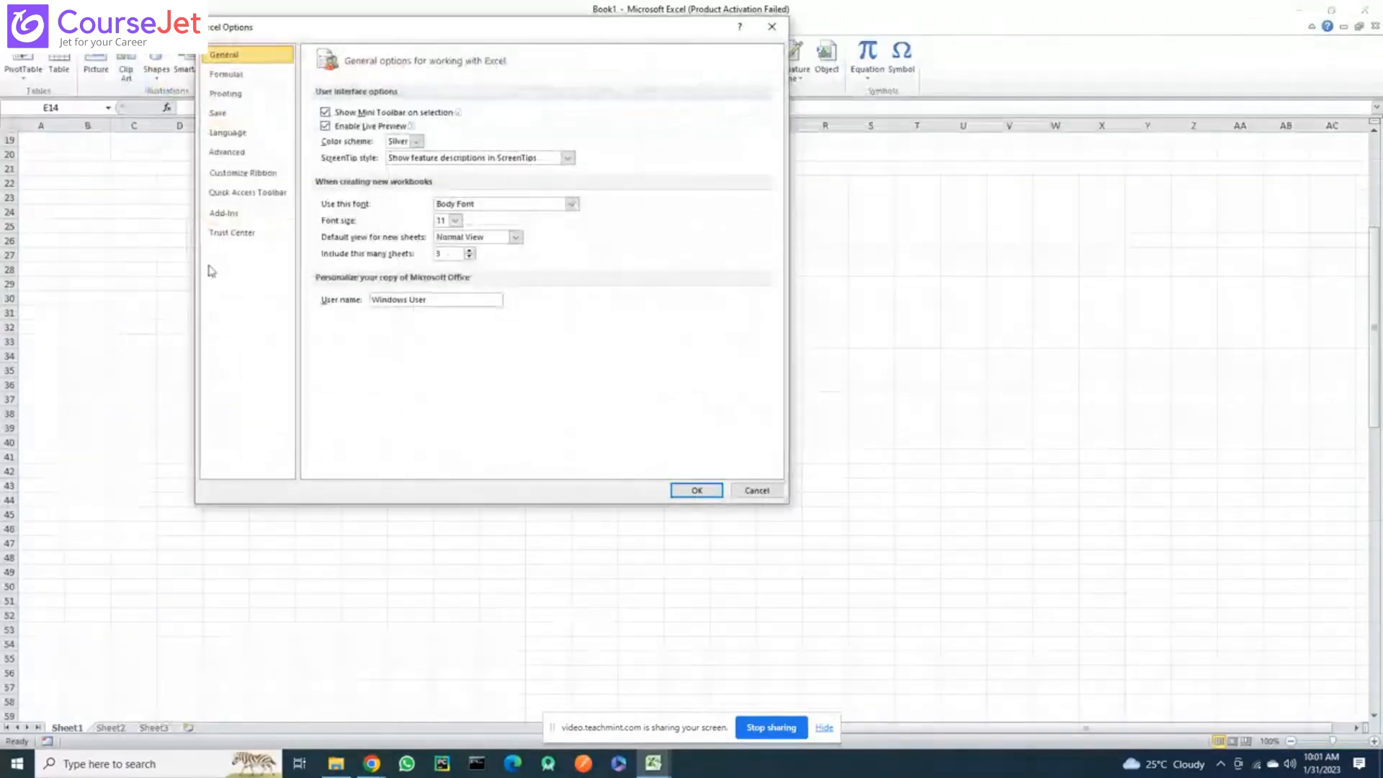
click(235, 176)
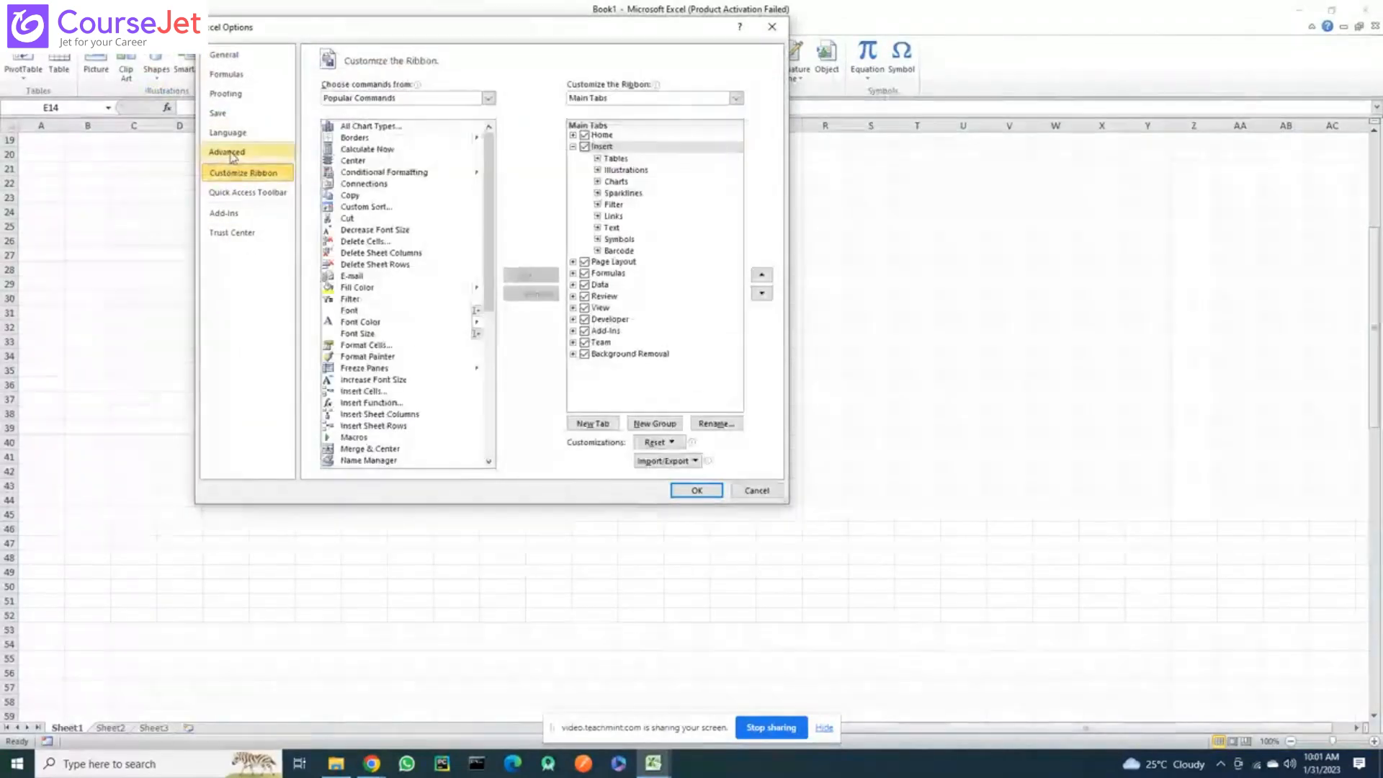
click(231, 154)
click(226, 74)
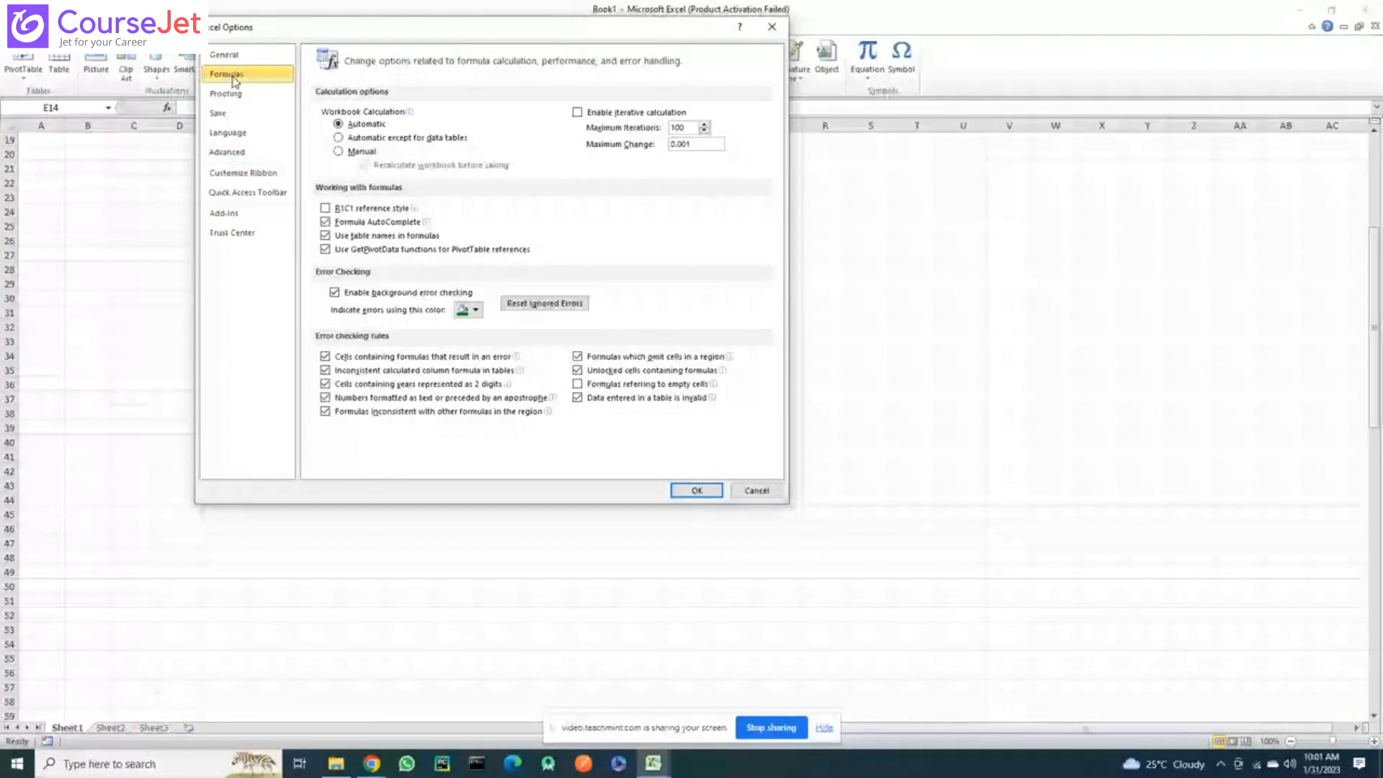
click(236, 174)
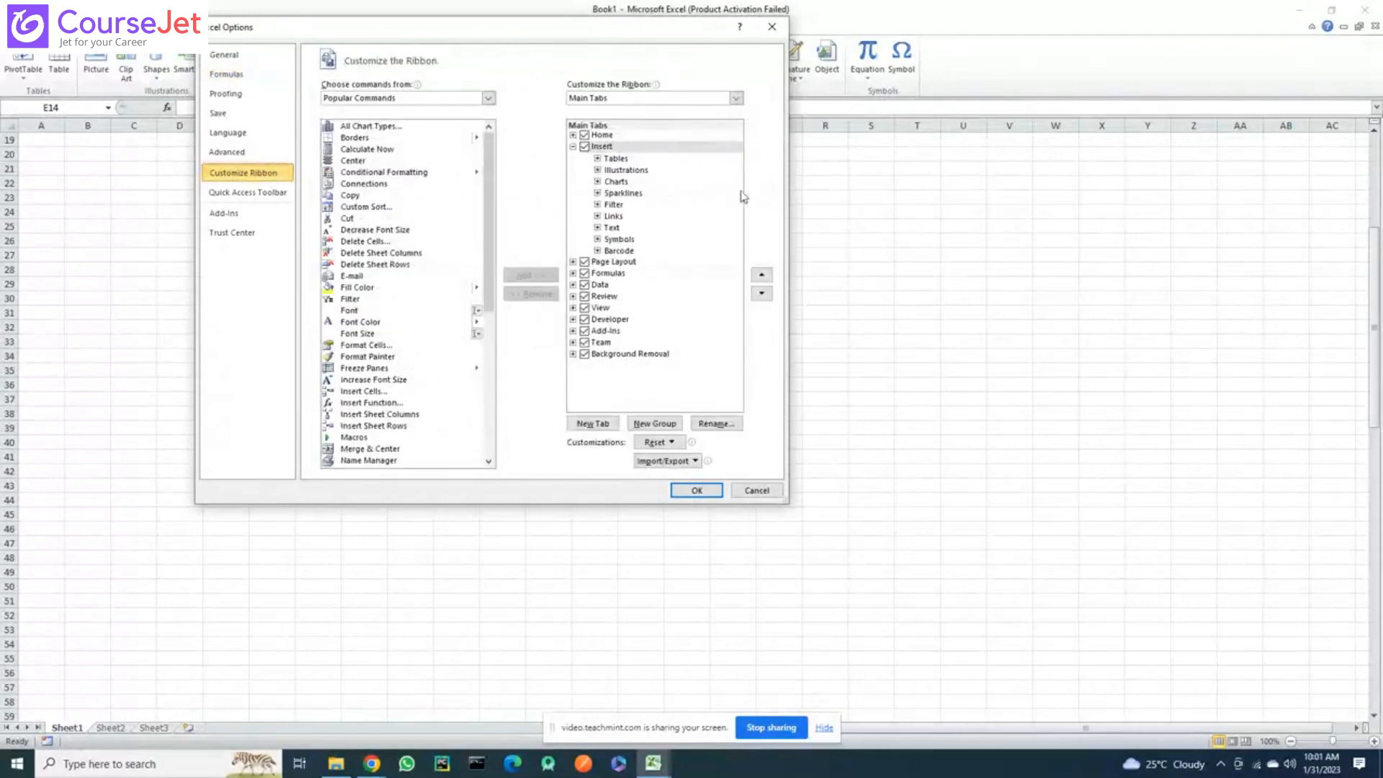
Collapse the Insert entry in the Main Tabs list, then hide the Developer tab and apply the change
click(572, 146)
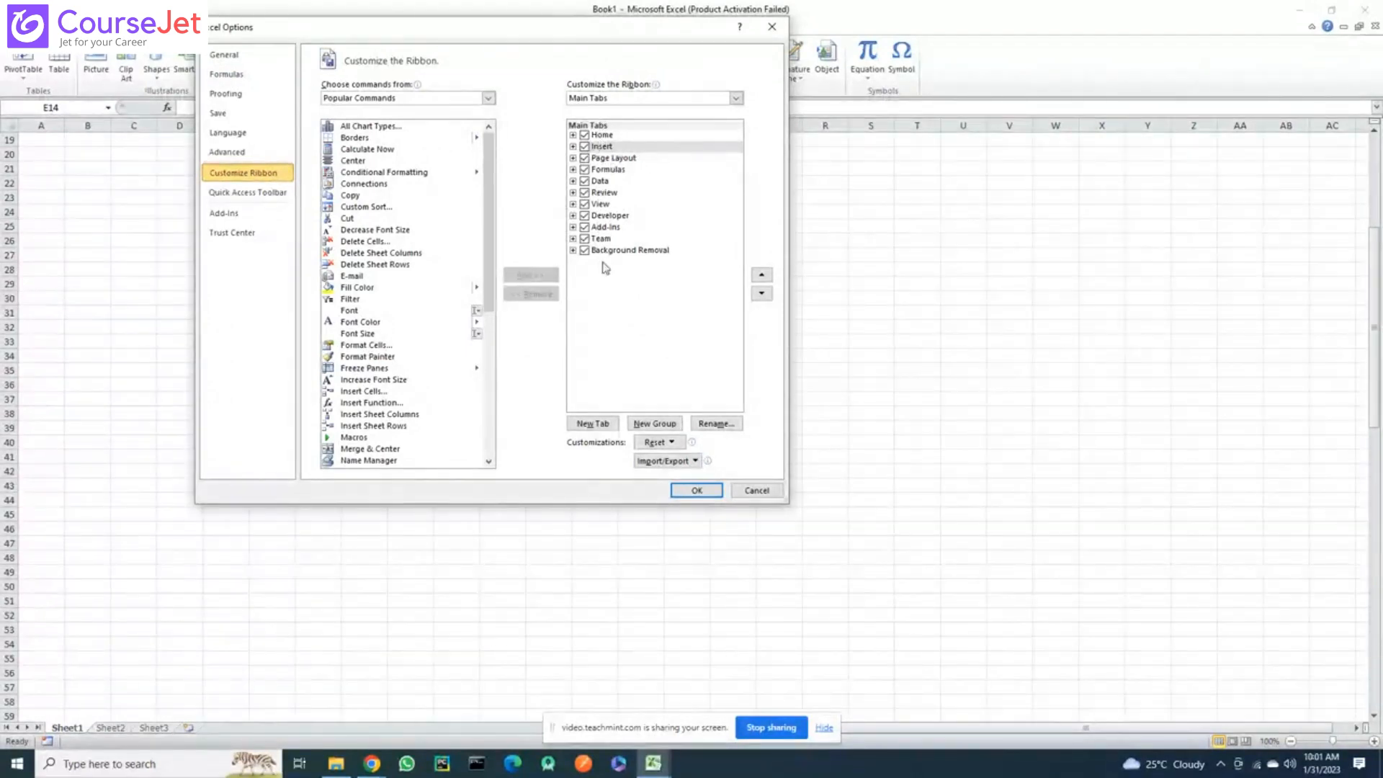
click(585, 216)
drag(486, 36, 495, 128)
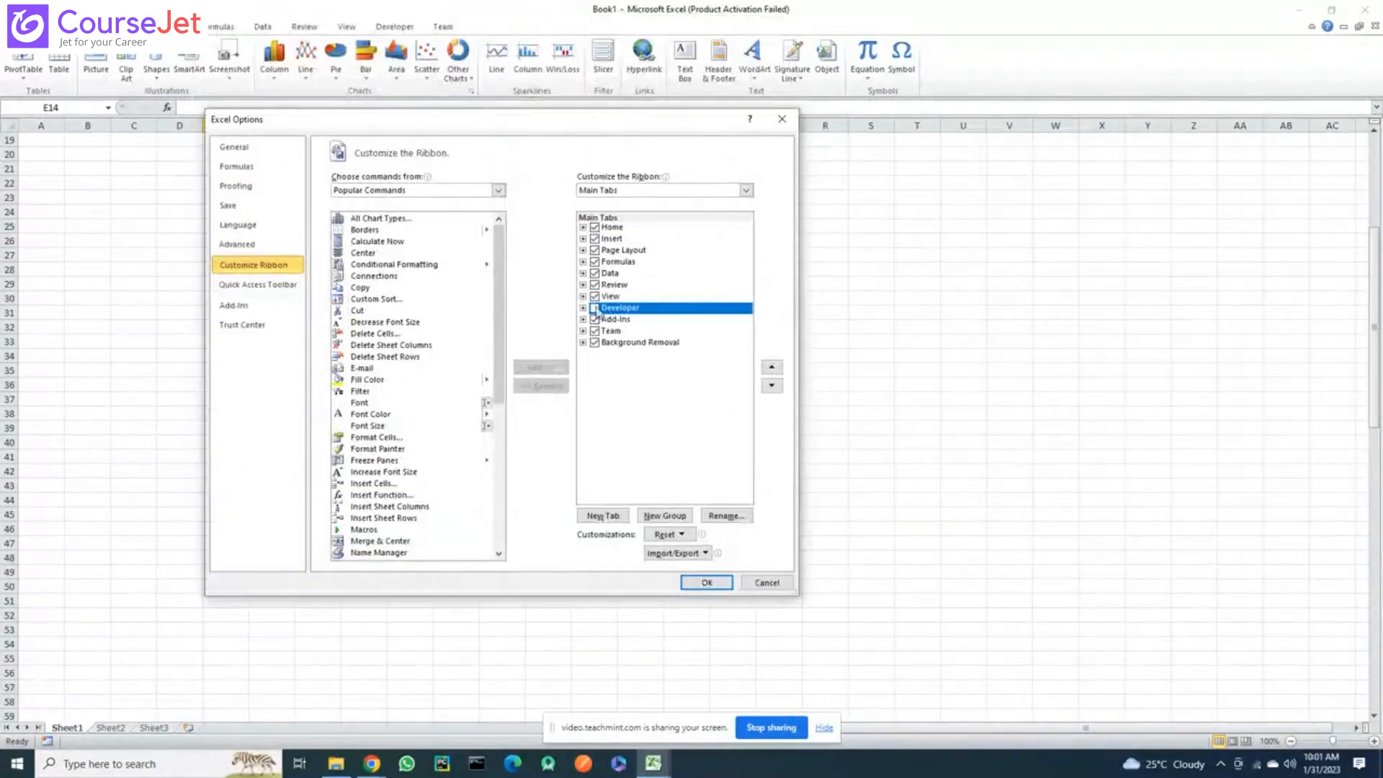
click(706, 581)
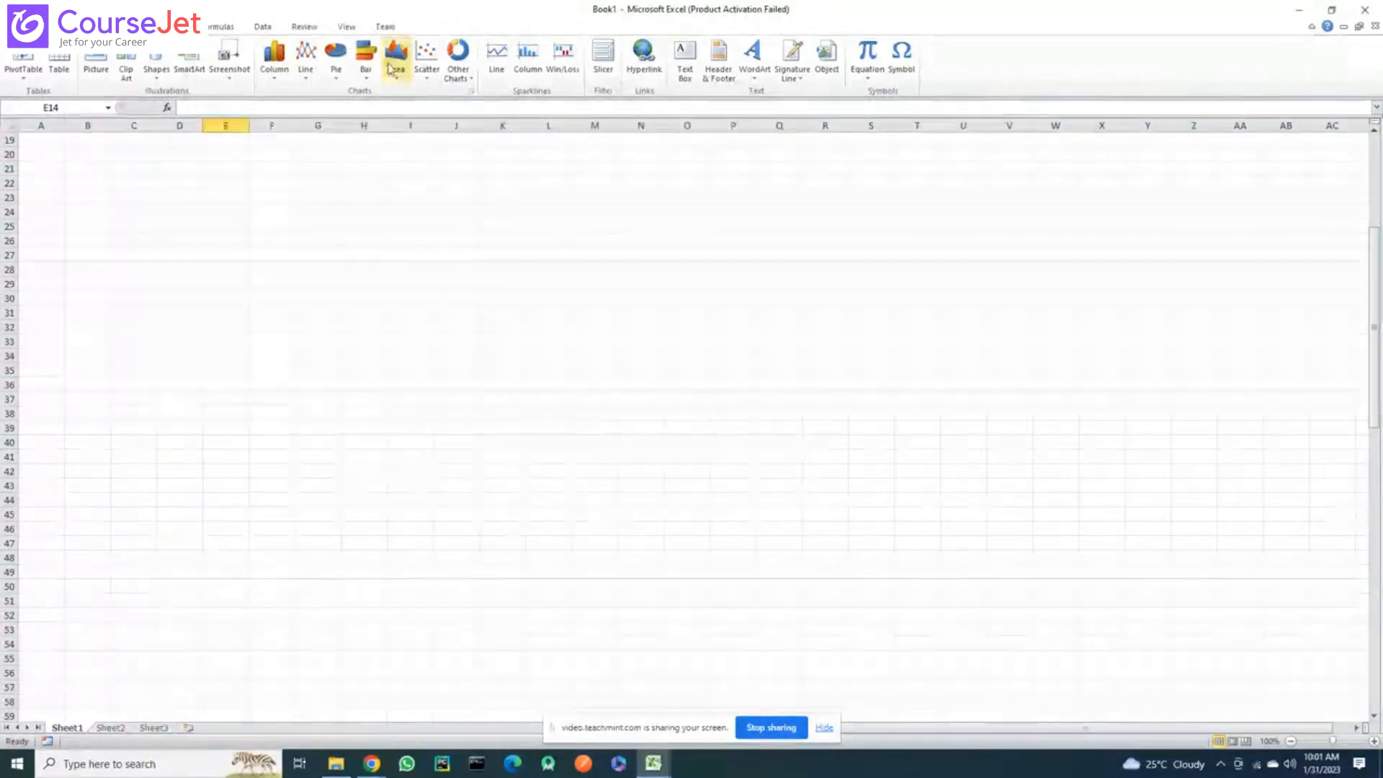
Open the Customize Ribbon options and enable the Developer tab in the Main Tabs list
scroll(389, 69, down, 1)
click(18, 28)
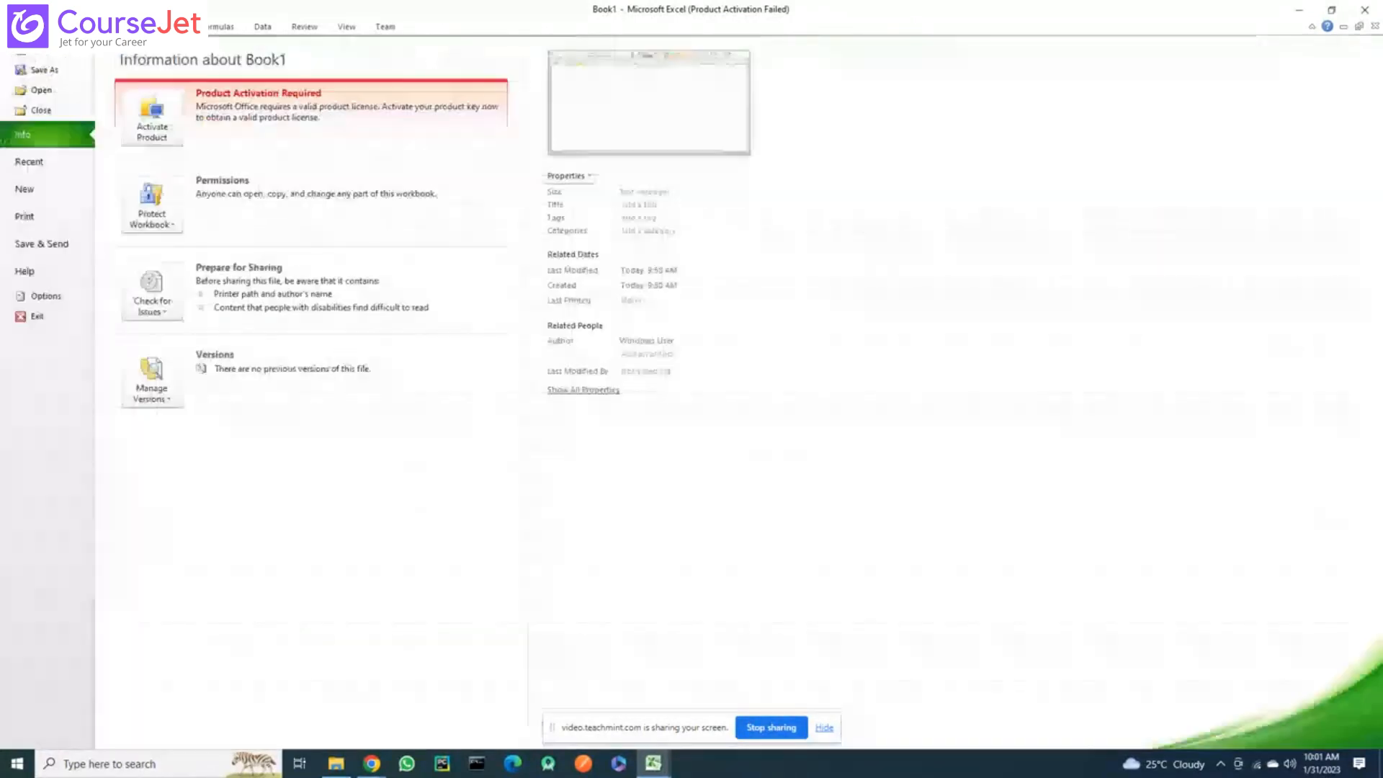
click(43, 296)
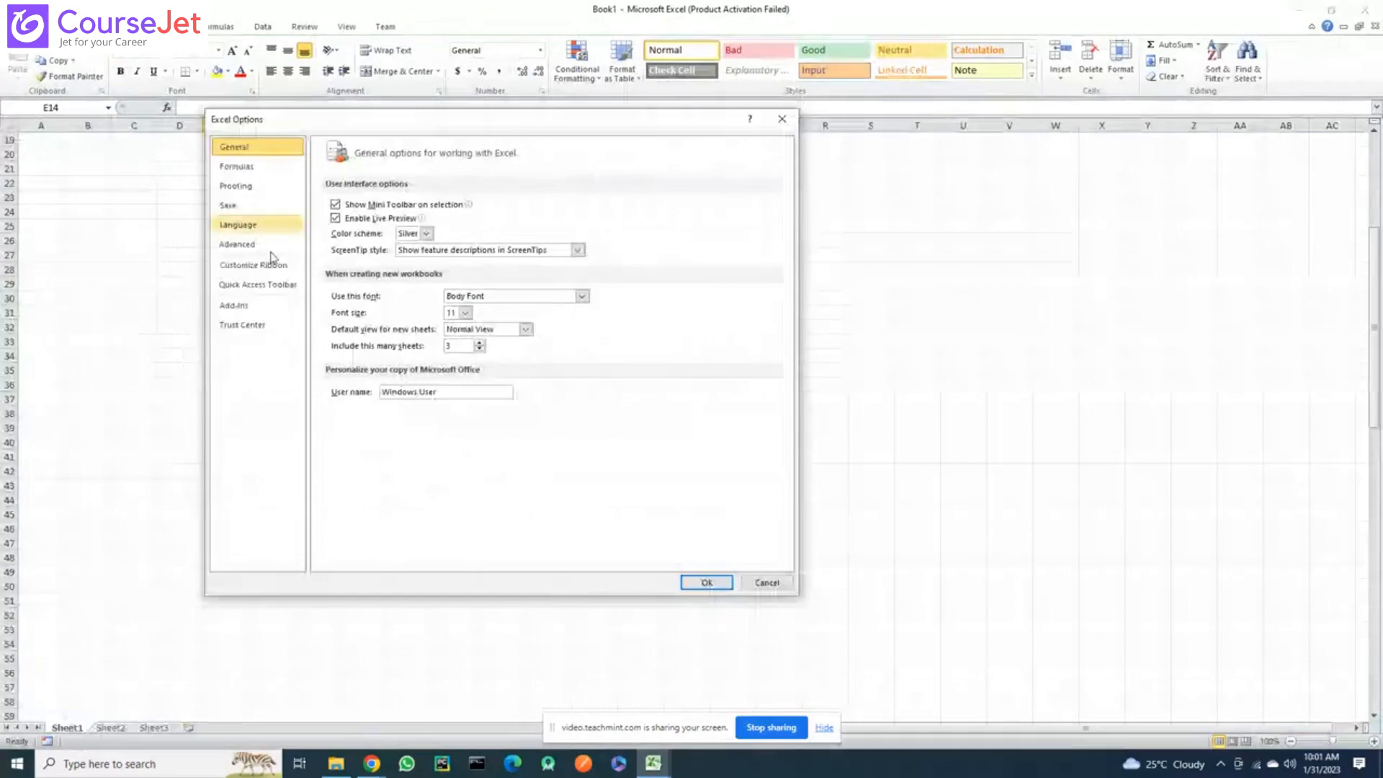
click(252, 265)
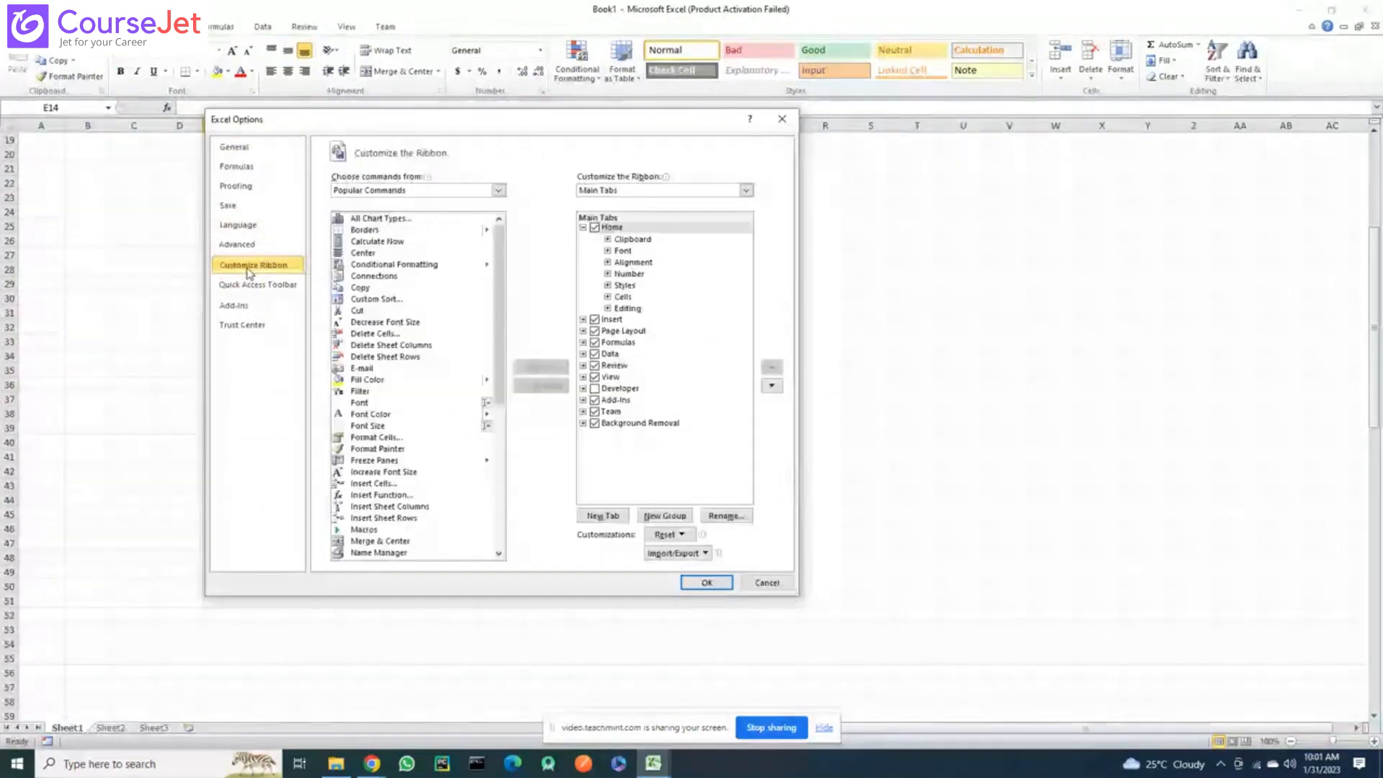
click(595, 388)
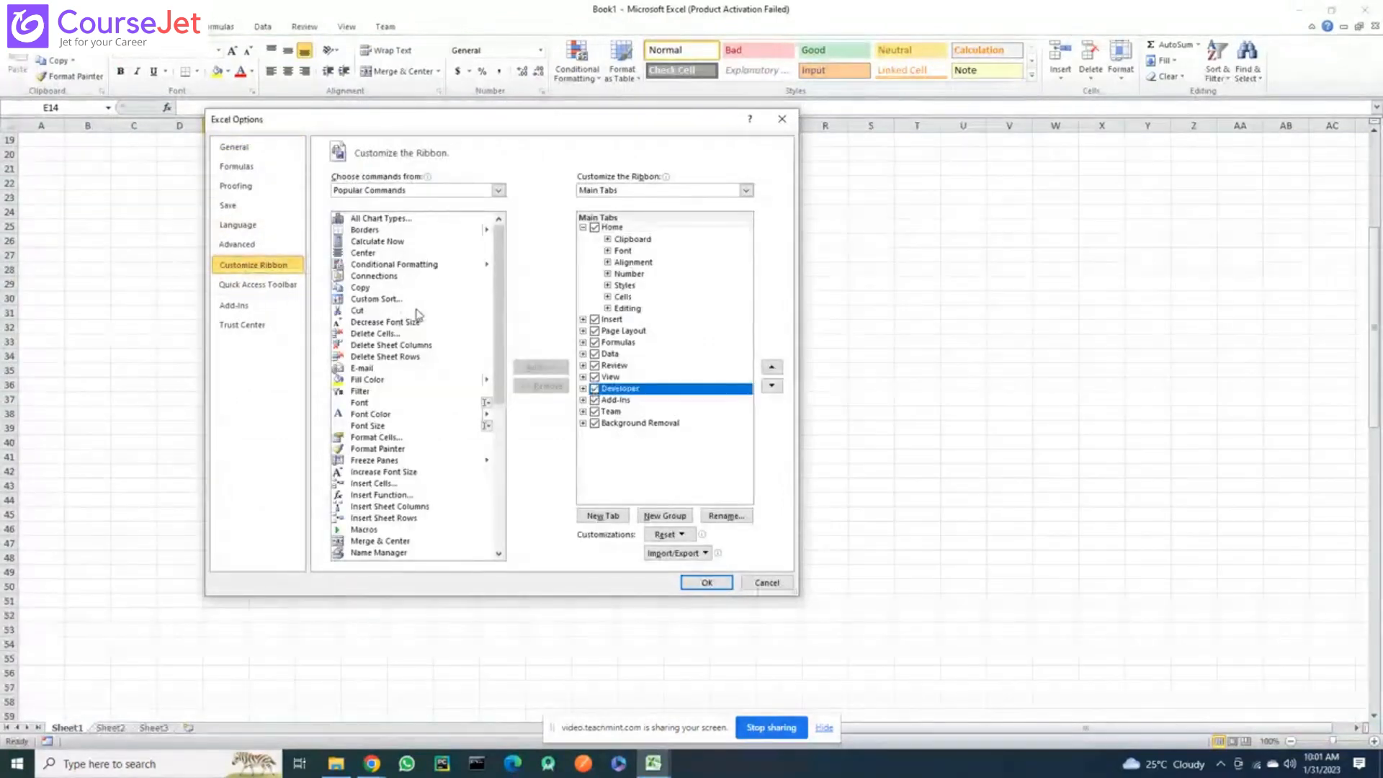
Examine the commands in the Clipboard group under Home, then close Excel Options without applying changes
scroll(418, 315, down, 1)
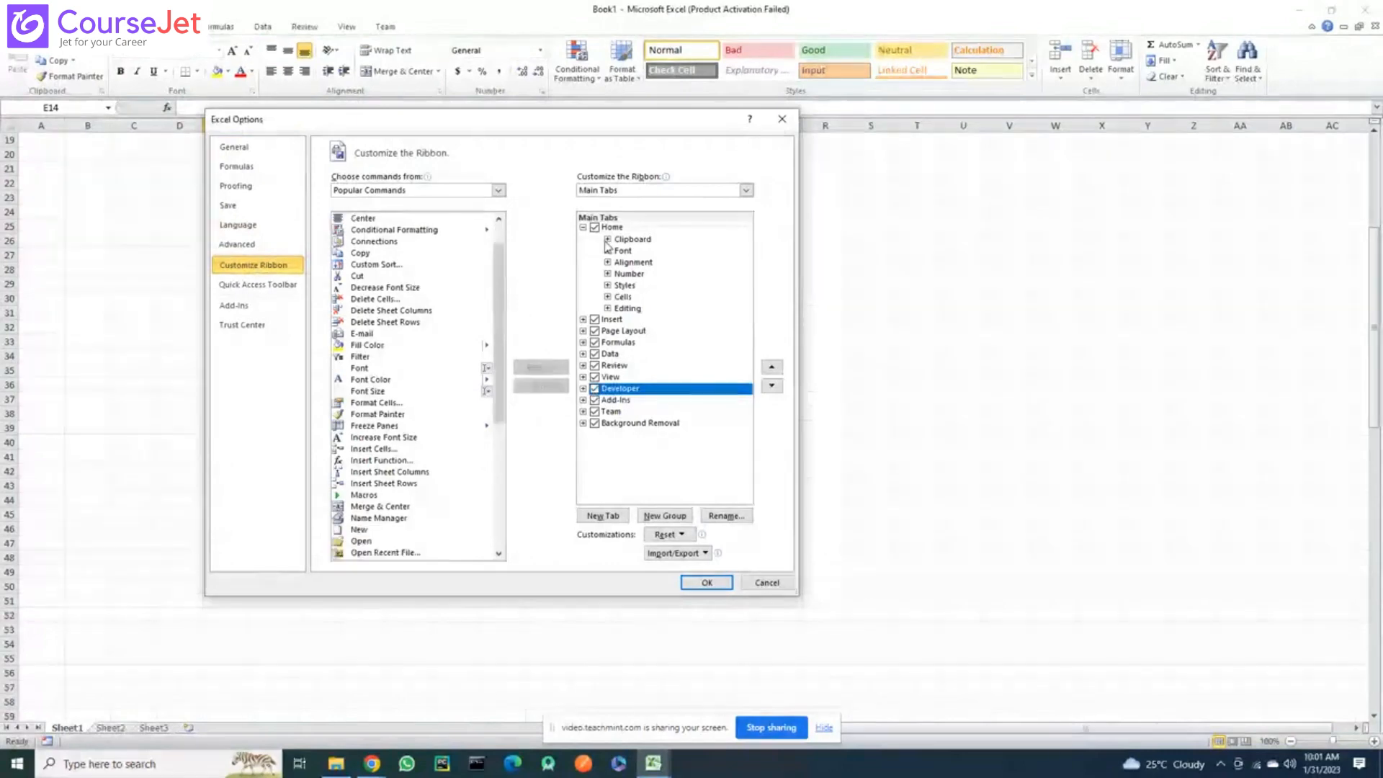
click(607, 239)
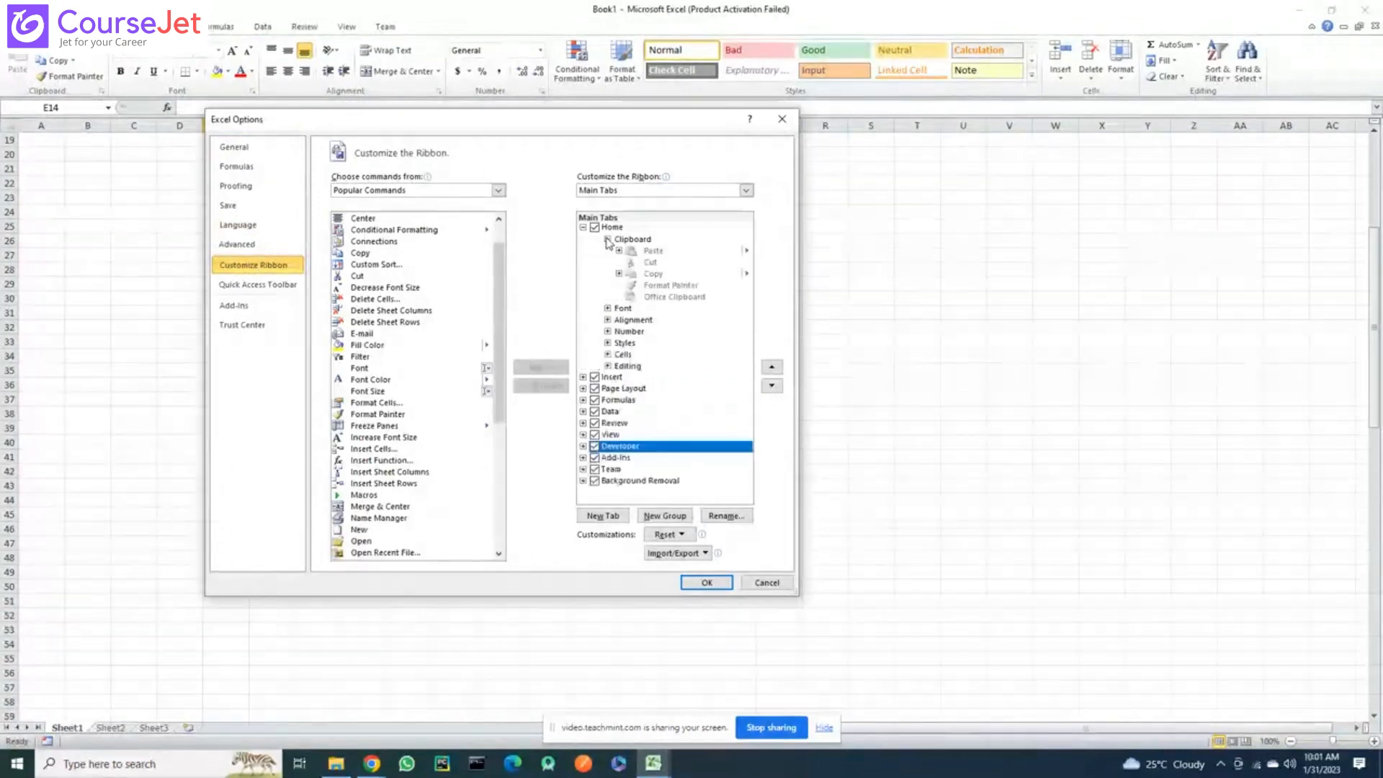
click(607, 239)
click(607, 240)
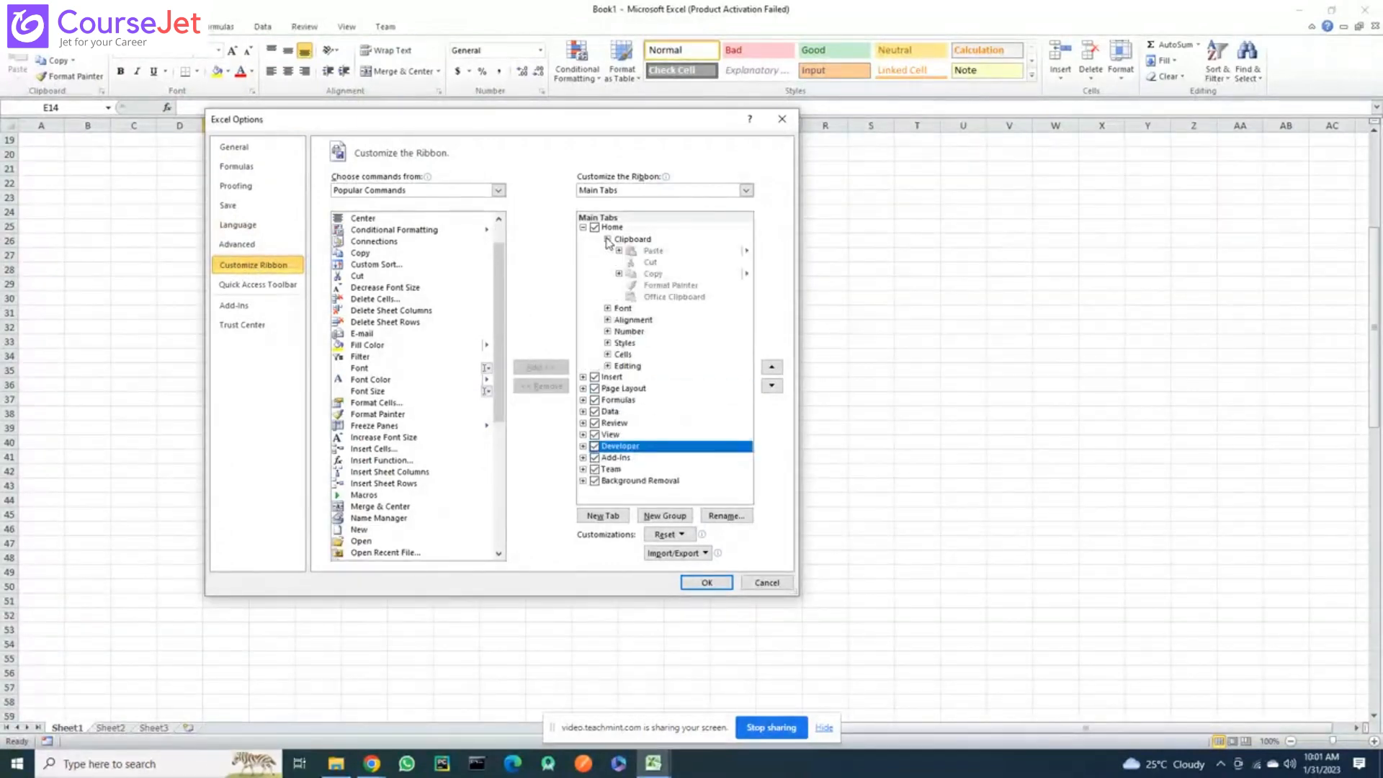
click(607, 239)
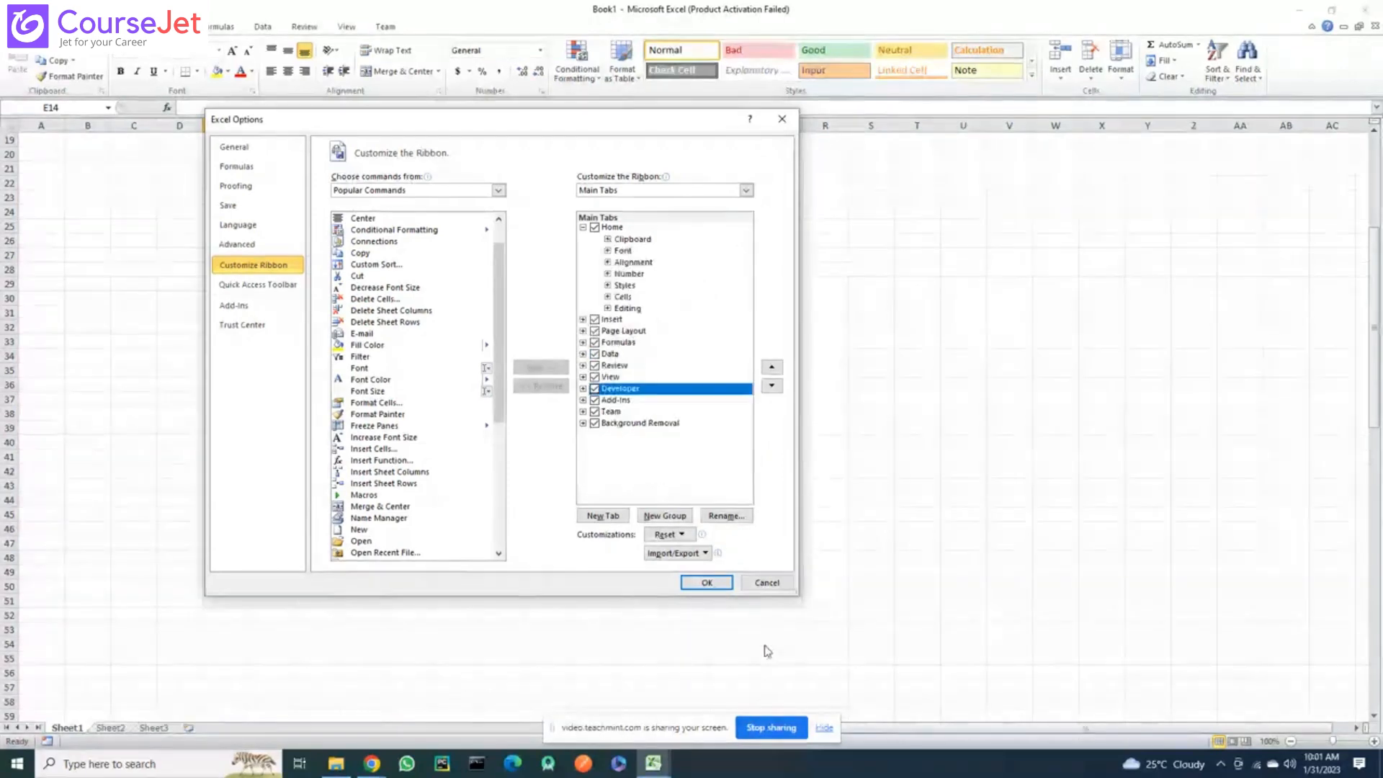
click(767, 583)
scroll(74, 94, down, 1)
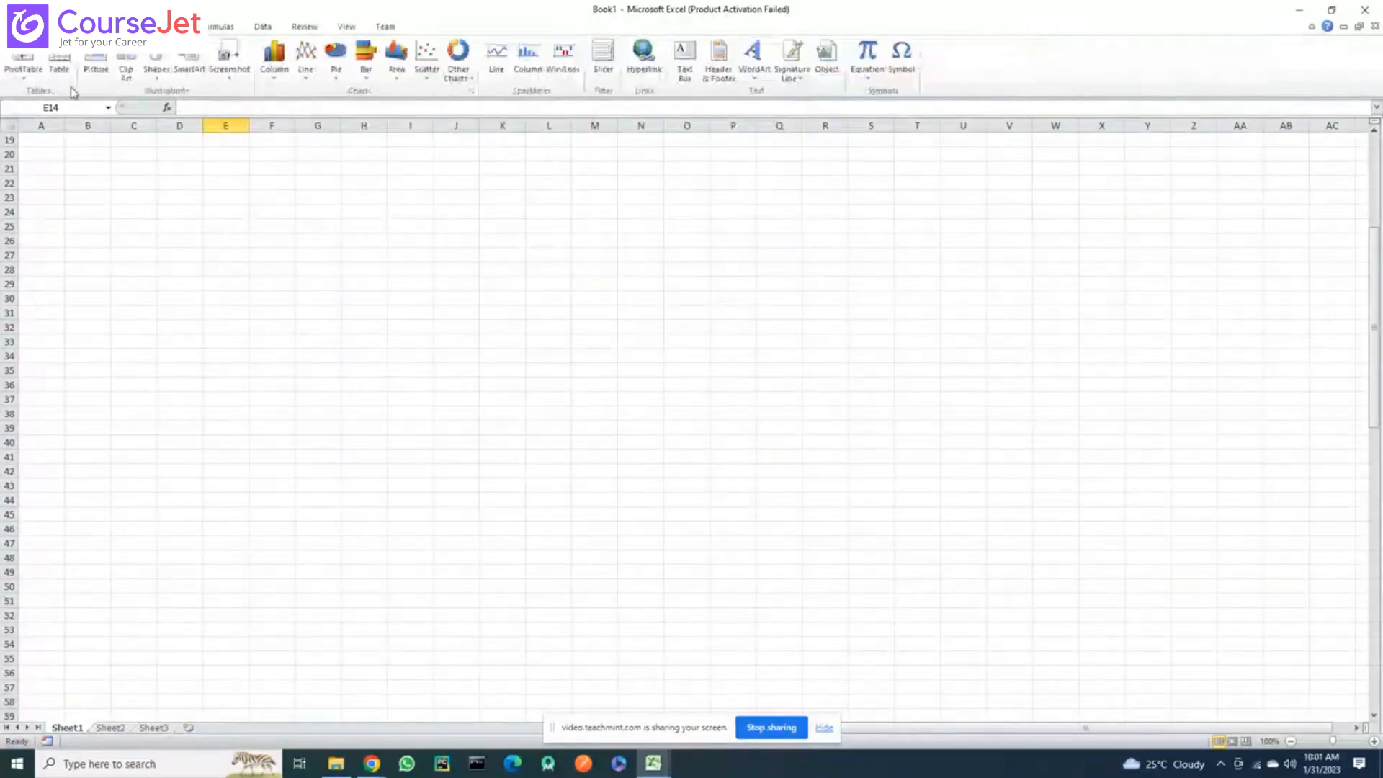
Enter 121321 in cell E28
scroll(74, 94, up, 1)
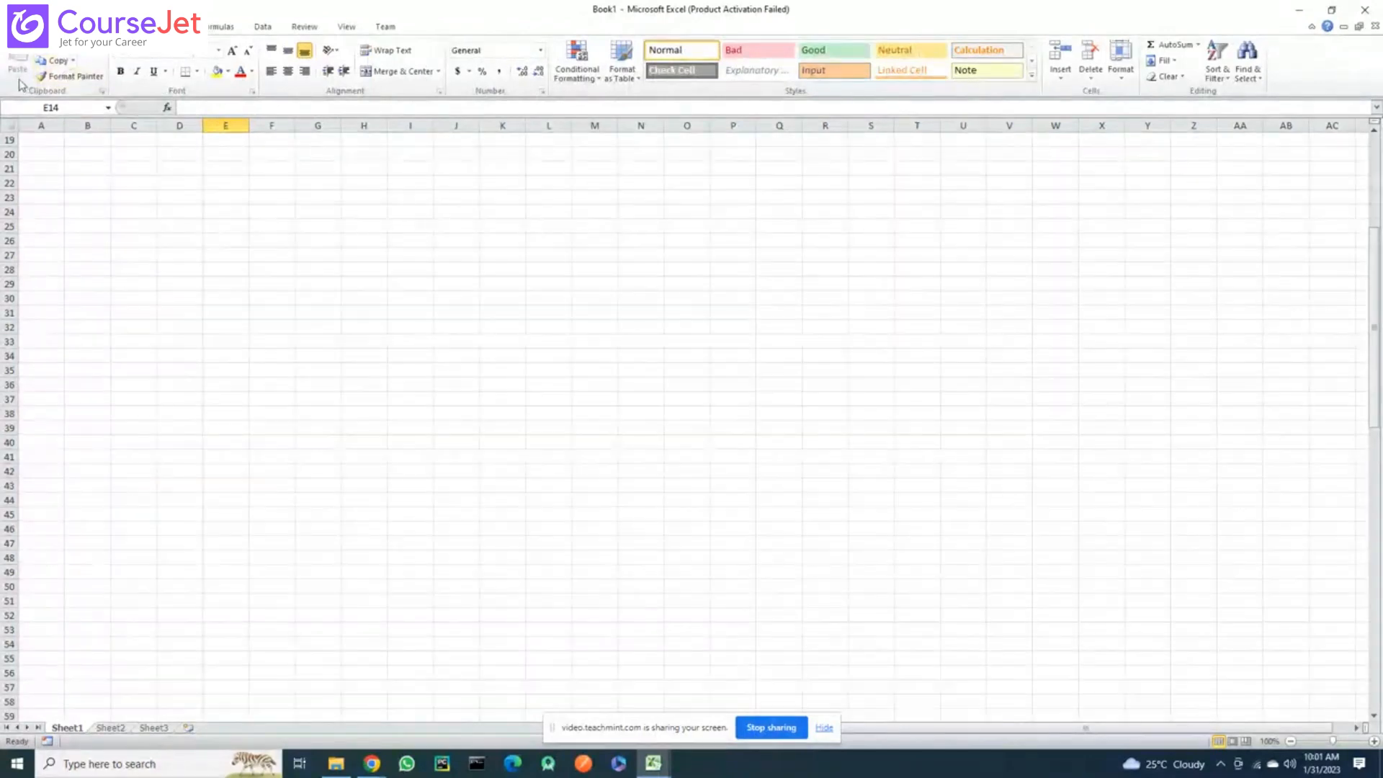
scroll(22, 85, down, 1)
click(233, 231)
scroll(233, 230, down, 1)
click(232, 231)
scroll(232, 230, down, 1)
text(1)
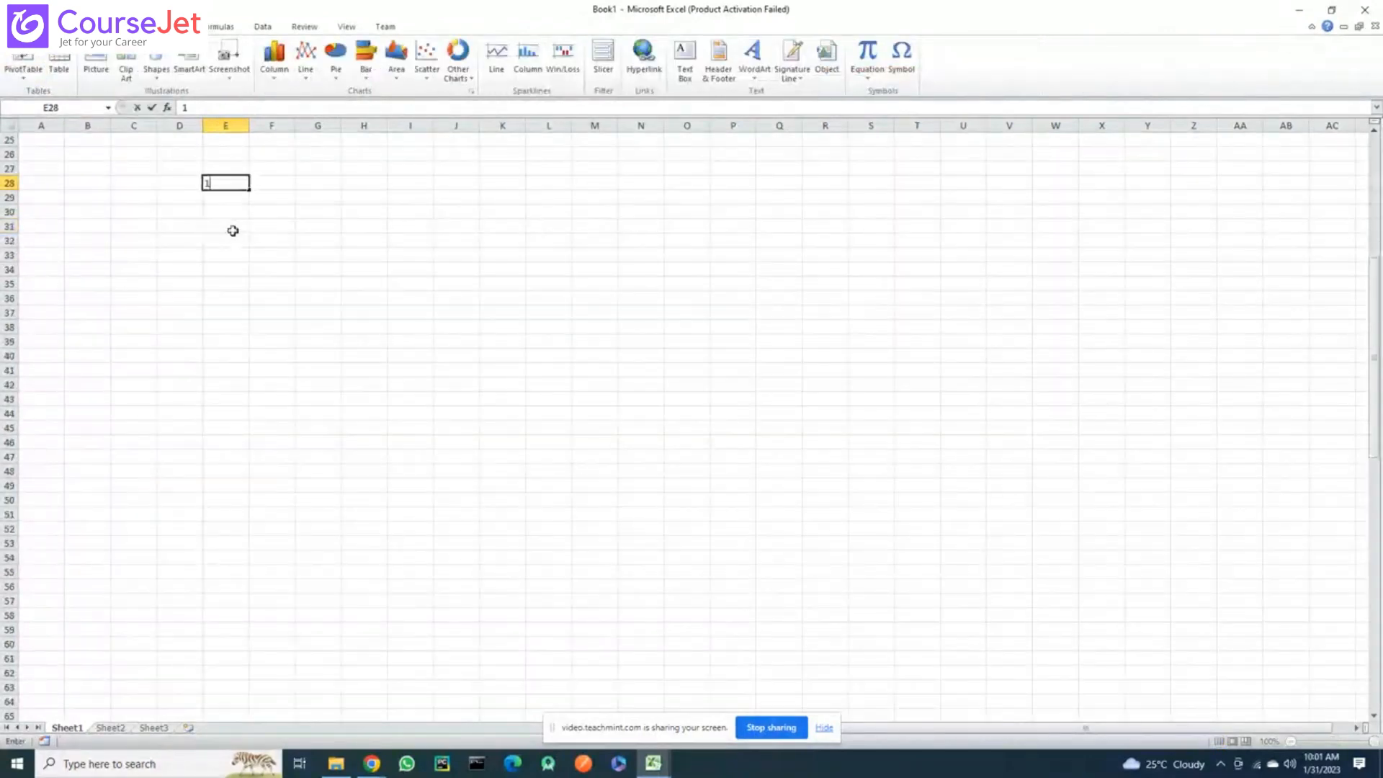
text(21321)
scroll(233, 230, up, 4)
key(Return)
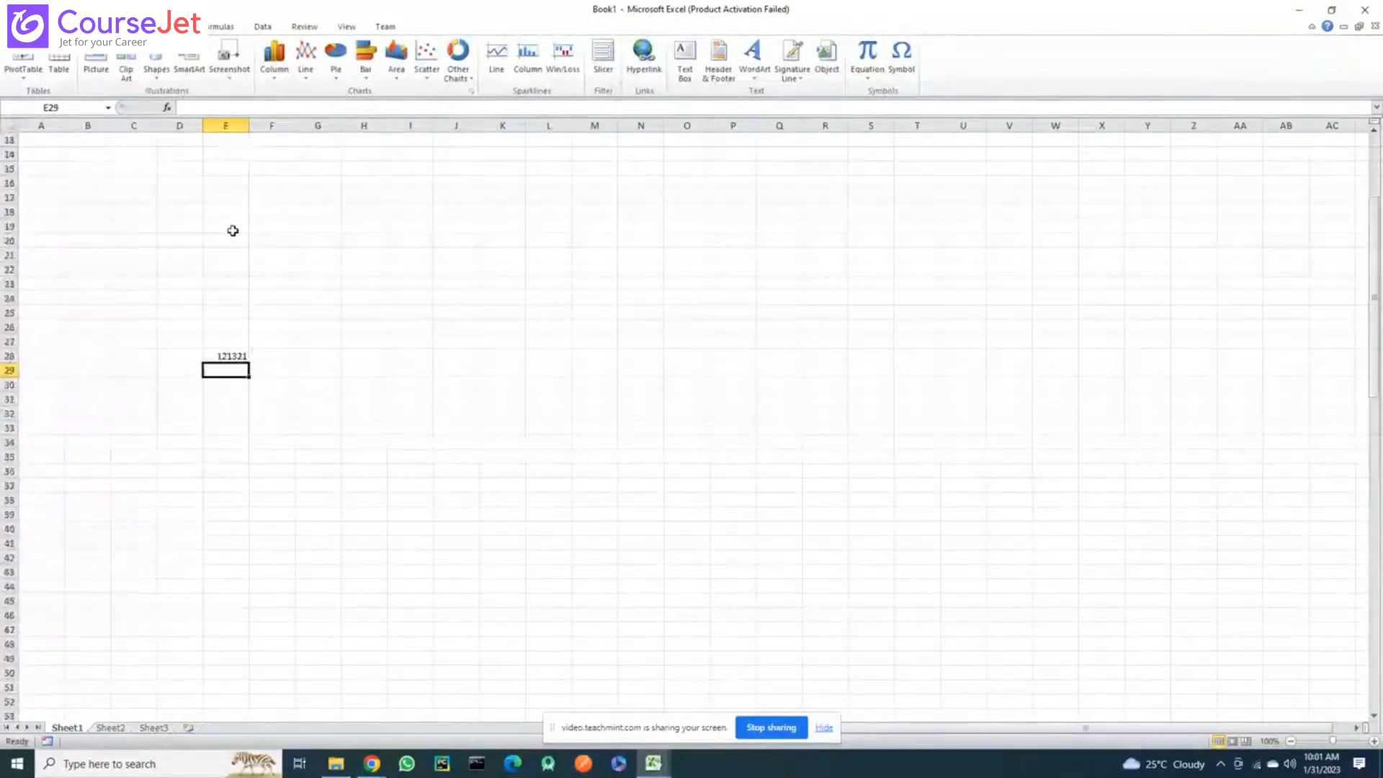
scroll(233, 231, down, 4)
click(233, 230)
scroll(237, 201, down, 2)
scroll(237, 147, up, 10)
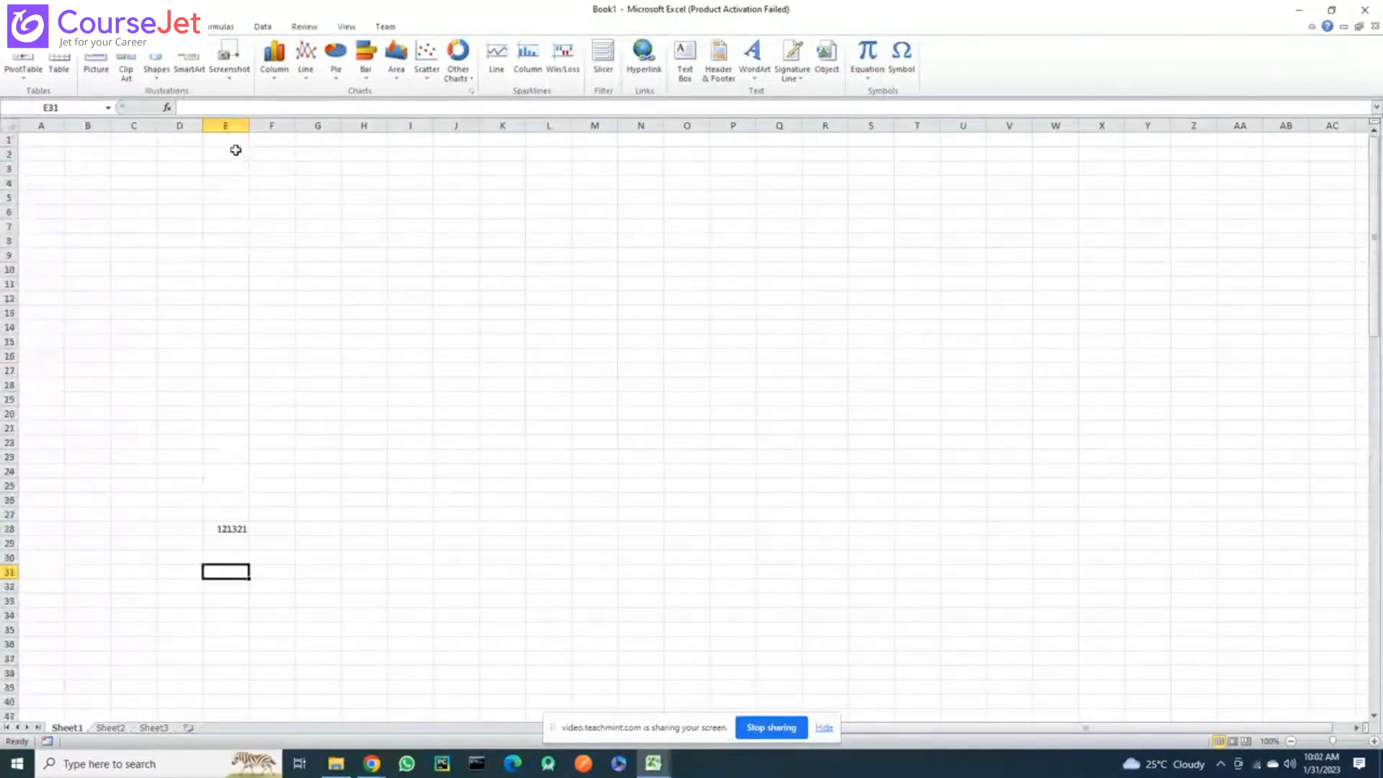
scroll(236, 149, down, 2)
scroll(220, 322, down, 8)
click(220, 321)
scroll(219, 321, up, 9)
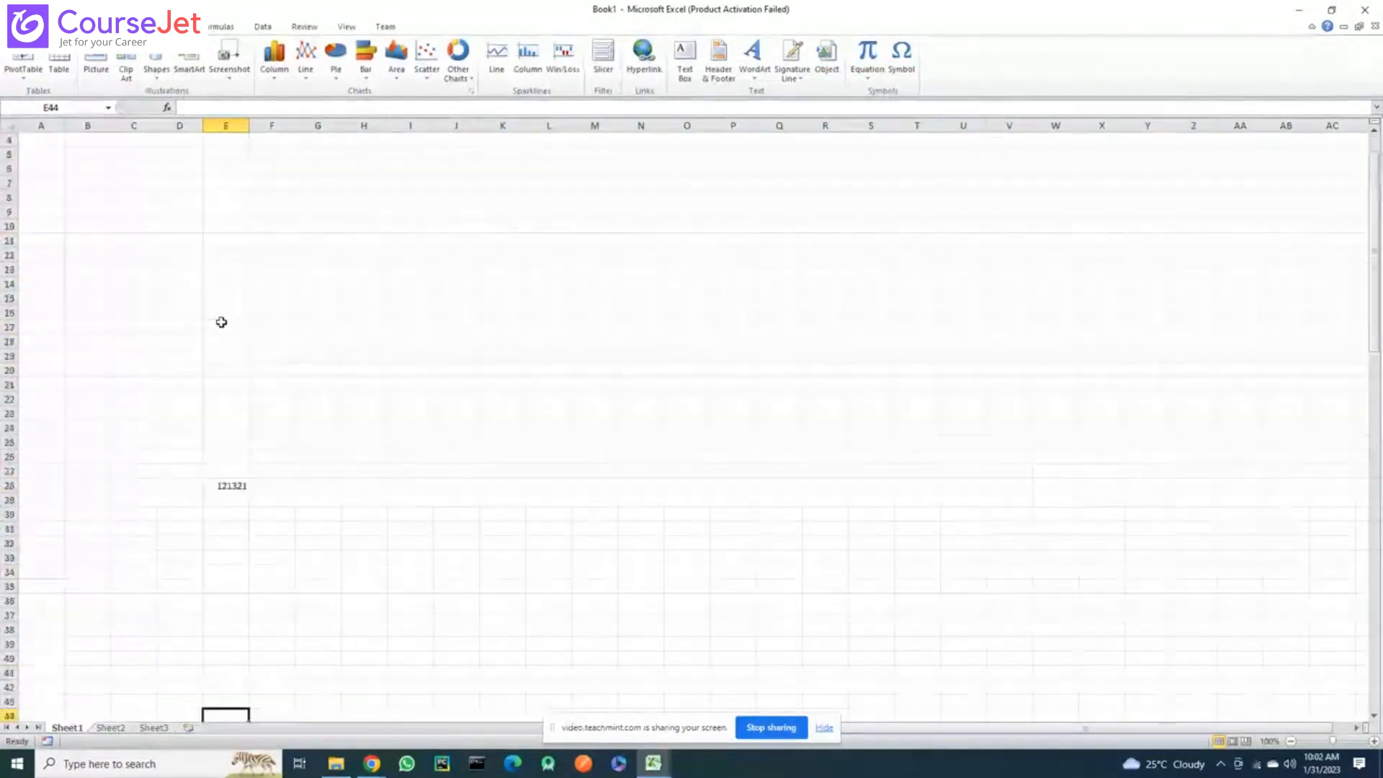
scroll(221, 346, down, 3)
Copy cell E28 and look through the available paste options on the Home ribbon
click(223, 355)
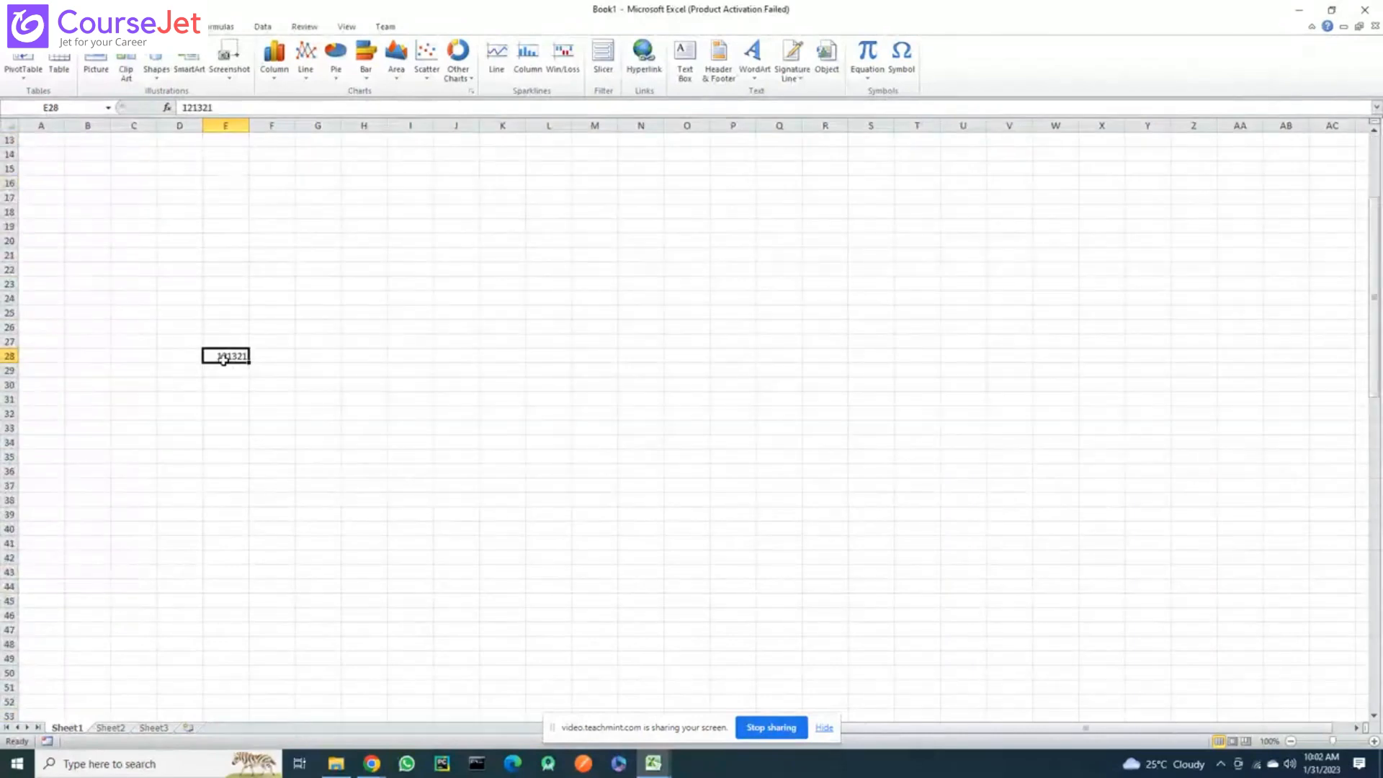
scroll(223, 360, down, 3)
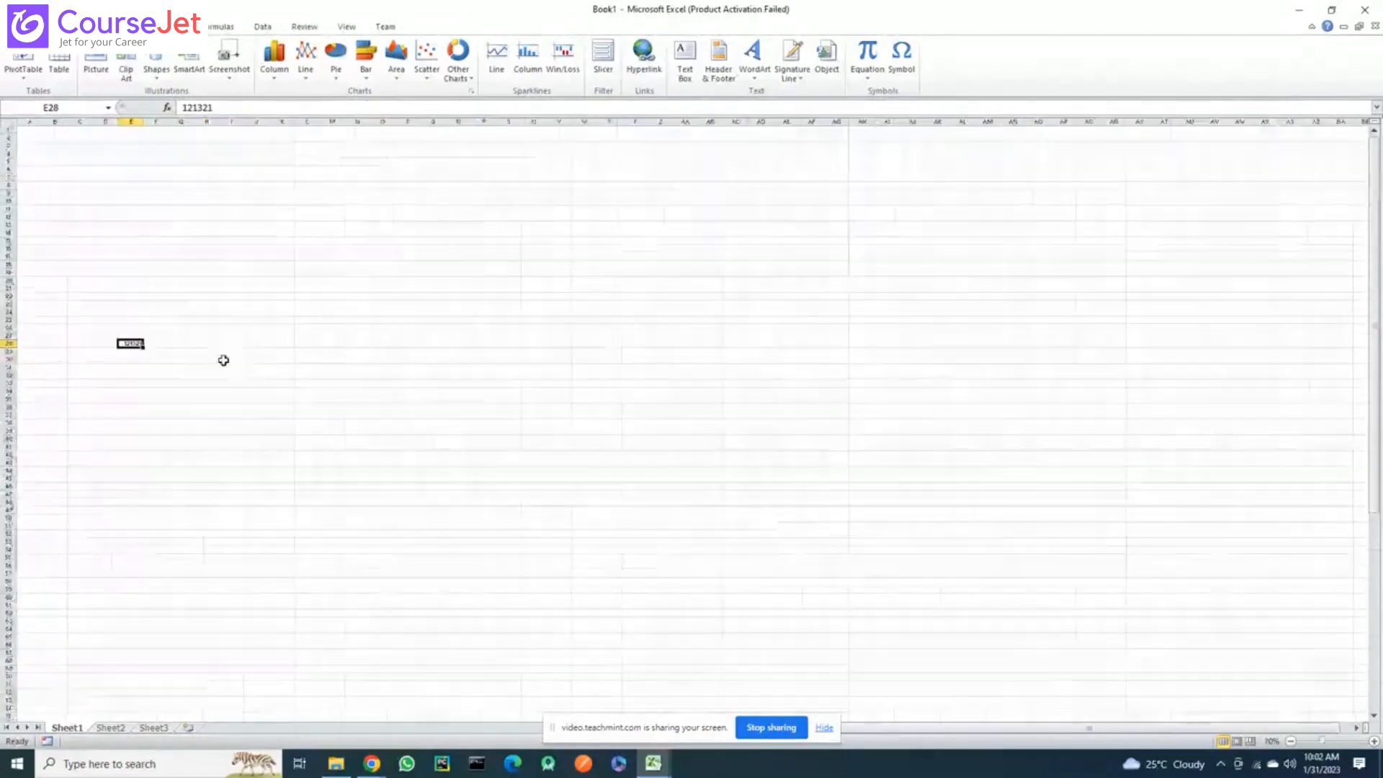
scroll(224, 360, down, 9)
scroll(224, 360, up, 2)
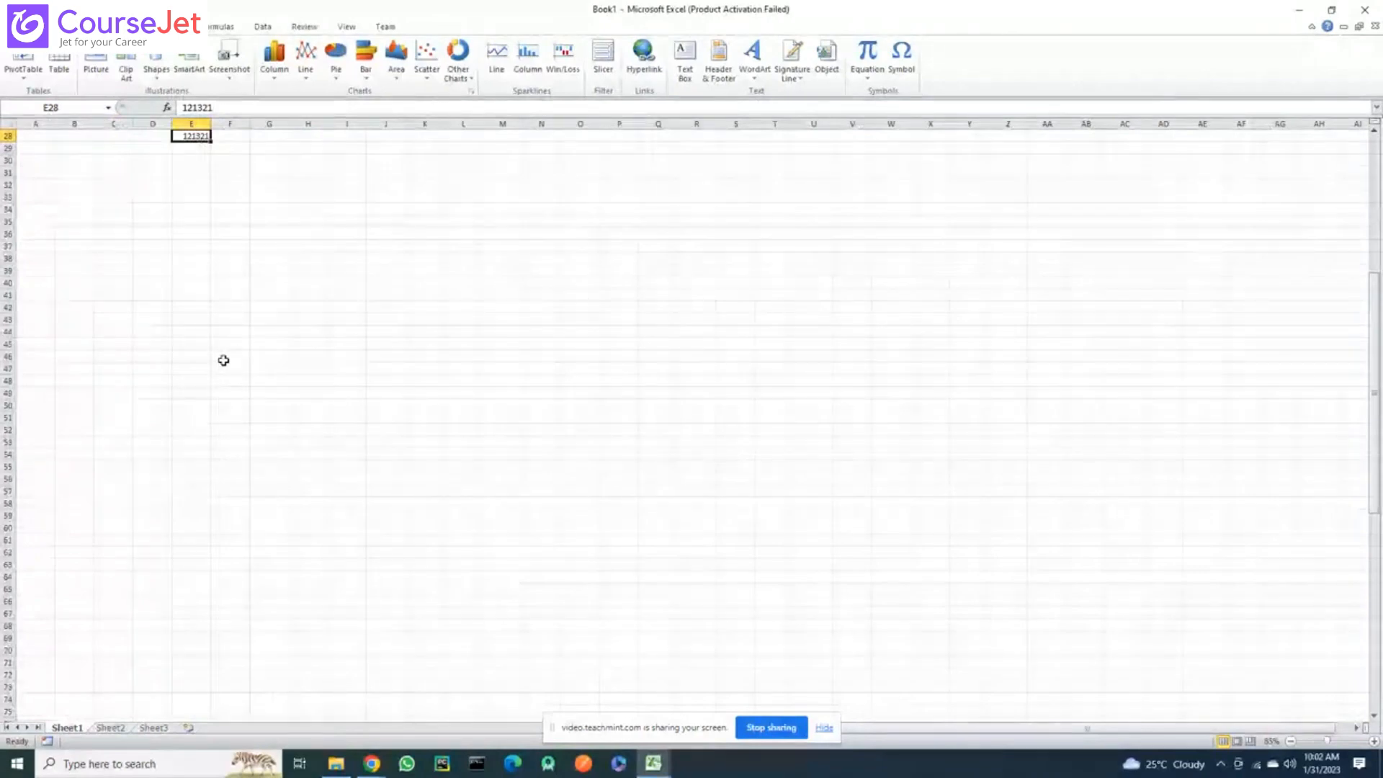
scroll(223, 360, down, 1)
key(ctrl+c)
click(263, 27)
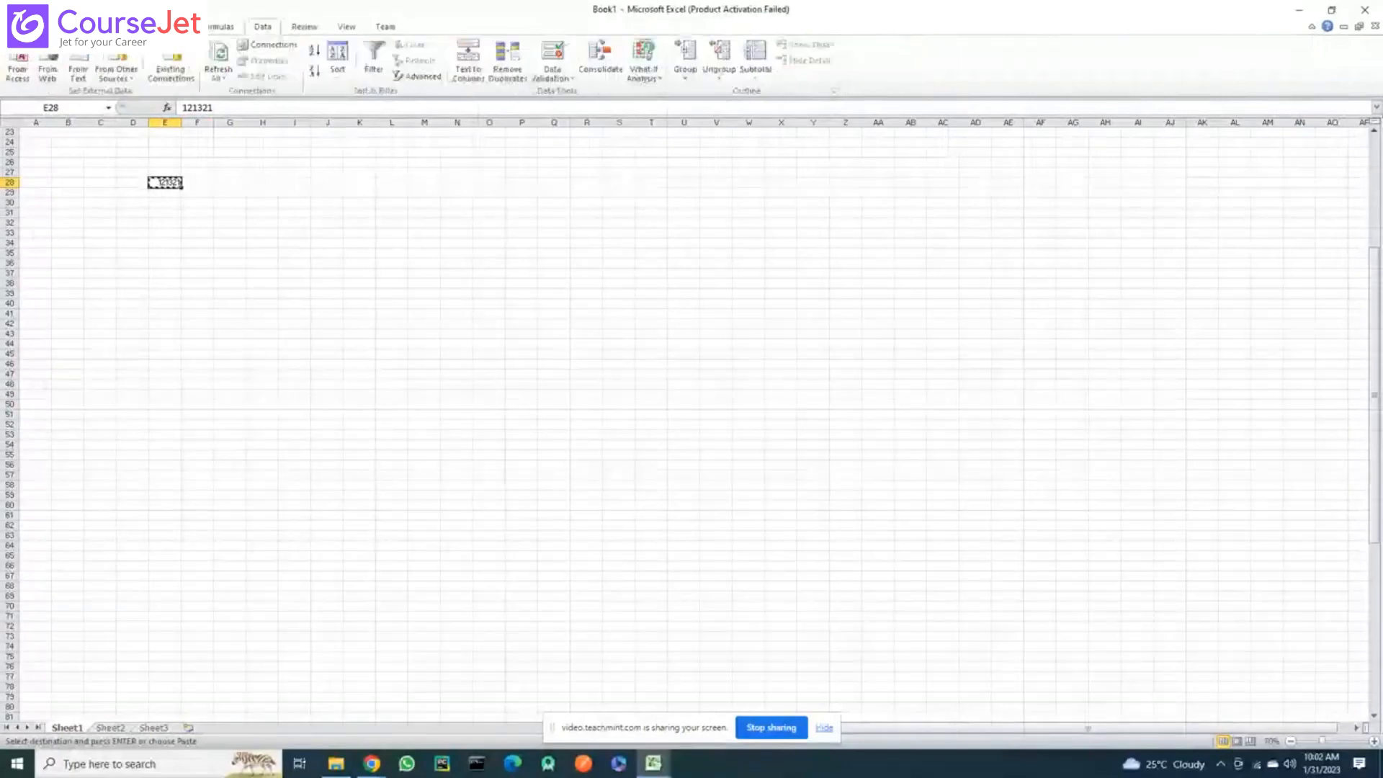
click(304, 27)
click(58, 27)
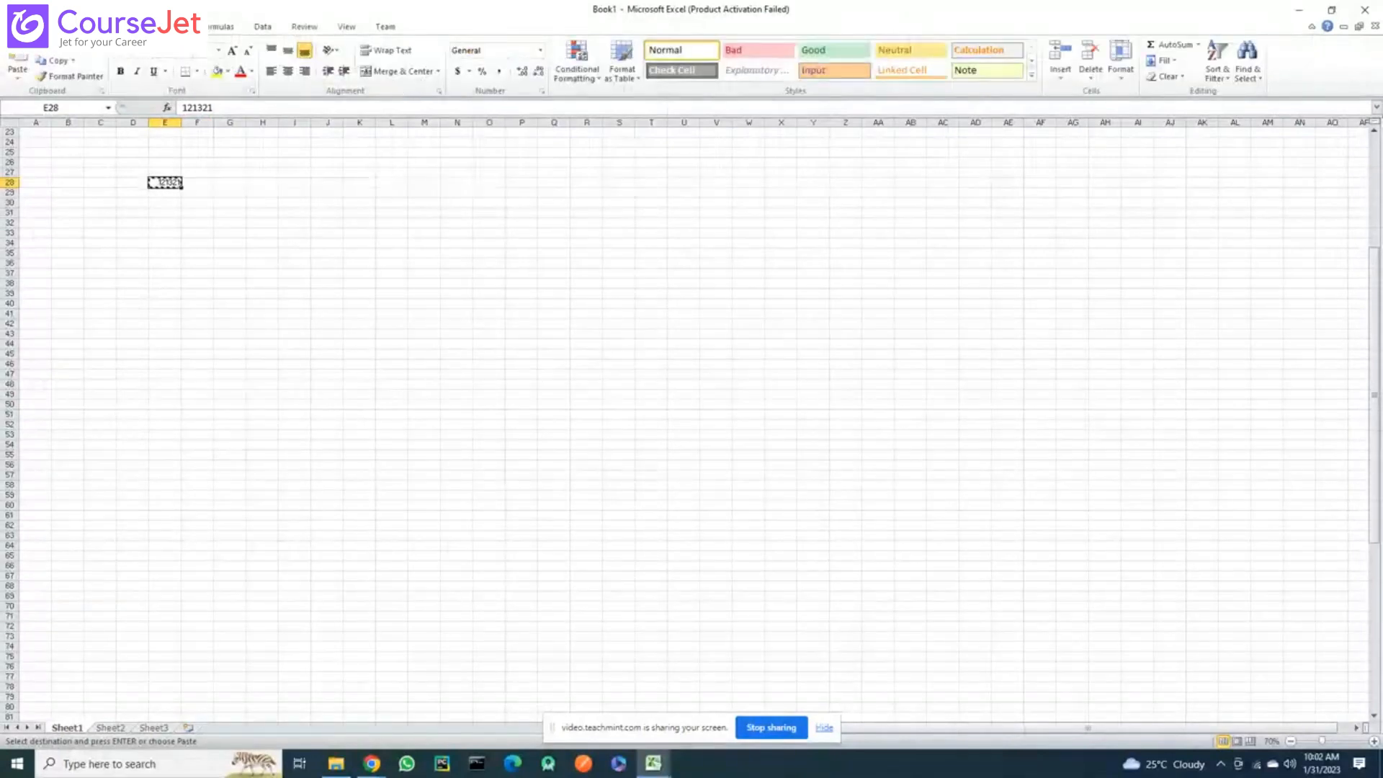
click(18, 79)
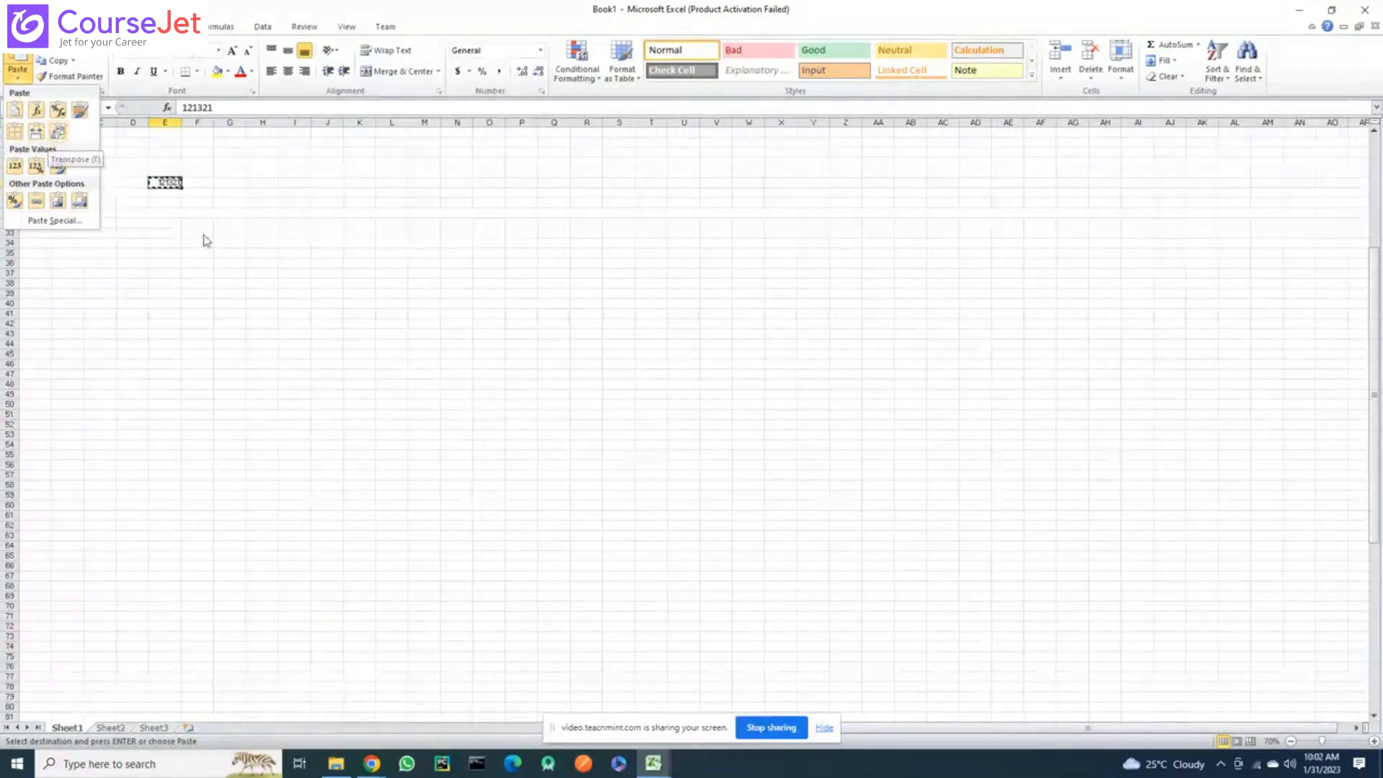
click(151, 176)
Cancel the pending copy and enter the numbers 1 to 6 down cells E25 to E30
scroll(179, 183, up, 1)
click(179, 183)
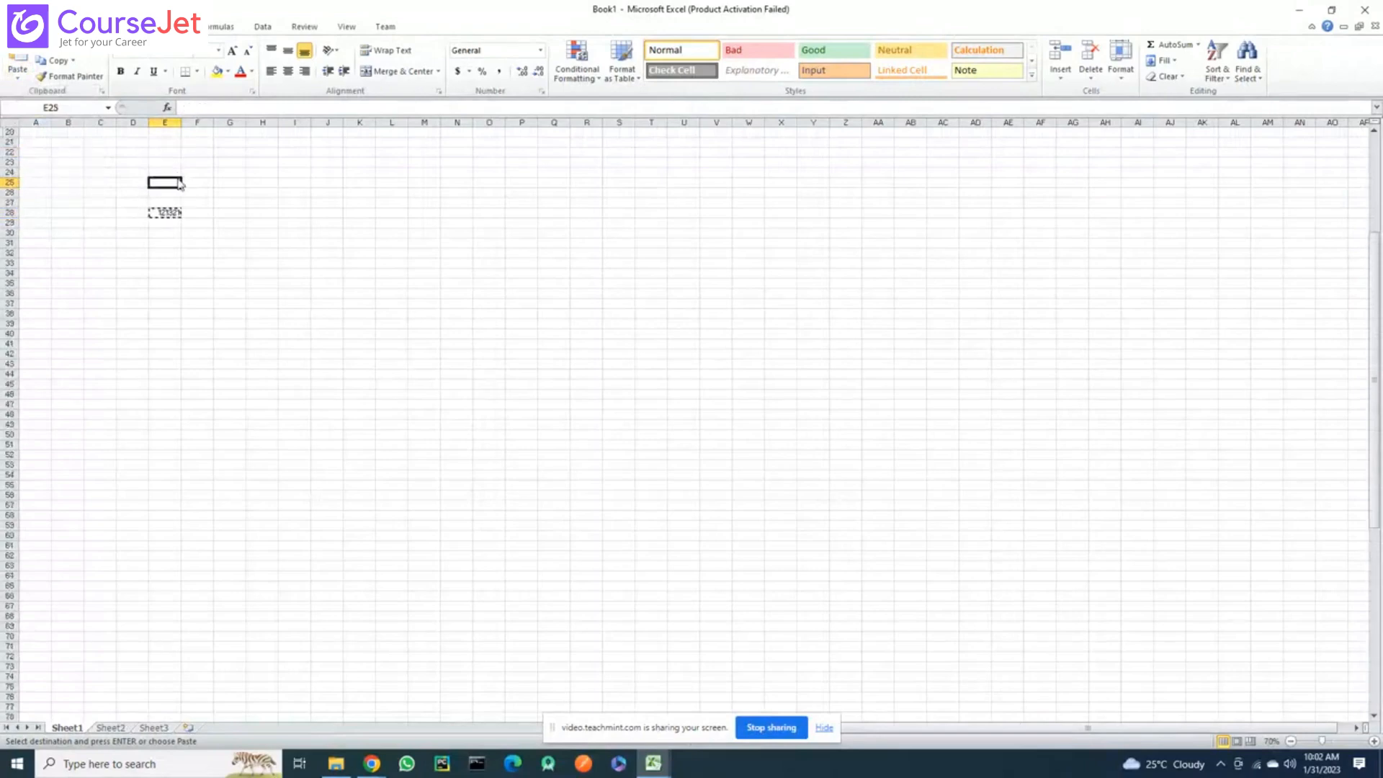
scroll(179, 183, down, 1)
key(Escape)
scroll(178, 183, down, 1)
scroll(177, 180, up, 3)
scroll(177, 180, down, 4)
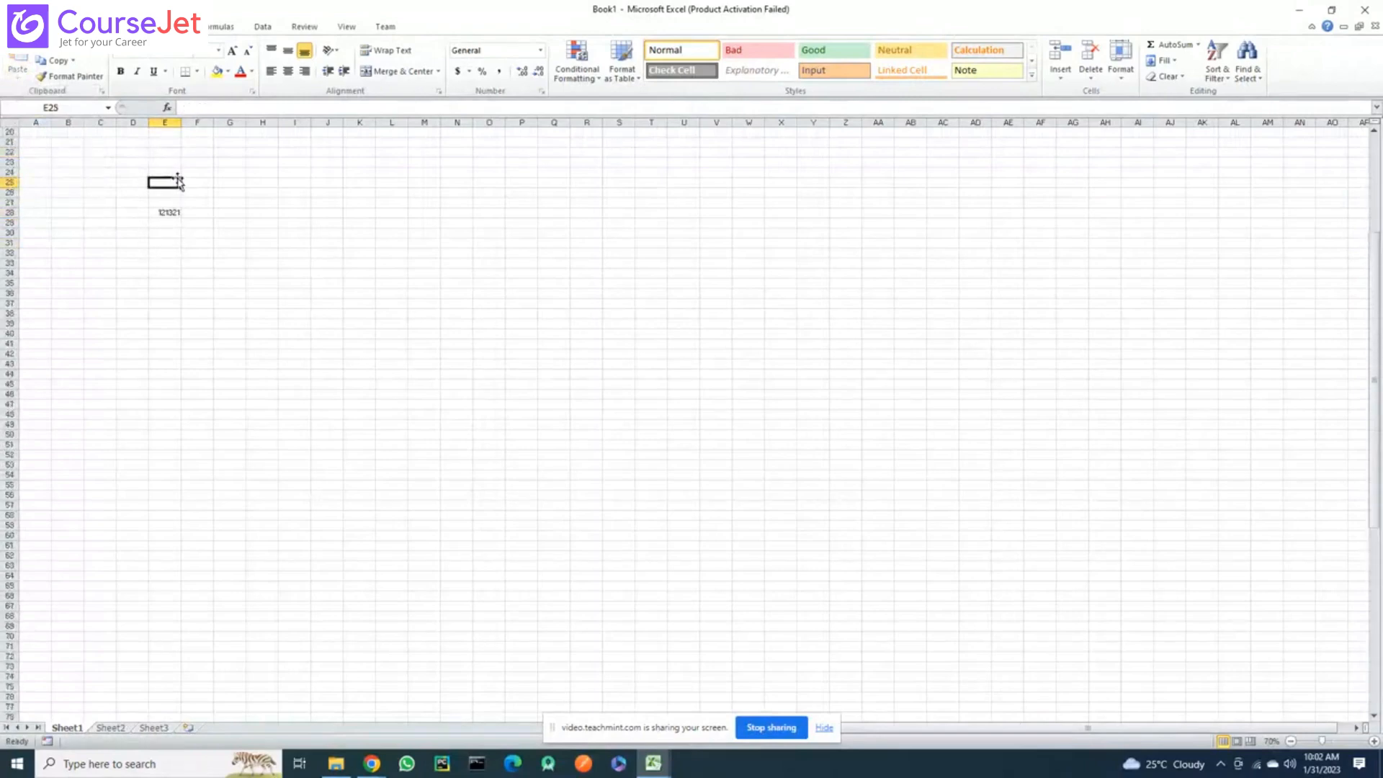
text(1)
key(Return)
scroll(177, 177, up, 4)
text(3)
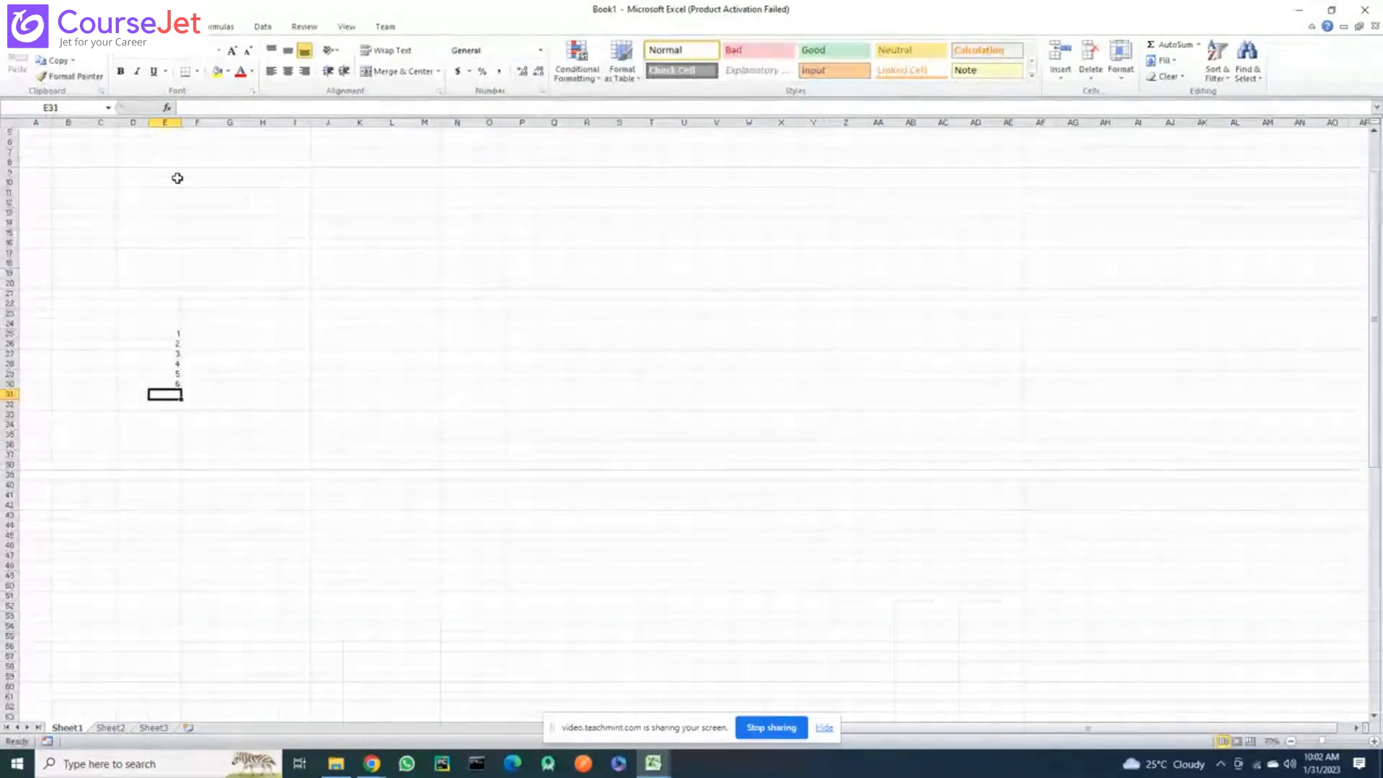
Copy the range E25:E30 and show the available paste options
scroll(177, 178, up, 2)
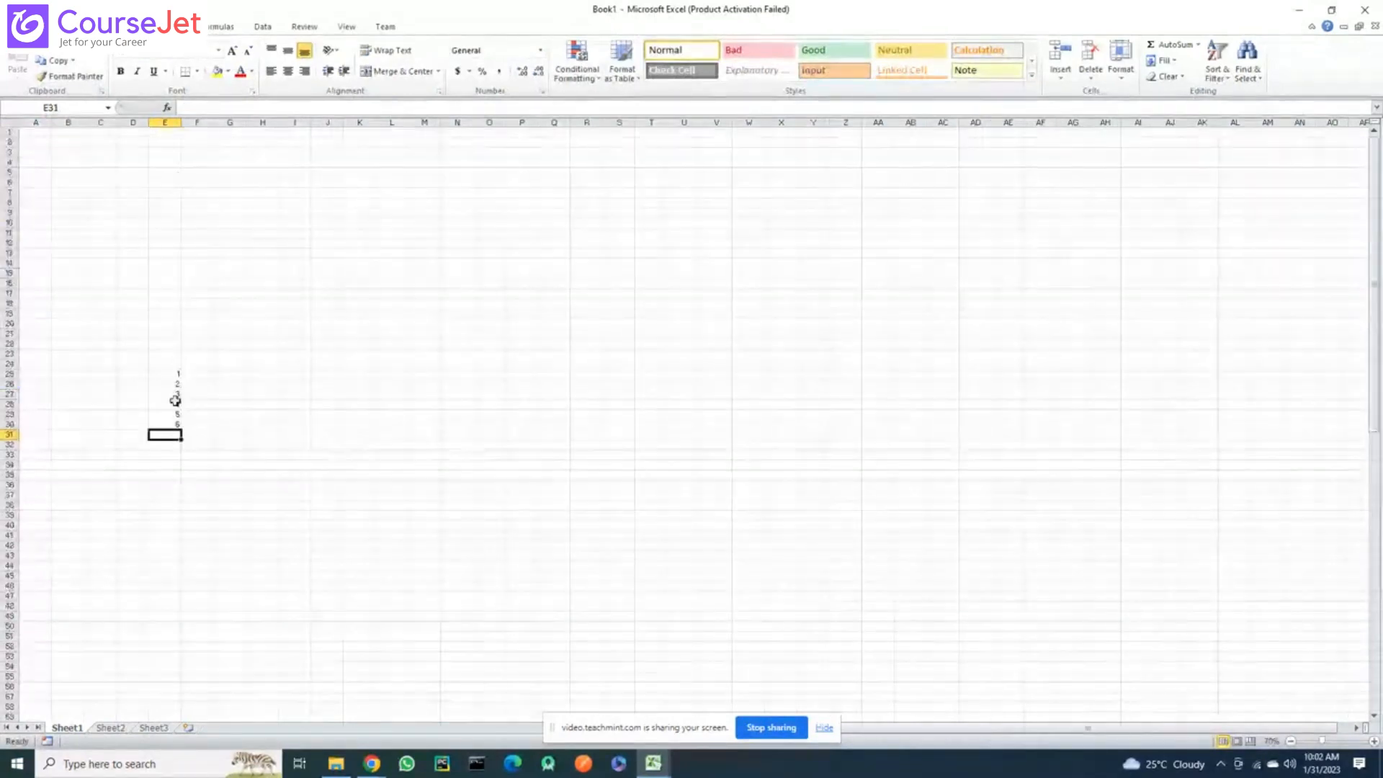
scroll(177, 401, down, 1)
click(178, 344)
drag(177, 344, 170, 394)
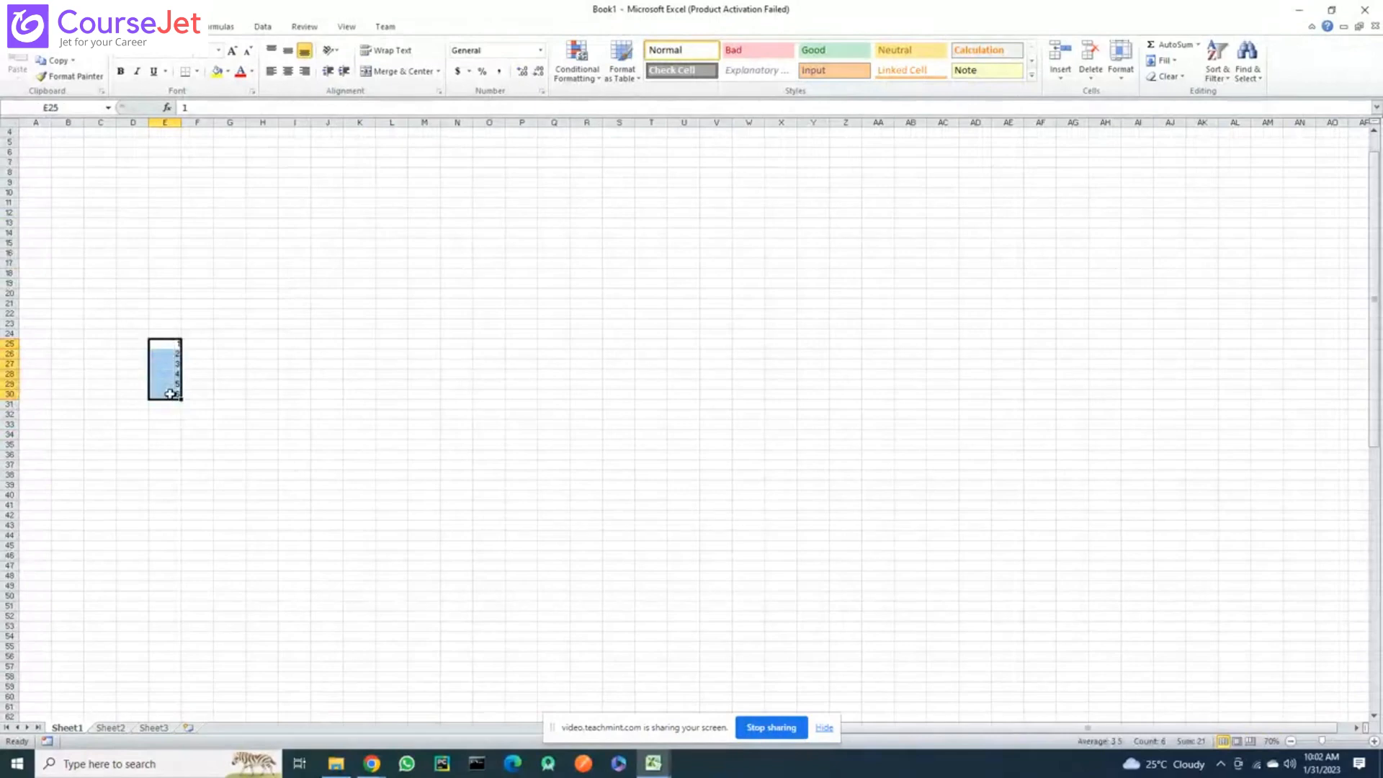
key(ctrl+c)
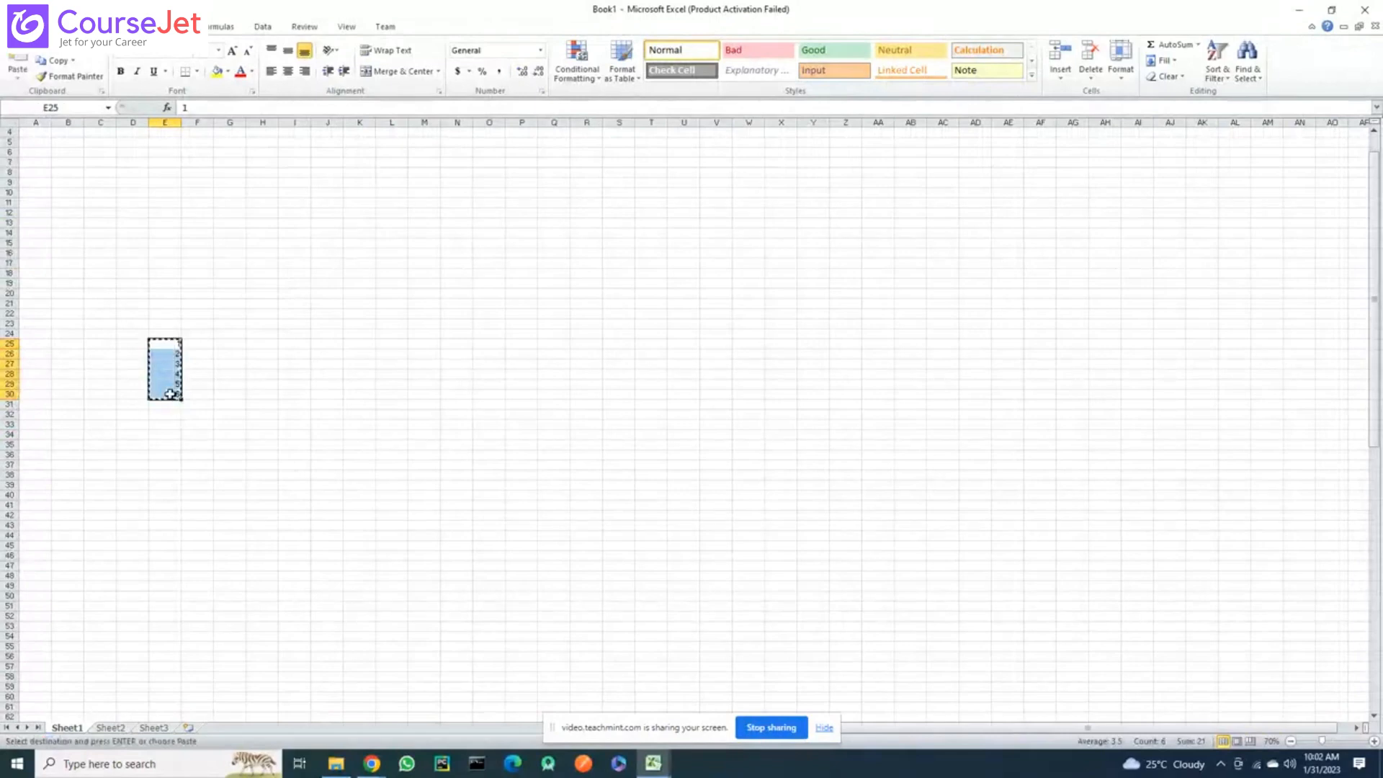
click(19, 75)
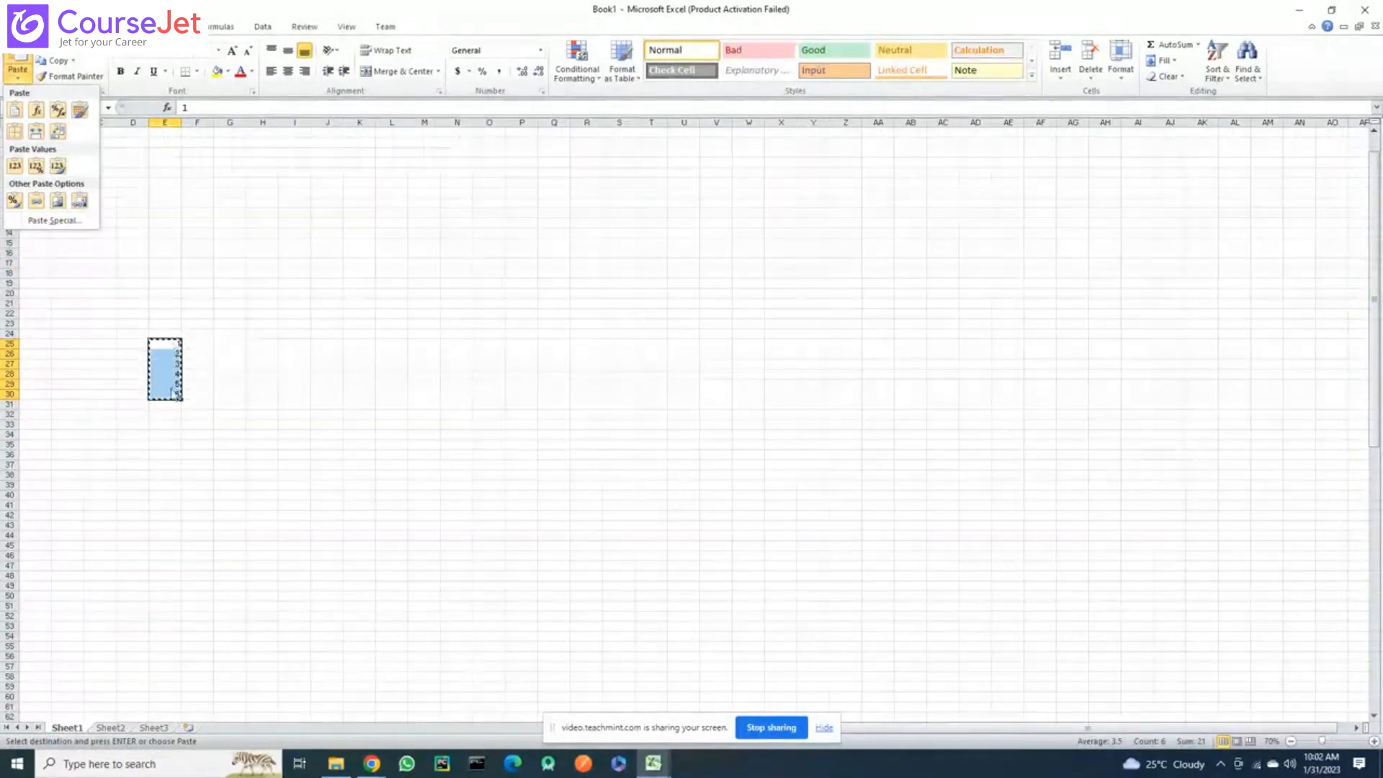
Paste the copied column transposed as a row starting in cell E21
click(168, 270)
scroll(167, 273, down, 1)
click(167, 273)
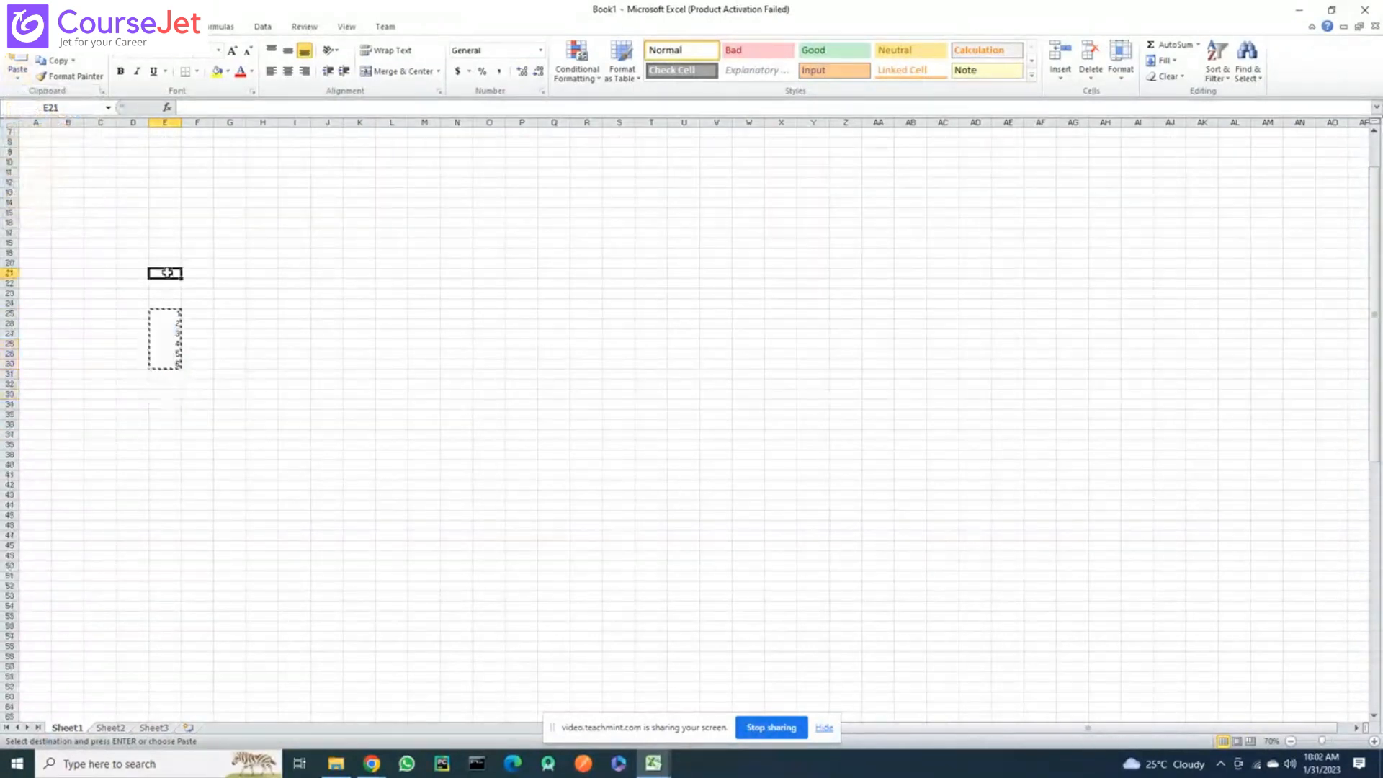
scroll(167, 273, down, 5)
scroll(288, 364, up, 1)
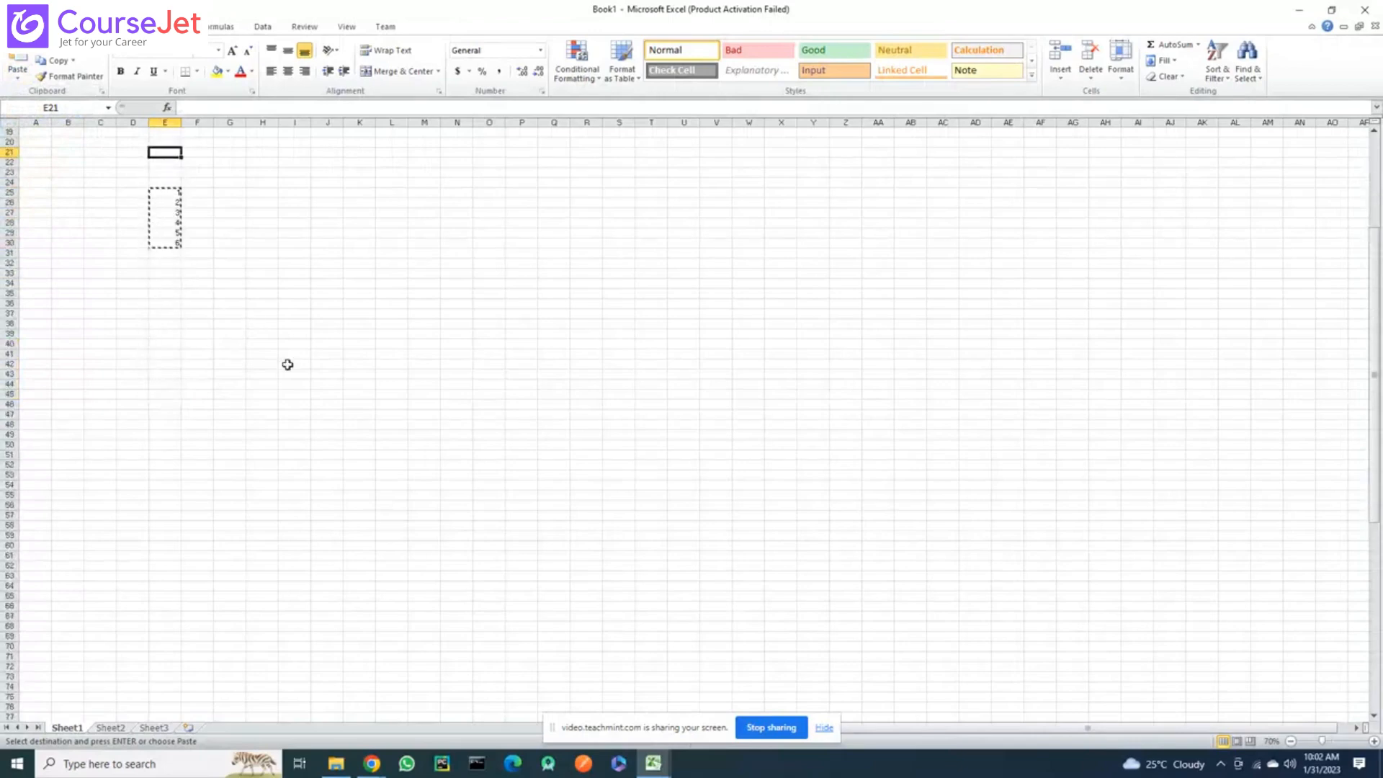
click(18, 76)
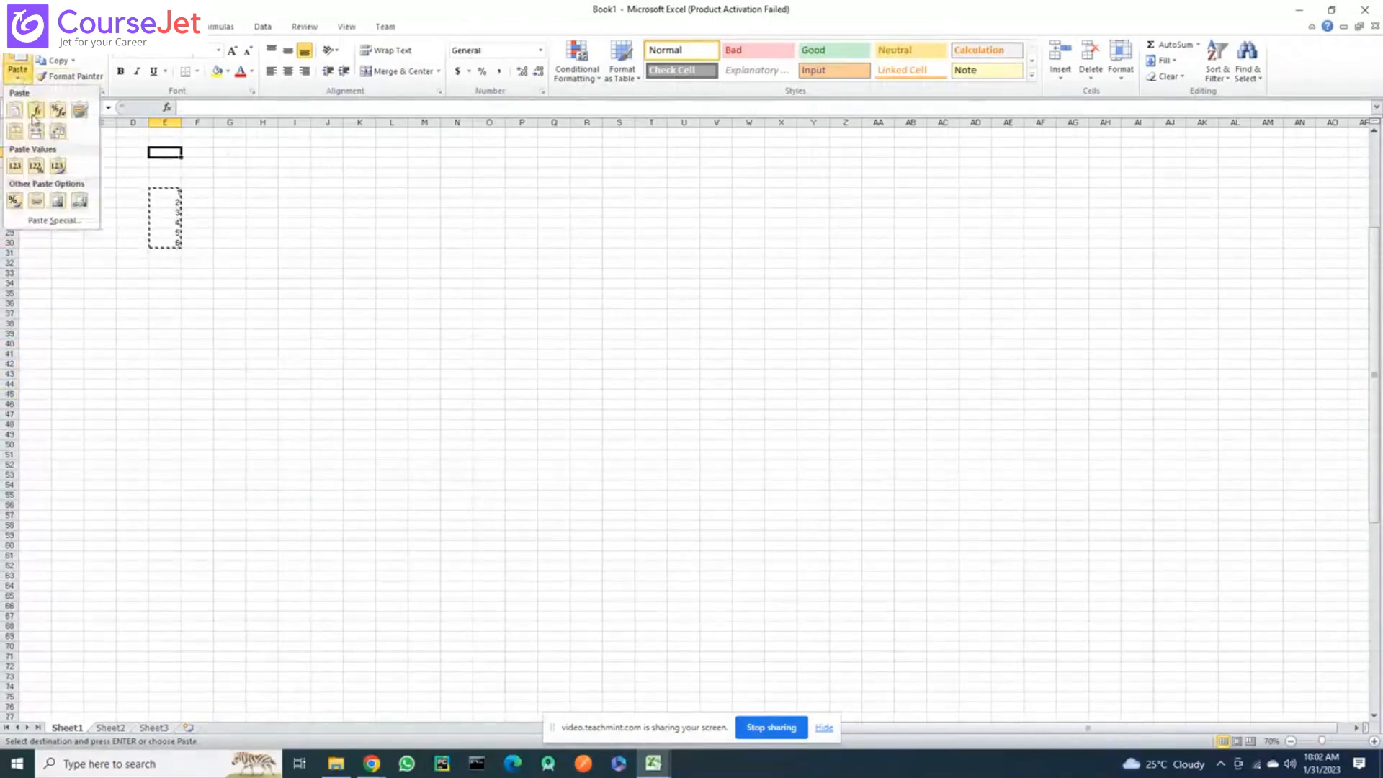
click(57, 131)
Compare the transposed row E21:J21 with the original numbers in column E
scroll(52, 129, up, 2)
scroll(349, 355, down, 1)
click(351, 354)
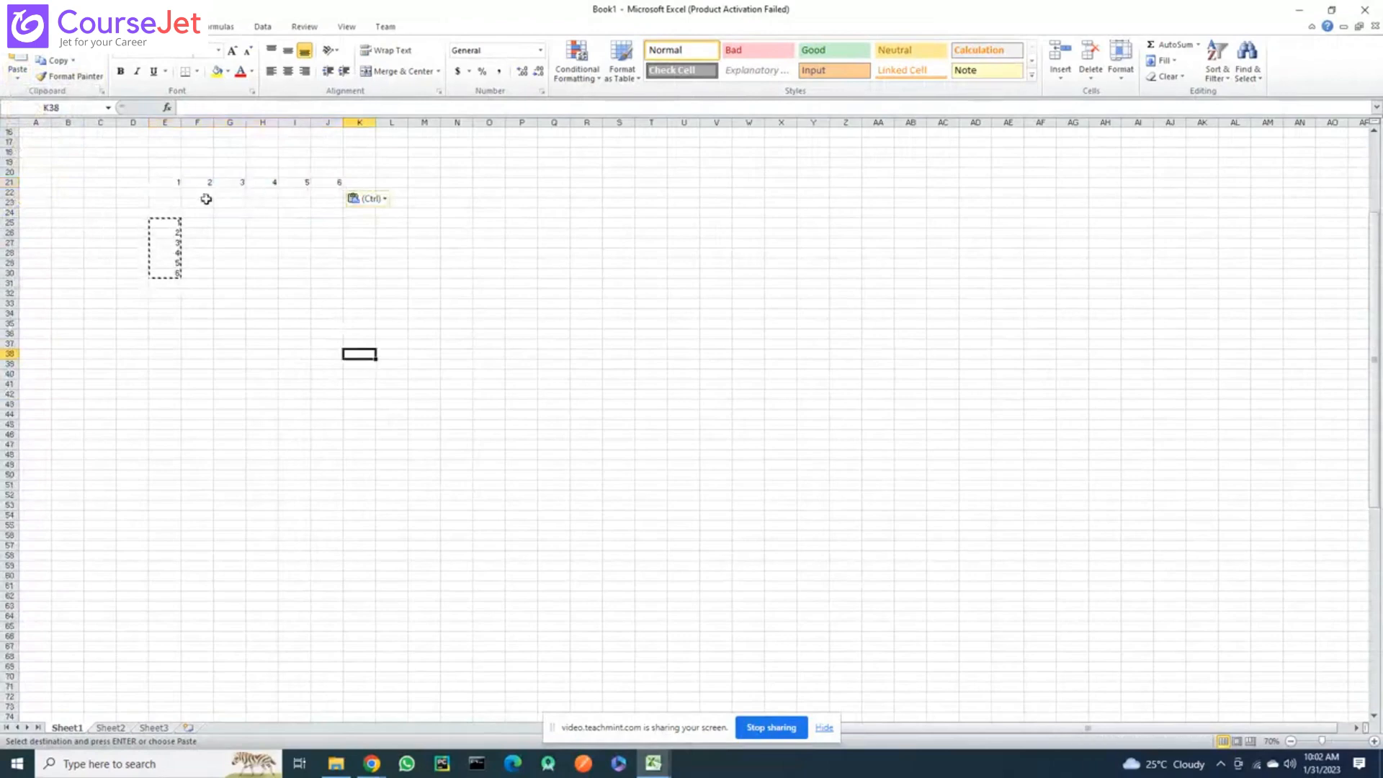
scroll(206, 199, down, 1)
click(204, 182)
click(205, 303)
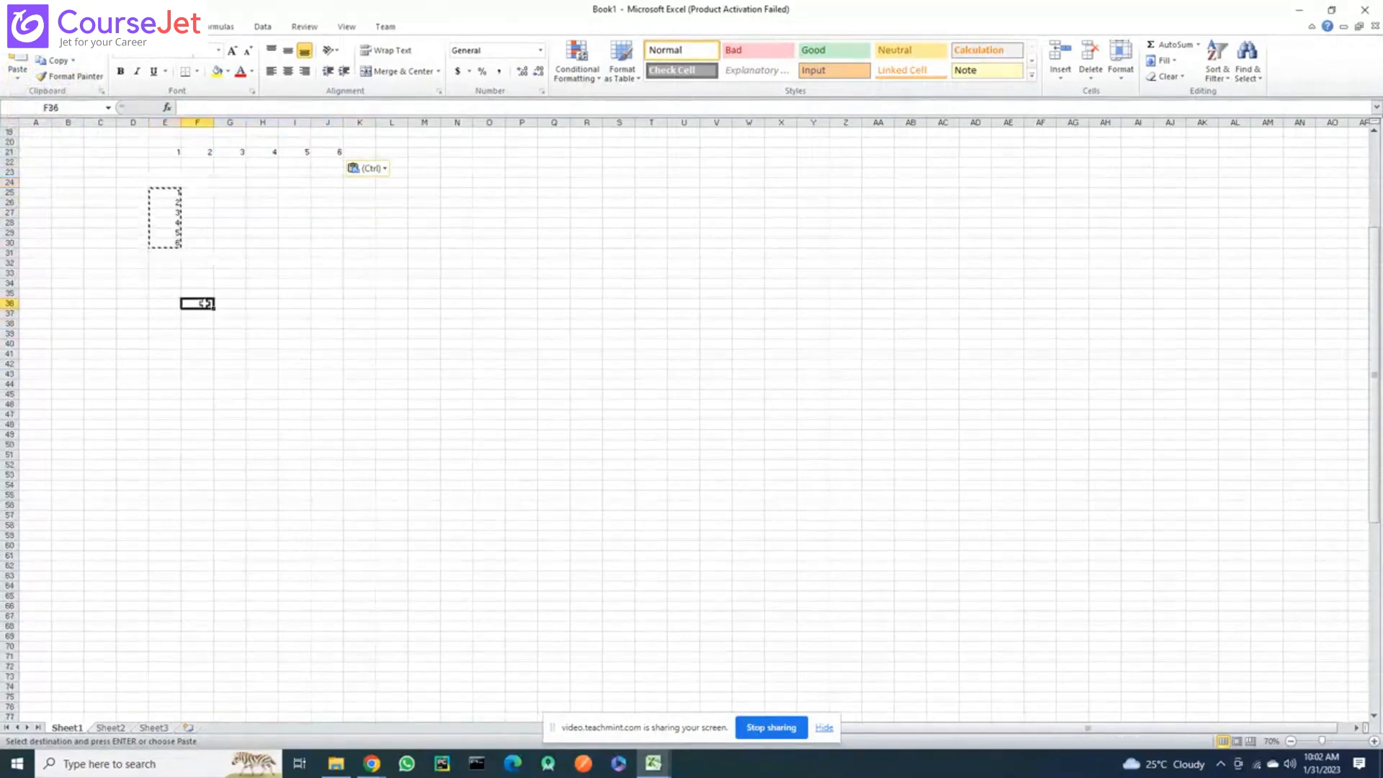
drag(170, 152, 336, 160)
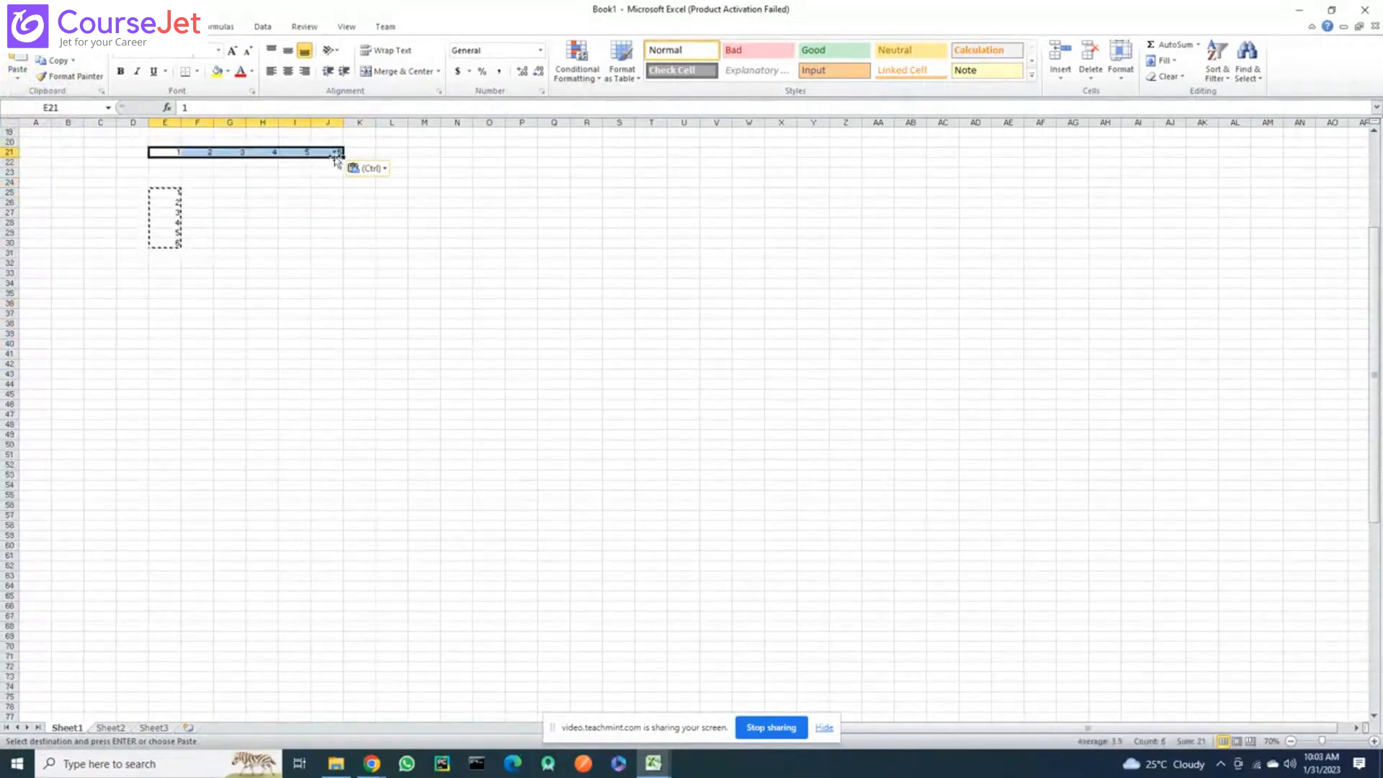
Clear all contents of the worksheet and select cell G33
click(216, 273)
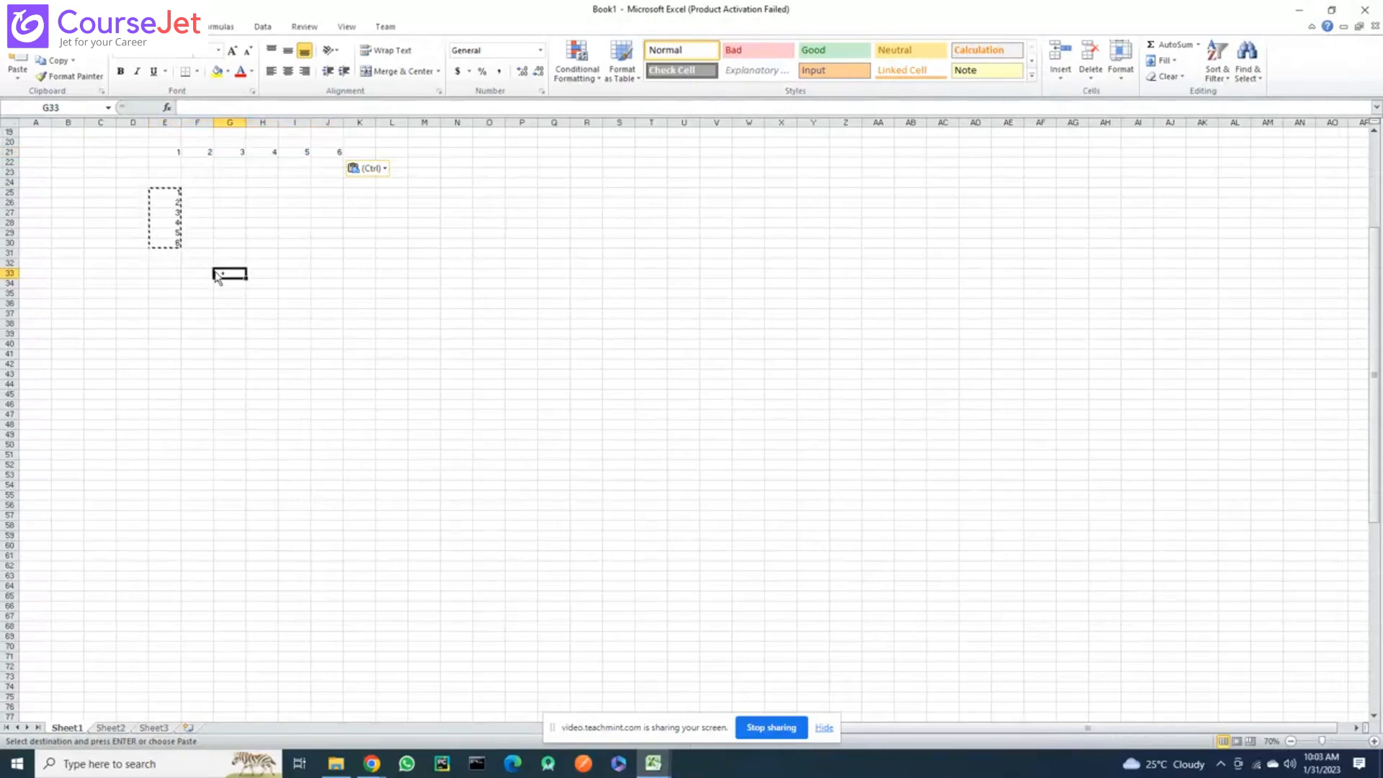
key(ctrl+a)
click(215, 272)
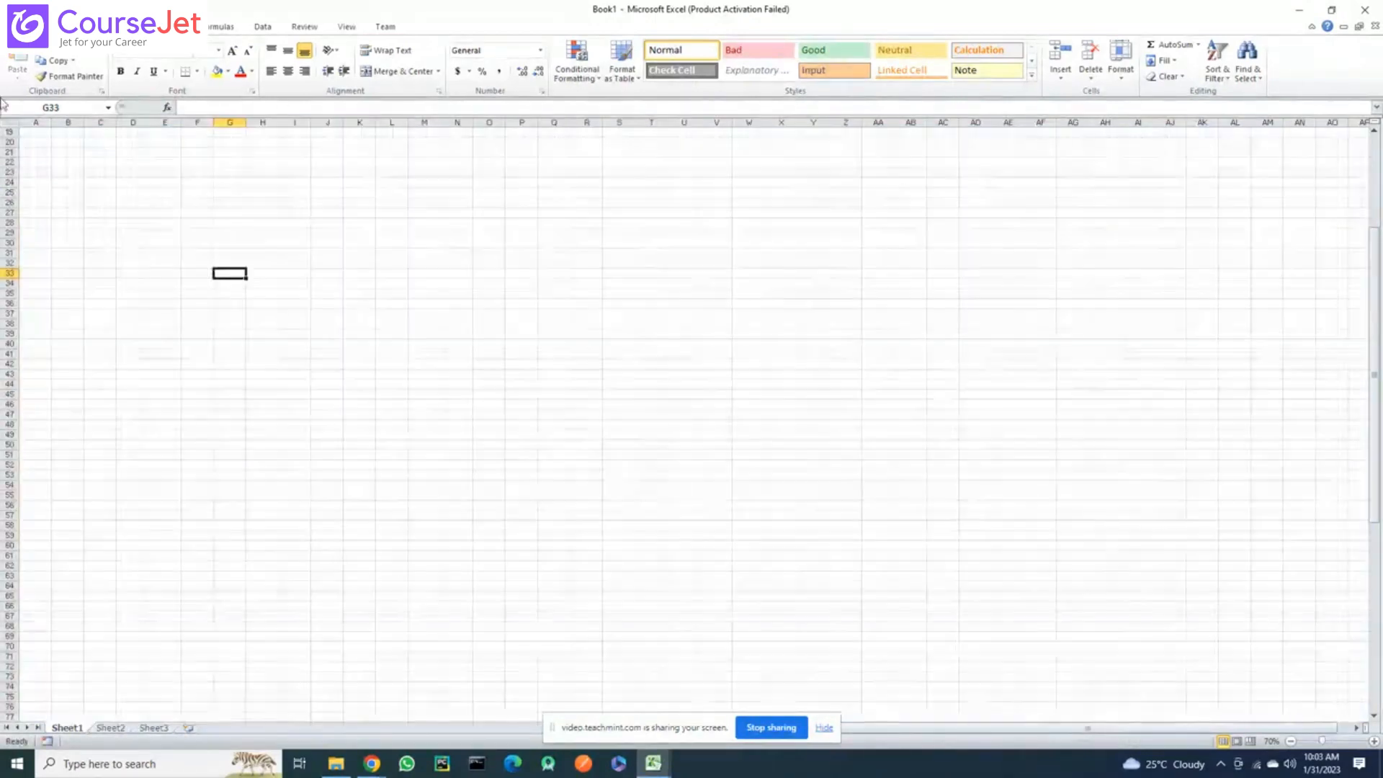
Look through the cell border options and show the Clipboard pane, closing it again
click(197, 72)
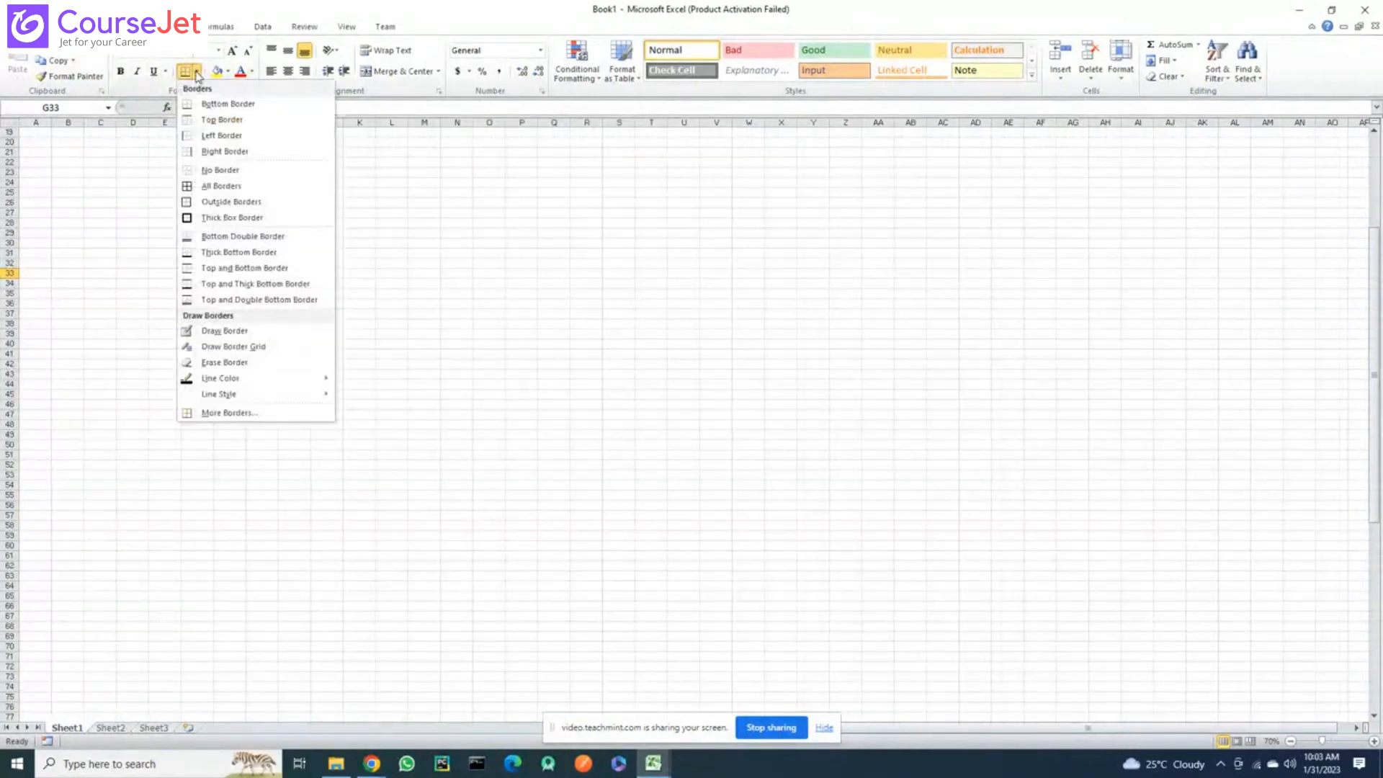
click(237, 268)
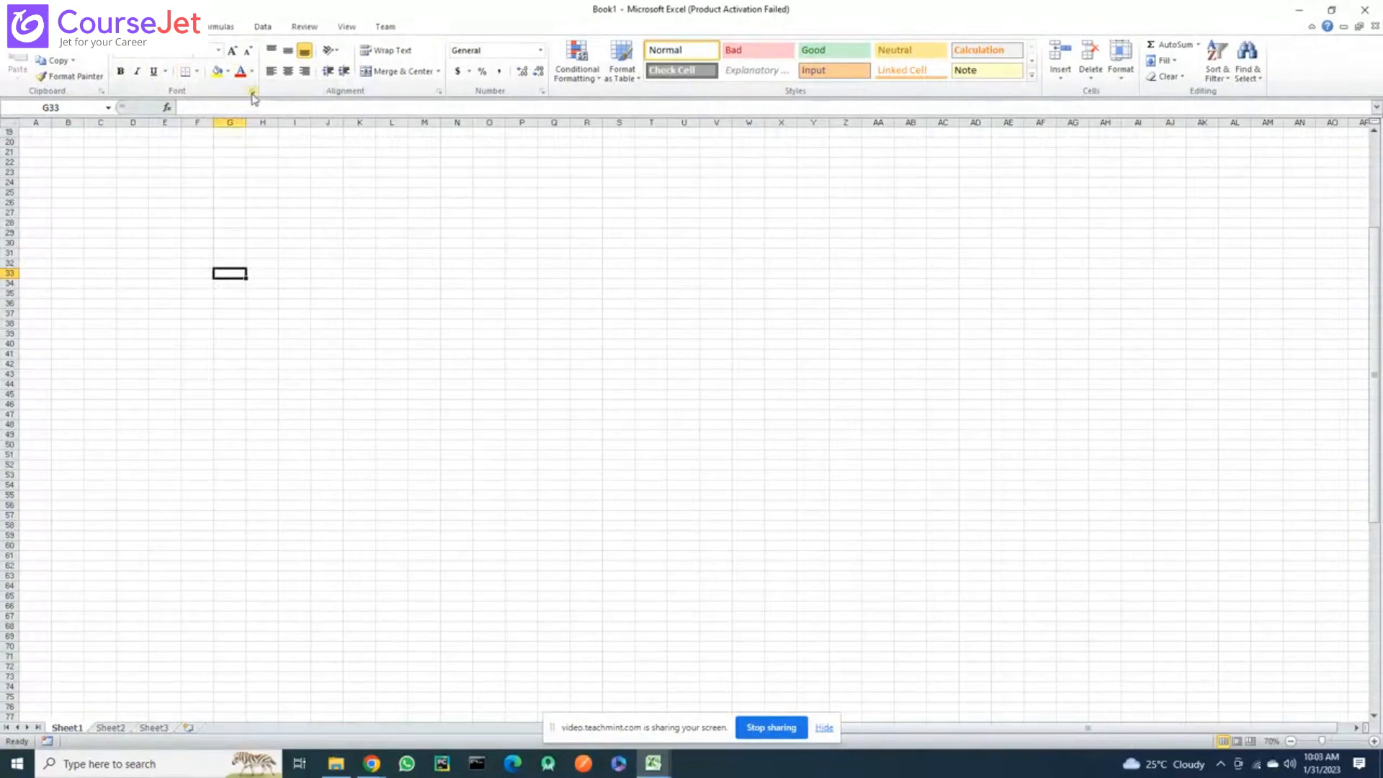
click(102, 91)
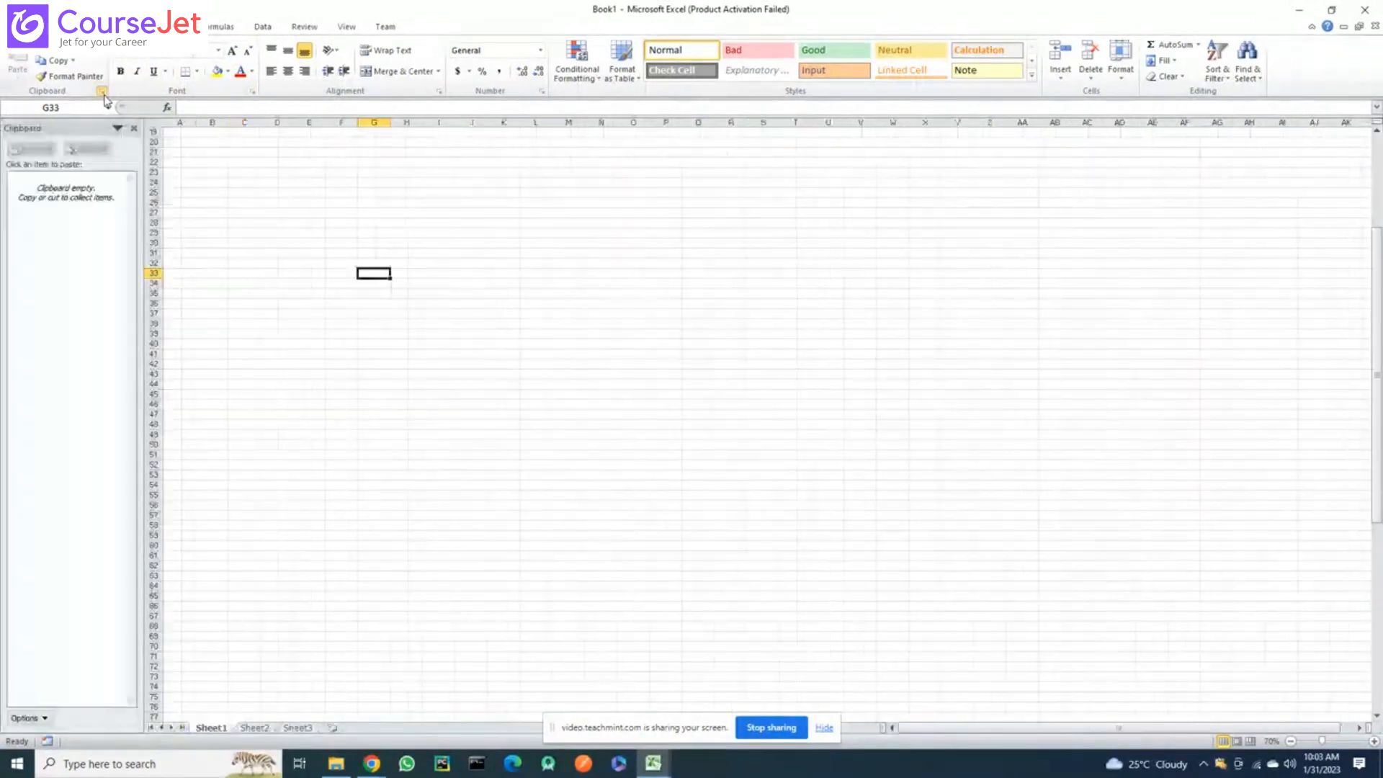
click(133, 128)
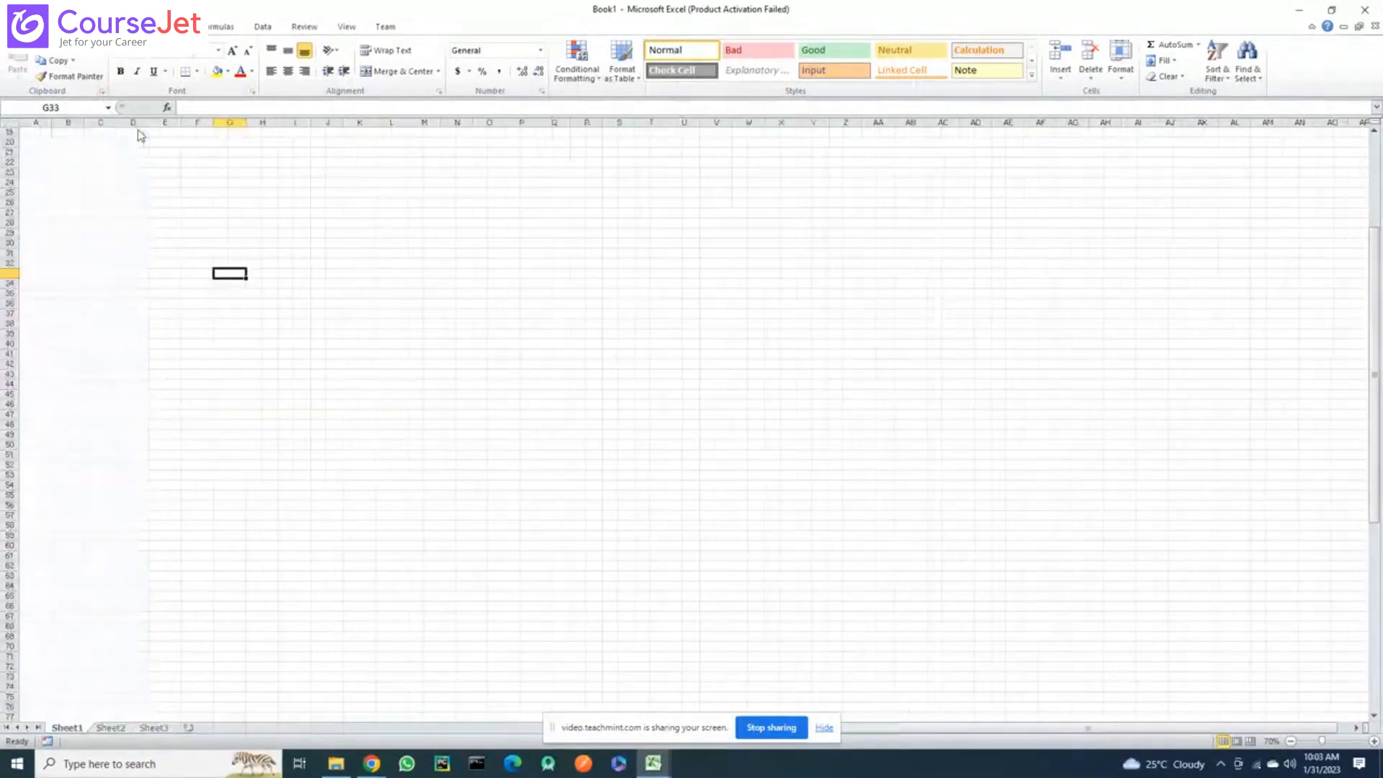
View the font and number settings of cell G33 in the Format Cells dialog and close it without changes
click(252, 92)
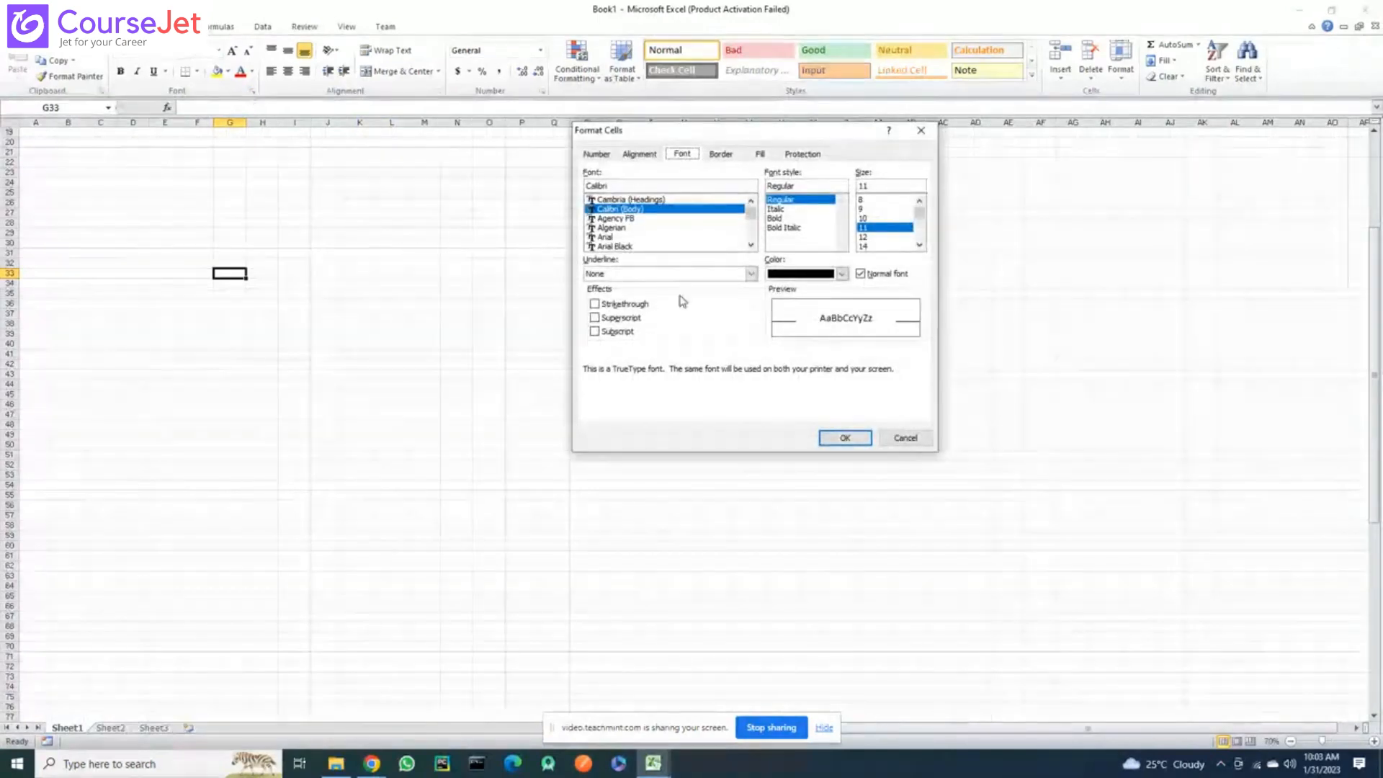
click(605, 154)
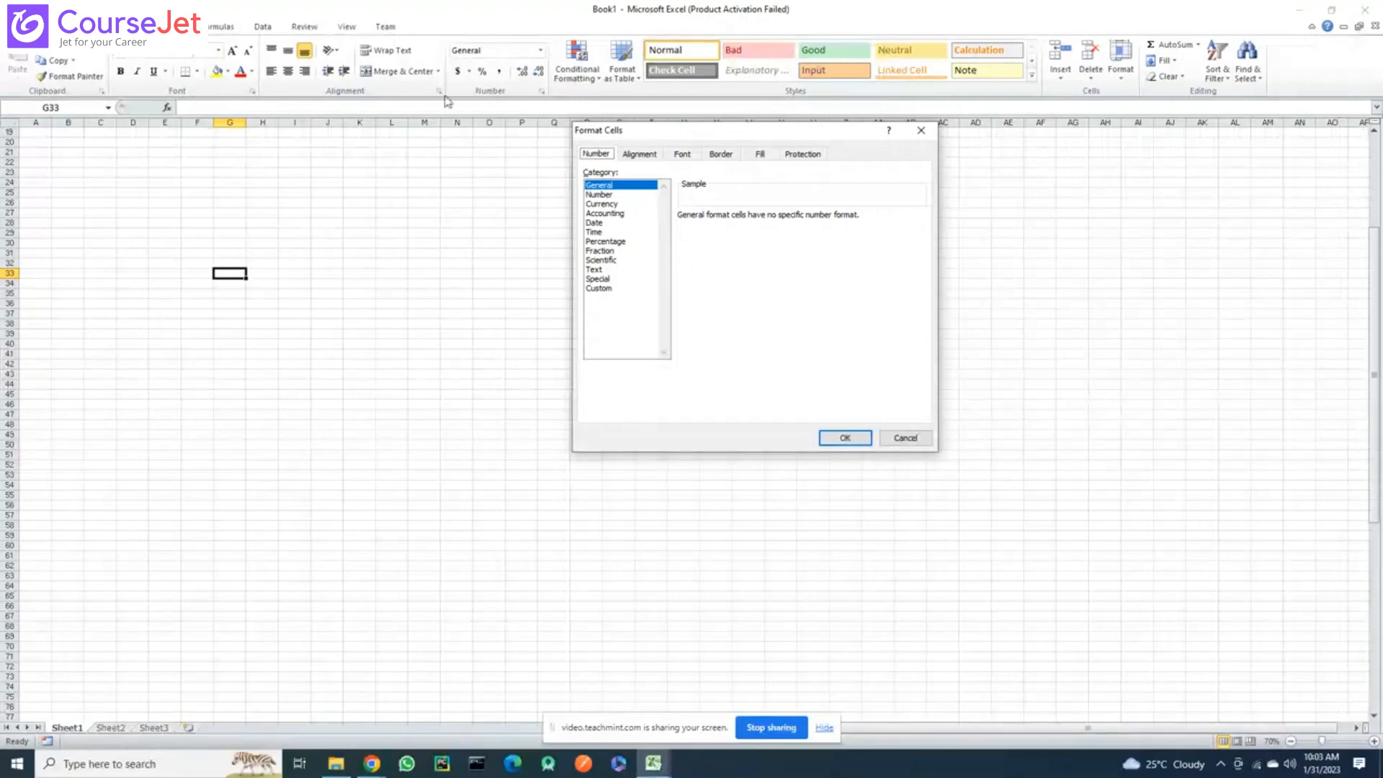
click(924, 441)
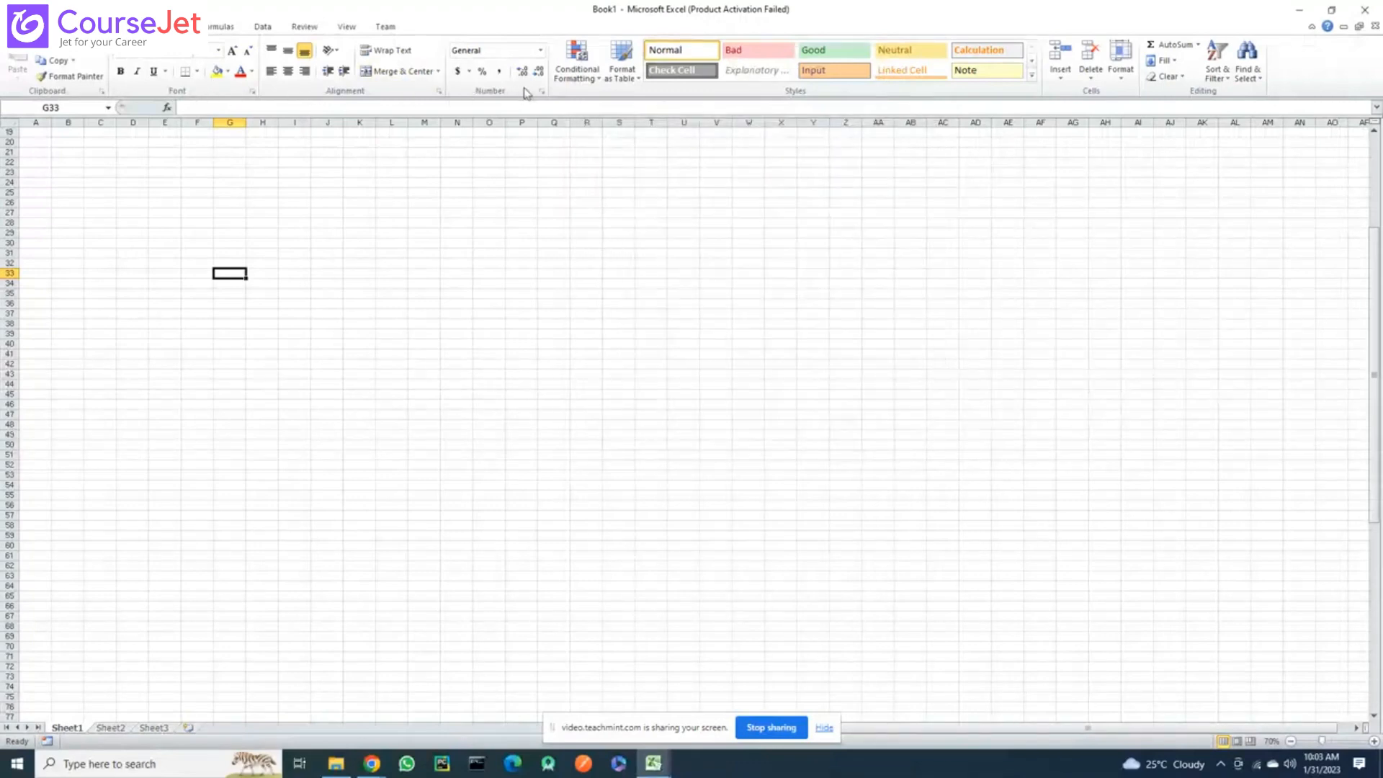
scroll(542, 94, down, 1)
scroll(545, 95, up, 1)
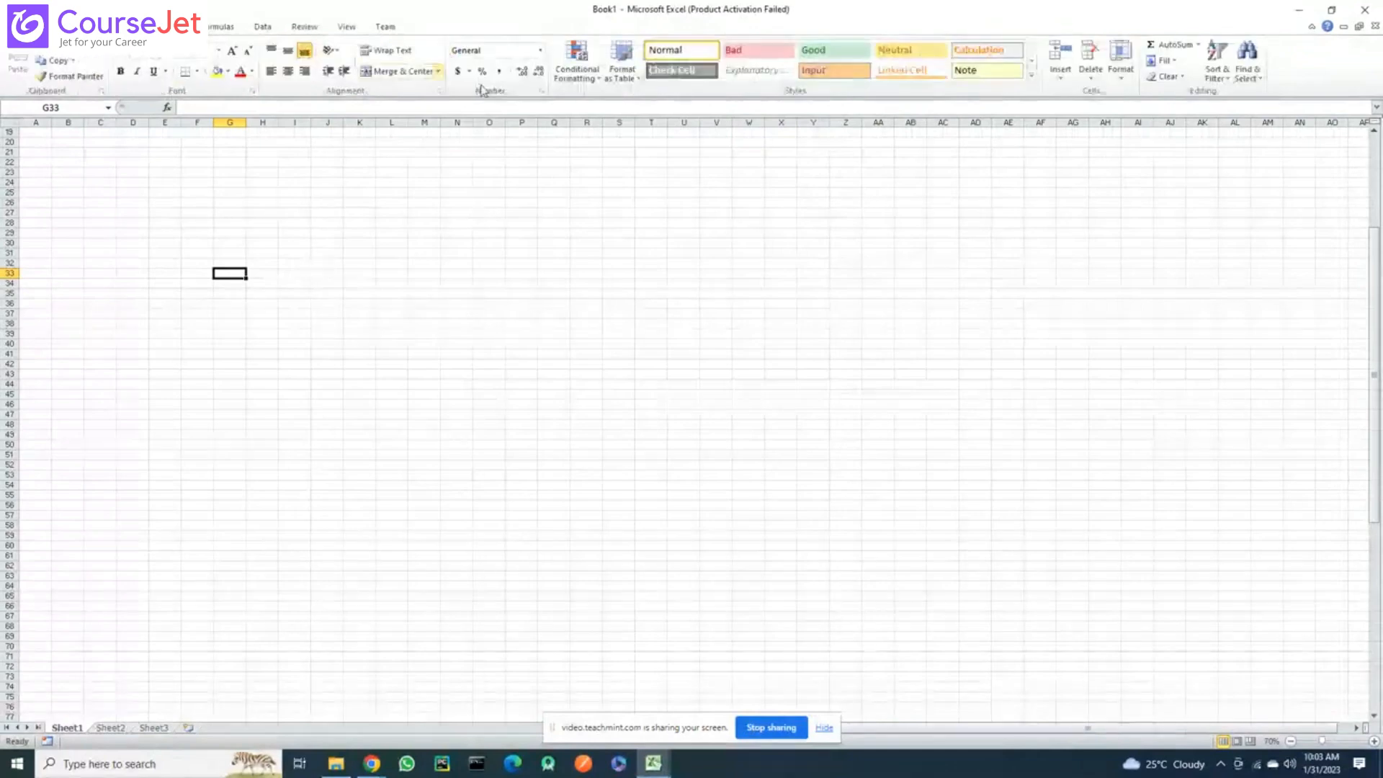
scroll(545, 95, down, 1)
scroll(57, 67, down, 3)
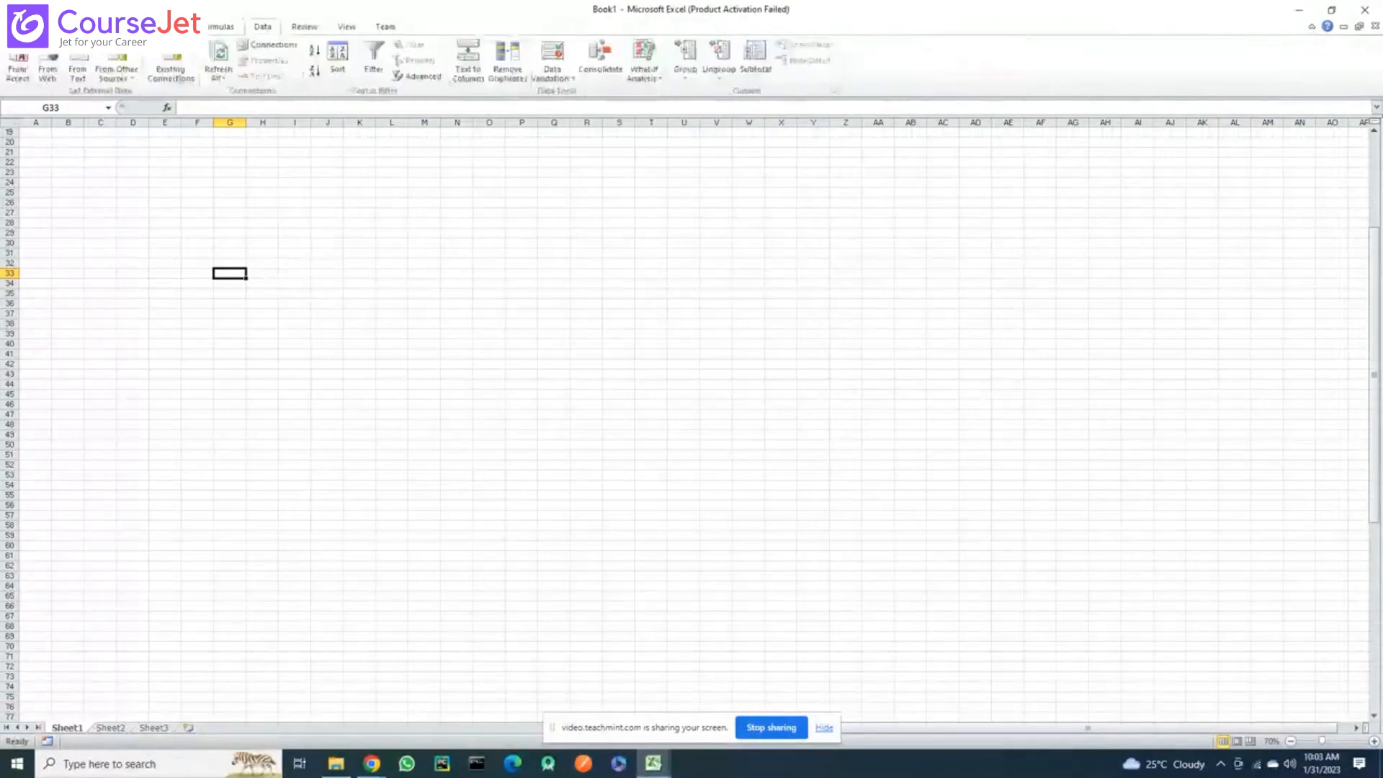
scroll(461, 85, up, 4)
scroll(469, 85, down, 2)
click(63, 26)
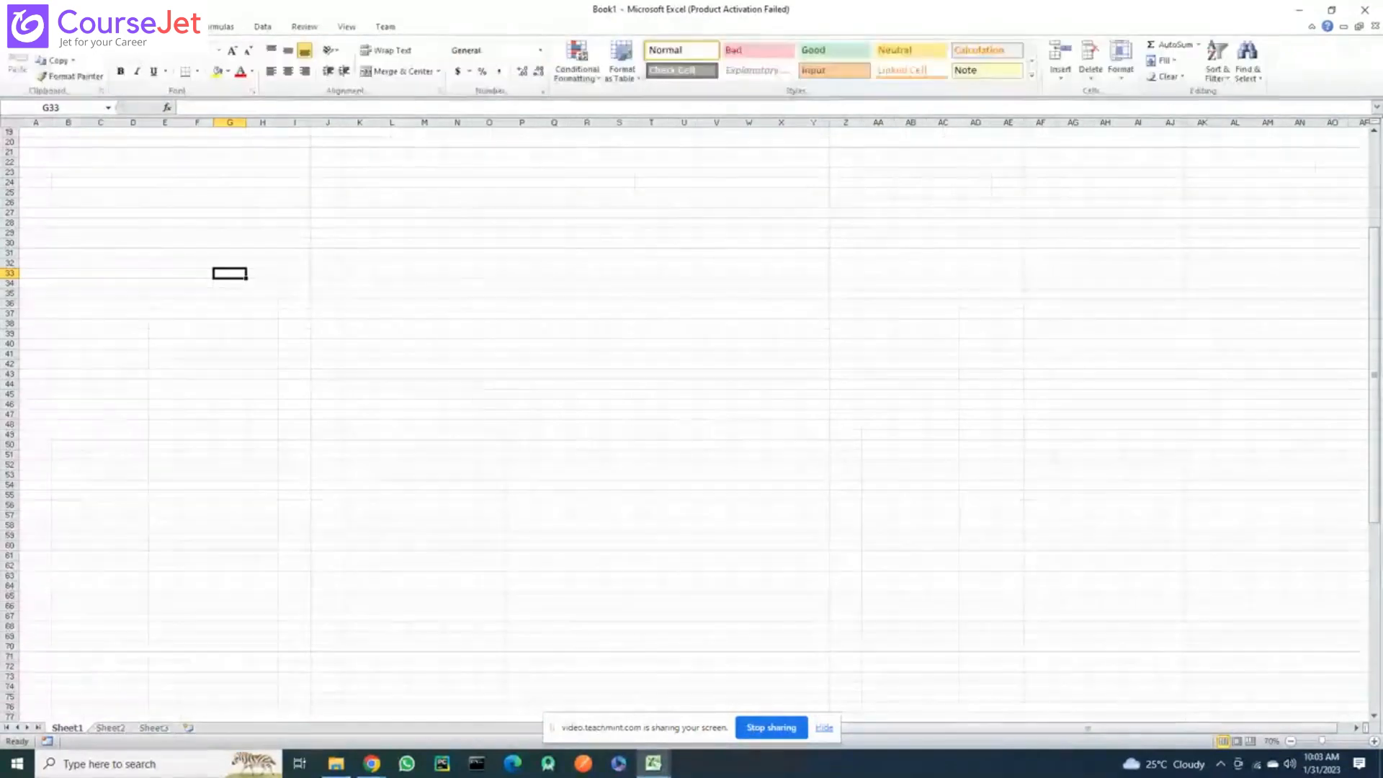
click(105, 26)
click(57, 27)
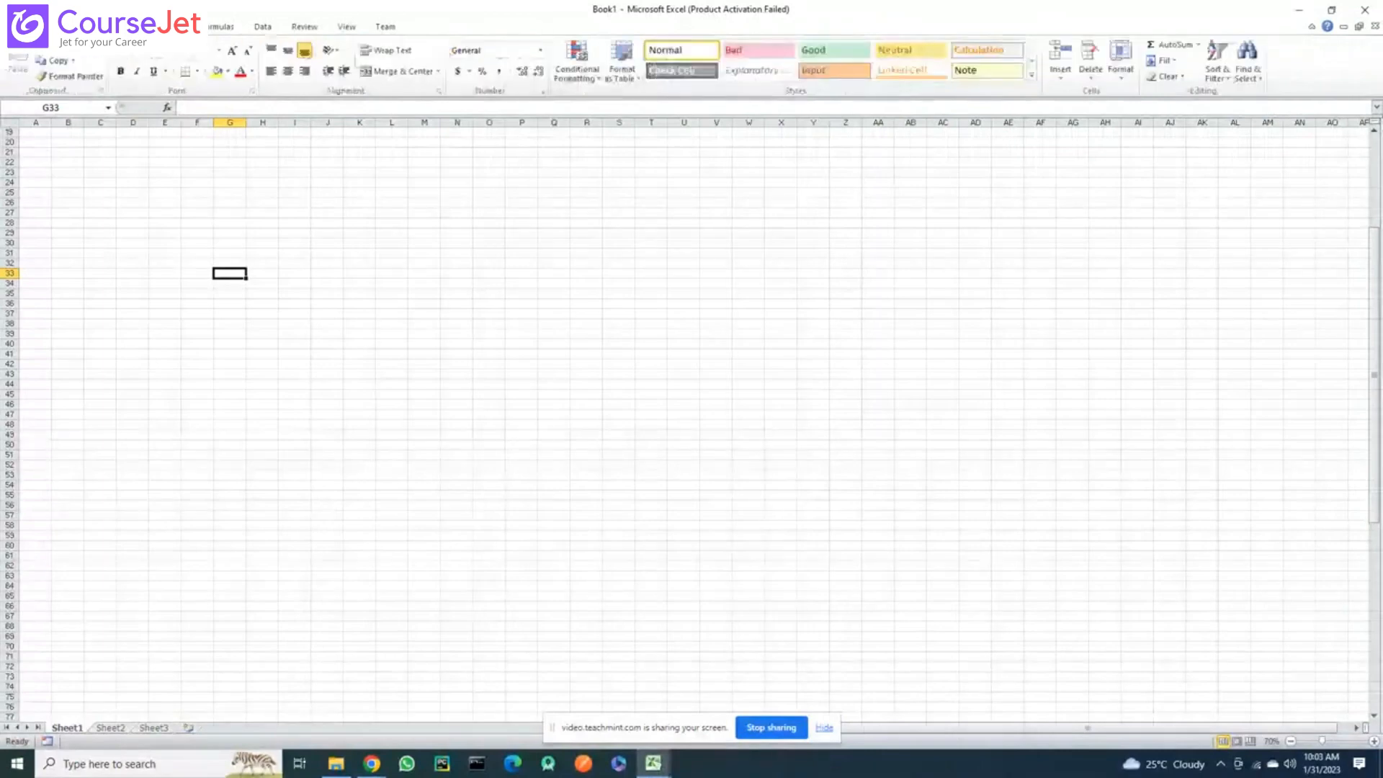
click(100, 27)
scroll(61, 44, up, 1)
scroll(335, 63, down, 1)
scroll(389, 69, up, 1)
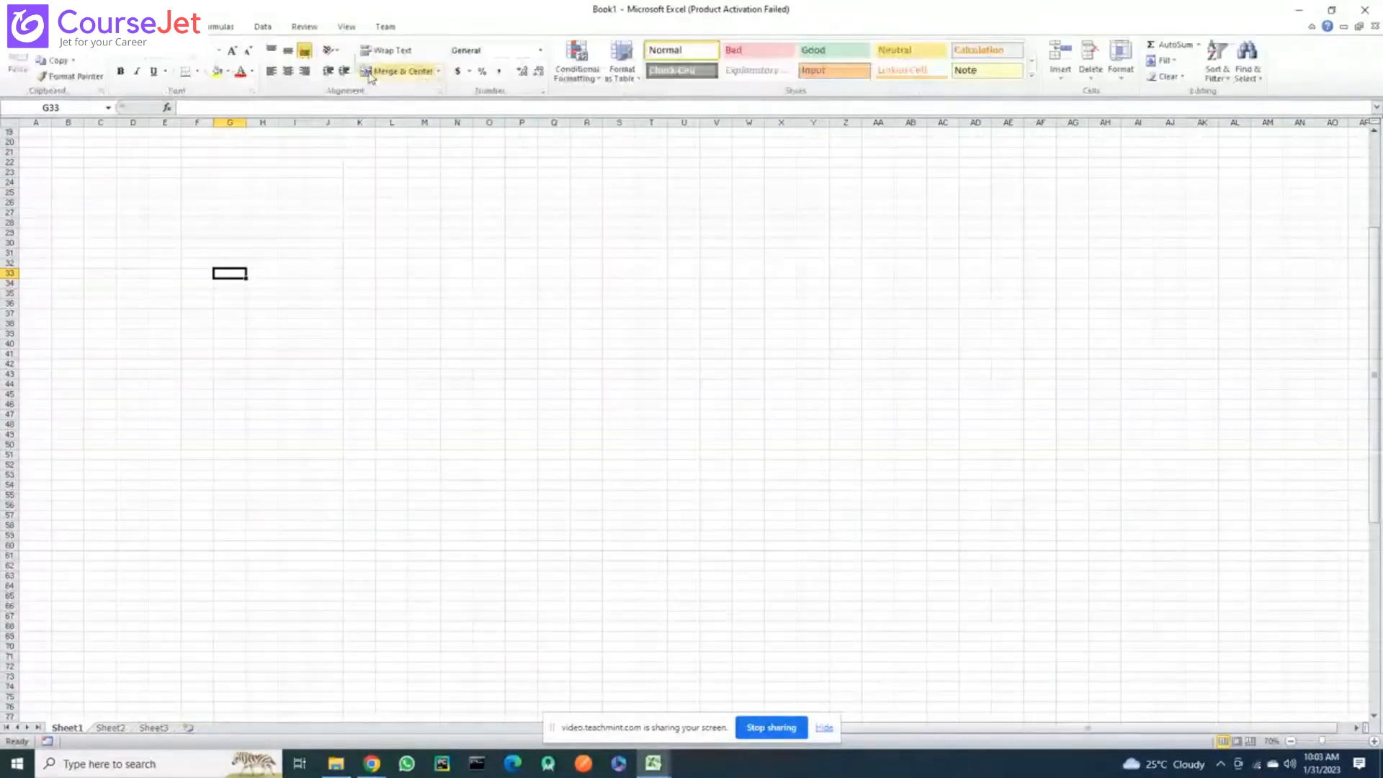
Examine the Number and Currency format categories for cell G33 and close the Format Cells dialog
click(540, 92)
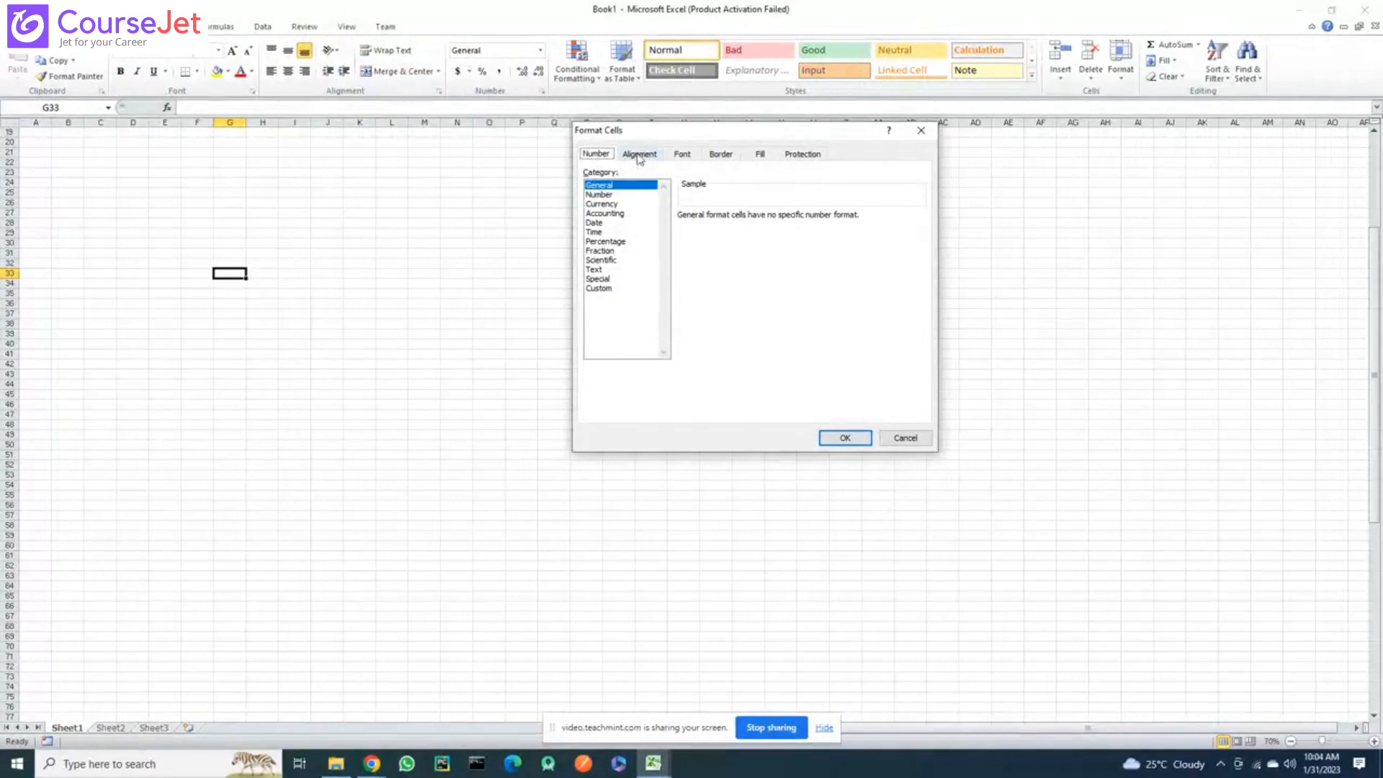
click(608, 194)
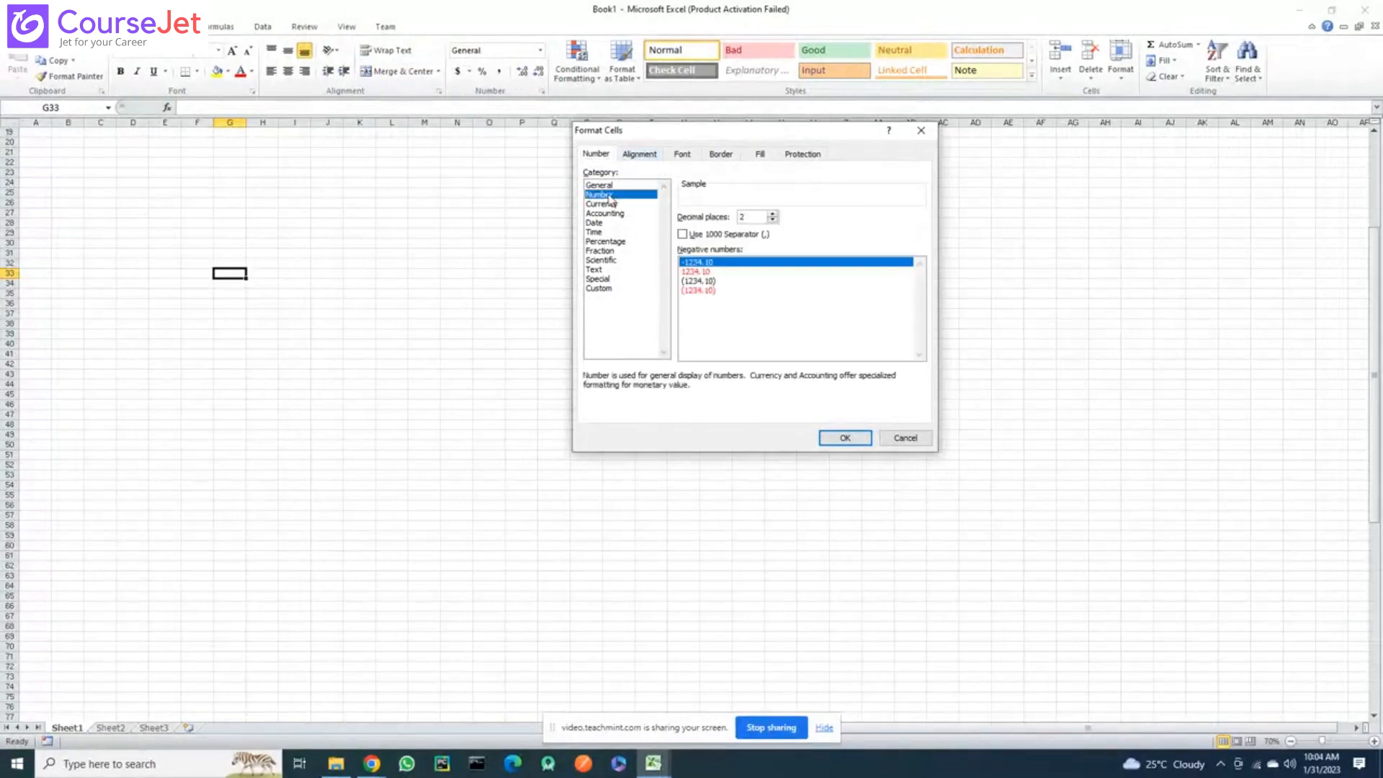
click(602, 204)
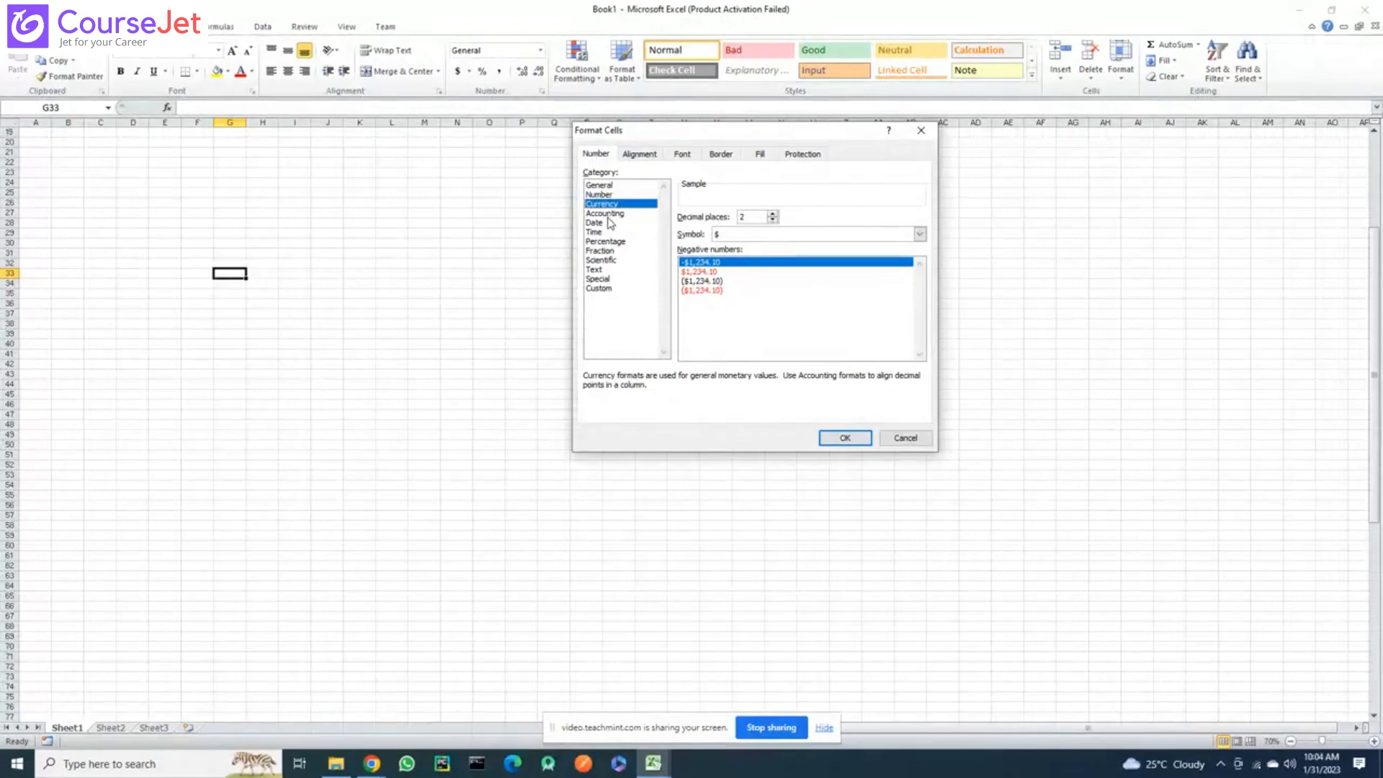
click(845, 438)
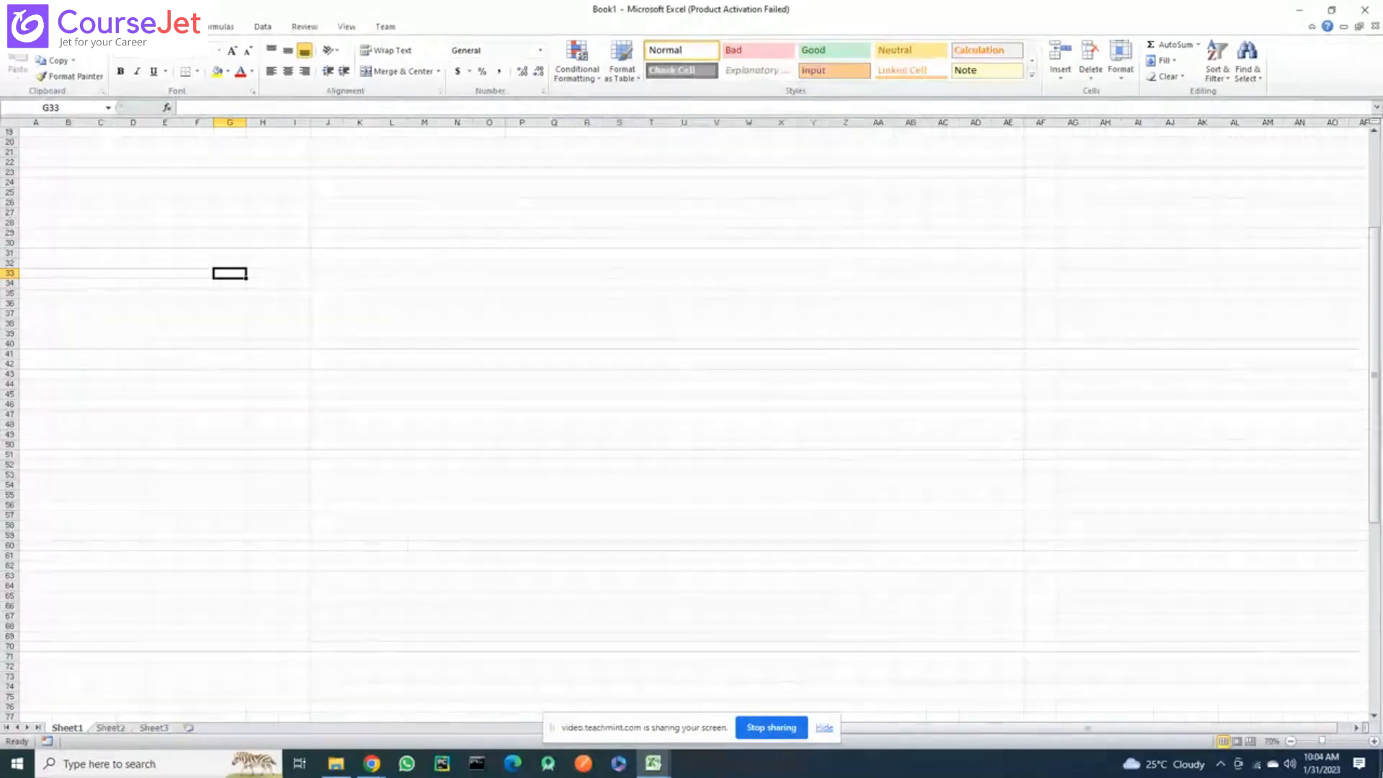
Enlarge the worksheet view to 100% zoom
click(1373, 740)
click(1373, 740)
click(1373, 740)
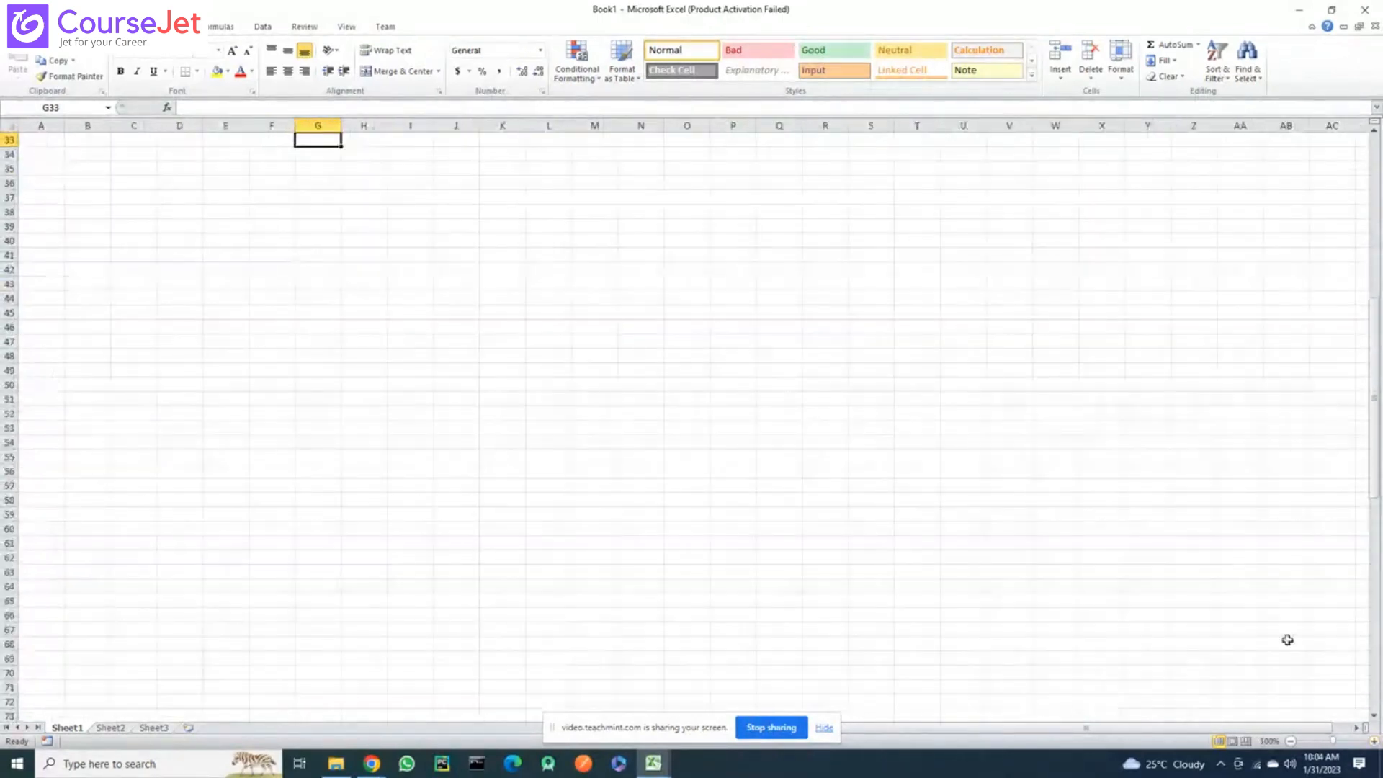
scroll(1286, 640, down, 1)
Review the Insert commands, including the Screenshot options, and the Page Layout commands
click(115, 26)
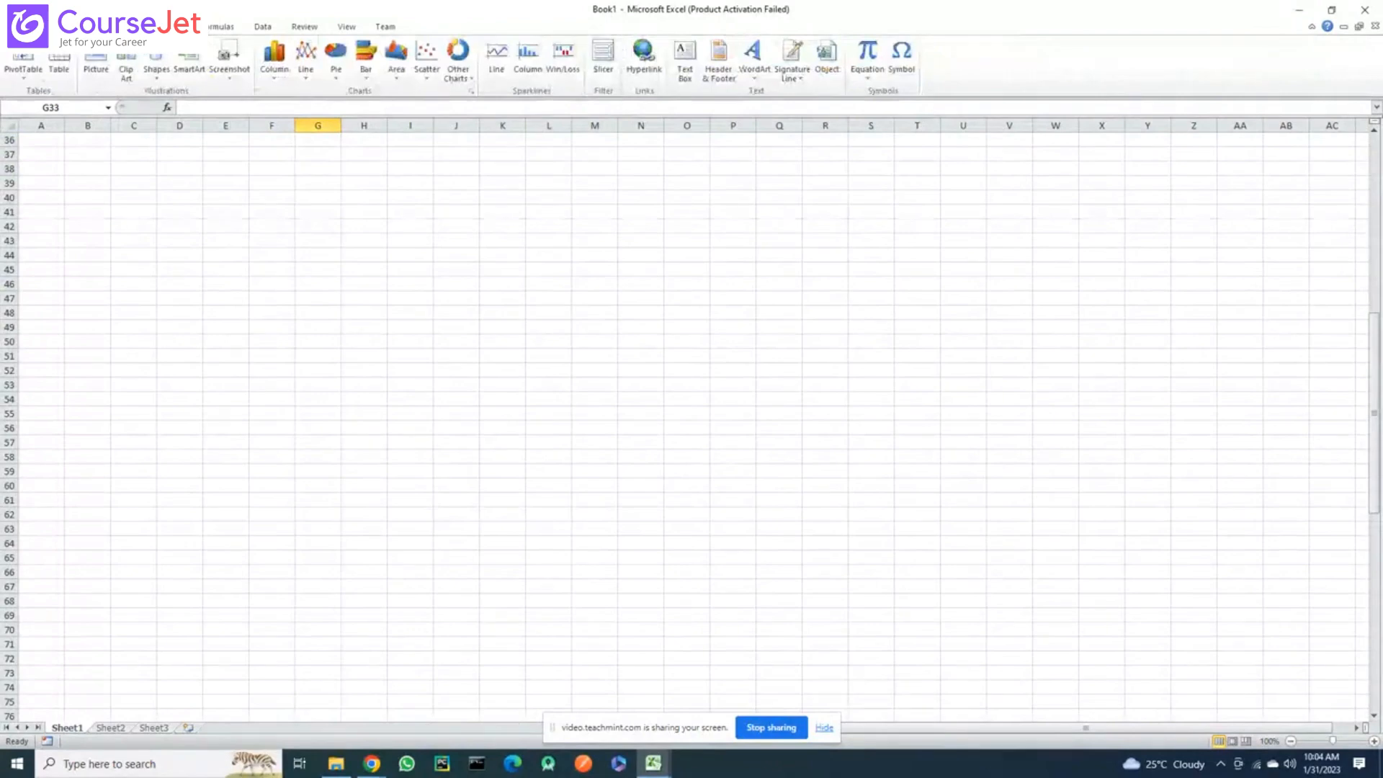
click(221, 26)
click(98, 27)
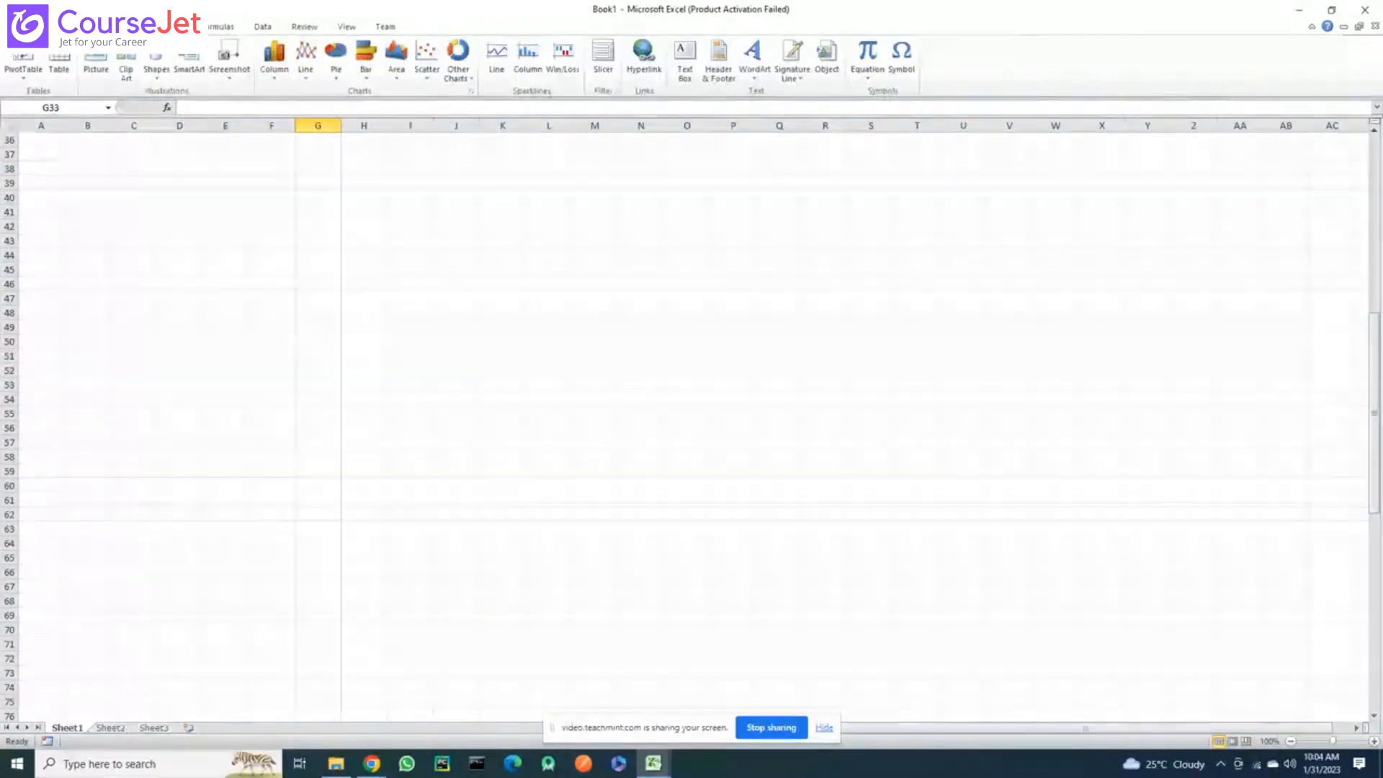
click(227, 79)
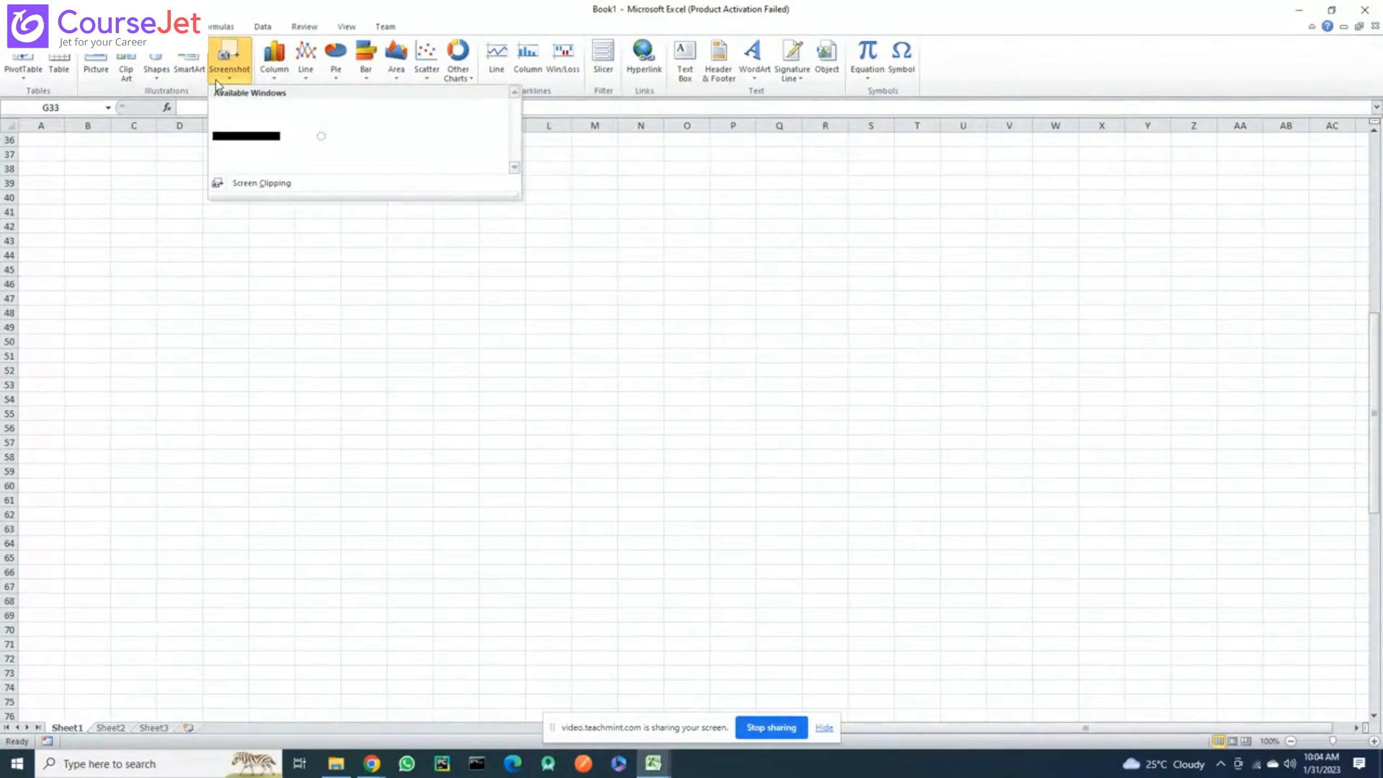
click(159, 27)
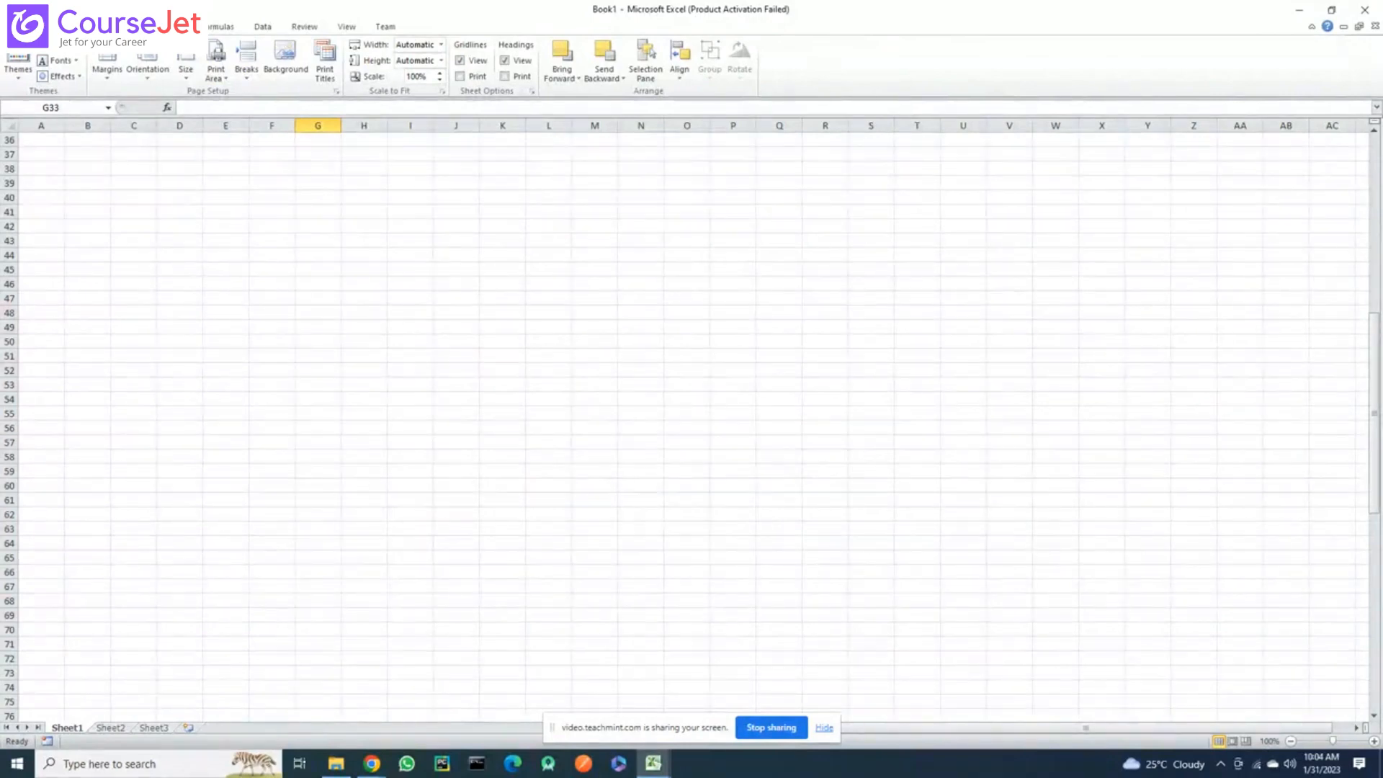
Review the AutoSum, Financial and Logical function lists in the function library
click(218, 30)
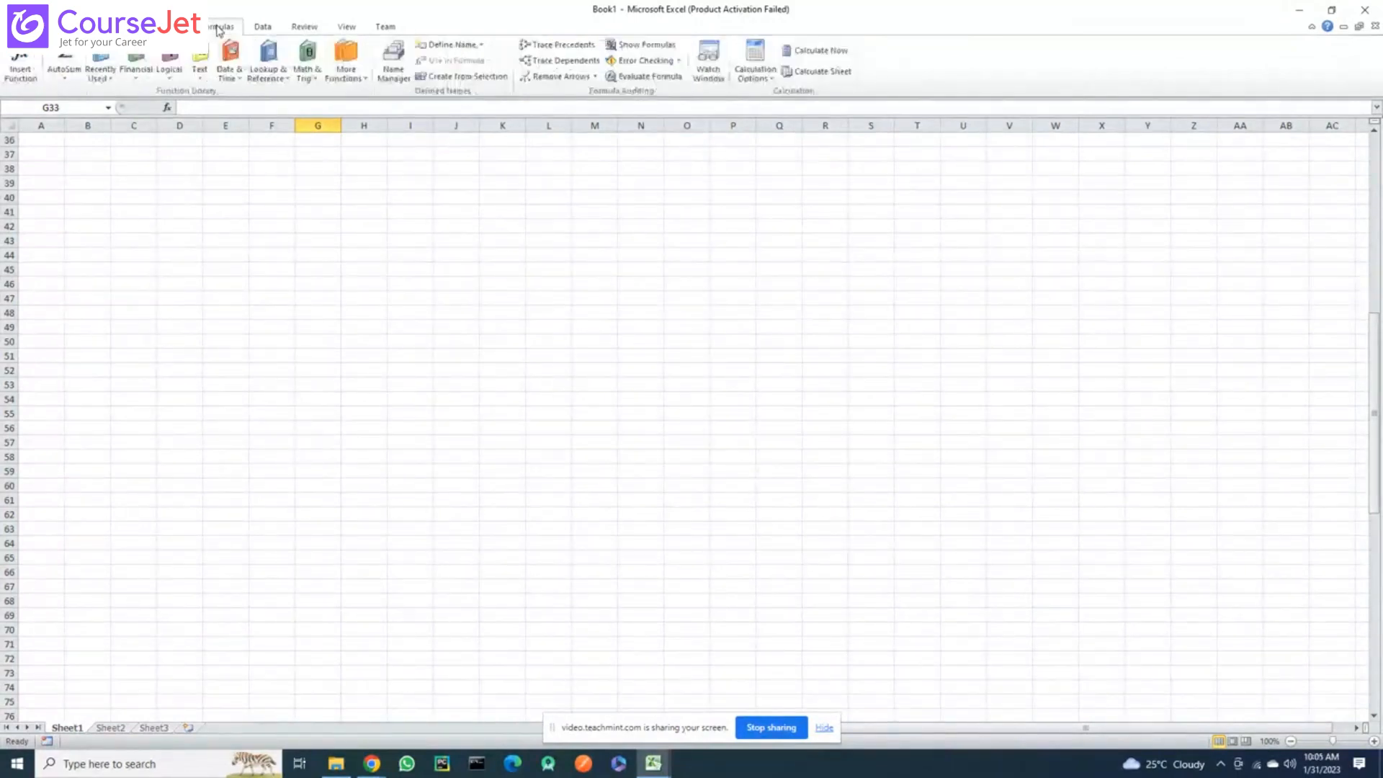
click(65, 79)
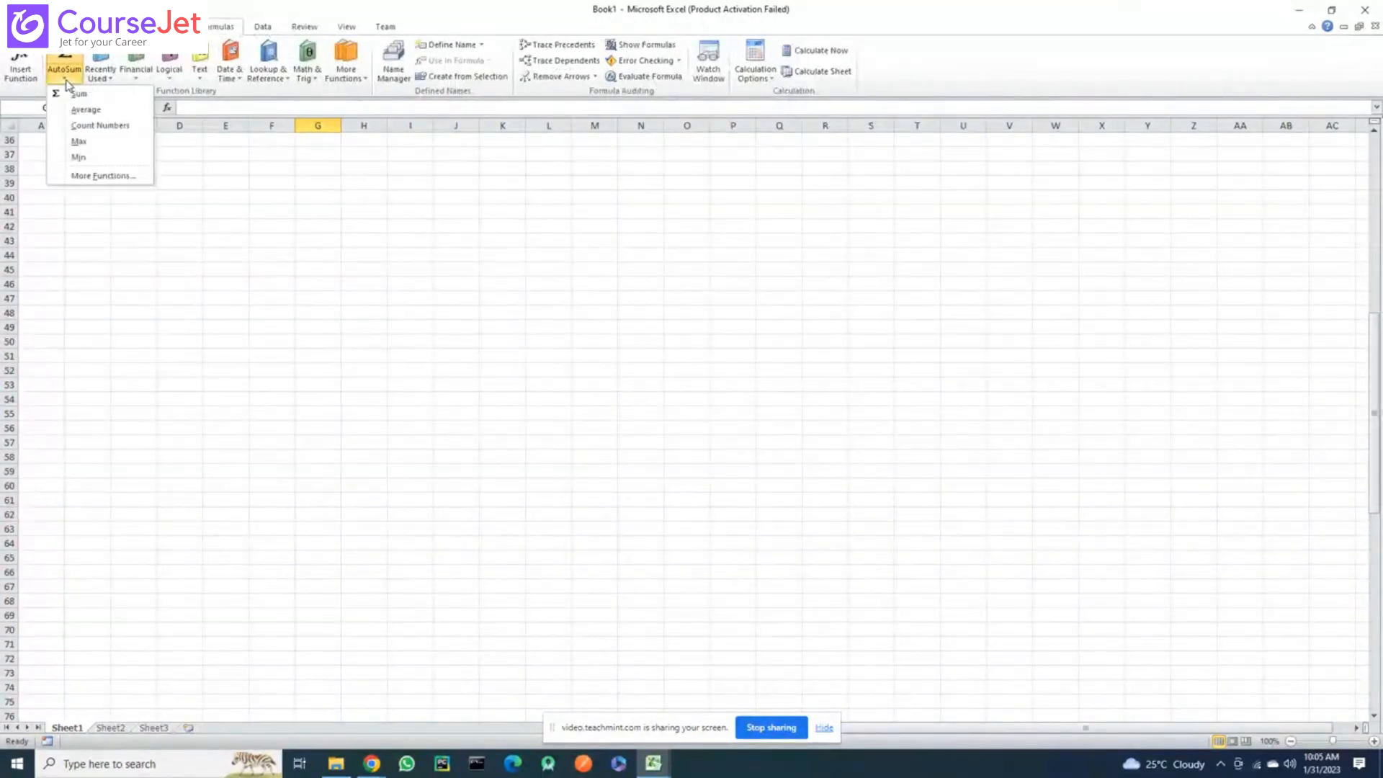
click(137, 75)
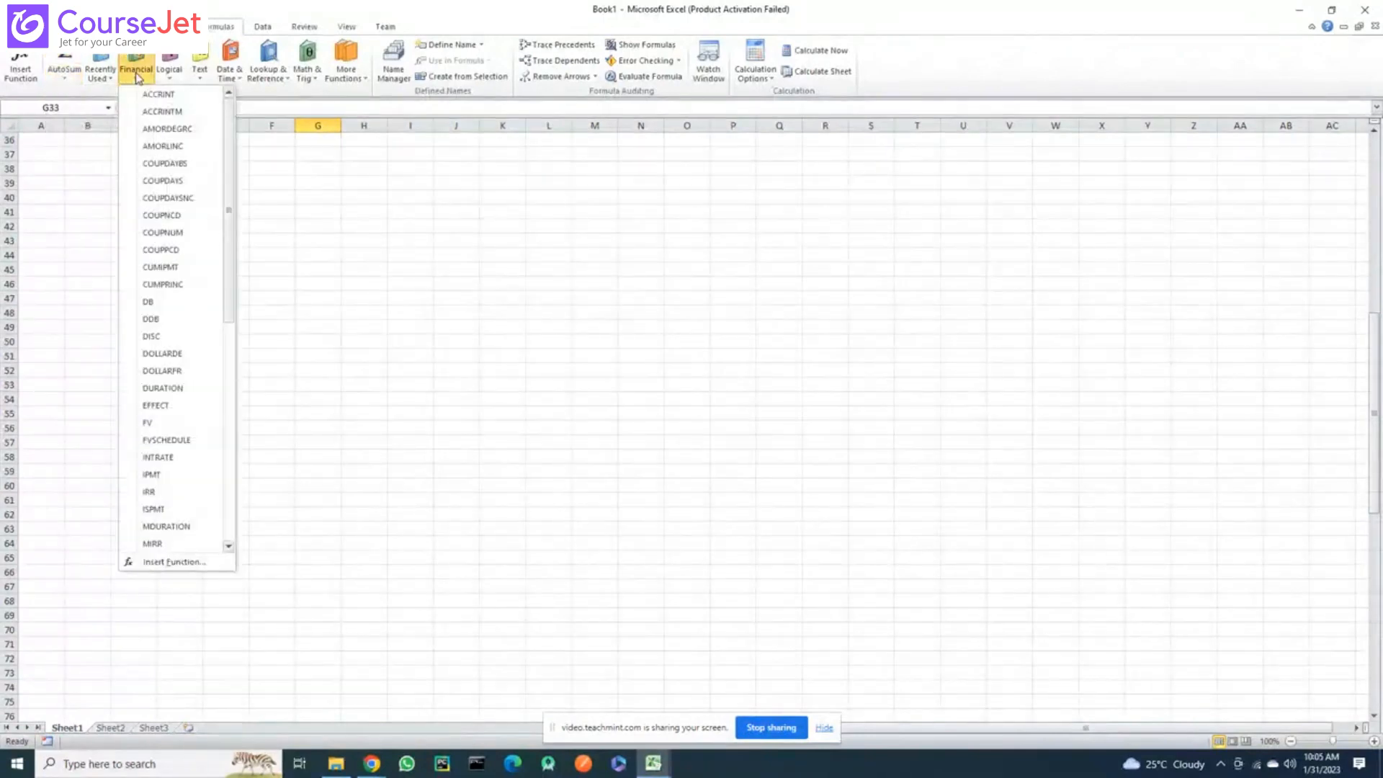
click(174, 78)
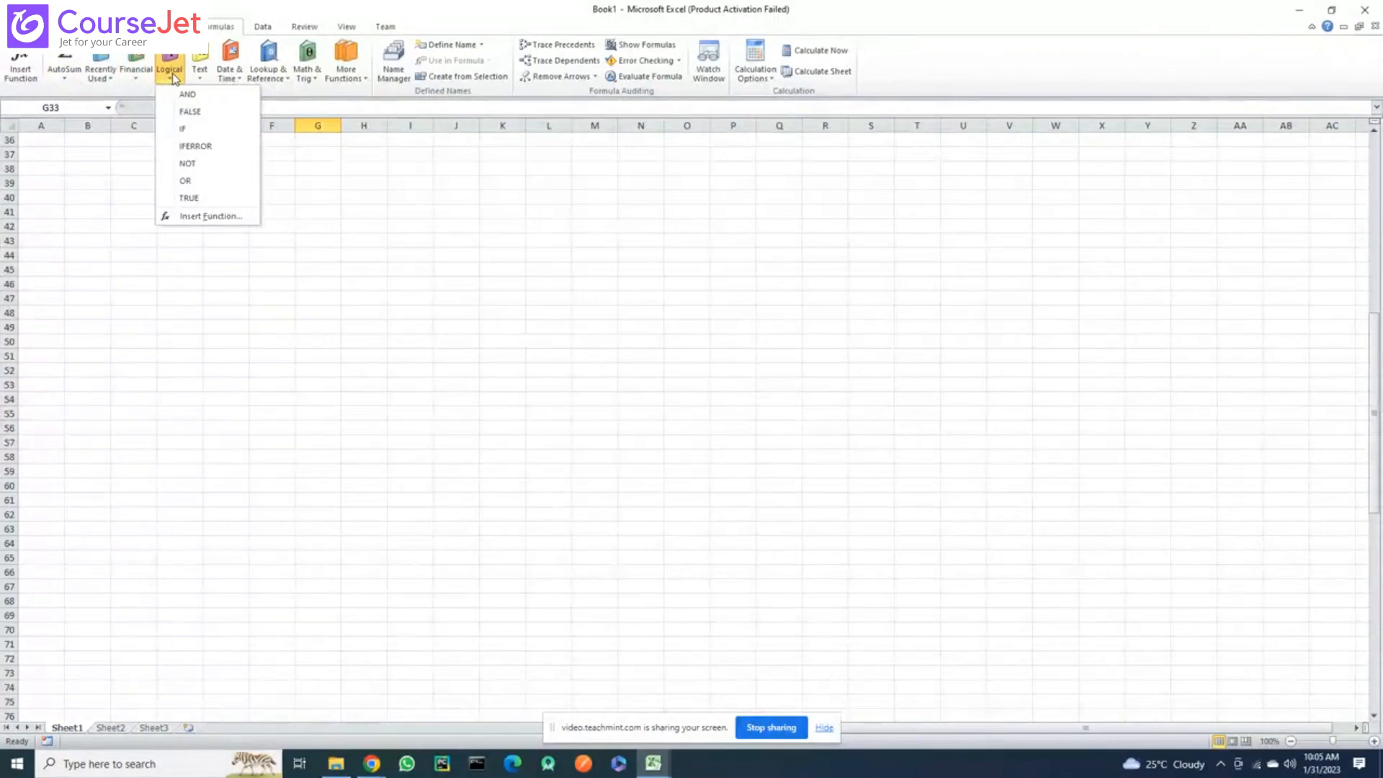
Review the Text, Date & Time and Lookup & Reference function lists and close the open list
click(201, 76)
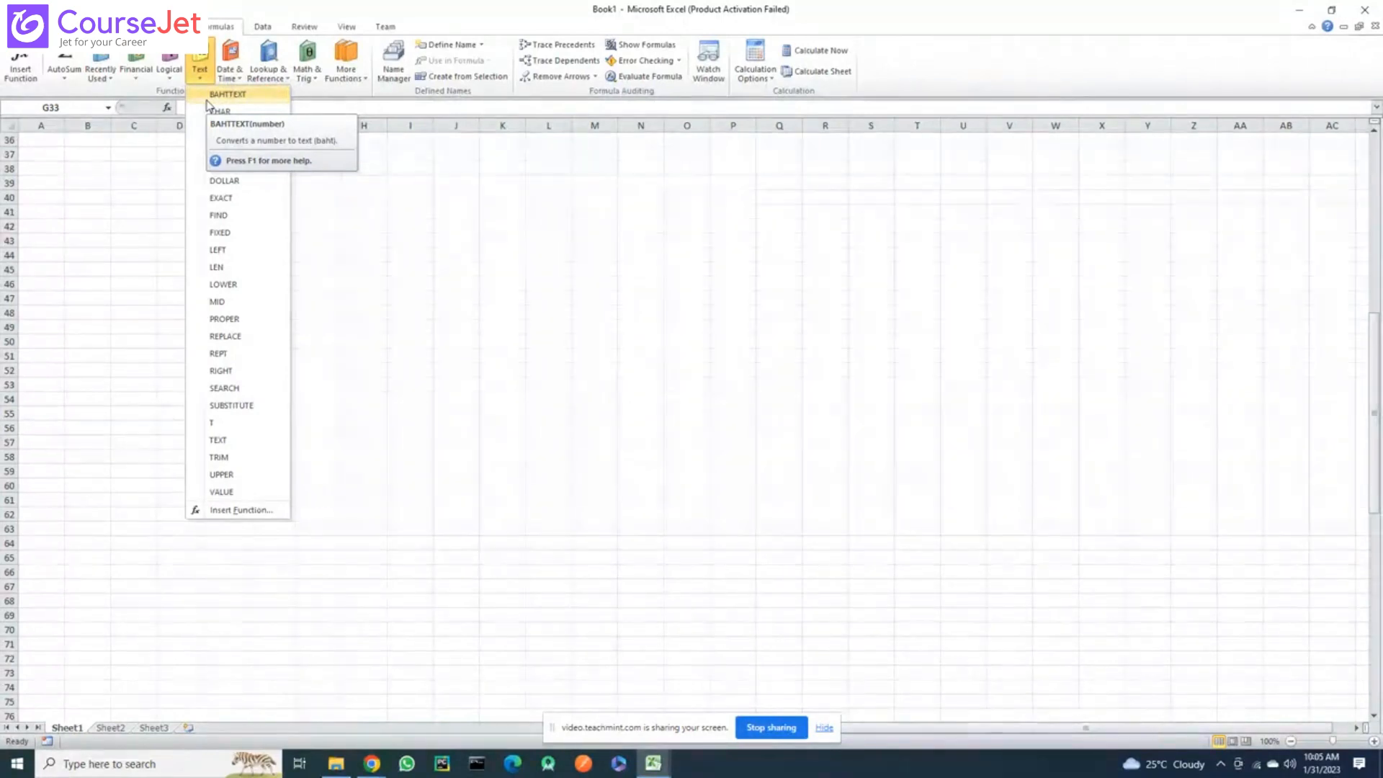
click(239, 79)
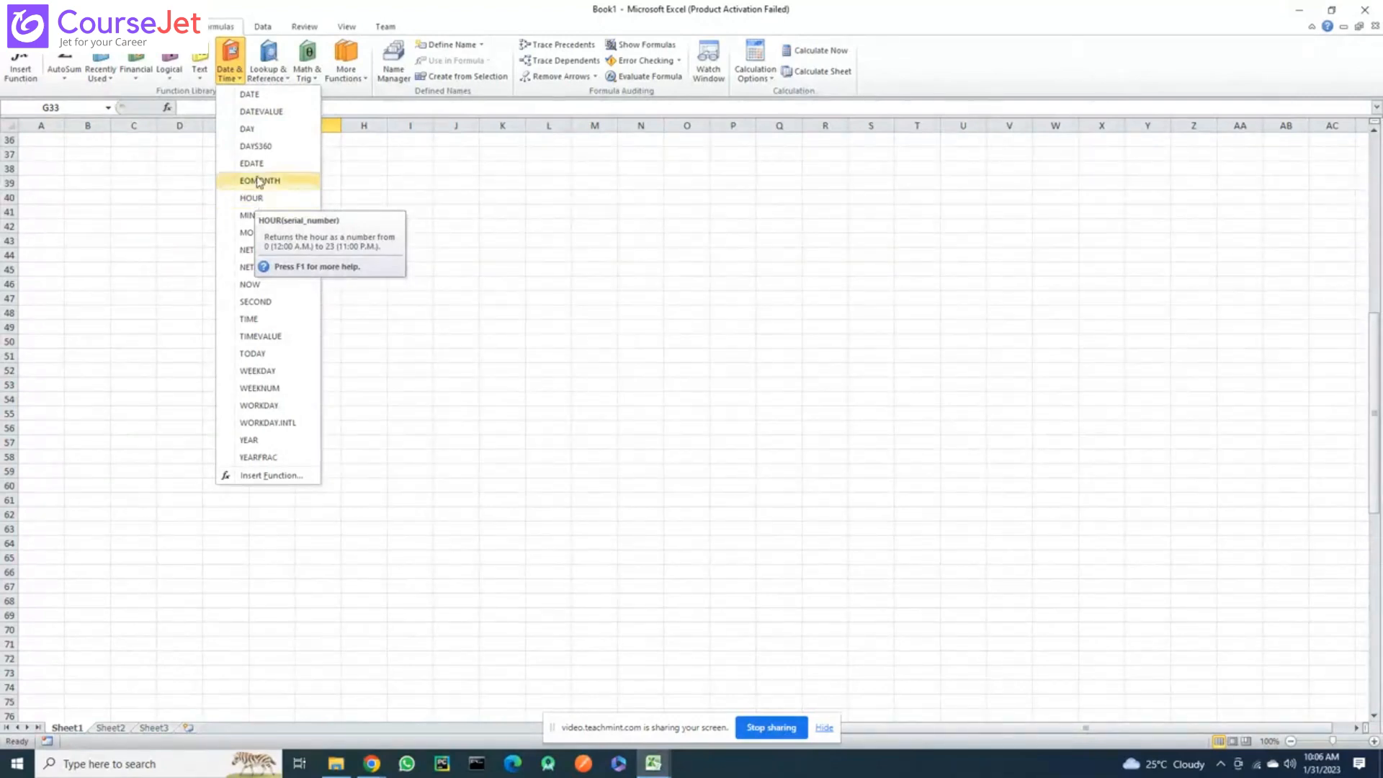
click(288, 81)
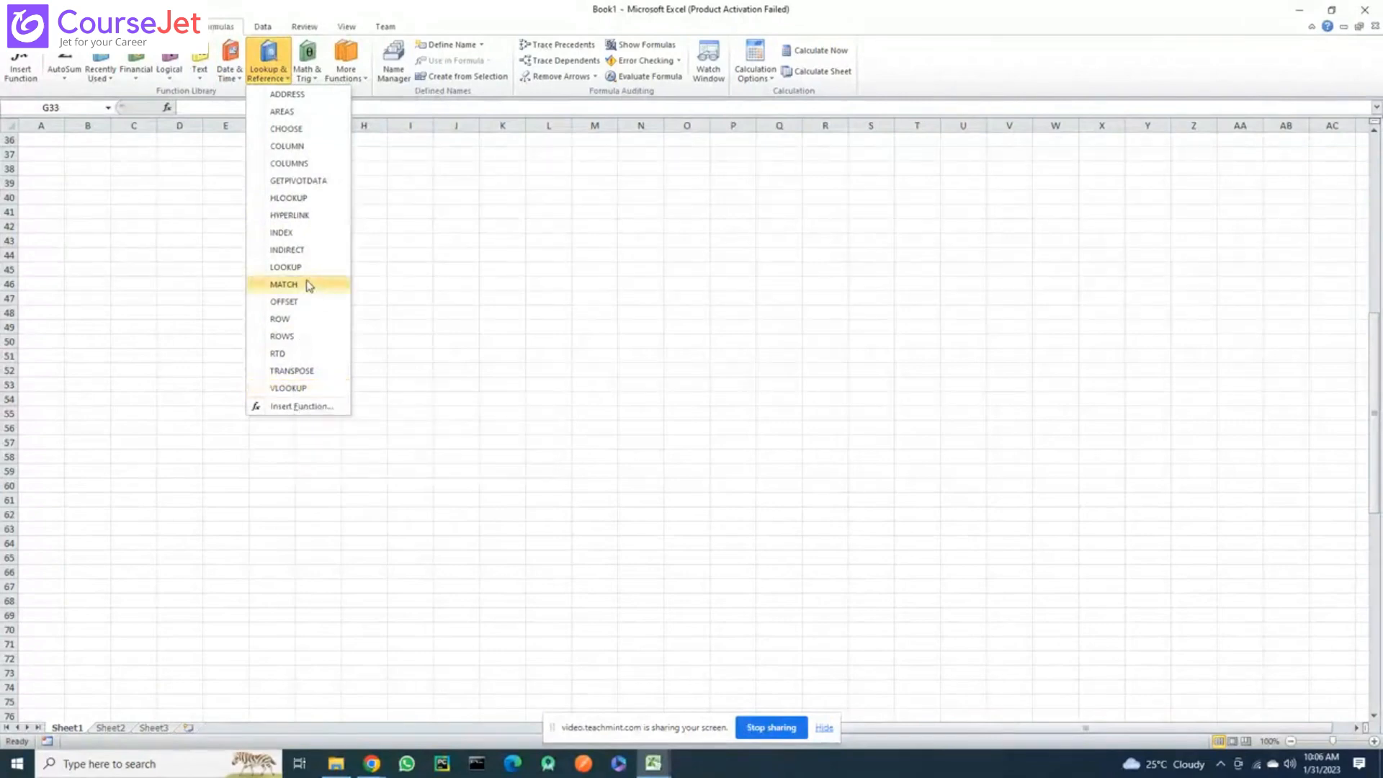
click(435, 497)
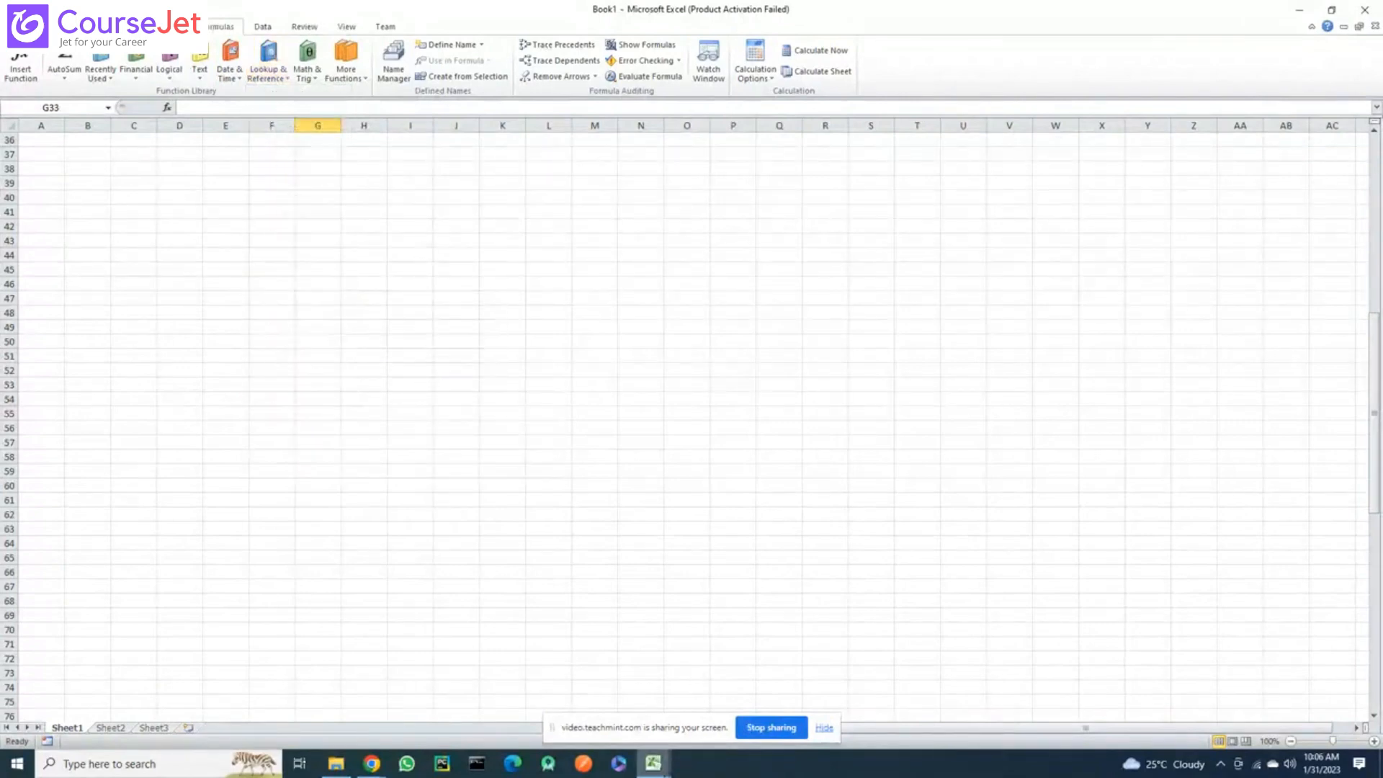
Switch to the Vlookup+Practice+Examples workbook, show the Example 1 sheet and select cell E21
mouse_move(652, 763)
click(575, 688)
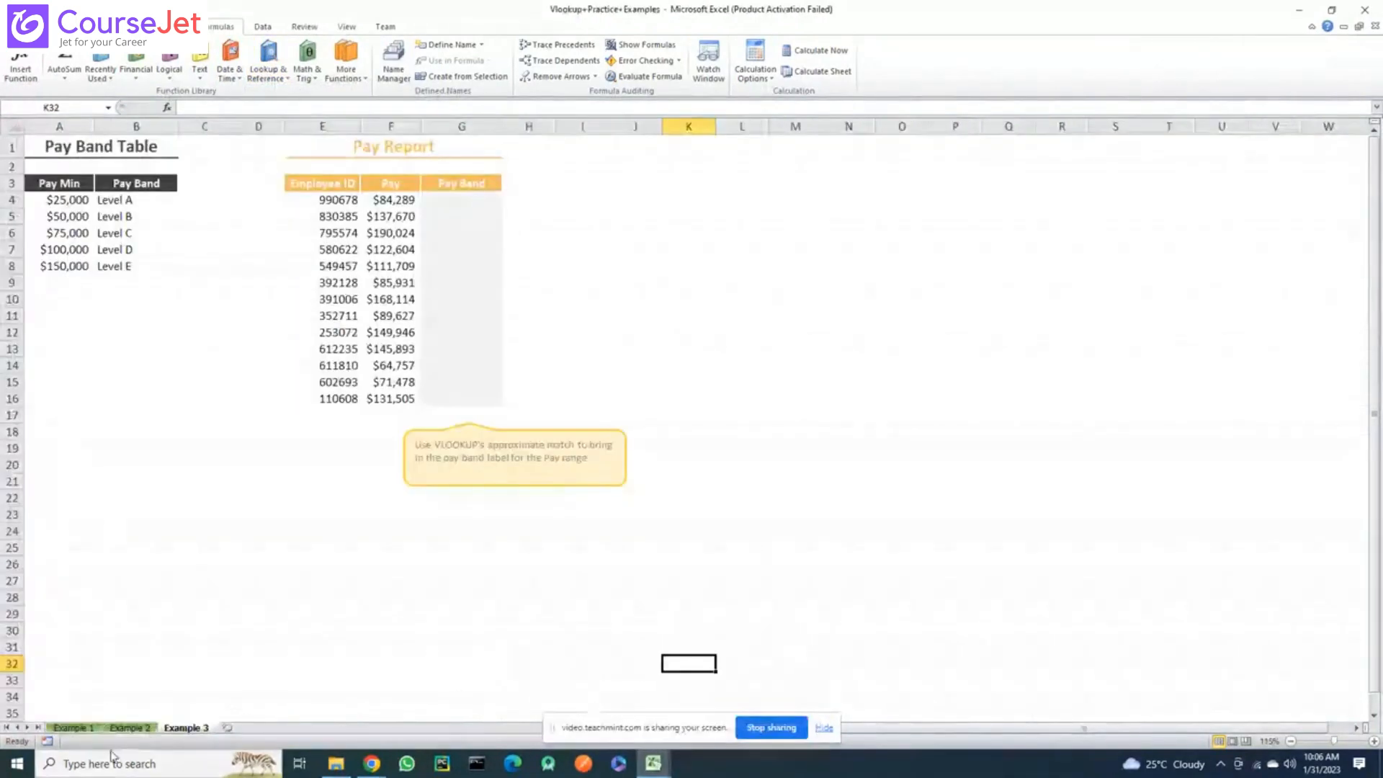
click(72, 727)
click(257, 432)
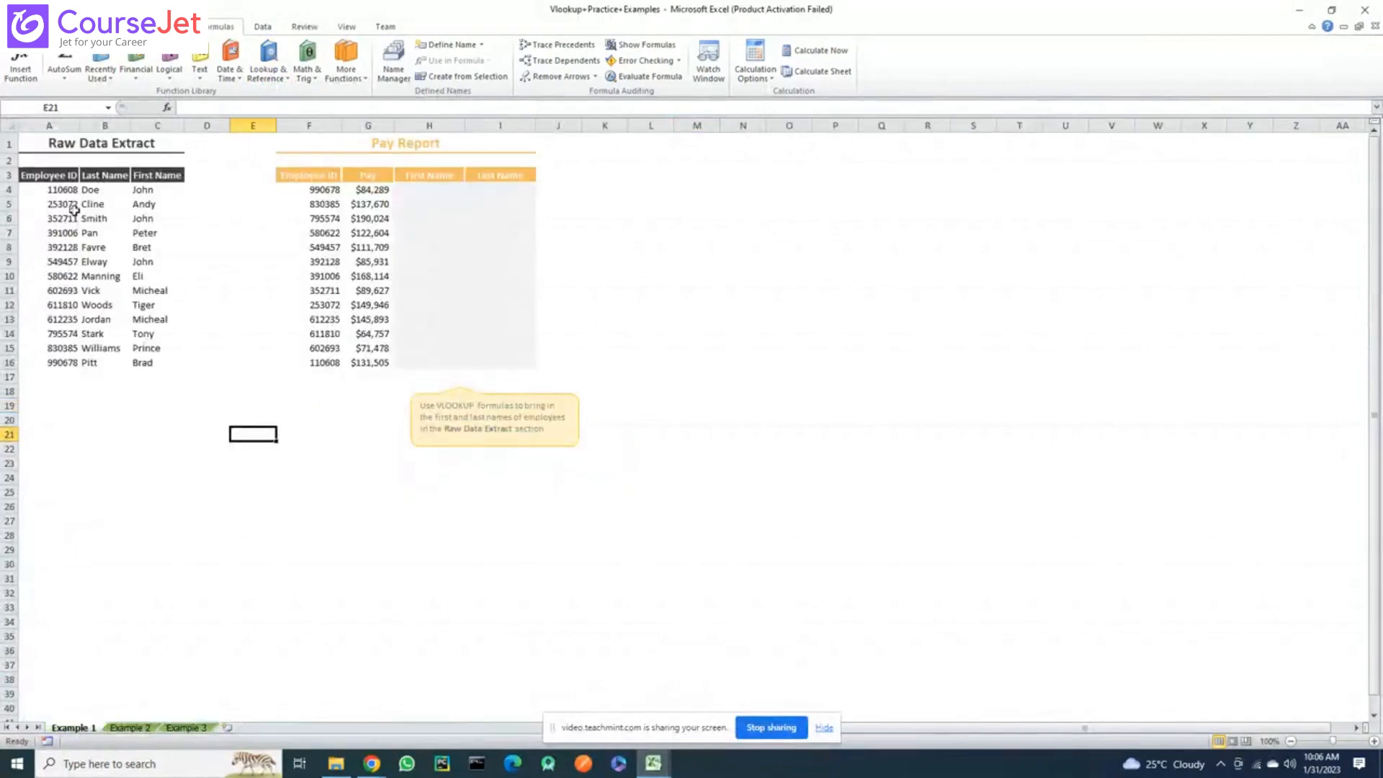
Highlight the Raw Data Extract table A3:C16, select the empty cell G24, and look over the Example 1 sheet
drag(49, 176, 183, 361)
scroll(113, 299, down, 2)
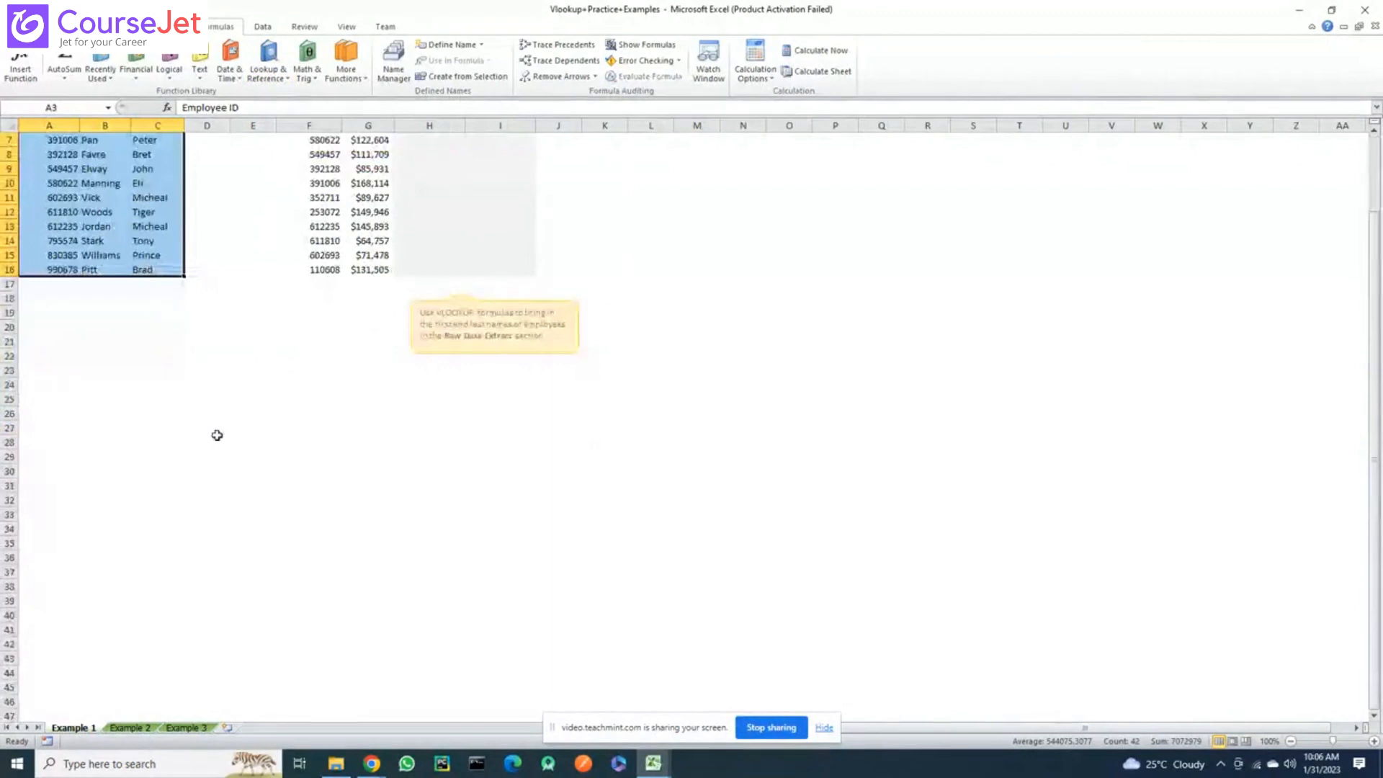
click(385, 384)
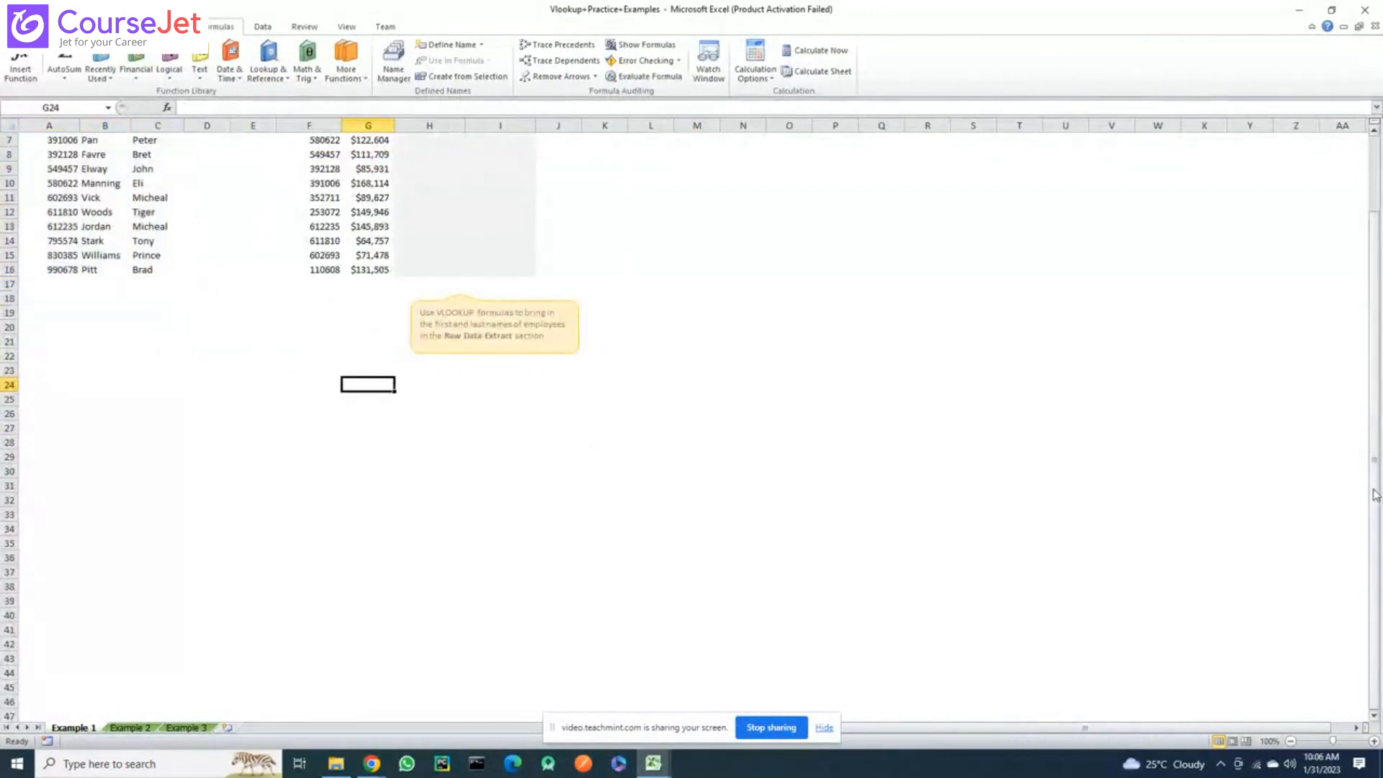
drag(1376, 490, 1376, 400)
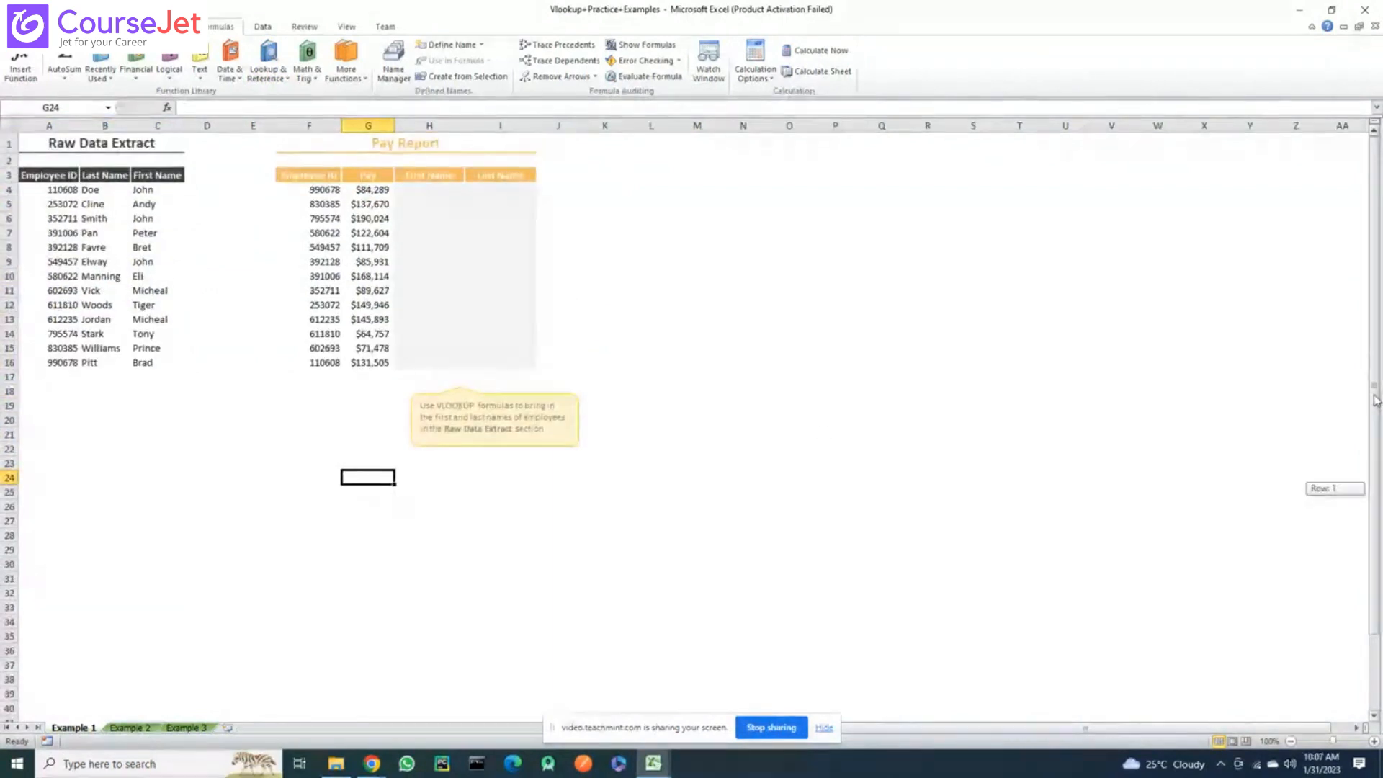
scroll(144, 230, down, 1)
scroll(70, 198, up, 1)
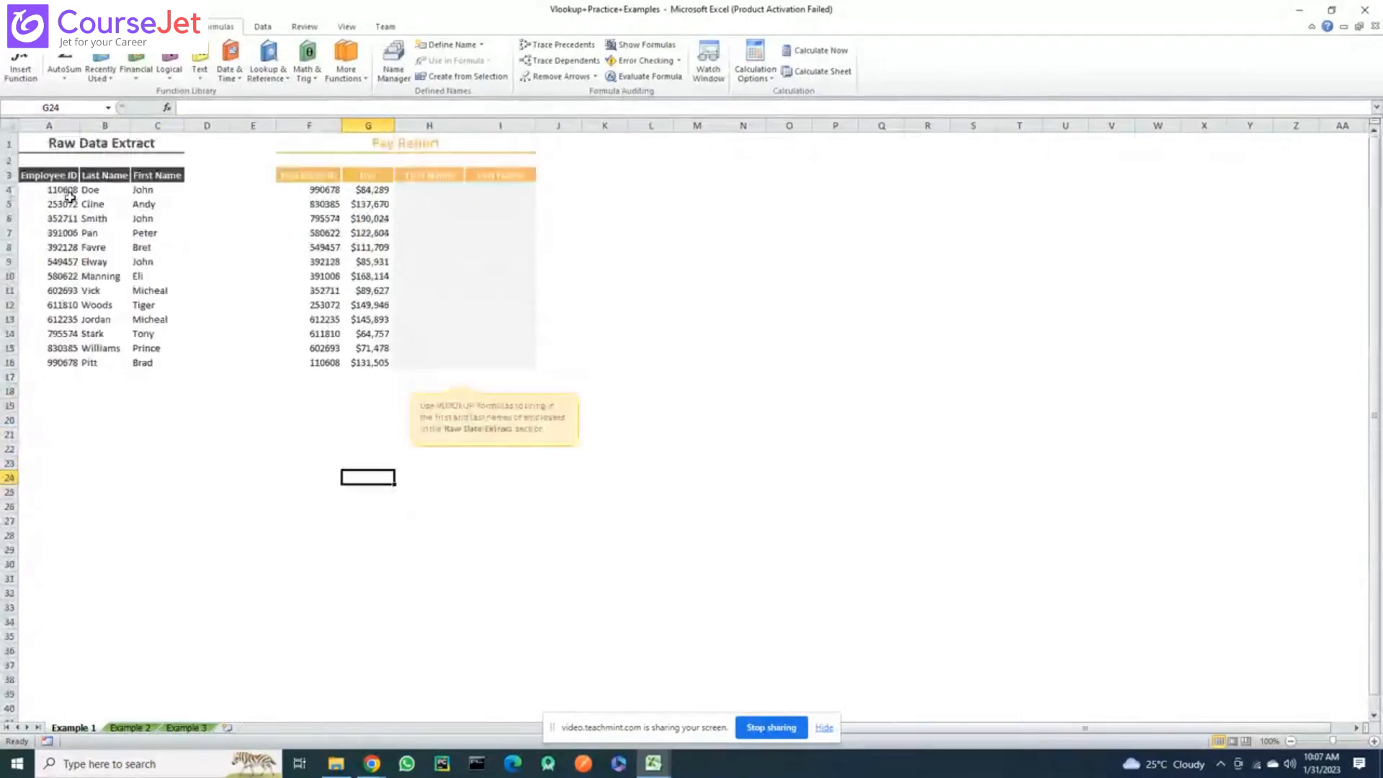
Select cell A4 and look through the employee rows of the Raw Data Extract and Pay Report tables
click(59, 191)
scroll(72, 189, down, 1)
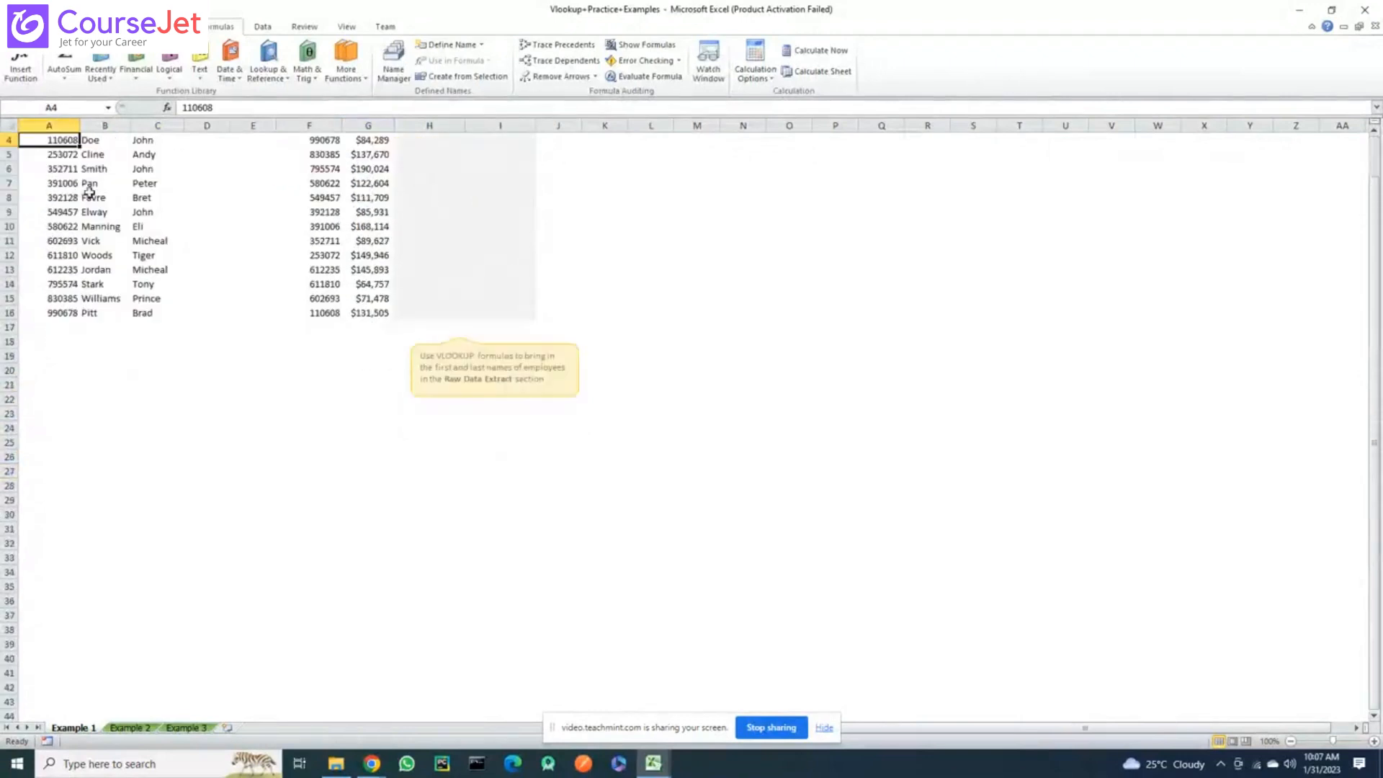
scroll(98, 178, up, 1)
scroll(98, 178, down, 1)
scroll(130, 173, down, 2)
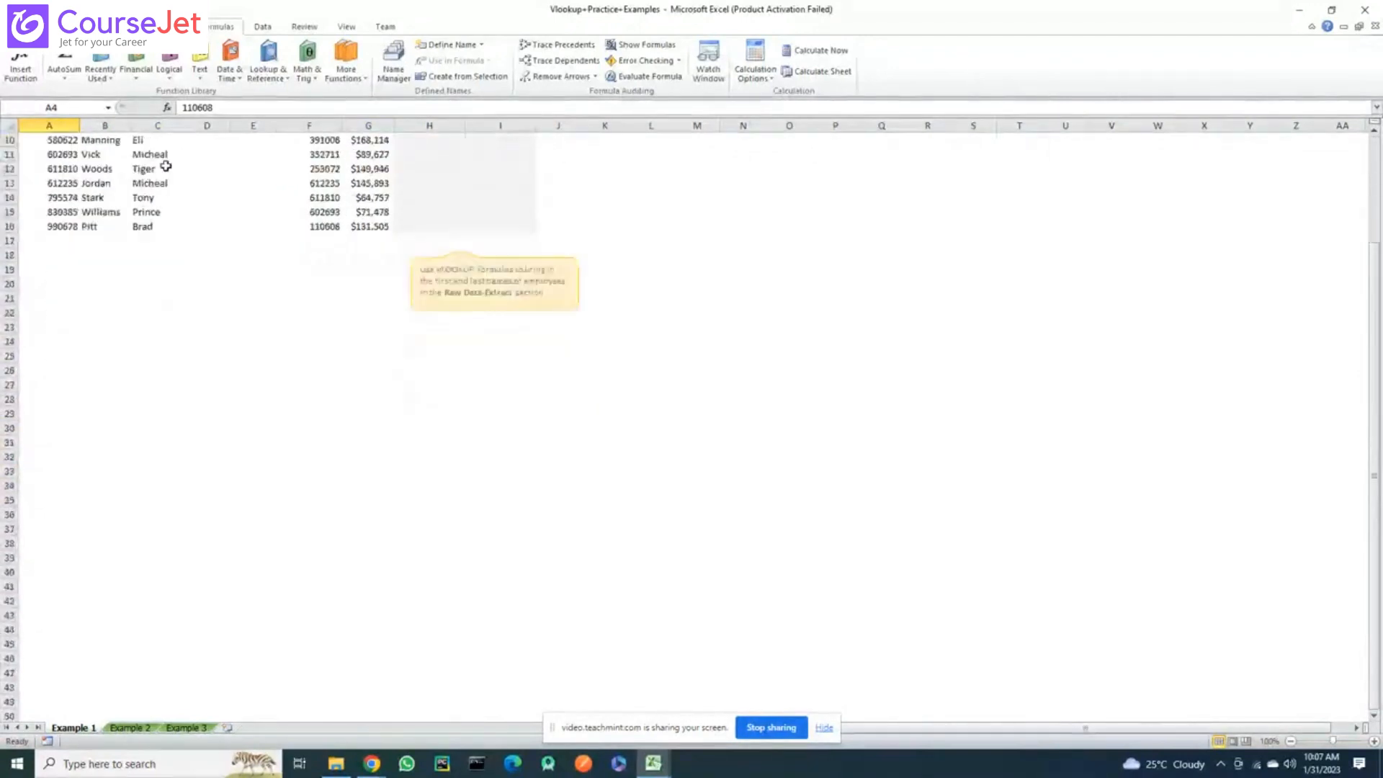
scroll(1379, 493, down, 1)
scroll(1377, 462, up, 1)
drag(1377, 462, 1375, 338)
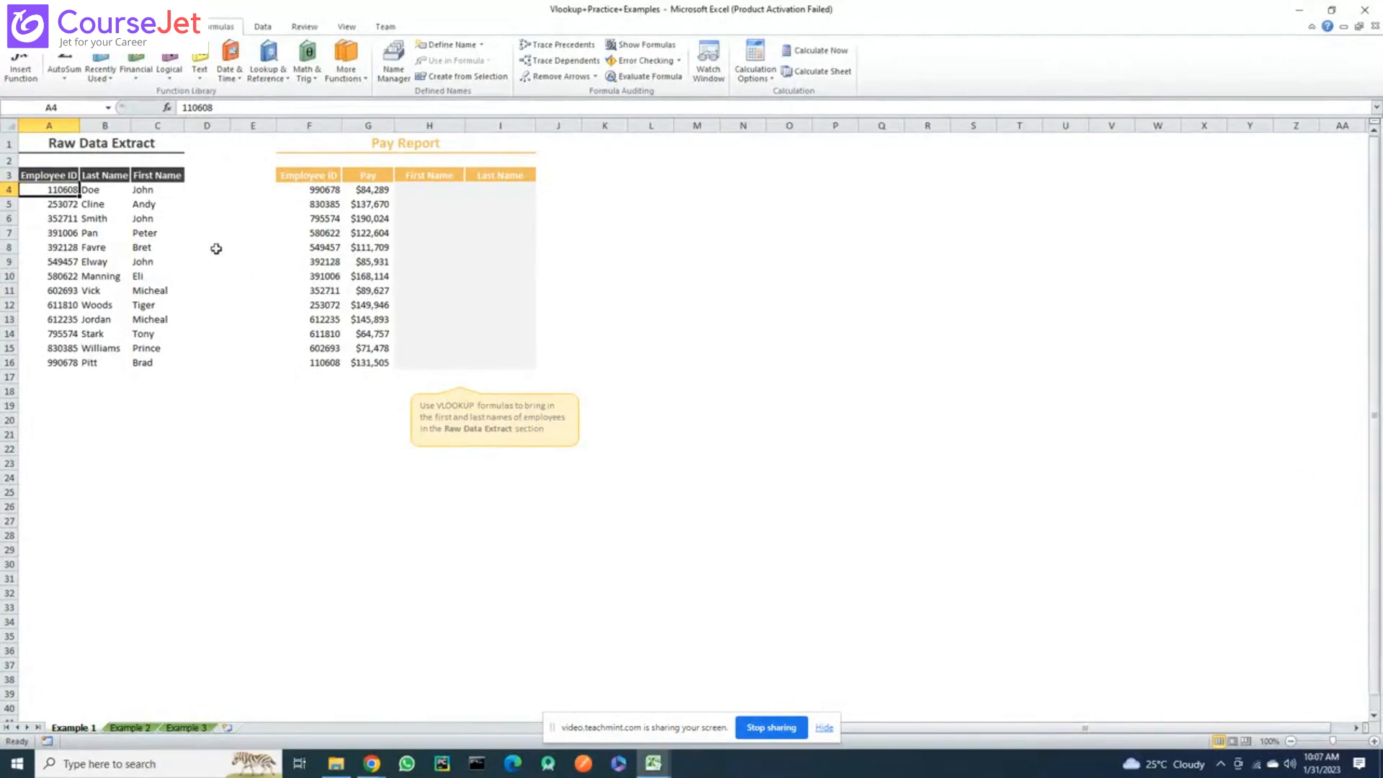
Highlight the Raw Data Extract range A3:C16 and select the empty cell D13
scroll(94, 203, down, 2)
scroll(48, 171, up, 2)
drag(48, 172, 174, 200)
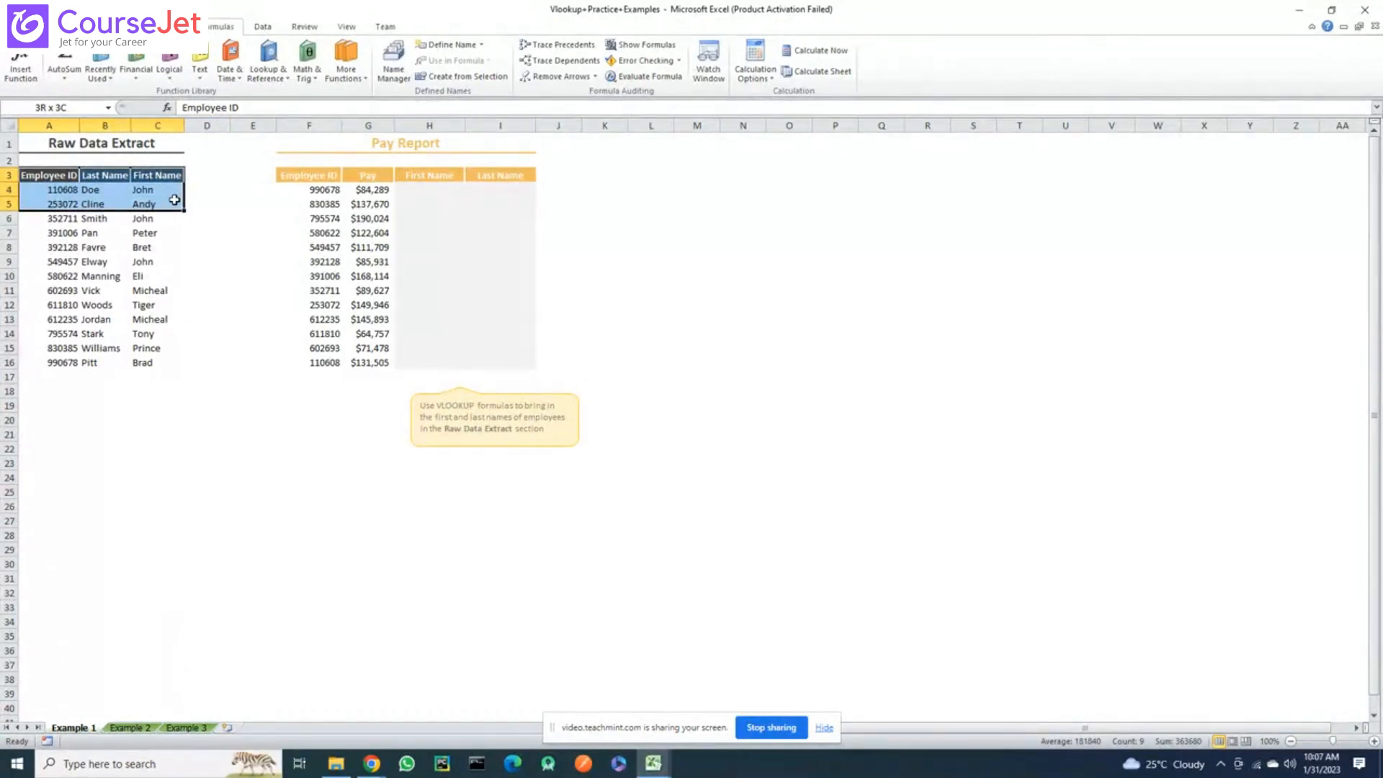
drag(175, 200, 180, 366)
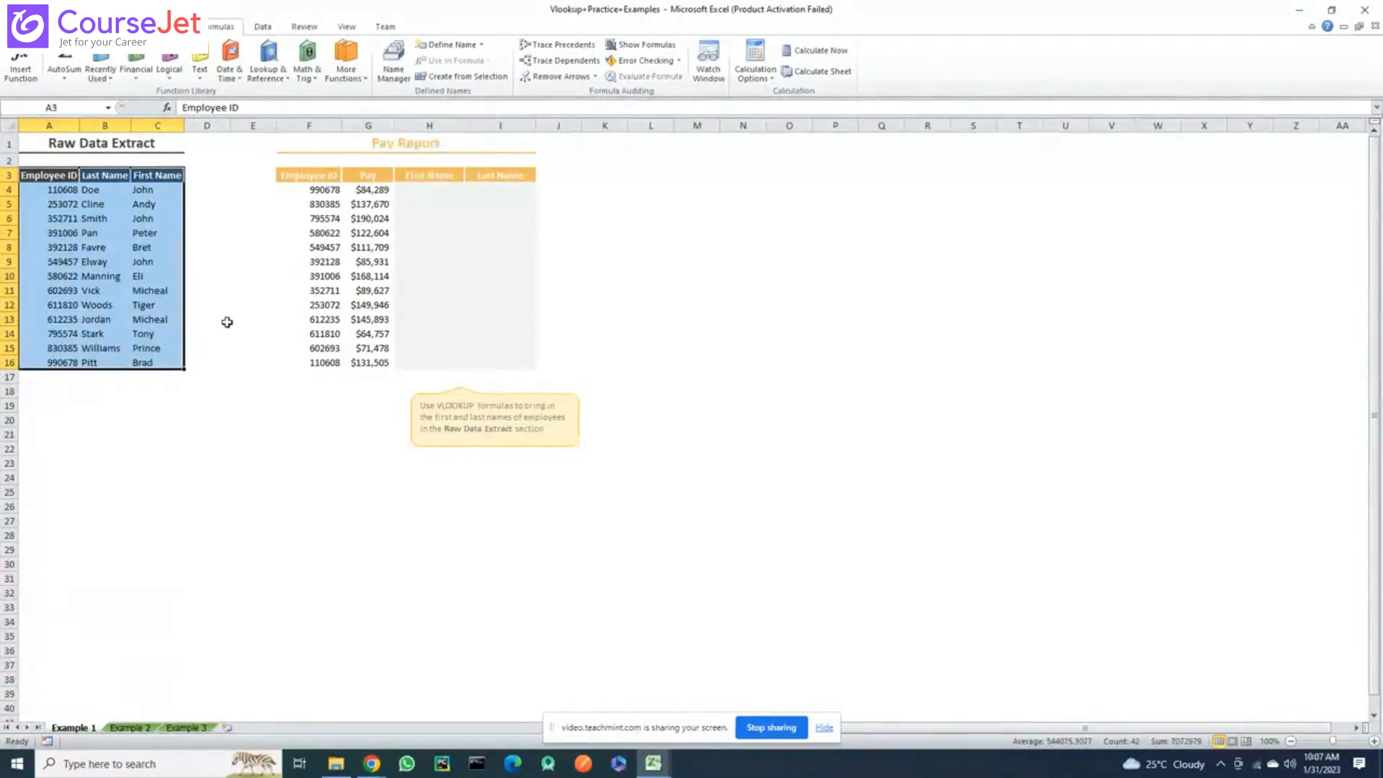
click(227, 322)
scroll(225, 317, down, 1)
scroll(281, 72, up, 1)
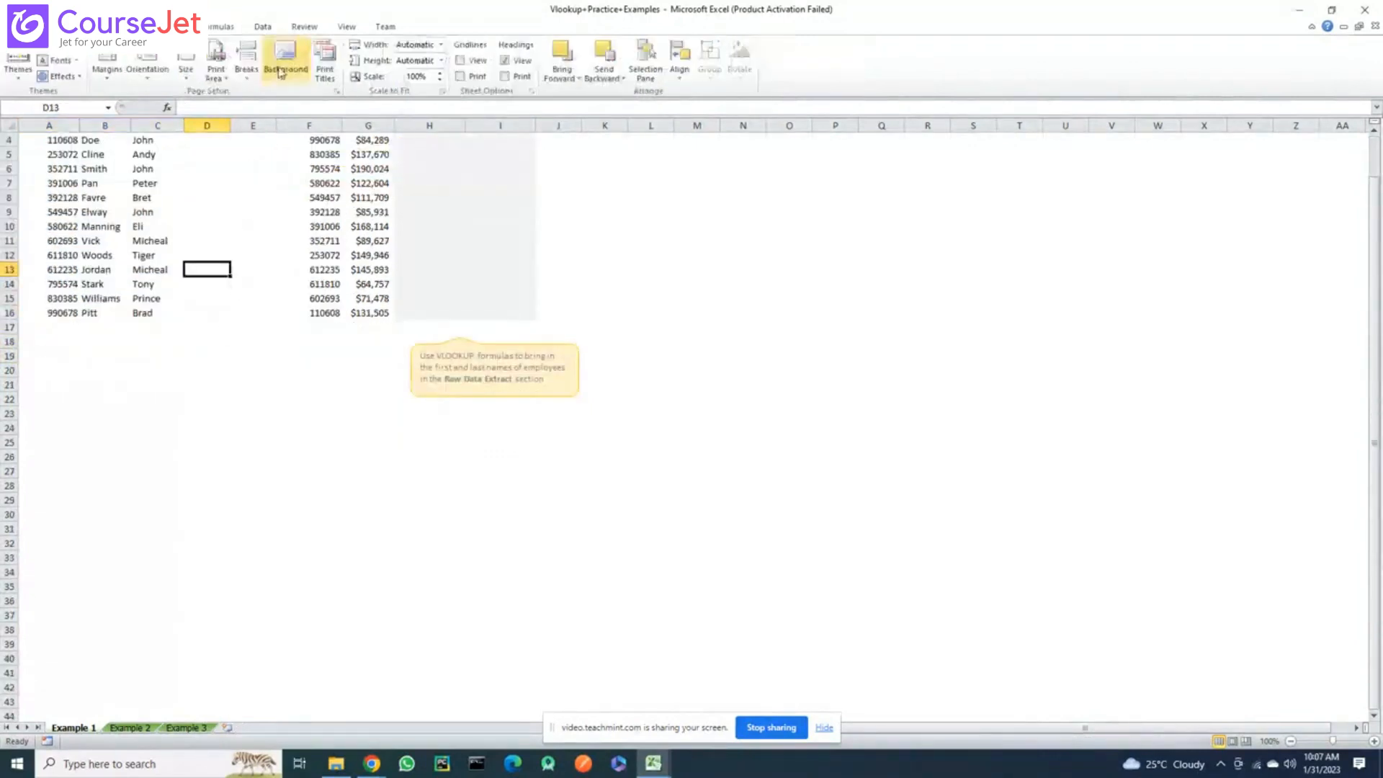
Review the Lookup & Reference function list, including VLOOKUP and HLOOKUP, and close the list
click(113, 27)
click(164, 27)
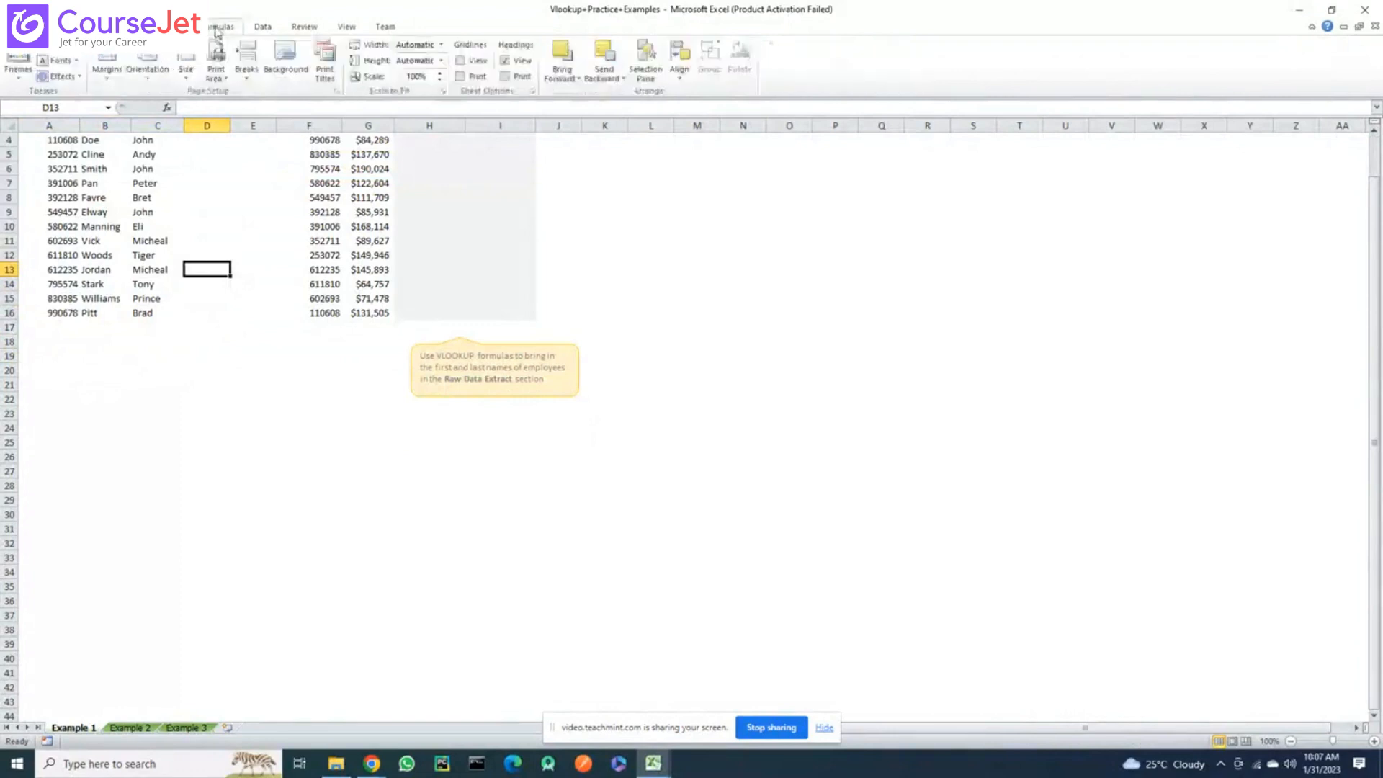
click(216, 29)
click(268, 72)
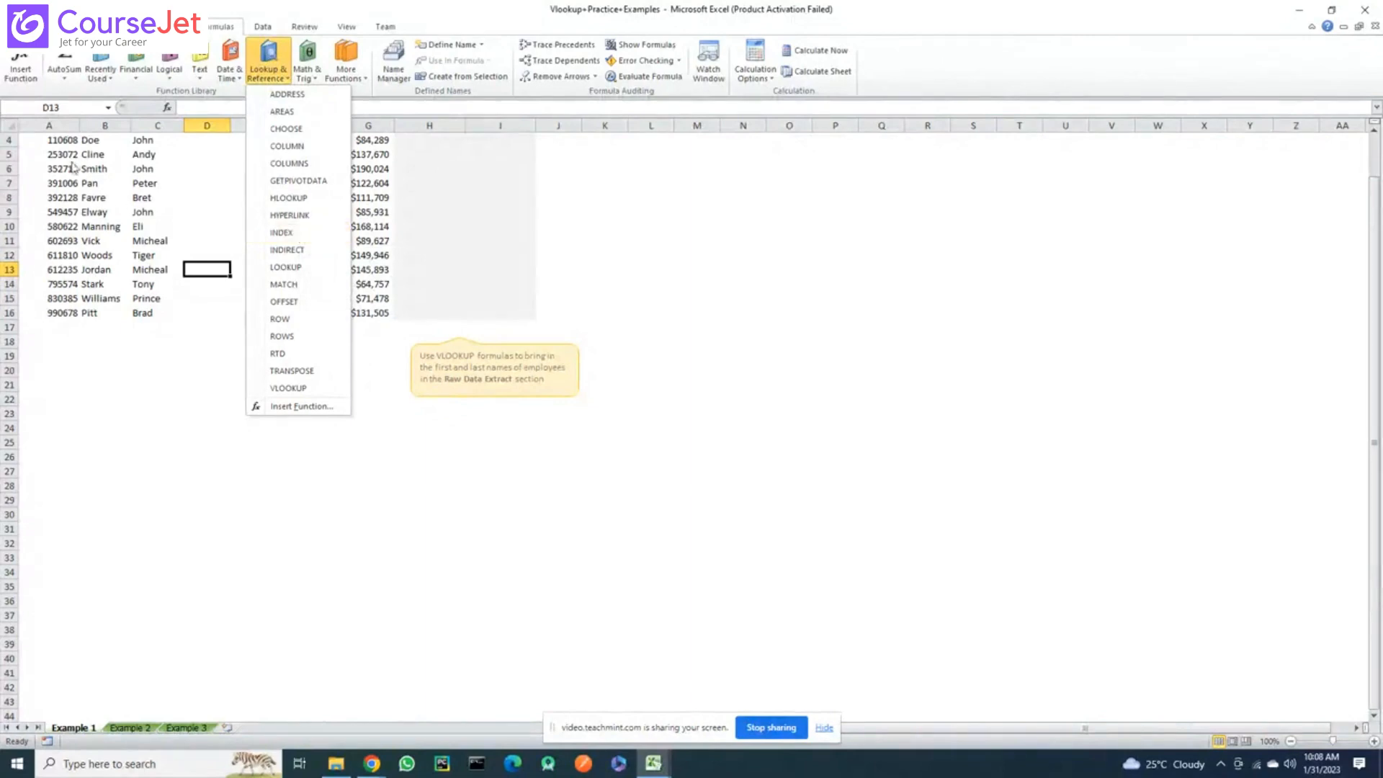
click(51, 126)
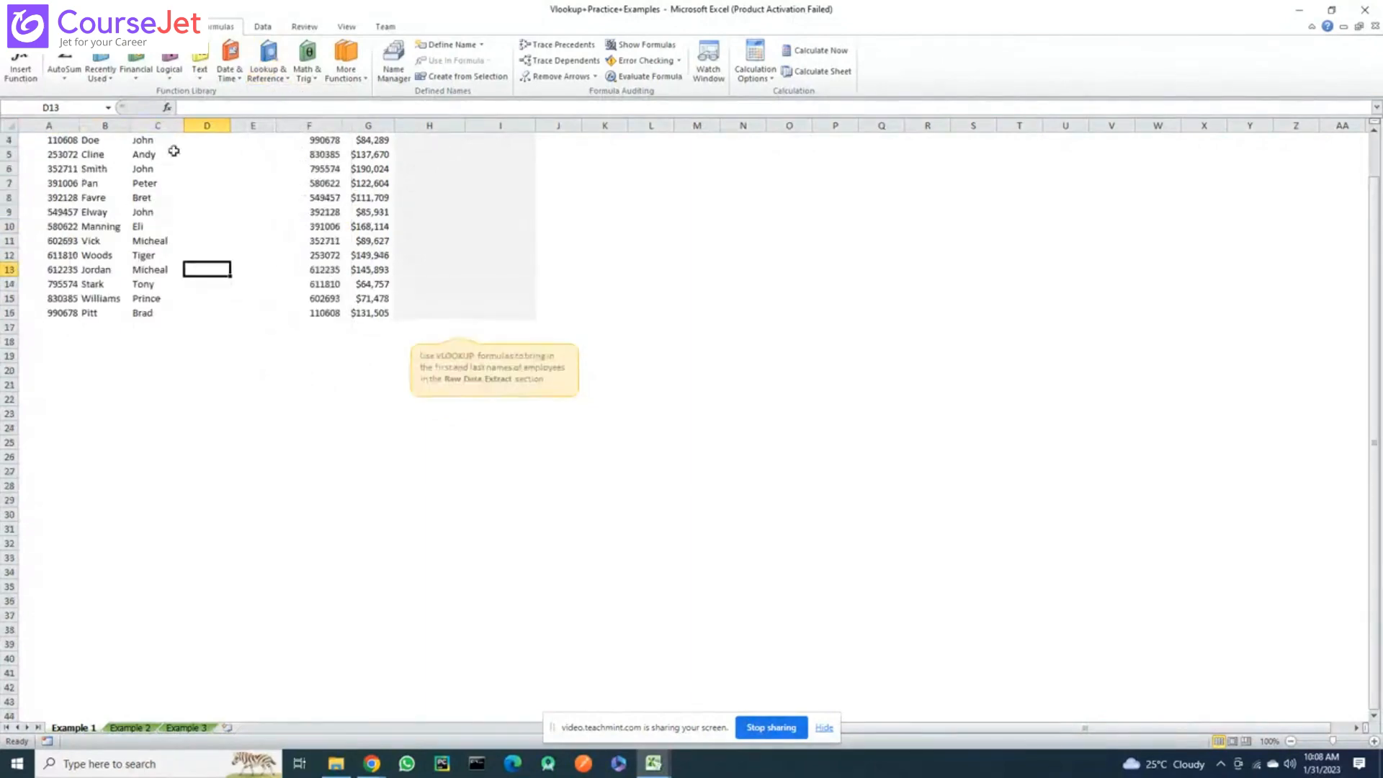
Highlight columns A to C and rows 7 to 12 to compare vertical and horizontal ranges
scroll(174, 149, up, 1)
scroll(72, 123, down, 1)
drag(62, 125, 157, 125)
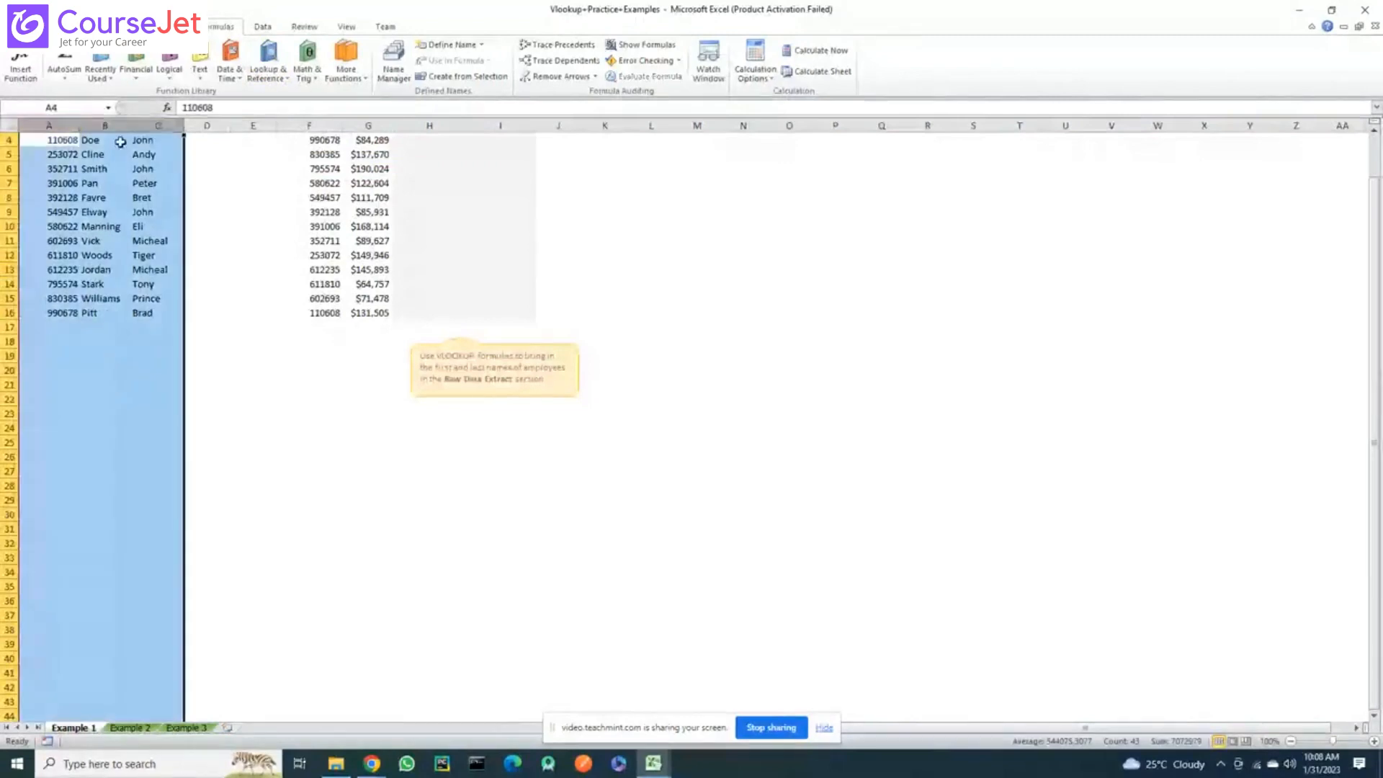
drag(8, 183, 9, 255)
scroll(313, 314, down, 1)
scroll(293, 265, up, 2)
scroll(244, 164, down, 1)
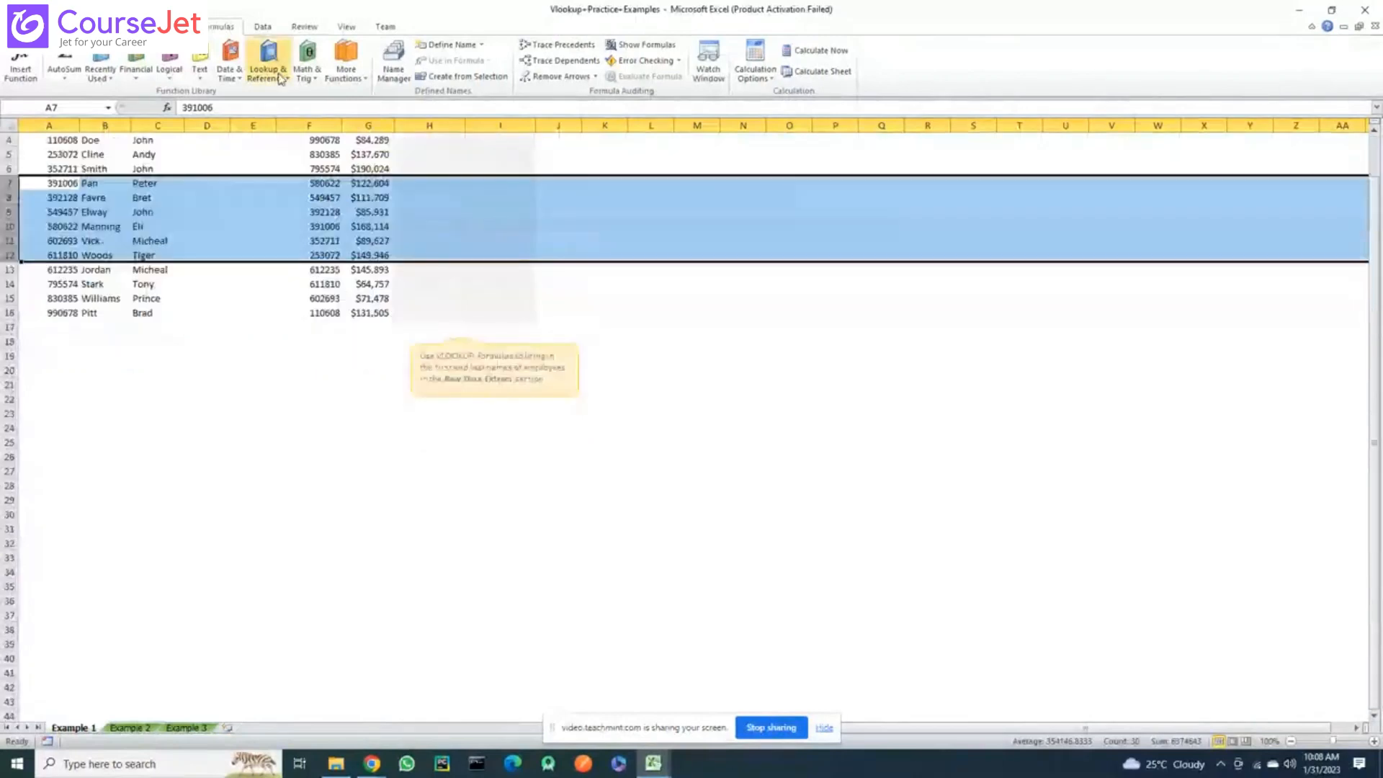
Cancel the sheet background picture selection, select the empty cell F29 and show the formula commands
scroll(281, 78, up, 1)
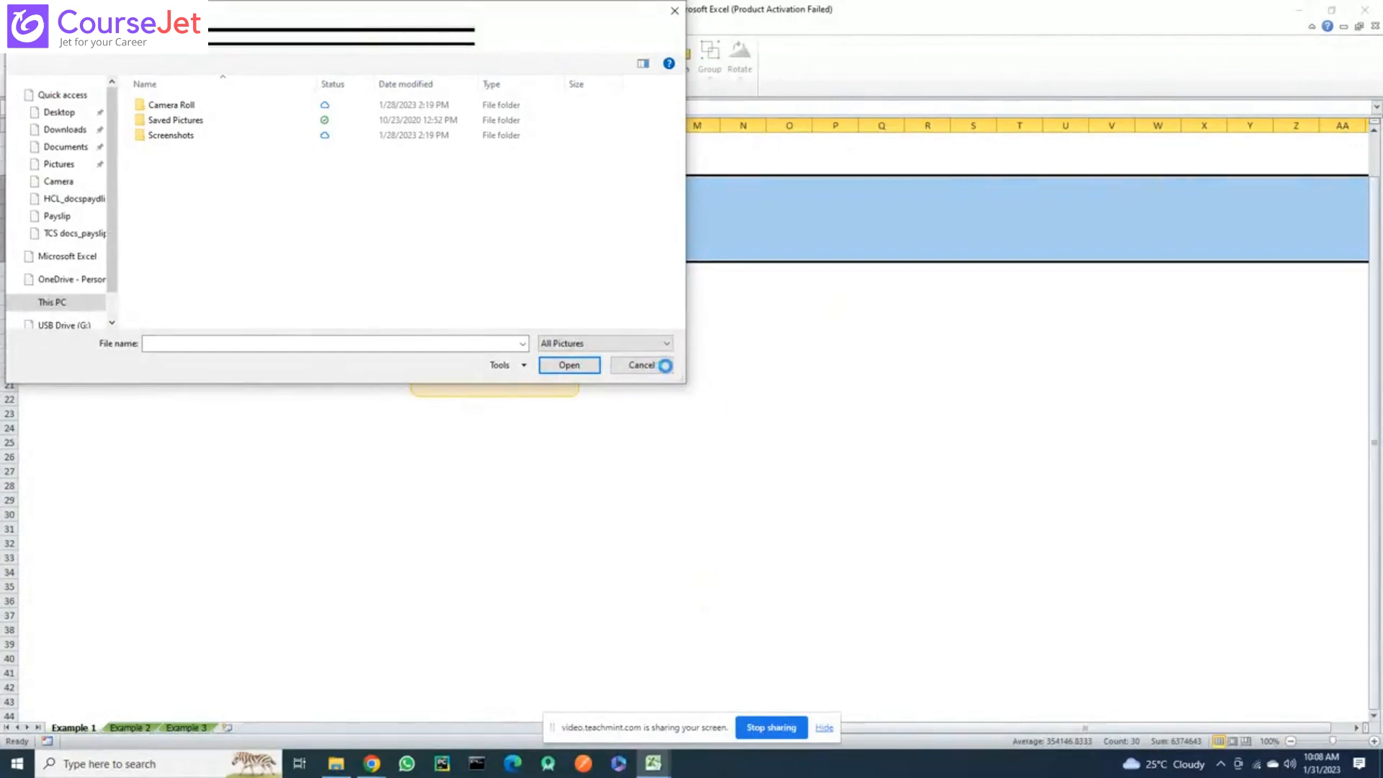
click(663, 365)
click(664, 365)
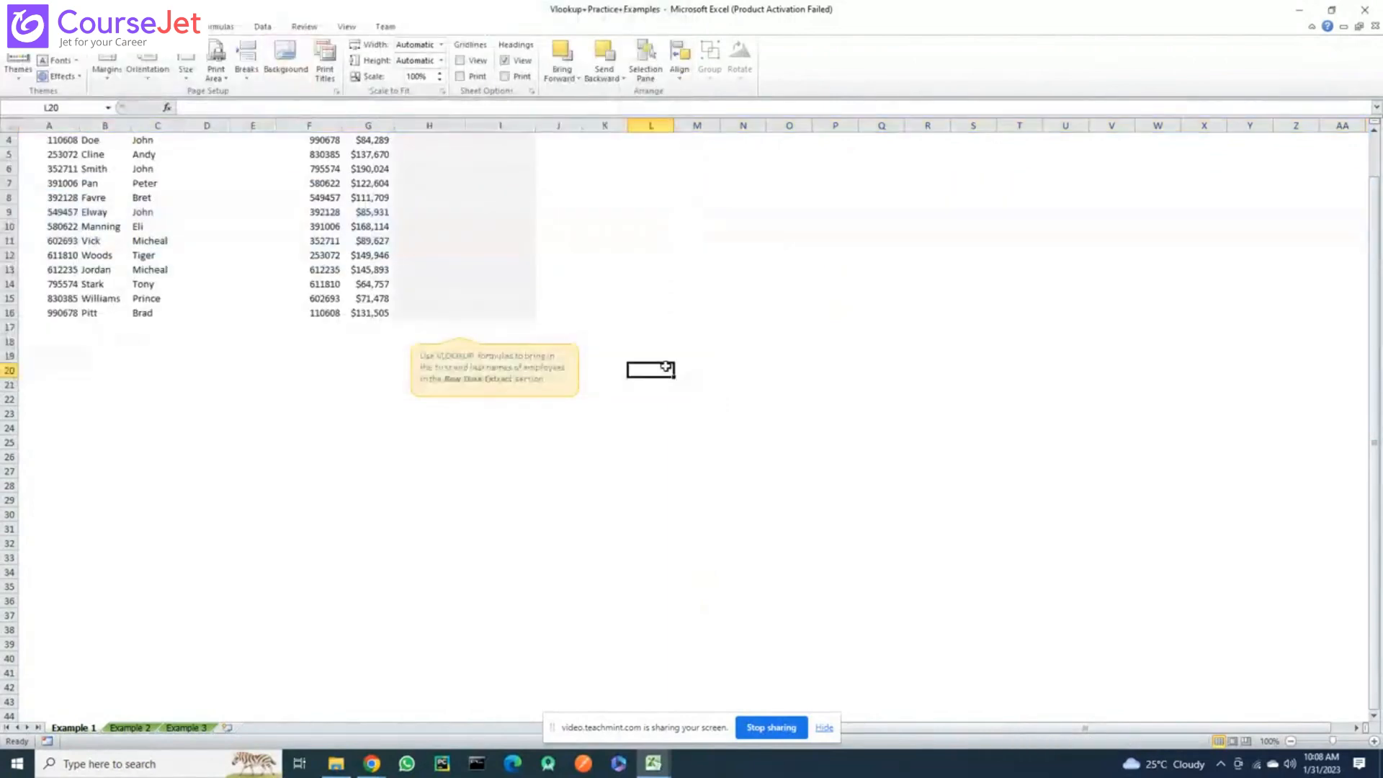
click(279, 504)
click(220, 27)
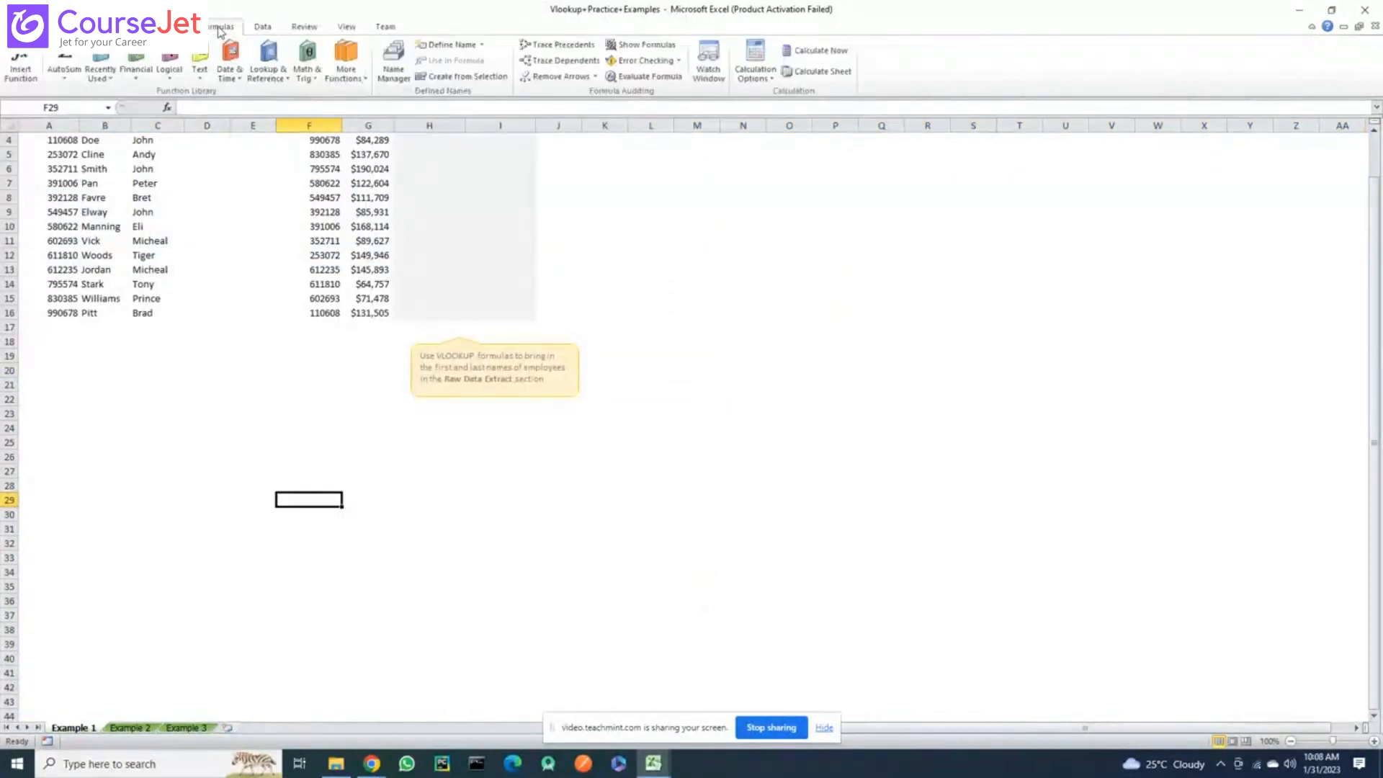
Try to sort the data in descending order from the empty cell F29
scroll(220, 33, down, 4)
scroll(247, 43, up, 3)
scroll(247, 41, down, 3)
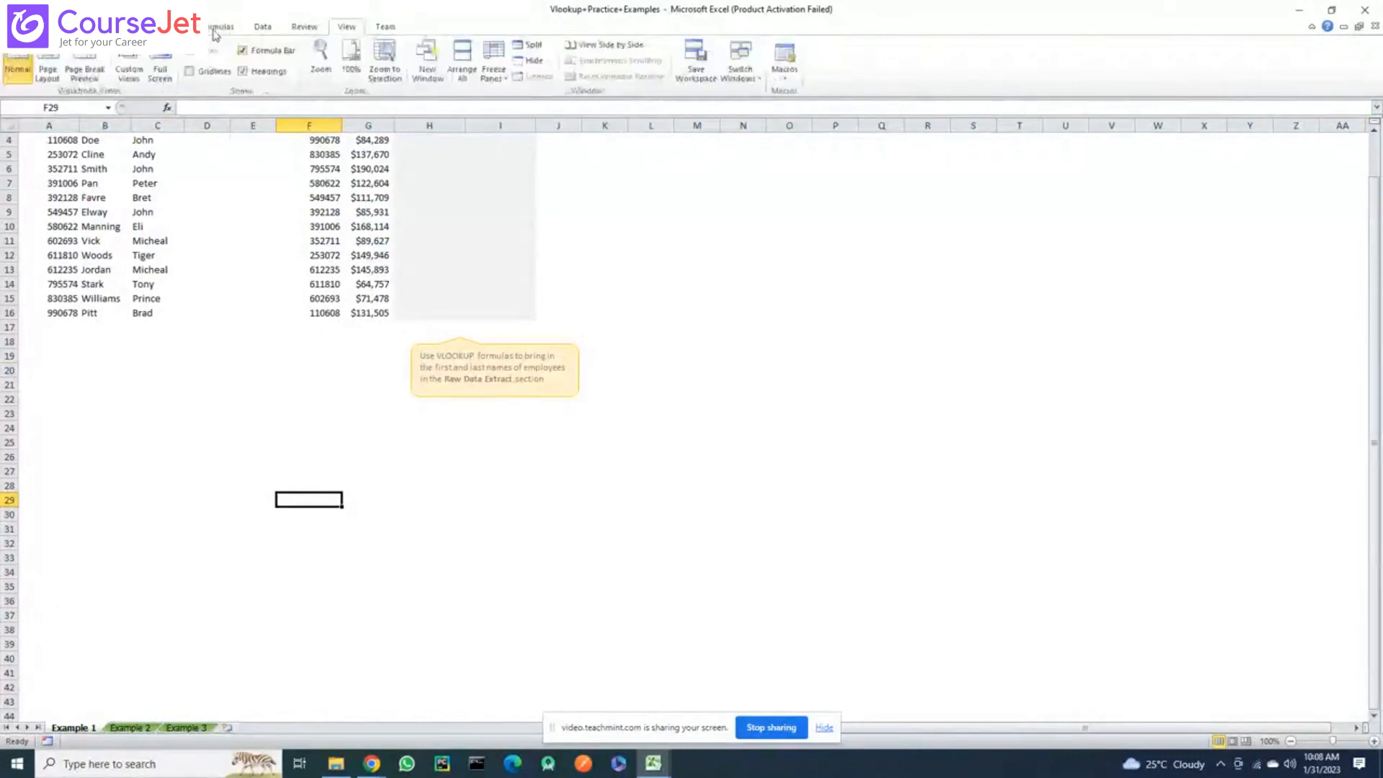
scroll(211, 31, up, 4)
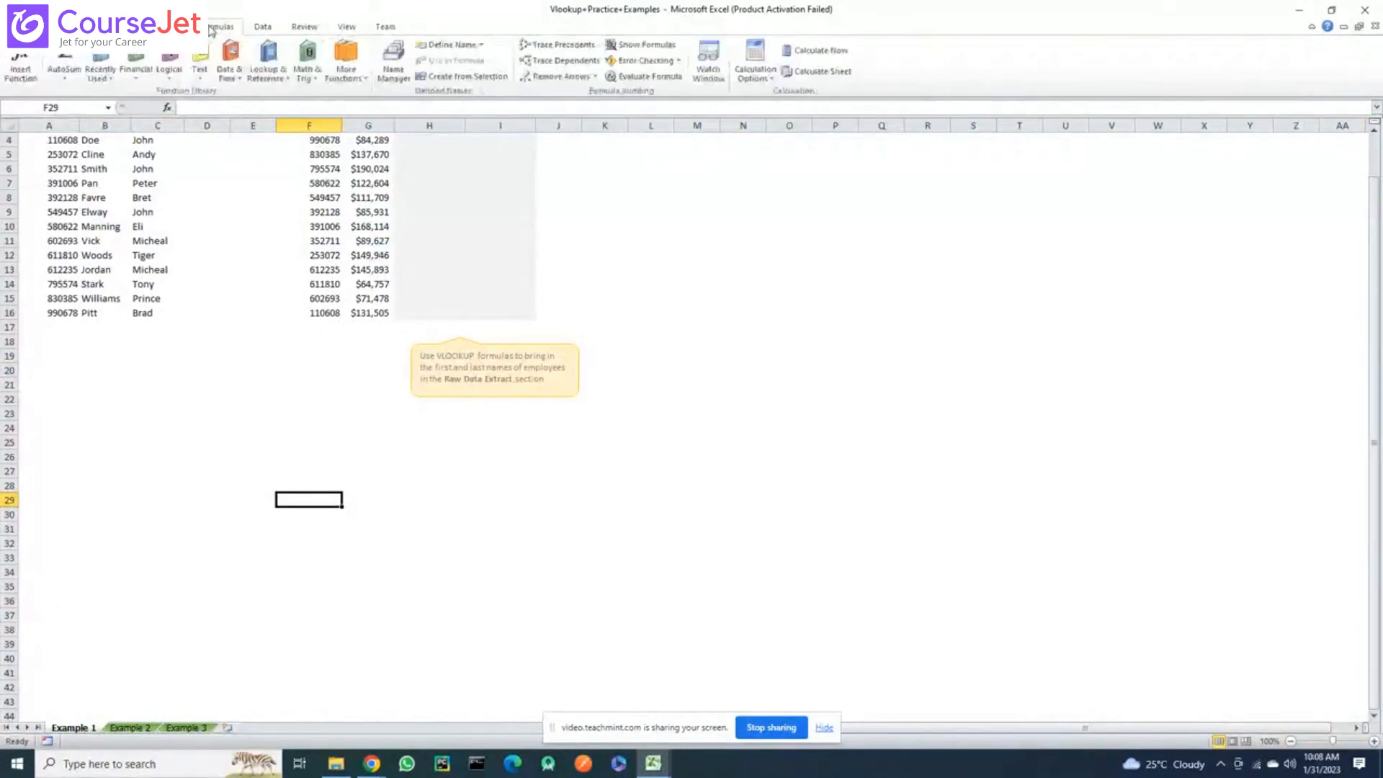
scroll(311, 79, up, 1)
scroll(311, 80, down, 2)
click(313, 72)
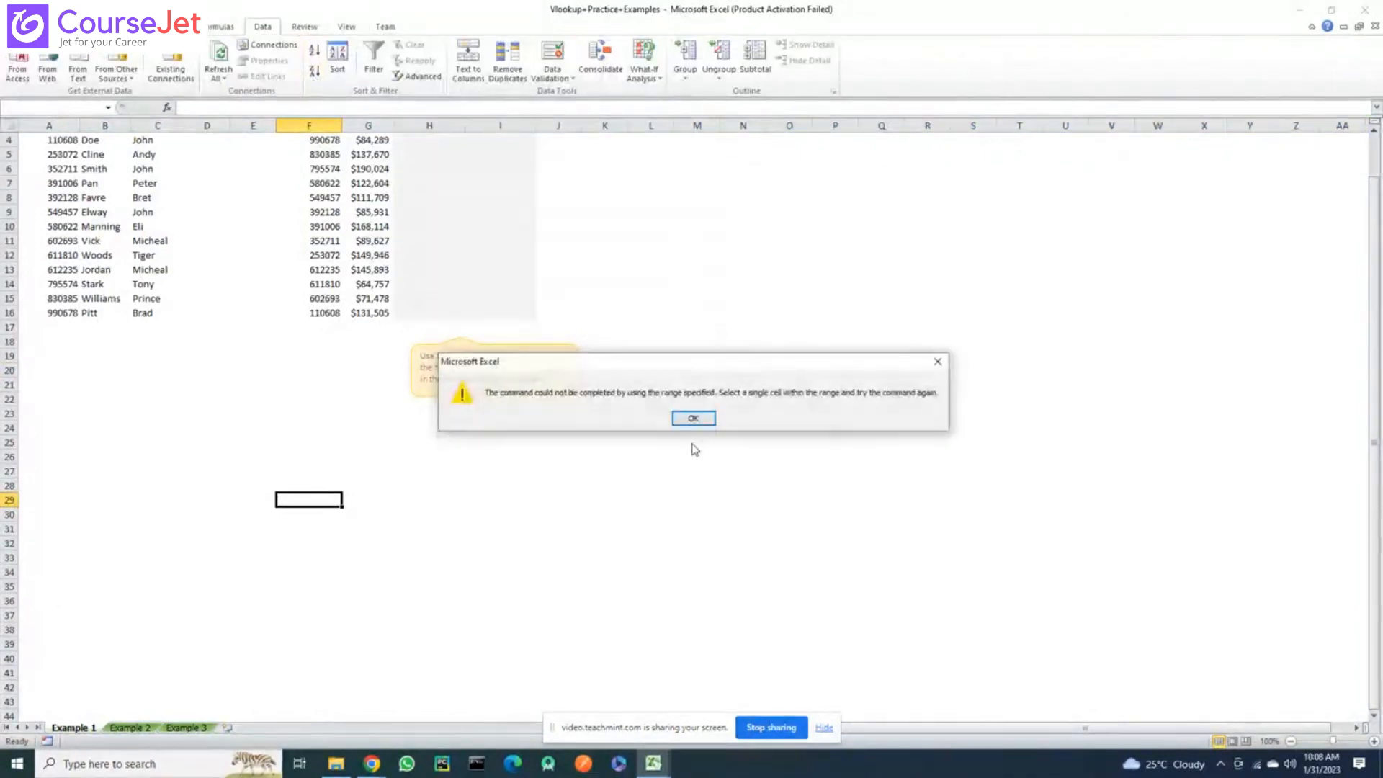
click(708, 417)
Look over the Review and Data commands and examine the Math & Trig function list
scroll(216, 30, up, 1)
scroll(216, 30, down, 2)
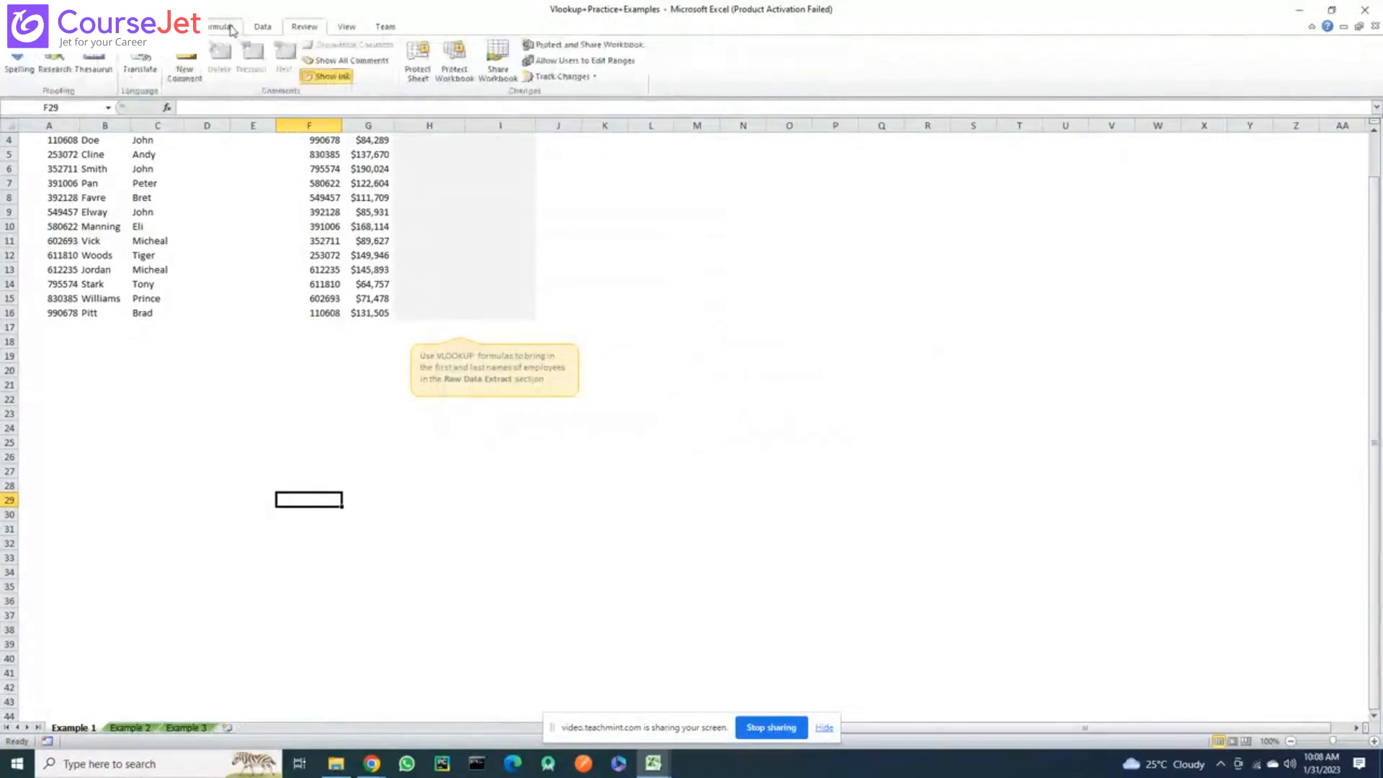
click(215, 28)
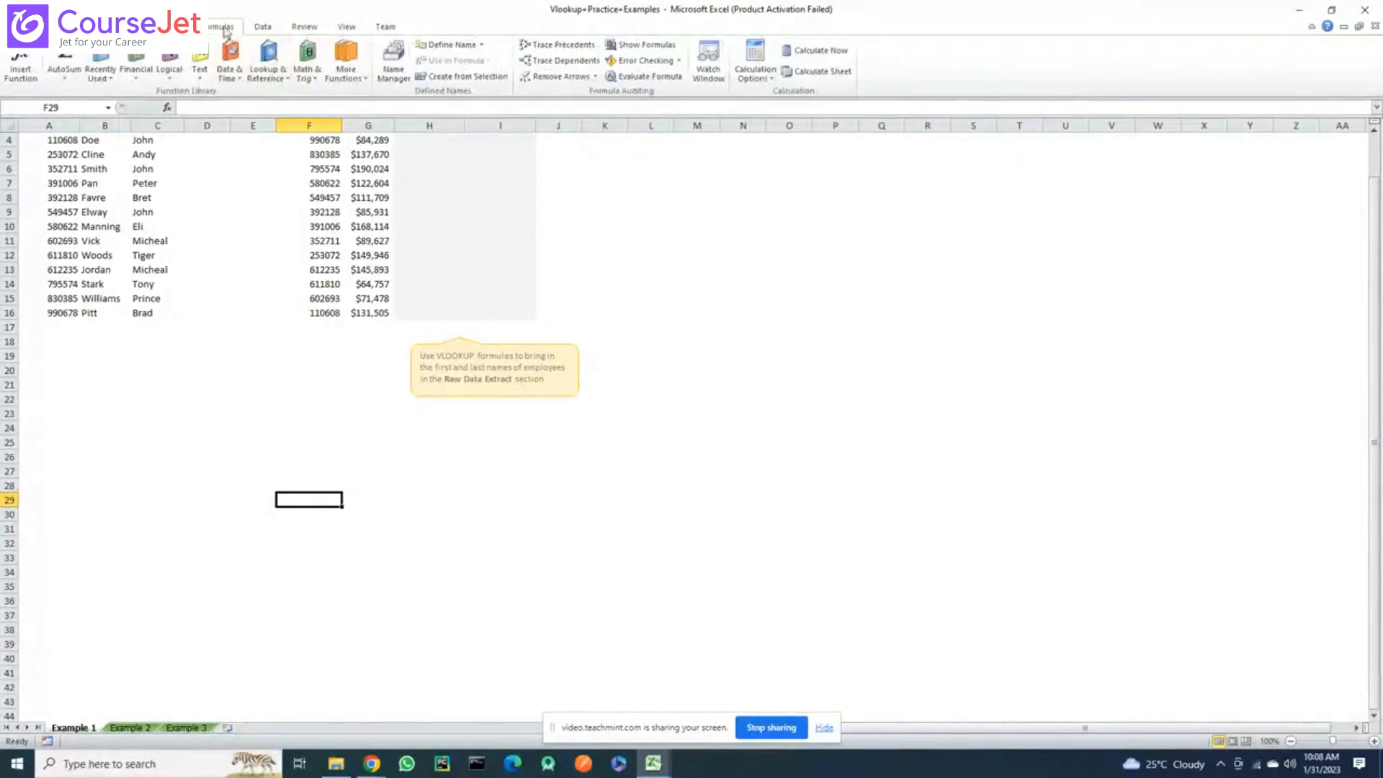
scroll(310, 81, down, 1)
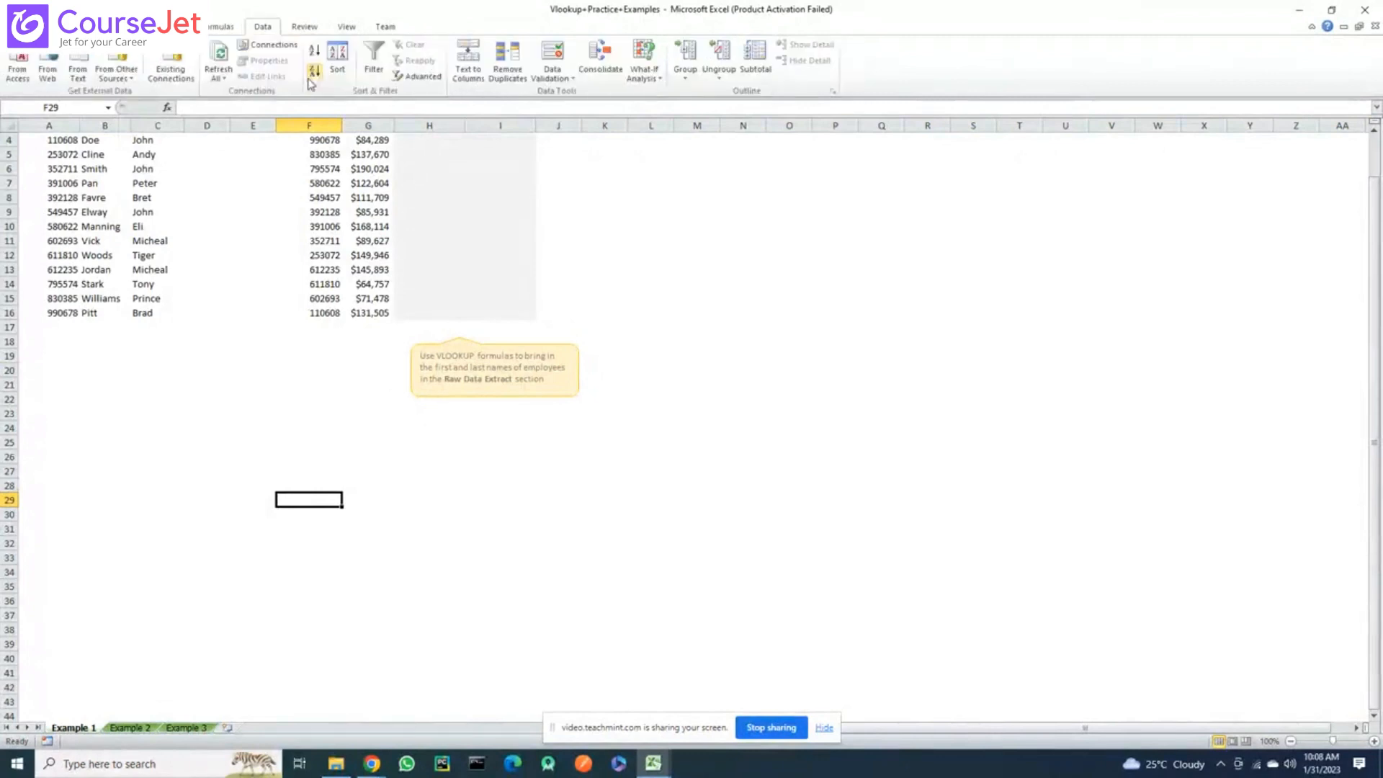
scroll(223, 68, up, 1)
scroll(216, 54, down, 1)
click(218, 26)
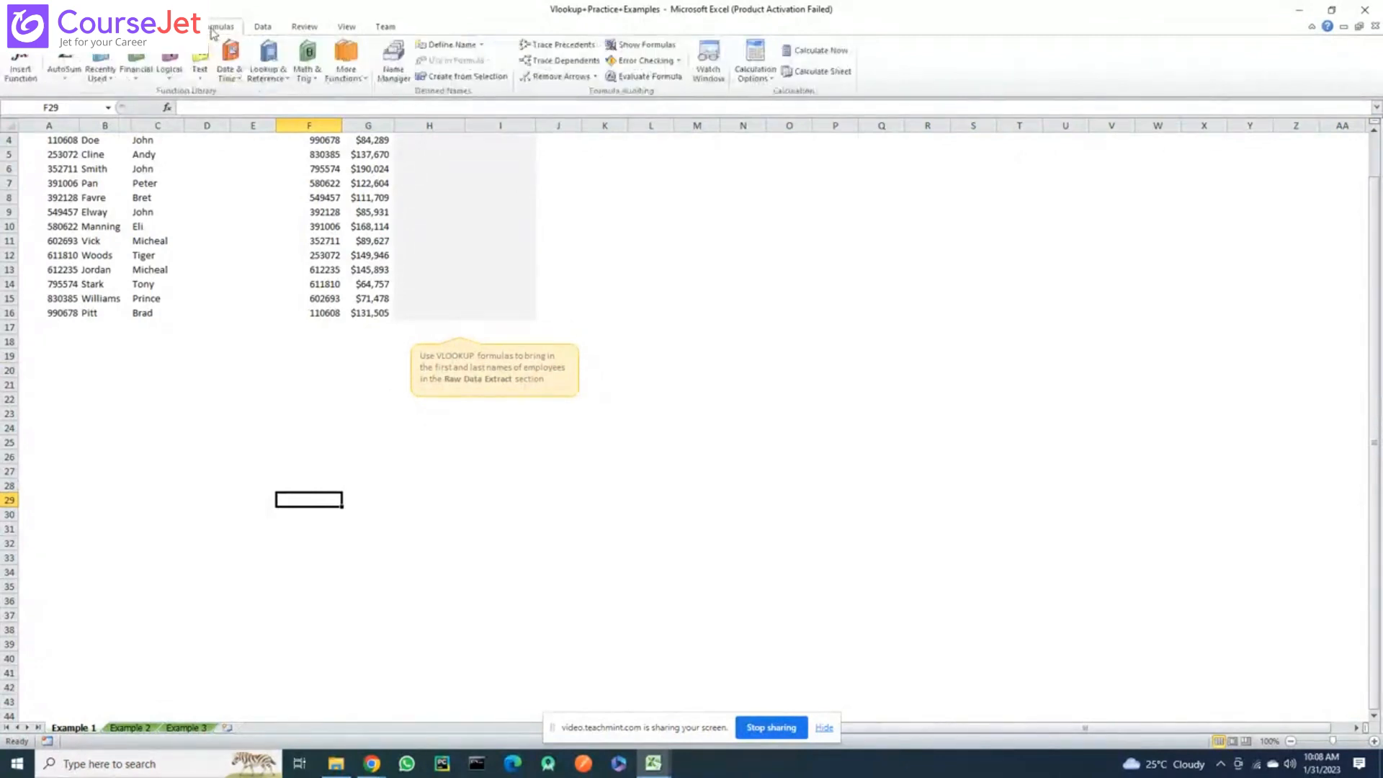
click(314, 80)
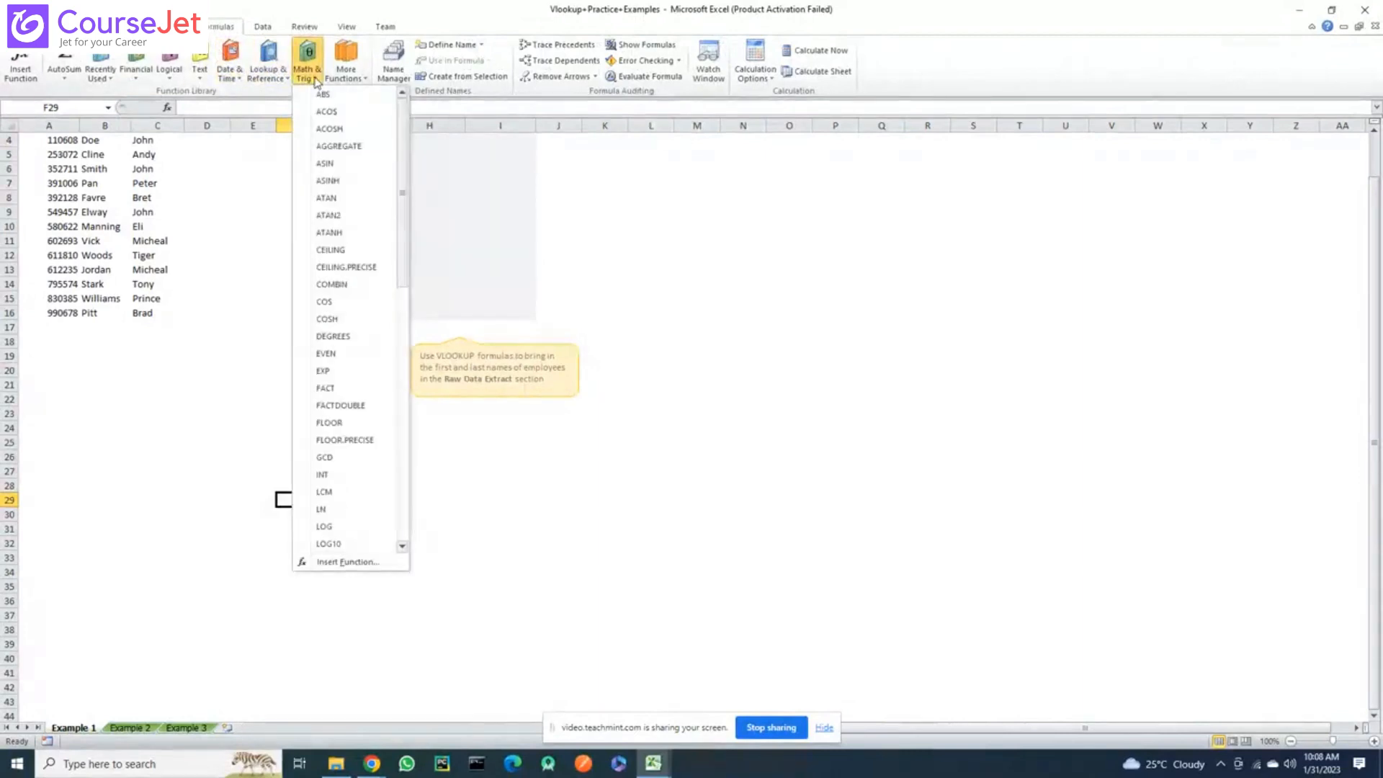
click(314, 79)
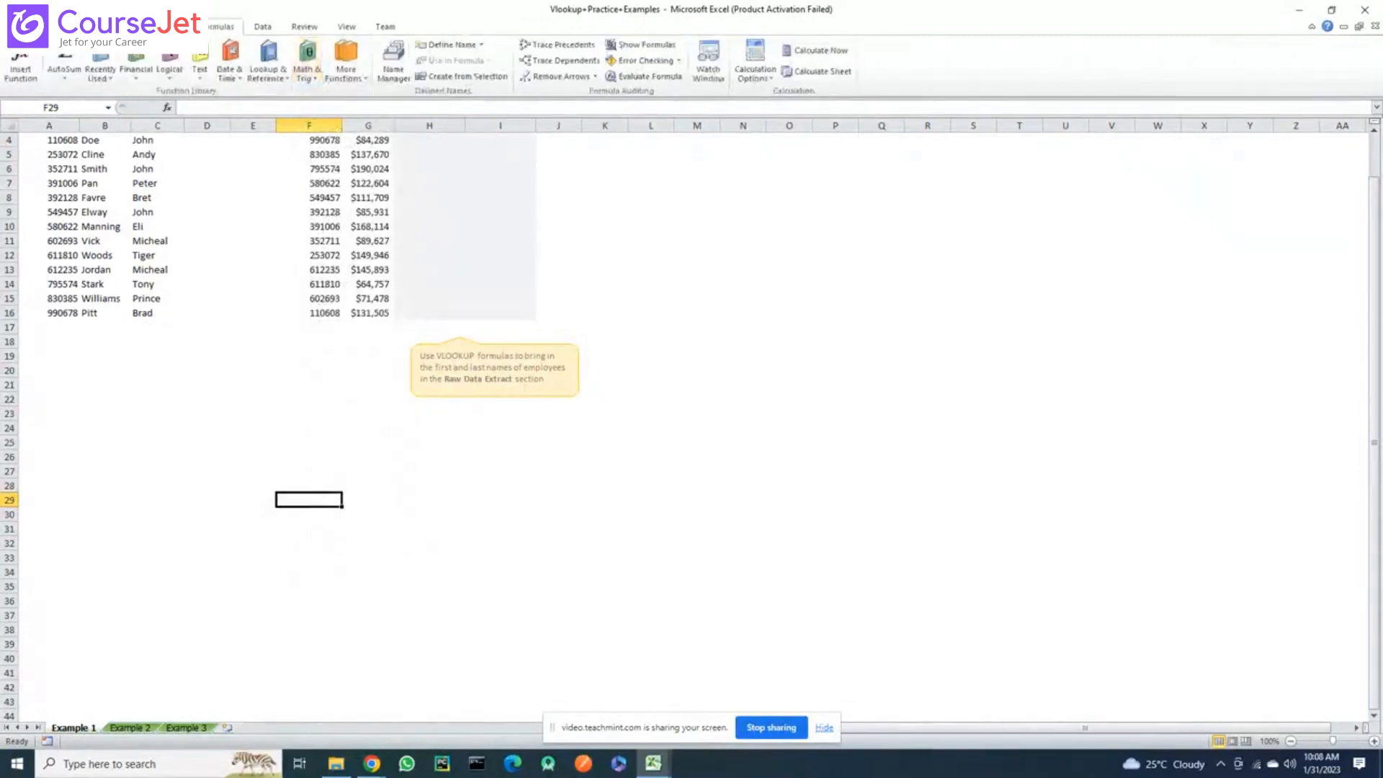
Look over the Page Layout, Data, View and Team commands in the ribbon
scroll(219, 40, down, 1)
scroll(218, 39, up, 2)
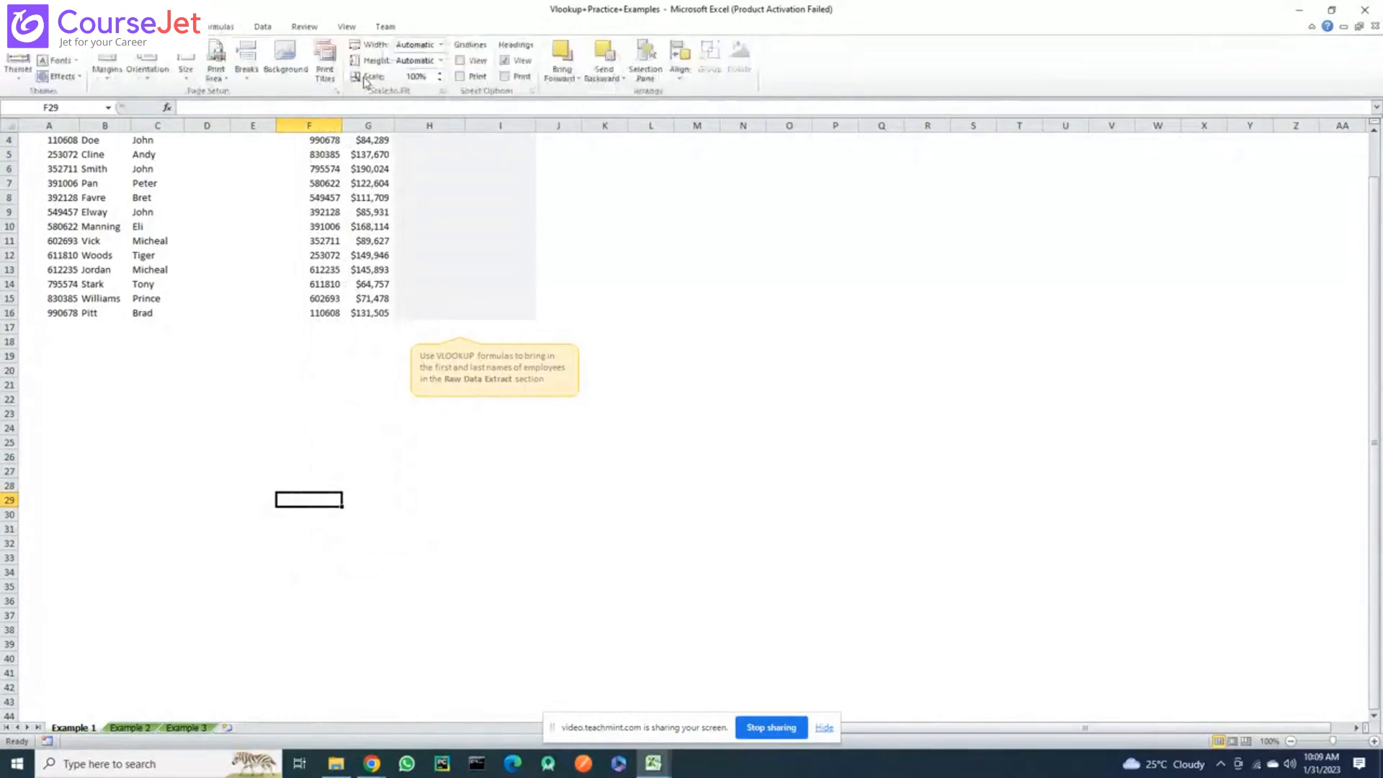
scroll(217, 39, down, 1)
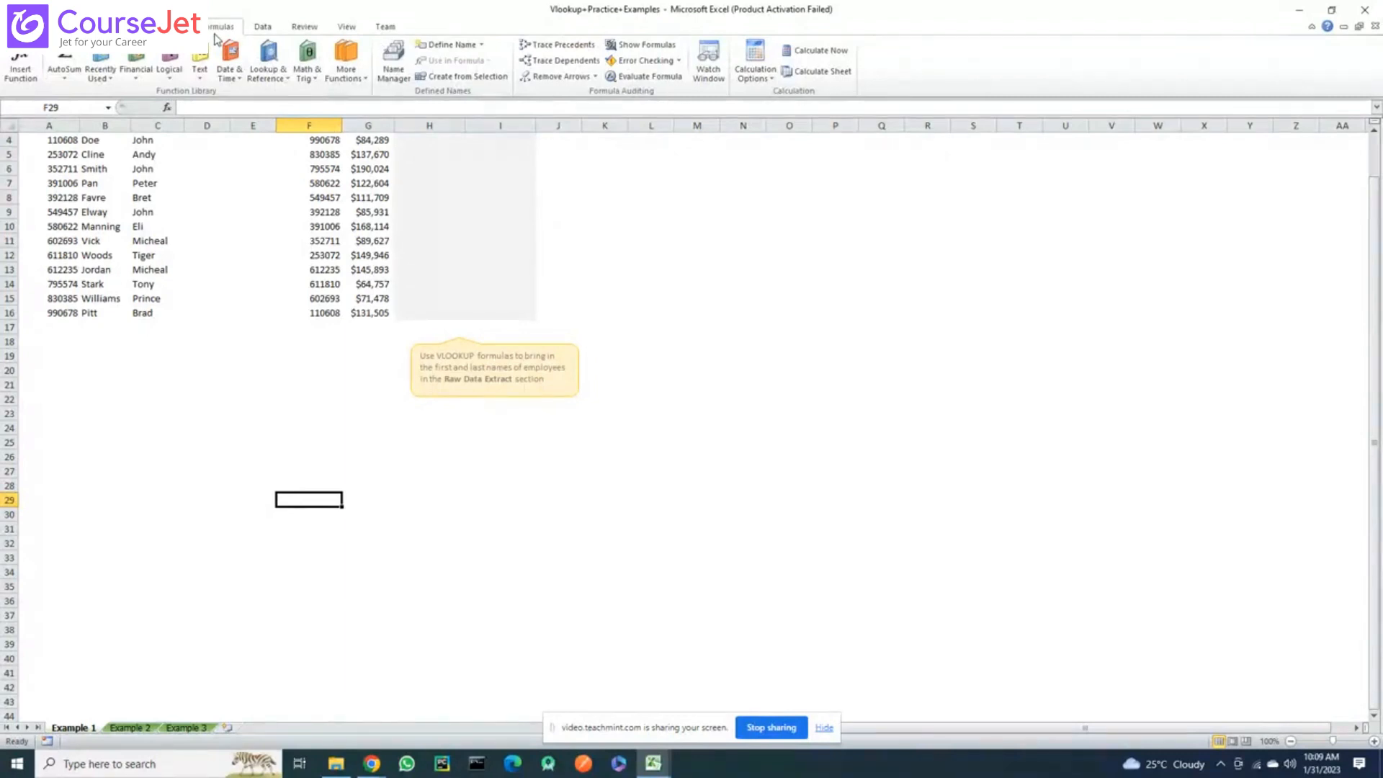
scroll(216, 40, down, 1)
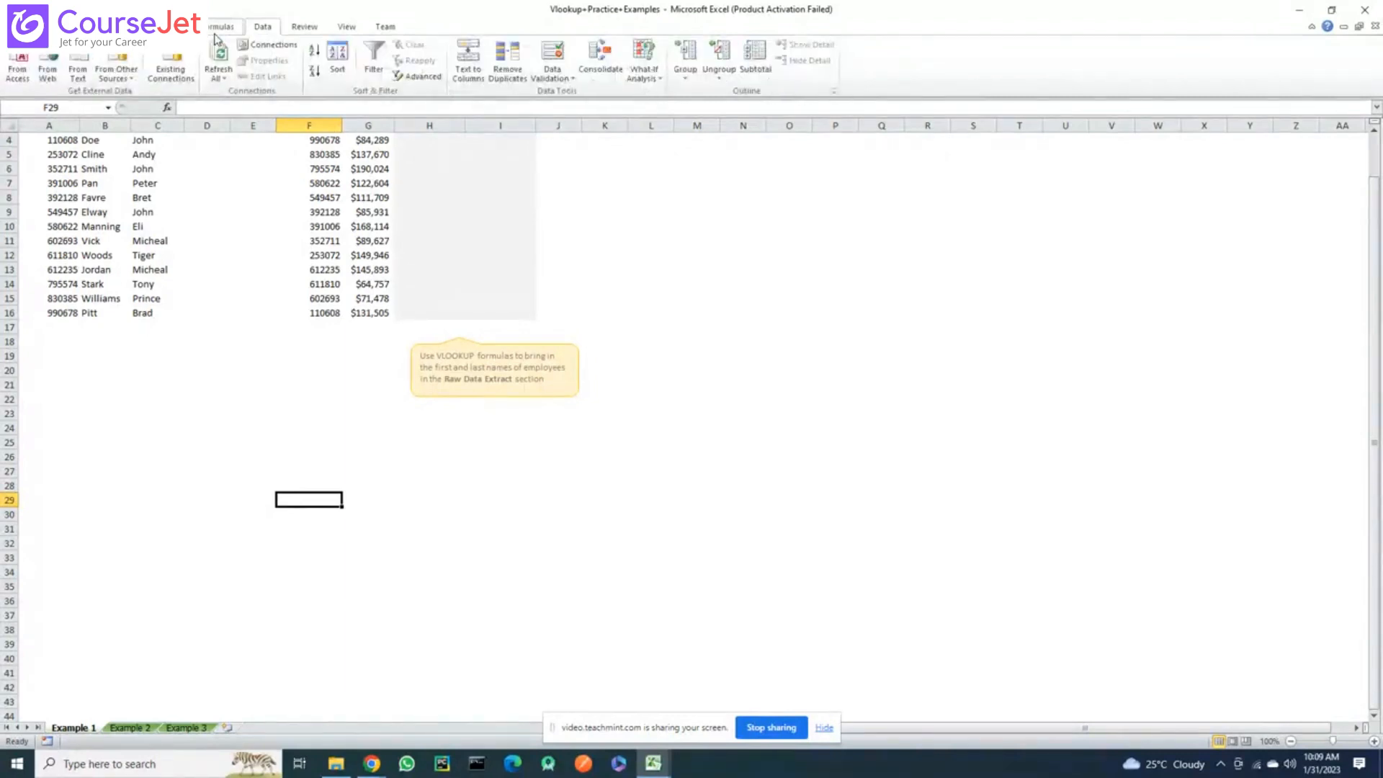
scroll(216, 40, up, 1)
scroll(216, 40, down, 1)
scroll(215, 38, down, 3)
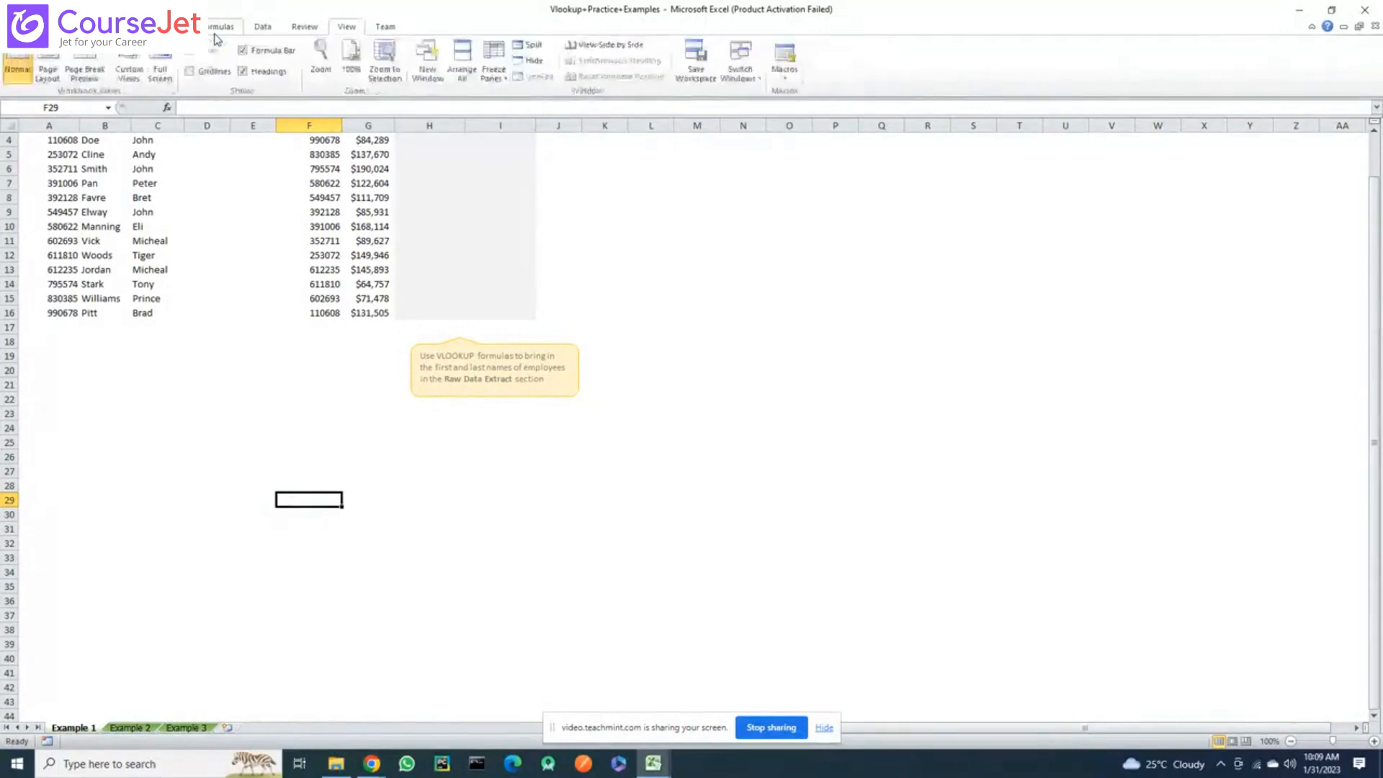
scroll(214, 40, up, 1)
scroll(215, 40, down, 1)
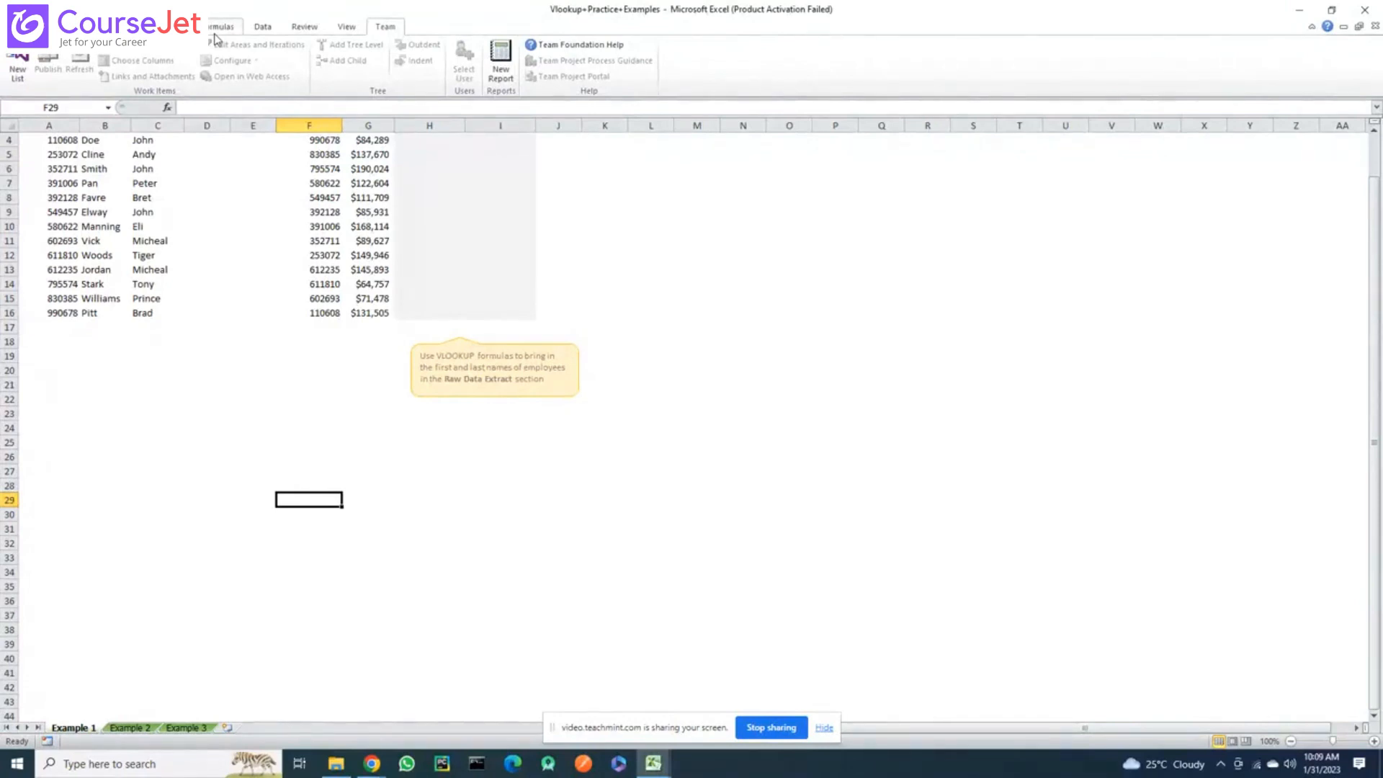
scroll(214, 38, up, 1)
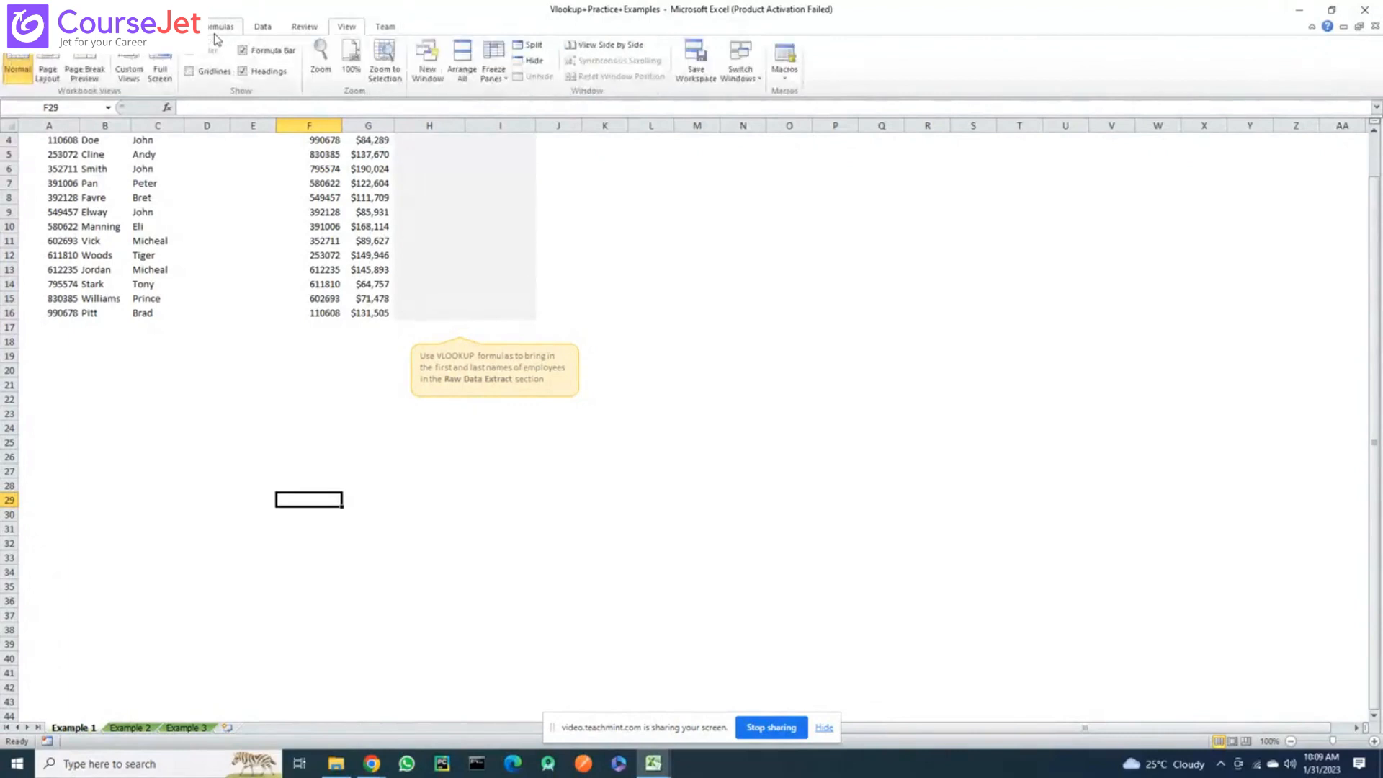
scroll(215, 38, down, 1)
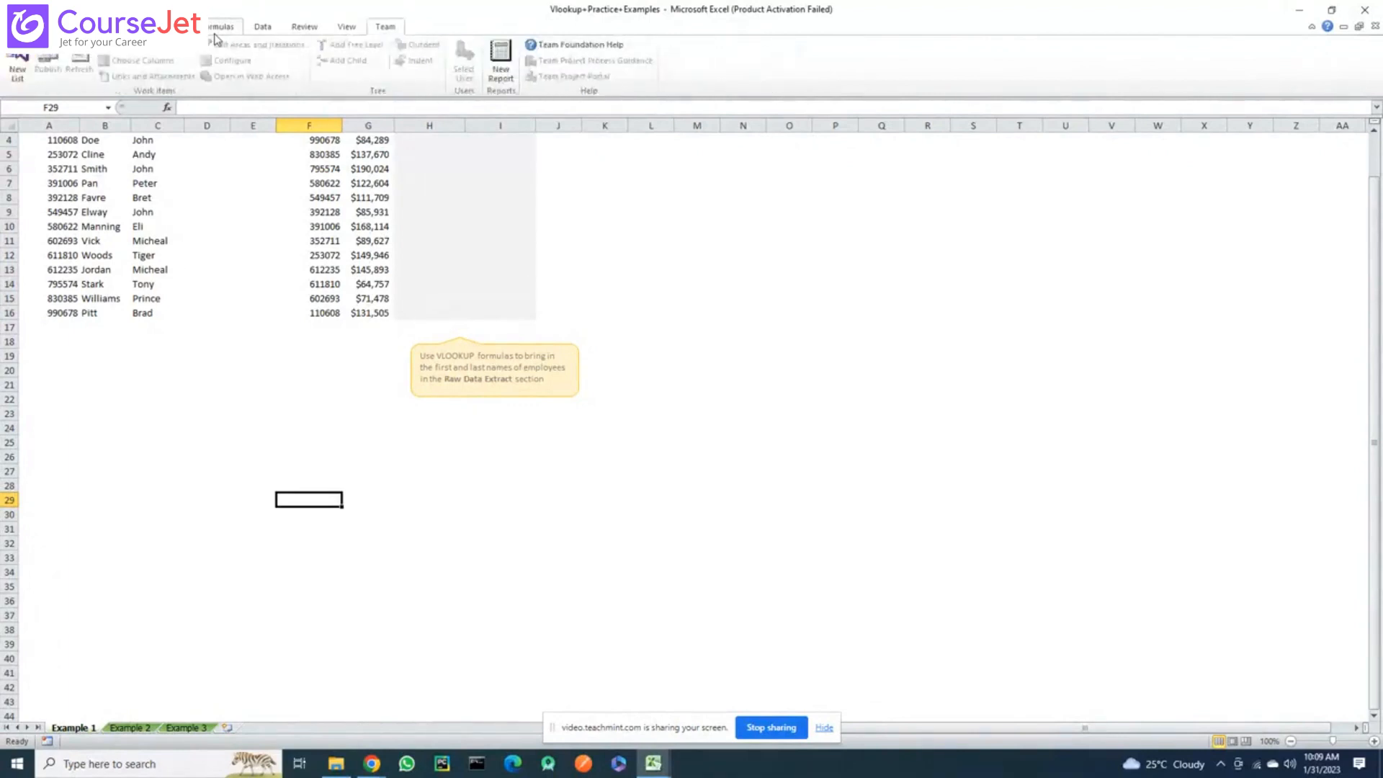
Look over the formula, Team and Home commands and show the View commands
click(223, 27)
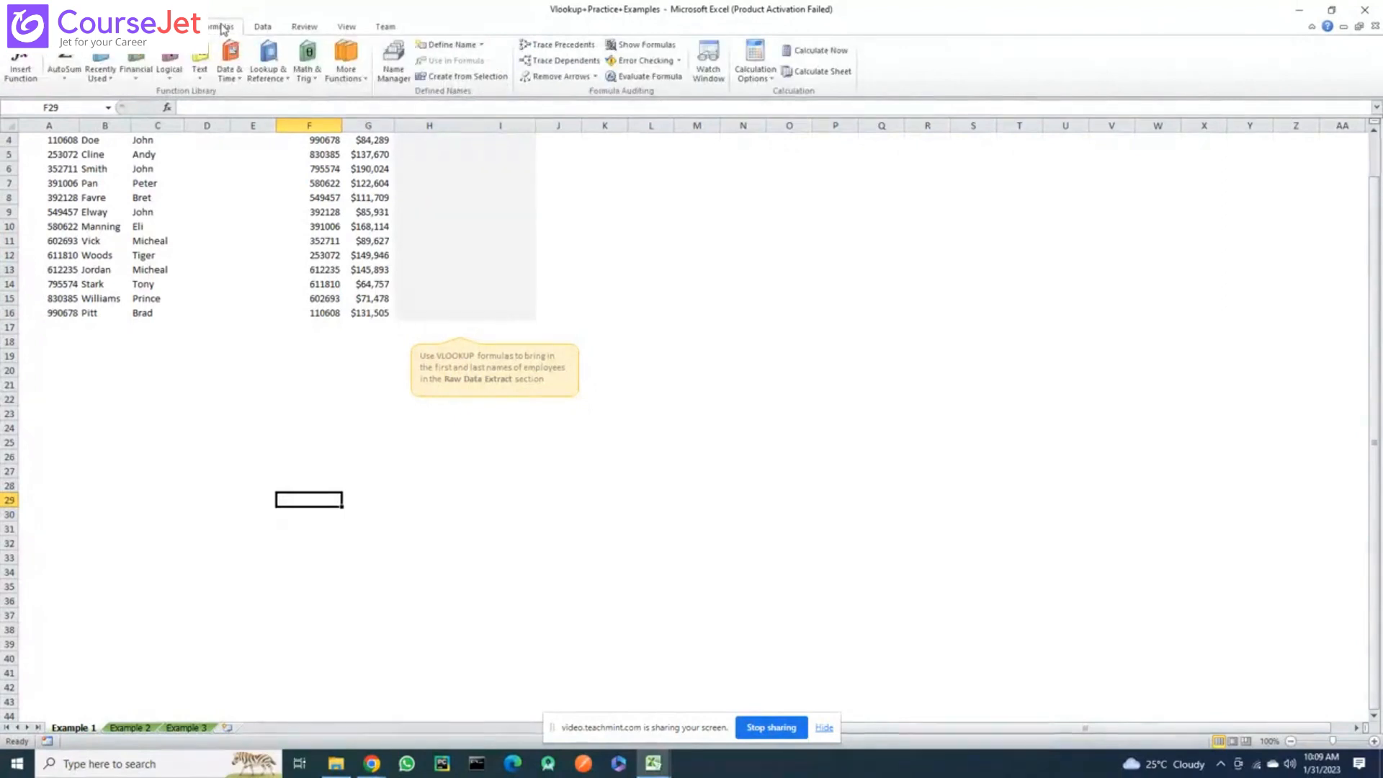
scroll(223, 28, down, 4)
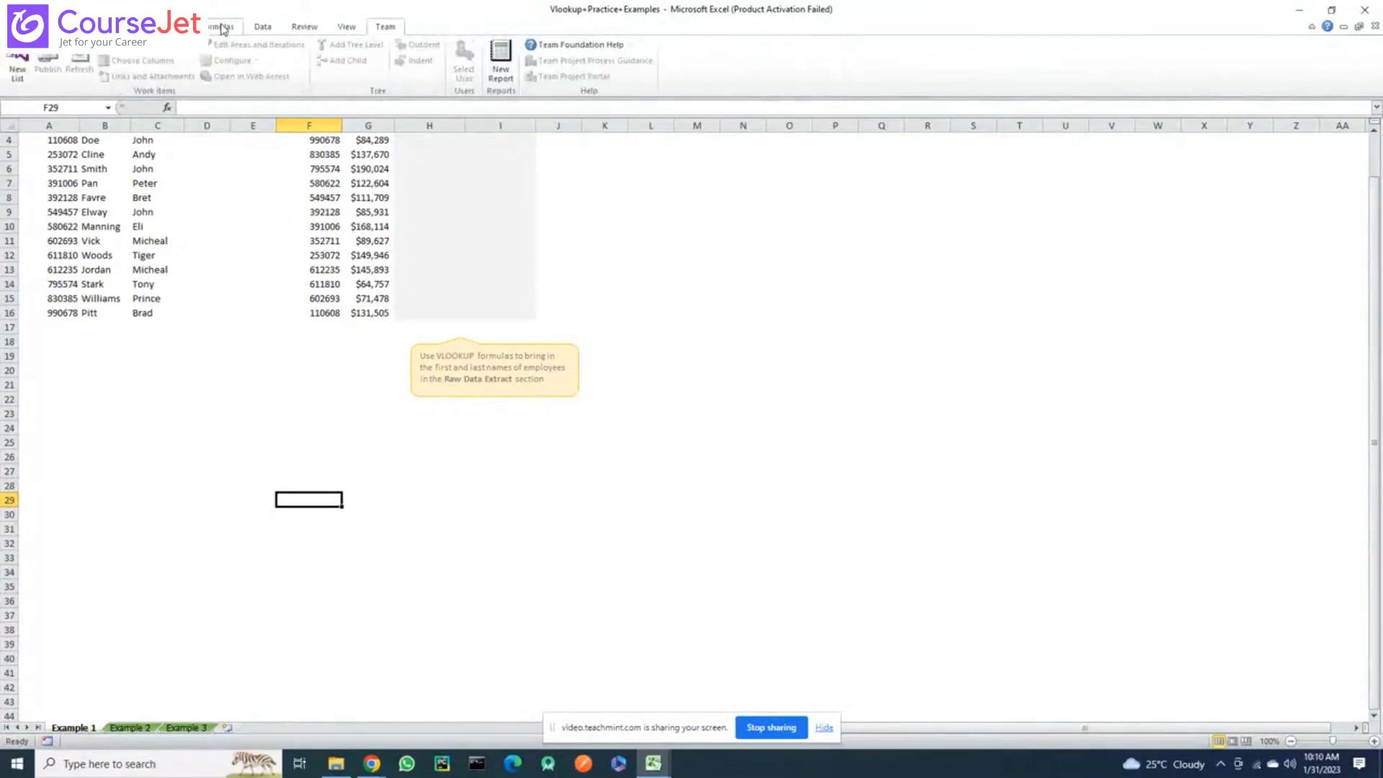
click(346, 27)
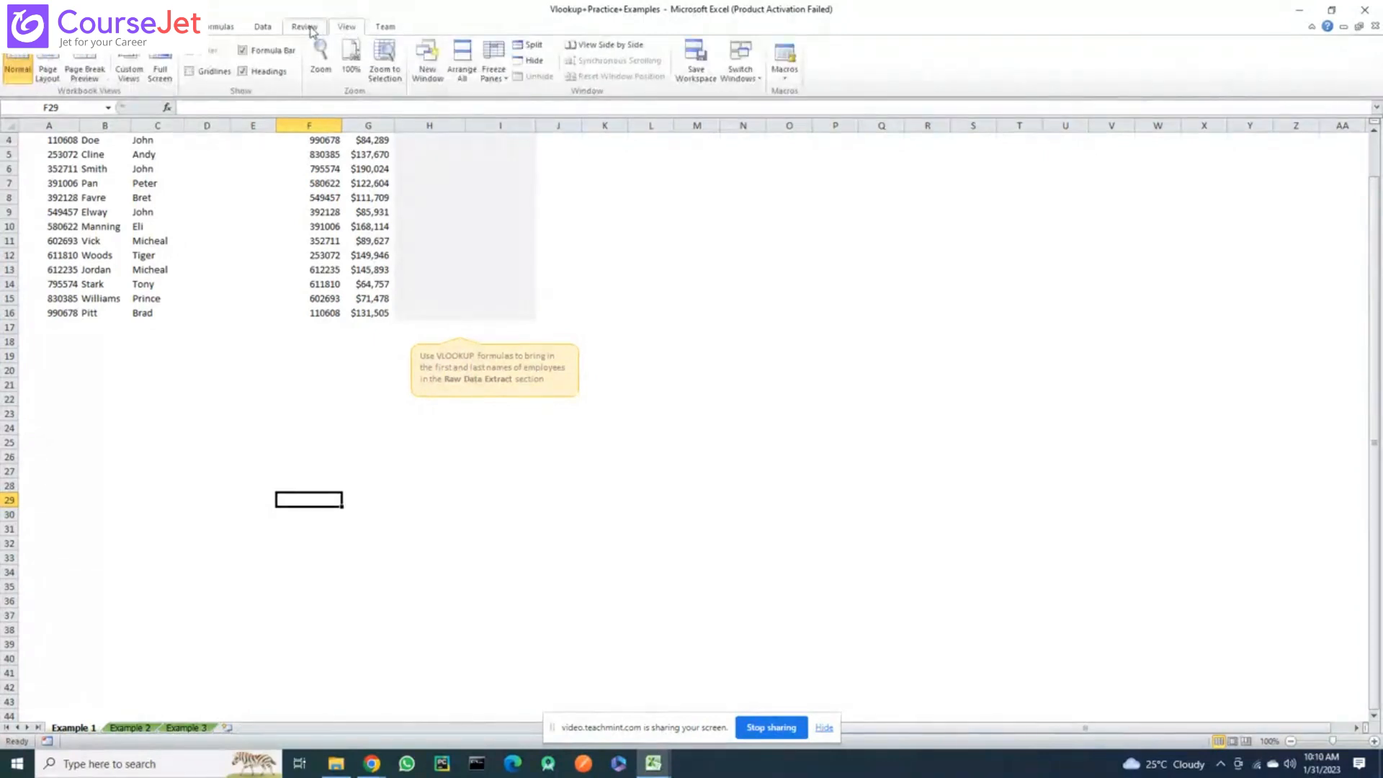
scroll(427, 71, up, 6)
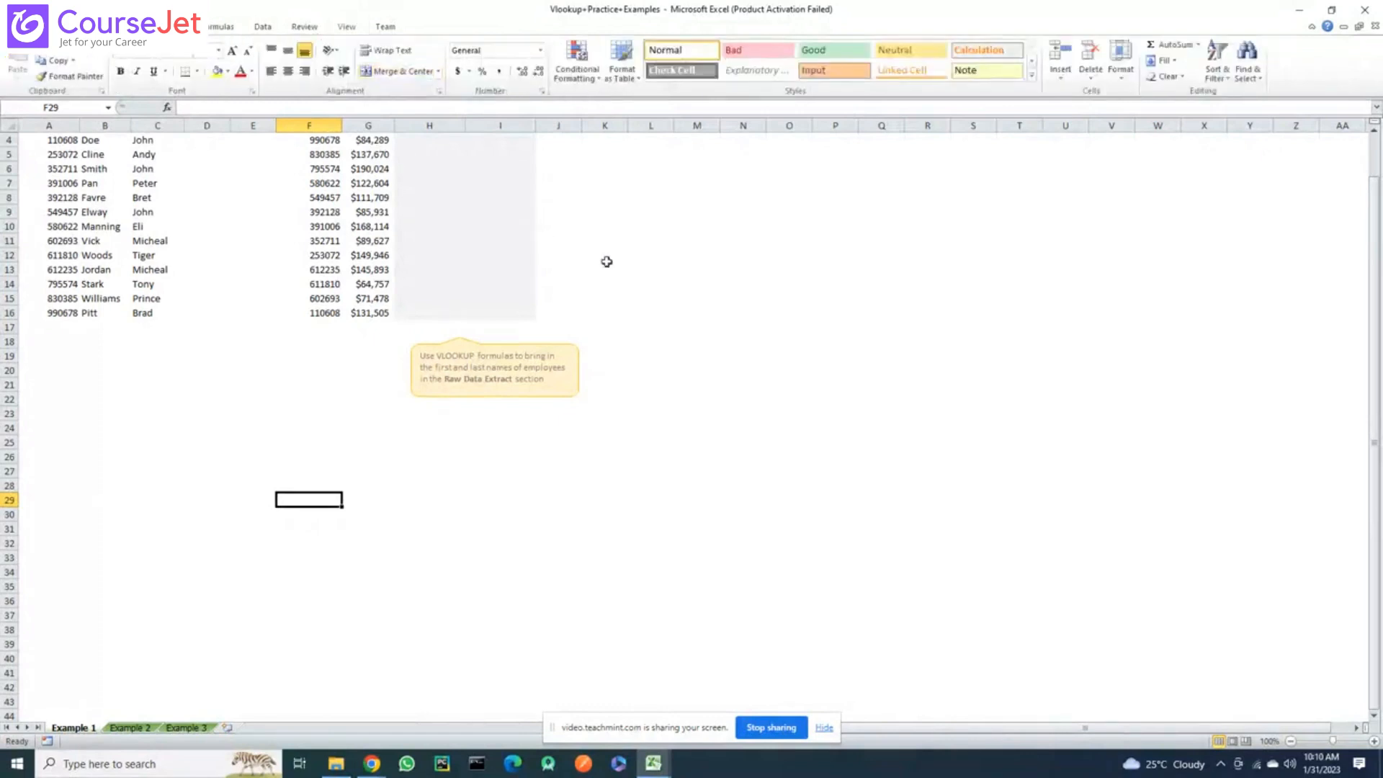
click(346, 26)
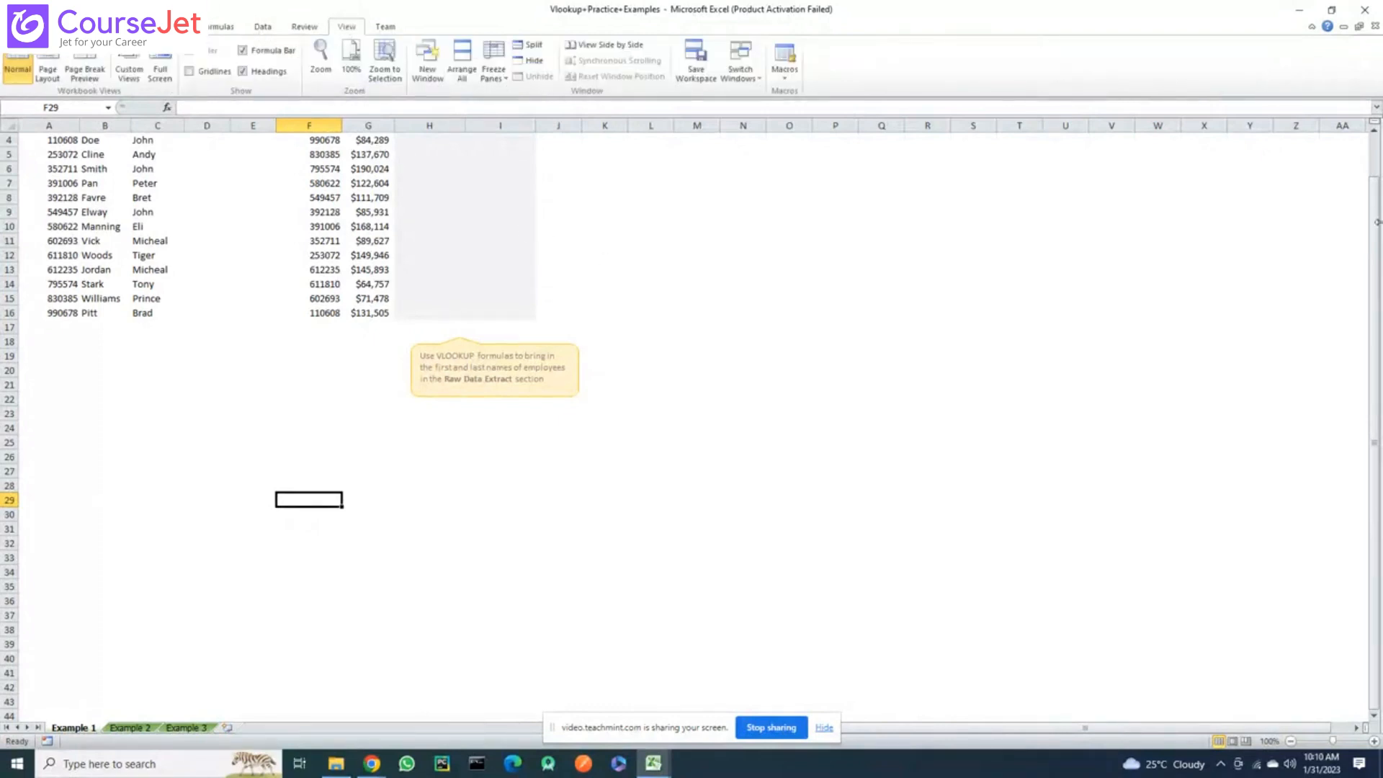
drag(1377, 233, 1377, 194)
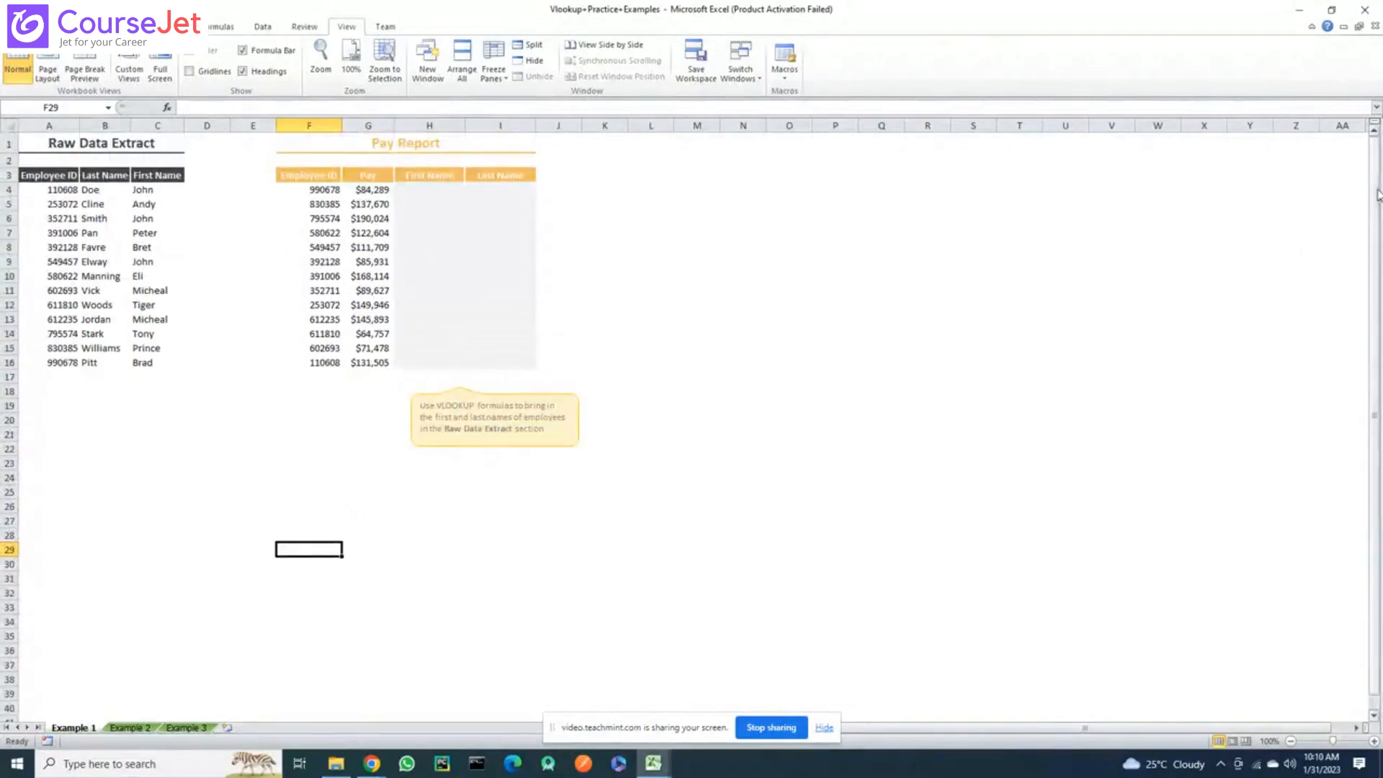
scroll(906, 244, down, 1)
scroll(906, 243, up, 1)
scroll(1043, 226, down, 1)
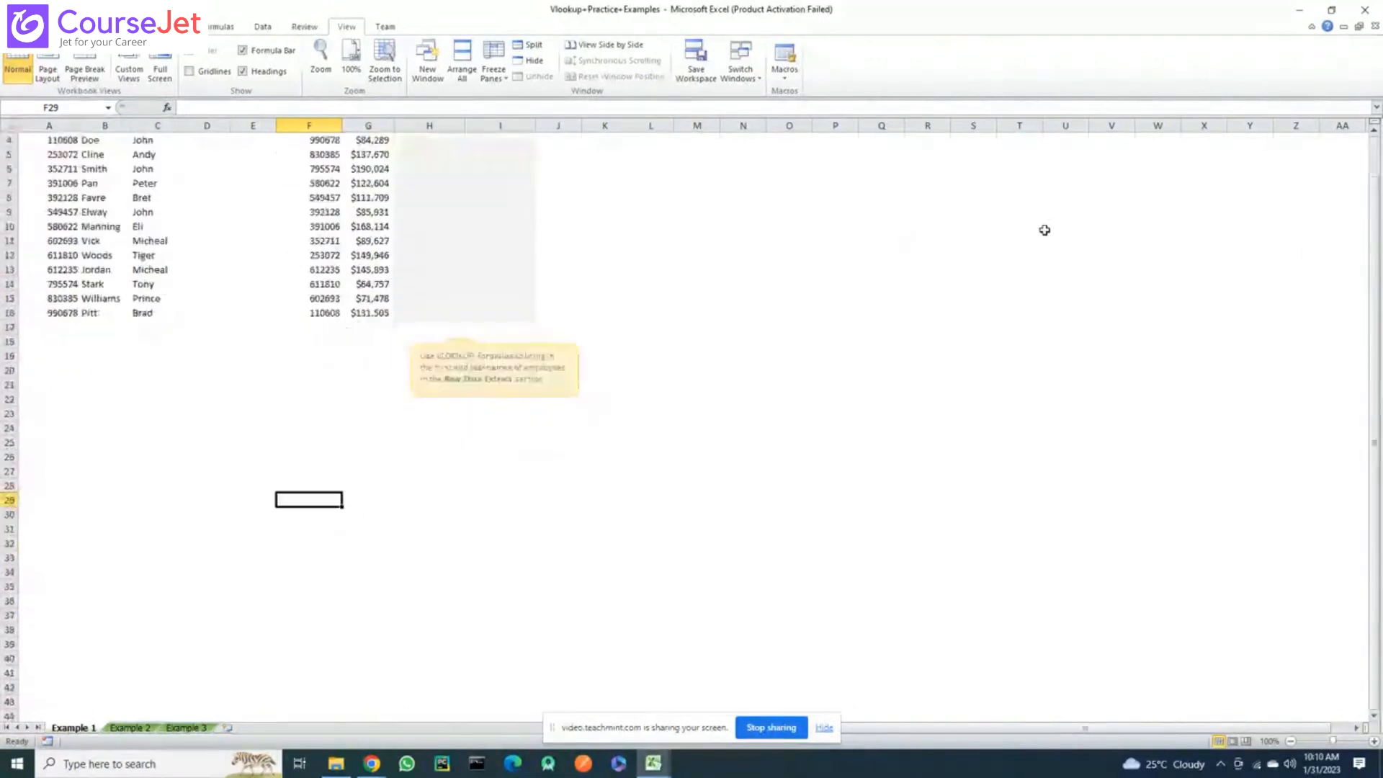
scroll(1044, 226, up, 1)
scroll(1375, 245, down, 2)
drag(1375, 245, 1377, 213)
scroll(684, 174, down, 1)
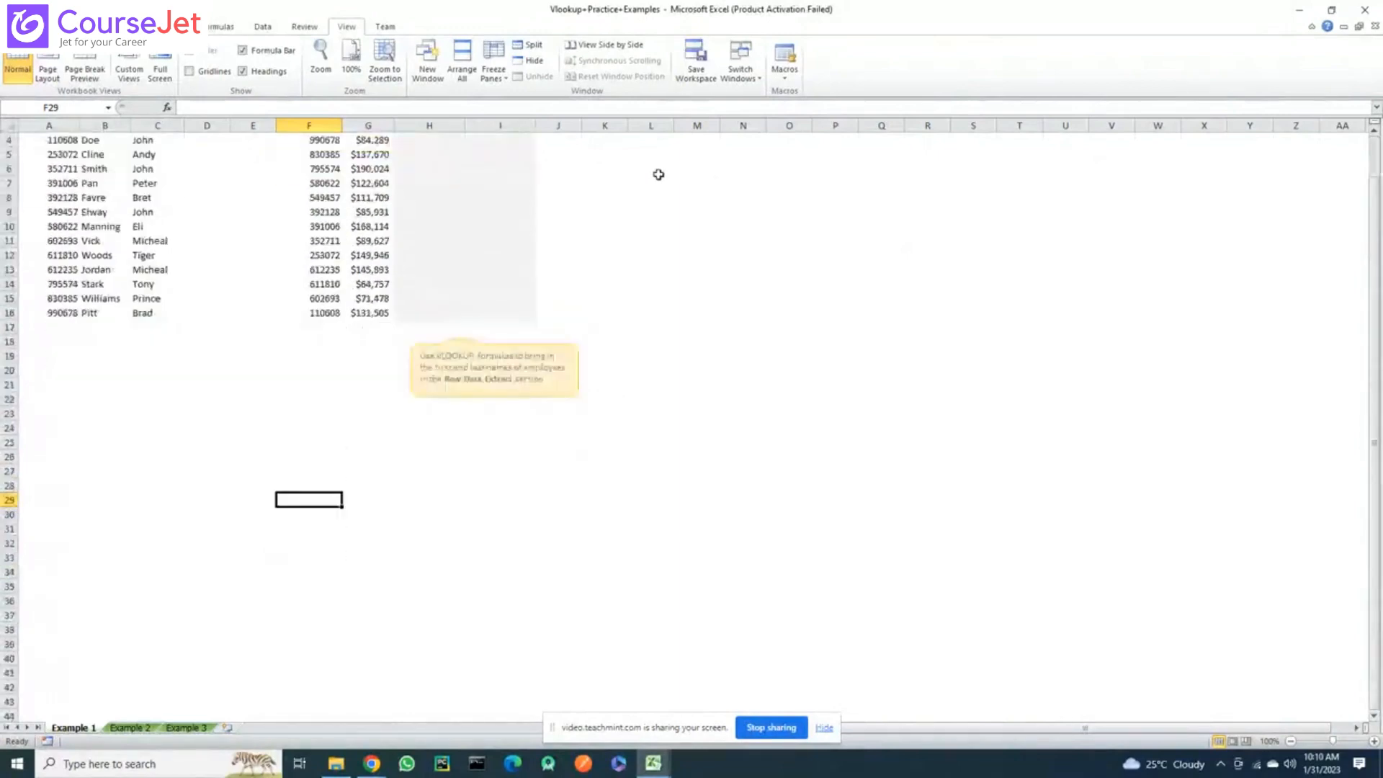
scroll(680, 245, down, 1)
click(679, 212)
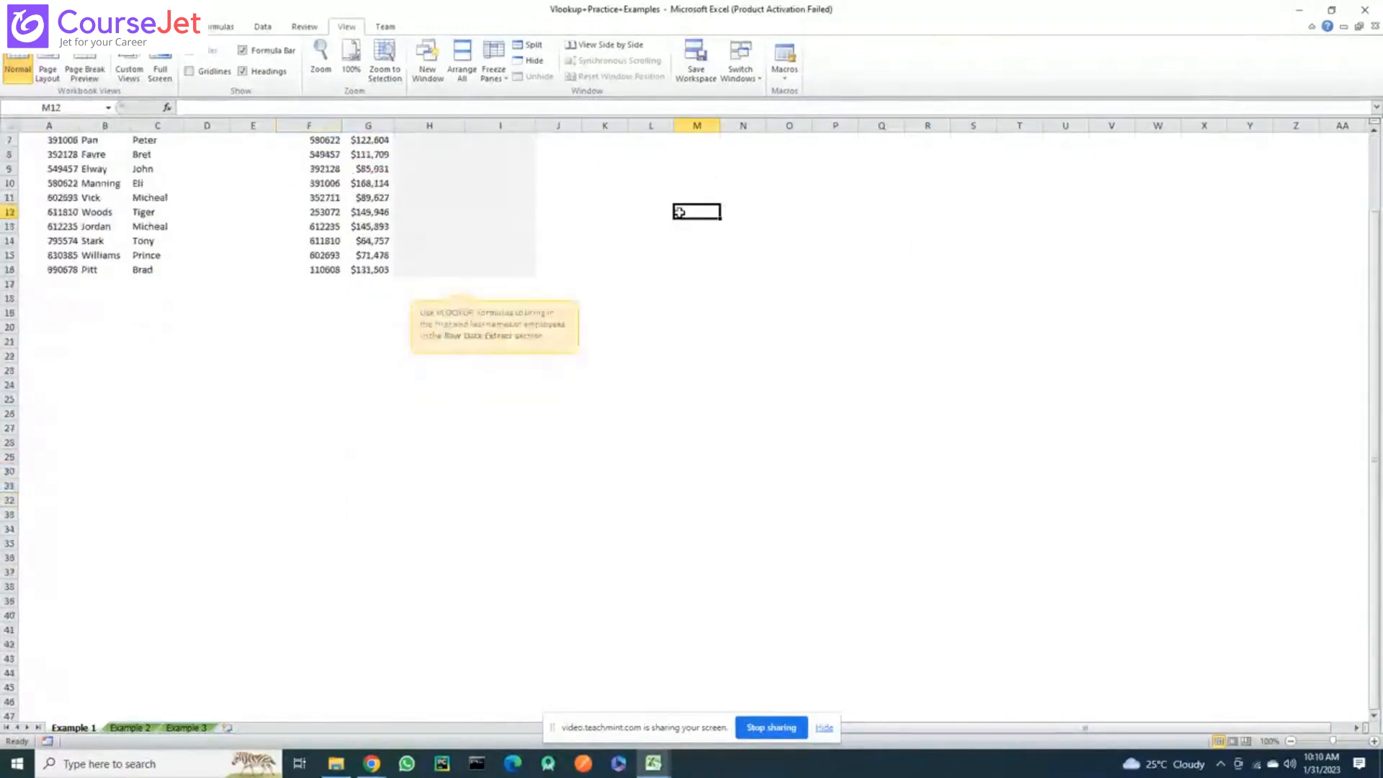
scroll(679, 212, down, 1)
scroll(679, 213, up, 2)
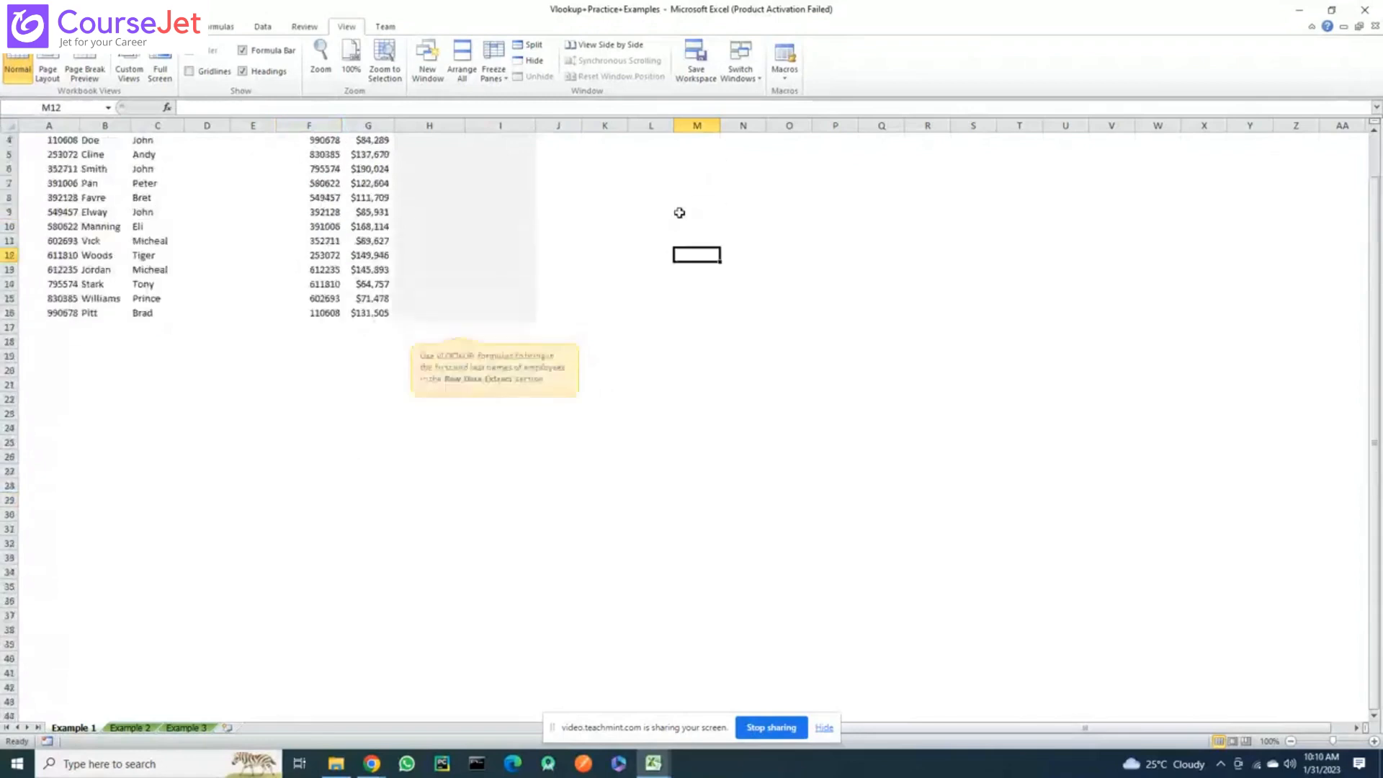
Look over the defined-name and Data commands and return to the Home commands
click(216, 31)
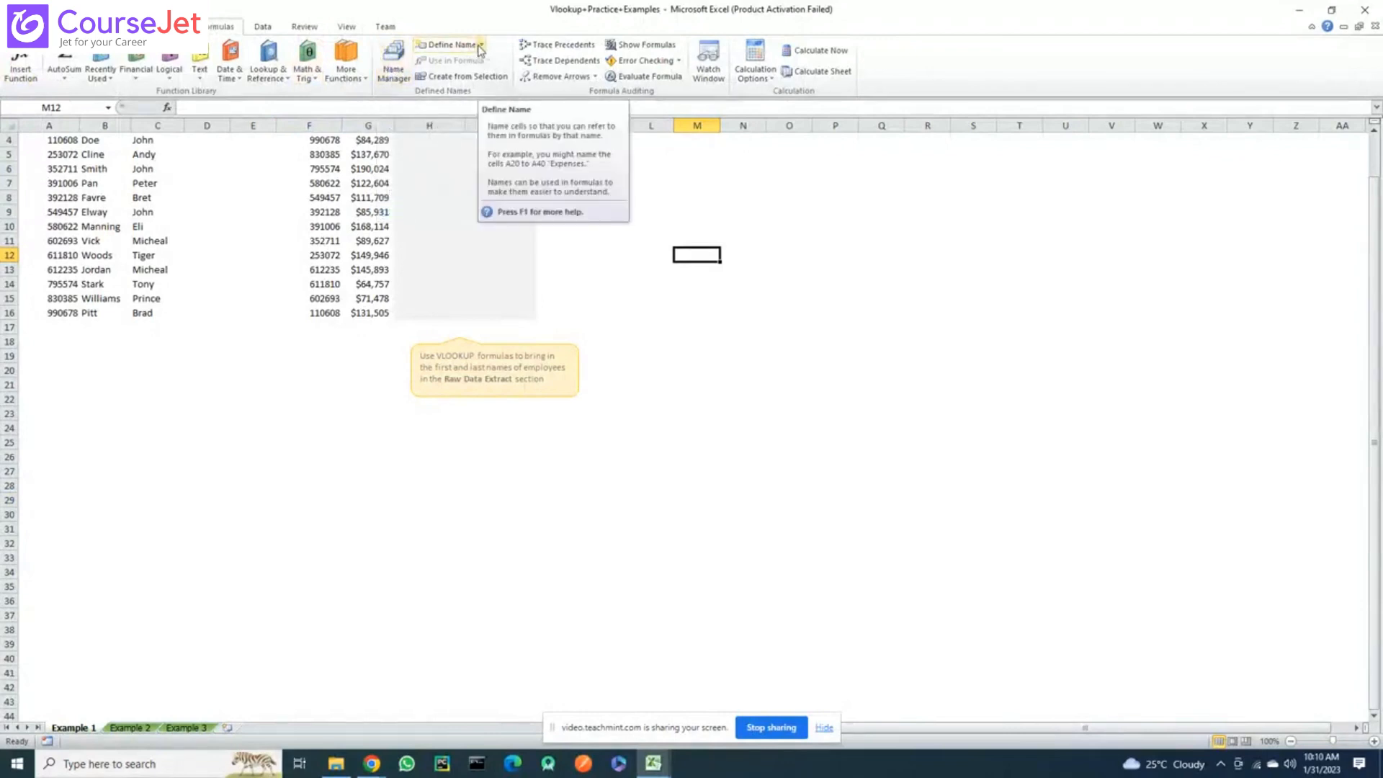
scroll(481, 50, down, 1)
scroll(389, 144, up, 1)
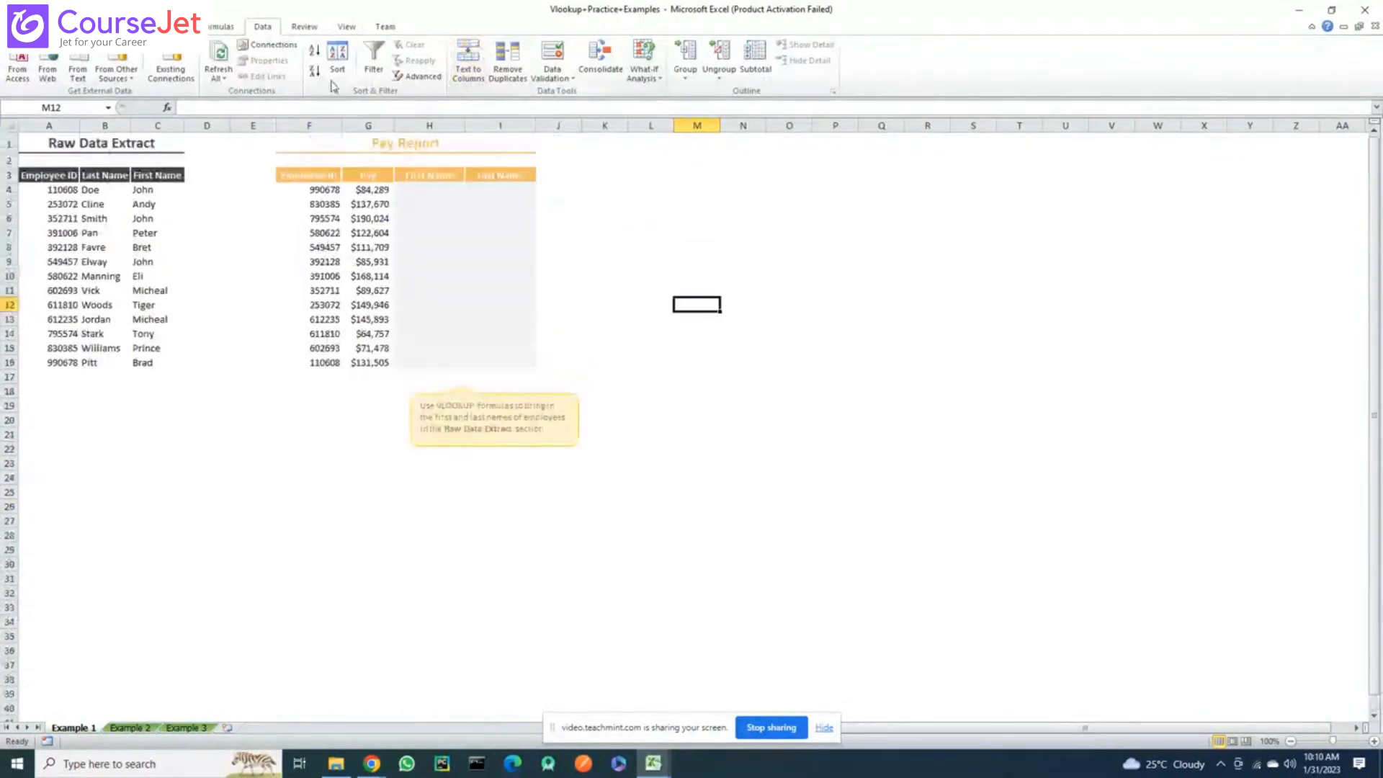
click(56, 26)
scroll(692, 264, down, 4)
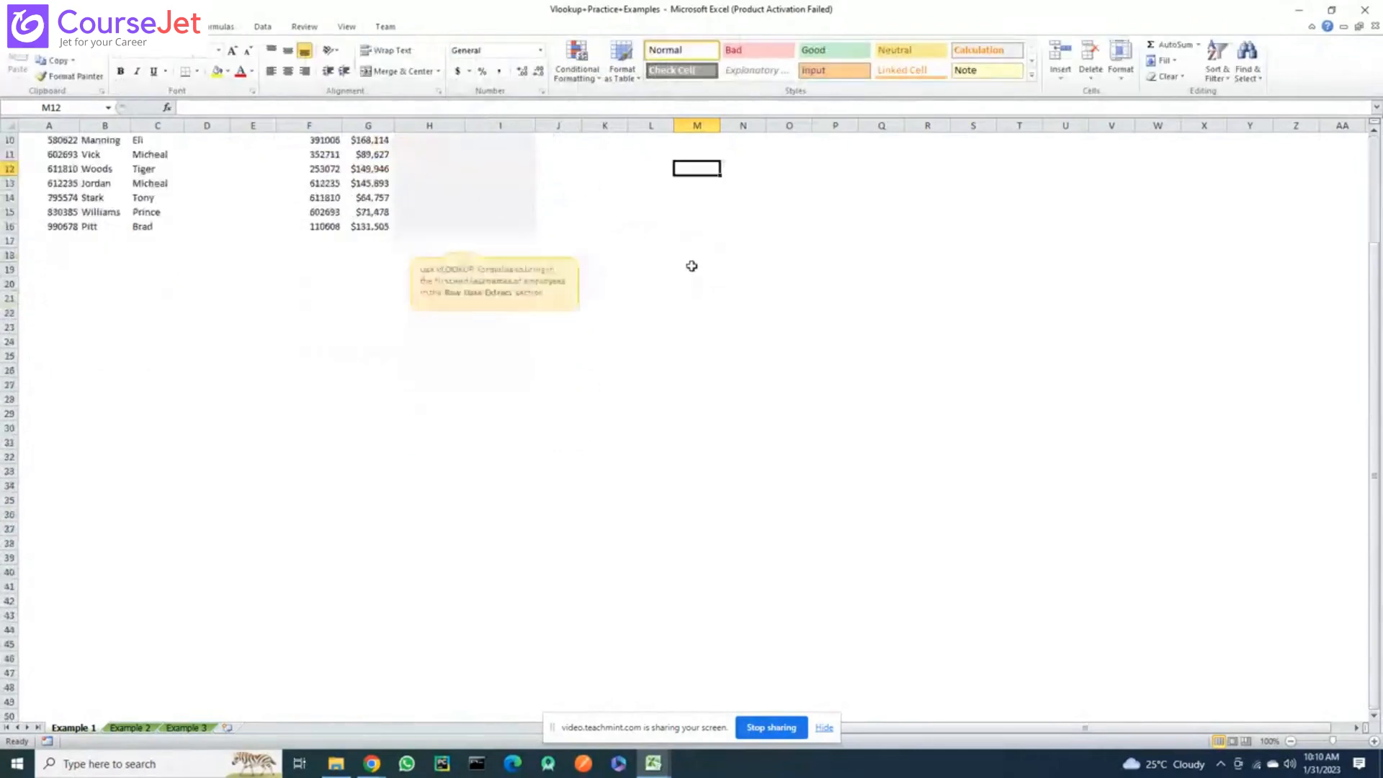
scroll(693, 236, up, 4)
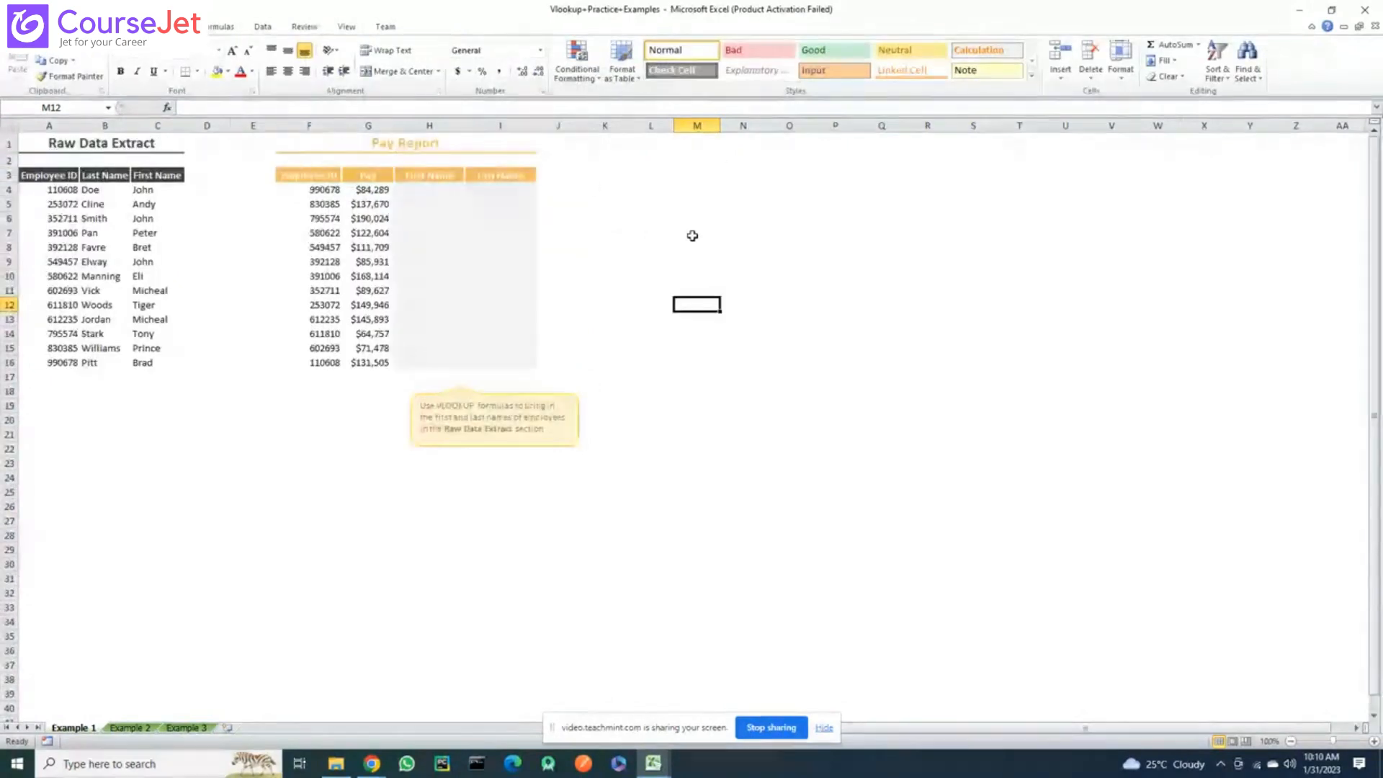
Enter the heading "s no" in cell M3
click(692, 236)
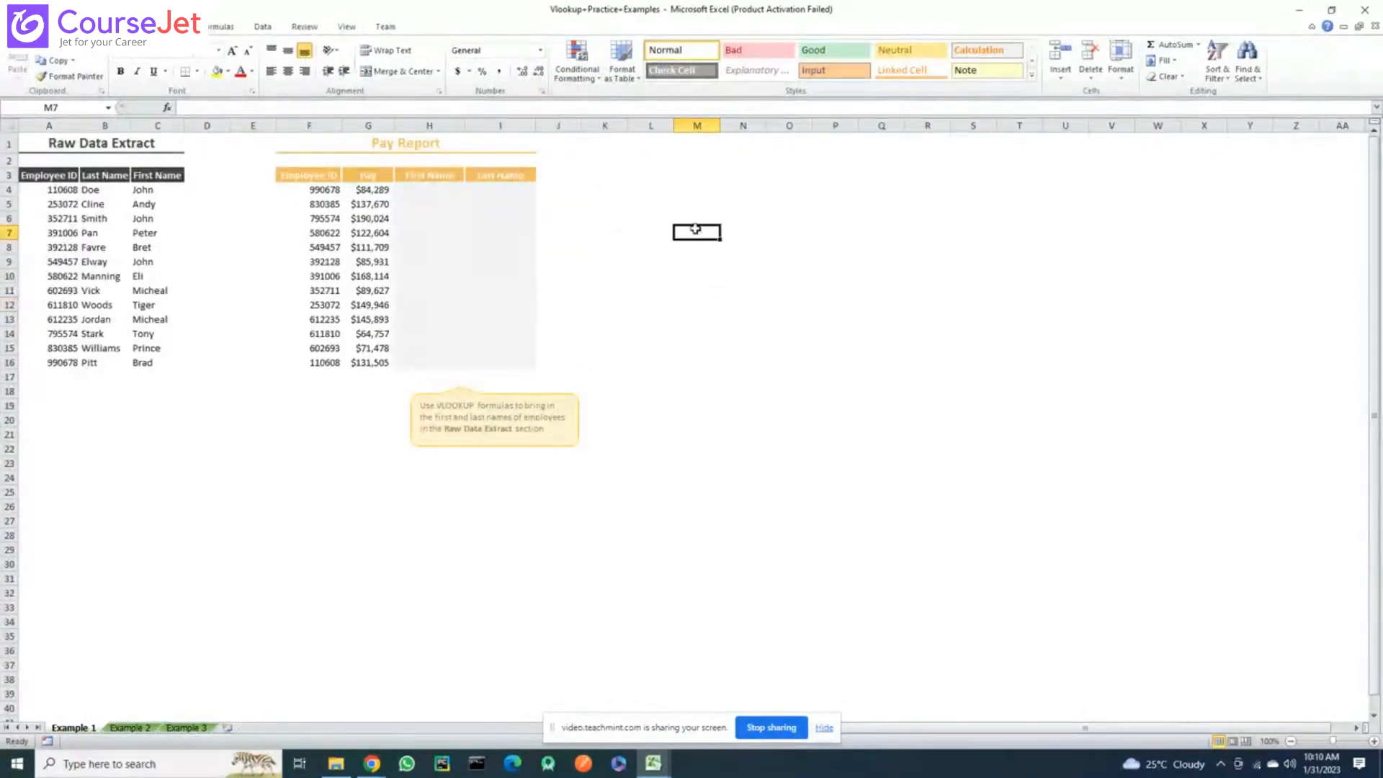
drag(702, 230, 760, 359)
click(742, 389)
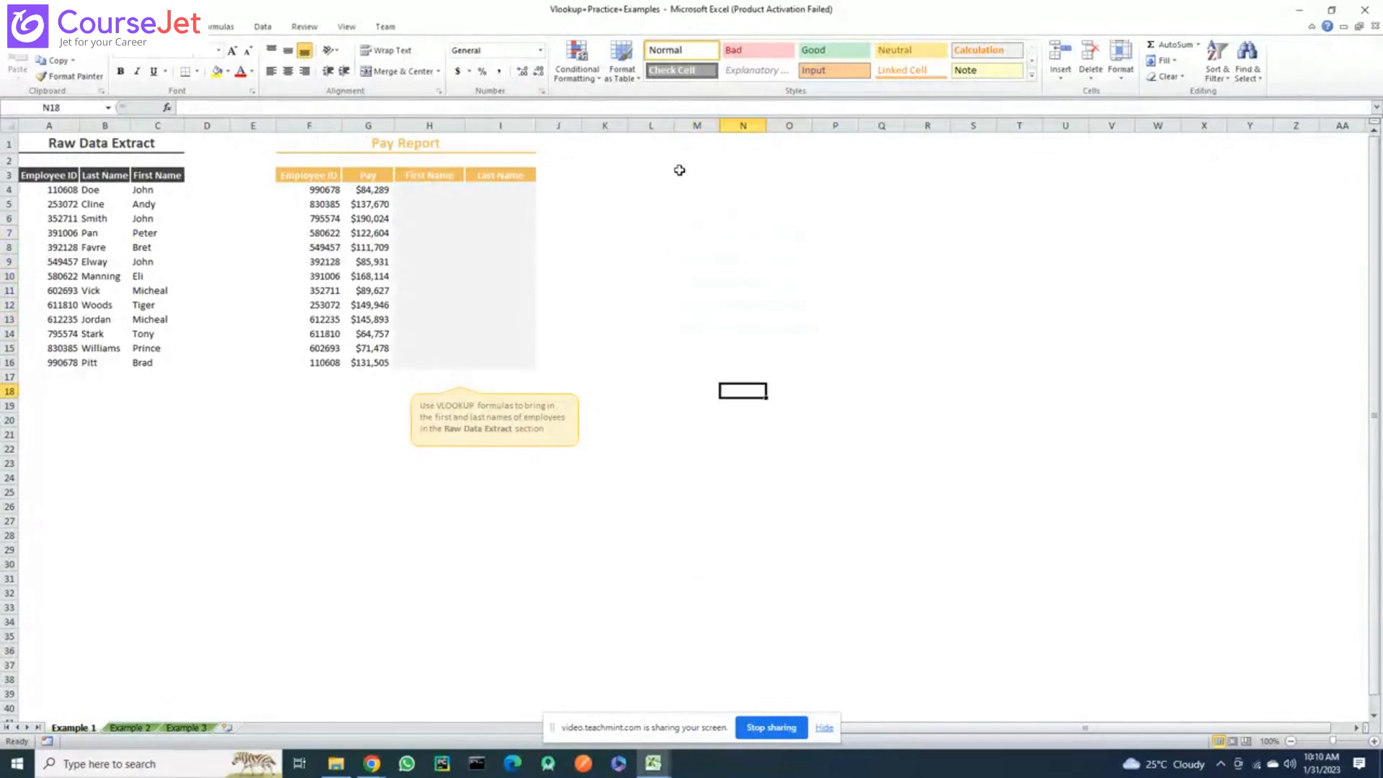
click(678, 173)
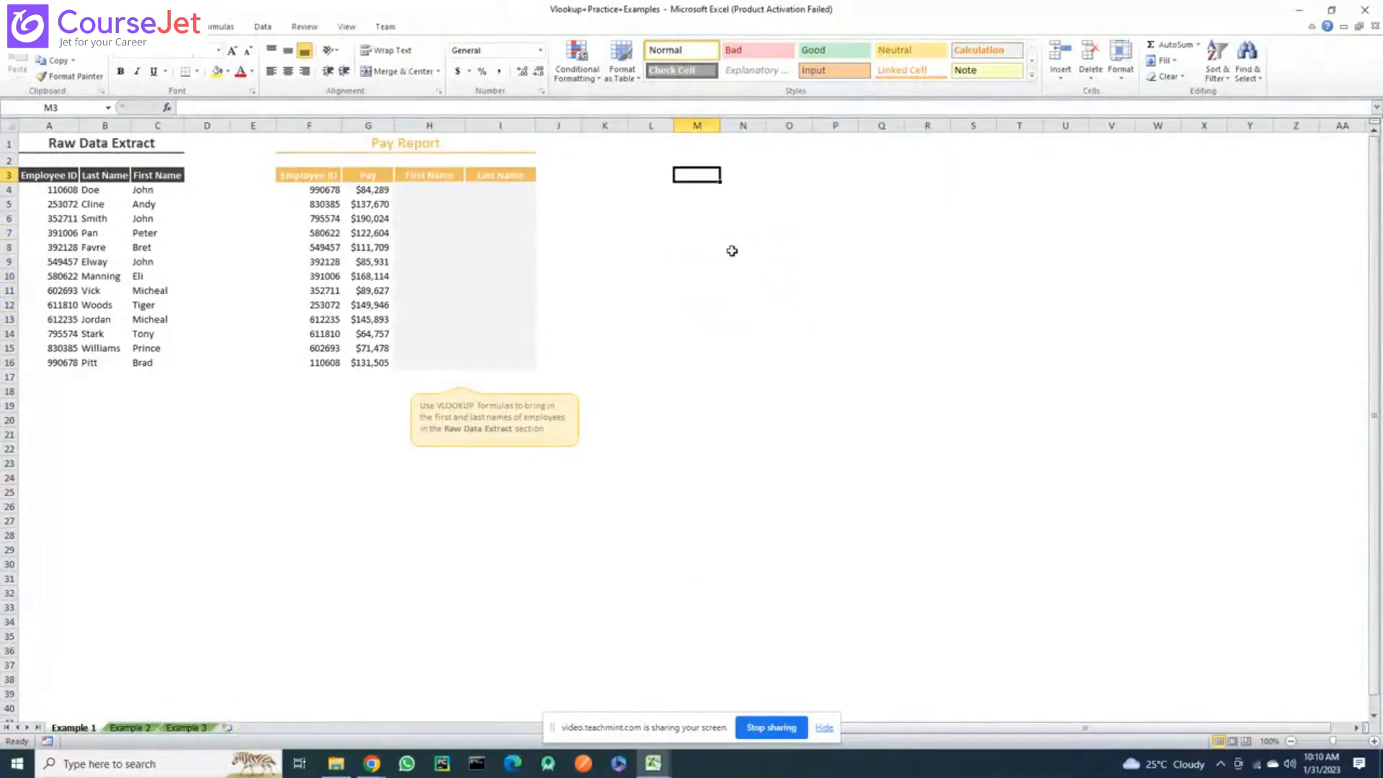
scroll(731, 250, down, 1)
text(s n)
scroll(732, 251, up, 1)
scroll(732, 251, down, 1)
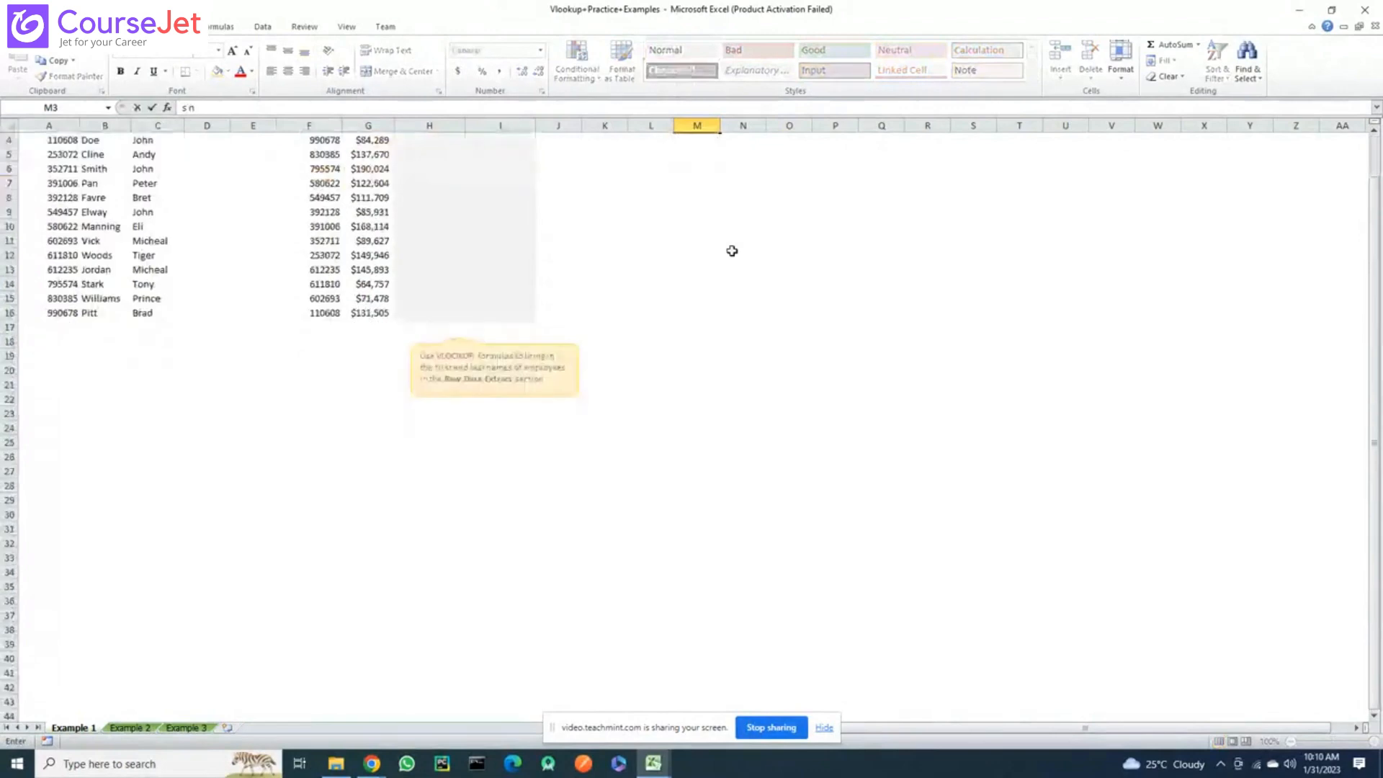
scroll(732, 251, down, 1)
click(732, 250)
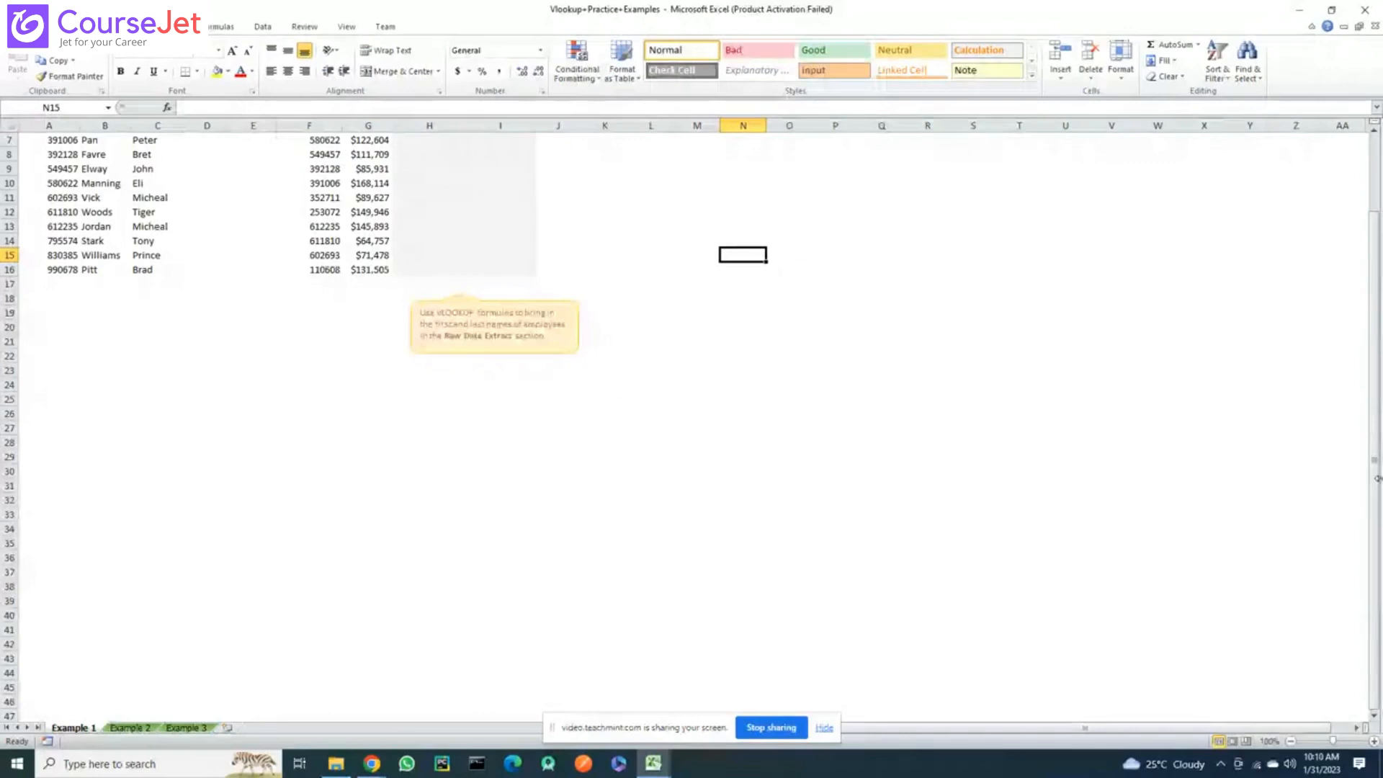
Enter the headings sno, name and id in L28:N28 and number L29:L33 from 1 to 5
click(661, 442)
scroll(661, 441, down, 3)
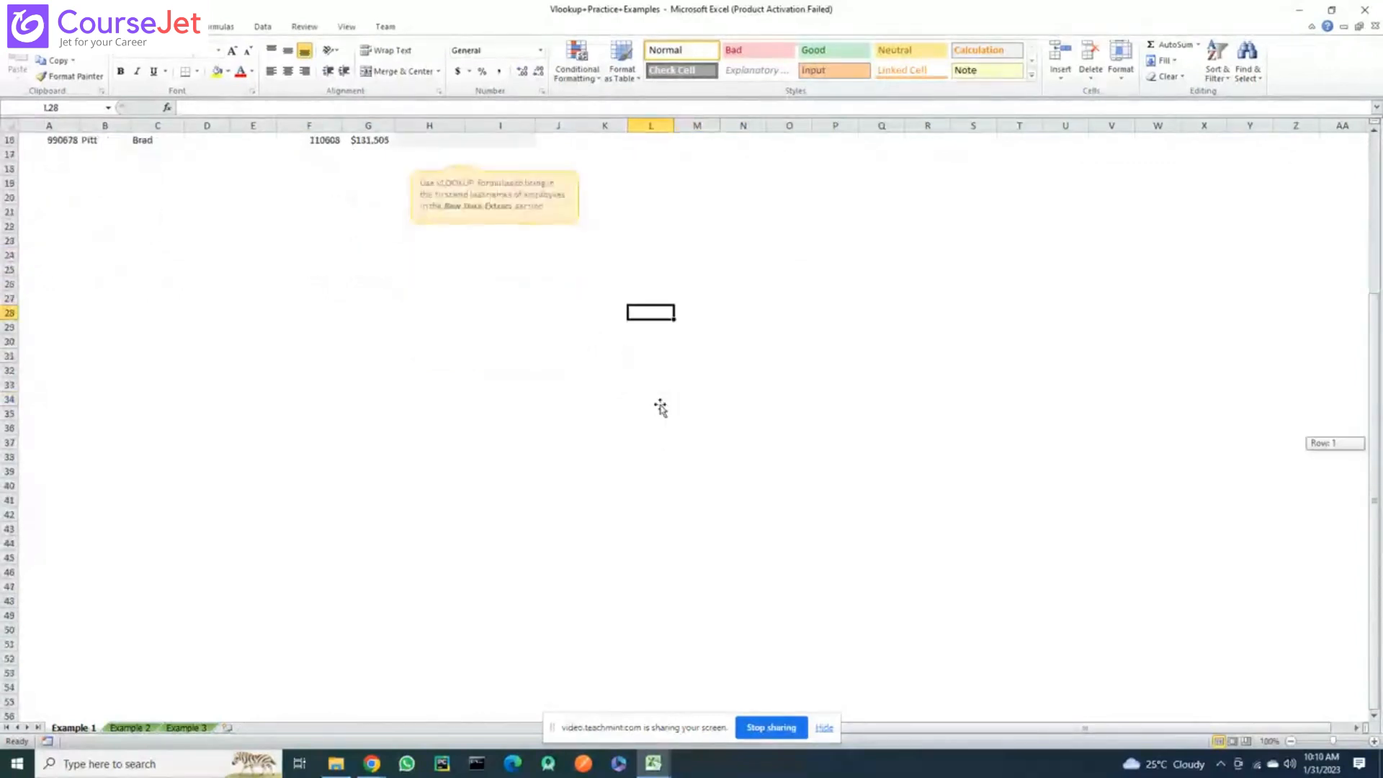
text(sno)
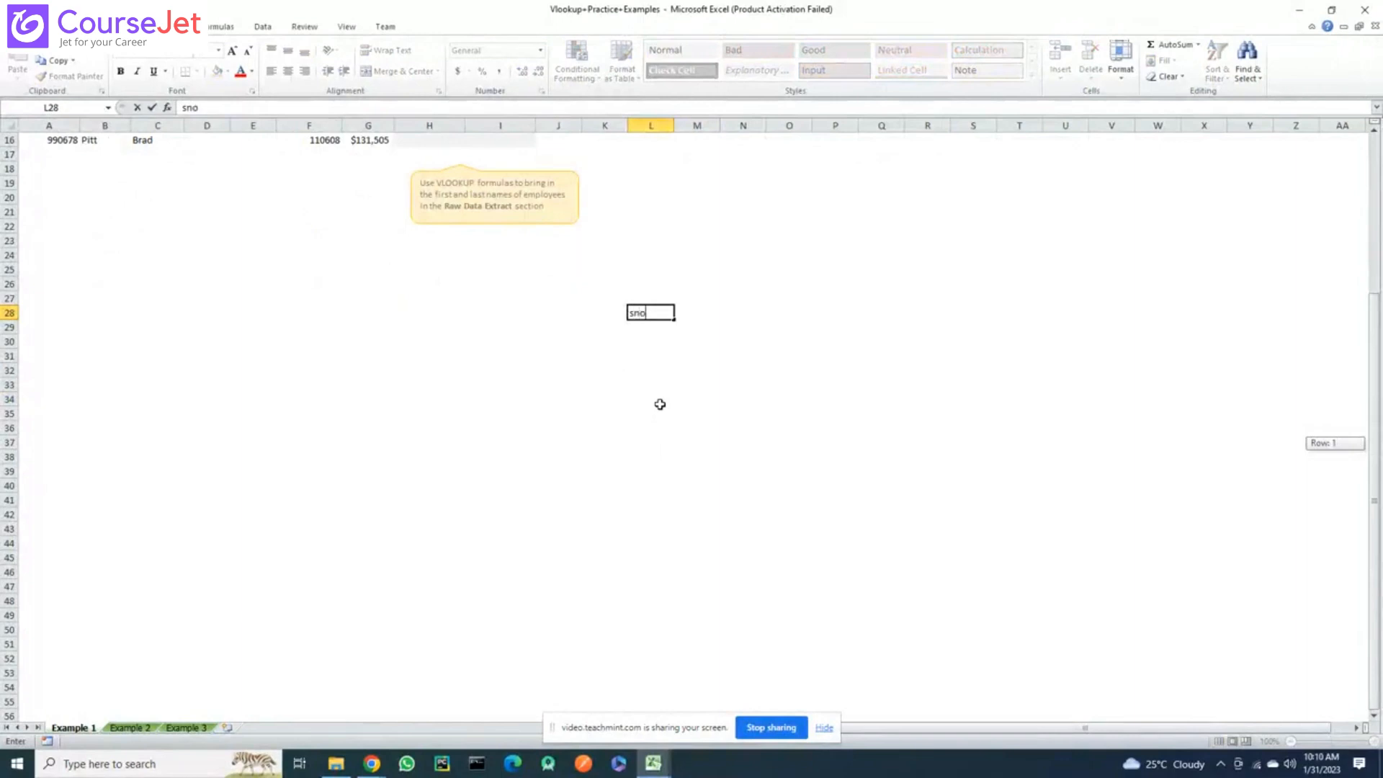
key(Tab)
text(name)
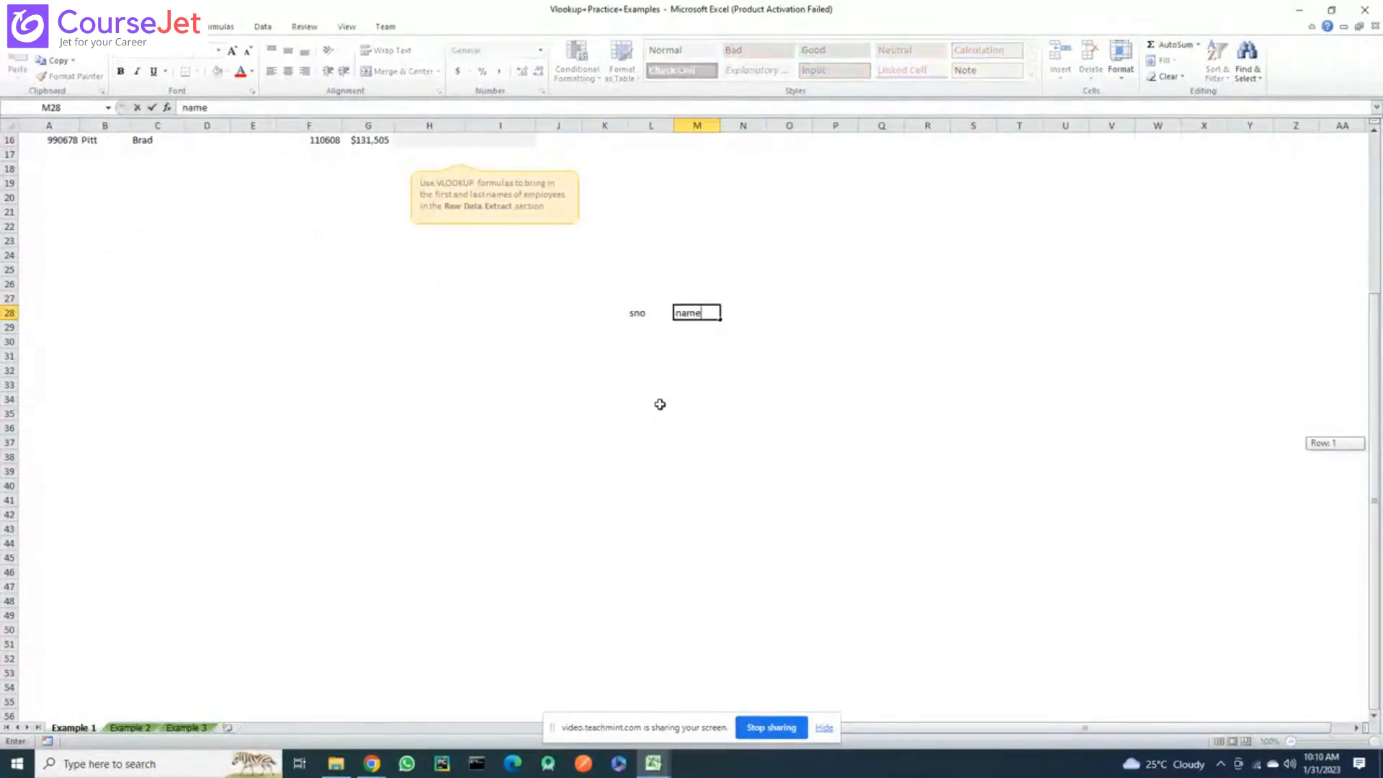
key(Tab)
text(id)
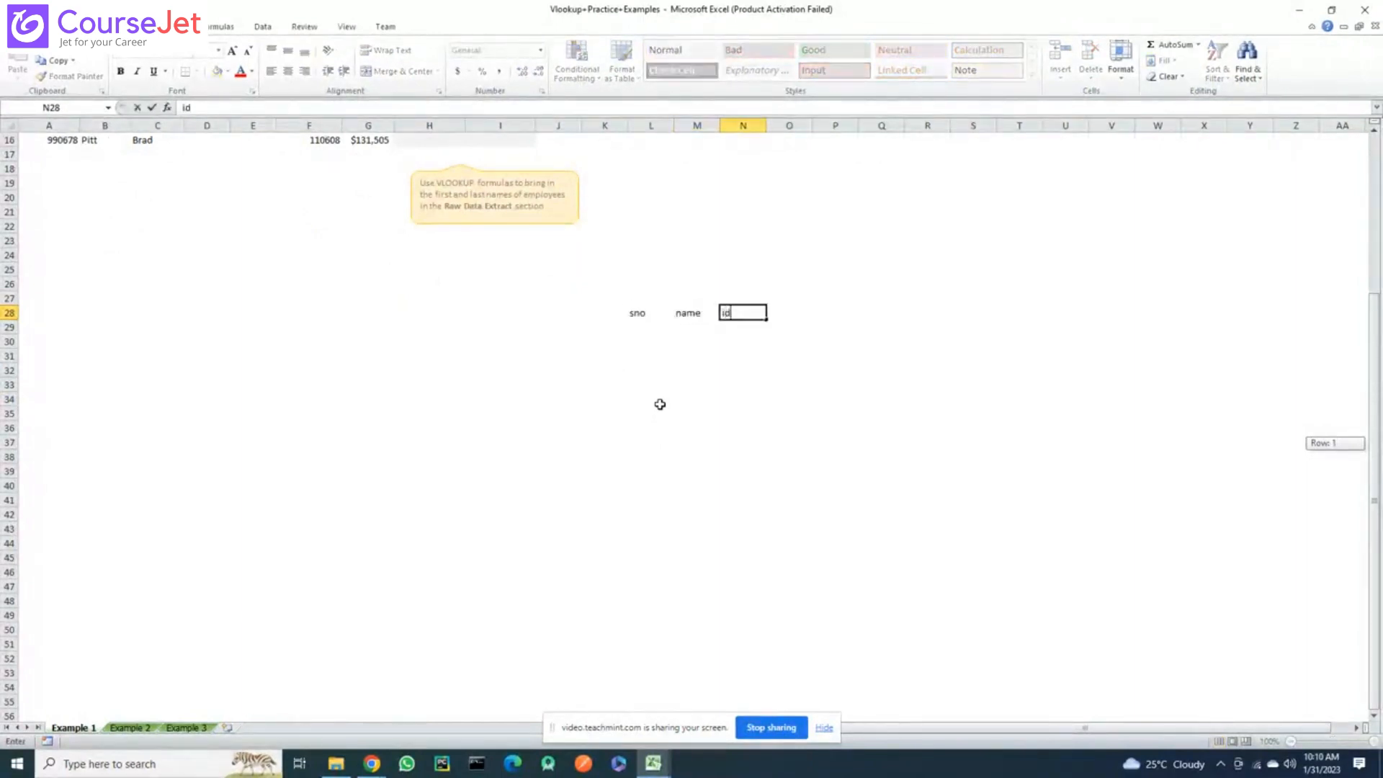
key(Return)
text(1 2 3 4 5)
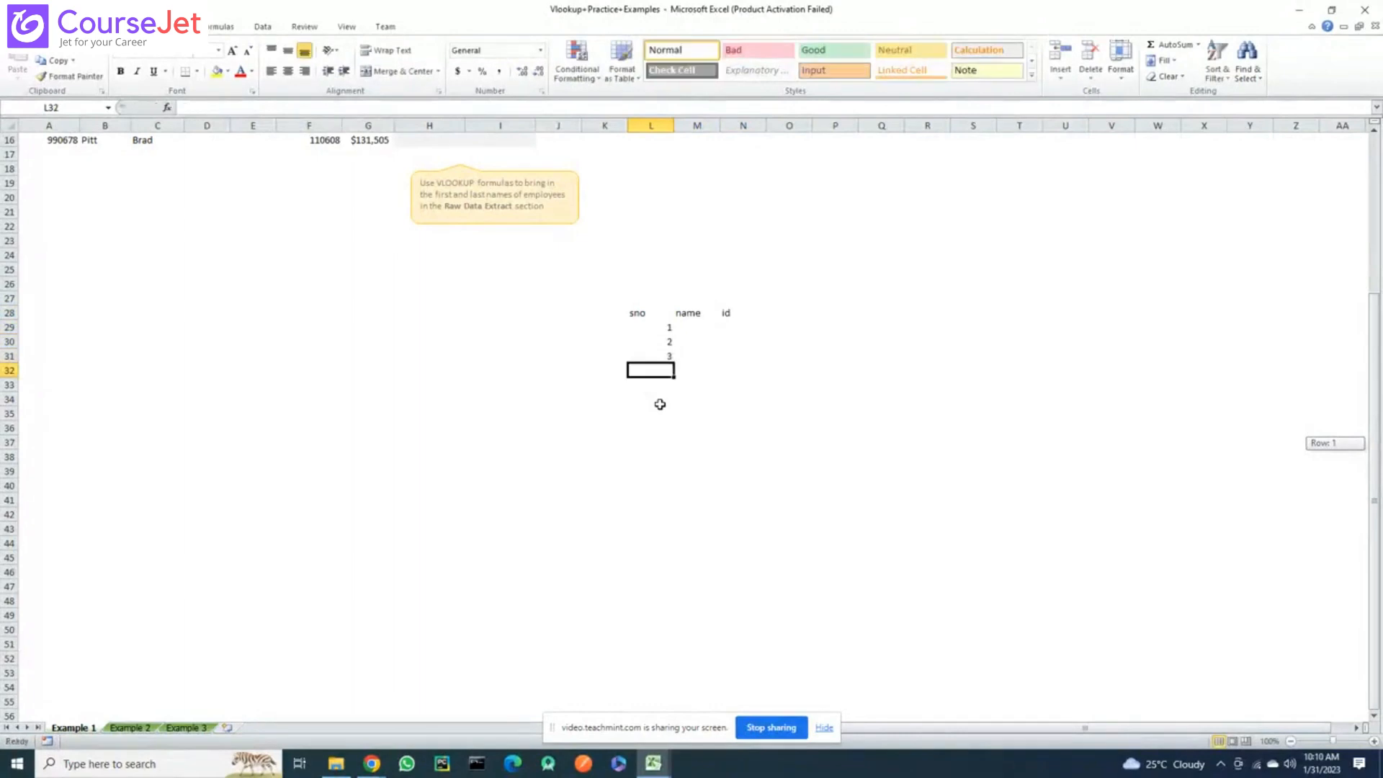
Fill the name column M29:M33 with A, B, E, D and C
click(698, 335)
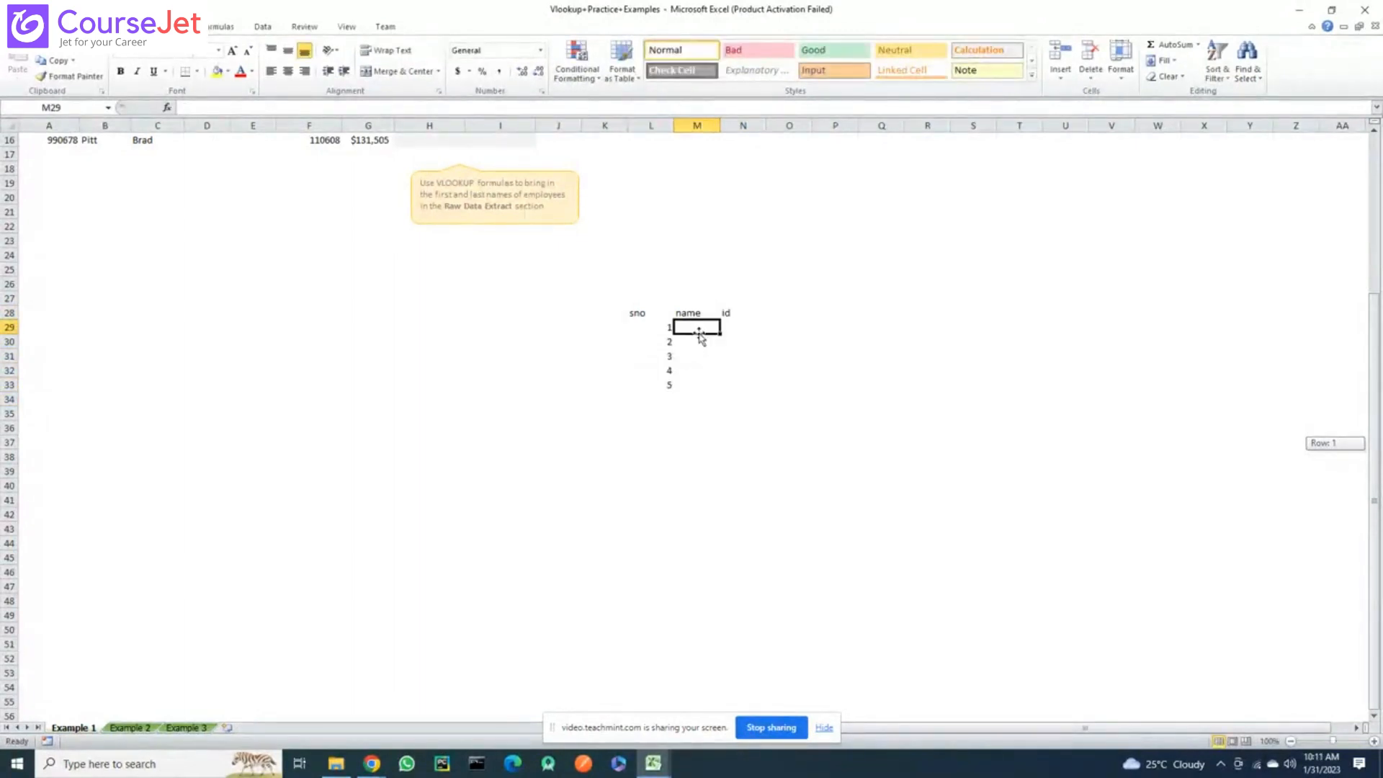
text(A)
key(Return)
text(B)
key(Return)
text(C)
key(Return)
text(D)
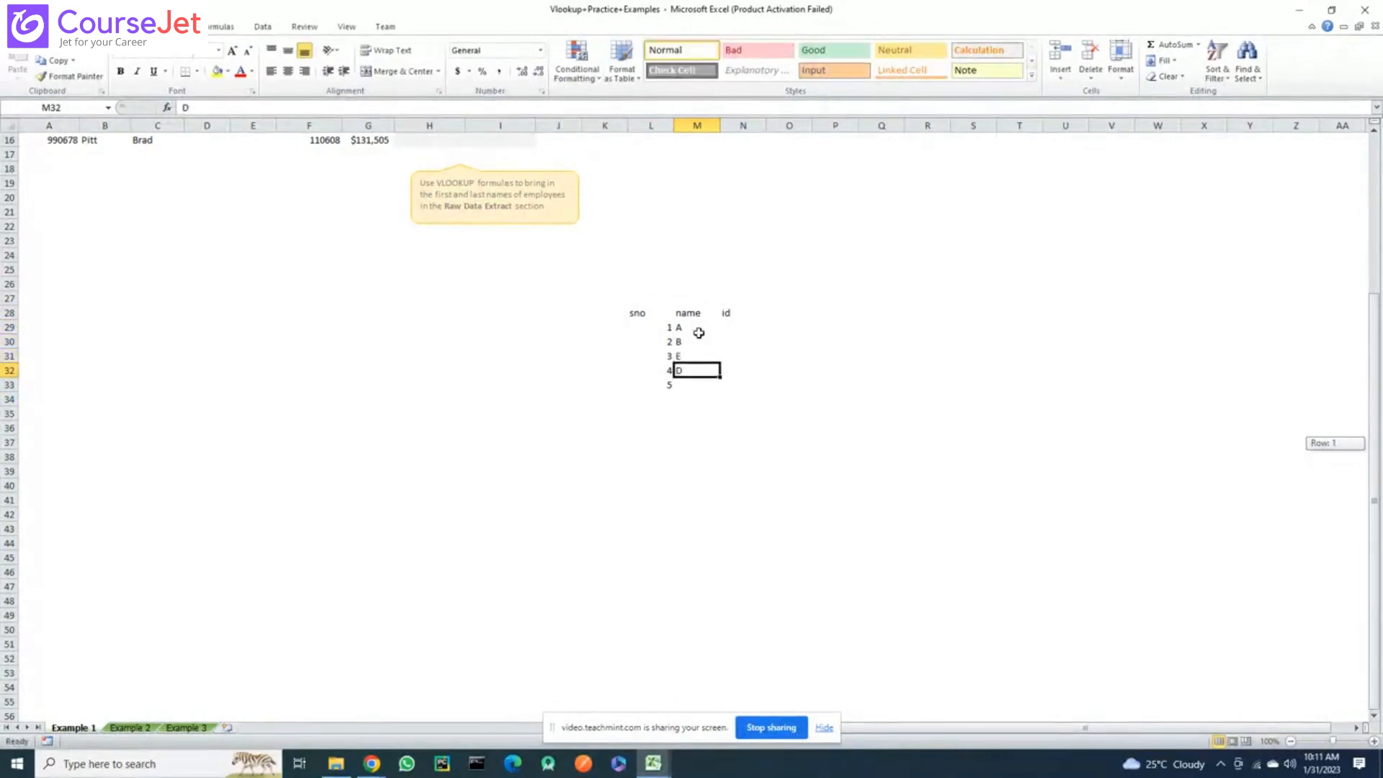
key(Return)
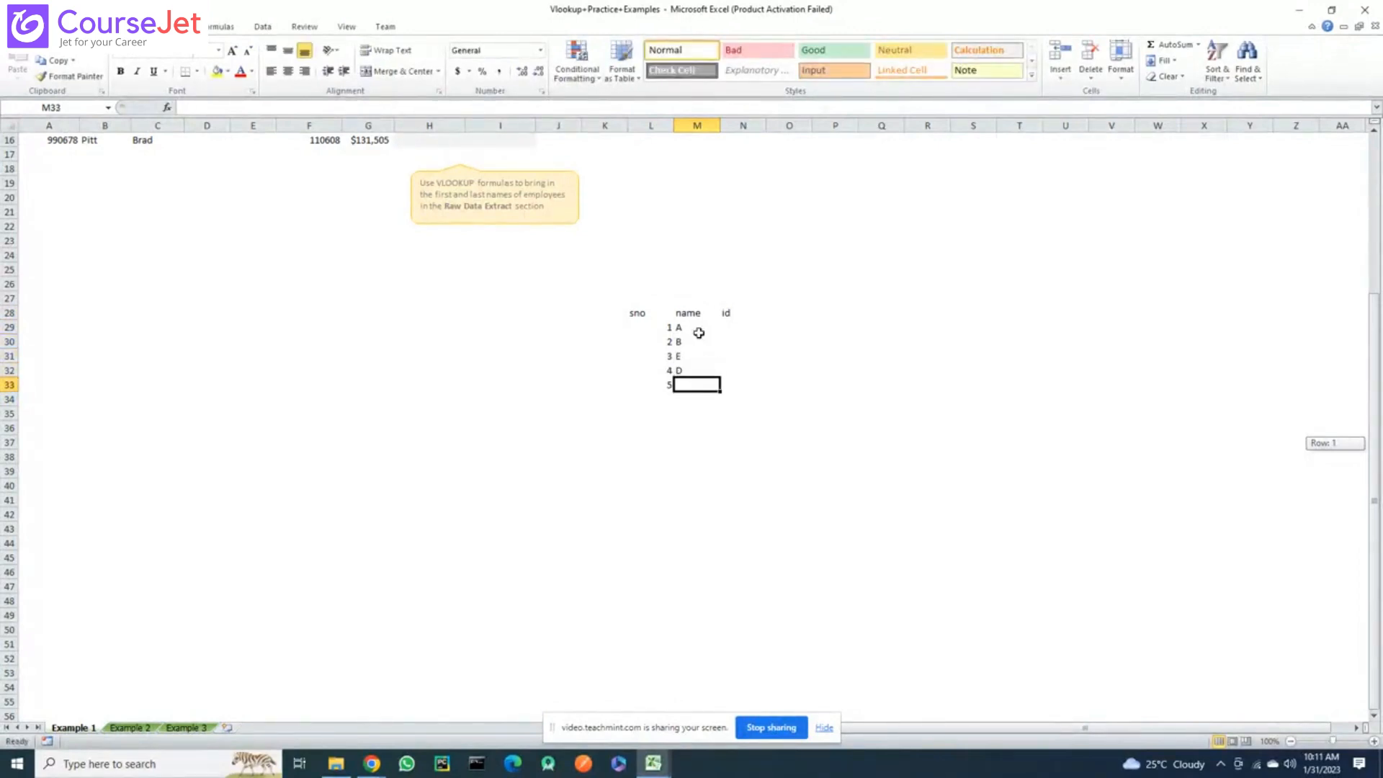
text(C)
key(Return)
Fill the id column N29:N33 with 111, 222, 333, 444 and 555
click(731, 336)
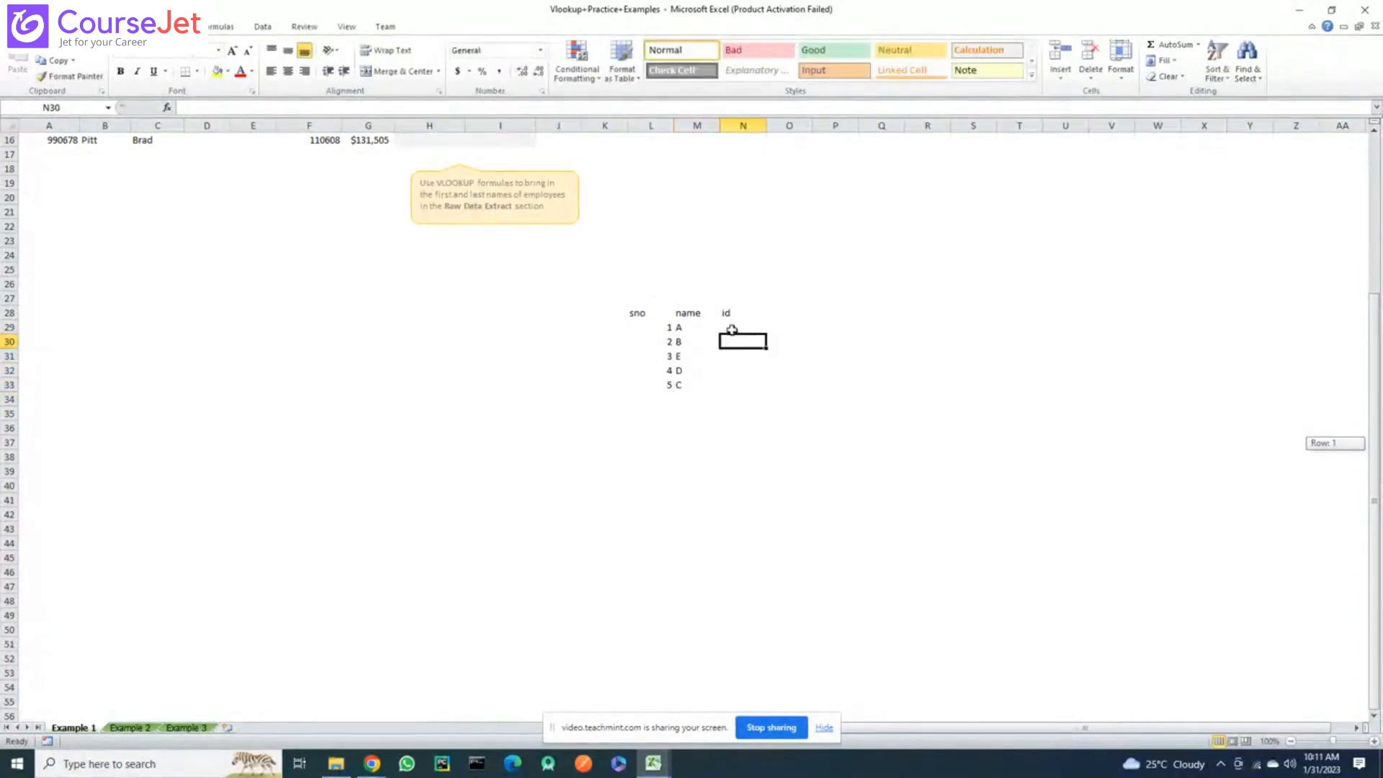
click(731, 329)
text(111)
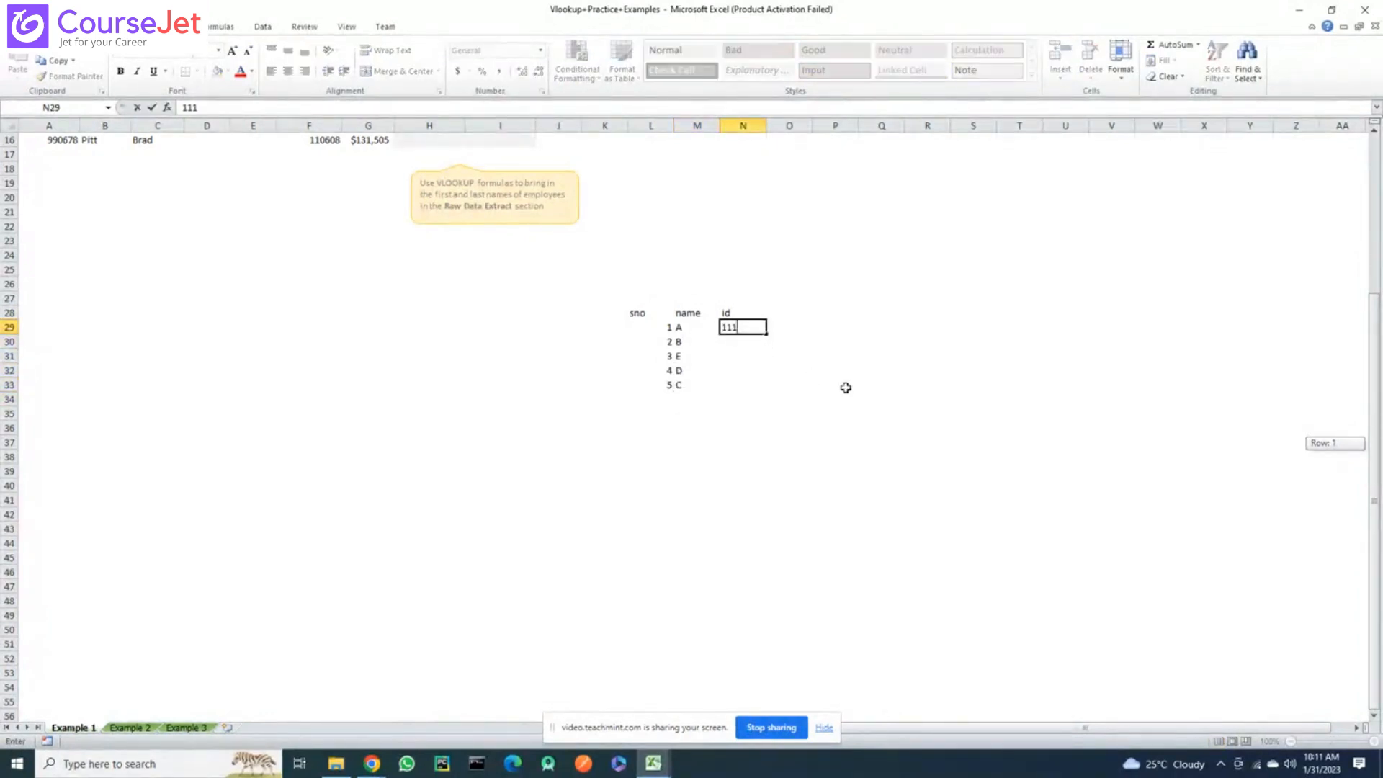
scroll(845, 387, down, 3)
key(Return)
text(222)
key(Return)
text(3)
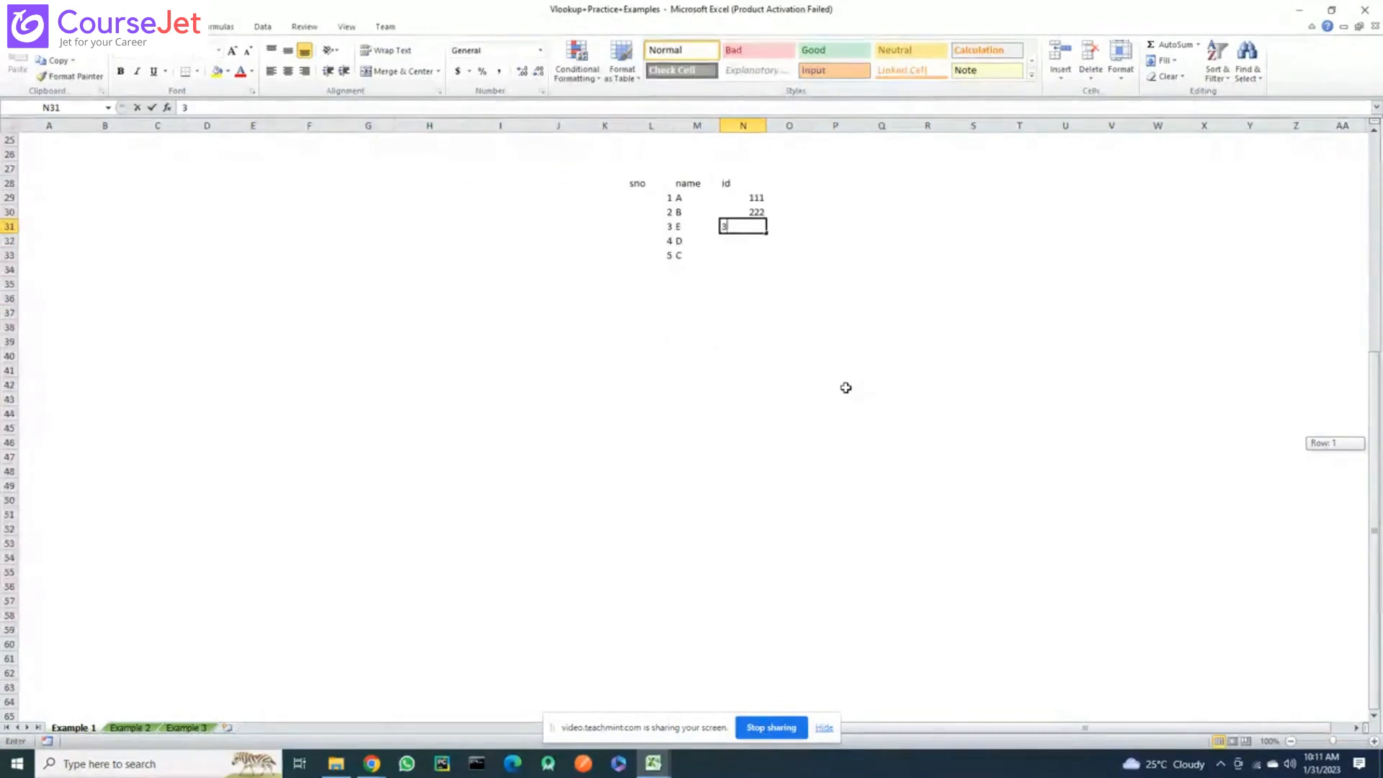
text(33)
key(Return)
scroll(845, 387, down, 1)
text(444)
key(Return)
scroll(845, 388, up, 2)
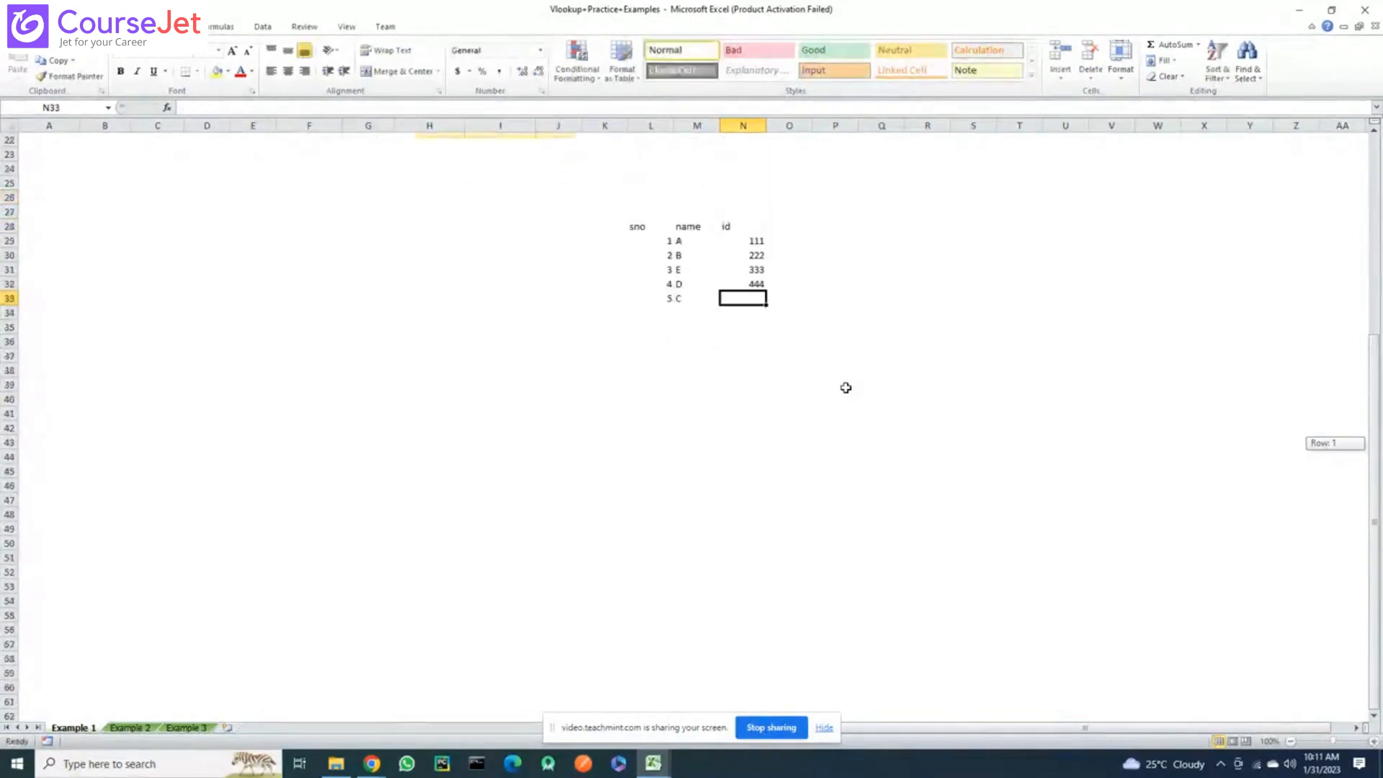
text(555)
key(Return)
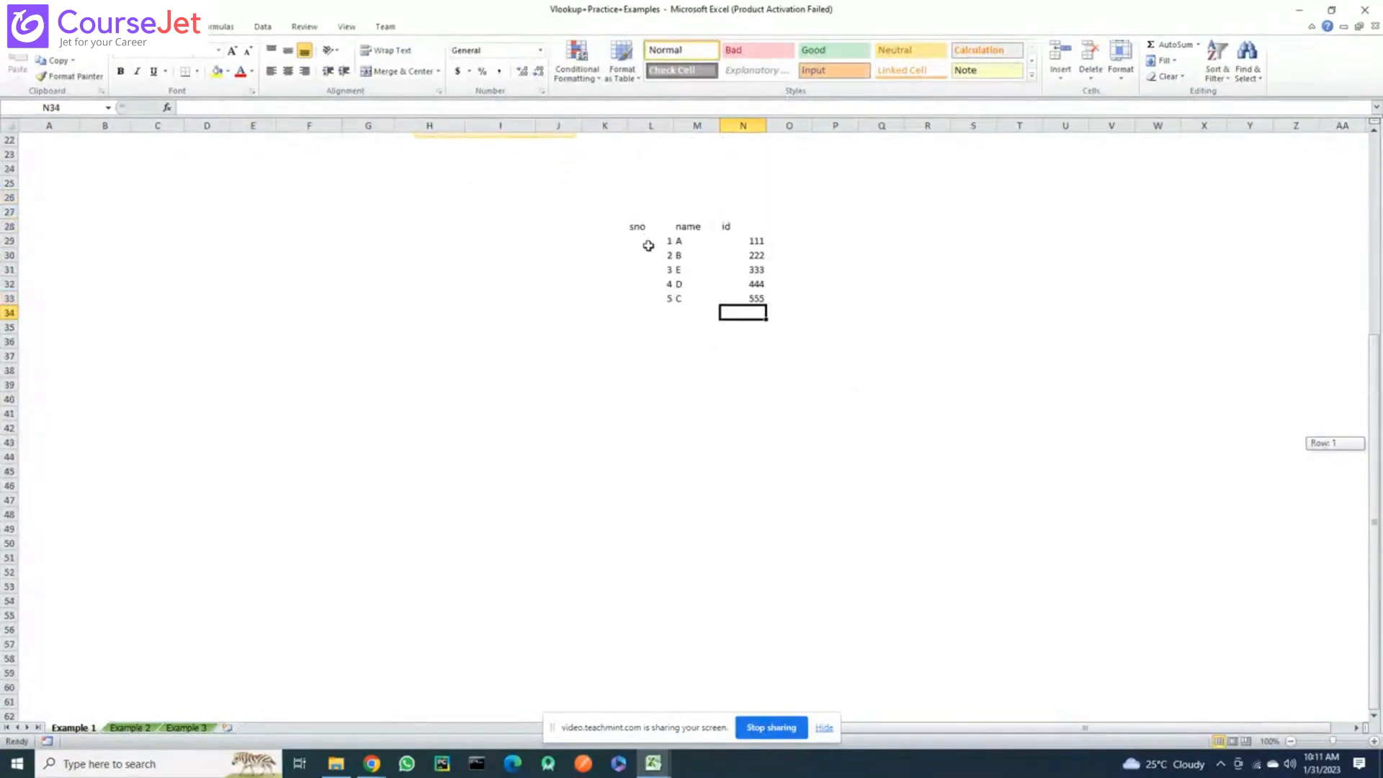
drag(639, 226, 754, 301)
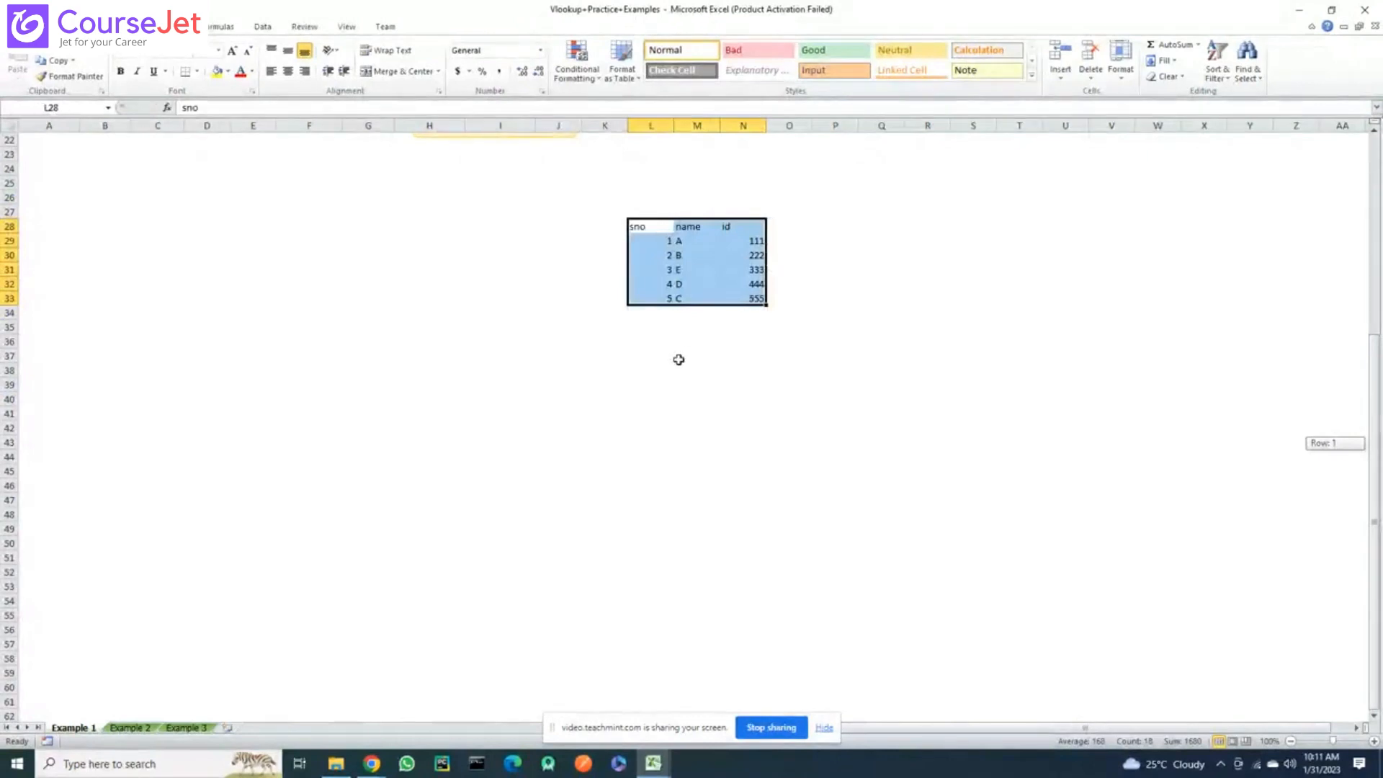
scroll(658, 256, down, 2)
click(651, 182)
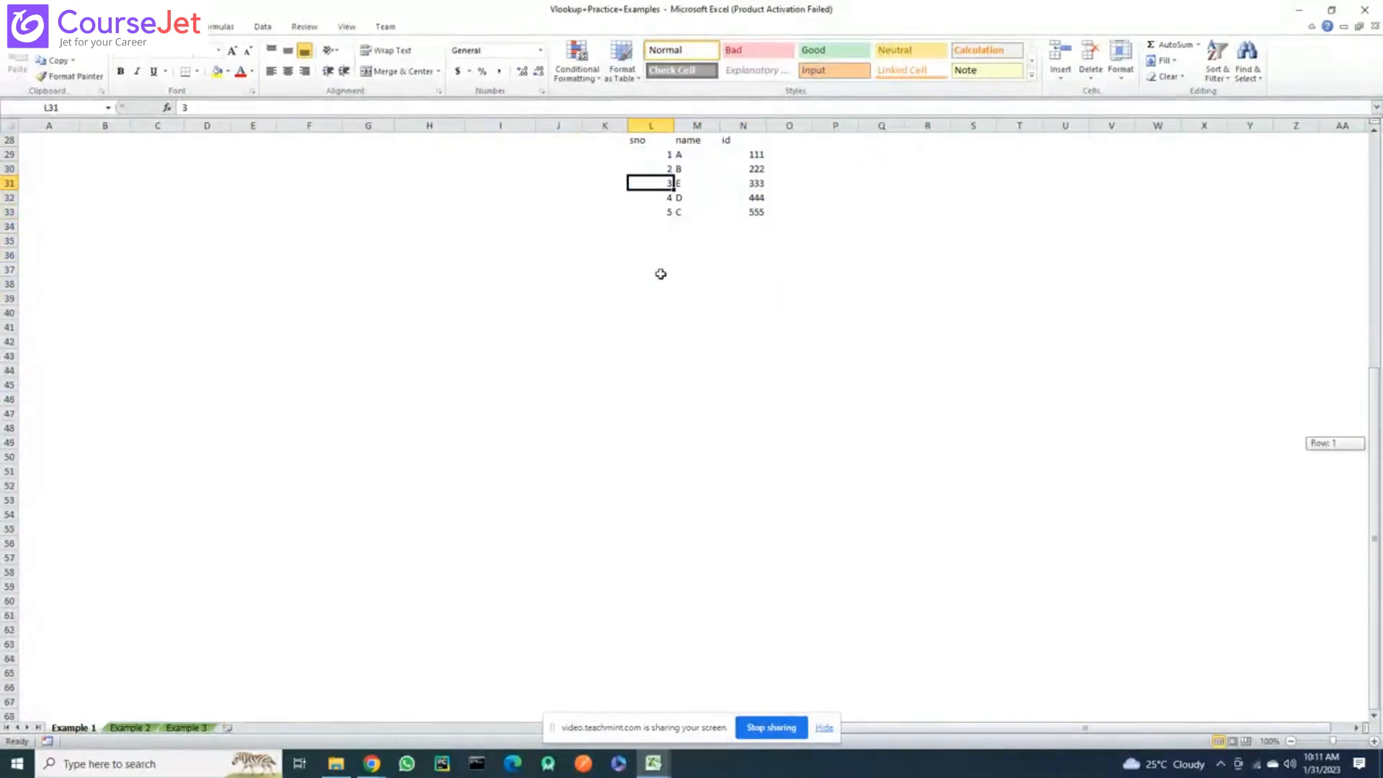
click(656, 140)
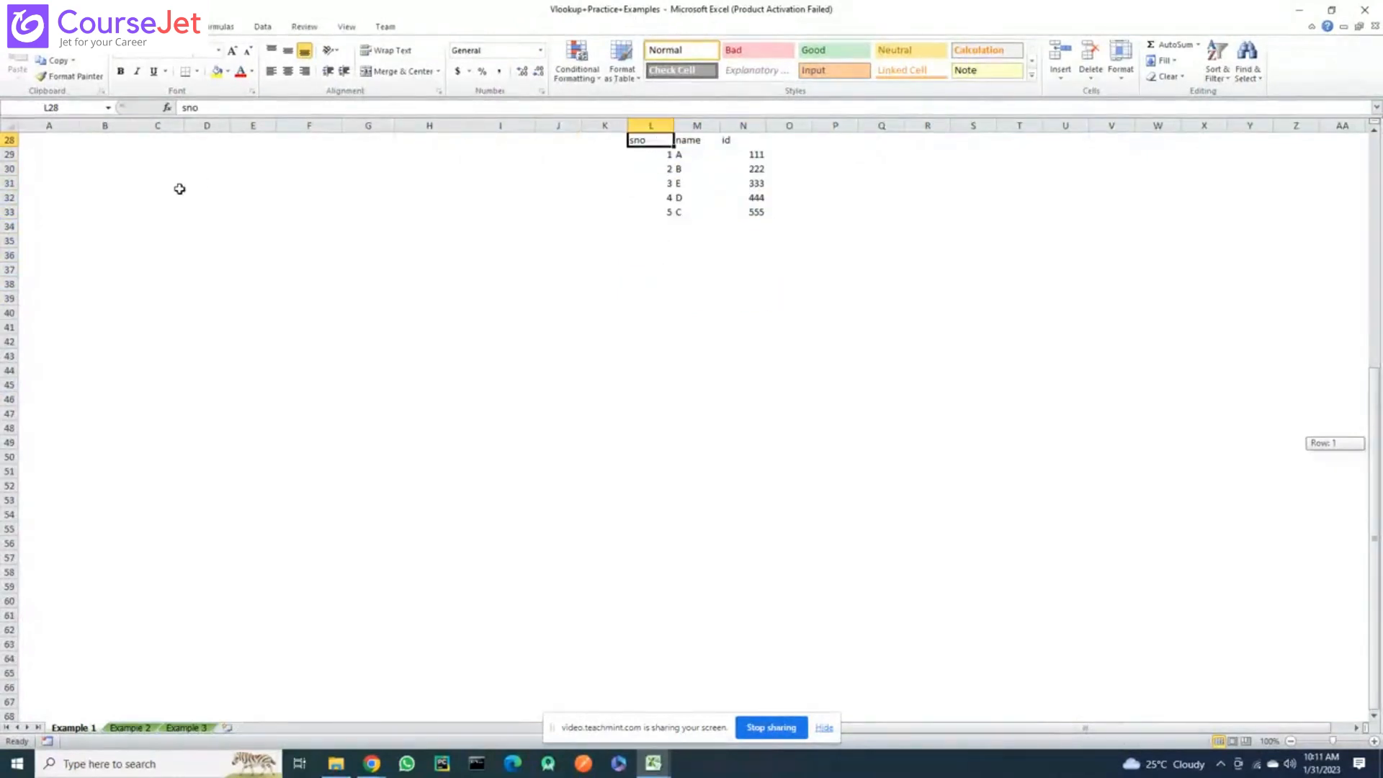
click(648, 154)
scroll(639, 136, down, 1)
drag(641, 140, 725, 181)
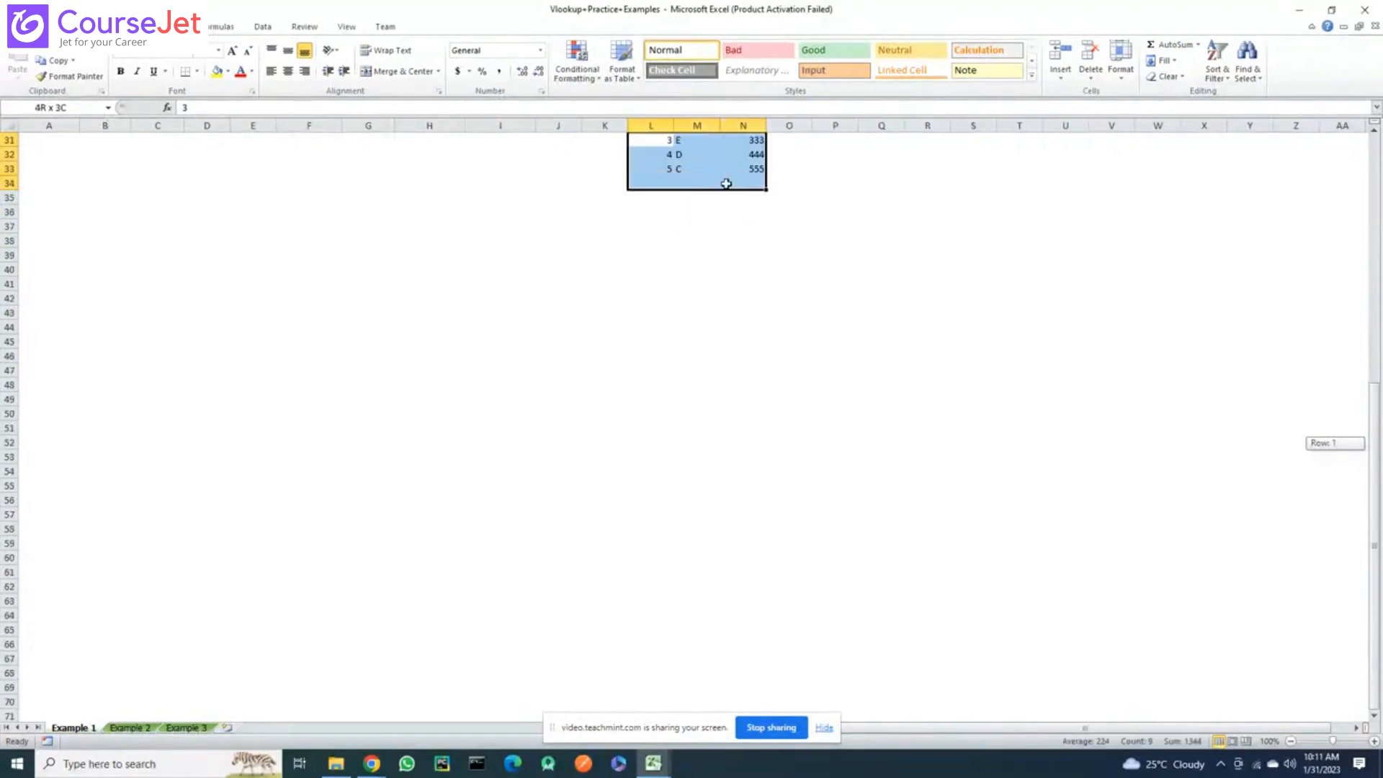
drag(1376, 475, 1377, 479)
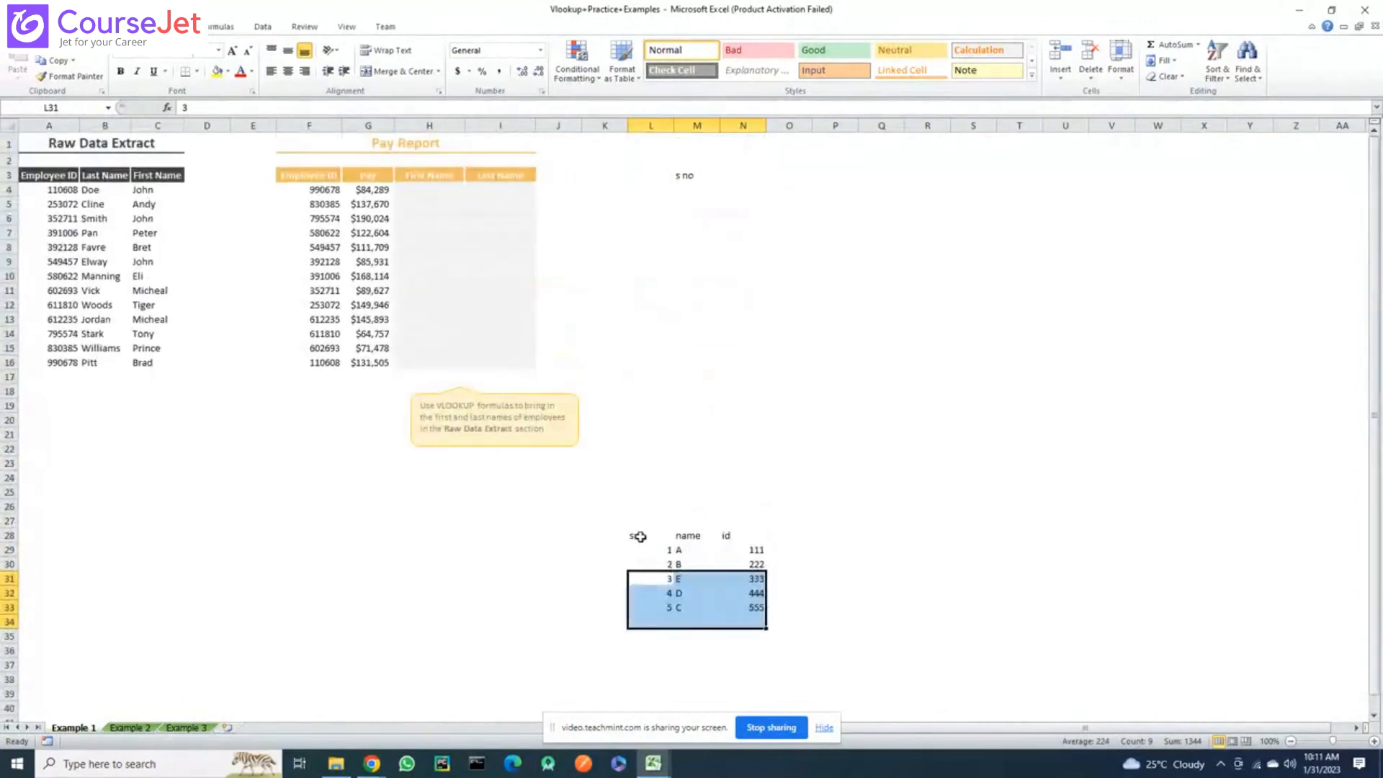
Define the name sample for the range L28:N33 with workbook scope
drag(639, 536, 748, 601)
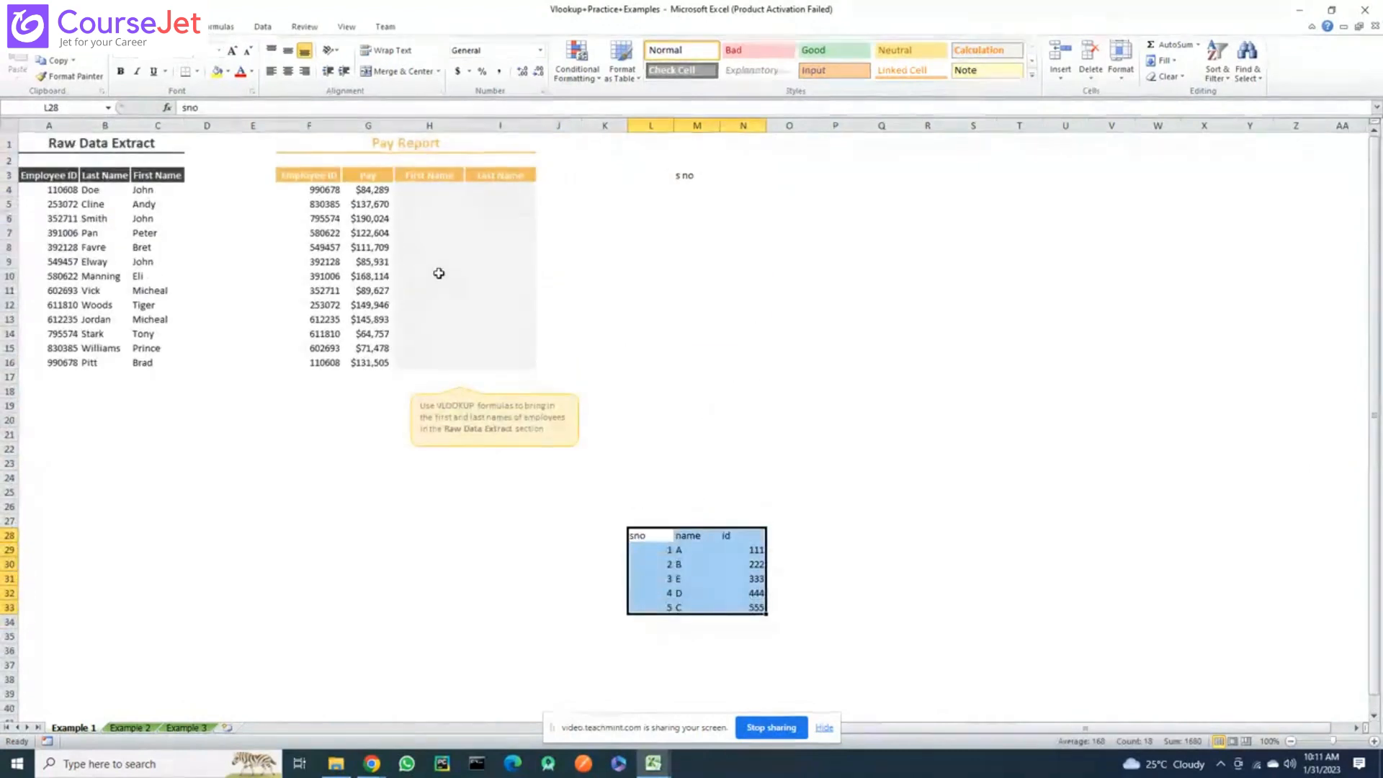
click(220, 26)
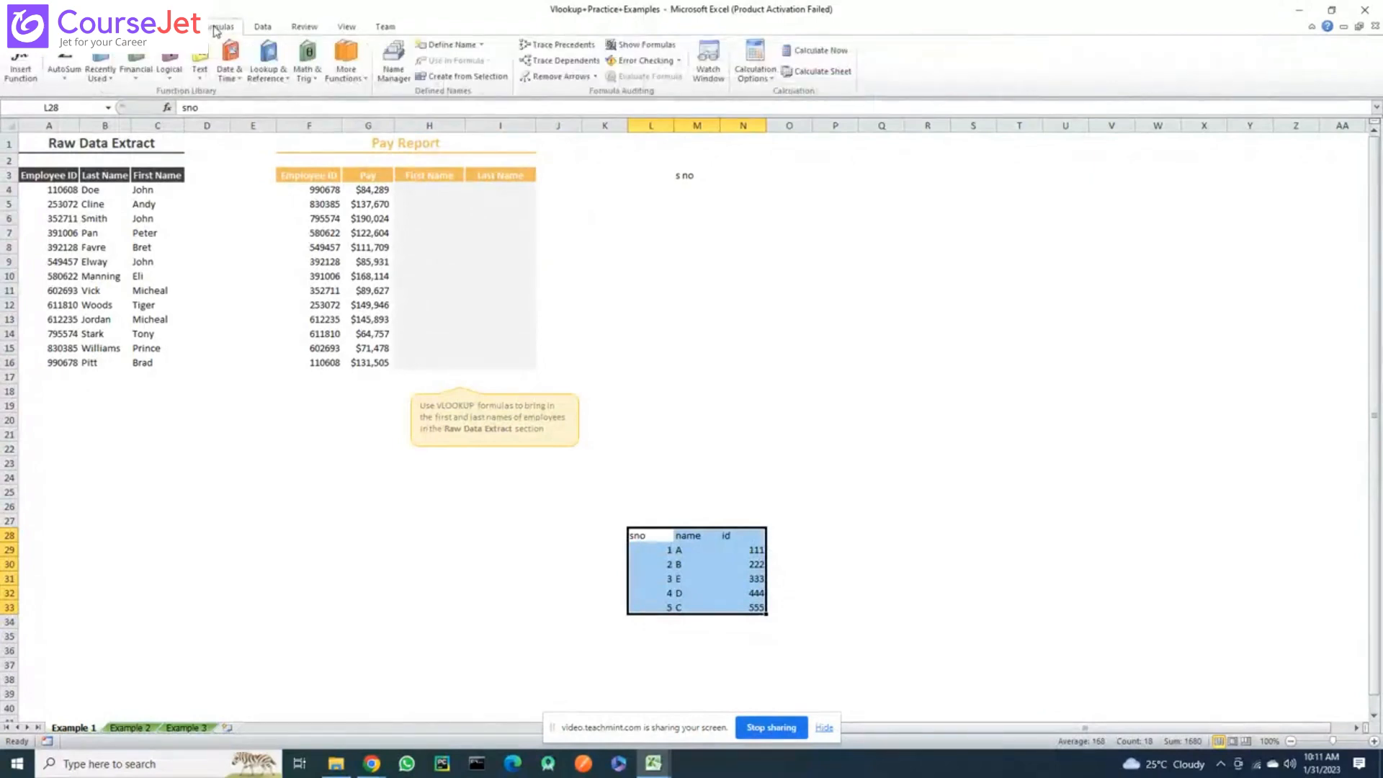
click(481, 45)
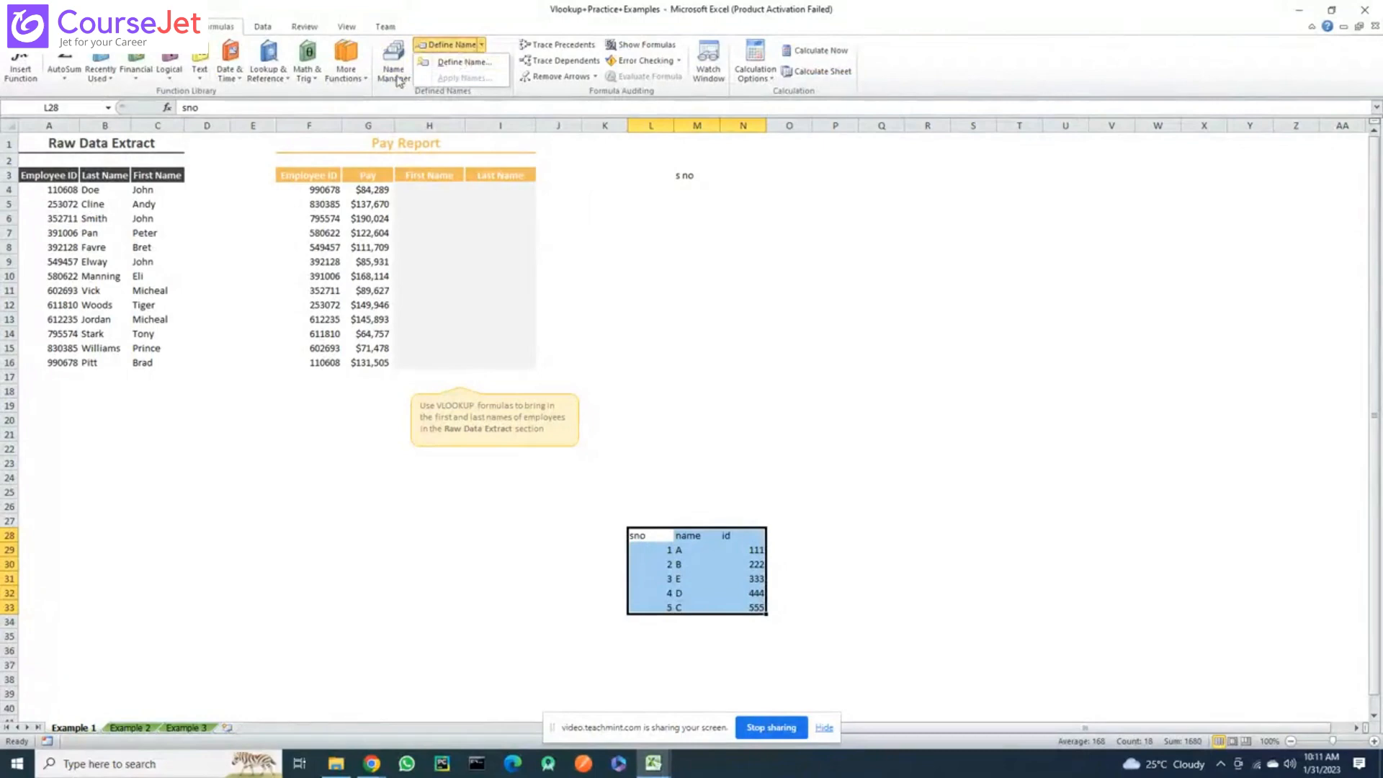
click(462, 63)
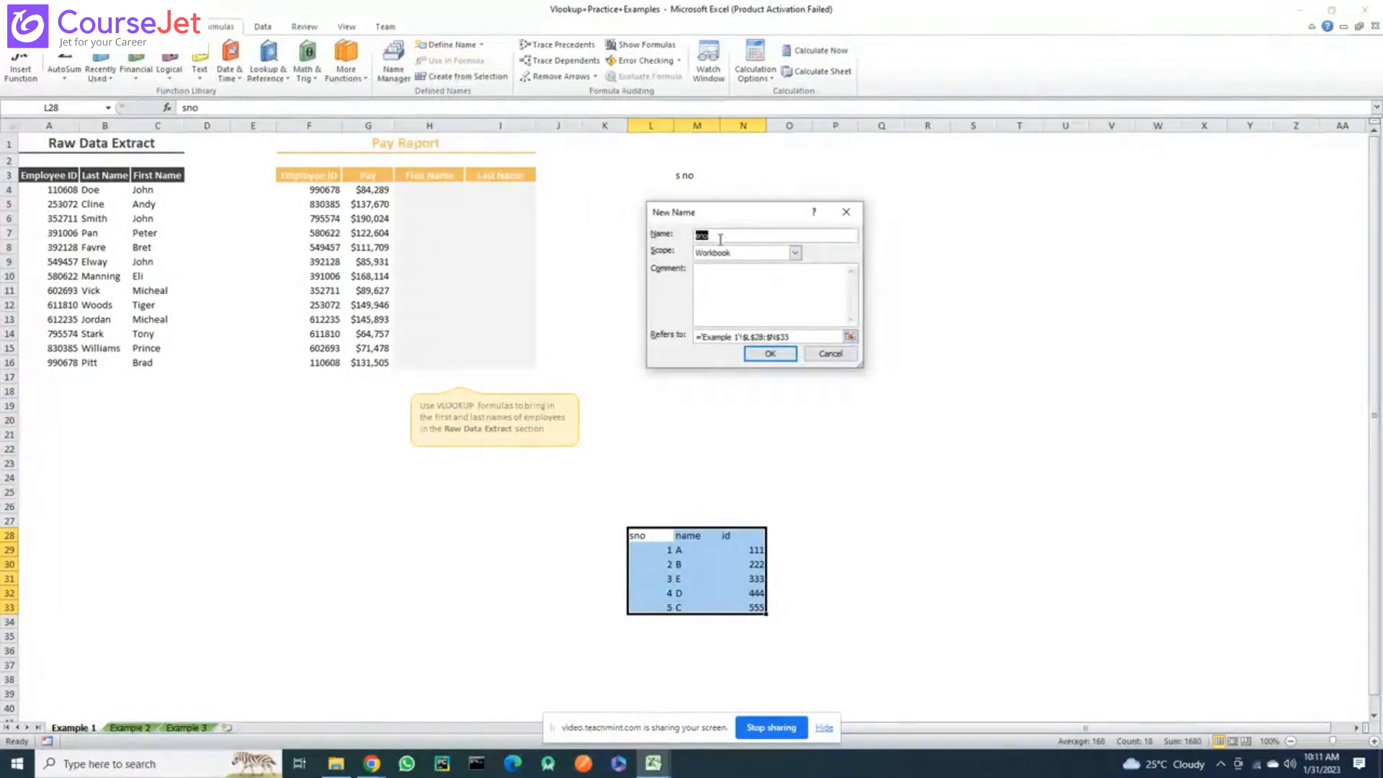
text(sample)
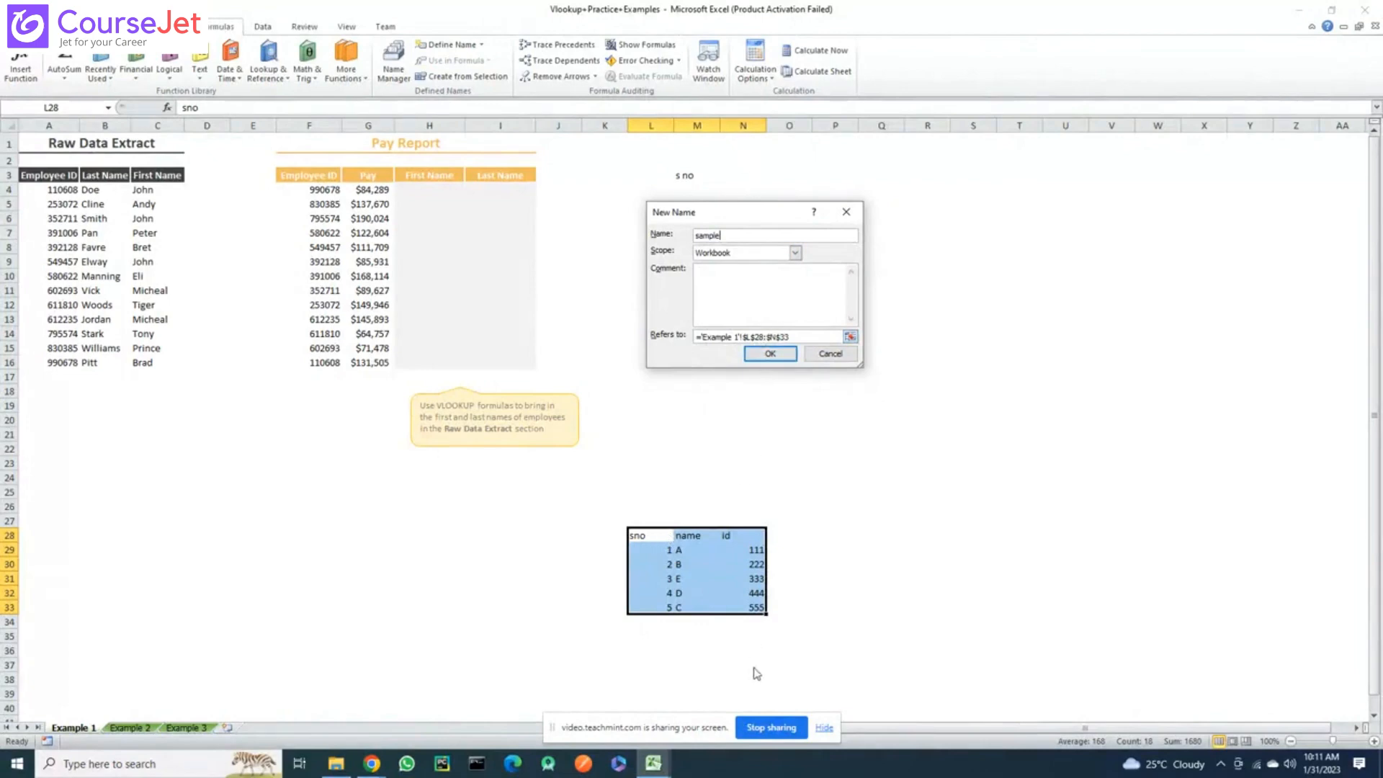
click(792, 354)
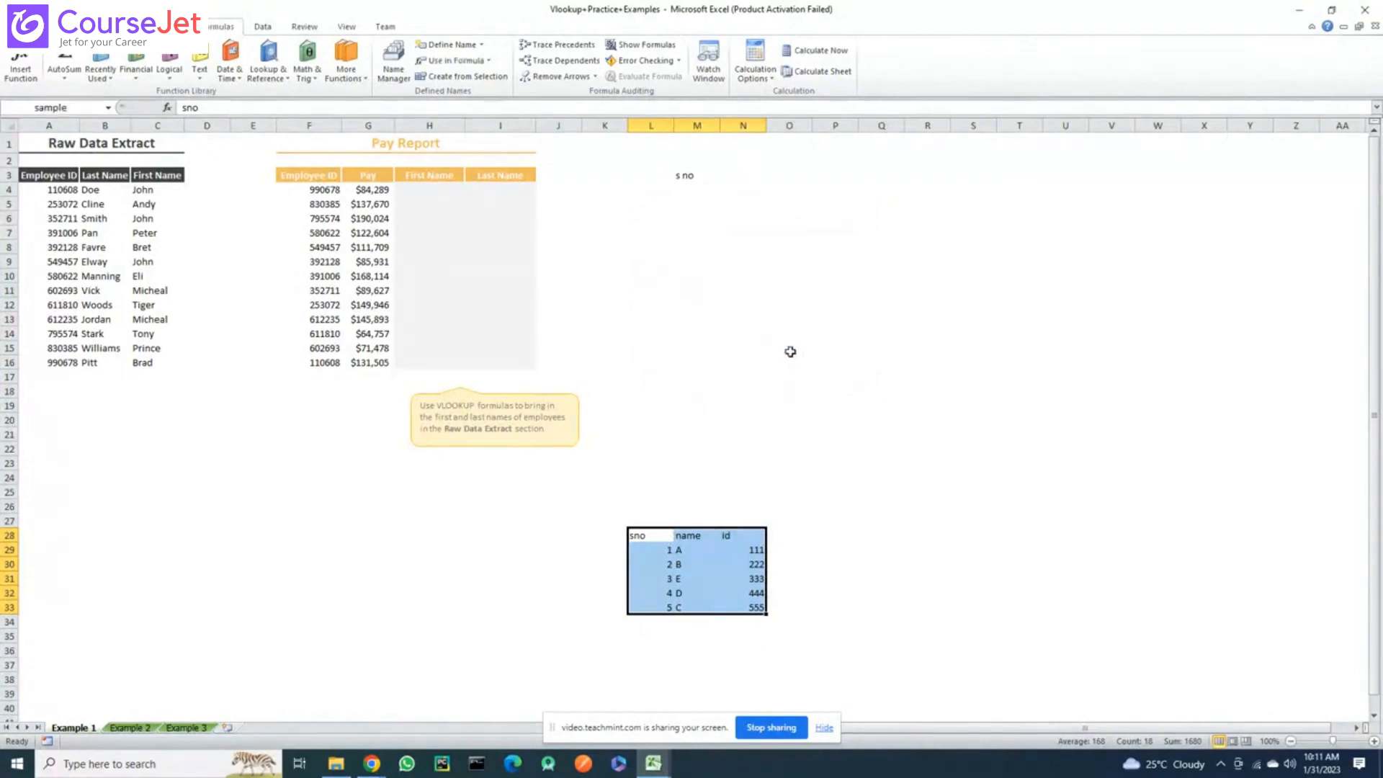
click(780, 363)
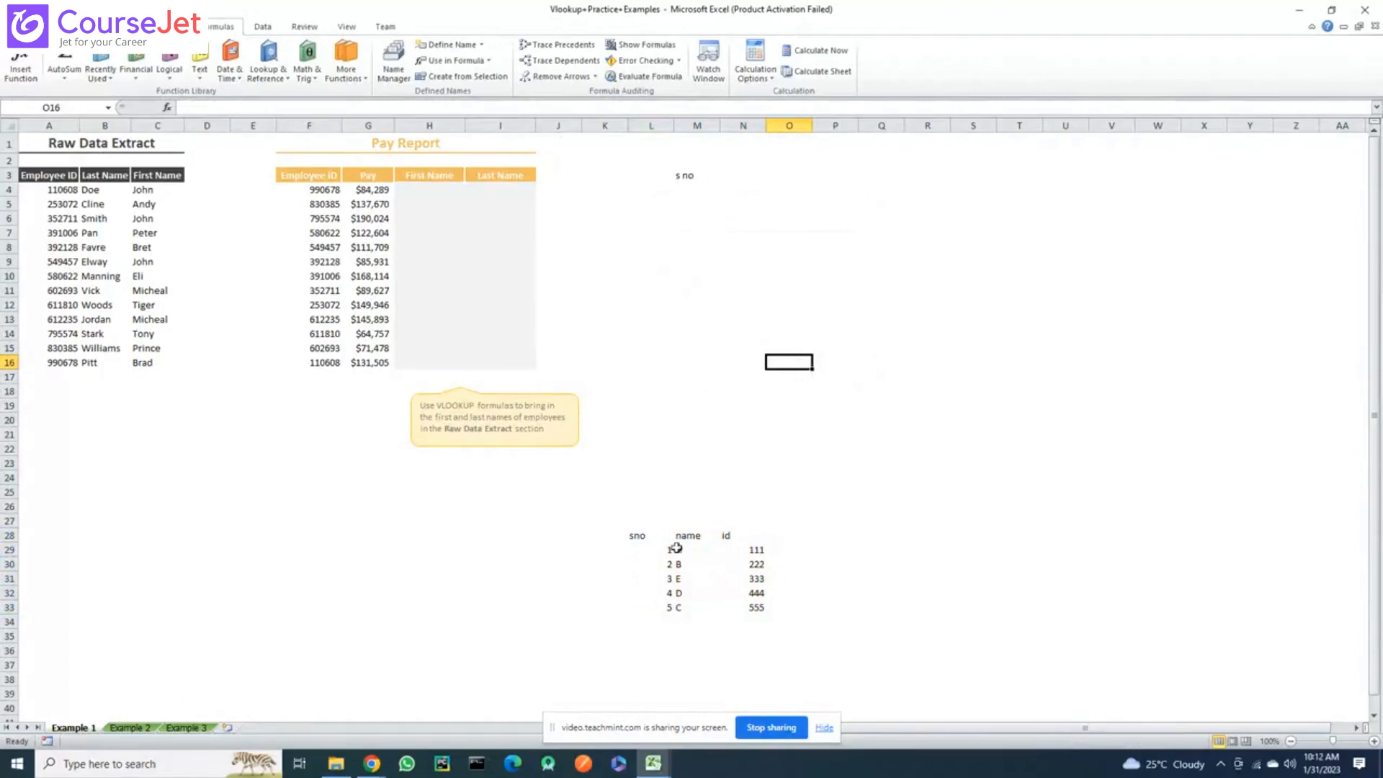
Select the range L28:N33 and inspect the definition of the name sample in the Name Manager
click(637, 538)
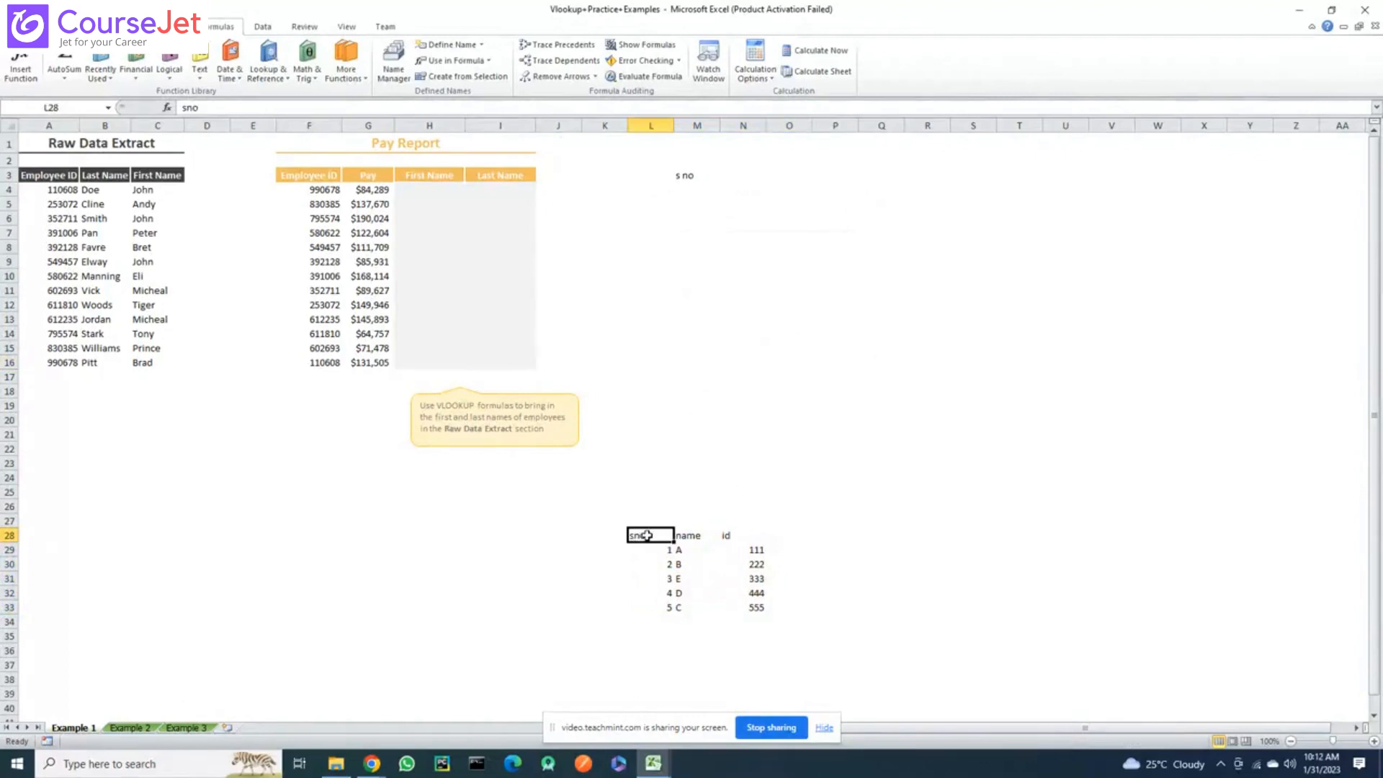
drag(647, 535, 756, 610)
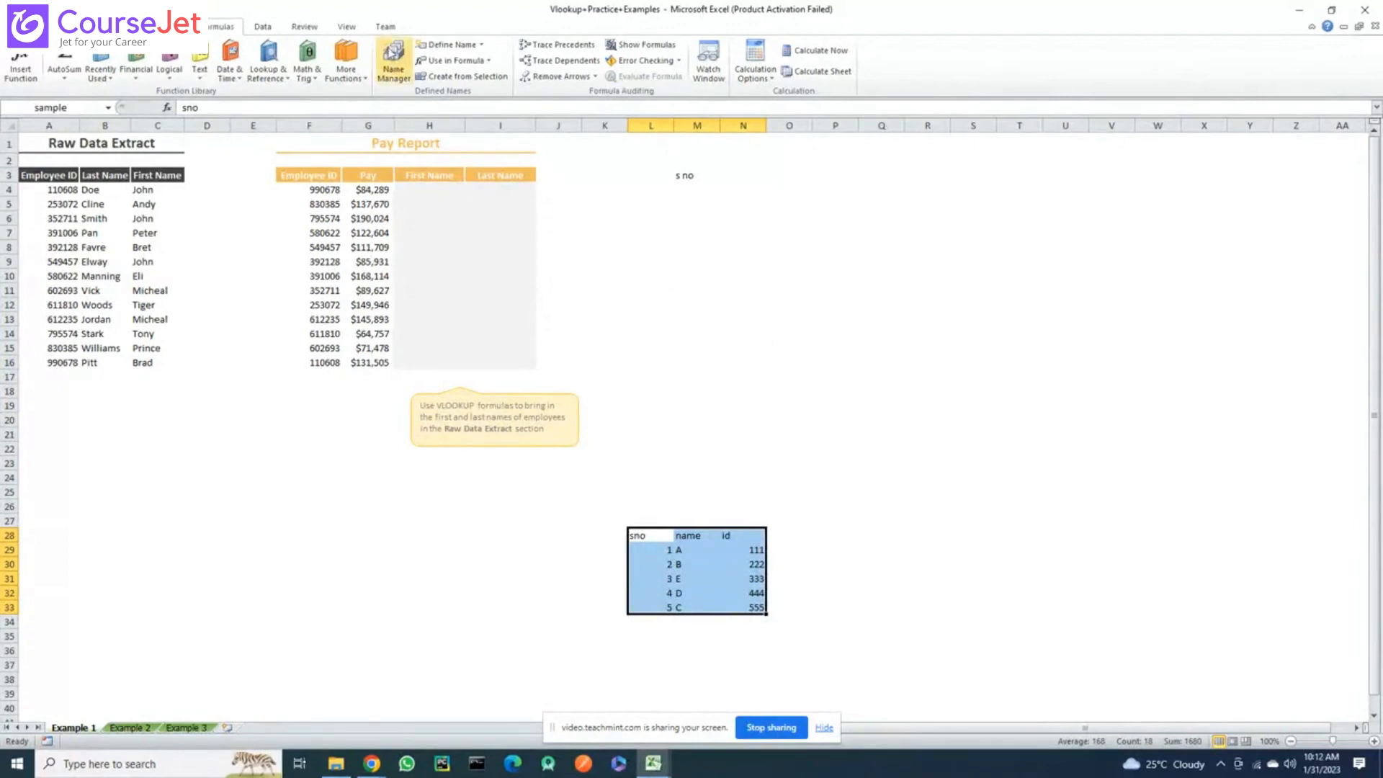
click(393, 57)
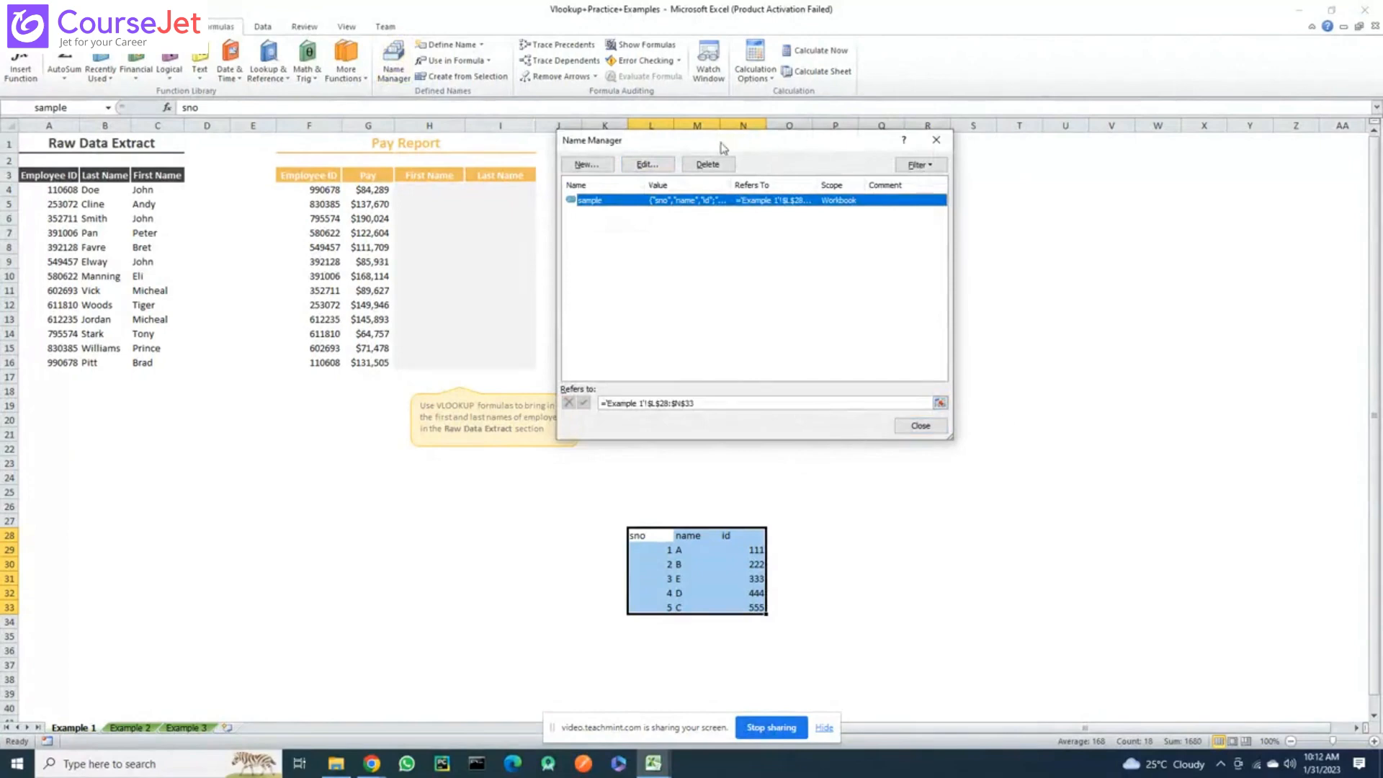
click(646, 167)
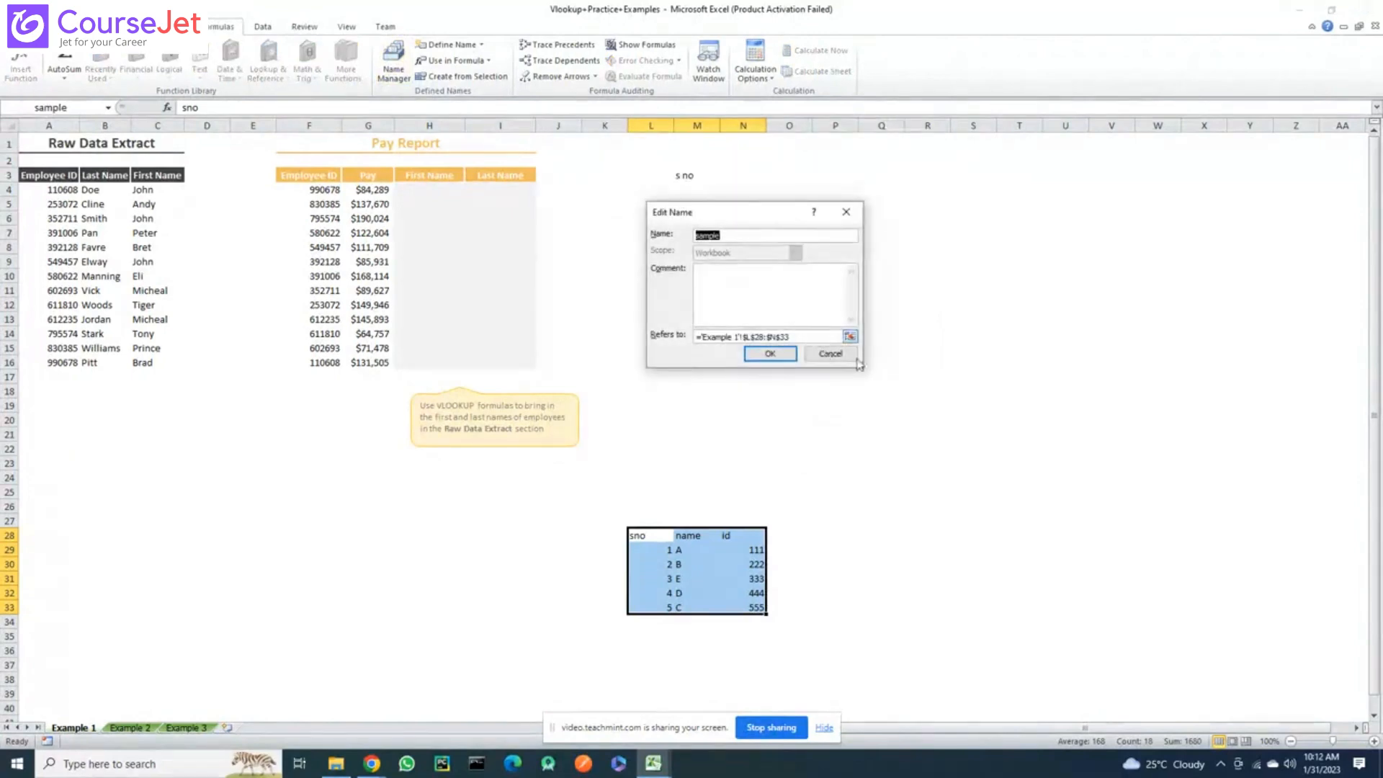
click(854, 362)
click(933, 432)
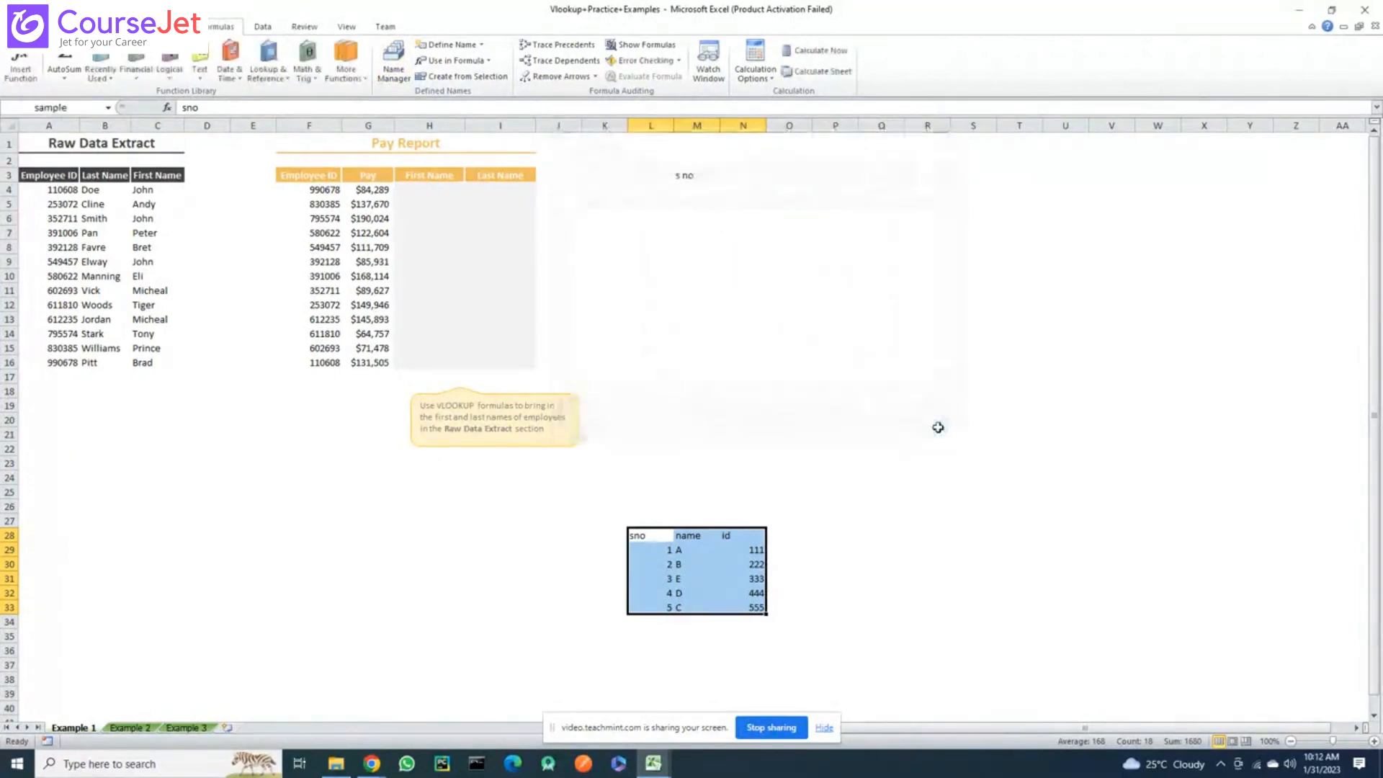
Enter a COUNT formula over the employee IDs A4:A16 in cell N15
click(751, 349)
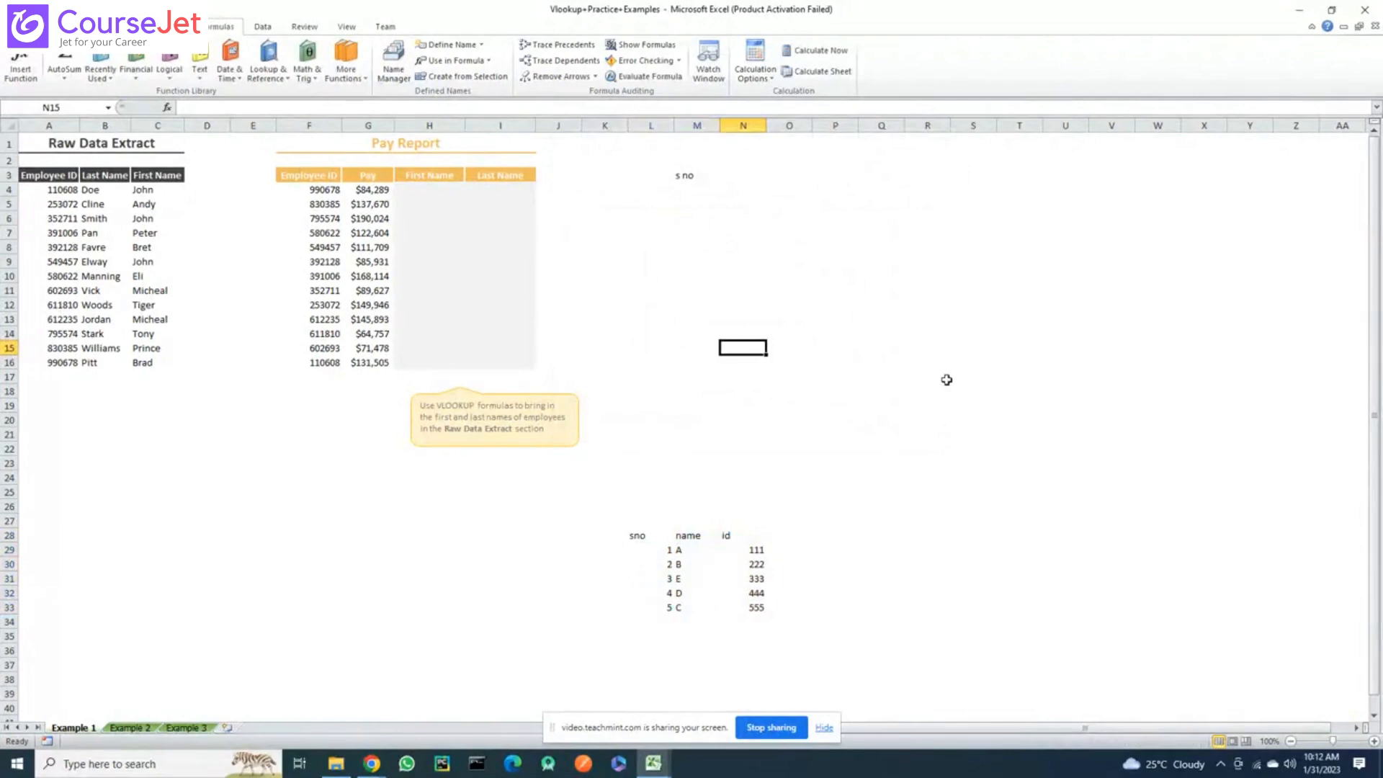
text(=)
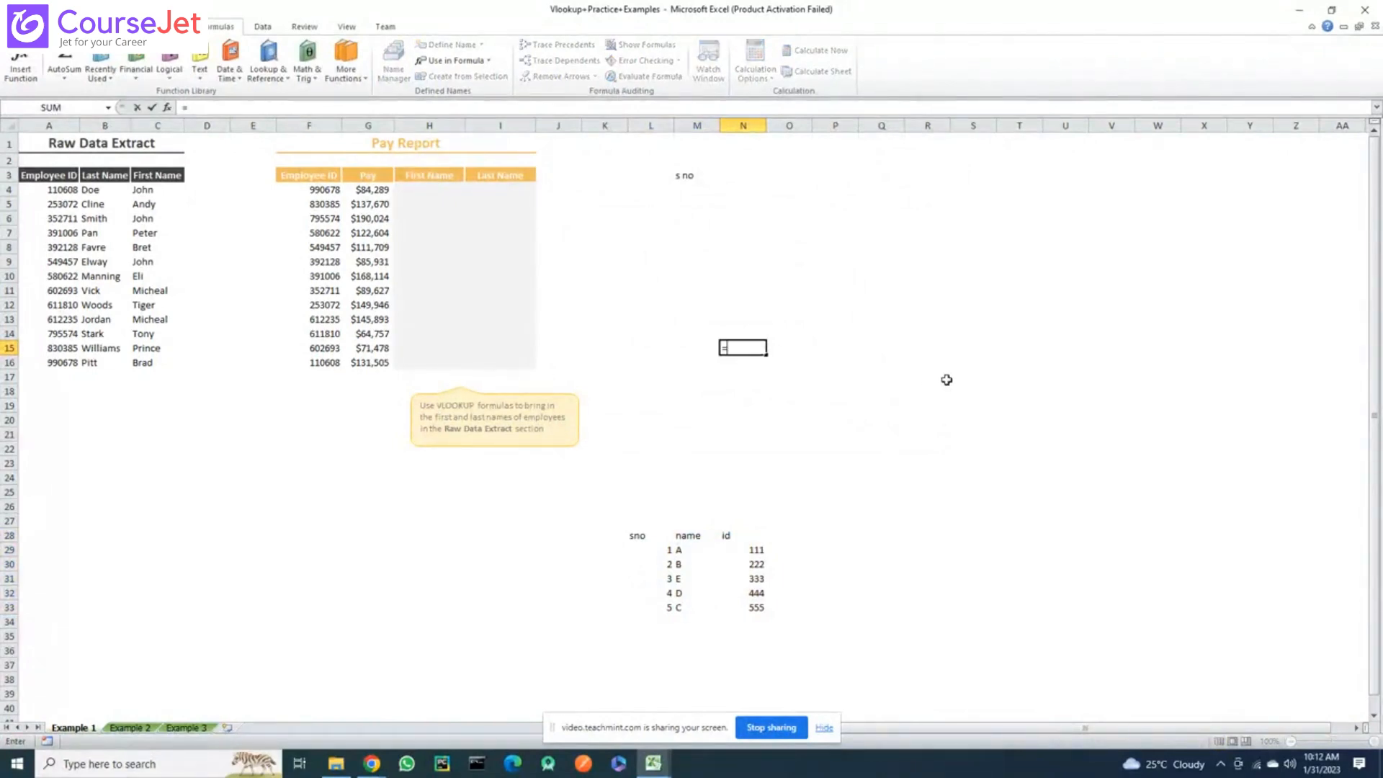
text(coun)
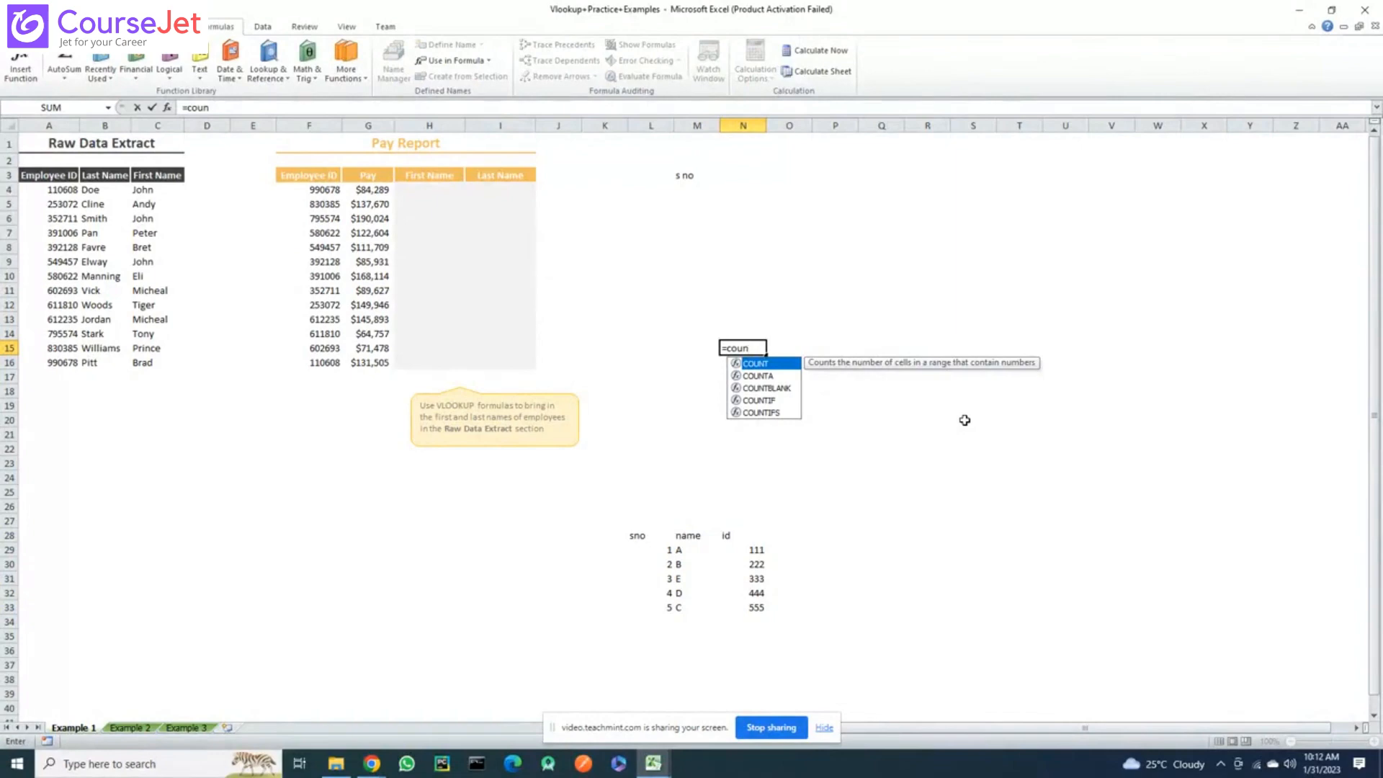
key(Tab)
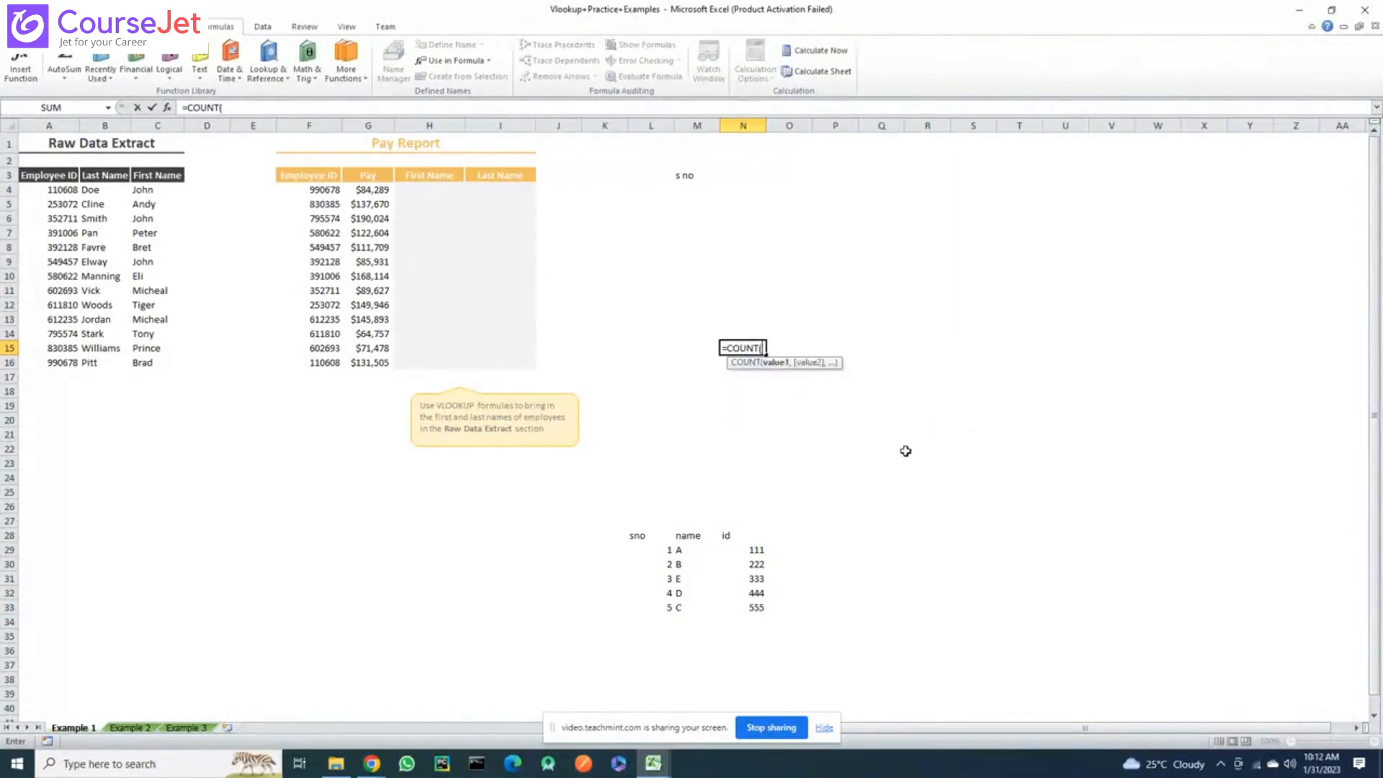
drag(65, 190, 71, 362)
scroll(68, 362, down, 1)
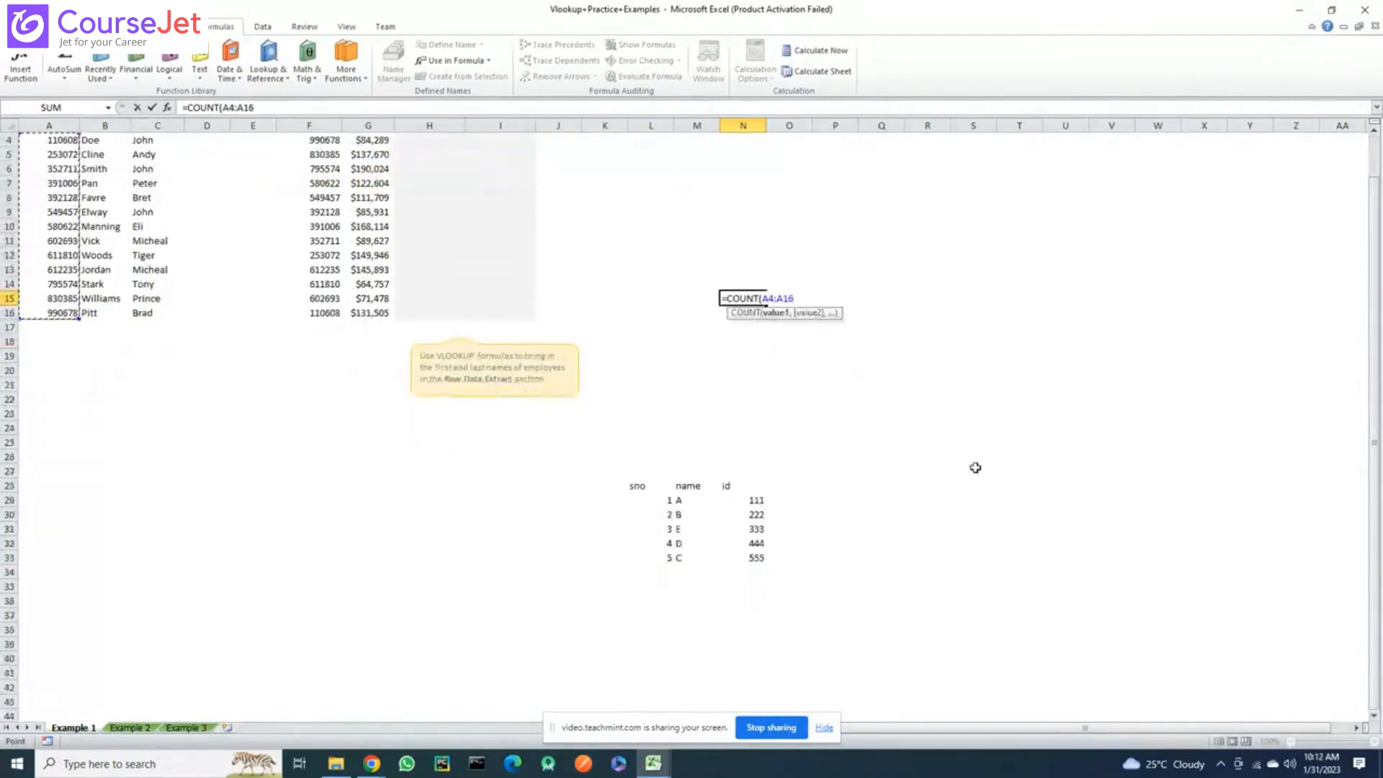
scroll(975, 468, down, 5)
key(Return)
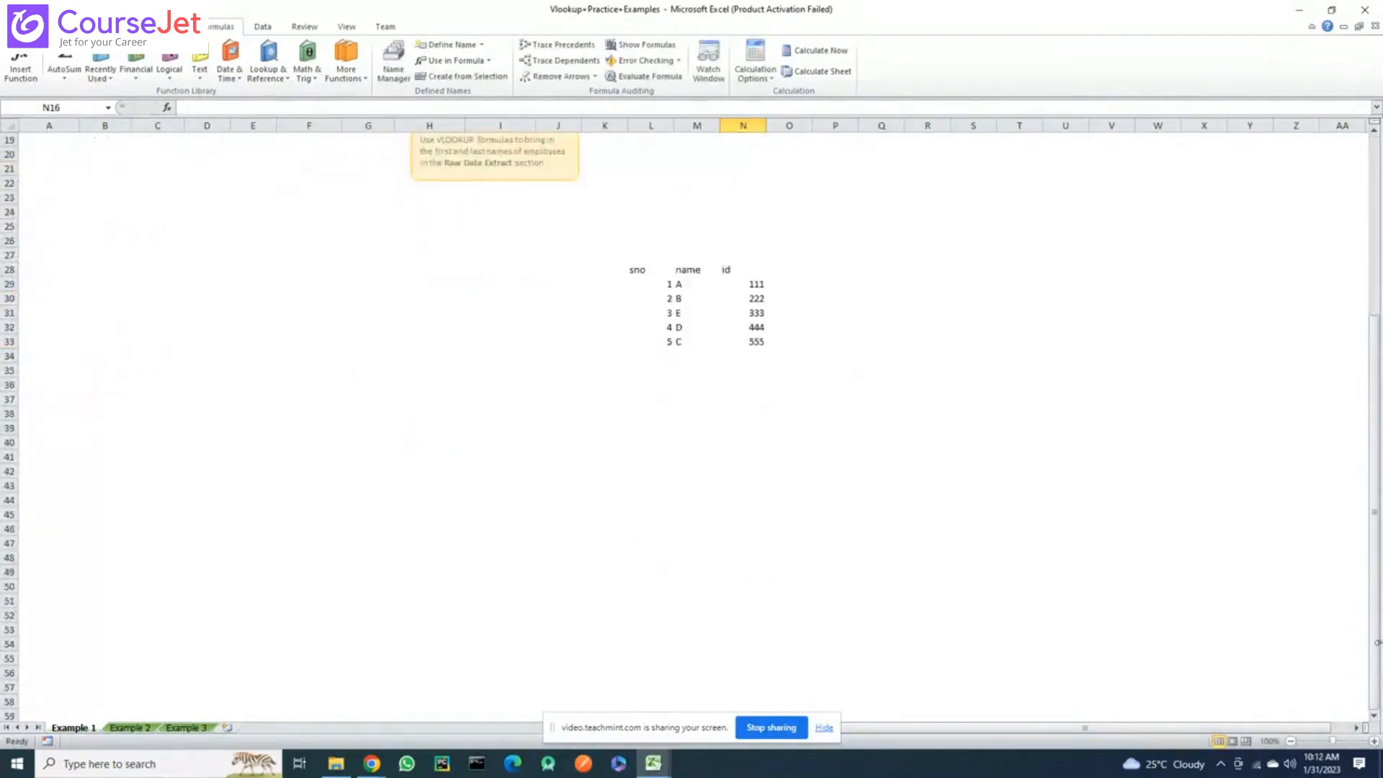
Delete the COUNT formula from cell N15
drag(1376, 631, 1376, 450)
click(754, 347)
key(Delete)
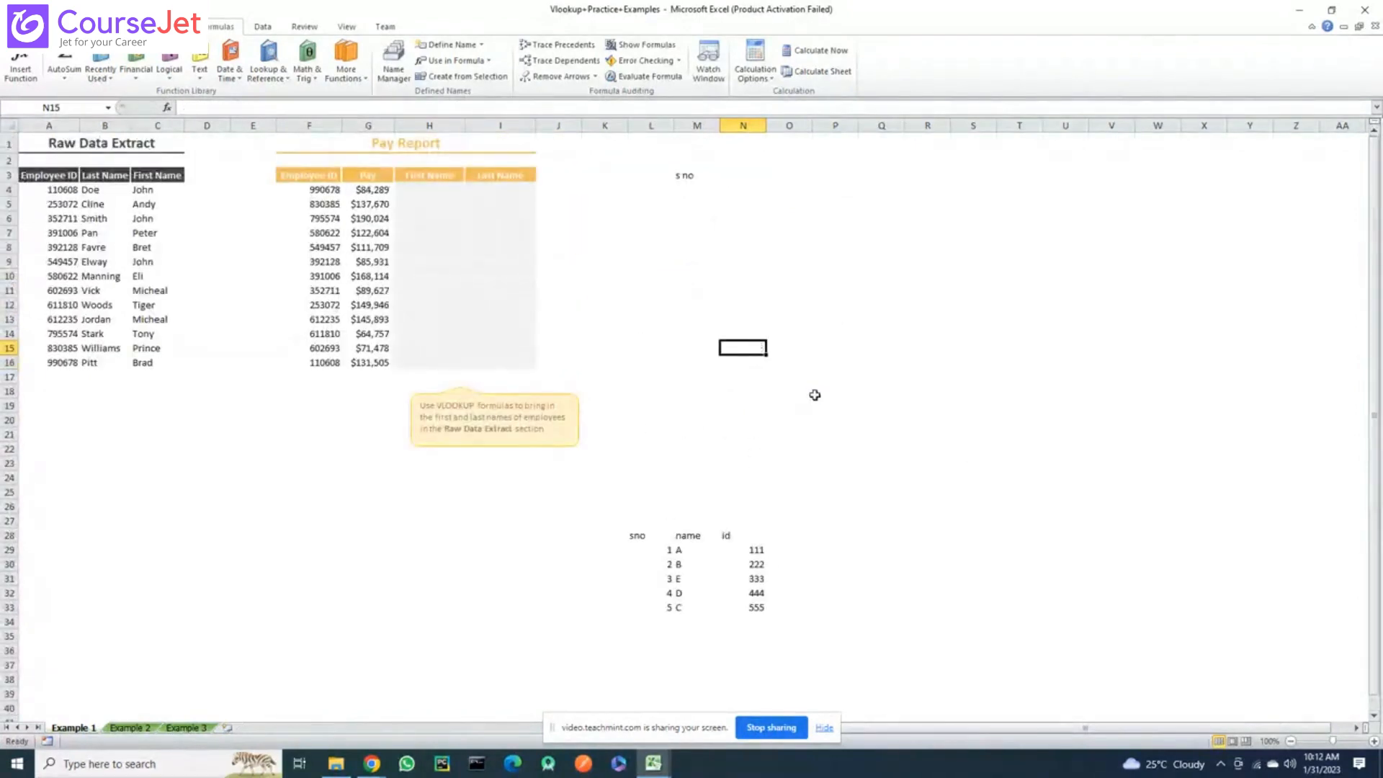
Enter =COUNT(sample) in cell N15, using the defined name as the argument
text(=)
scroll(814, 394, down, 1)
text(coun)
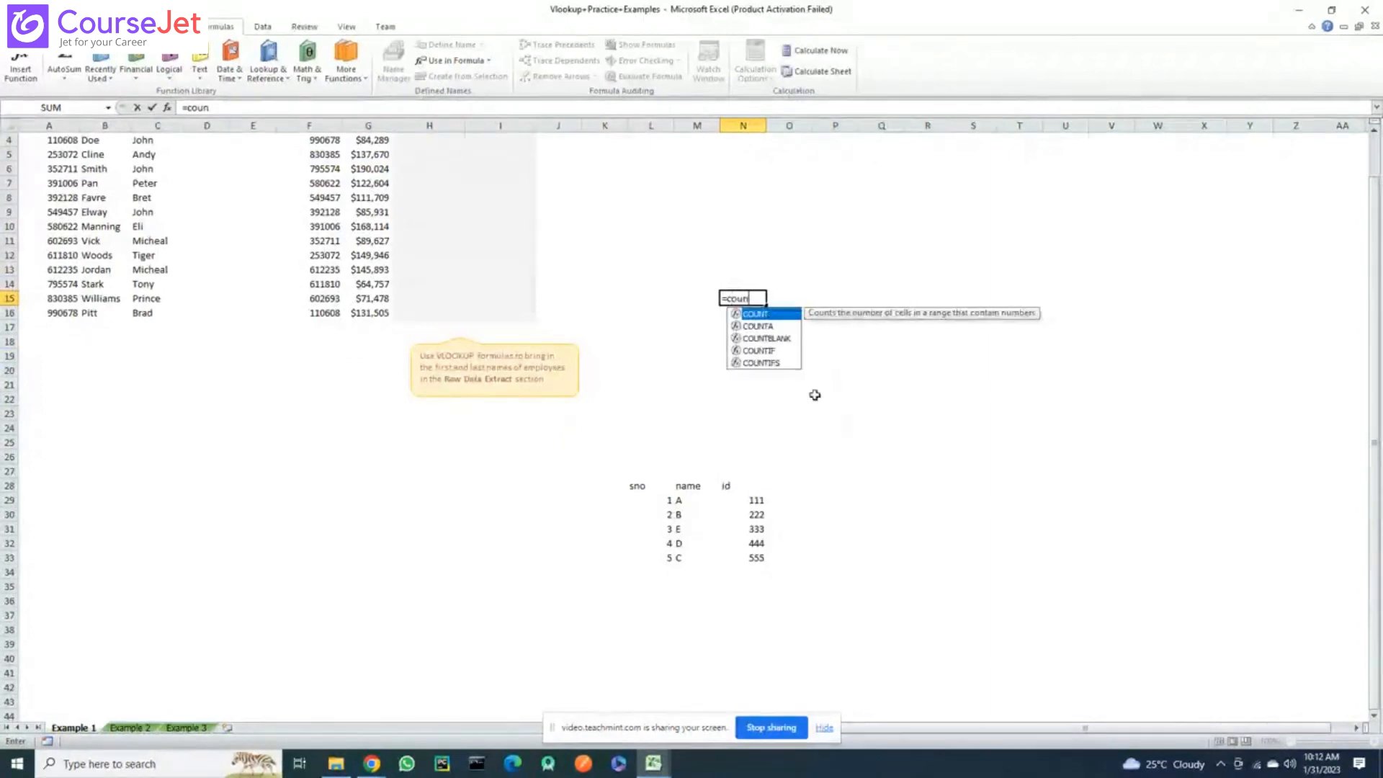
key(Tab)
scroll(814, 395, down, 6)
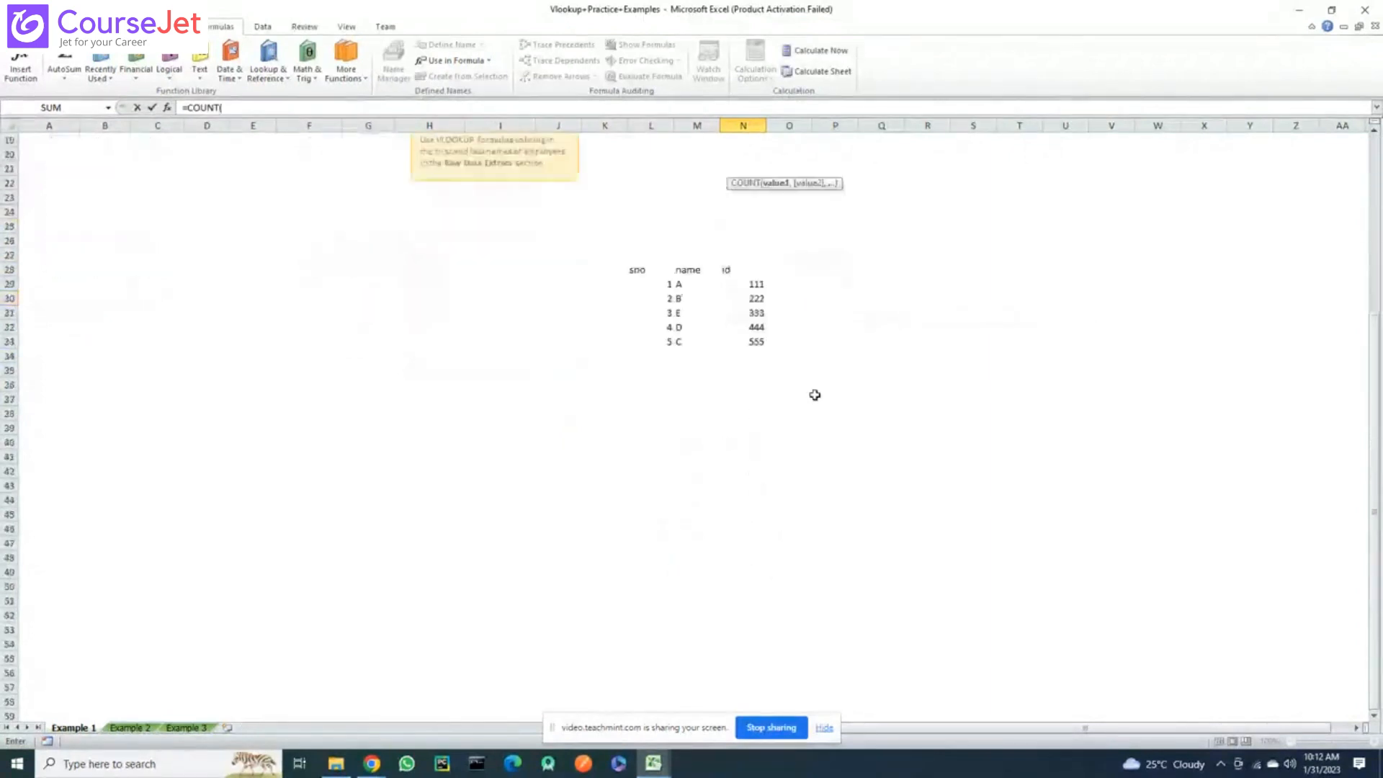
drag(1377, 494, 1377, 151)
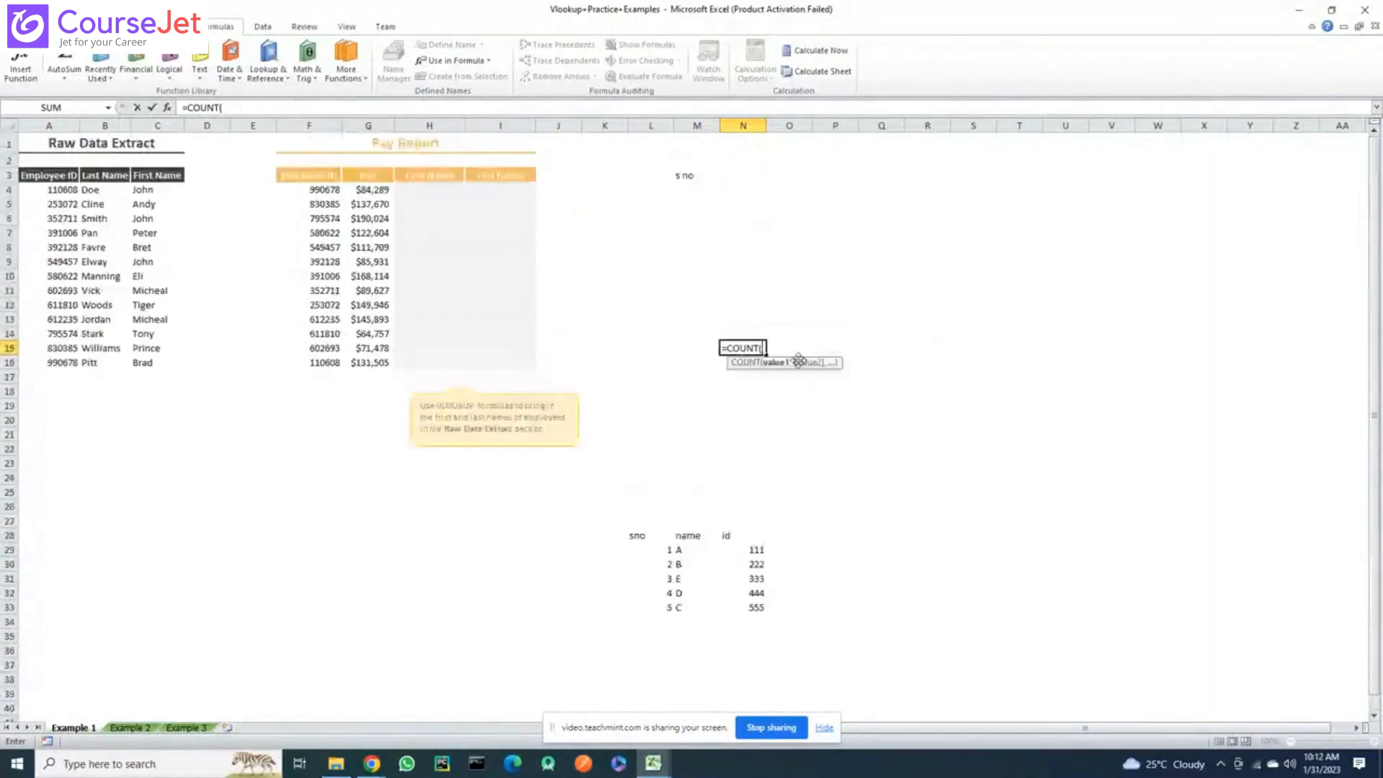
scroll(1036, 284, down, 1)
text(sa)
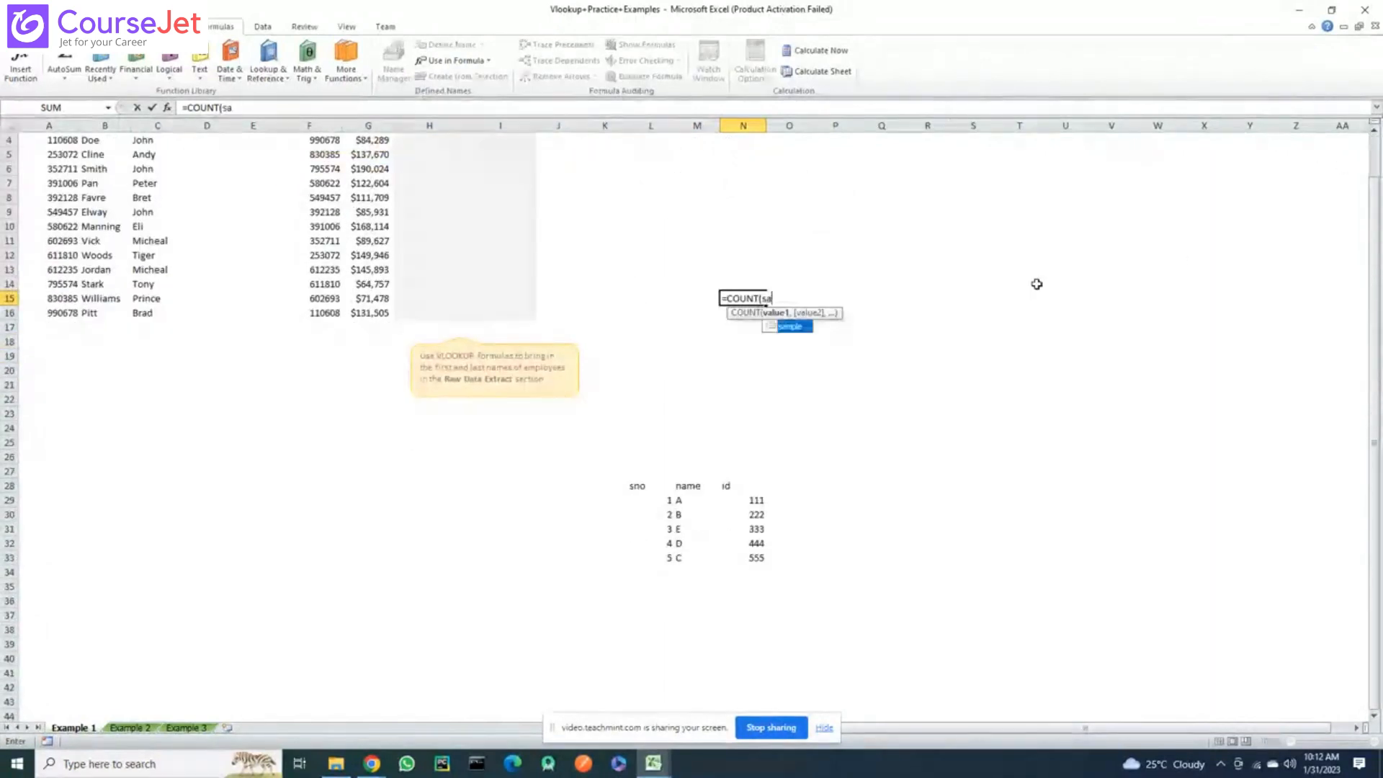
double_click(791, 327)
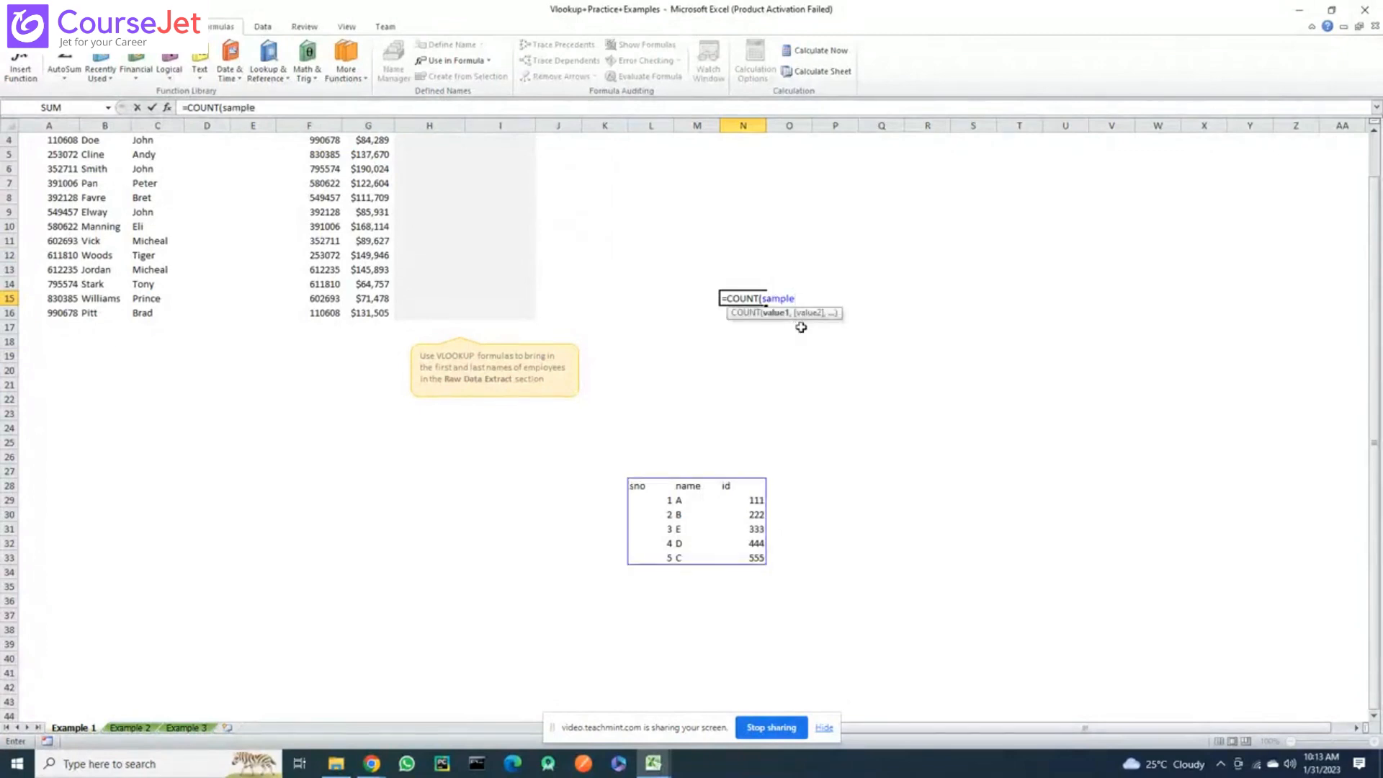
key(Return)
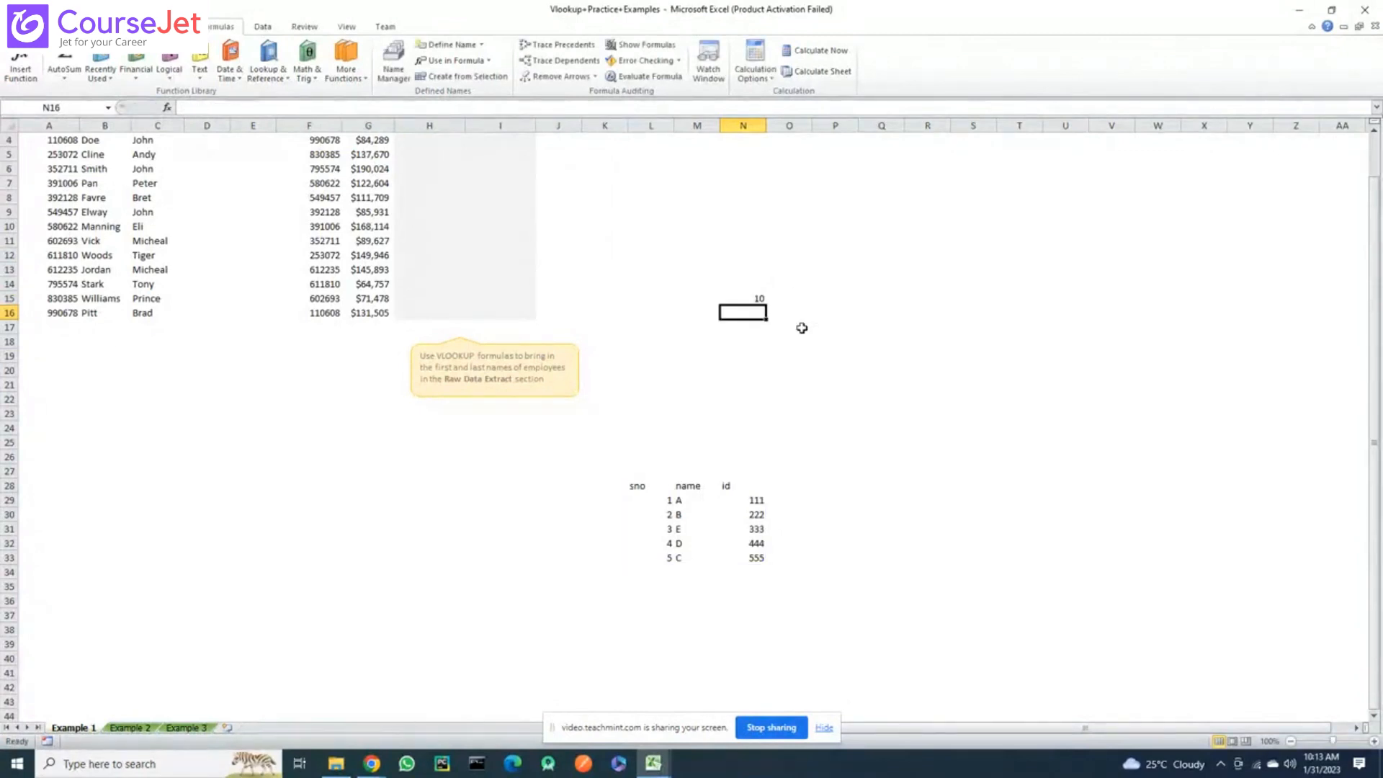
Examine the formula and result in N15 against the sno, name and id table
click(753, 297)
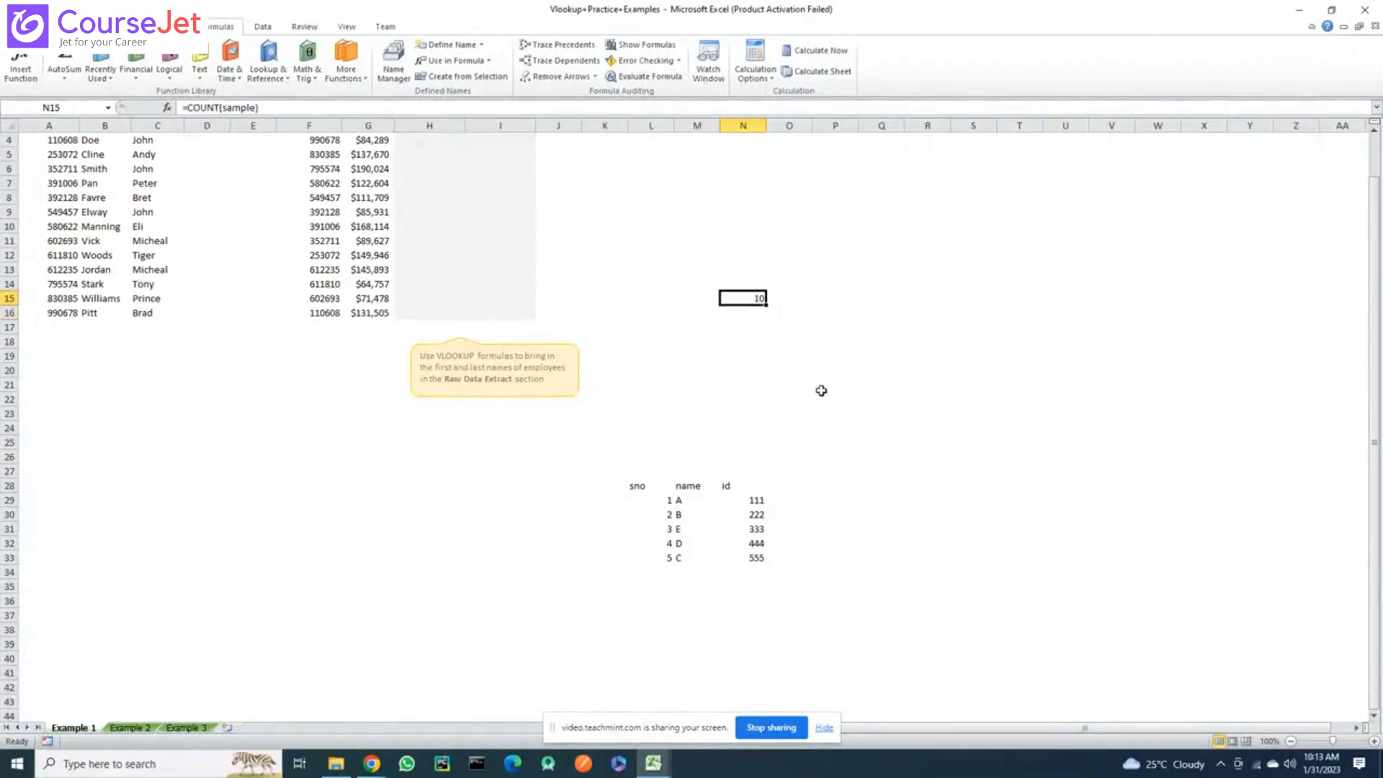
scroll(821, 390, down, 2)
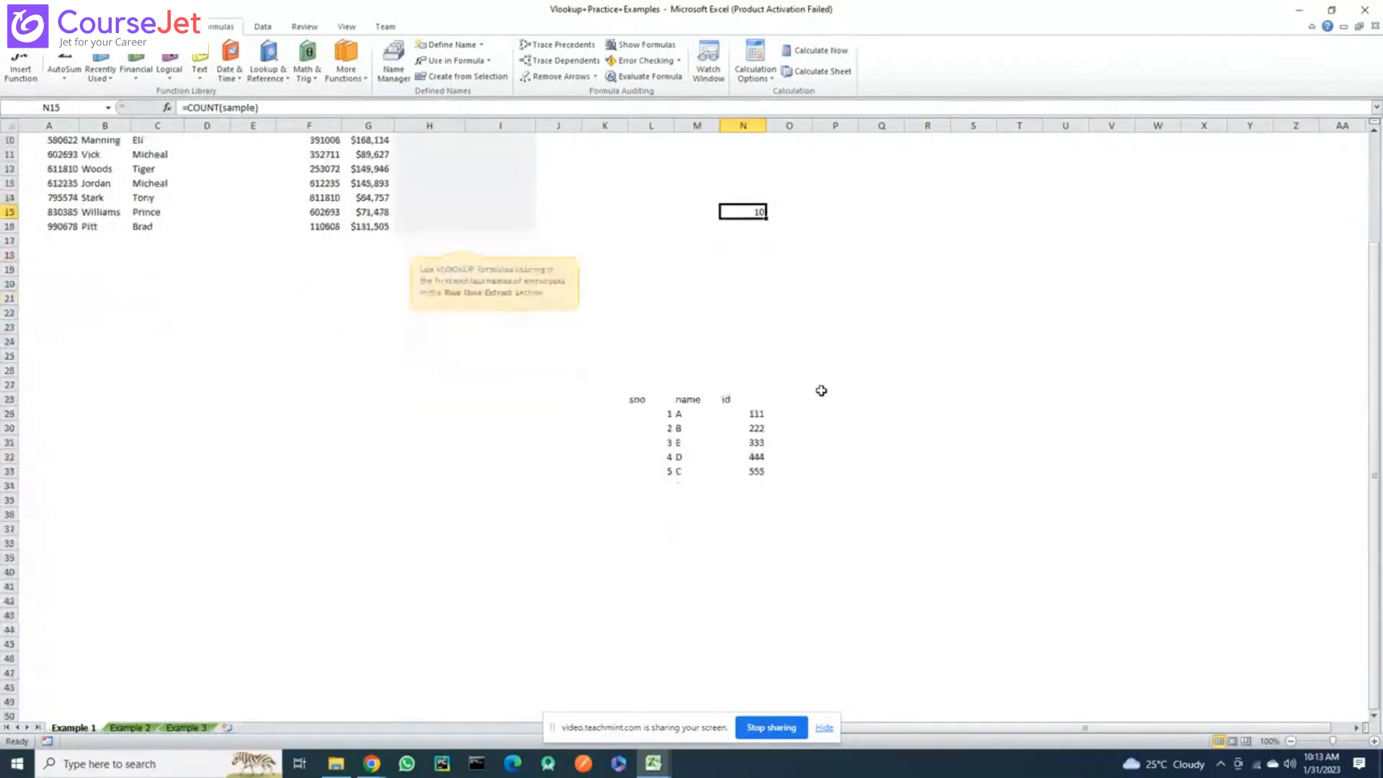
scroll(821, 390, up, 1)
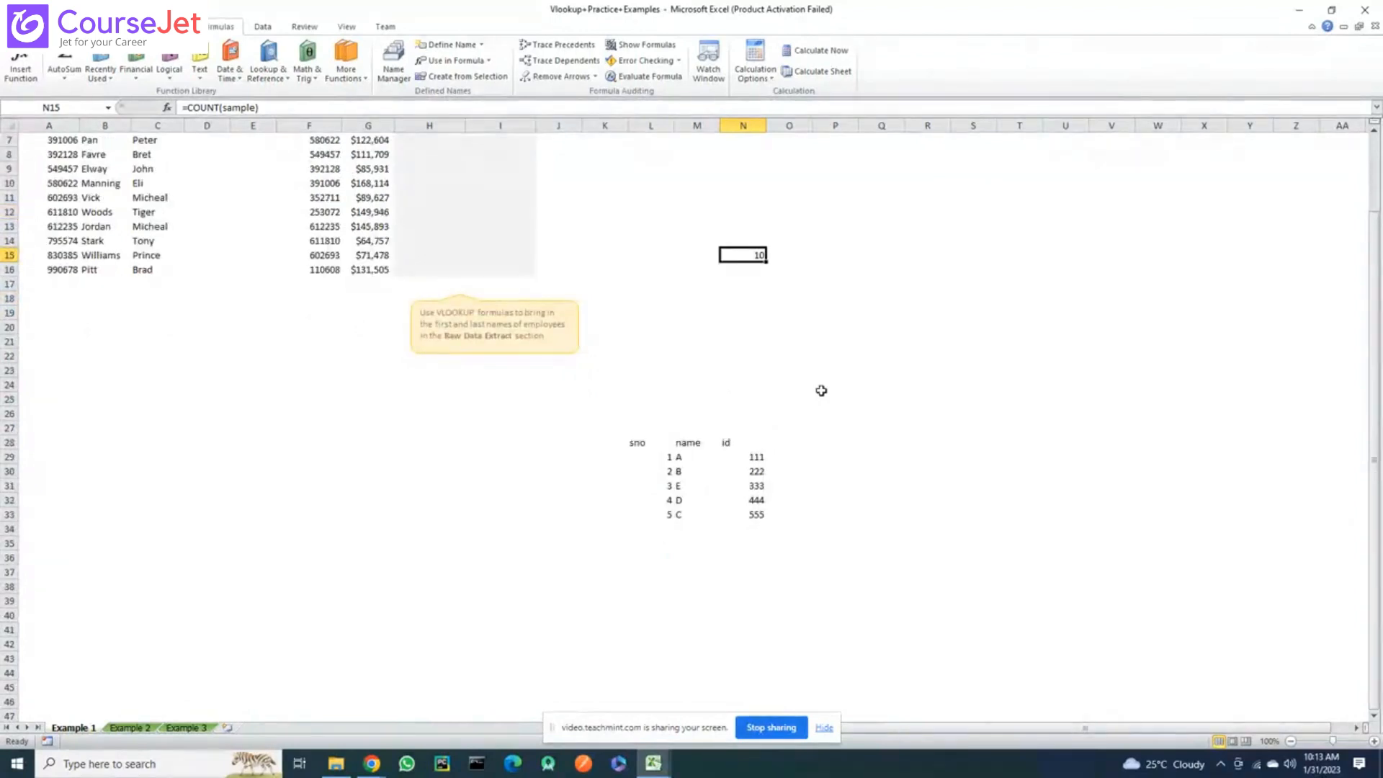
scroll(821, 391, down, 1)
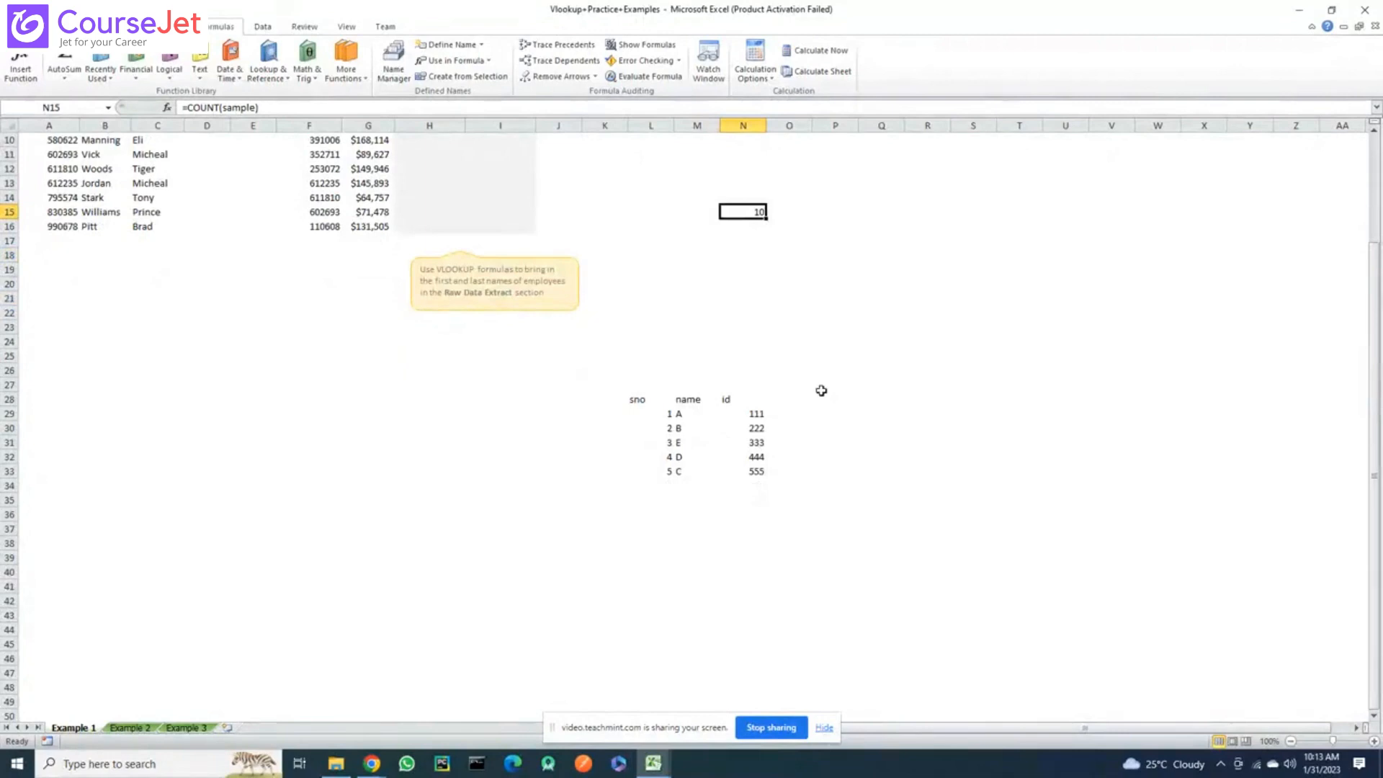
scroll(821, 390, up, 1)
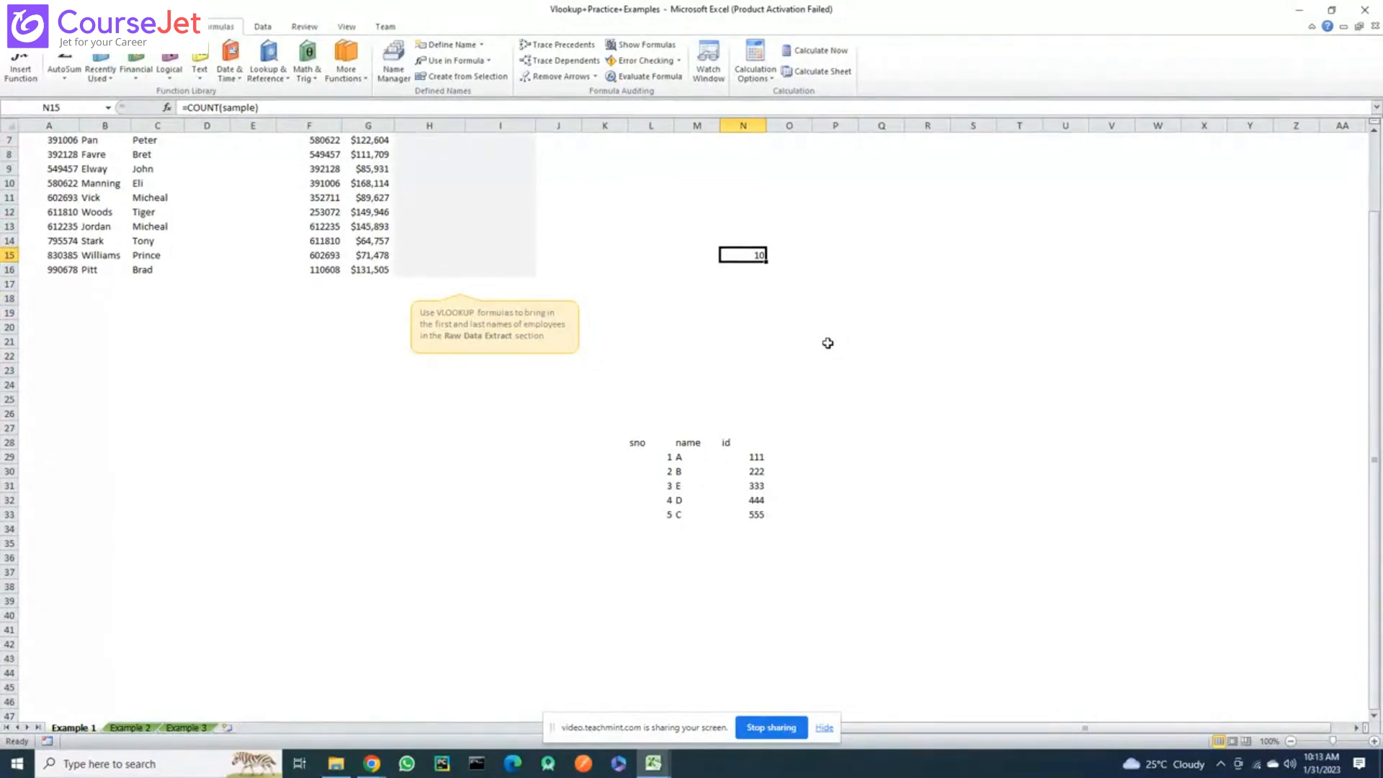
scroll(827, 343, down, 2)
scroll(1373, 453, down, 1)
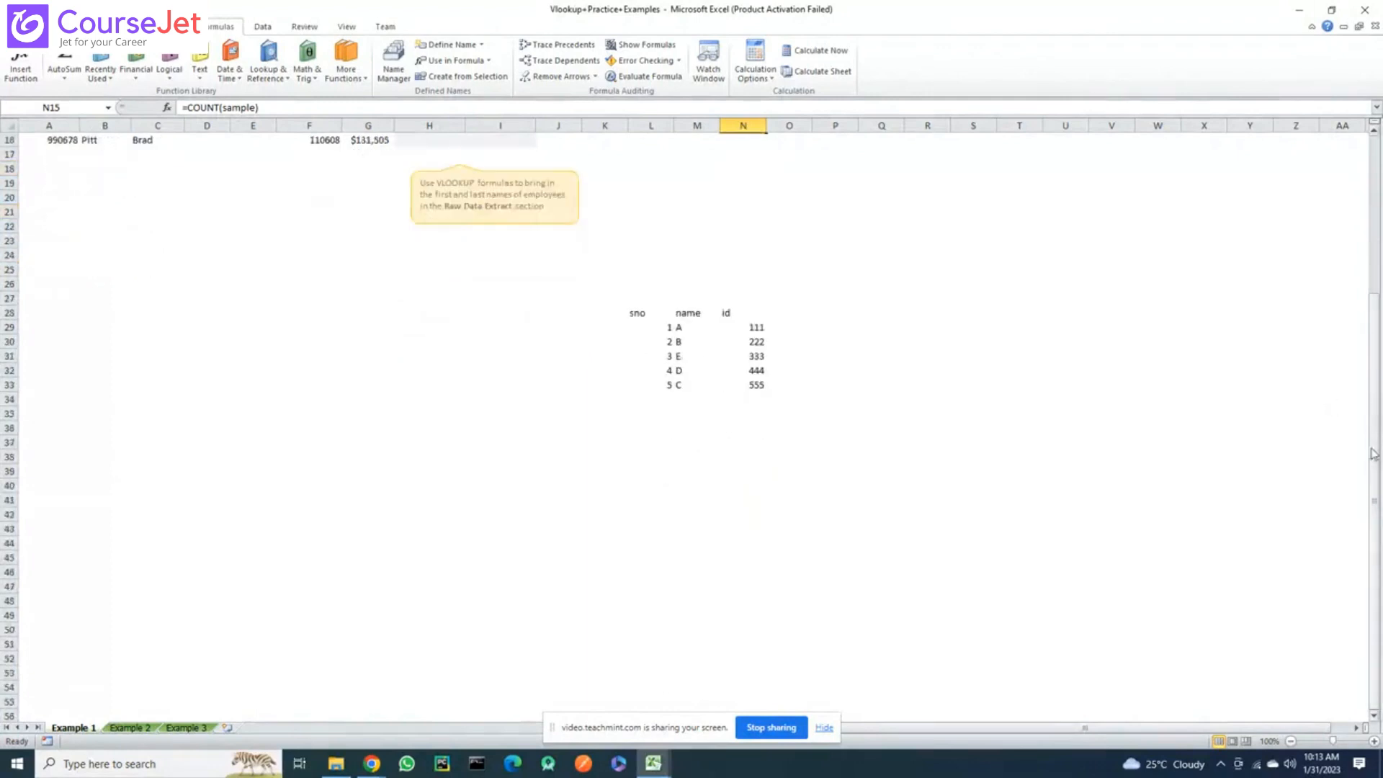
drag(1374, 454, 1378, 274)
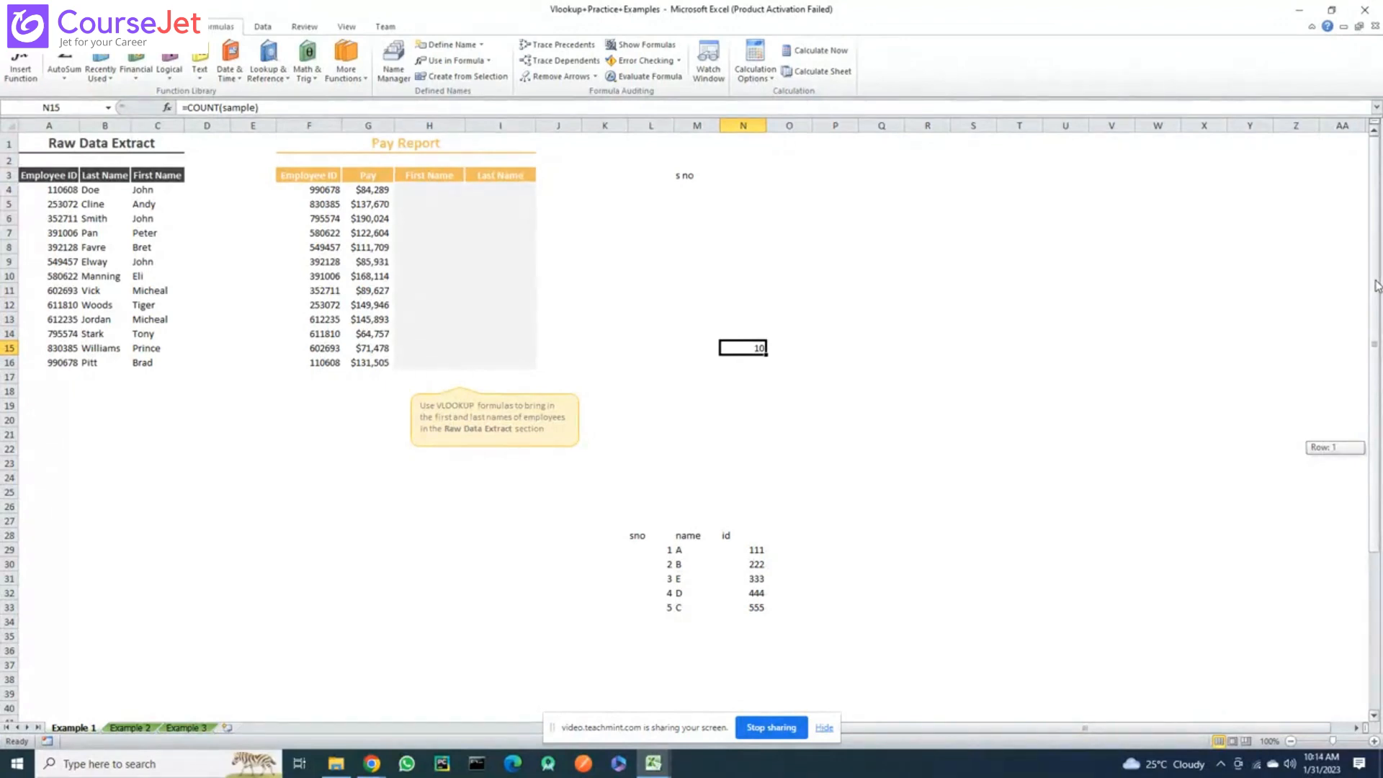
Clear the contents of the range L2:O36 to remove the sample table, the COUNT formula and the stray heading
drag(648, 160, 792, 650)
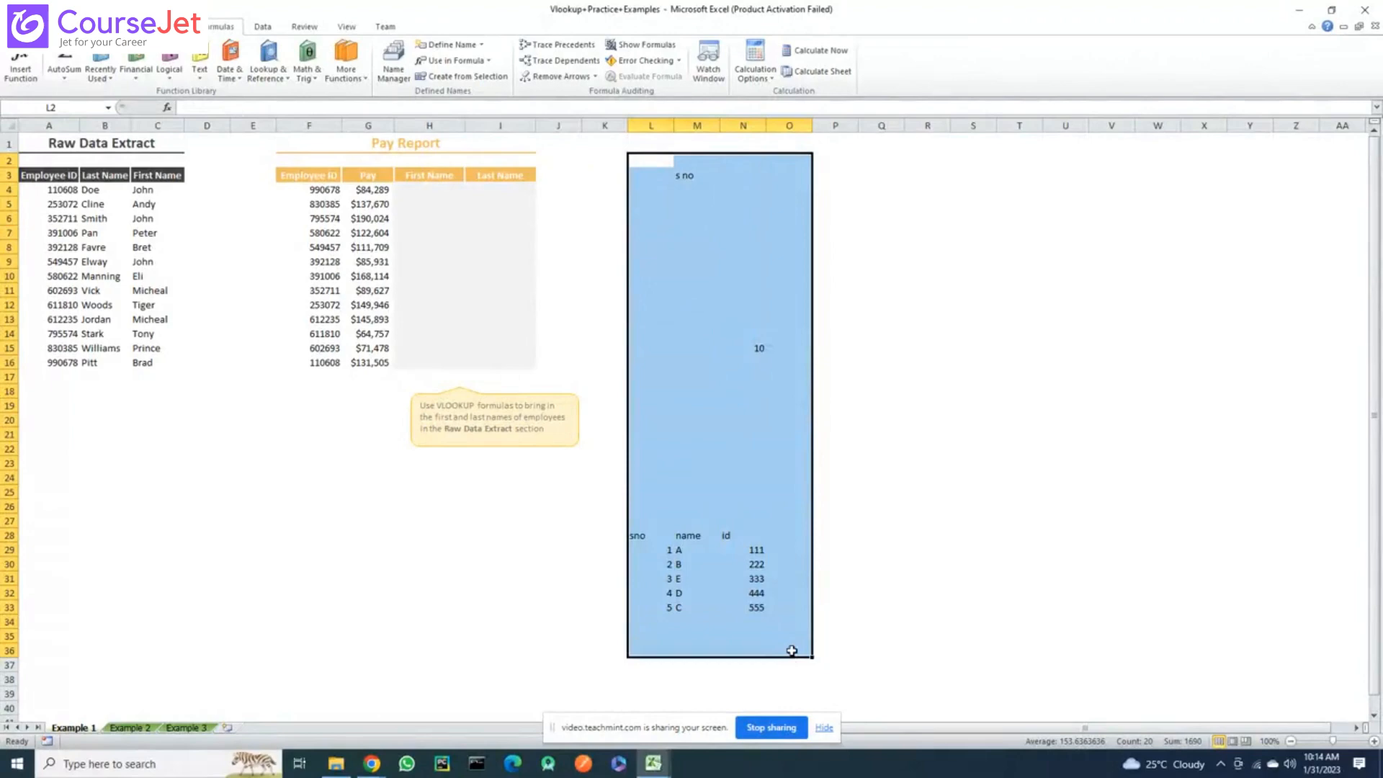
click(869, 259)
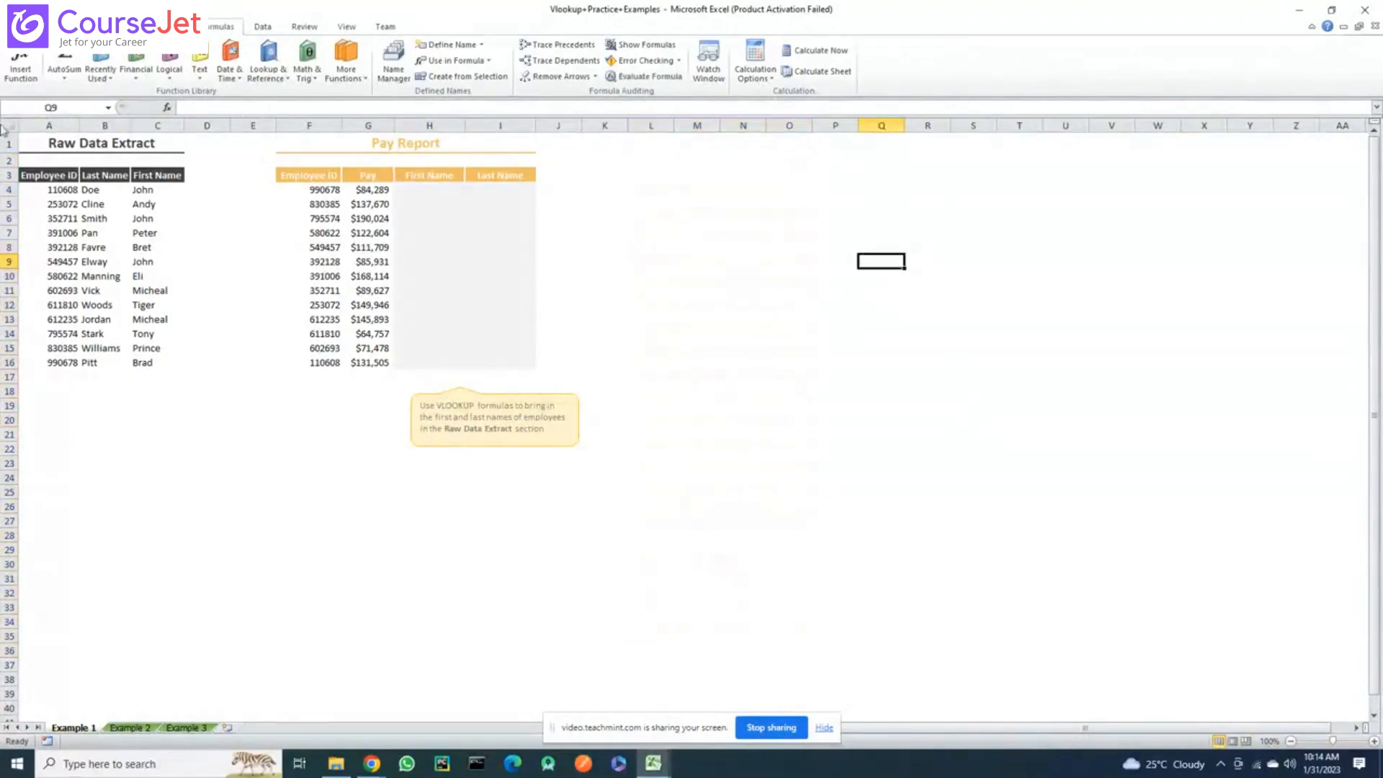
click(58, 27)
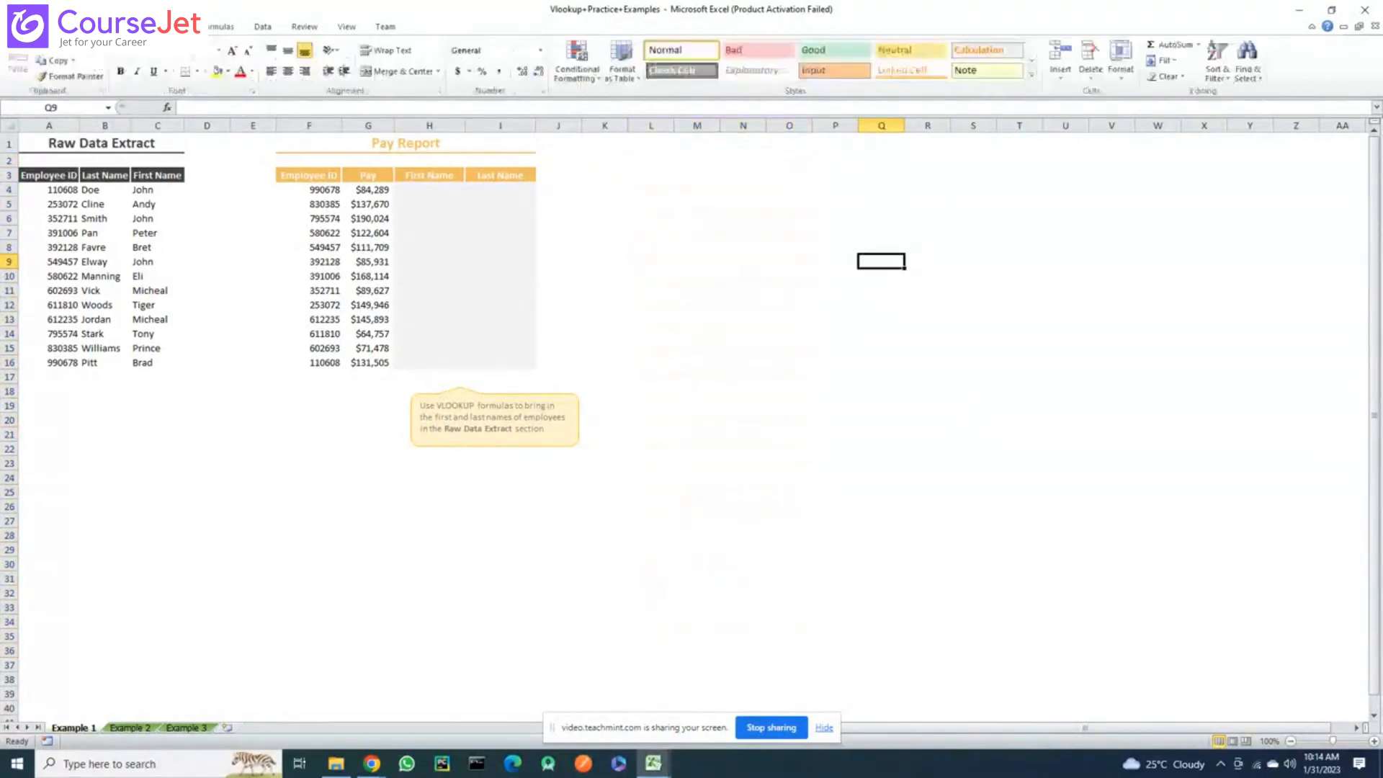
Turn on the gridlines for the Example 1 worksheet
click(339, 29)
click(302, 26)
click(346, 29)
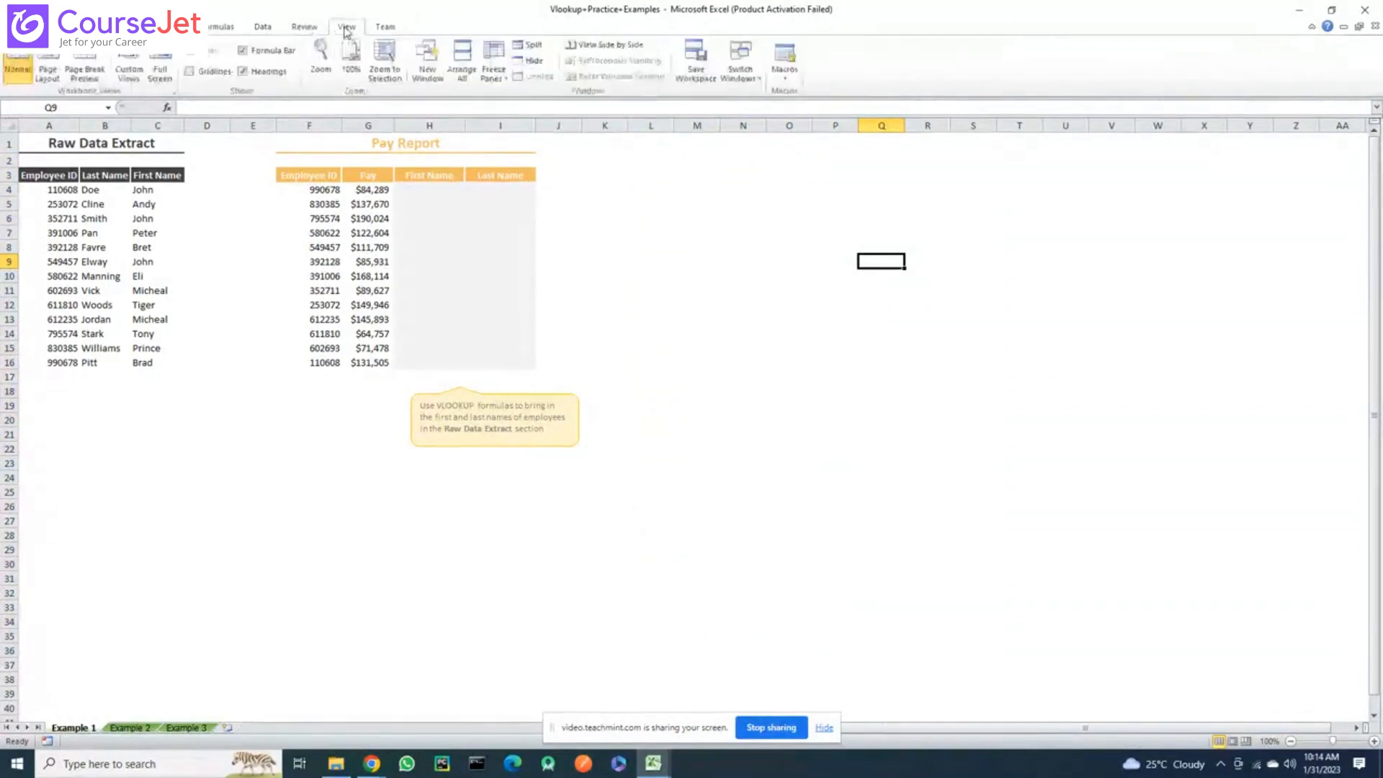
scroll(346, 30, down, 1)
click(346, 29)
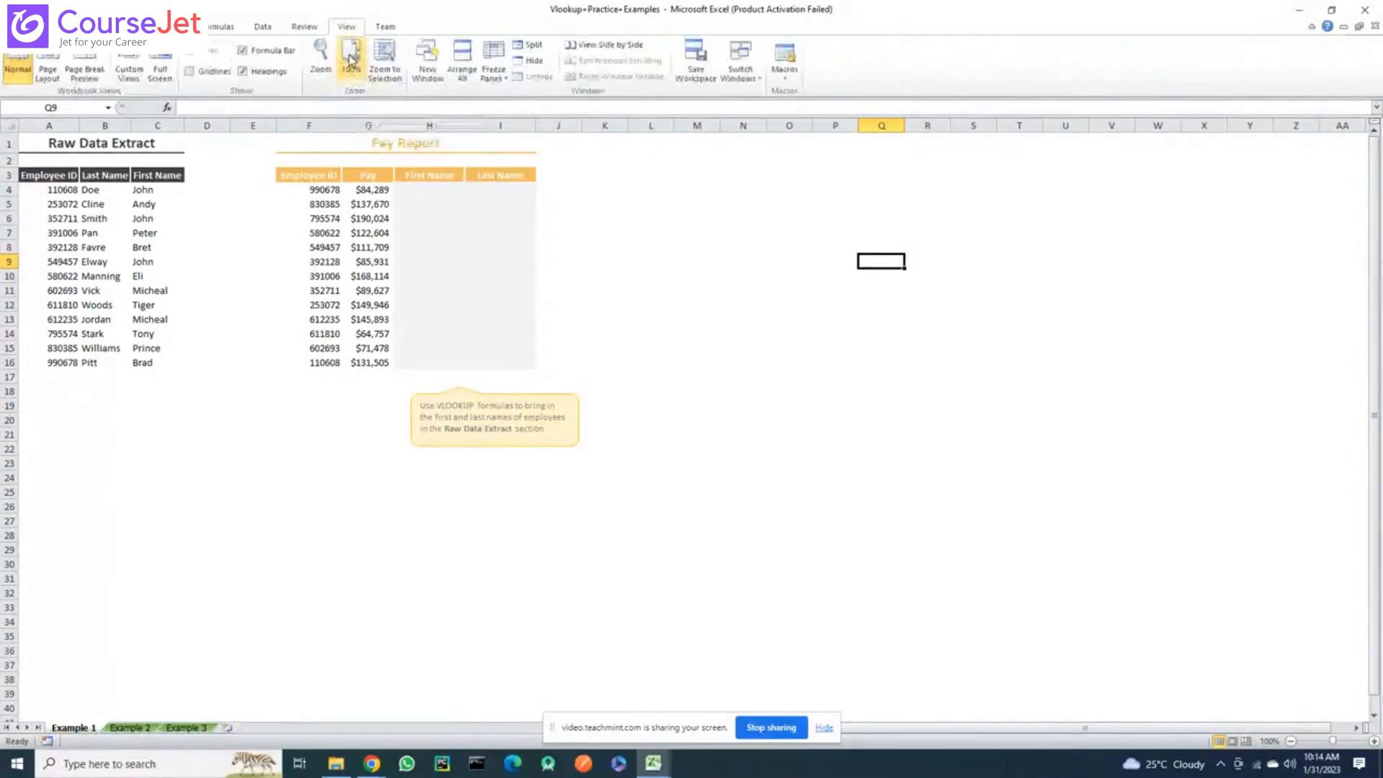
click(190, 74)
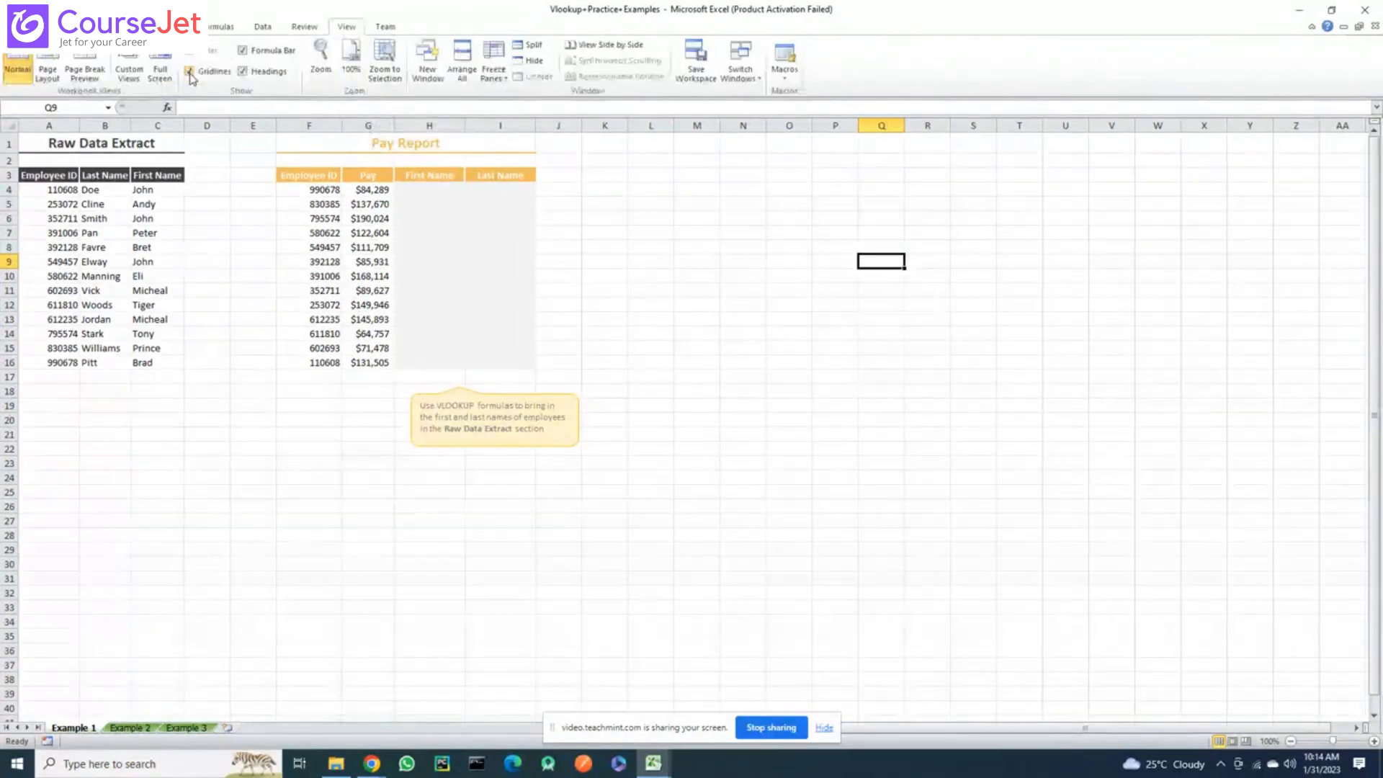
Hide the gridlines on the Example 1 worksheet again
scroll(190, 77, down, 1)
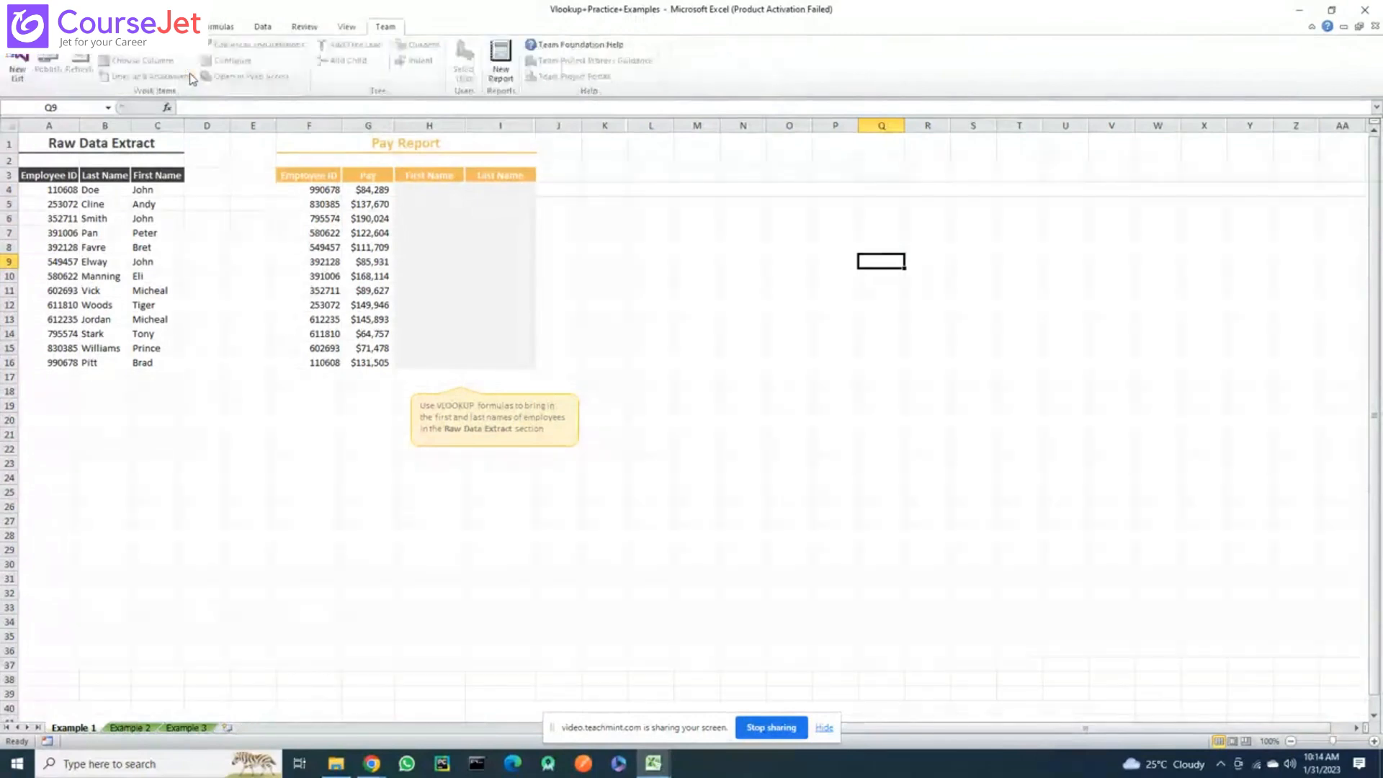
click(304, 26)
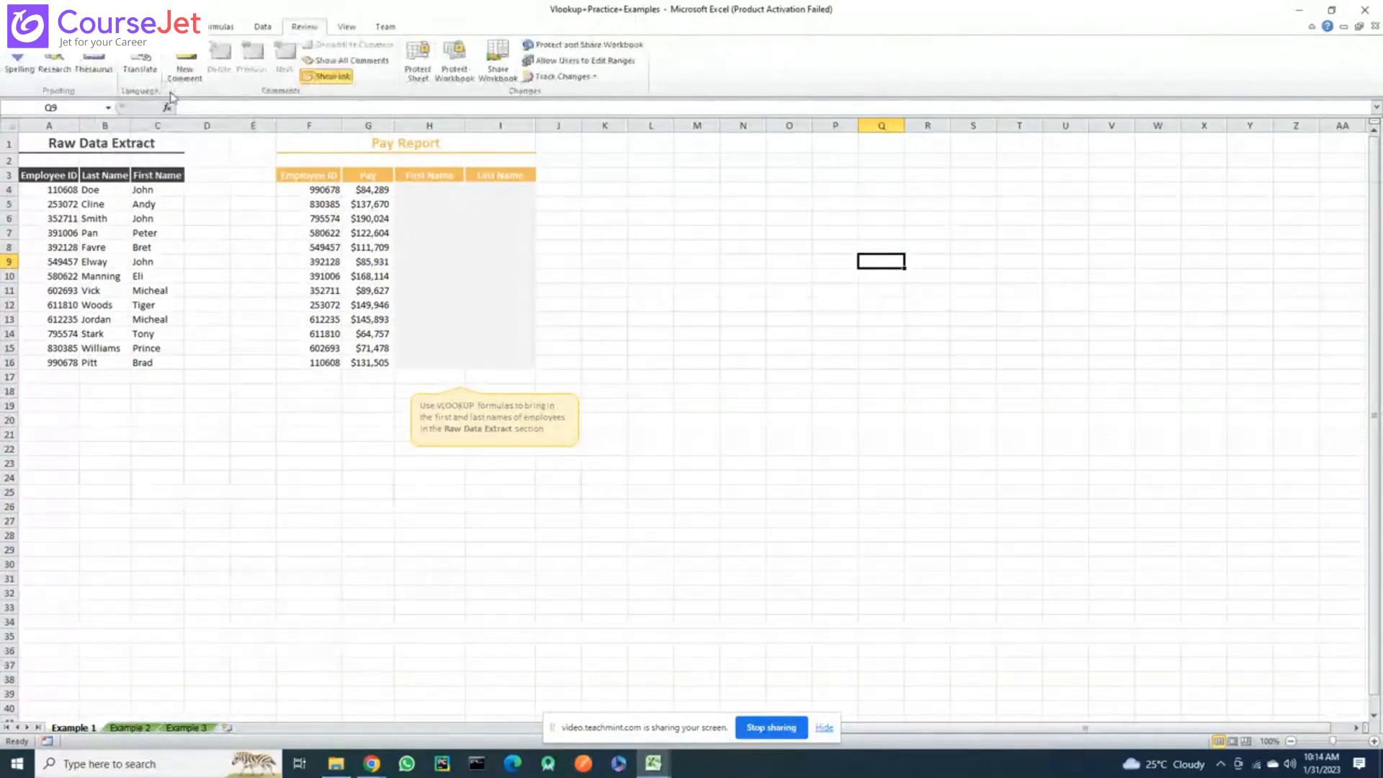
click(346, 27)
click(190, 70)
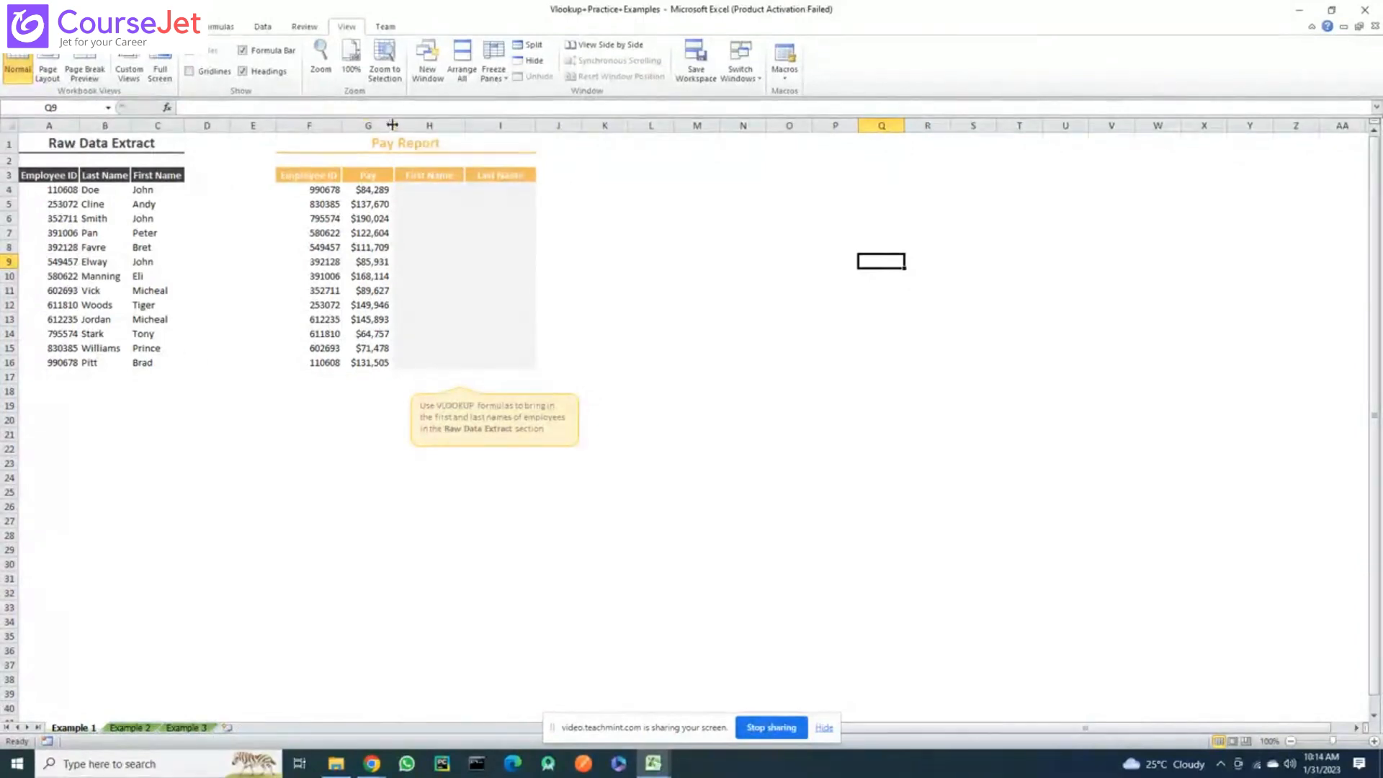
Add a new worksheet and enter the headings S.no, name and id in cells A1:C1
click(228, 728)
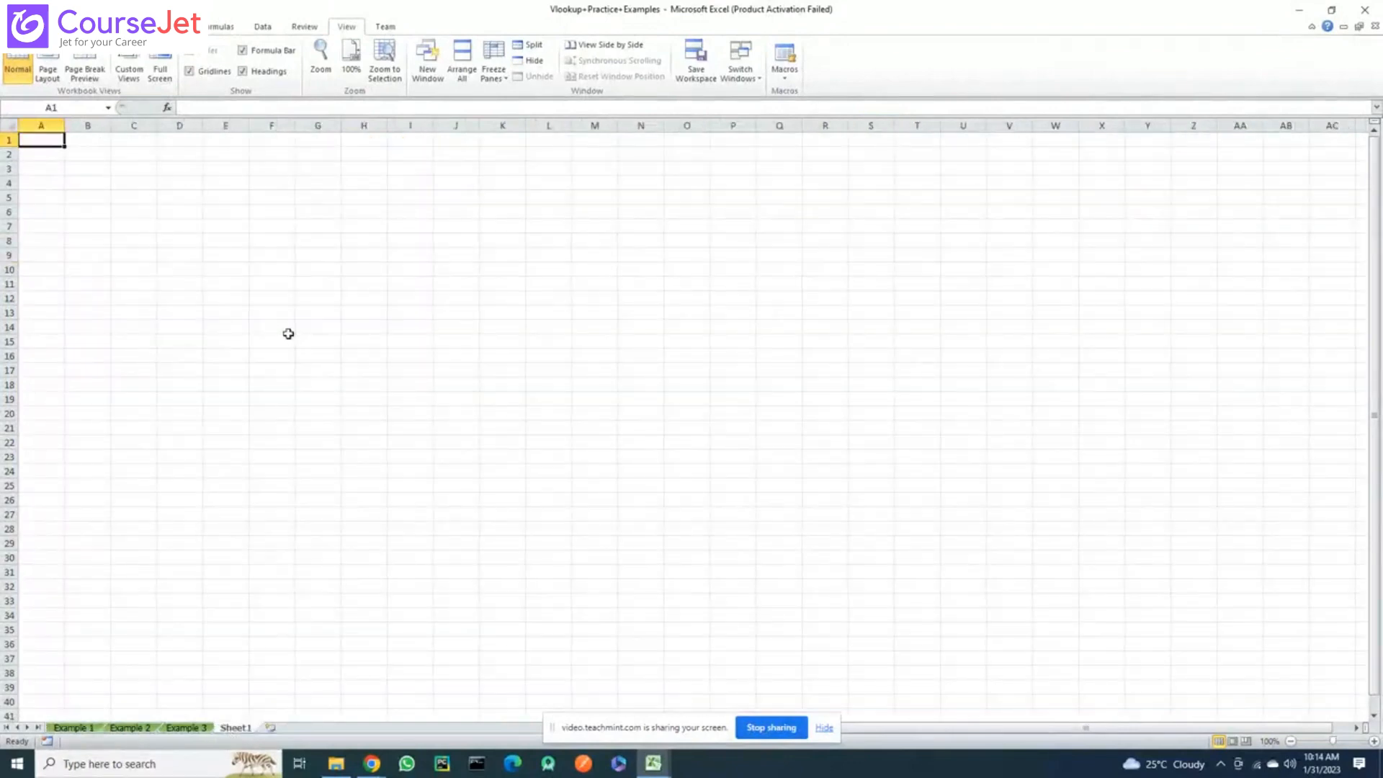
text(S.no)
key(Tab)
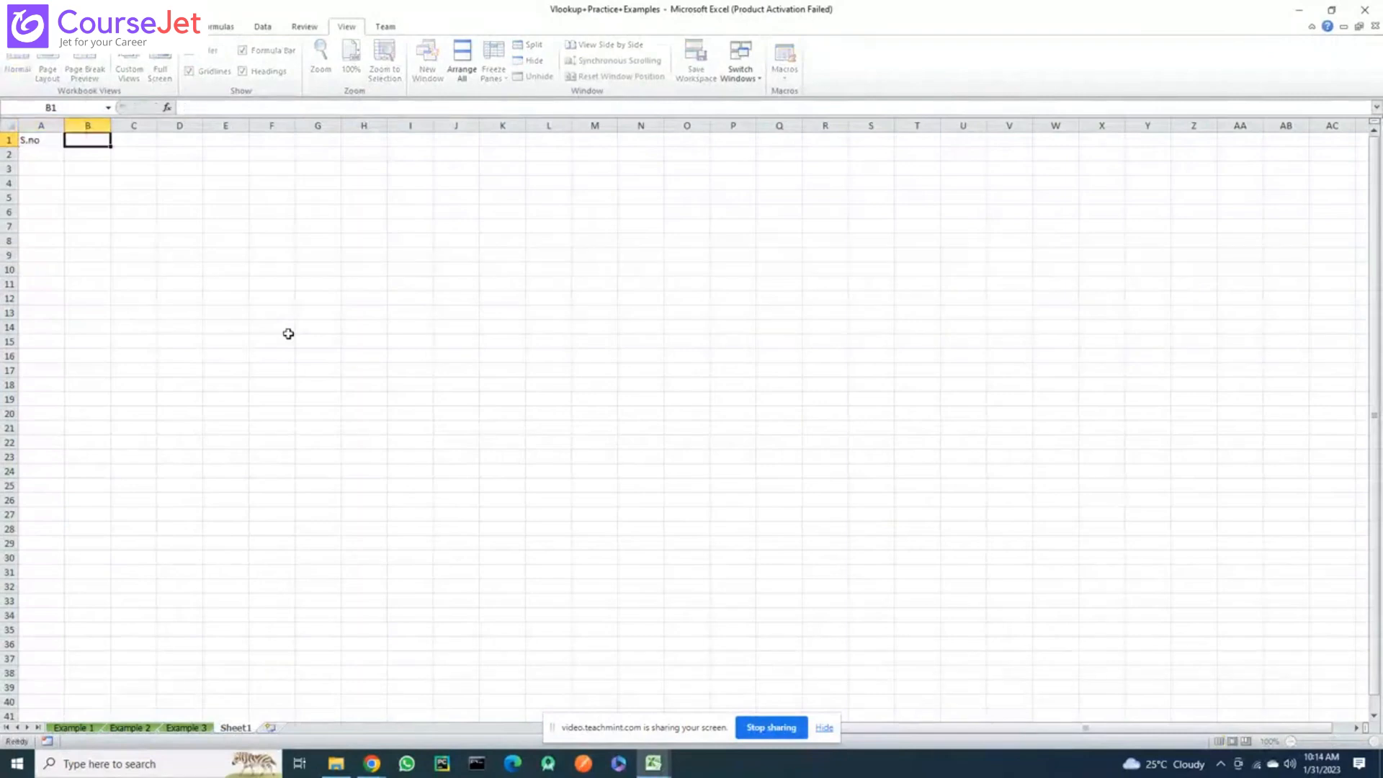
text(name)
key(Tab)
text(id)
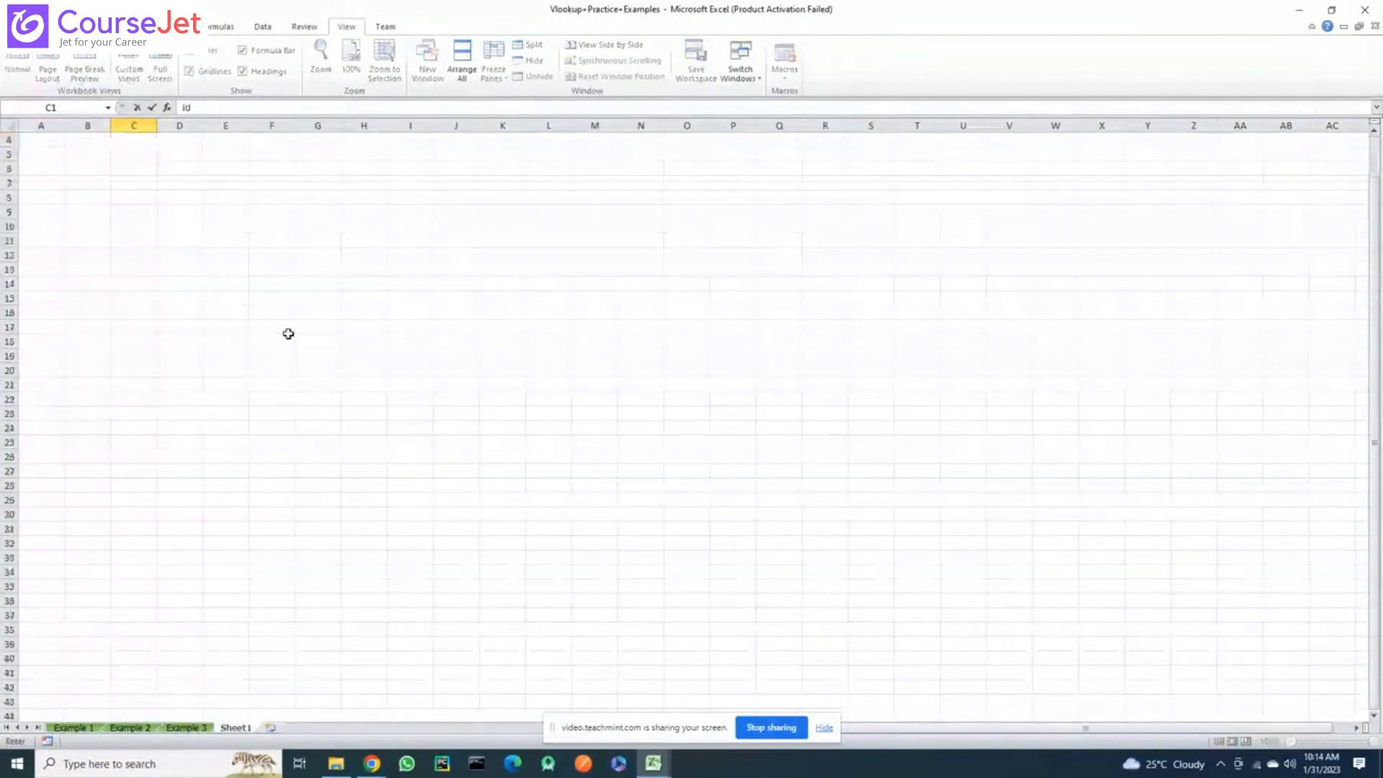
key(Return)
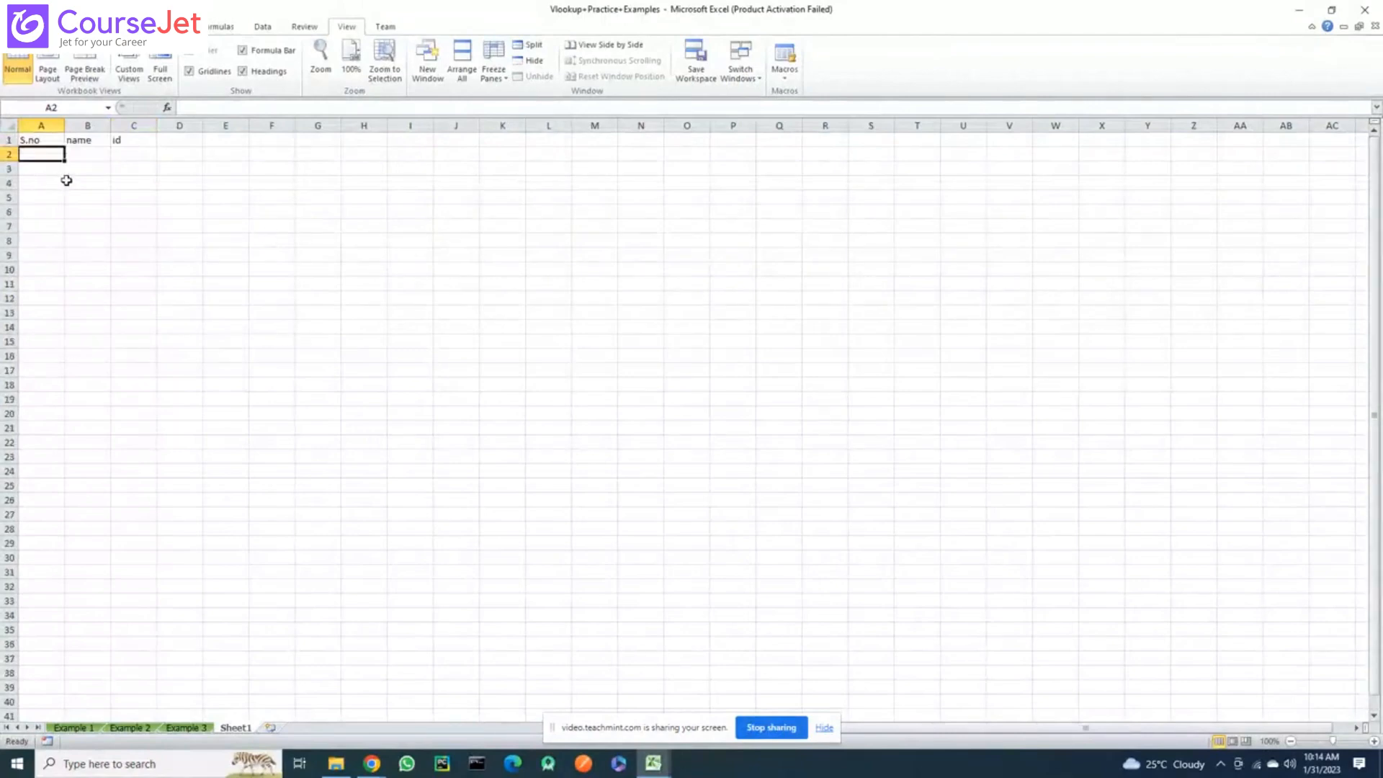
Fill A2:A7 with the numbers 1 to 6 and B2:B7 with a, s, c, d, f and v
text(1 2 3 4 5 6)
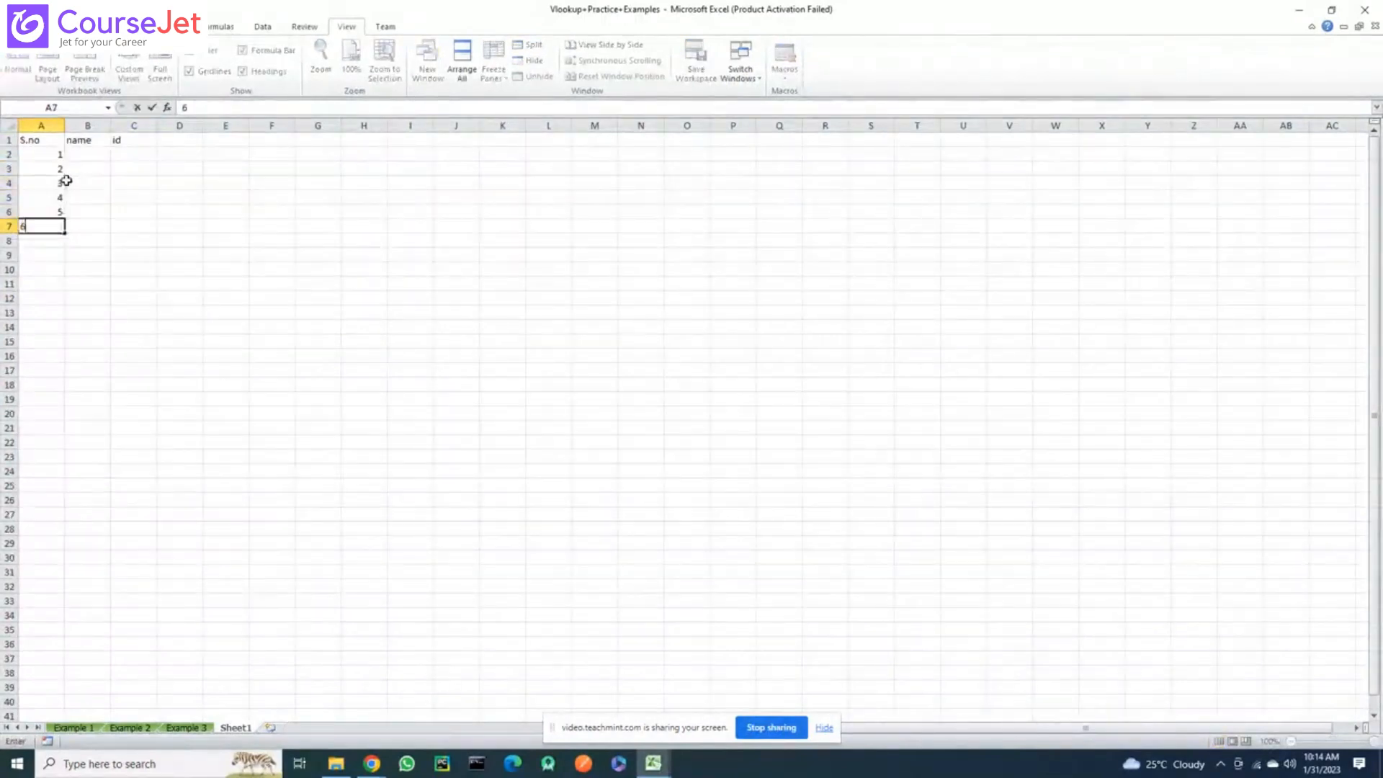
key(Return)
click(87, 156)
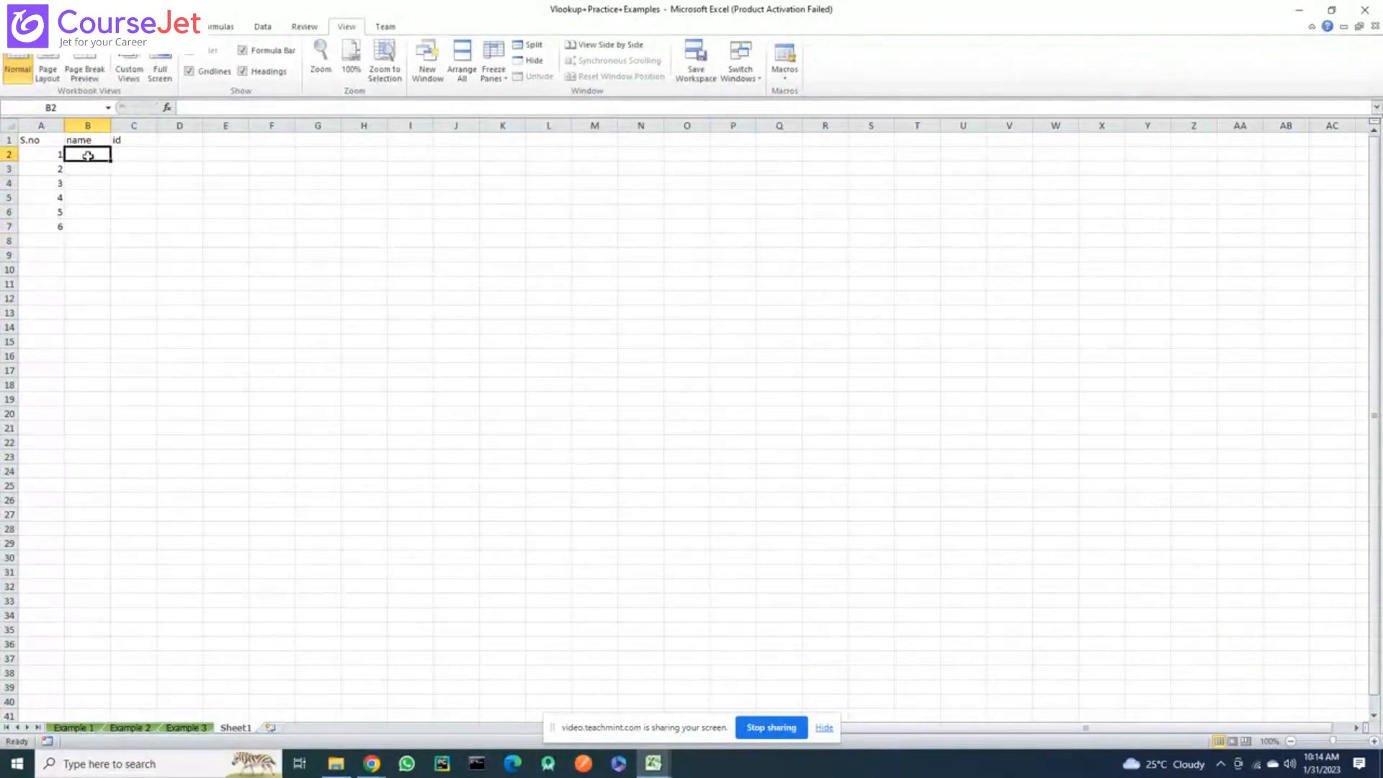
text(a s c d f v)
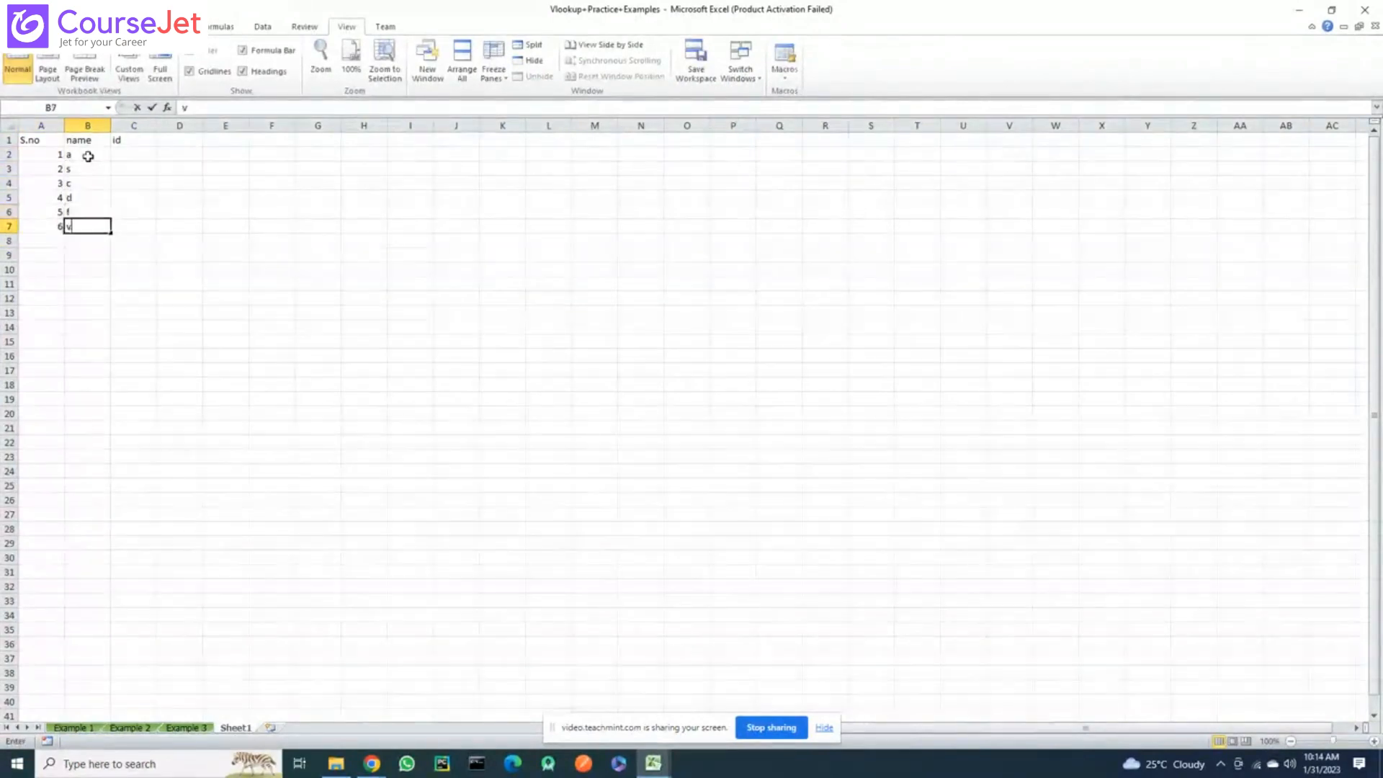
key(Return)
Enter 111, 222, 333, 444, 555 and 666 in cells C2:C7 under the id heading
click(139, 152)
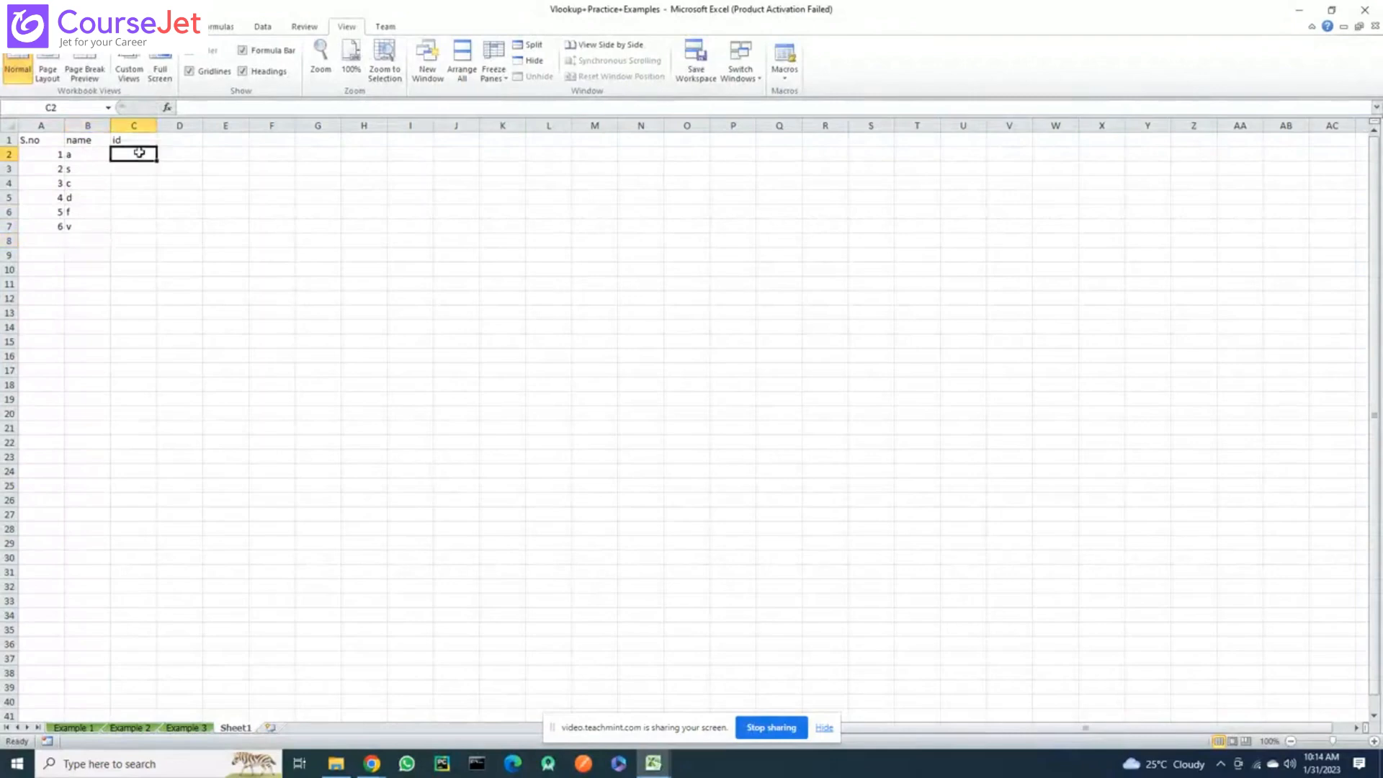
text(111)
key(Return)
text(222)
key(Return)
text(333)
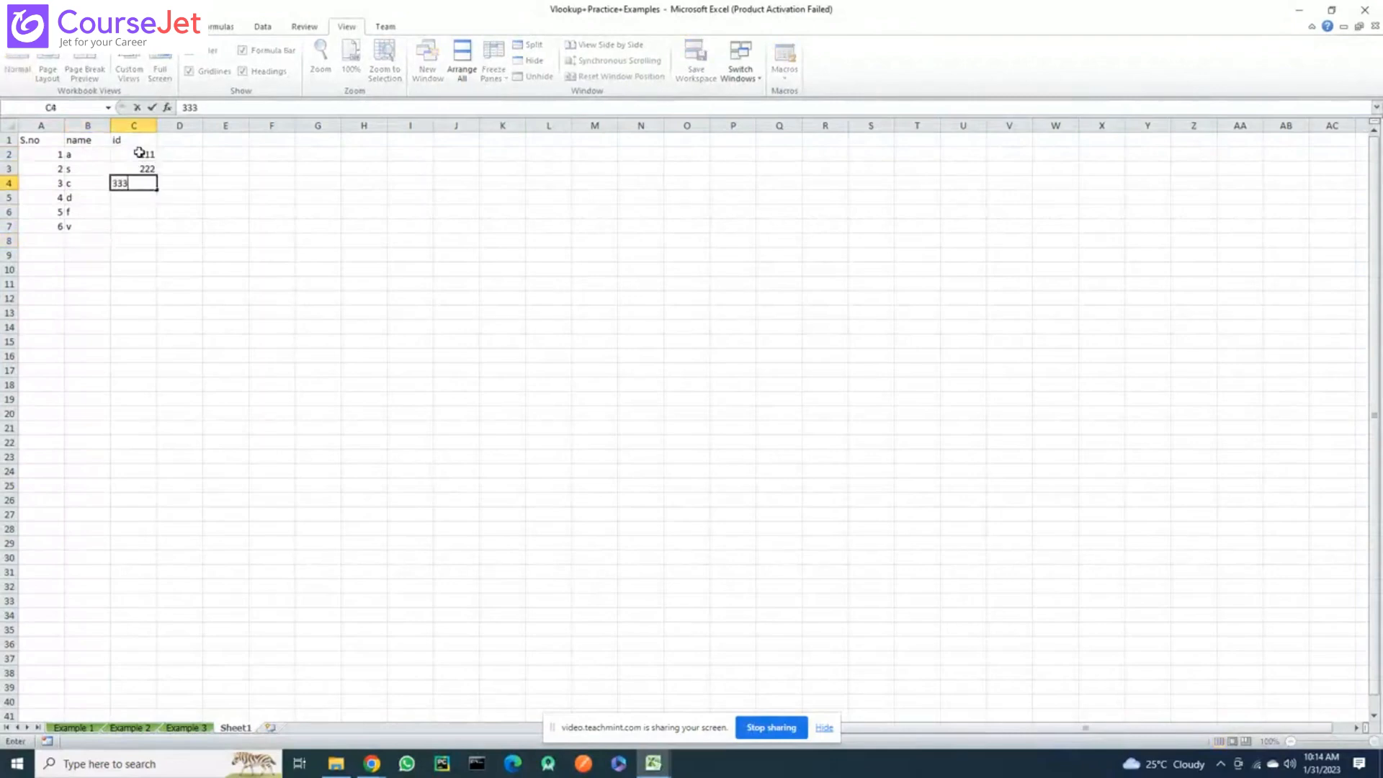
key(Return)
scroll(139, 153, down, 1)
scroll(139, 153, up, 1)
text(444)
key(Return)
text(555)
key(Return)
scroll(139, 153, down, 1)
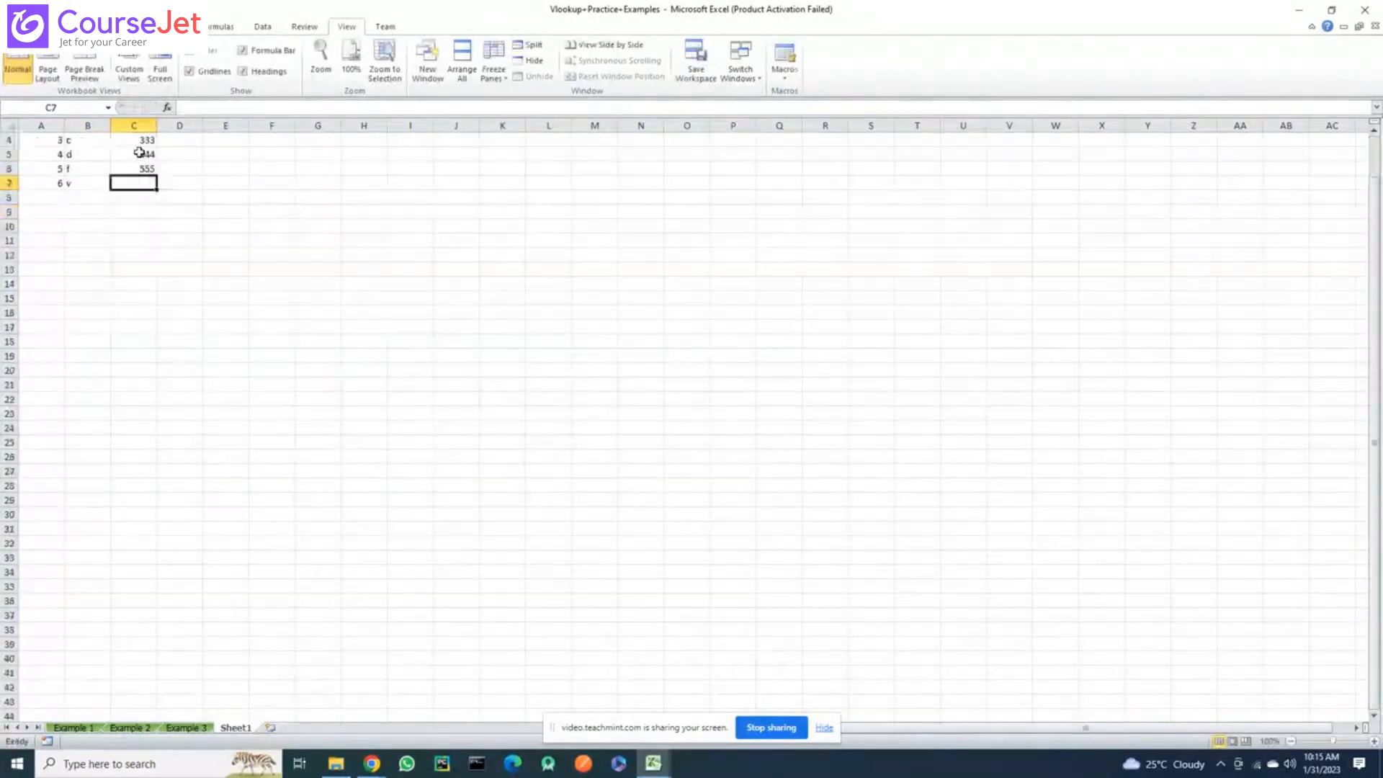
text(666)
key(Return)
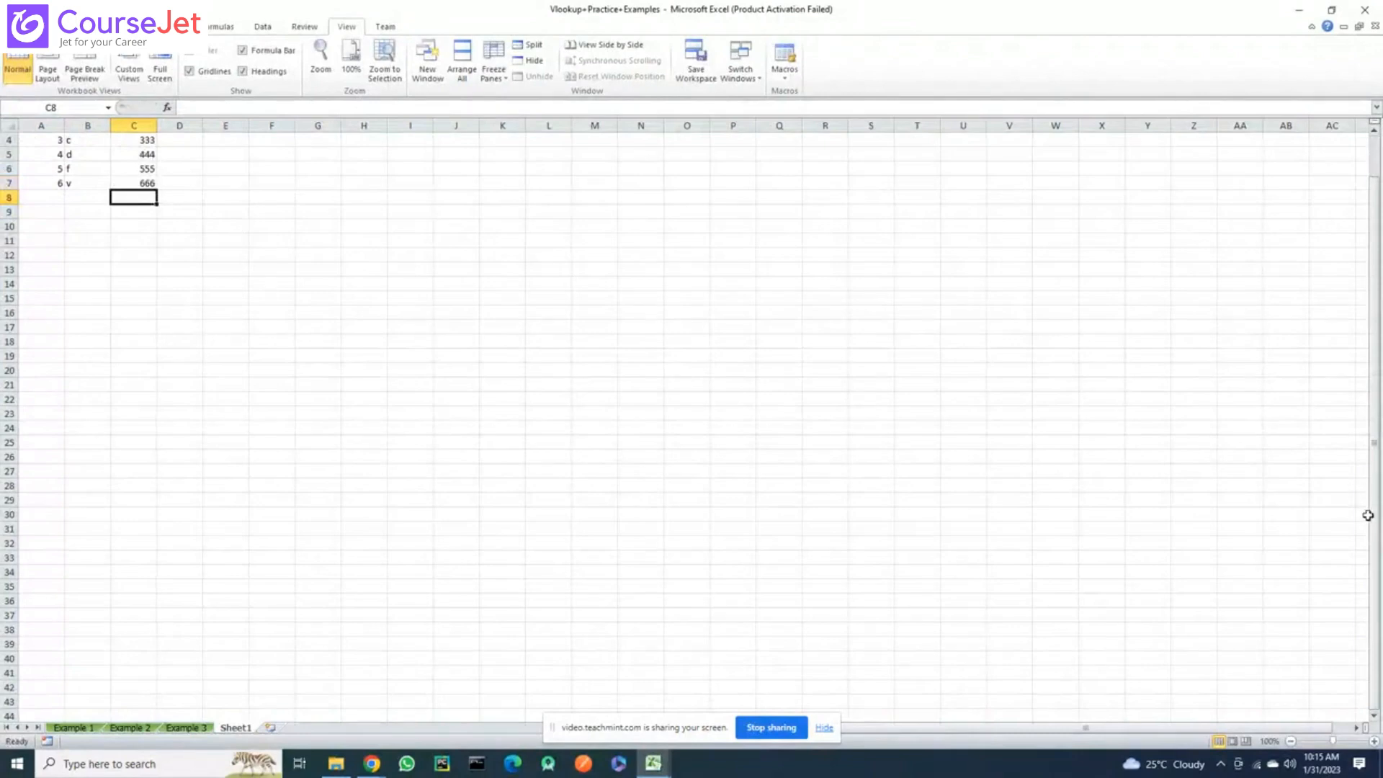
drag(1367, 515, 1367, 504)
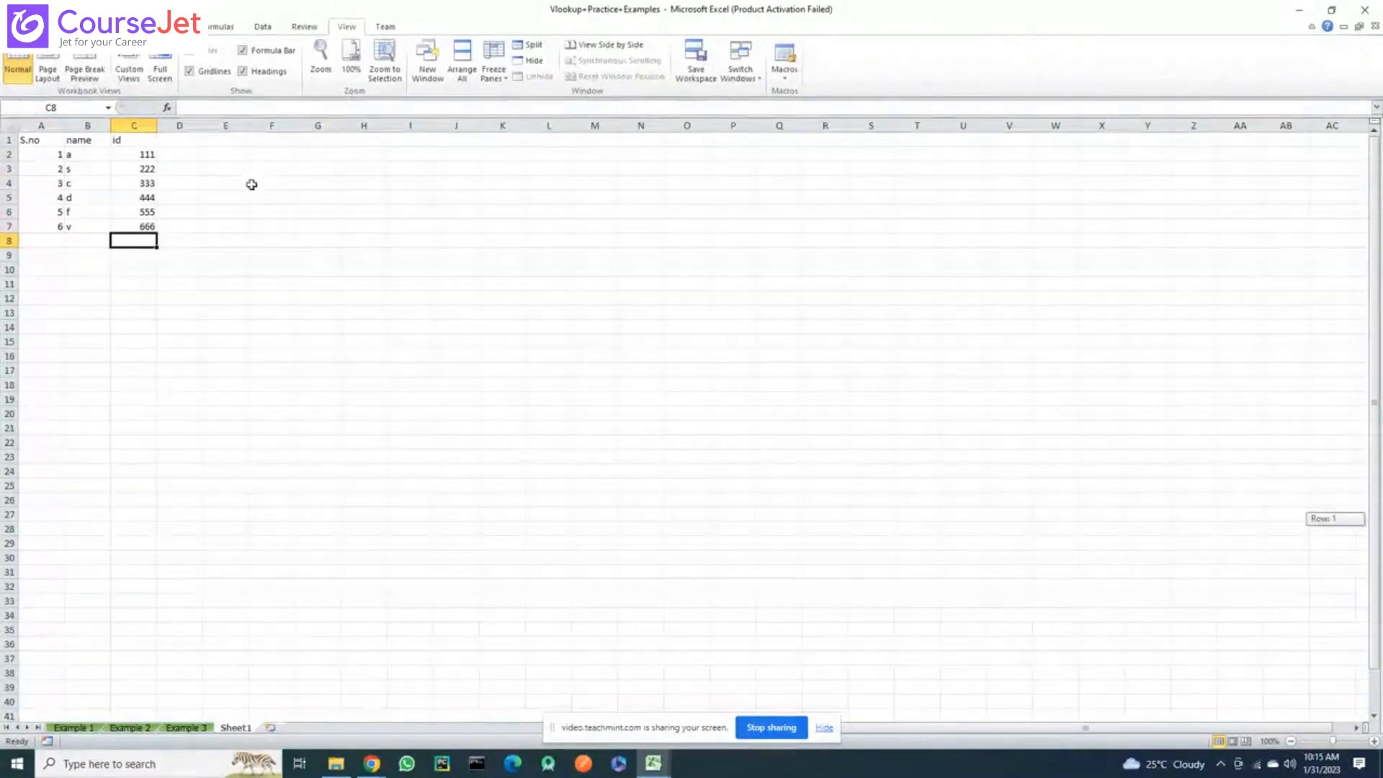
Fill the S.no heading from A1 rightward across the range A1:L1
scroll(37, 144, down, 1)
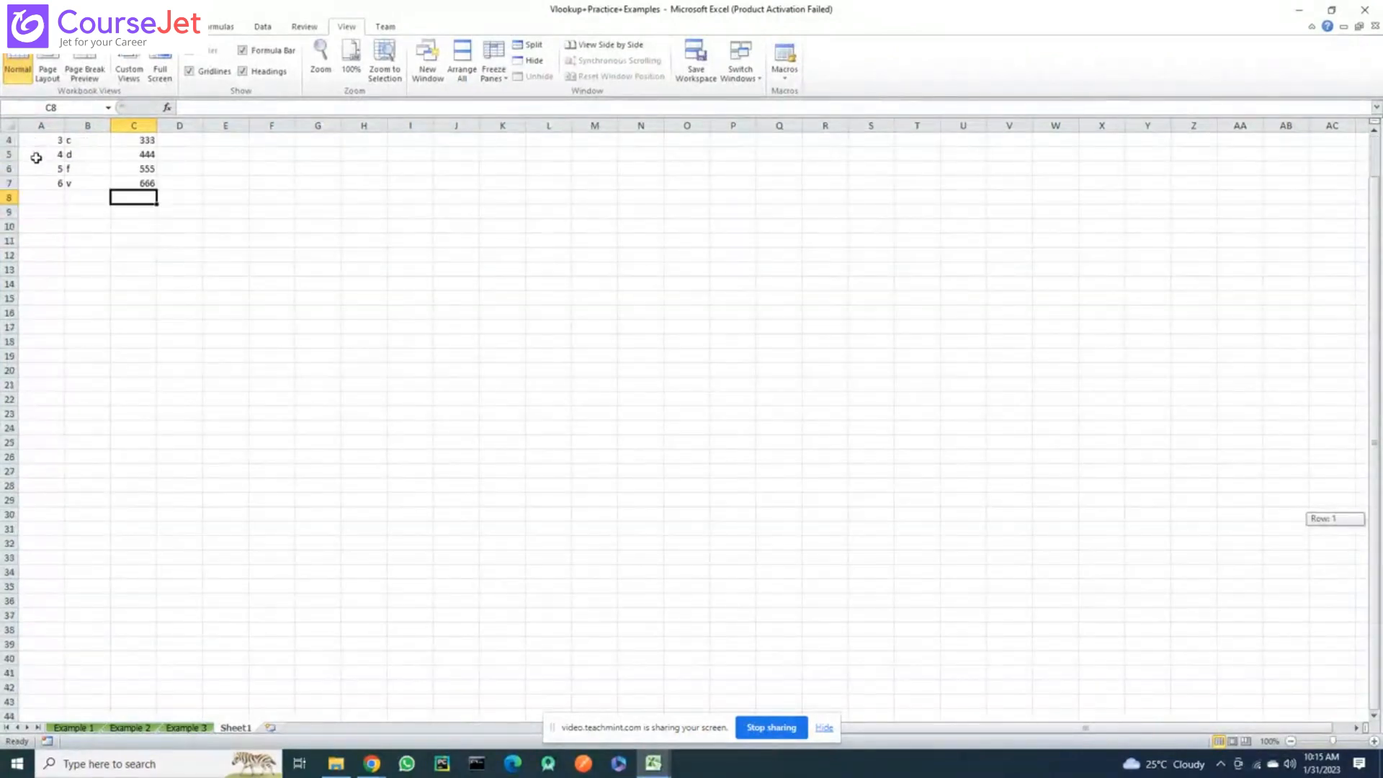
drag(1376, 377, 1376, 273)
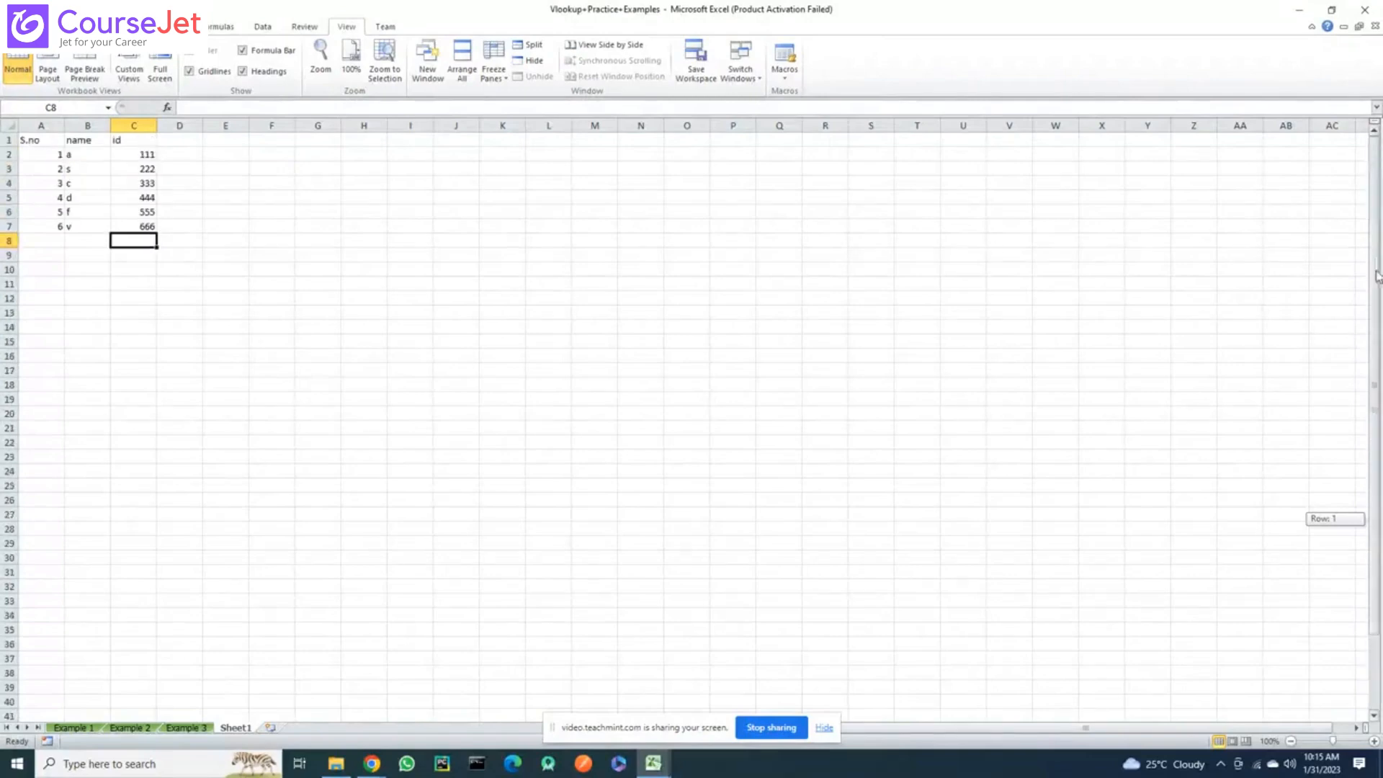
drag(37, 139, 537, 116)
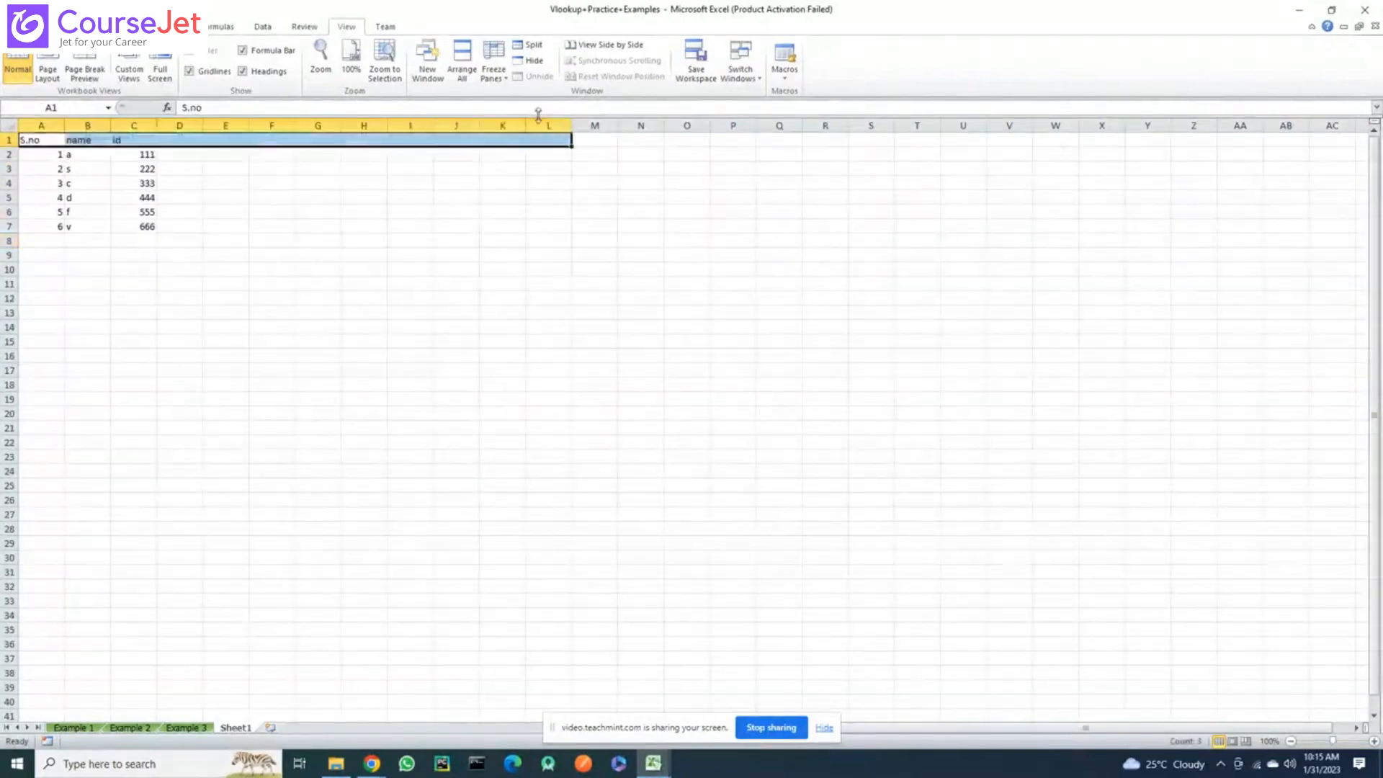
scroll(538, 115, down, 1)
key(ctrl+r)
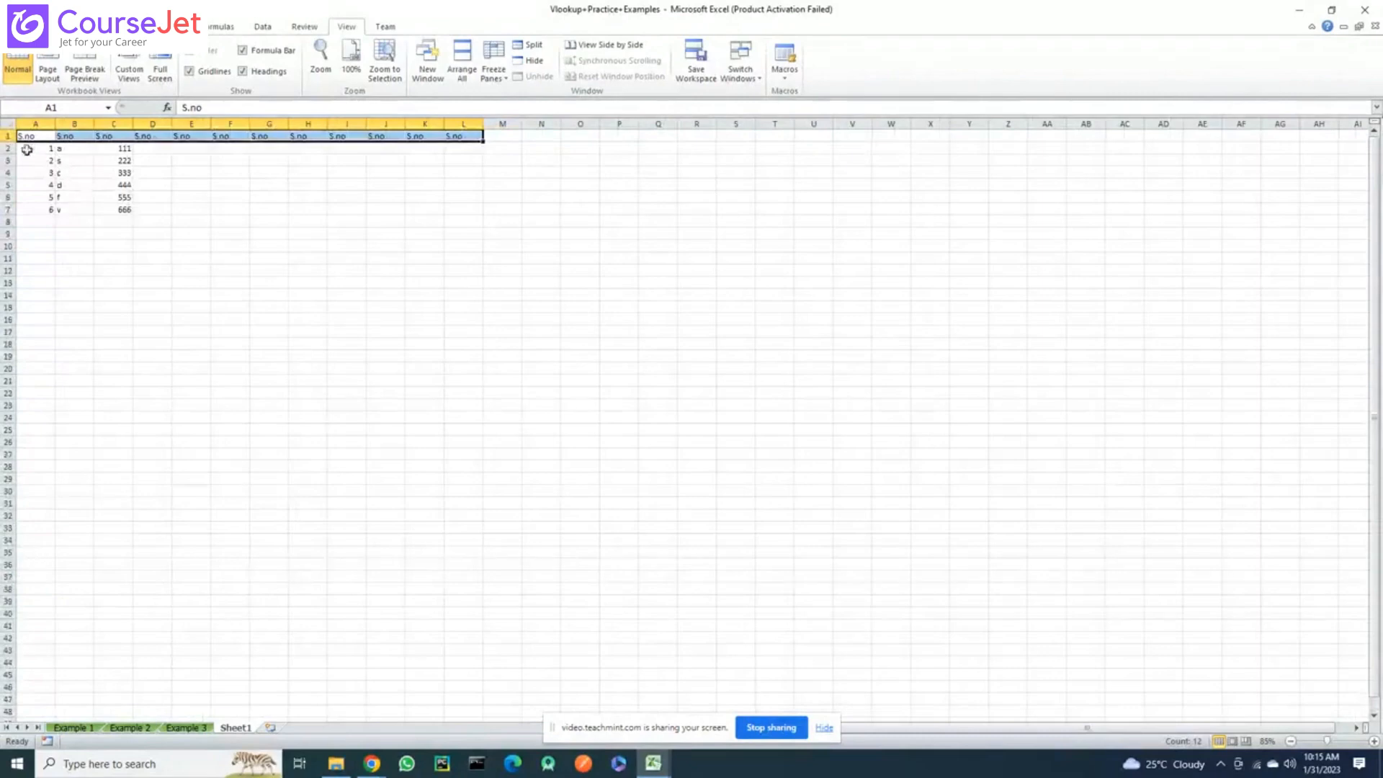
Fill the first data row down through the range A2:C39
drag(27, 149, 119, 604)
scroll(118, 604, down, 1)
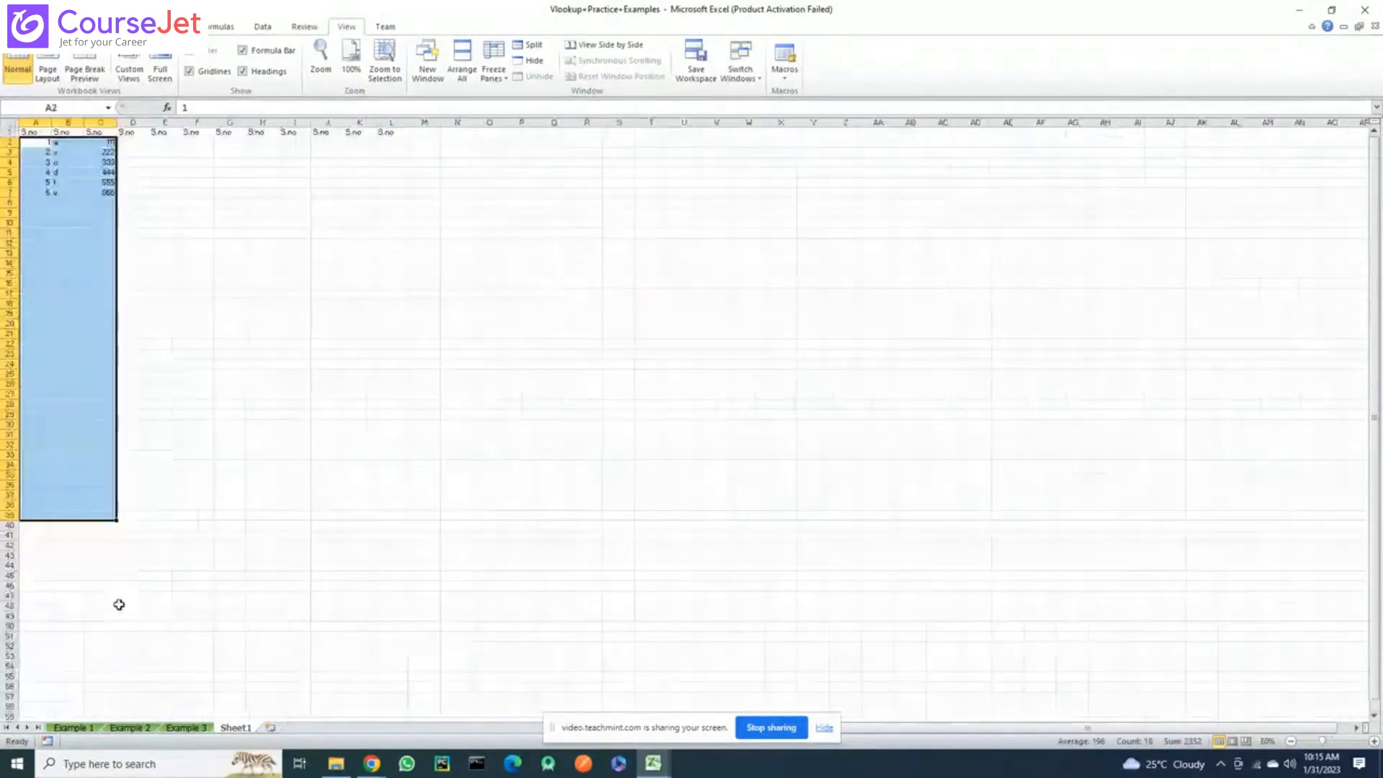
key(ctrl+d)
scroll(119, 604, up, 1)
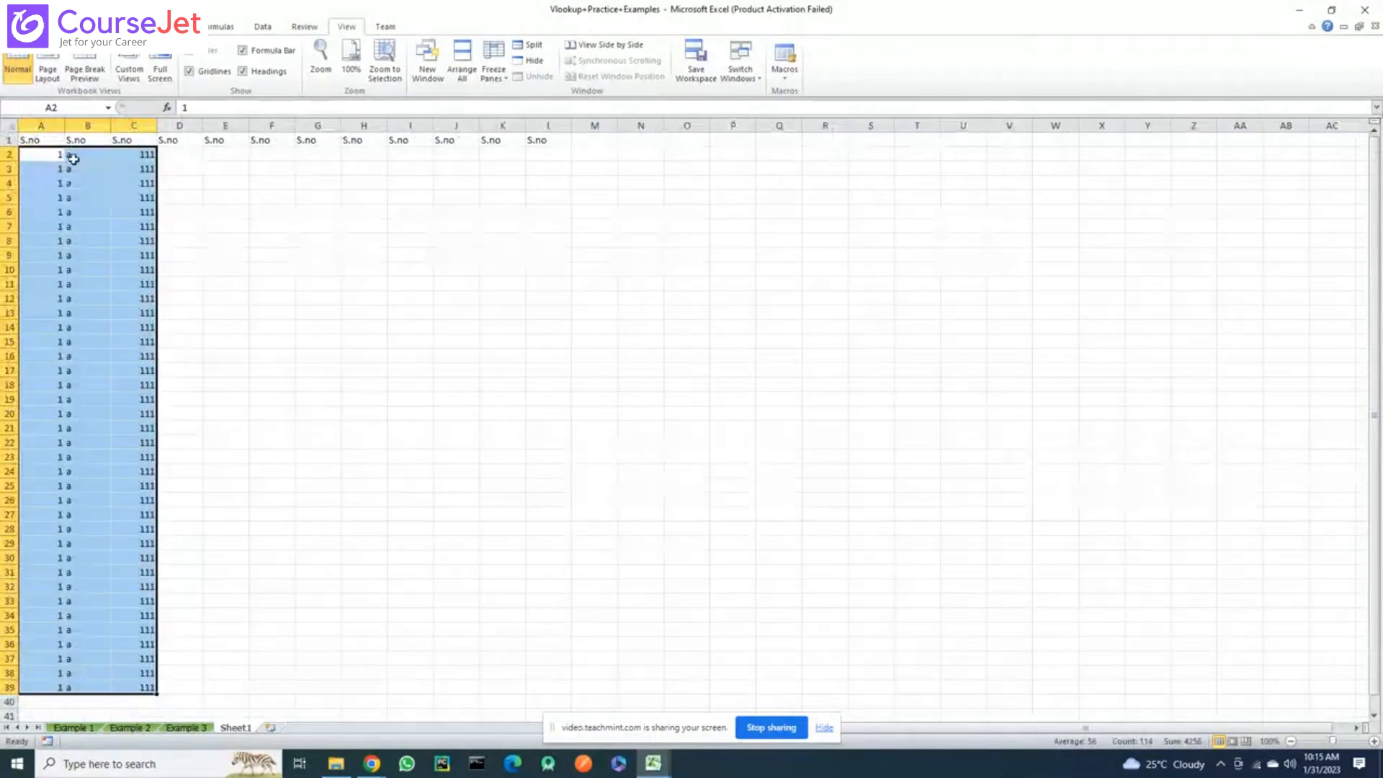
Copy the block A2:C39 to D2, G2 and J2, and extend the repeated rows beyond row 39
key(ctrl+c)
click(187, 155)
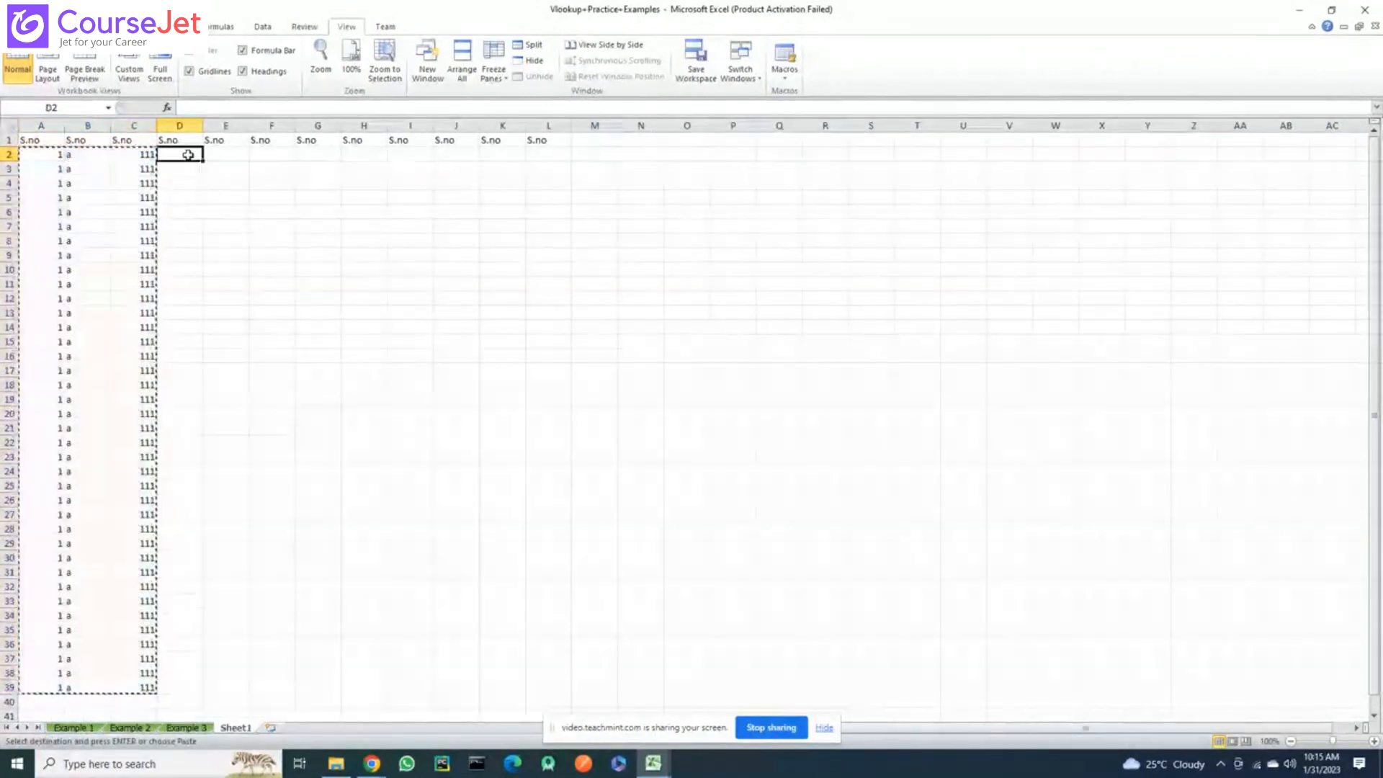
key(ctrl+v)
click(320, 153)
key(ctrl+v)
click(455, 156)
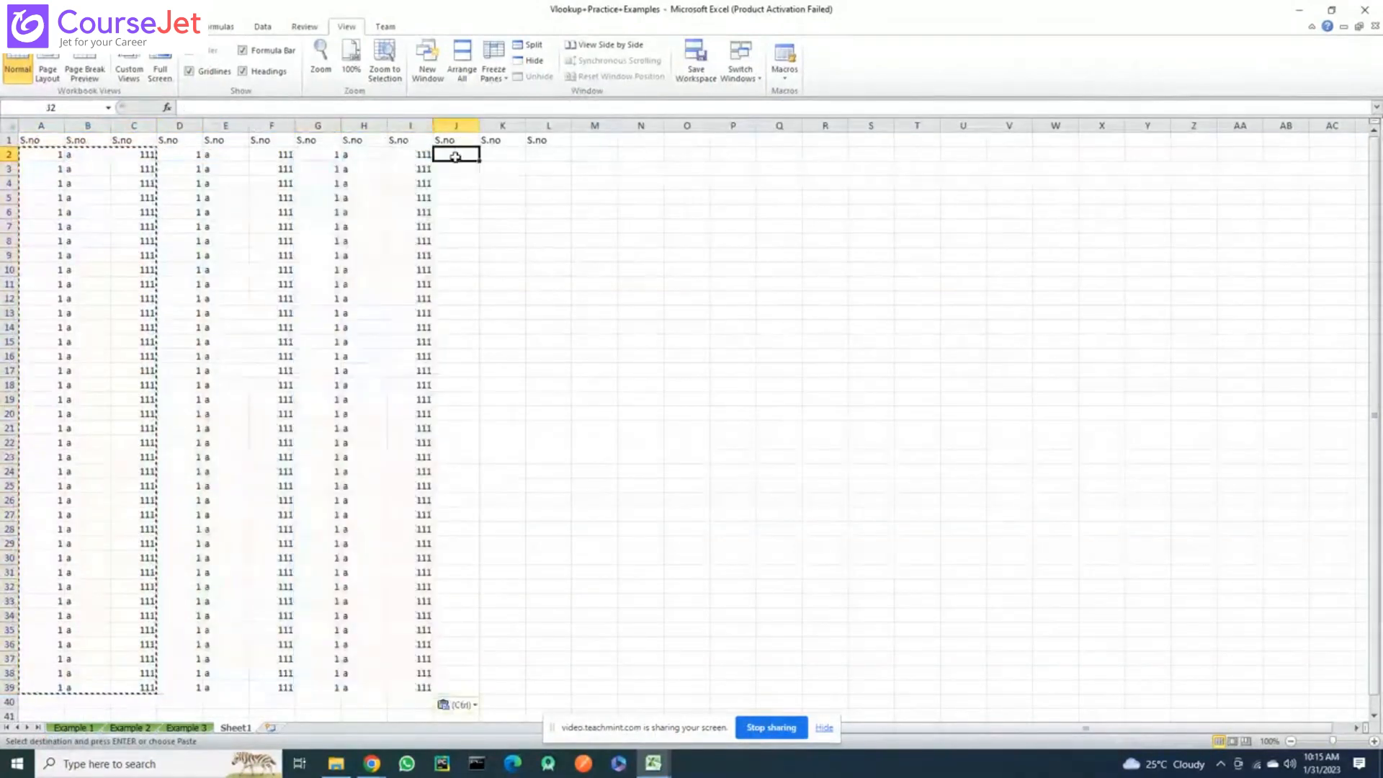
key(ctrl+v)
click(692, 239)
key(Escape)
Freeze the top row of Sheet1 to keep the S.no headings in view, and check it against the lower rows
scroll(698, 235, down, 1)
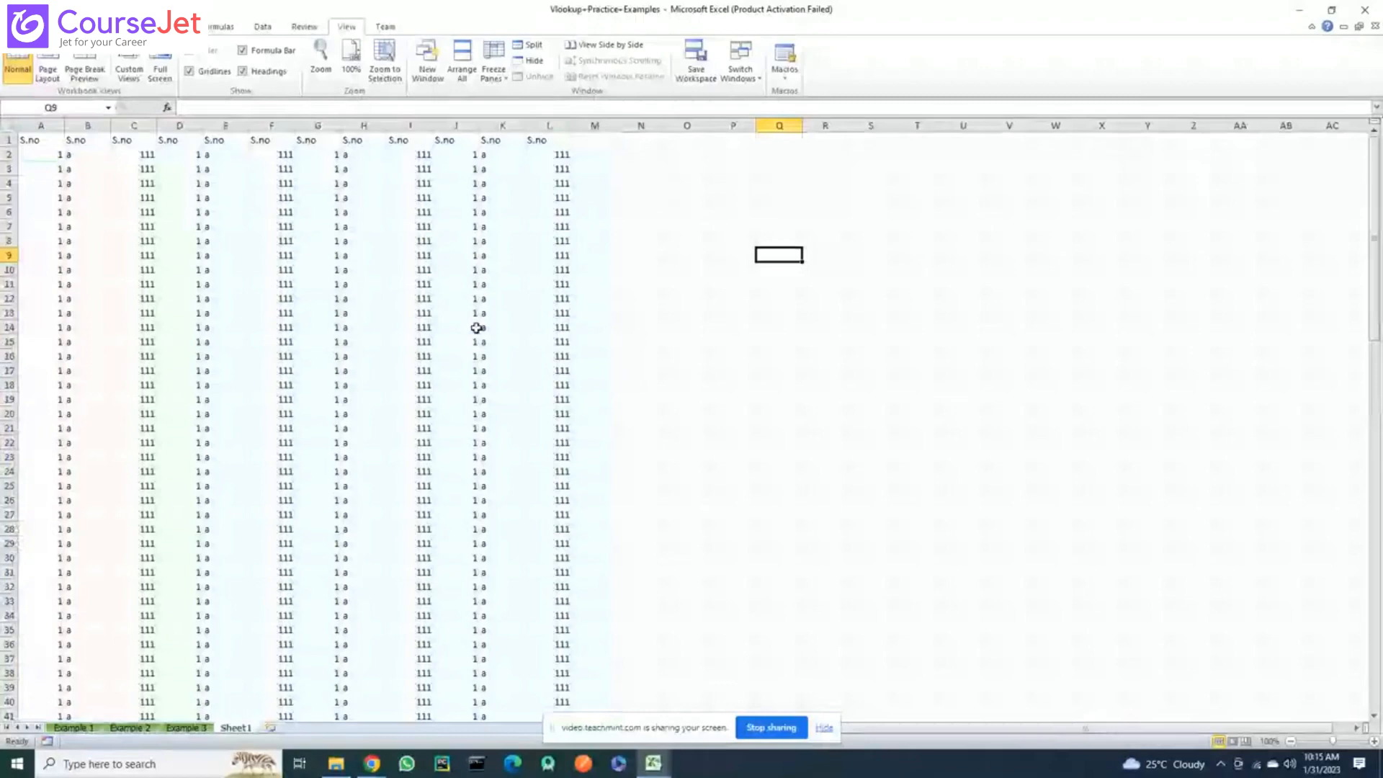
drag(1375, 271, 1378, 405)
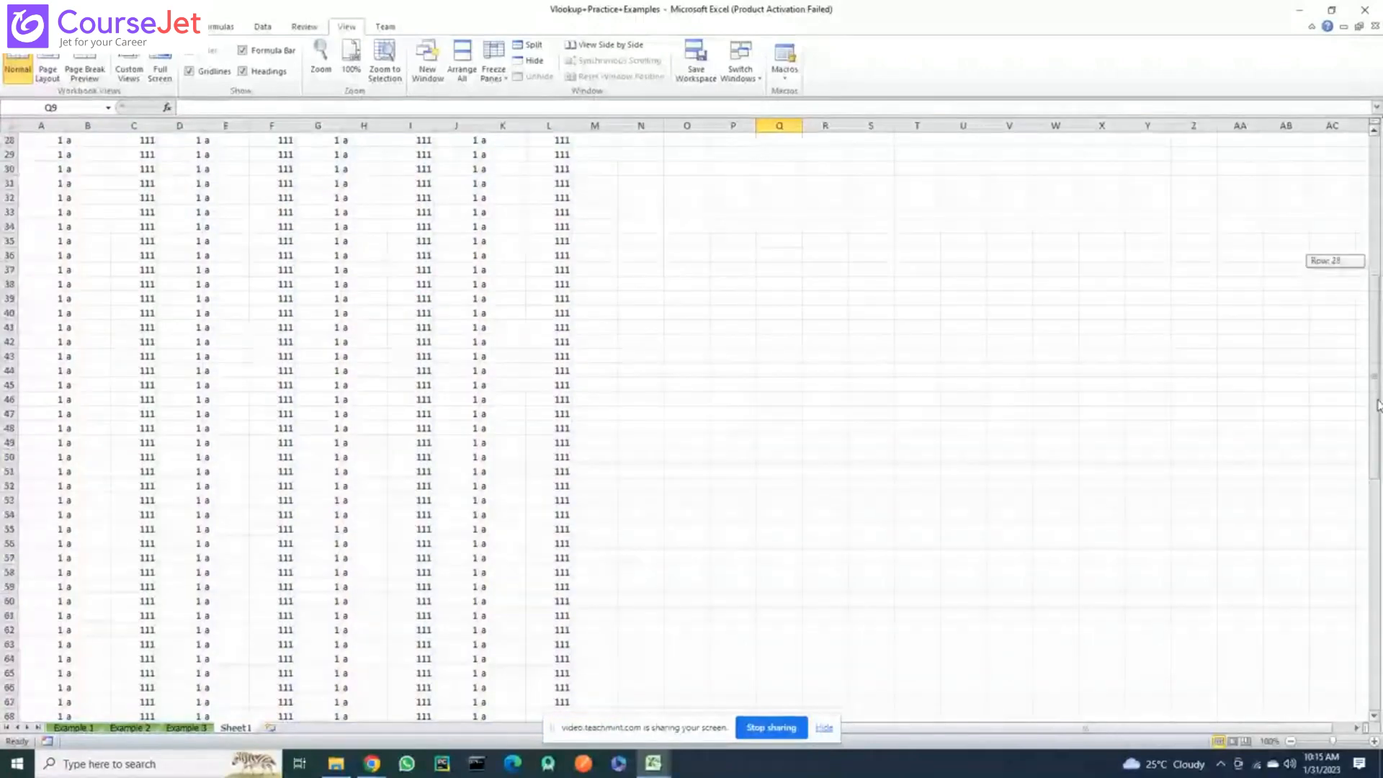
drag(1377, 406, 1377, 405)
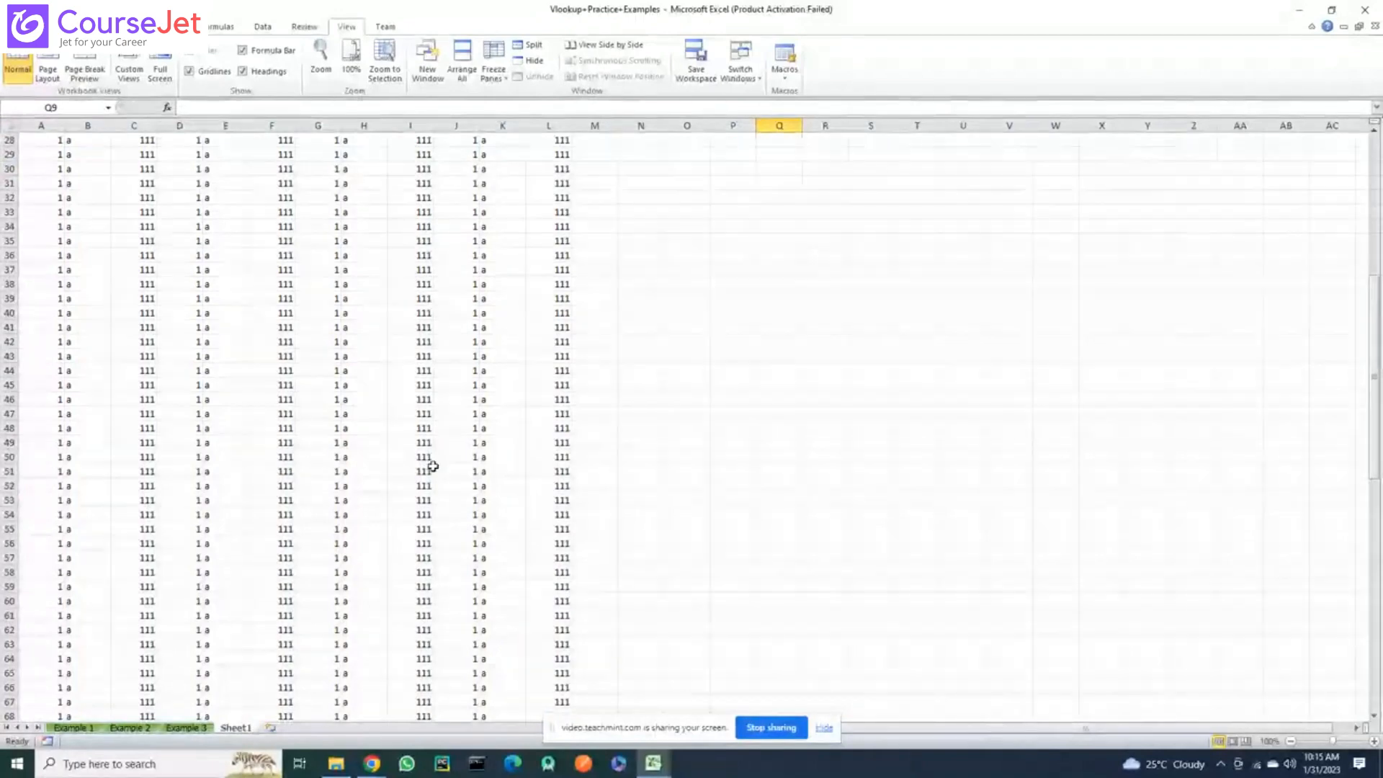
click(371, 443)
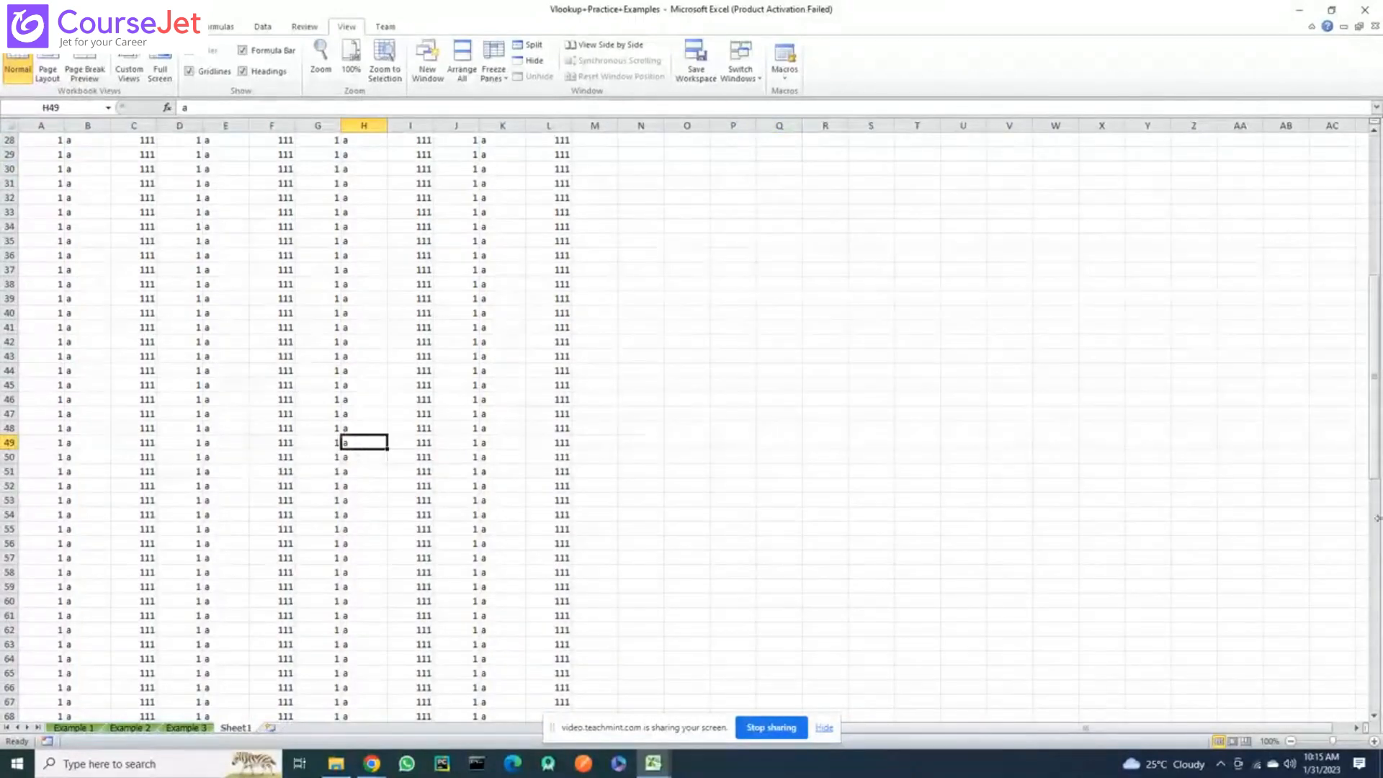
drag(1376, 455, 1376, 432)
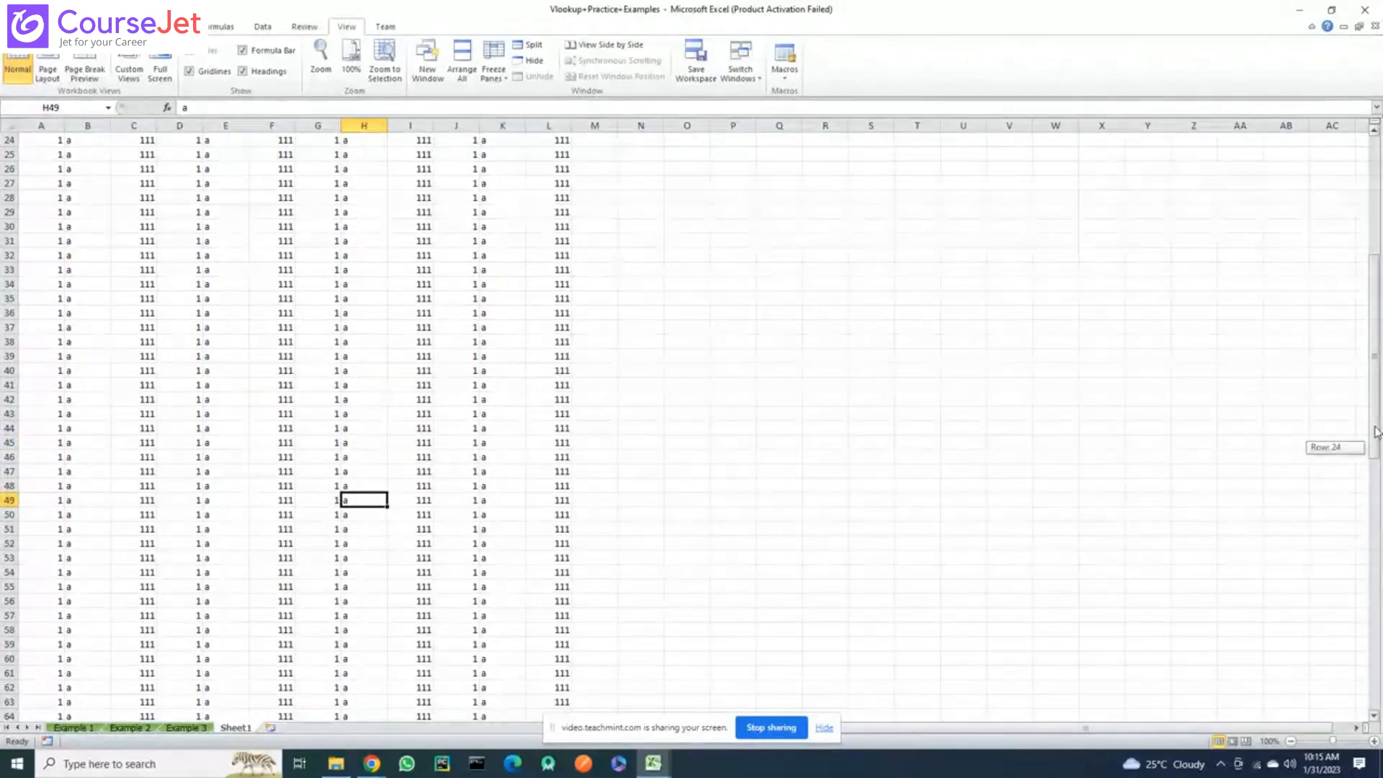
drag(1375, 433, 1378, 229)
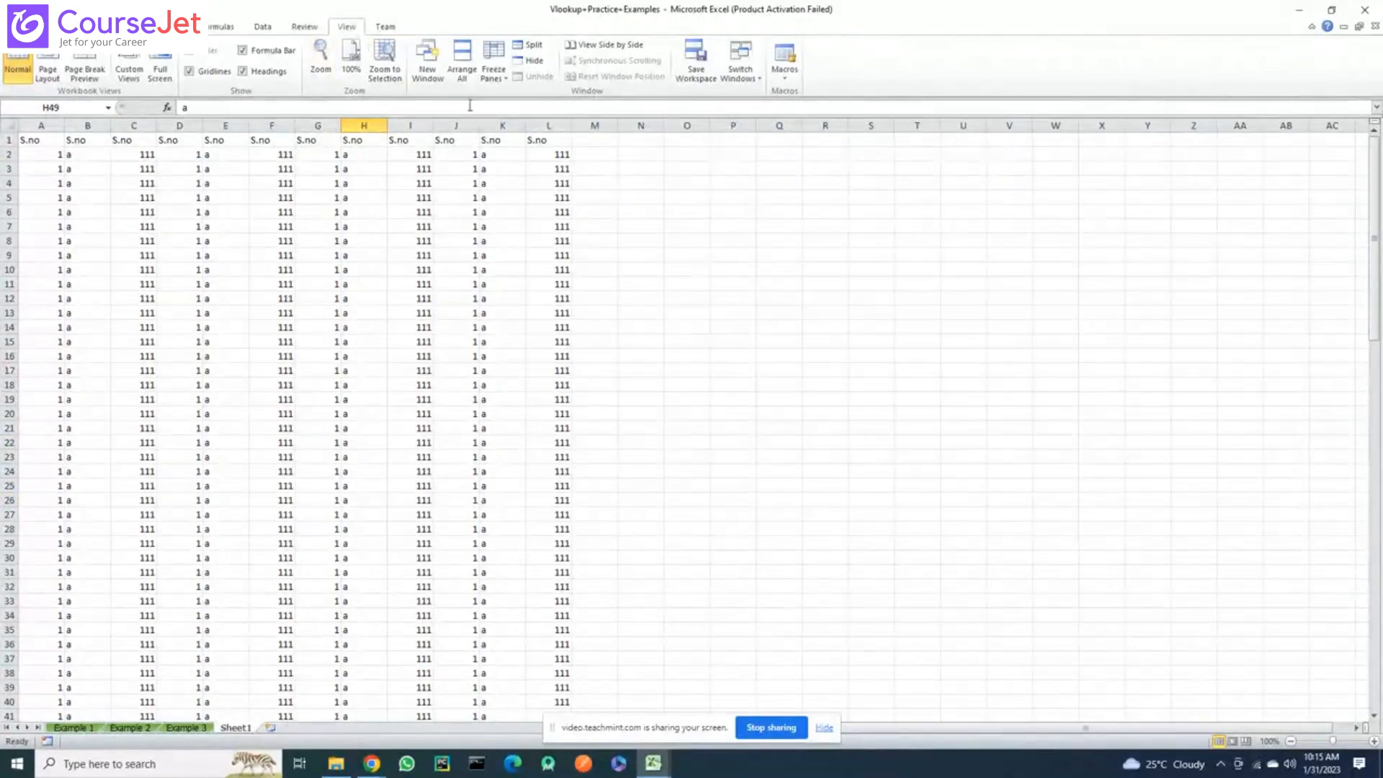
click(504, 77)
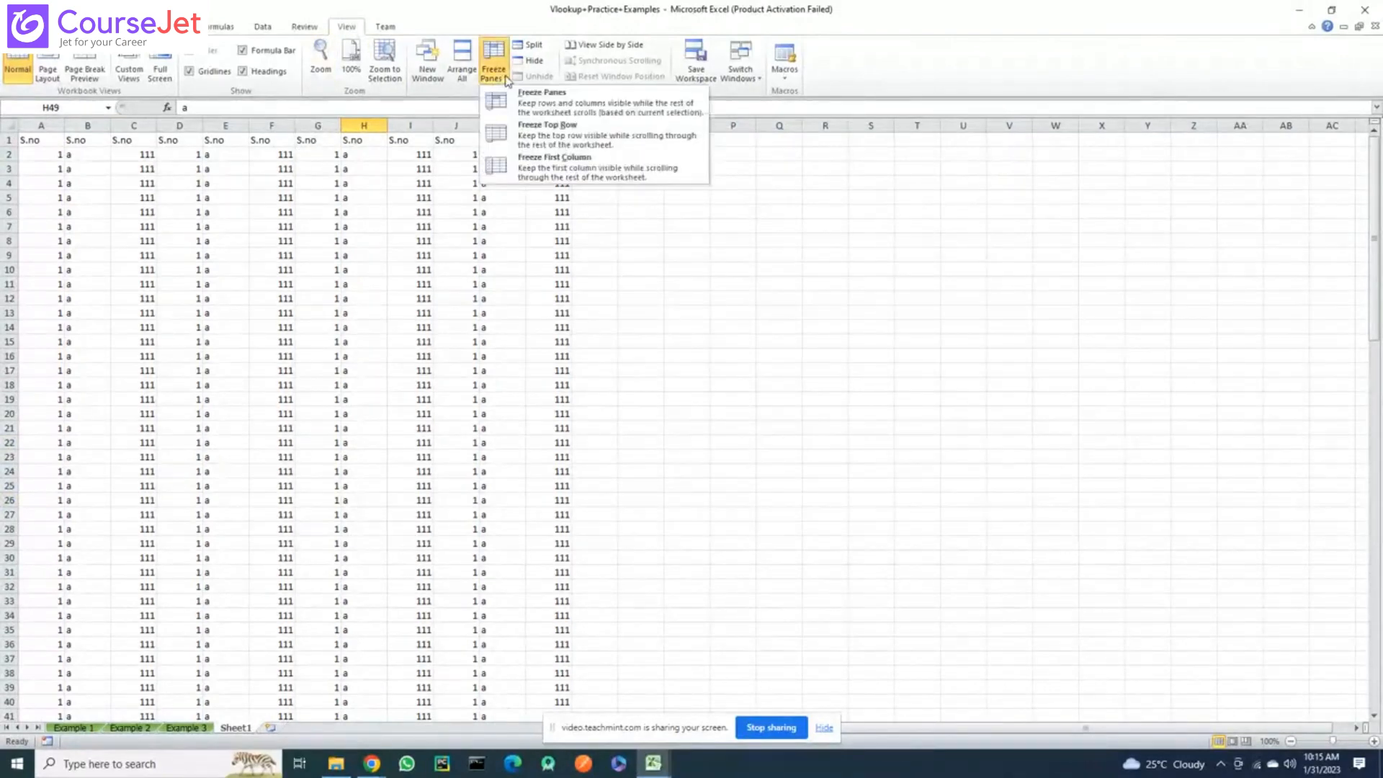
click(556, 147)
scroll(129, 250, down, 9)
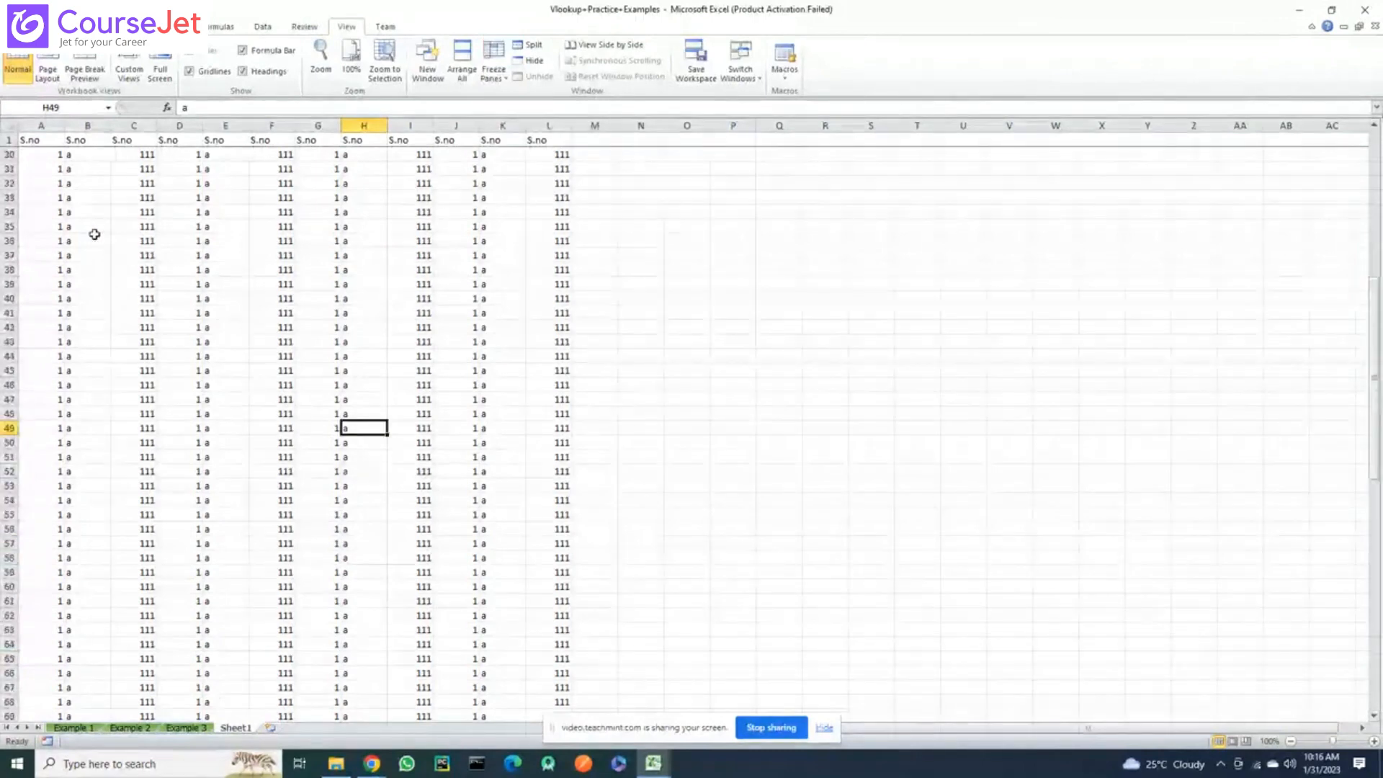
drag(1367, 416, 1377, 584)
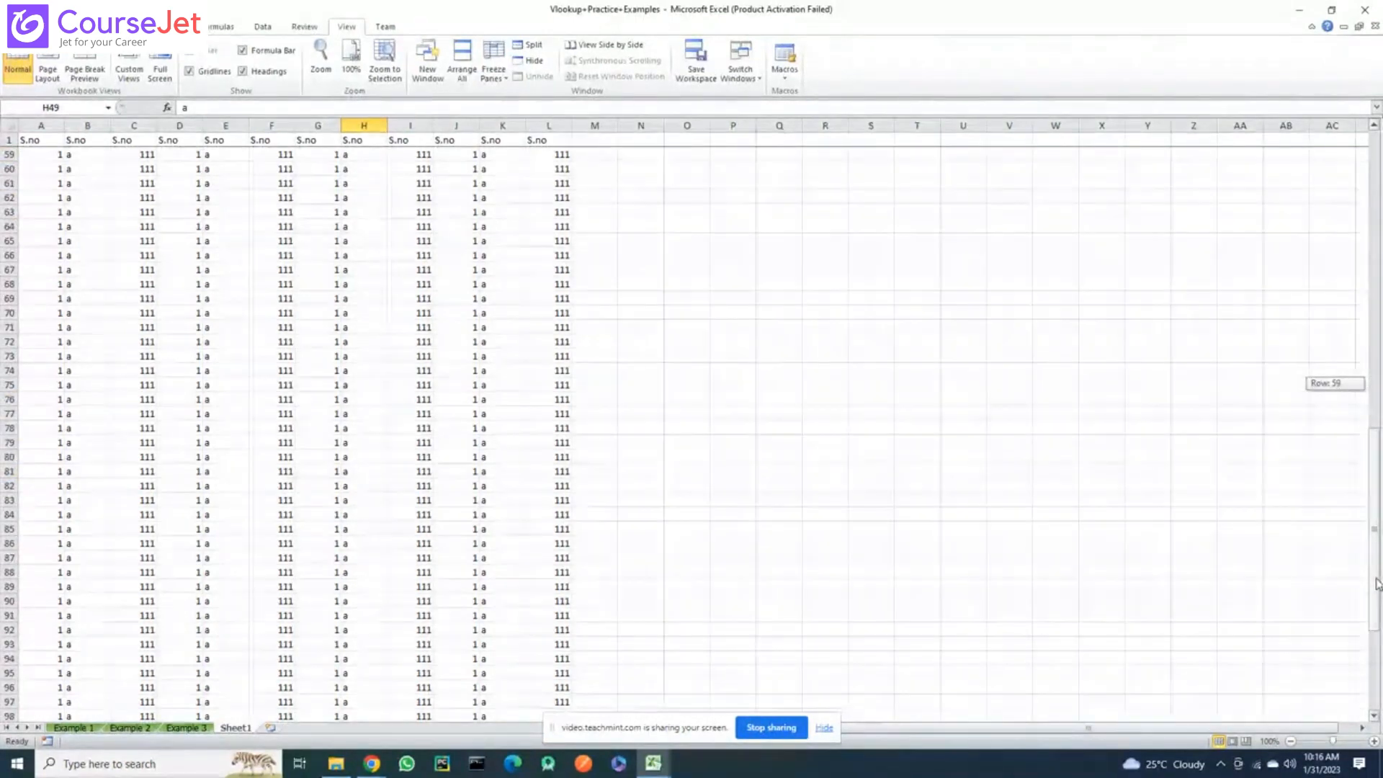
Check the frozen heading row against the lower rows of Sheet1, and unfreeze the panes
click(356, 558)
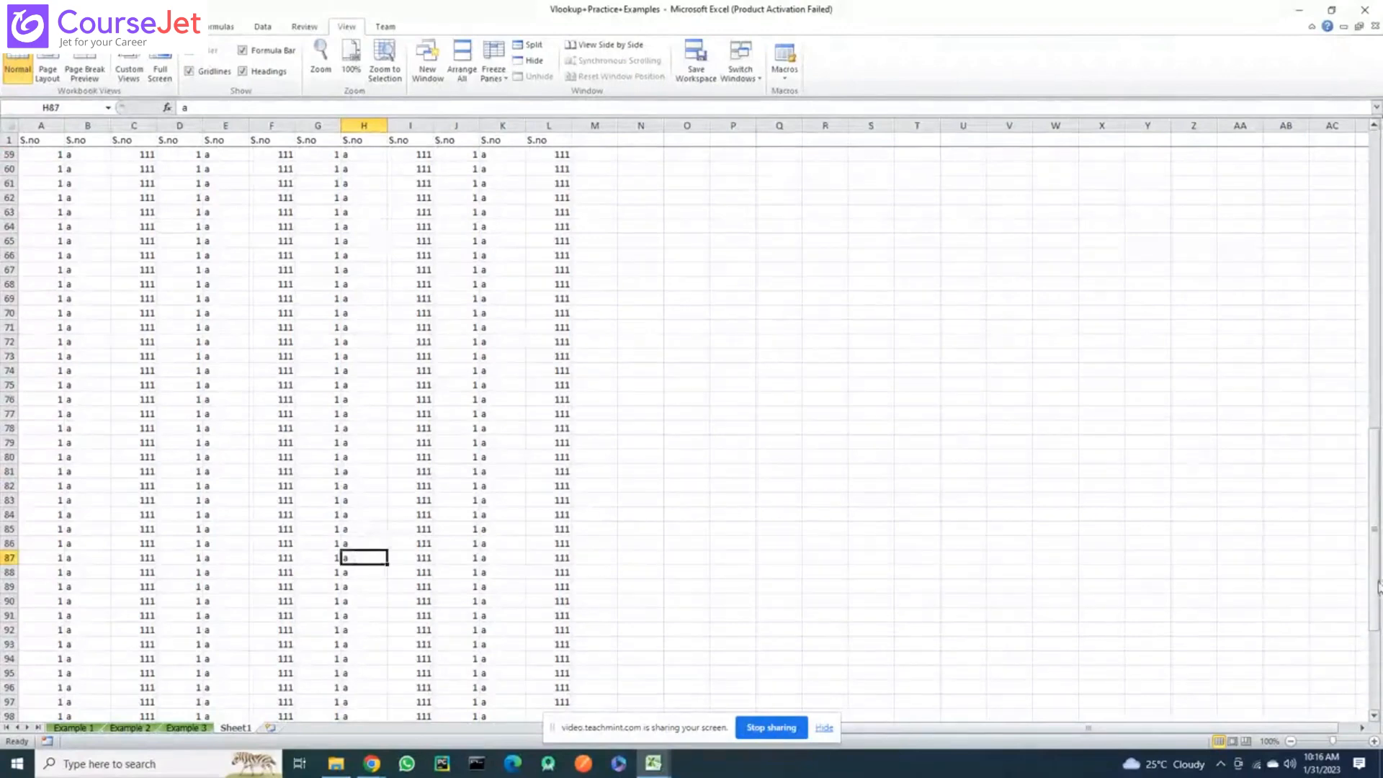
drag(1373, 603, 1374, 277)
scroll(232, 296, down, 2)
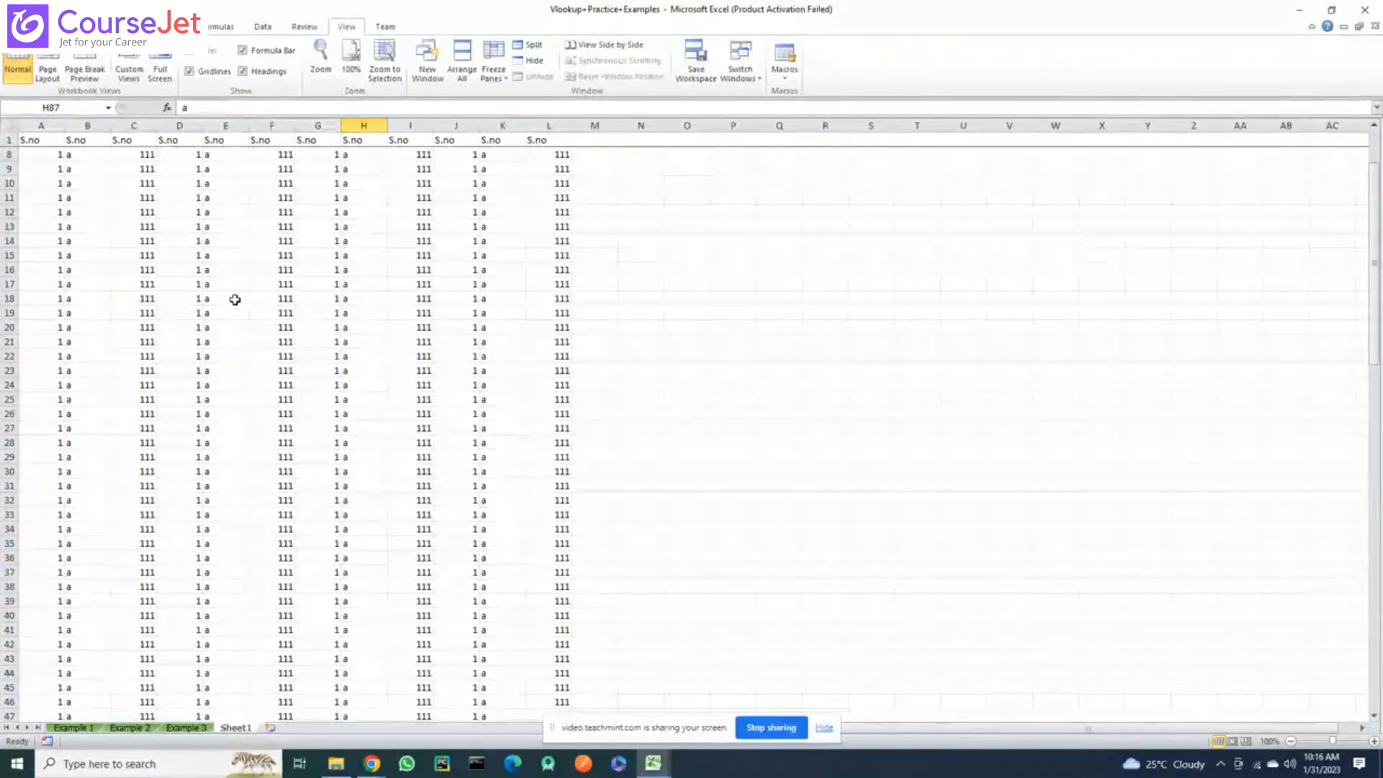
drag(1377, 300, 1377, 258)
mouse_move(1376, 258)
mouse_down()
mouse_move(1374, 283)
mouse_move(1375, 256)
mouse_up()
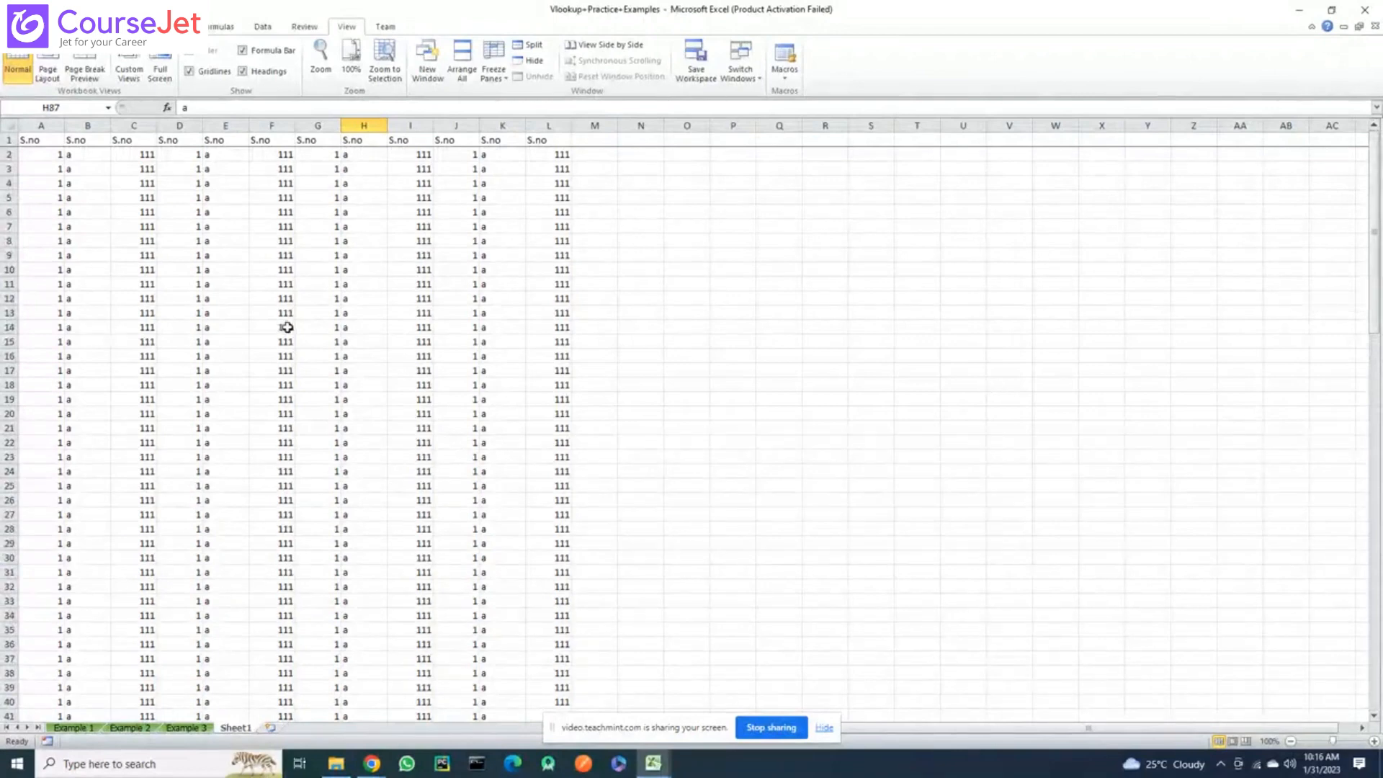
click(504, 76)
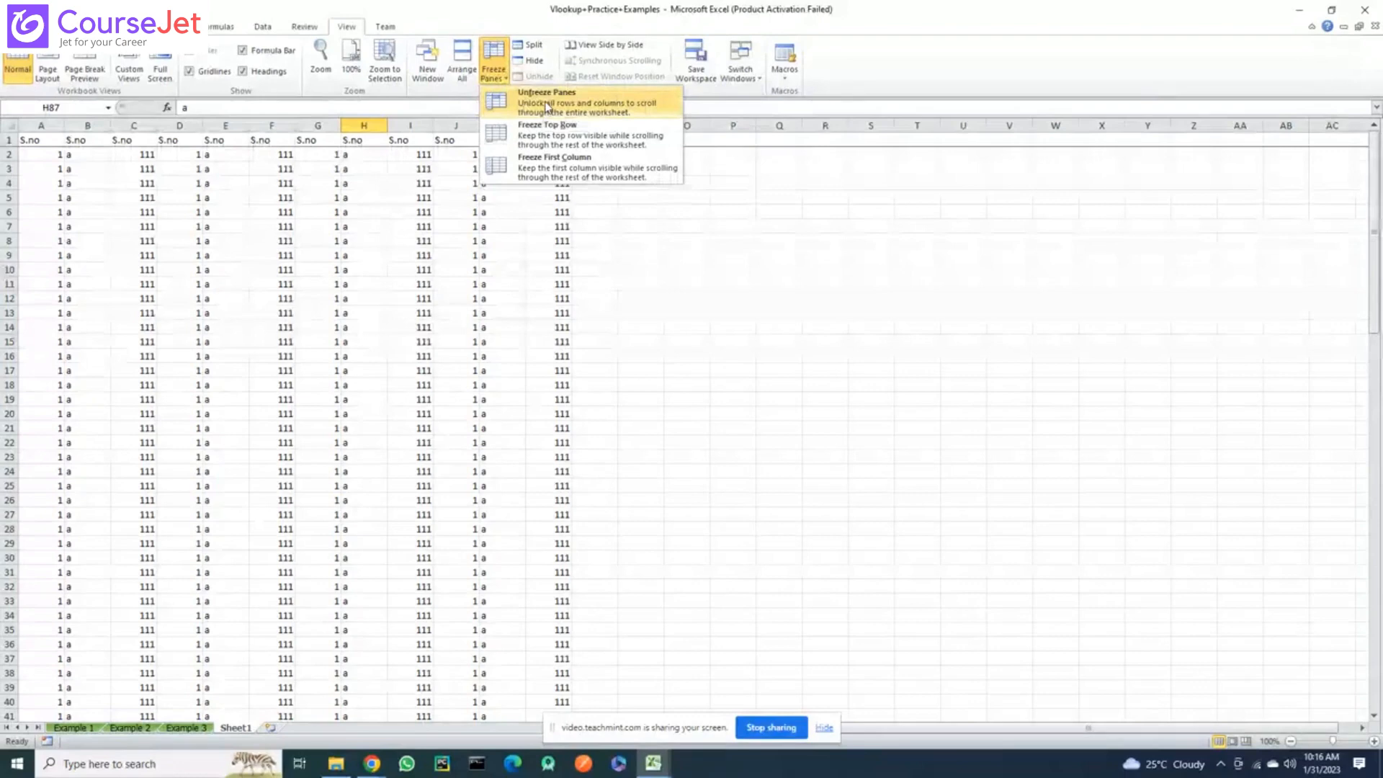
click(547, 108)
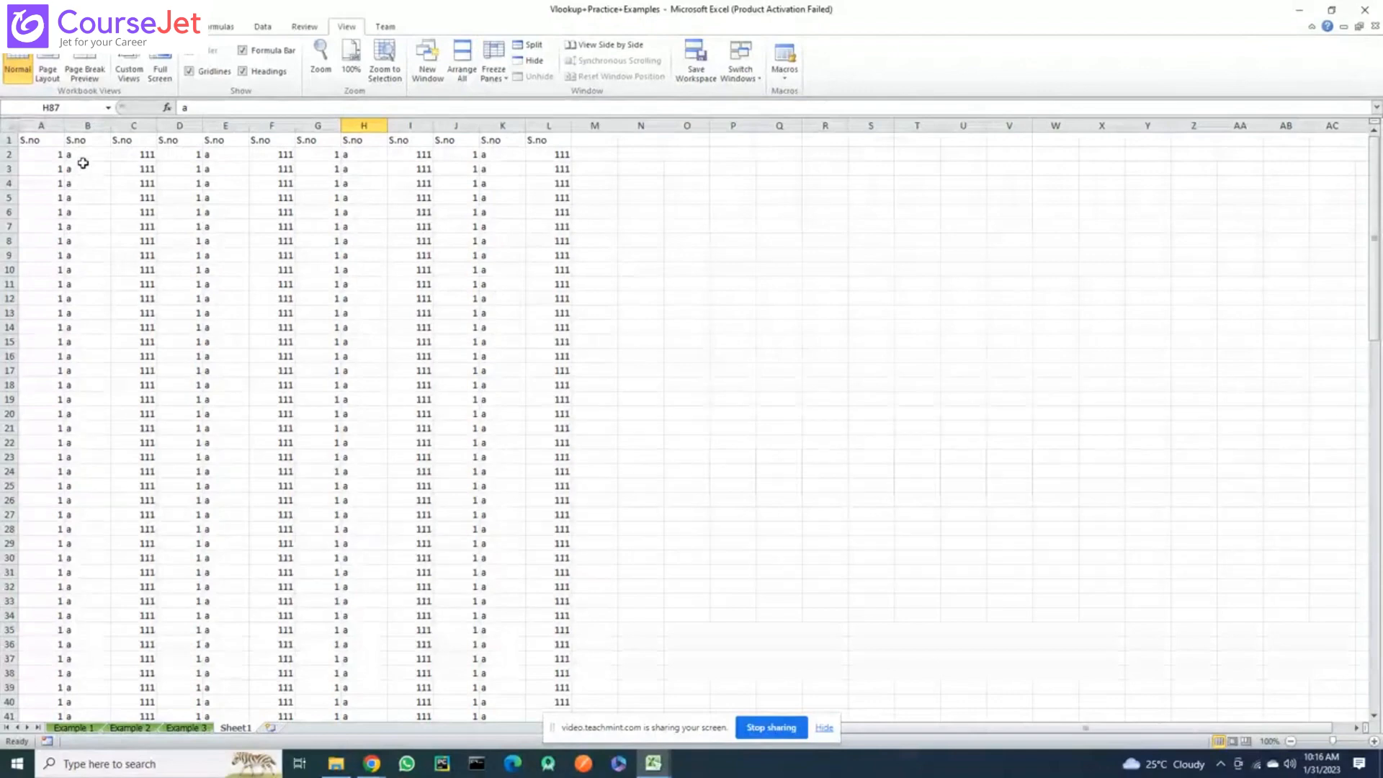
scroll(225, 352, down, 1)
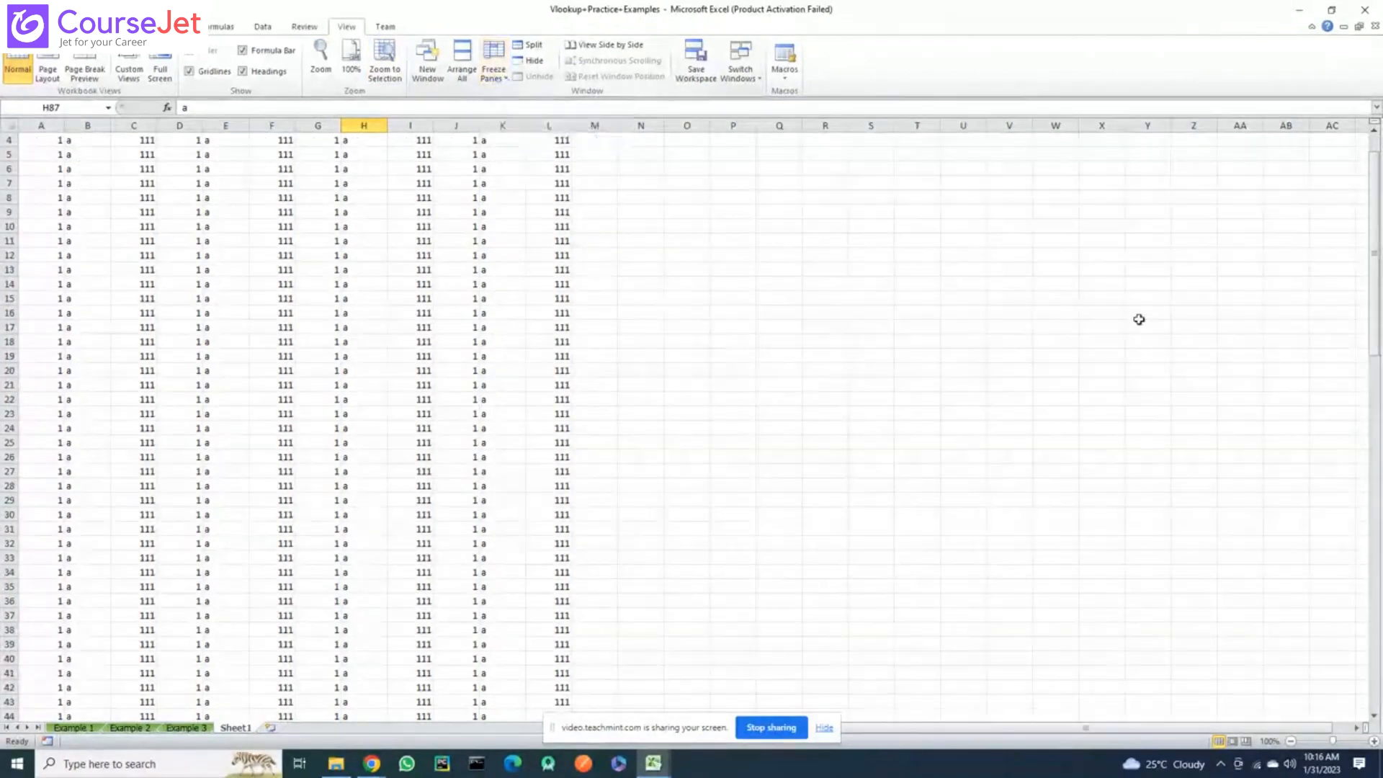
drag(1374, 333, 1373, 280)
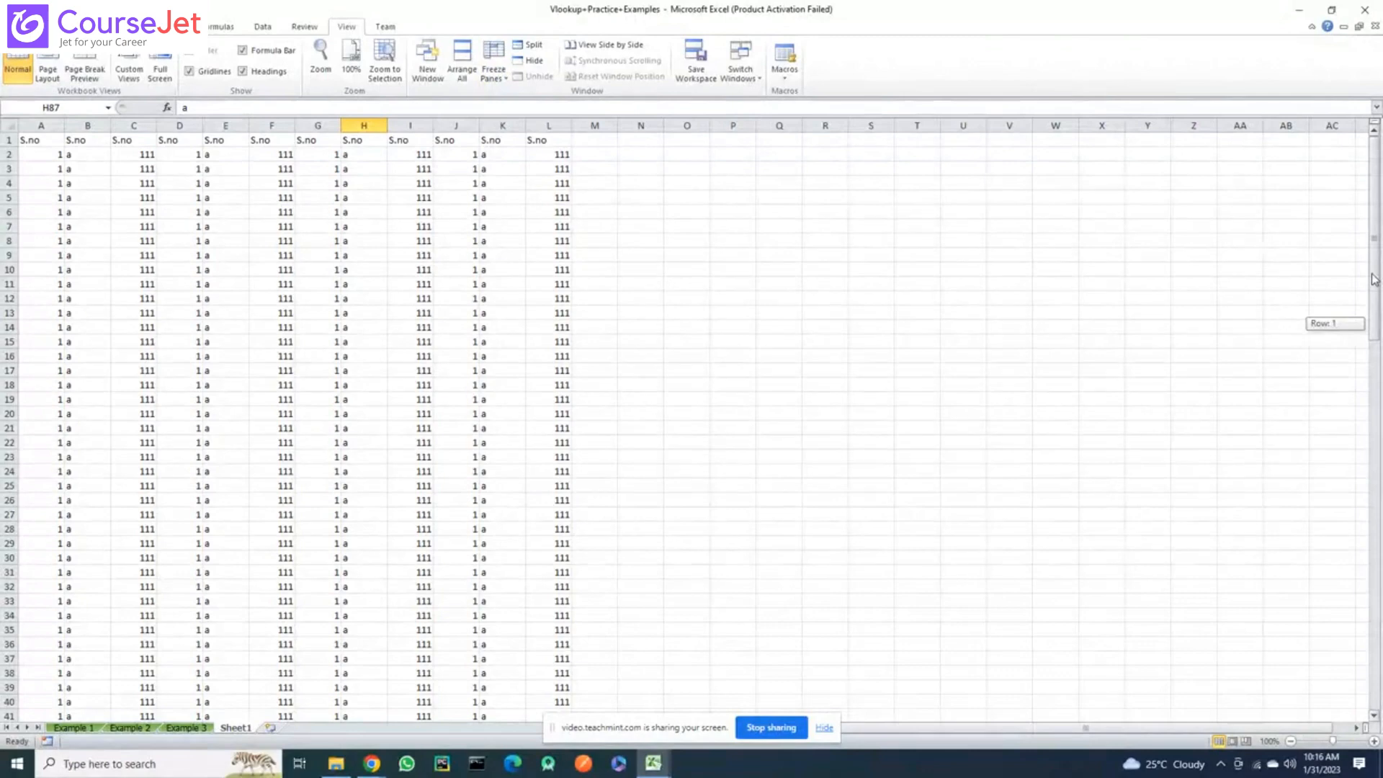
Freeze the top row of Sheet1 again to test it against the lower rows, and unfreeze the panes
click(93, 141)
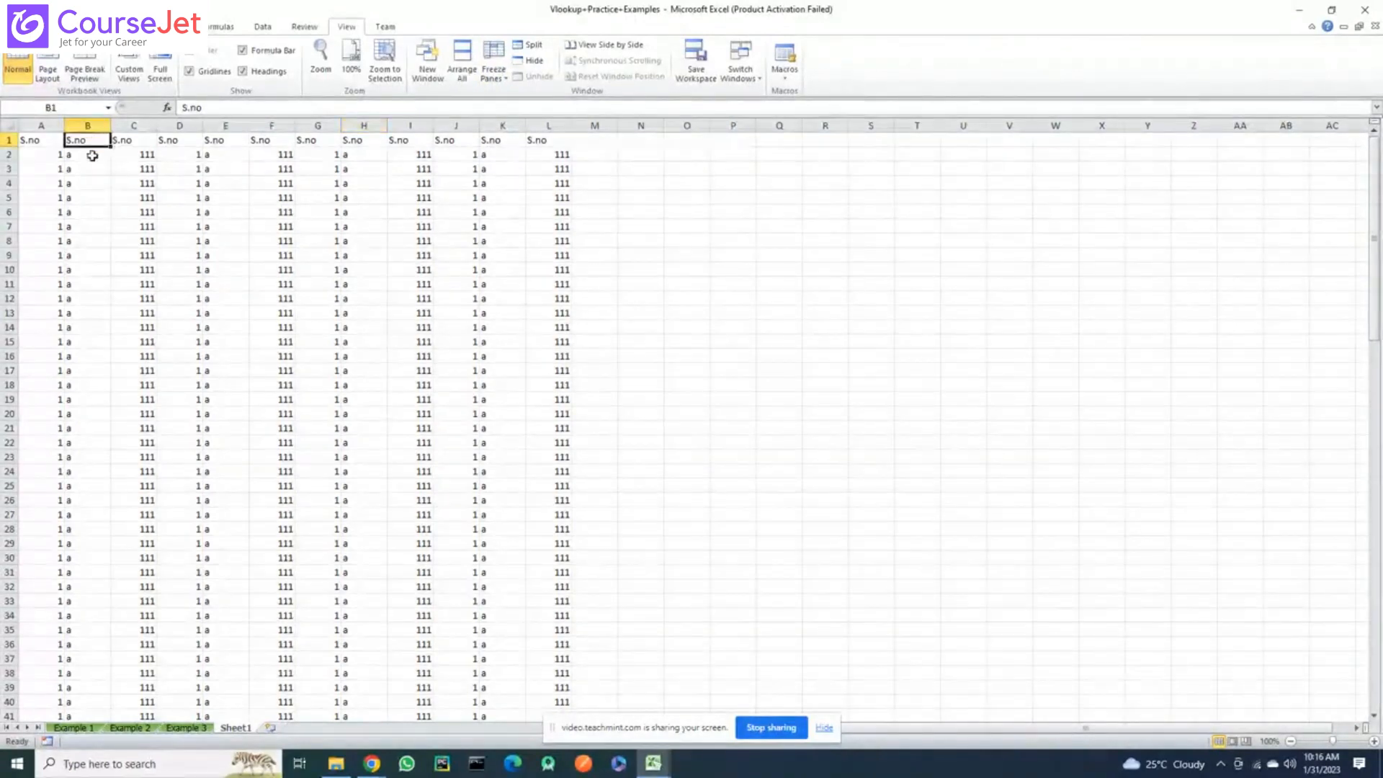
click(92, 156)
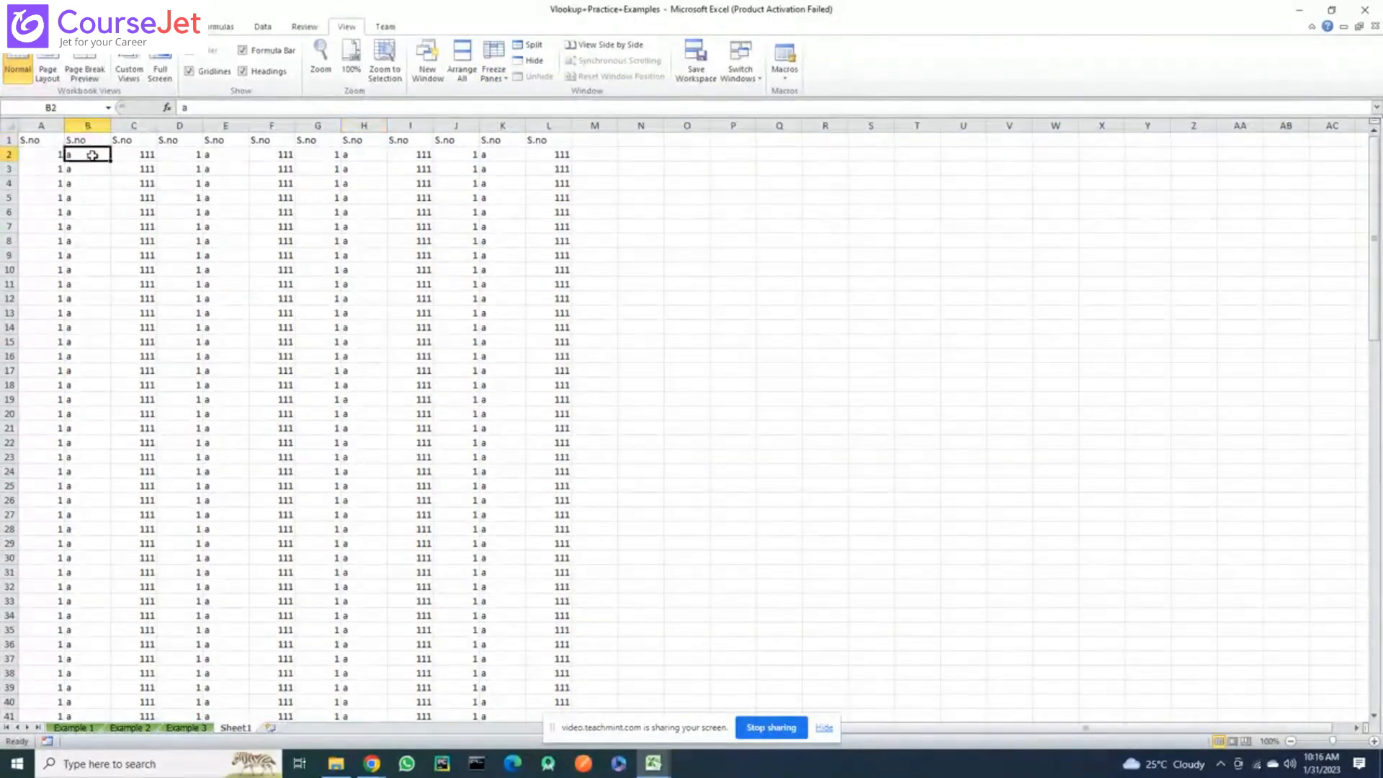
click(30, 139)
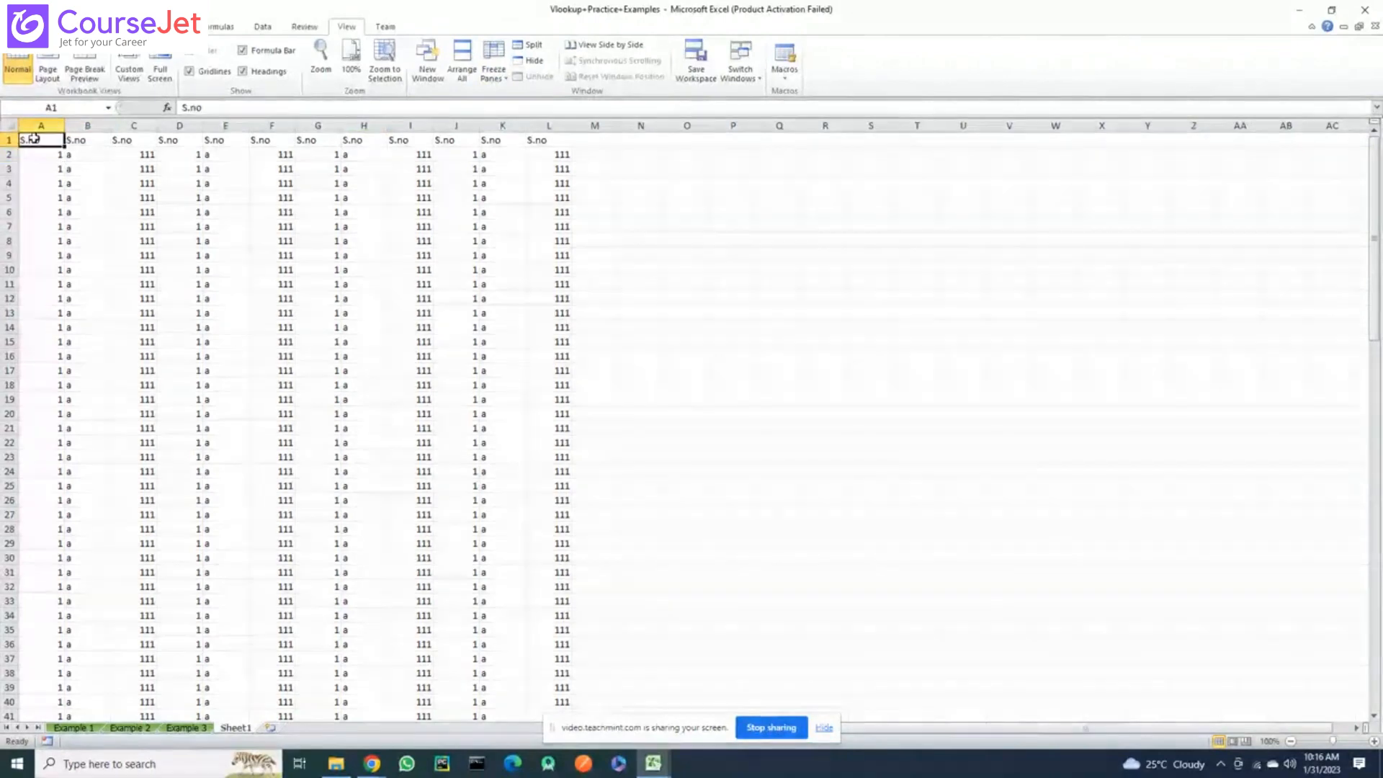
click(497, 80)
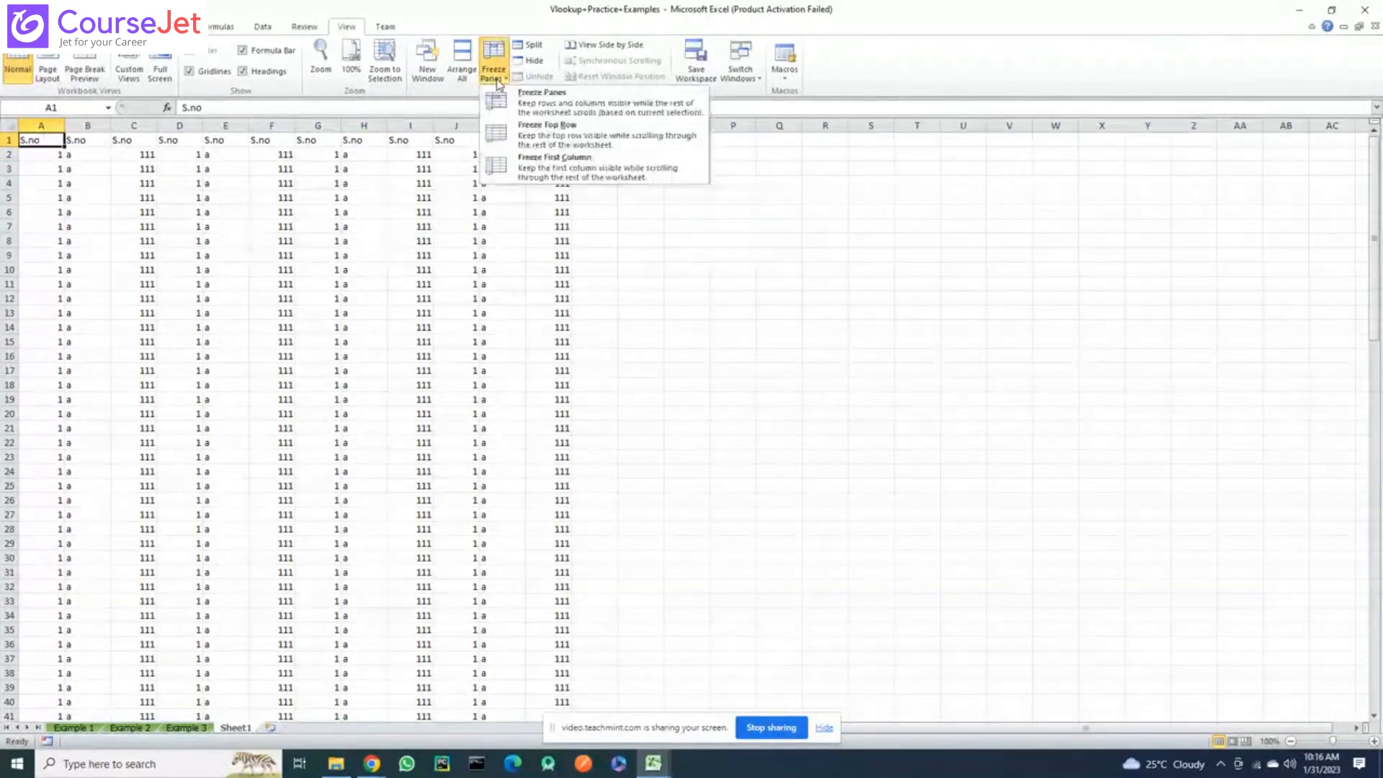
click(534, 137)
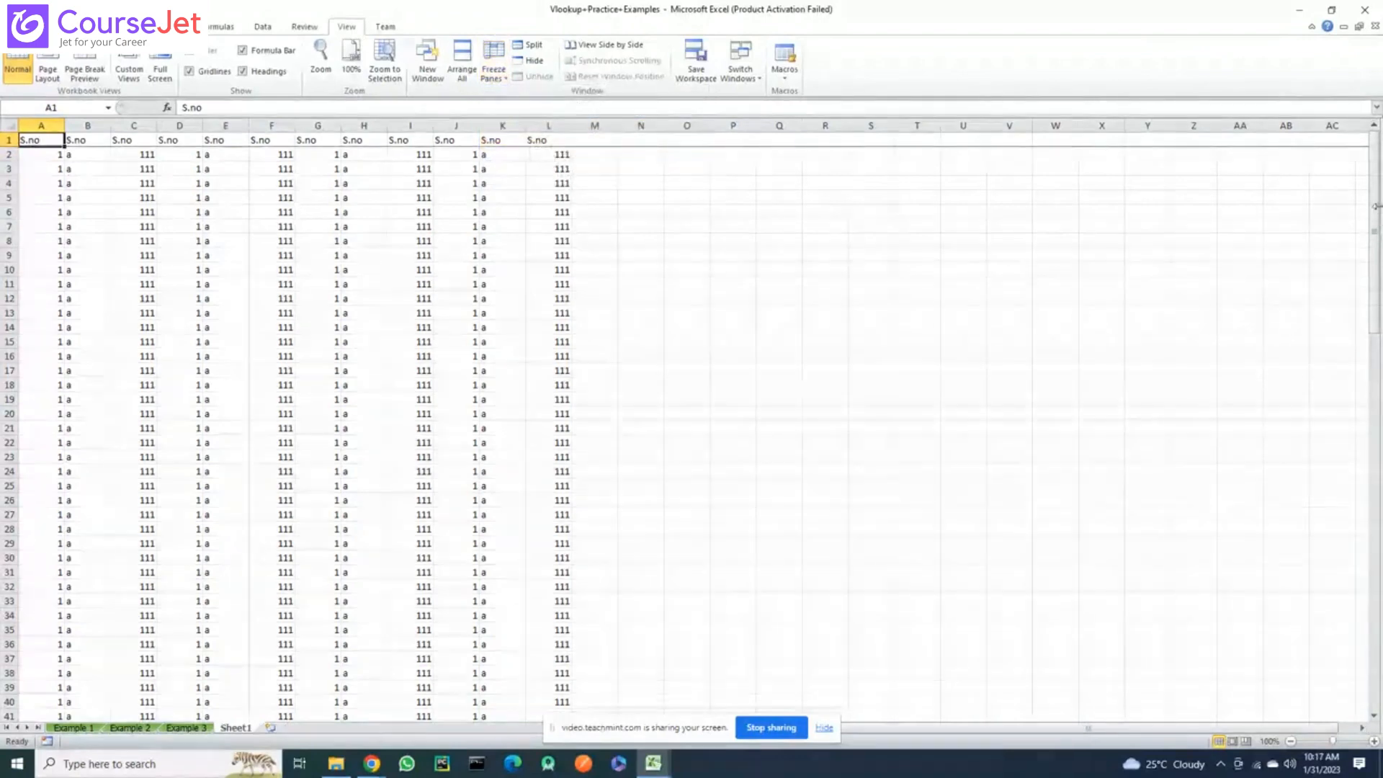
mouse_move(1375, 202)
mouse_down()
mouse_move(1375, 256)
mouse_move(1375, 198)
mouse_up()
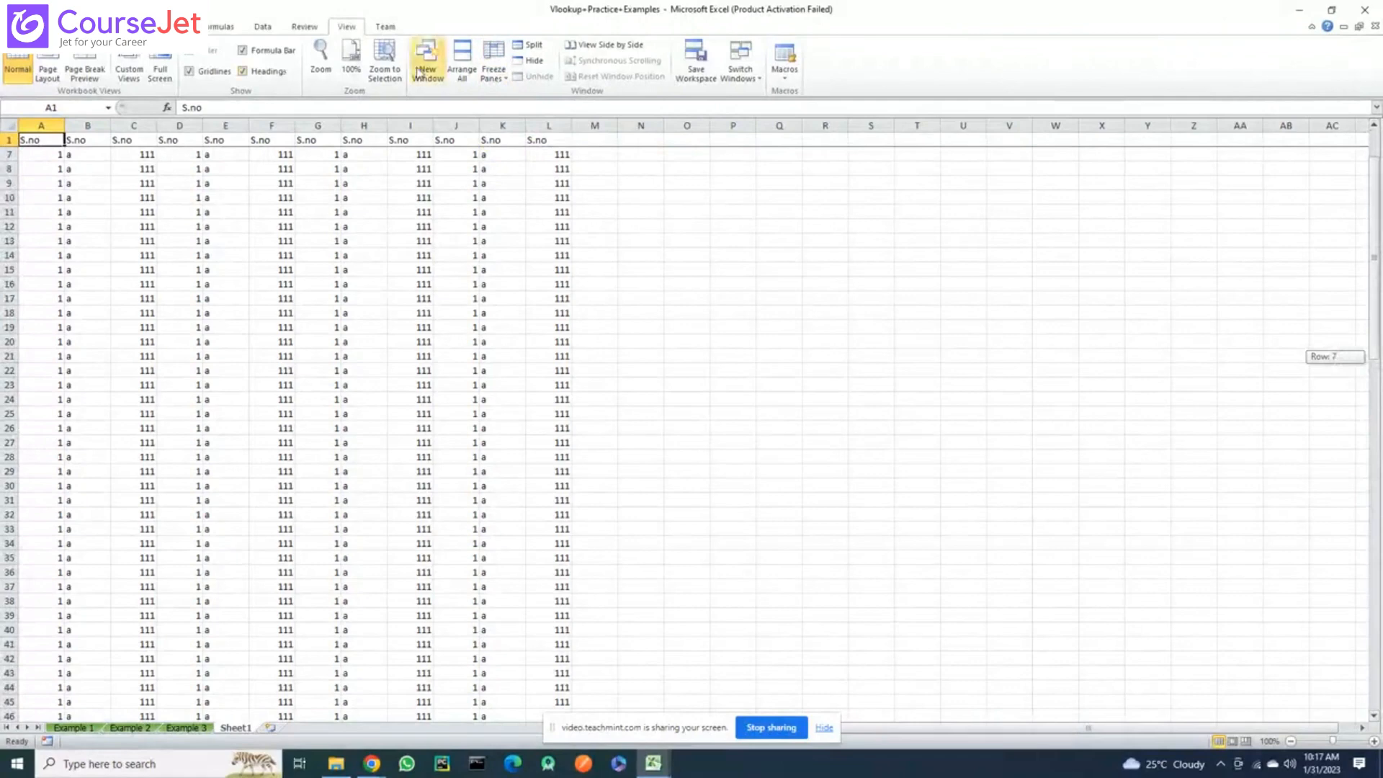
click(493, 63)
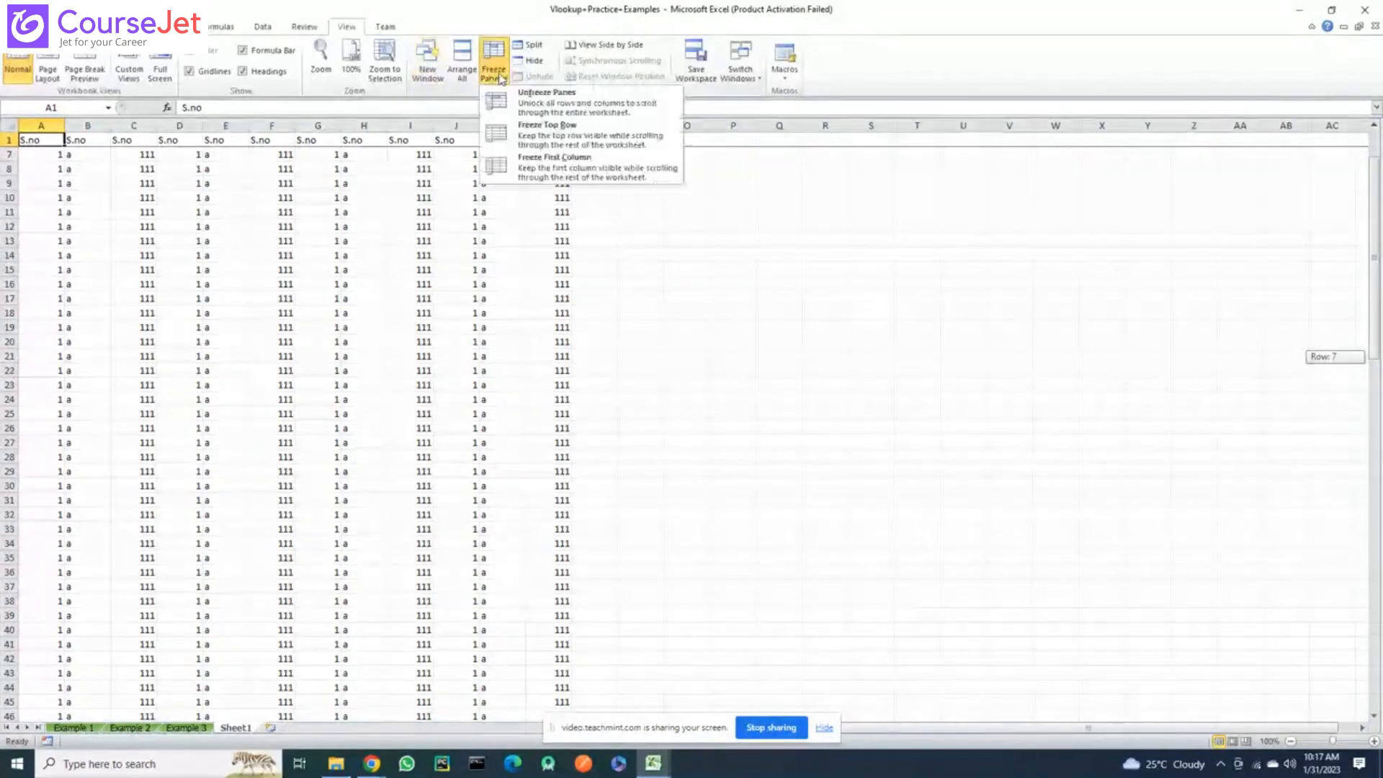
click(542, 108)
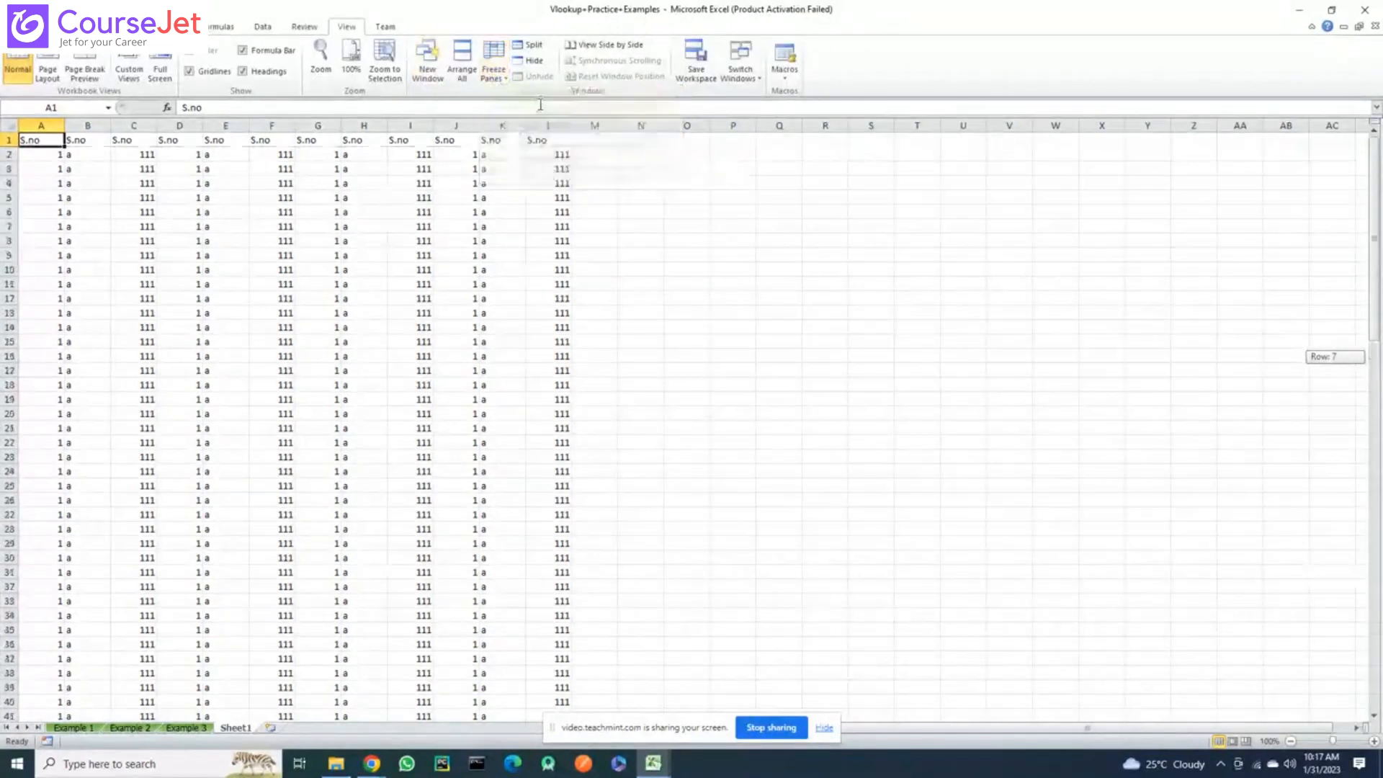
Freeze the panes at cell B2 to lock row 1 and column A
click(144, 212)
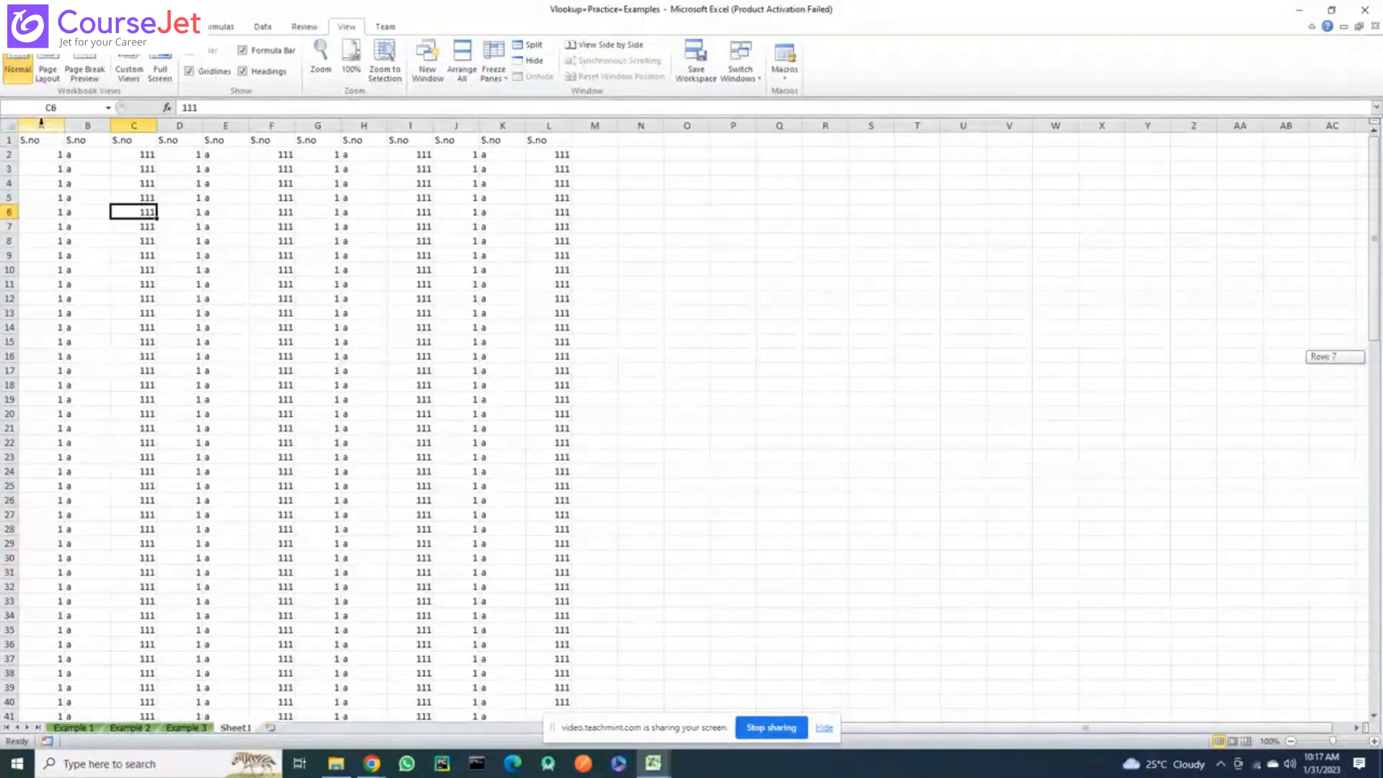
click(95, 156)
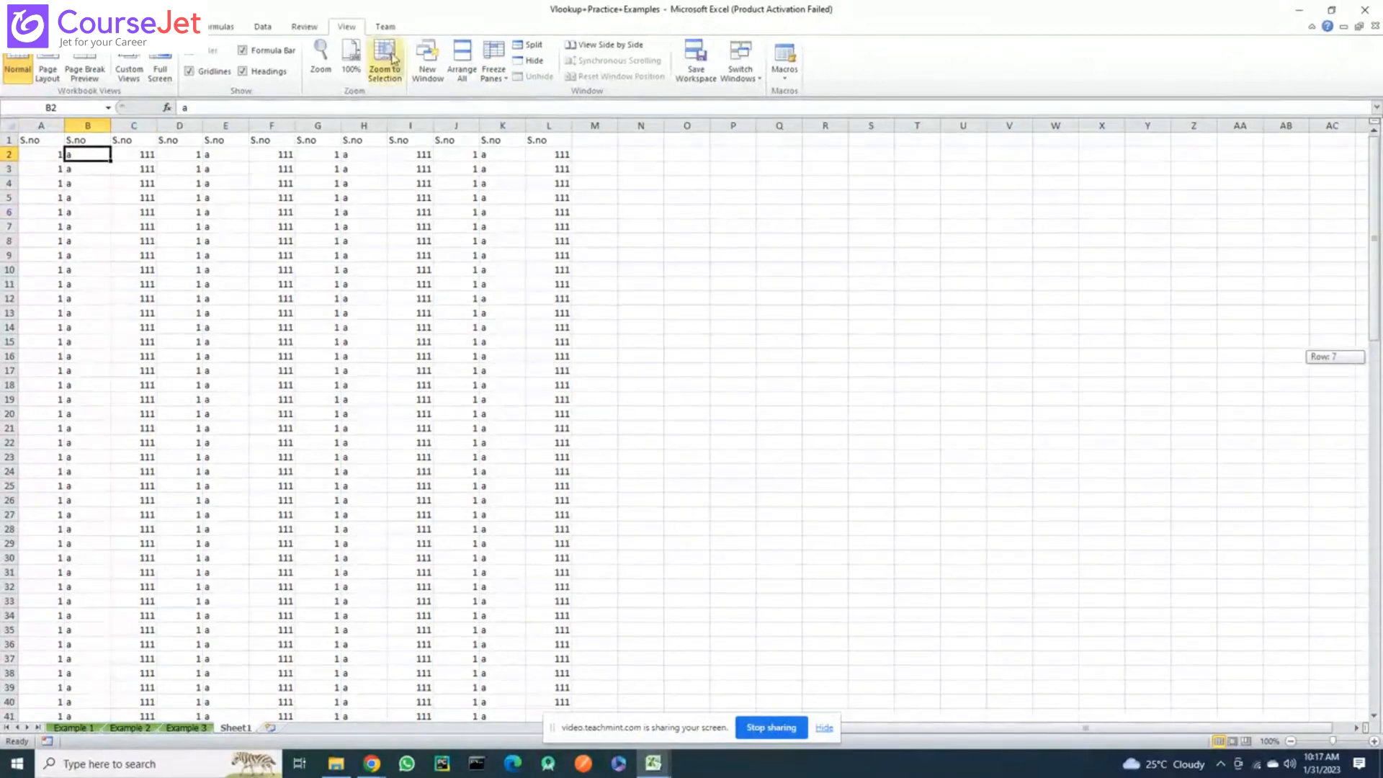
click(494, 70)
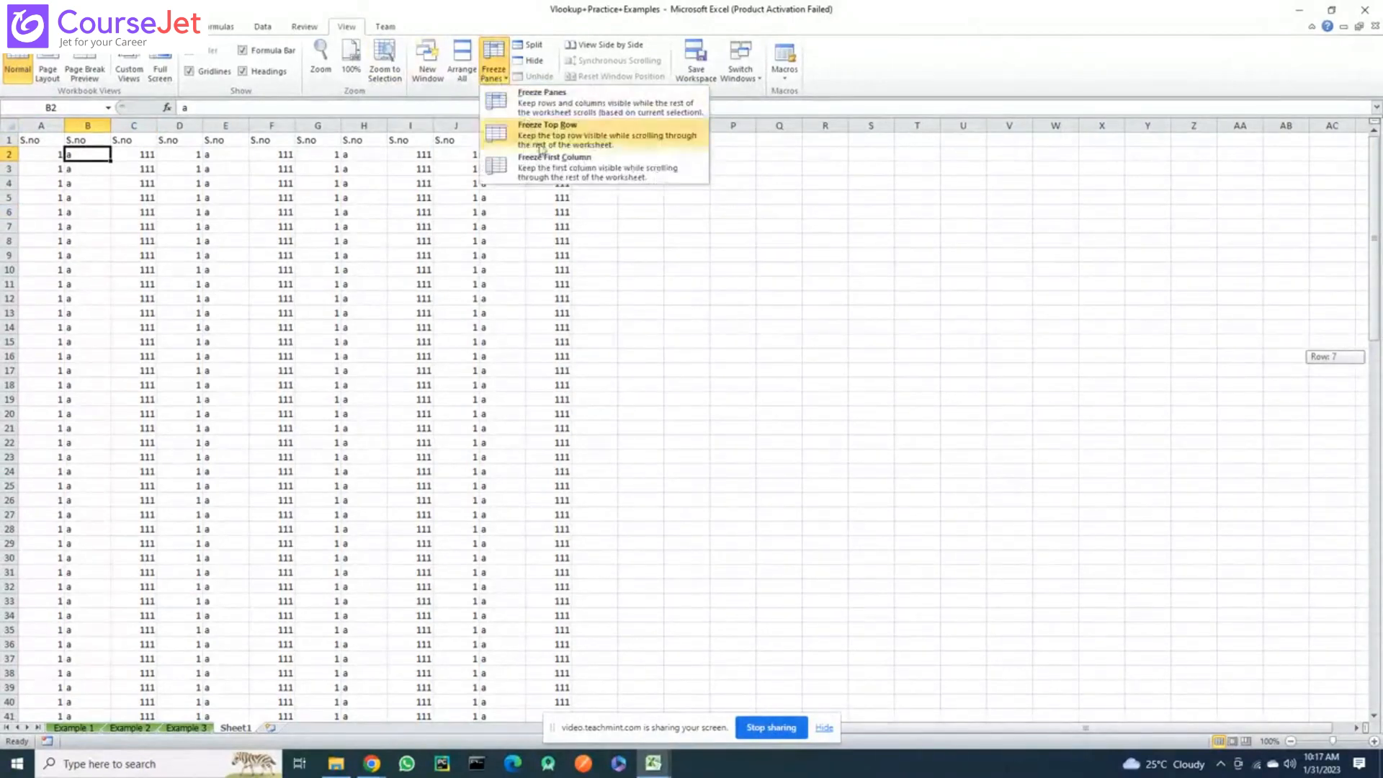
click(545, 113)
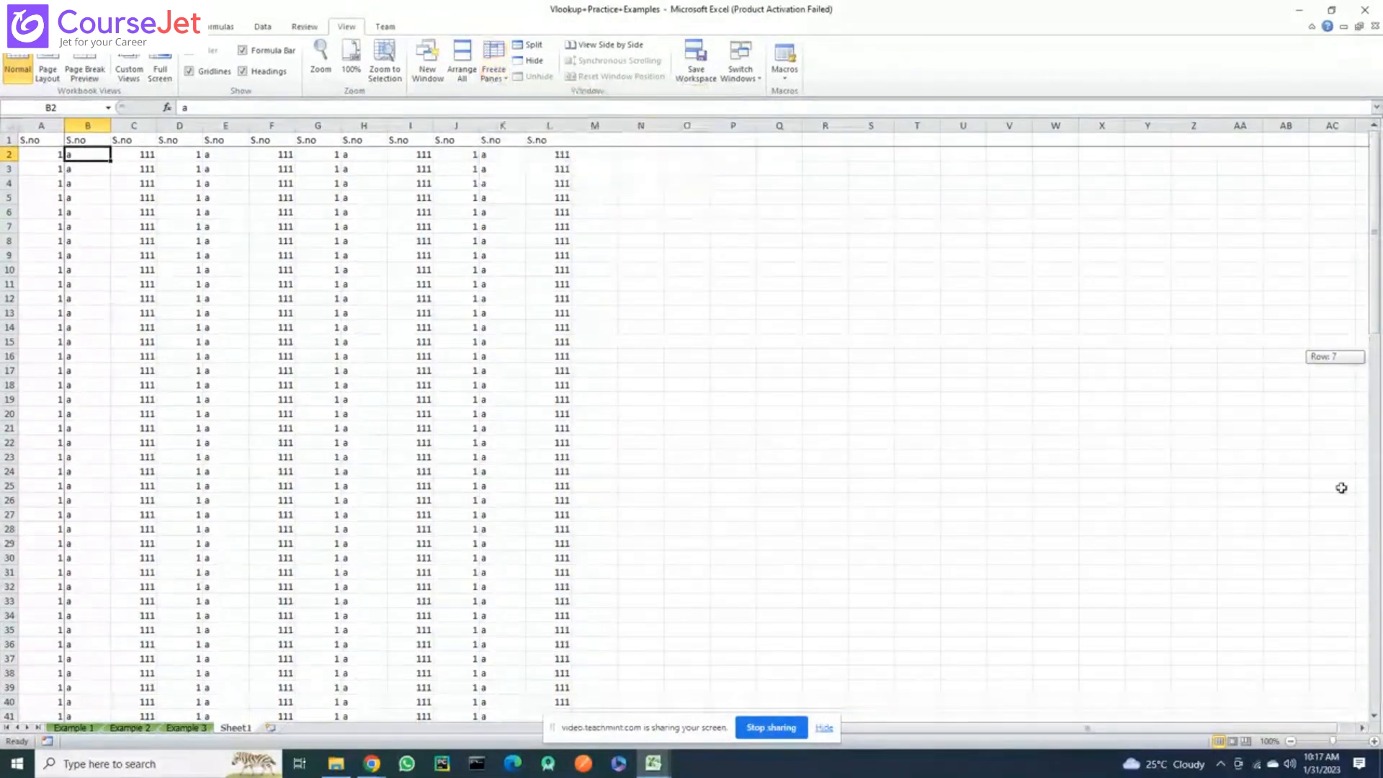
mouse_move(1374, 259)
mouse_down()
mouse_move(1374, 423)
mouse_move(1374, 259)
mouse_up()
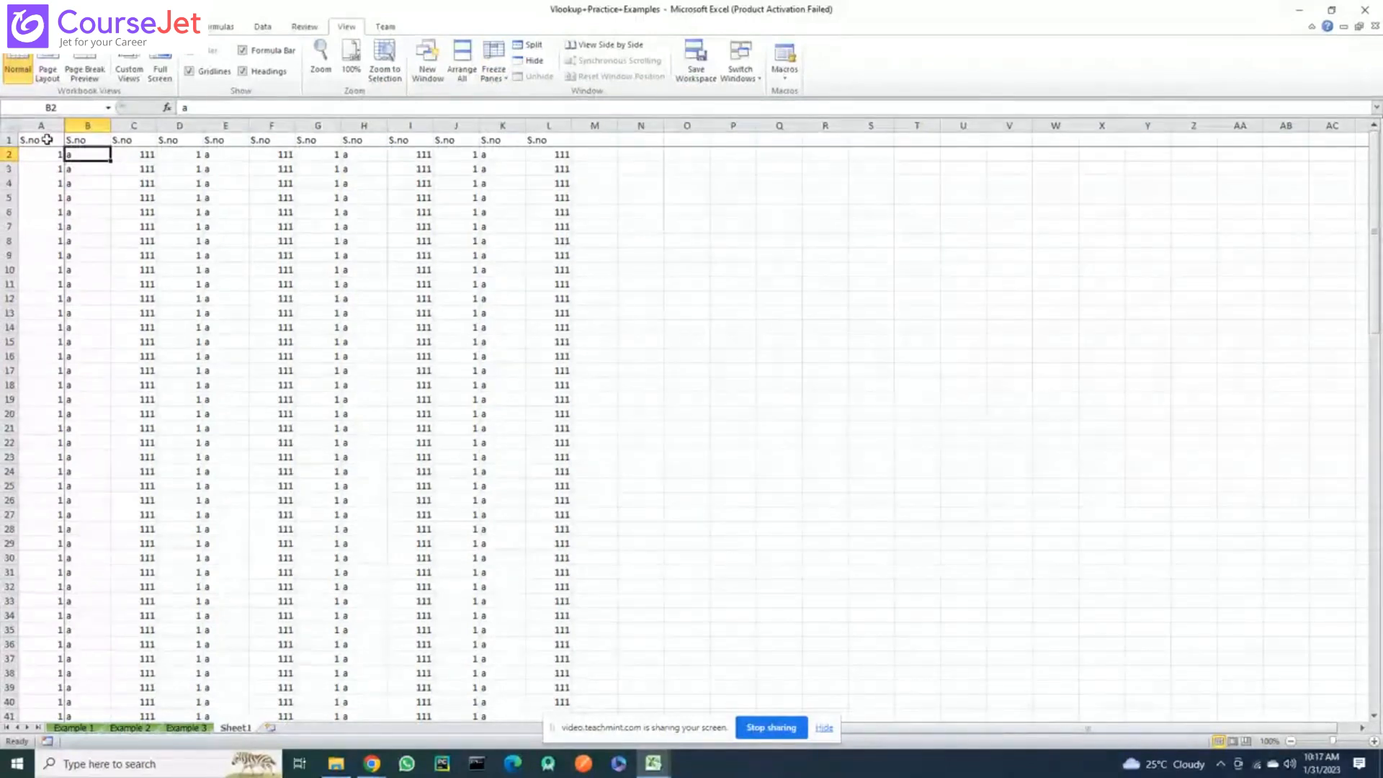
Check the frozen headings B1:L1 against the lower rows, and release the panes frozen at B2
drag(76, 140, 558, 143)
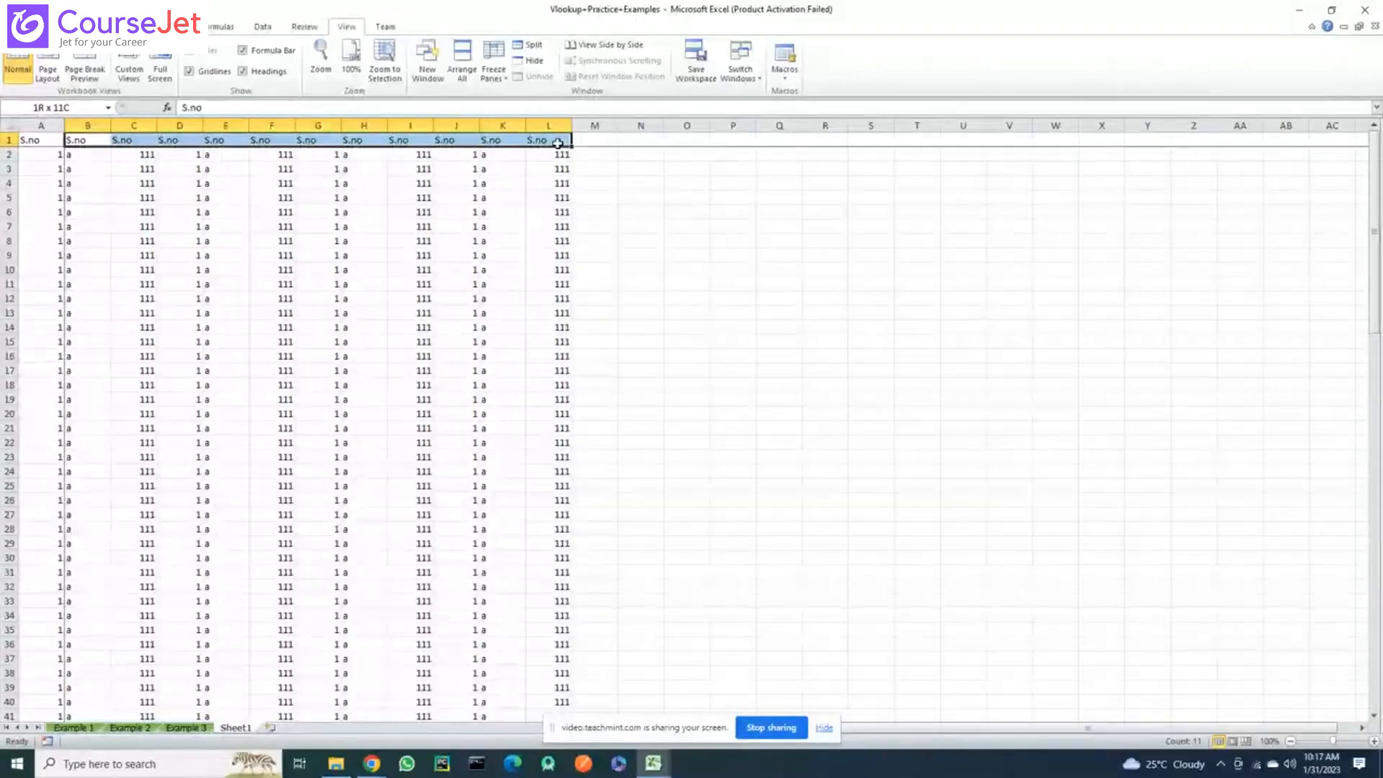
drag(558, 143, 557, 143)
drag(1372, 265, 1372, 225)
click(90, 155)
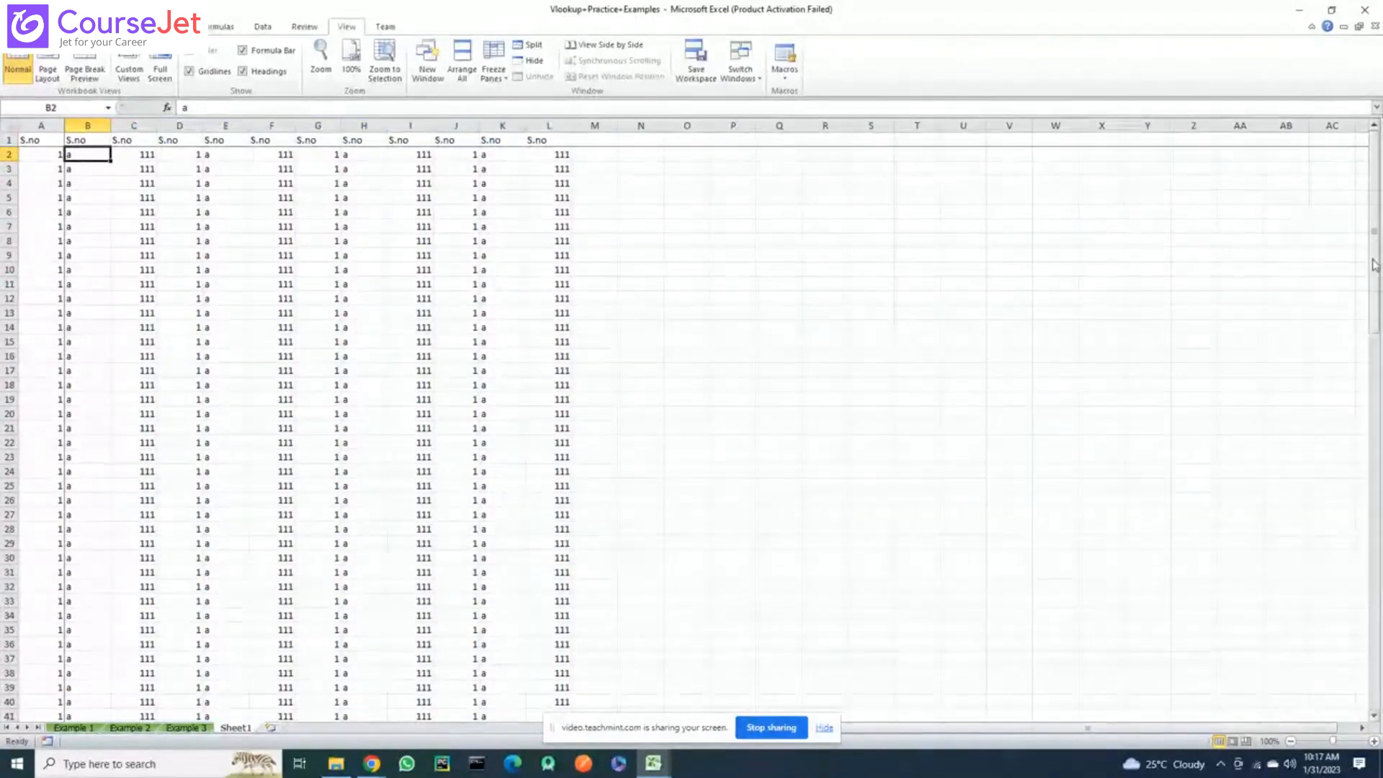
drag(1375, 266, 1354, 204)
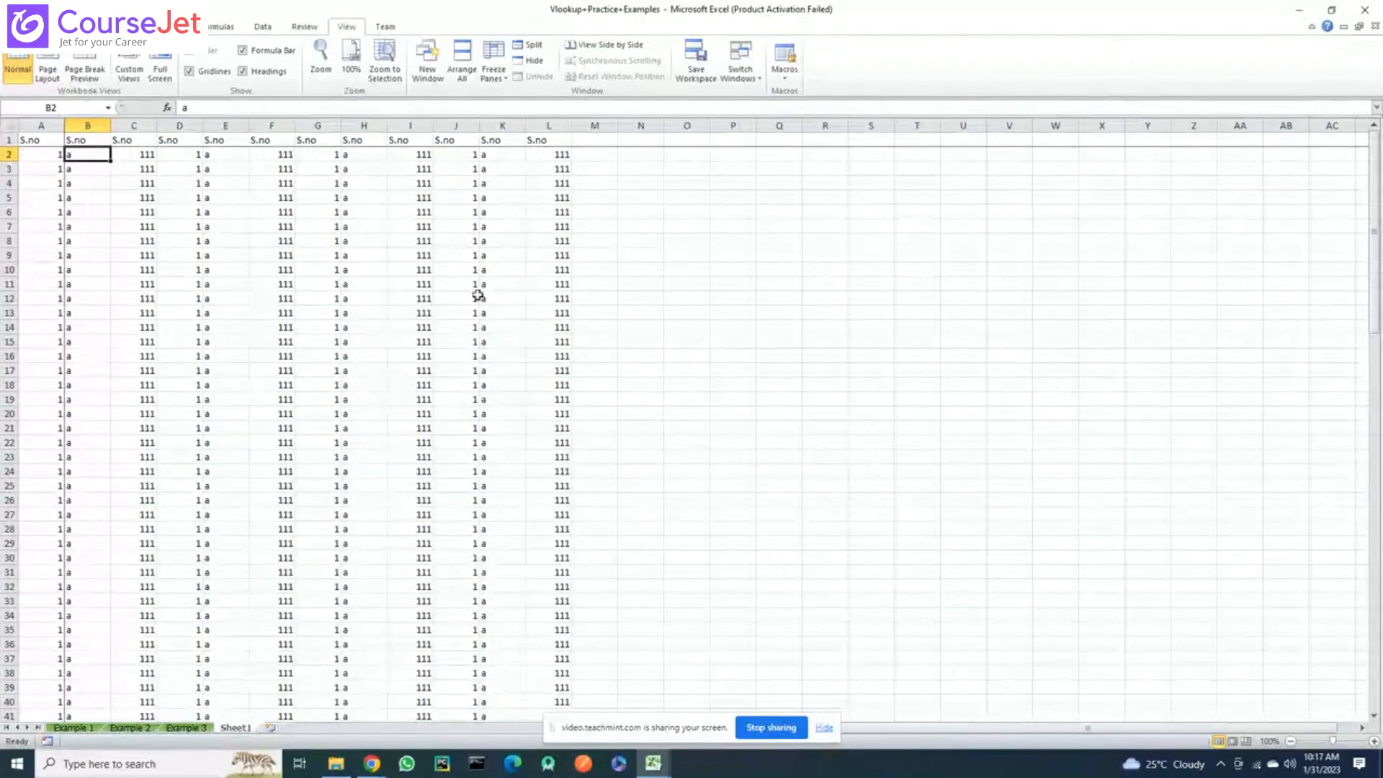
click(493, 63)
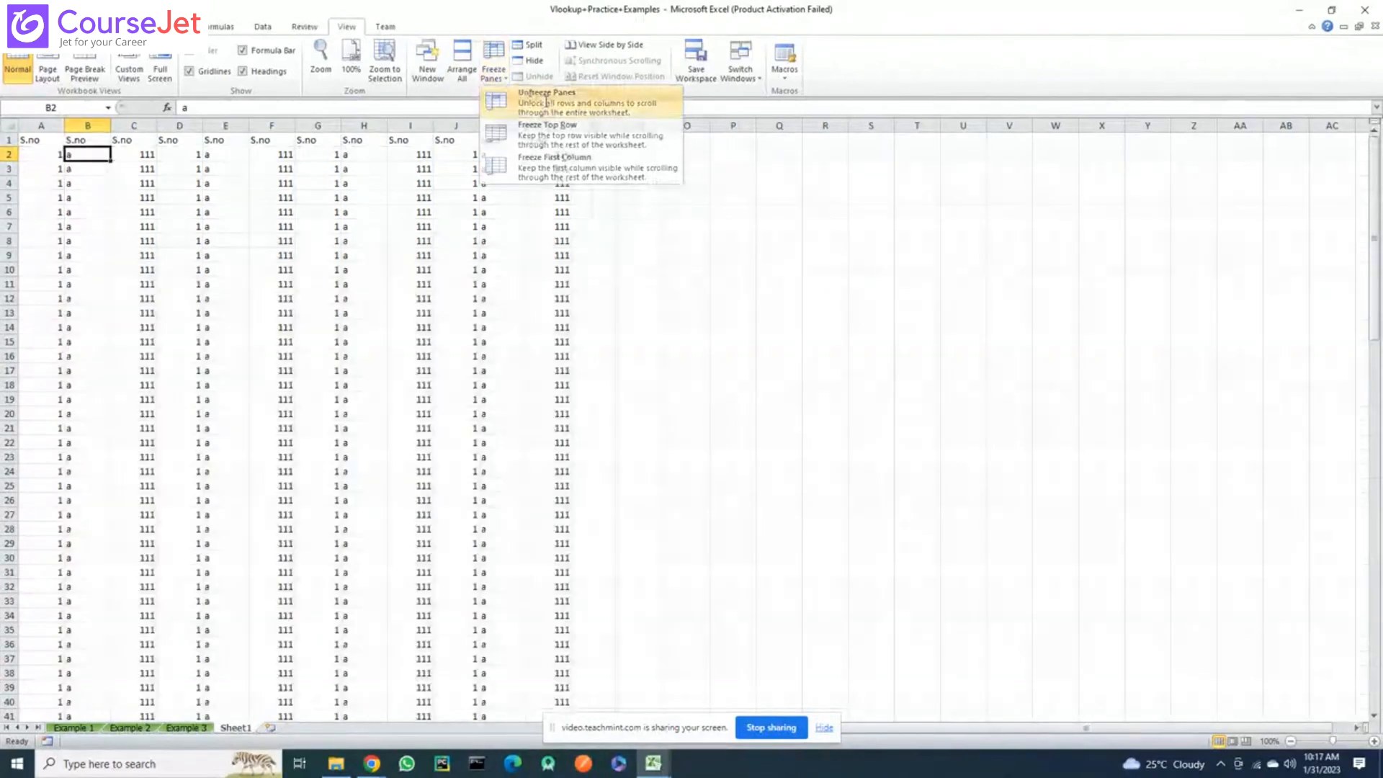
click(546, 97)
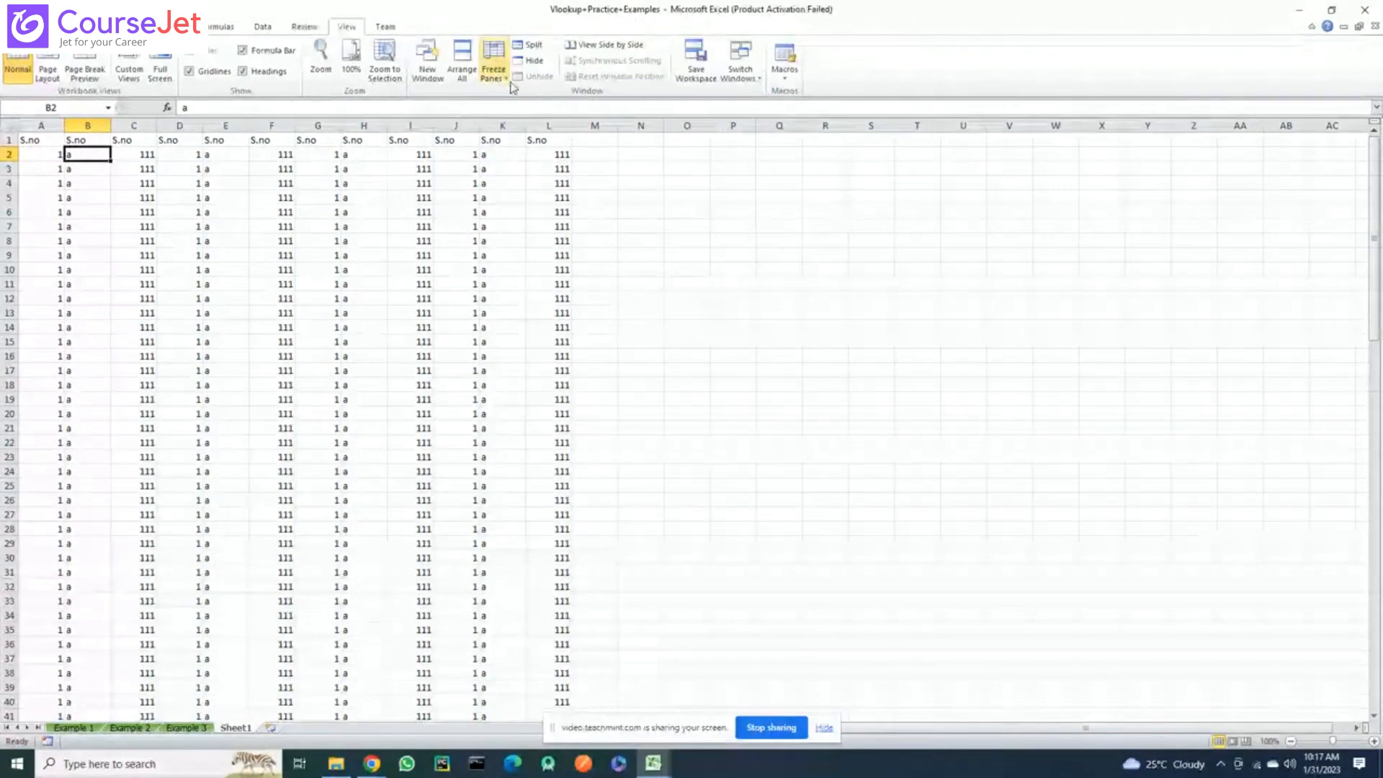
Examine the Team commands and external data sources, including the New Web Query dialog, without importing anything
click(385, 27)
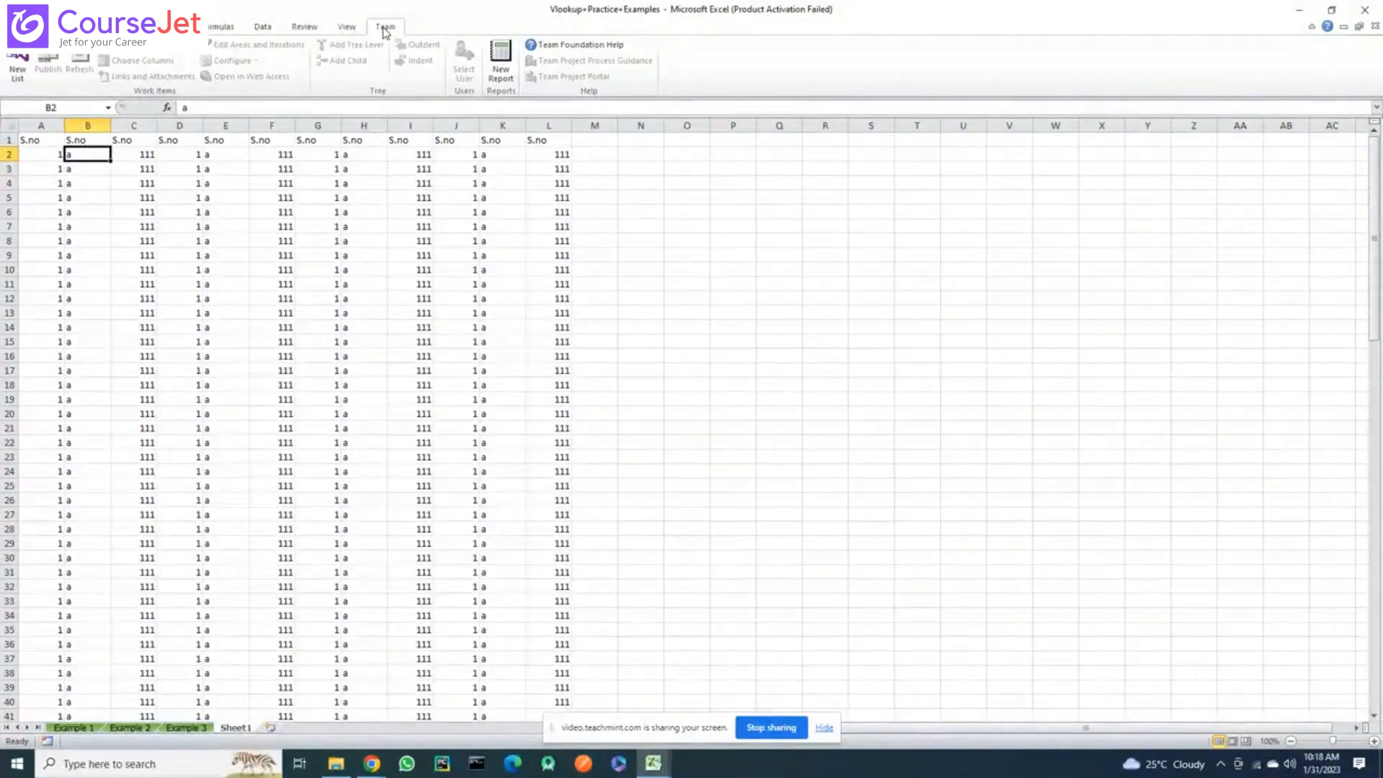
click(349, 29)
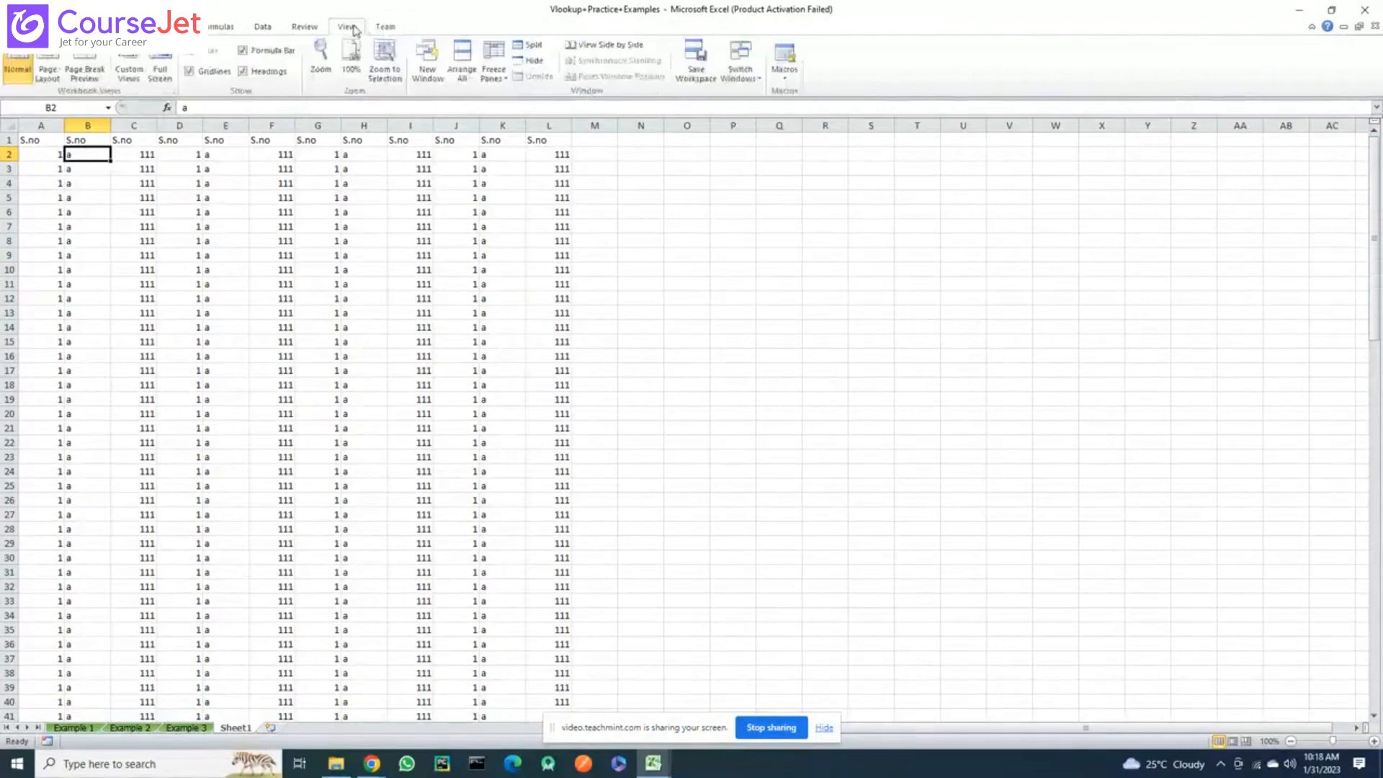
click(264, 30)
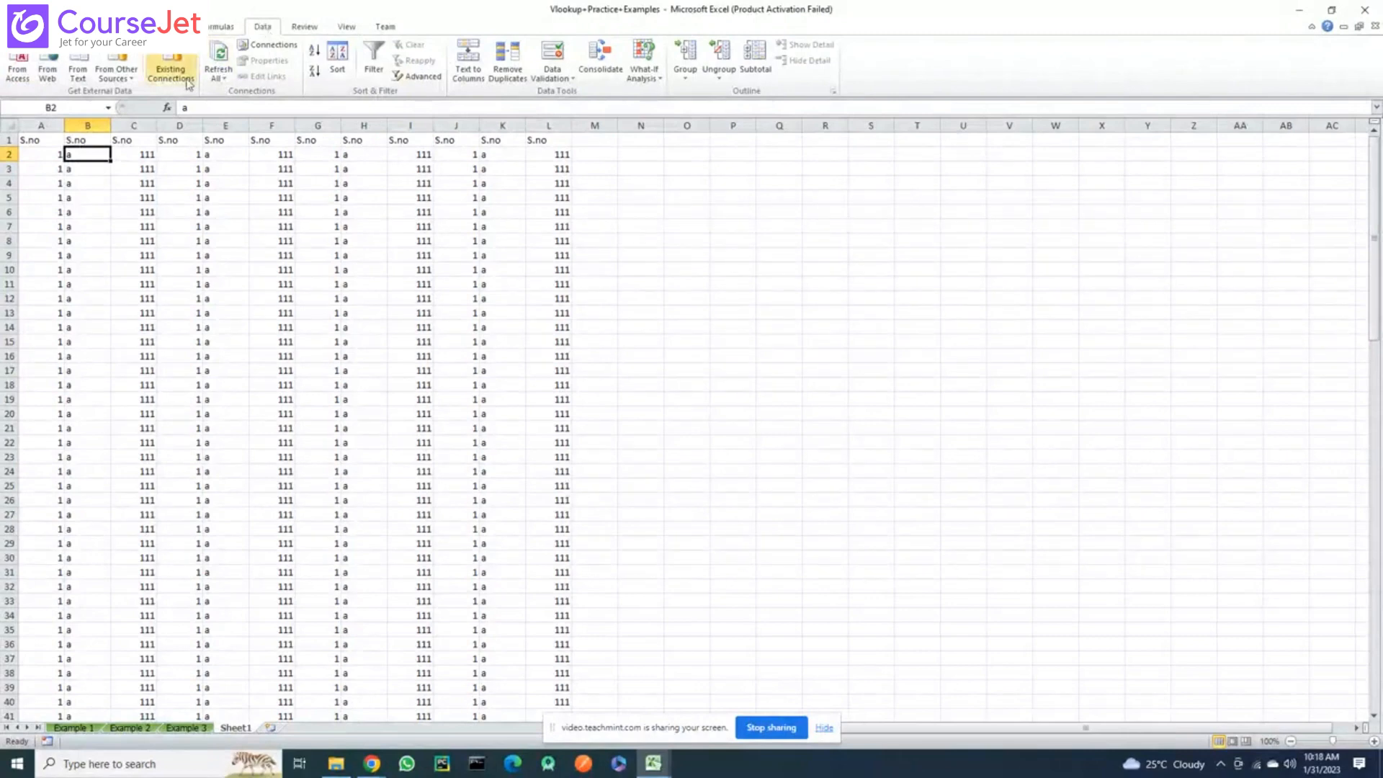
click(132, 80)
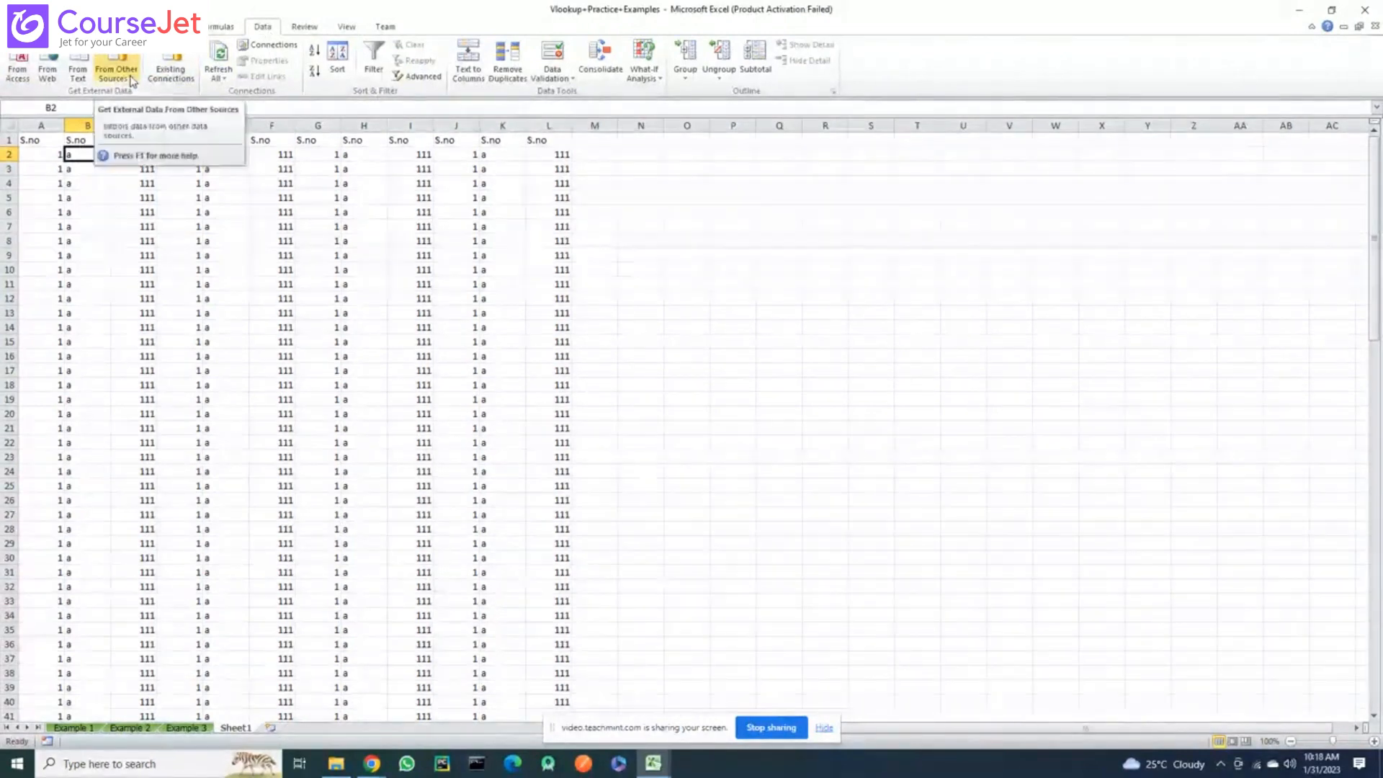
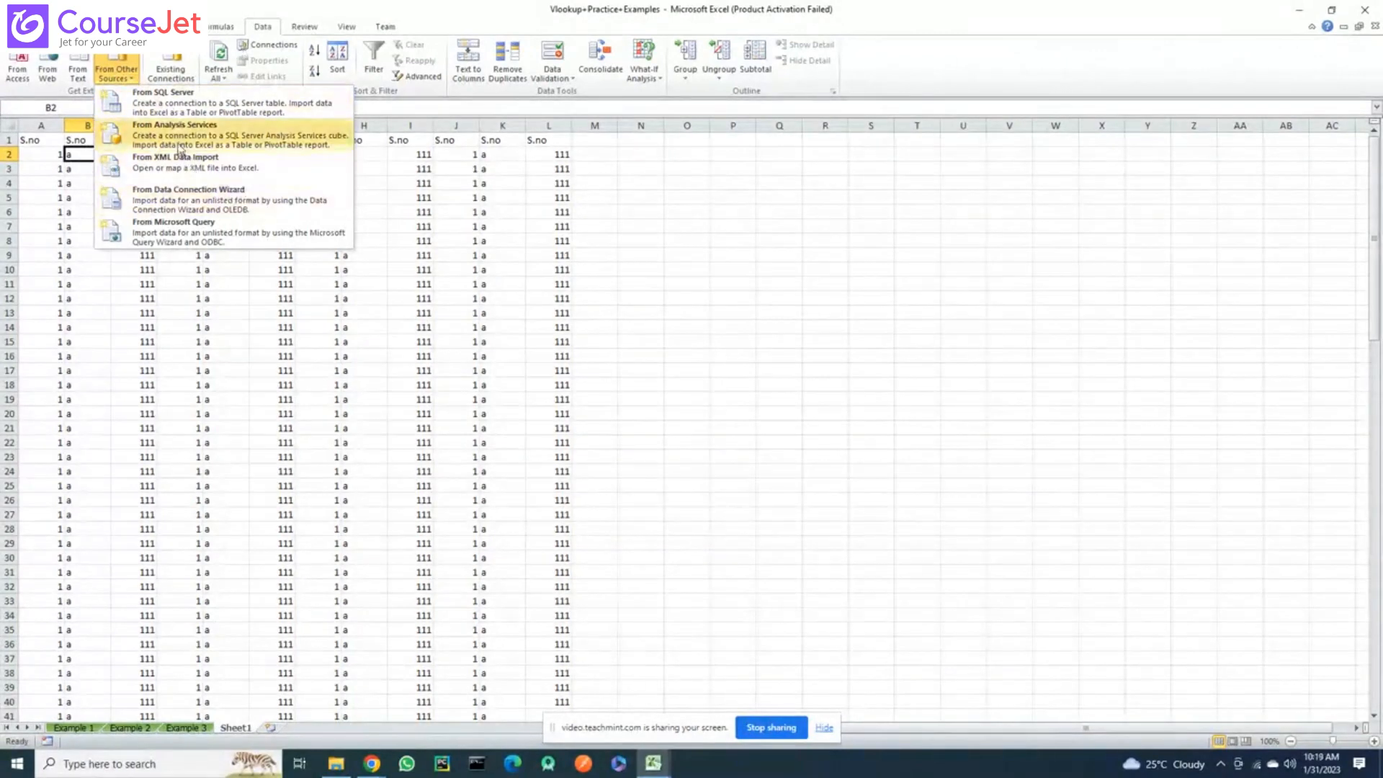
click(47, 66)
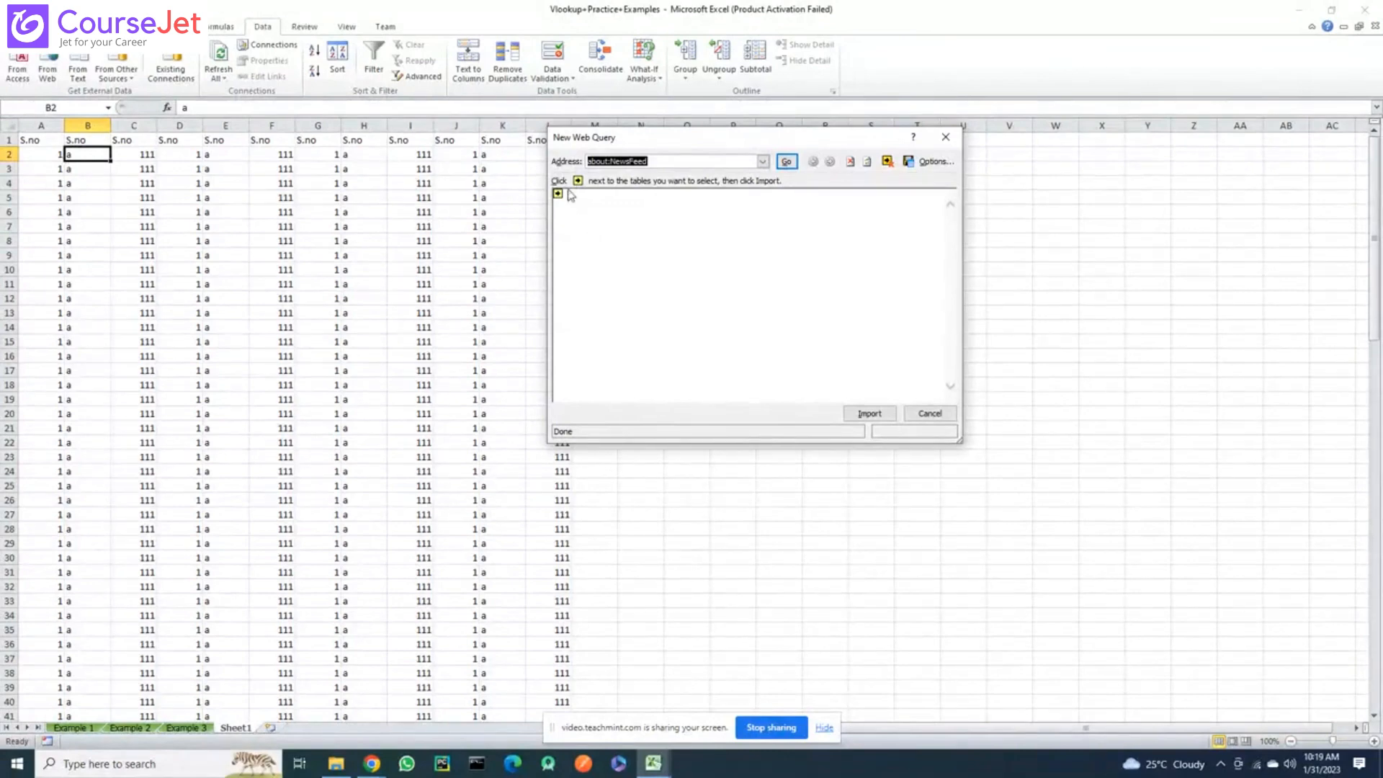
click(949, 419)
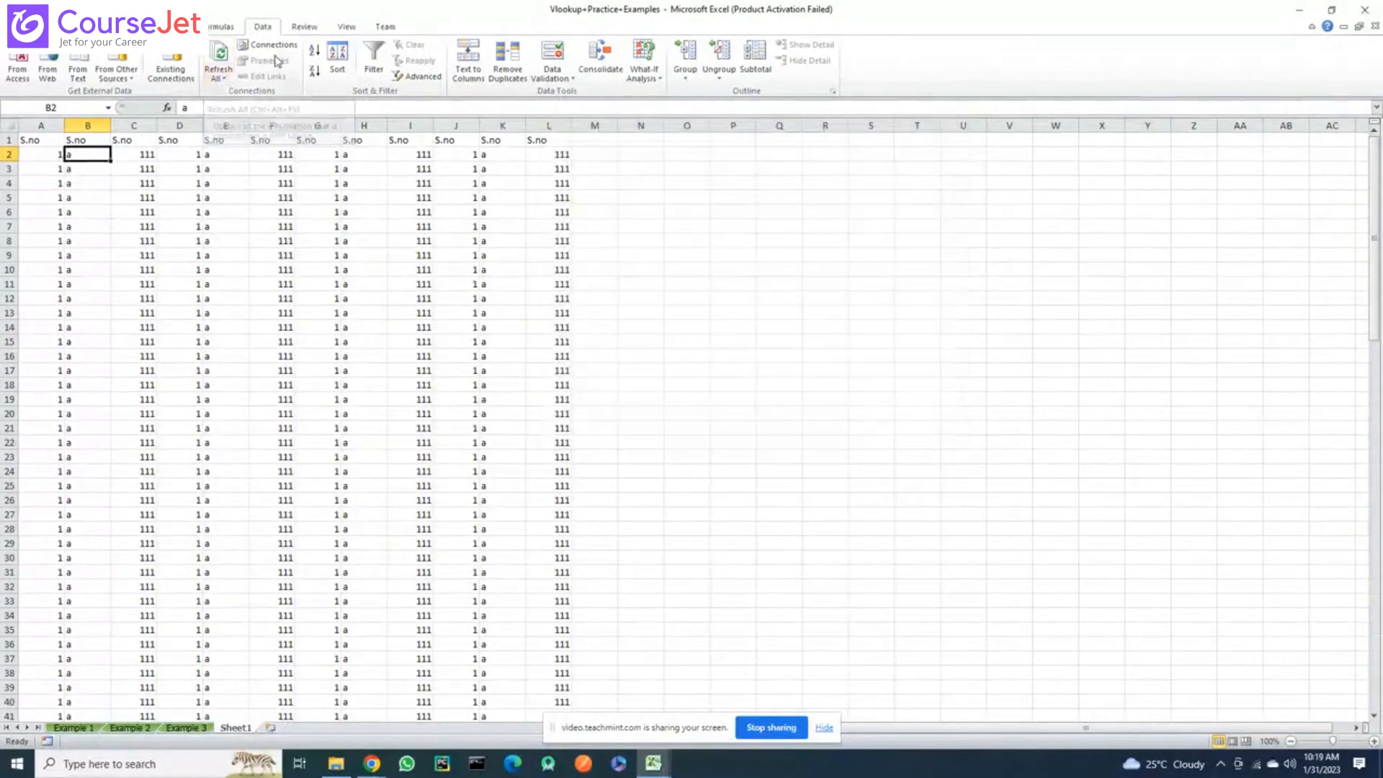
Add filters to the S.no heading row and inspect column G's filter options without applying any
click(310, 139)
click(373, 64)
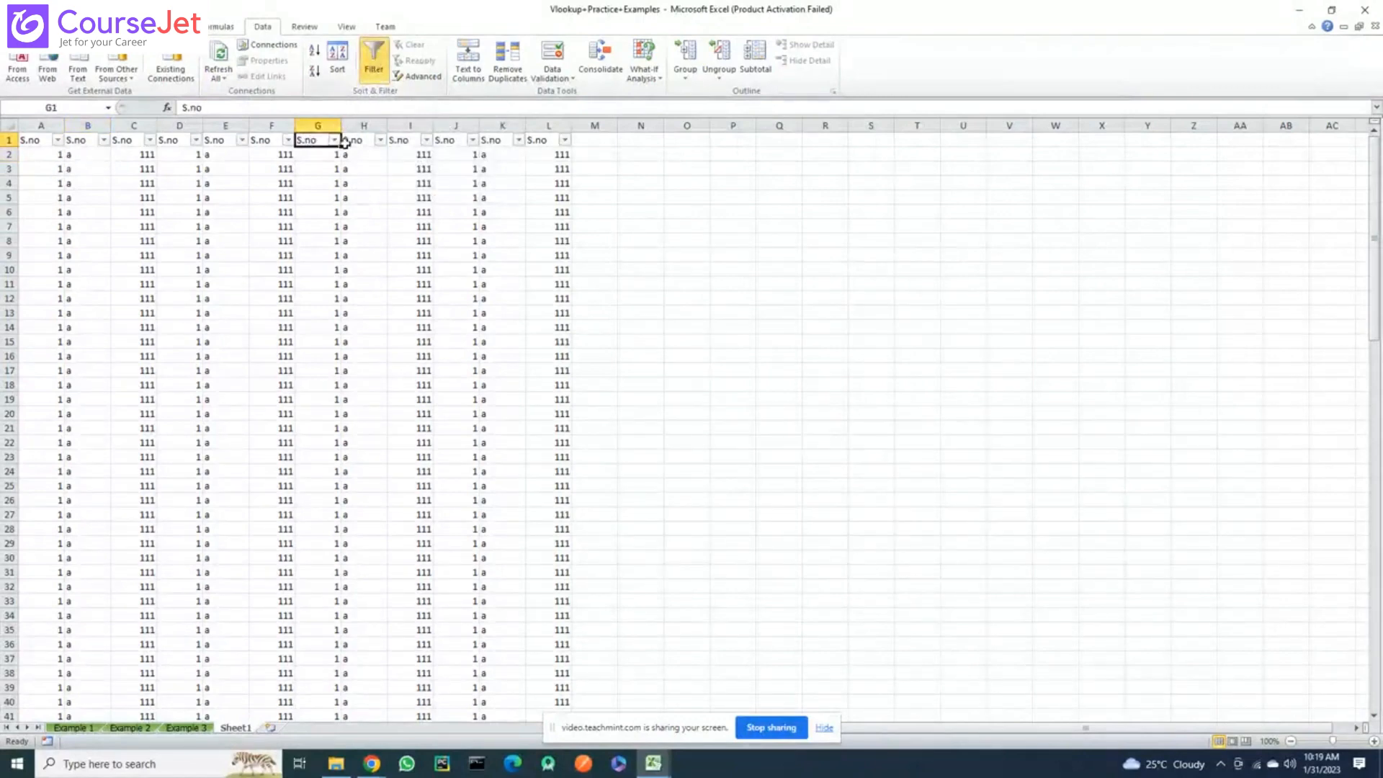
click(334, 140)
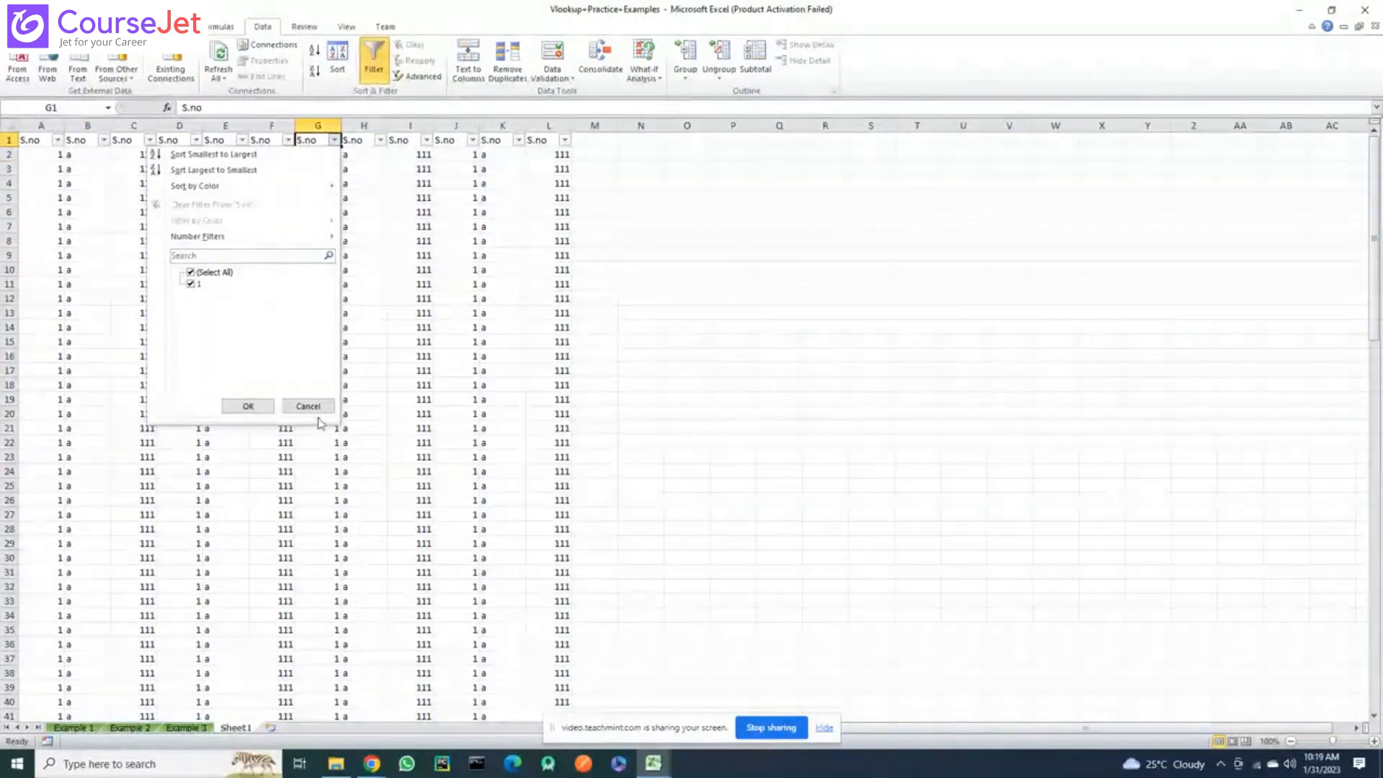
click(288, 407)
Enter 2 in cell G12 and inspect column G's filter values without applying any
click(323, 301)
click(324, 311)
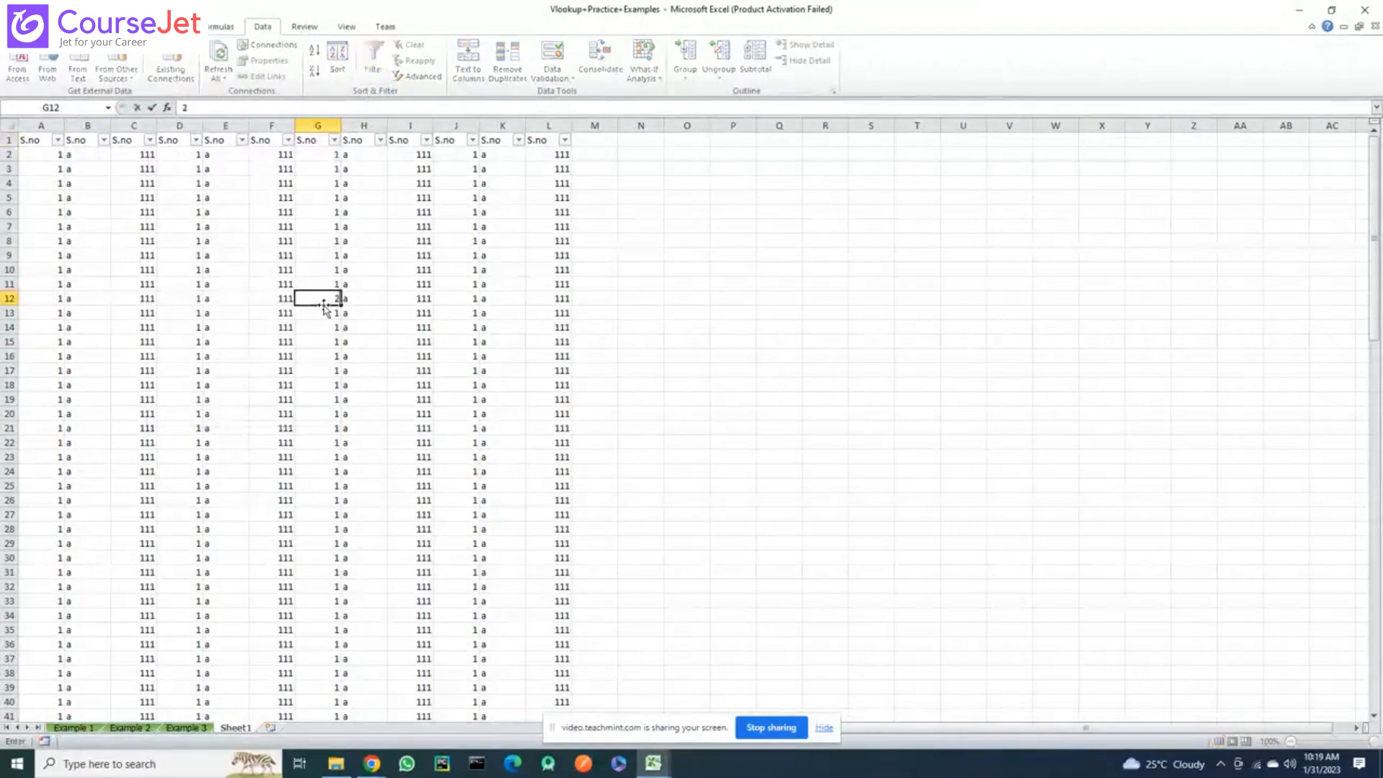
click(335, 139)
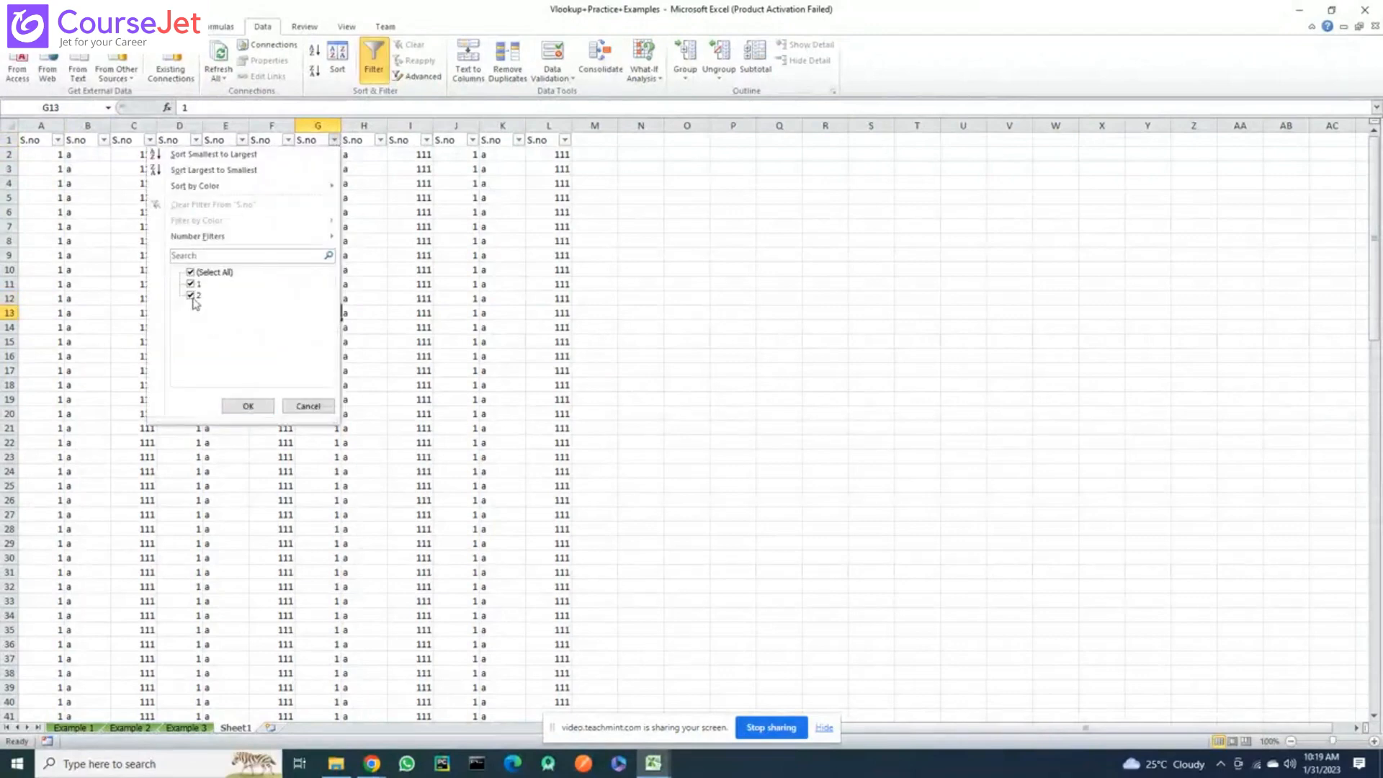
click(364, 305)
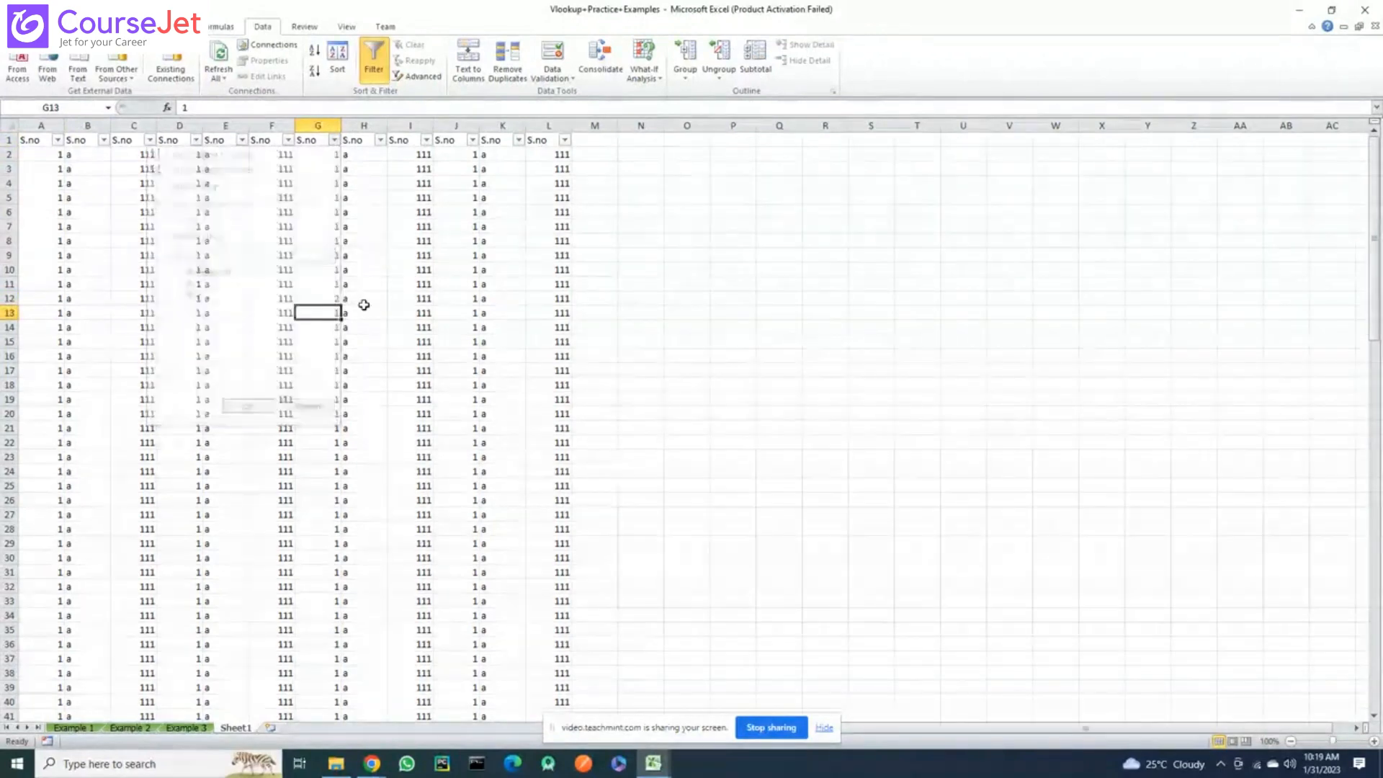
Fill cell G15 with yellow and set the font colour of cell G18 to red
click(317, 342)
click(59, 26)
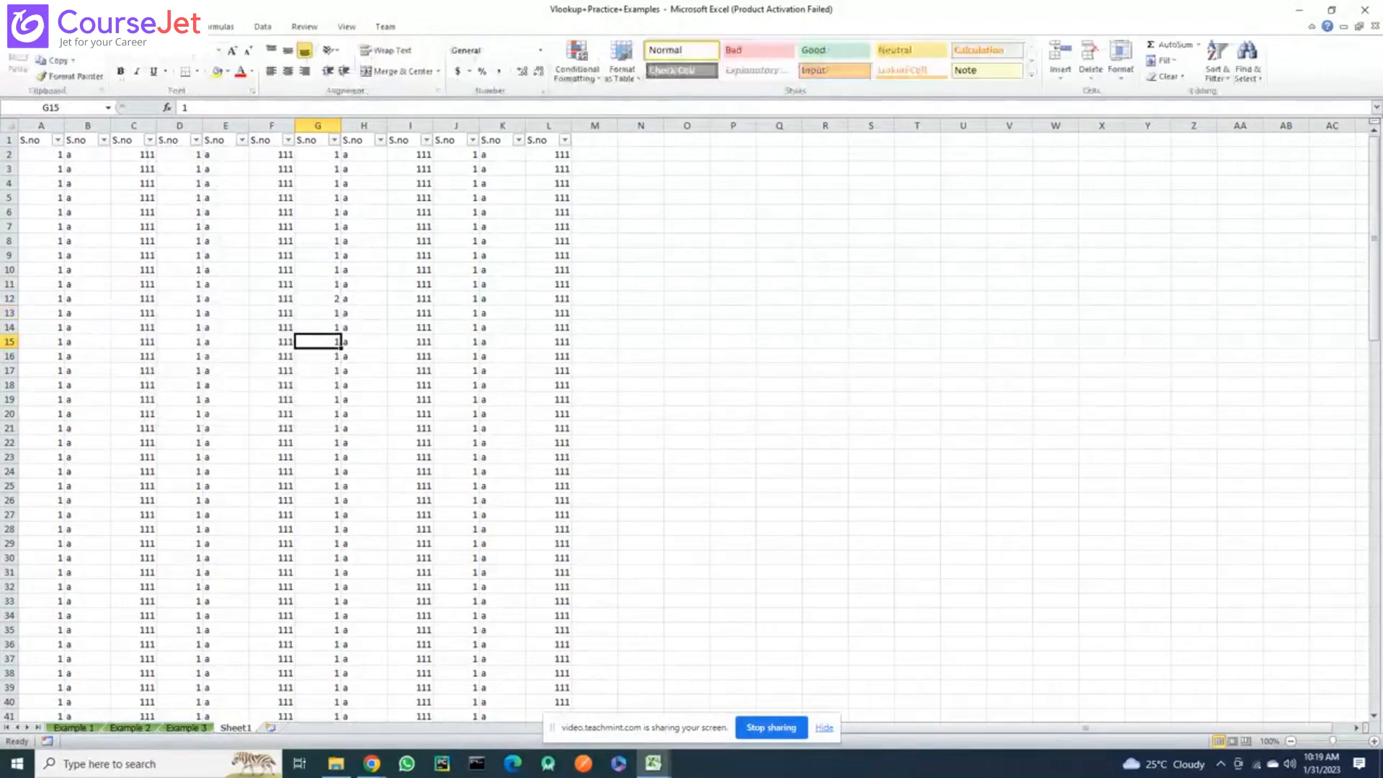
click(218, 71)
click(323, 387)
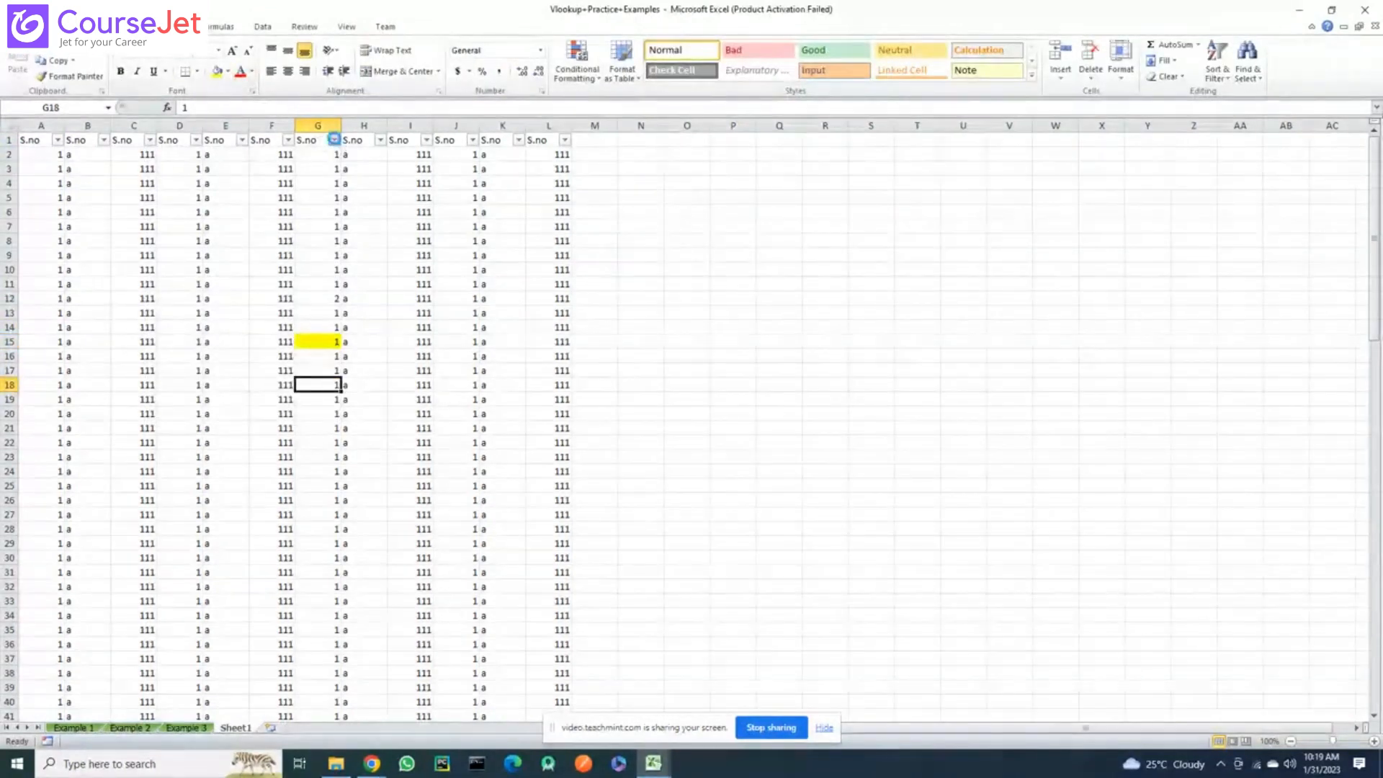
Inspect column G's colour and number filter options, including the Between filter dialog, without applying a condition
click(334, 139)
mouse_move(229, 223)
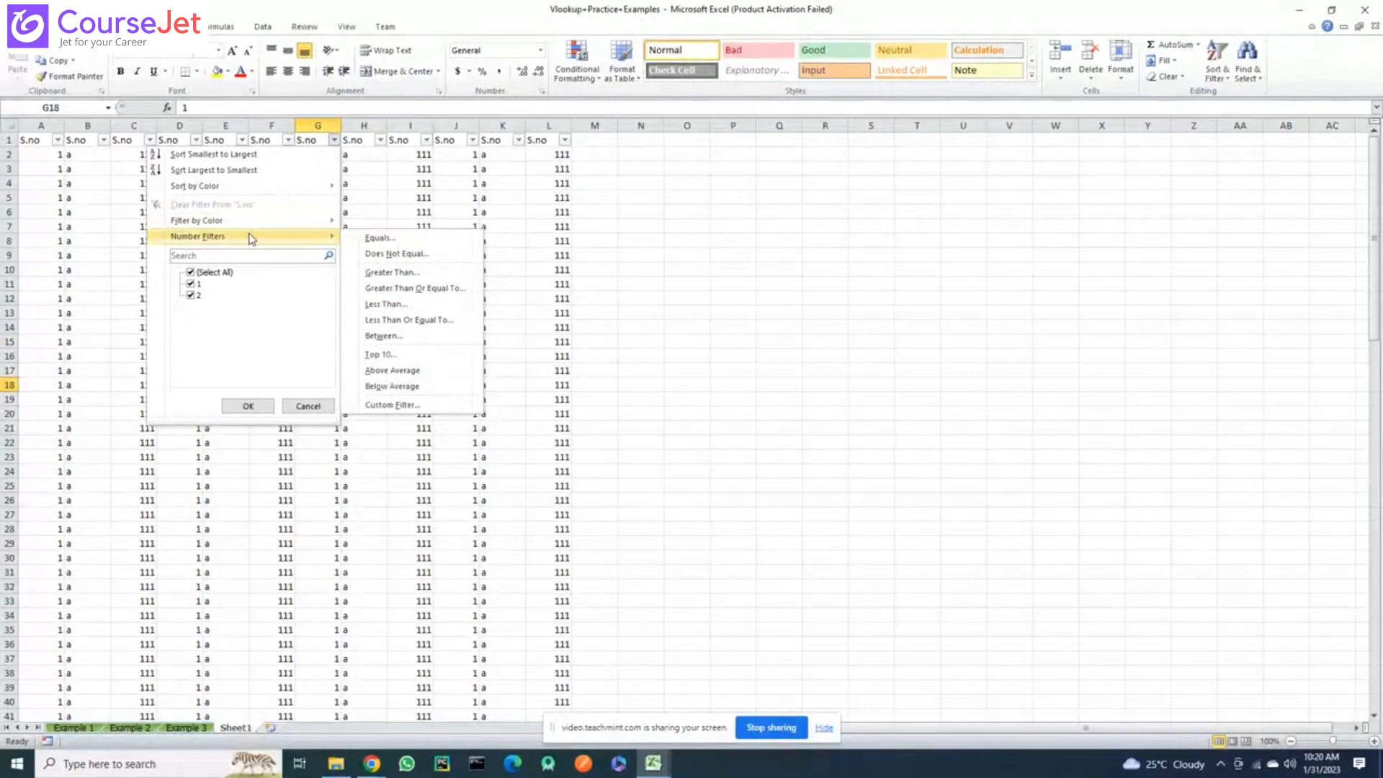
click(392, 337)
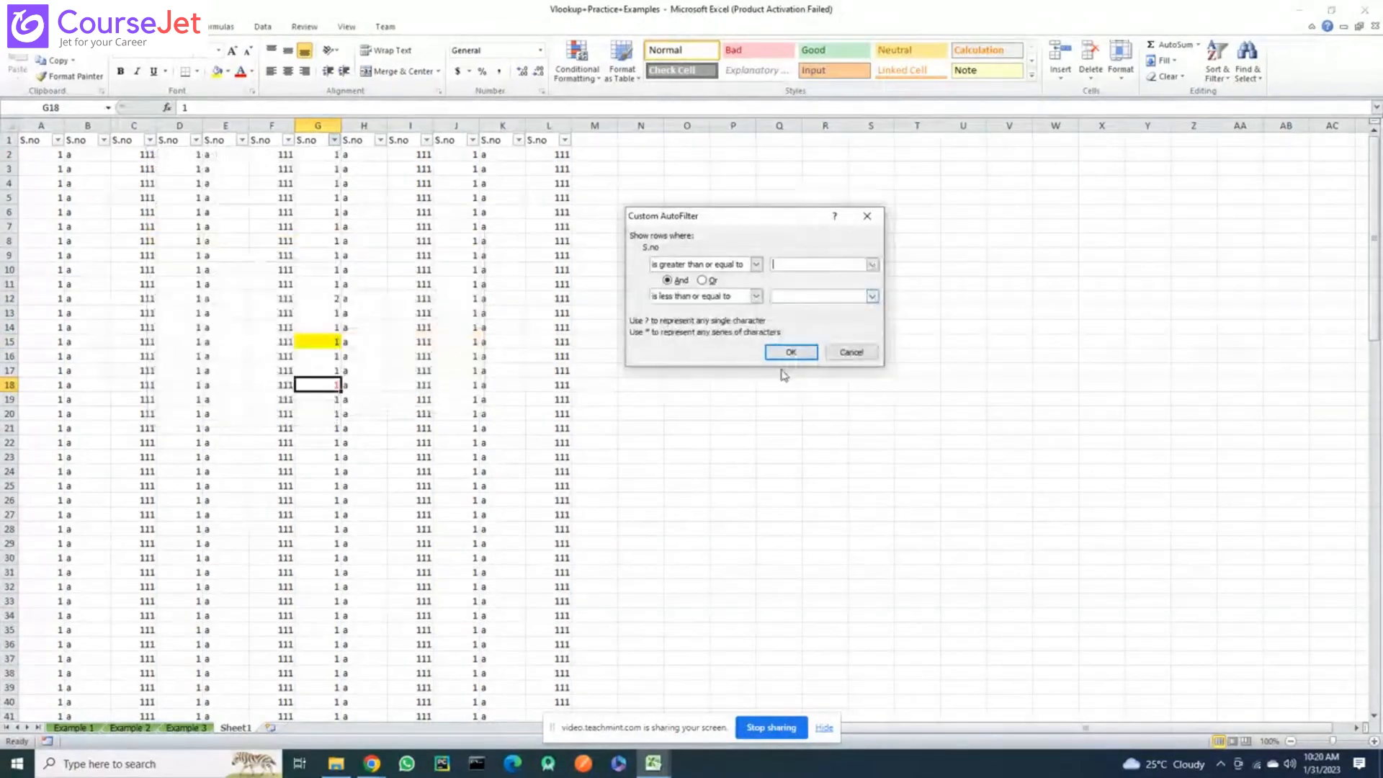
click(854, 352)
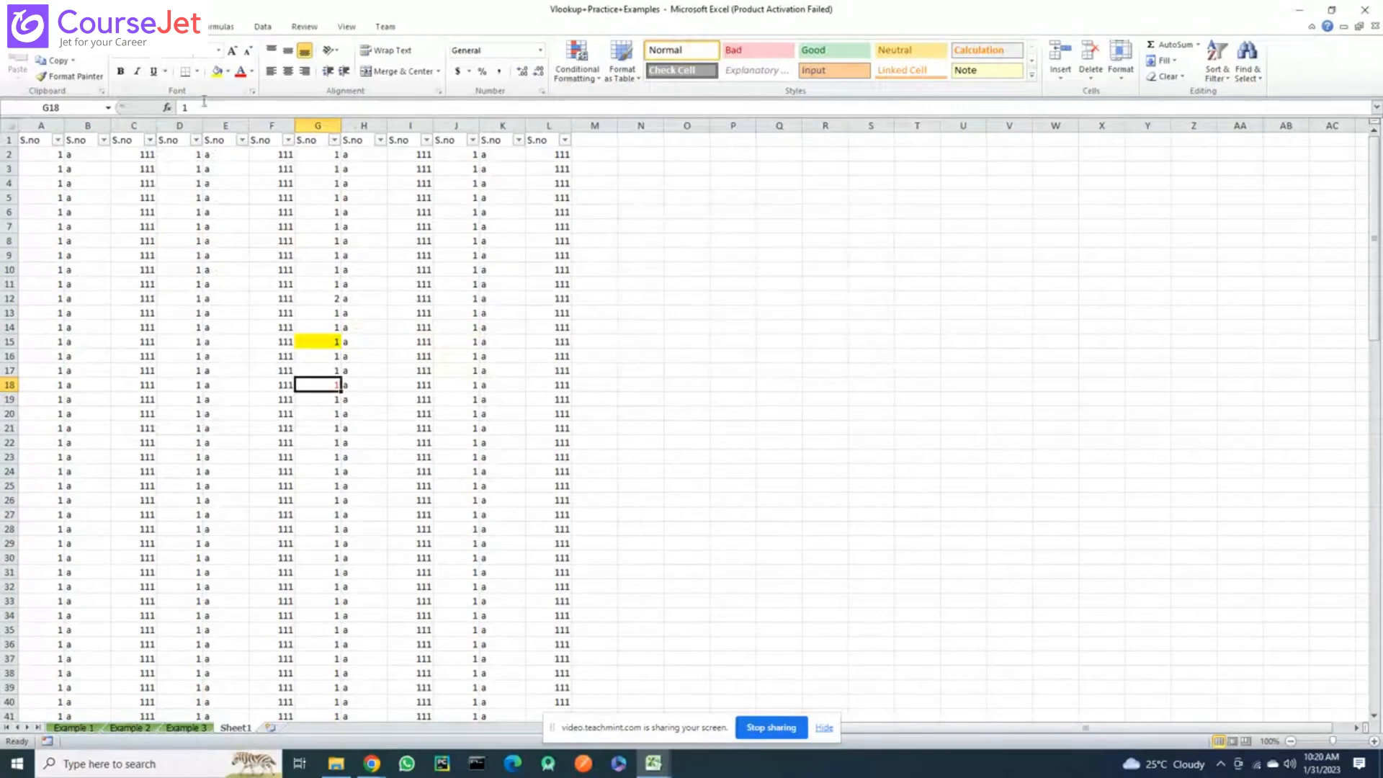
Enter 1, 2, 3, 5, 5, 6, 6 and 2 in cells N1 to N8
click(266, 29)
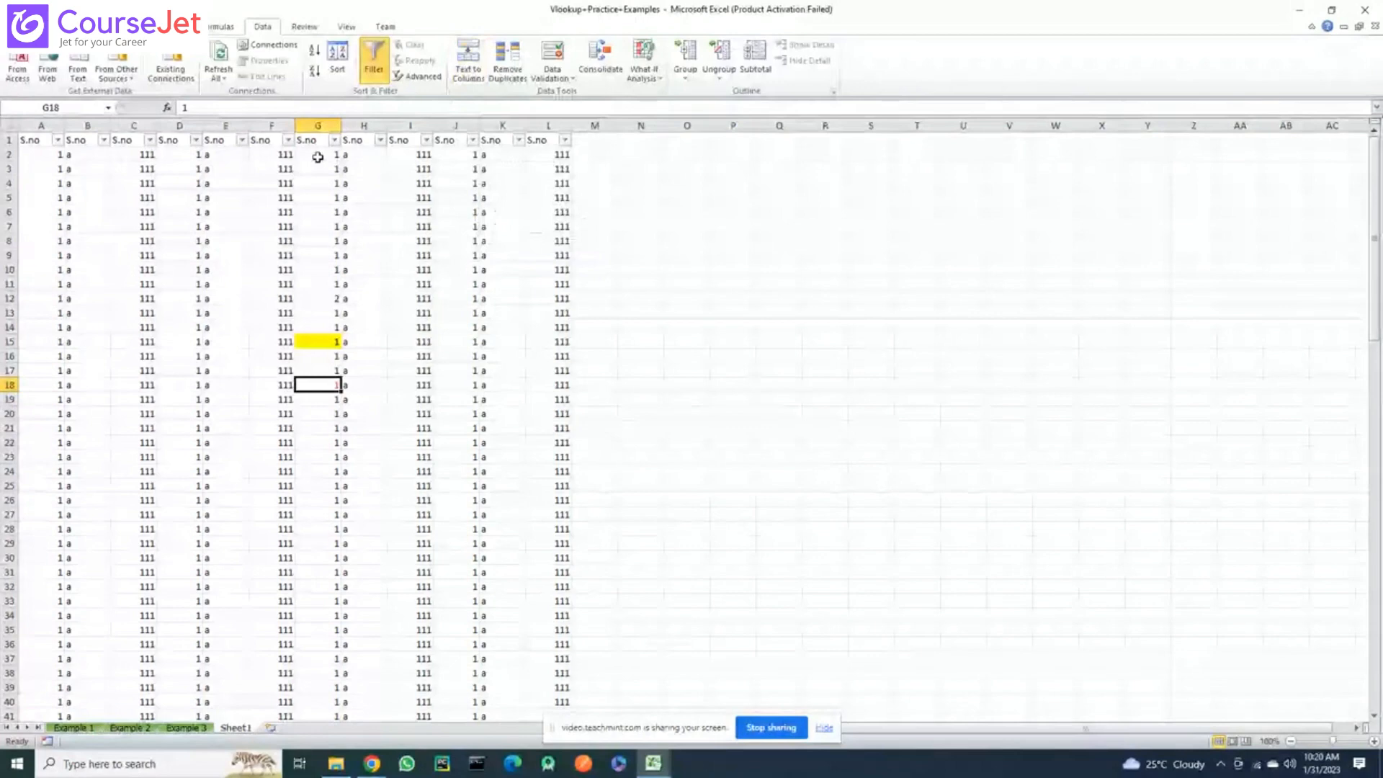
click(643, 143)
text(1)
key(Return)
text(2)
key(Return)
text(3)
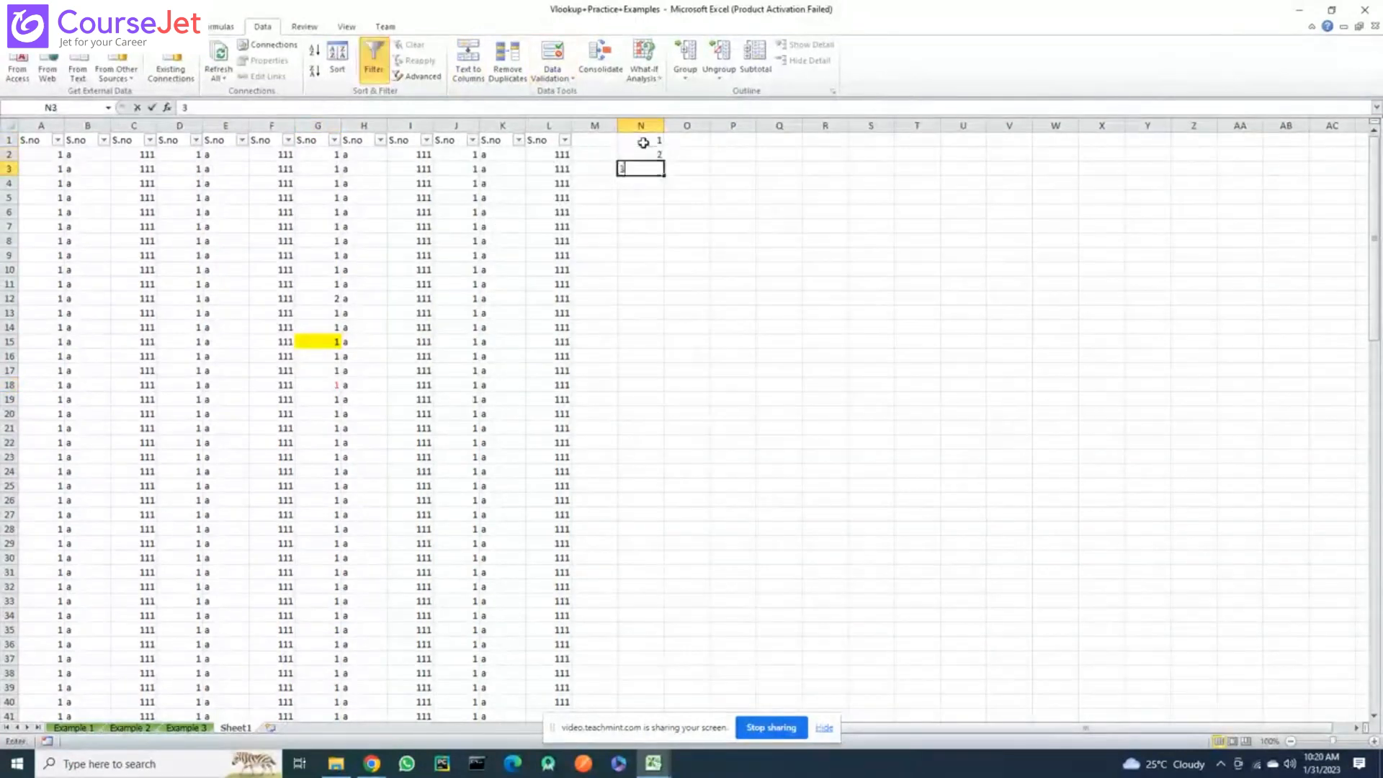
key(Return)
text(5)
key(Return)
text(5)
key(Return)
text(6)
key(Return)
text(6)
key(Return)
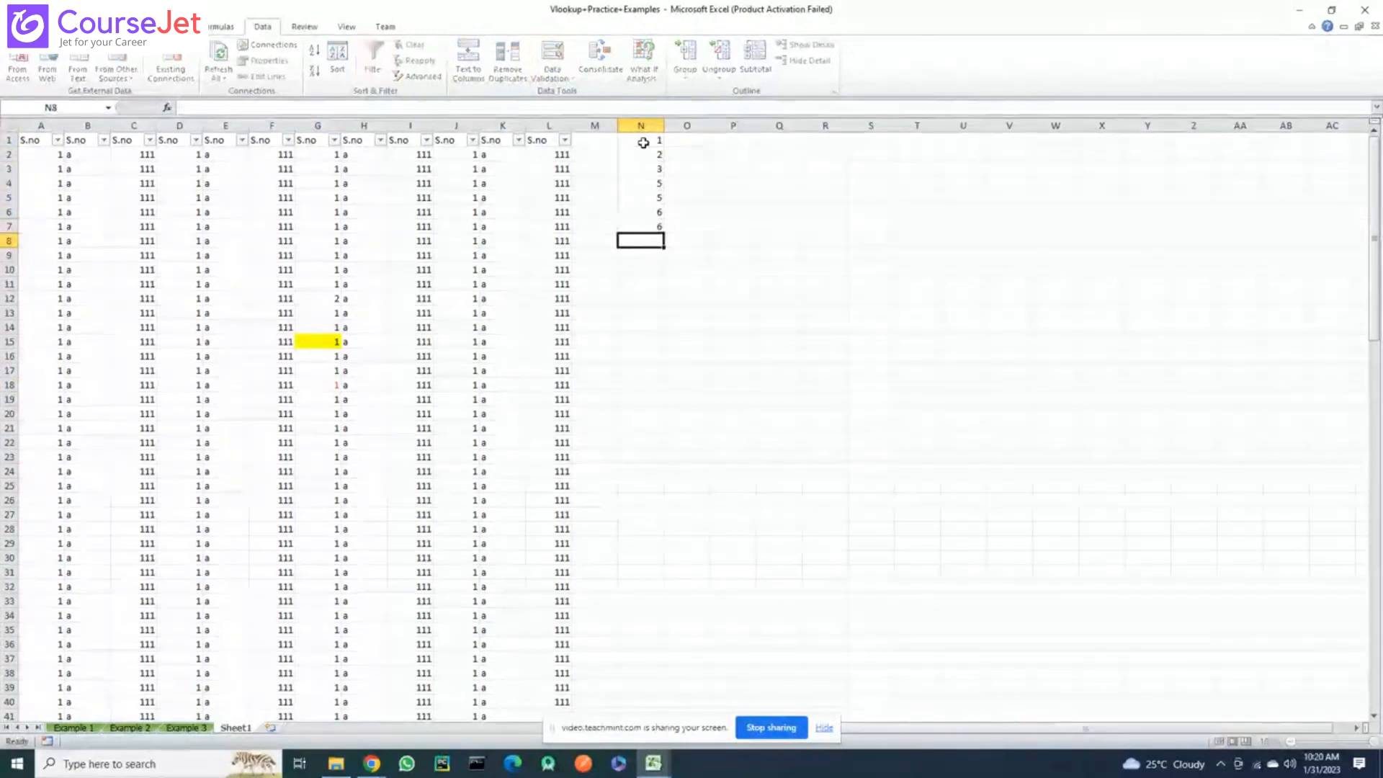
text(2)
key(Return)
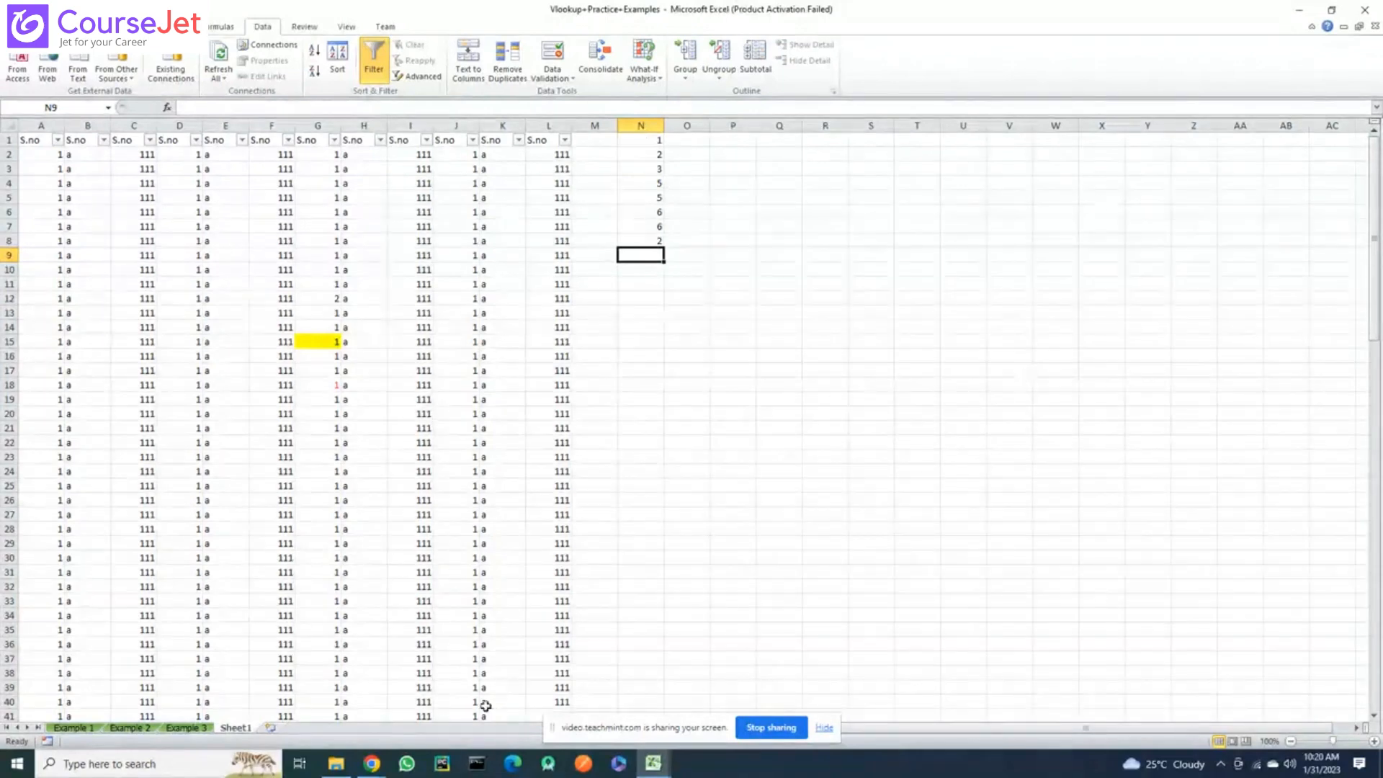
Switch to Chrome, view the Excel syllabus PDF and go to the Teachmint page
mouse_move(372, 763)
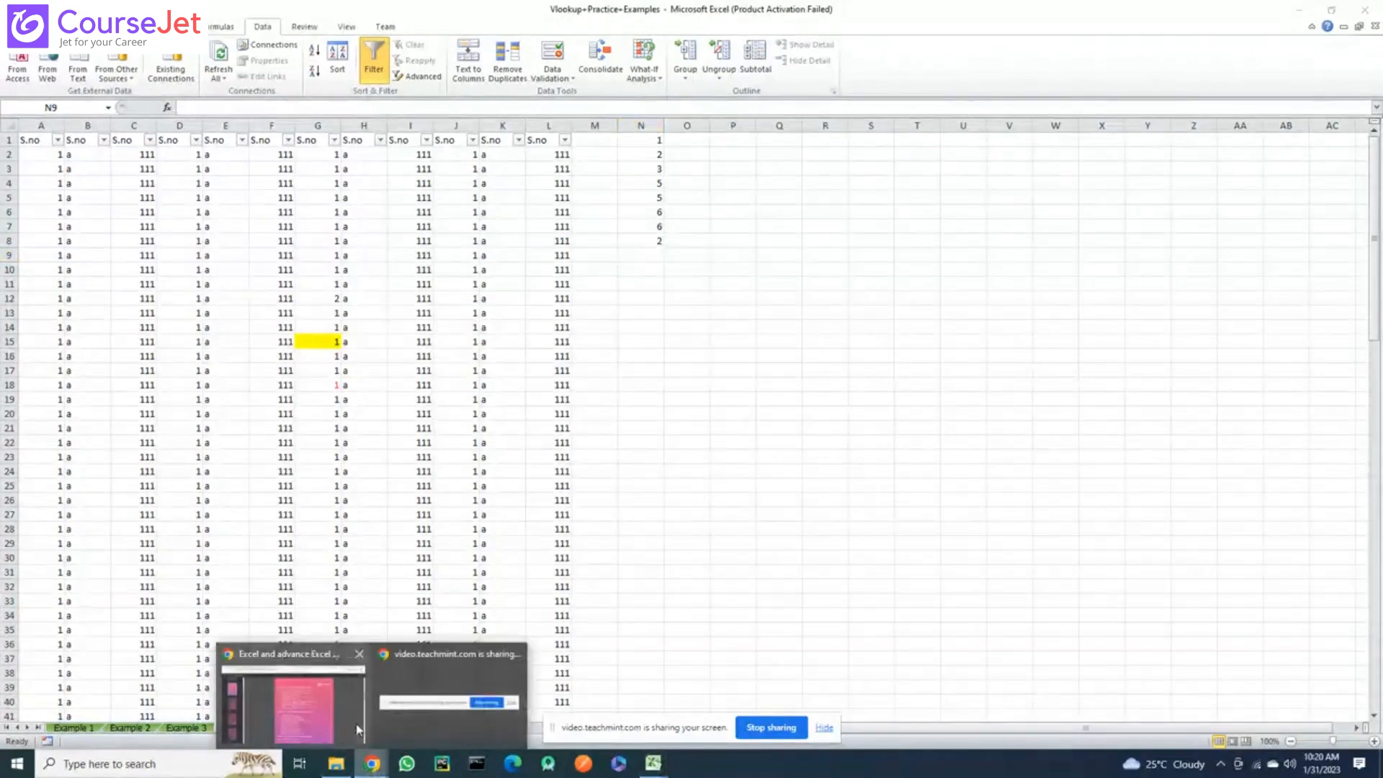
click(313, 715)
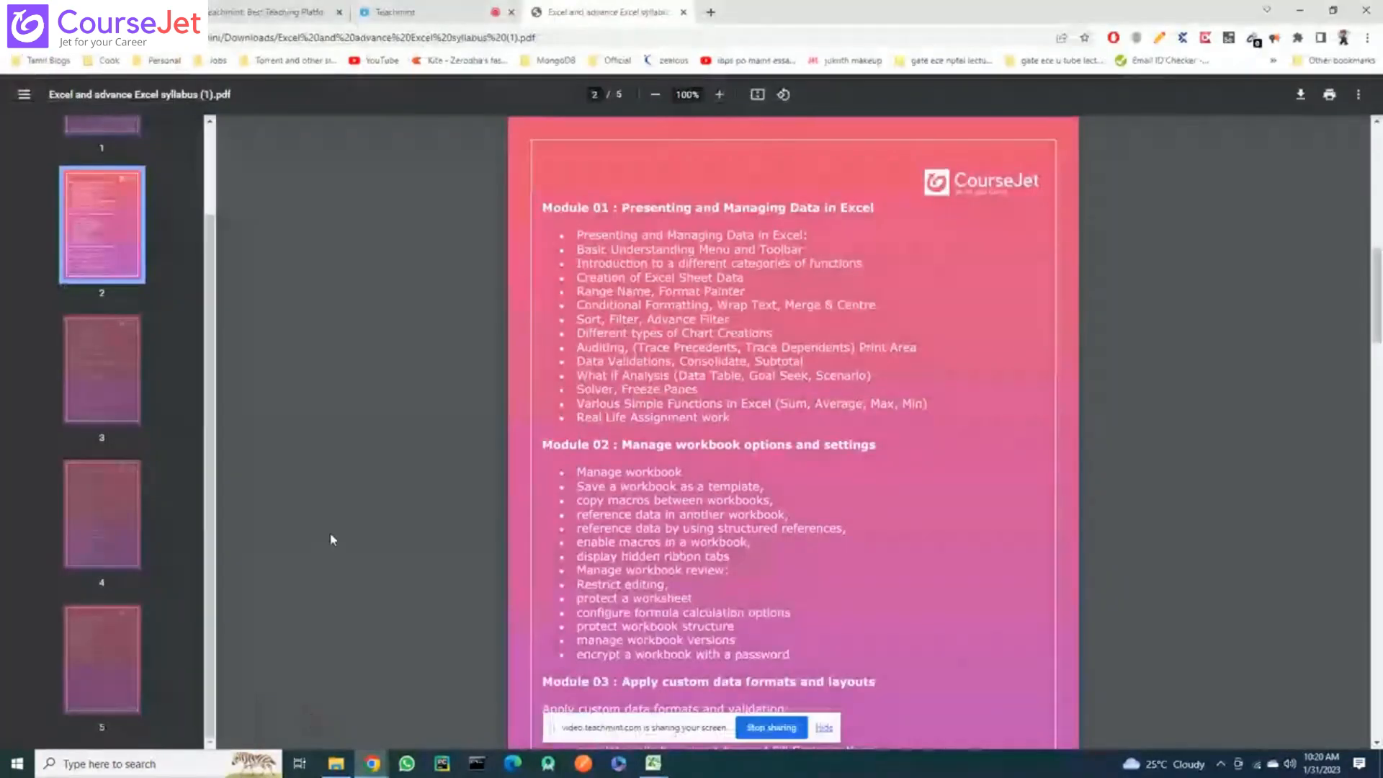
click(382, 13)
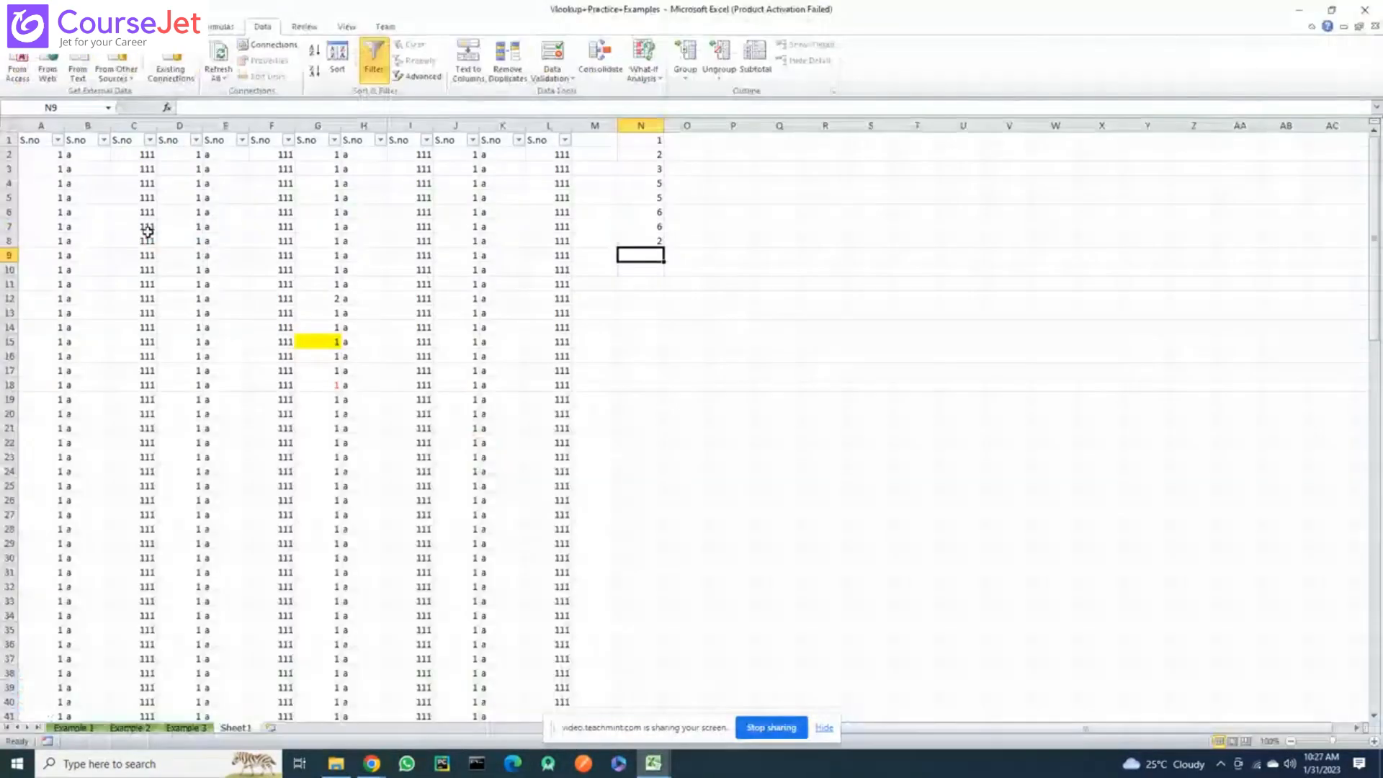
Remove the duplicate values from cells N1:N8, treating the data as having no headers, and clear the remaining values
click(656, 139)
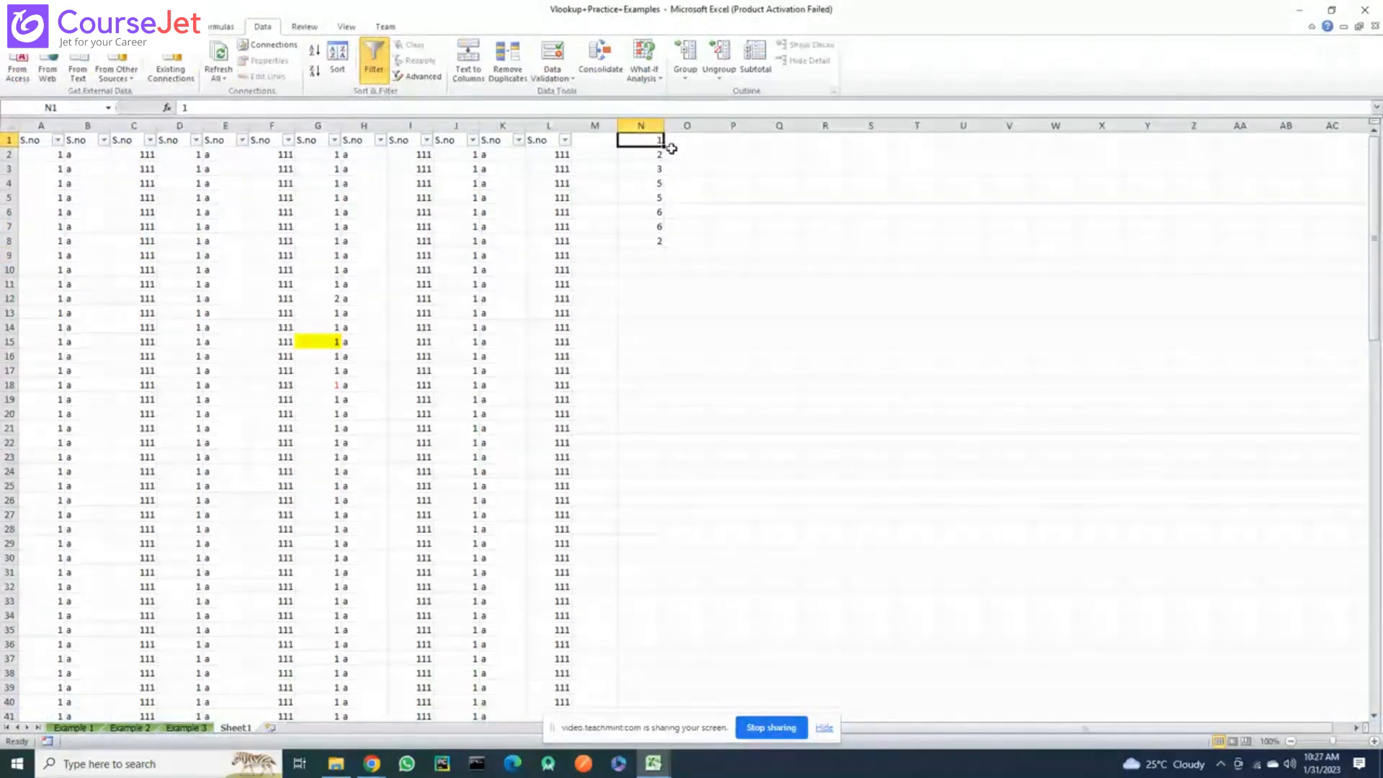
drag(651, 139, 657, 240)
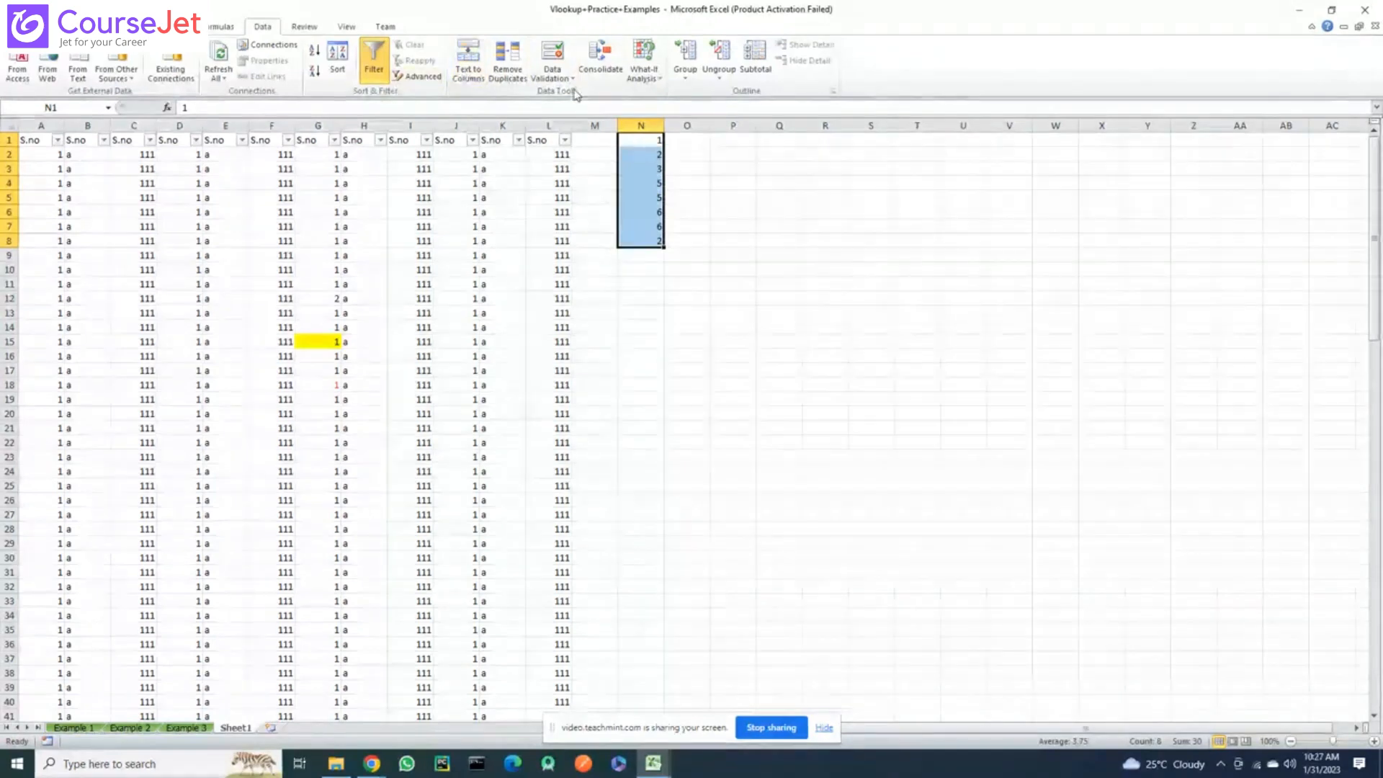
click(507, 61)
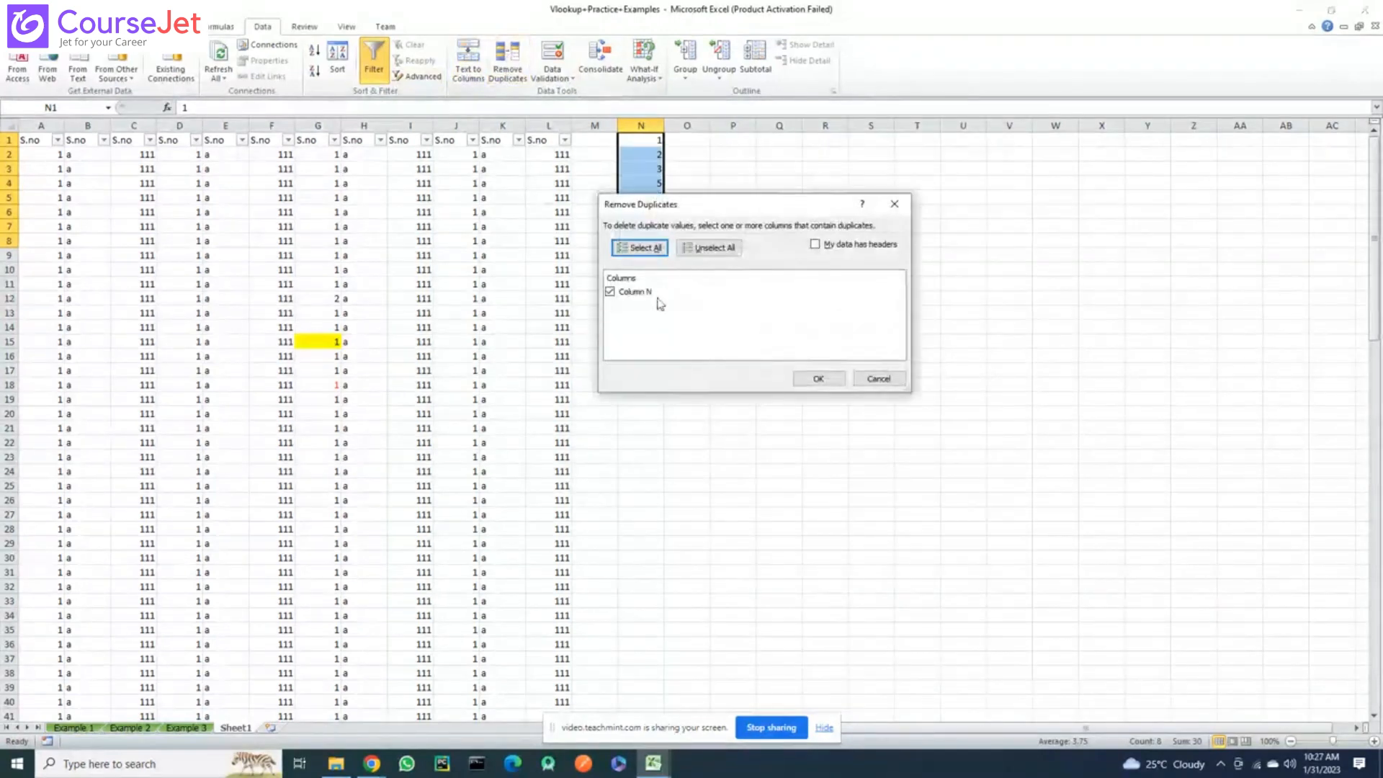
click(839, 379)
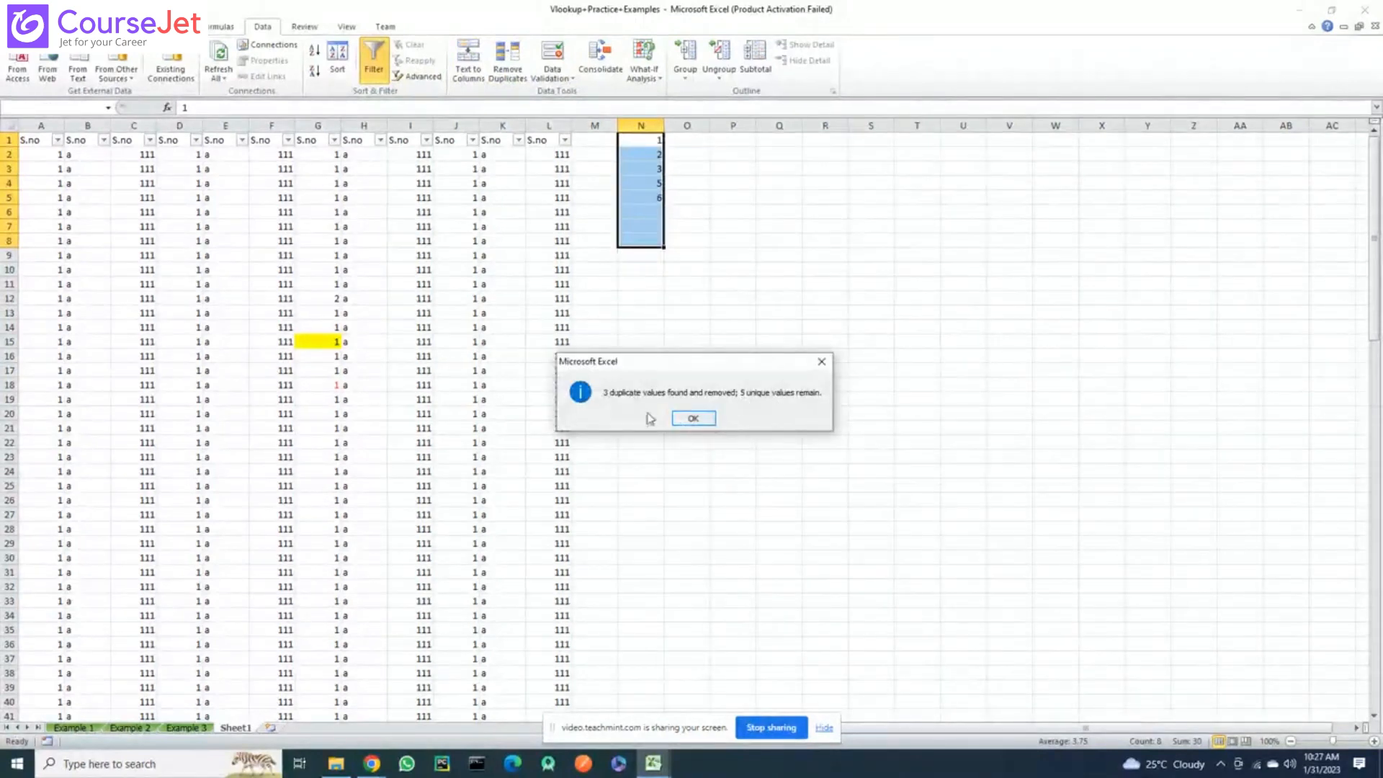
click(692, 419)
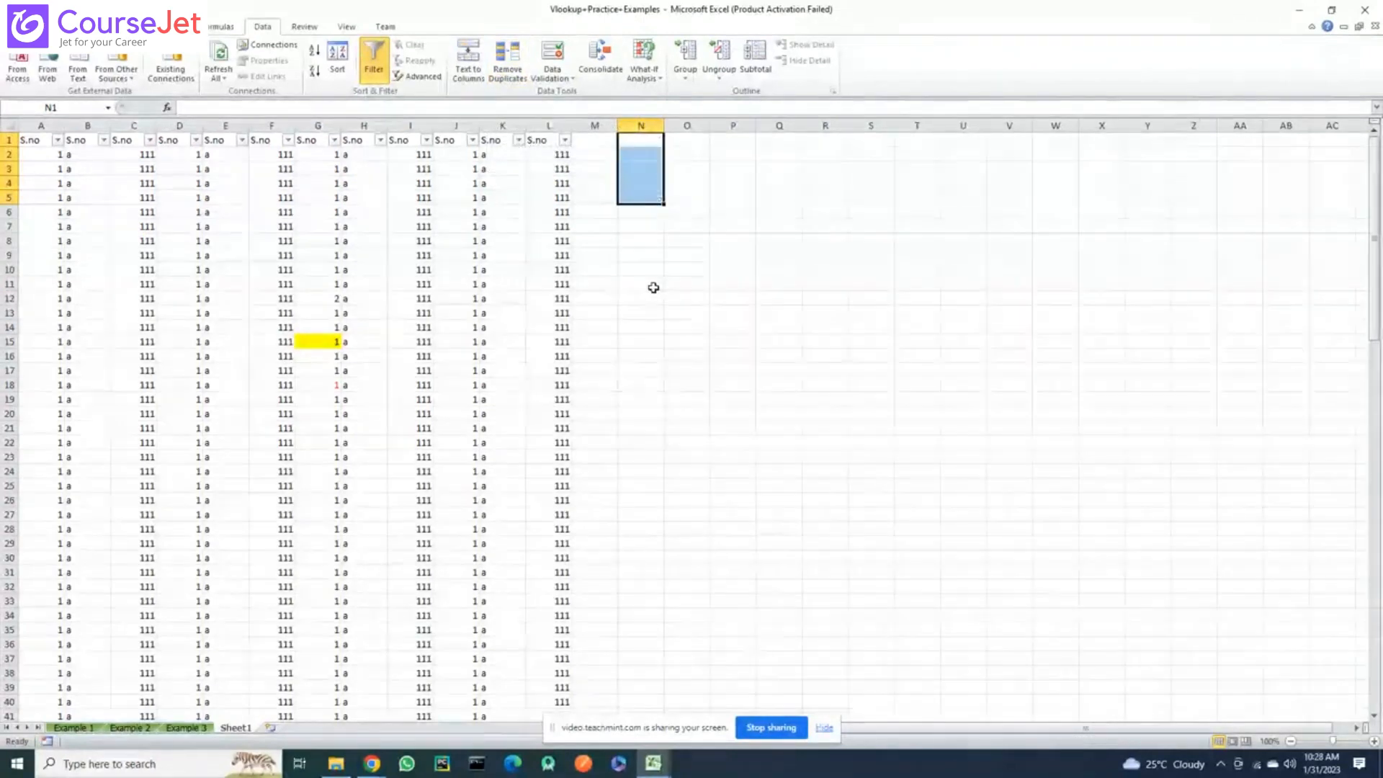
scroll(653, 287, down, 1)
click(687, 298)
scroll(668, 296, up, 1)
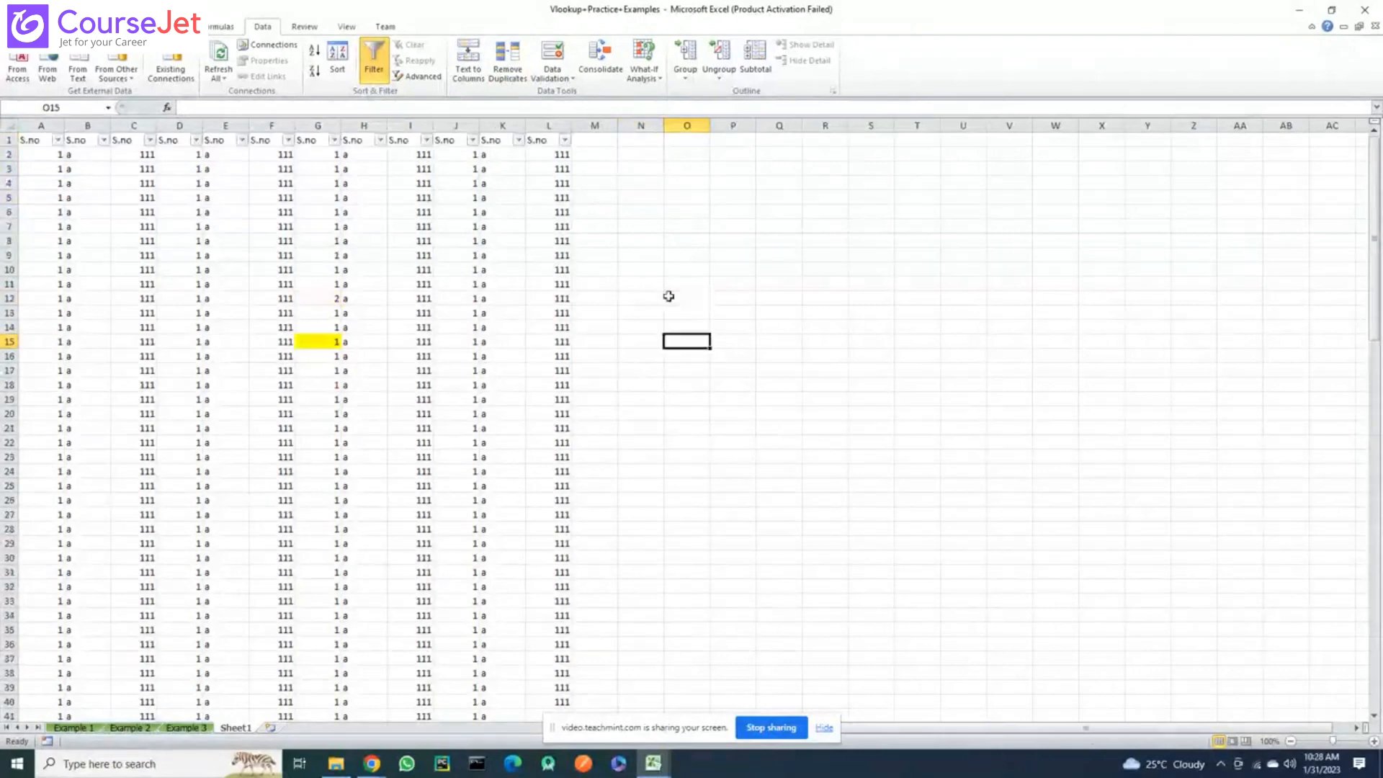
scroll(669, 296, down, 1)
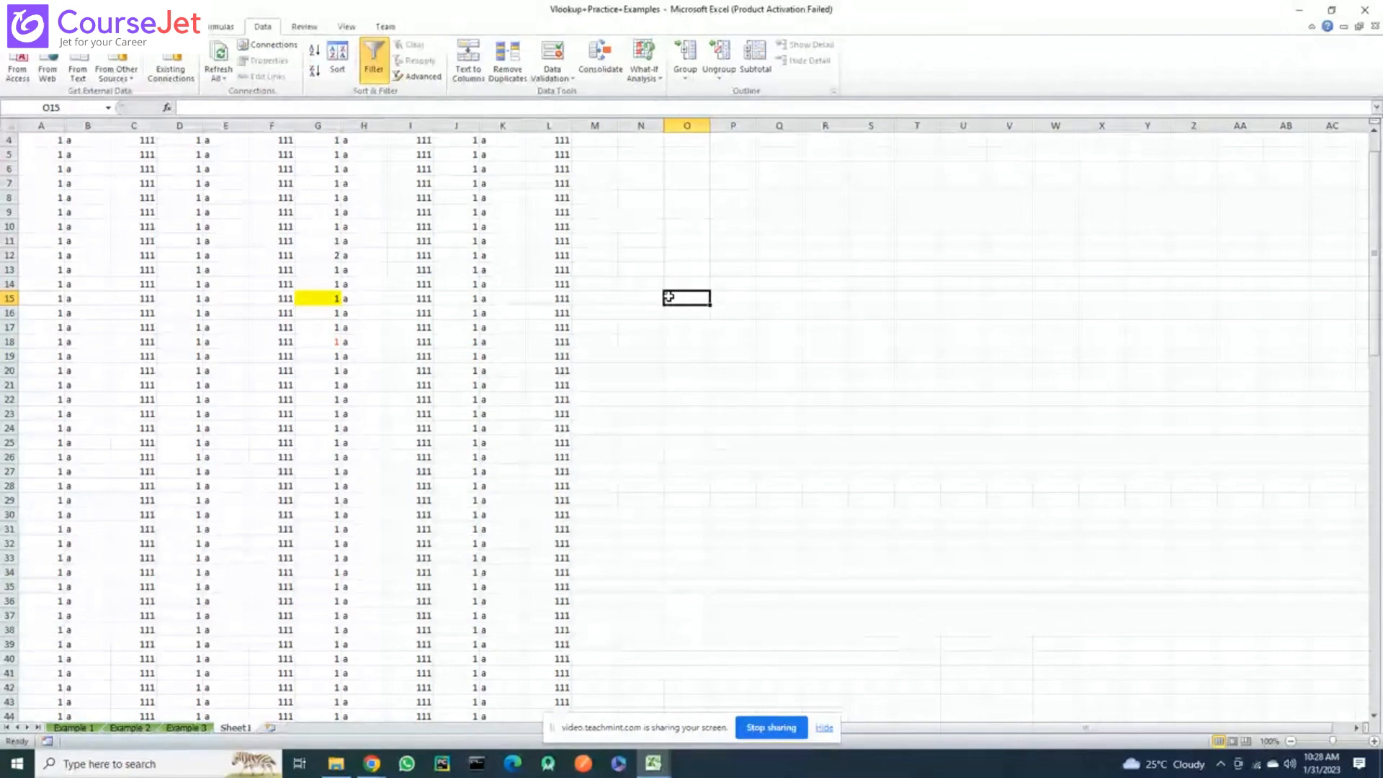
Examine the Home, Insert, Page Layout, Formulas, Data and Review commands, including the Highlight Changes settings, without tracking changes
click(58, 27)
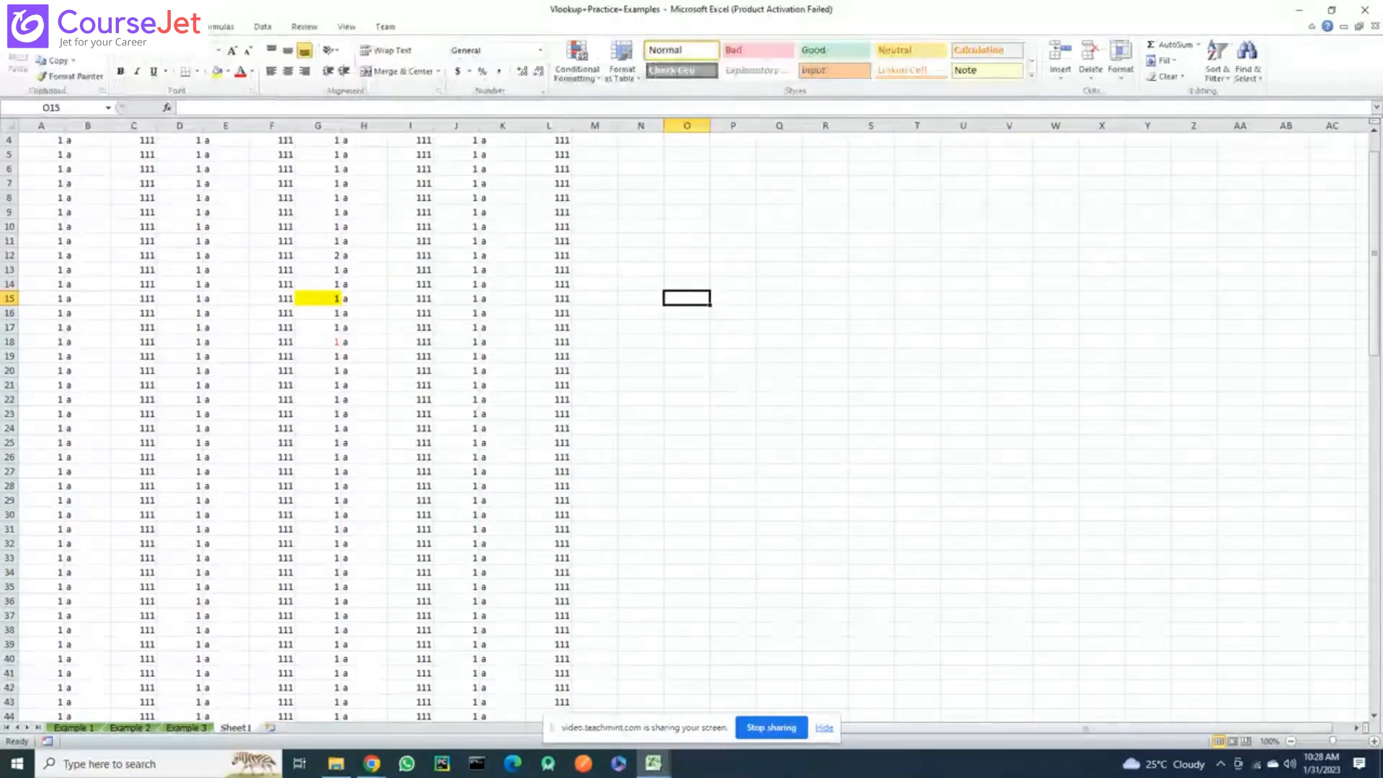
click(97, 27)
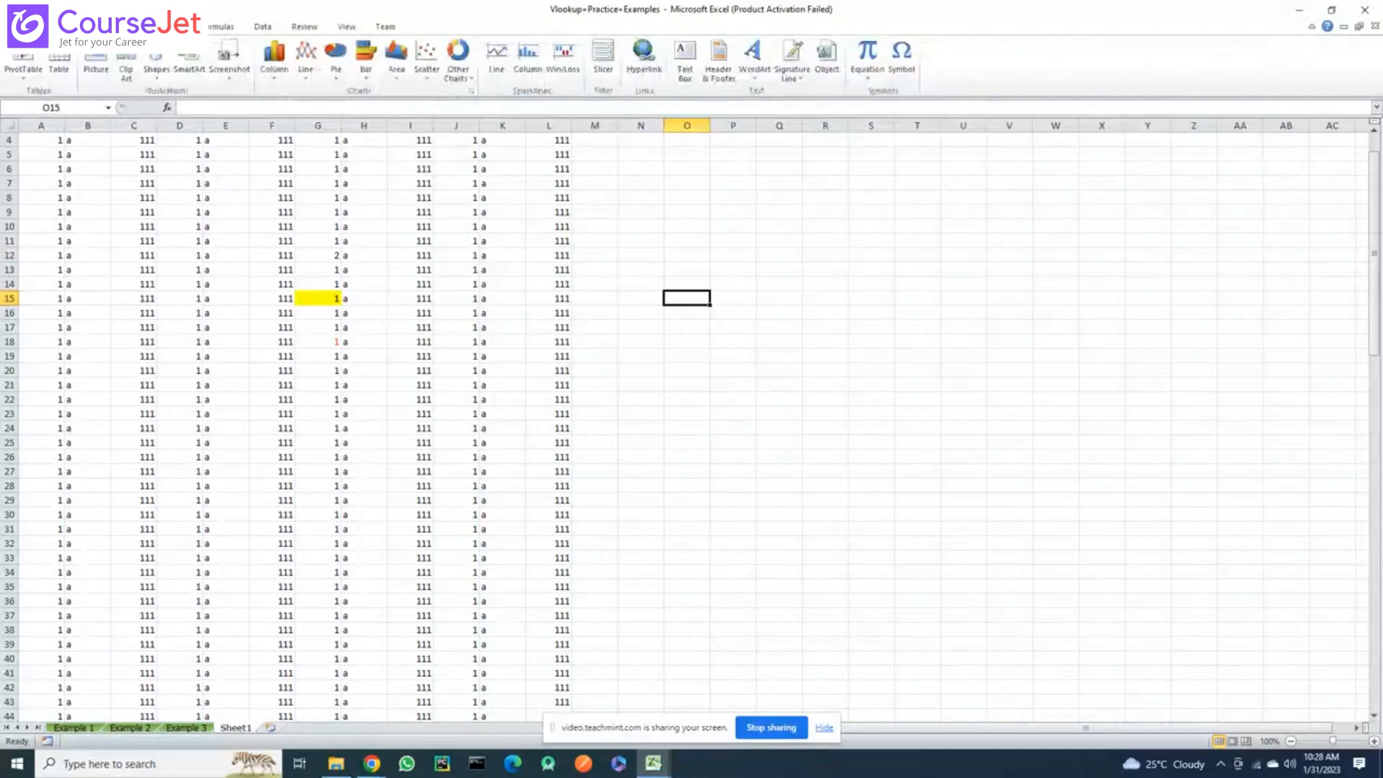
click(164, 26)
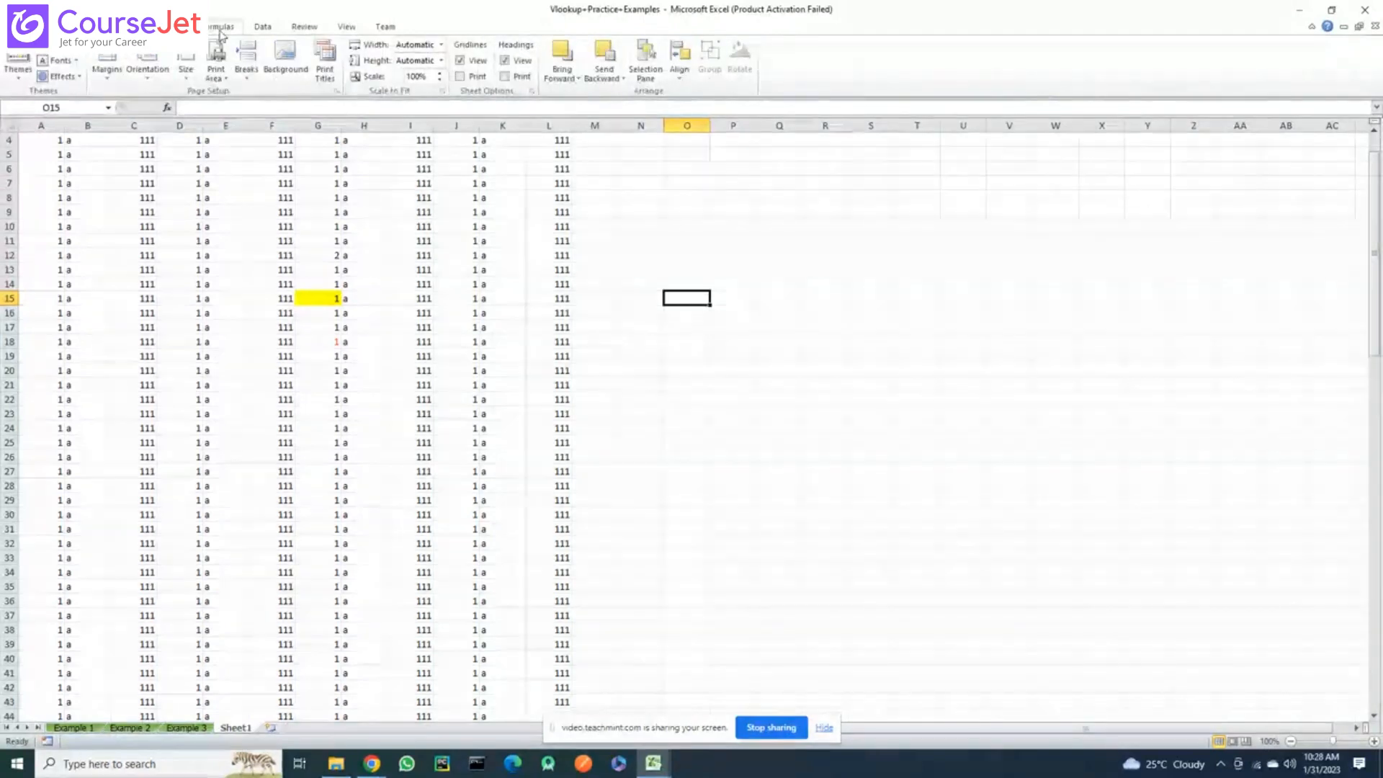
click(221, 27)
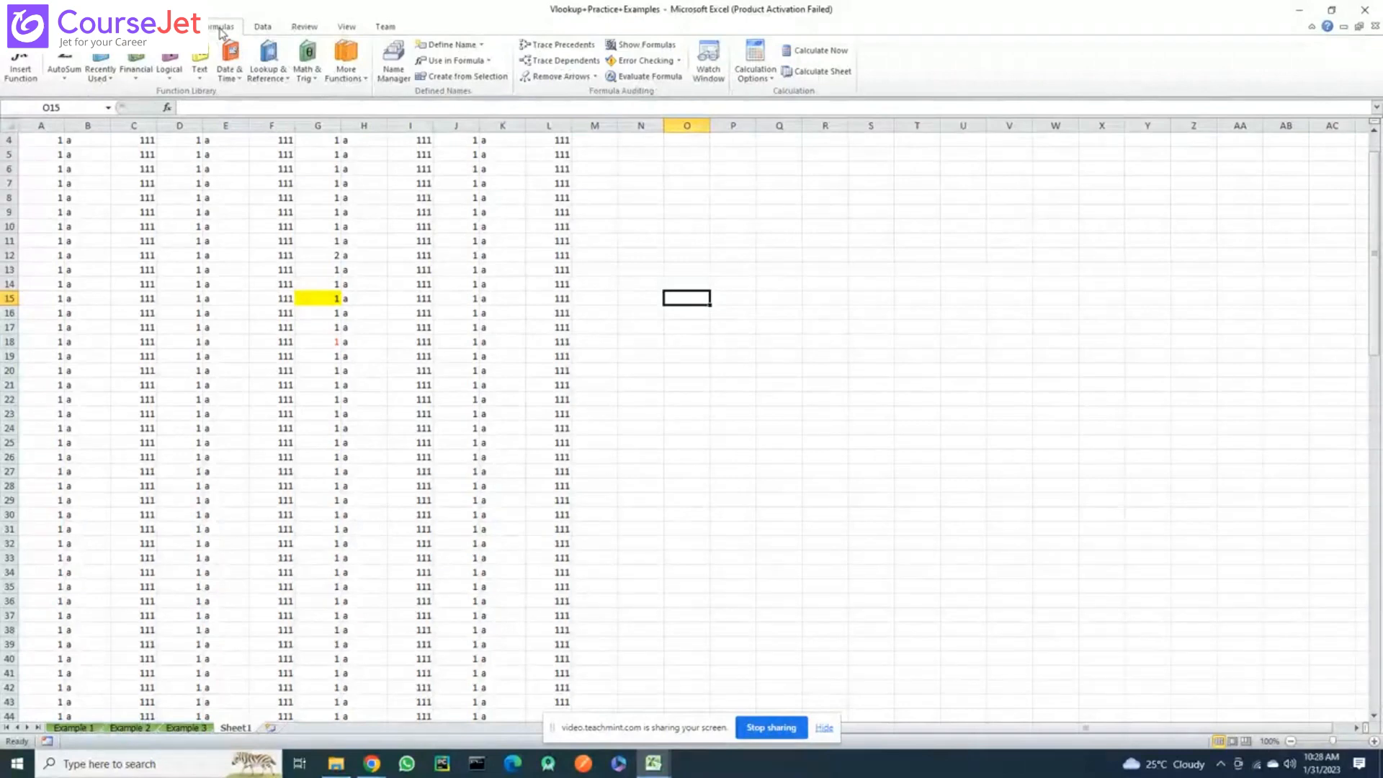
click(264, 28)
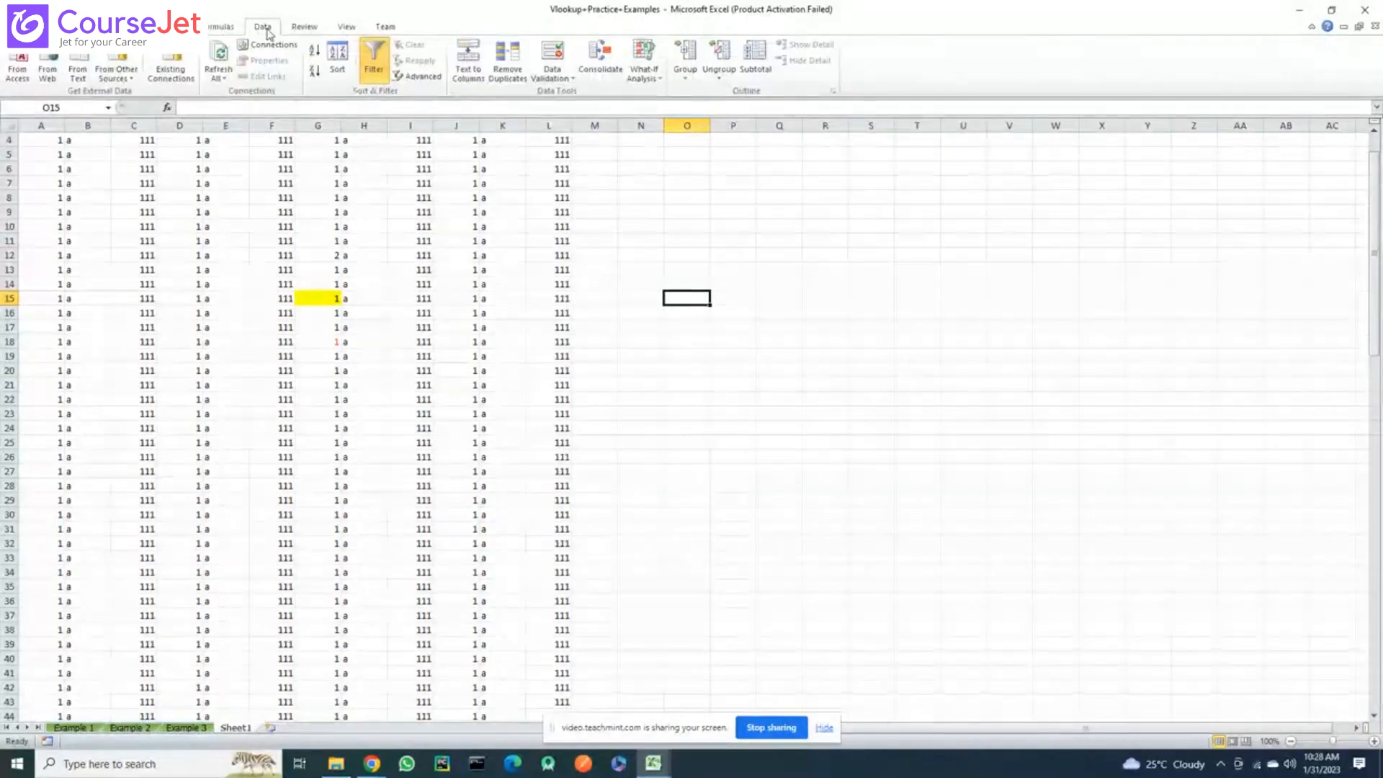
click(305, 28)
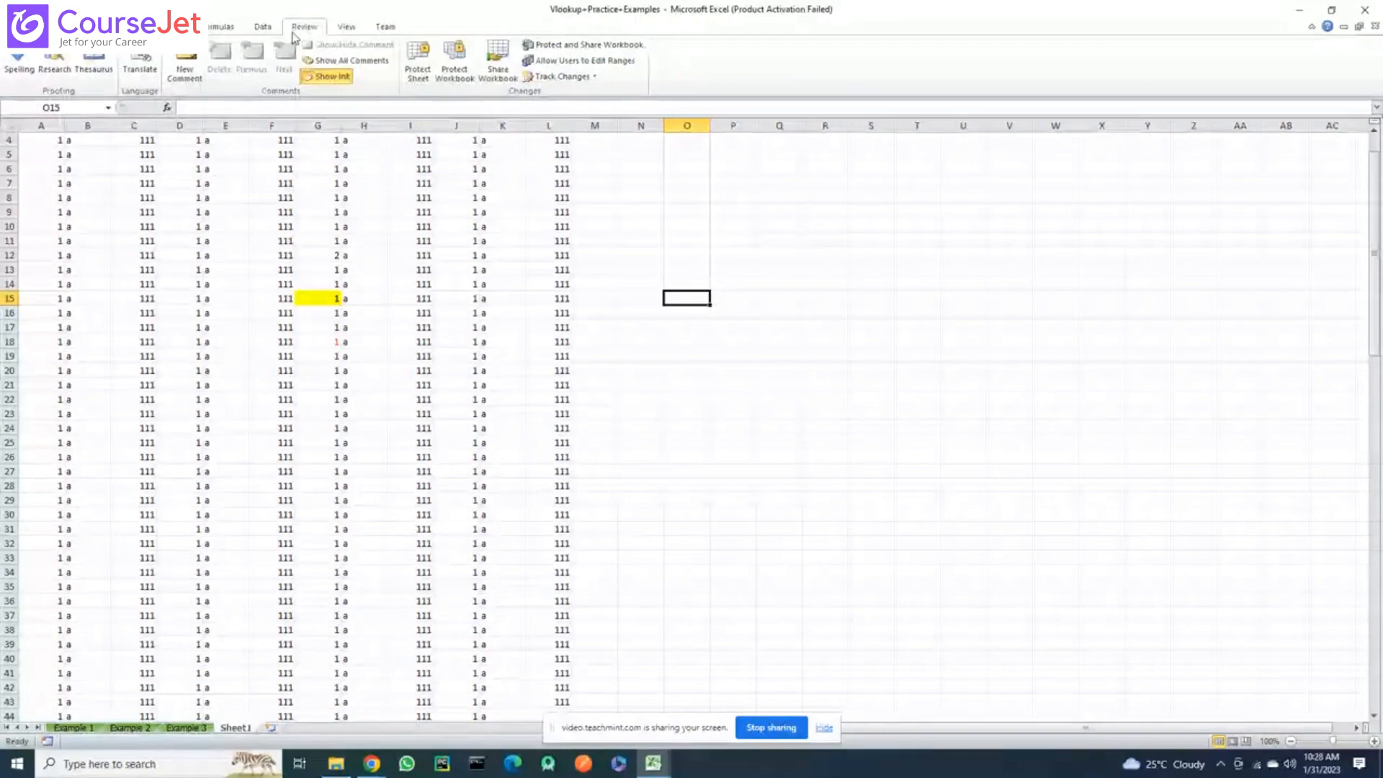
click(595, 77)
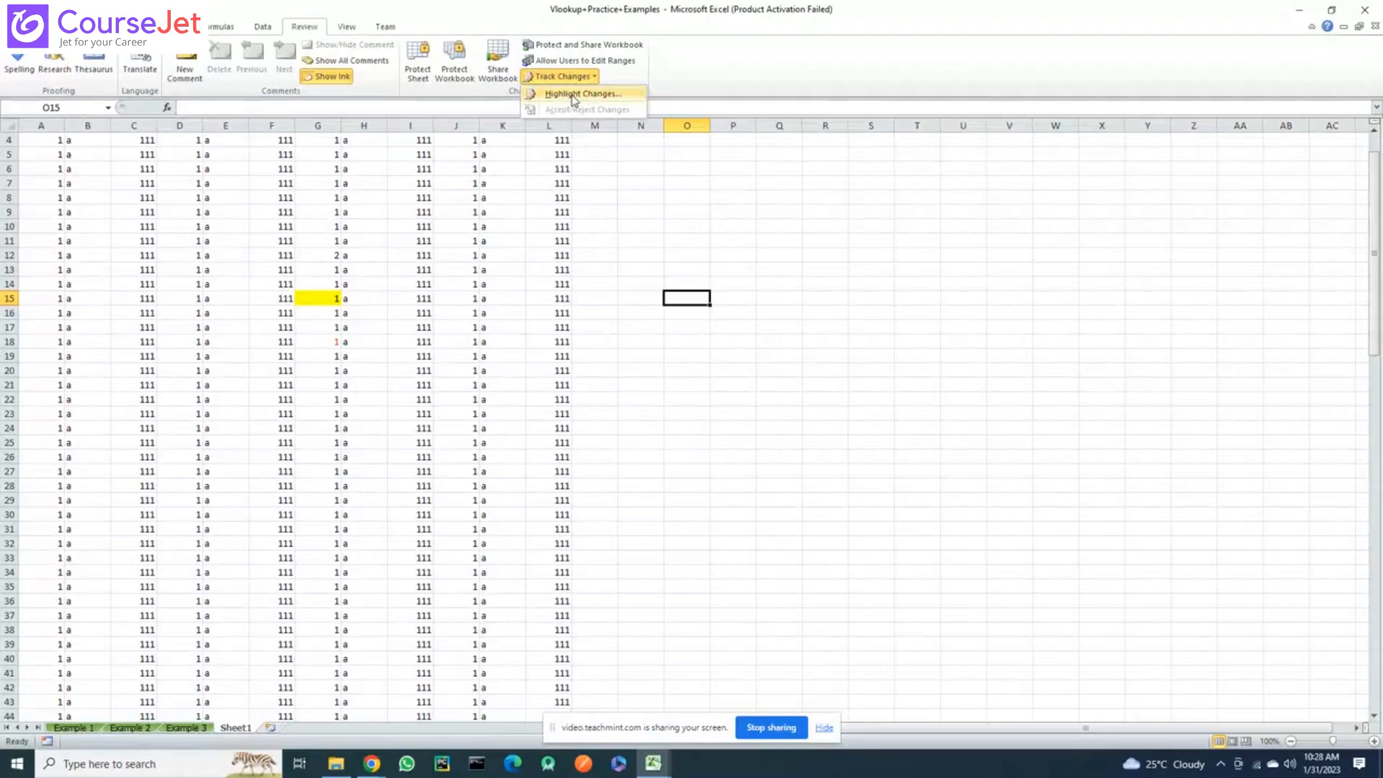
click(574, 96)
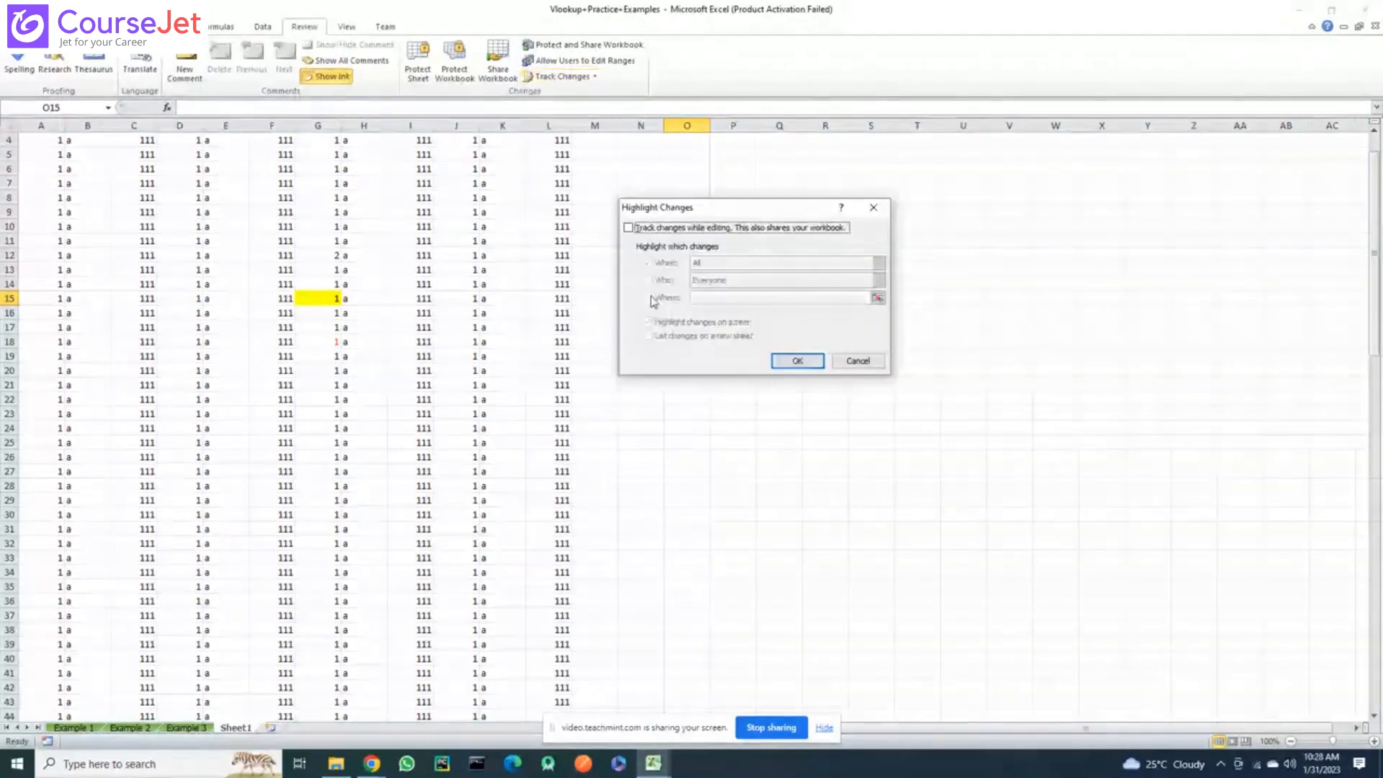
click(875, 364)
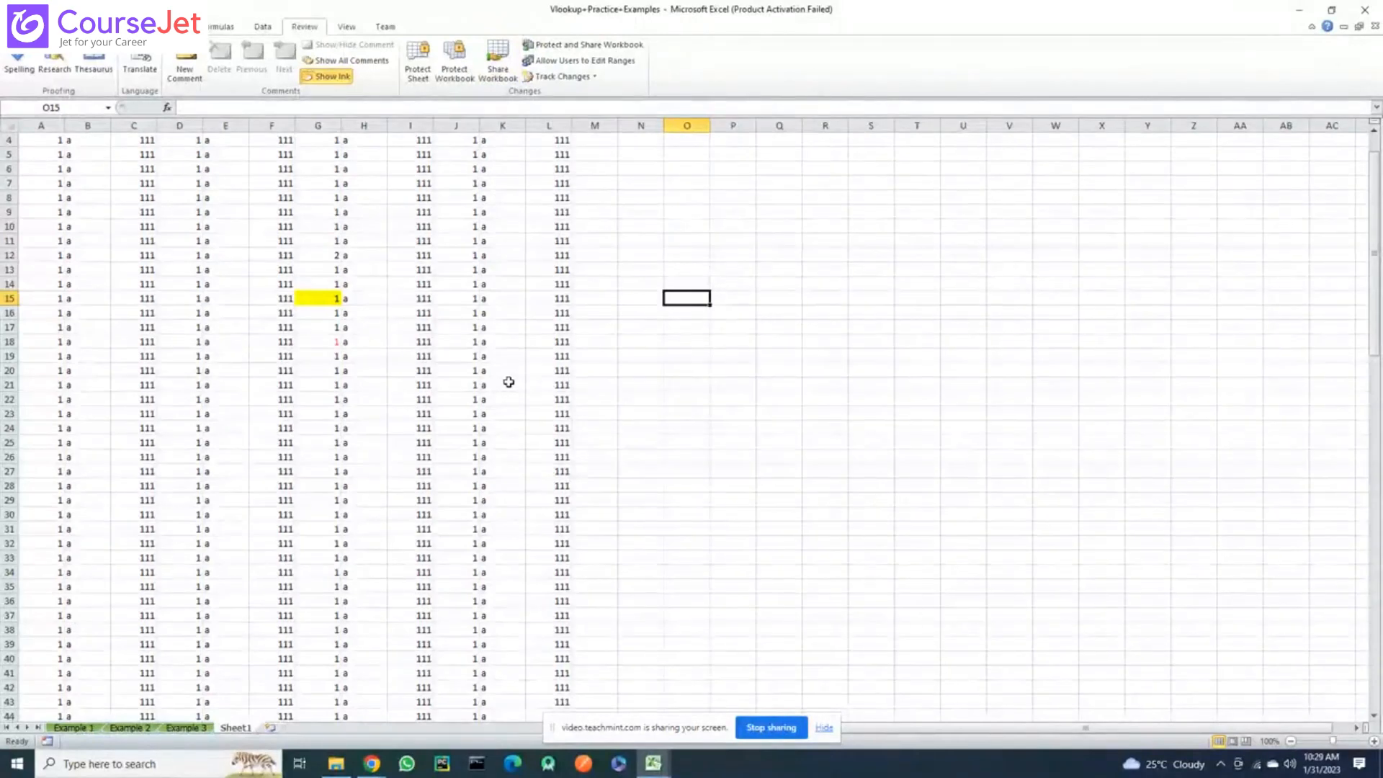
click(660, 226)
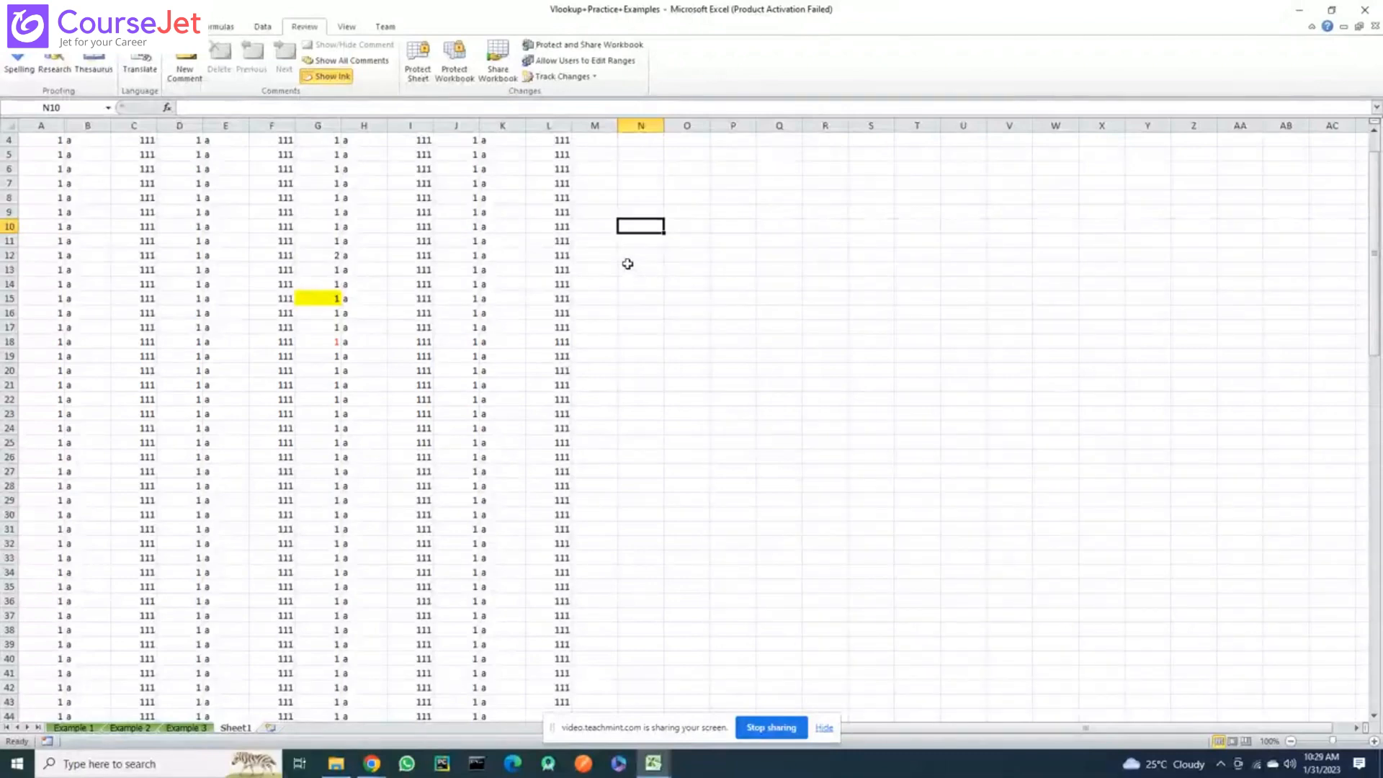
scroll(394, 231, down, 1)
scroll(394, 234, up, 1)
scroll(418, 248, up, 1)
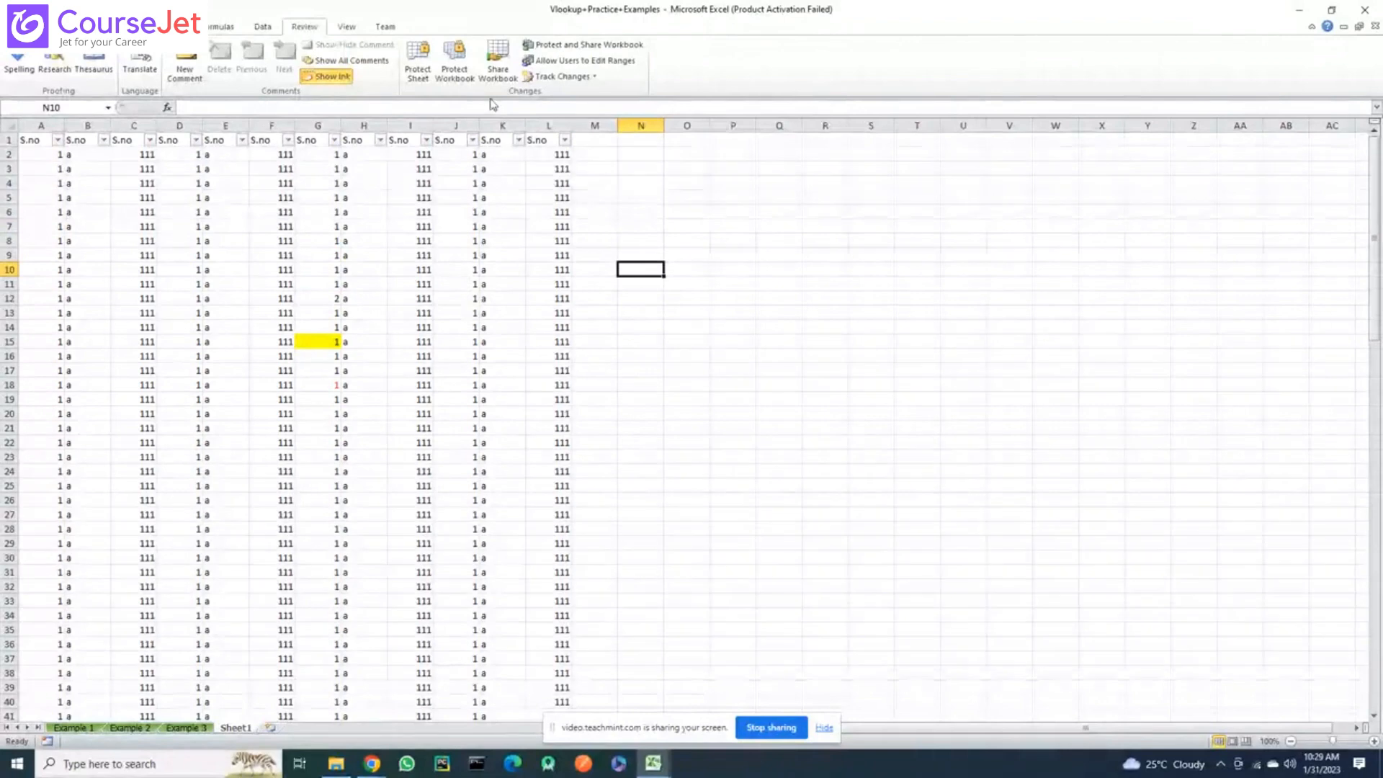
click(60, 26)
click(264, 26)
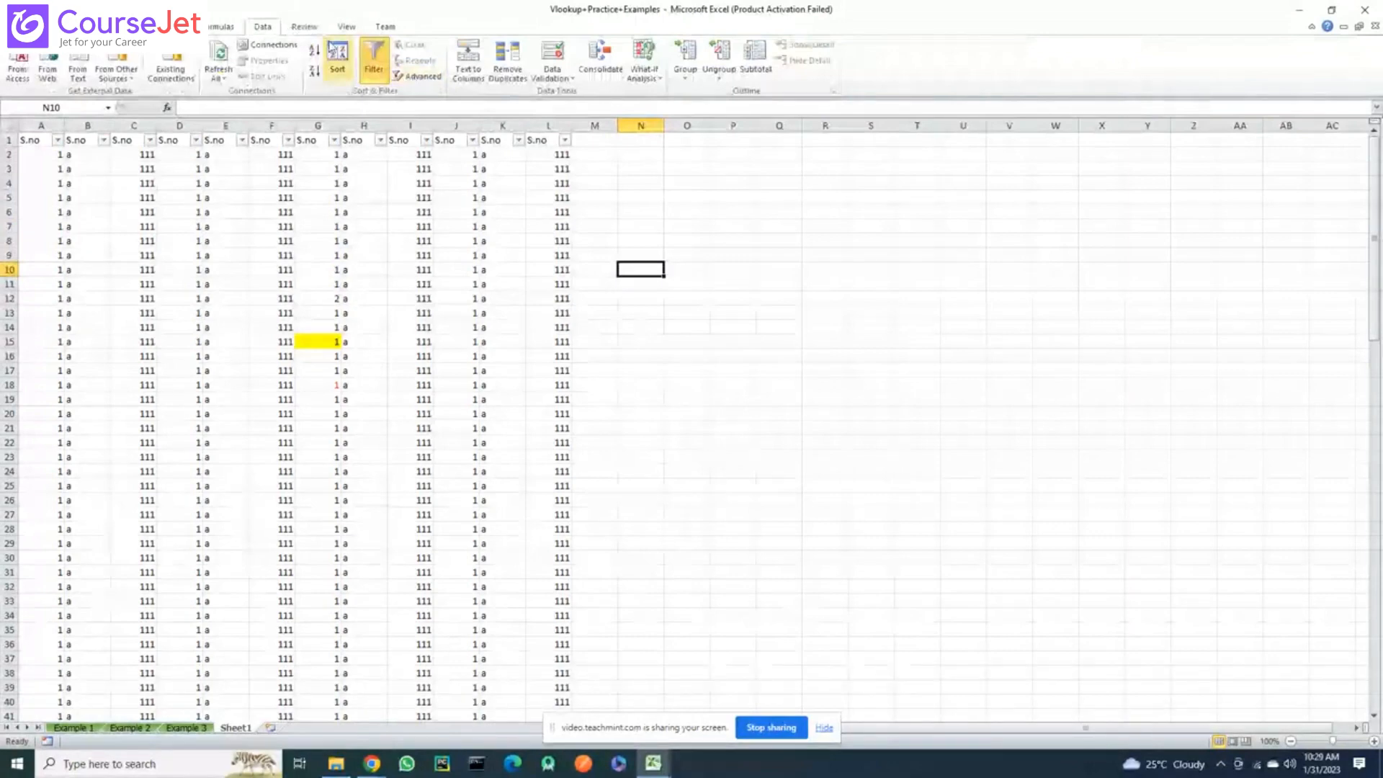
click(307, 32)
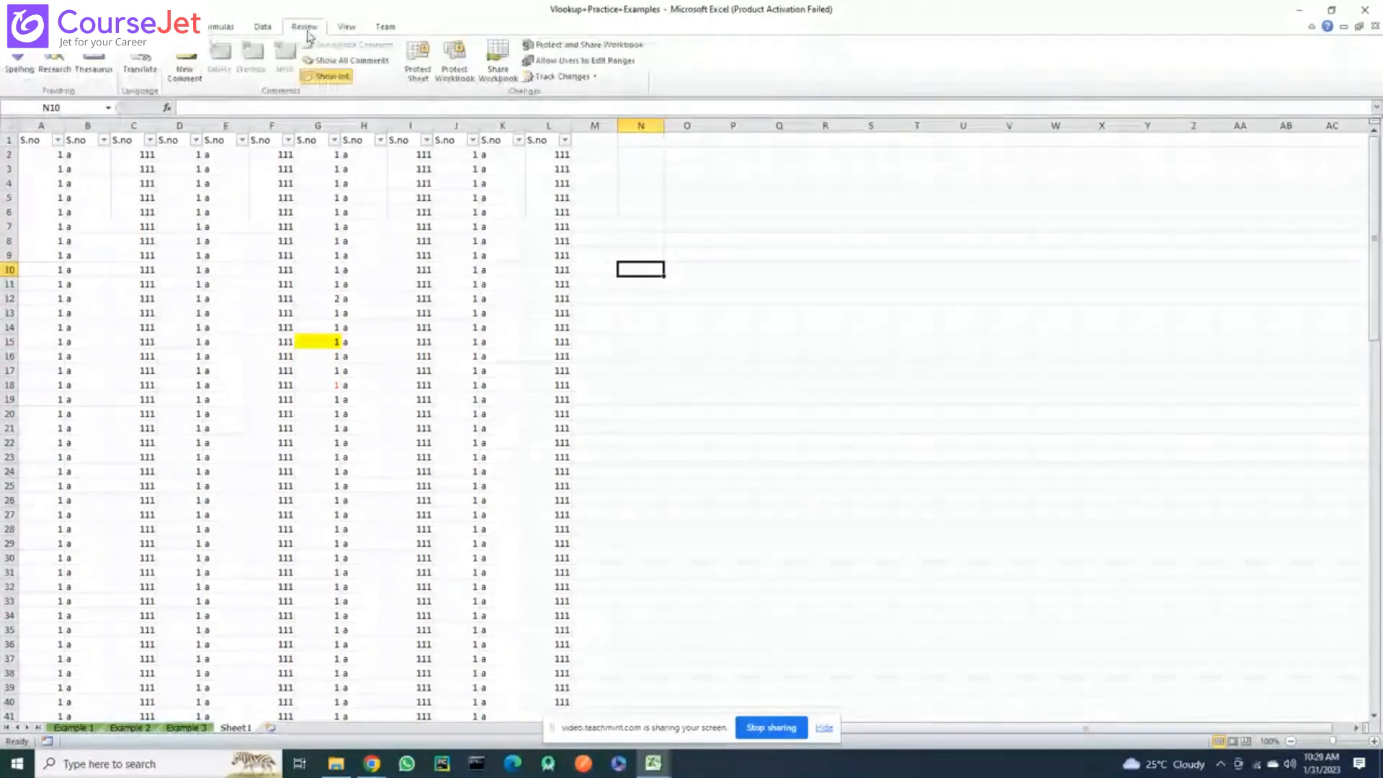
View the Protect Workbook options for structure and windows, and close them without protecting the workbook
scroll(307, 31, up, 5)
click(309, 32)
click(455, 61)
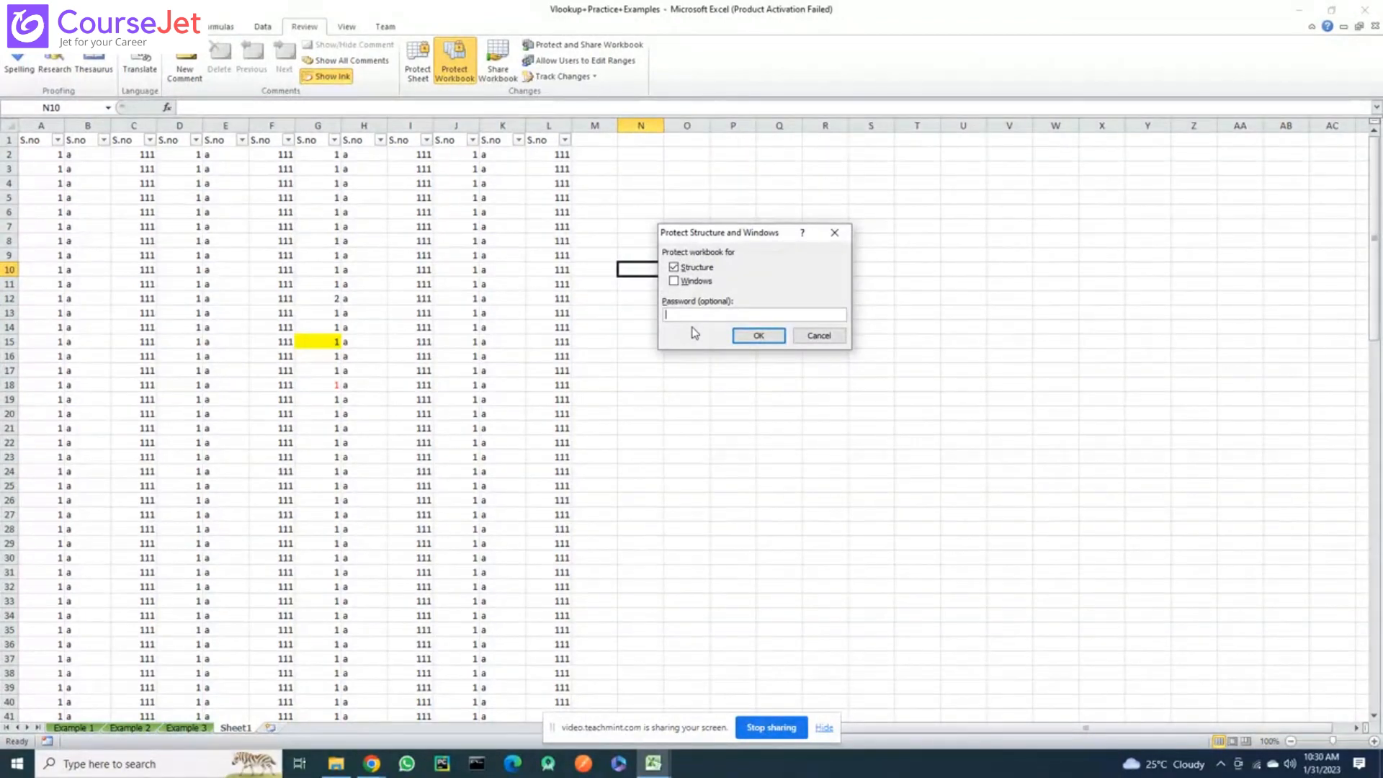
click(825, 335)
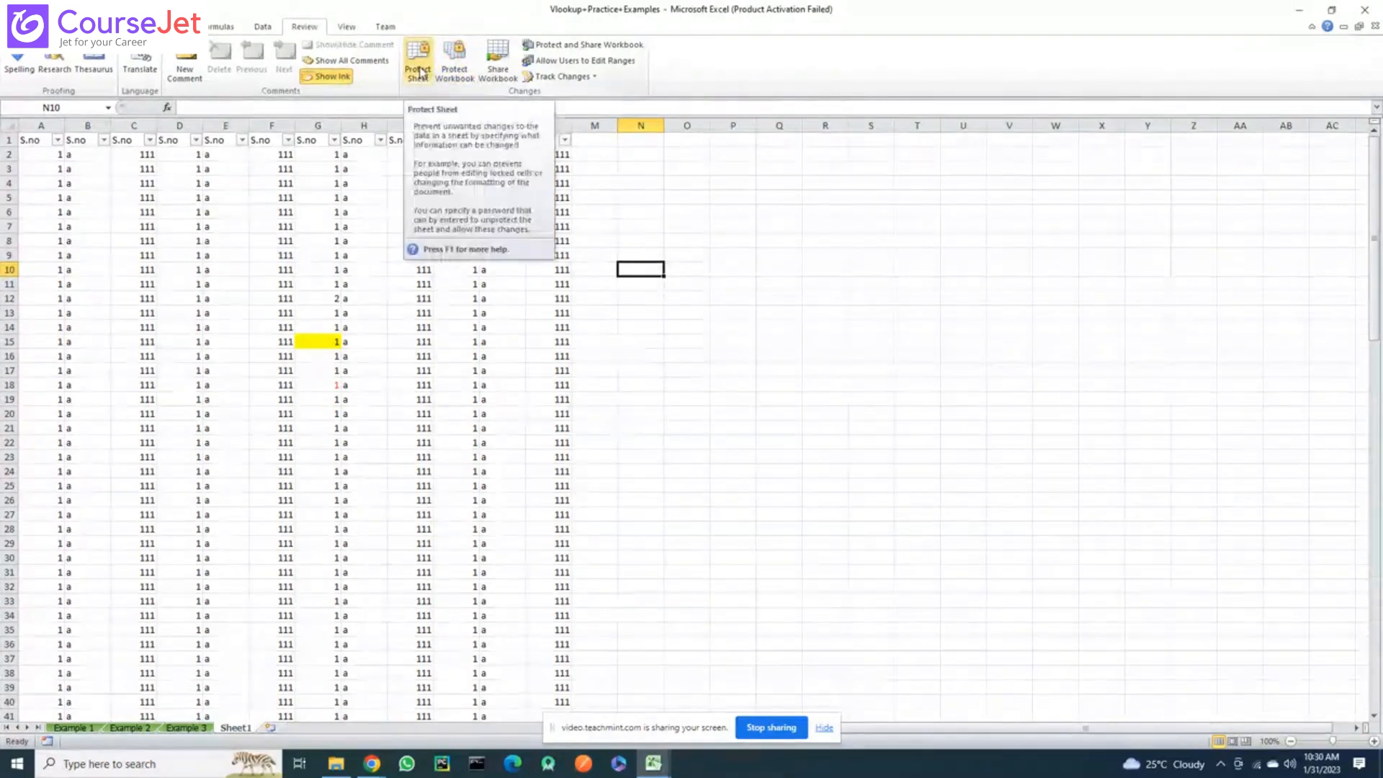
View the number format settings of the empty range O8:R21 and close them without applying a format
drag(682, 239, 828, 428)
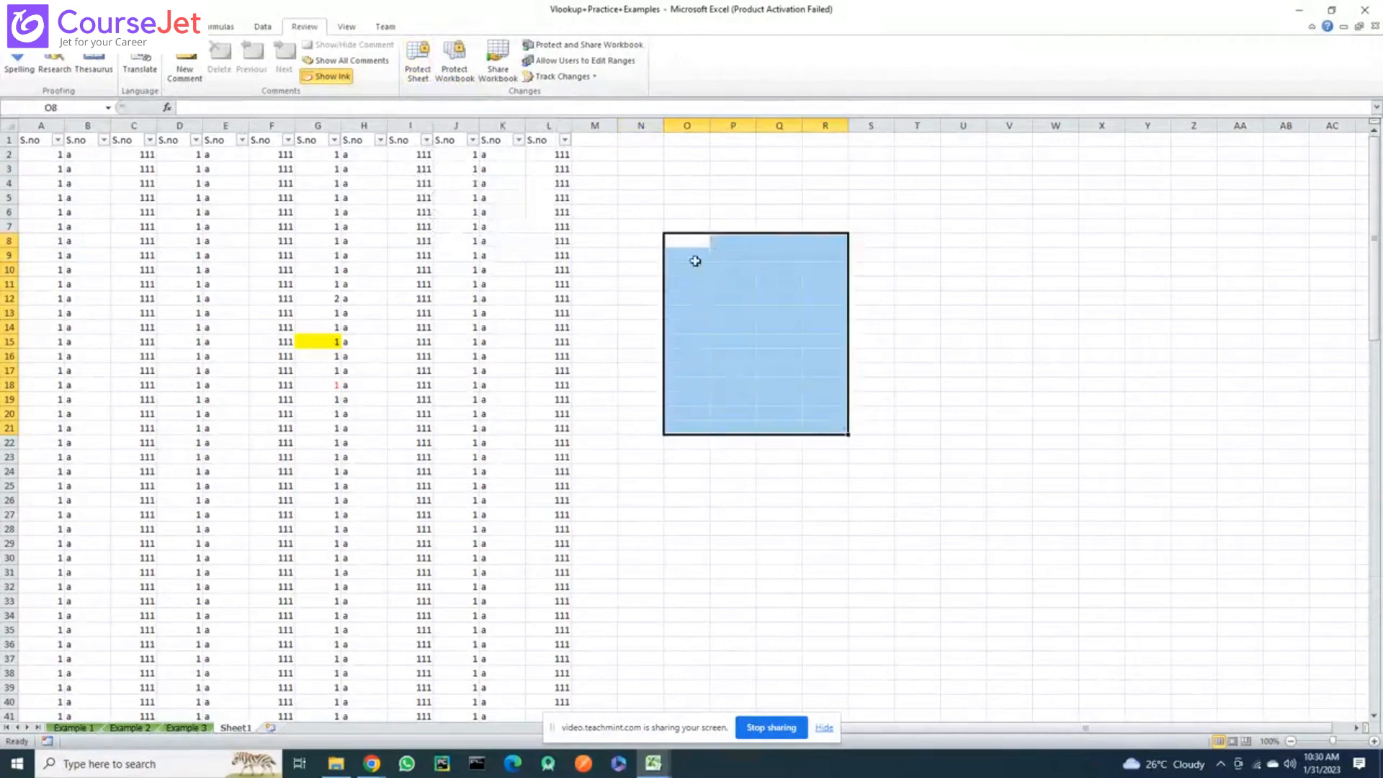
right_click(692, 242)
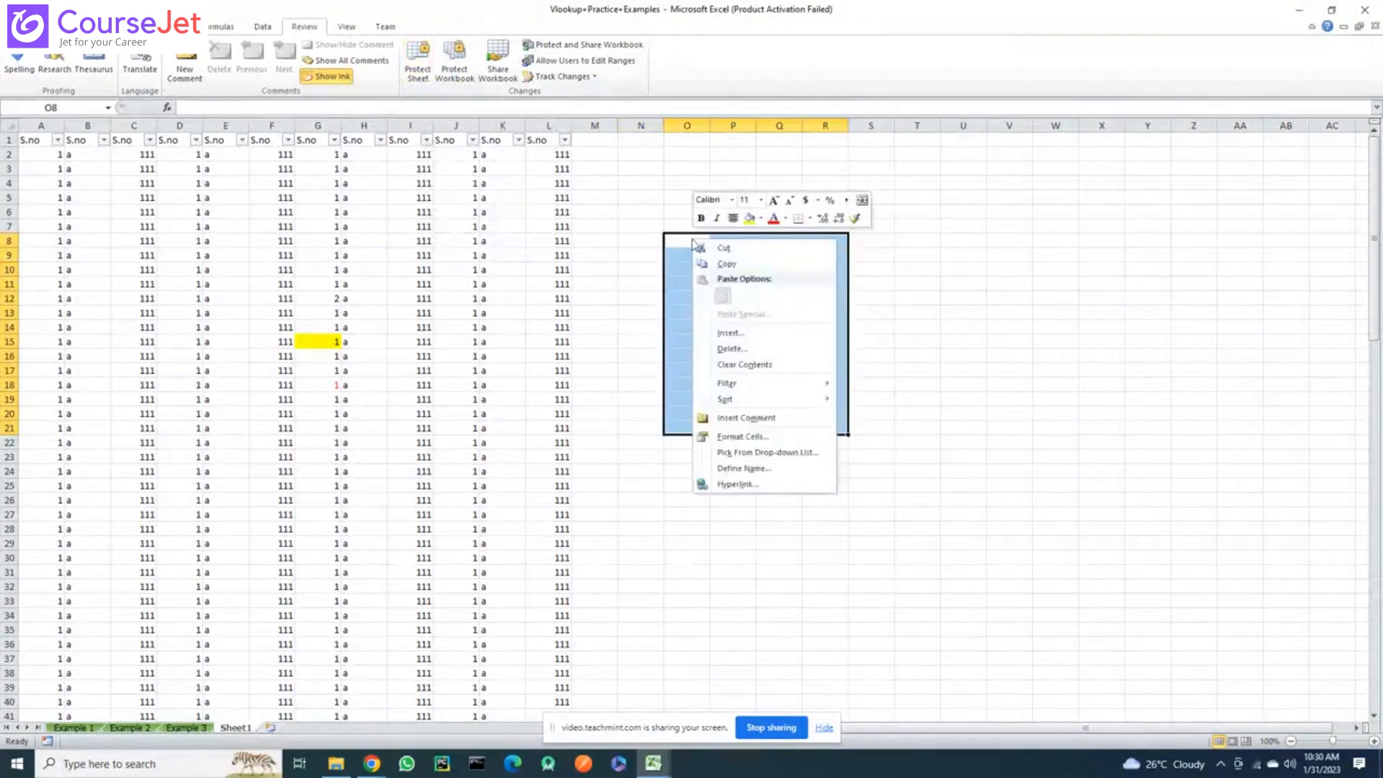
click(753, 437)
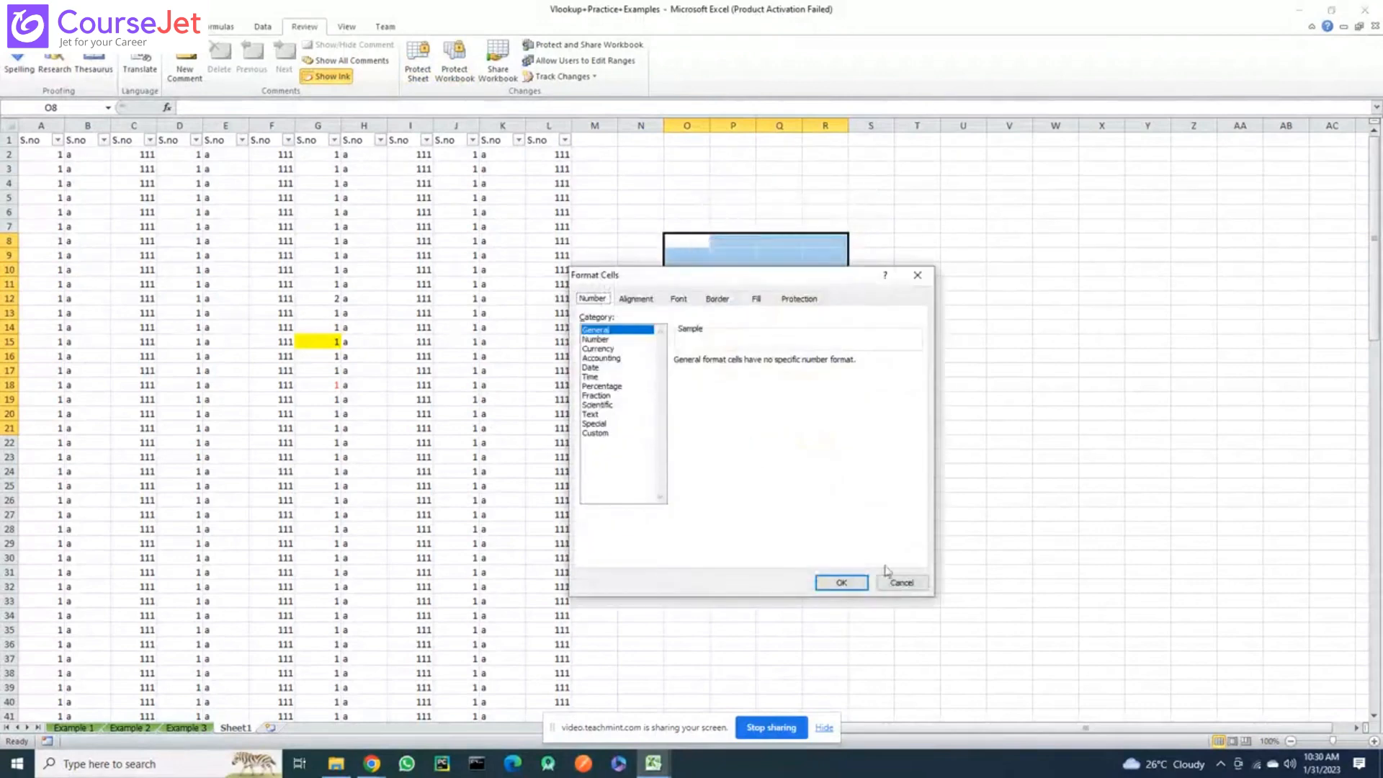
click(902, 582)
Examine the Protect Sheet options and the shortcut commands available for cell N8, without protecting the sheet
click(418, 59)
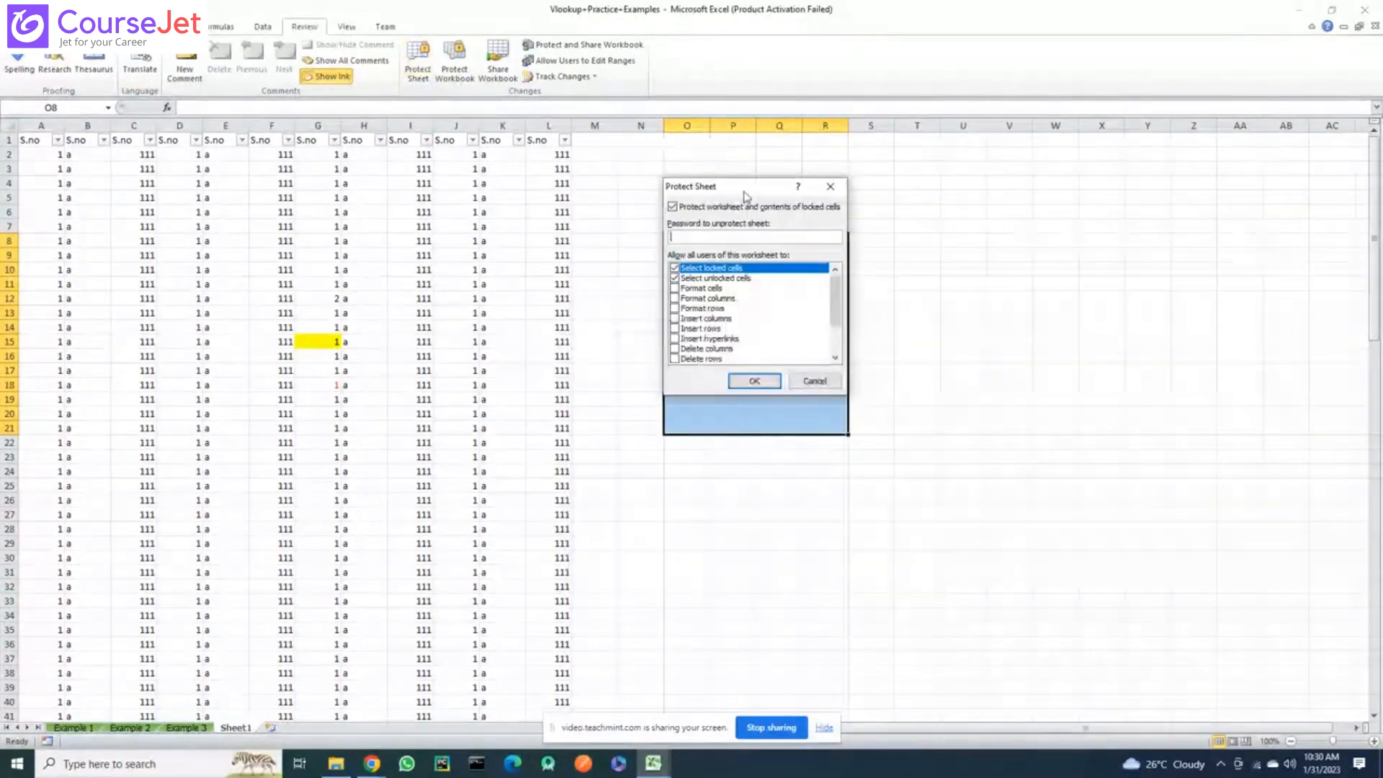
click(815, 381)
click(731, 512)
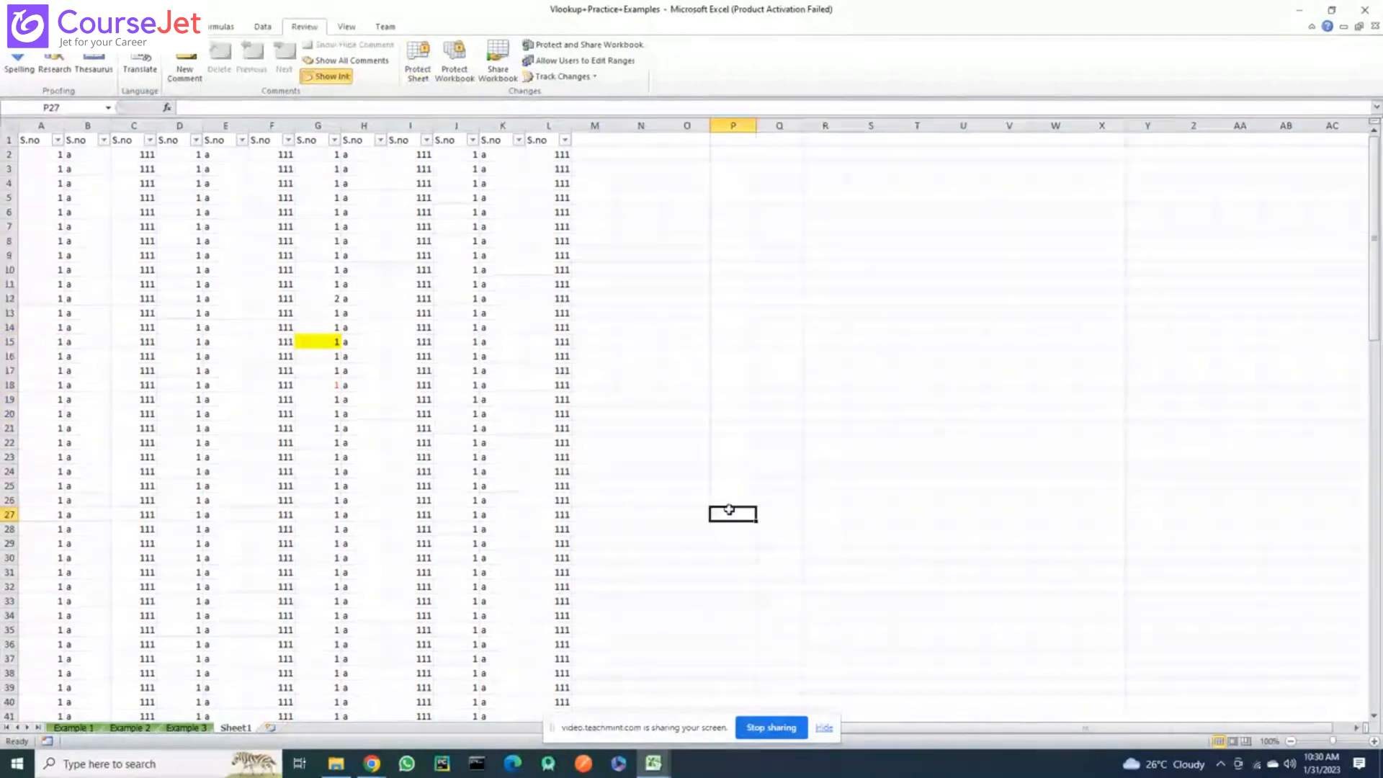
click(643, 239)
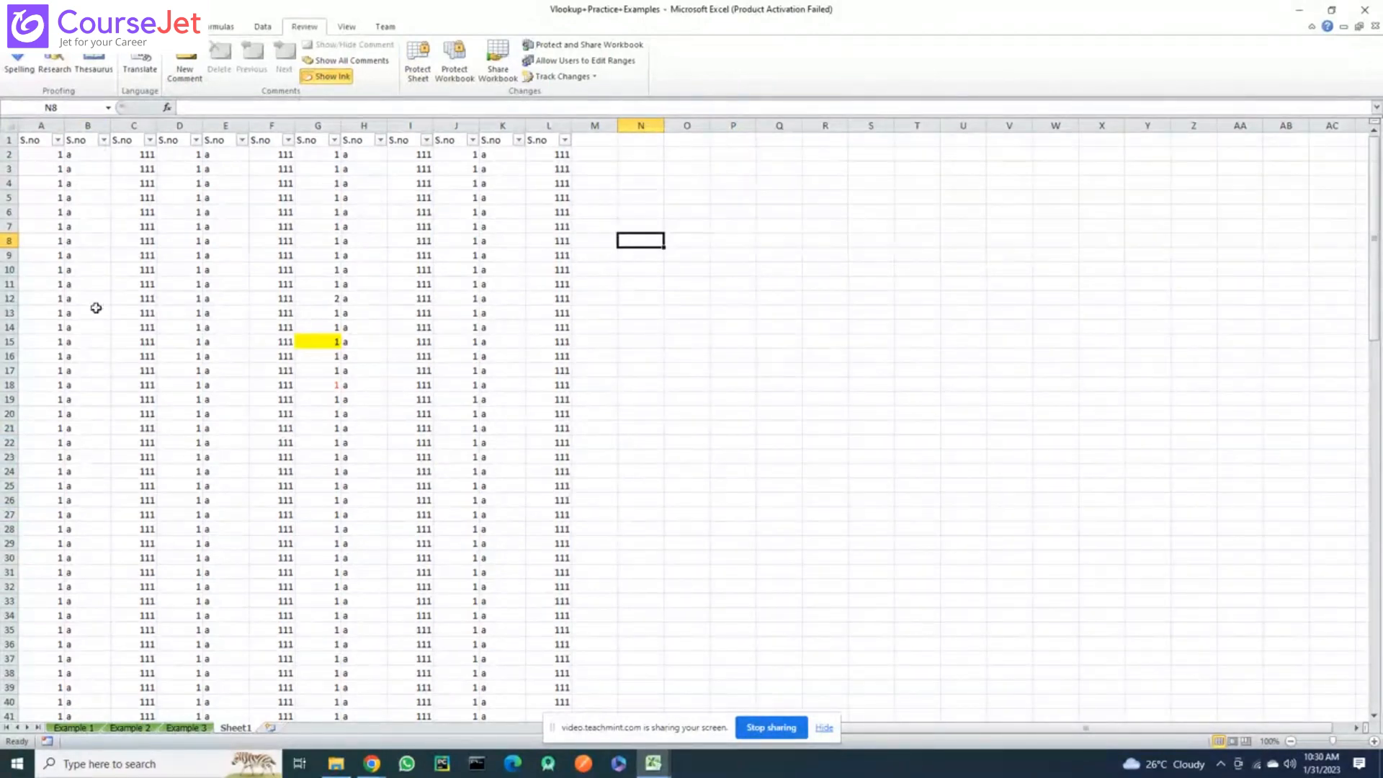
right_click(638, 241)
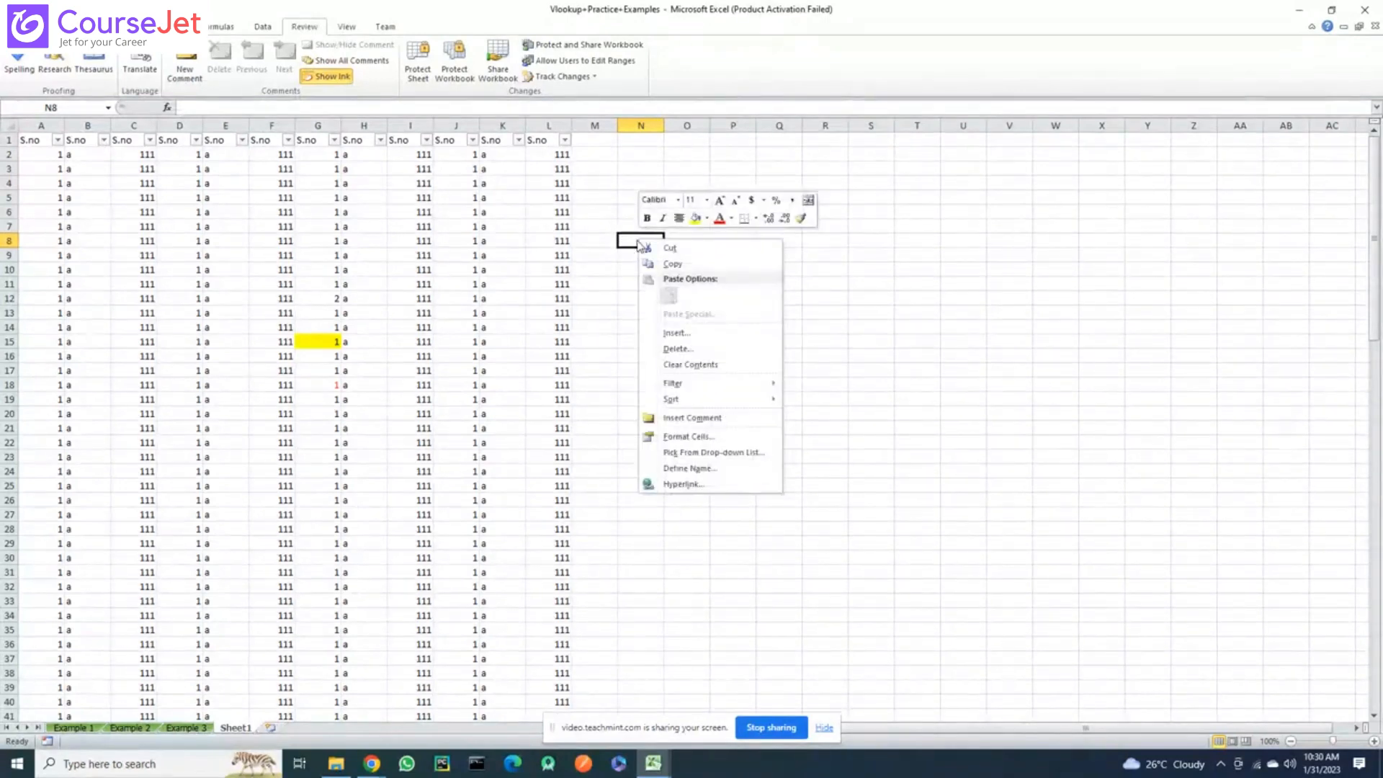
click(637, 240)
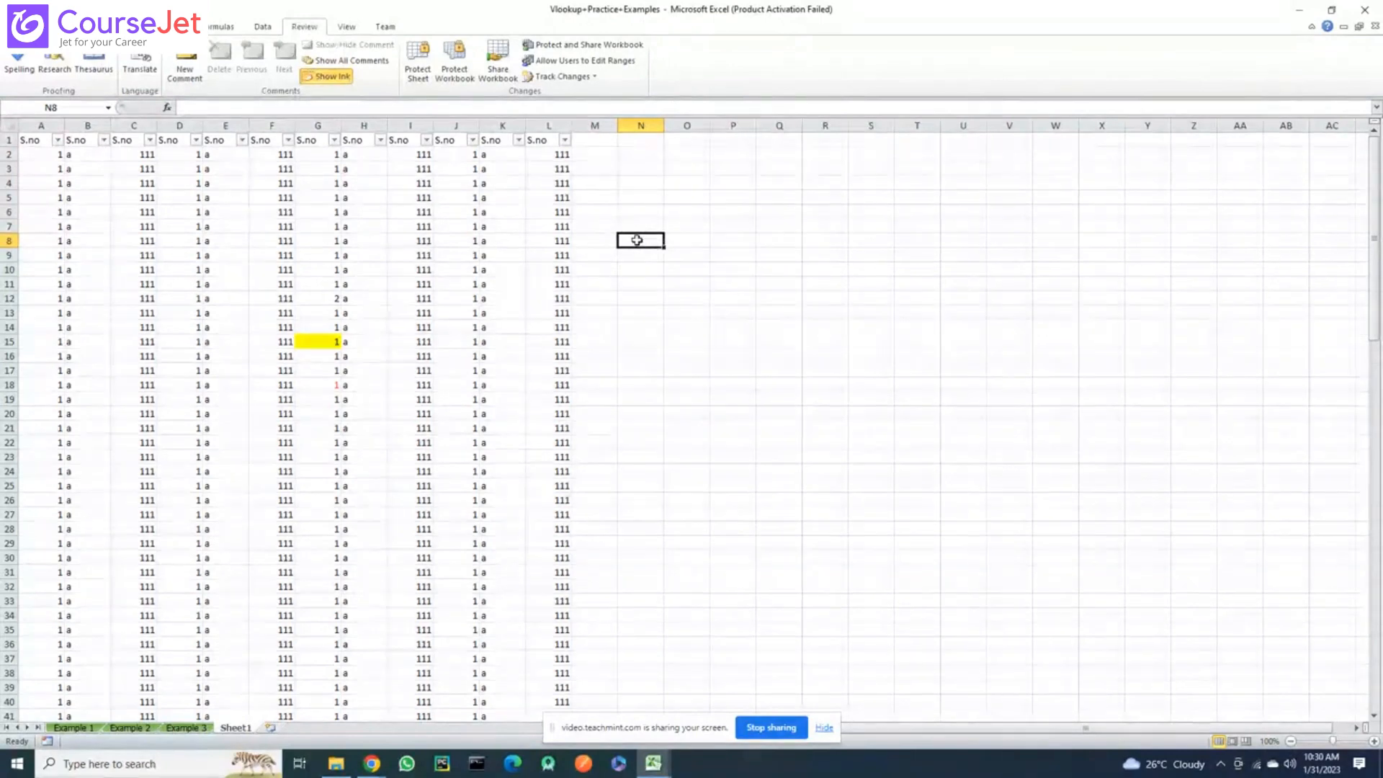
click(416, 58)
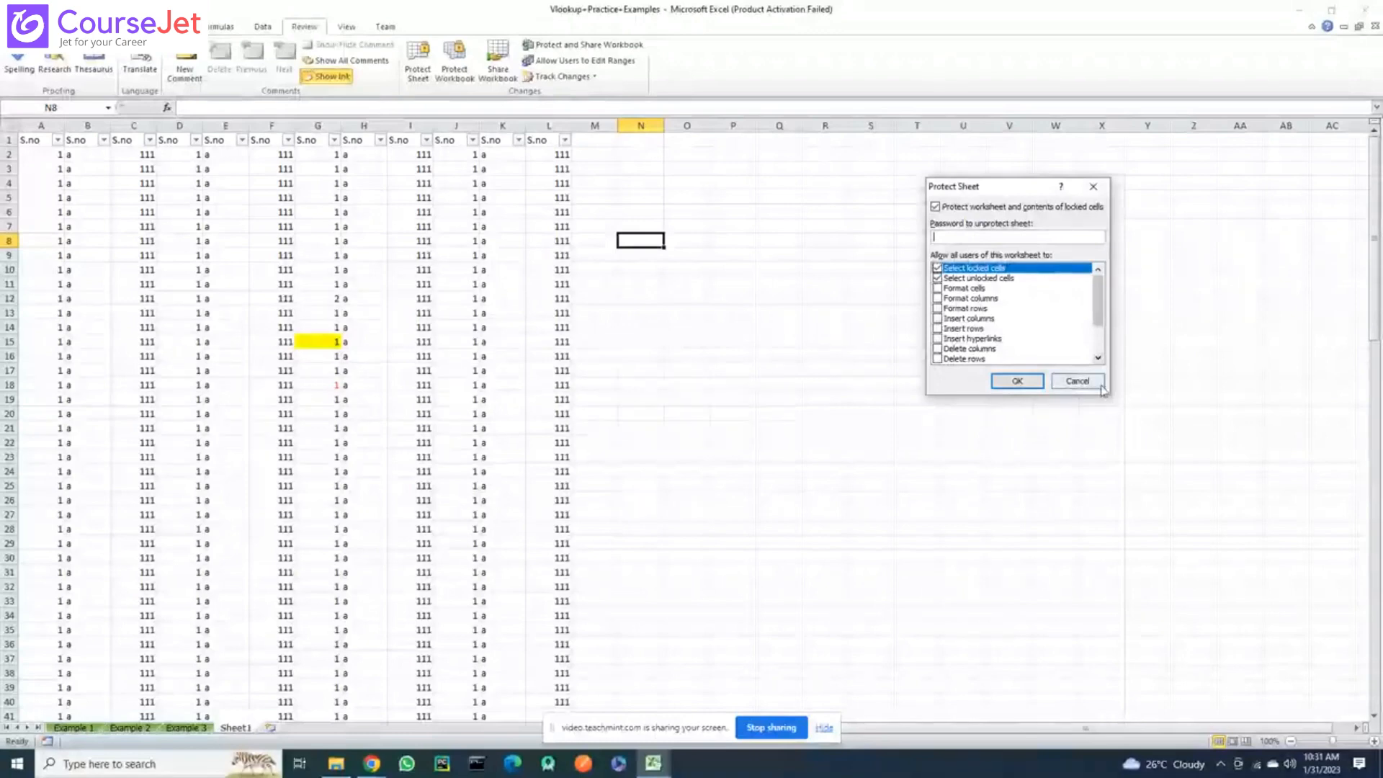
click(1077, 381)
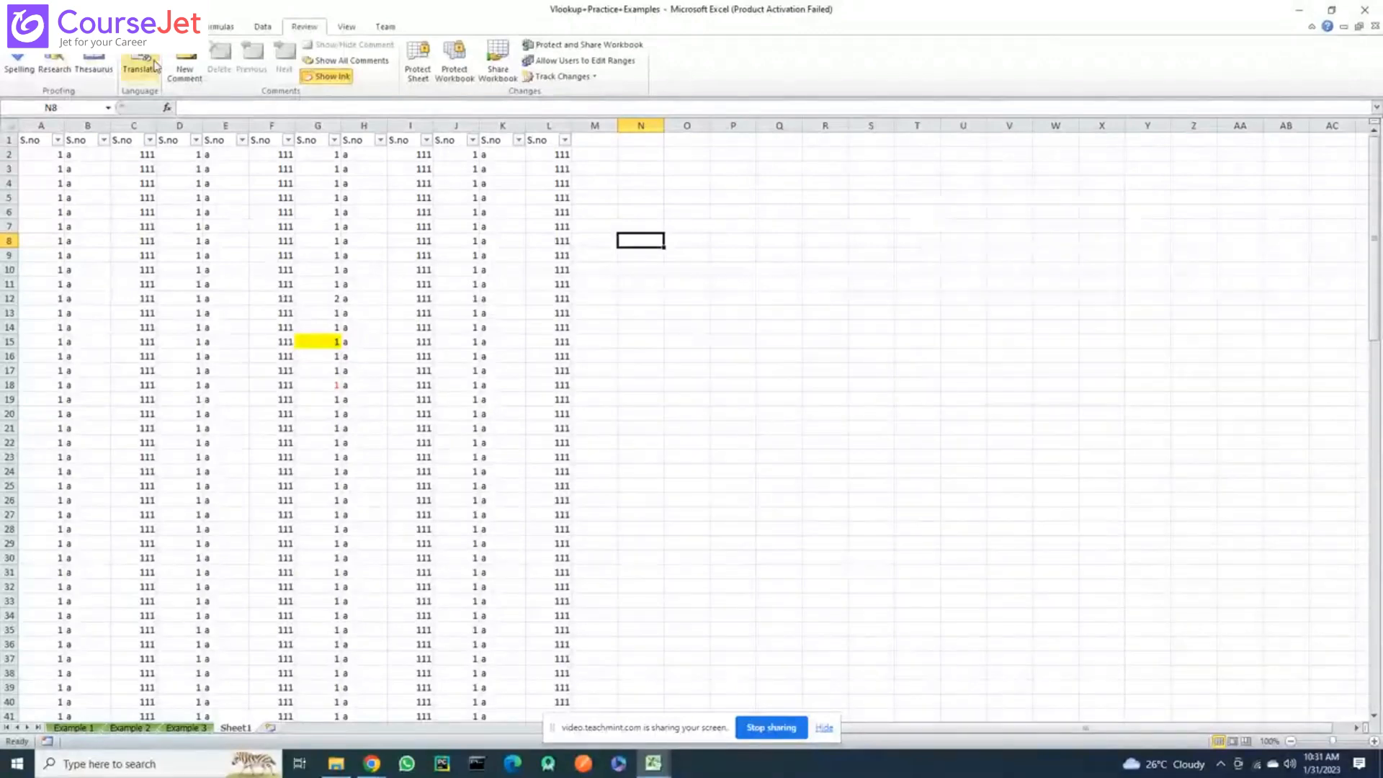
Go to the Example 1 worksheet with the Raw Data Extract and Pay Report tables
click(57, 26)
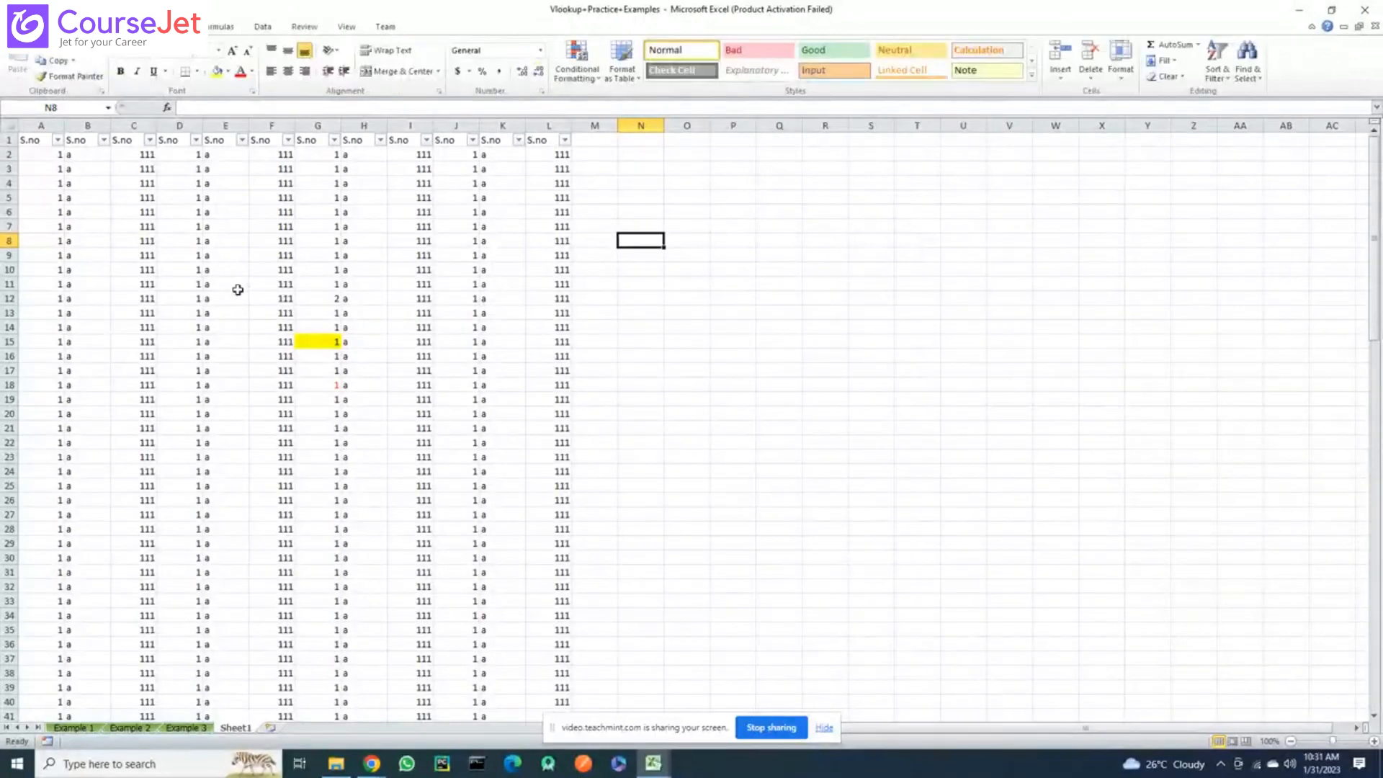
click(70, 727)
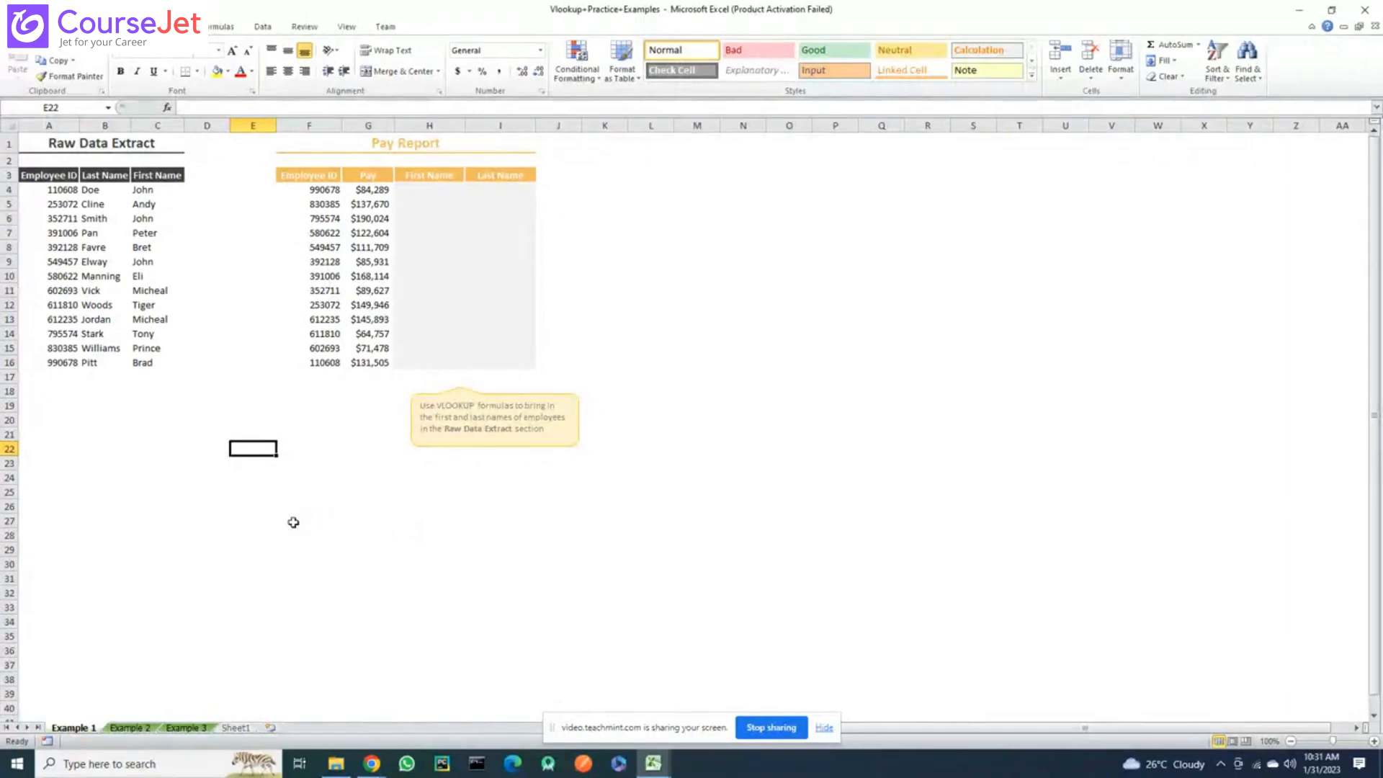
Open the VLOOKUP function arguments for cell E22 and examine the Lookup_value, Table_array and Col_index_num descriptions
click(223, 27)
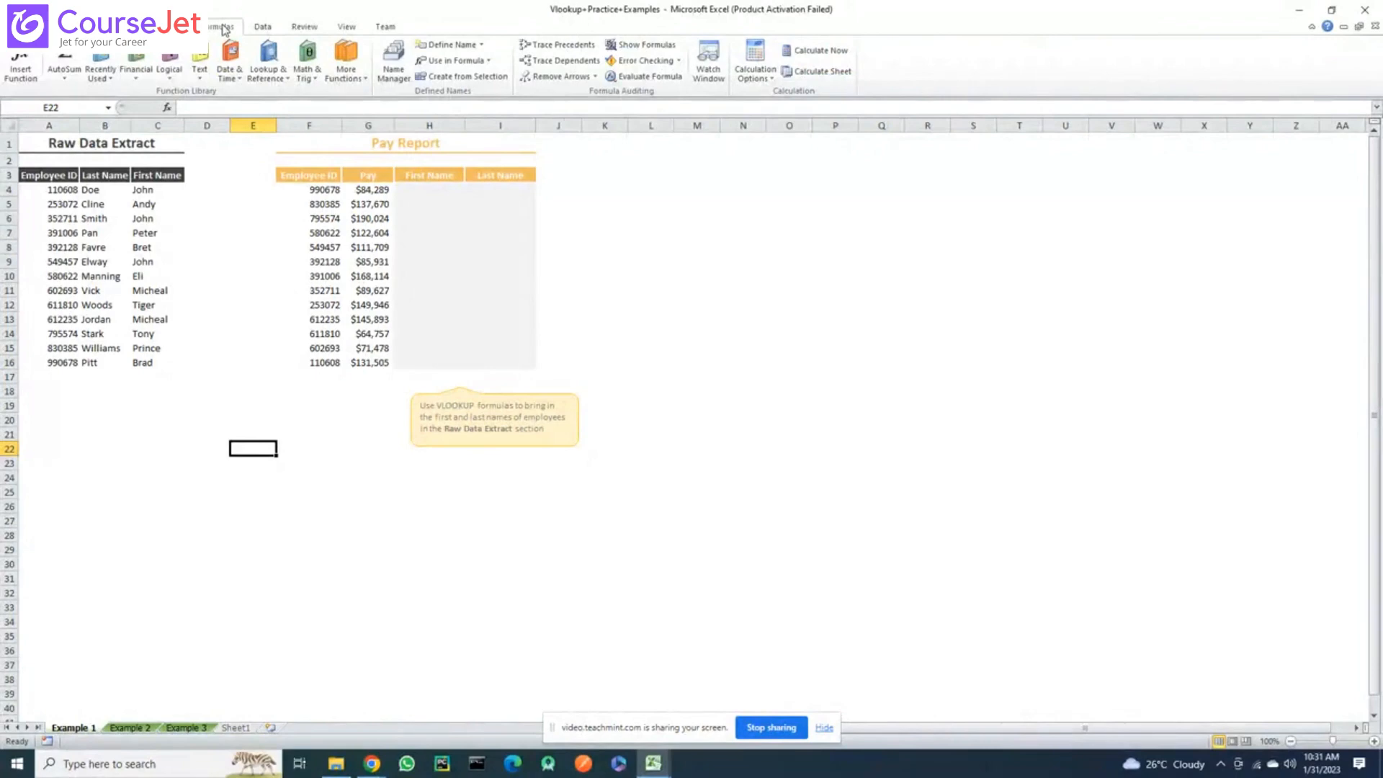
click(288, 81)
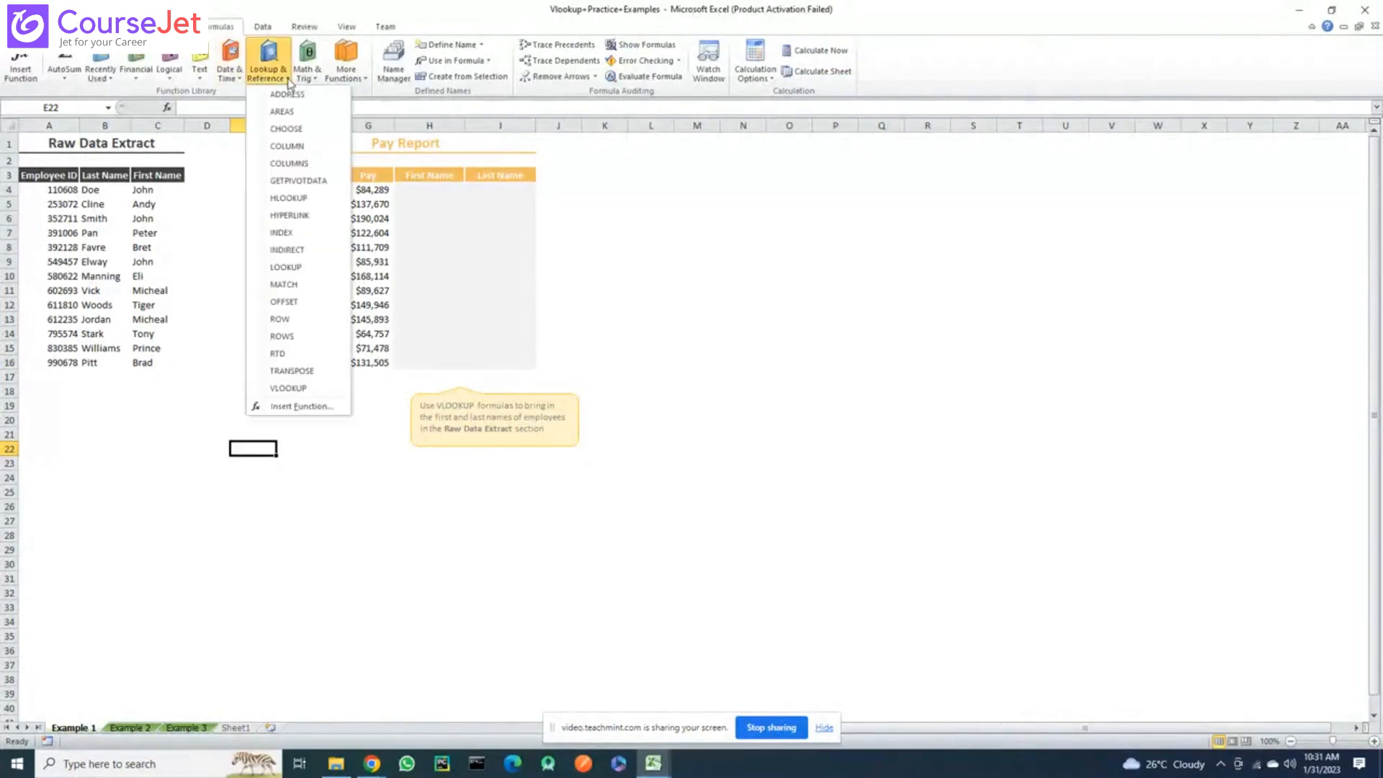
click(291, 387)
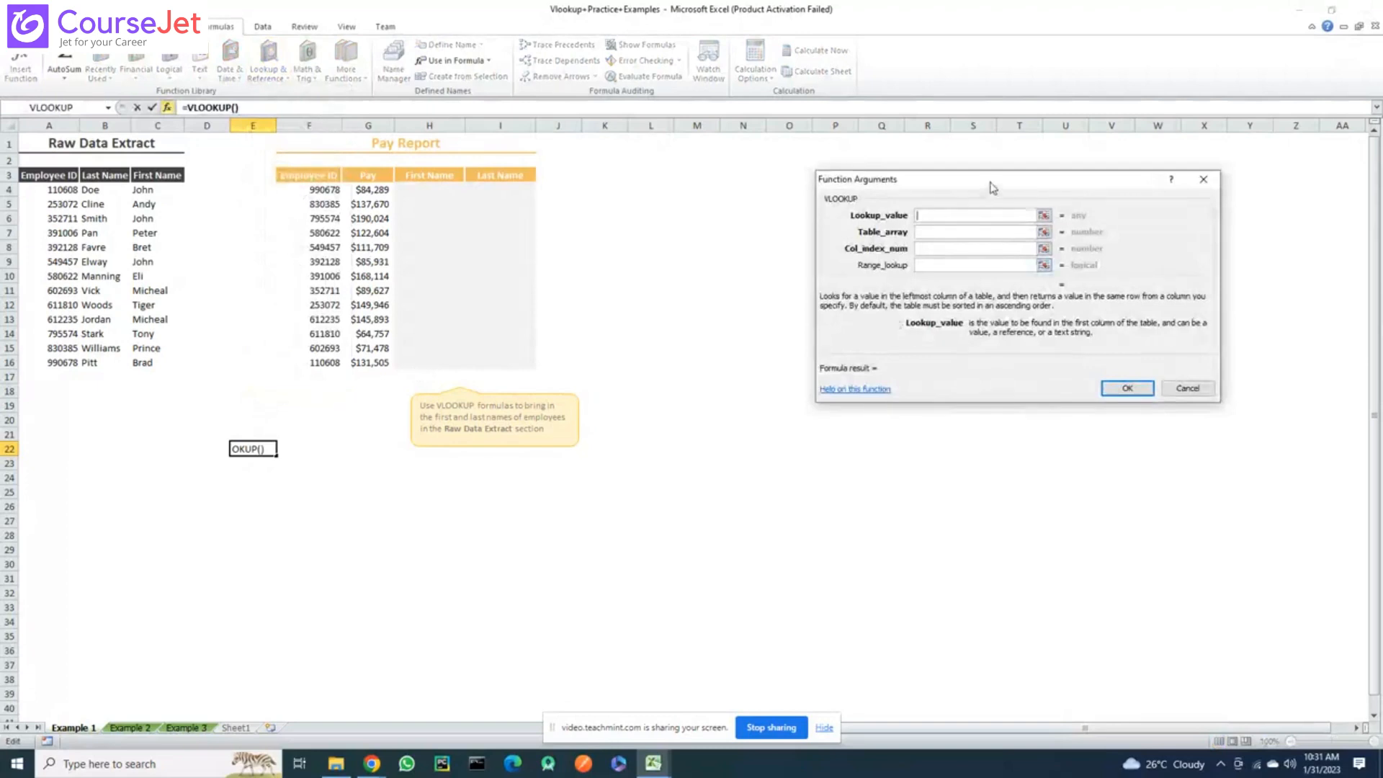
drag(987, 181, 412, 173)
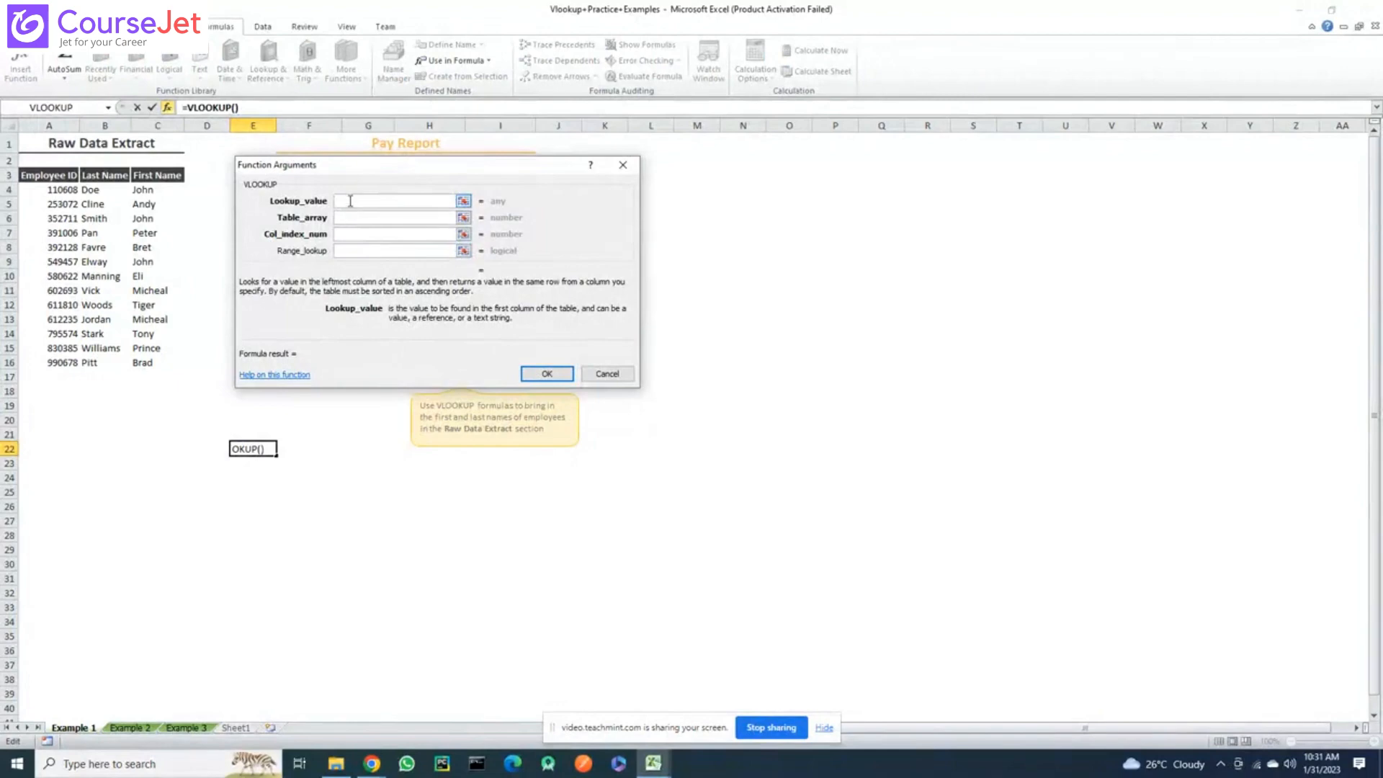
scroll(350, 201, down, 1)
scroll(350, 201, up, 1)
click(363, 220)
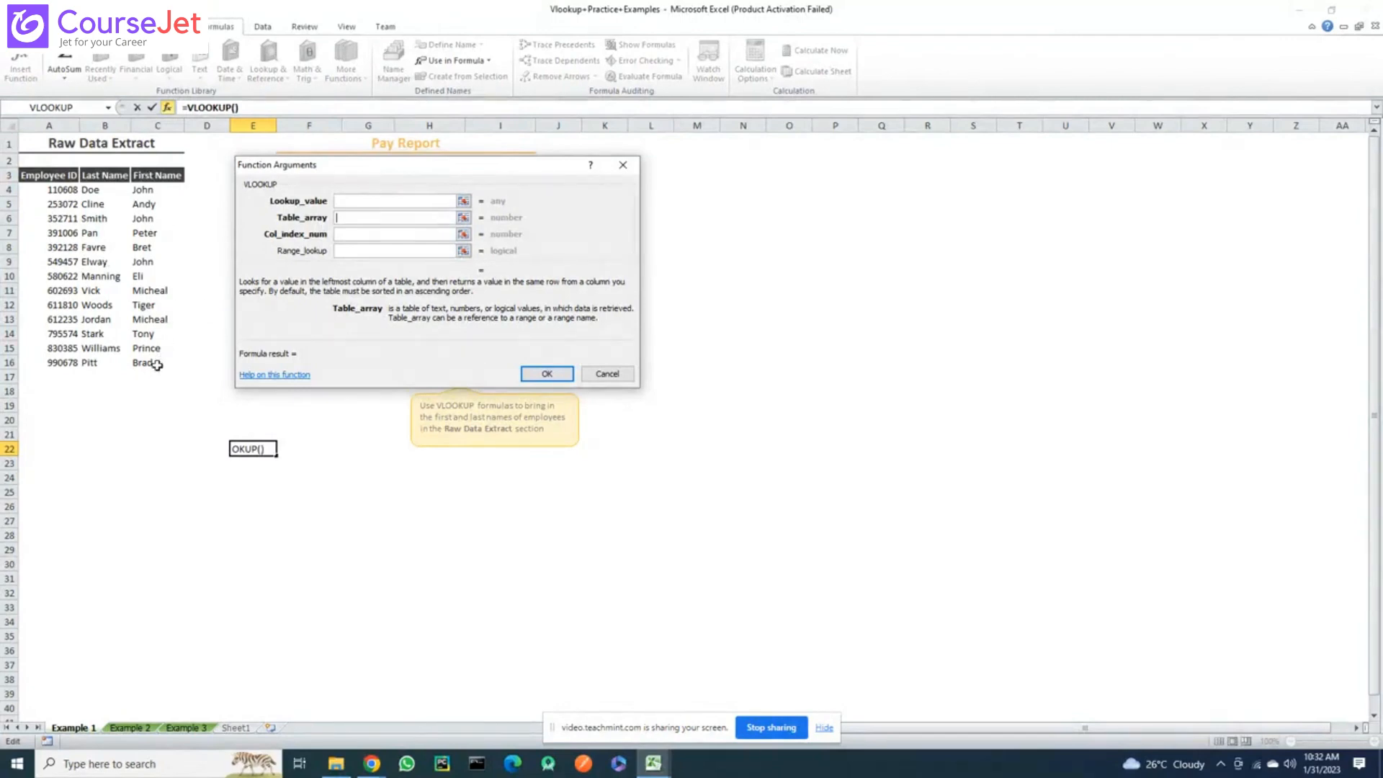
click(365, 233)
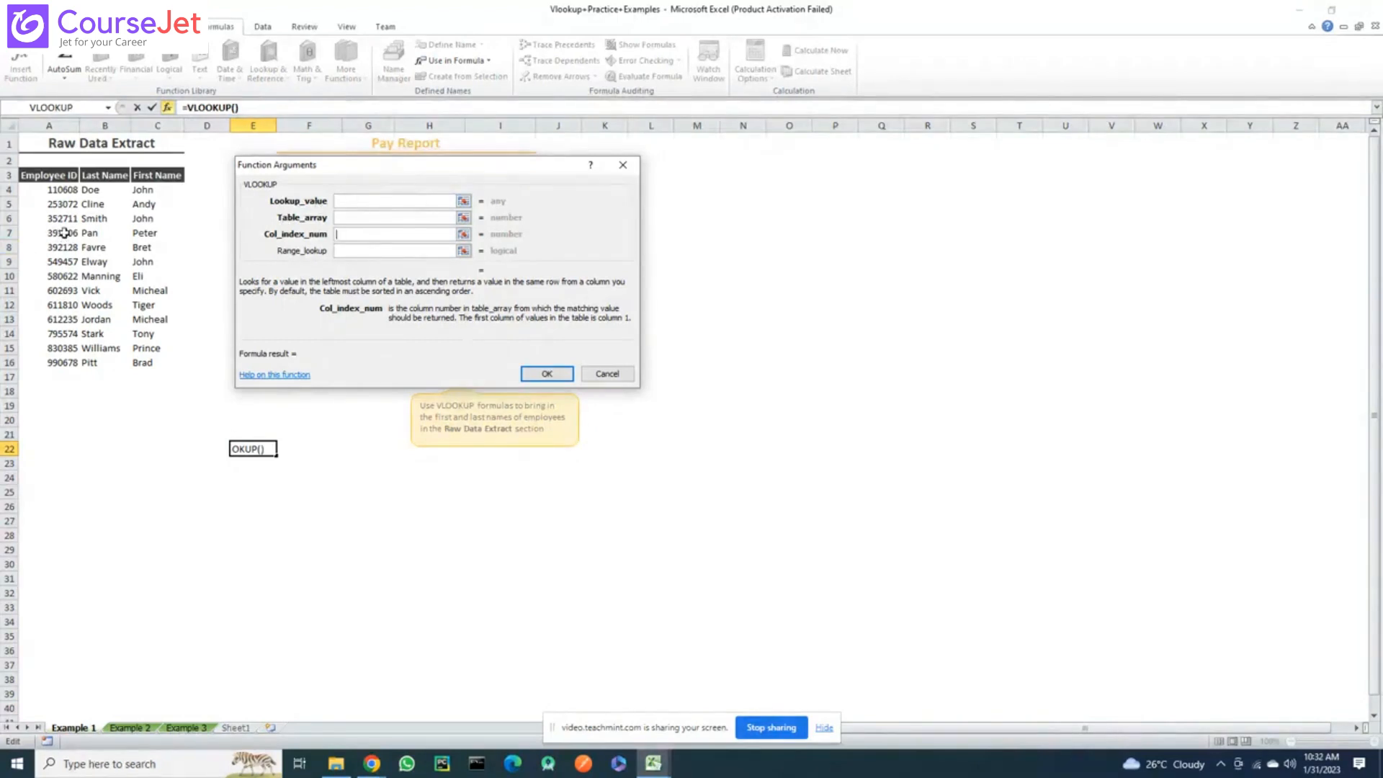
scroll(64, 231, down, 2)
scroll(67, 232, up, 2)
click(154, 234)
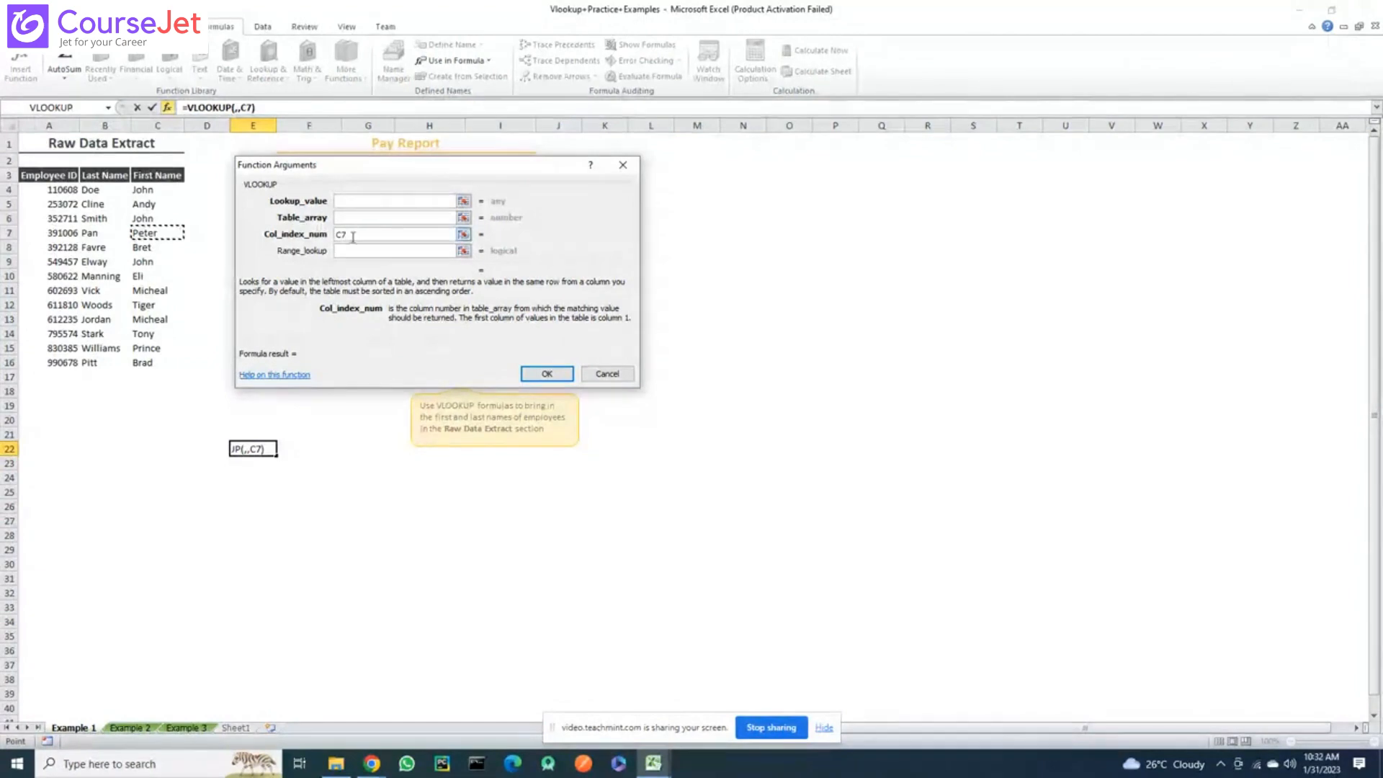
key(BackSpace)
key(BackSpace)
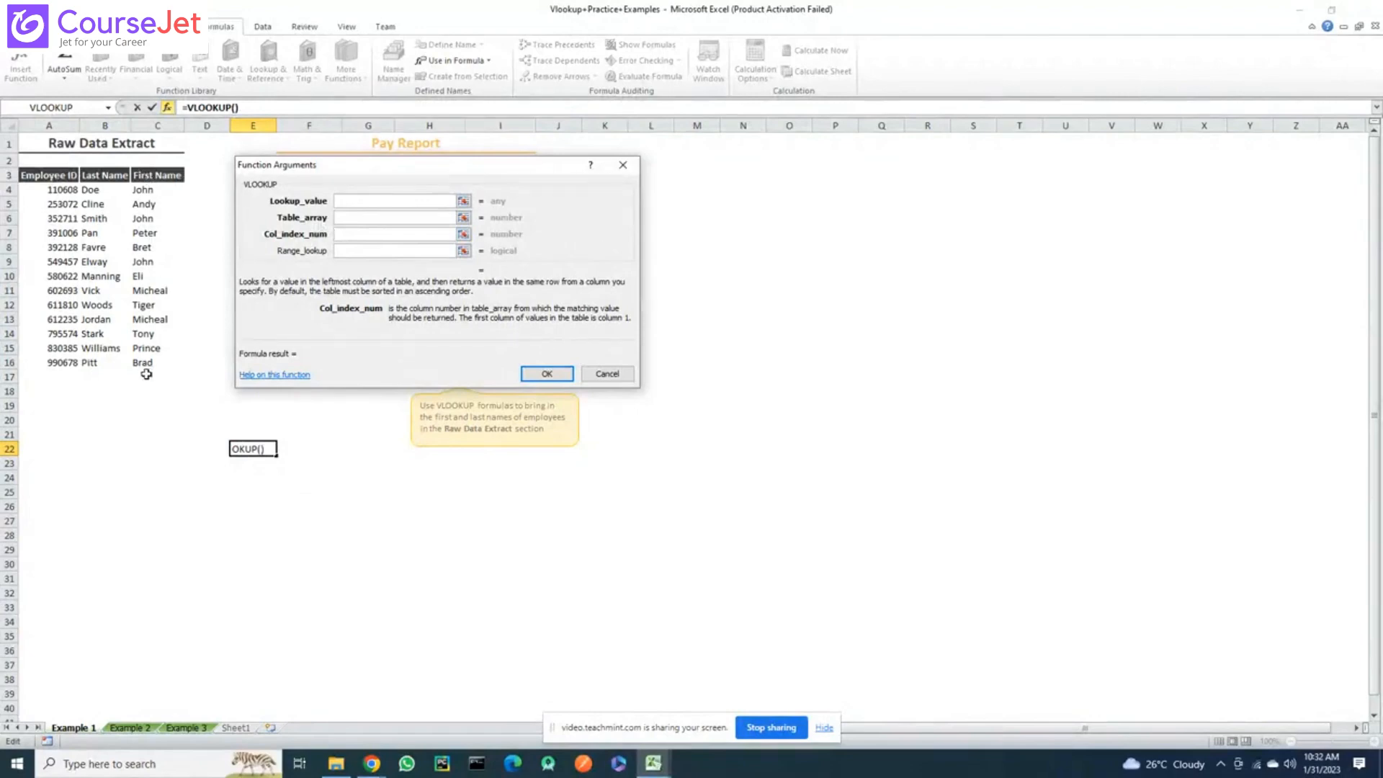
Examine the Col_index_num and Range_lookup argument descriptions against the employee data, and close the VLOOKUP arguments without inserting the function
scroll(148, 371, down, 1)
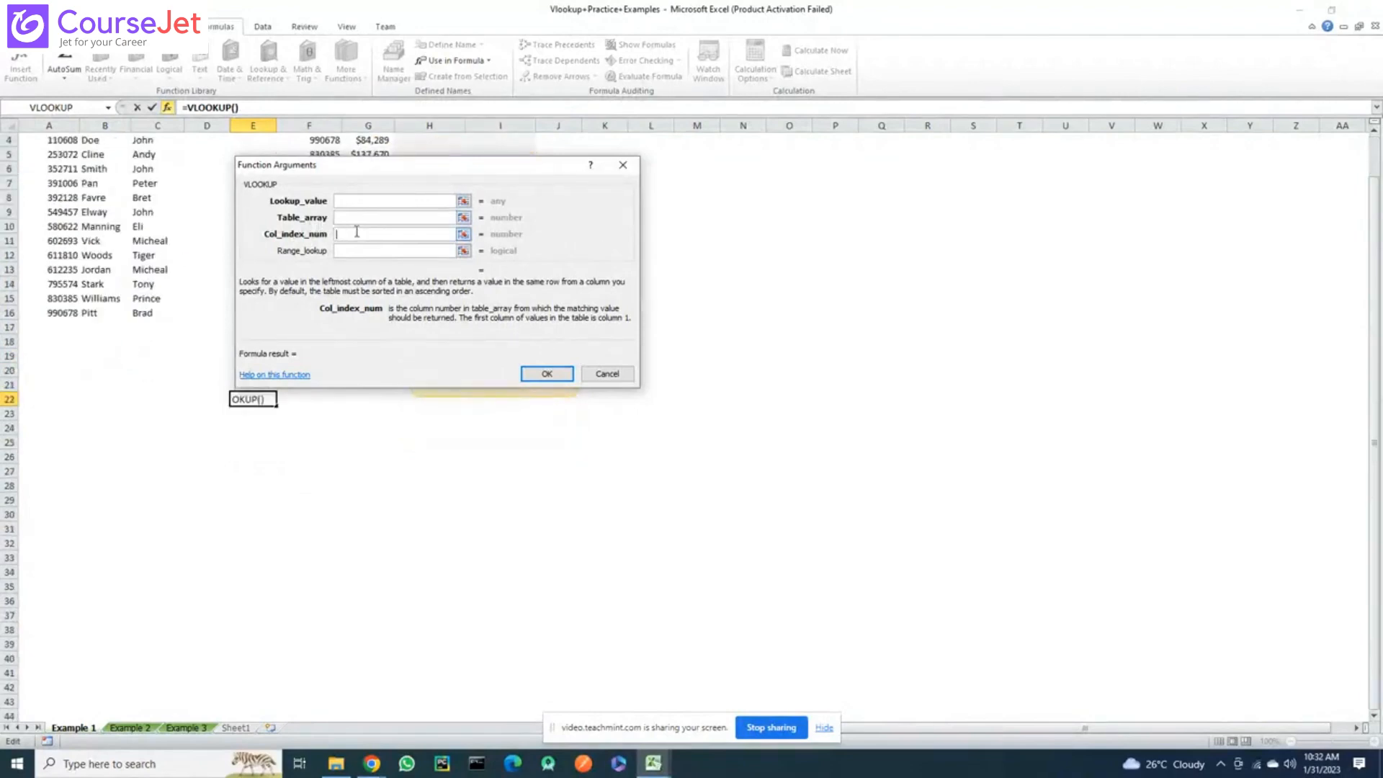
scroll(356, 232, down, 1)
scroll(348, 235, up, 2)
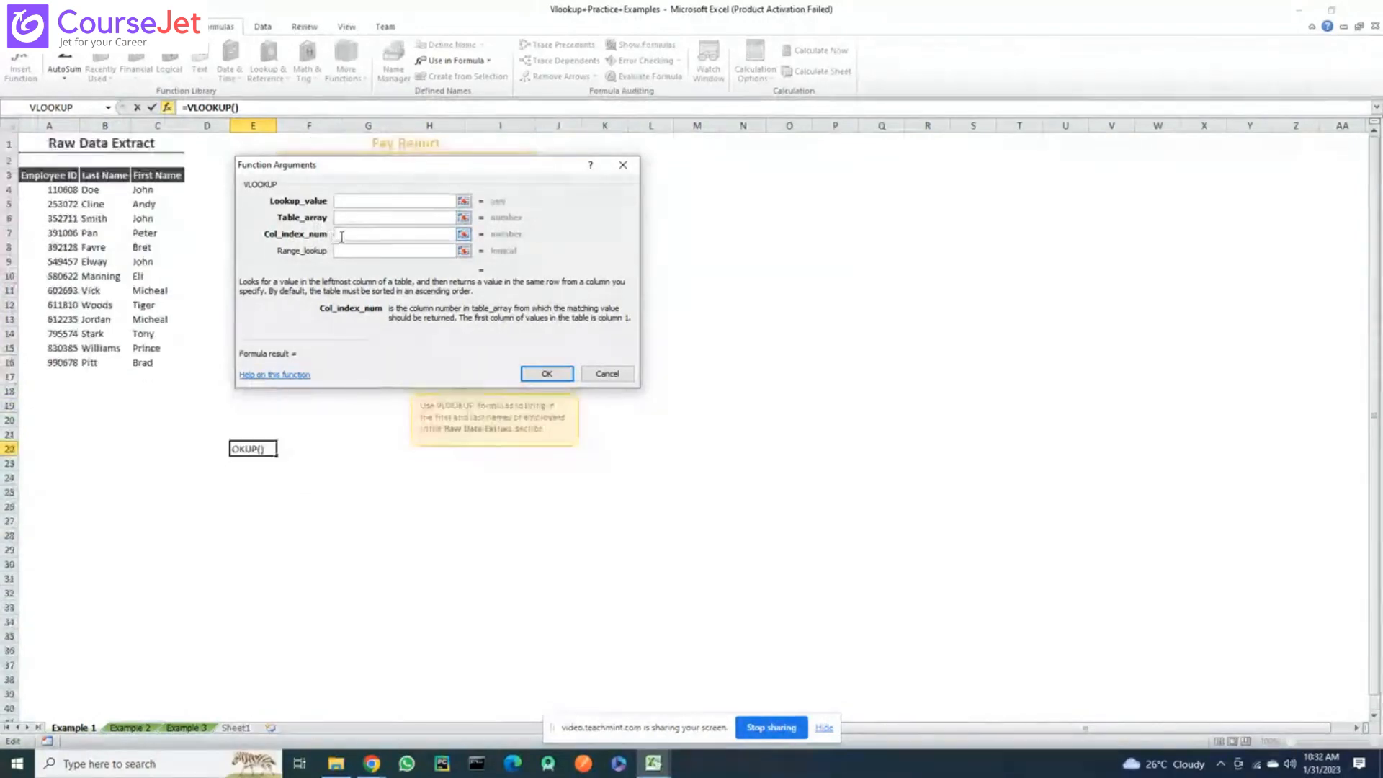
scroll(349, 248, down, 2)
click(355, 251)
scroll(355, 252, down, 1)
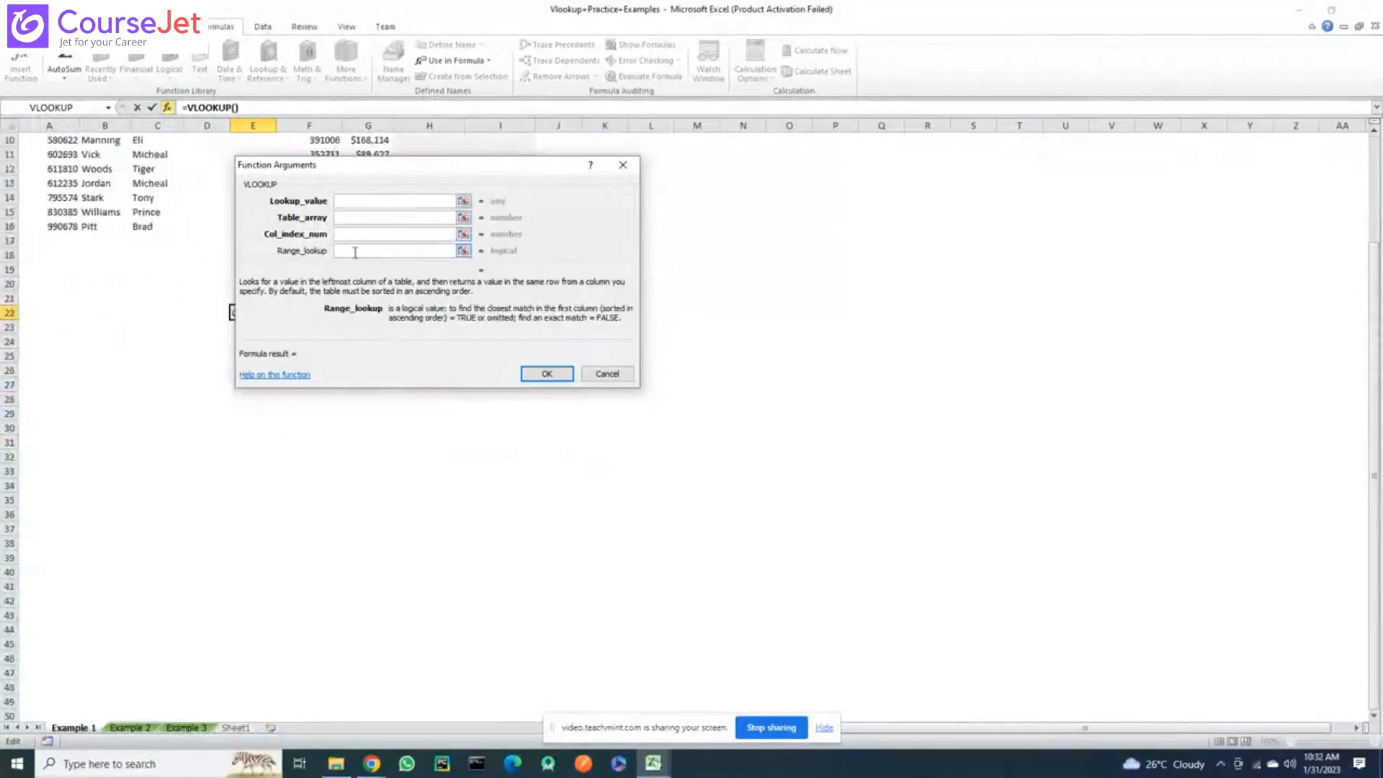
scroll(355, 252, up, 2)
scroll(355, 252, down, 1)
scroll(471, 337, up, 2)
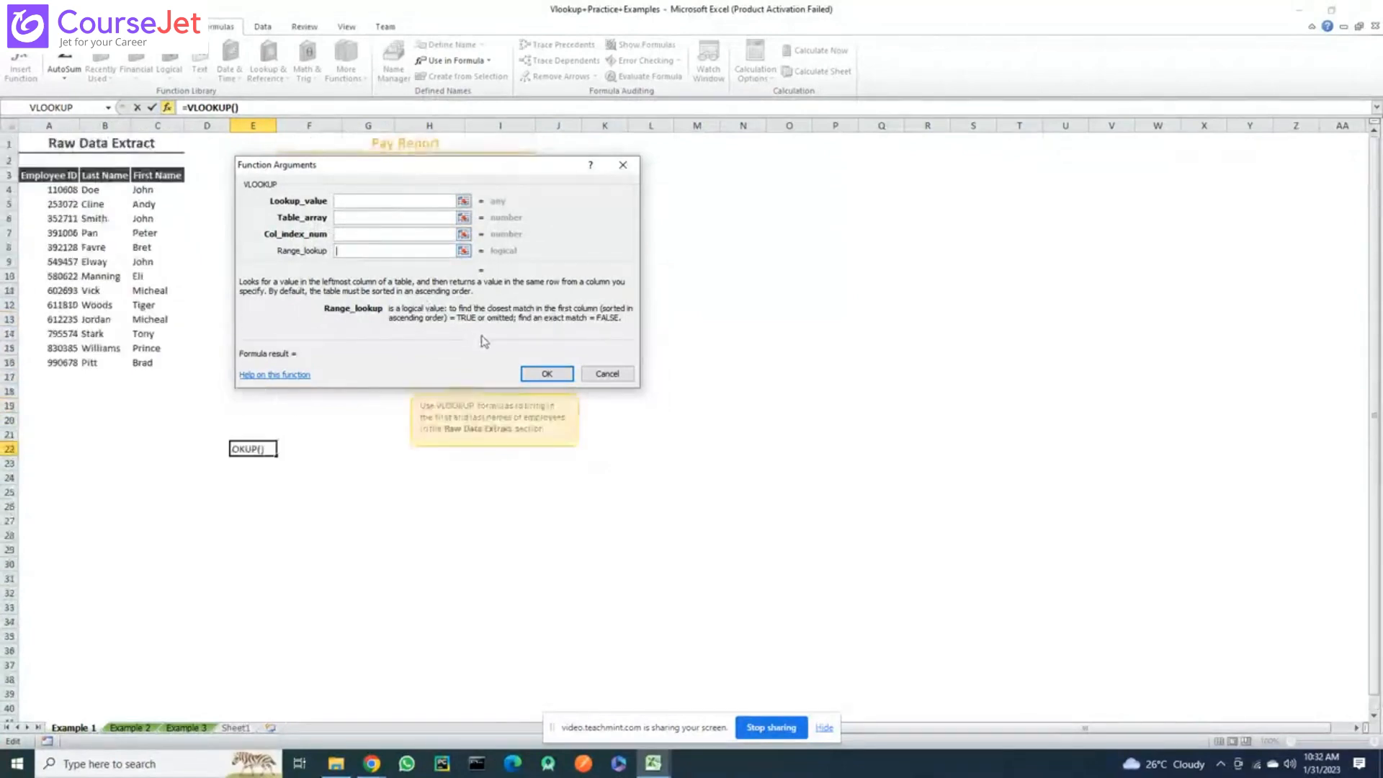
scroll(580, 338, down, 1)
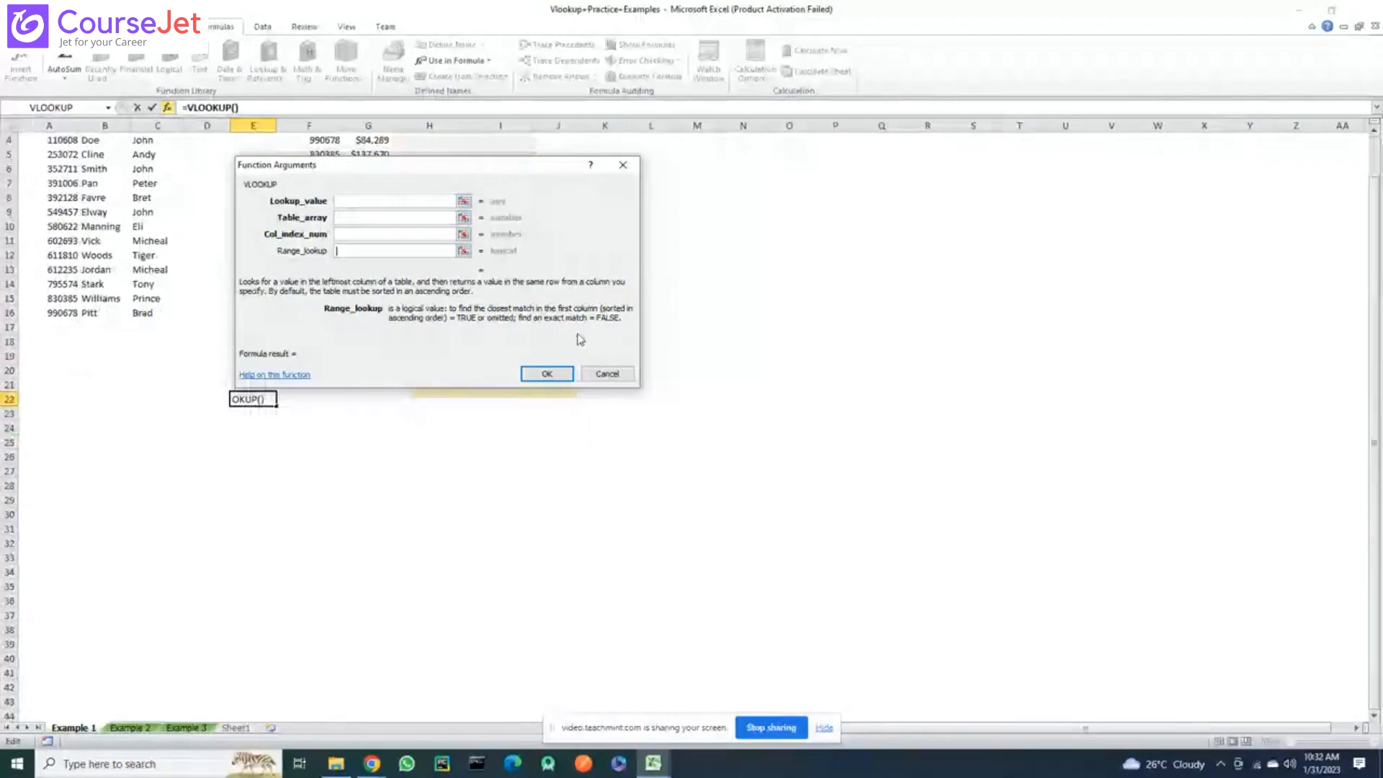
scroll(594, 335, down, 1)
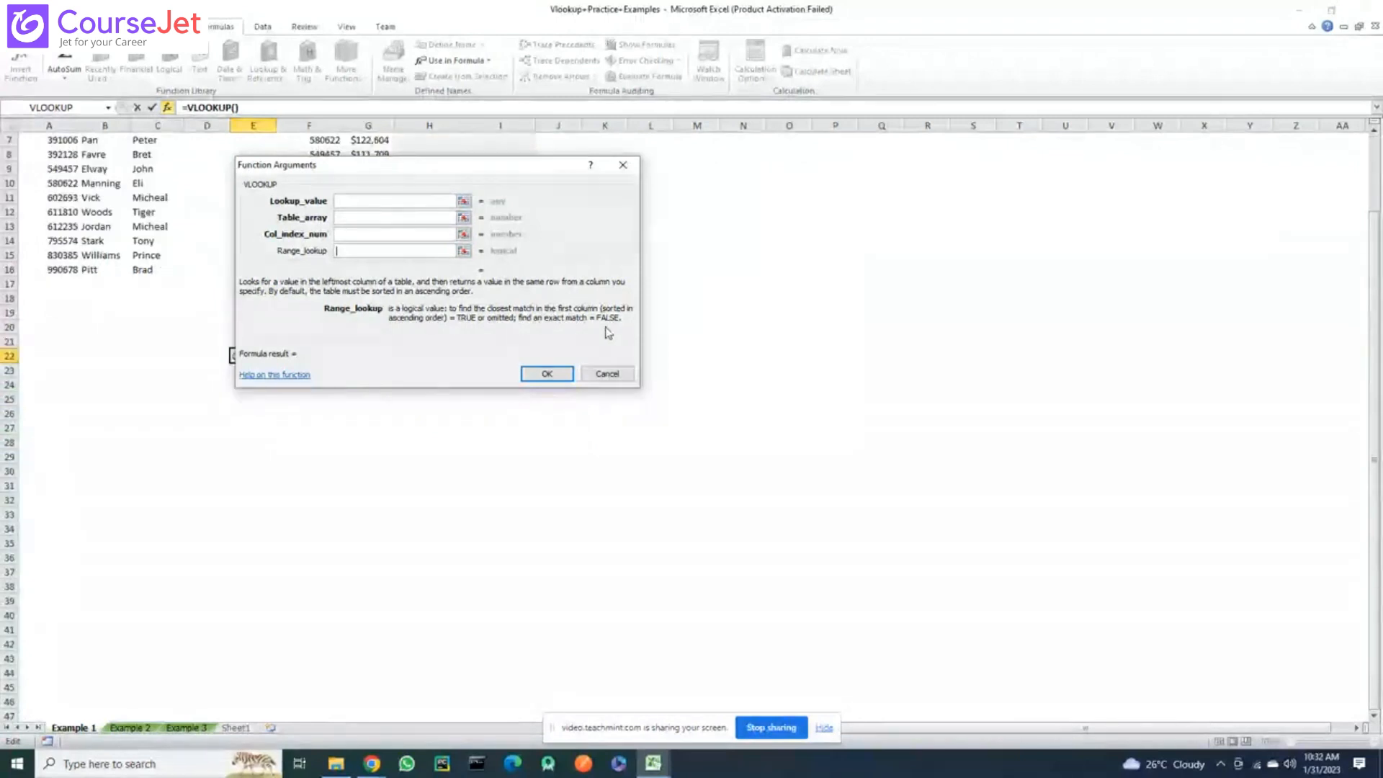
scroll(607, 332, down, 1)
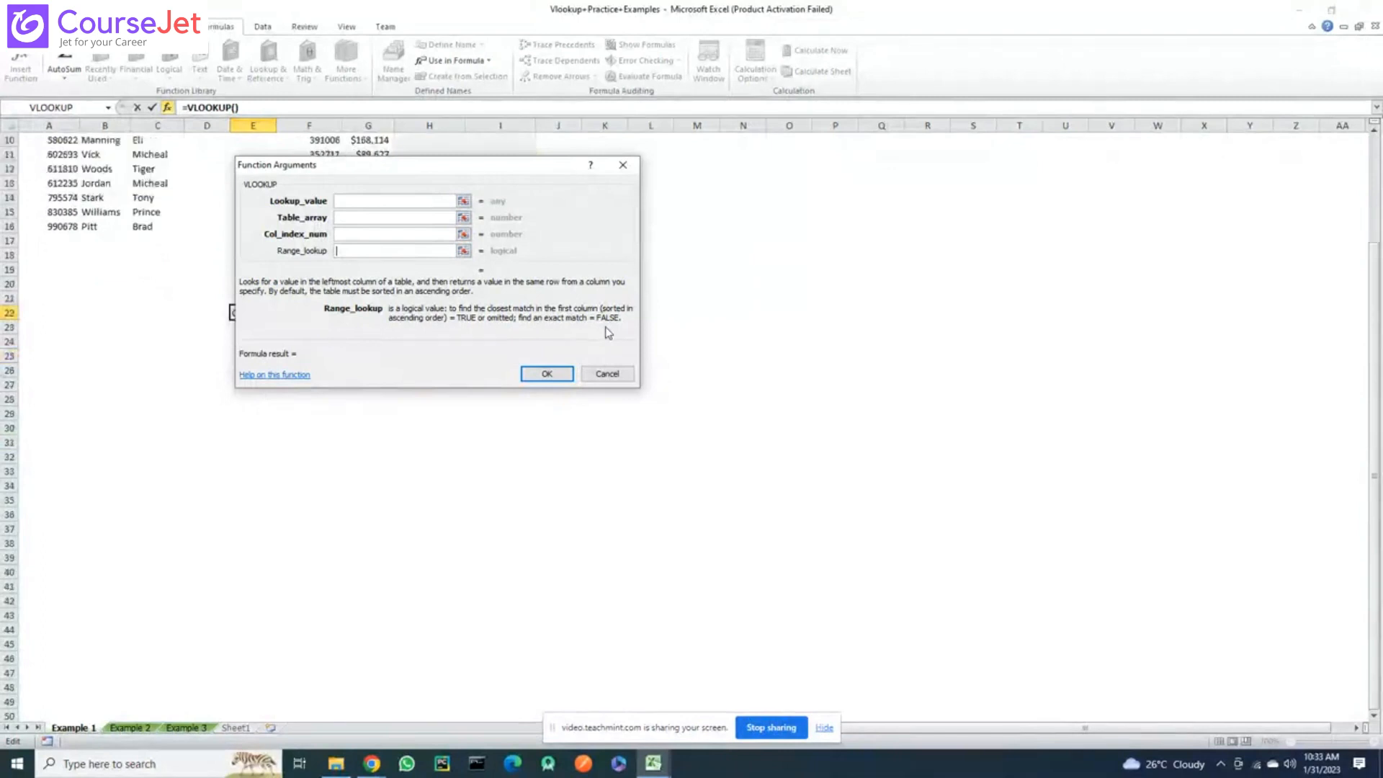
scroll(609, 360, down, 2)
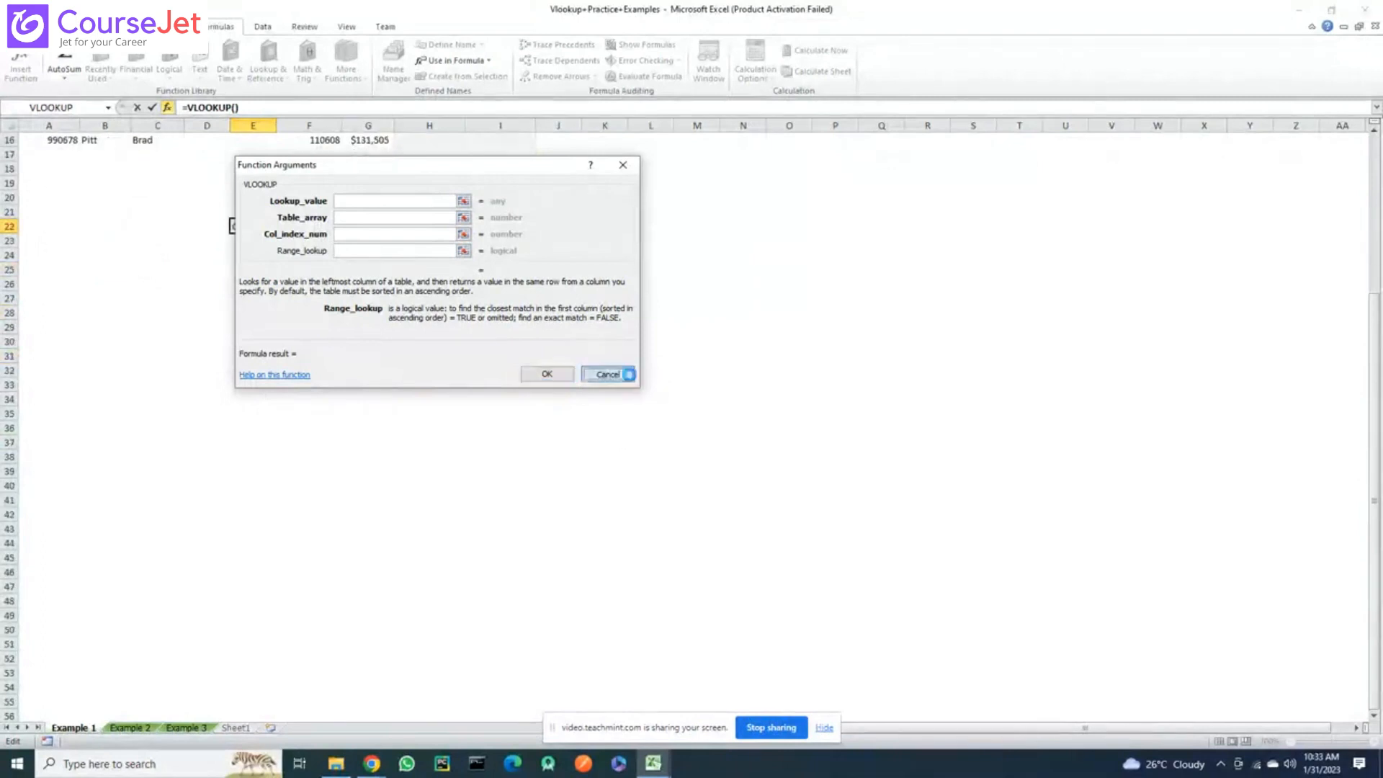
click(627, 373)
Start a VLOOKUP formula in cell H4, the first row of the Pay Report's First Name column
drag(1377, 451, 1377, 288)
click(430, 189)
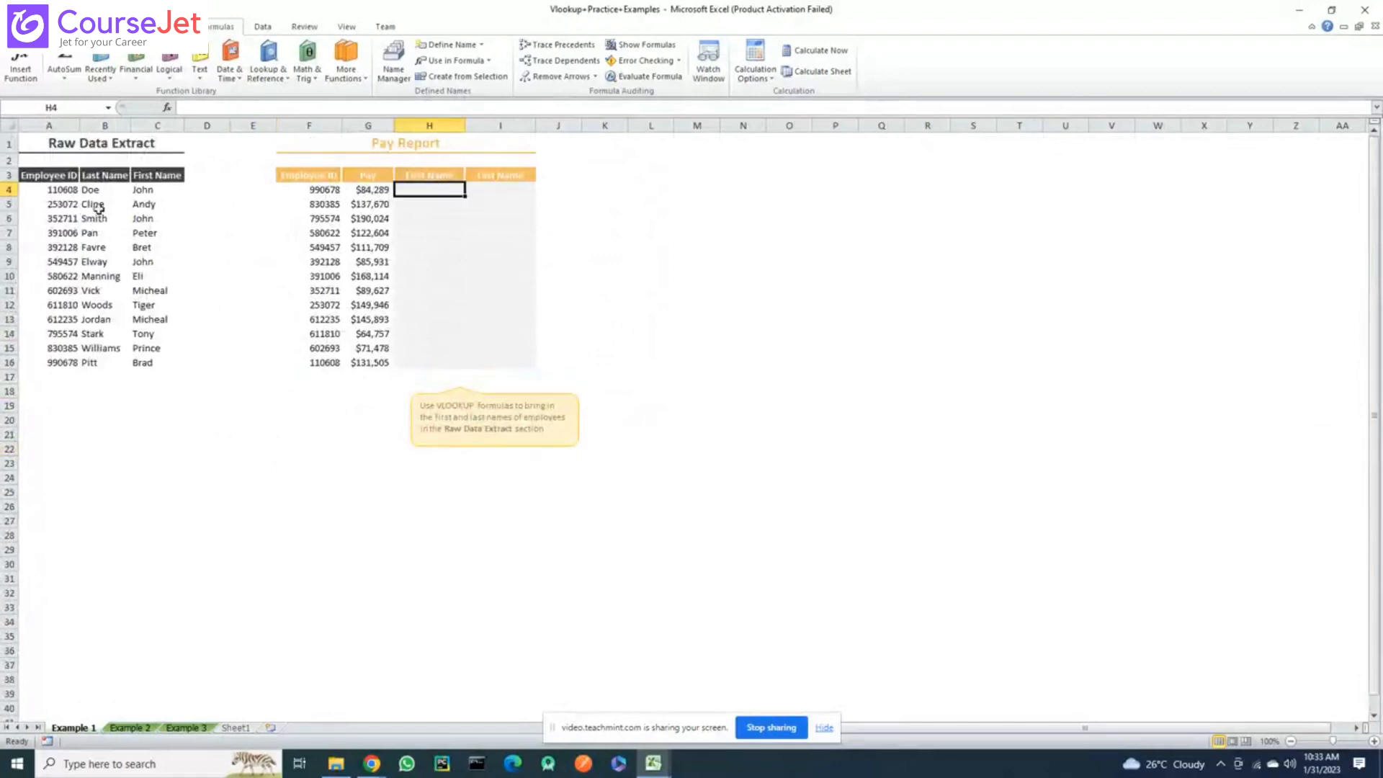
scroll(641, 224, down, 1)
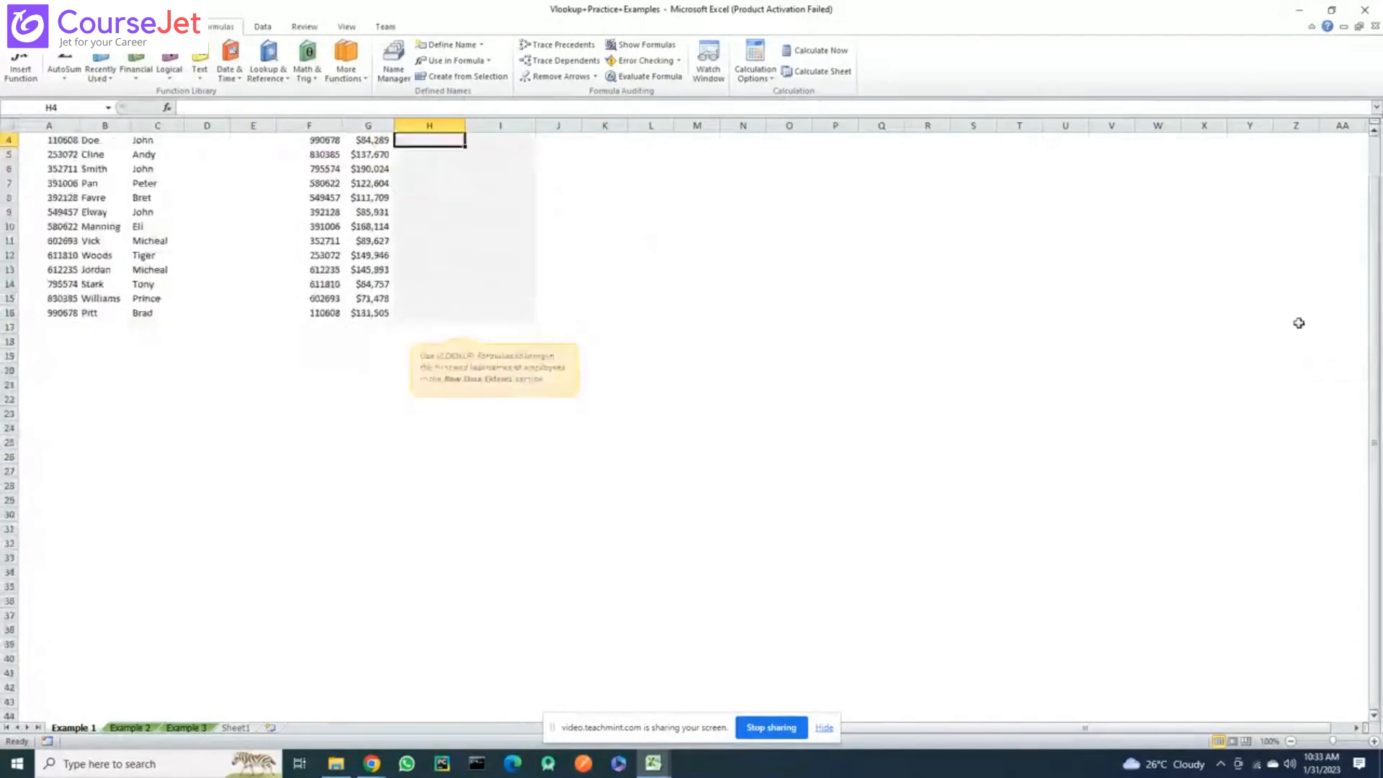
scroll(1125, 357, down, 1)
text(=vl)
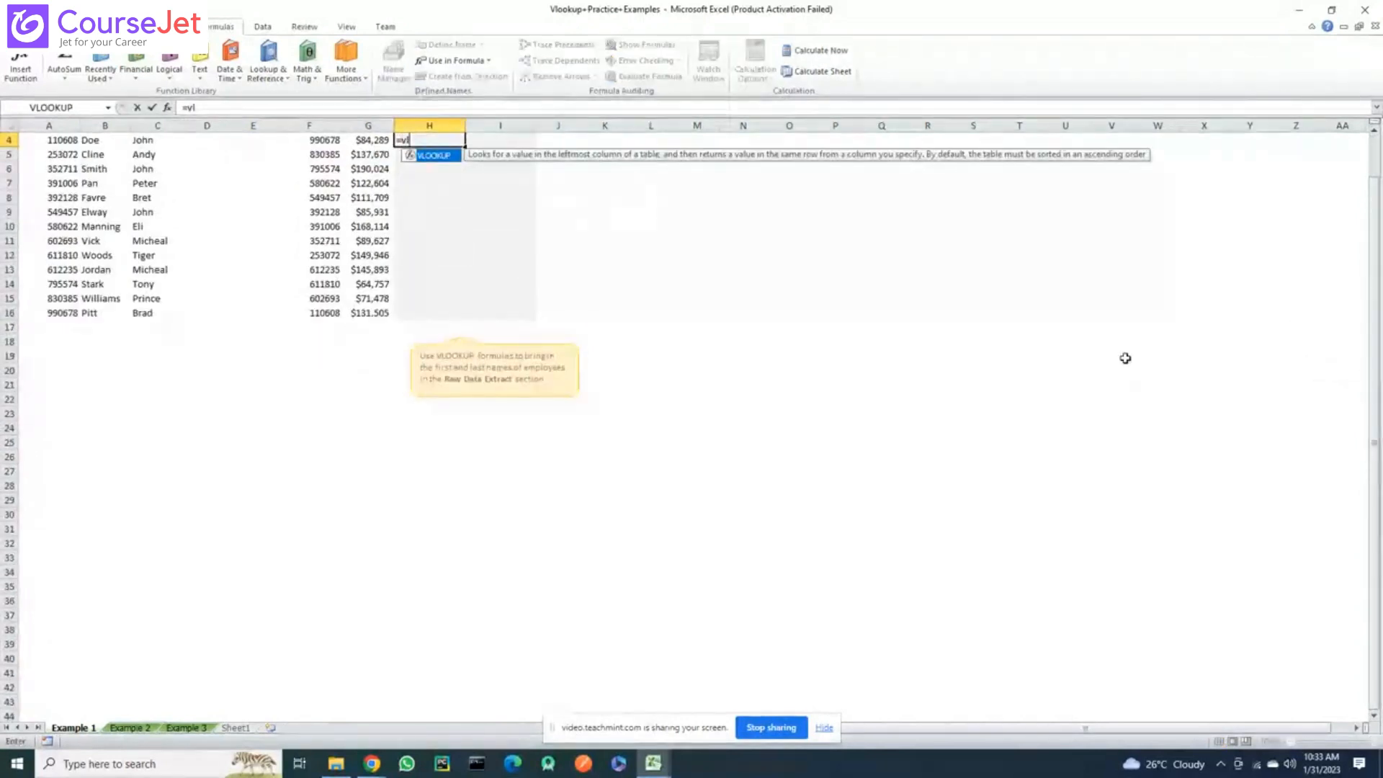
key(BackSpace)
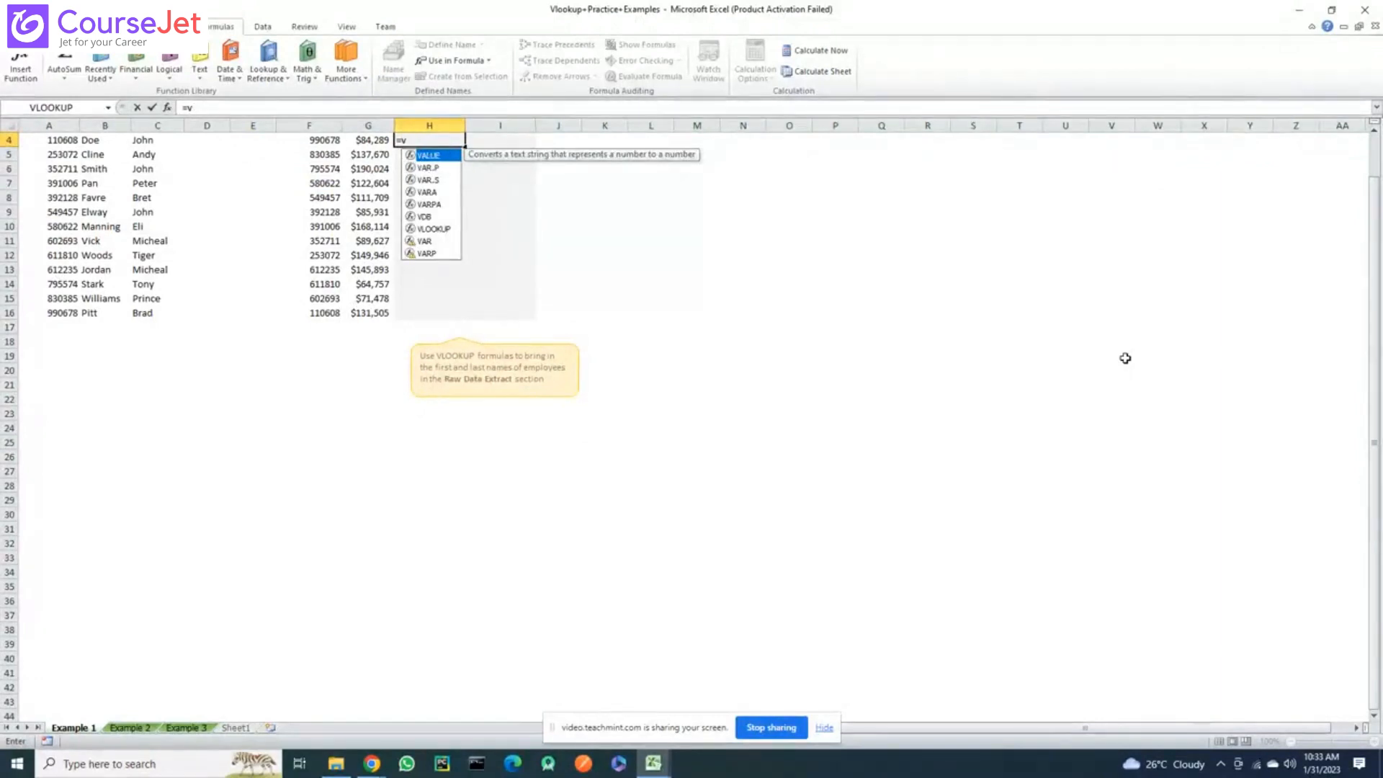
text(l)
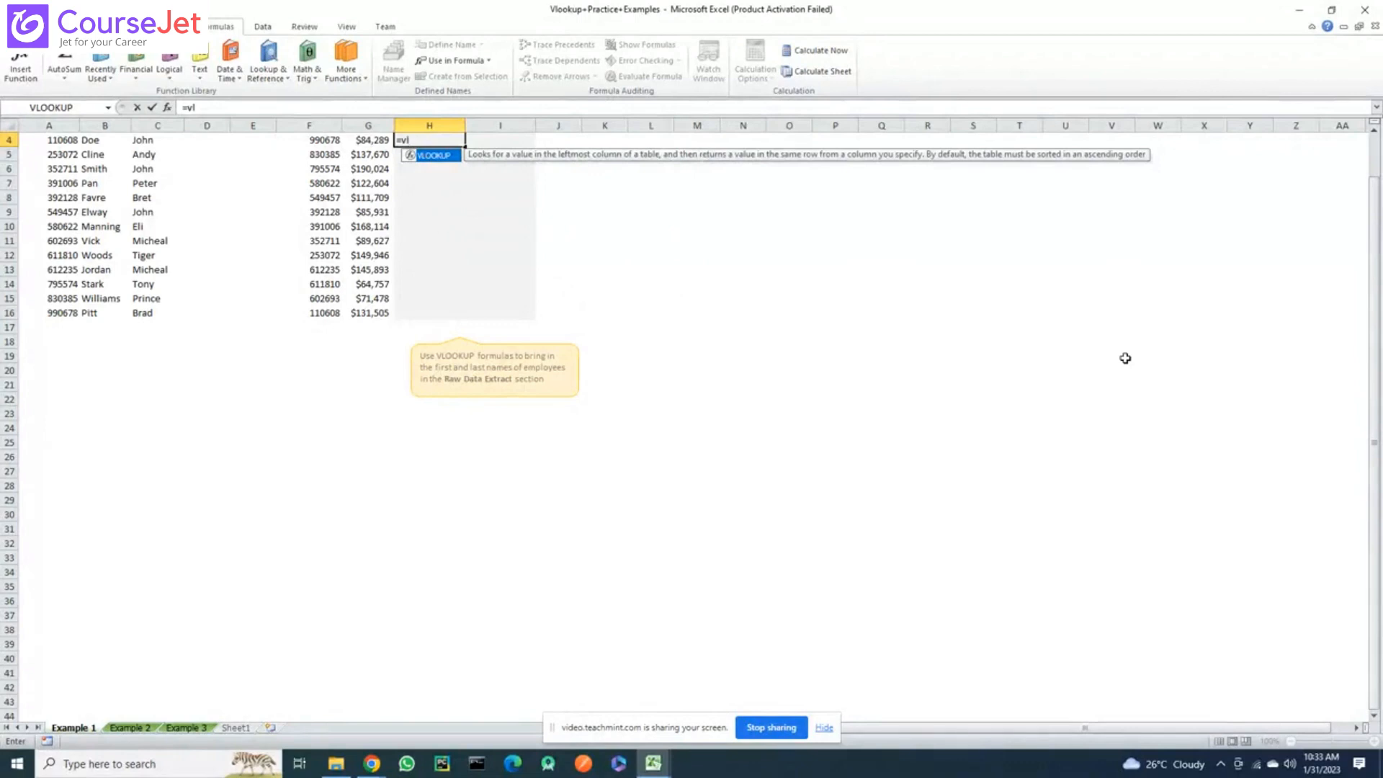
key(Tab)
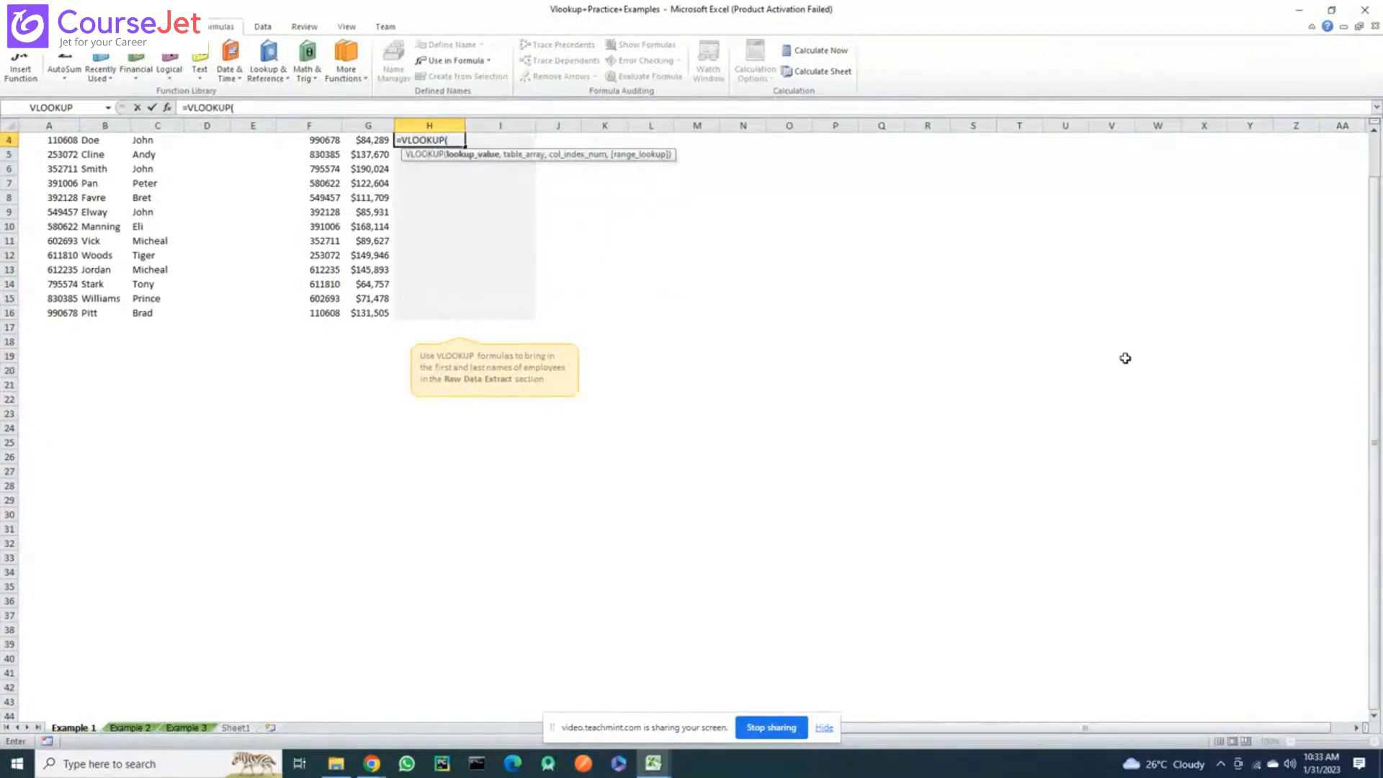
scroll(1361, 14, down, 1)
scroll(1368, 72, up, 1)
click(1374, 133)
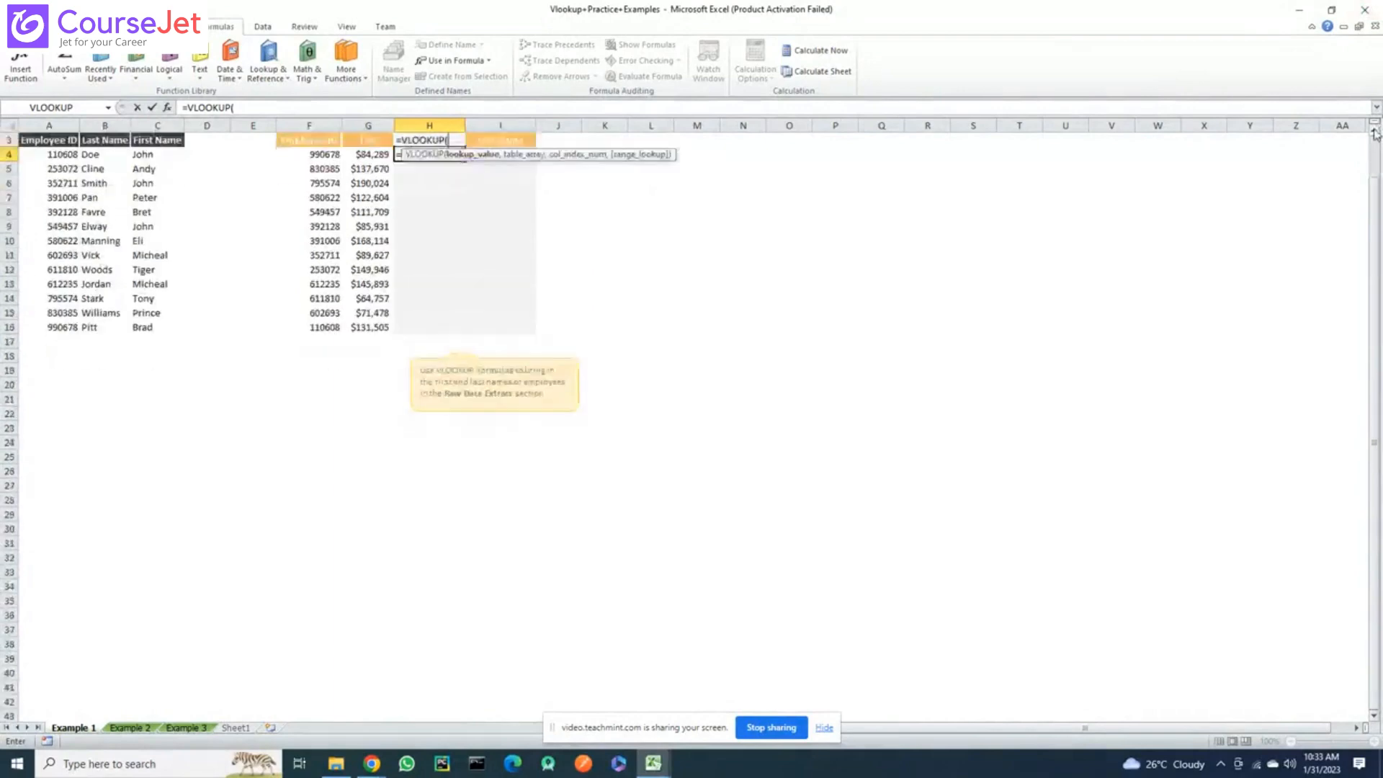
scroll(1287, 141, down, 3)
scroll(472, 169, up, 4)
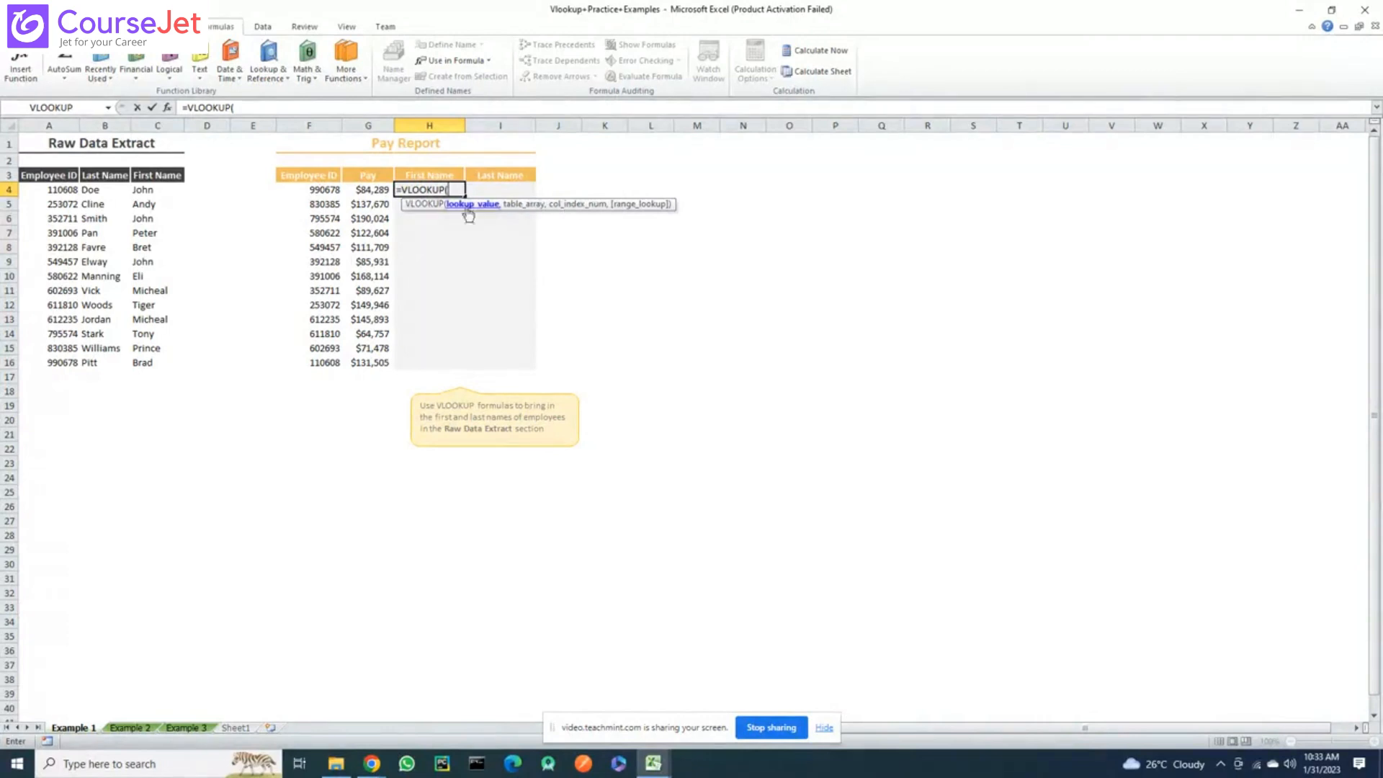
Set A4 as the lookup value and the Raw Data Extract range A3:C16 as the table array in H4's formula
click(42, 190)
text(,)
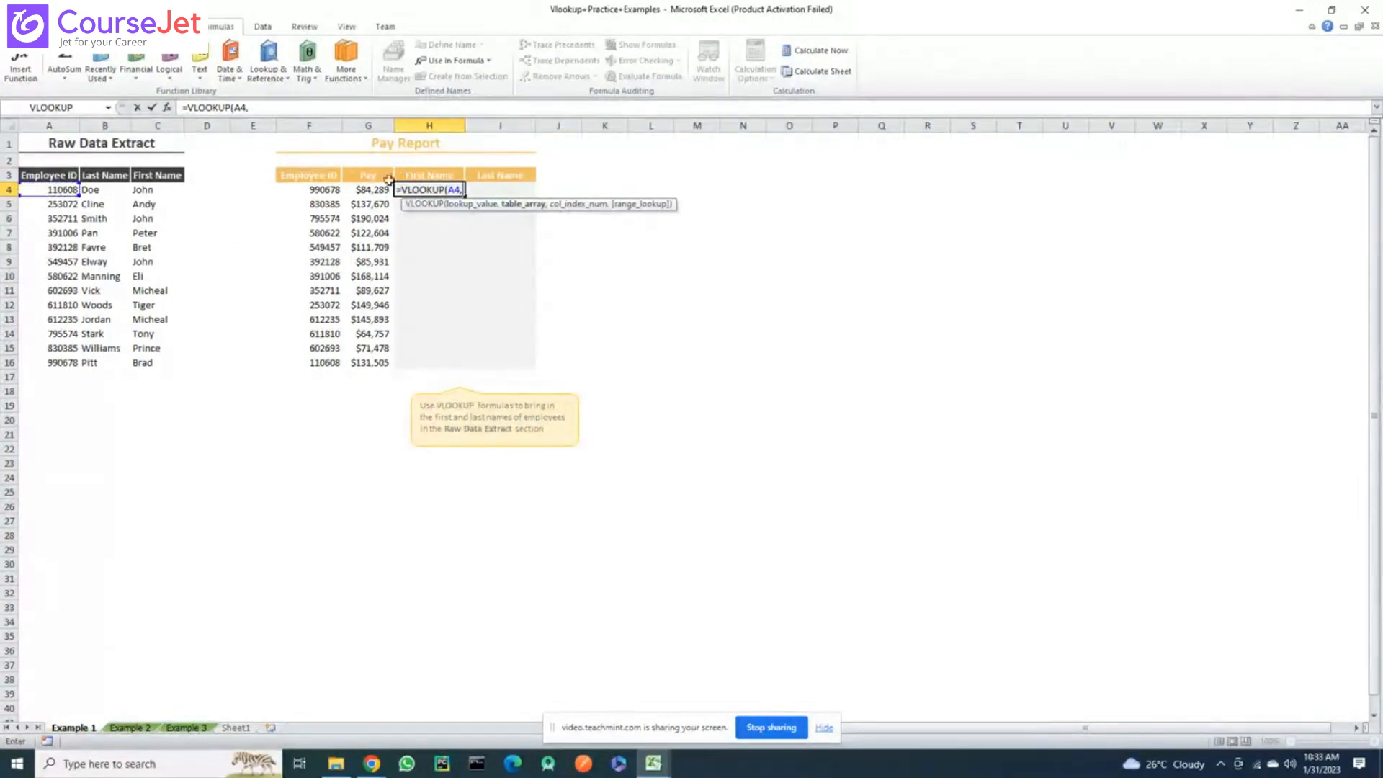
drag(51, 173, 166, 359)
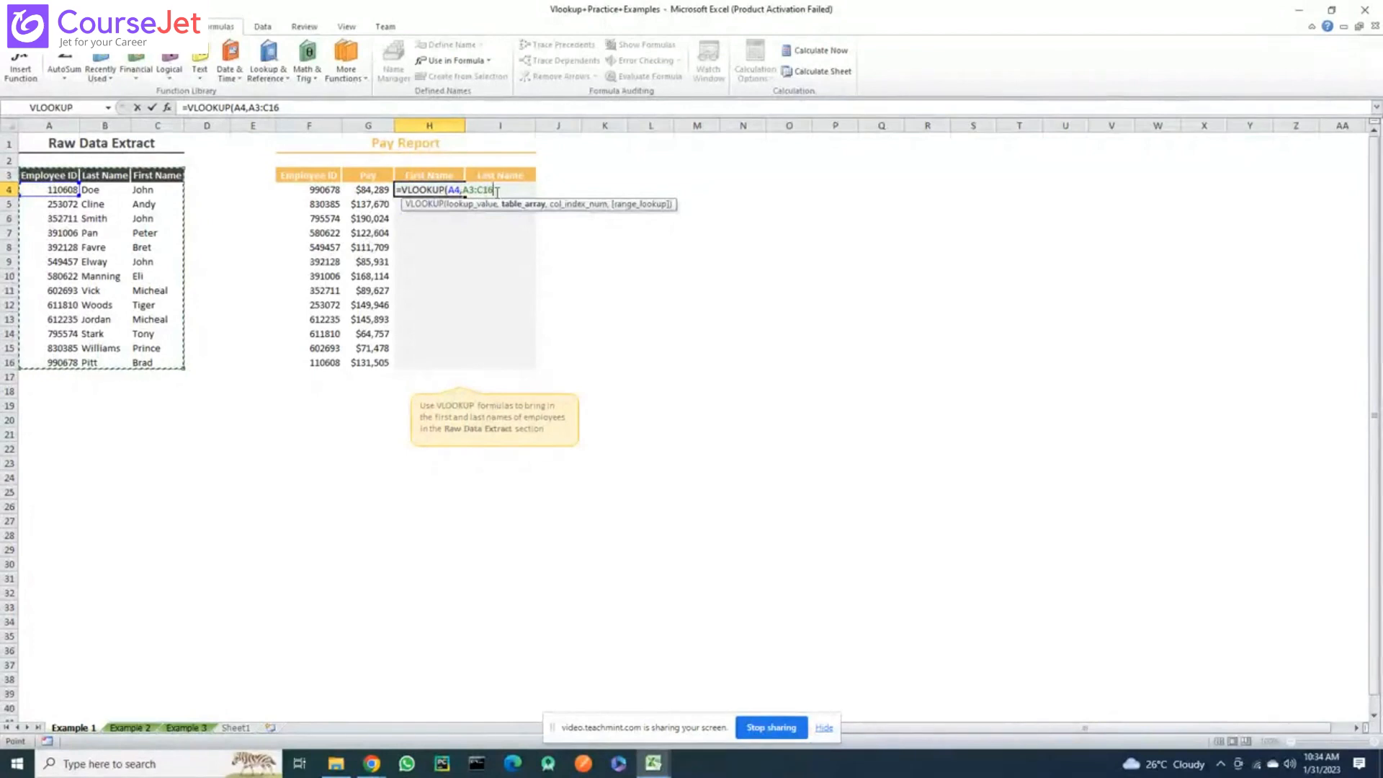
text(,)
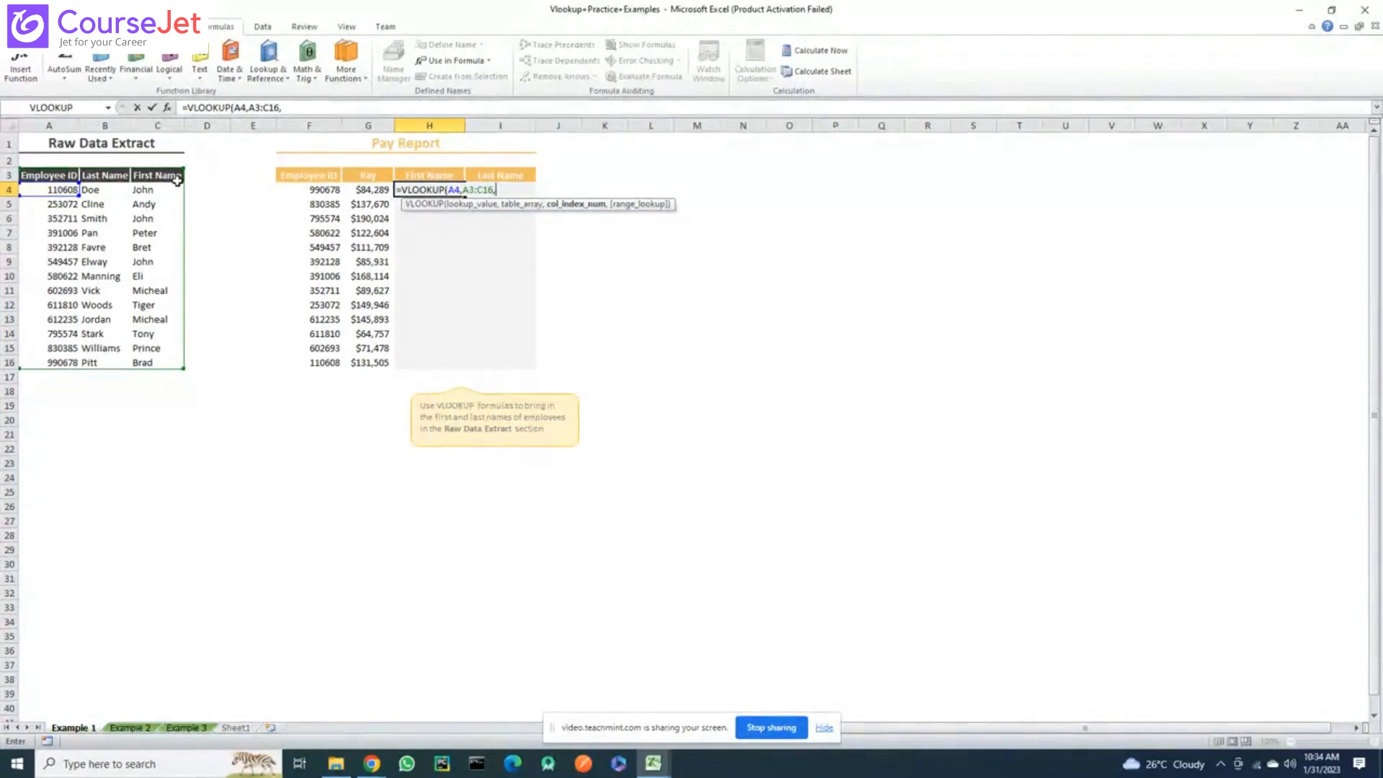
Complete the H4 VLOOKUP with column index 3 and FALSE for an exact match, and enter the formula
text(3,)
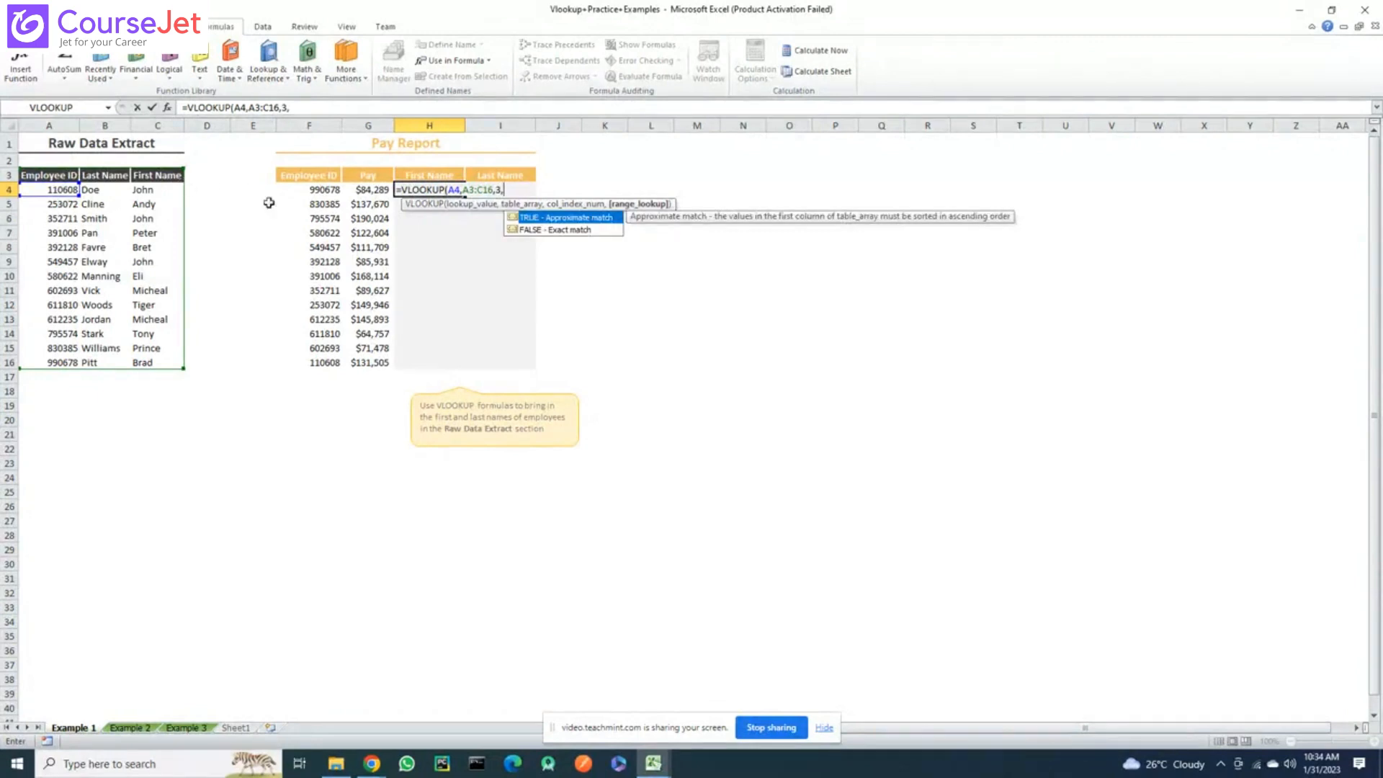
click(538, 232)
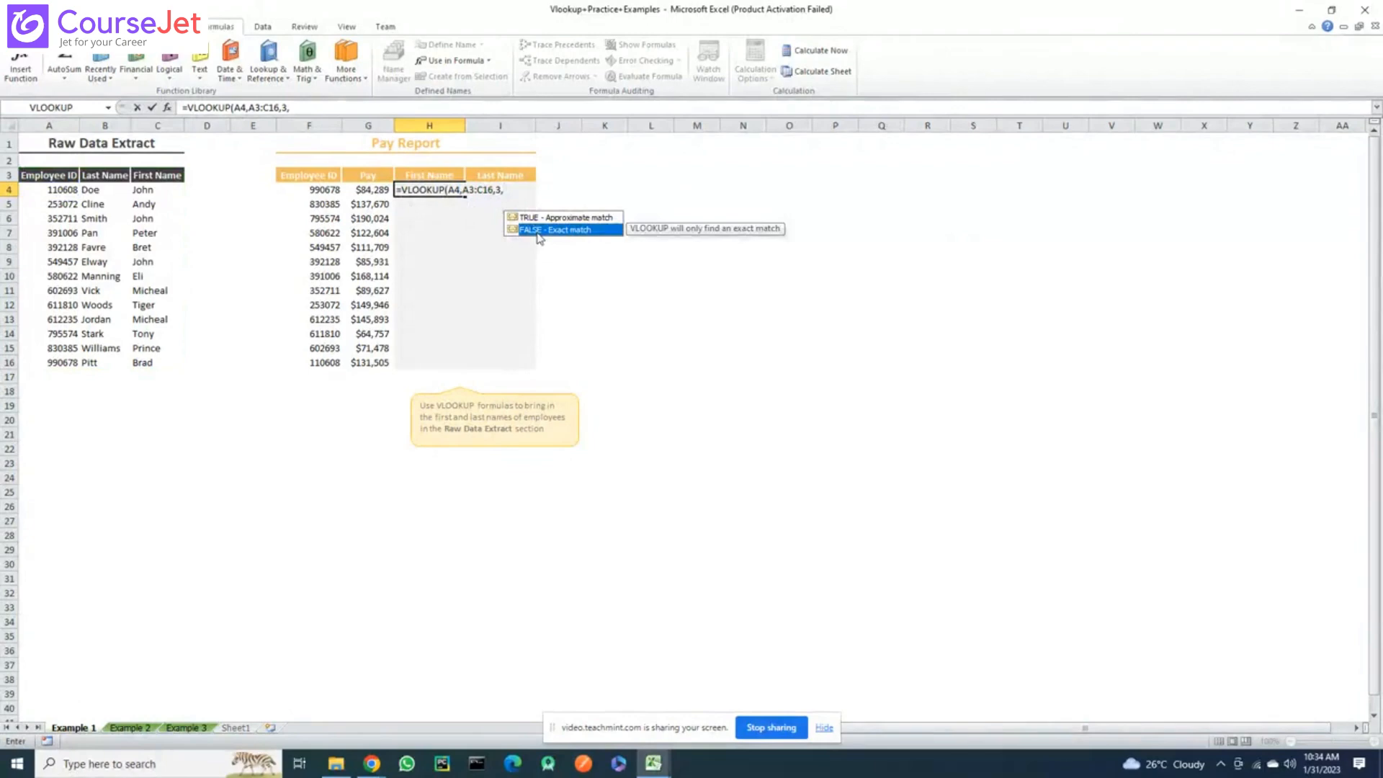
double_click(537, 230)
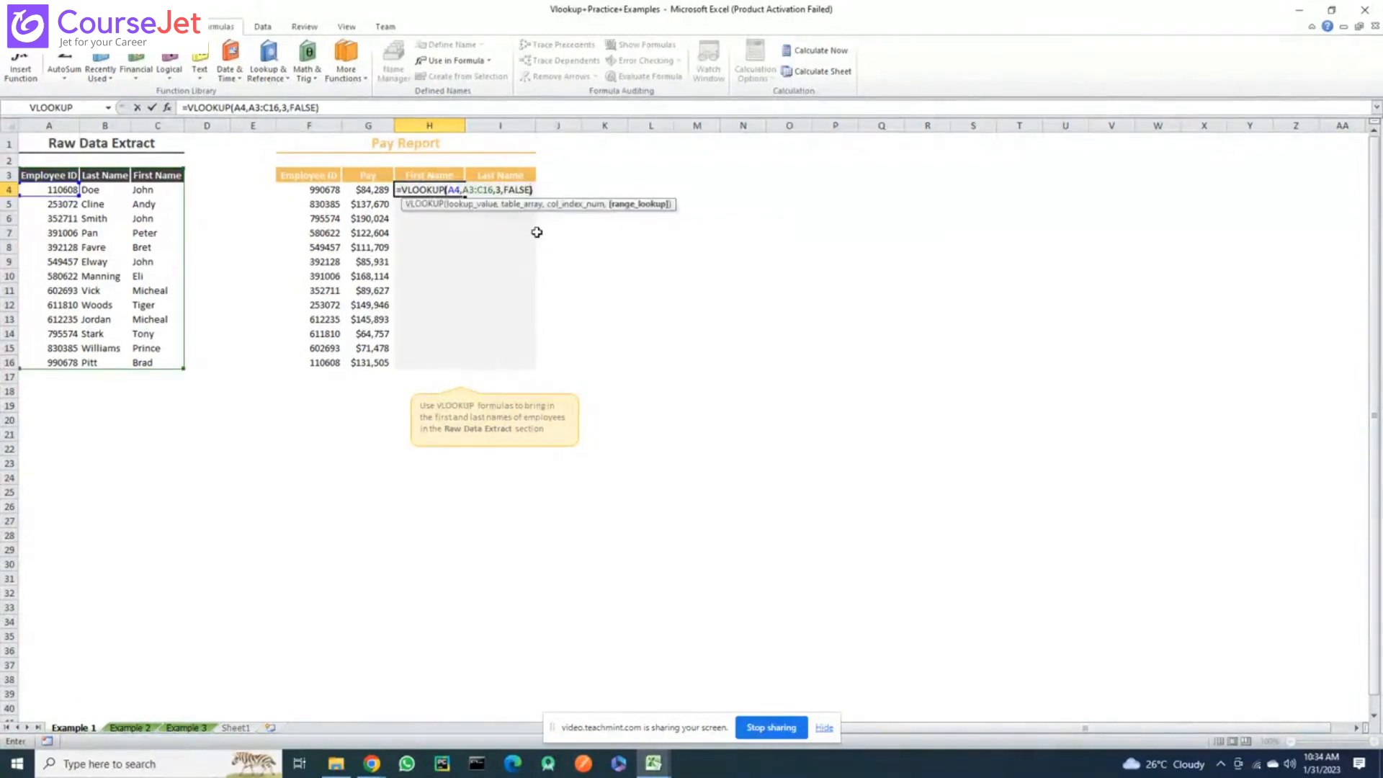
text())
key(Return)
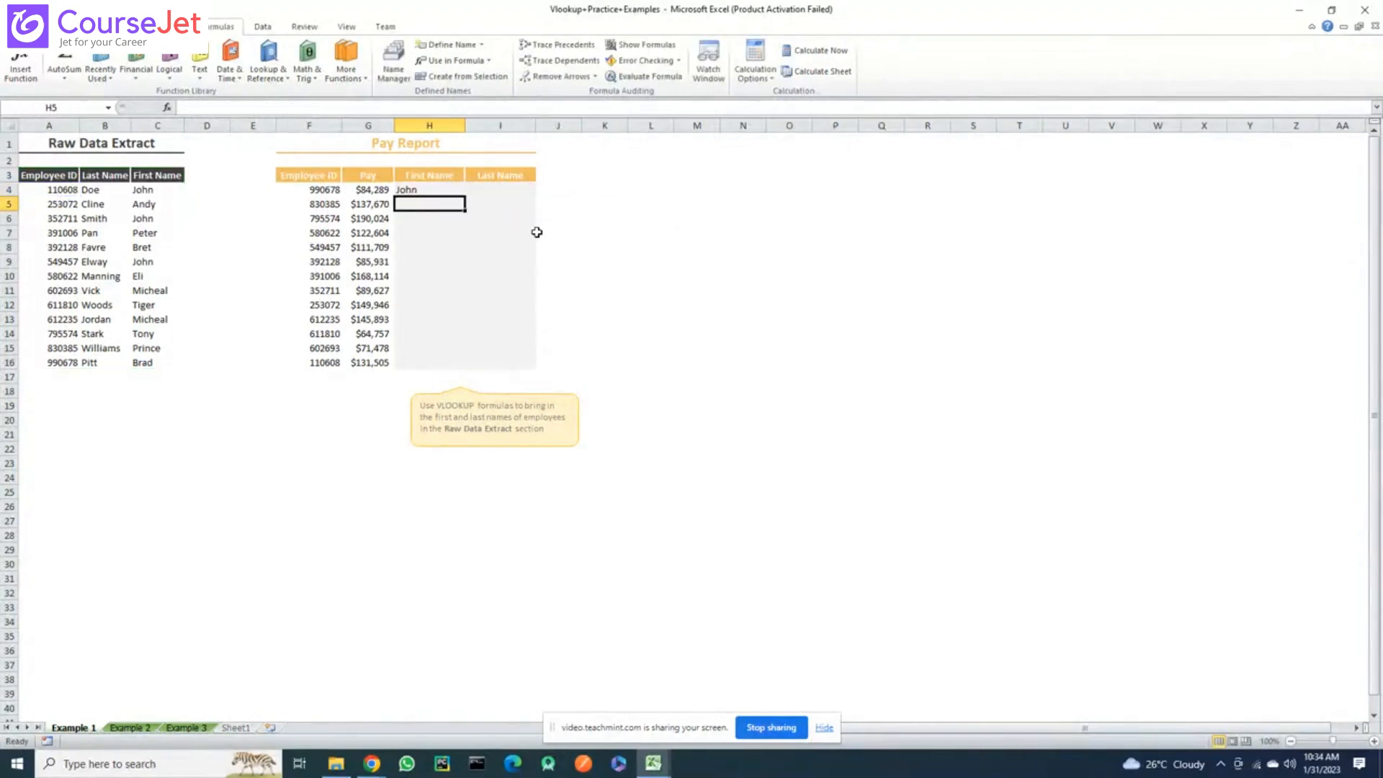
Compare H4's result with the source first name in C4, and fill the VLOOKUP formula down to H16
click(427, 189)
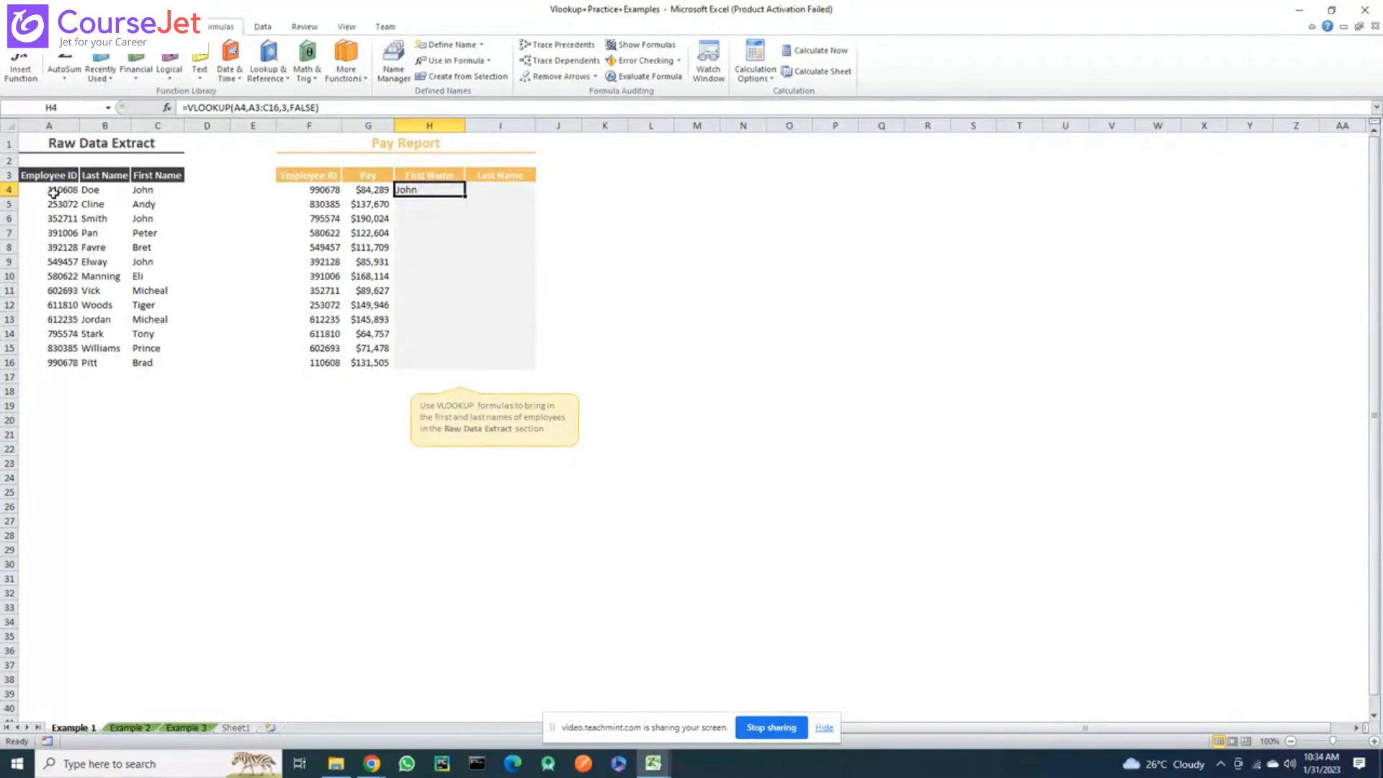
click(149, 189)
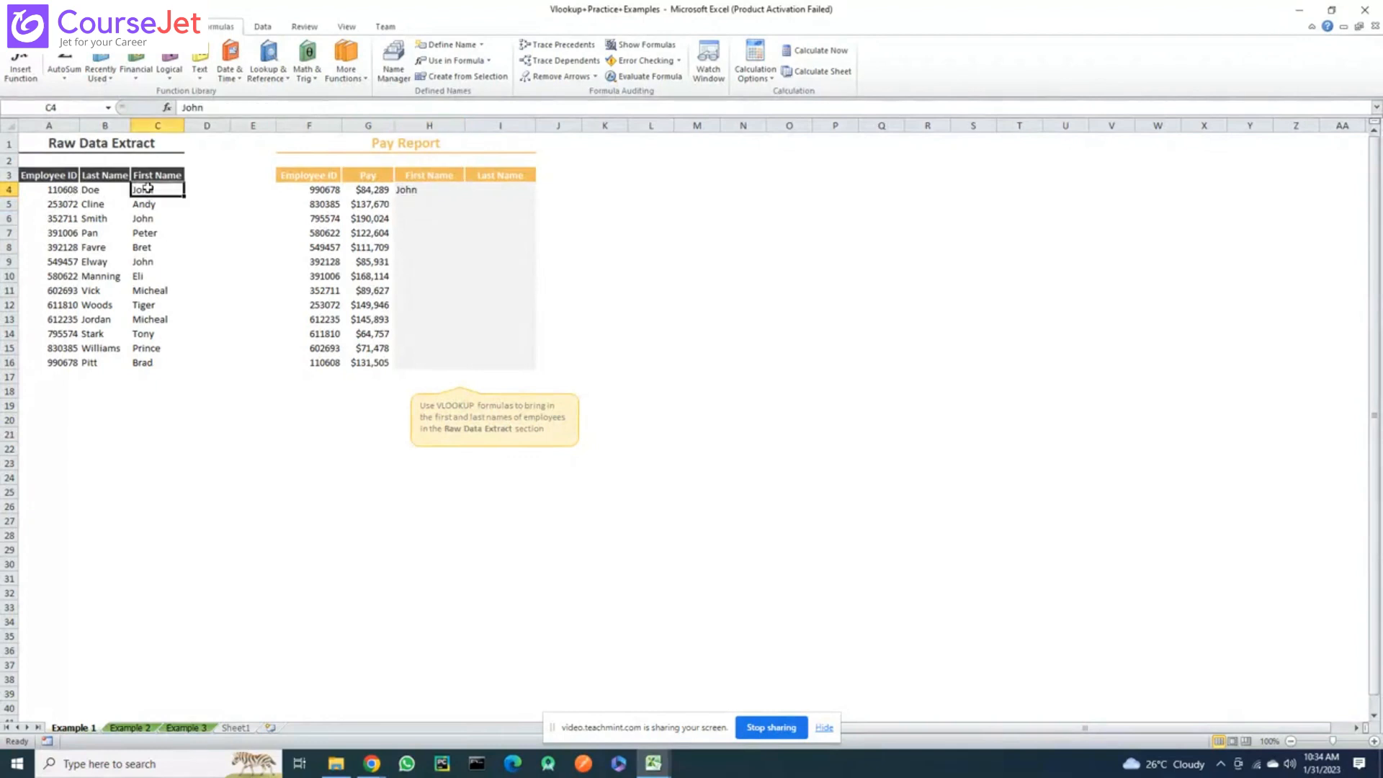
click(412, 188)
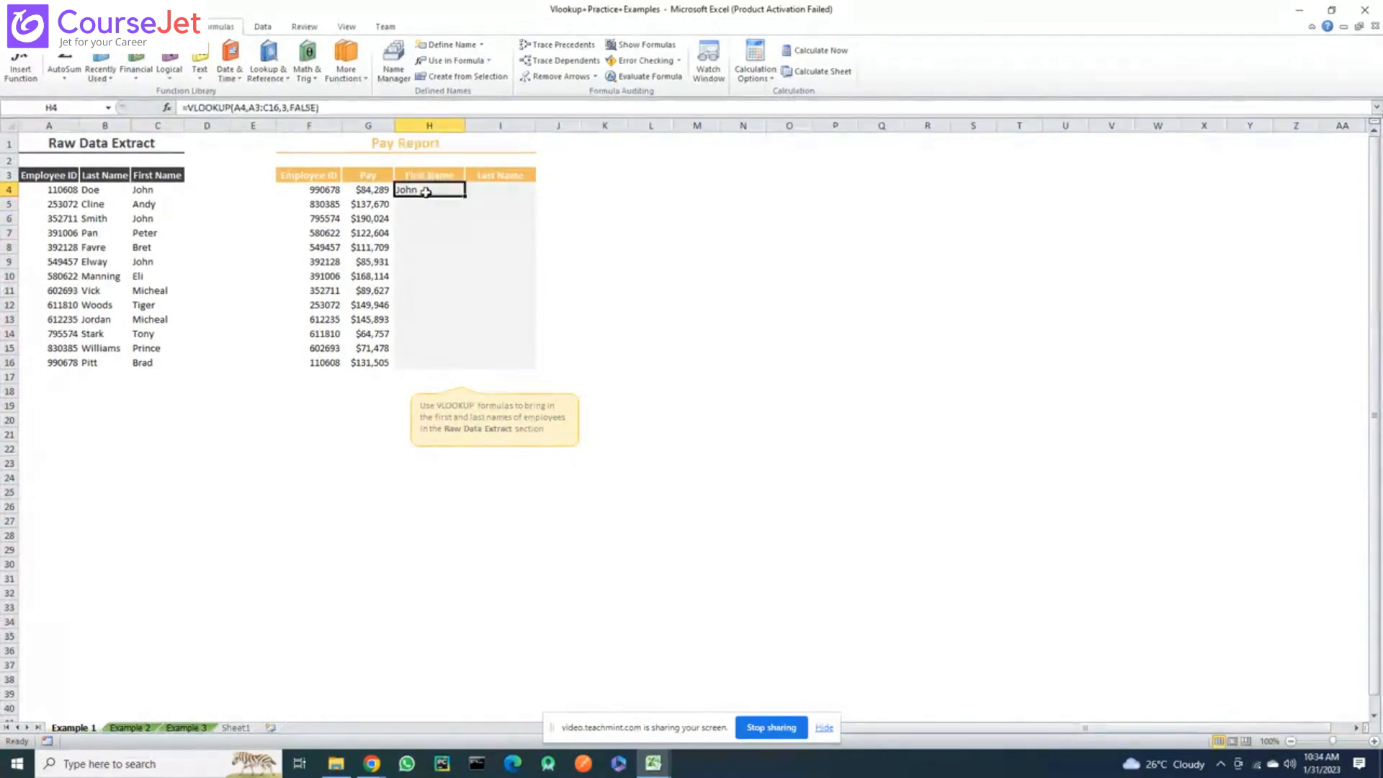
double_click(465, 196)
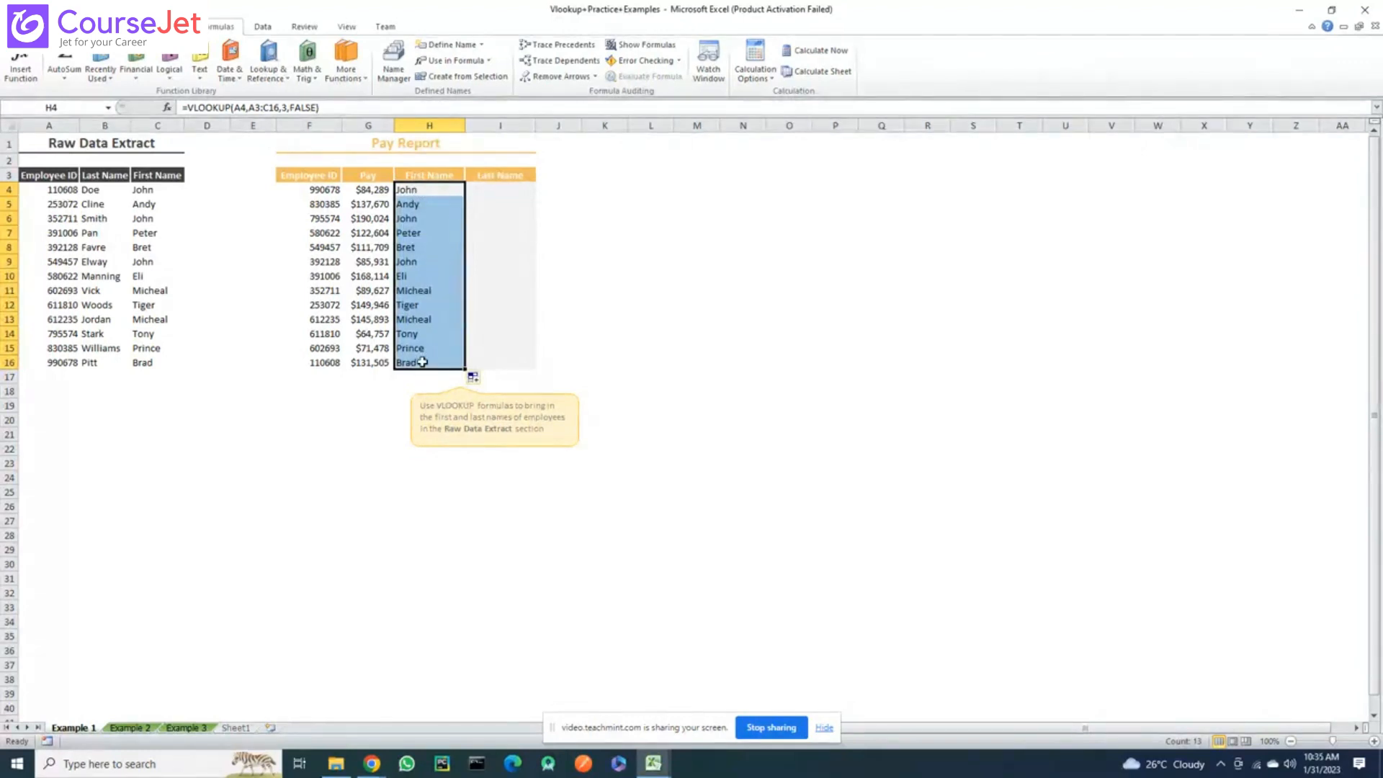
Examine the VLOOKUP formulas in H4 to H6 and H4's highlighted references in the Raw Data Extract, leaving them unedited
click(412, 191)
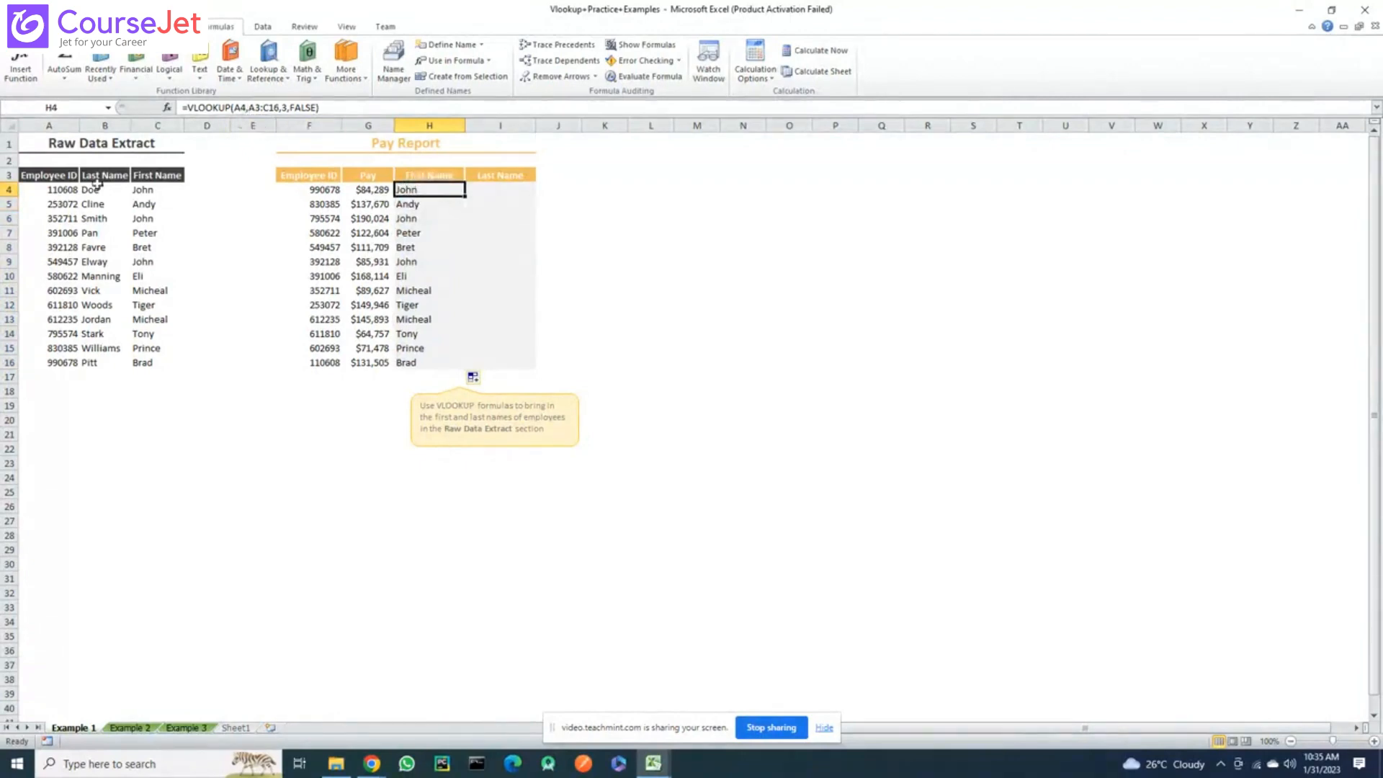
click(48, 190)
click(415, 203)
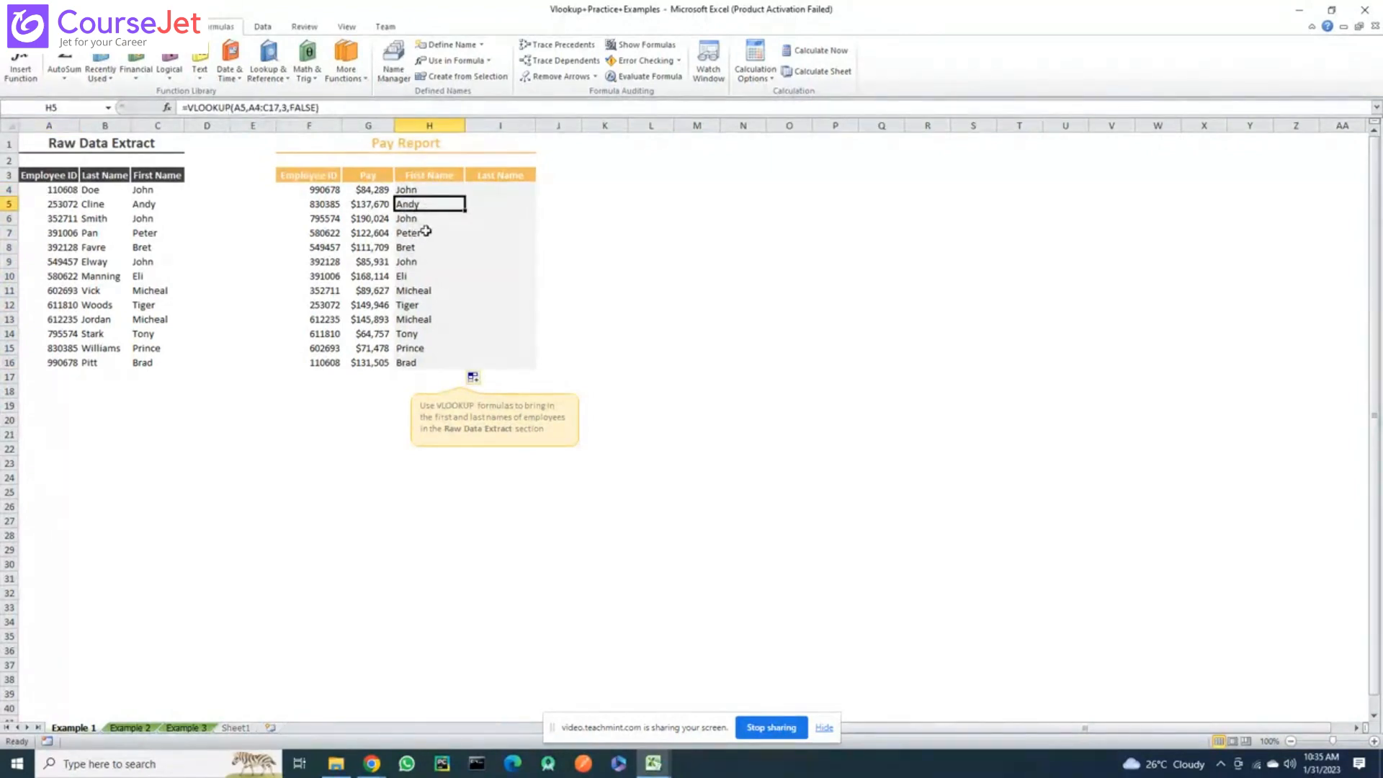
click(417, 221)
click(415, 190)
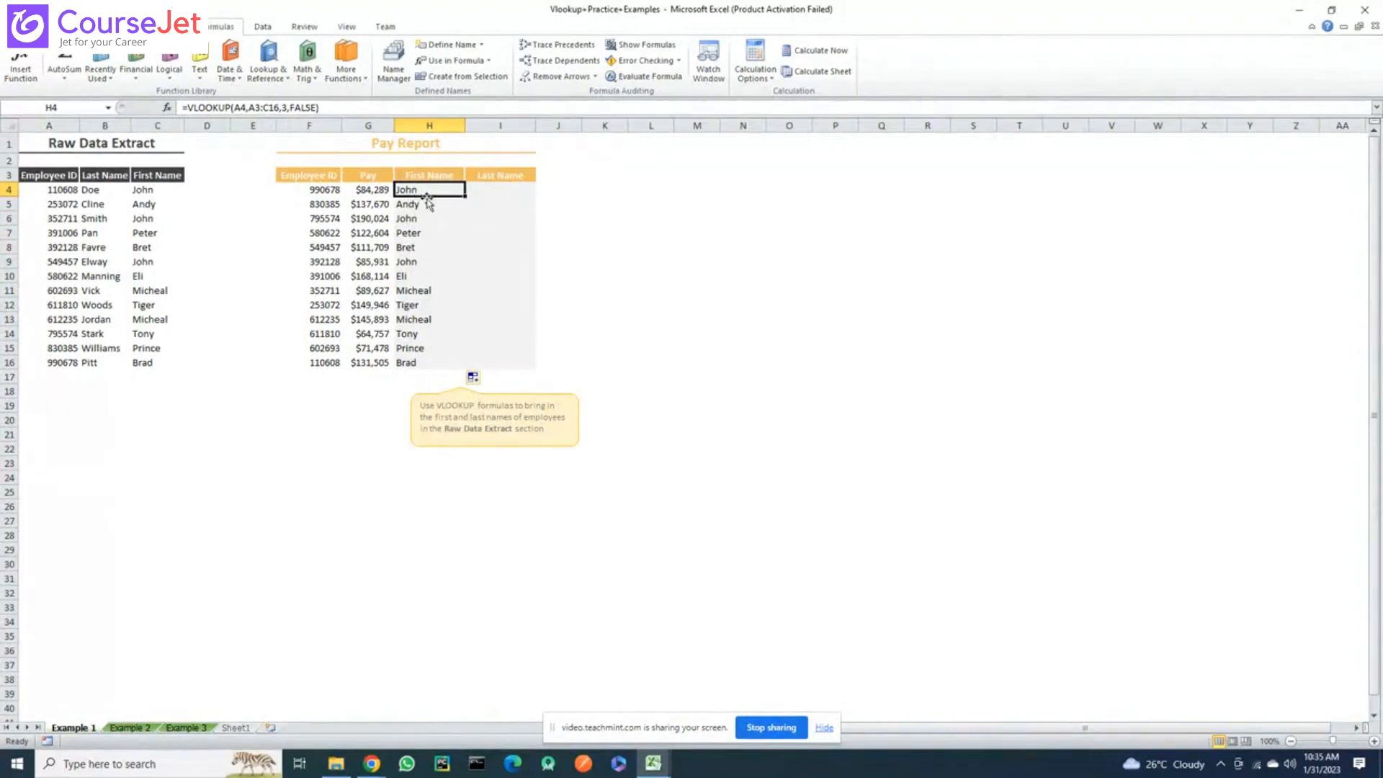
double_click(427, 192)
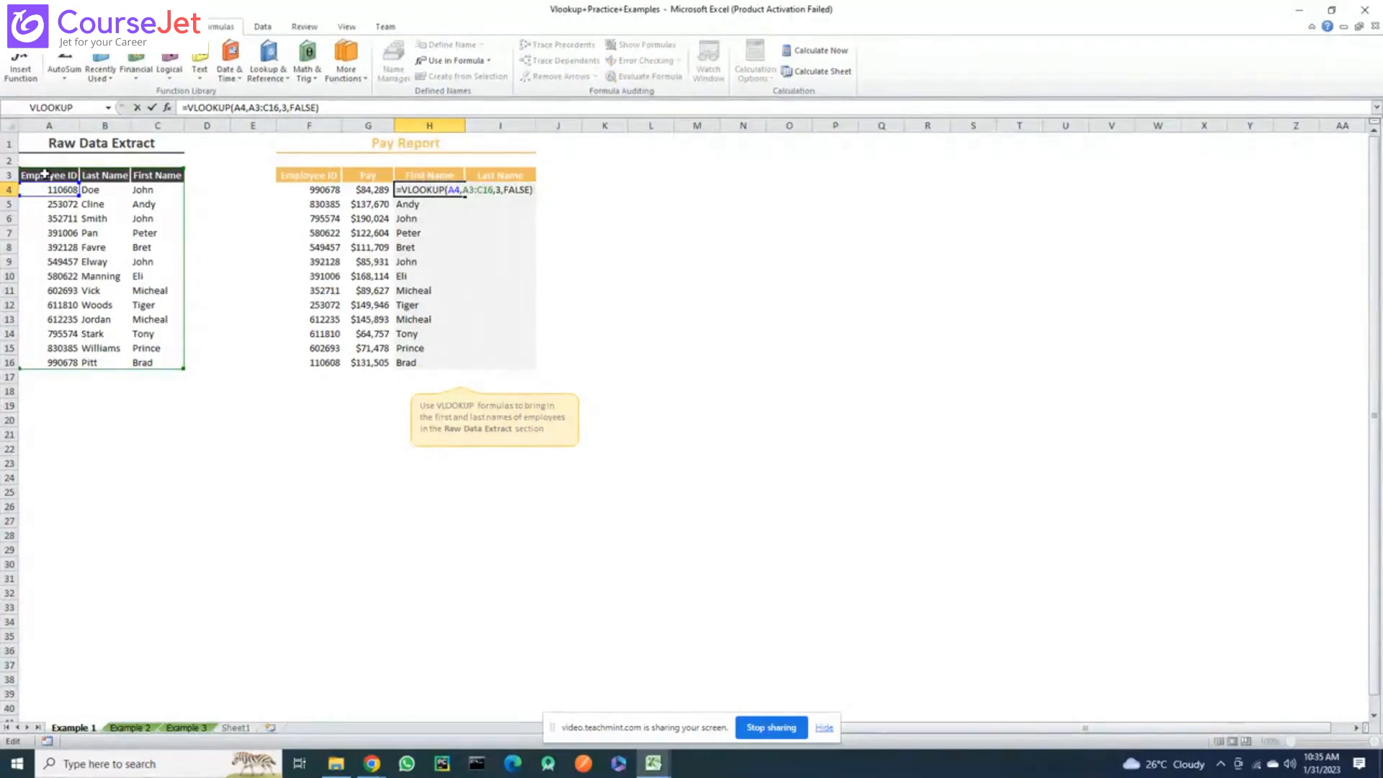
key(ctrl+Return)
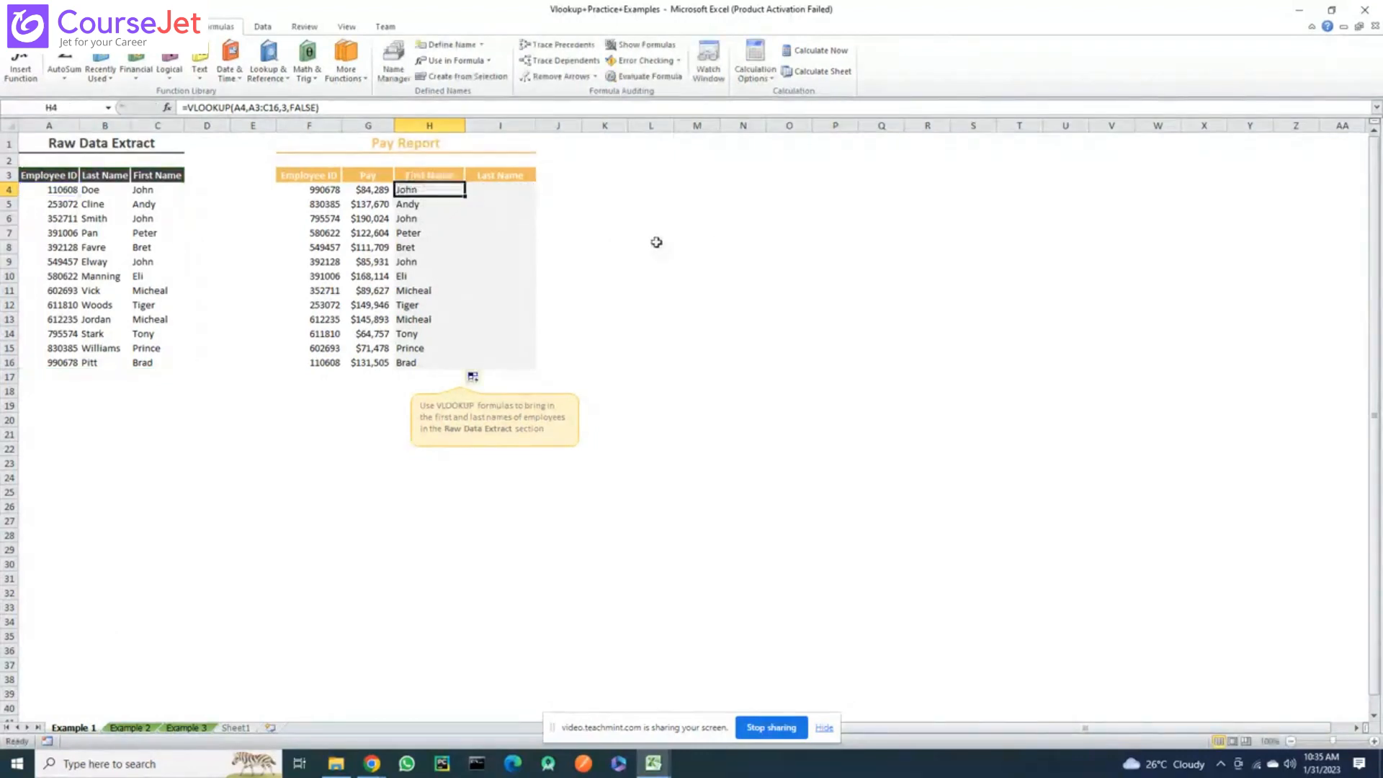
double_click(437, 195)
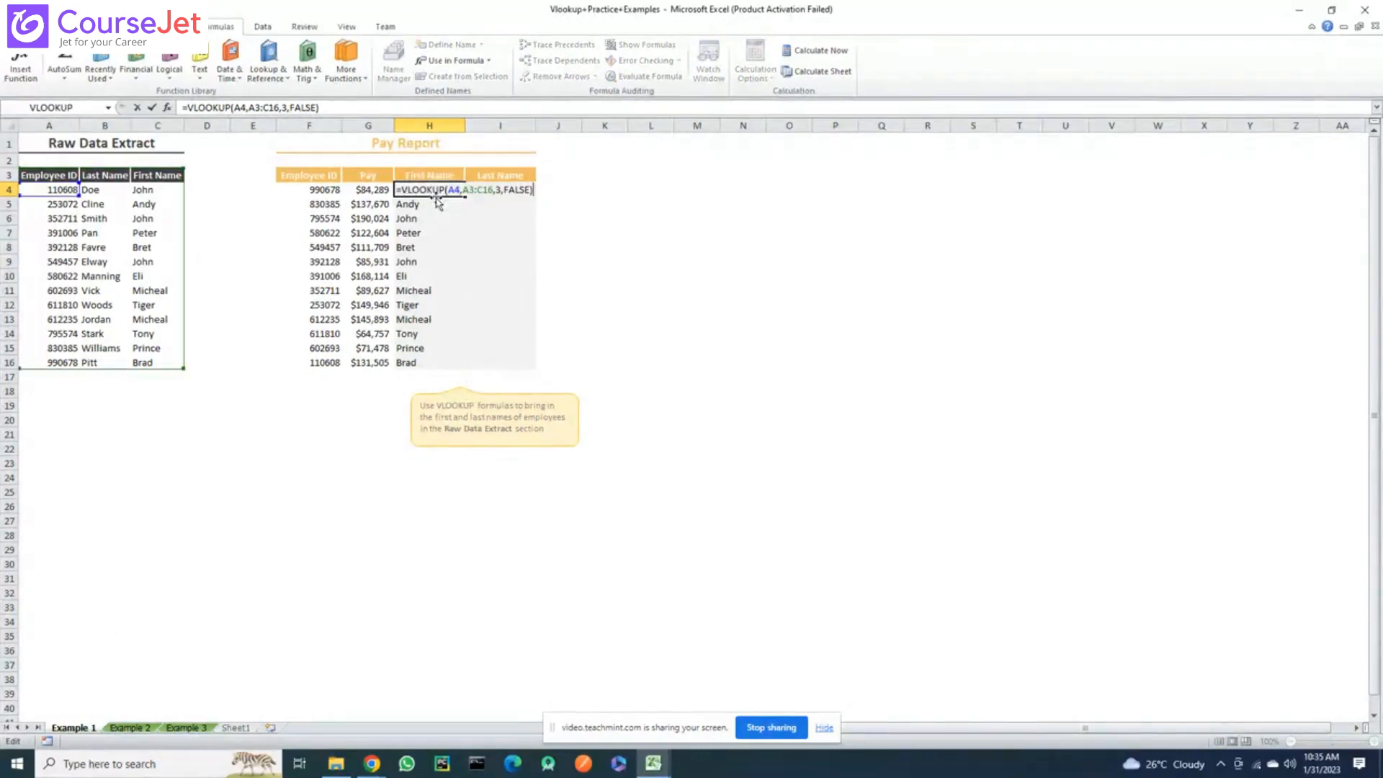
key(Escape)
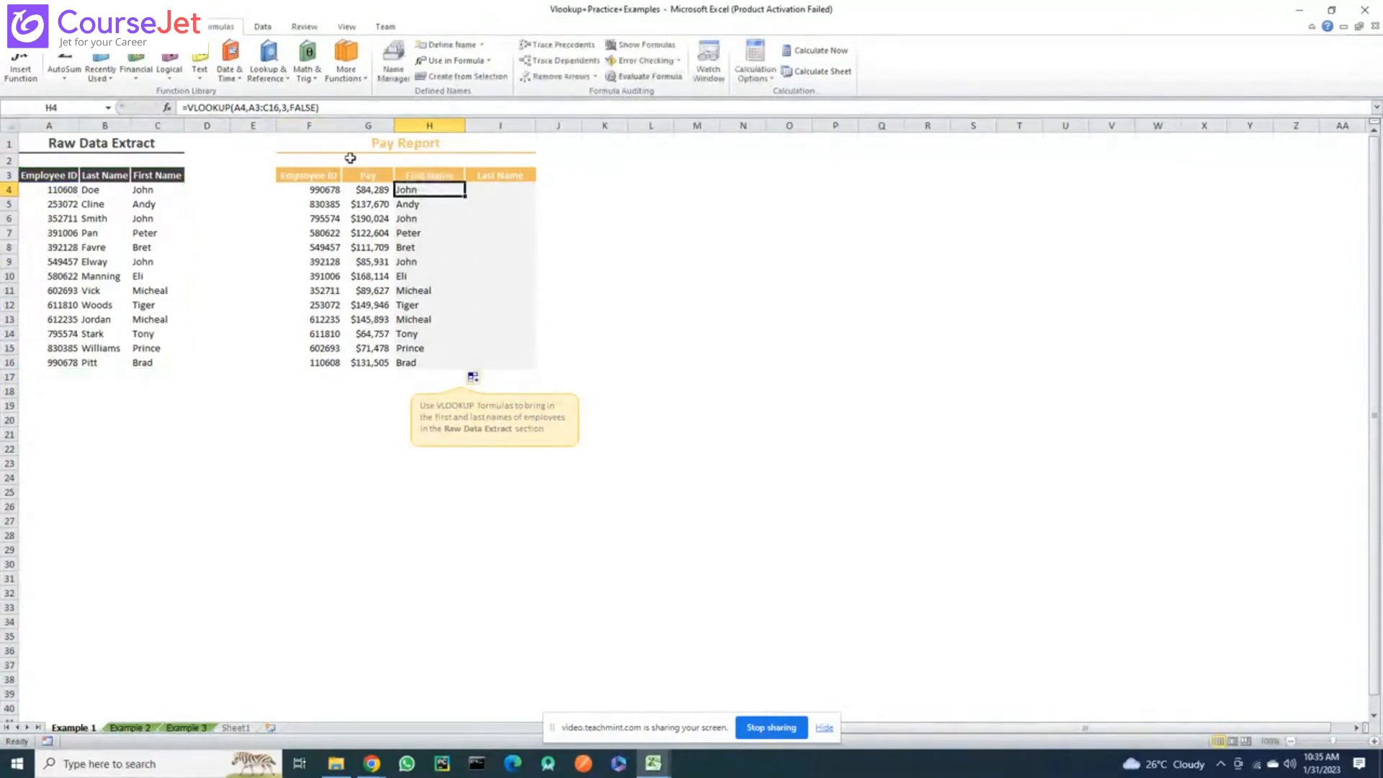
double_click(428, 192)
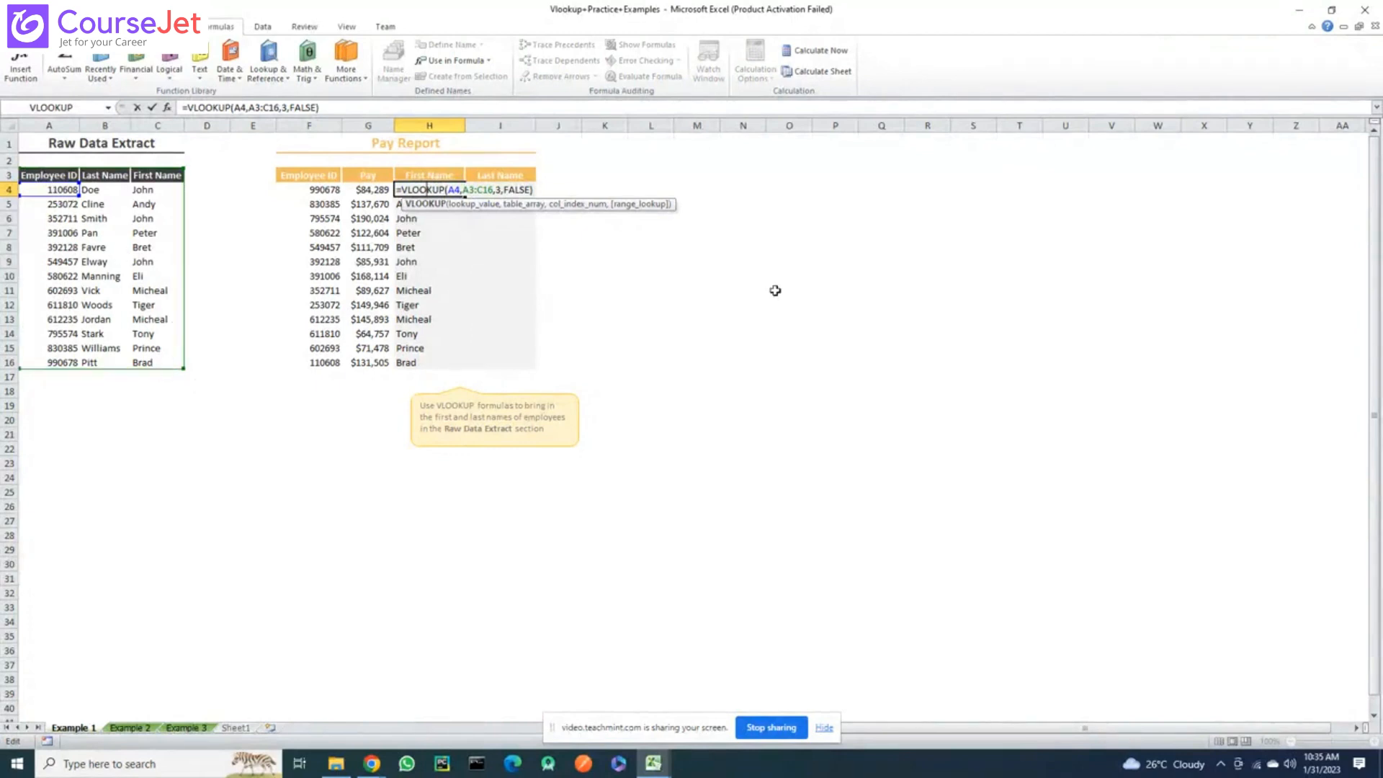
key(Return)
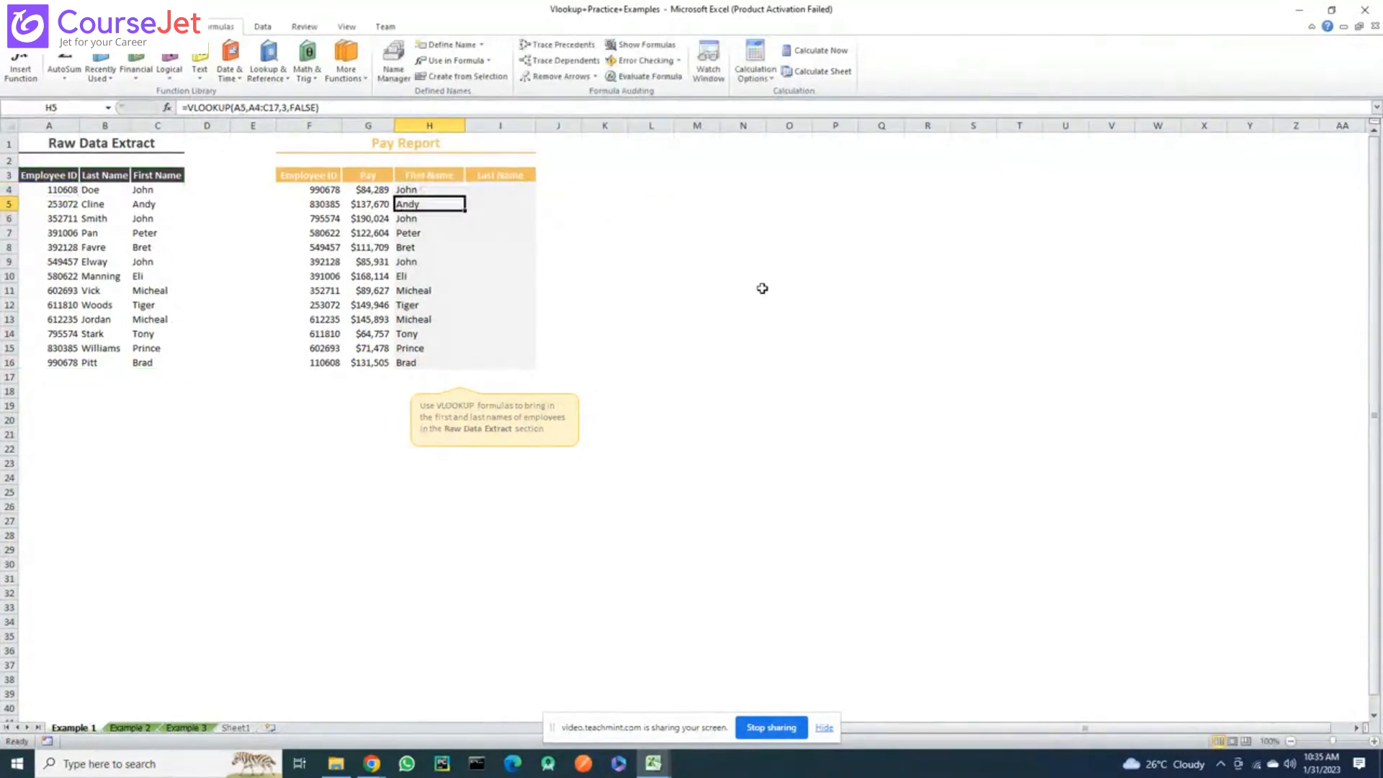
Examine how the table array reference shifts in the copied VLOOKUP formulas in H5 and H7, without changing them
key(F2)
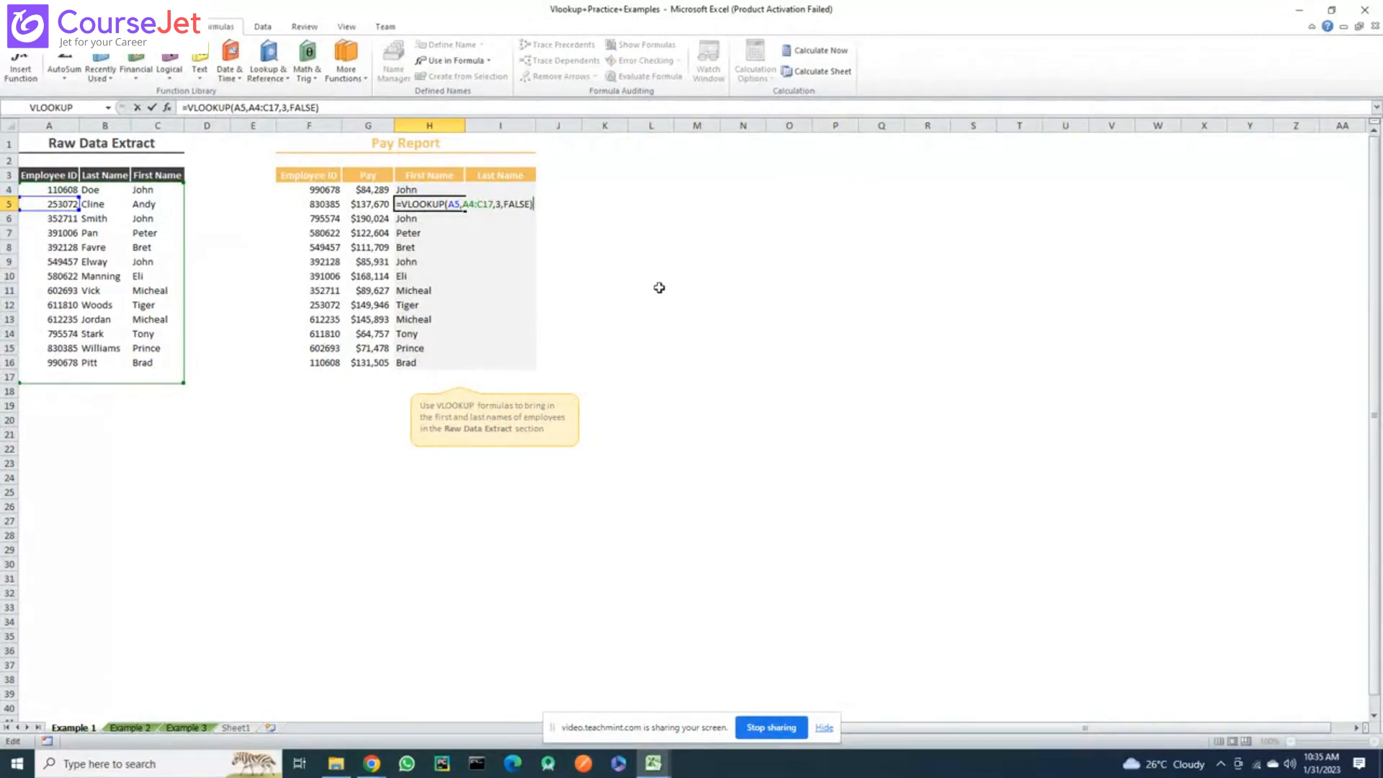
key(Return)
key(Down)
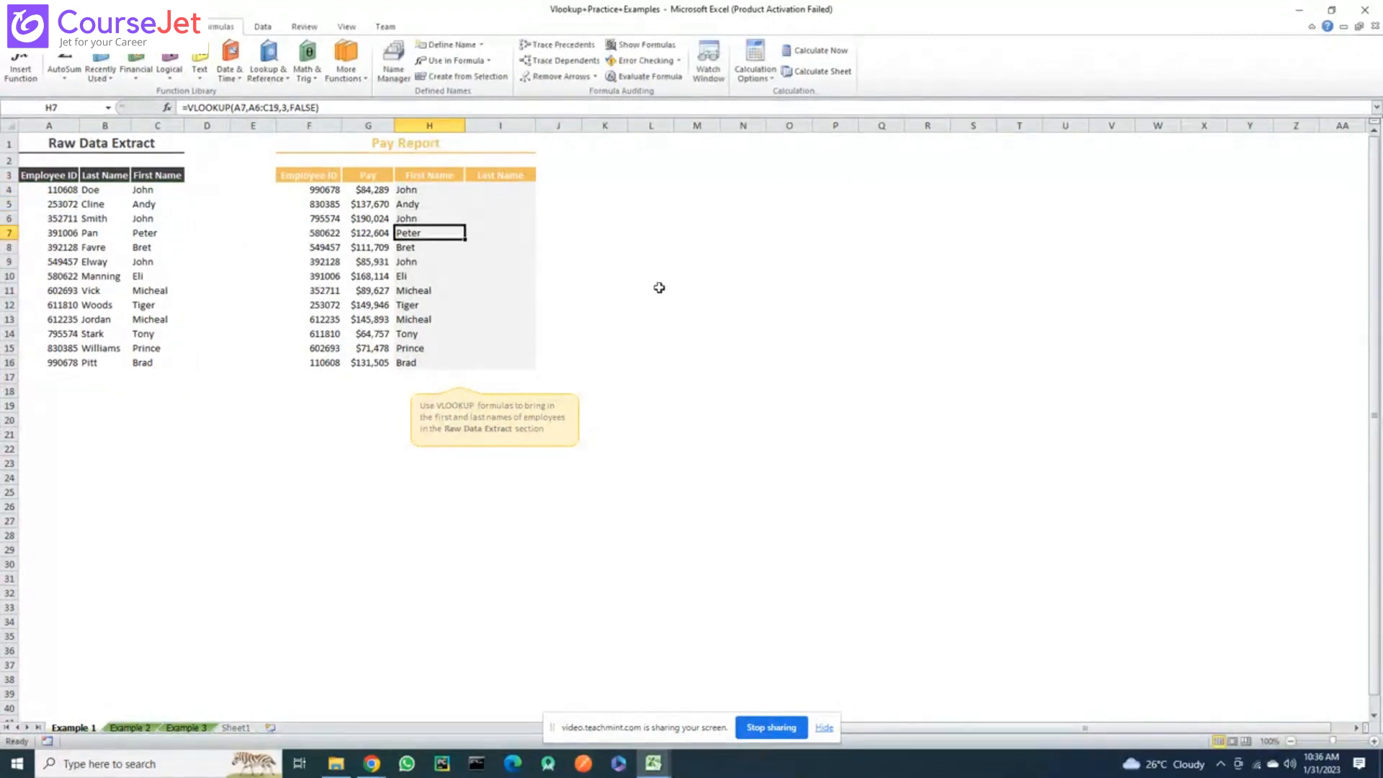
key(F2)
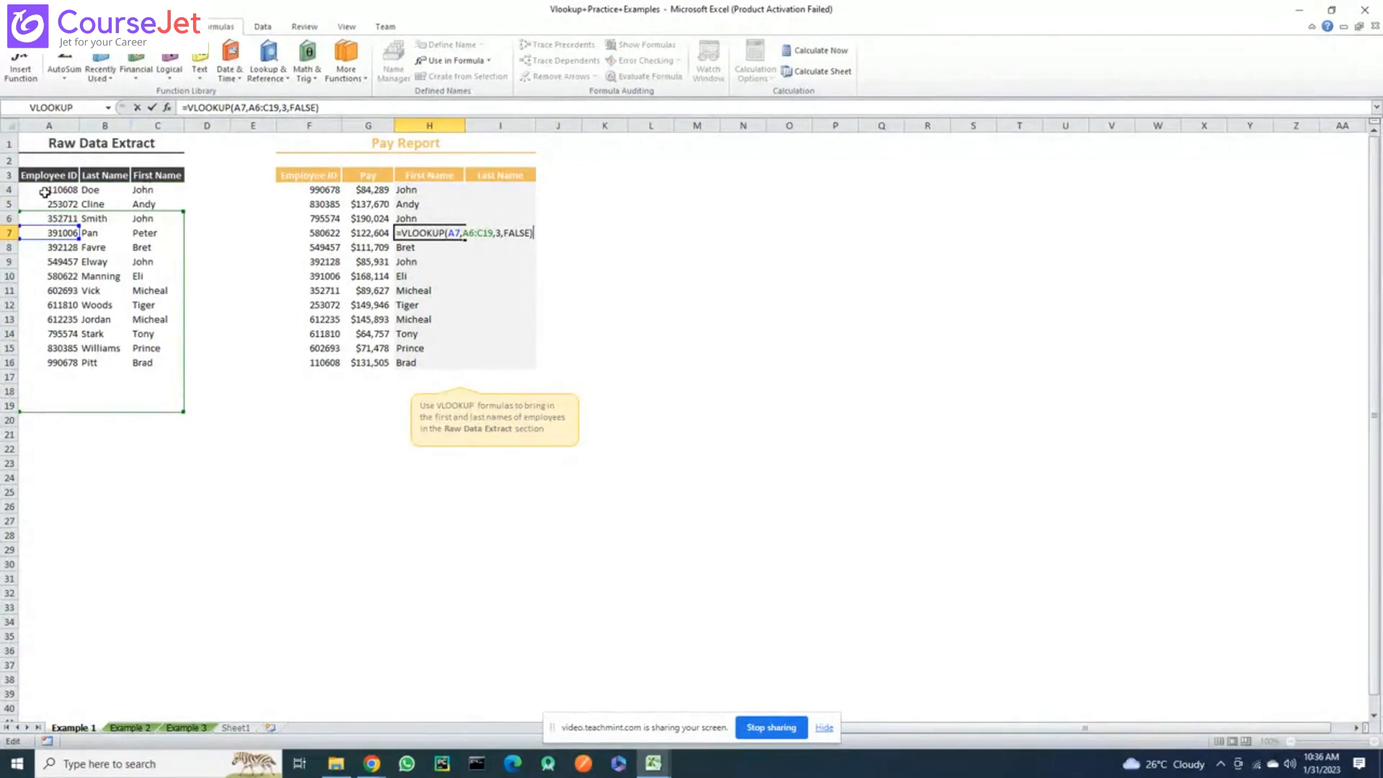
key(Return)
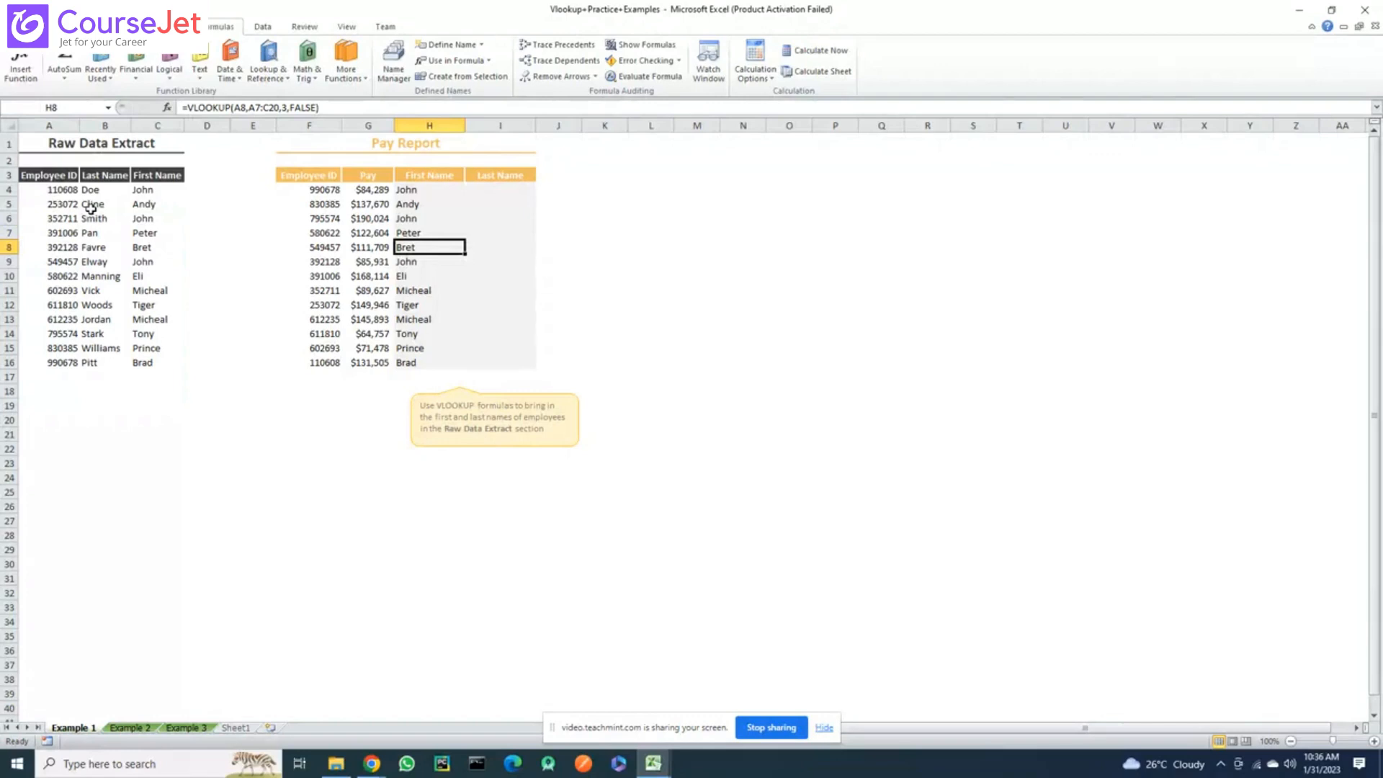
Try to make the table array in H4's VLOOKUP formula absolute as $A$3:$C$16
click(418, 188)
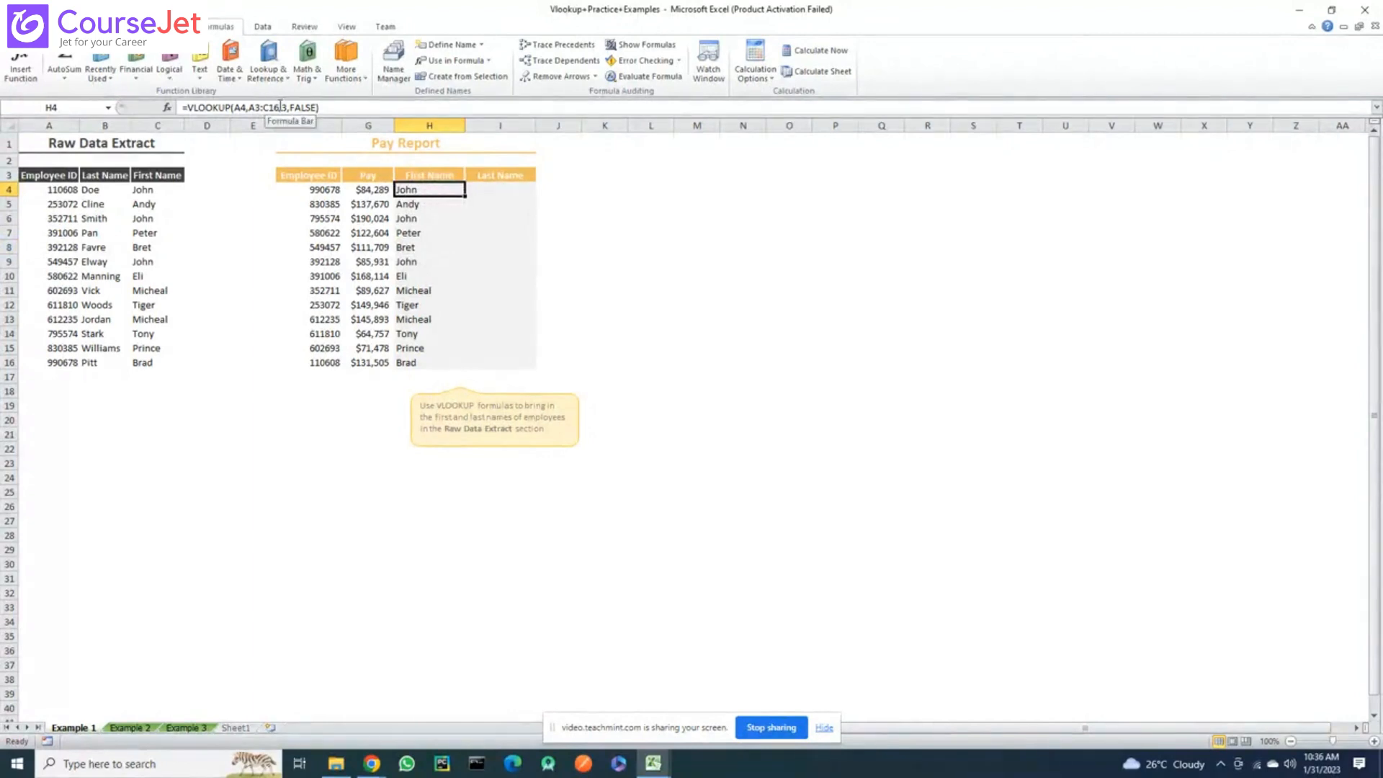
drag(280, 107, 250, 108)
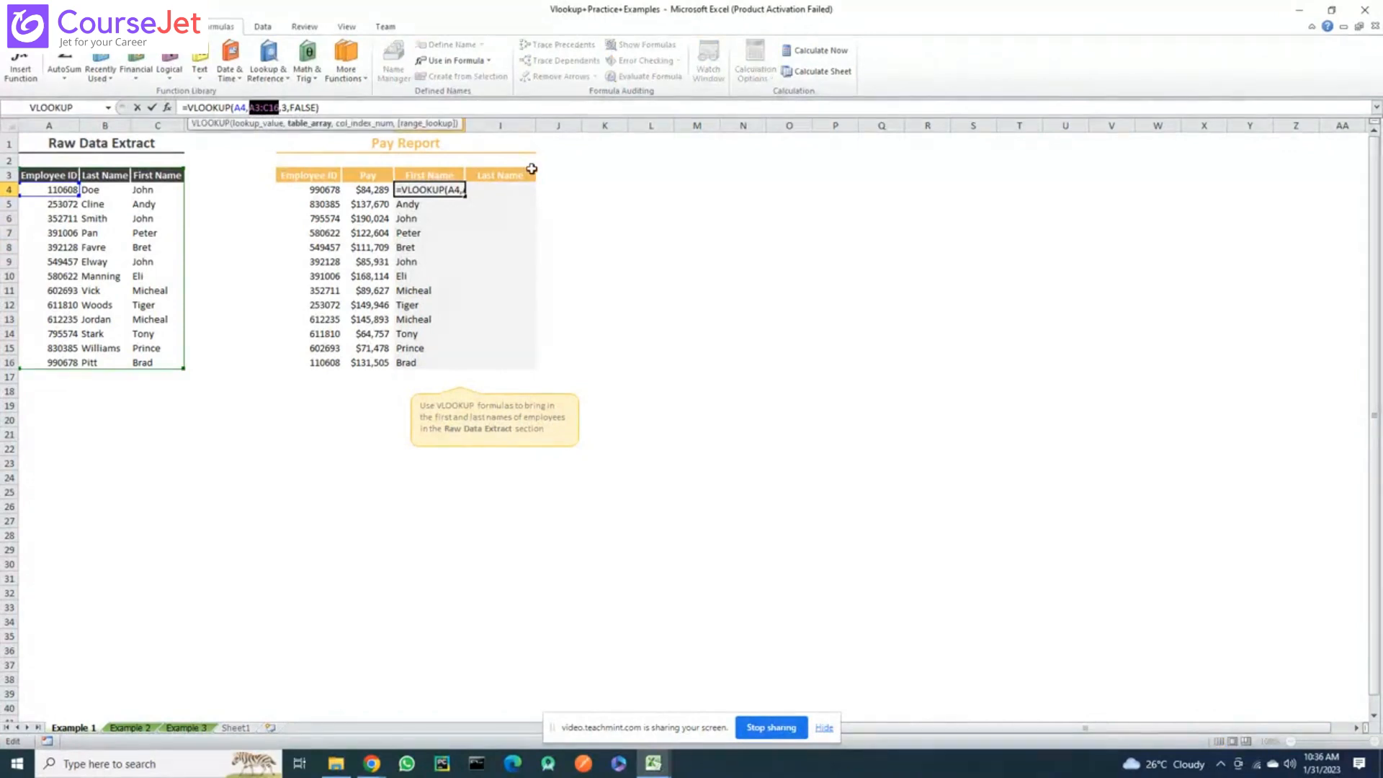
key(F4)
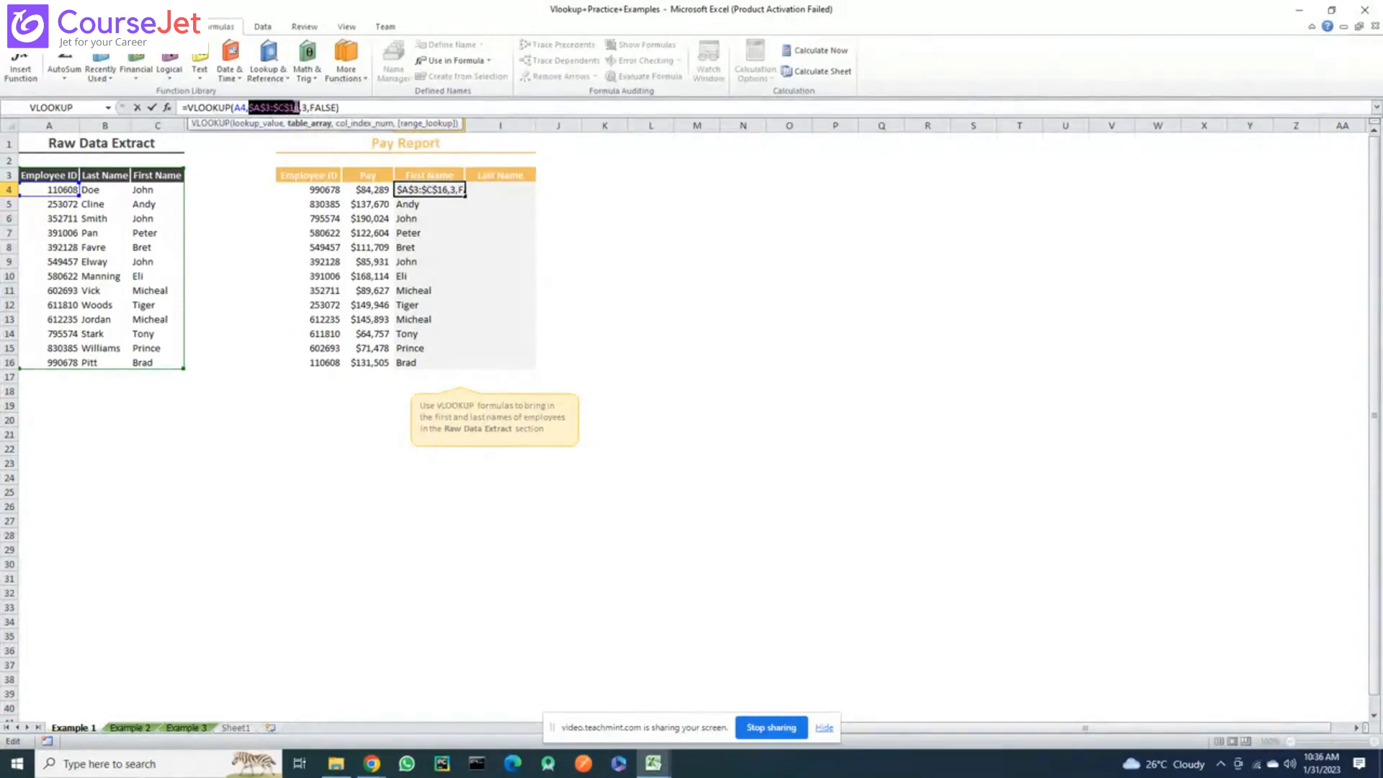
key(Return)
key(Up)
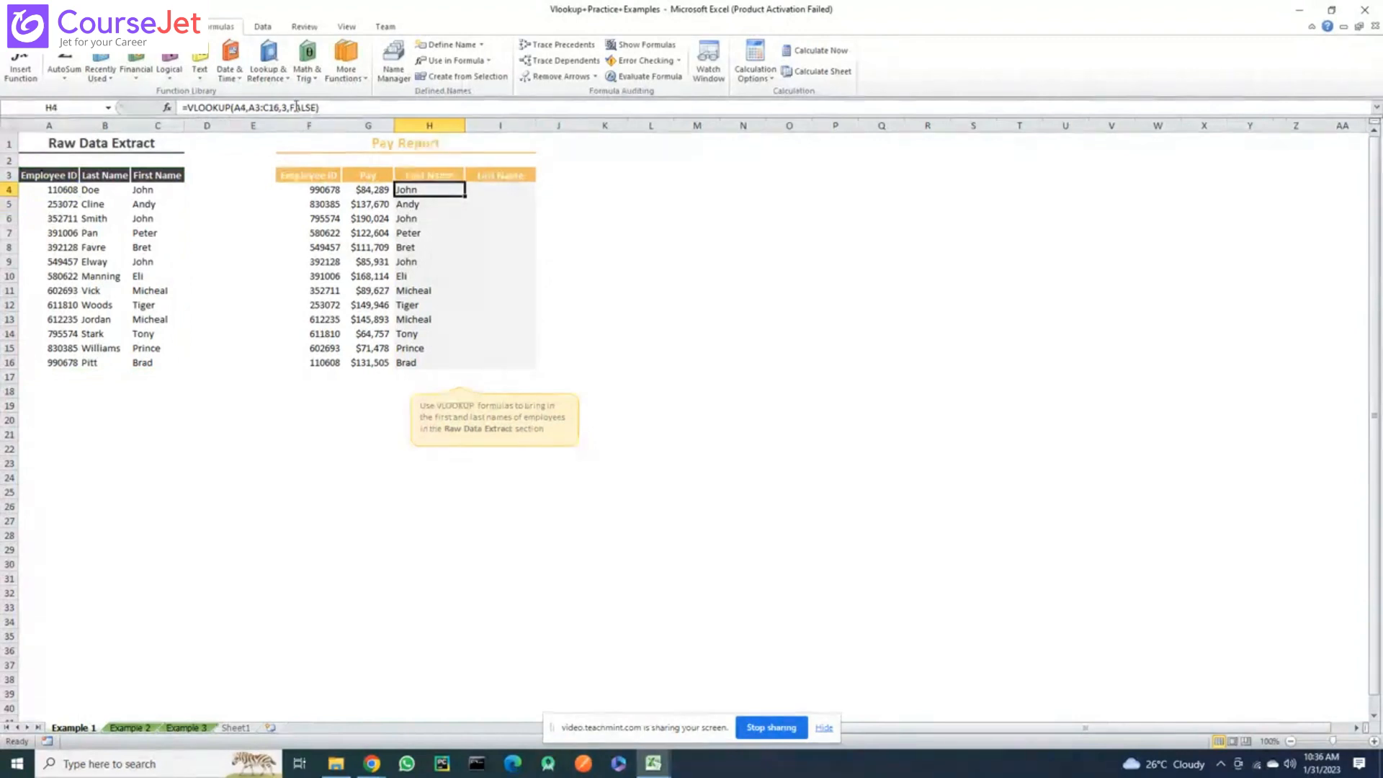
Change H4's VLOOKUP table array to the absolute reference $A$3:$C$16 and fill the formula down to H16
click(253, 107)
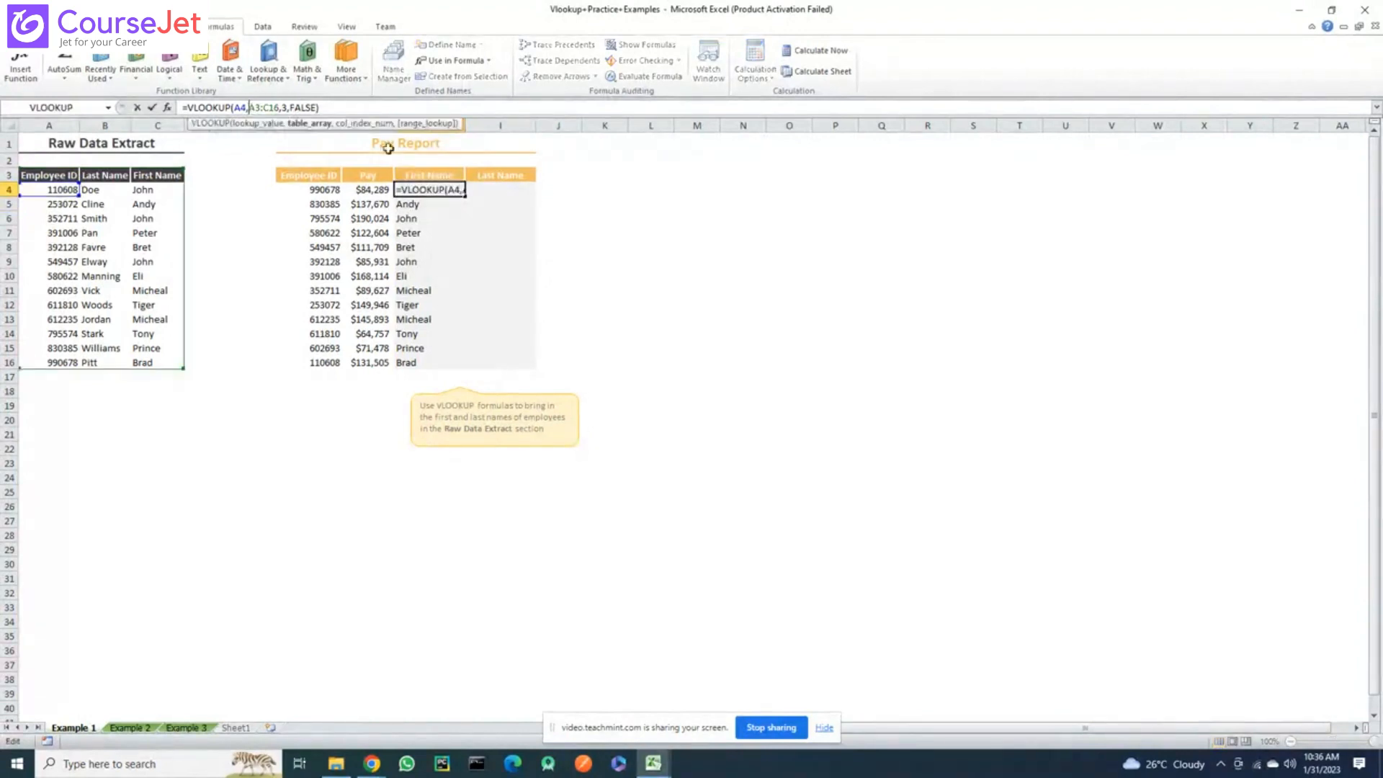
text($)
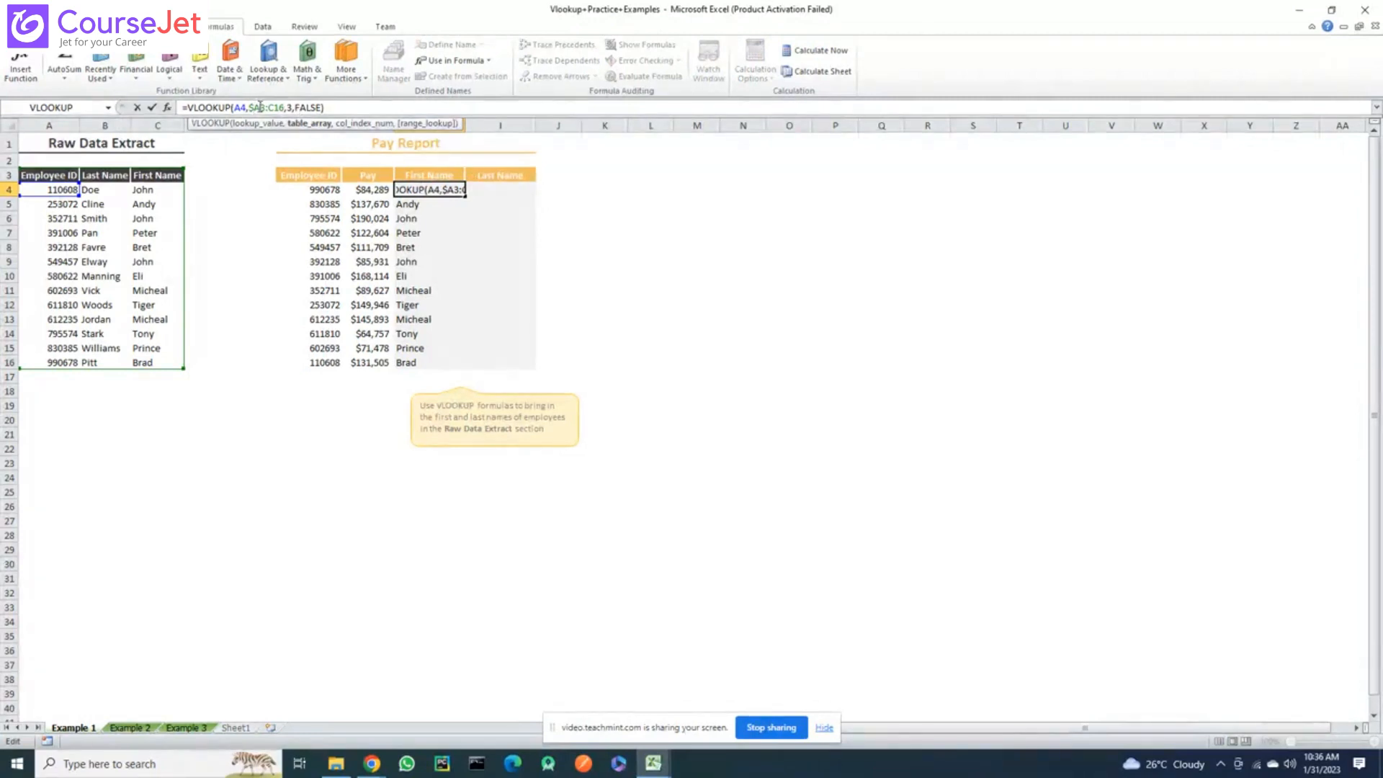
click(260, 107)
text($)
click(274, 107)
text($)
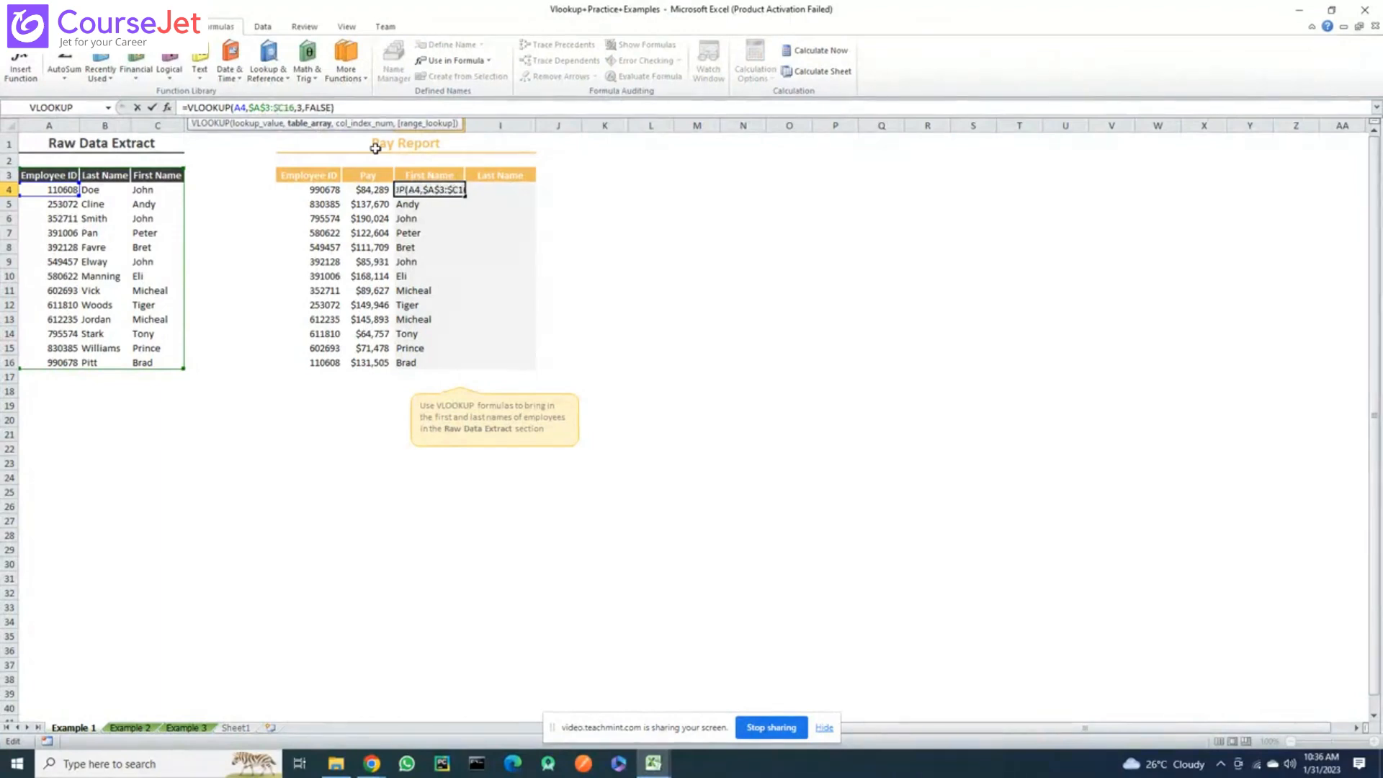
click(285, 107)
text($)
key(Return)
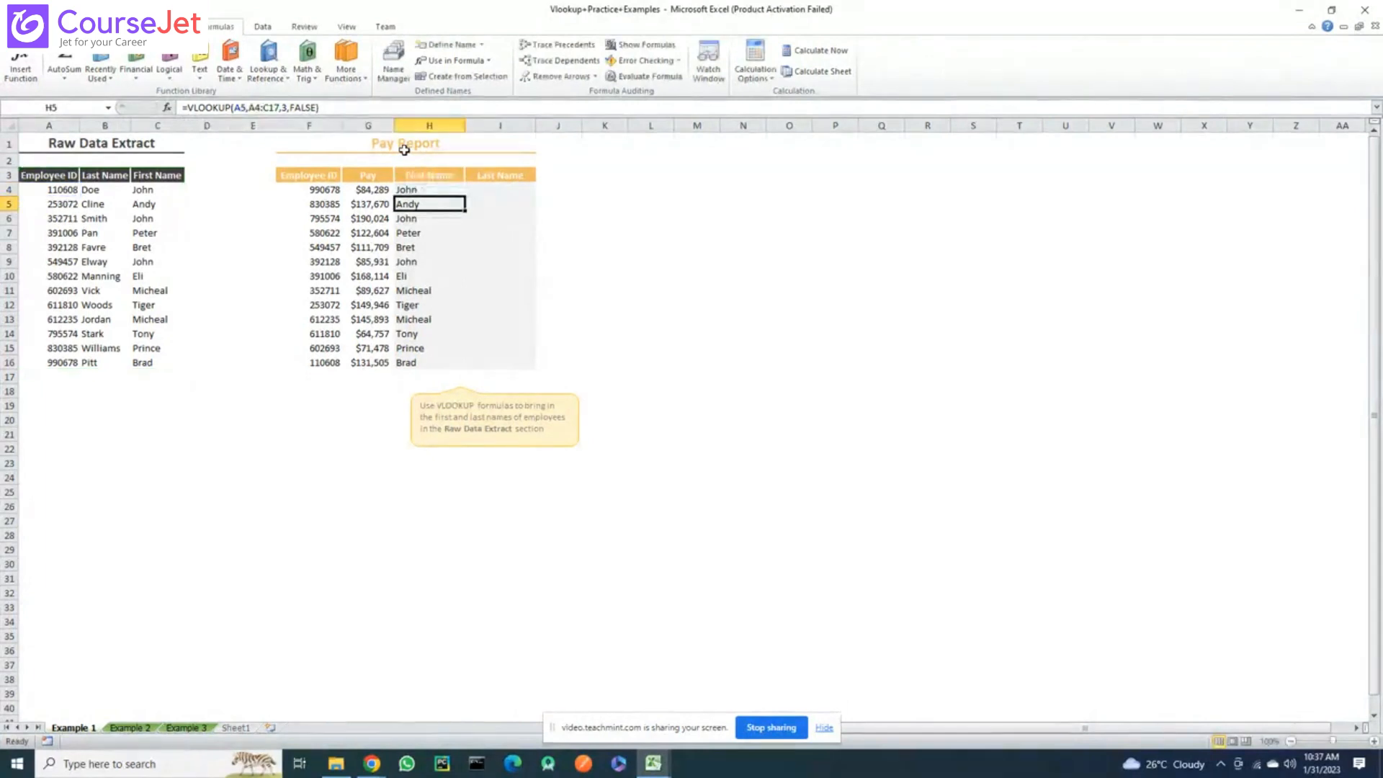
key(Up)
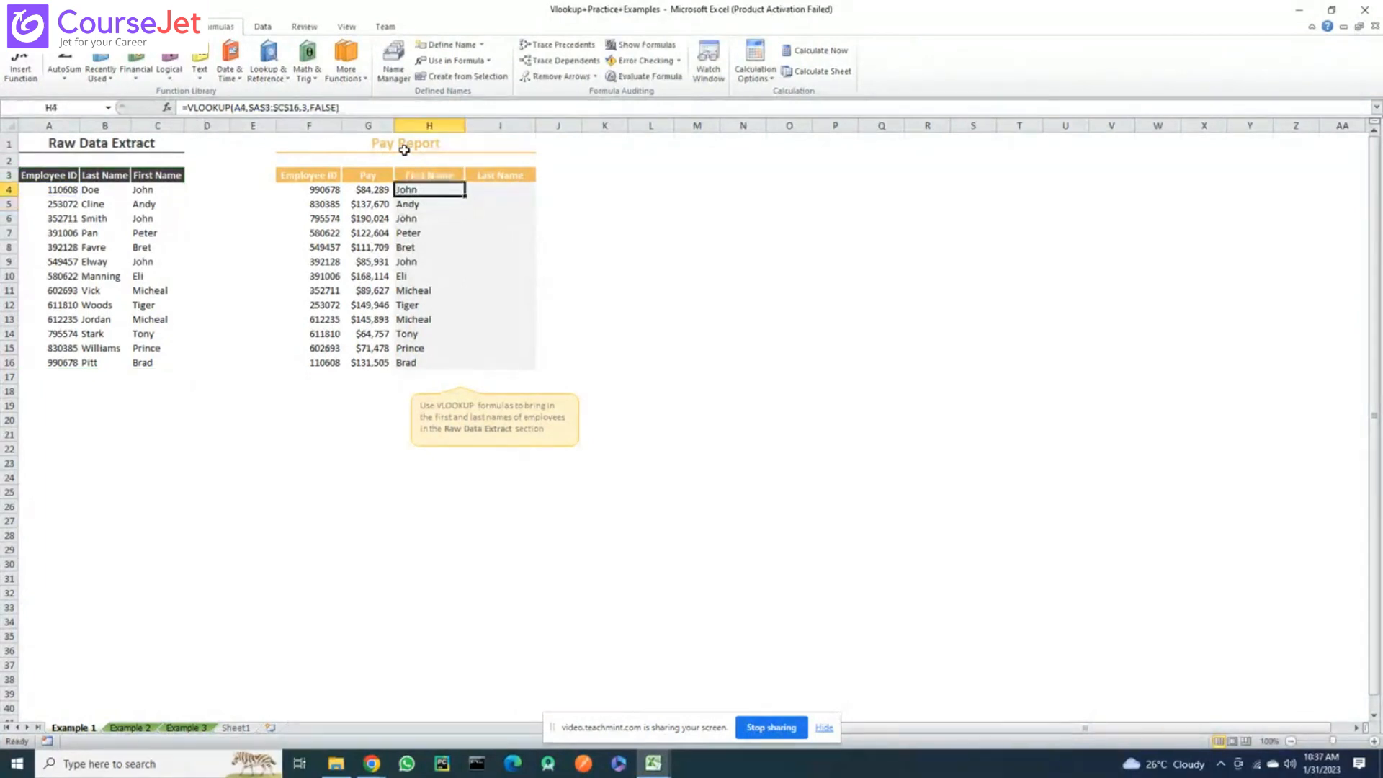
double_click(466, 196)
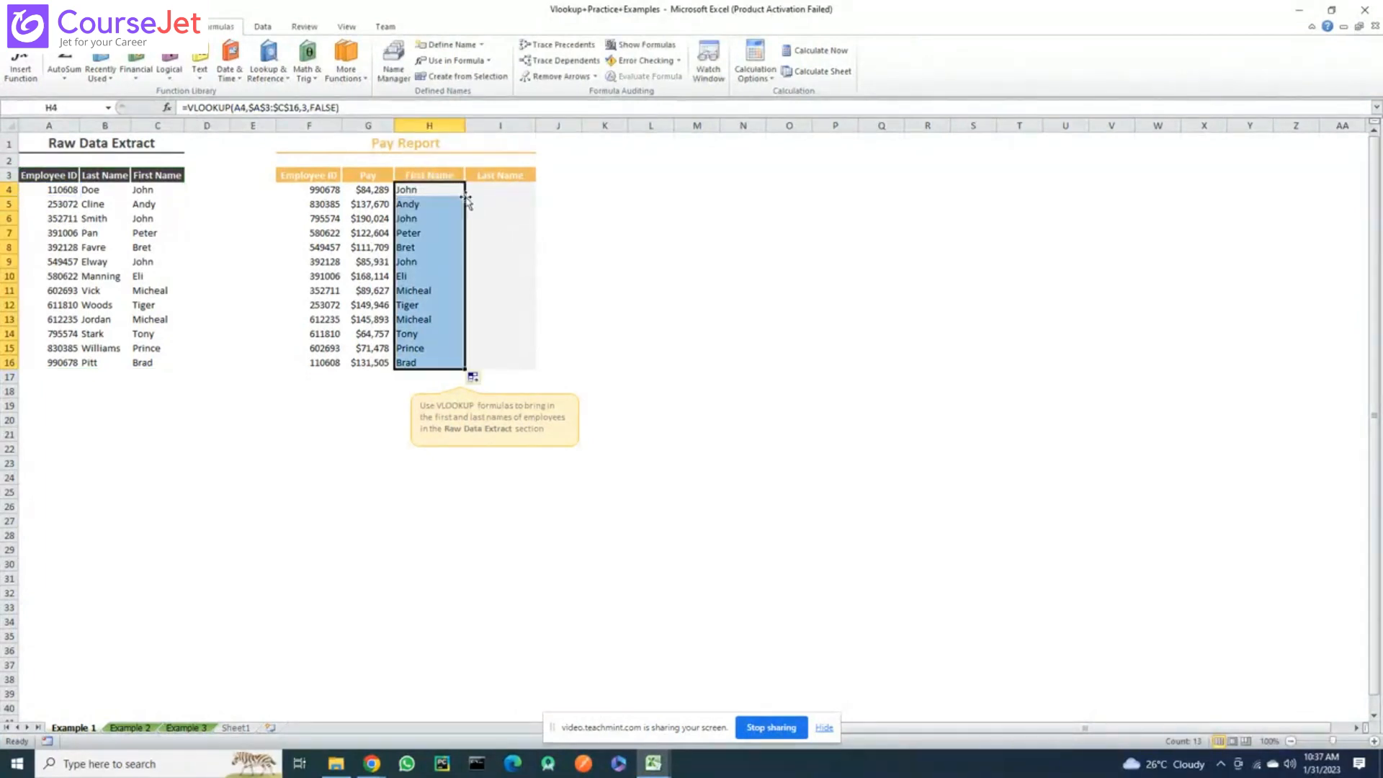
Examine the lookup value and table array references in the copied formulas in H5, H8 and H11, leaving them unedited
click(435, 190)
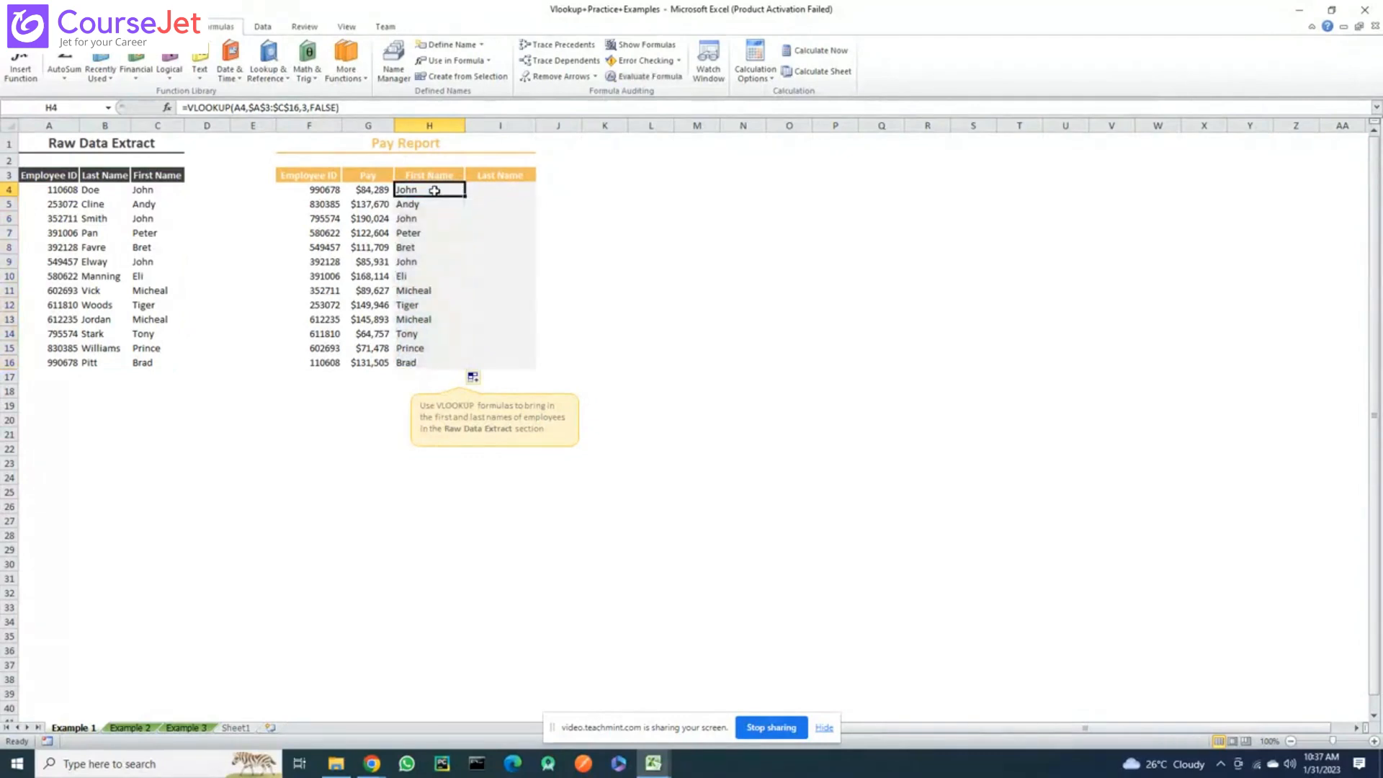
key(Down)
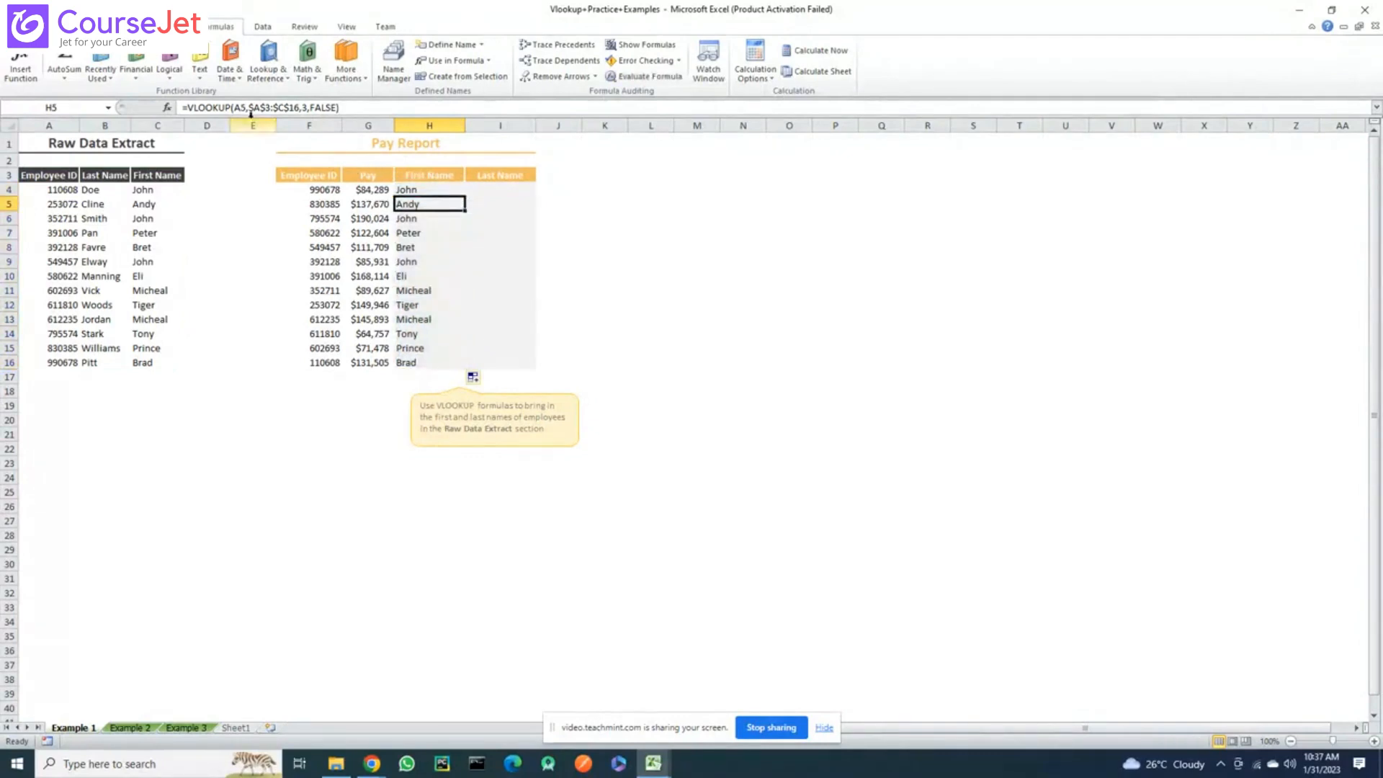
key(F2)
key(Escape)
key(Down)
key(Down)
key(Down)
key(F2)
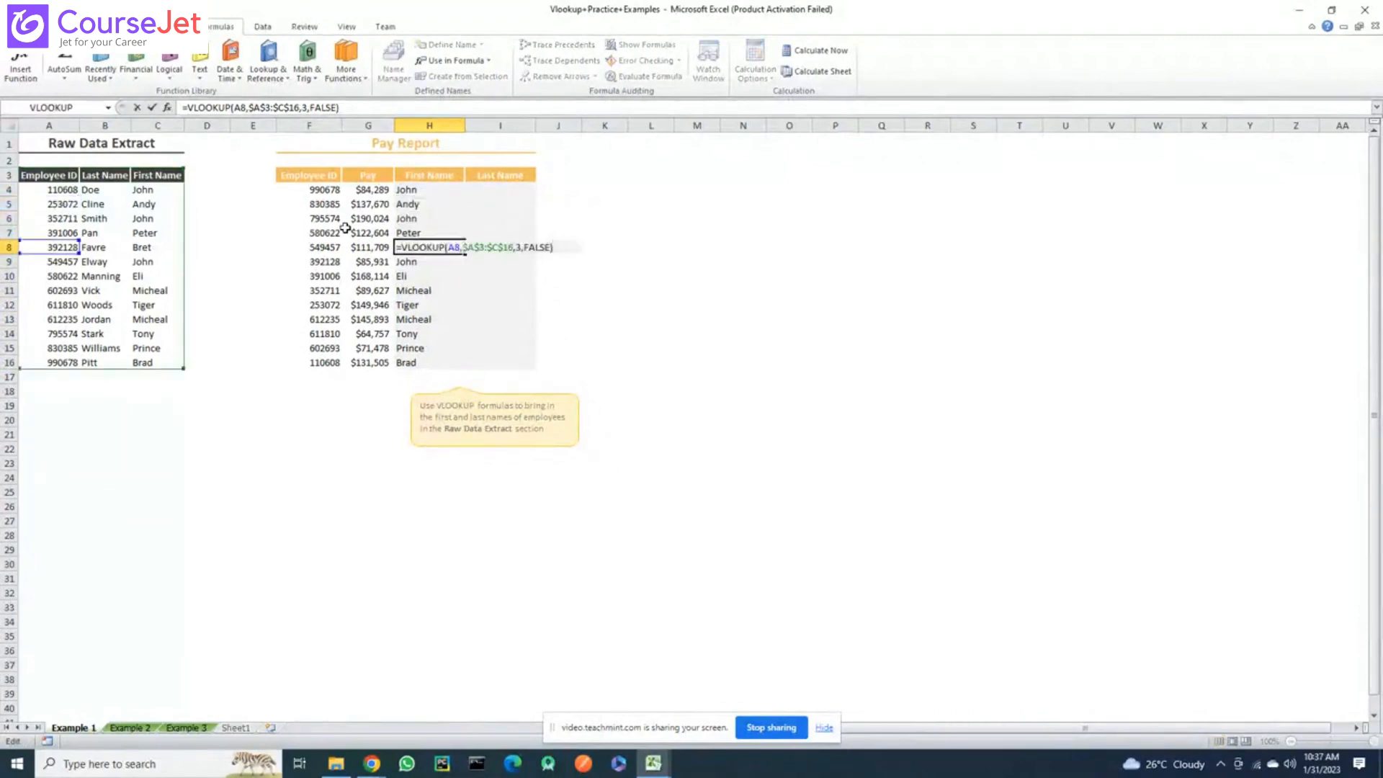
key(Escape)
key(Down)
key(Down)
key(Down)
key(F2)
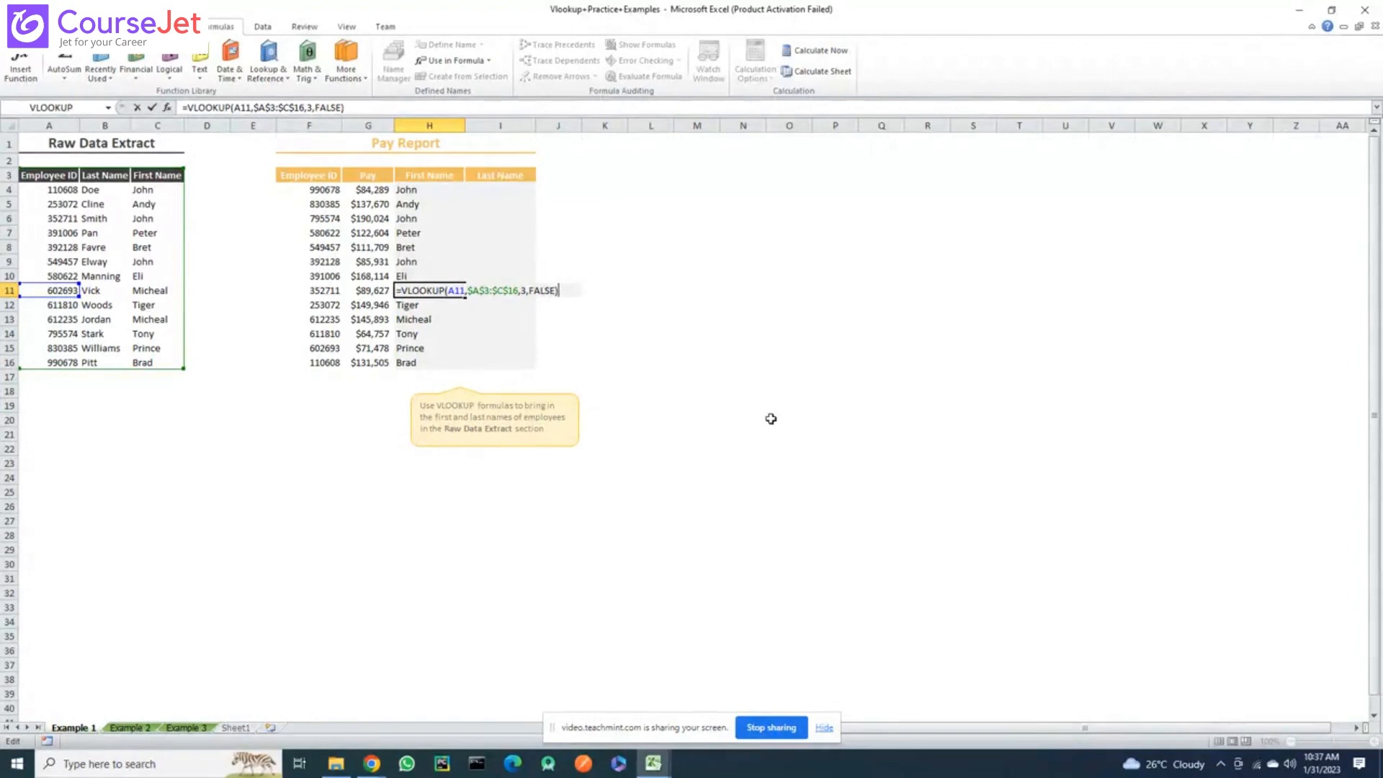
click(709, 392)
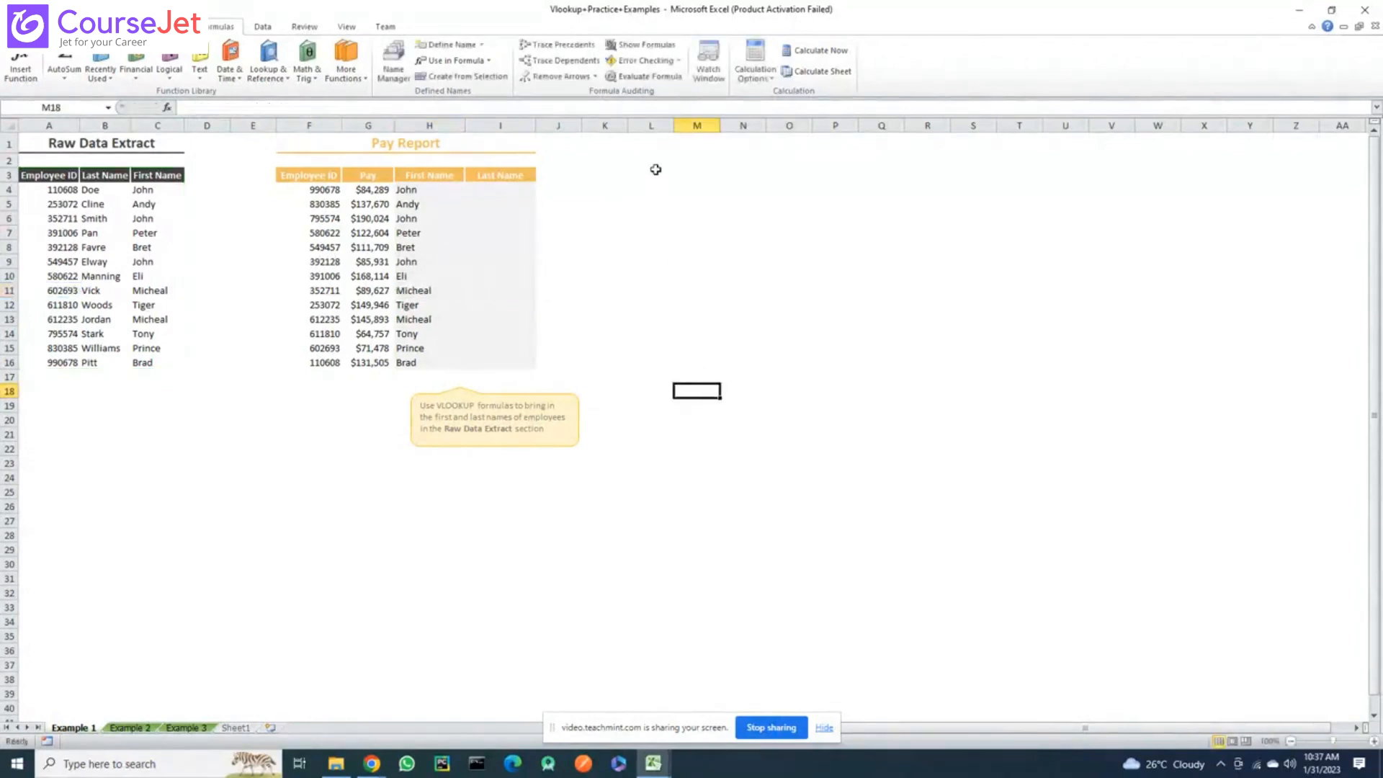
Start a VLOOKUP formula in I4 with lookup value A4 and the absolute table array $A$3:$C$16
click(505, 191)
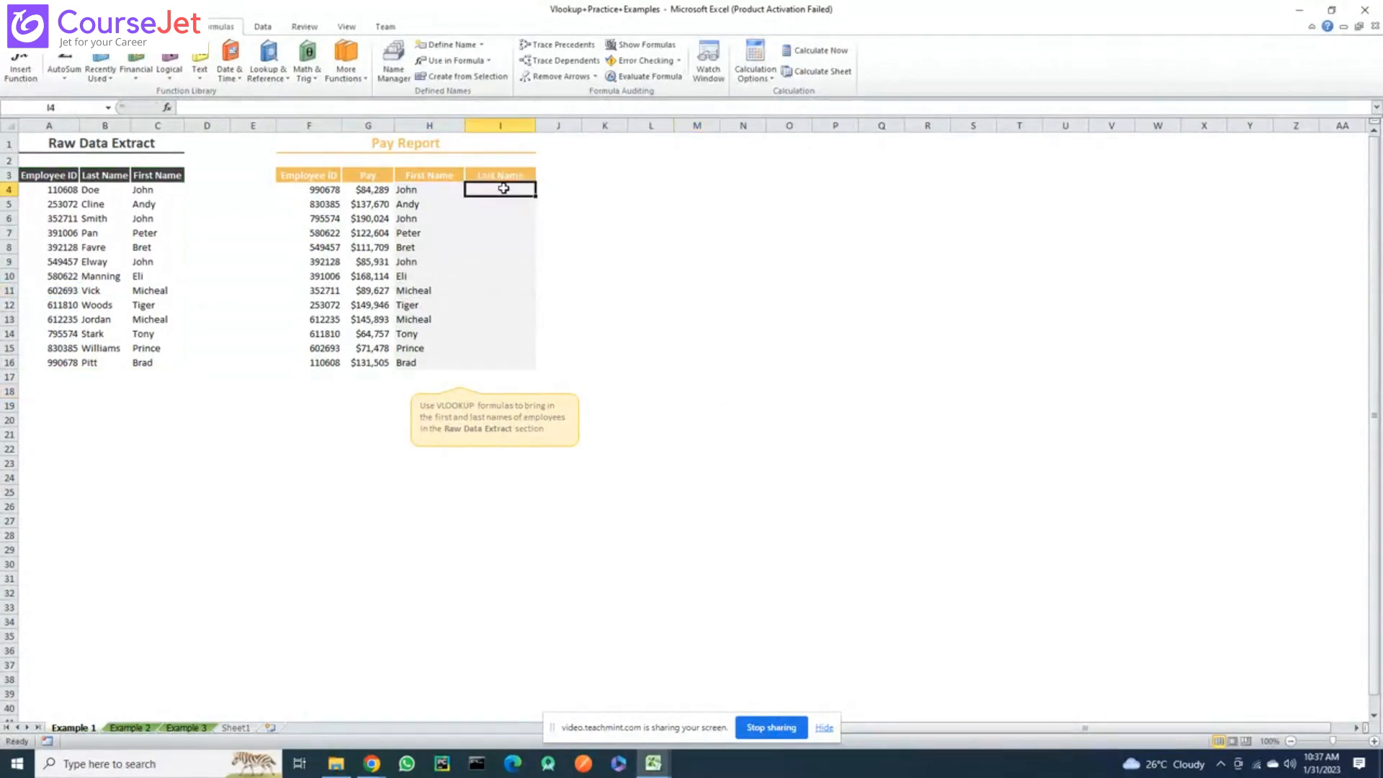
text(=v)
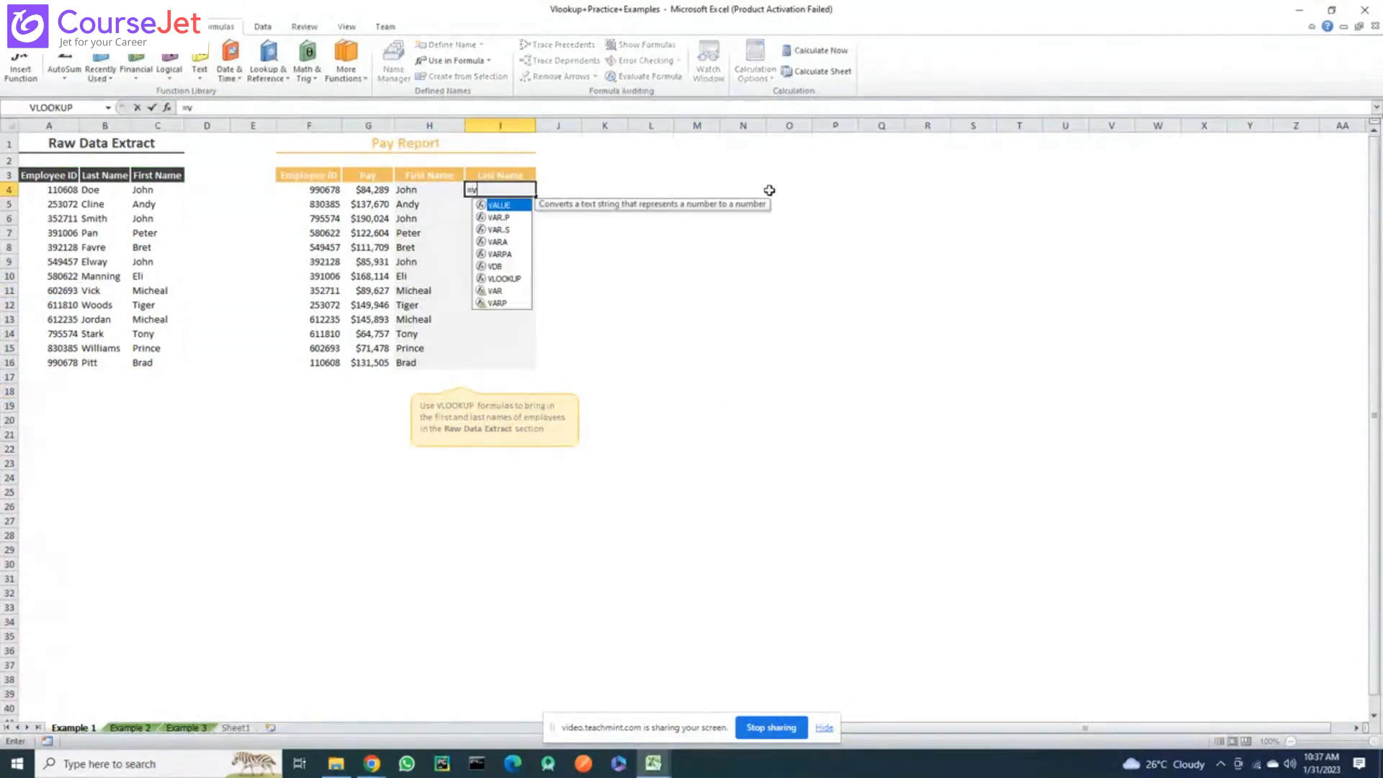
text(l)
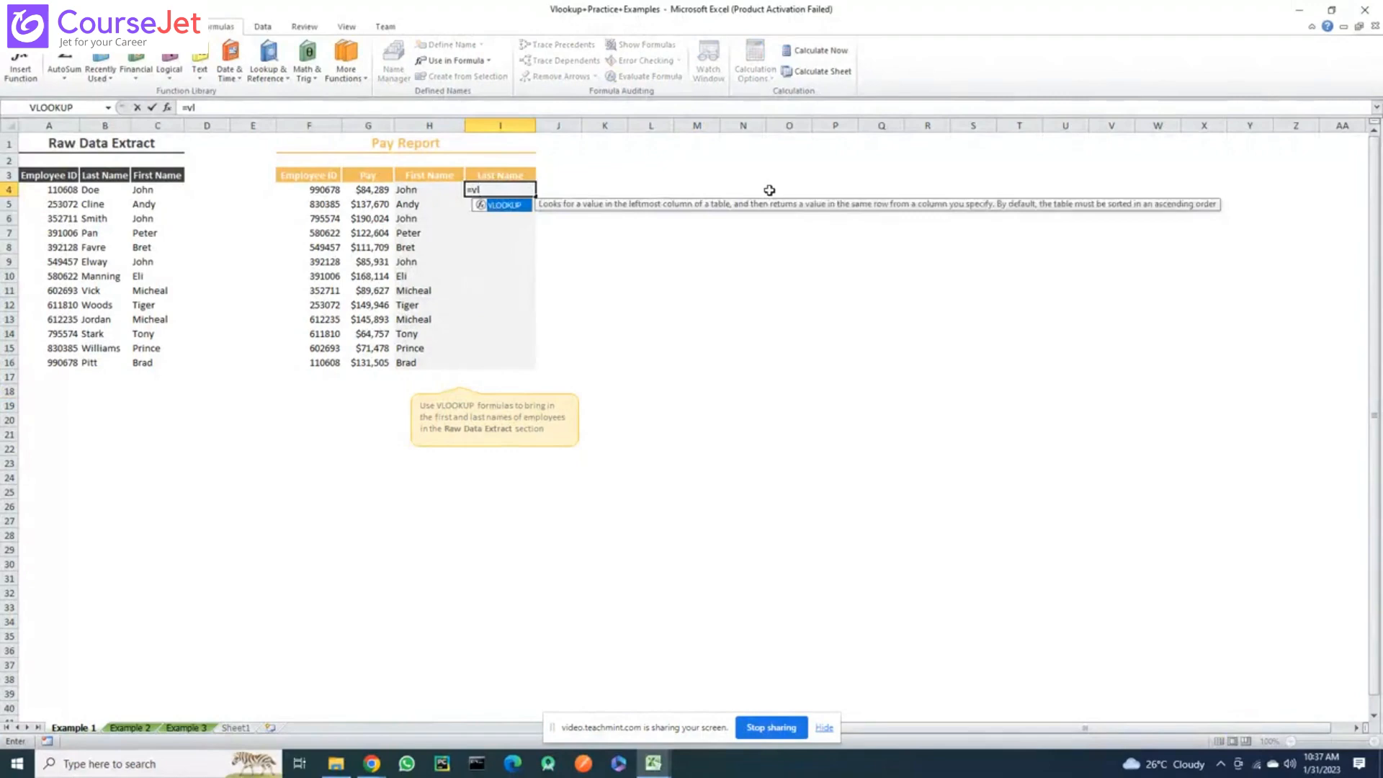
key(Tab)
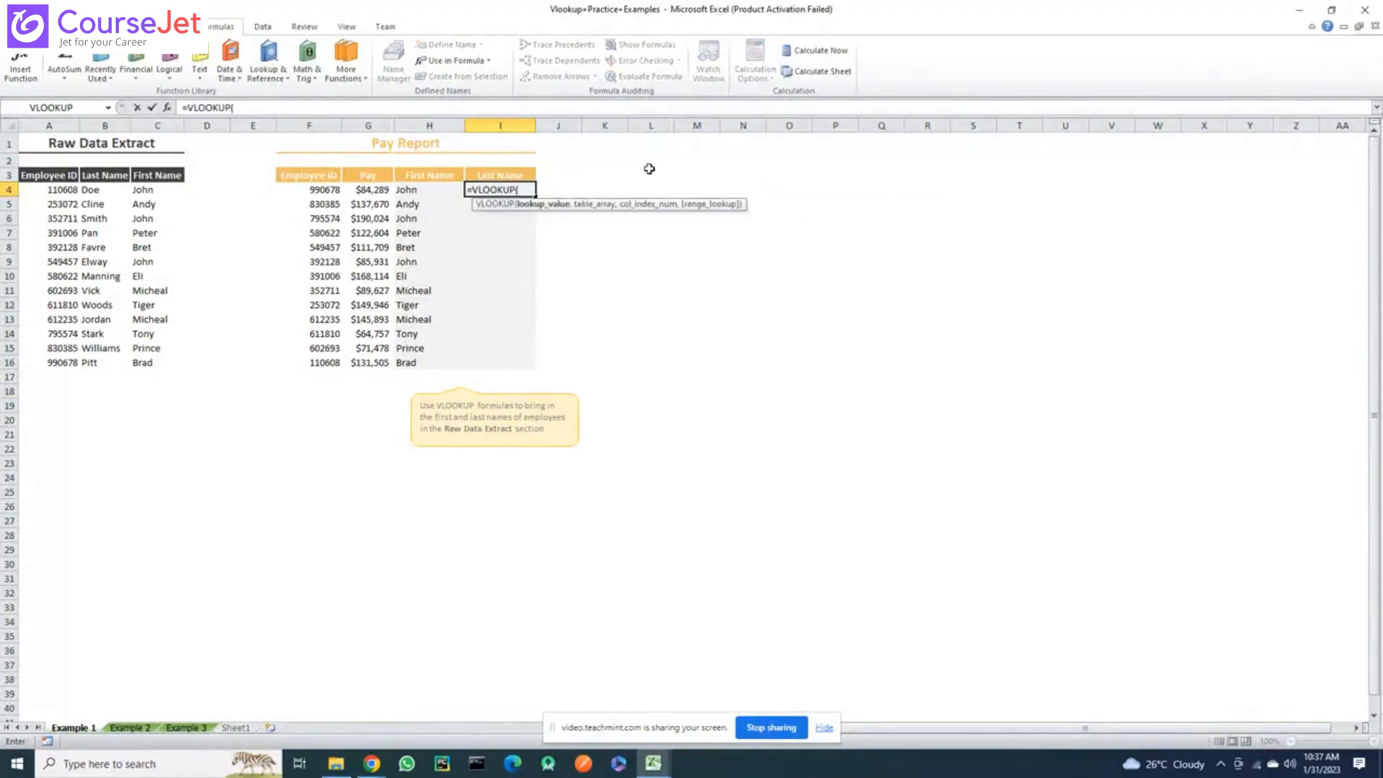
click(59, 193)
scroll(216, 216, down, 4)
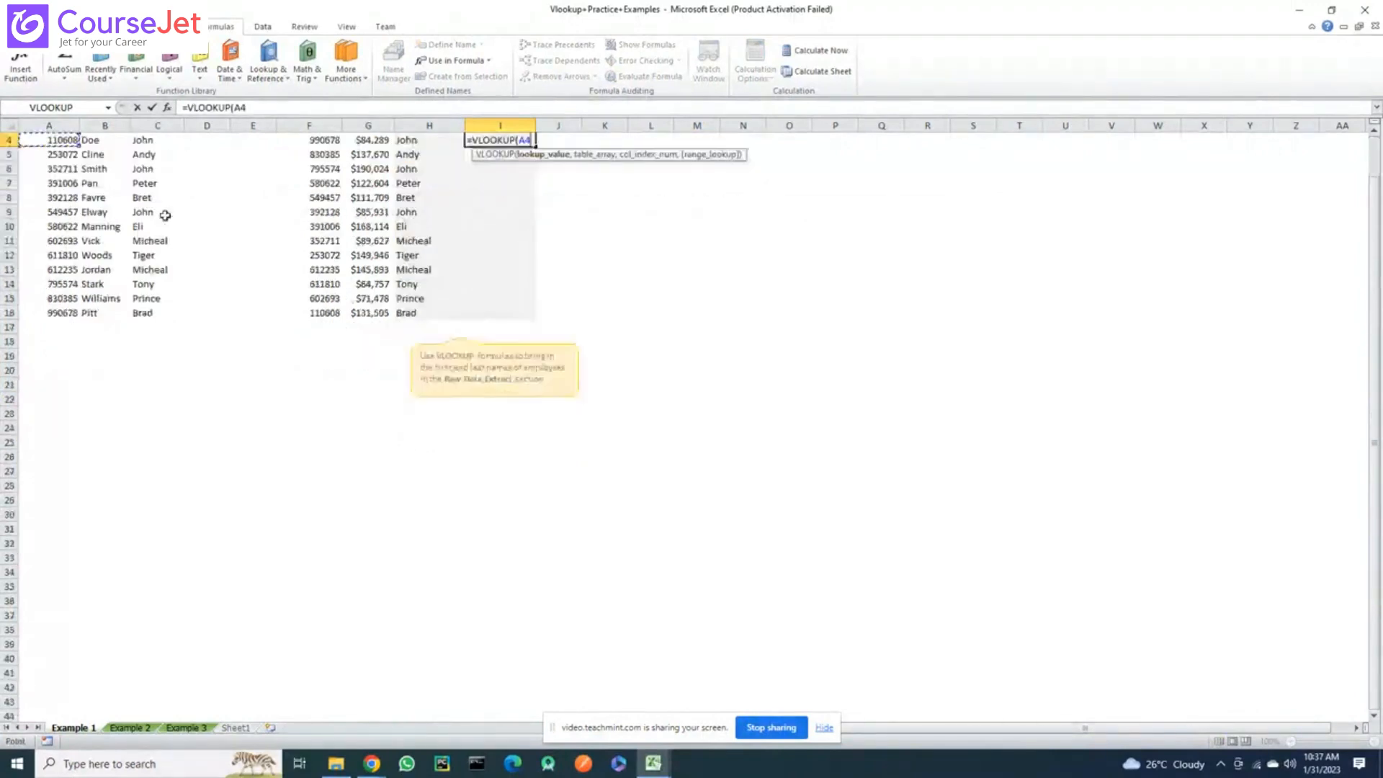
scroll(239, 217, up, 1)
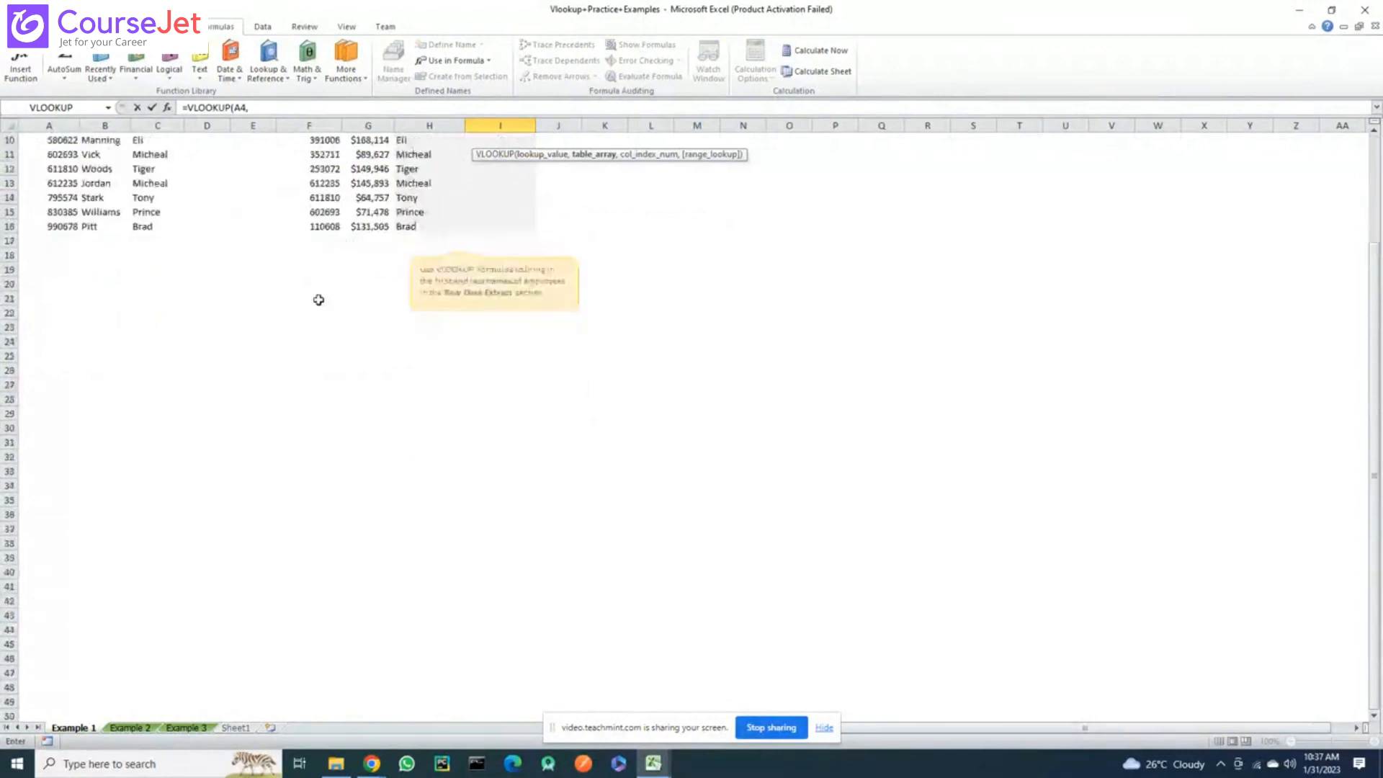
scroll(317, 299, up, 3)
text(,)
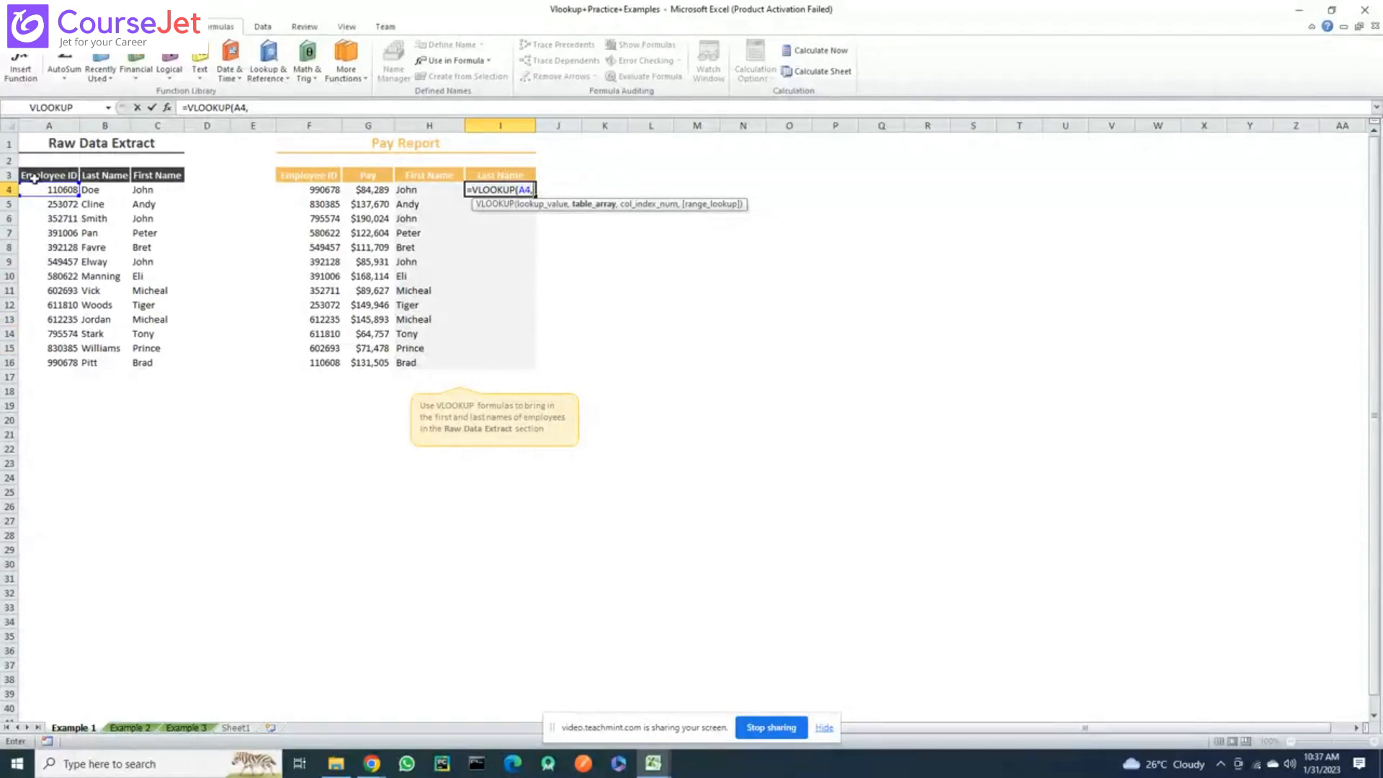
drag(33, 175, 184, 364)
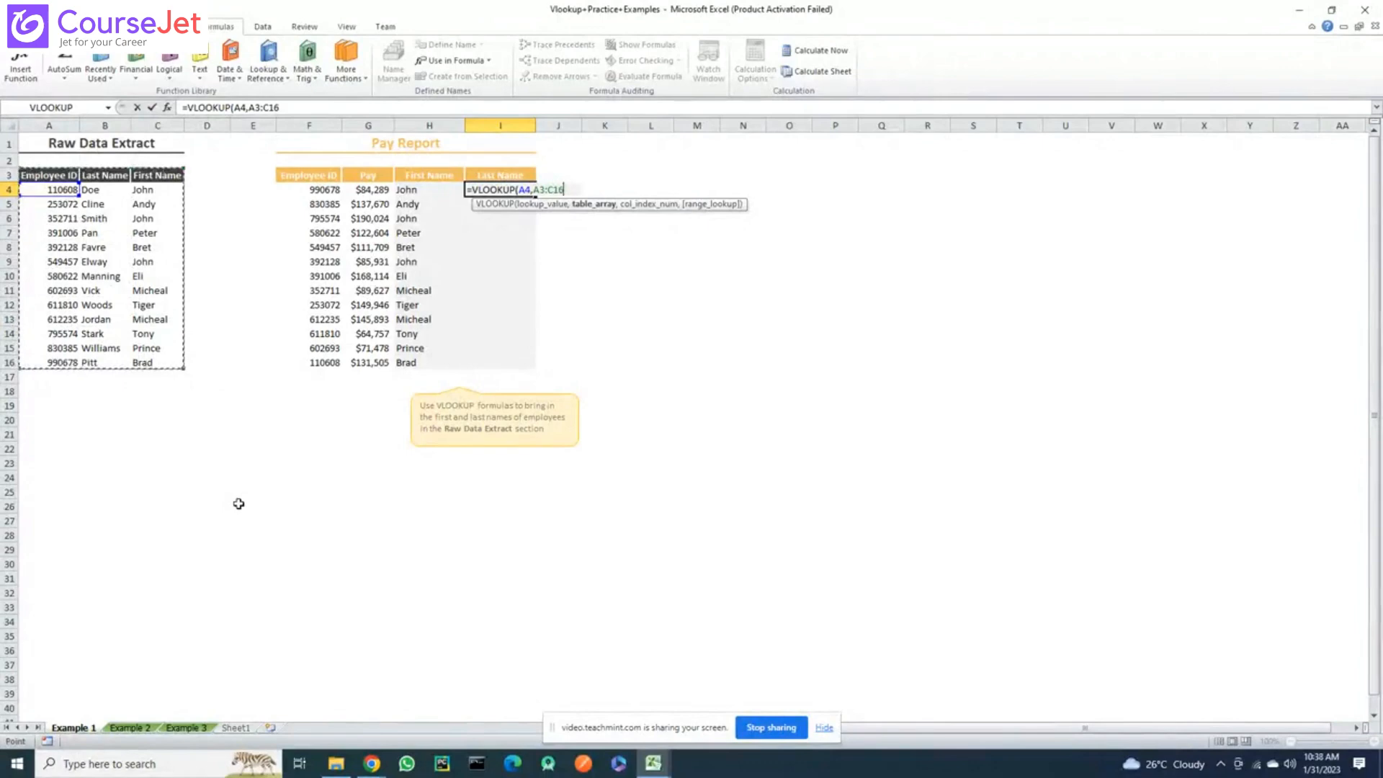
key(F4)
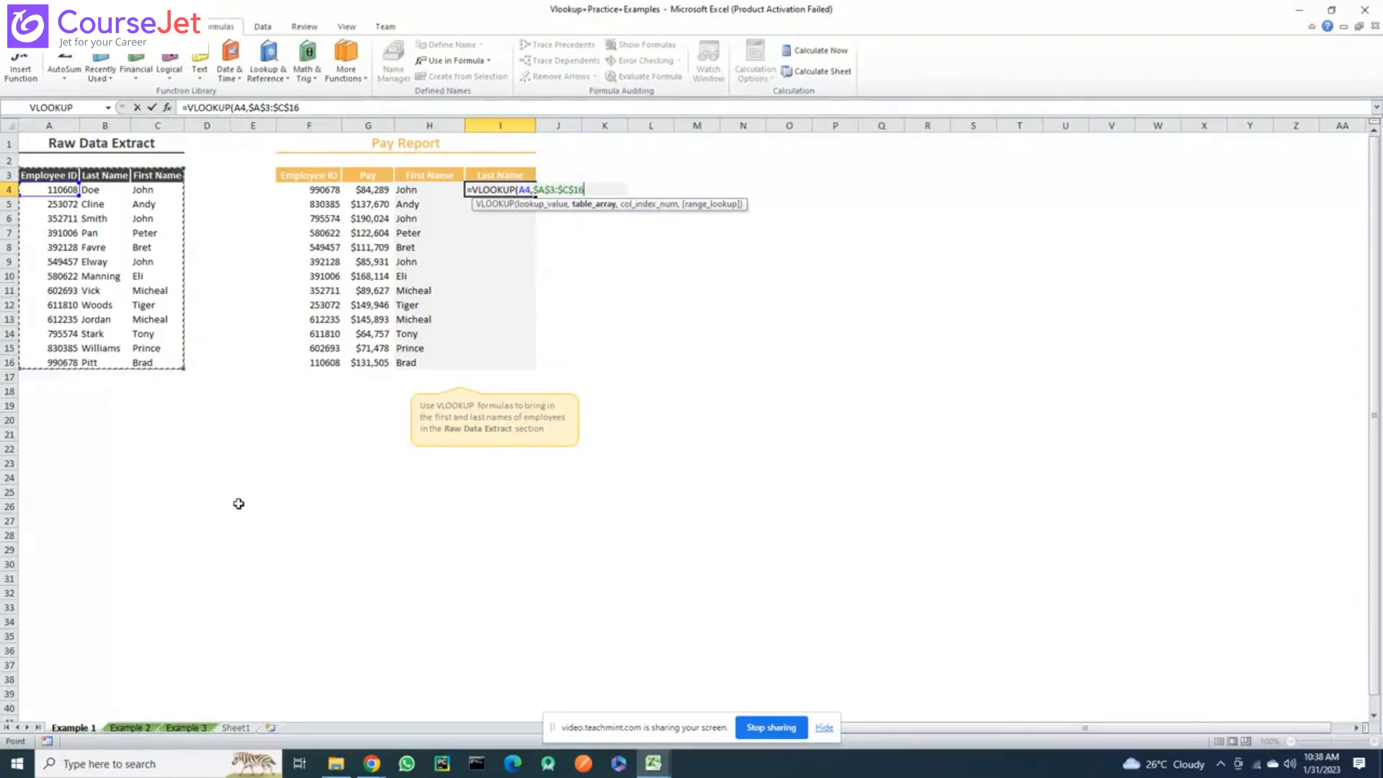
Complete the VLOOKUP formula in I4 with column index 2 and FALSE for an exact match
scroll(238, 503, down, 1)
text(,)
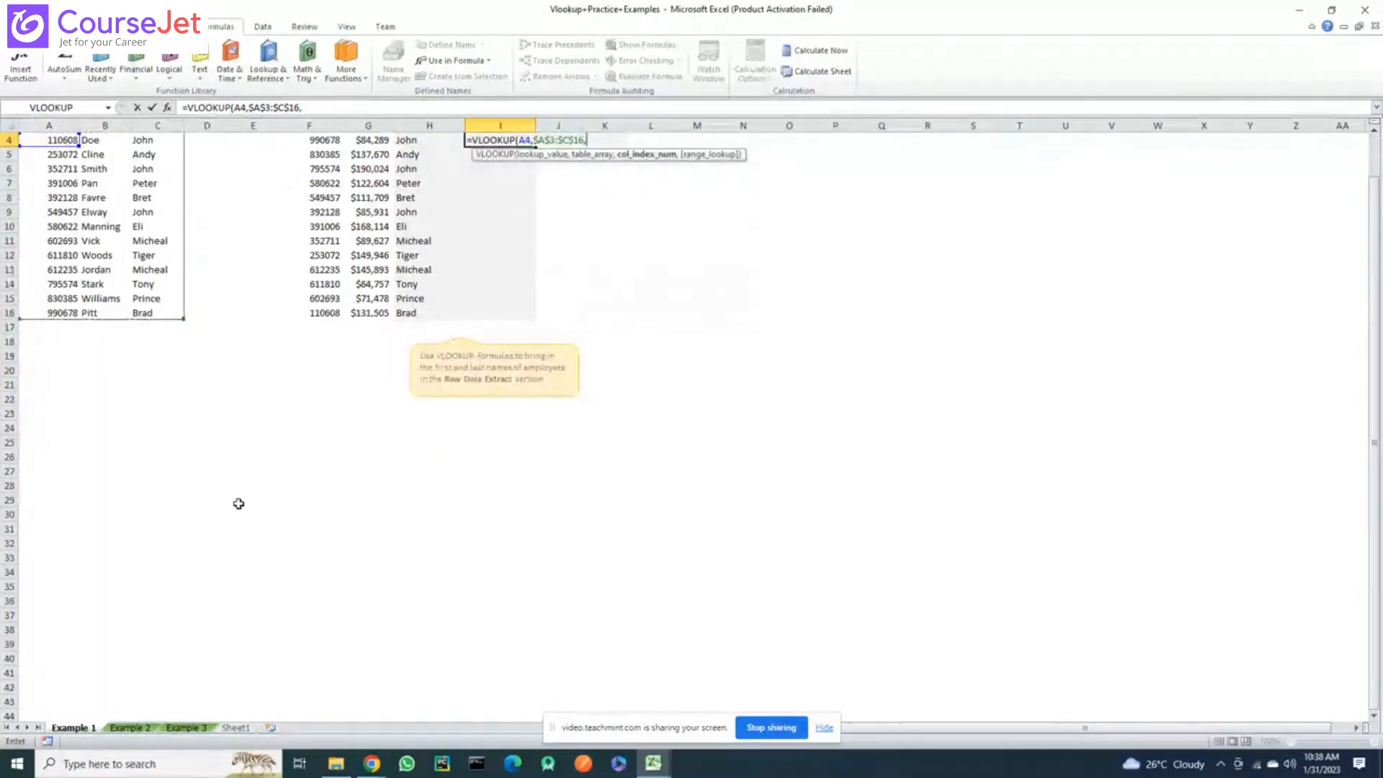
scroll(1375, 547, up, 1)
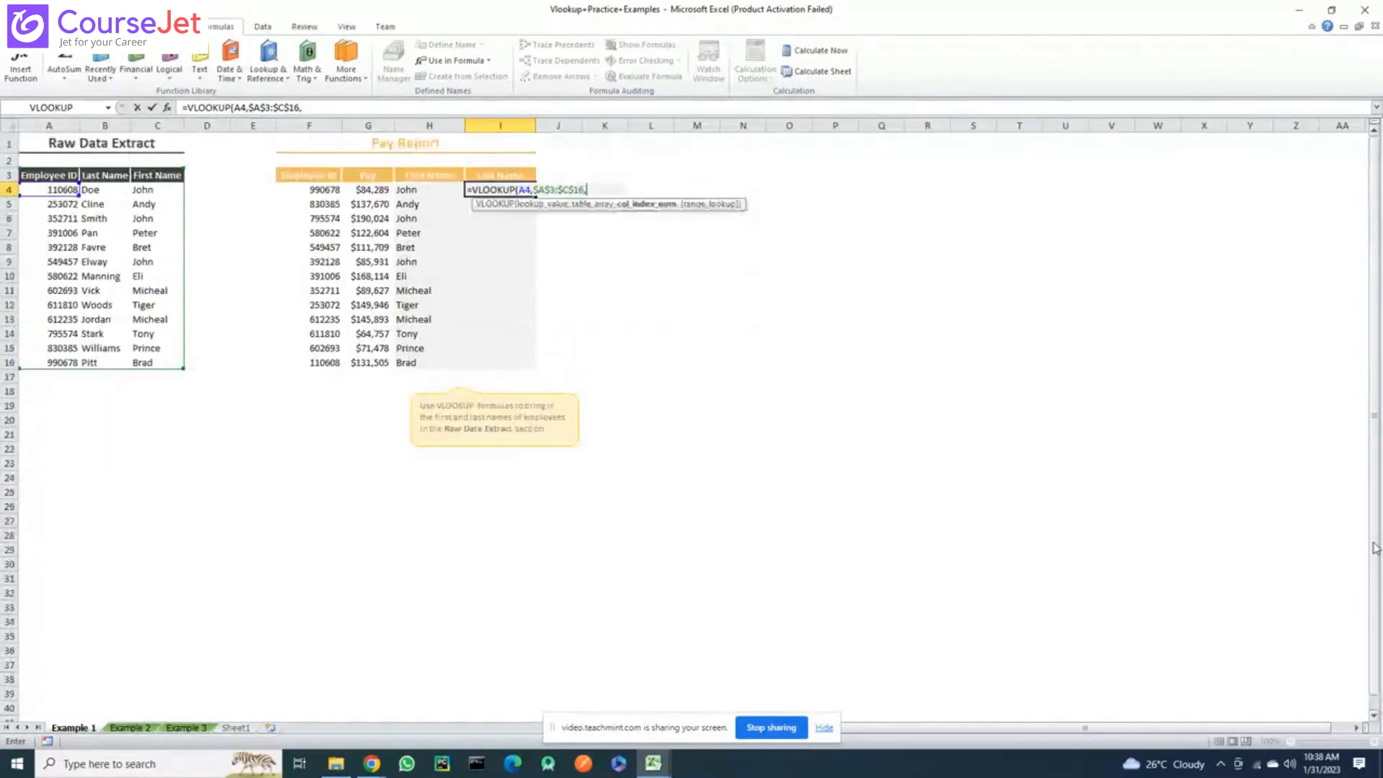
scroll(663, 302, down, 1)
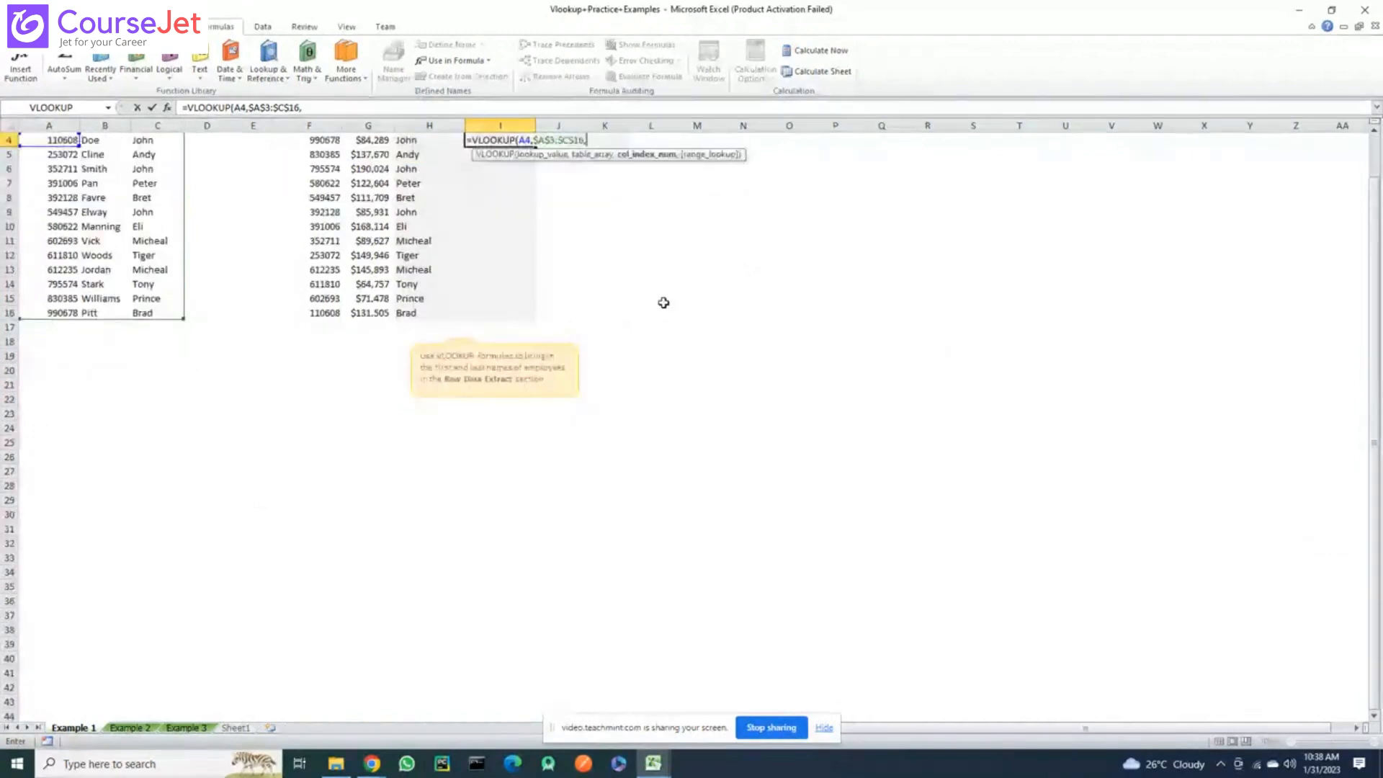
scroll(664, 303, up, 1)
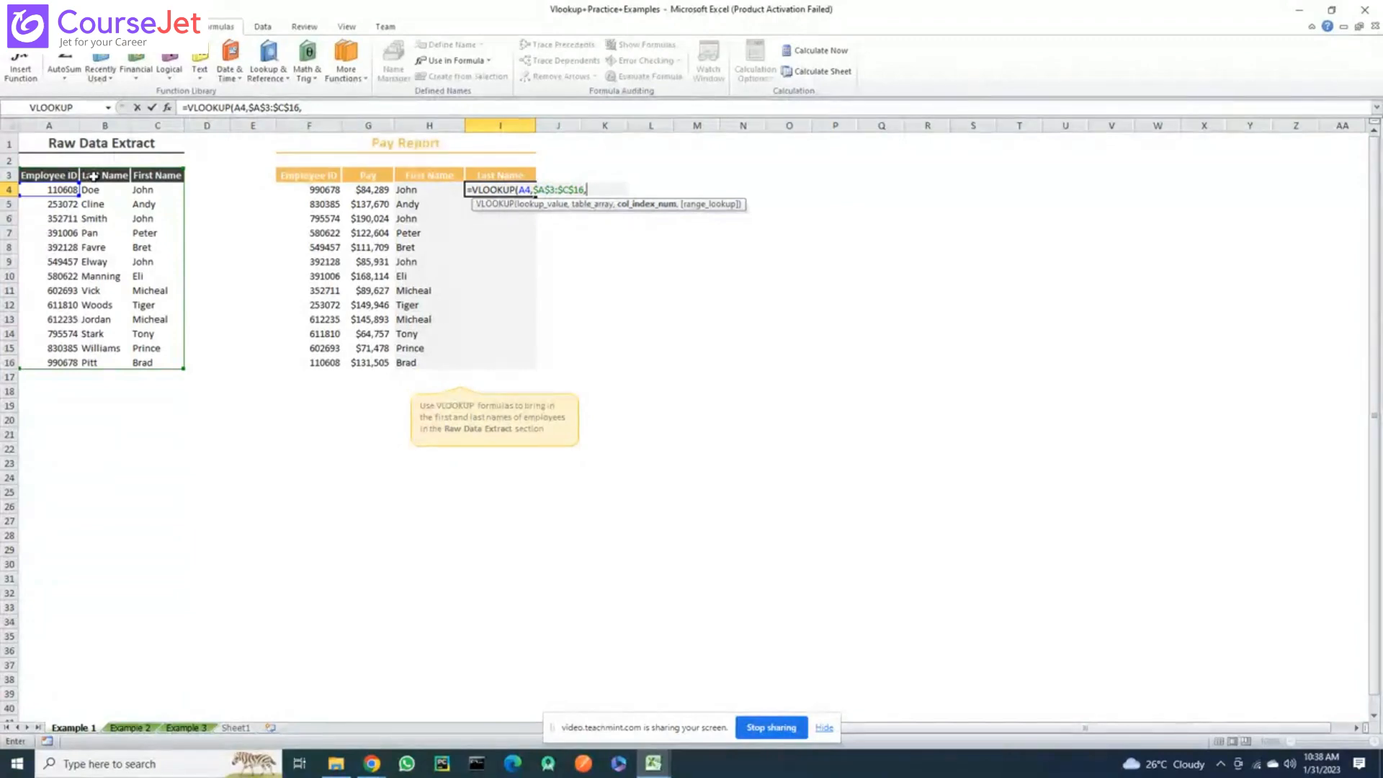
text(2,fal)
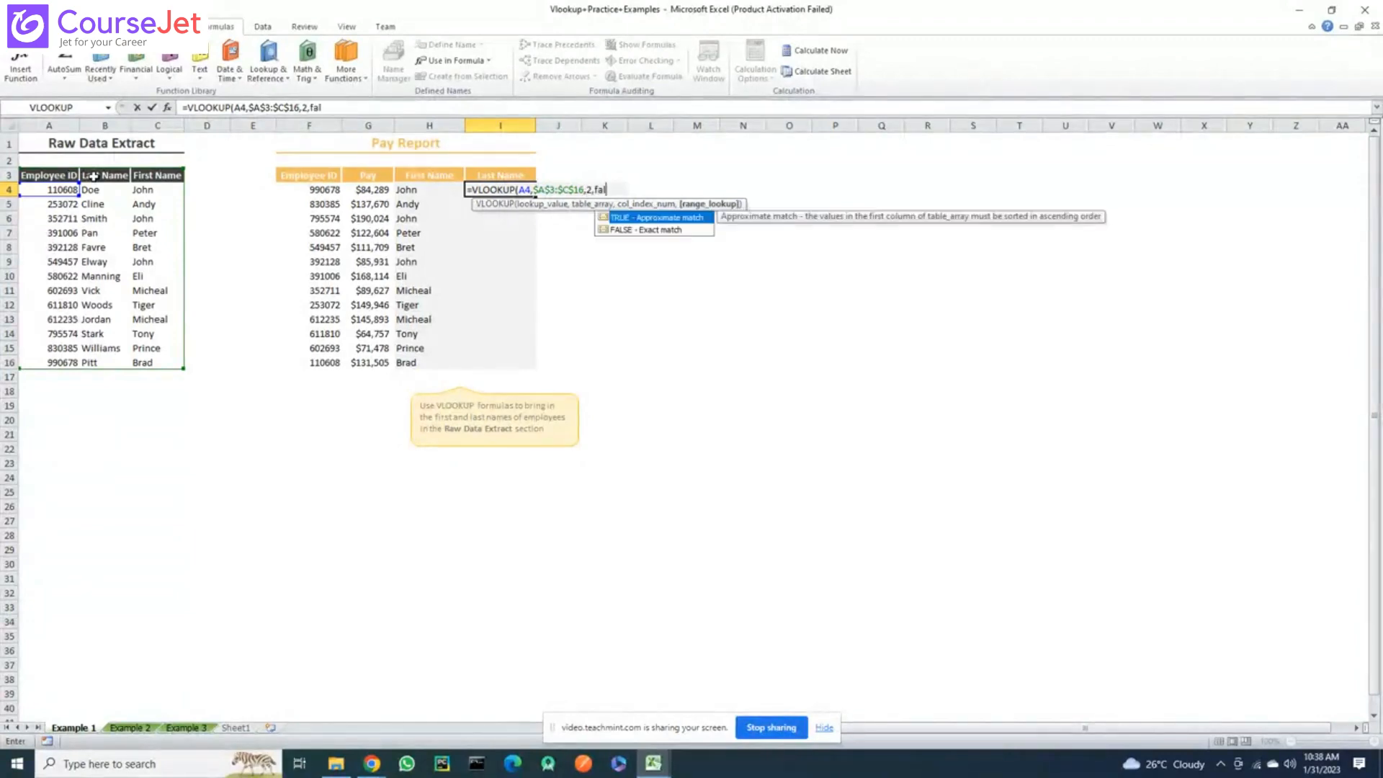
click(649, 232)
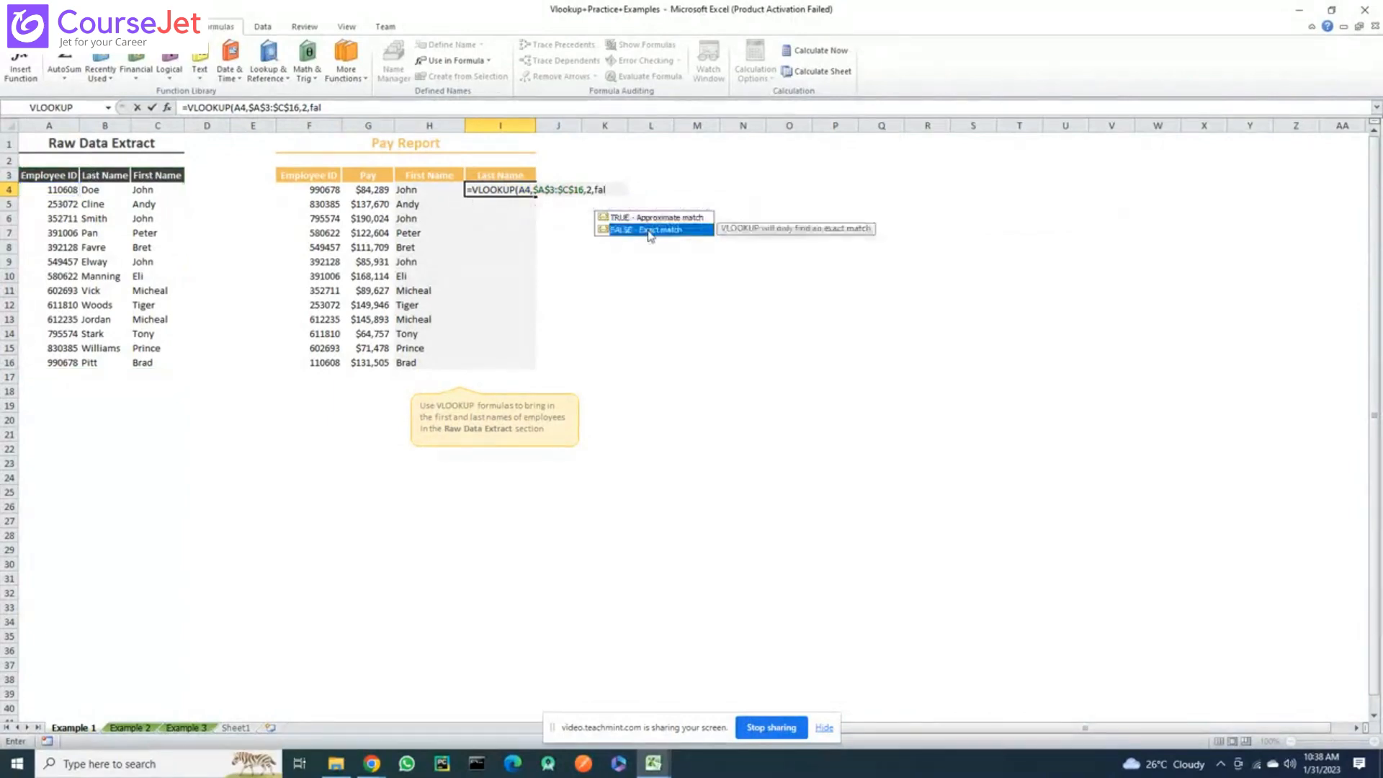
double_click(650, 231)
key(Return)
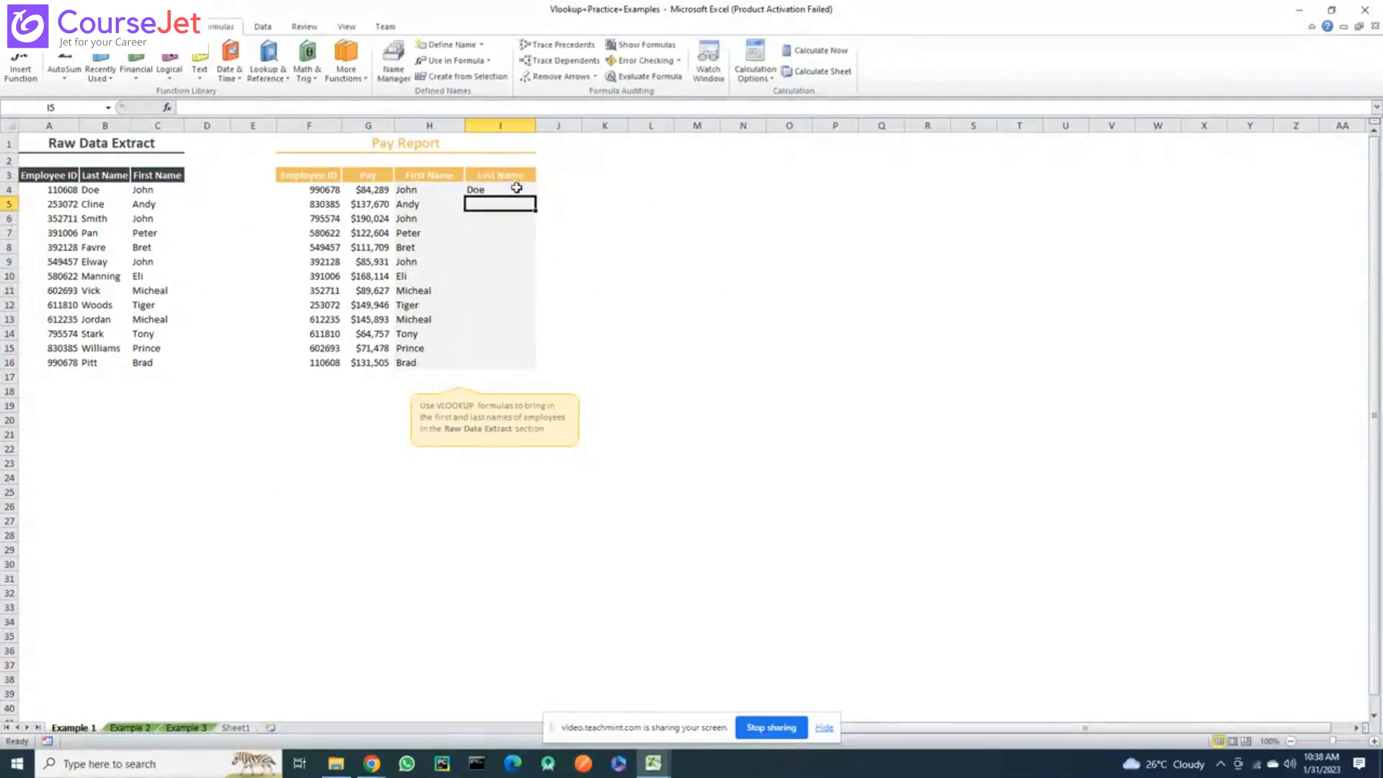
Fill the I4 VLOOKUP formula down the Last Name column of the Pay Report to row 16
click(516, 188)
double_click(535, 196)
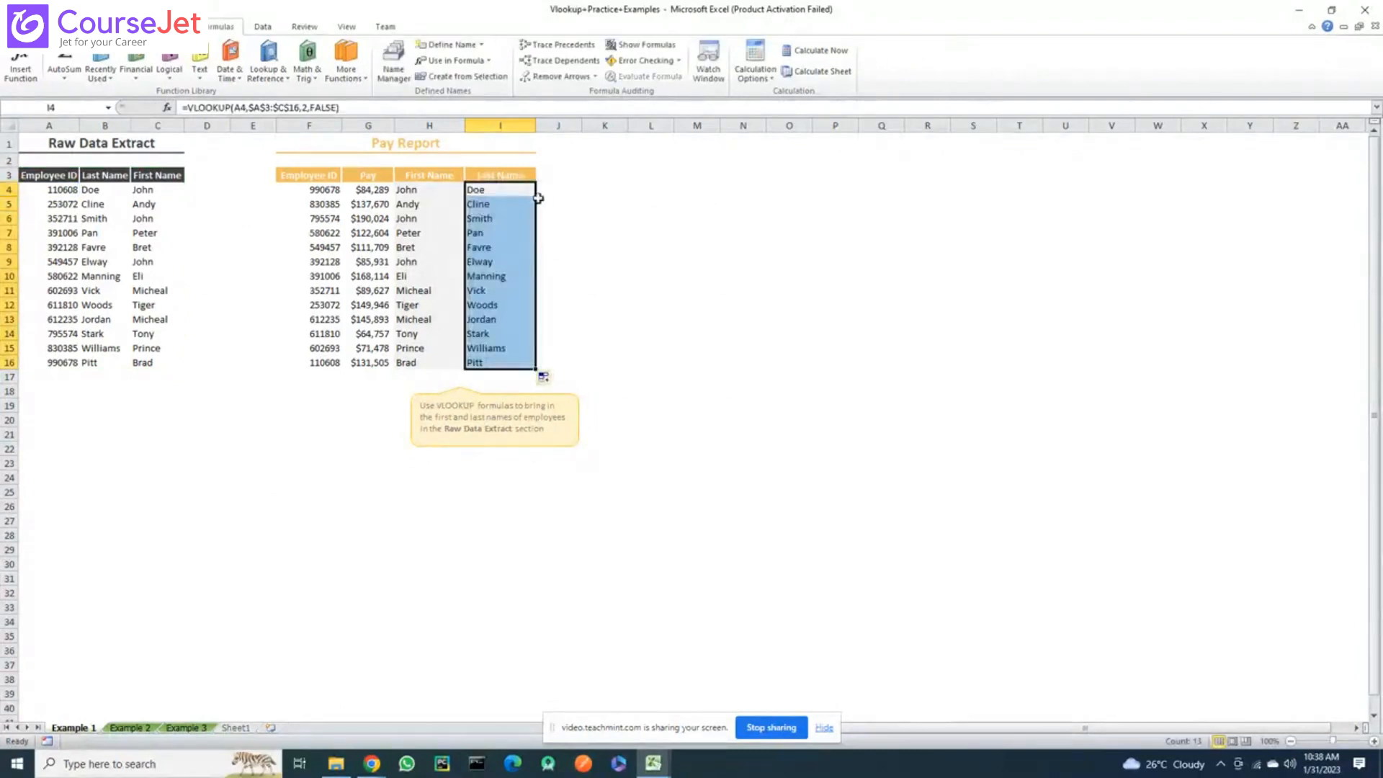
click(555, 202)
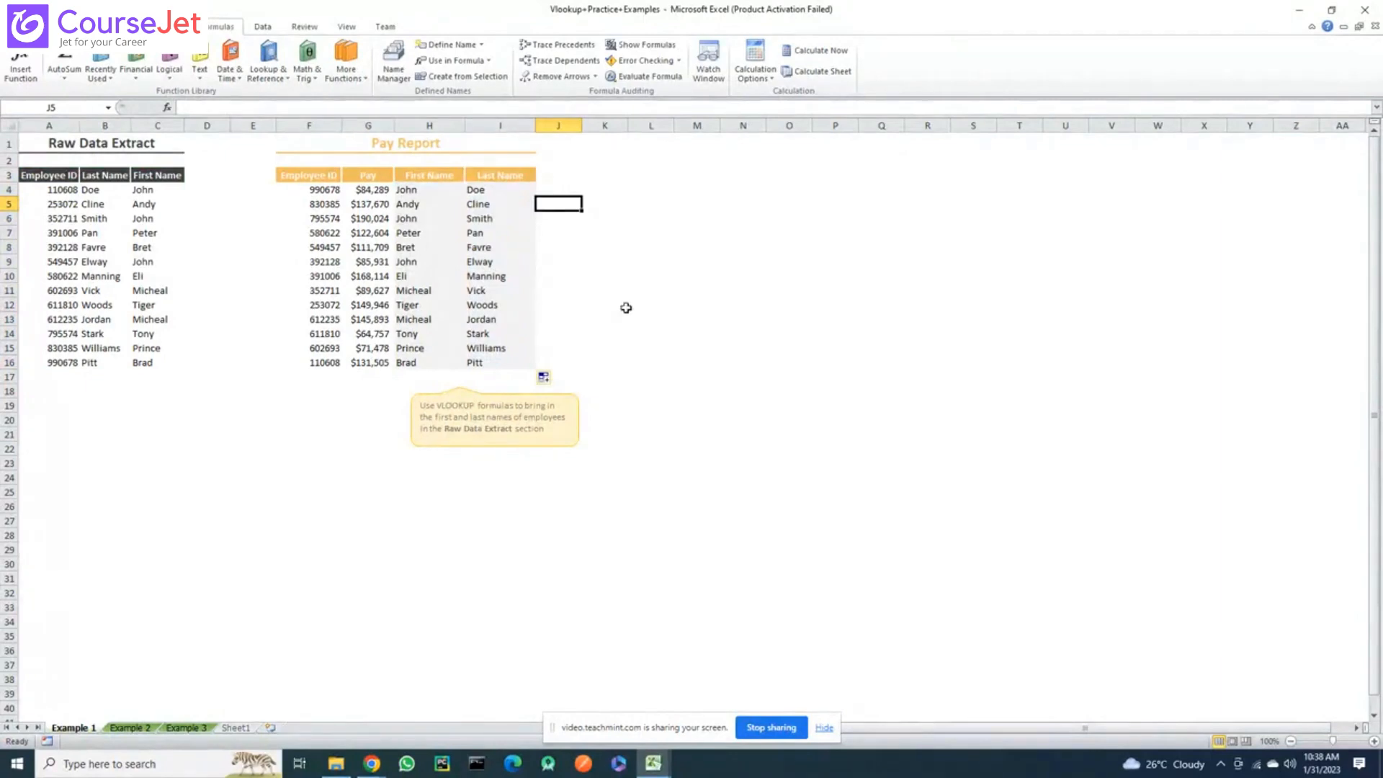
Compare the VLOOKUP formulas in H4 and I4 of the First Name and Last Name columns
scroll(626, 307, down, 1)
scroll(627, 306, up, 1)
click(428, 189)
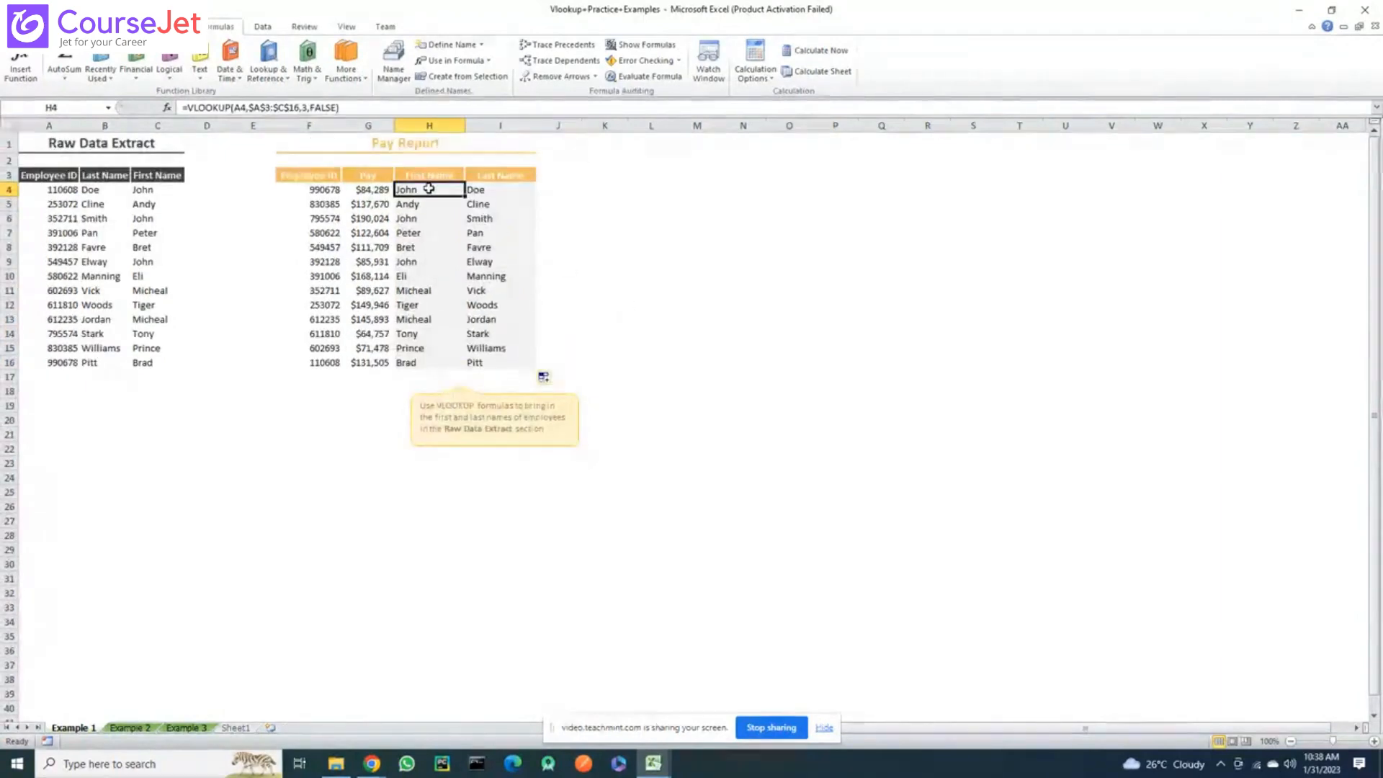
click(503, 188)
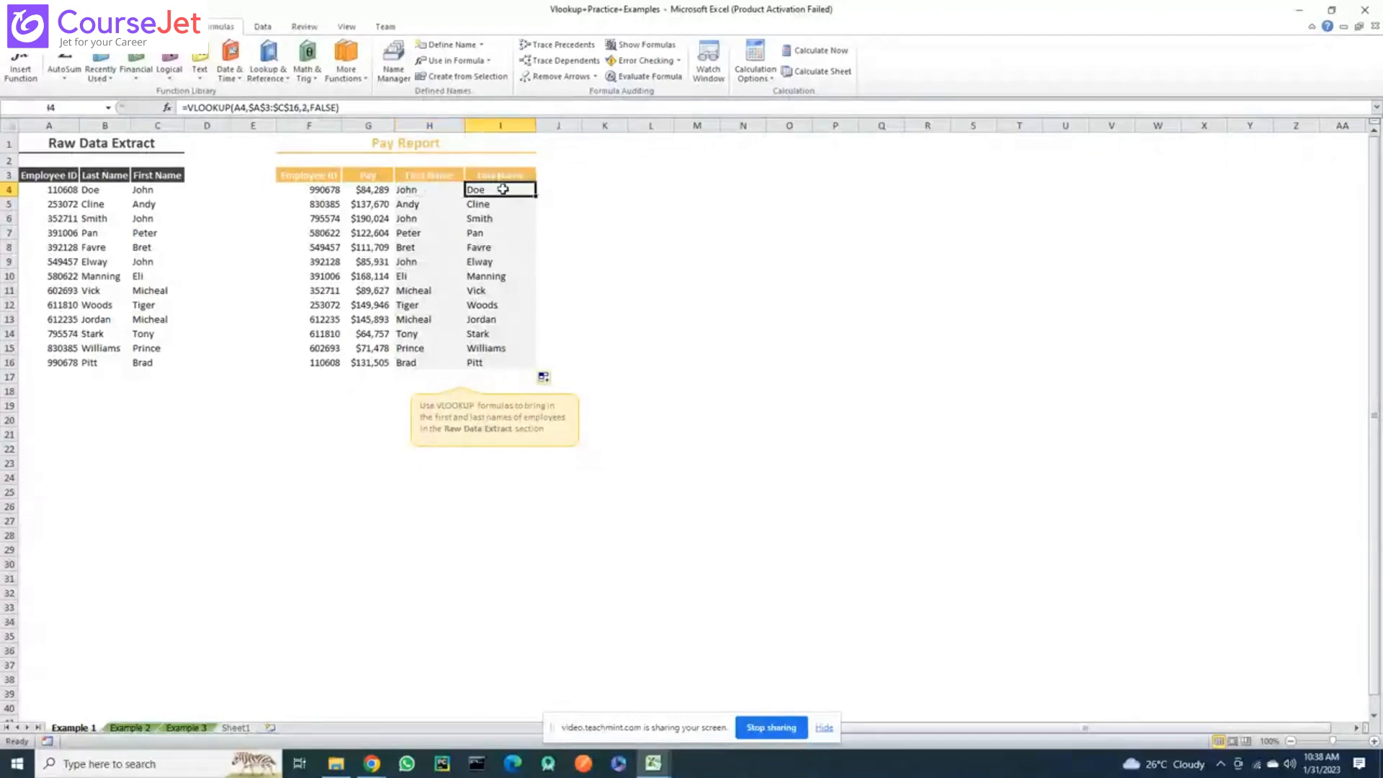
click(427, 188)
scroll(427, 188, down, 1)
scroll(427, 187, up, 1)
scroll(427, 188, down, 3)
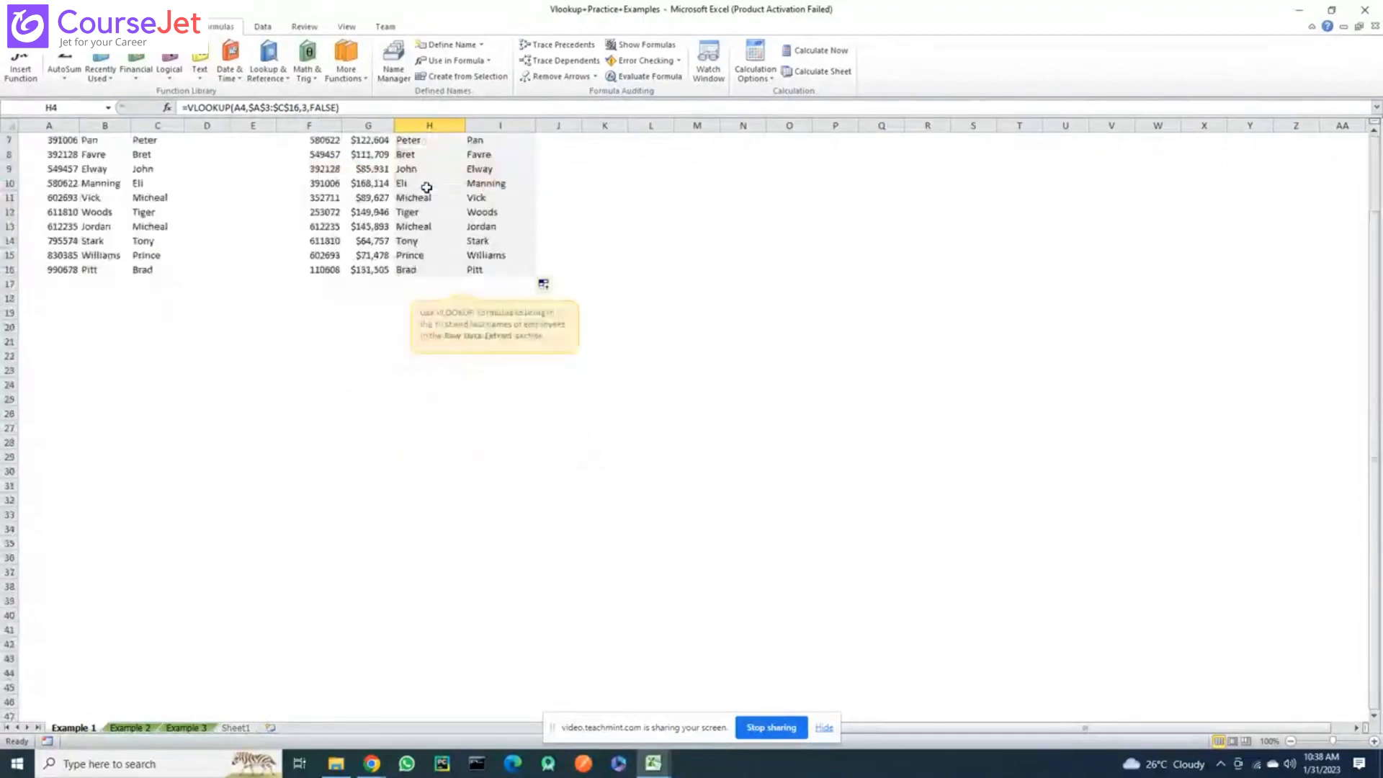
drag(1372, 284, 1376, 148)
scroll(1375, 147, down, 2)
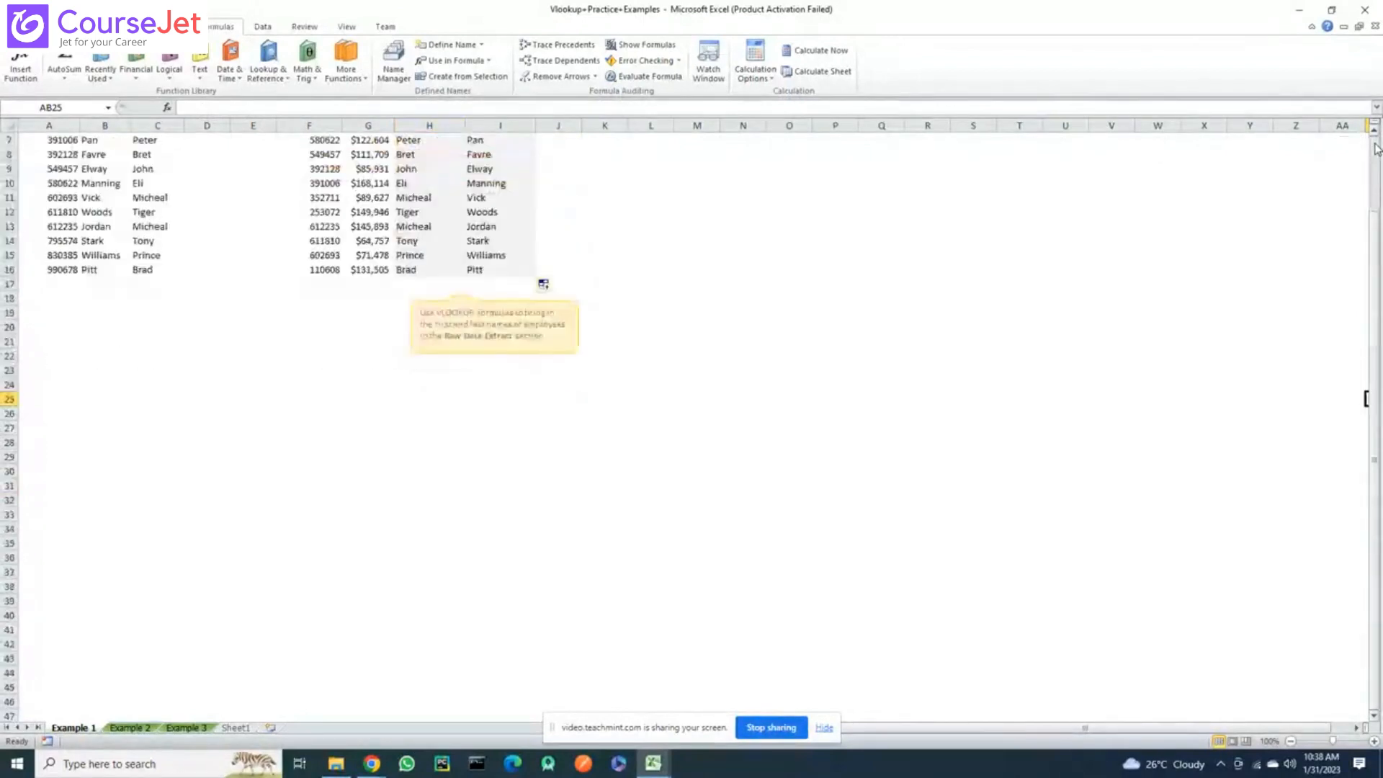
scroll(1376, 148, down, 1)
scroll(539, 194, up, 3)
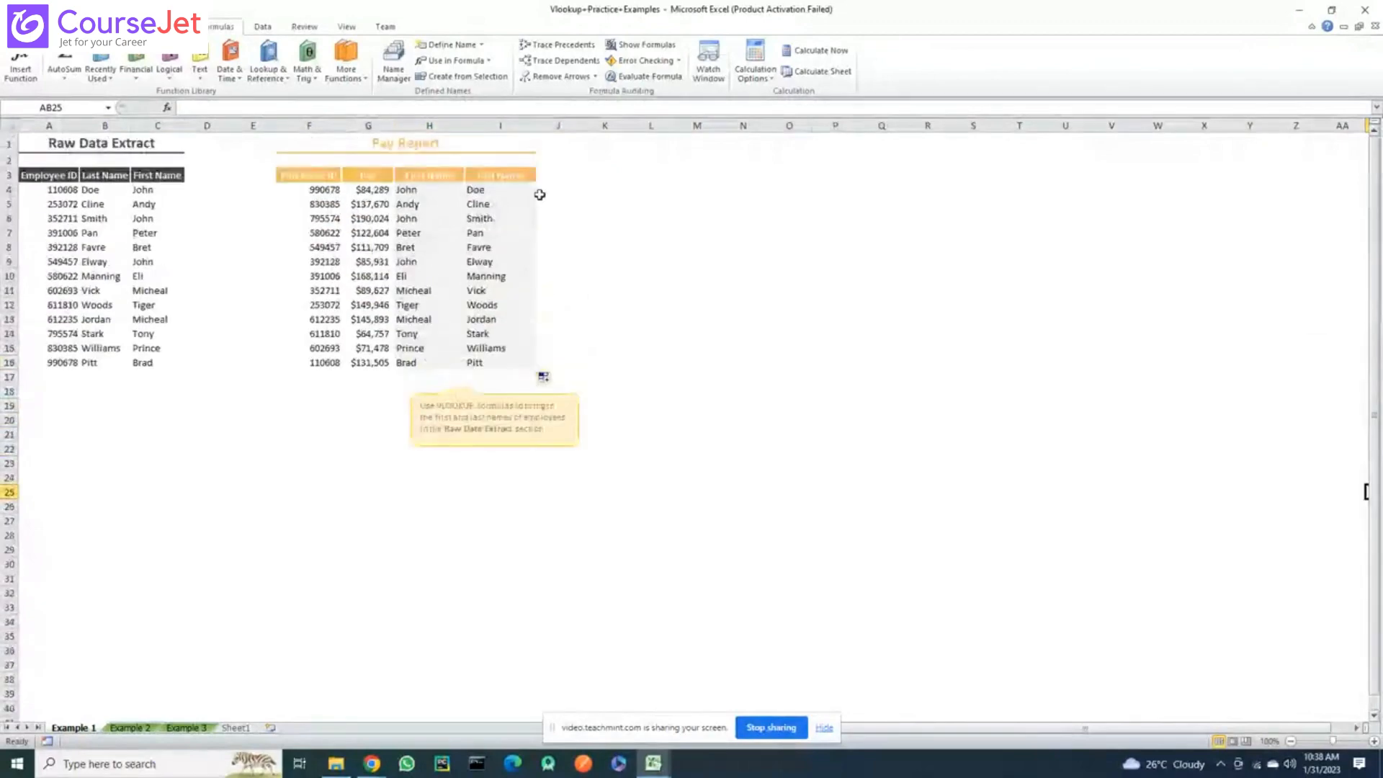
click(457, 193)
scroll(561, 214, down, 4)
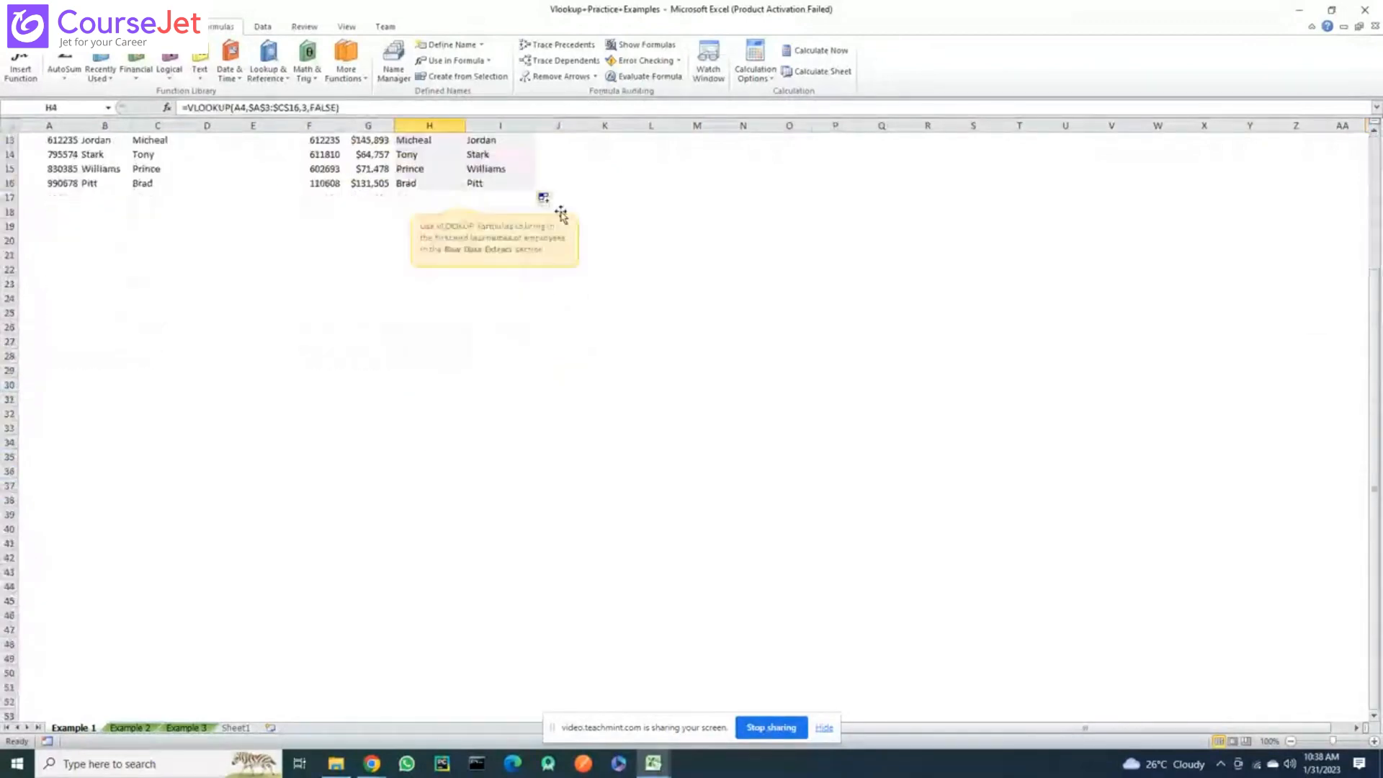
scroll(560, 214, up, 4)
Examine the lookup value, table range and column index arguments of the VLOOKUP formula in H13, leaving it unchanged
click(421, 314)
scroll(421, 322, down, 1)
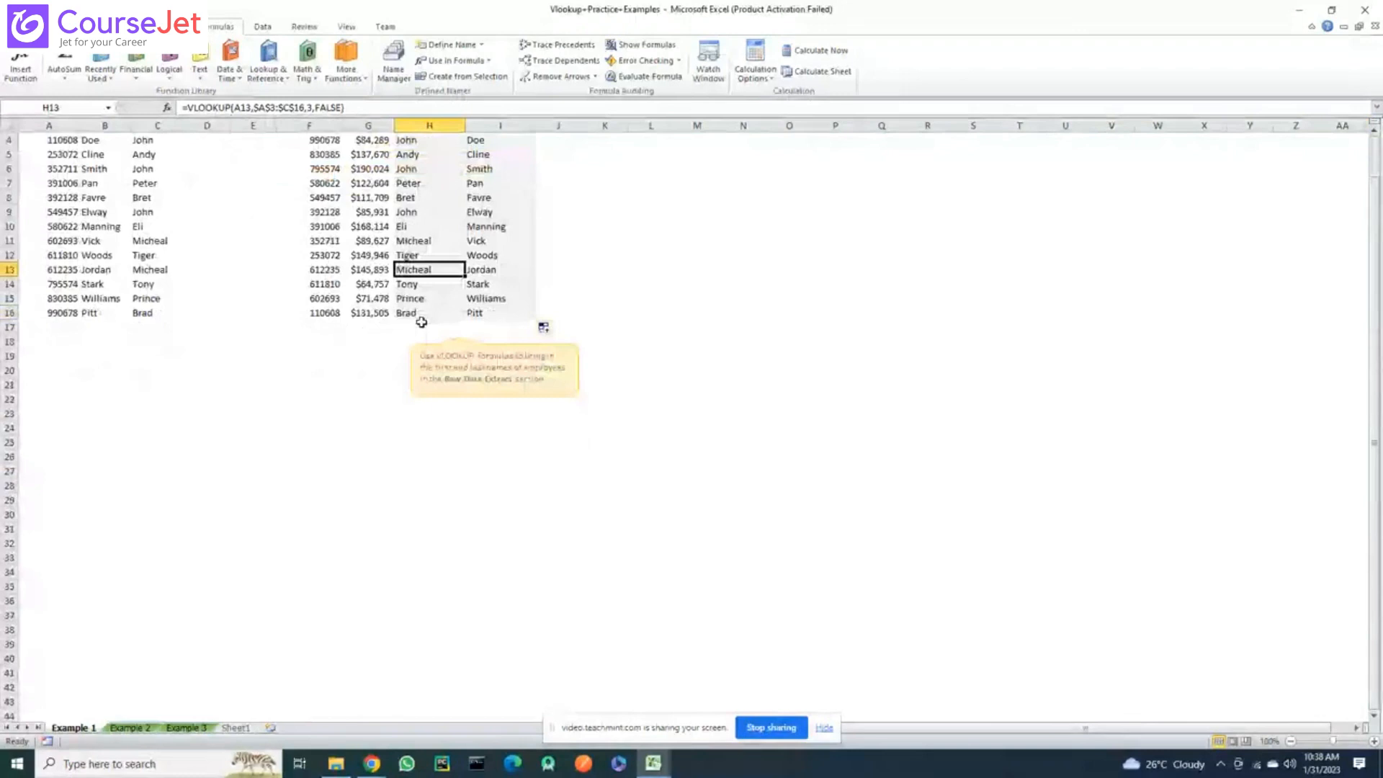
key(F2)
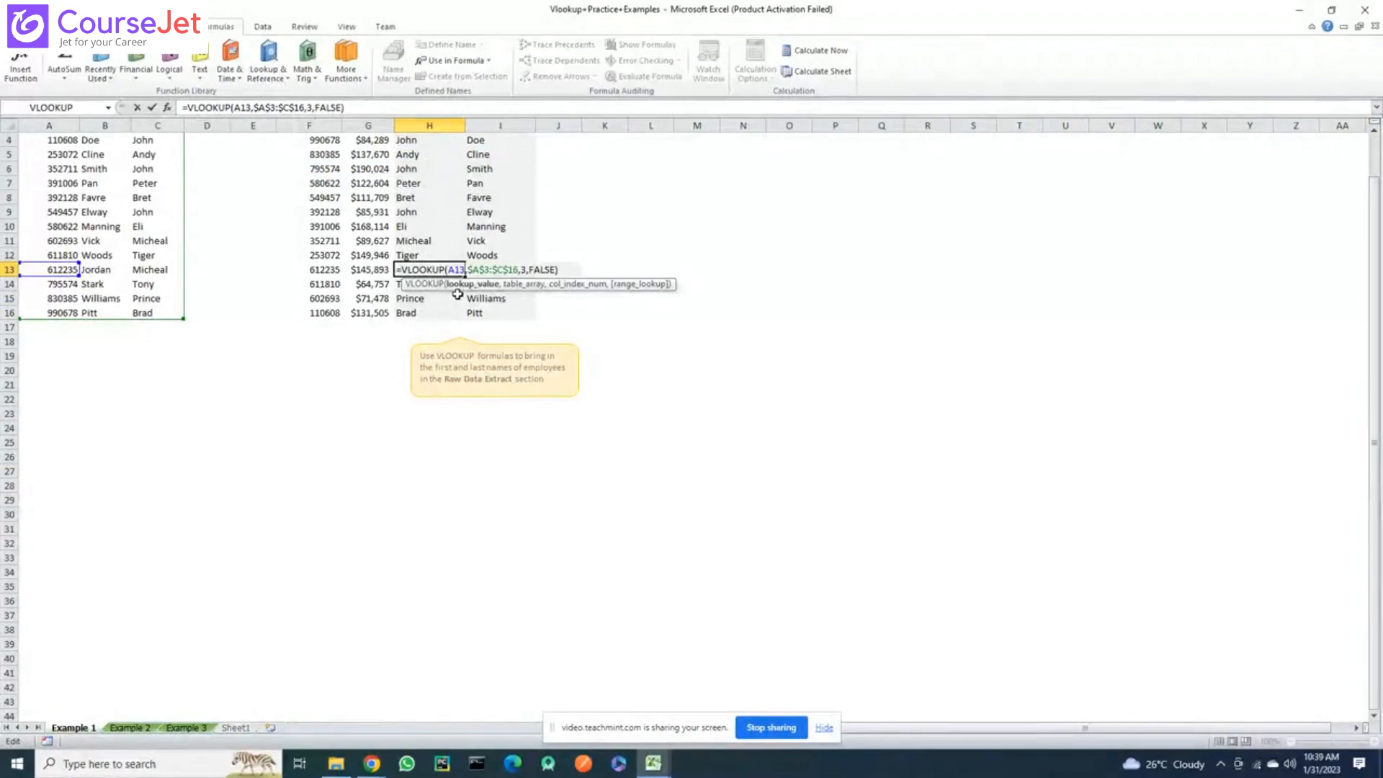
click(518, 269)
scroll(114, 194, down, 1)
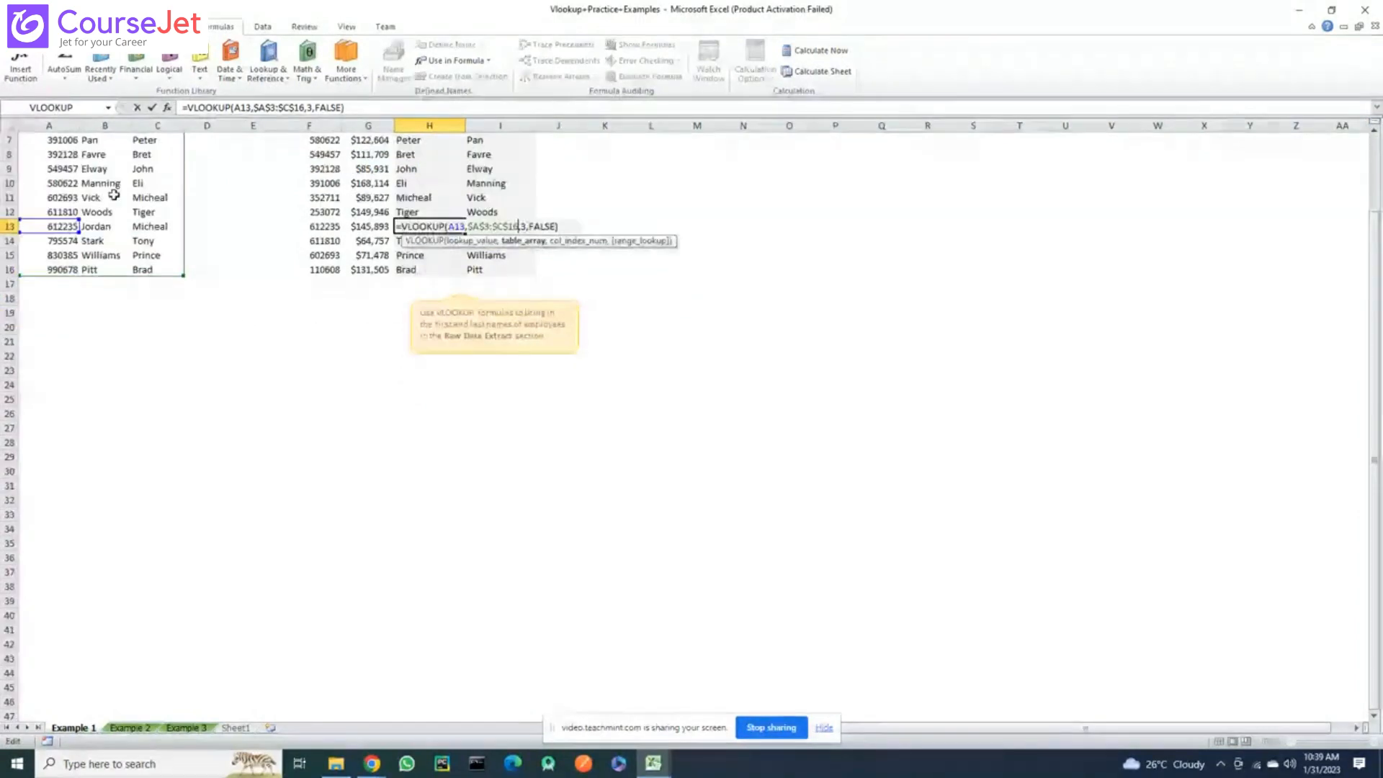
scroll(114, 195, up, 2)
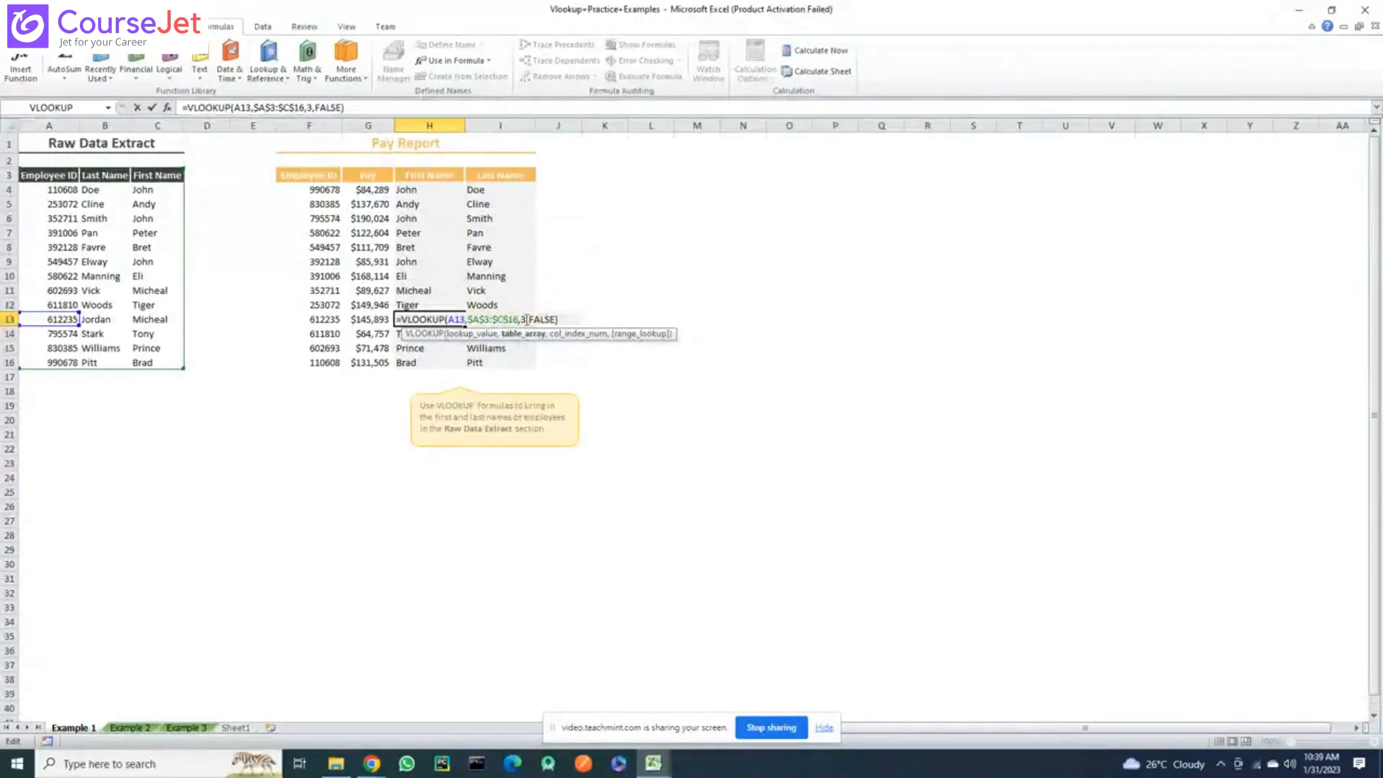
click(526, 319)
scroll(527, 319, down, 2)
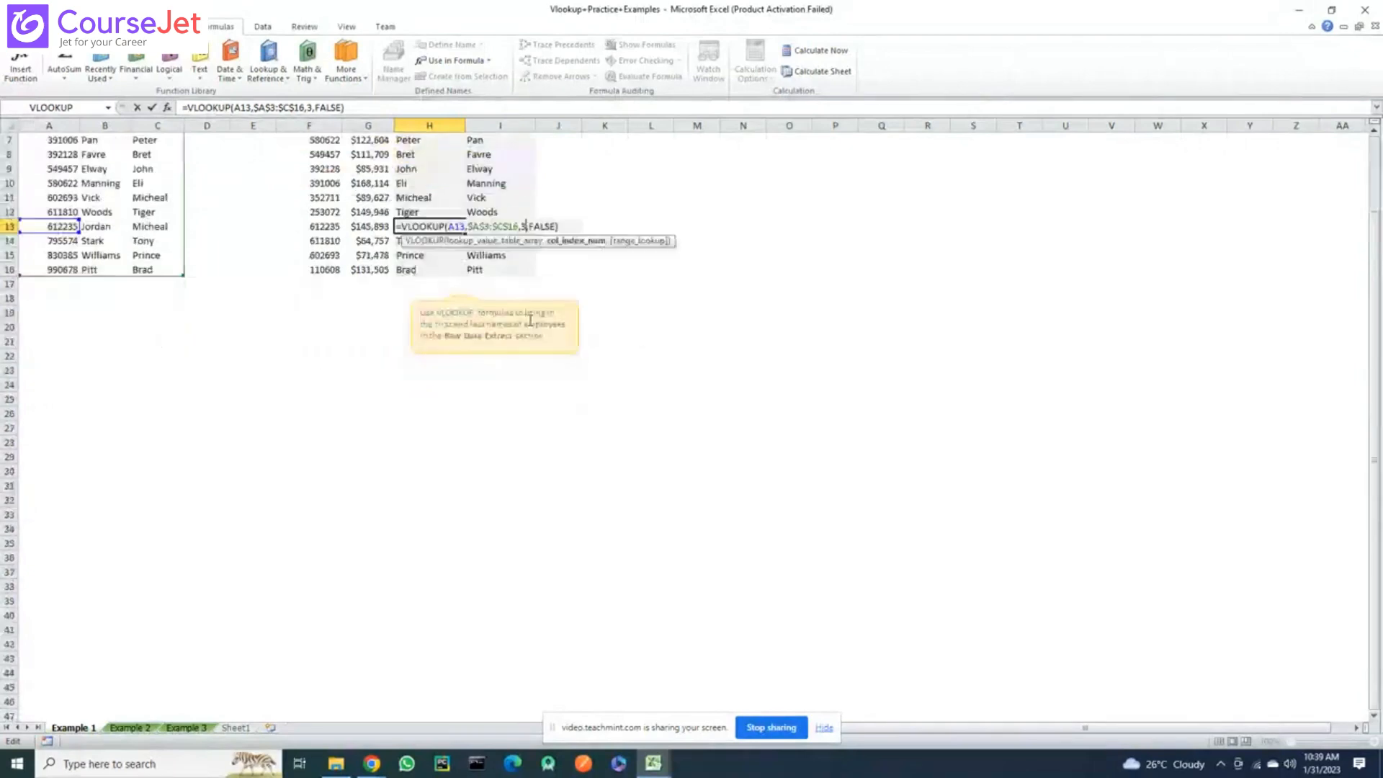
scroll(1379, 461, down, 3)
drag(1378, 462, 1378, 202)
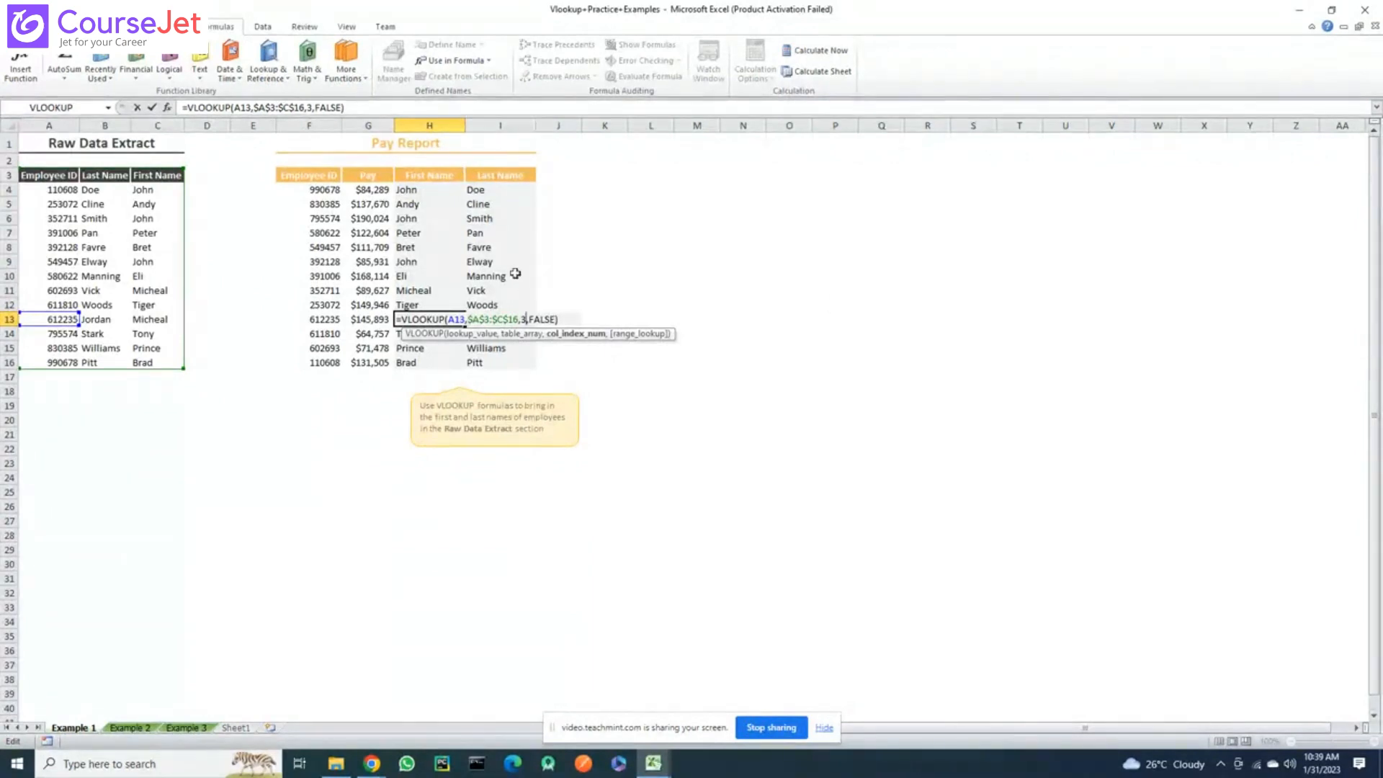
click(513, 274)
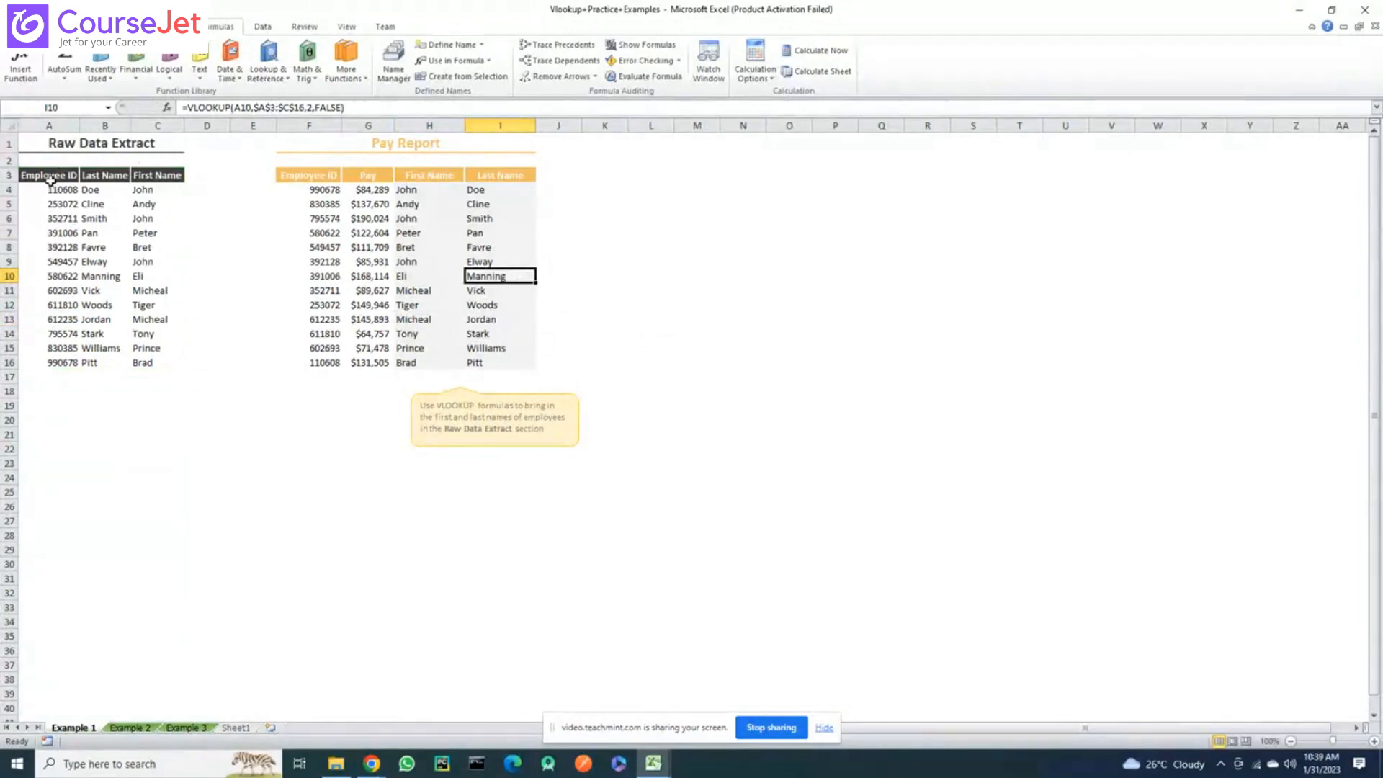
Open the Example 2 sheet and review its two raw data extracts and the Pay Report
scroll(638, 269, down, 1)
click(638, 269)
scroll(638, 269, up, 1)
scroll(638, 268, down, 1)
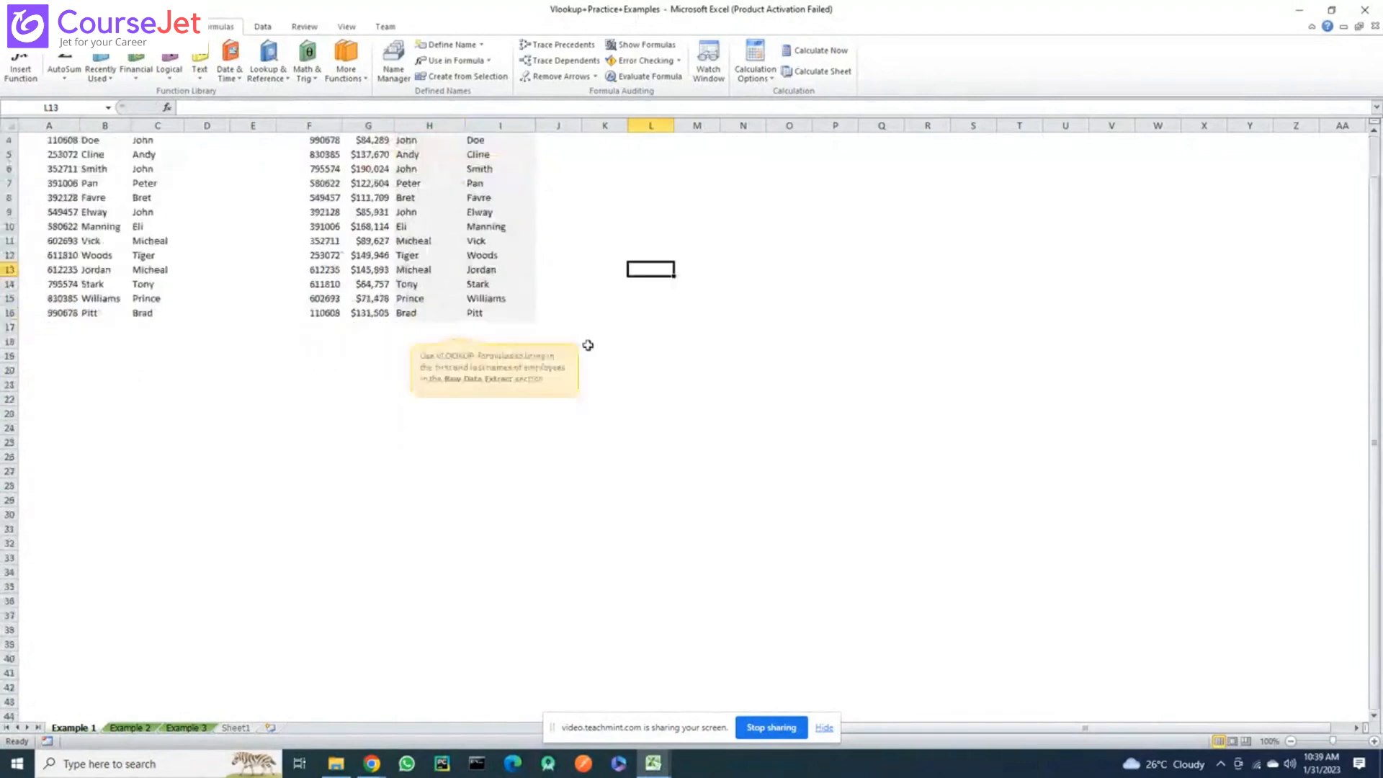
scroll(137, 734, down, 2)
click(130, 728)
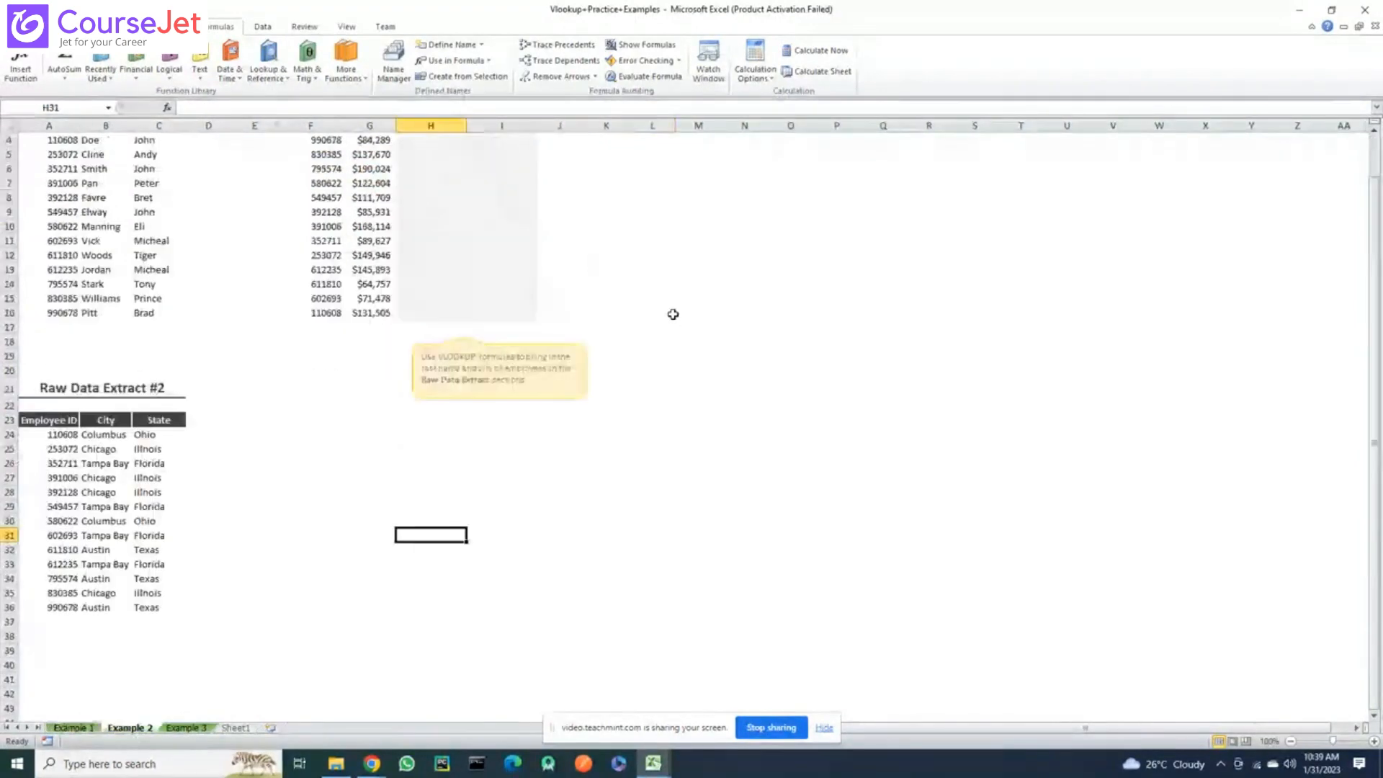
scroll(1290, 442, down, 2)
scroll(1354, 461, up, 2)
drag(1378, 479, 1375, 367)
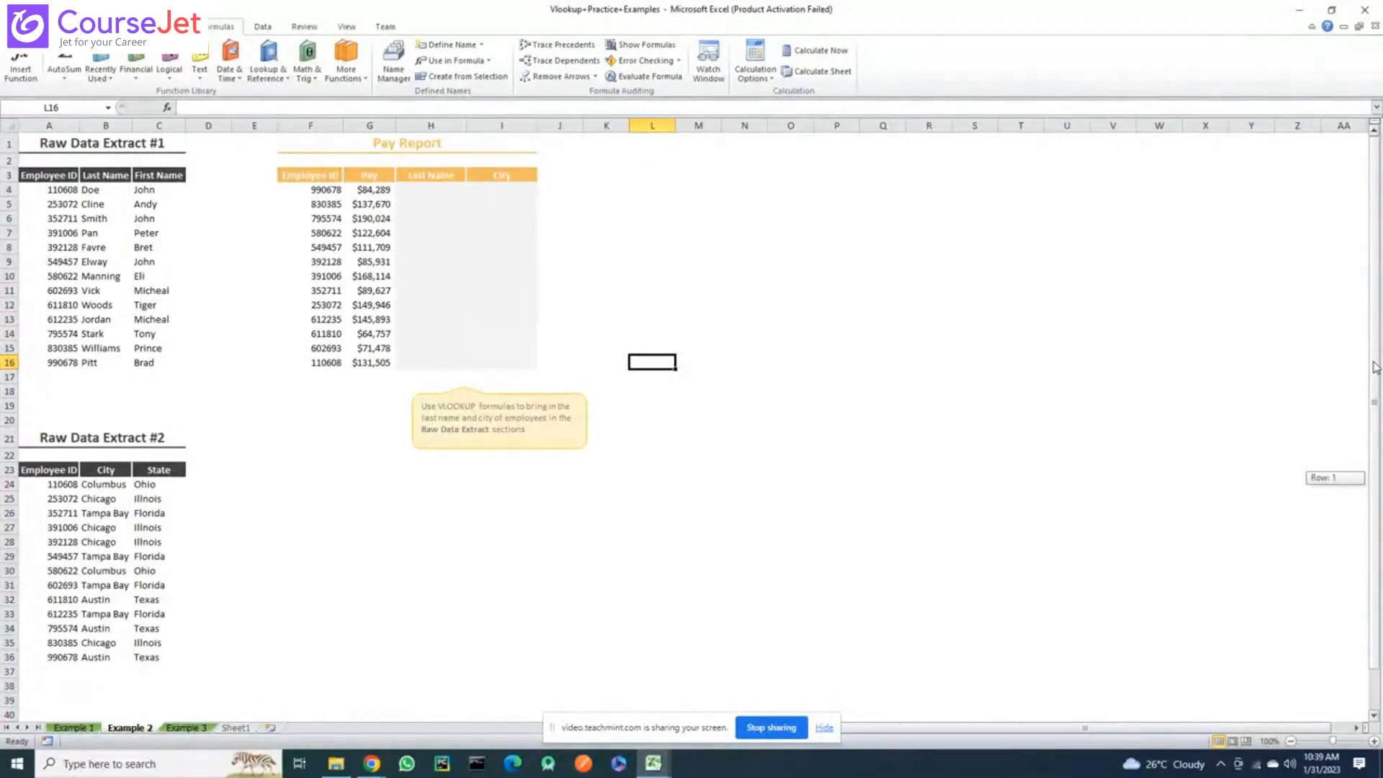
drag(1375, 367, 1375, 432)
scroll(429, 178, up, 1)
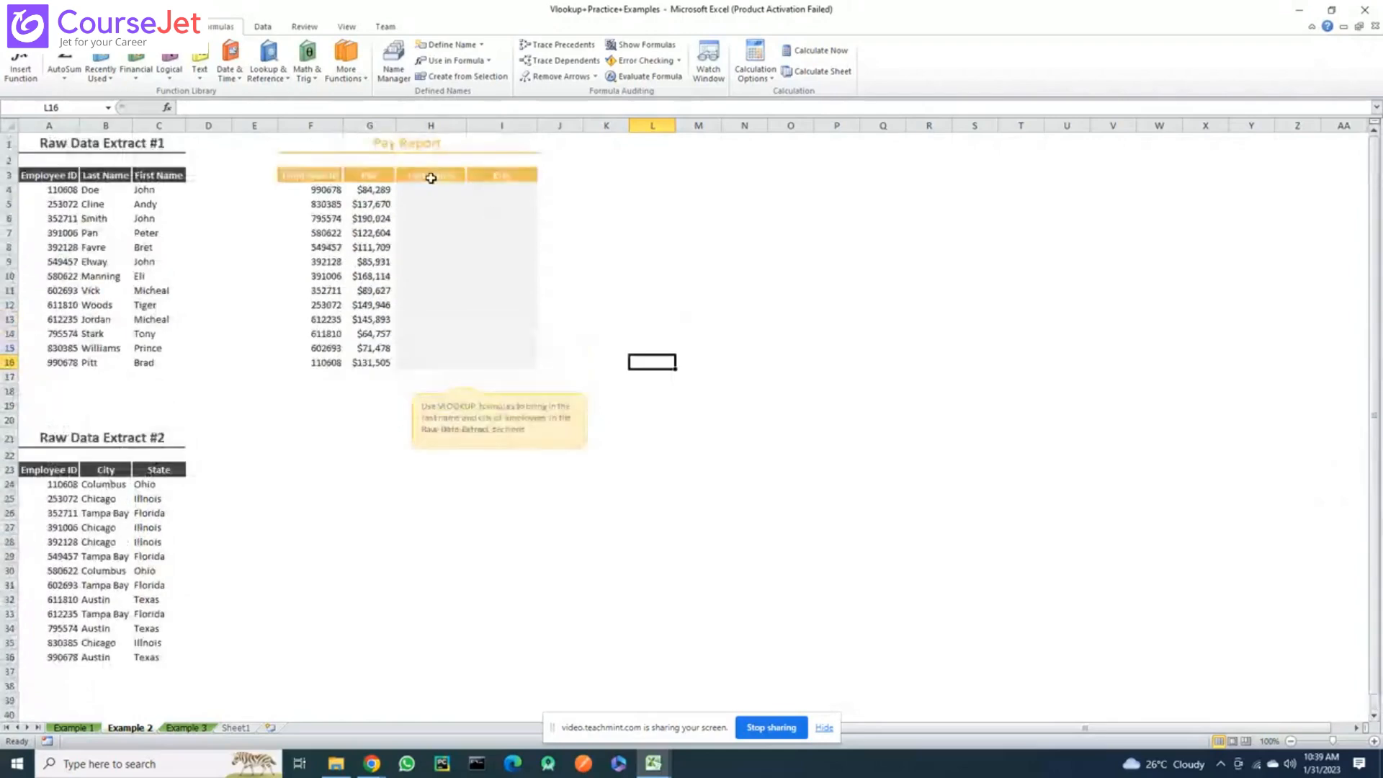
Start a VLOOKUP formula in H4 of the Last Name column with lookup value A4 and absolute table range $A$3:$C$16
click(439, 189)
scroll(442, 181, down, 1)
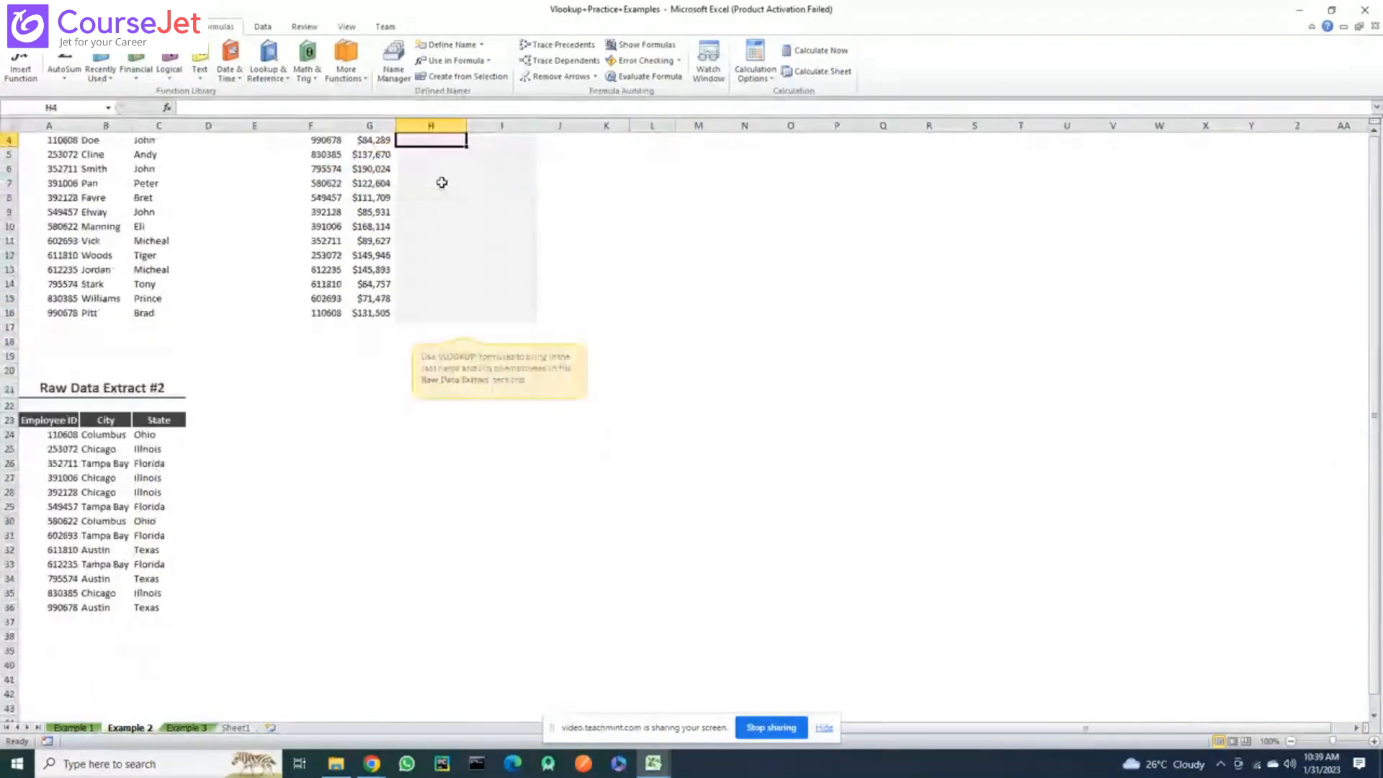
scroll(442, 182, up, 1)
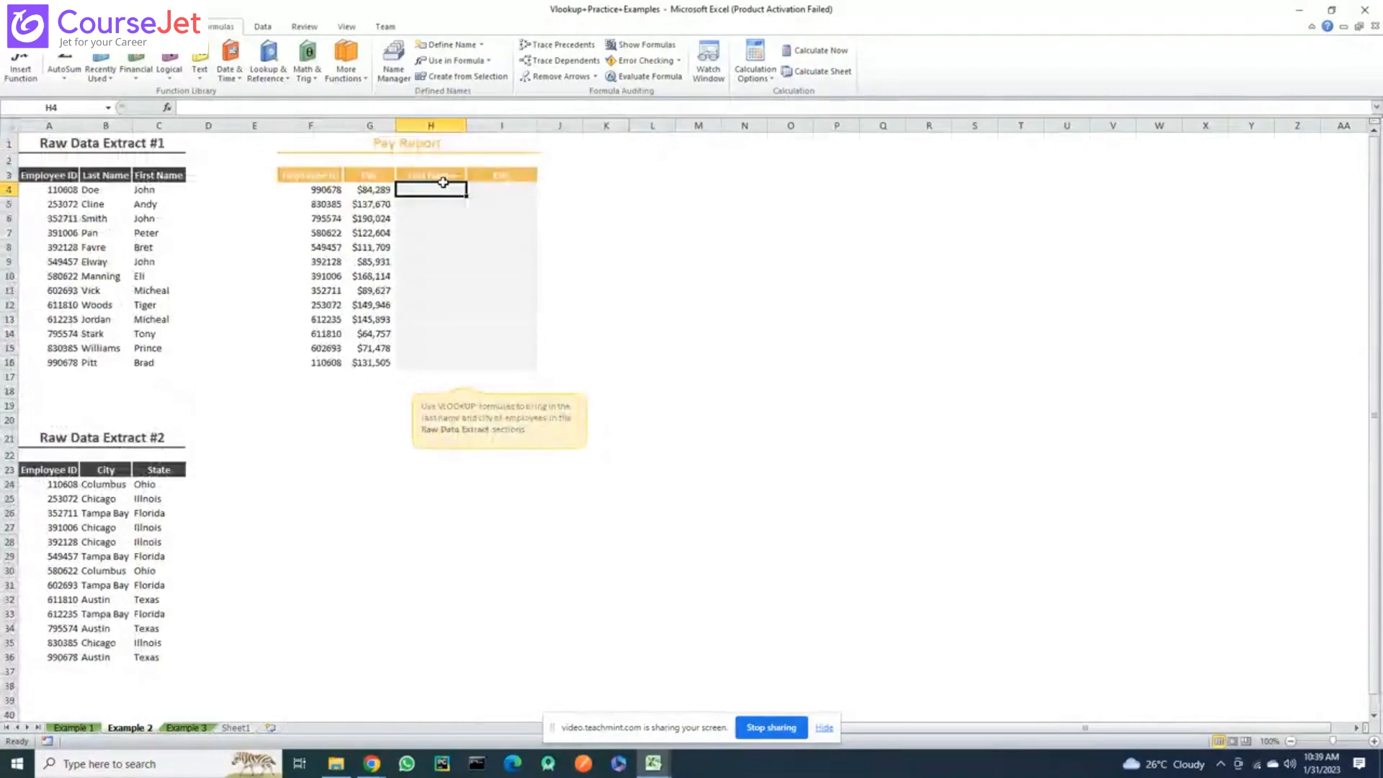
text(=)
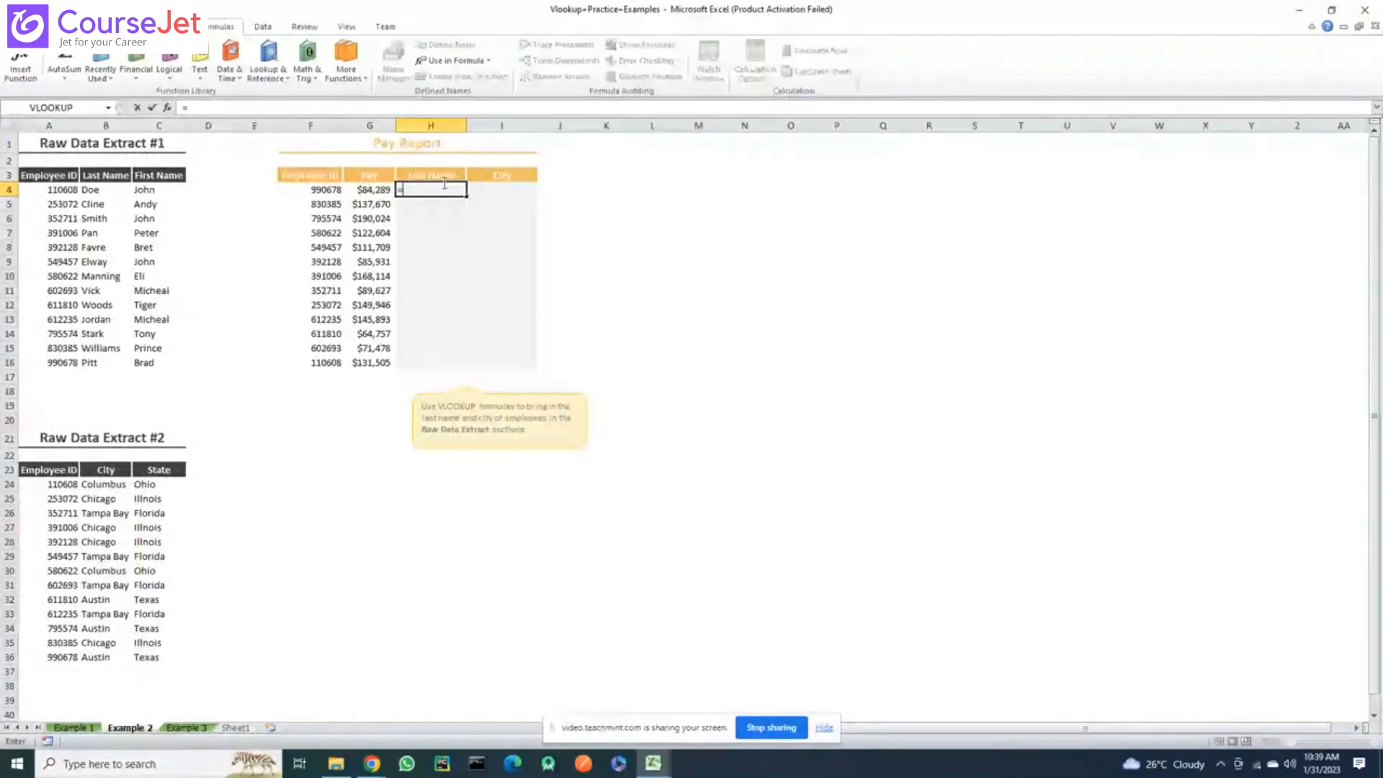
text(VLOOKUP()
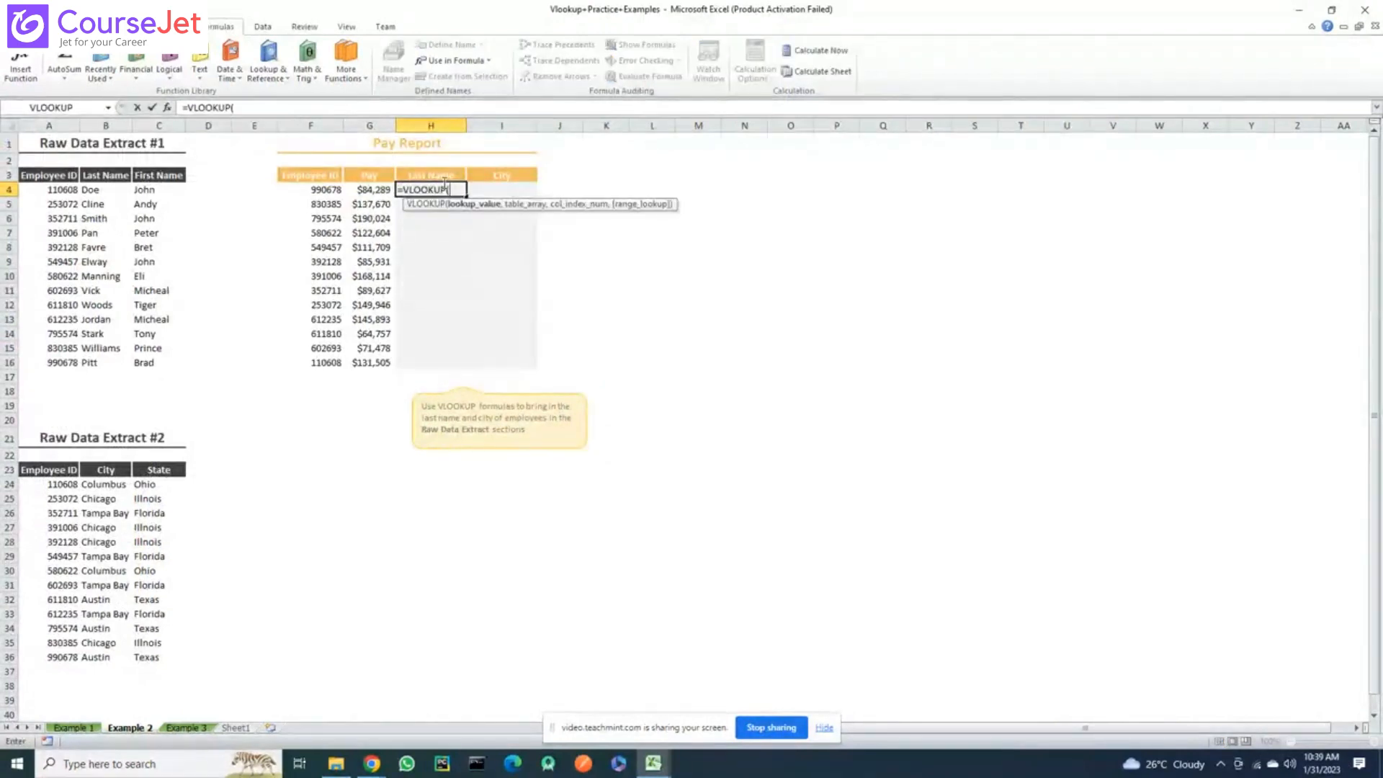
click(60, 191)
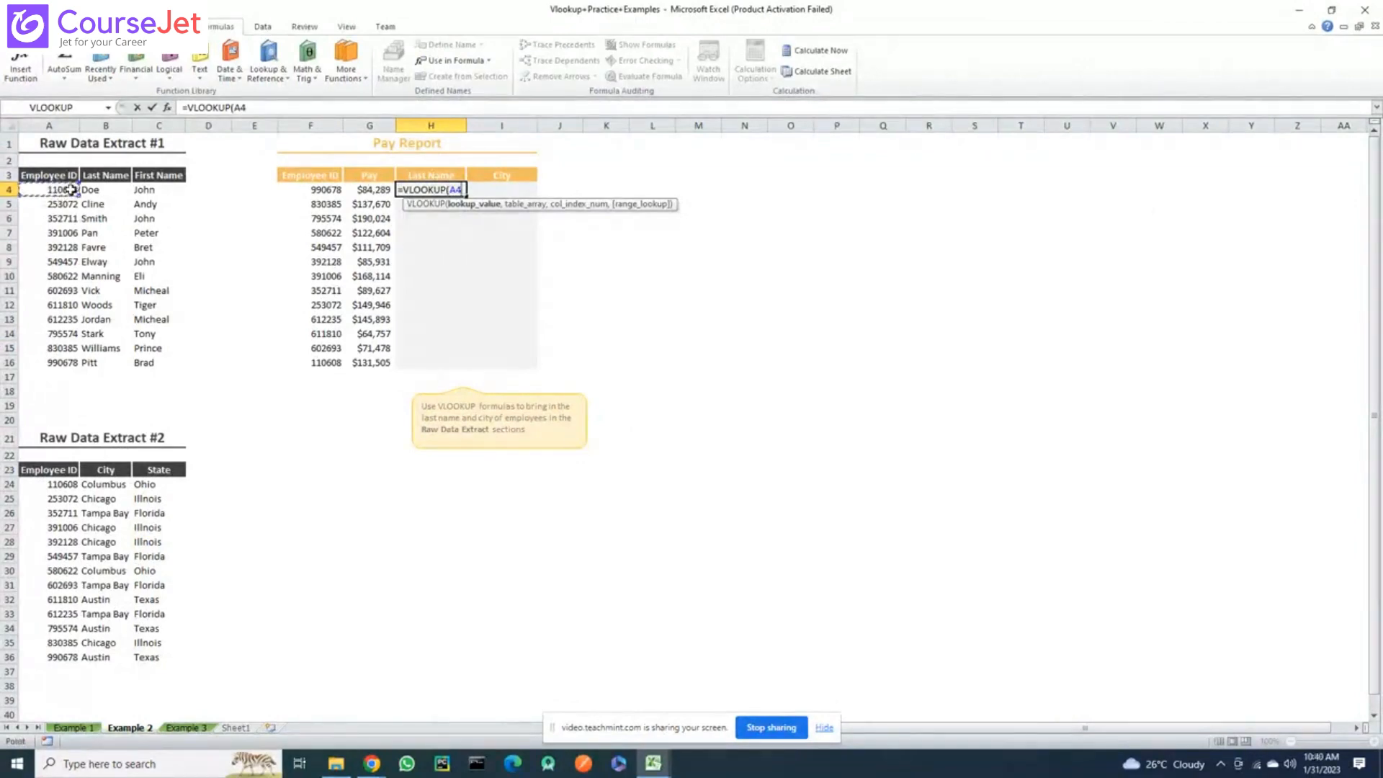
text(,)
drag(63, 175, 153, 362)
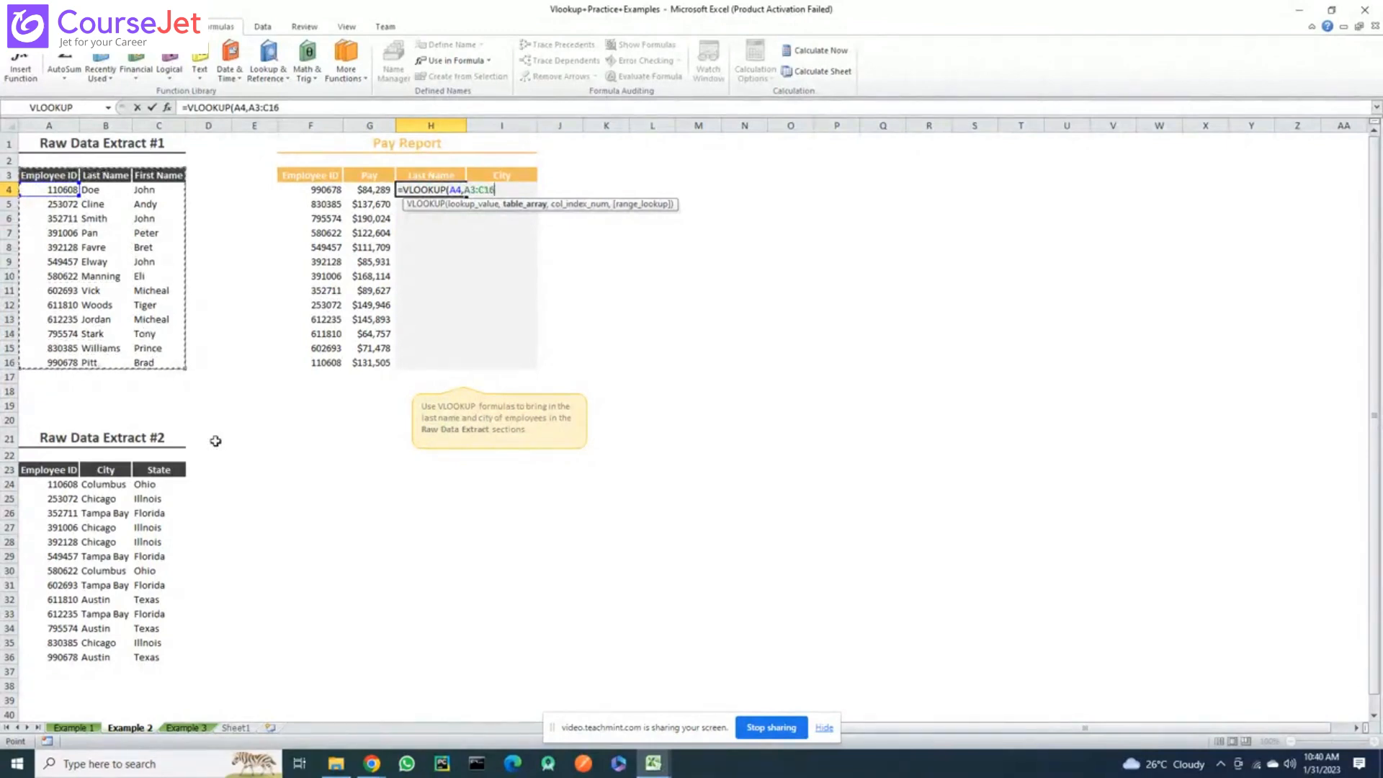
key(F4)
text(,)
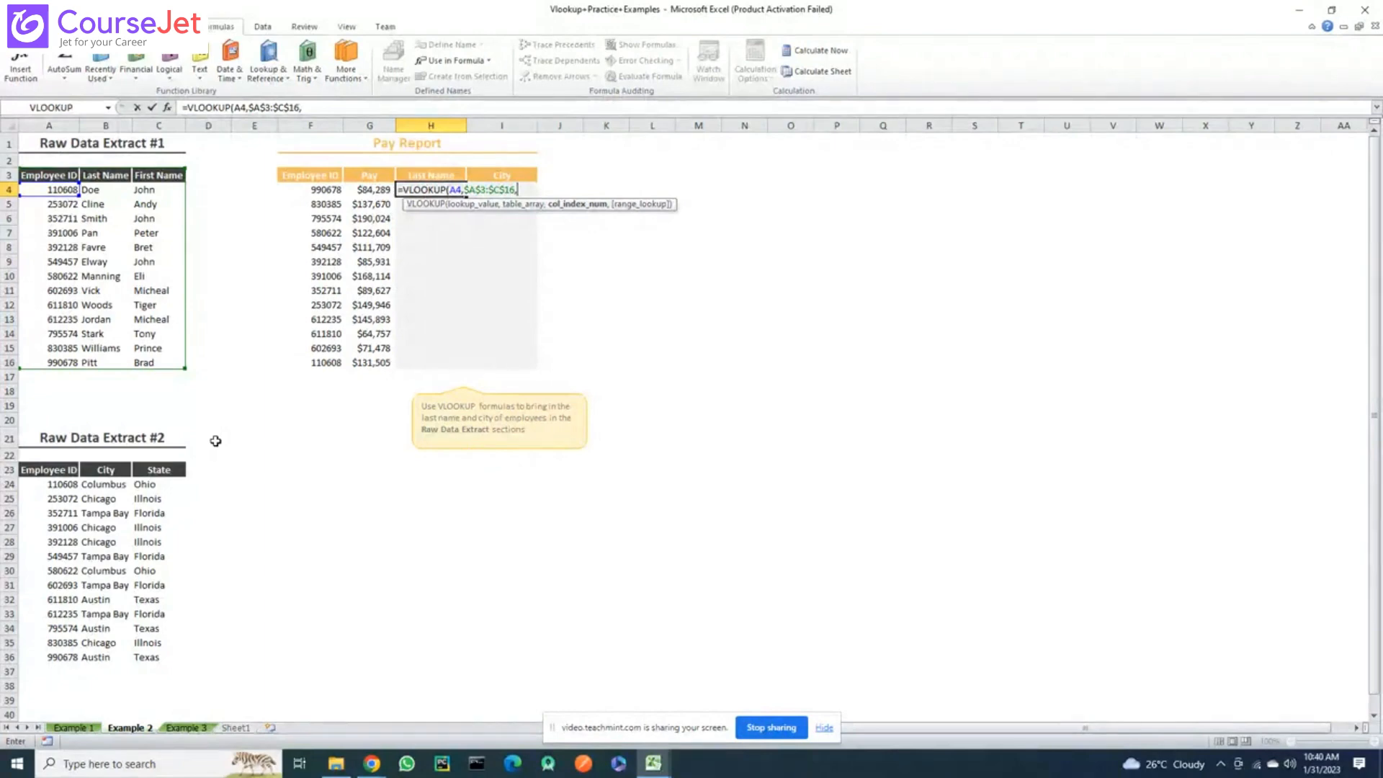
Complete the Last Name VLOOKUP in H4 with column index 2 and exact match FALSE, and fill it down to H16
text(2,f)
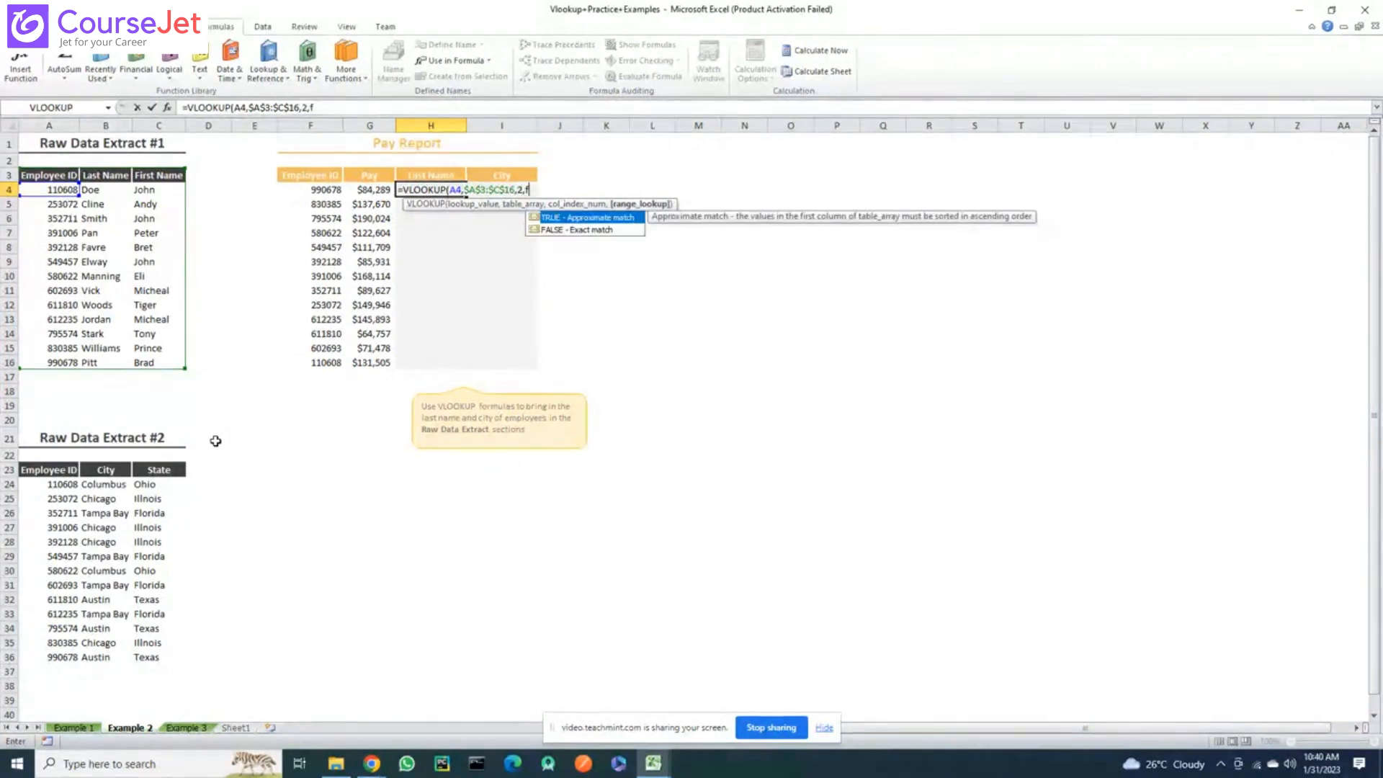
text(alse)
key(Down)
key(Tab)
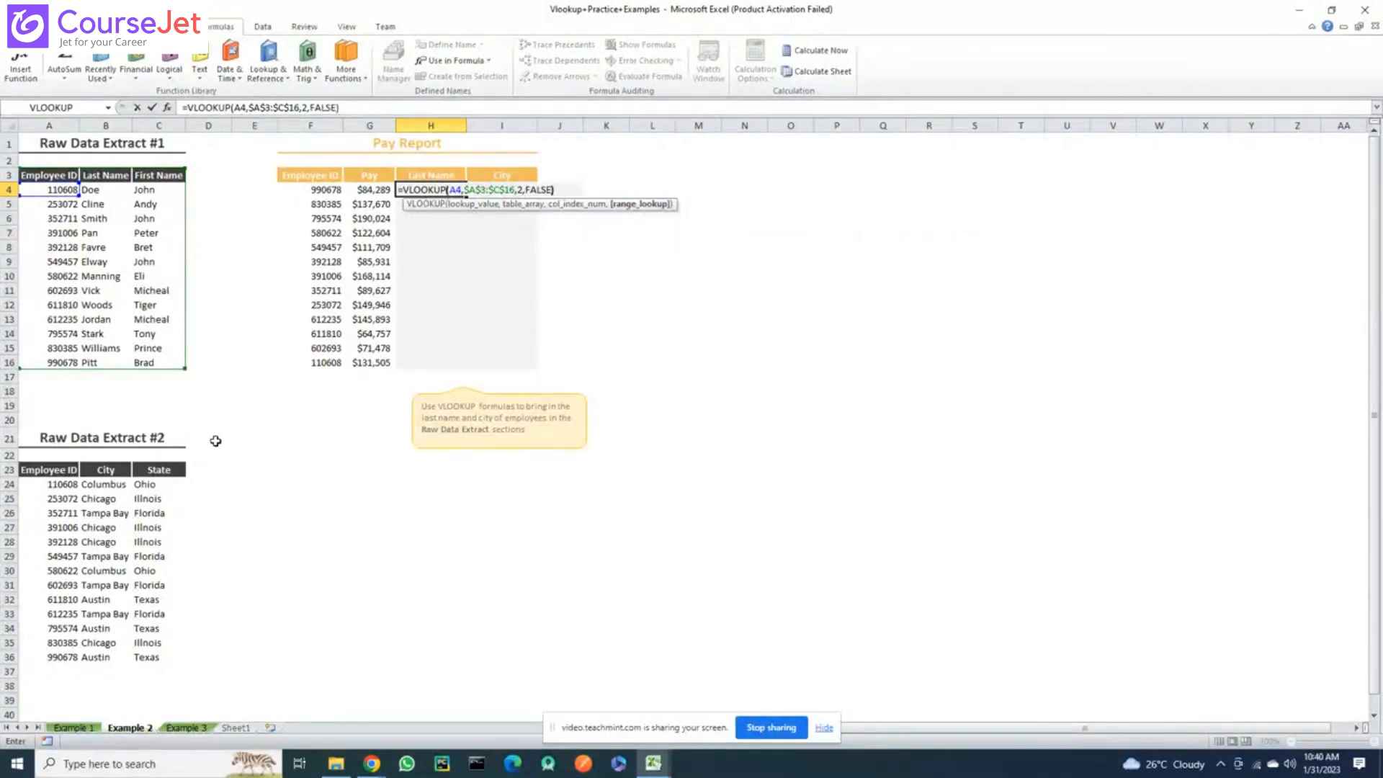
key(Return)
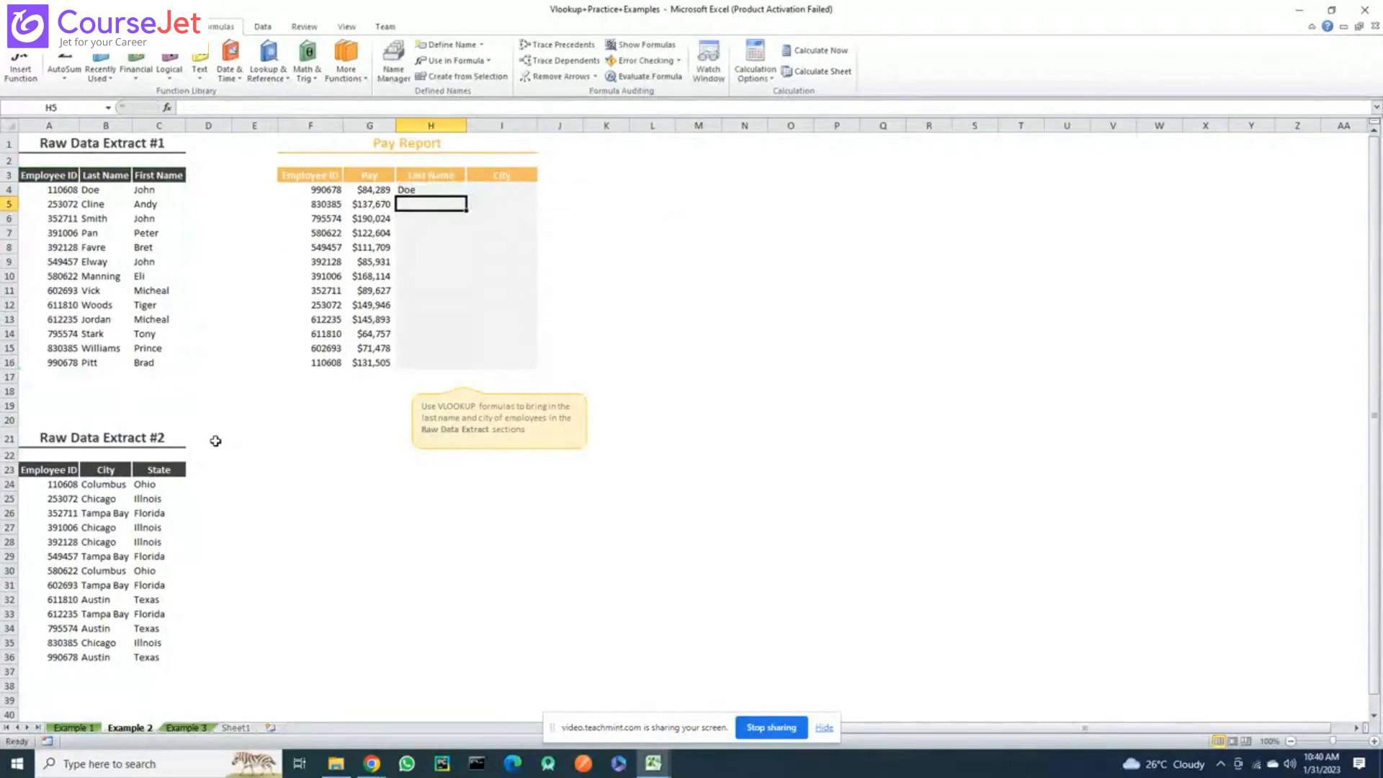
click(425, 190)
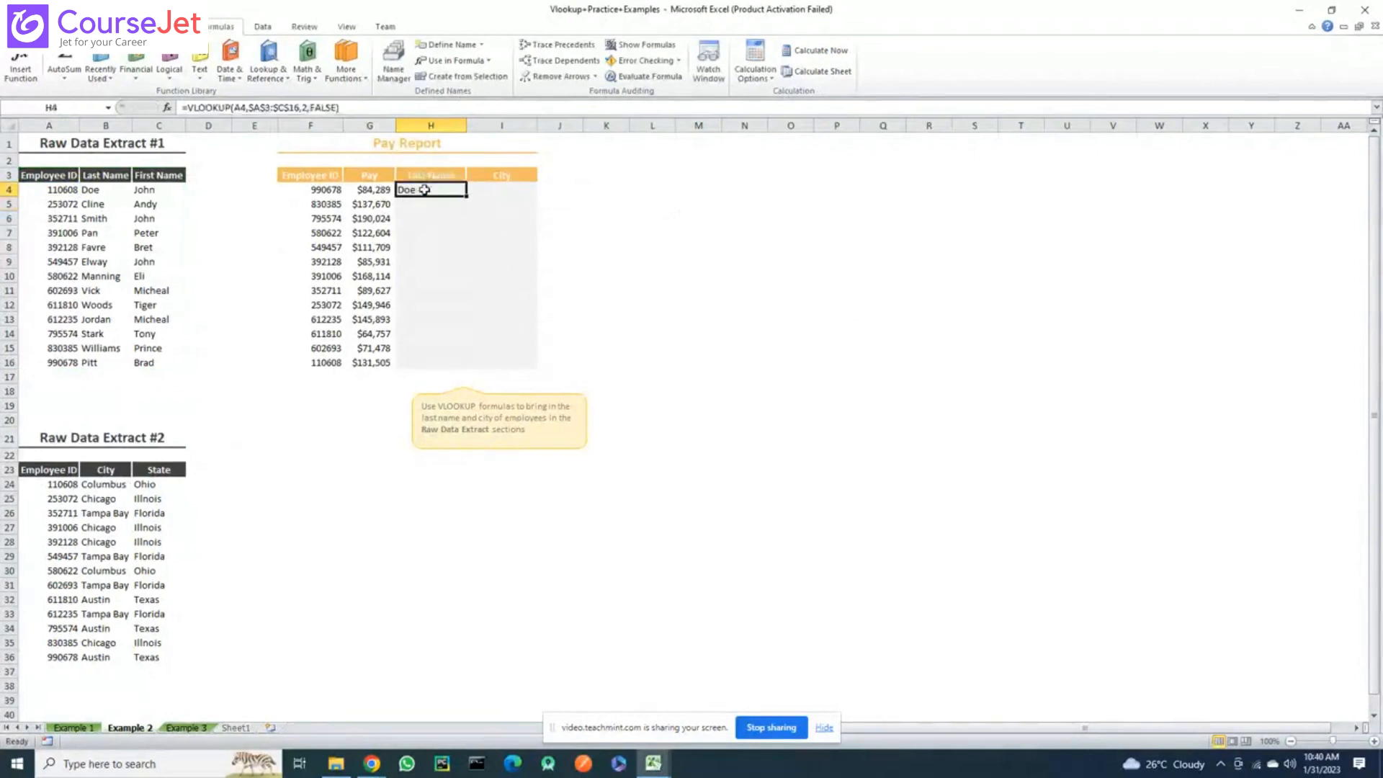
double_click(467, 196)
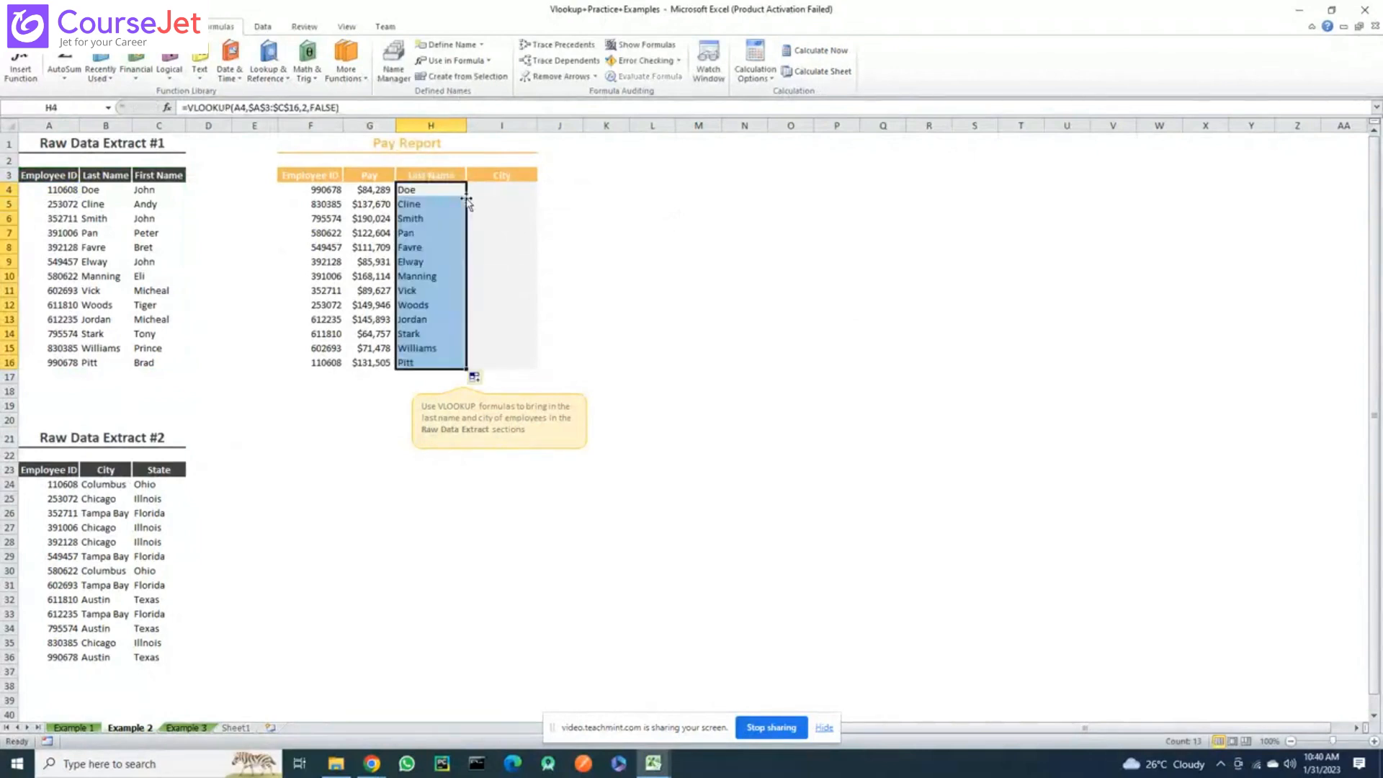
Start a VLOOKUP formula in I4 of the City column with lookup value A24 and absolute table range $A$23:$C$36 from Raw Data Extract #2
click(514, 189)
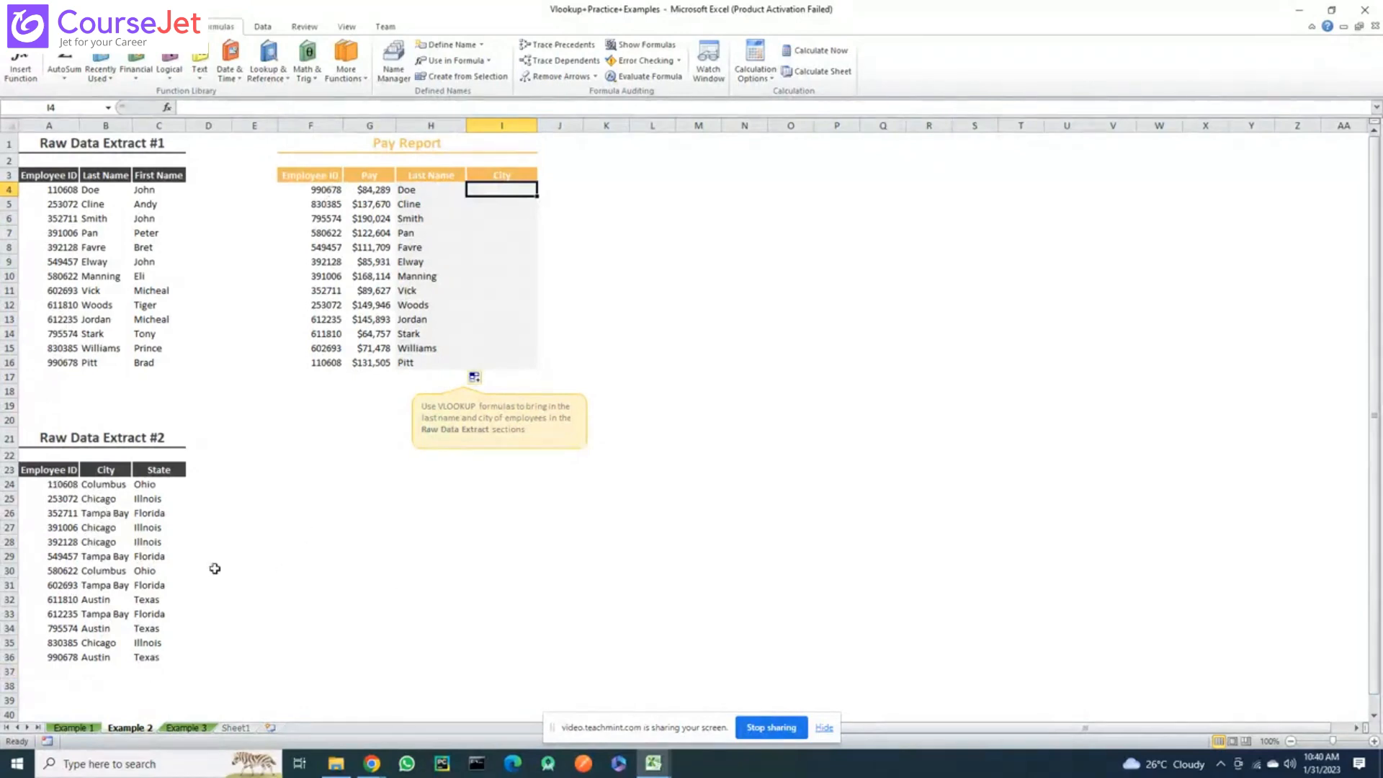
drag(43, 437, 172, 653)
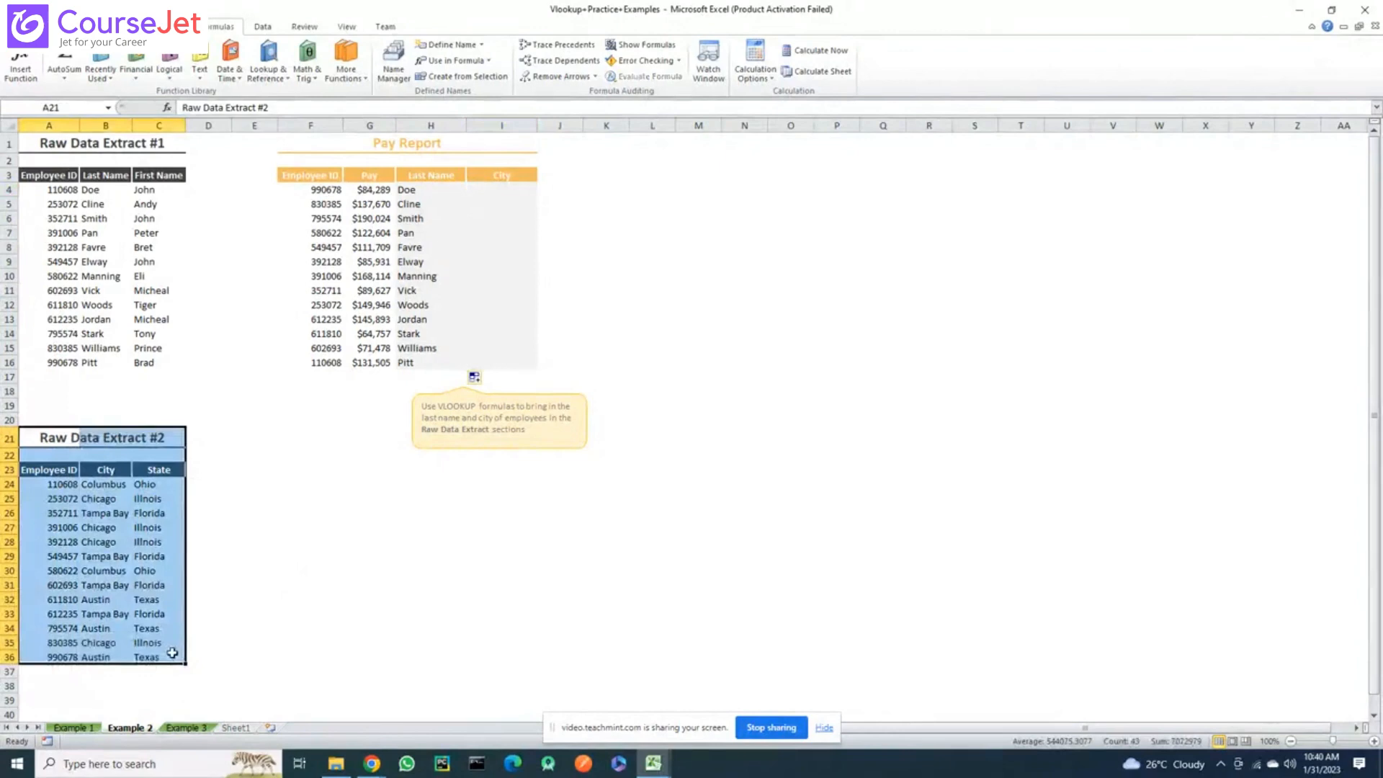
click(314, 495)
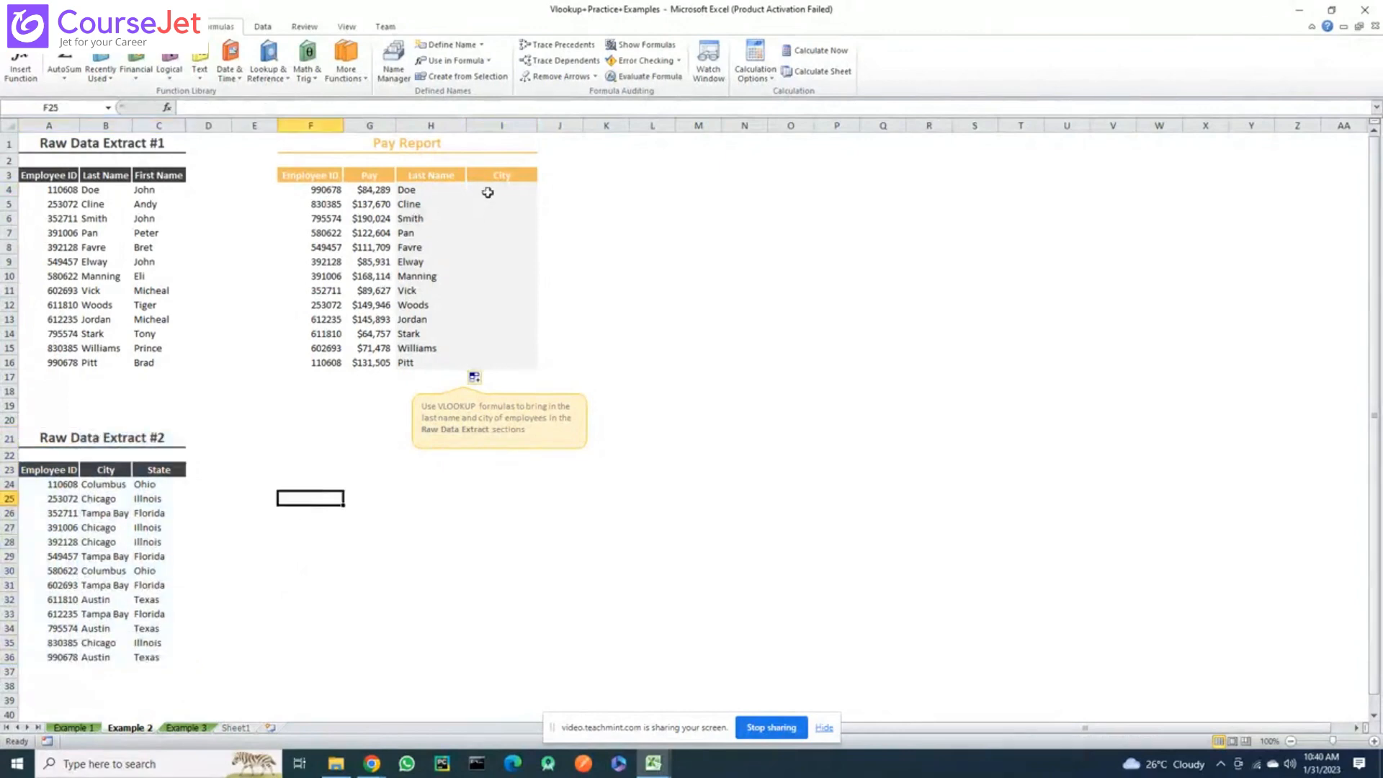
click(492, 189)
text(=VLOOKUP()
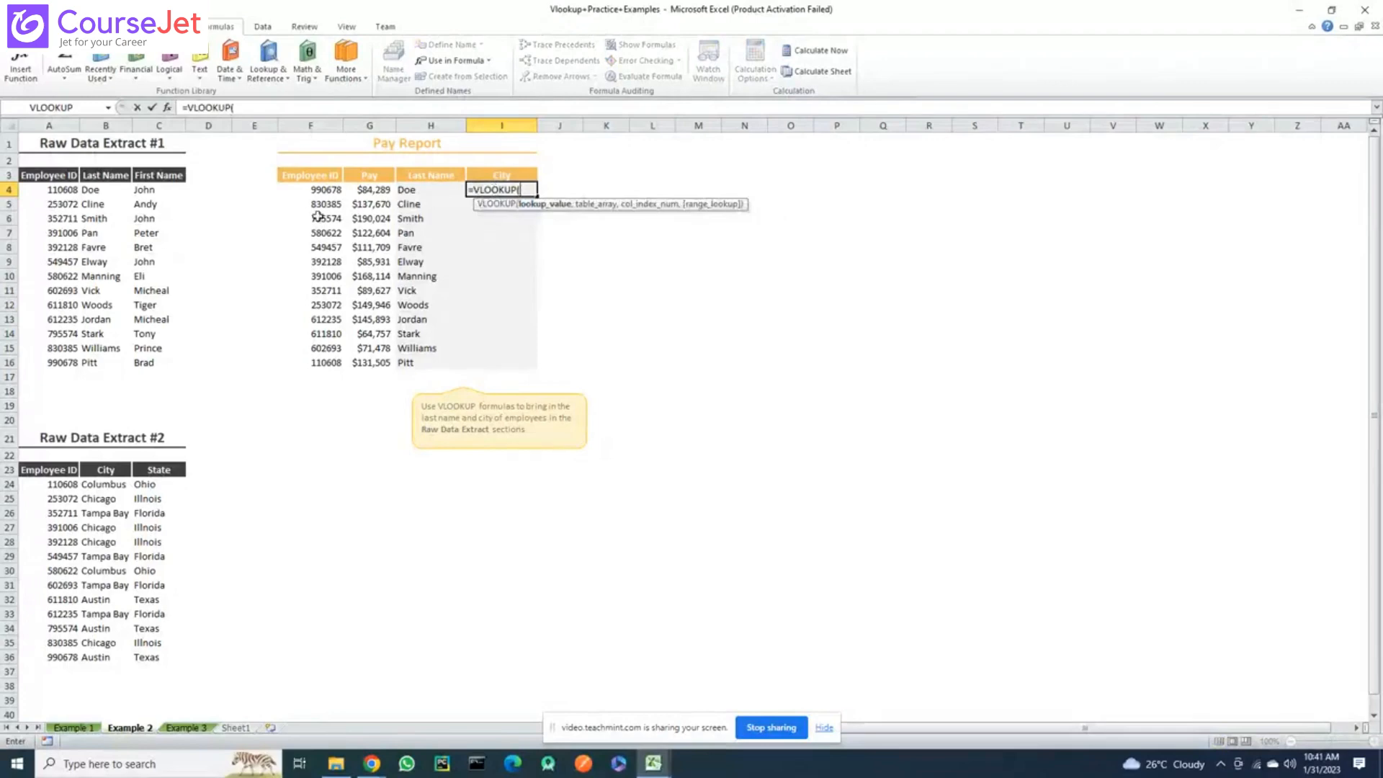
click(56, 190)
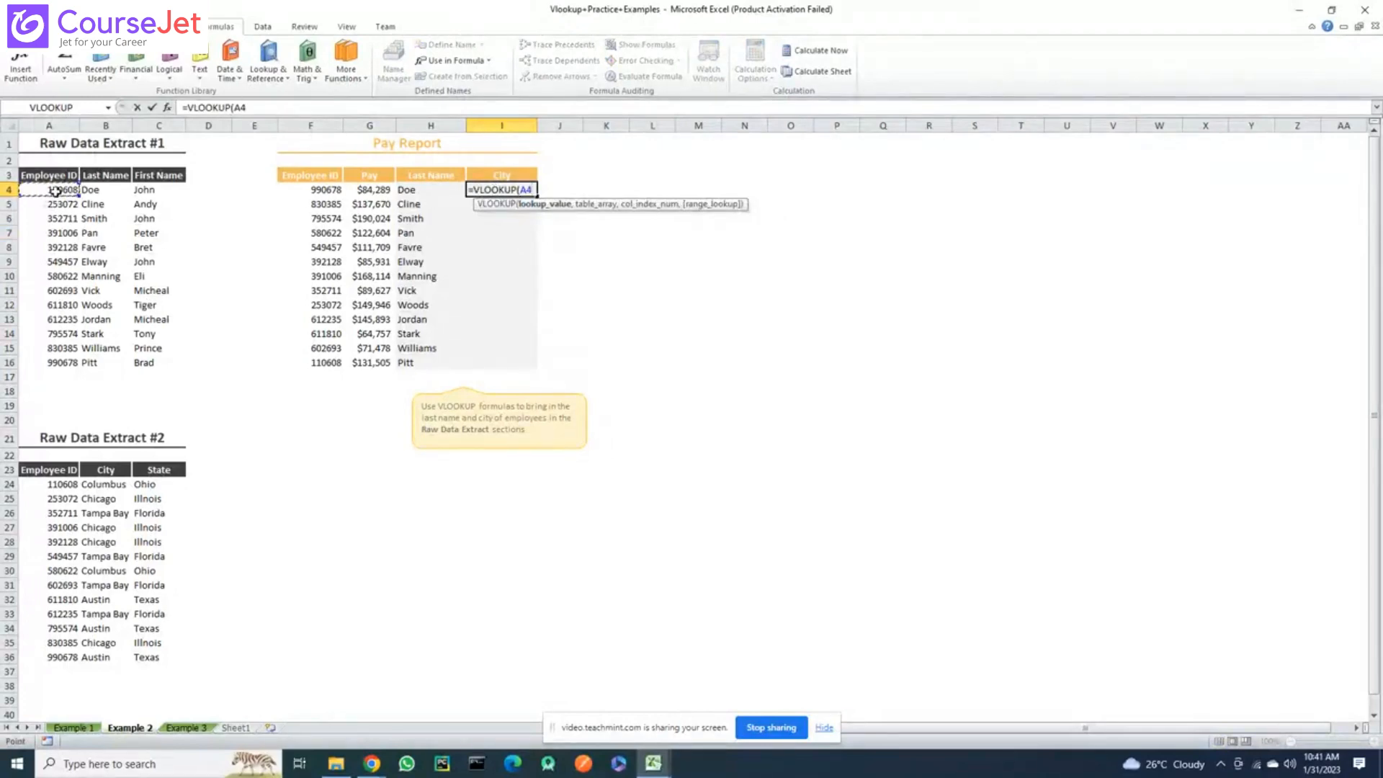
click(51, 482)
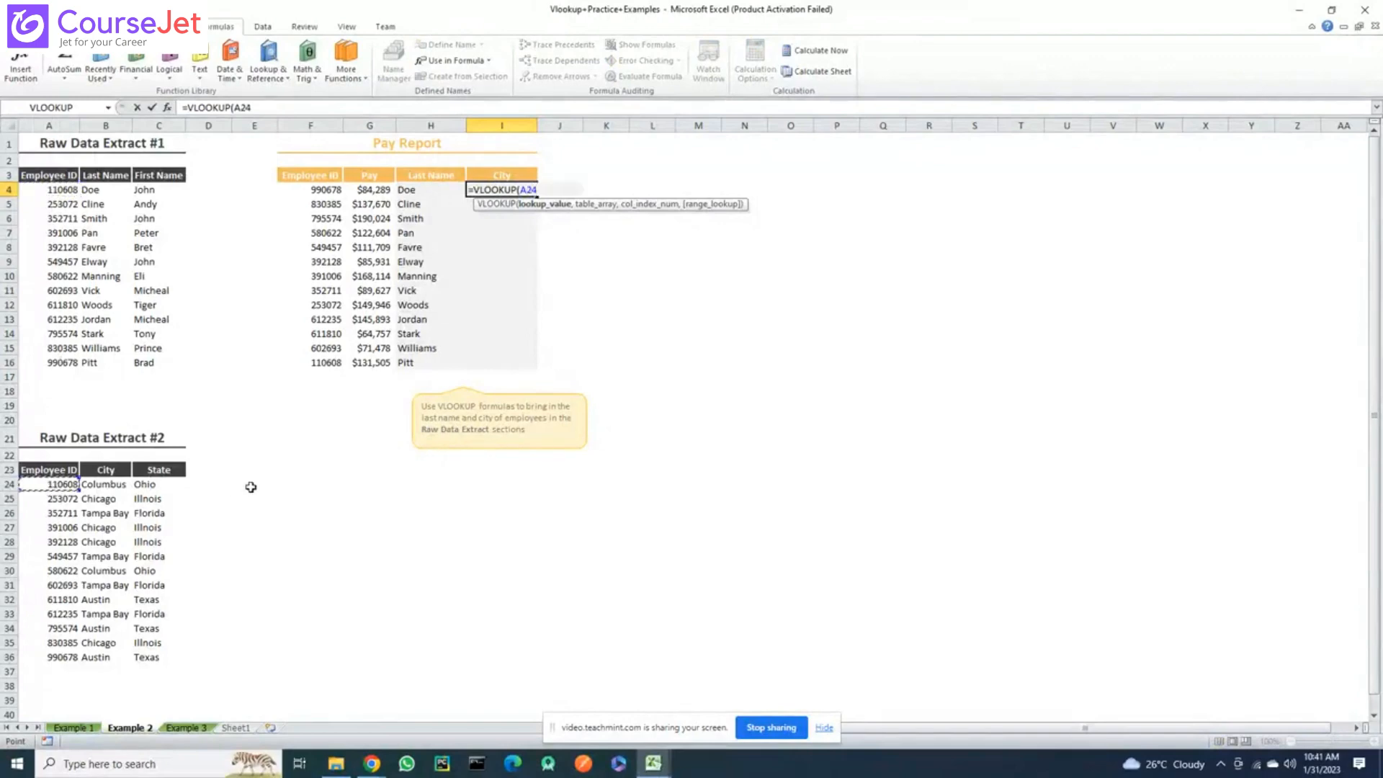
text(,)
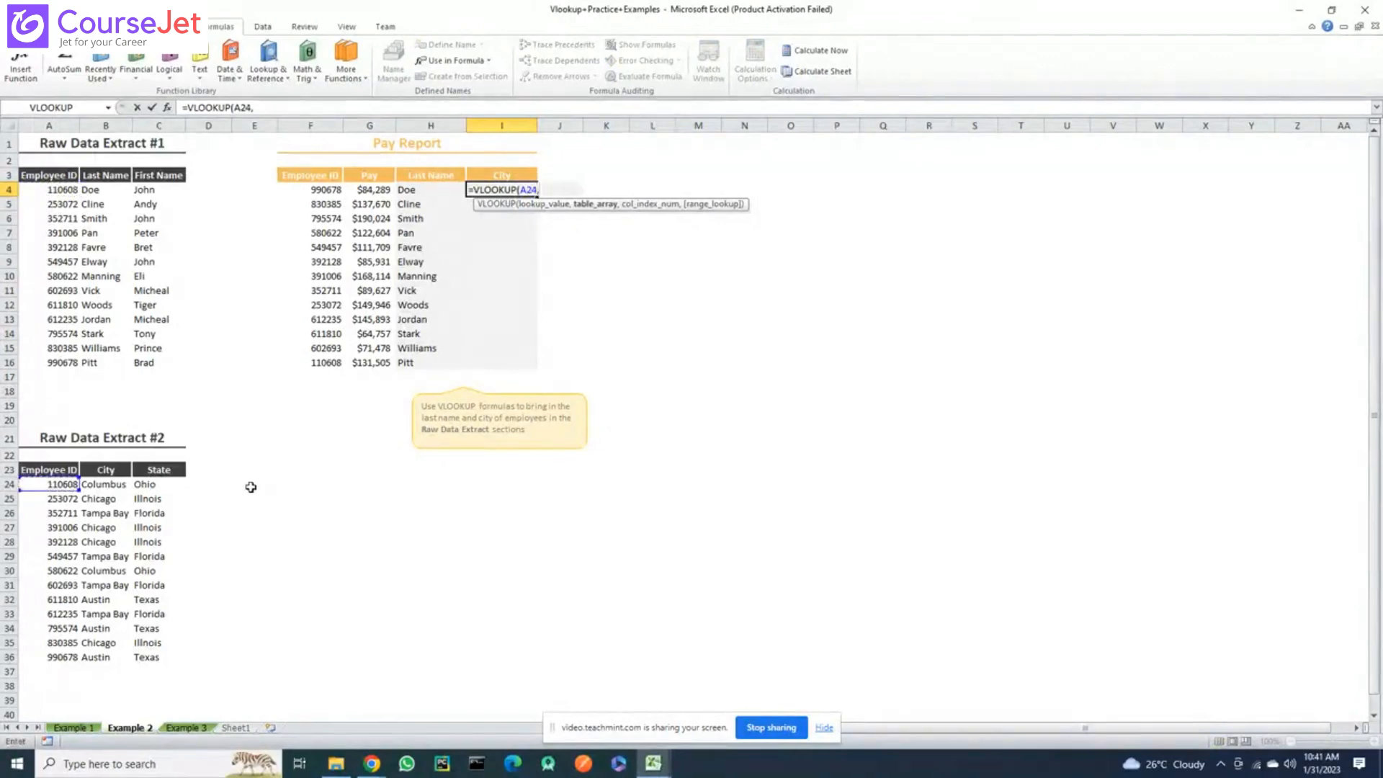
drag(43, 469, 157, 656)
key(F4)
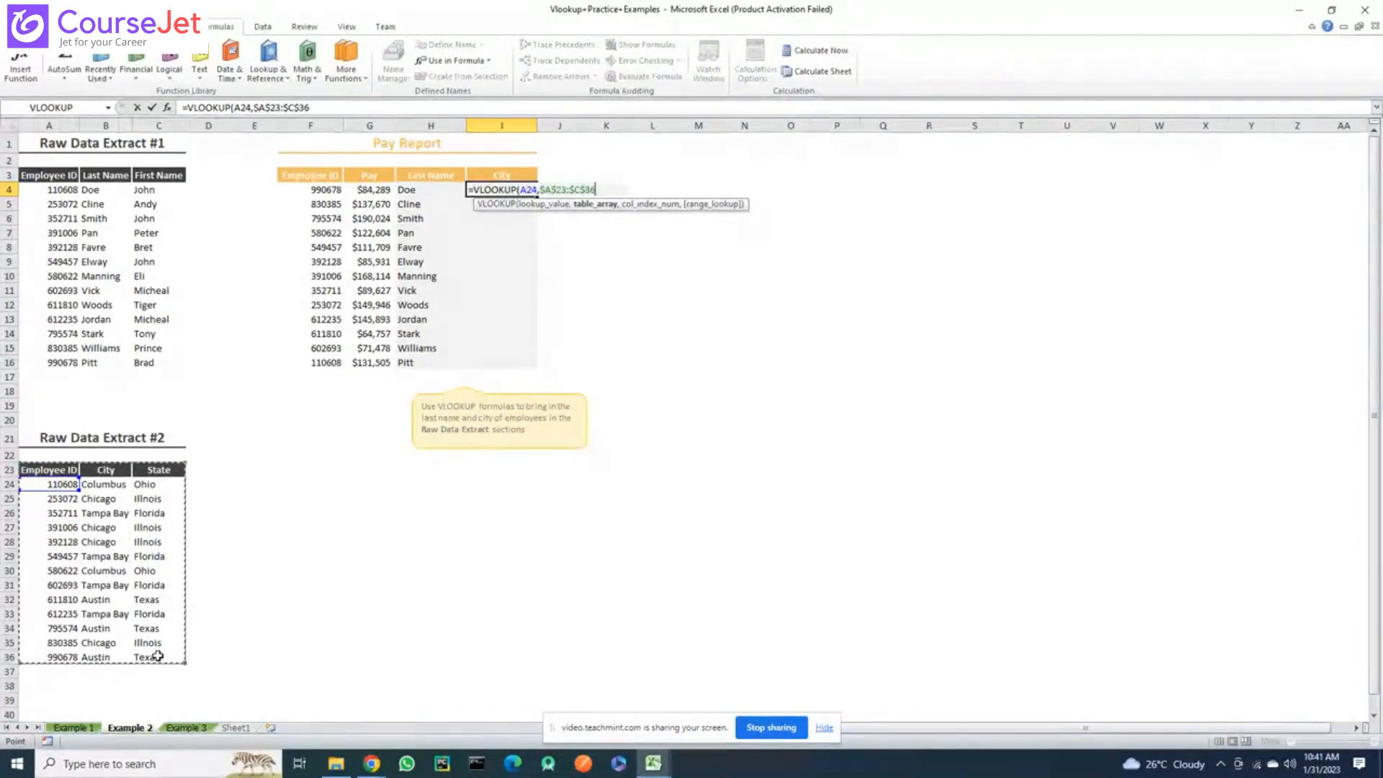
text(,)
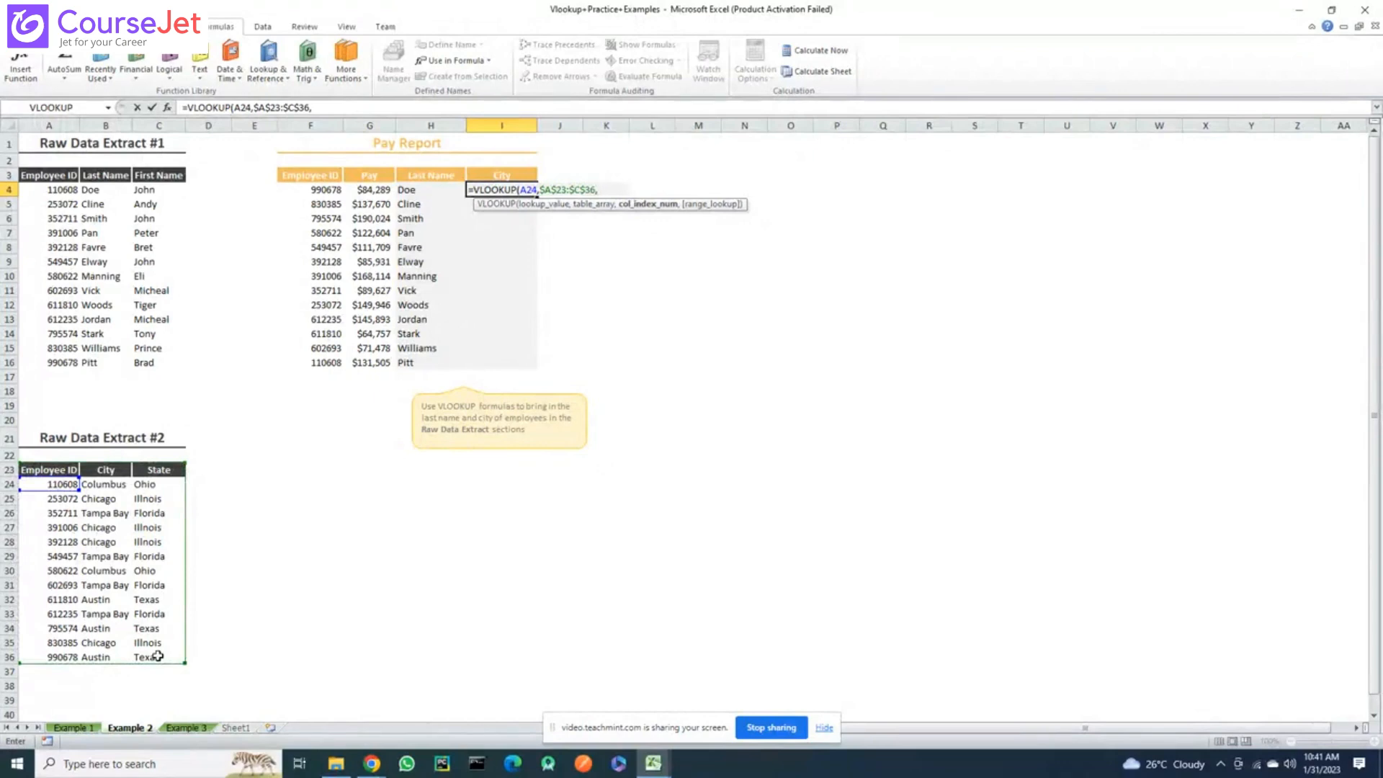
Complete the City VLOOKUP in I4 with column index 2 and exact match FALSE, and fill it down to I16
text(2,fal)
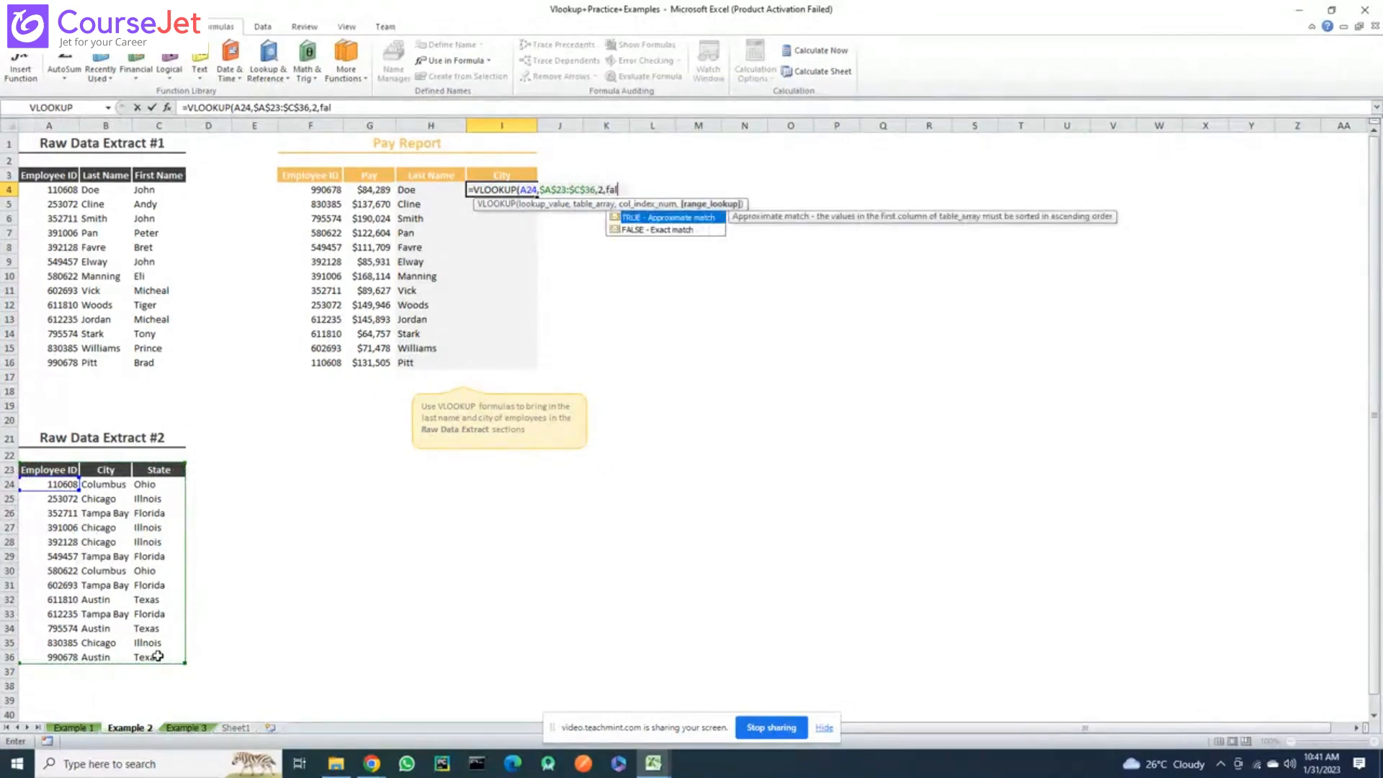
key(Down)
key(Tab)
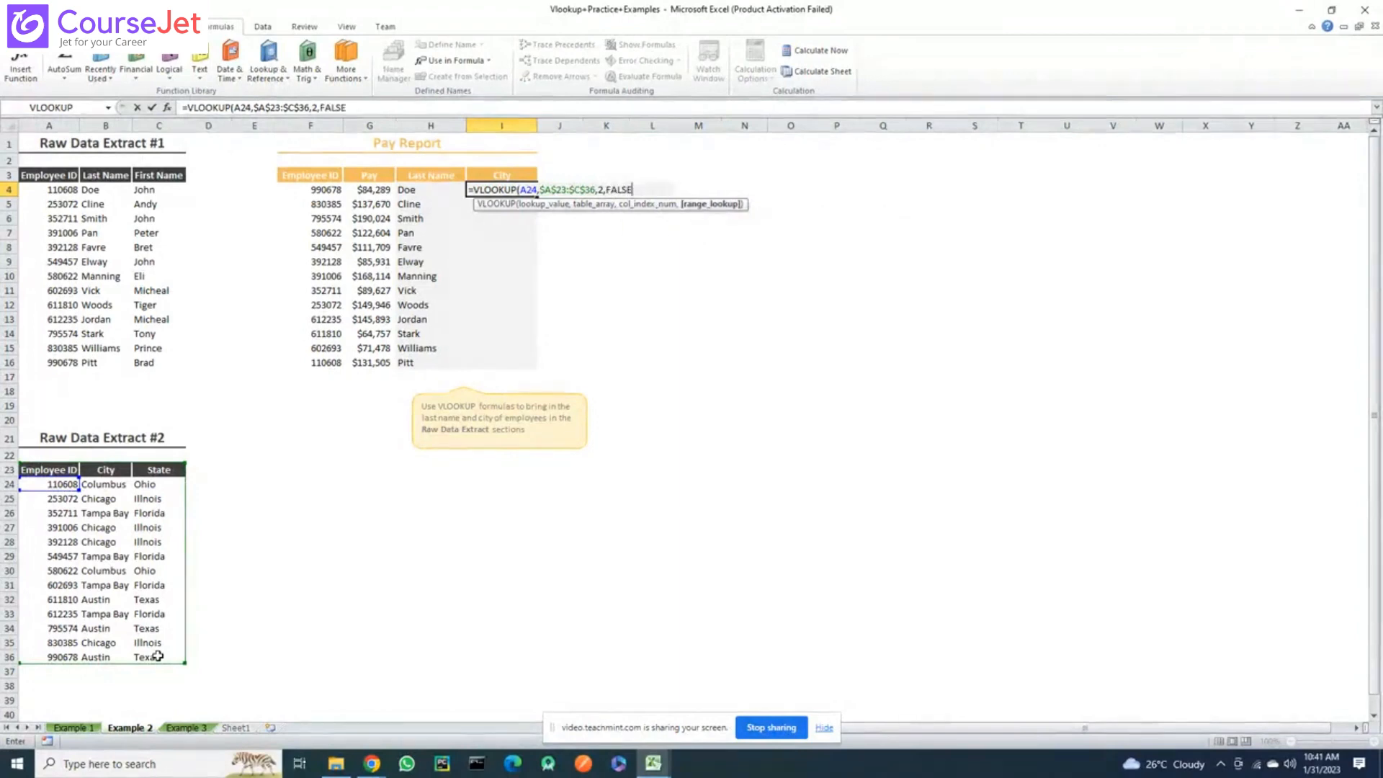
text())
key(Return)
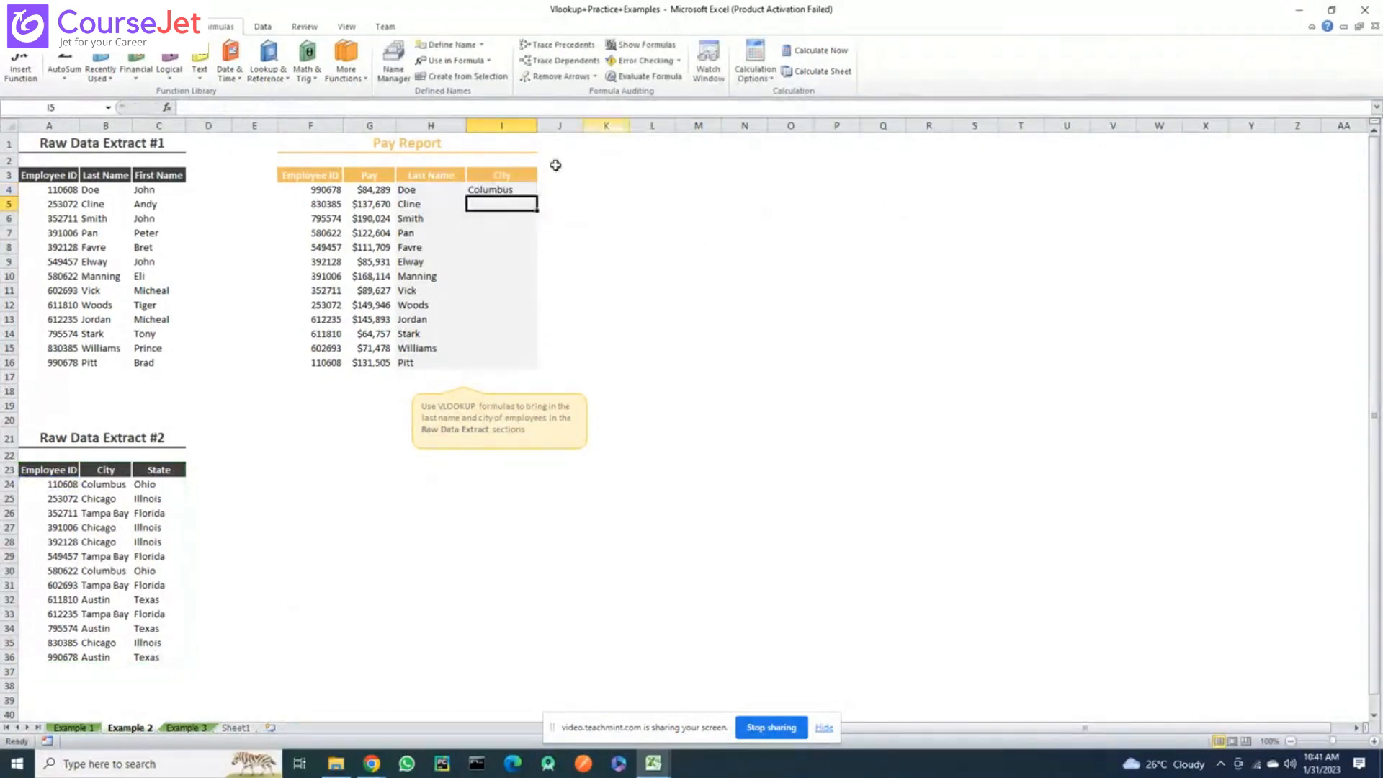
click(533, 195)
double_click(542, 203)
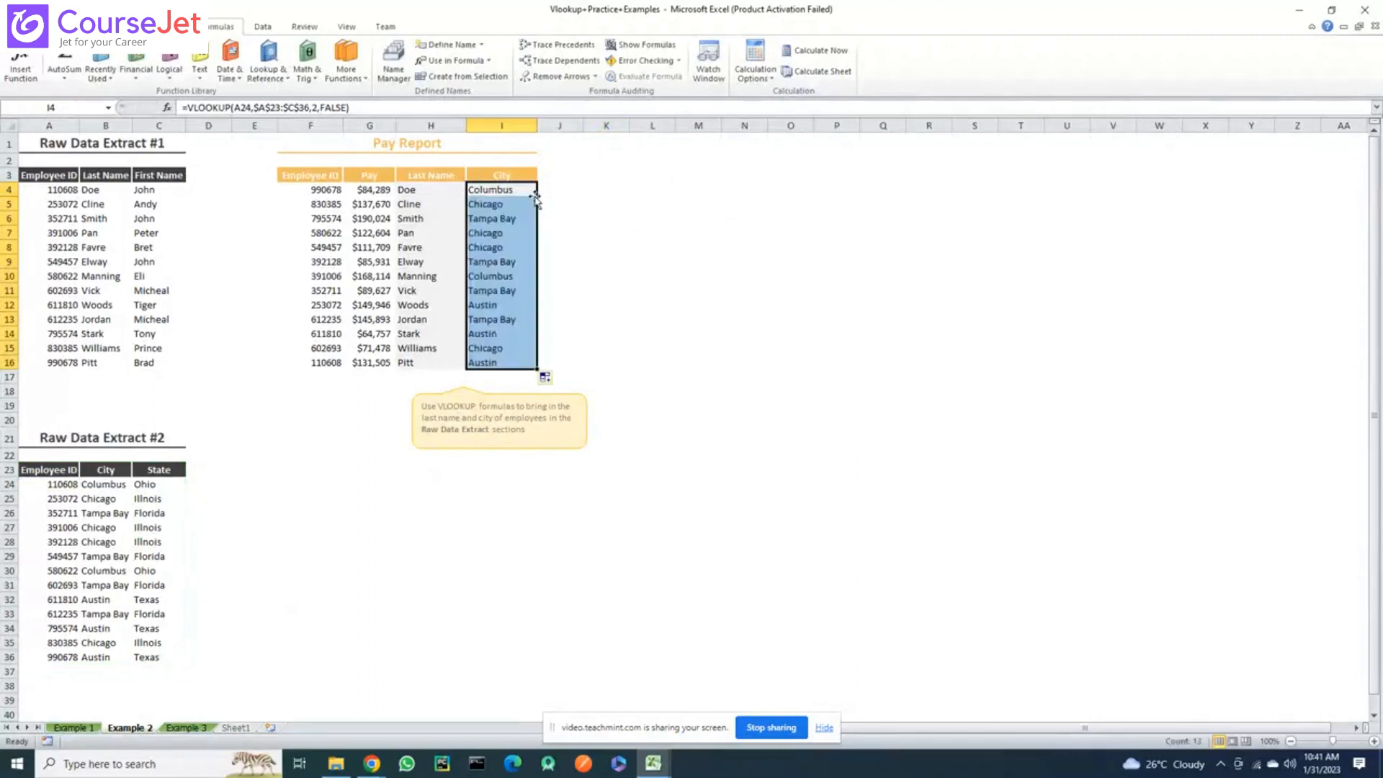
click(572, 202)
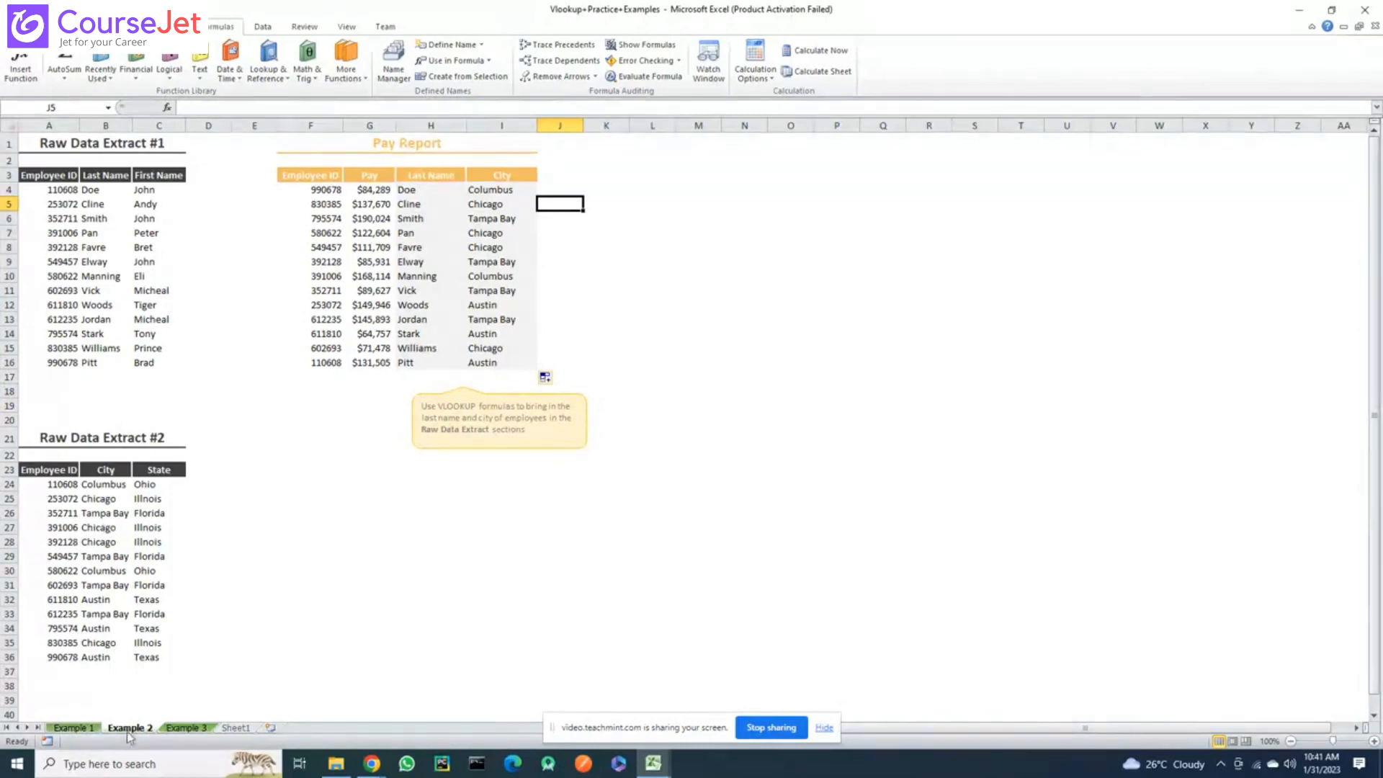
Add a City column header in J3 of the Pay Report on the Example 1 sheet
click(76, 728)
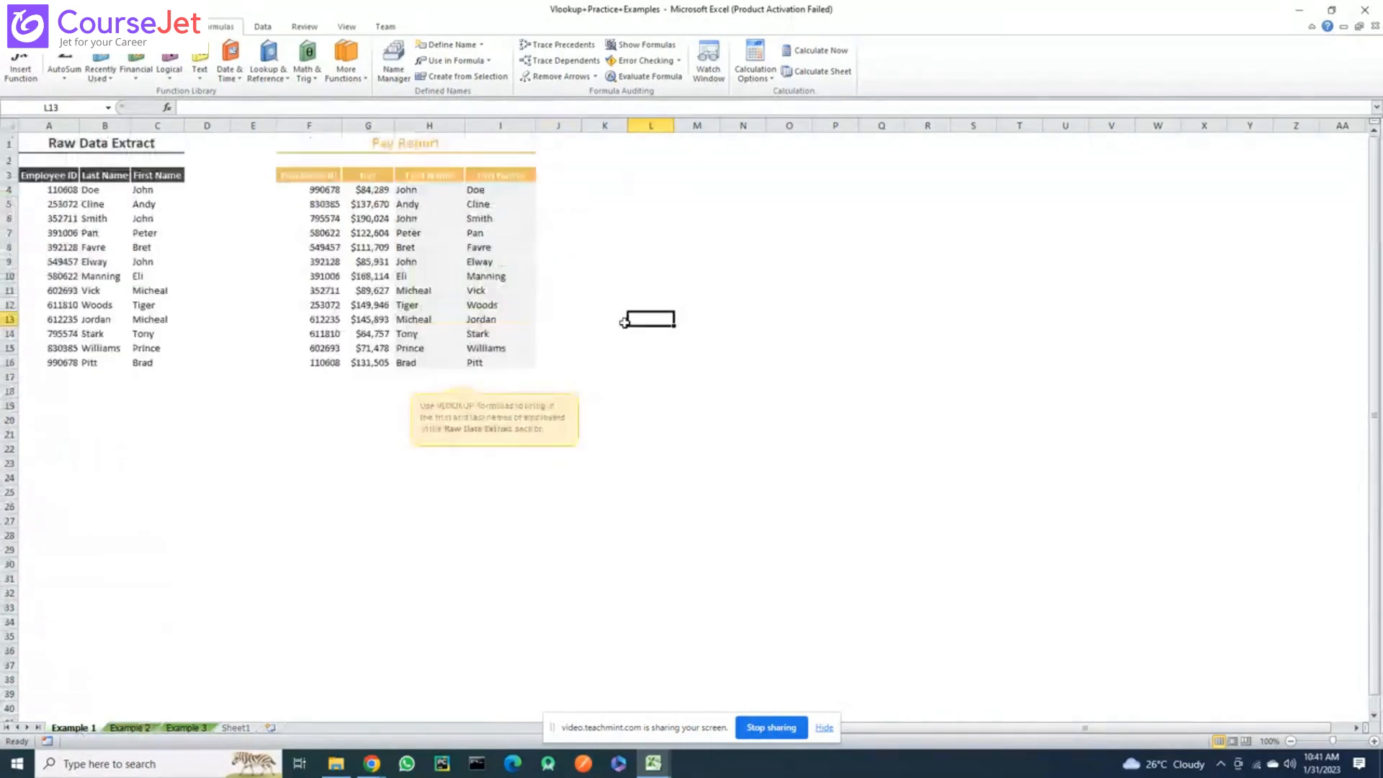
click(553, 174)
text(Cit)
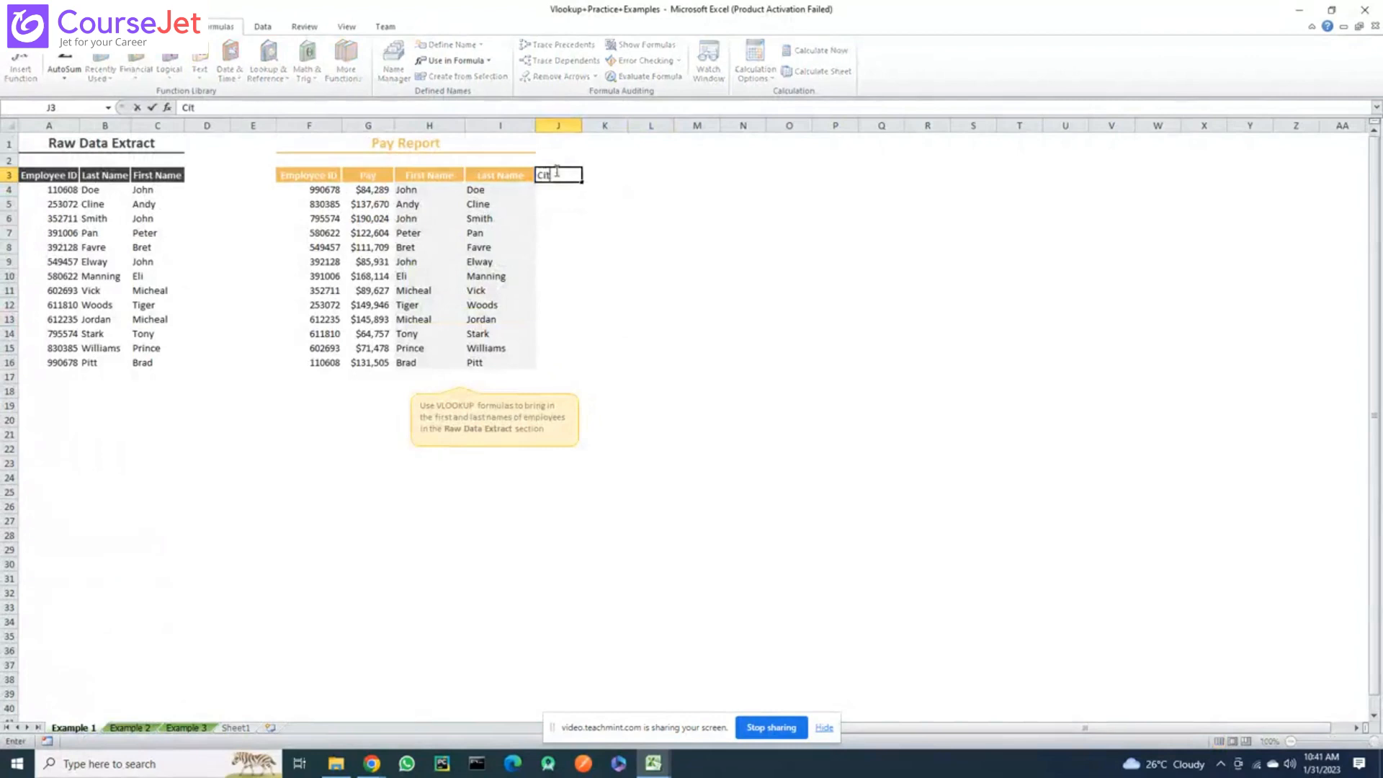
text(y)
key(Return)
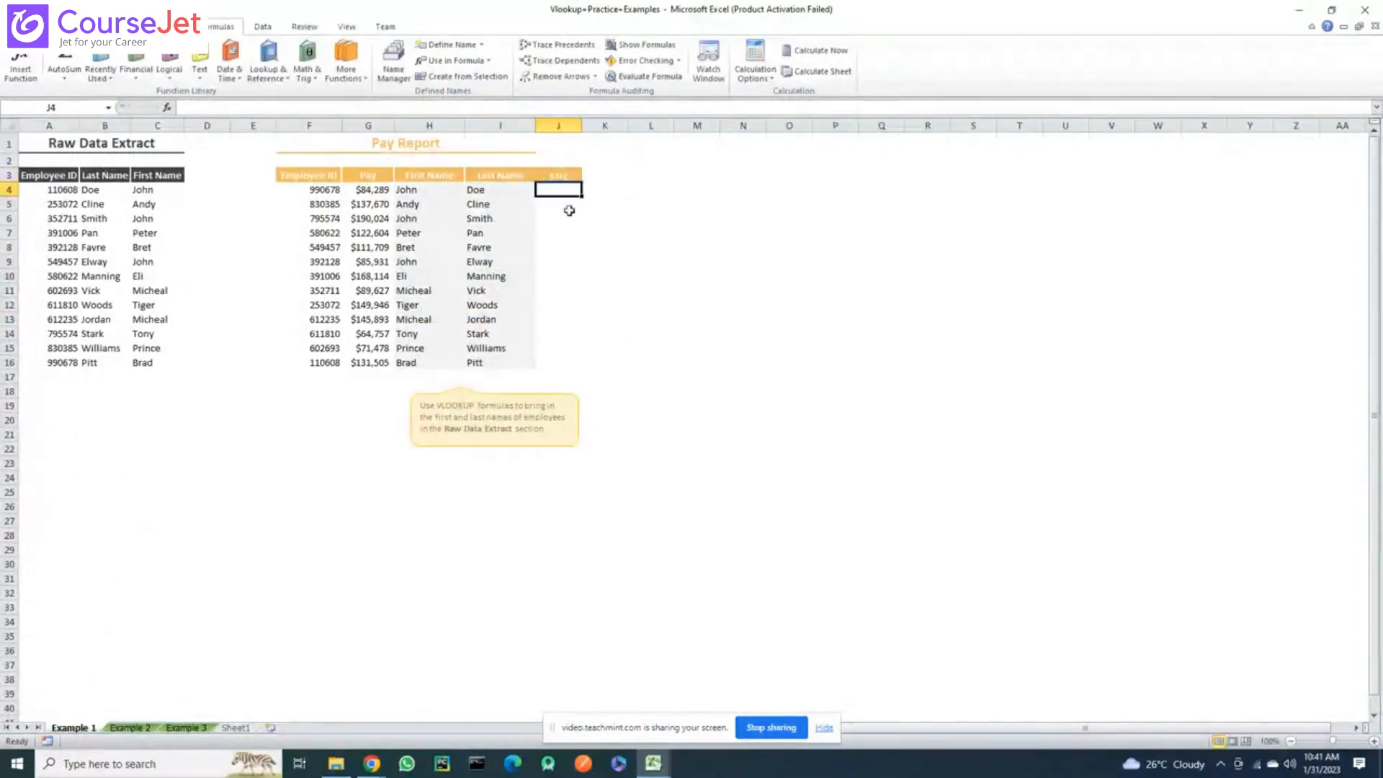
Enter a VLOOKUP formula in J4 that looks up F4 in 'Example 2'!$A$23:$C$36 with column index 2
text(=vl)
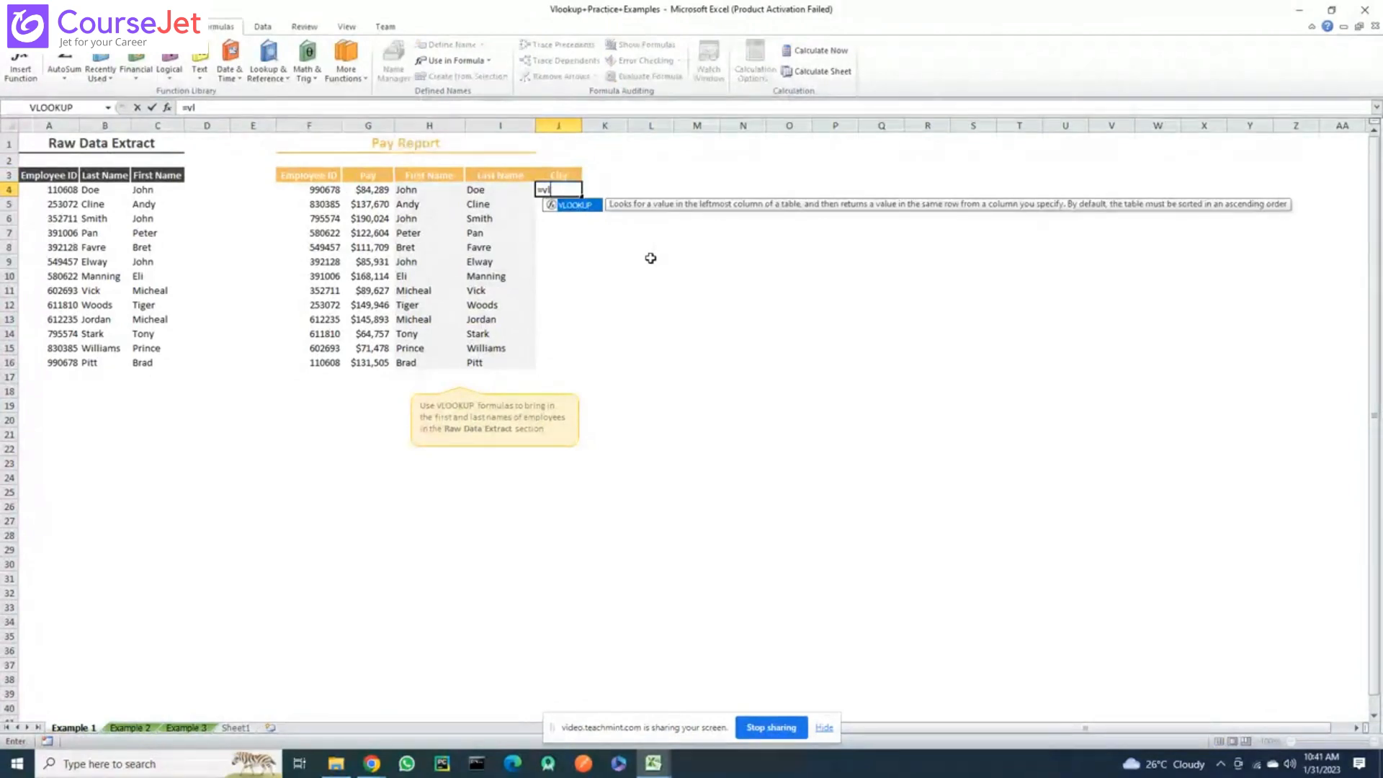
key(Tab)
click(322, 190)
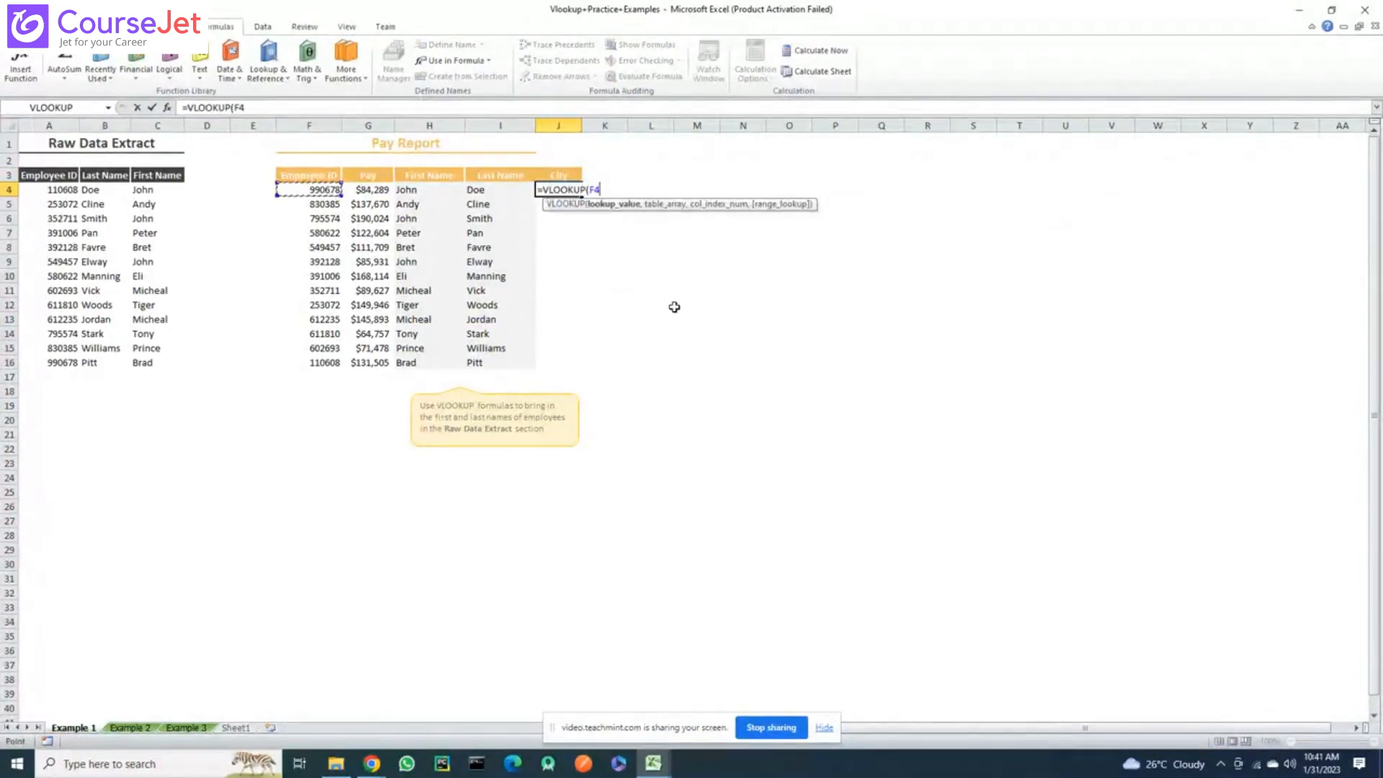
text(,)
click(128, 728)
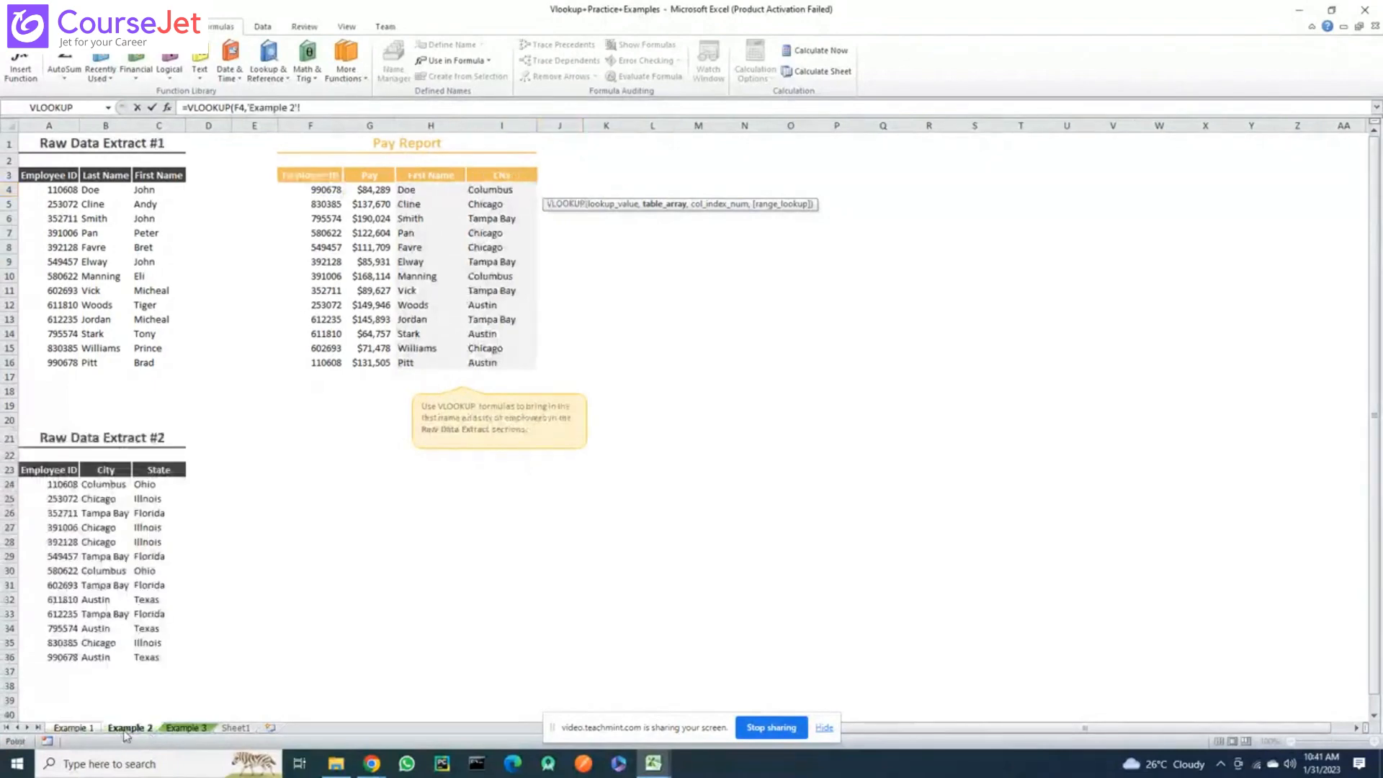
drag(33, 475, 147, 655)
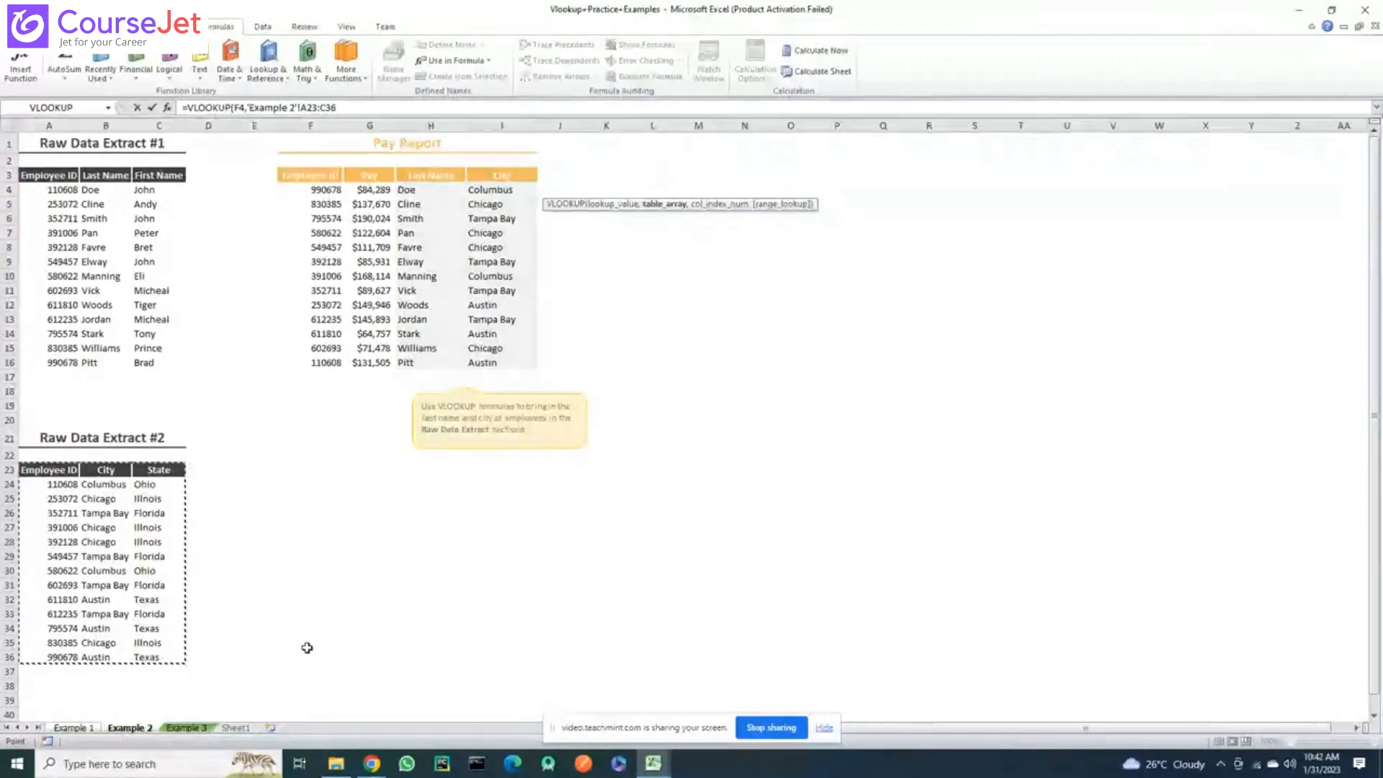
key(F4)
text(,)
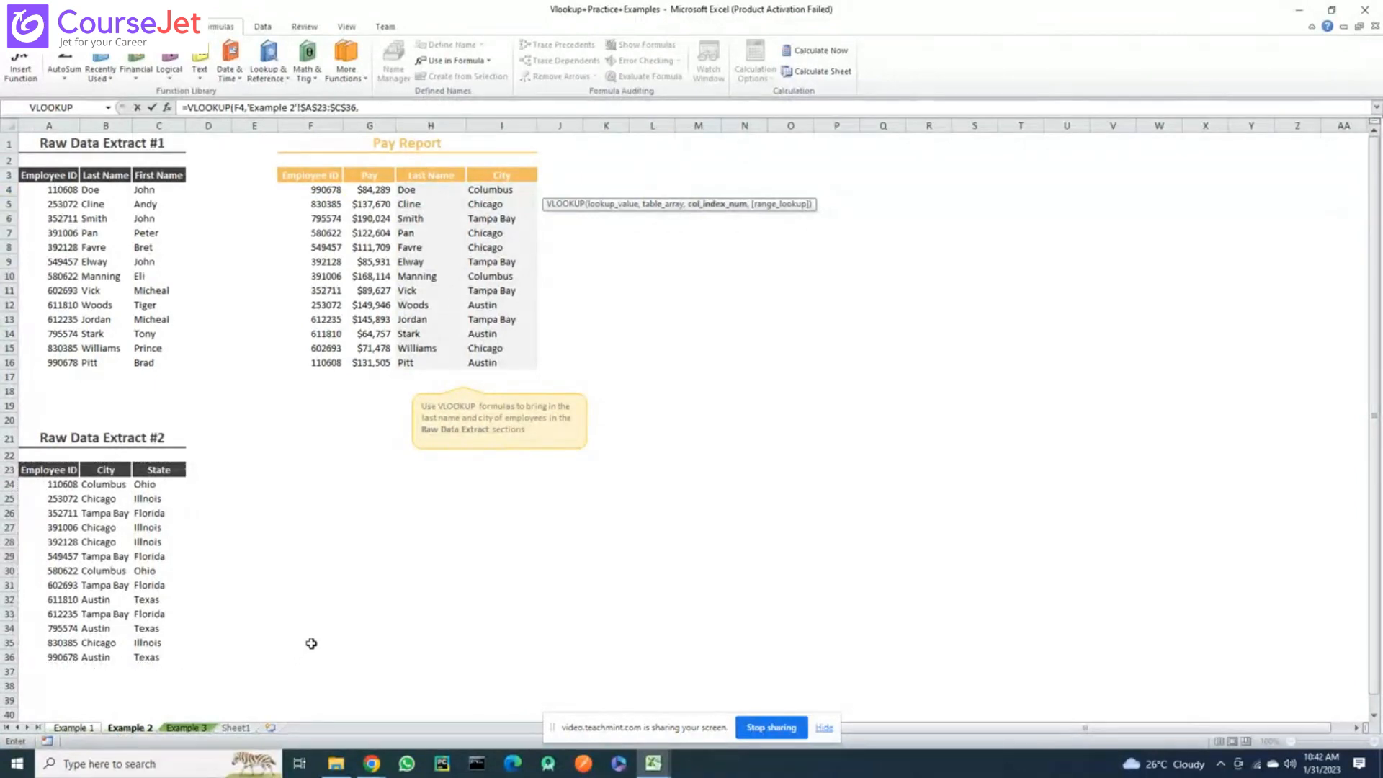
text(2,F)
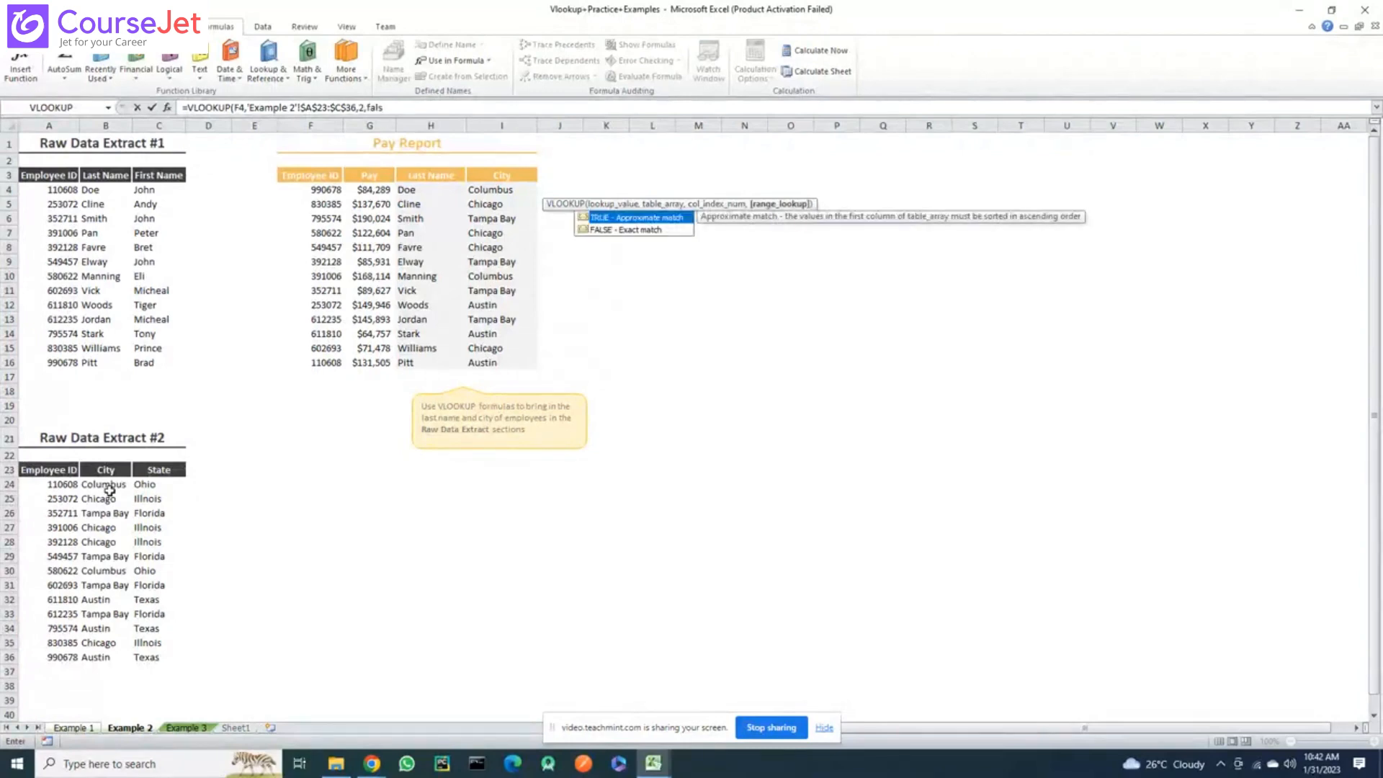
key(Down)
key(Return)
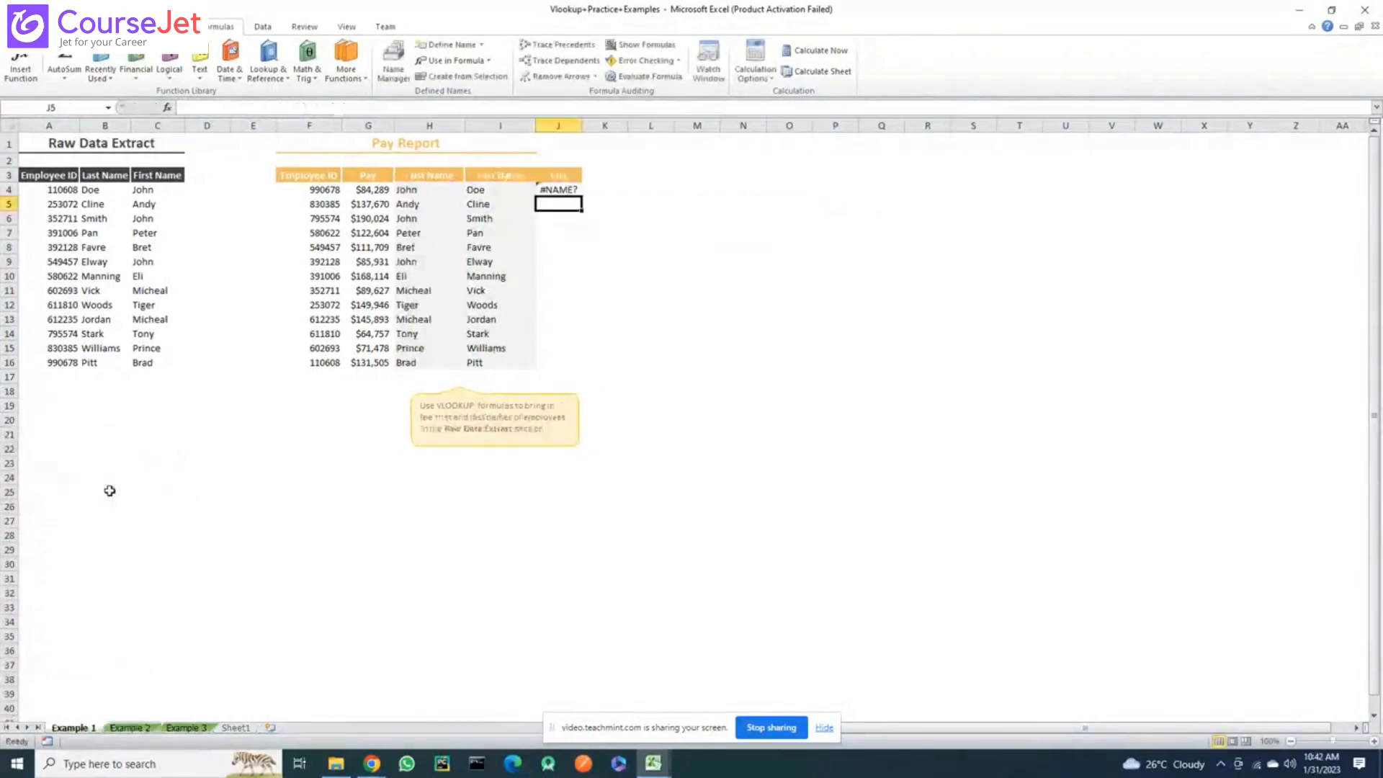
Correct the range lookup argument of the J4 formula to FALSE and fill the City column down to J16
click(569, 189)
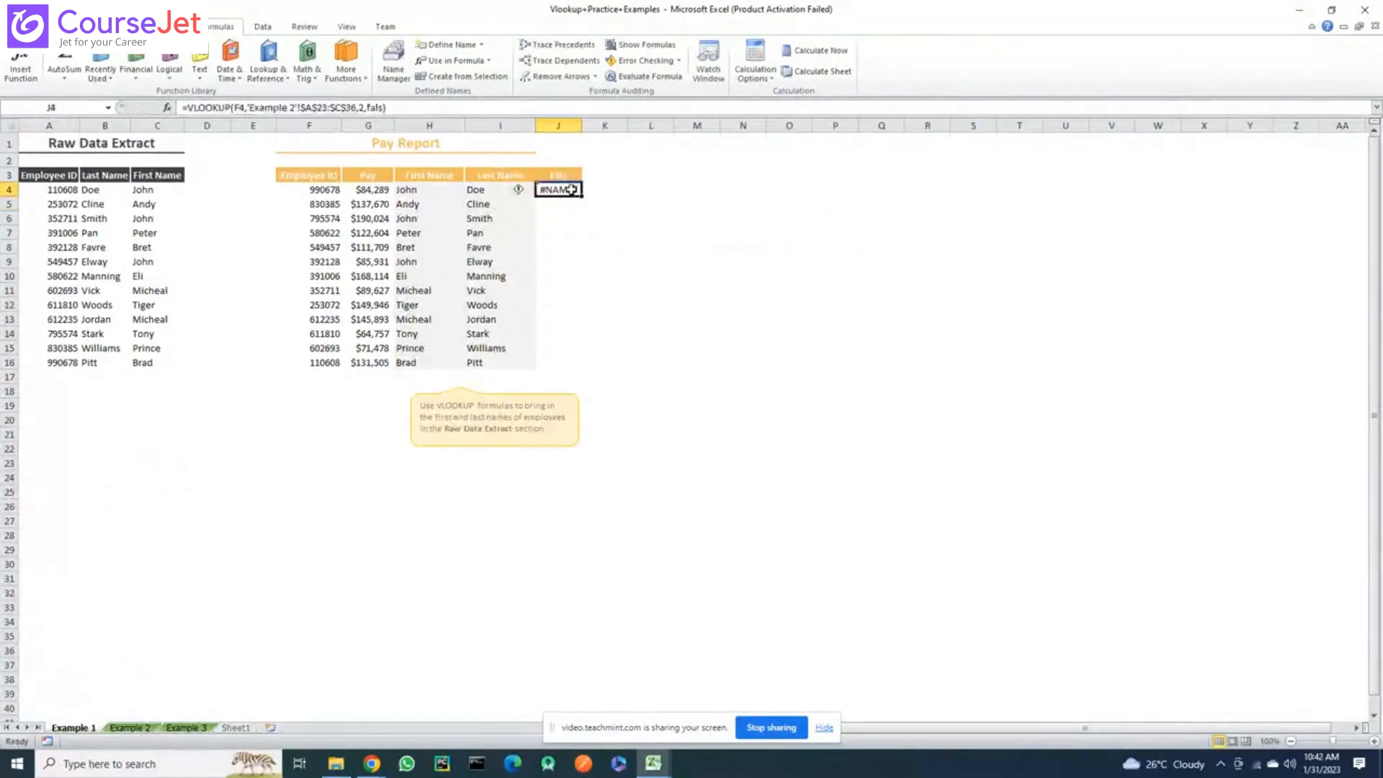
click(385, 107)
text(e))
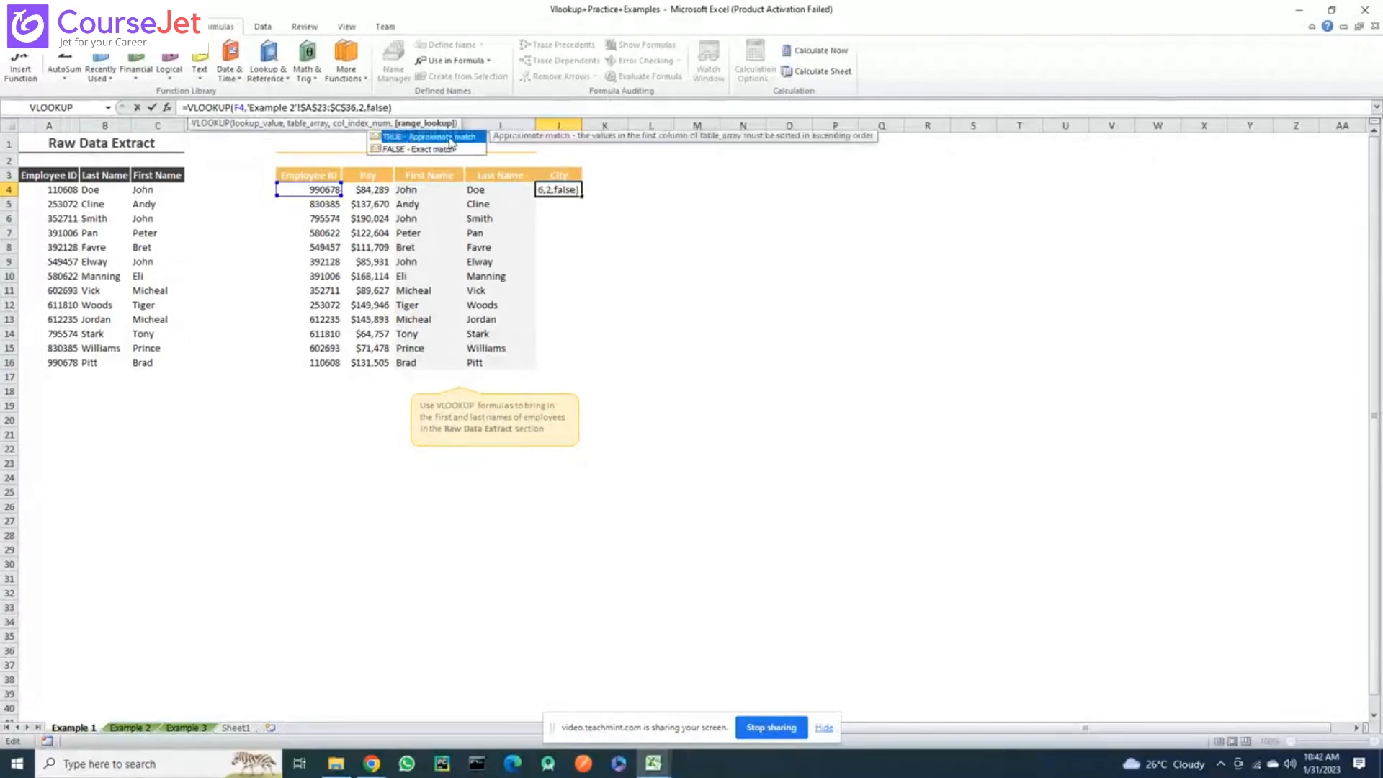
key(Down)
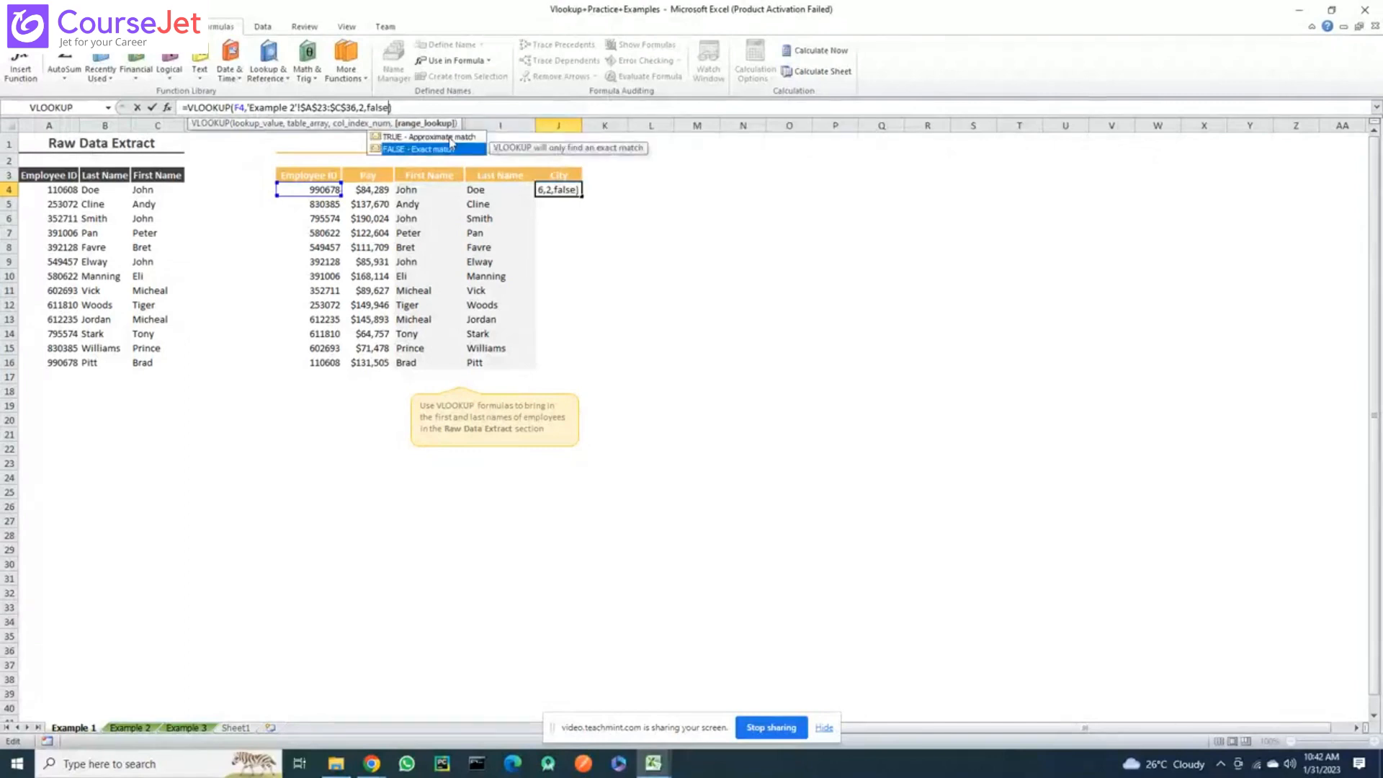
key(Tab)
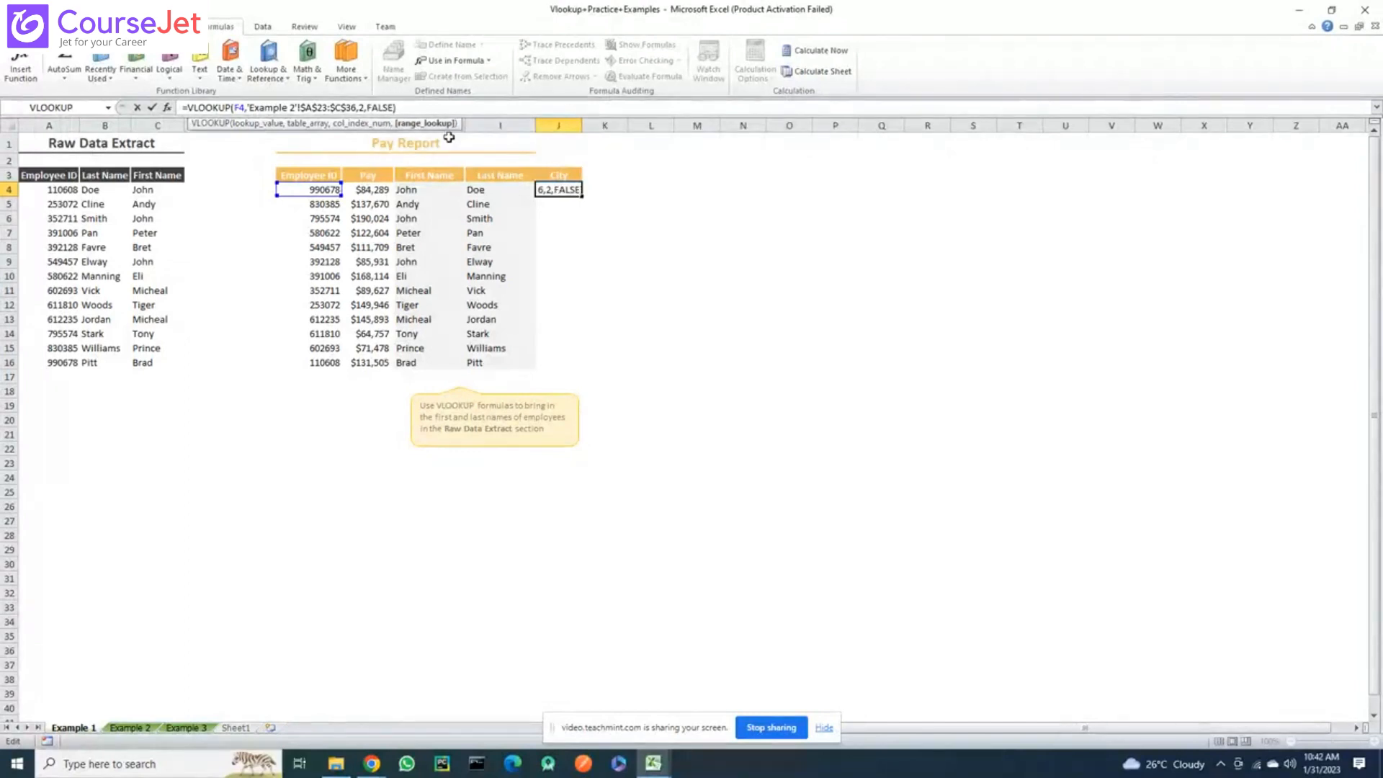
key(ctrl+Return)
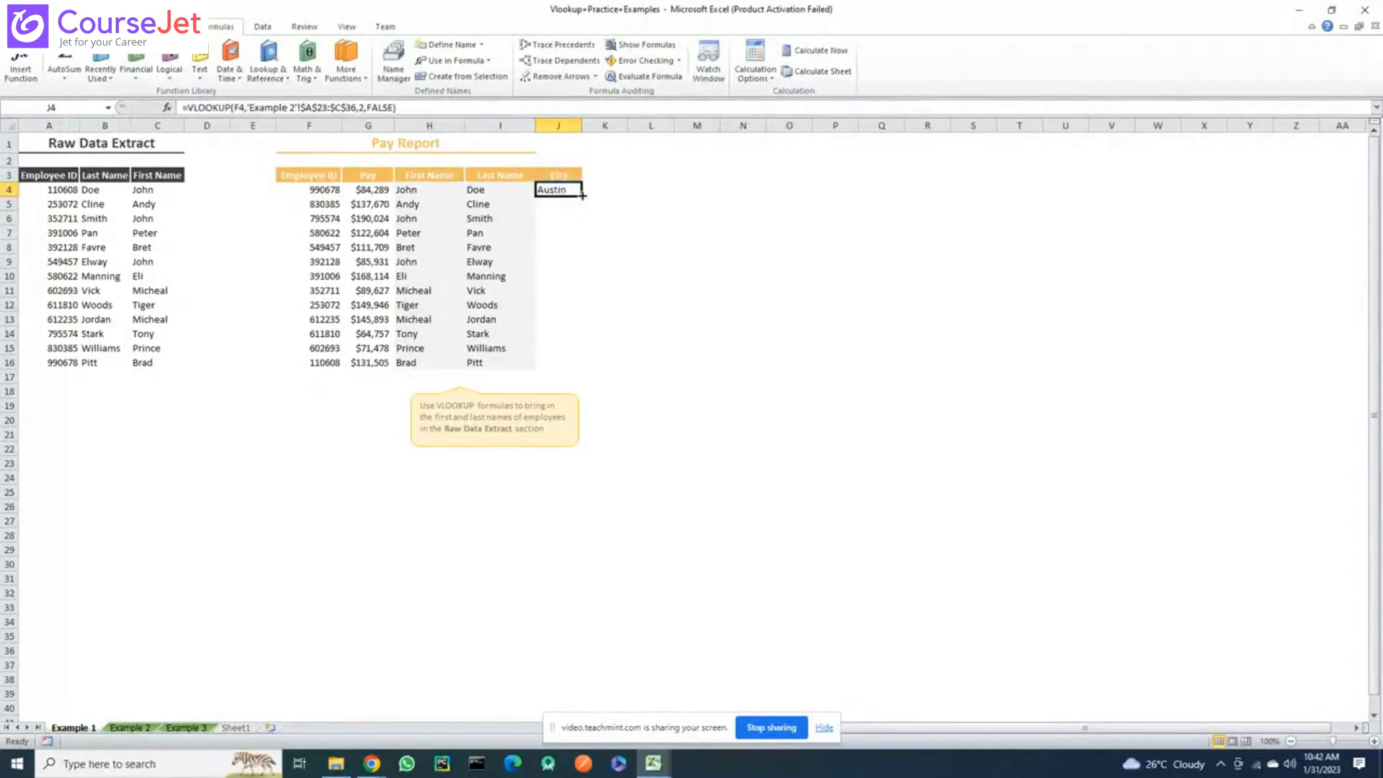
double_click(581, 194)
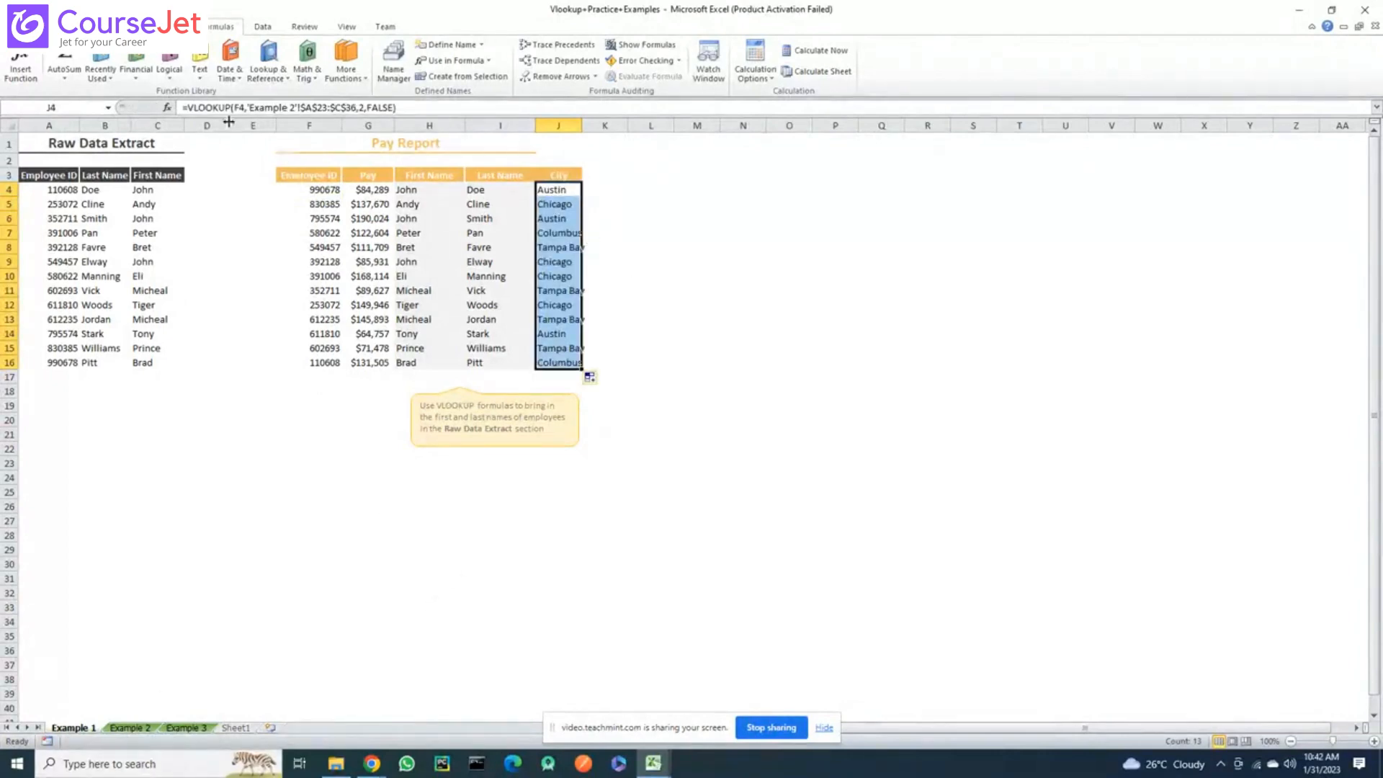
Review the City VLOOKUP formula in J5, examining its table array and column index arguments
click(558, 189)
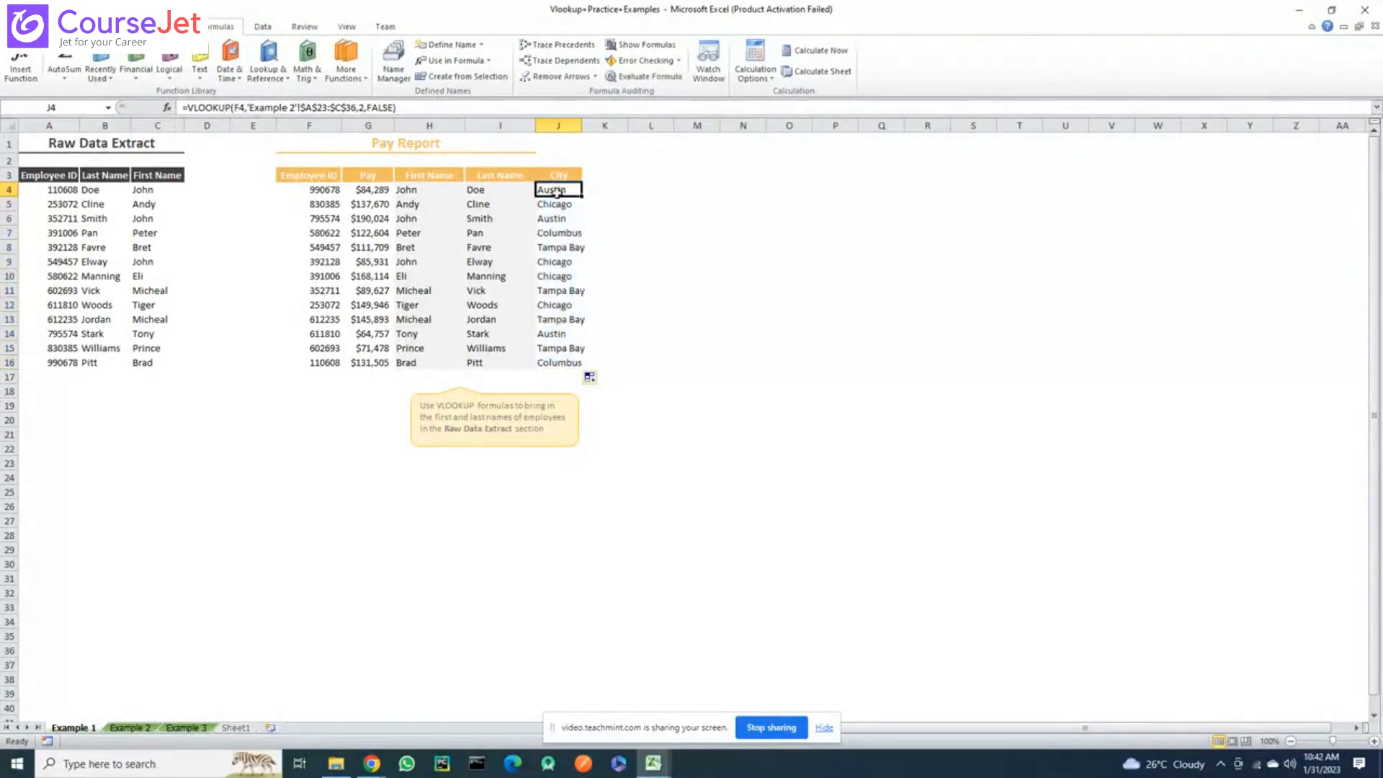
double_click(555, 204)
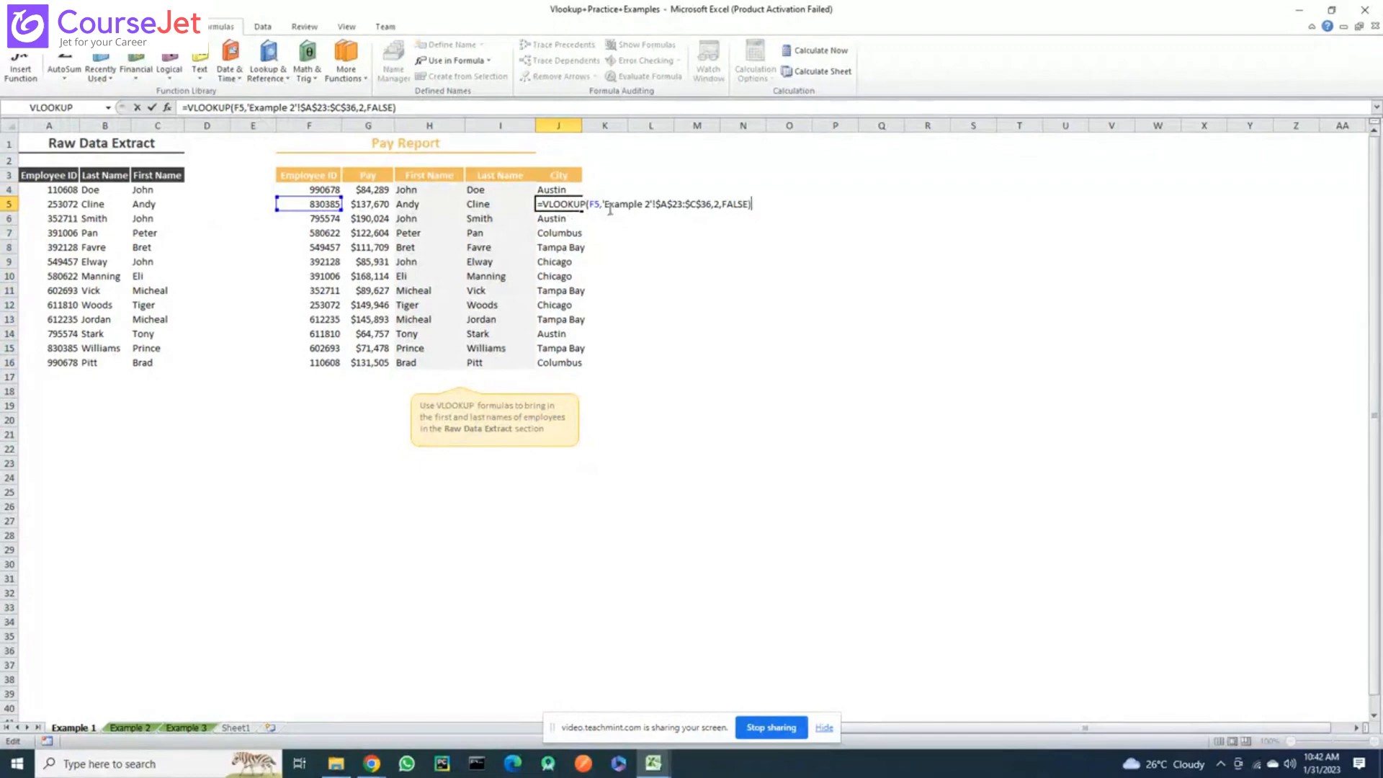
drag(654, 201, 710, 202)
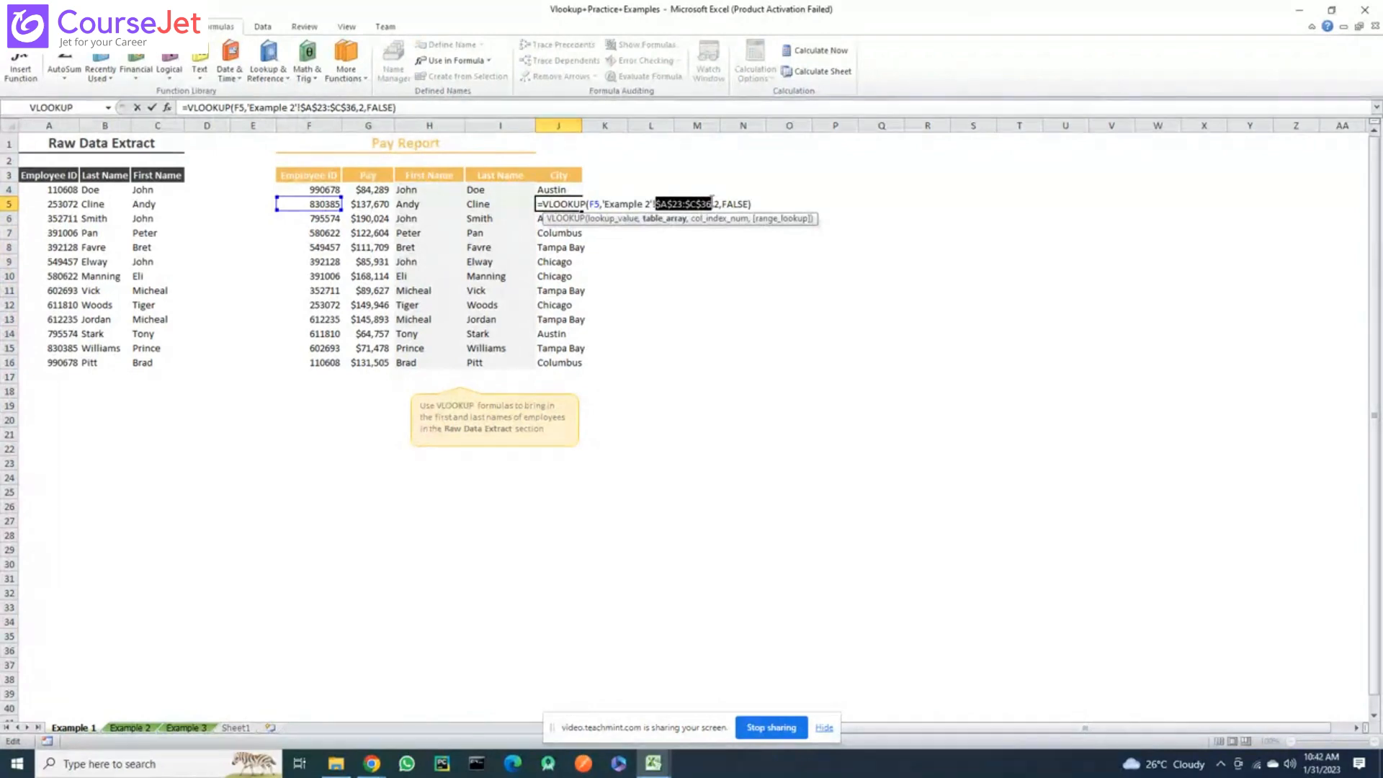
click(718, 204)
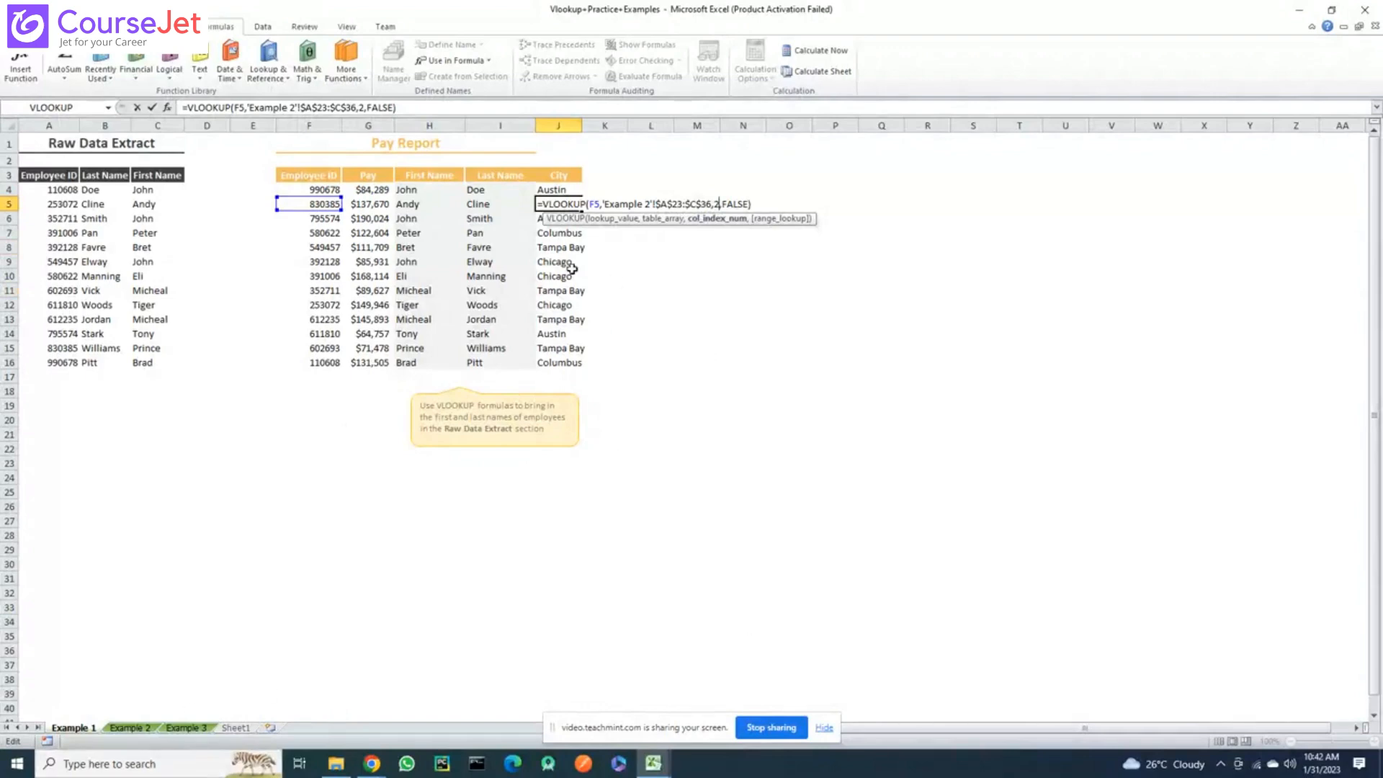
key(Return)
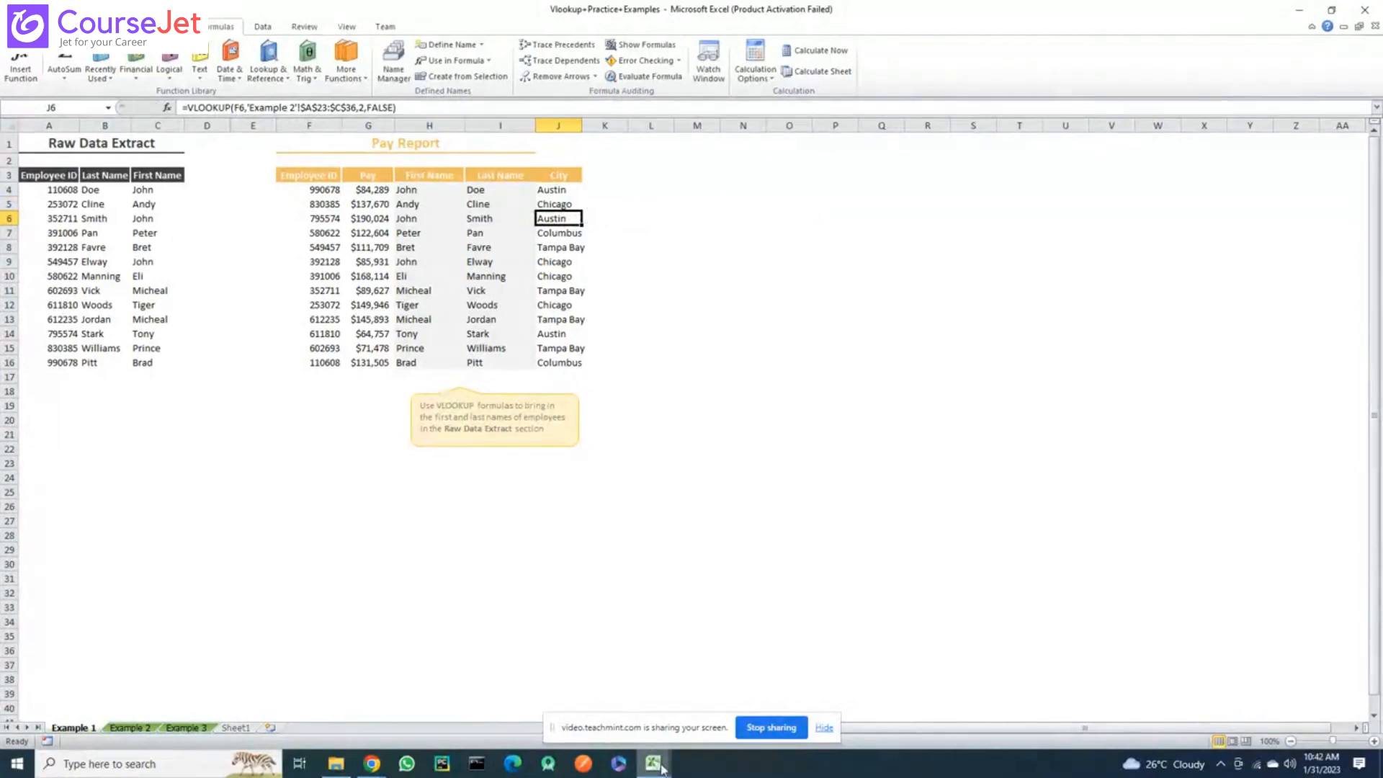
Copy the Employee ID, Pay and First Name columns (F3:H16) and paste them into Sheet1 of the Book1 workbook at F44
drag(308, 175, 412, 363)
key(ctrl+c)
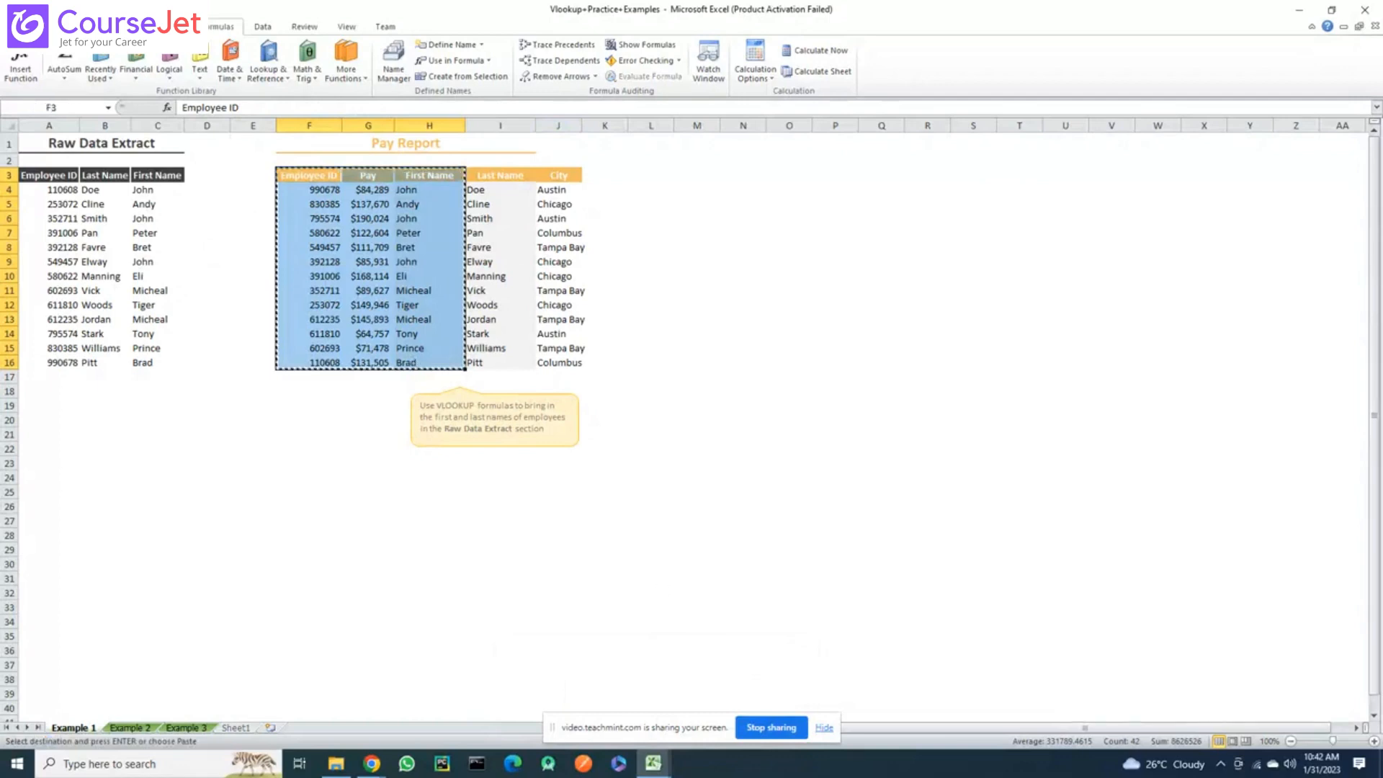
mouse_move(653, 763)
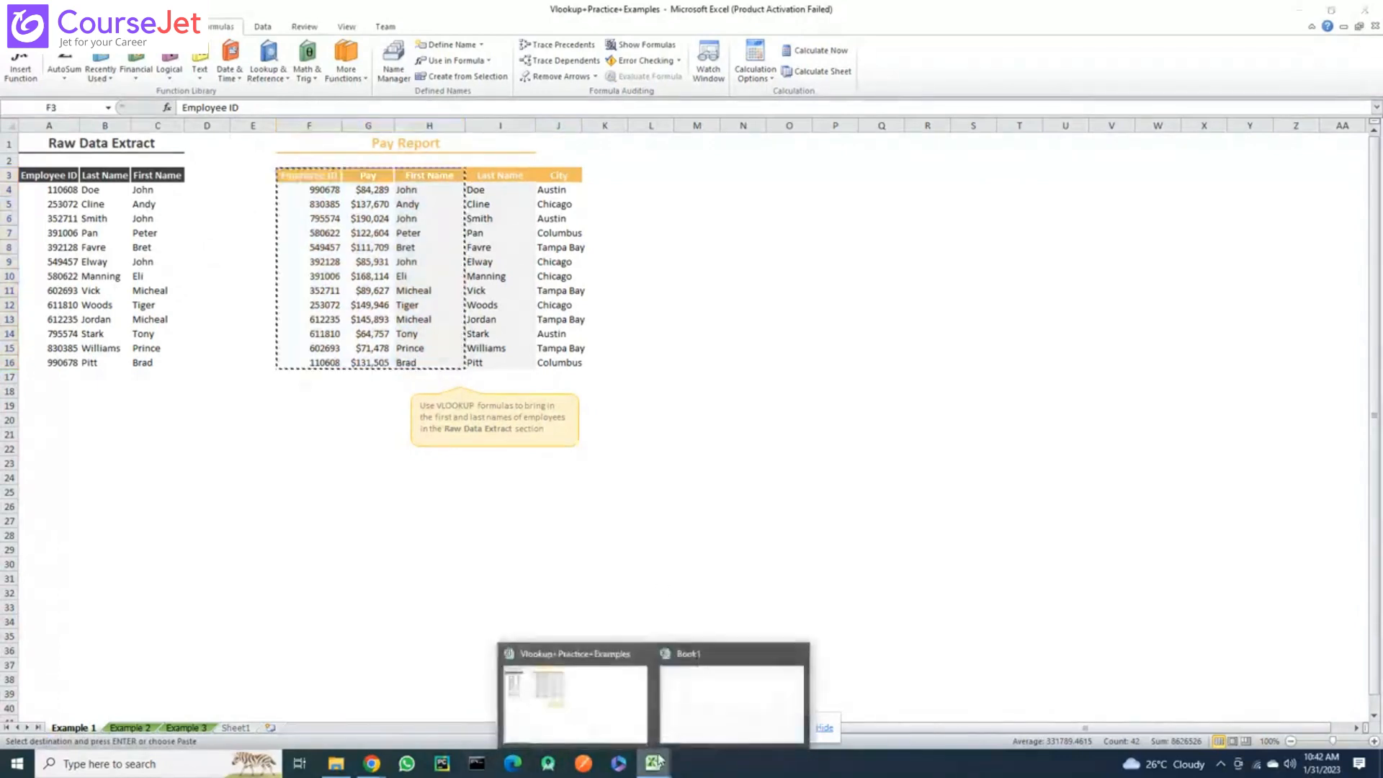
click(734, 695)
click(279, 253)
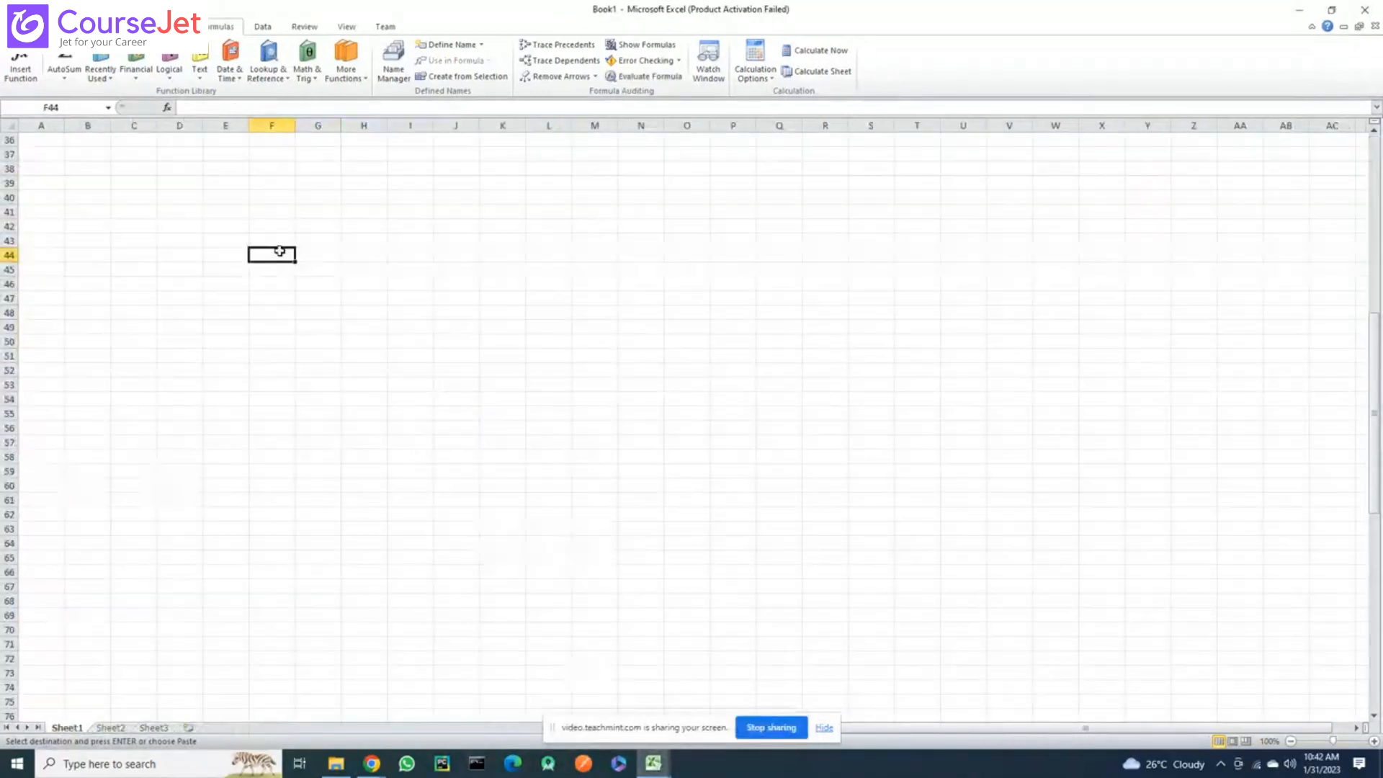
key(ctrl+v)
click(462, 339)
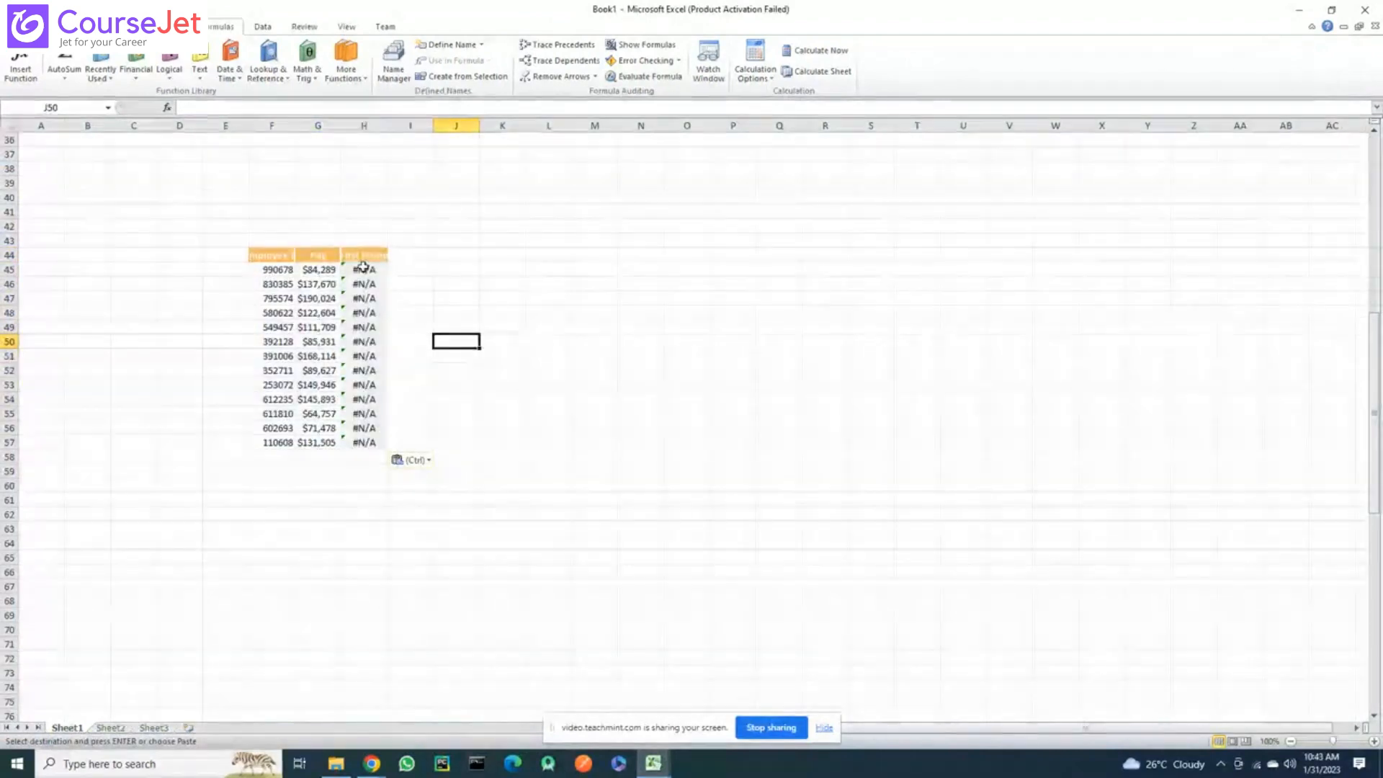
Clear the pasted First Name values in H45:H57 and autofit the widths of all columns on the sheet
drag(361, 269, 369, 442)
key(Delete)
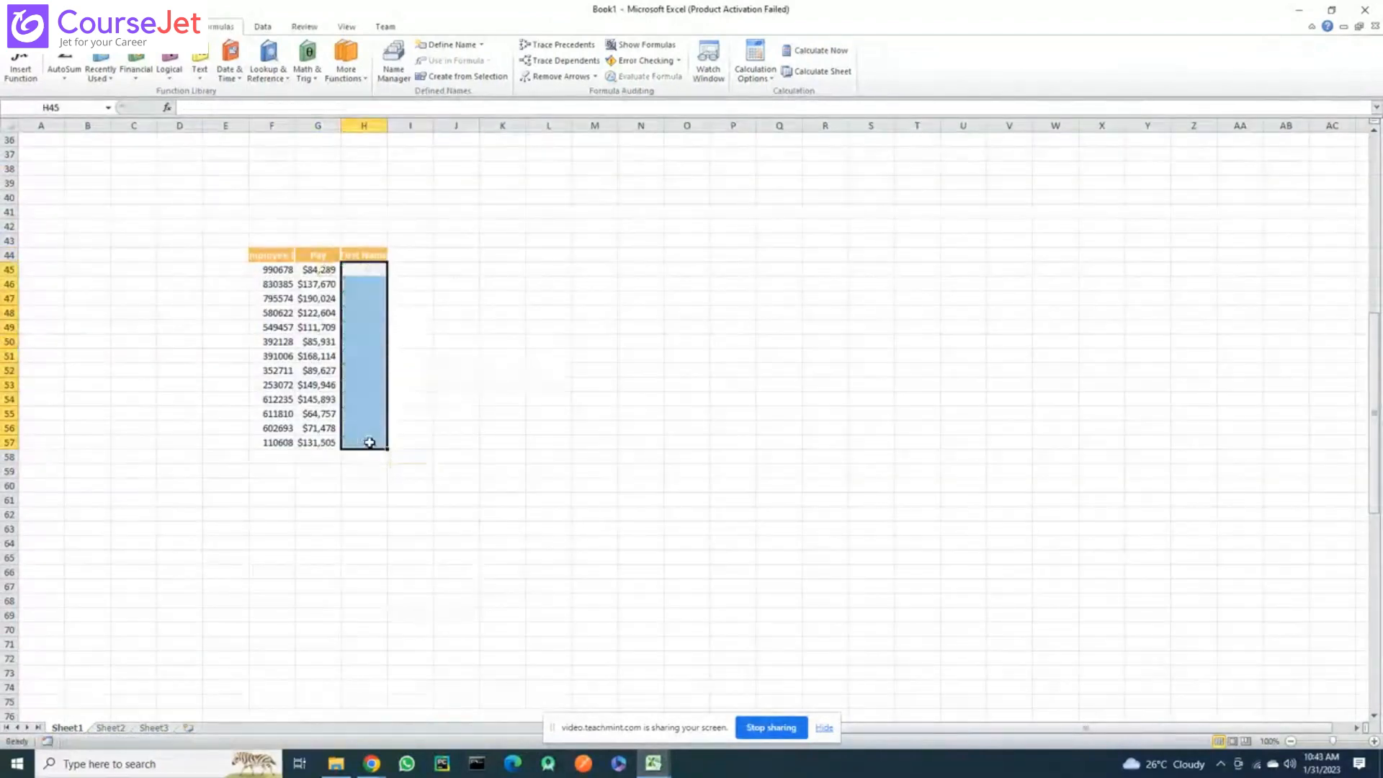
click(455, 384)
click(9, 126)
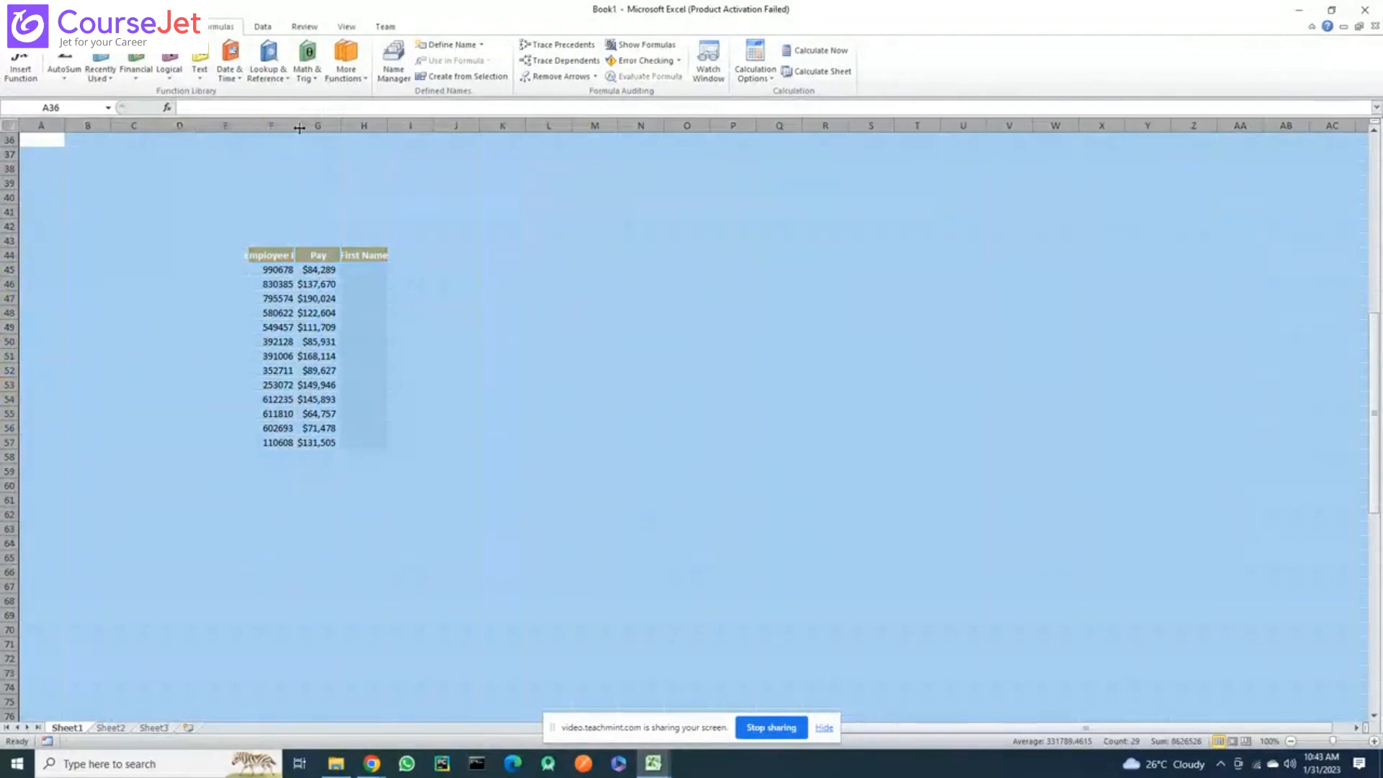
double_click(299, 128)
scroll(525, 298, up, 1)
click(526, 298)
Start a VLOOKUP formula in H45 with the employee ID in F45 as the lookup value
click(393, 314)
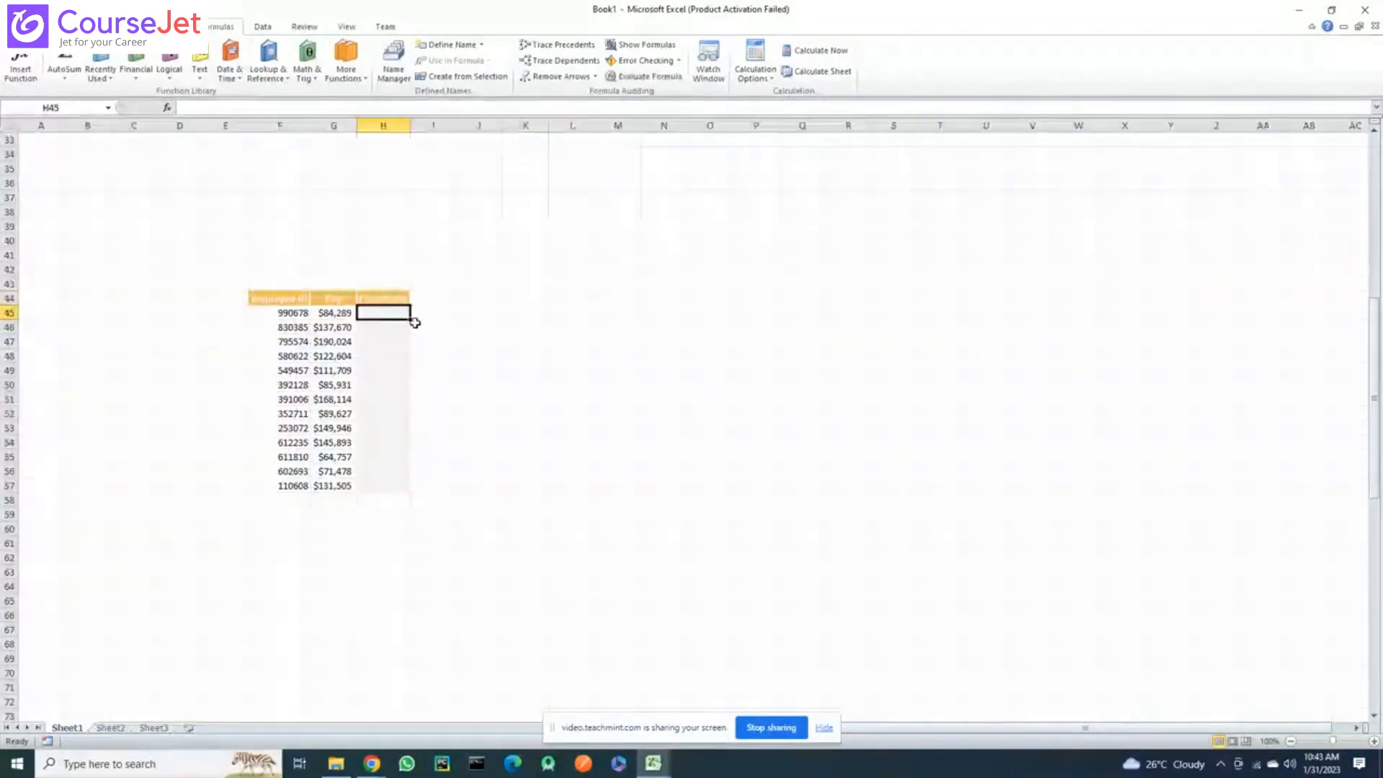
scroll(481, 328, up, 1)
text(=vl)
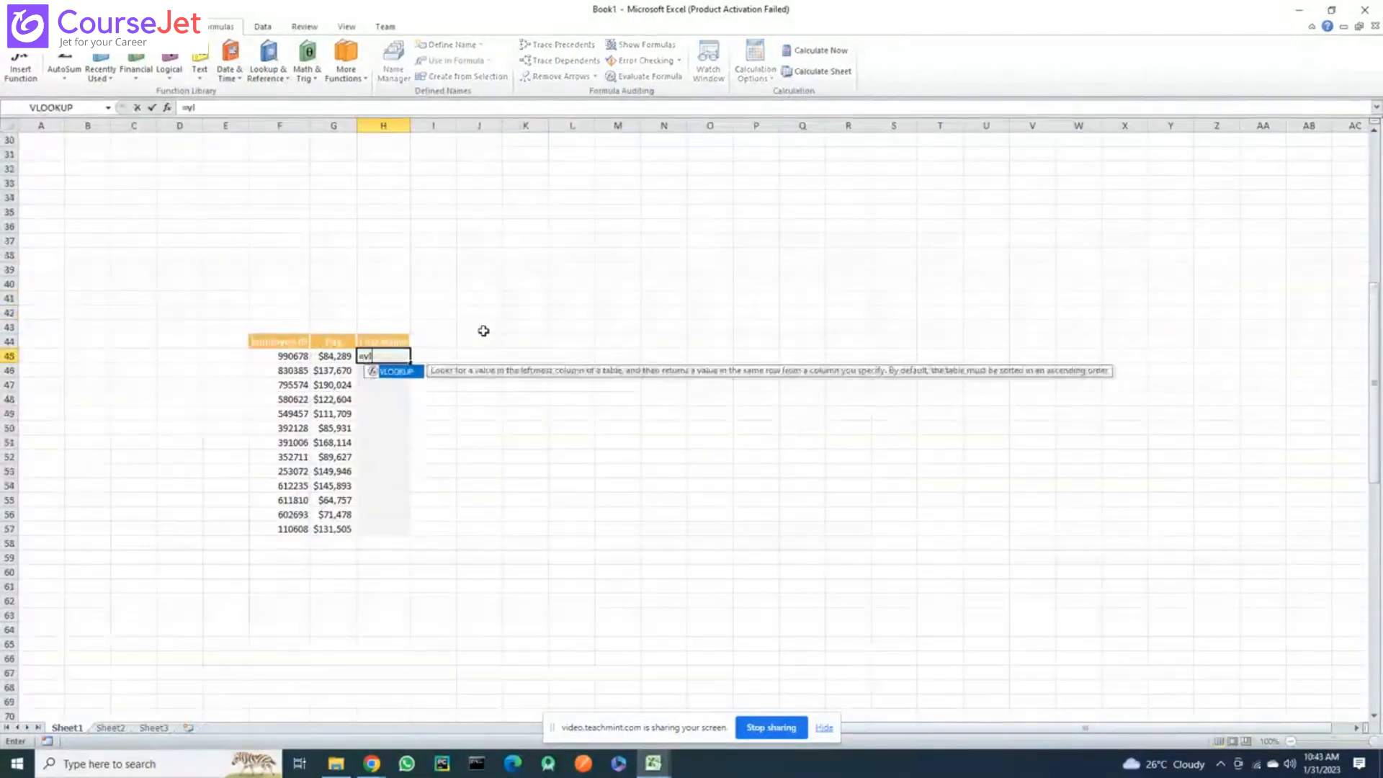
key(Tab)
scroll(296, 364, up, 1)
click(291, 398)
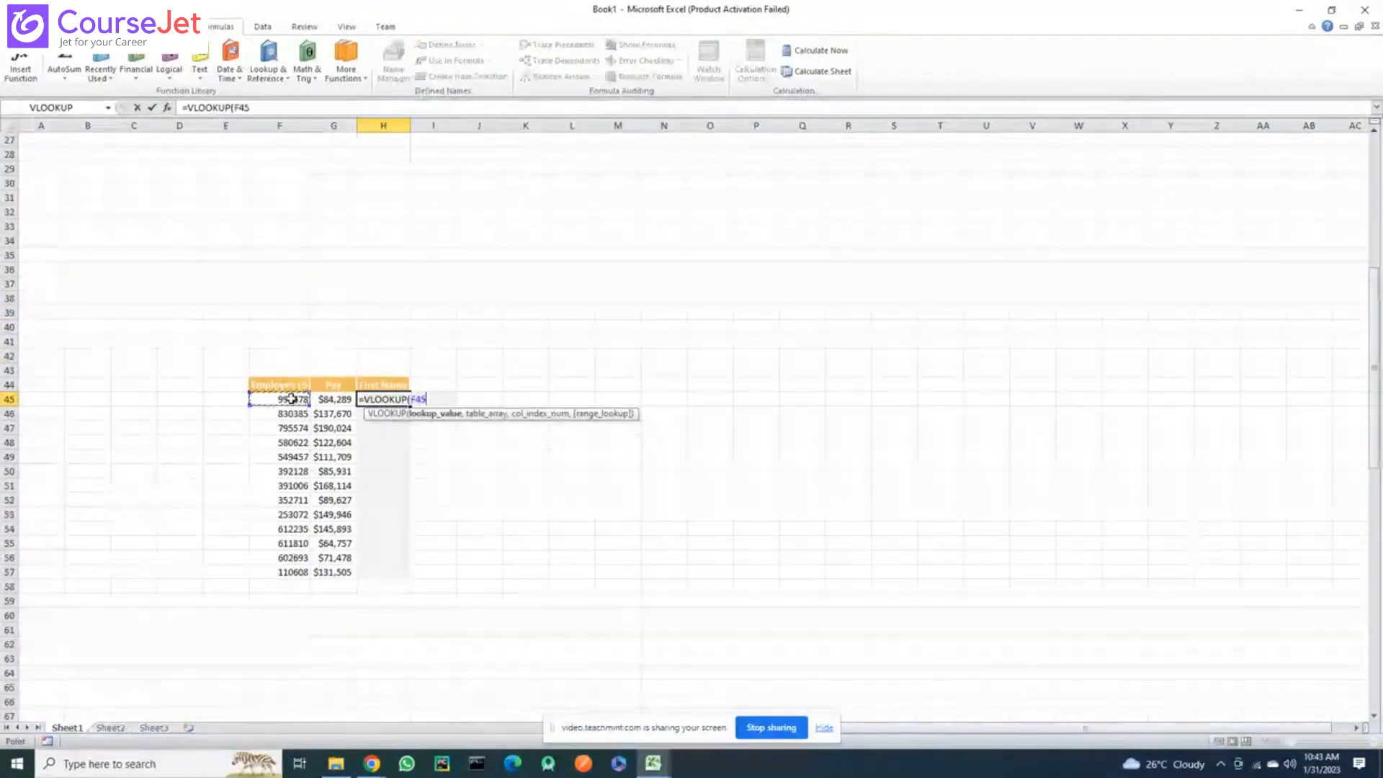
scroll(292, 398, up, 1)
scroll(461, 425, down, 1)
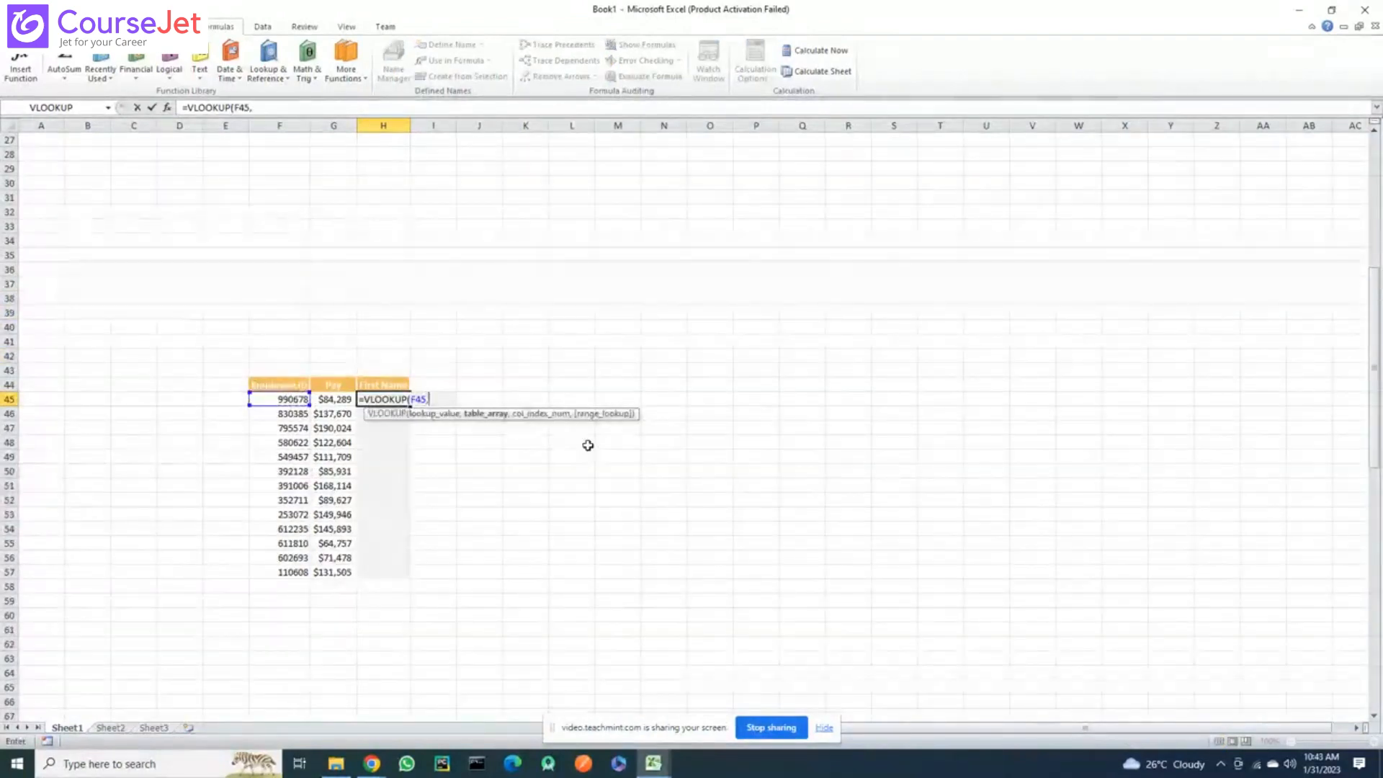
scroll(588, 445, up, 4)
Set the formula's table array to range A3:C16 on the Example 1 sheet of the Vlookup+Practice+Examples workbook
key(alt+Tab)
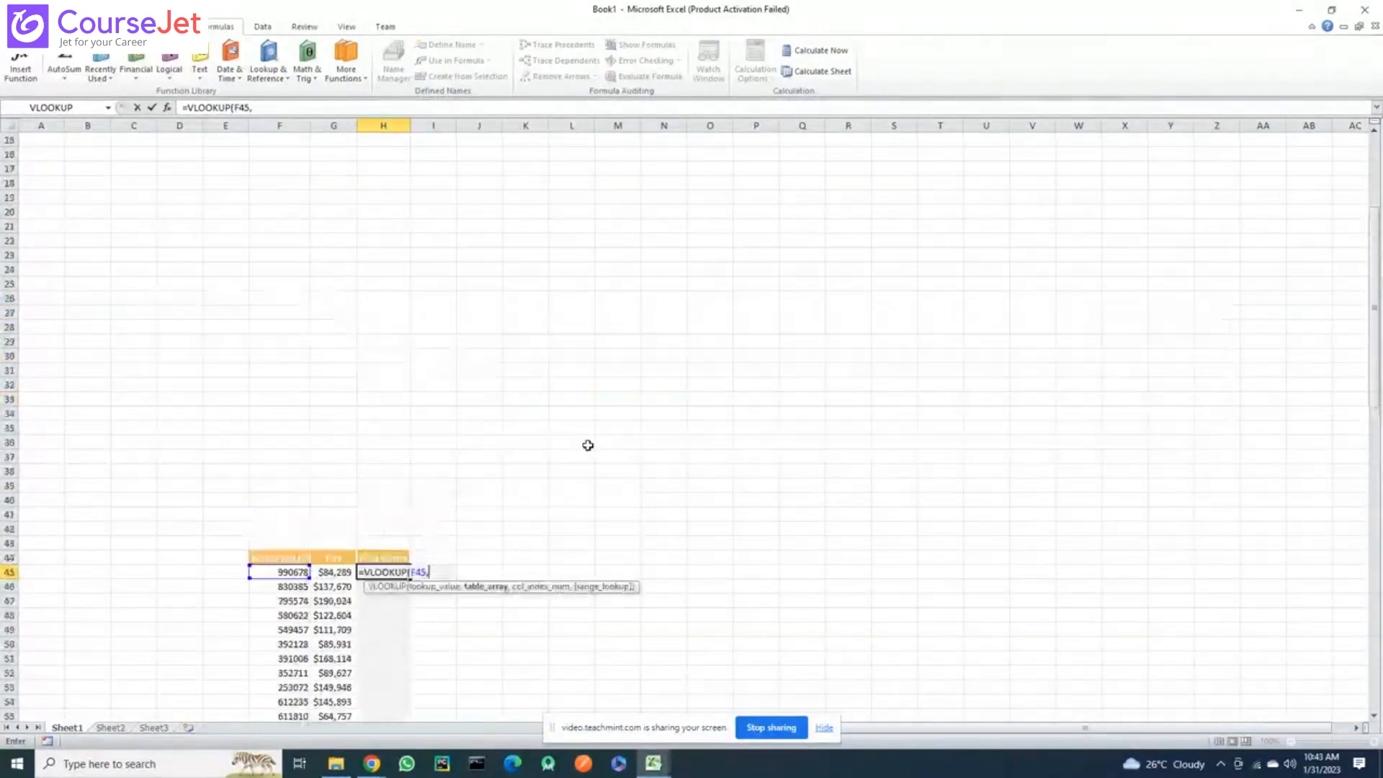
scroll(587, 445, down, 1)
key(alt+Tab)
key(alt+Tab)
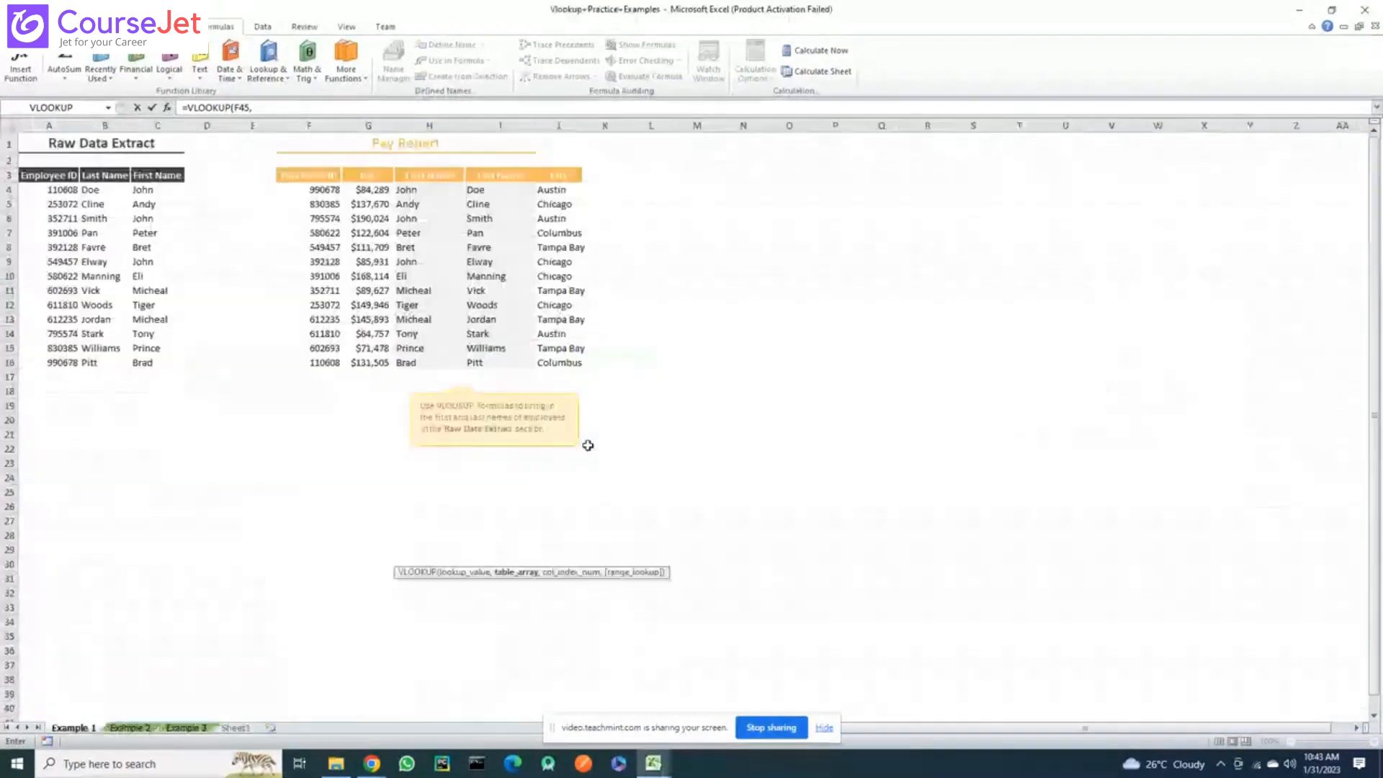
scroll(99, 272, down, 1)
scroll(99, 272, up, 1)
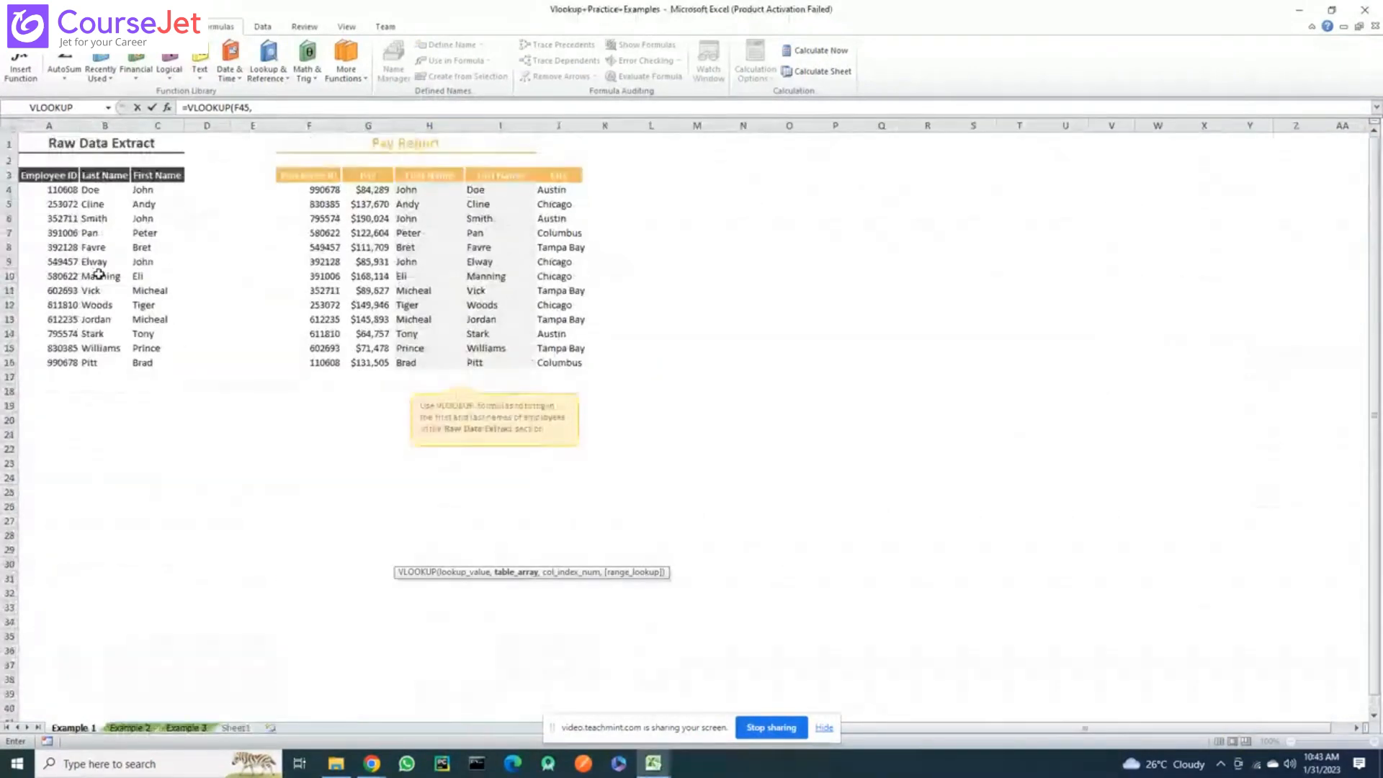
drag(32, 175, 147, 363)
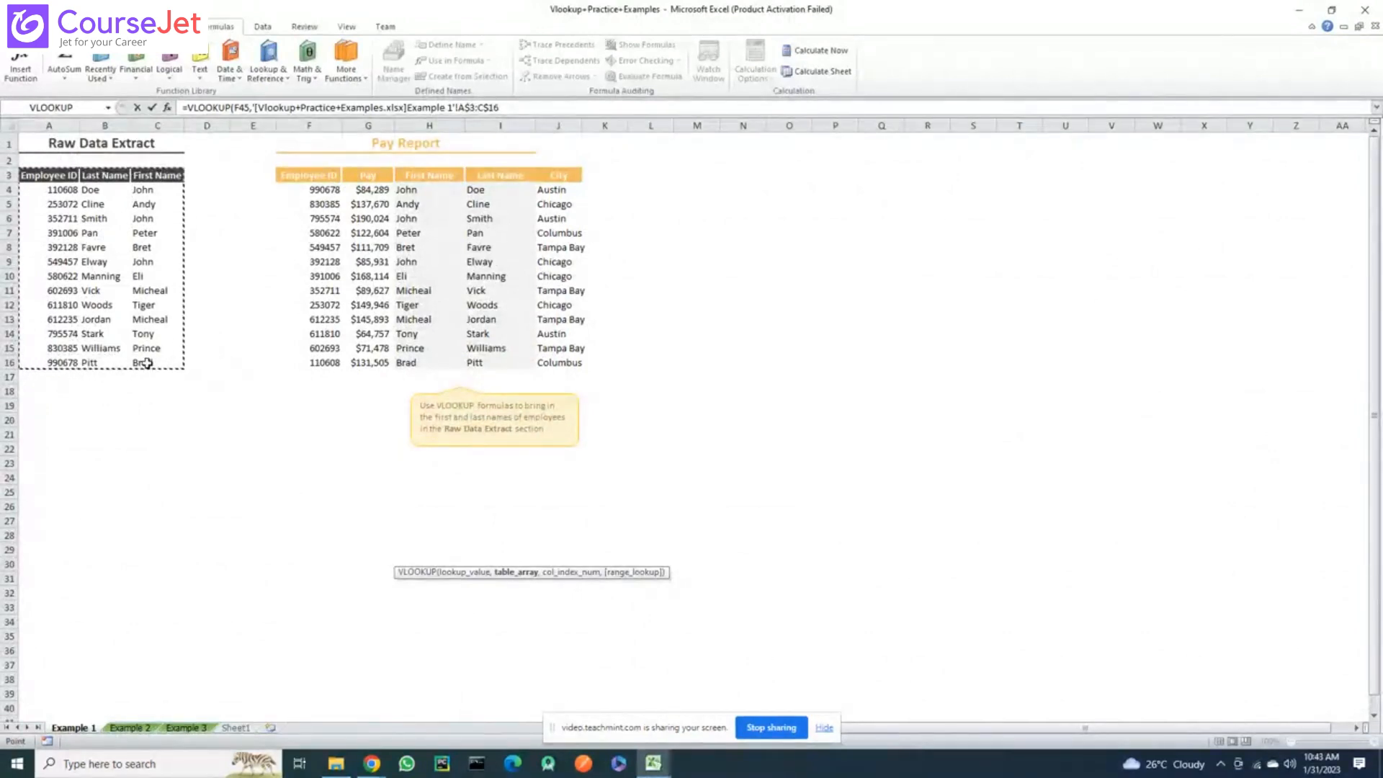
Complete the H45 VLOOKUP with column index 3 and exact match FALSE
text(,)
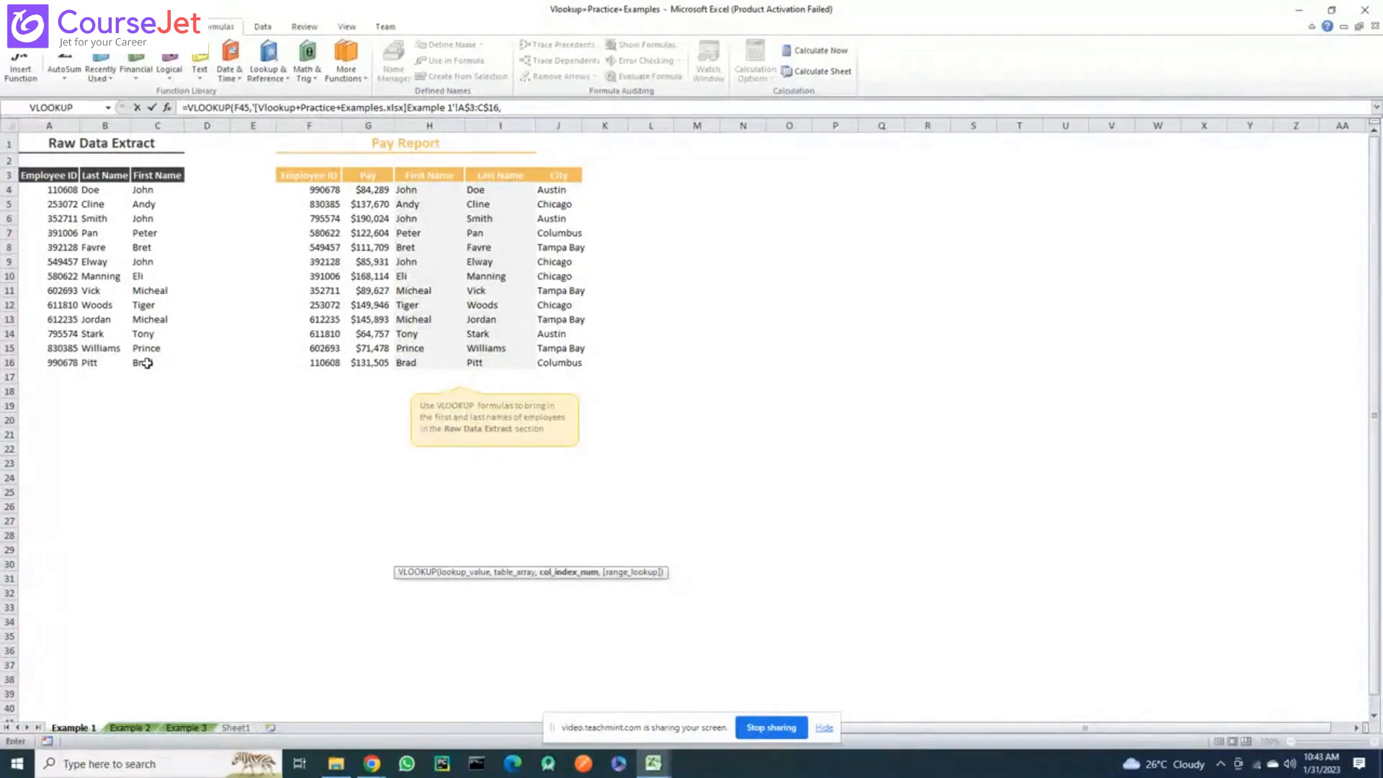
text(3,fa)
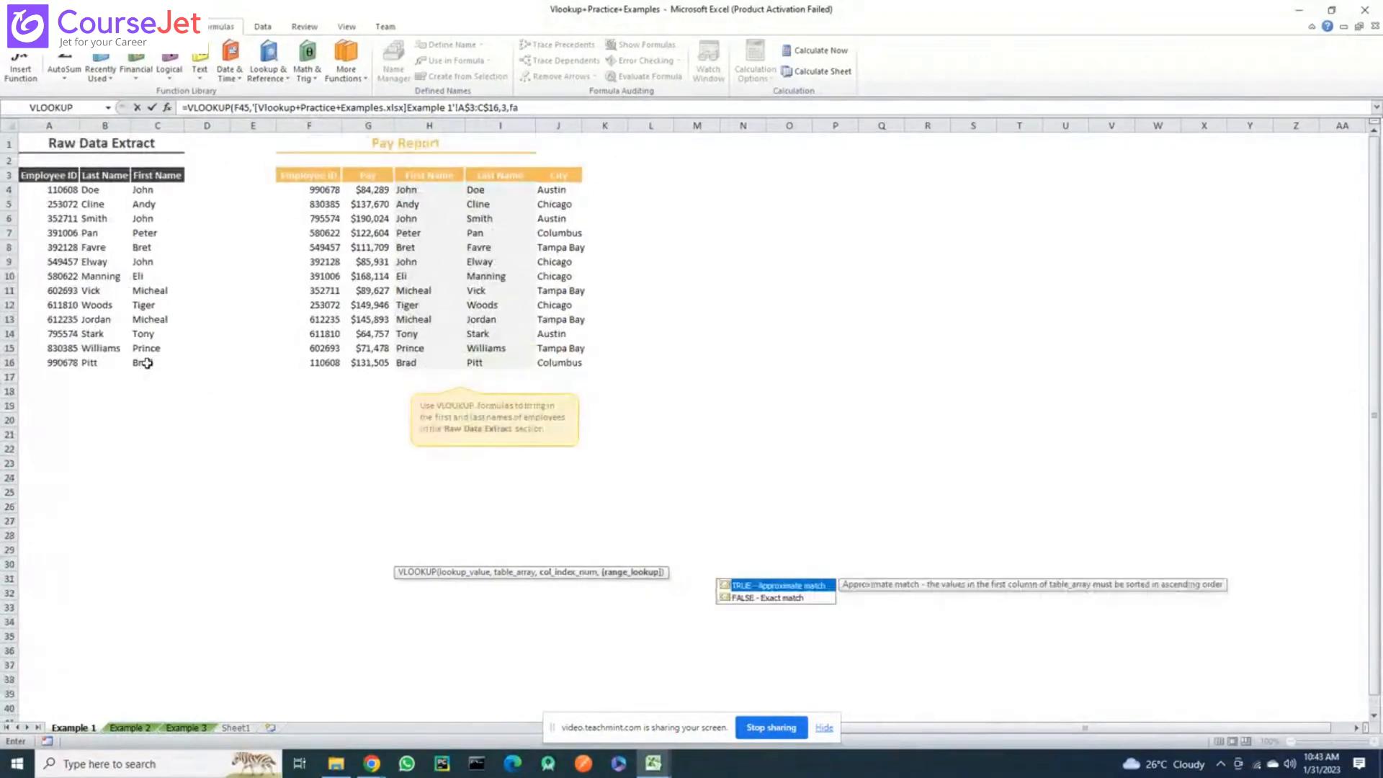
text(lse)
key(Down)
key(Tab)
key(Return)
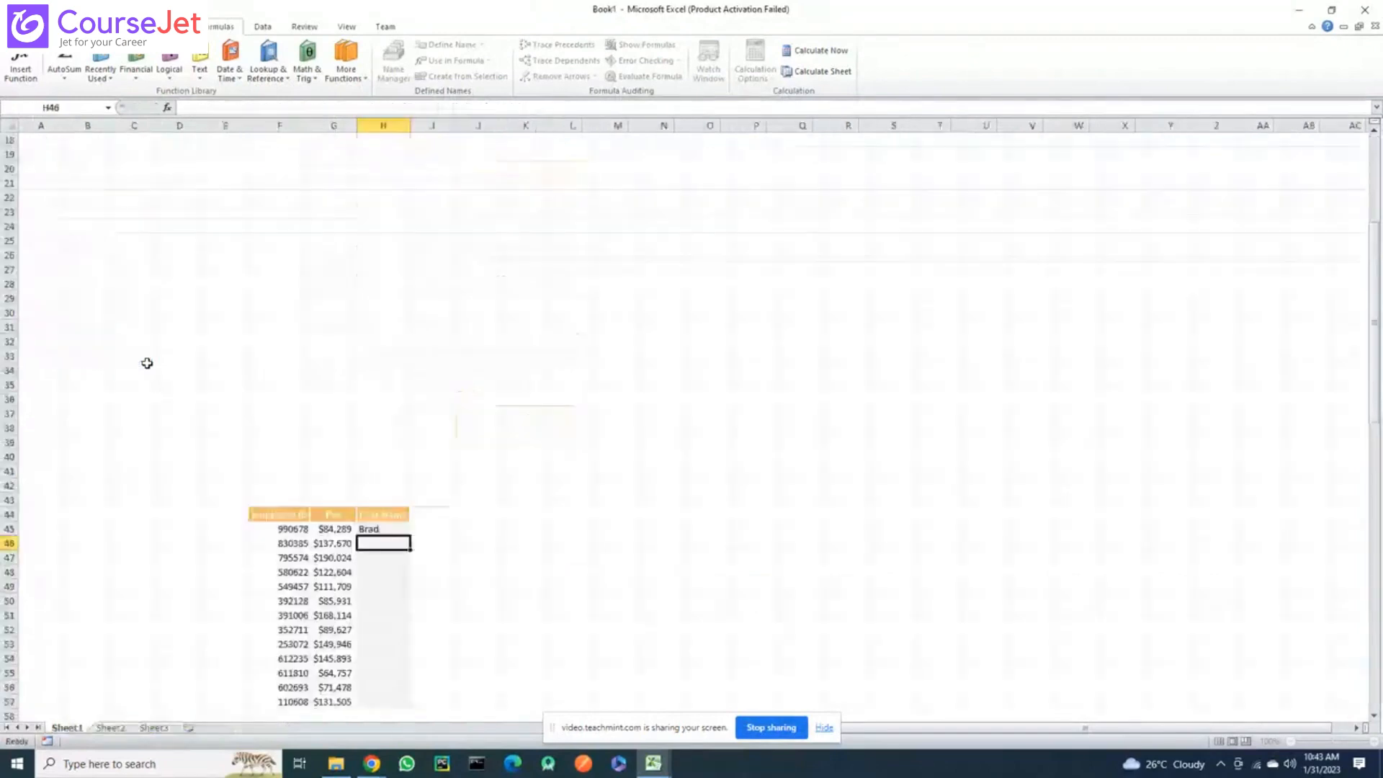
Fill the H45 First Name formula down the column to H57
scroll(408, 352, down, 1)
click(408, 355)
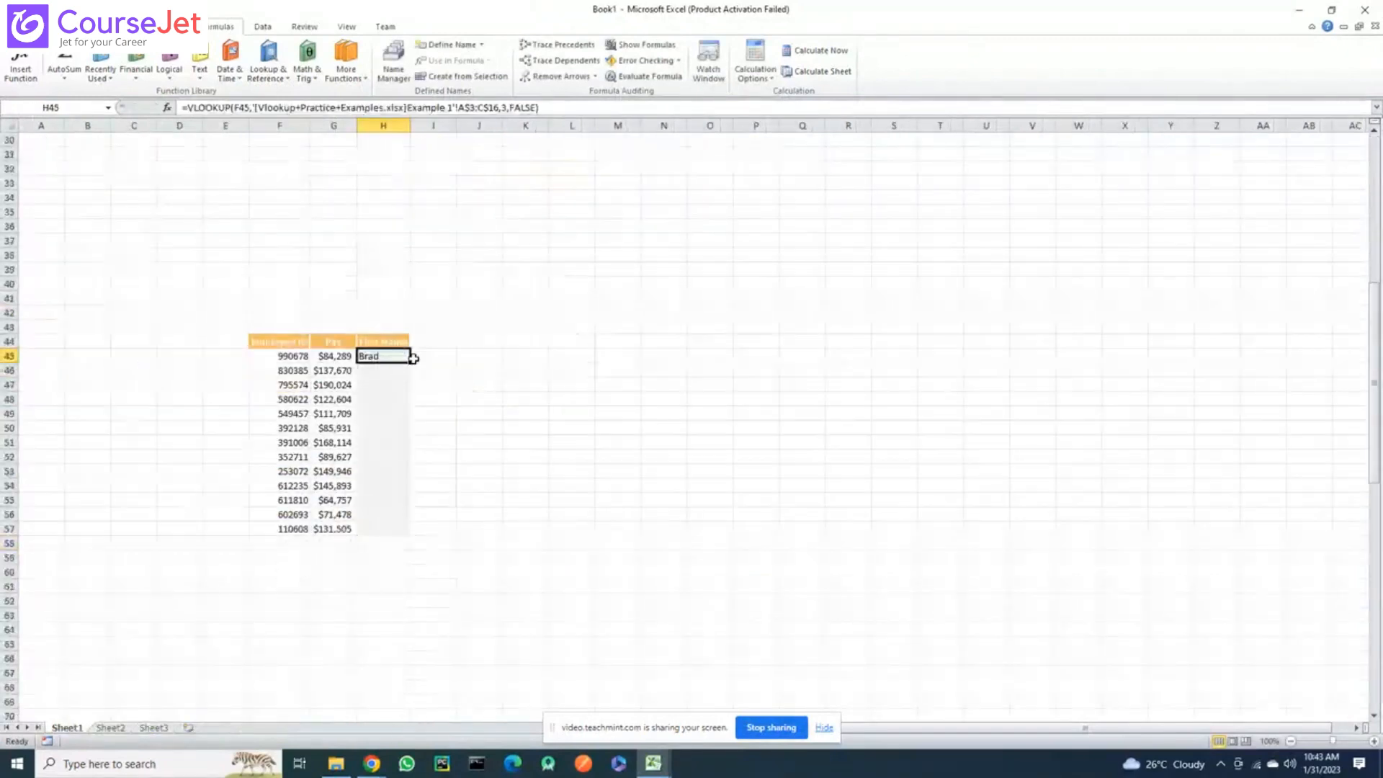
double_click(411, 363)
click(439, 359)
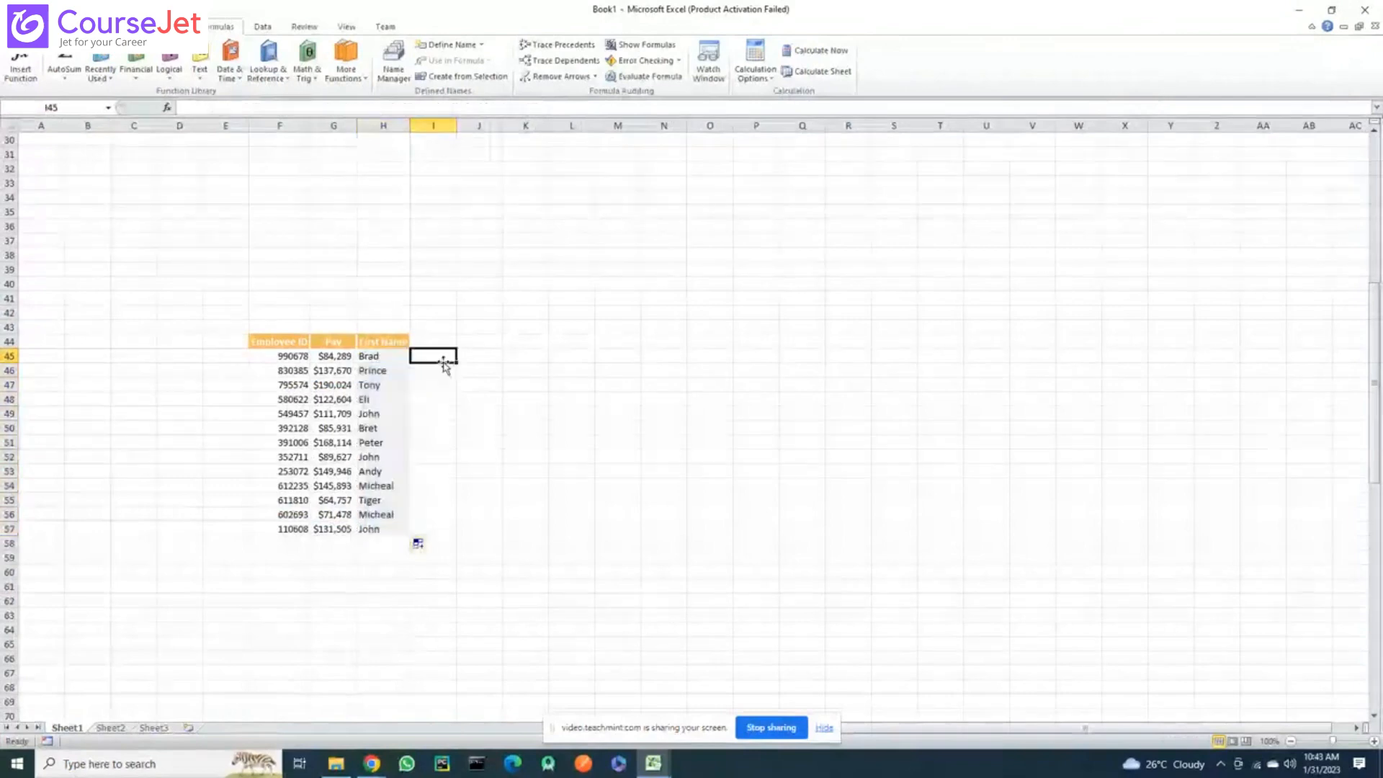
Review the cross-workbook VLOOKUP formulas in the First Name column, examining the workbook reference, table range and column index in H49
click(378, 358)
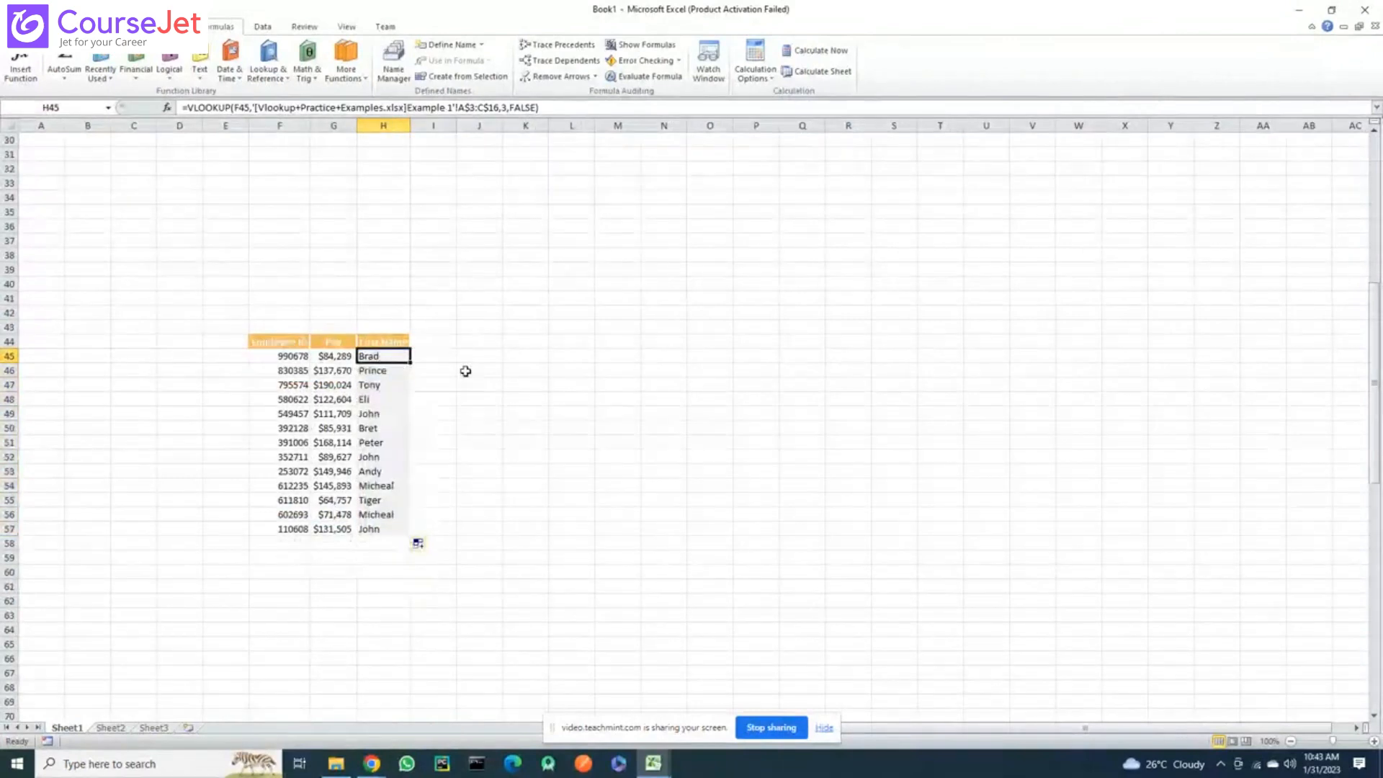
key(alt+Tab)
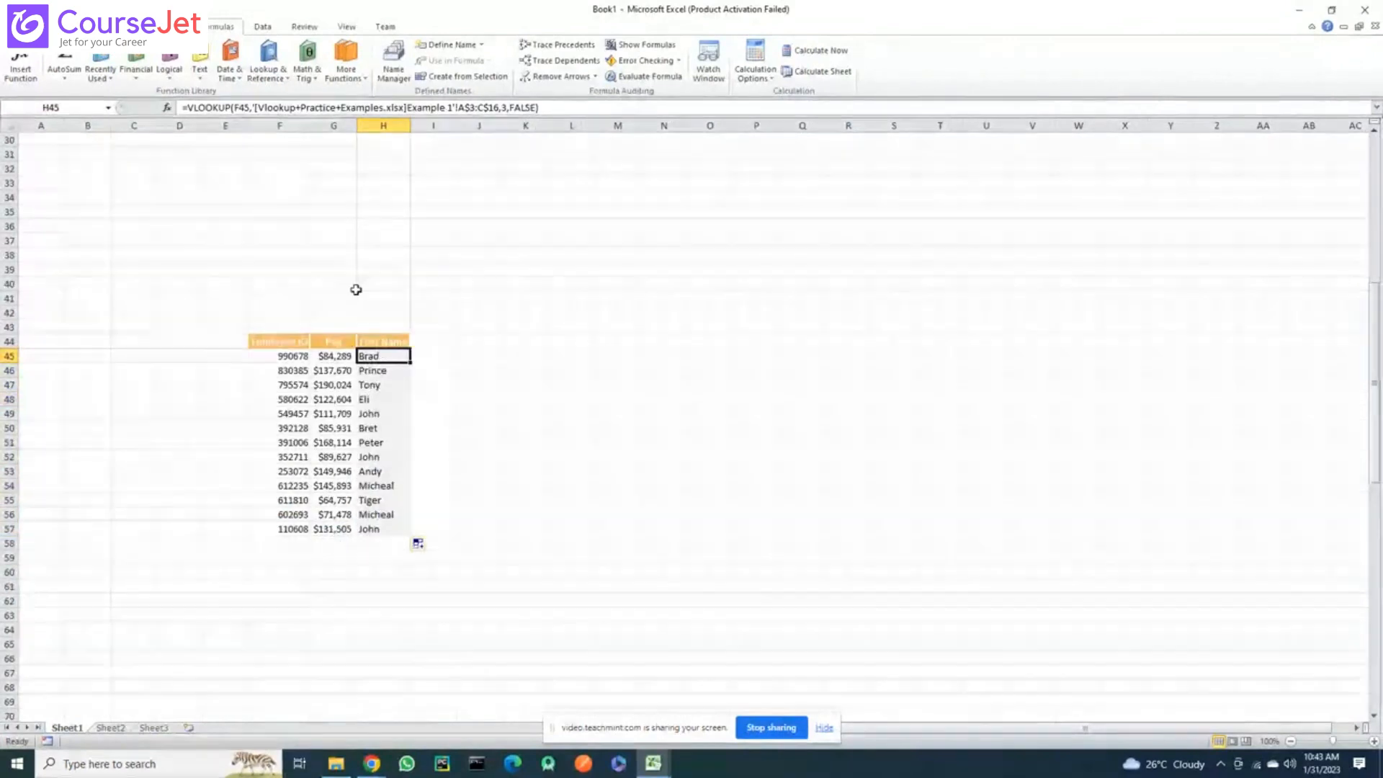
click(337, 384)
click(372, 387)
click(375, 371)
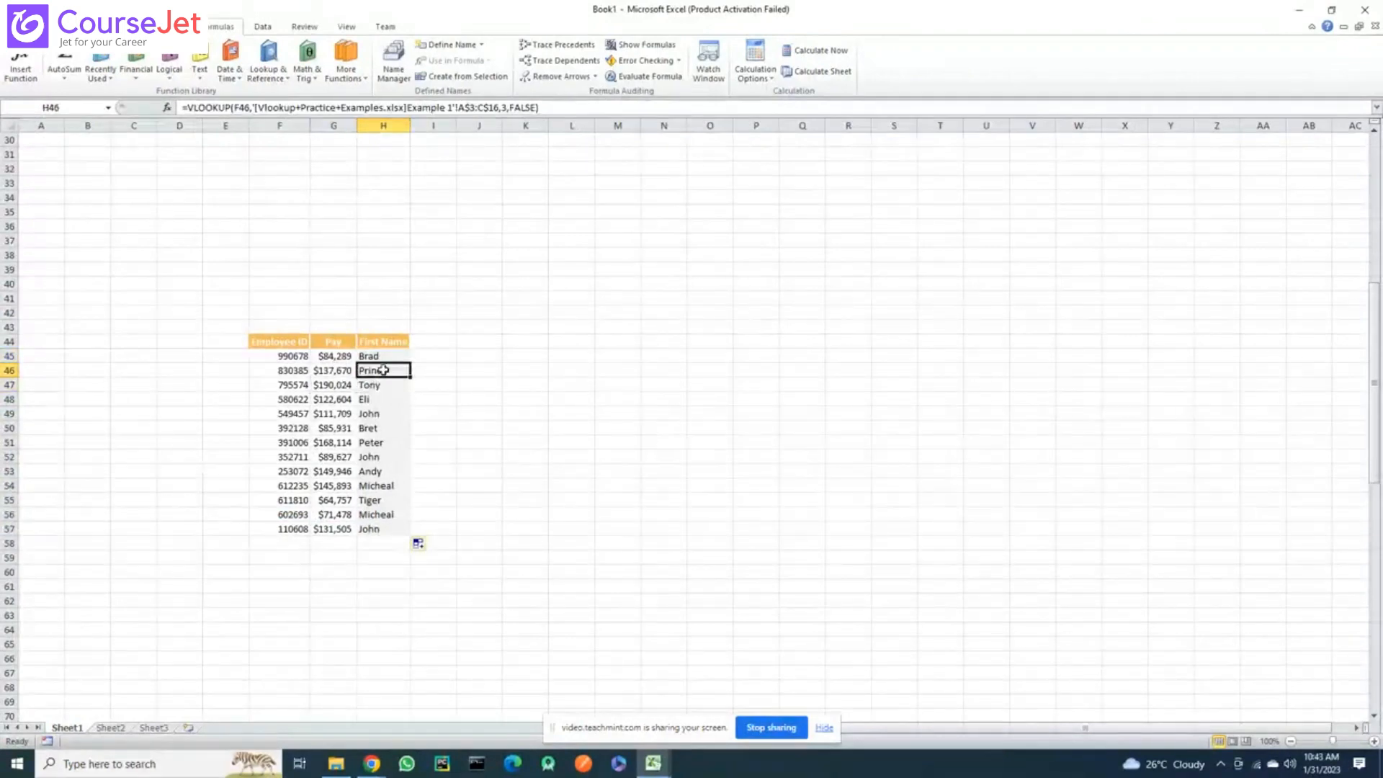
double_click(380, 413)
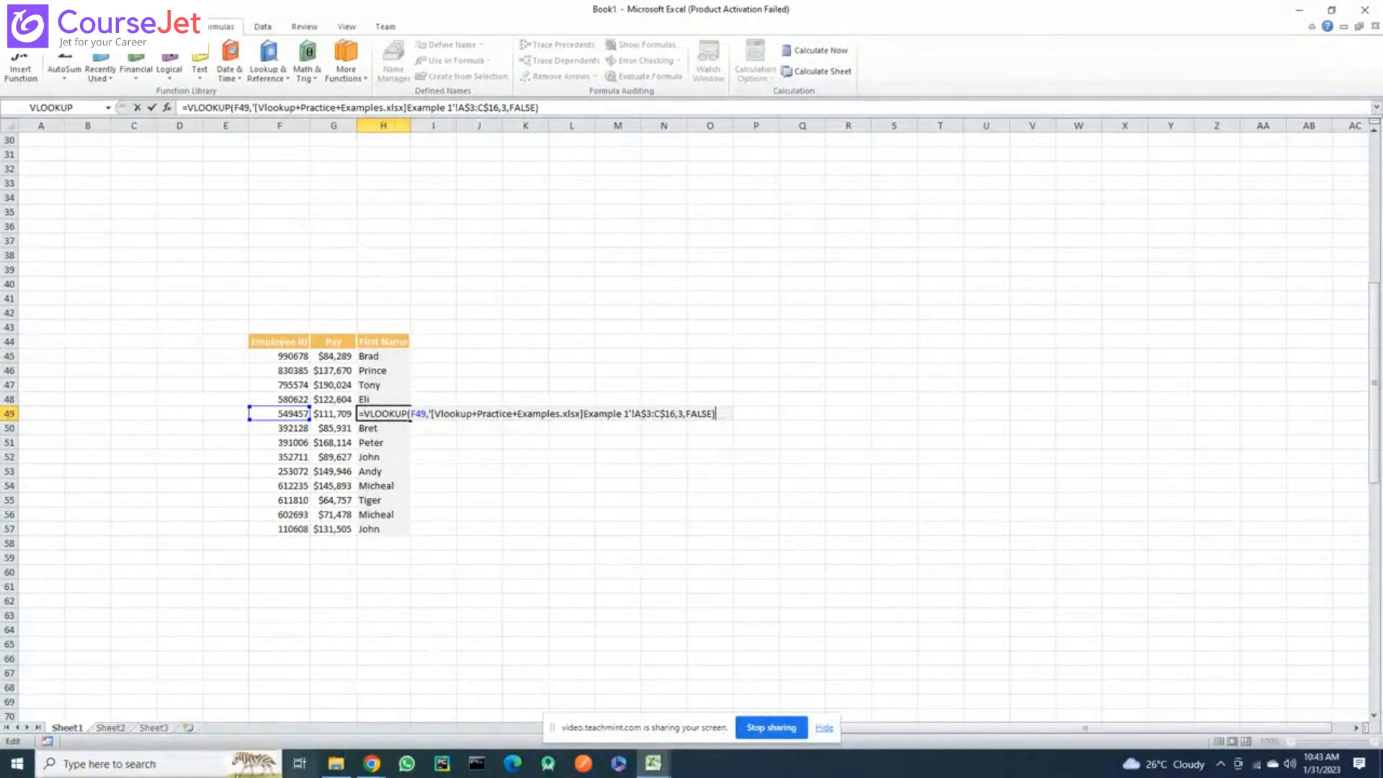
click(652, 763)
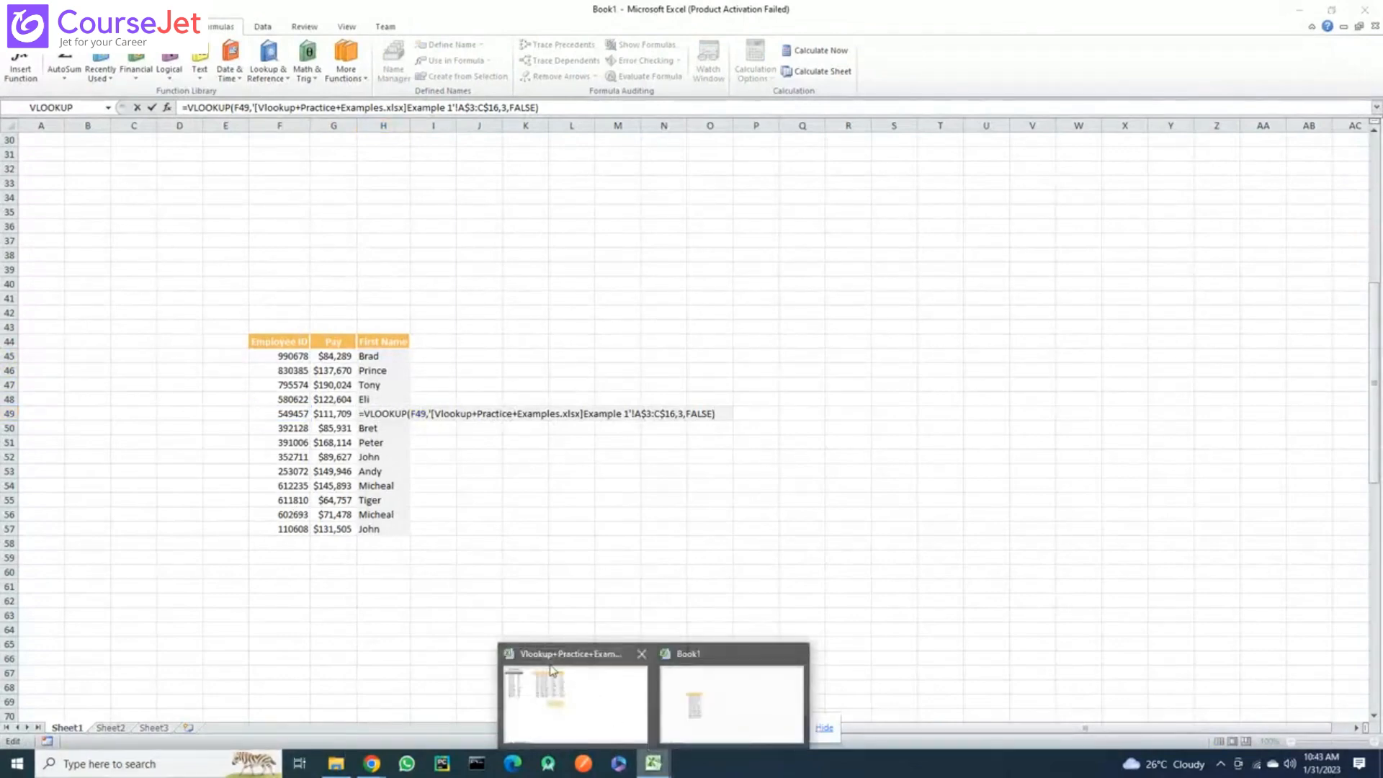
mouse_move(554, 664)
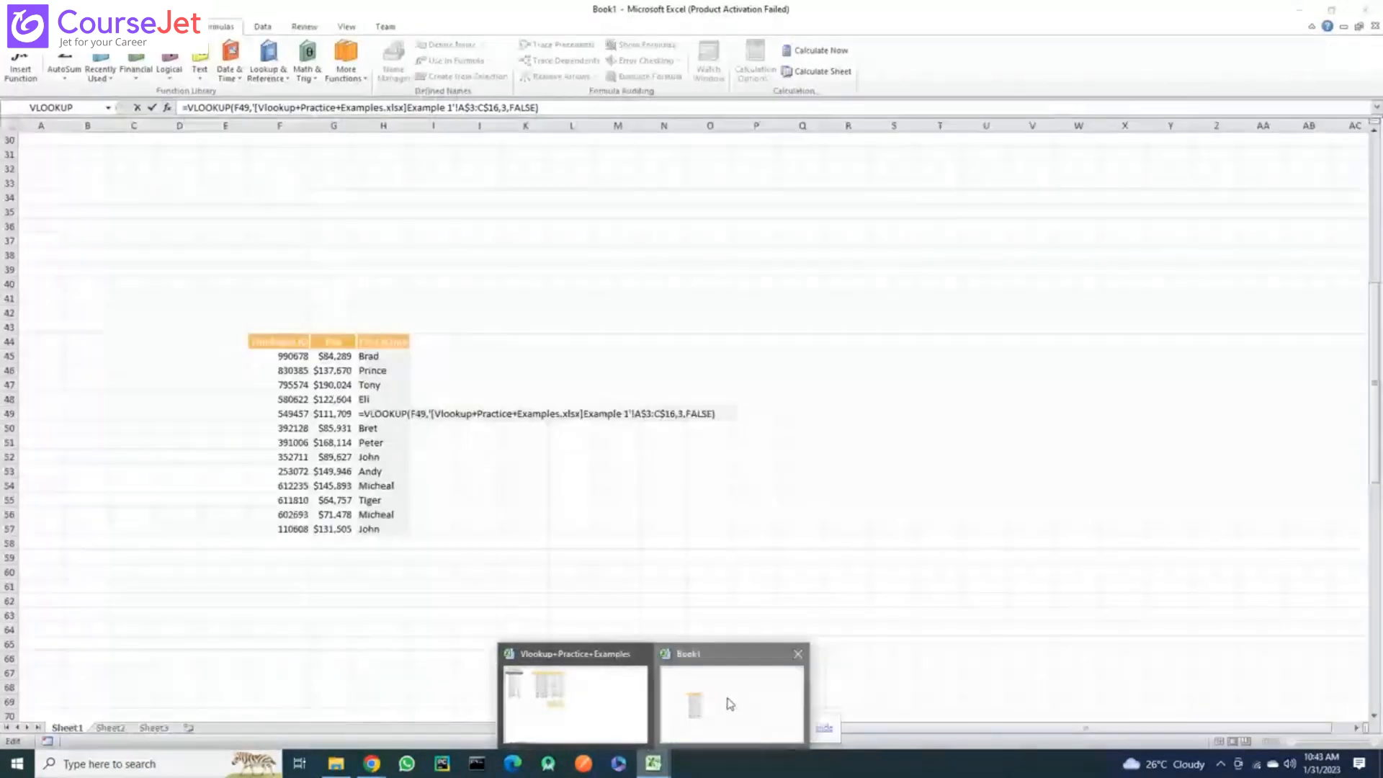
click(730, 703)
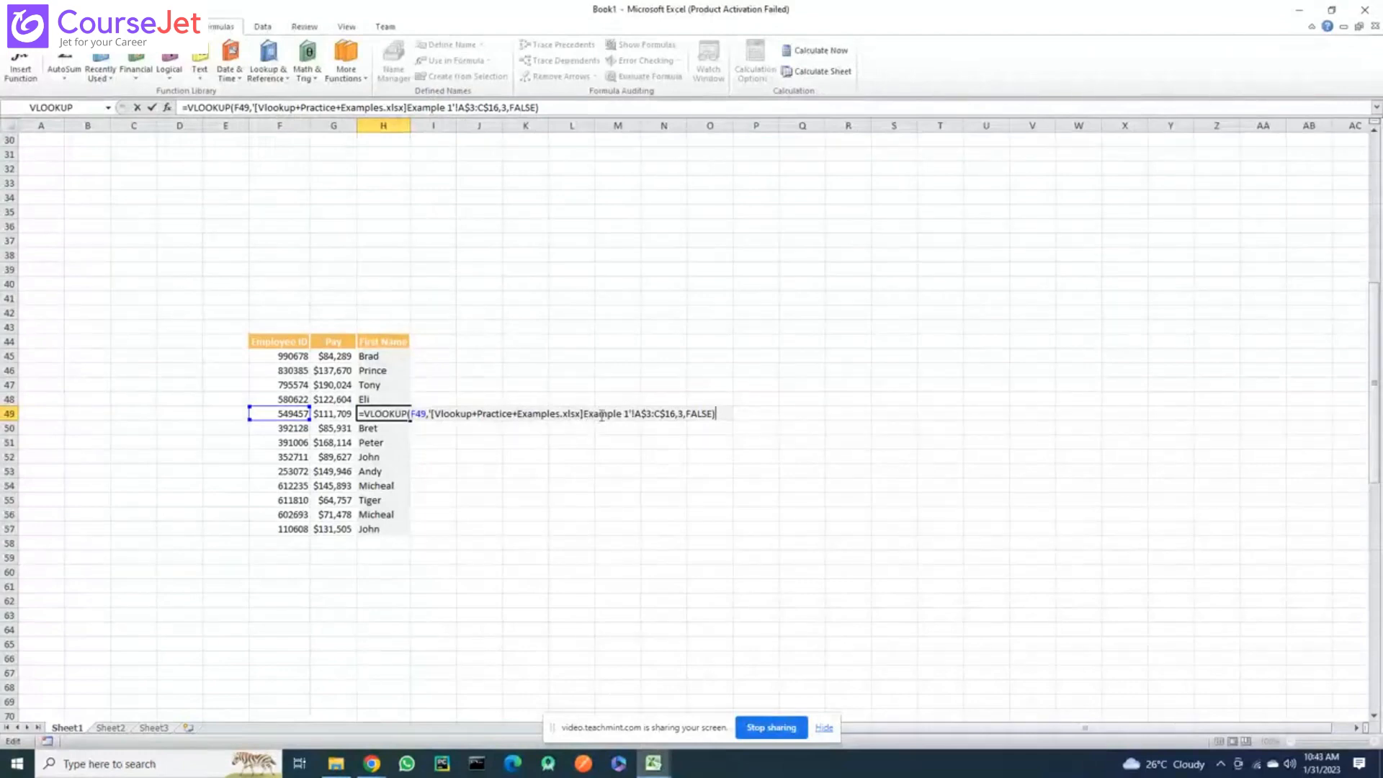
drag(630, 413, 677, 413)
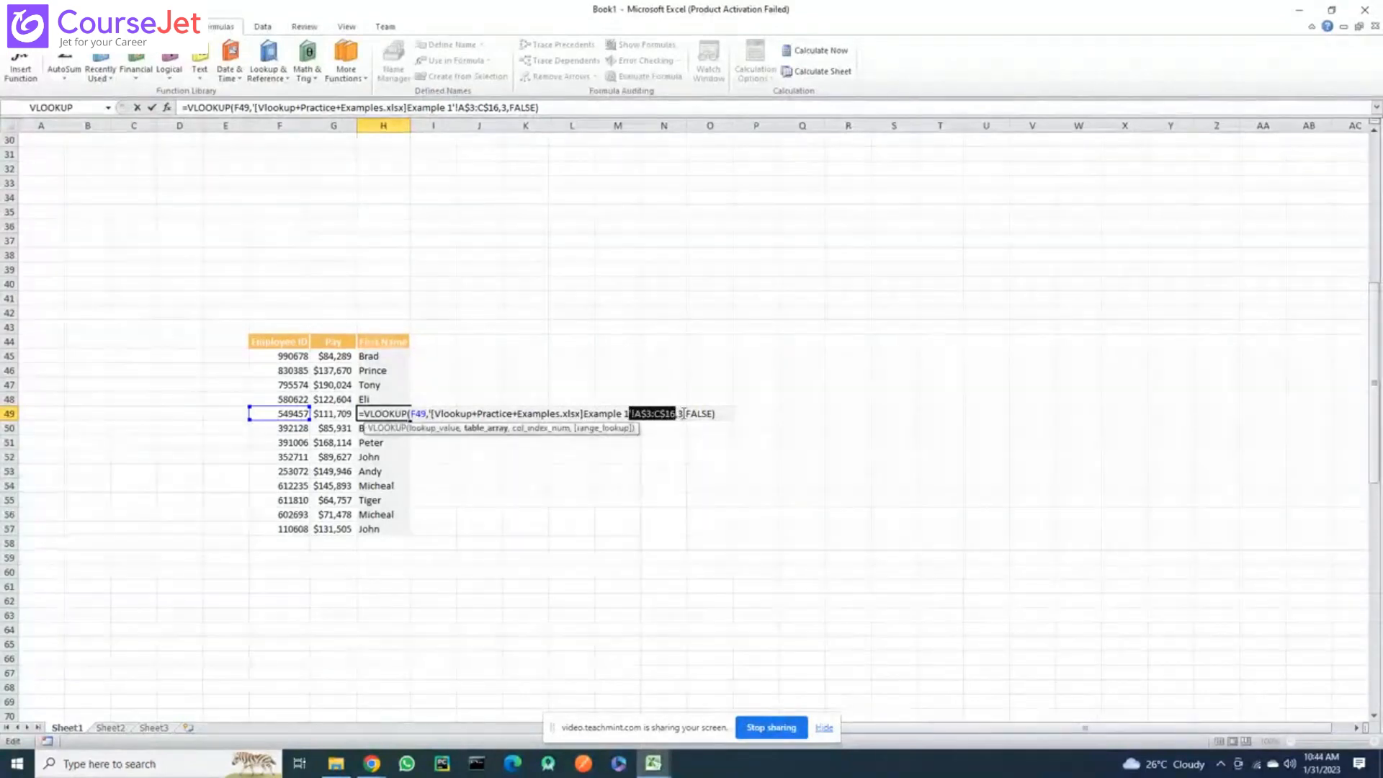
click(682, 414)
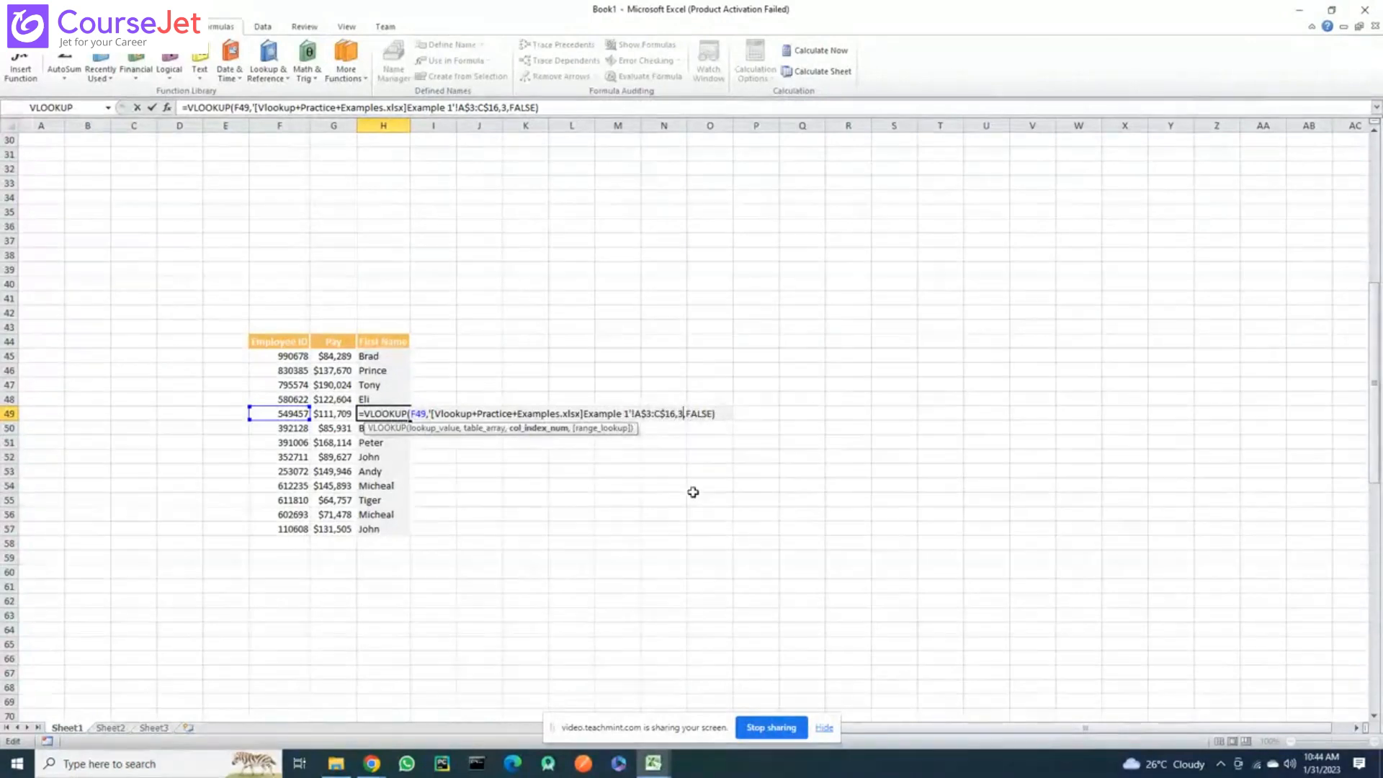
key(Return)
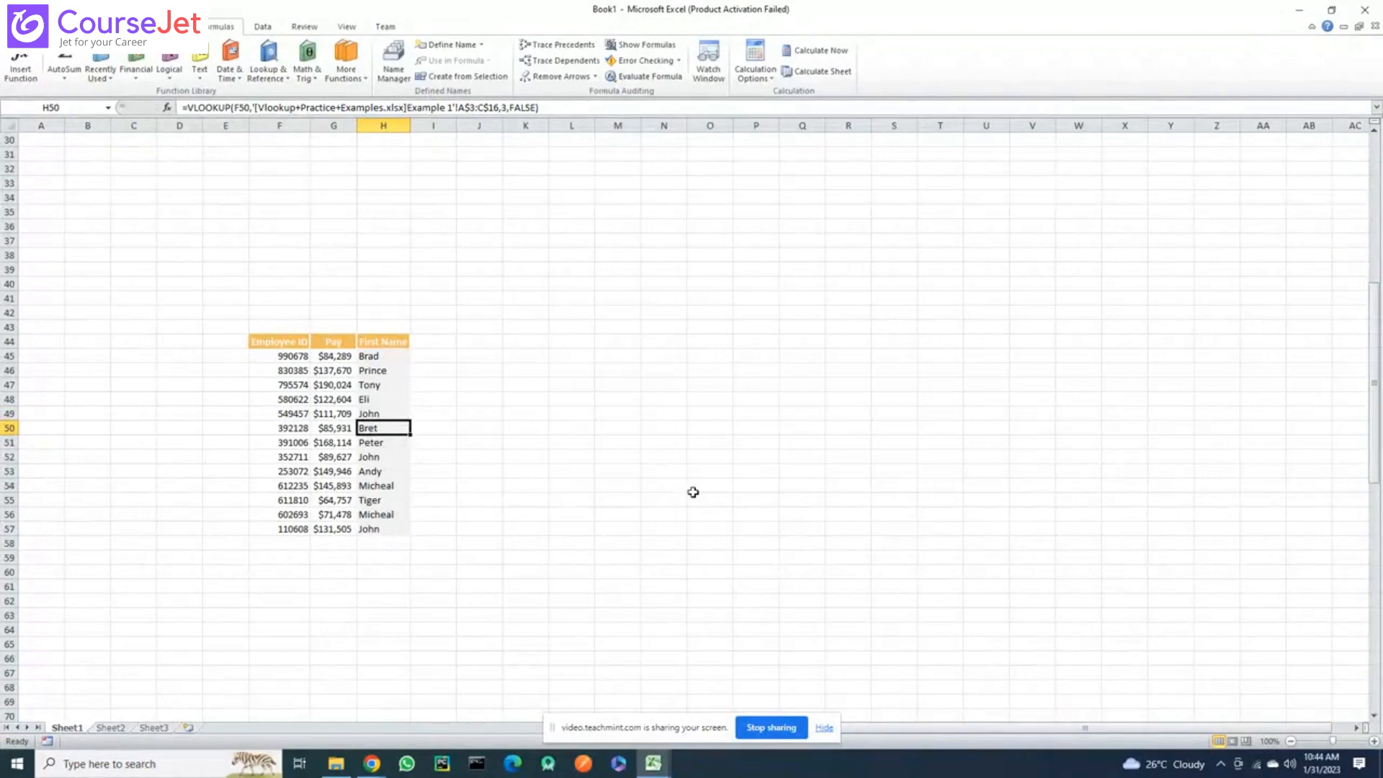
scroll(693, 492, up, 1)
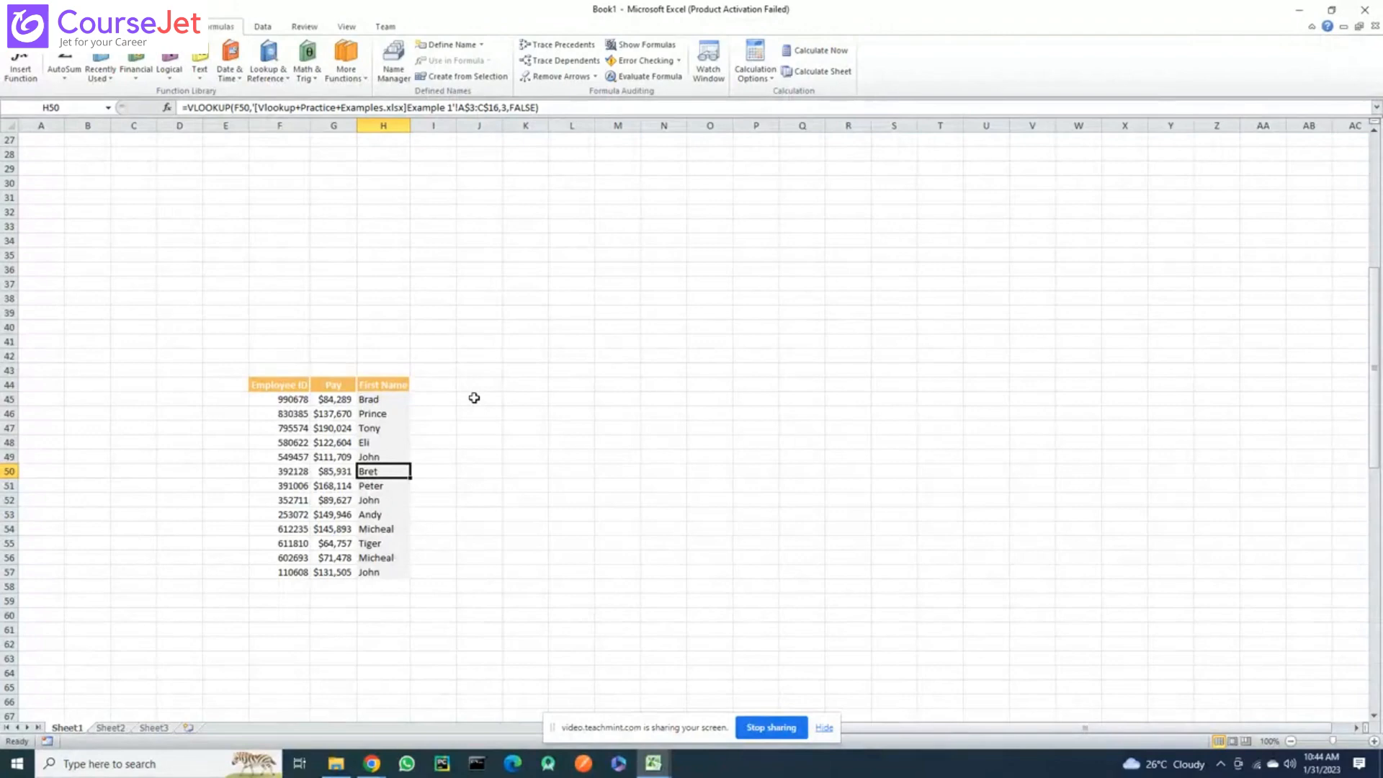
Examine the cross-workbook VLOOKUP formula in H45 and its lookup value cell F45
click(370, 399)
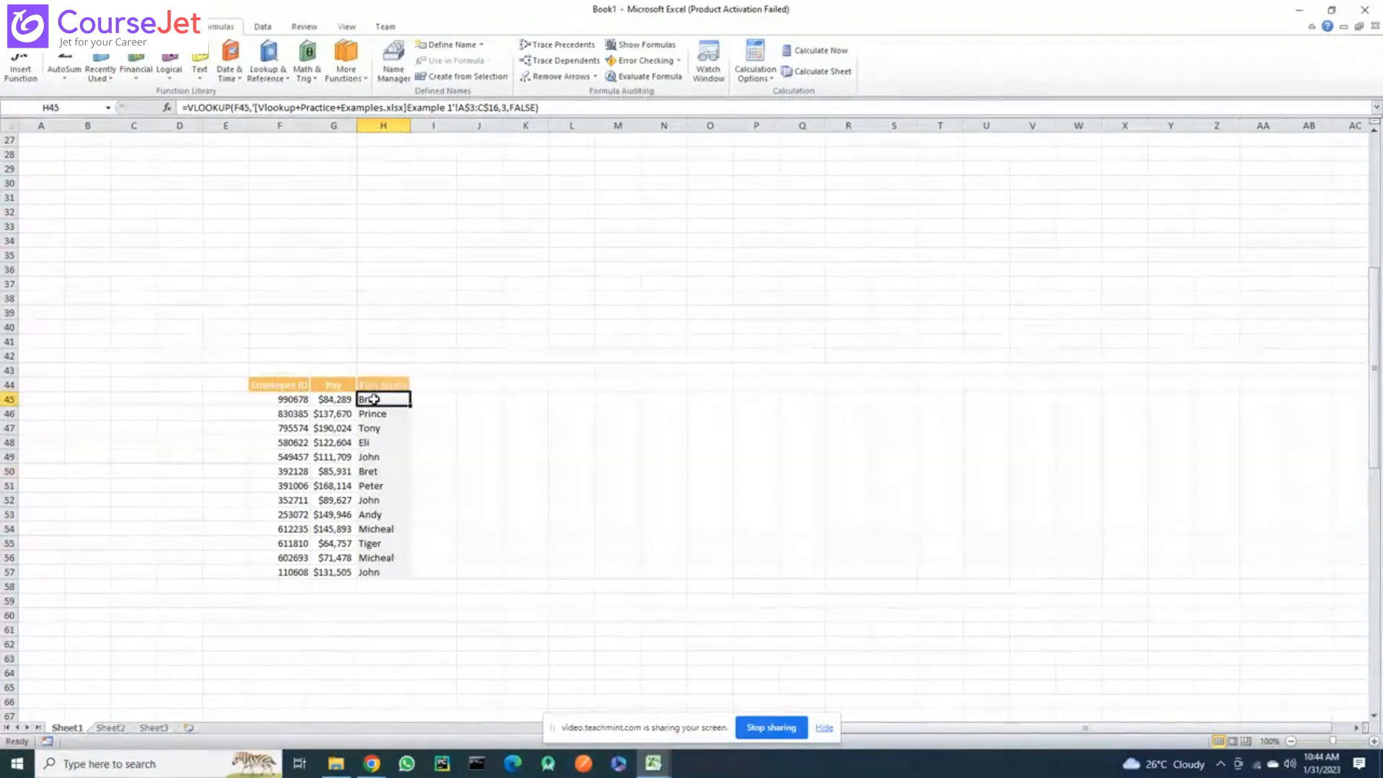
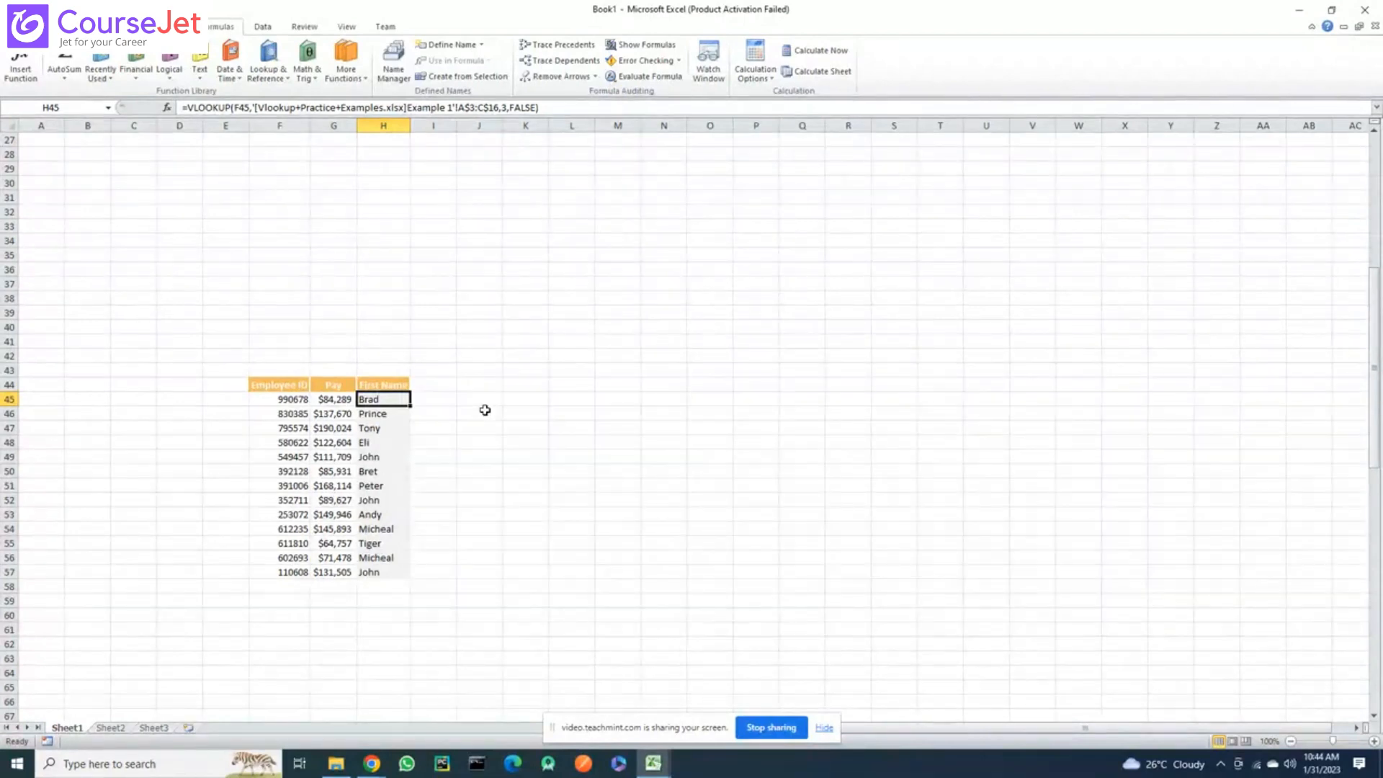
scroll(484, 410, down, 1)
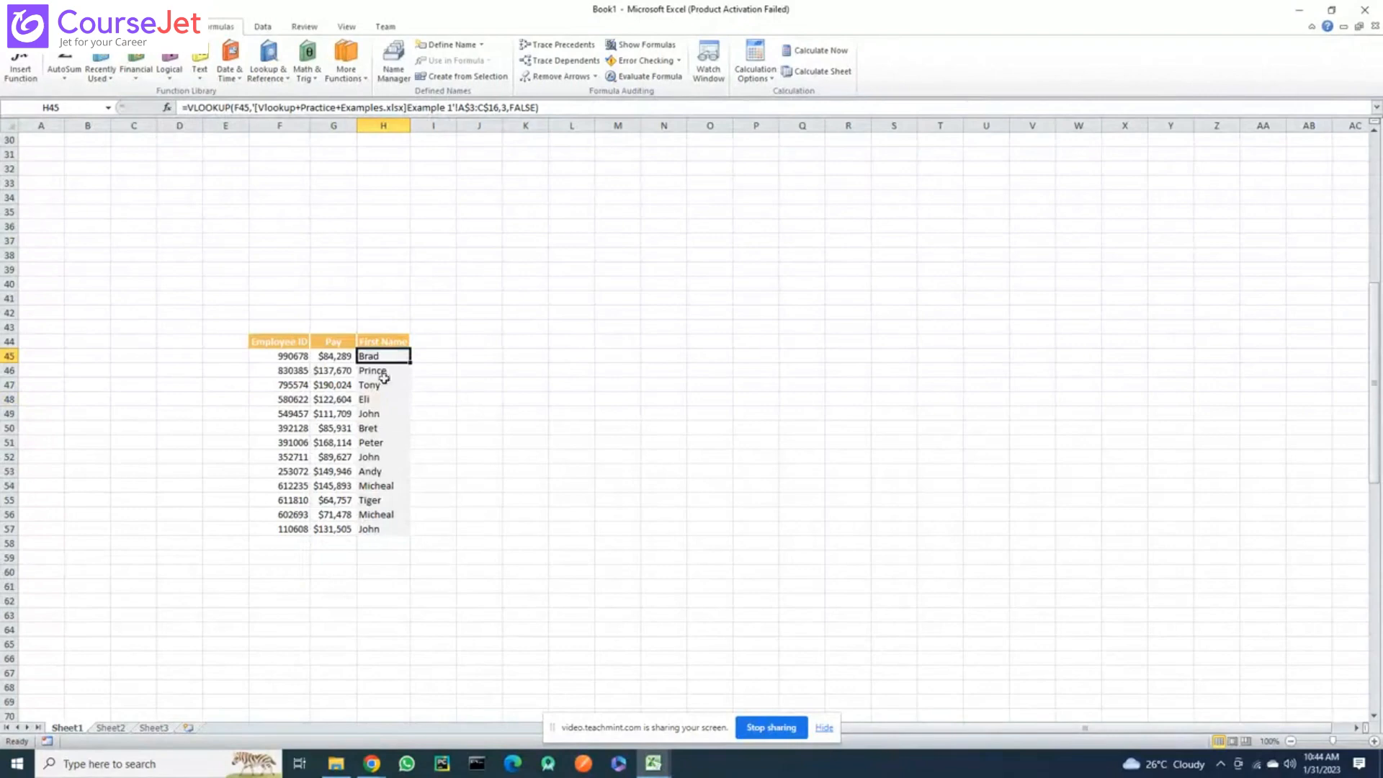
click(301, 356)
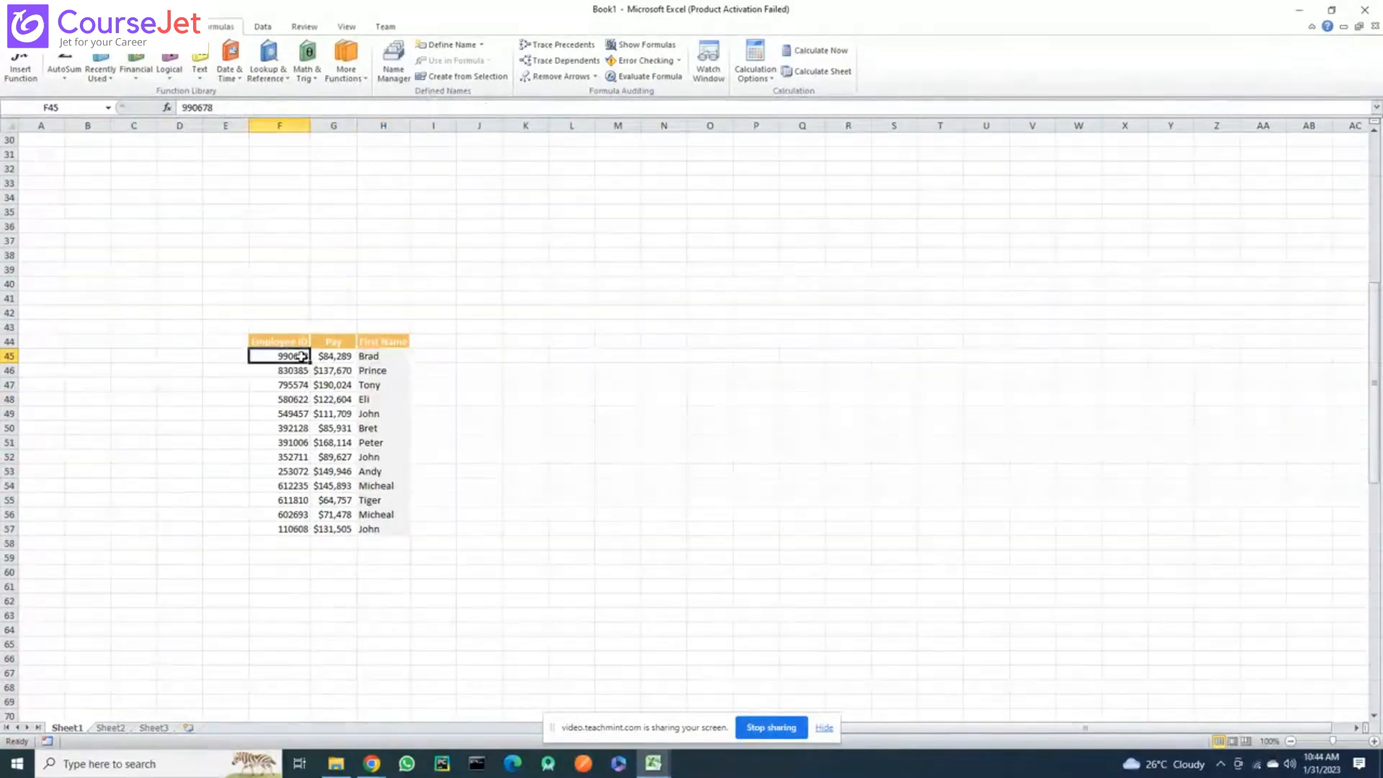
click(386, 358)
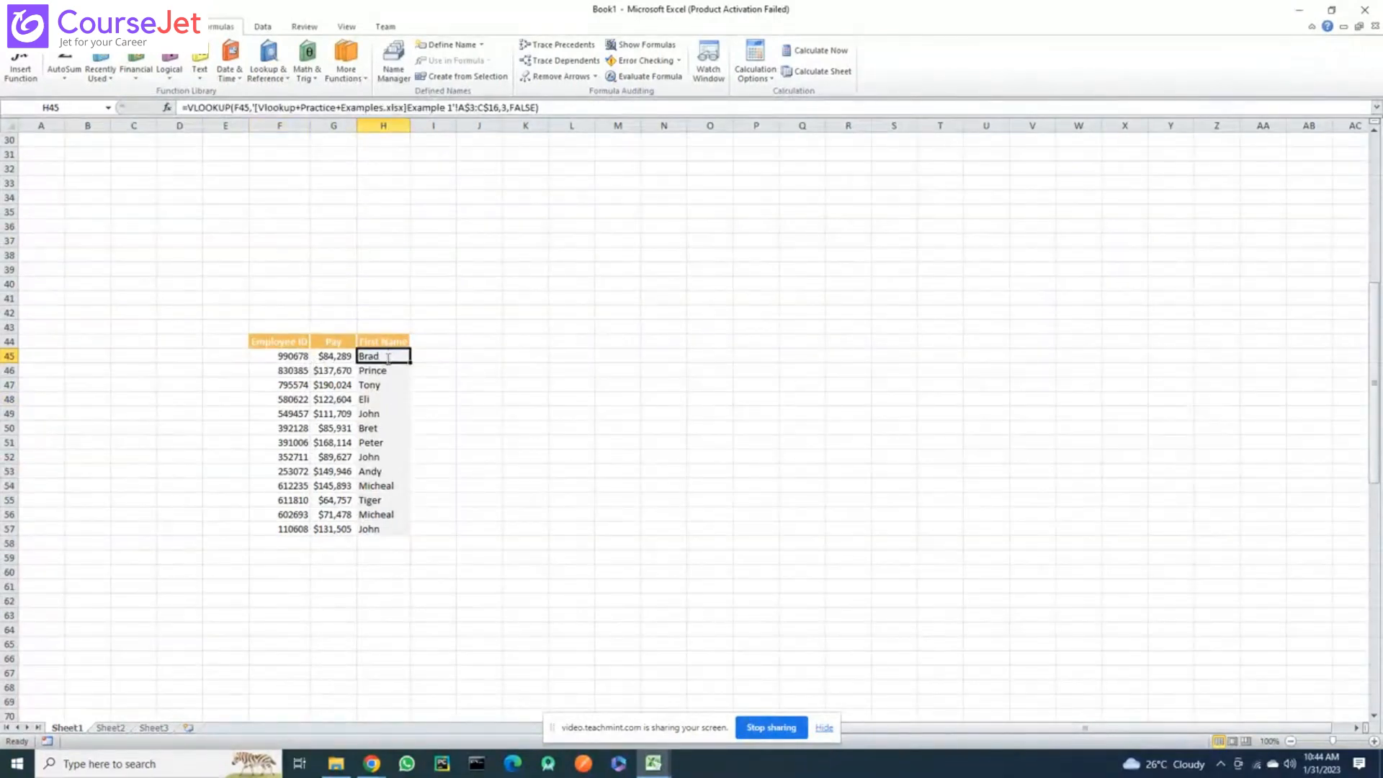
double_click(387, 358)
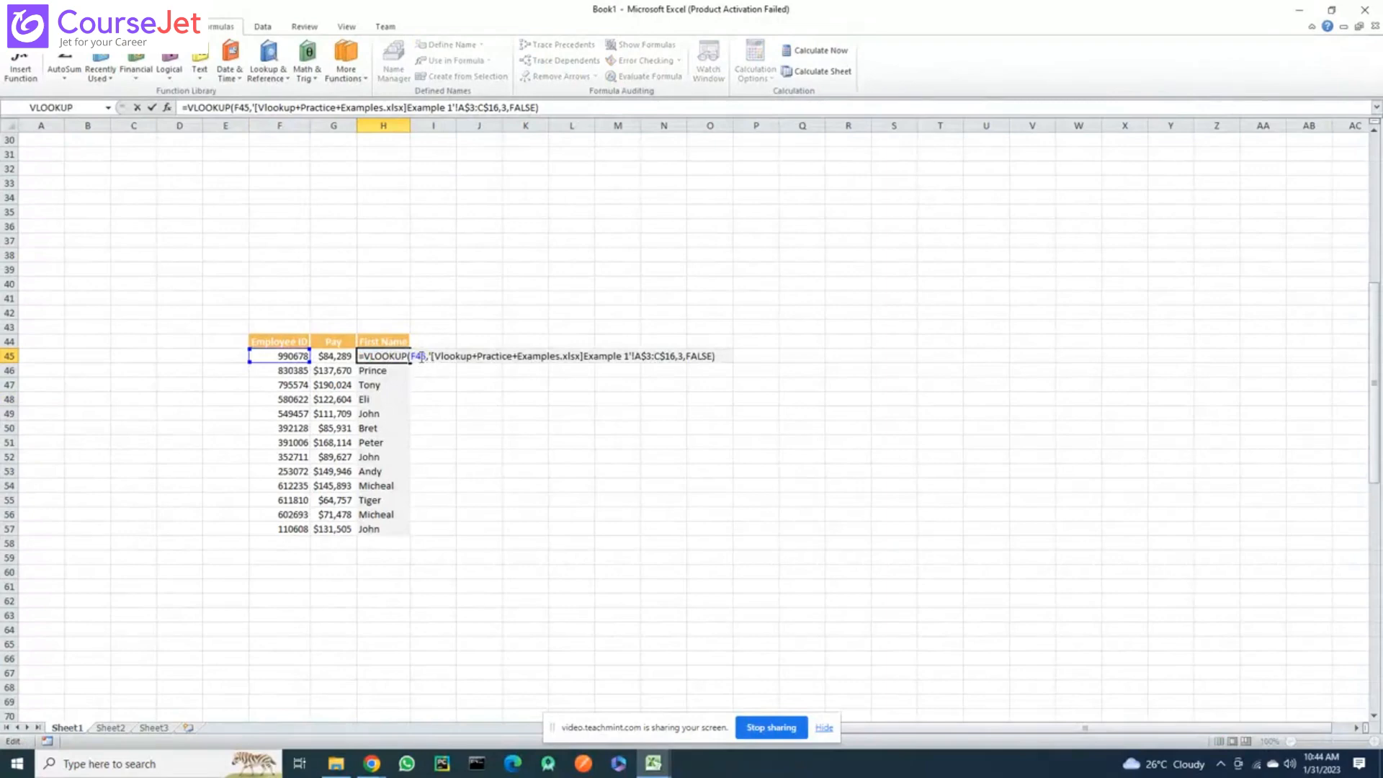
click(425, 356)
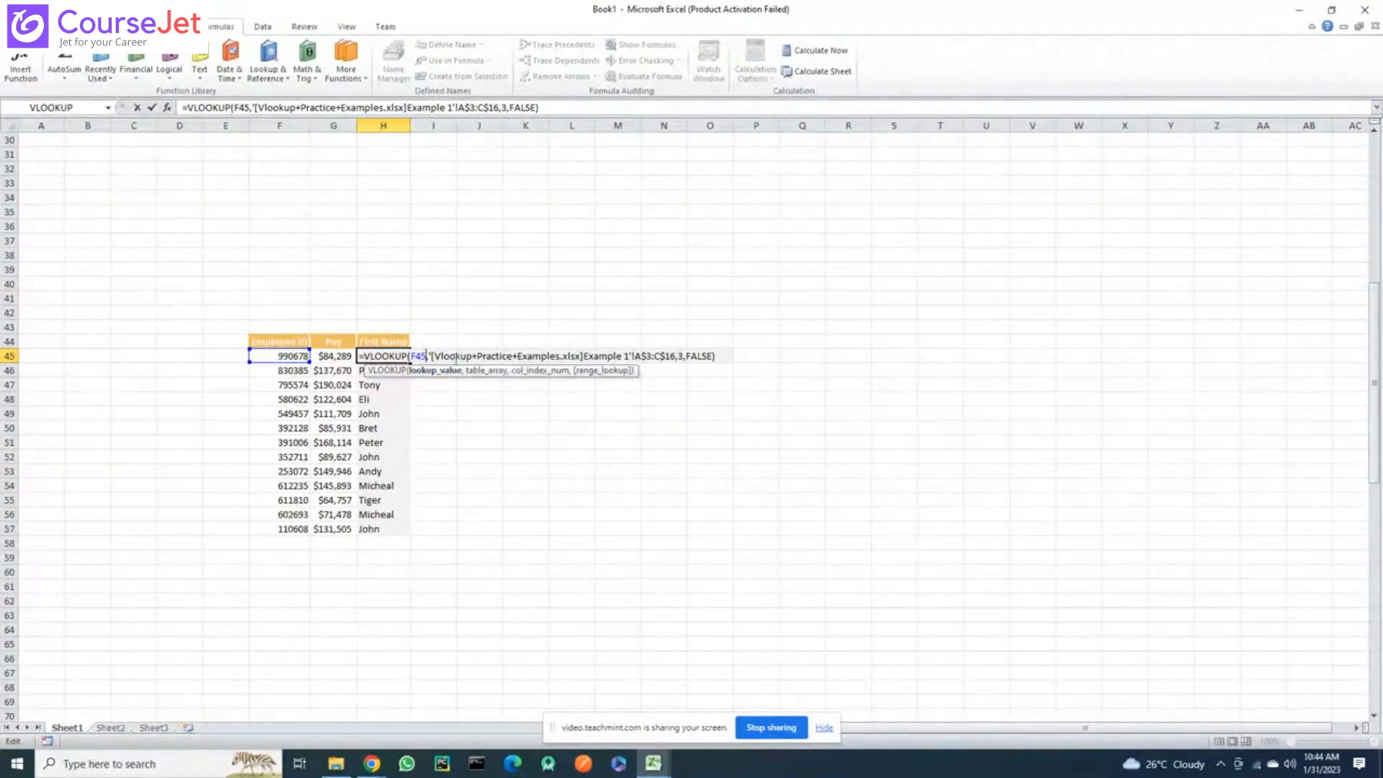
click(479, 438)
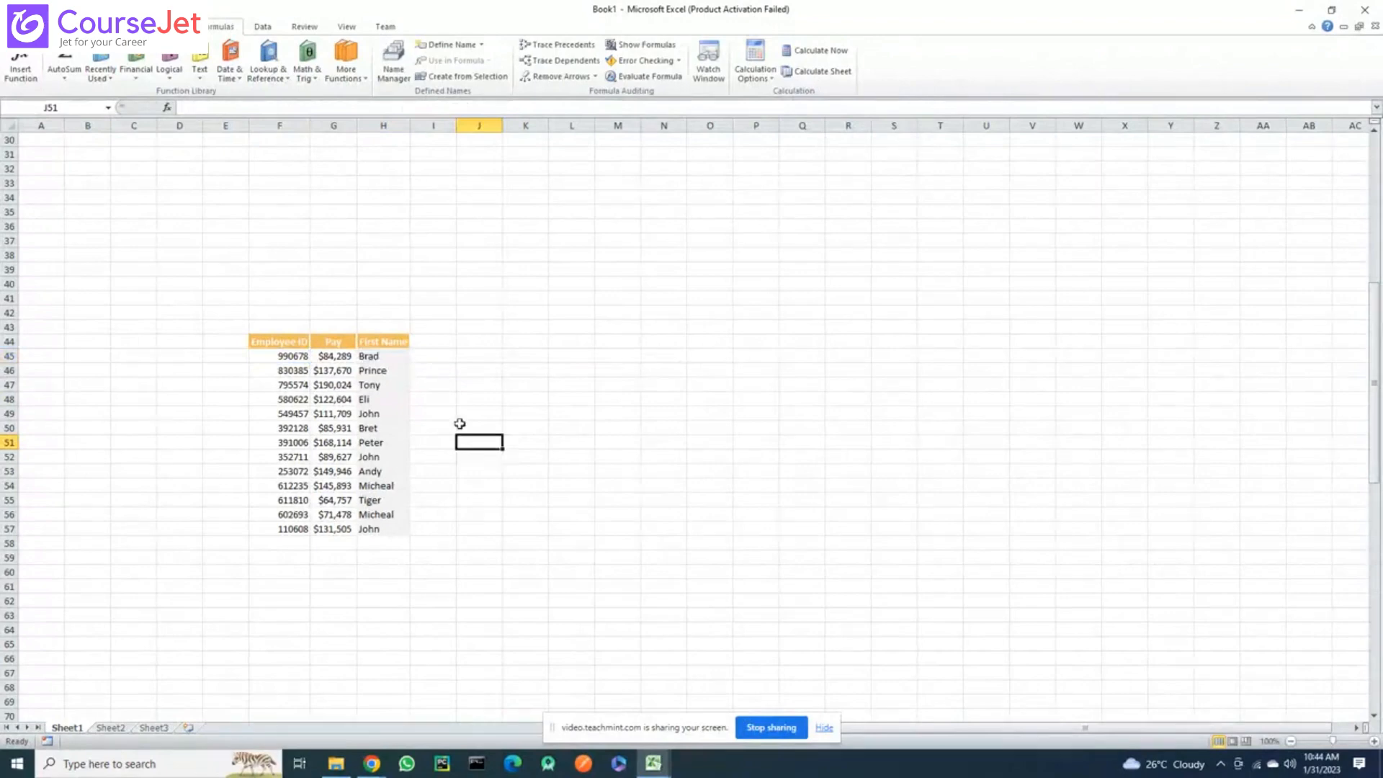
click(391, 355)
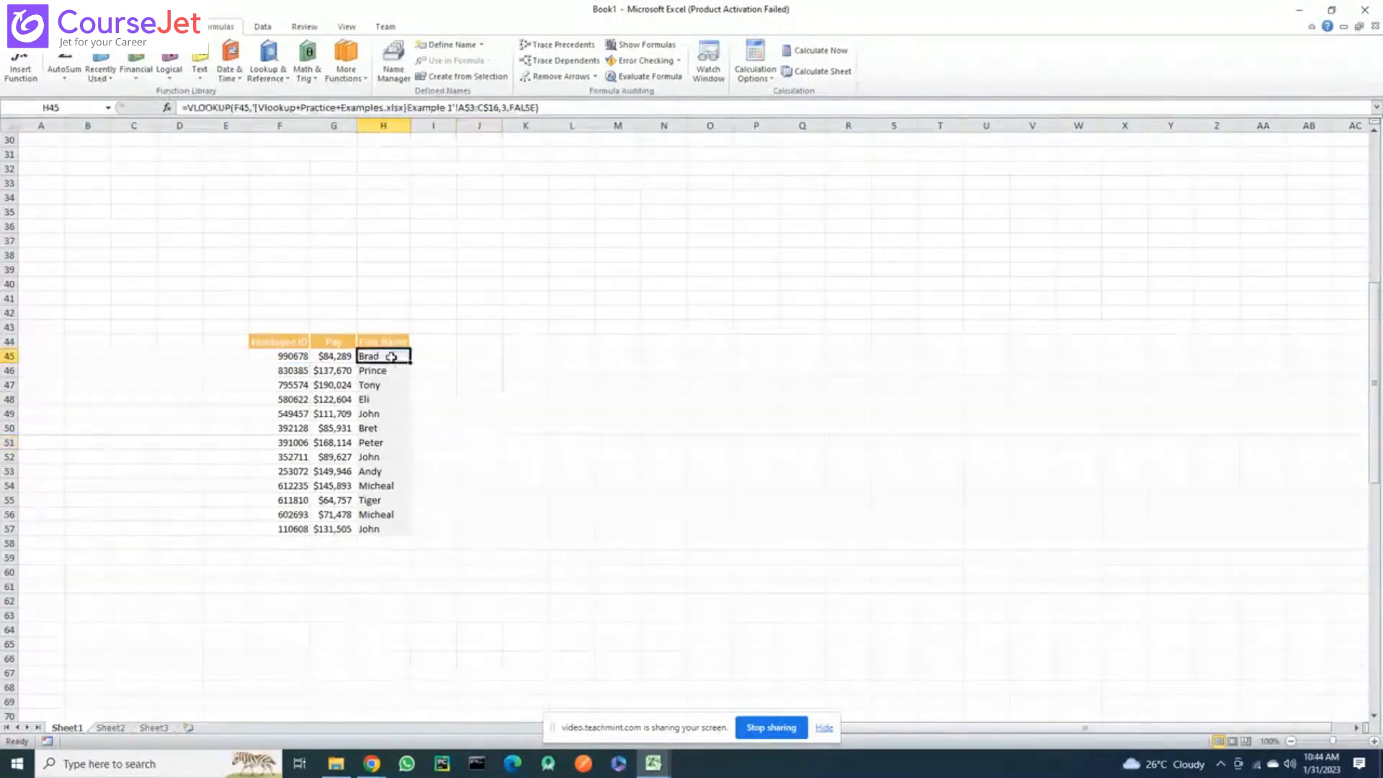
click(291, 358)
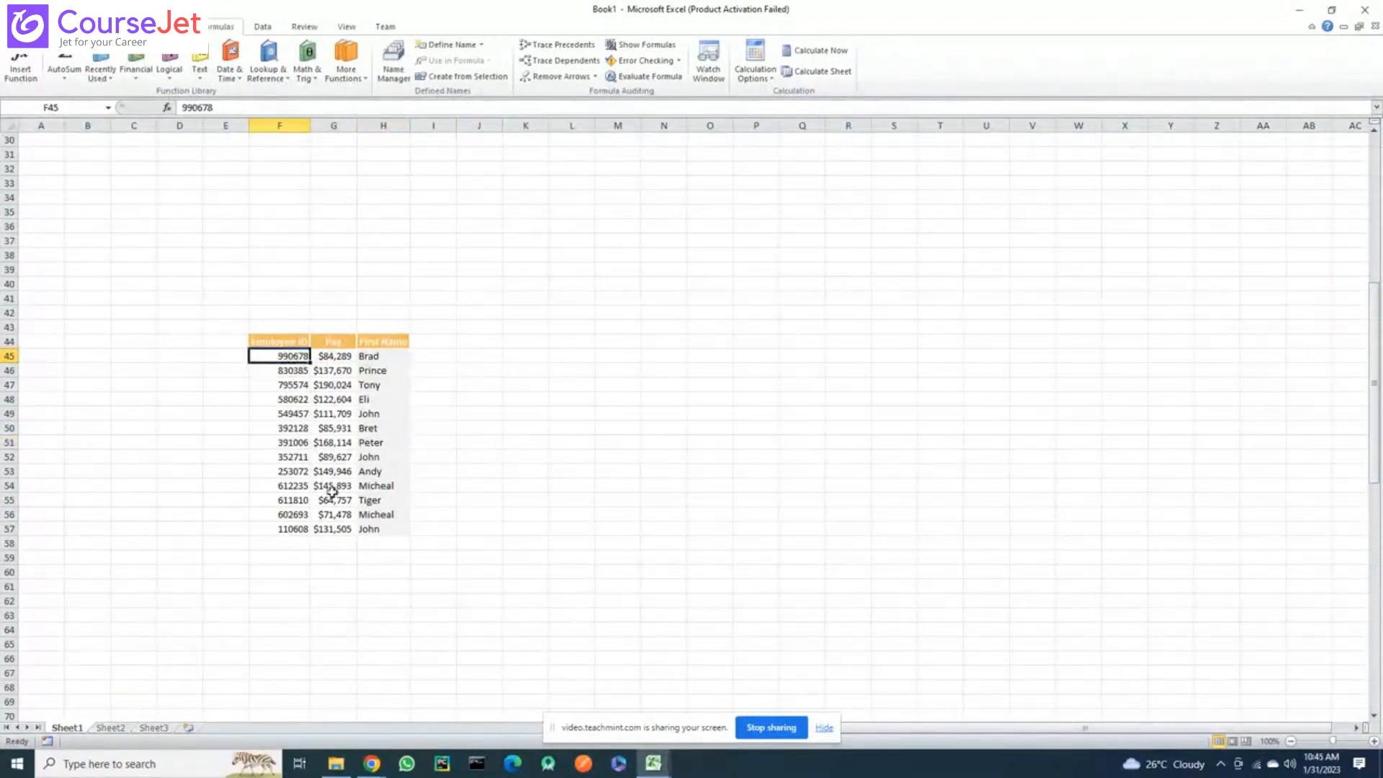
Compare the F45 employee ID and H45 formula in Book1 with range A3:C16 on the Example 1 sheet of Vlookup+Practice+Examples
key(alt+Tab)
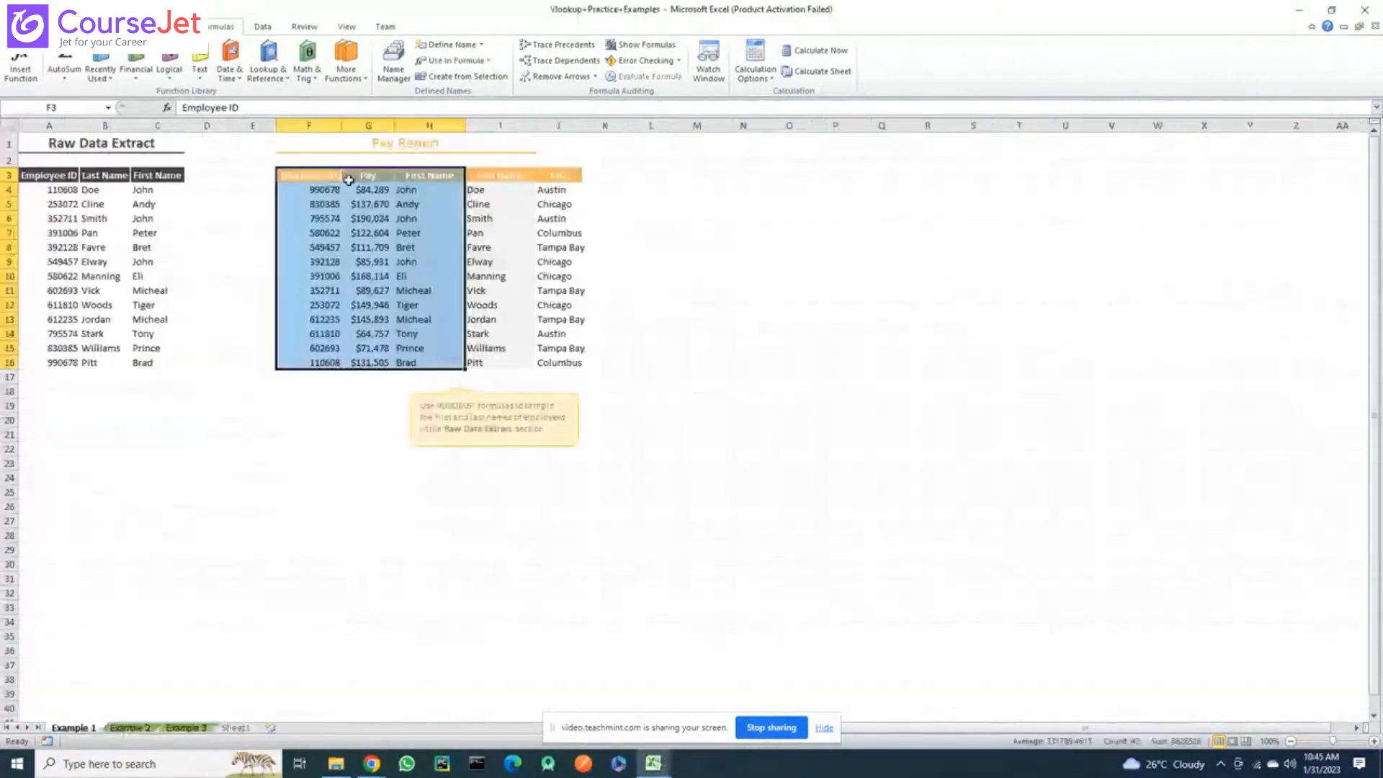
click(337, 189)
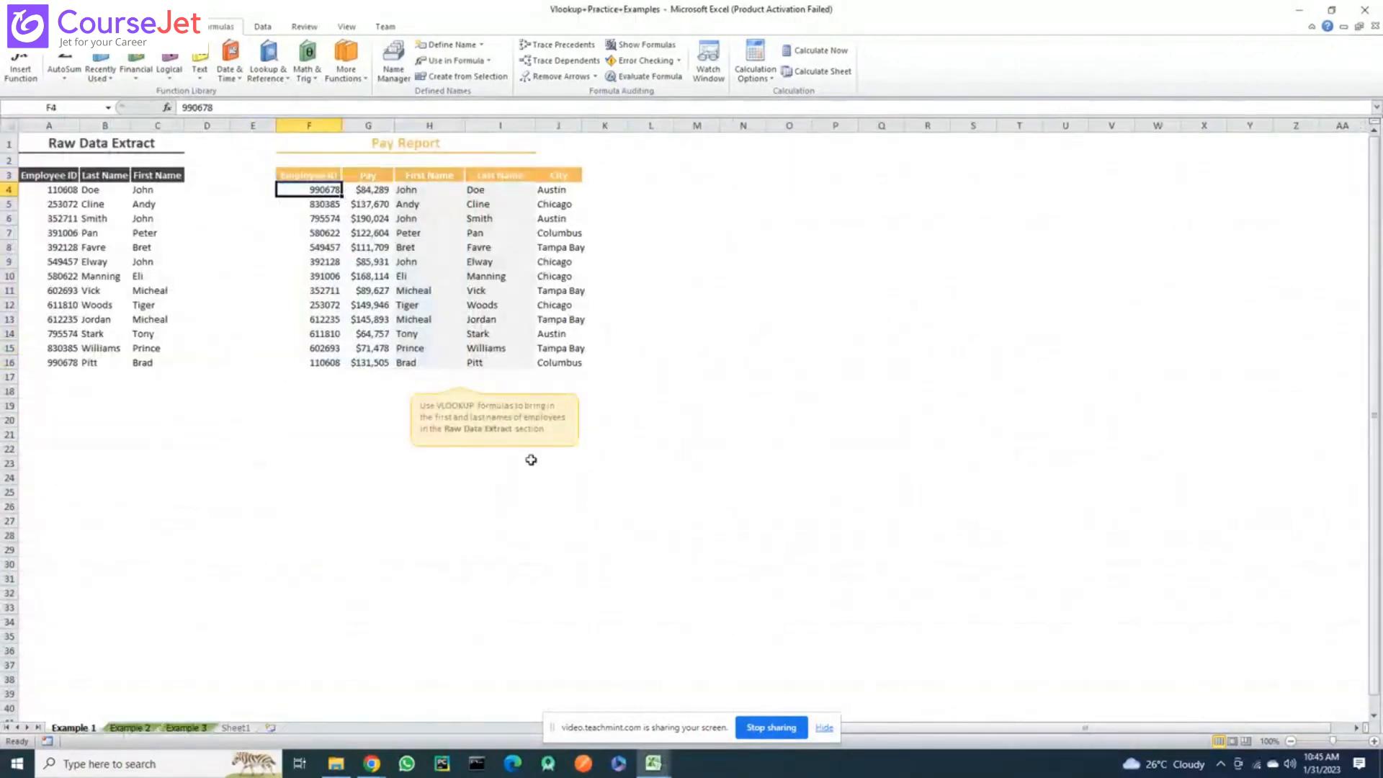
key(alt+Tab)
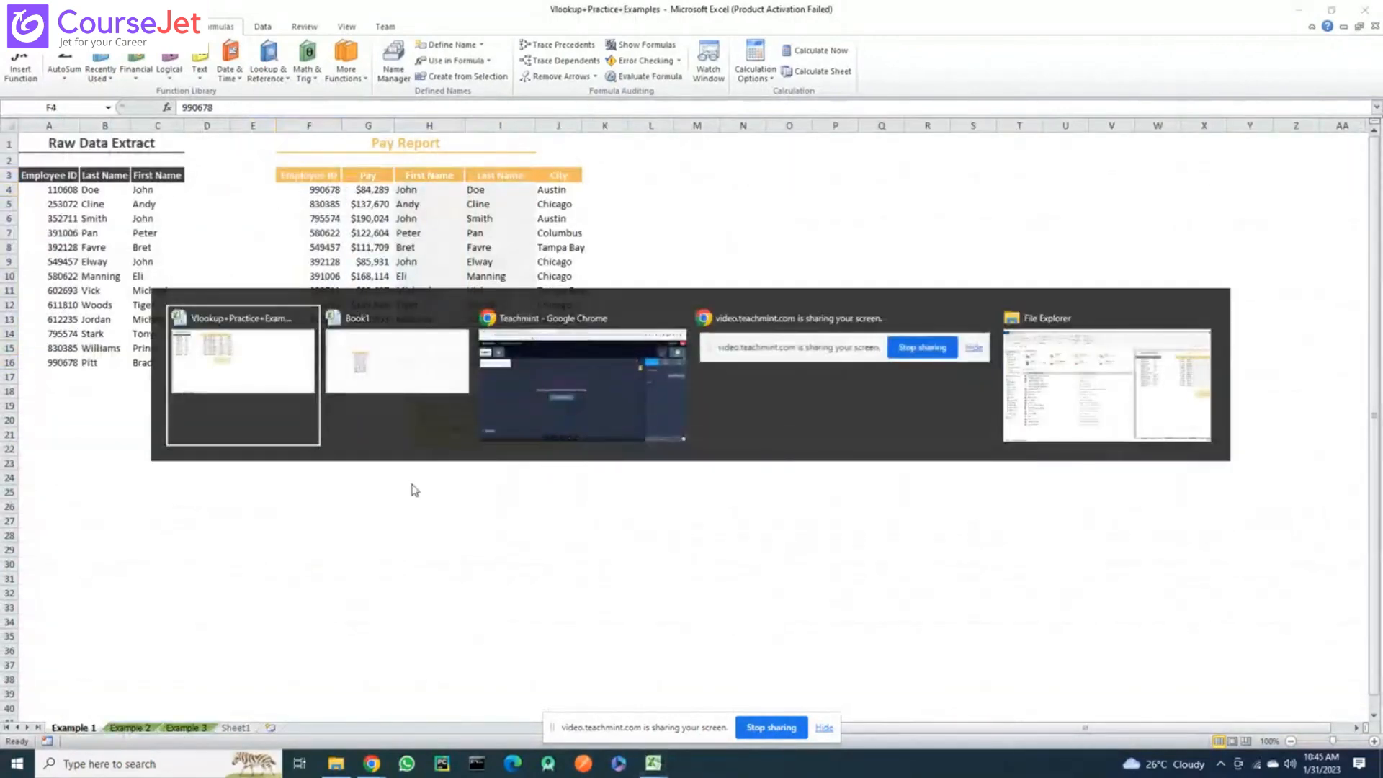
key(alt+Tab)
click(387, 357)
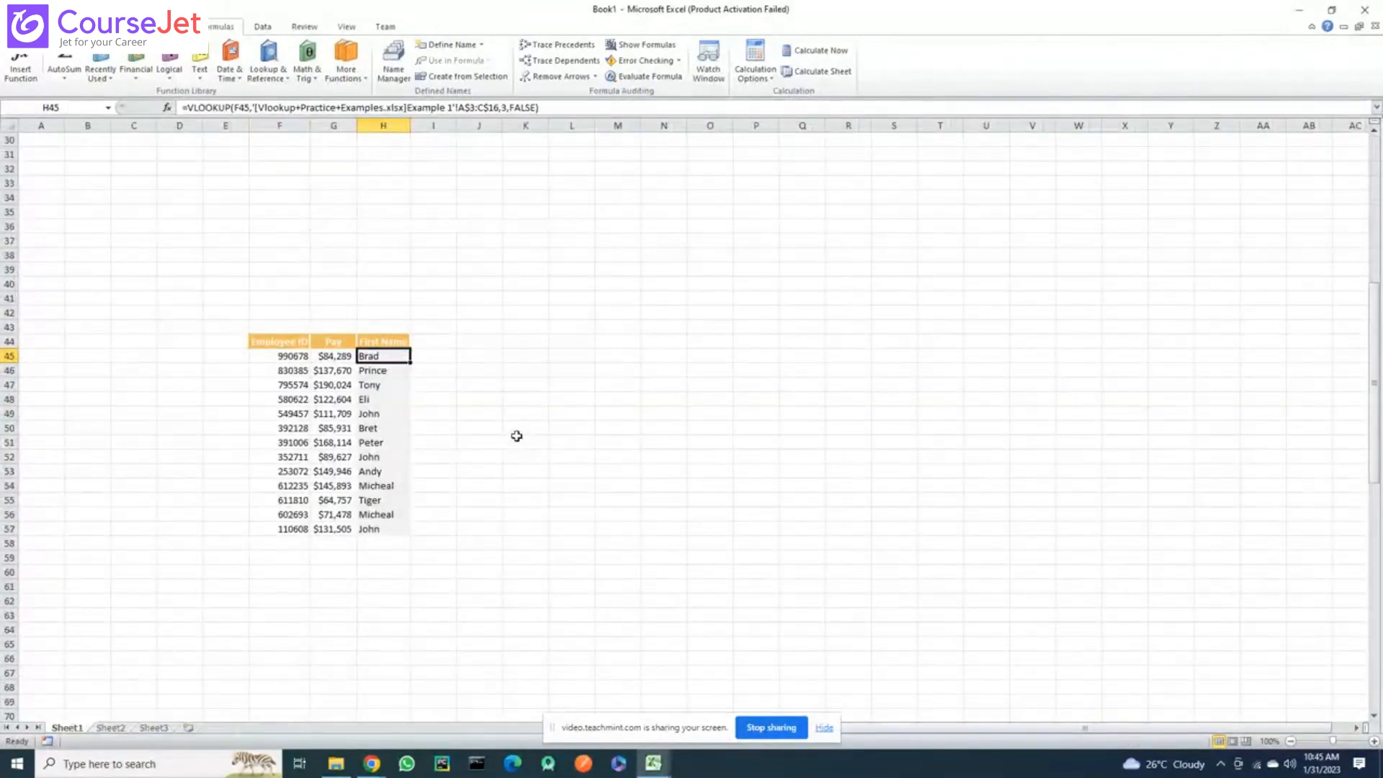
key(alt+Tab)
key(alt+Tab)
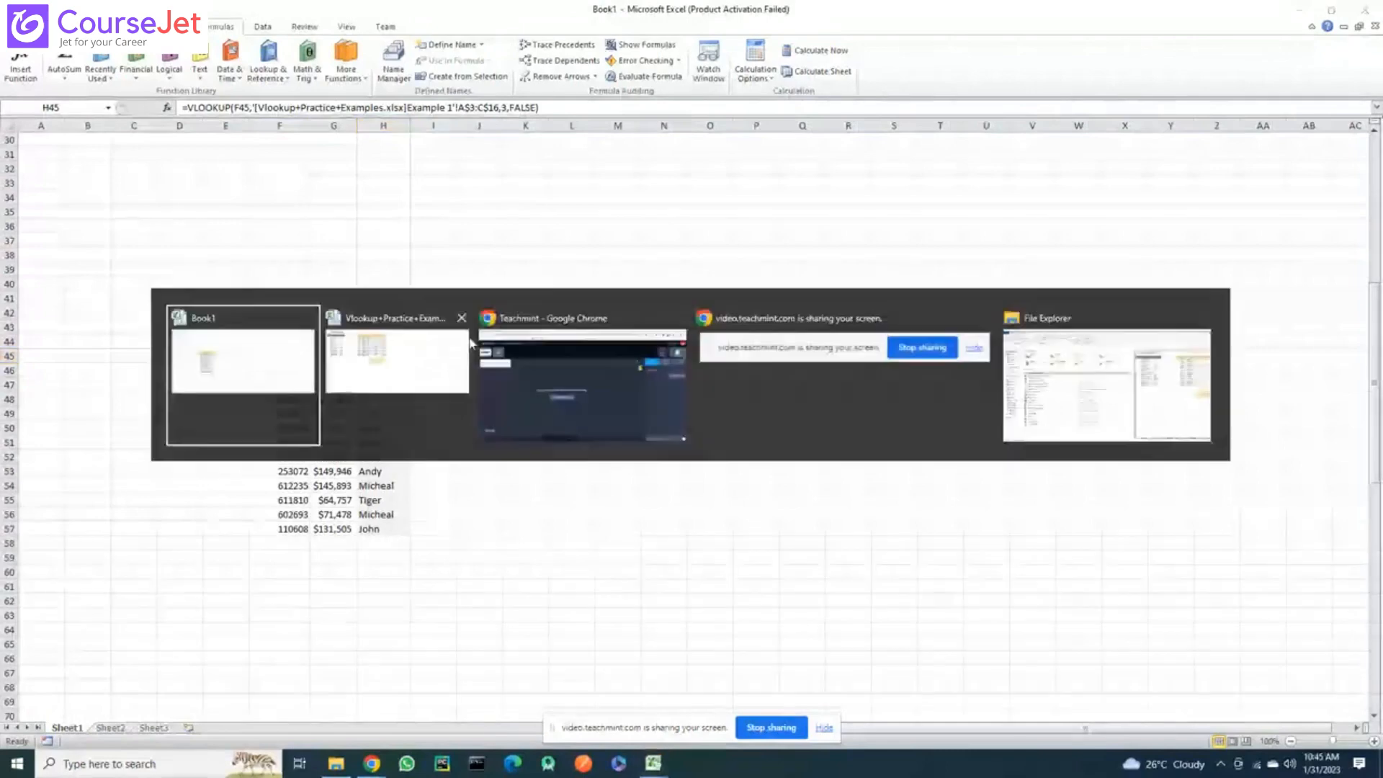
key(alt+Tab)
drag(48, 176, 148, 363)
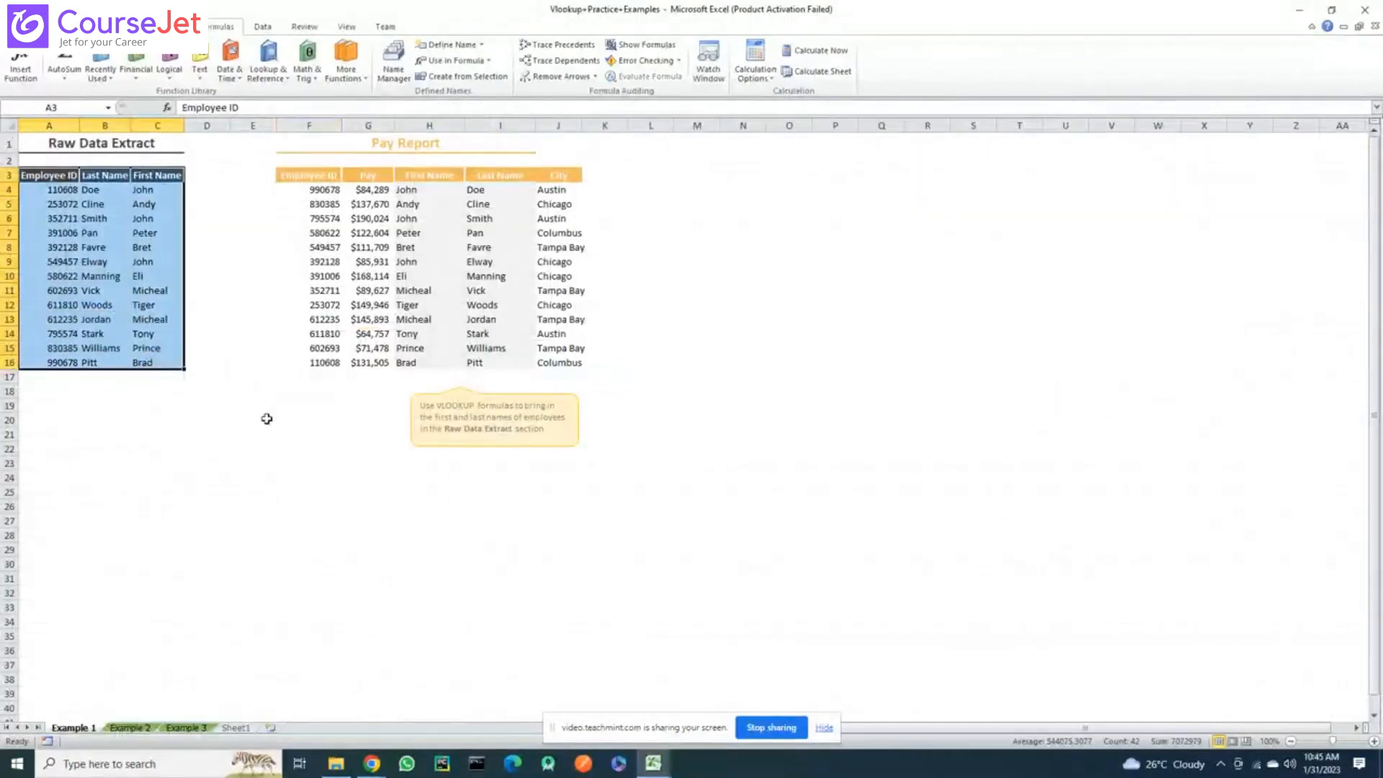
key(alt+Tab)
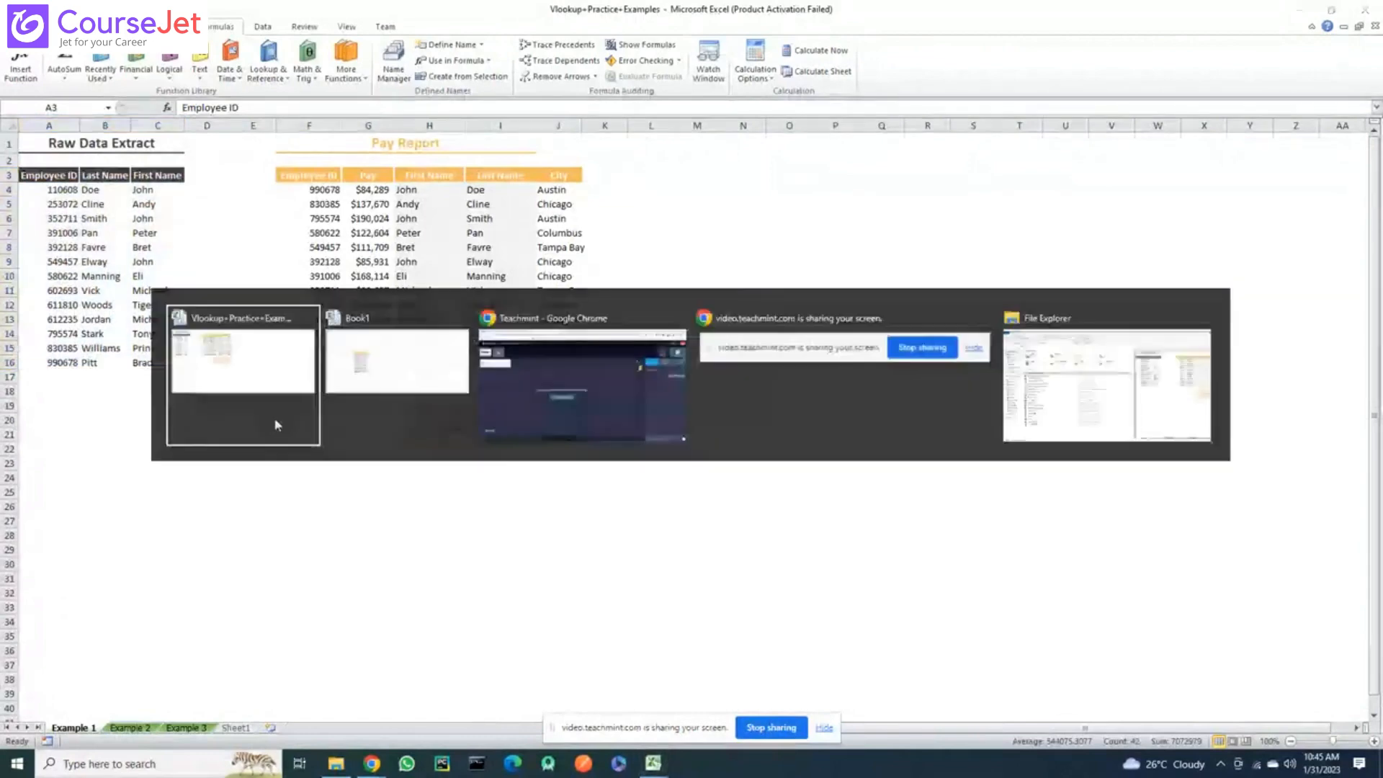
key(alt+Tab)
click(288, 356)
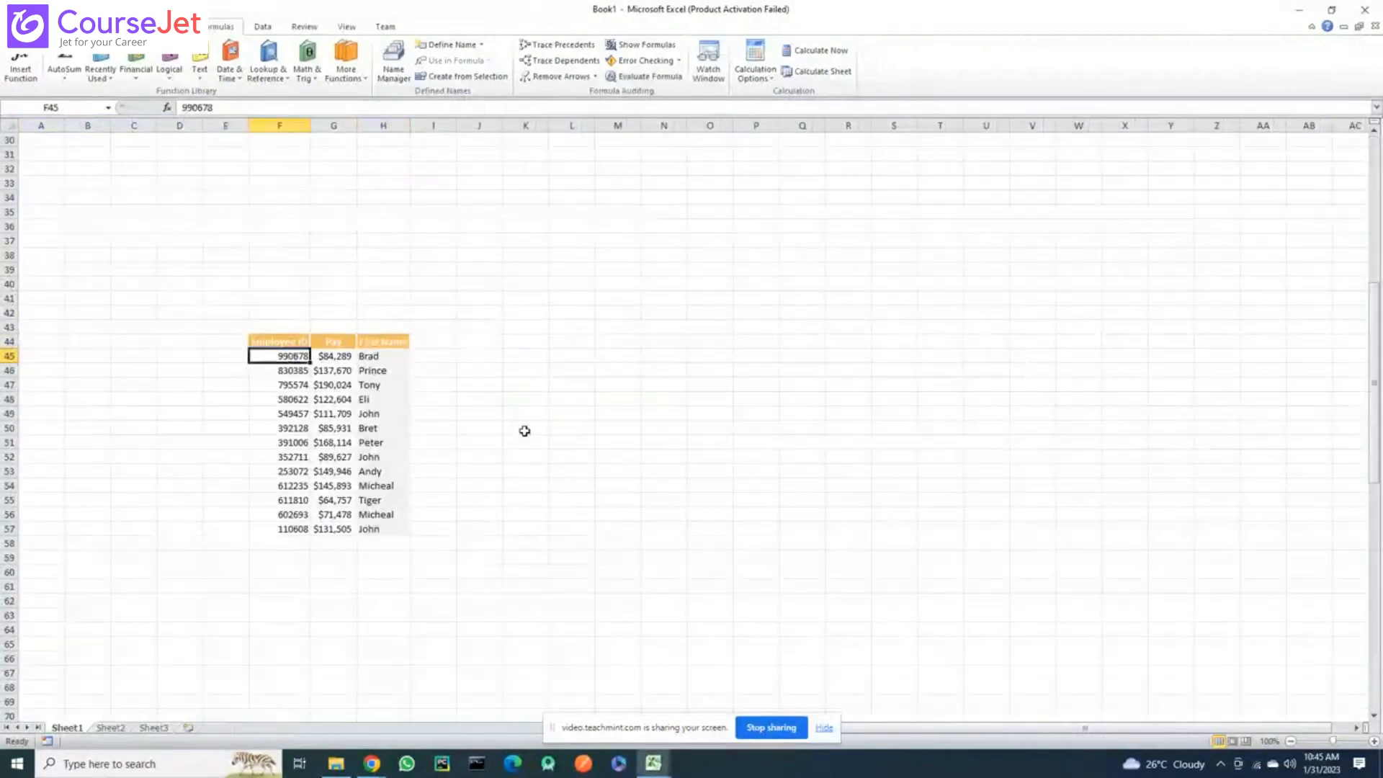
Switch to the Vlookup+Practice+Examples workbook and clear the employee ID in A16 of the Raw Data Extract table
key(alt+Tab)
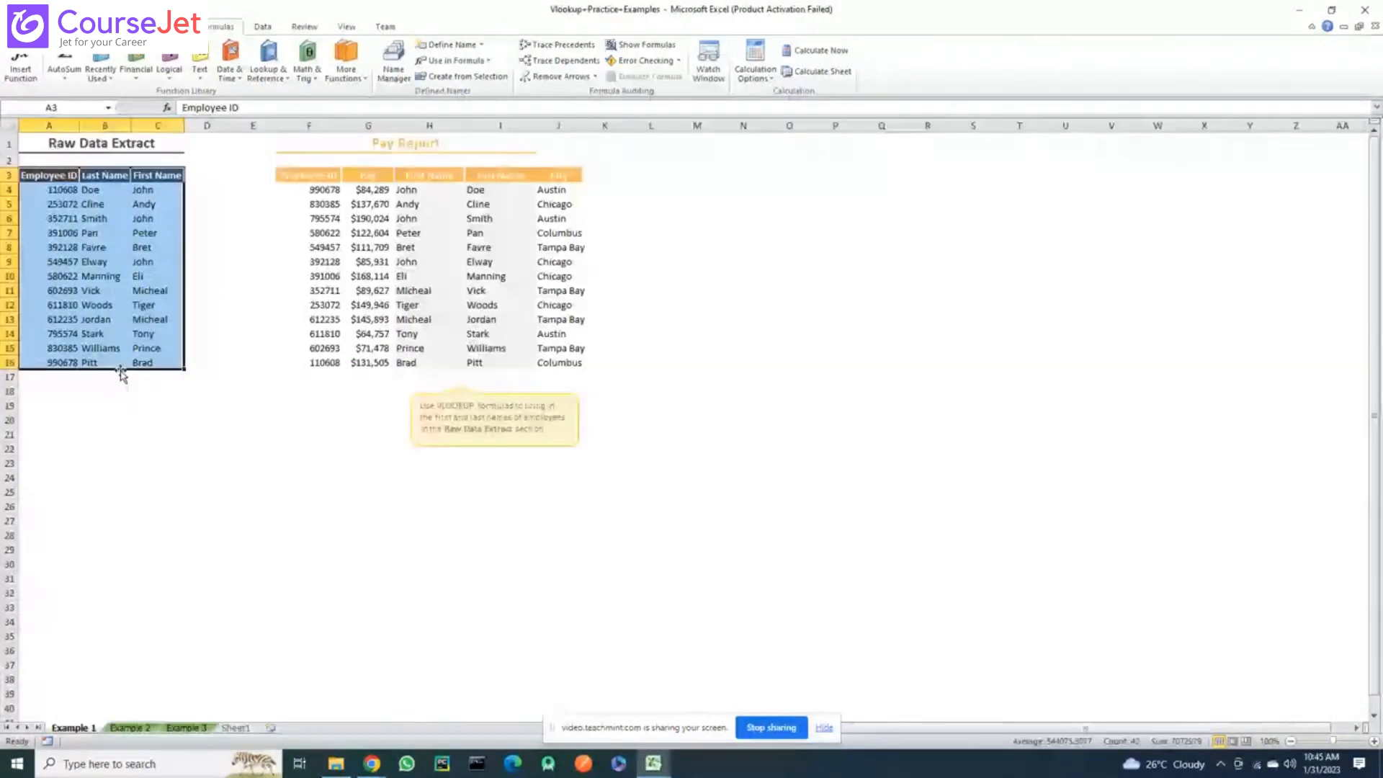
click(86, 417)
click(69, 362)
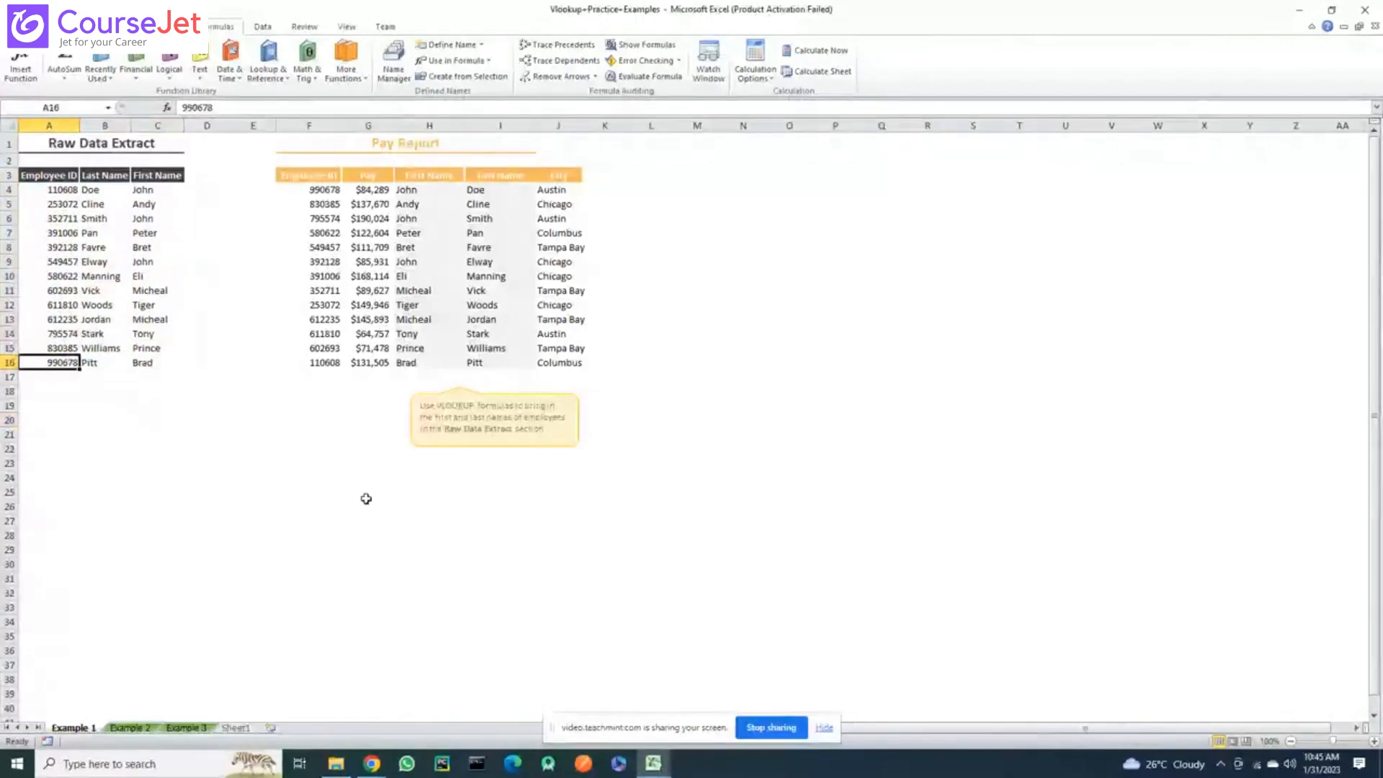
key(Delete)
Return to Book1 and check how the cleared source ID affects the First Name lookup in H45
key(alt+Tab)
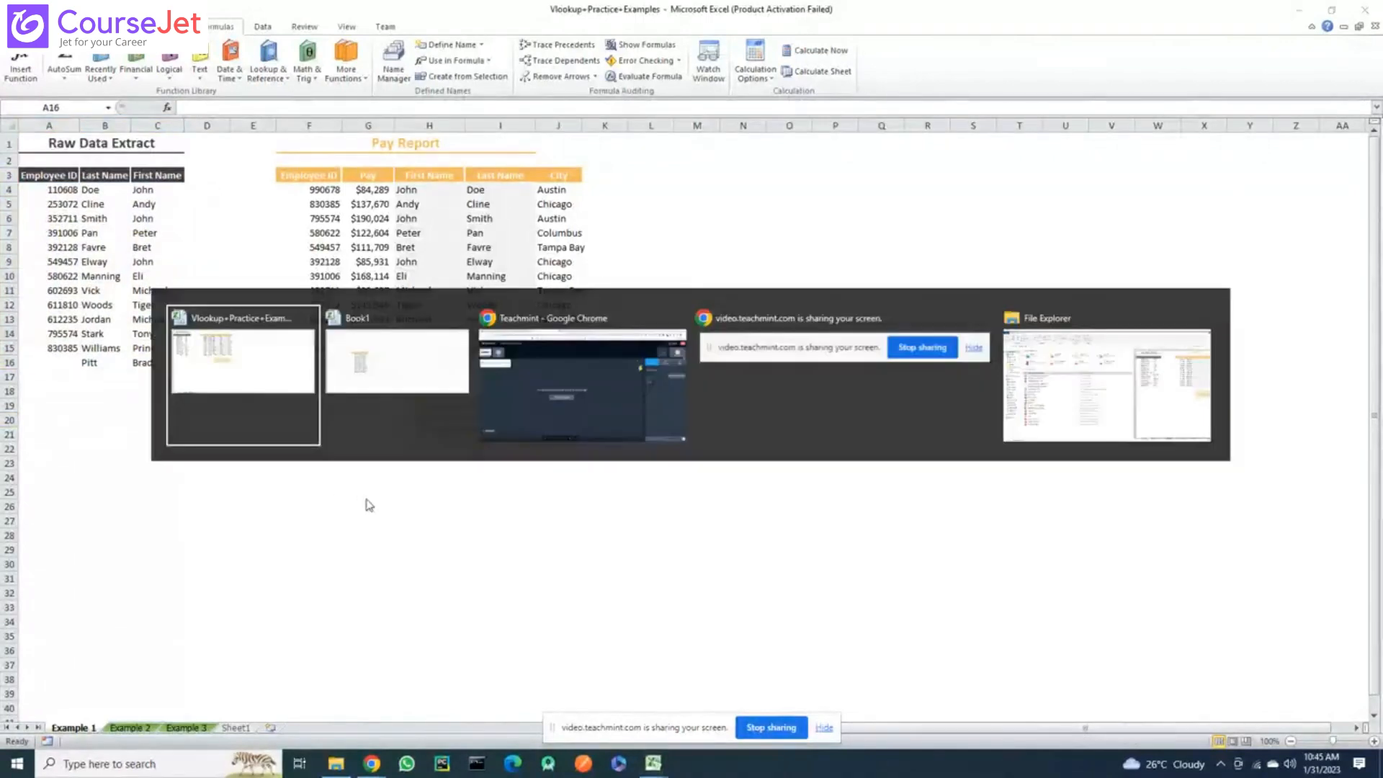
click(383, 312)
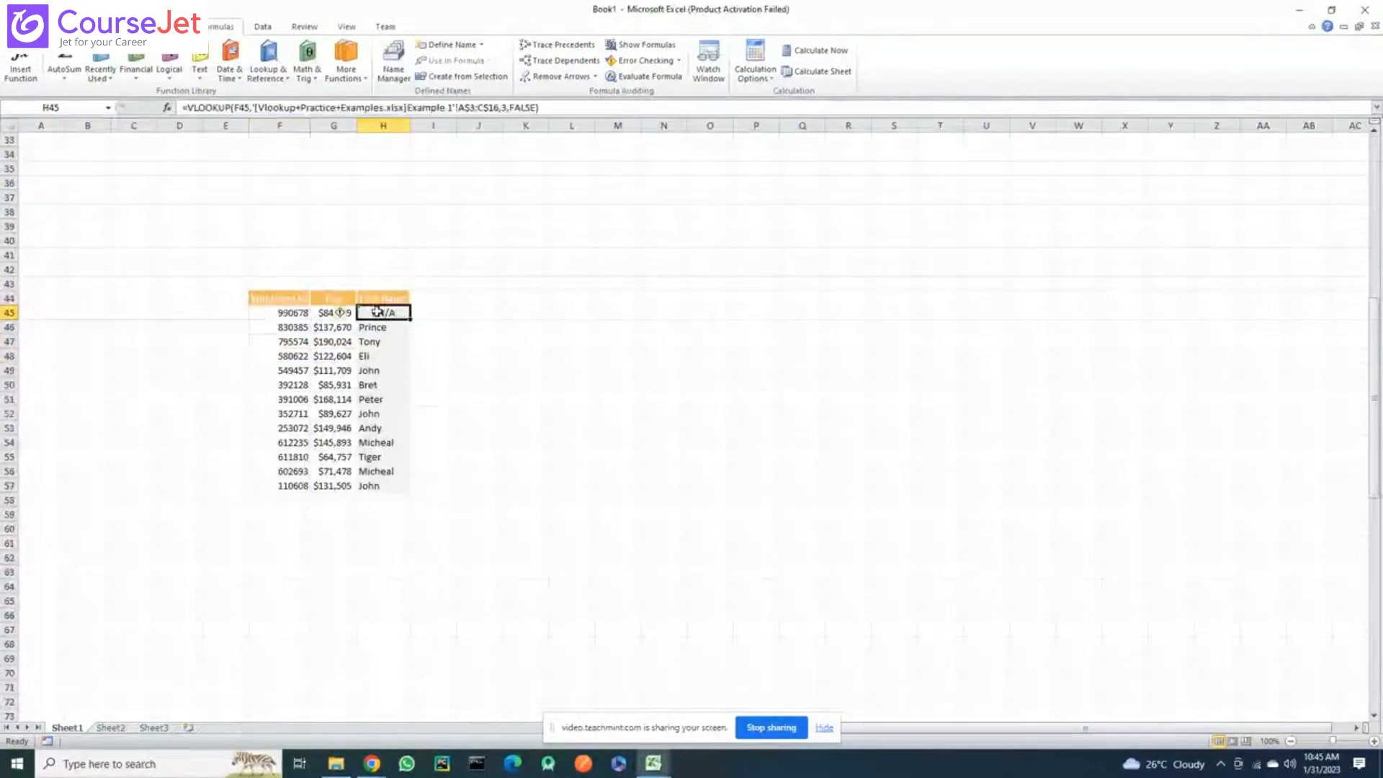
scroll(608, 349, up, 4)
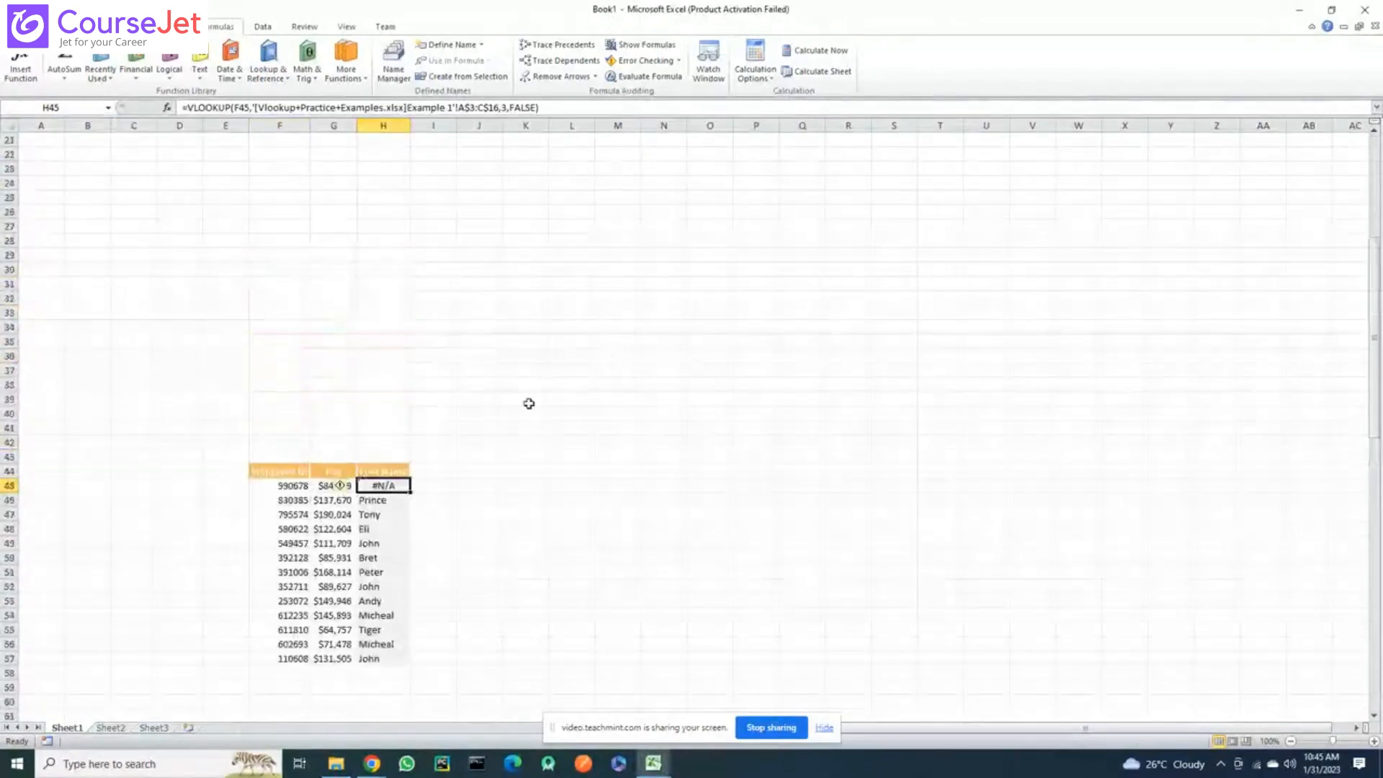
click(291, 482)
Restore the employee ID in A16 of the Raw Data Extract table in Vlookup+Practice+Examples
key(alt+Tab)
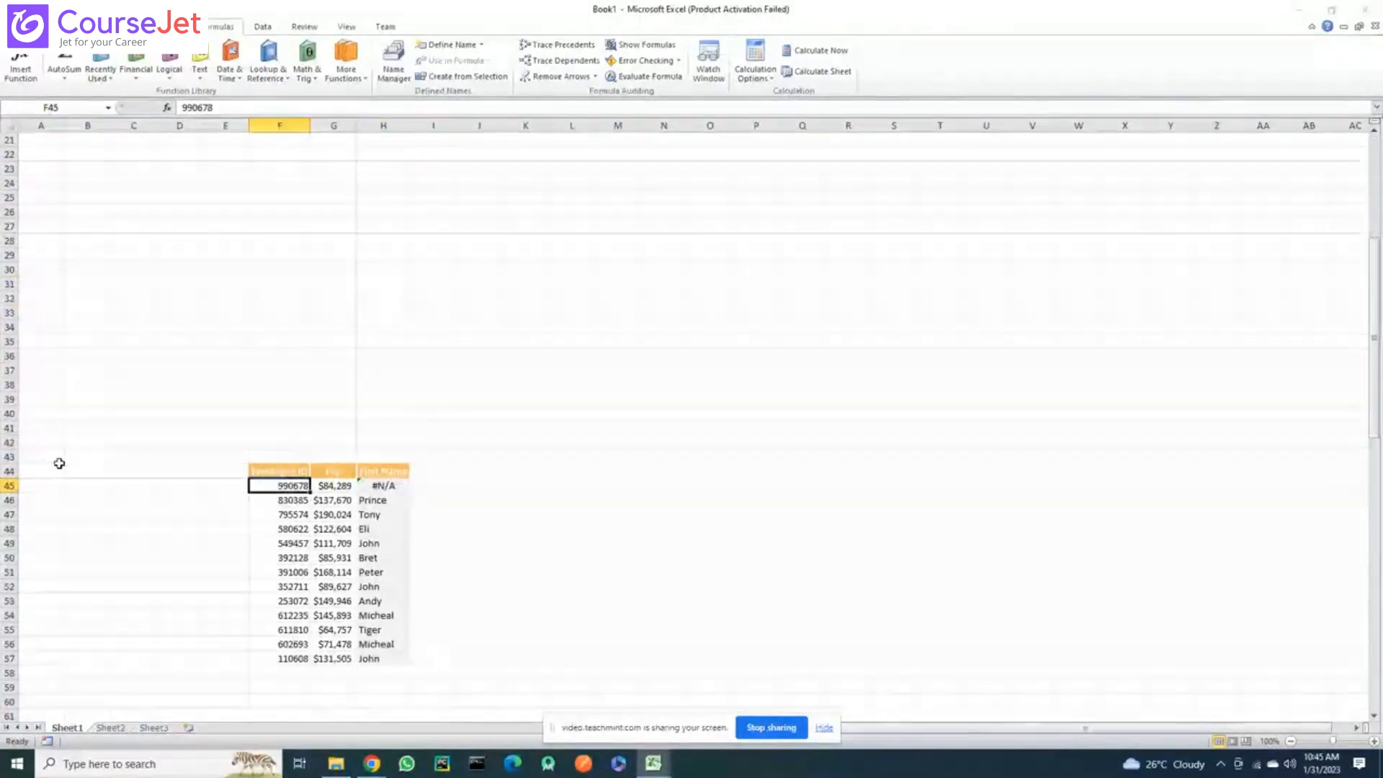
key(alt+Tab)
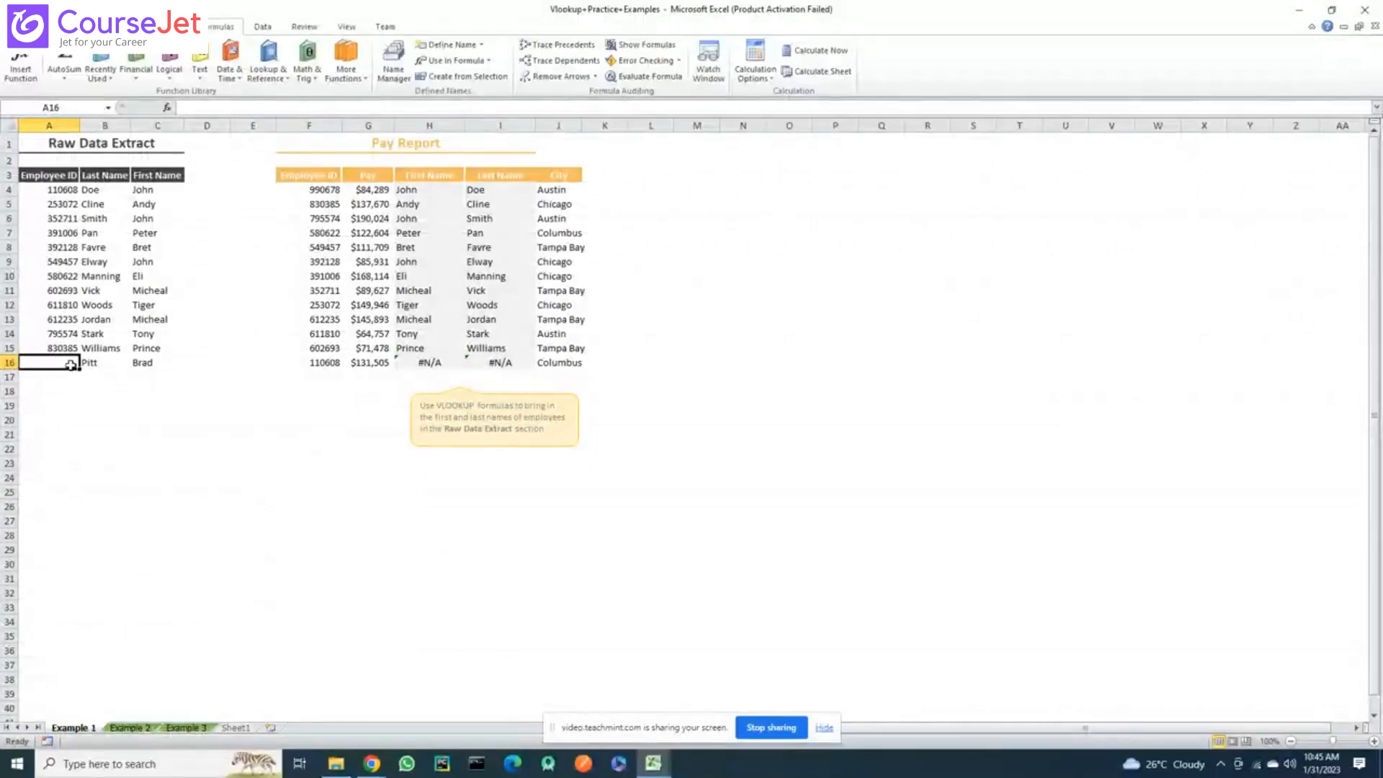
text(990678)
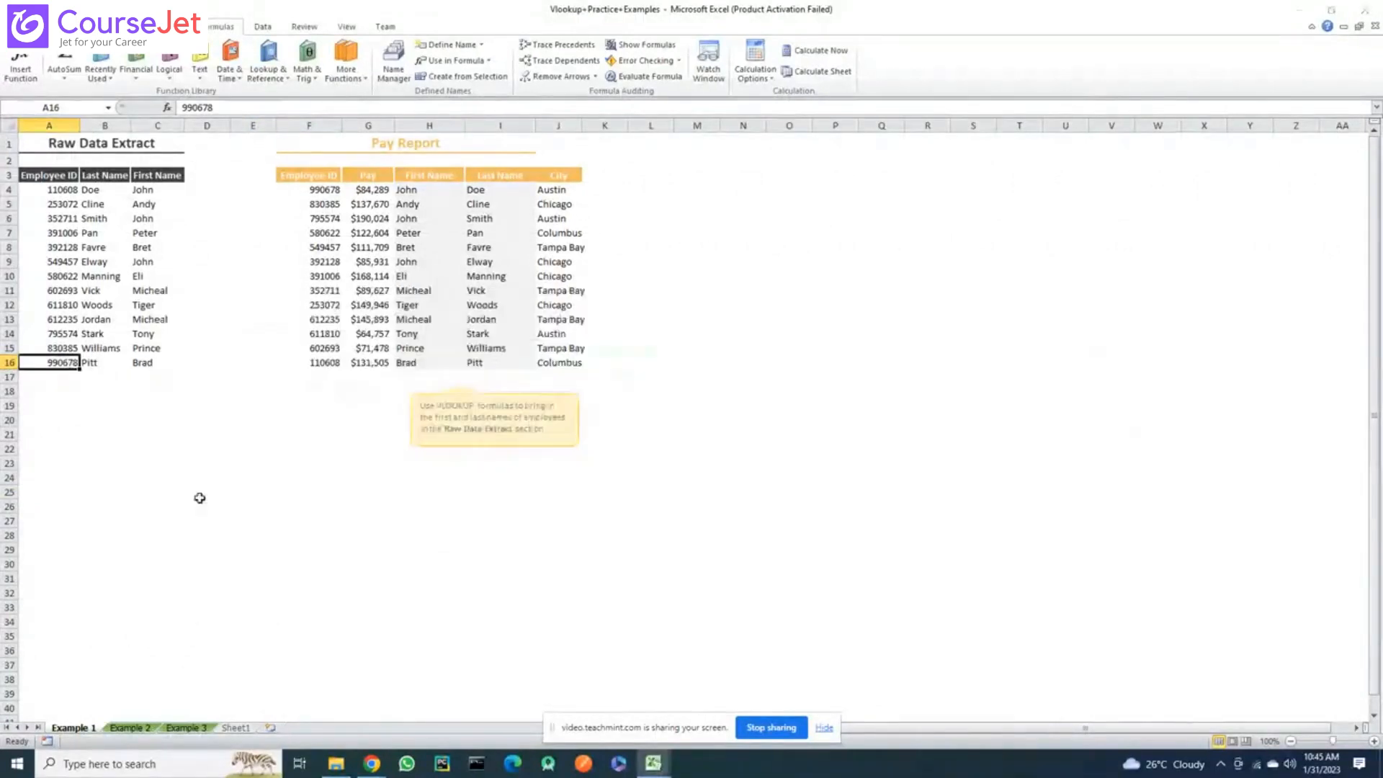
Check the H45 First Name lookup in Book1 against the restored Raw Data Extract in the source workbook
key(alt+Tab)
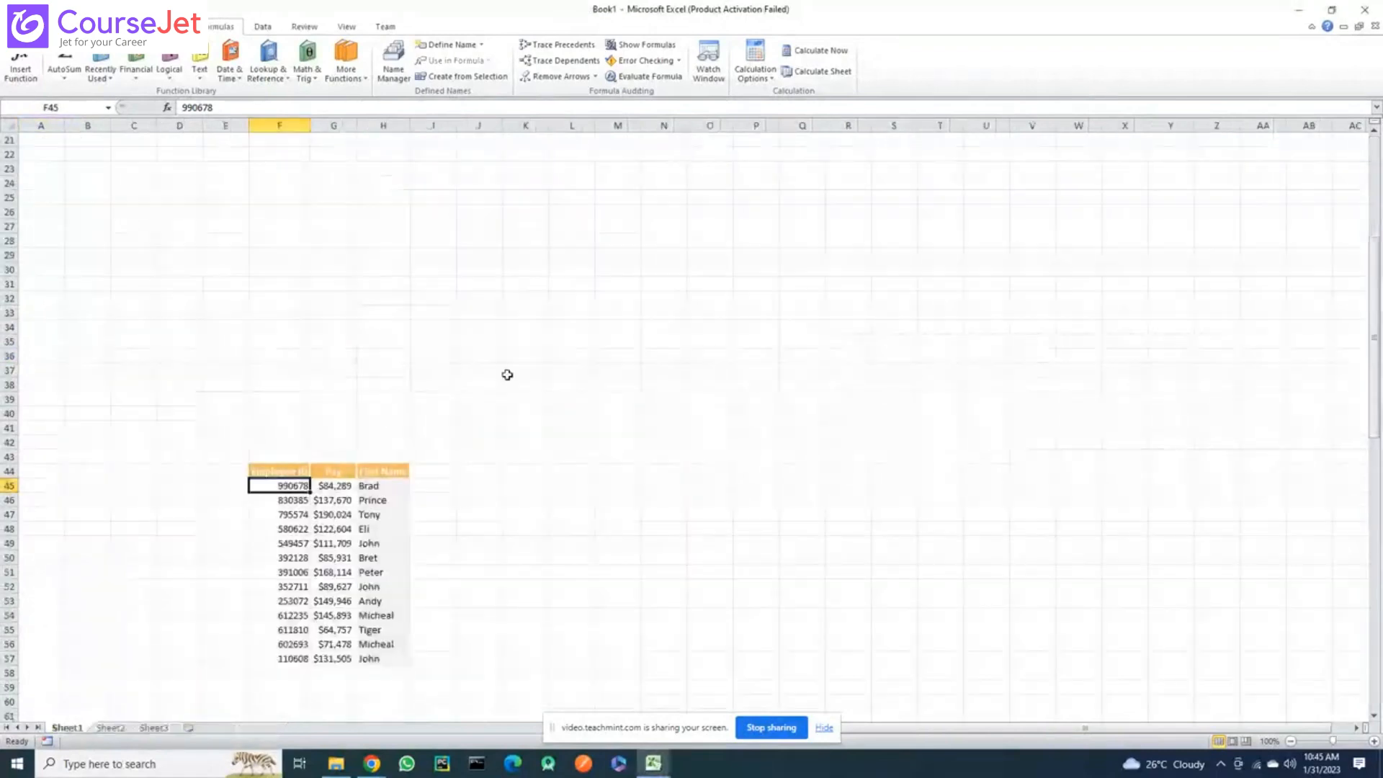
scroll(507, 374, down, 1)
scroll(379, 444, up, 2)
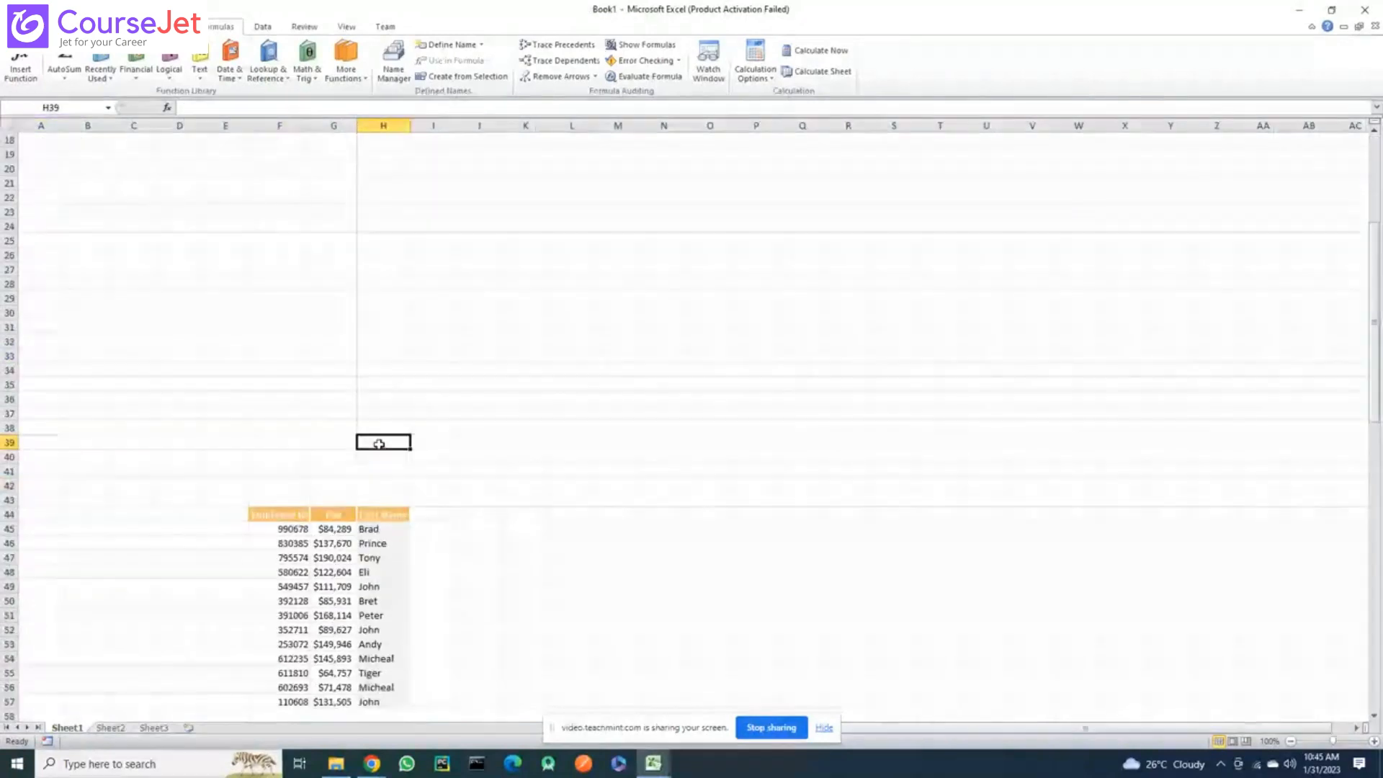
click(383, 528)
scroll(610, 459, up, 1)
key(alt+Tab)
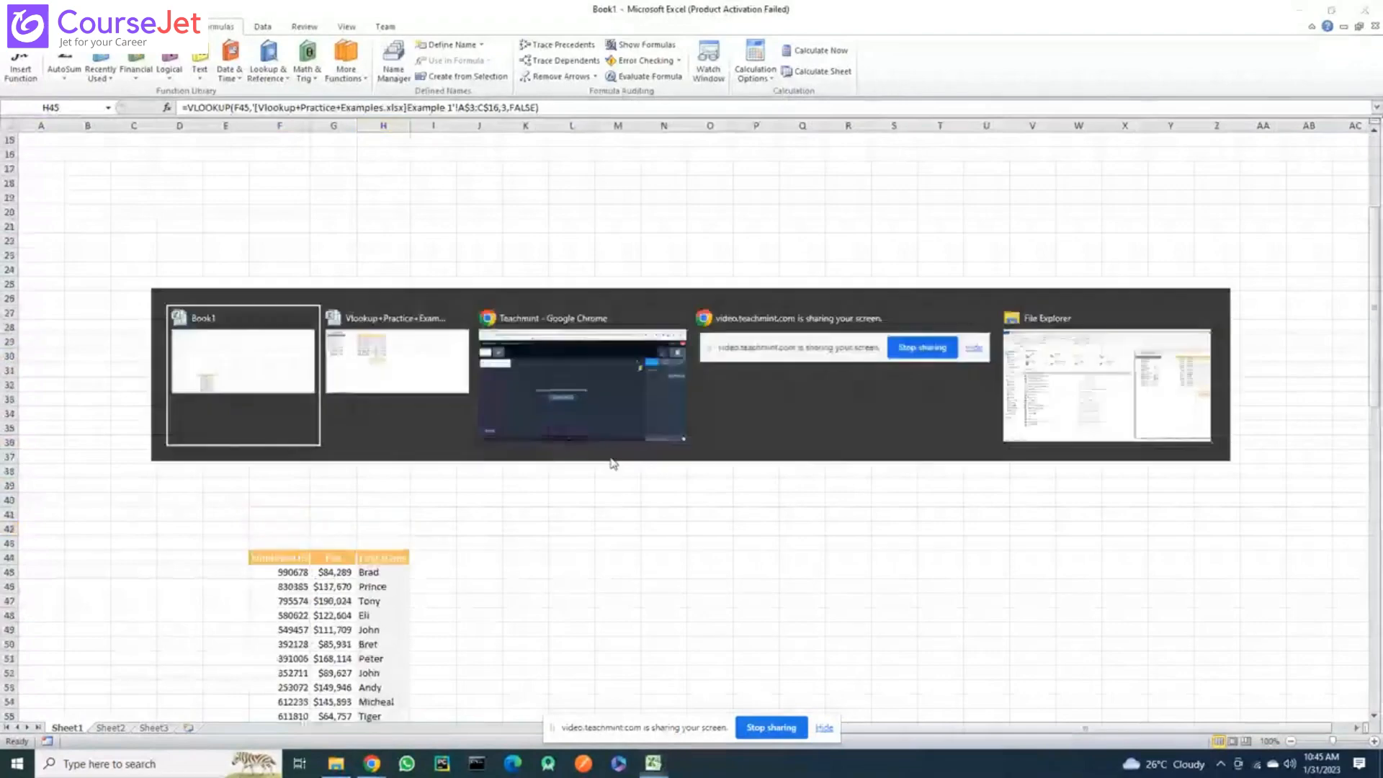
key(alt+Tab)
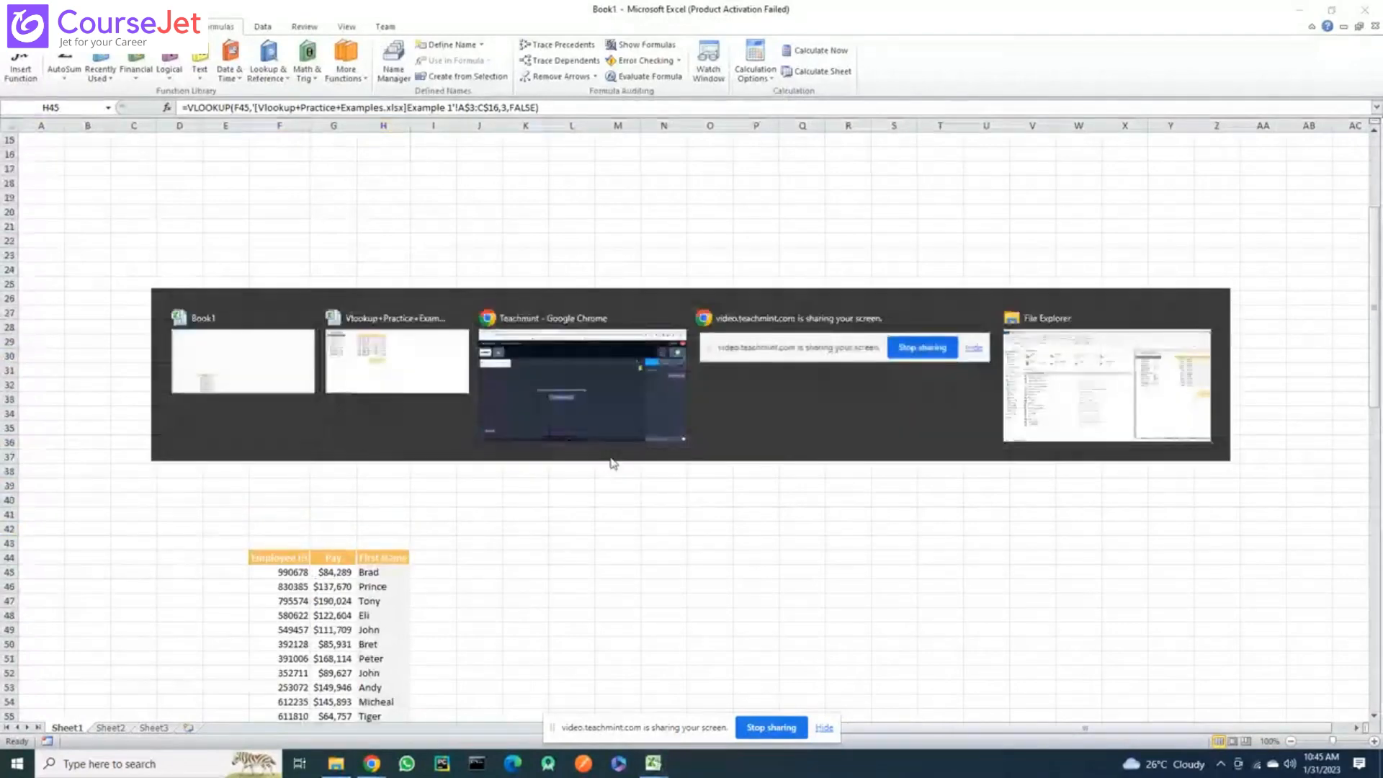
key(alt+Tab)
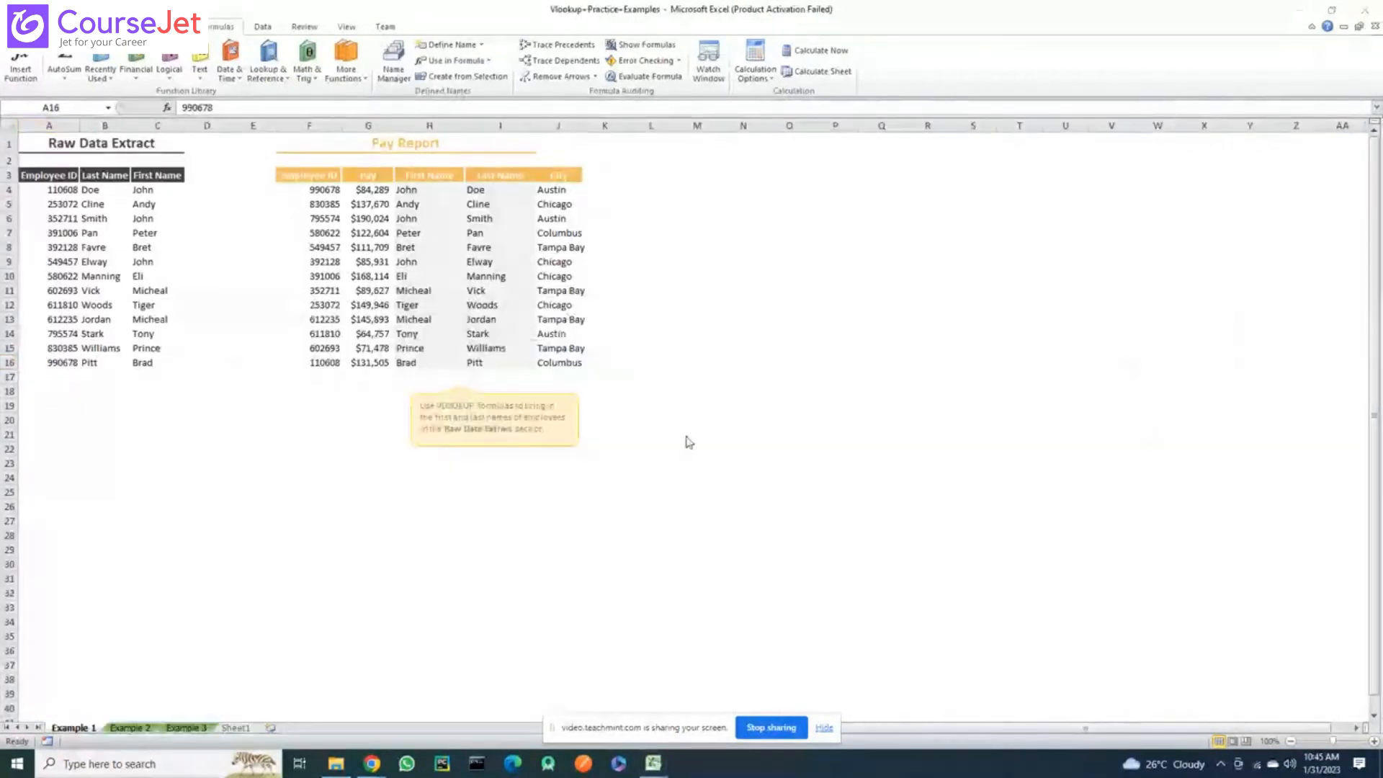
key(alt+Tab)
key(alt+Tab)
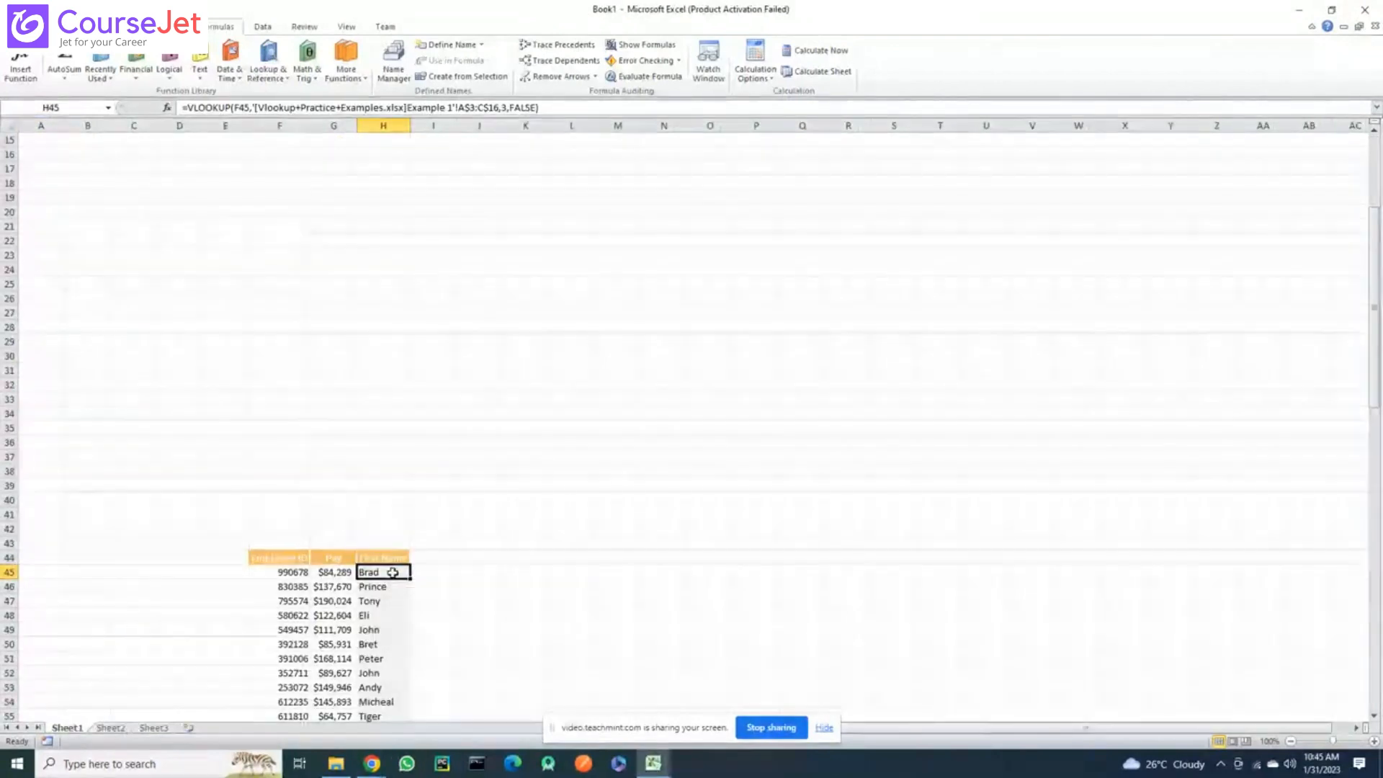
Replace the VLOOKUP formulas in the First Name cells H45:H57 of Book1 with their values only
scroll(392, 572, down, 3)
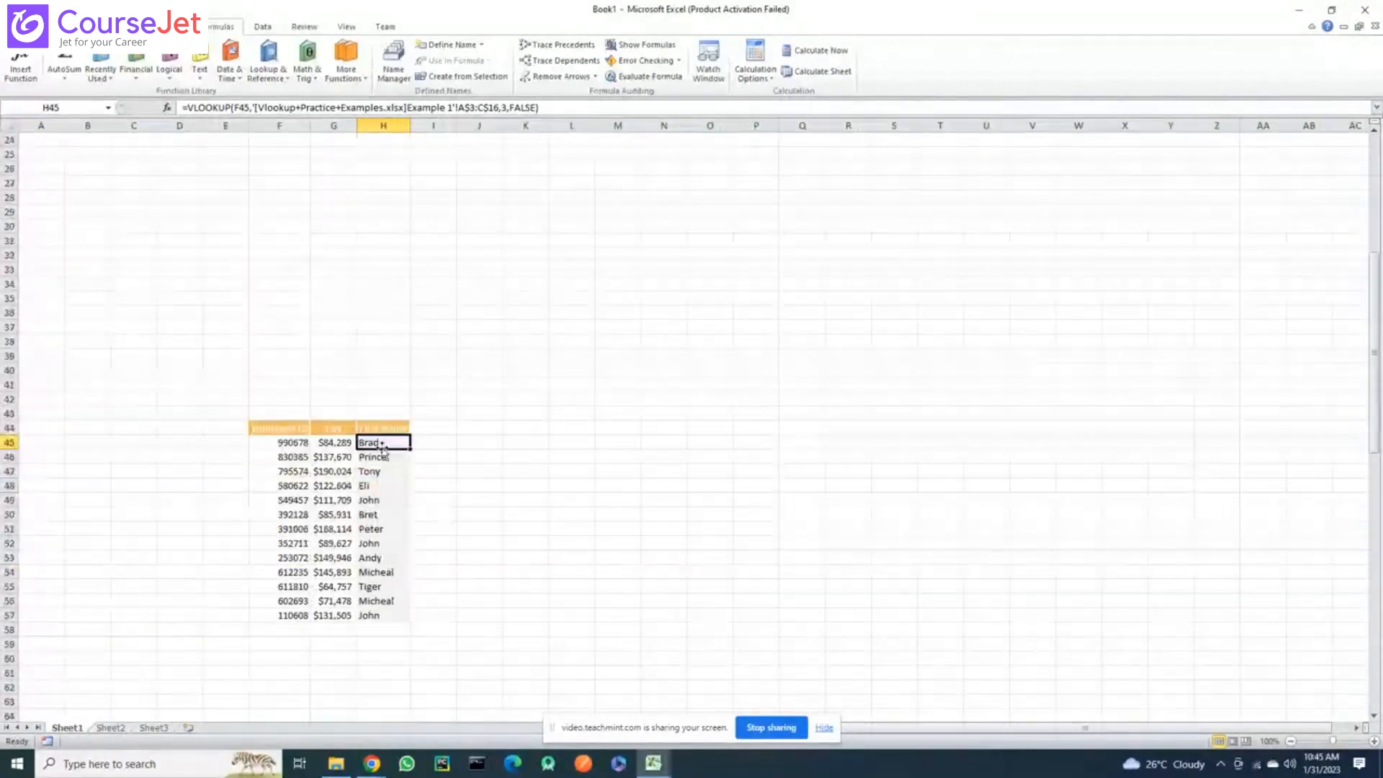
drag(383, 443, 390, 616)
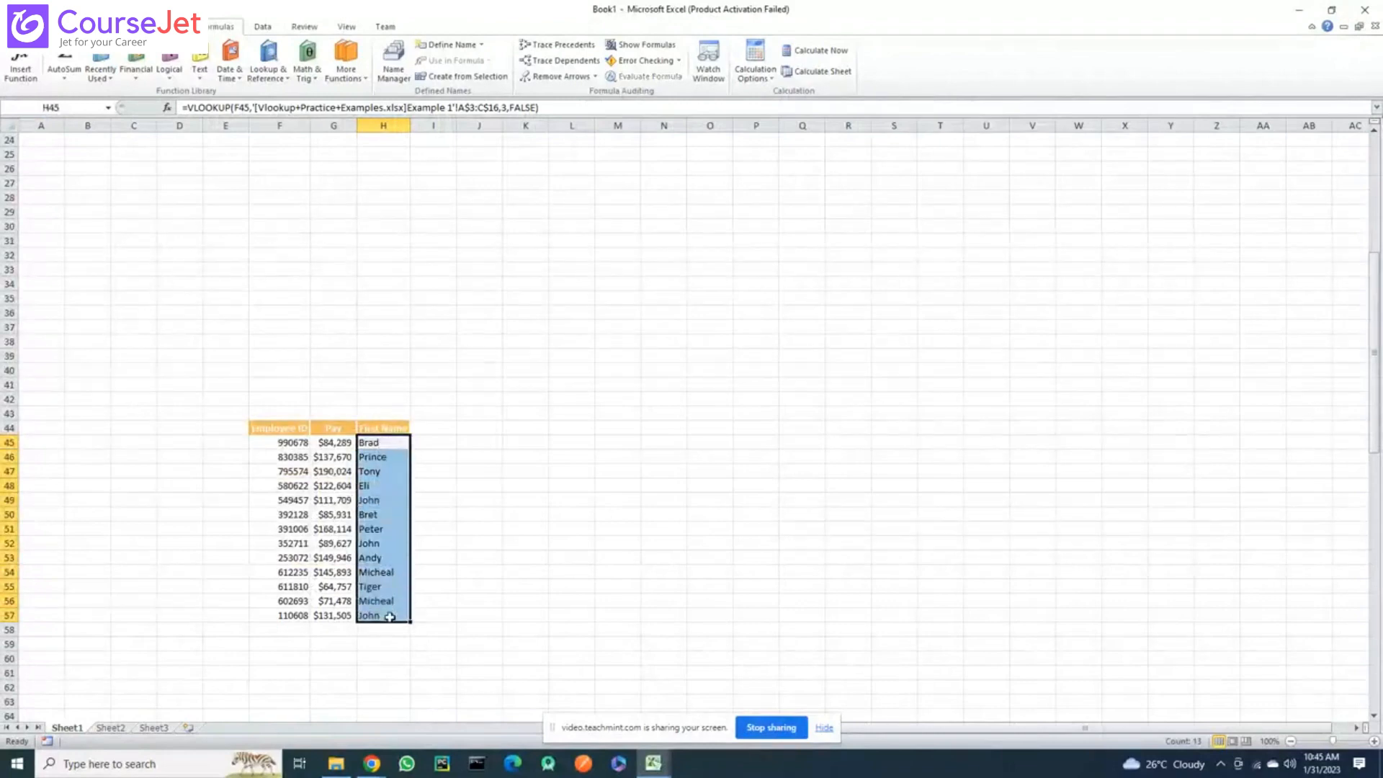
key(ctrl+c)
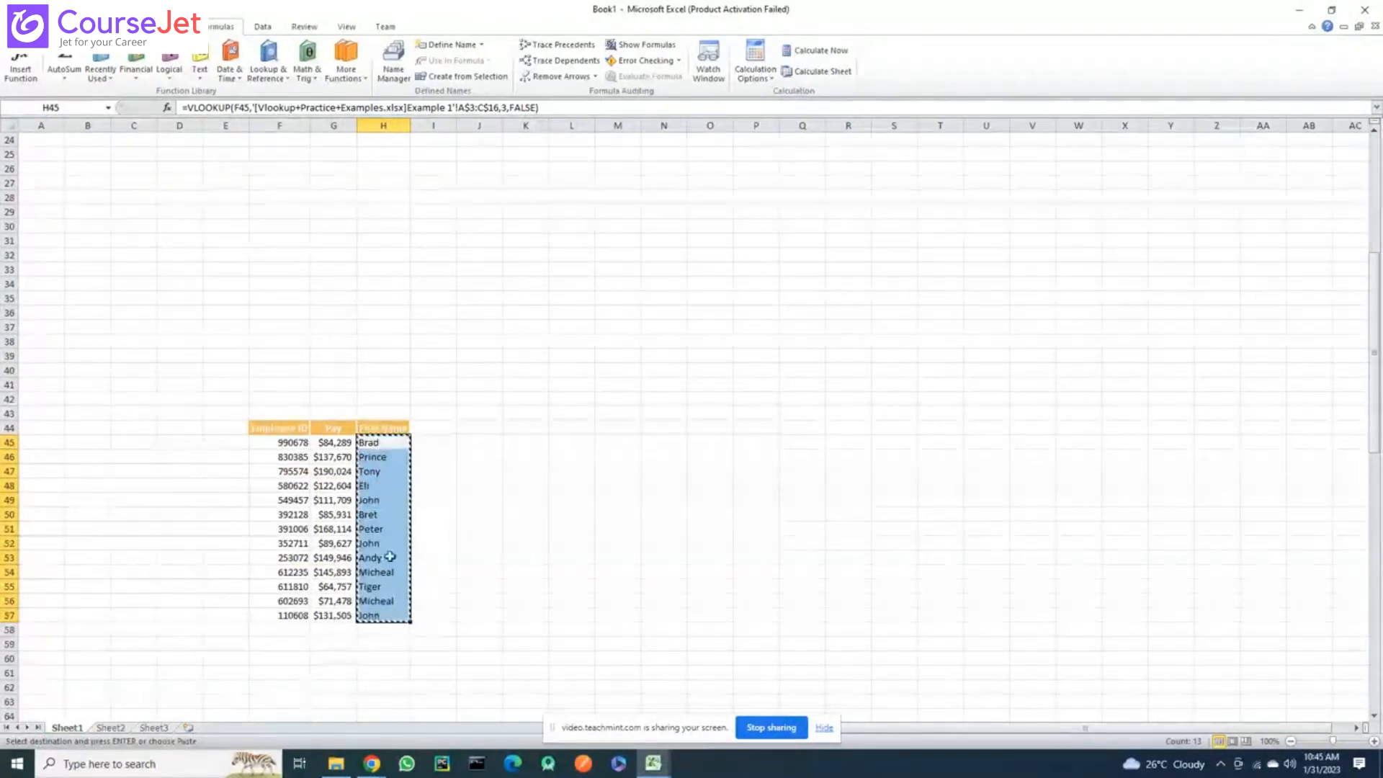
click(386, 443)
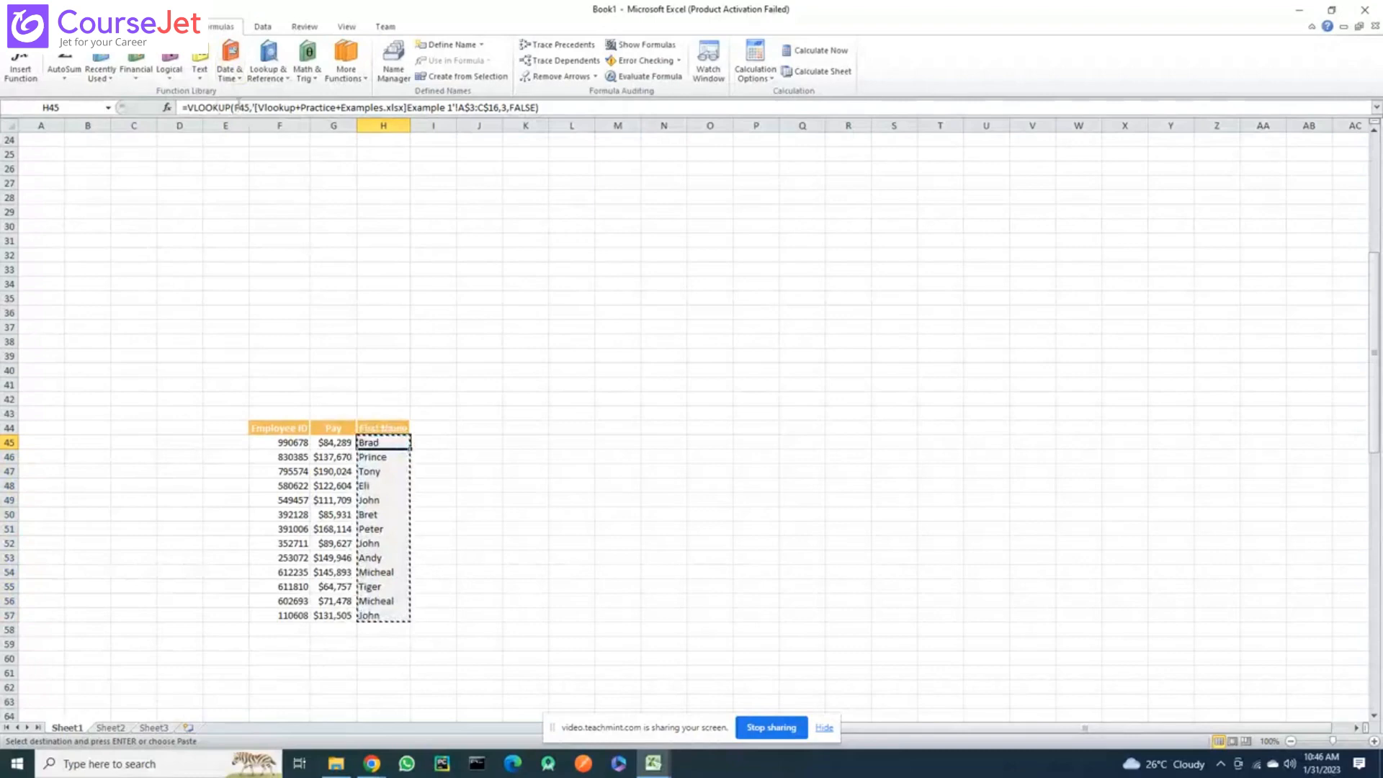
click(56, 26)
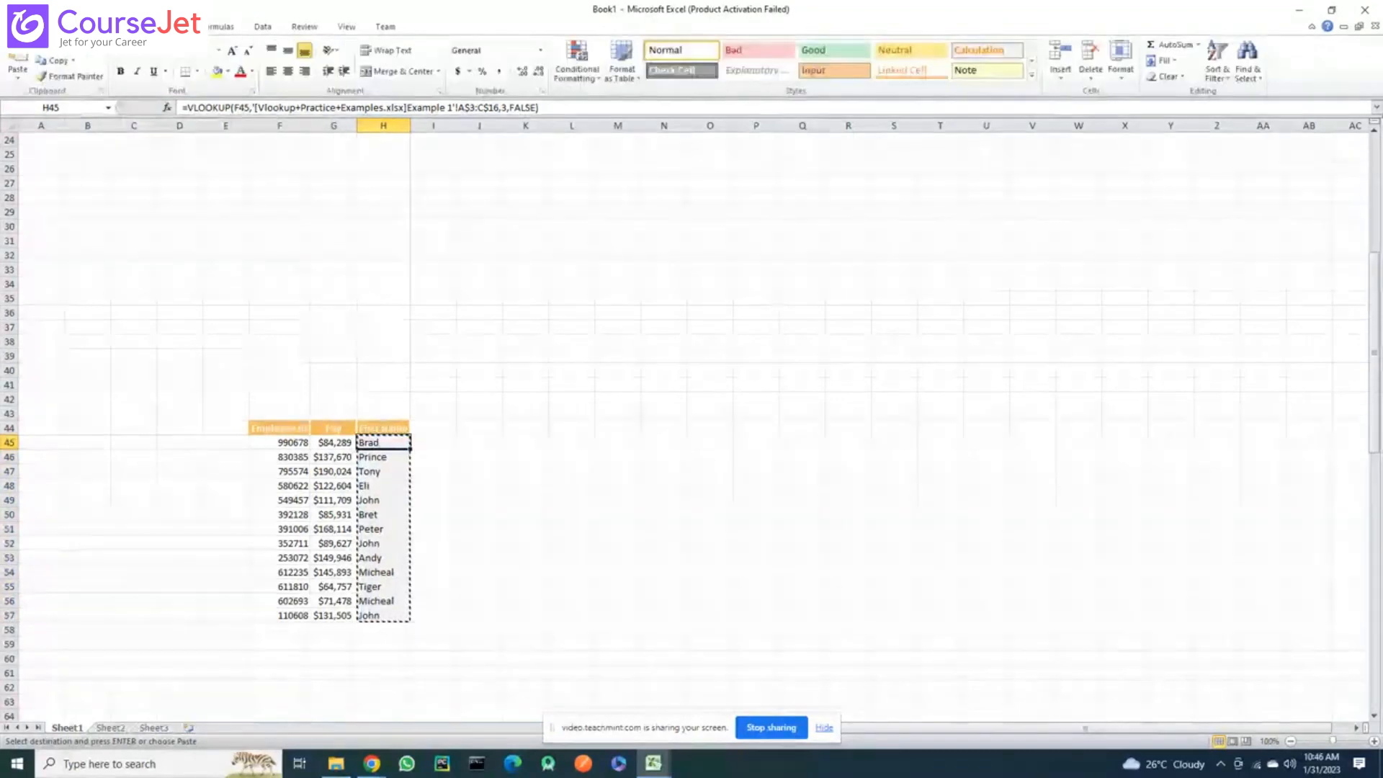
click(17, 78)
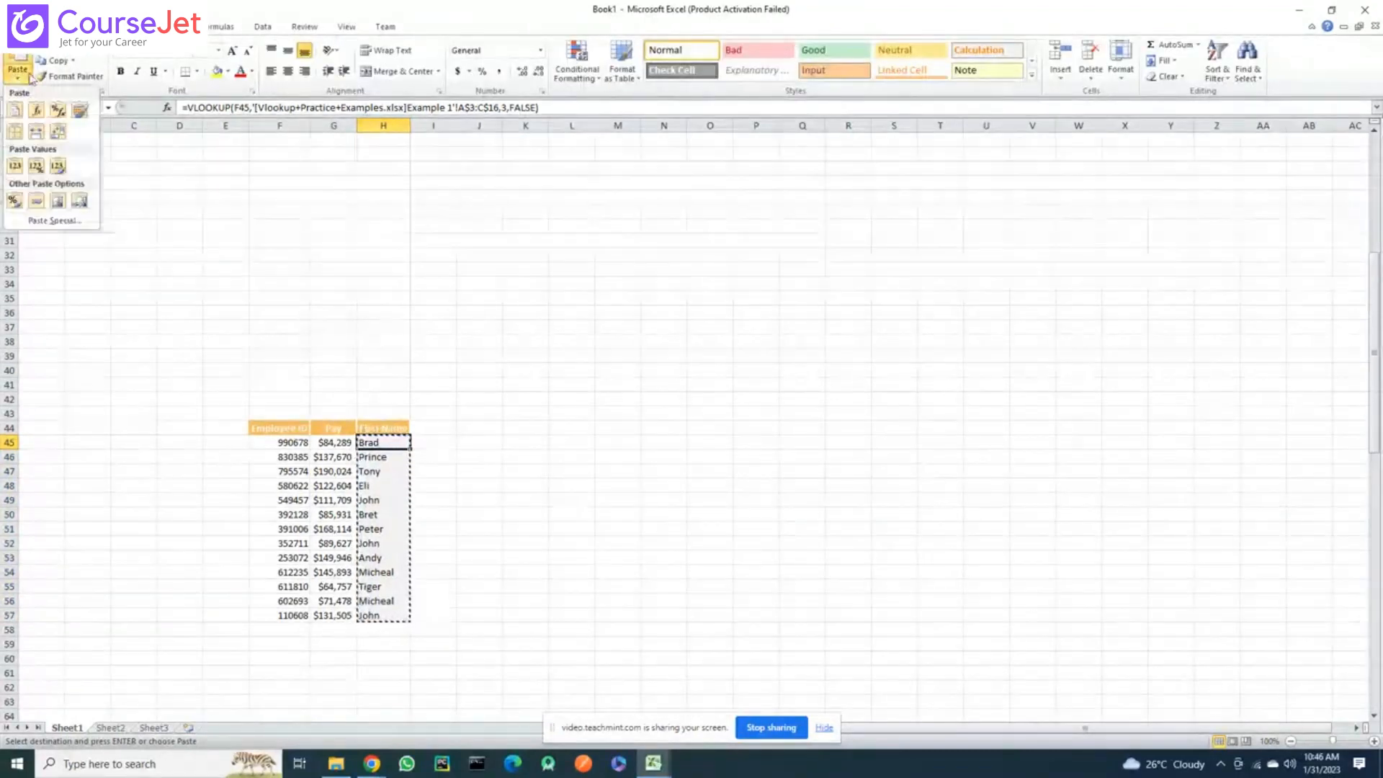
click(14, 167)
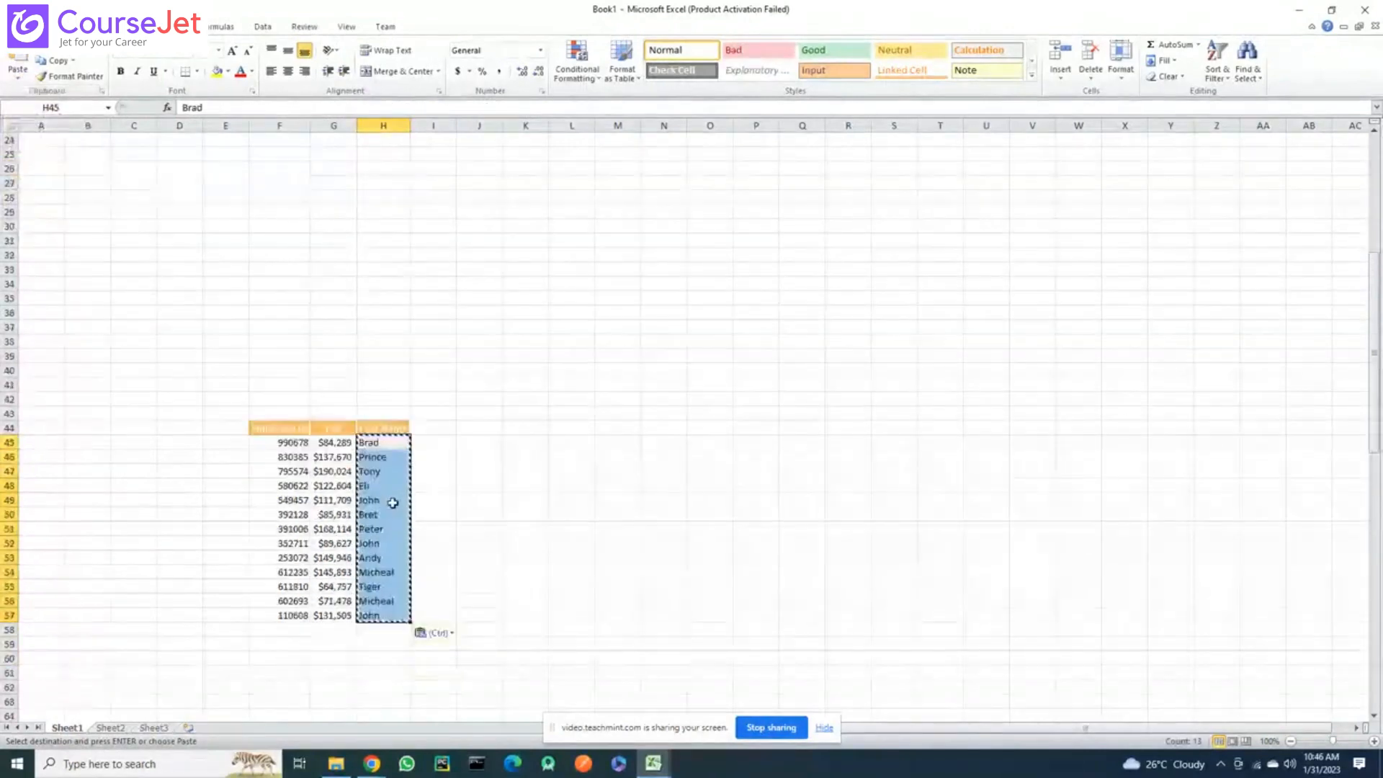
Inspect the First Name cells from H45 down to H52 to see whether they hold plain values or formulas
click(395, 447)
scroll(395, 447, up, 1)
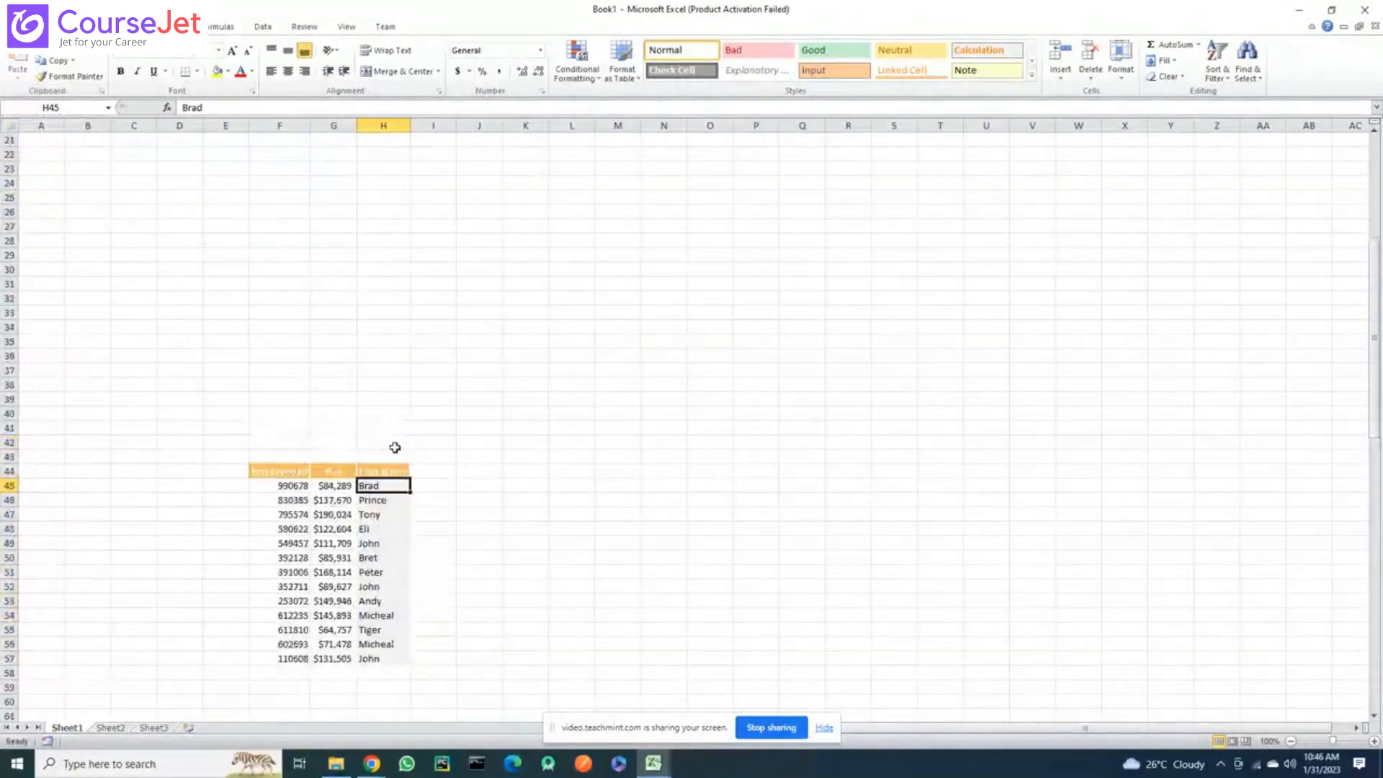
scroll(395, 447, down, 2)
key(Down)
key(Down)
key(Down)
scroll(394, 447, up, 1)
key(Down)
key(Down)
key(Down)
key(Down)
scroll(395, 447, up, 2)
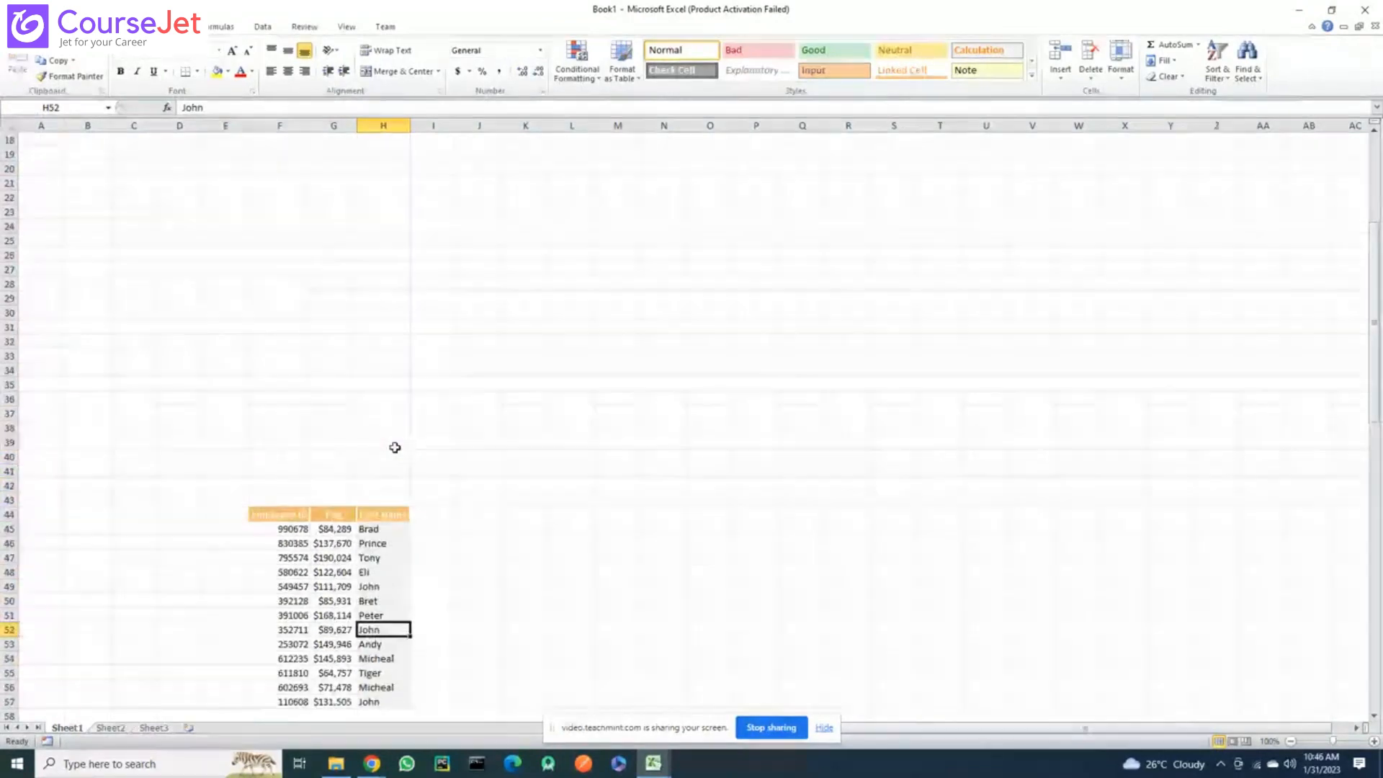
scroll(395, 447, down, 4)
key(Up)
key(Up)
Switch to Vlookup+Practice+Examples and clear the employee ID in A16 of Example 1 to test the pasted values
key(alt+Tab)
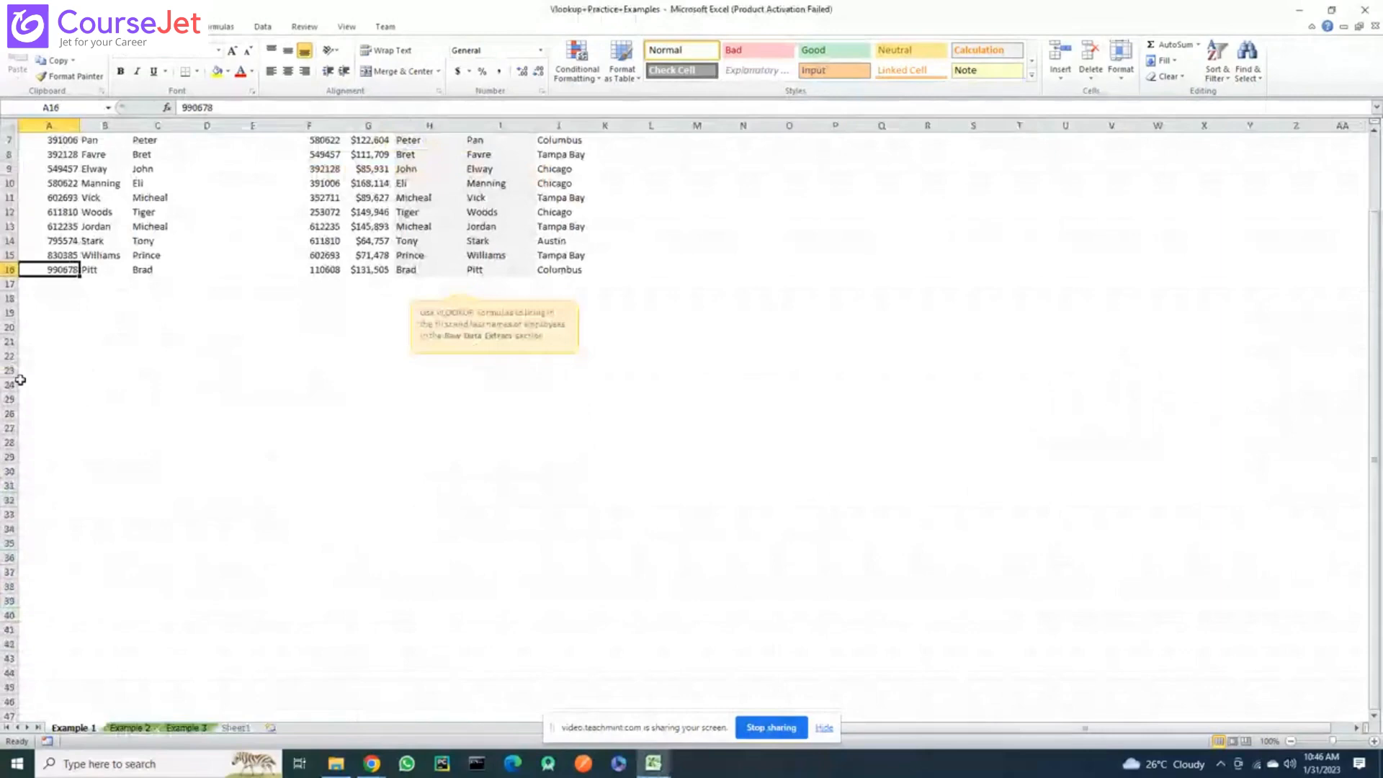
key(Delete)
scroll(88, 311, down, 1)
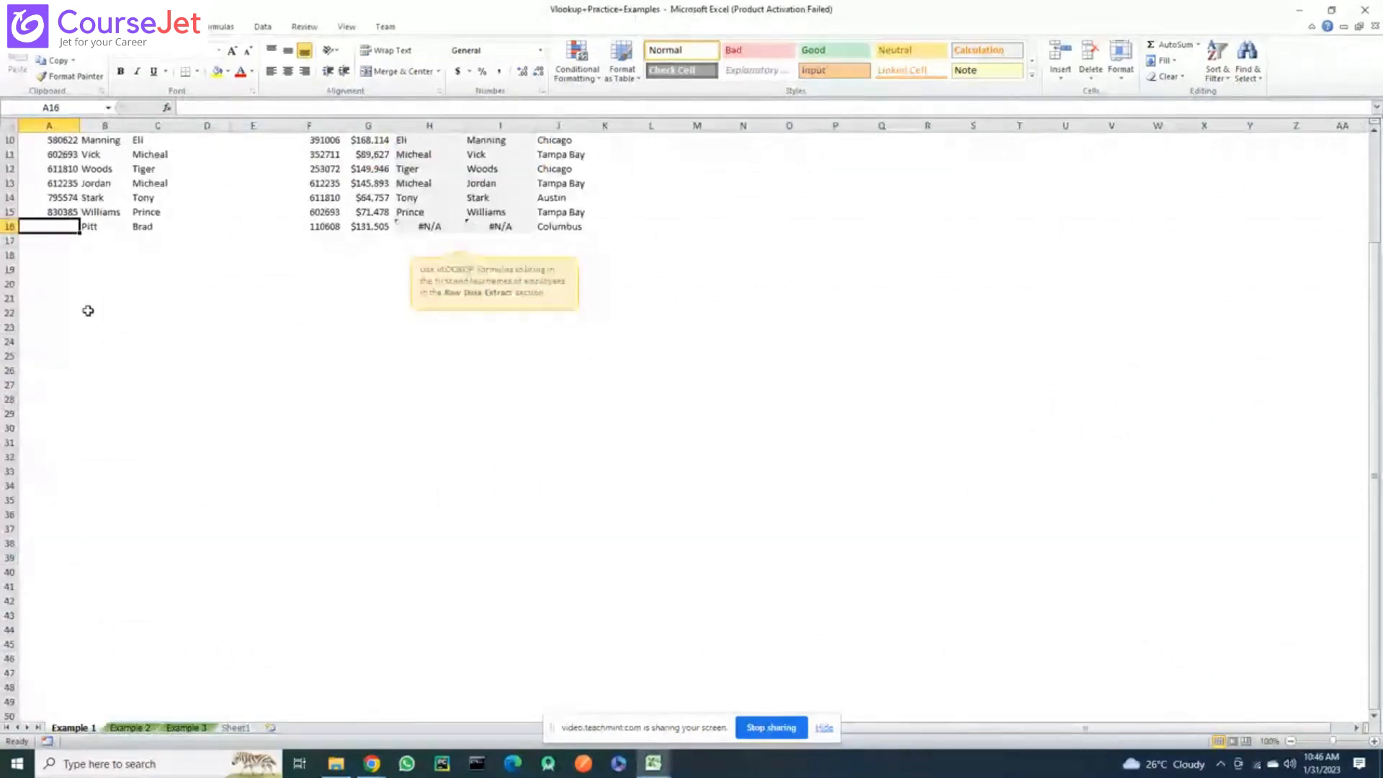
Return to Book1 and check whether the pasted First Name values still depend on the source employee ID
key(alt+Tab)
scroll(324, 360, down, 2)
click(377, 309)
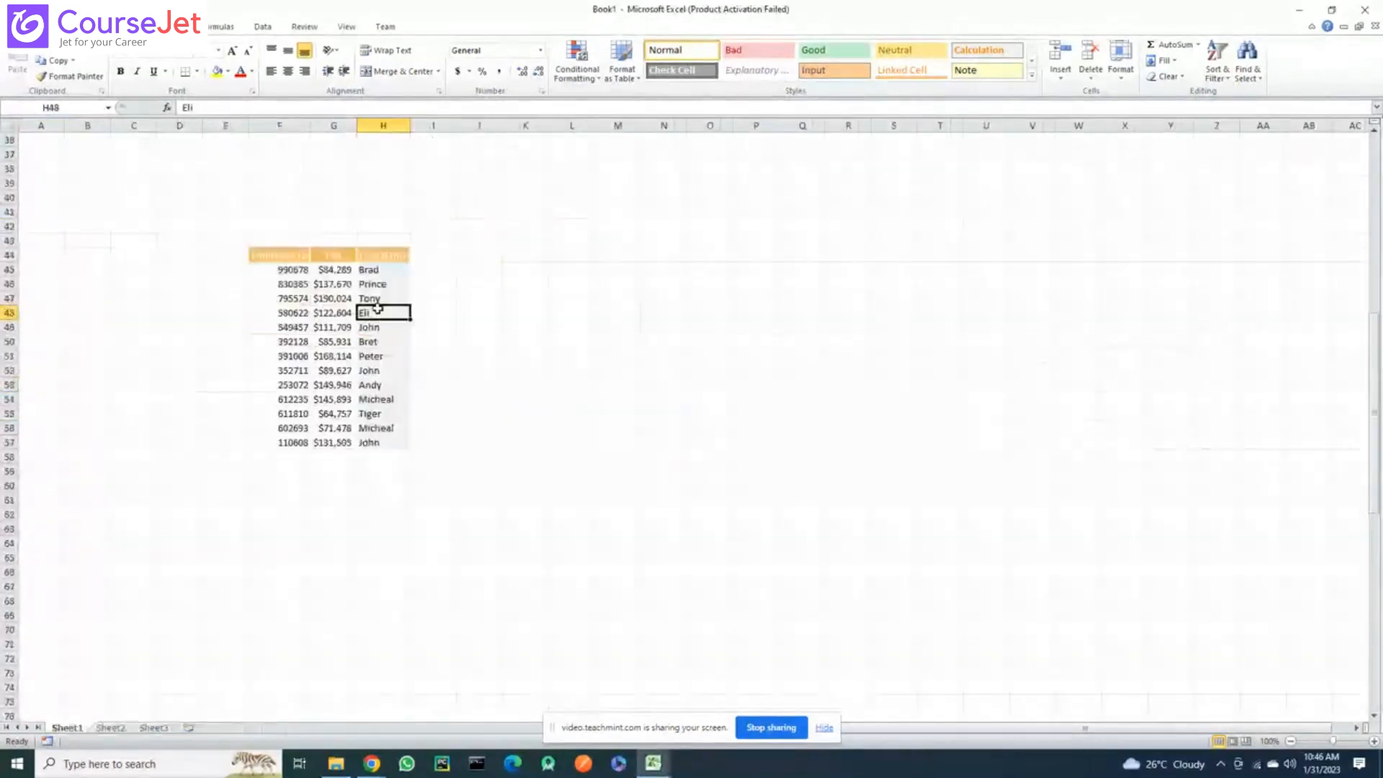
scroll(378, 308, down, 3)
click(376, 225)
scroll(377, 223, up, 4)
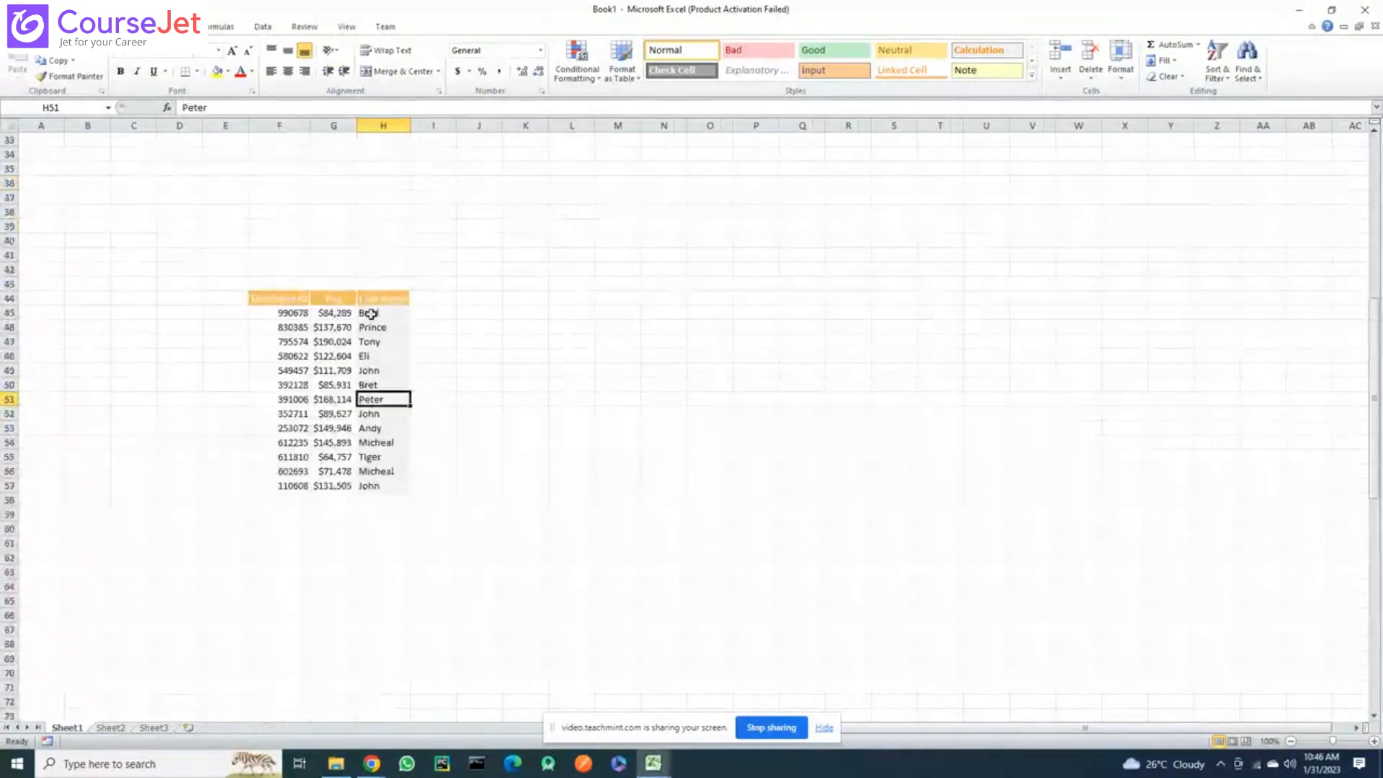
scroll(381, 224, down, 1)
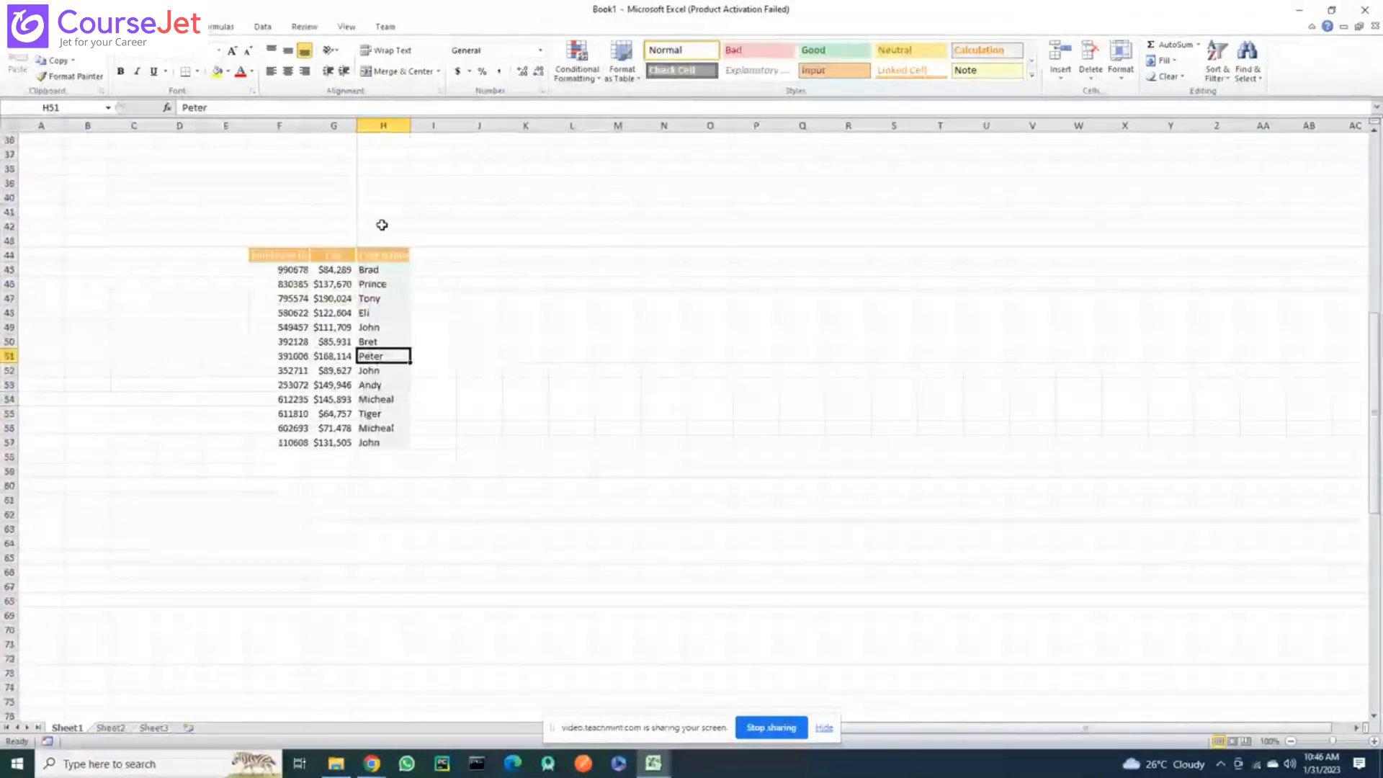
Switch back to Vlookup+Practice+Examples, look over the Example 2 sheet and open the Example 3 sheet
key(alt+Tab)
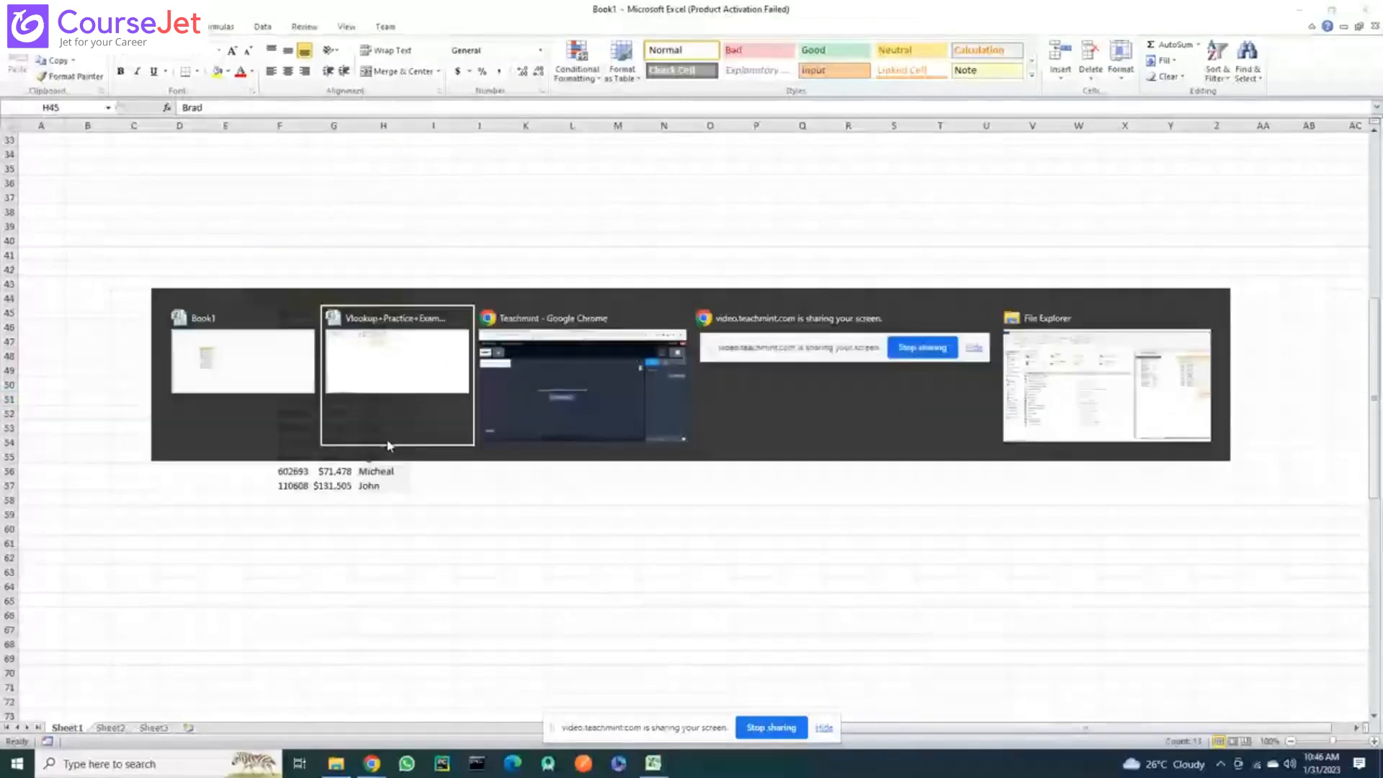
click(387, 439)
scroll(386, 437, up, 3)
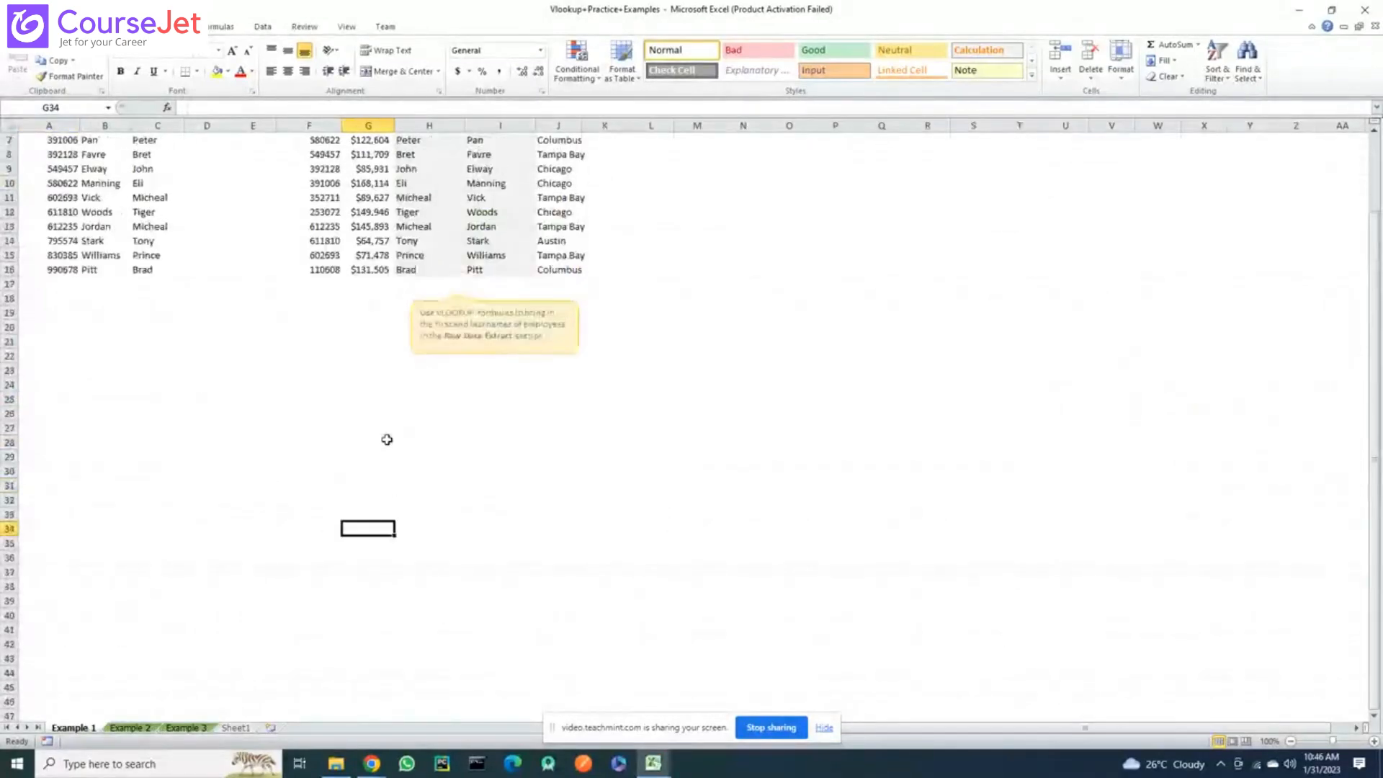
click(142, 729)
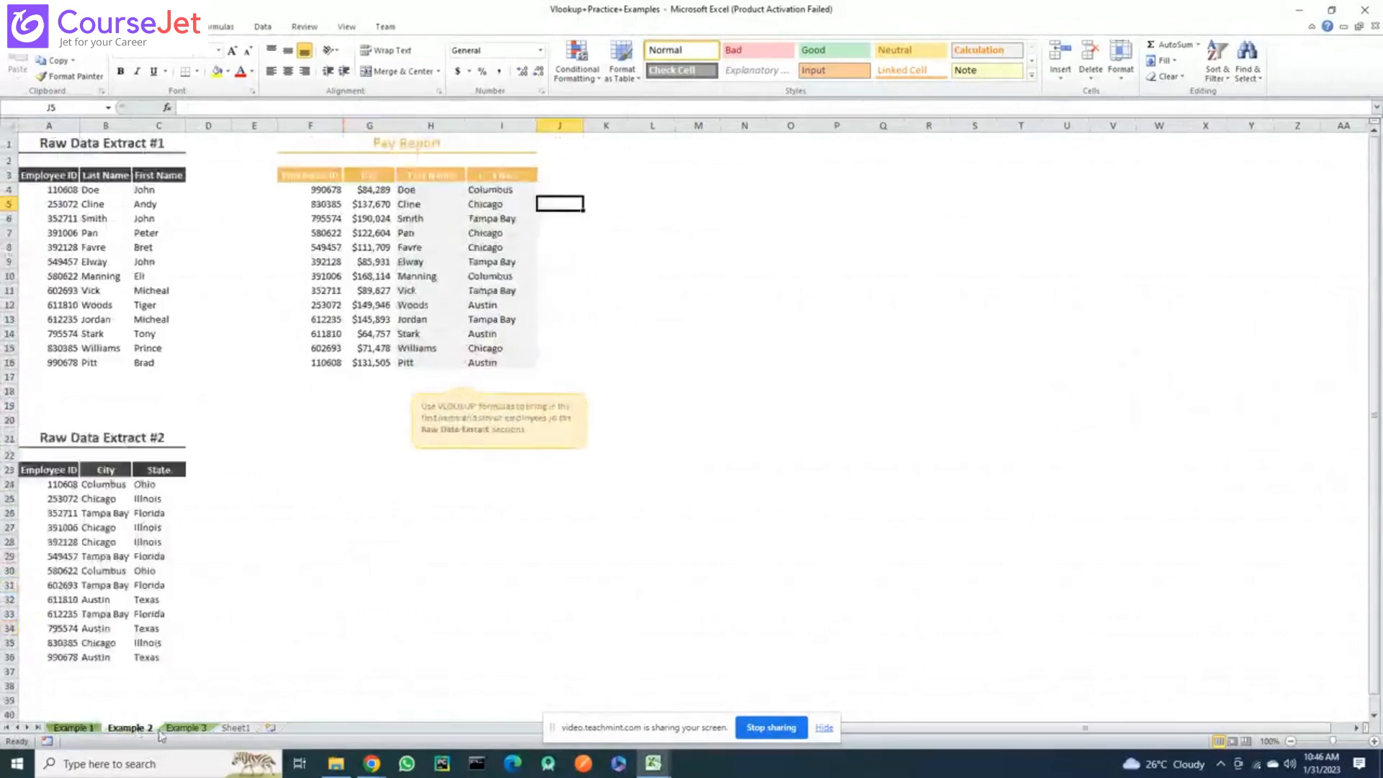
scroll(173, 662, down, 1)
click(185, 727)
scroll(698, 304, up, 1)
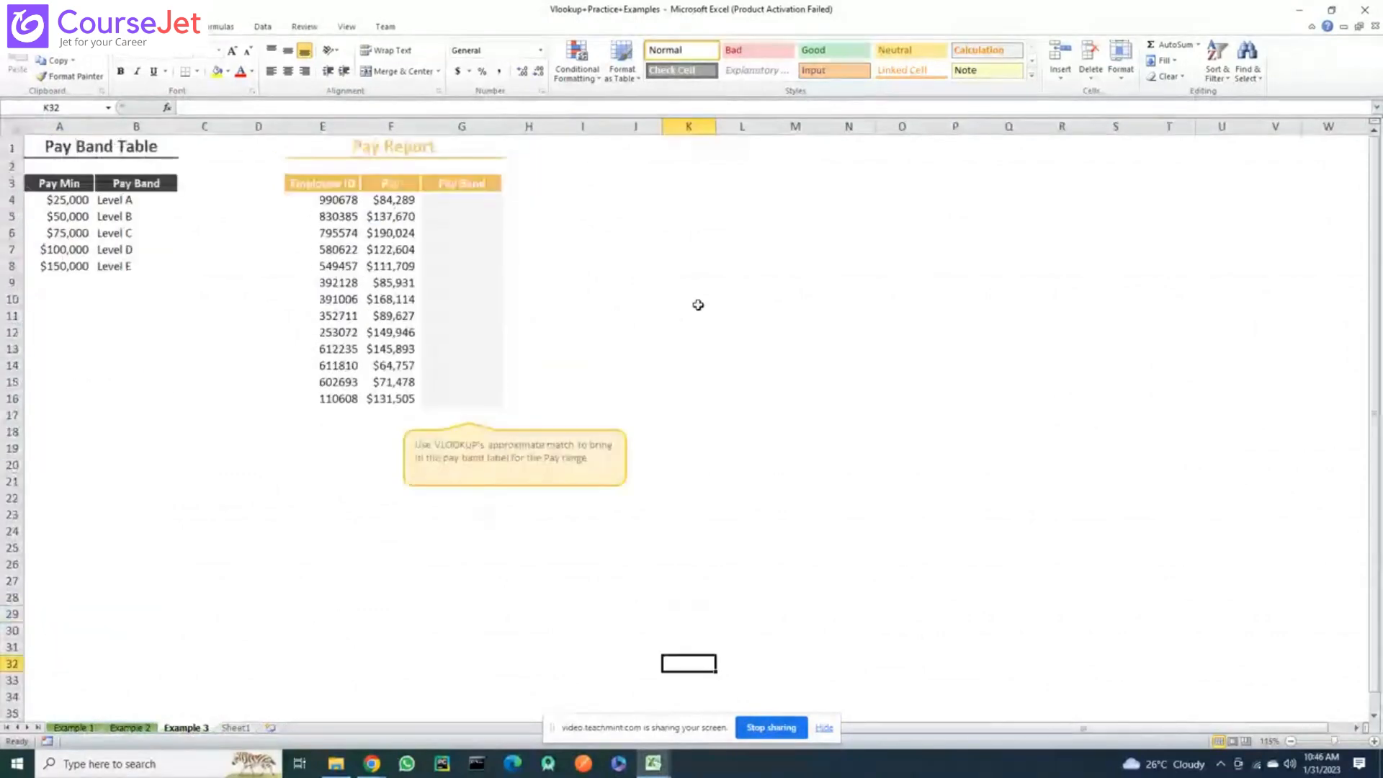
click(698, 305)
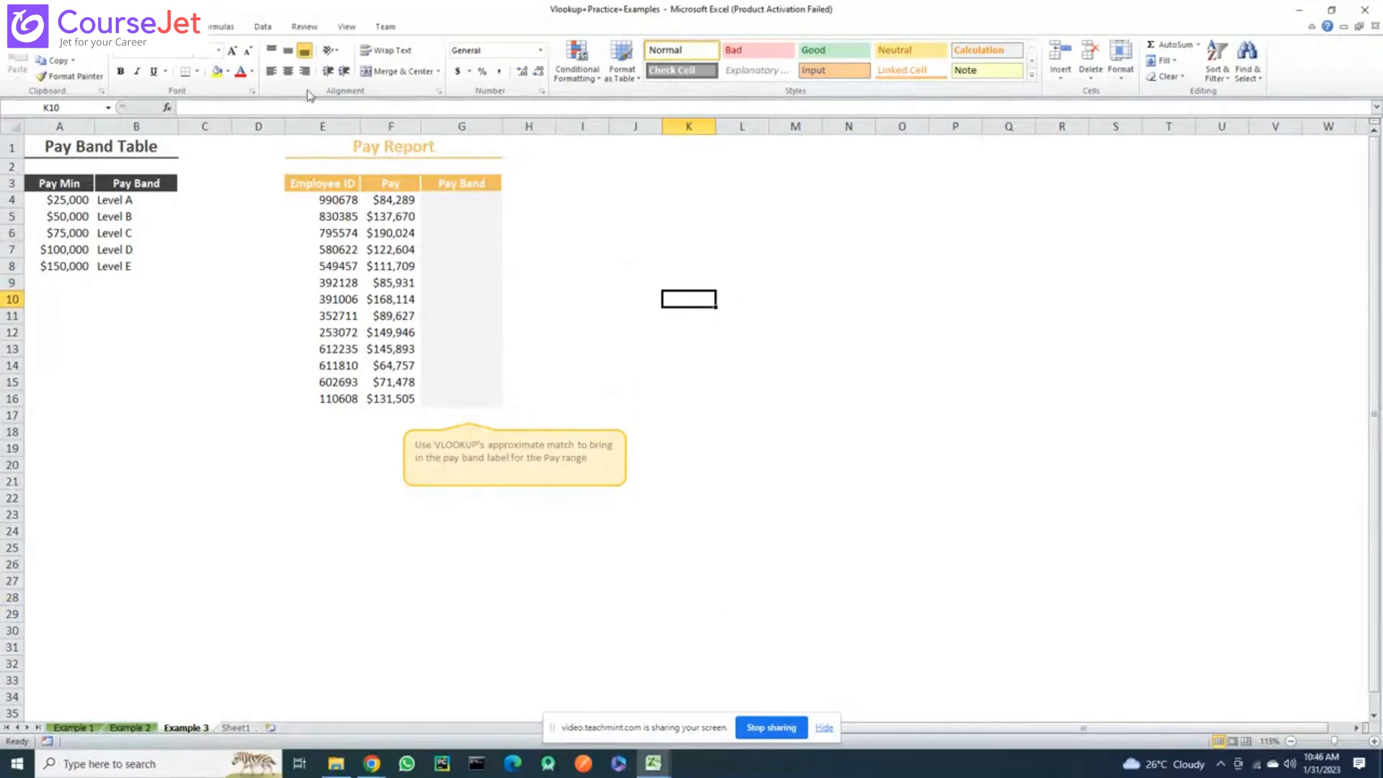
Open the VLOOKUP function arguments in K10, read the Range_lookup description and cancel without inserting the function
click(218, 29)
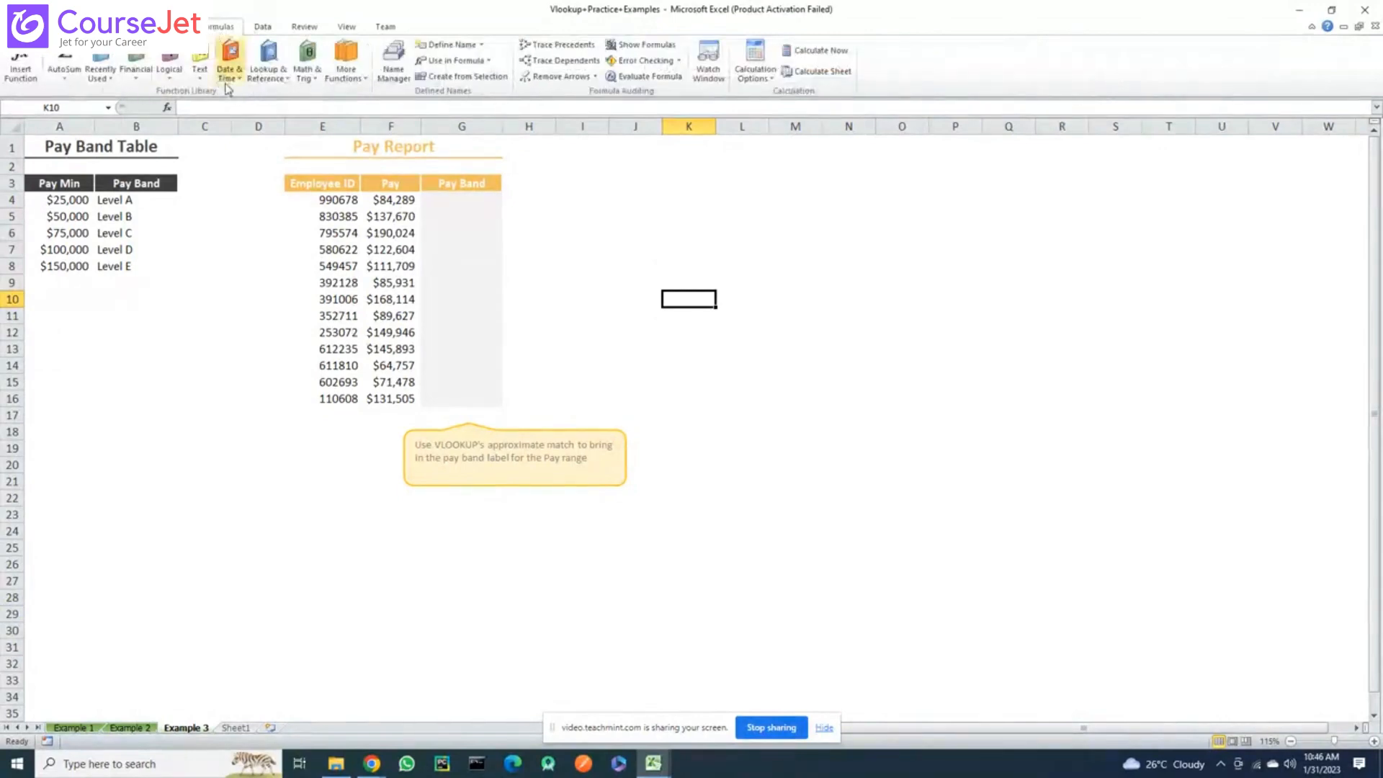
click(270, 68)
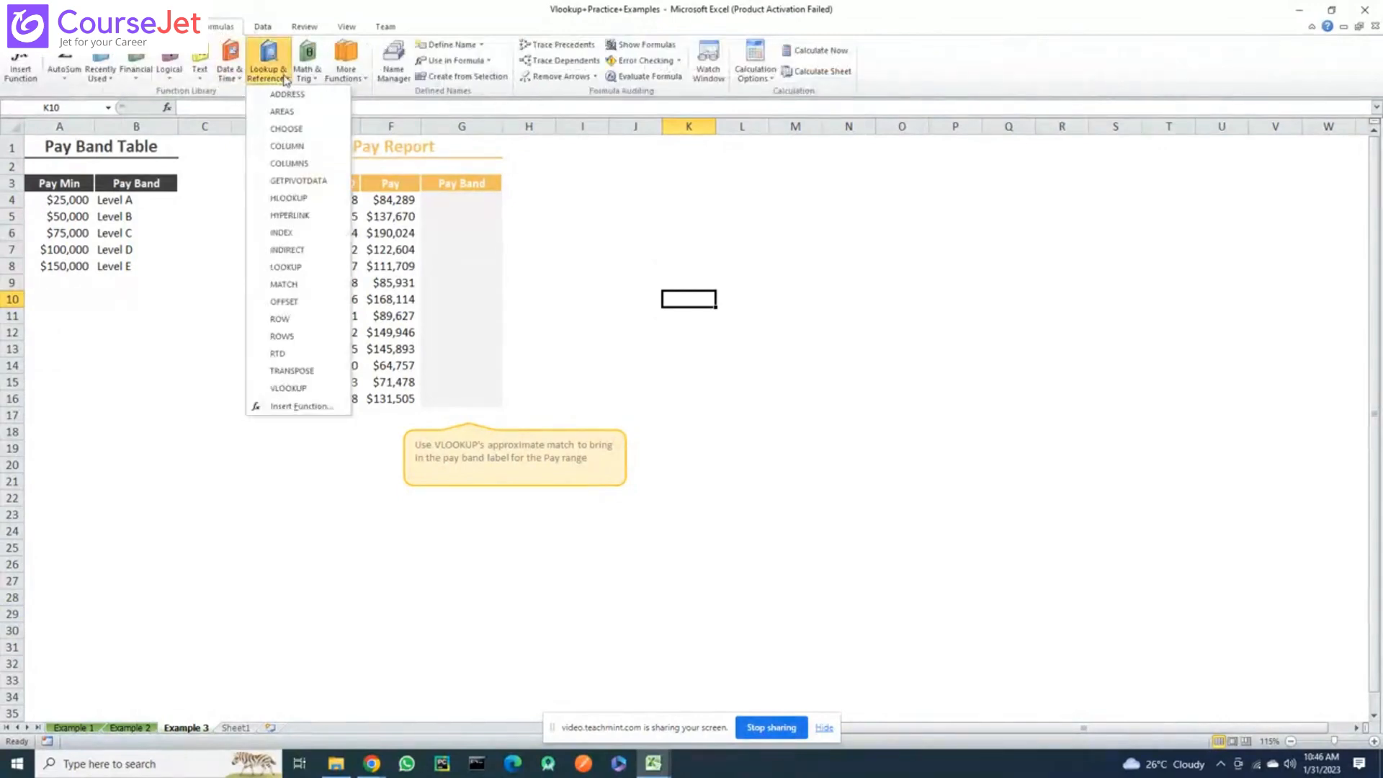
click(287, 389)
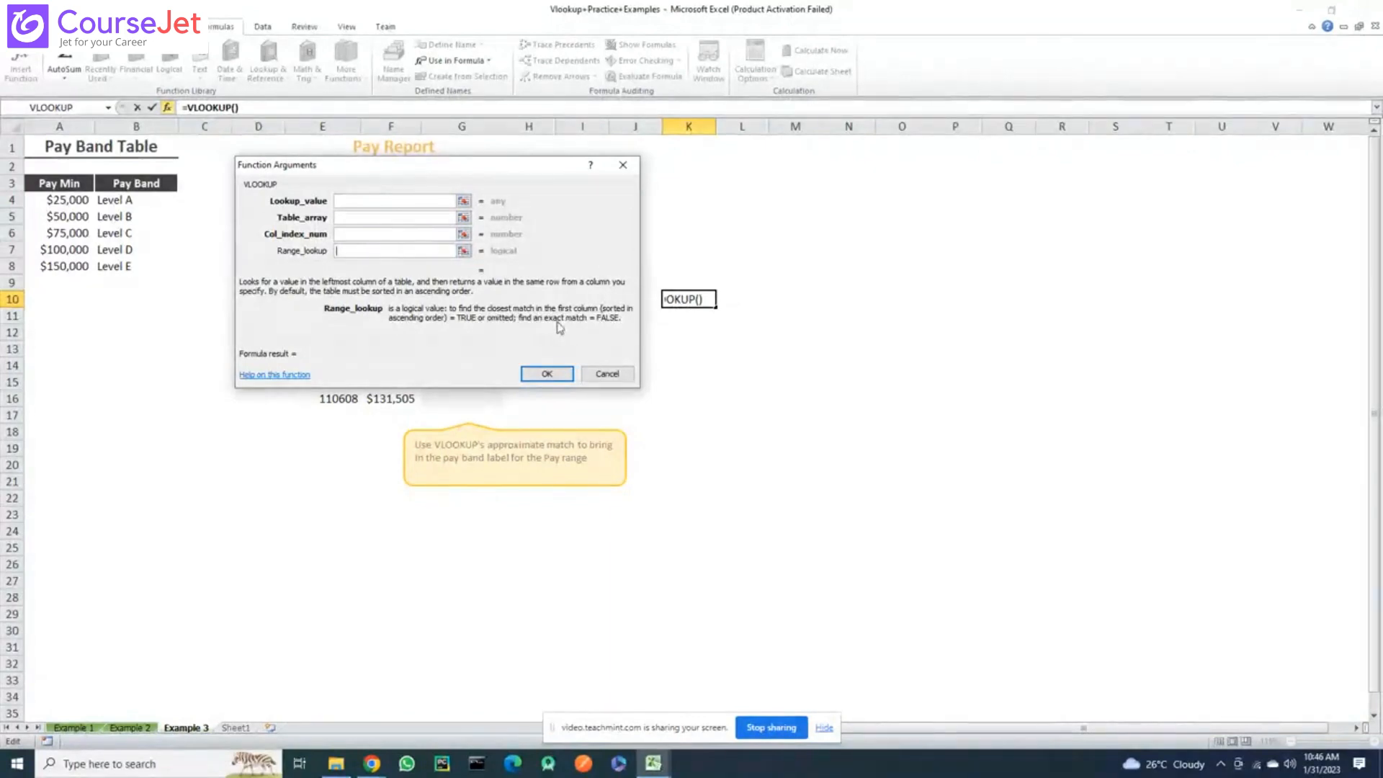
scroll(612, 322, down, 1)
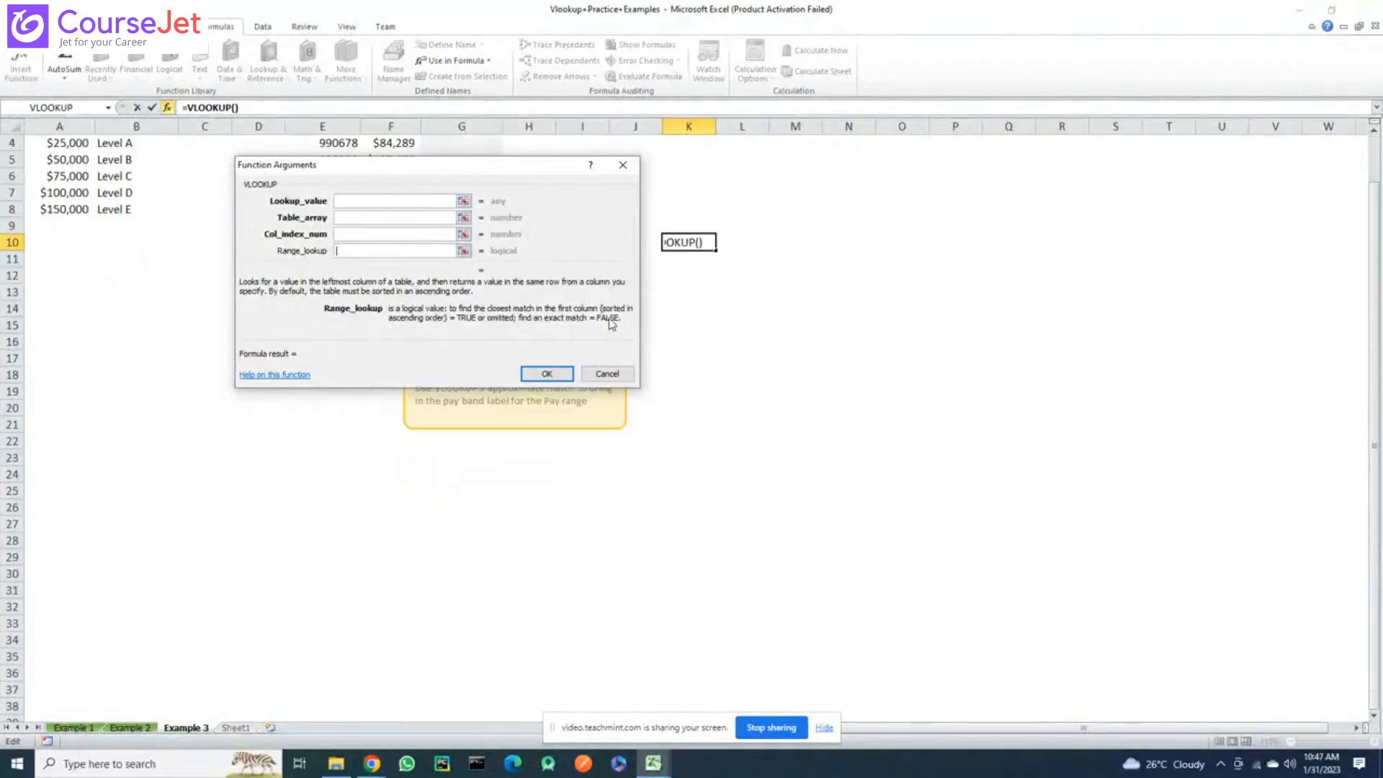
scroll(624, 380, up, 1)
scroll(623, 380, down, 1)
click(607, 373)
scroll(550, 296, up, 1)
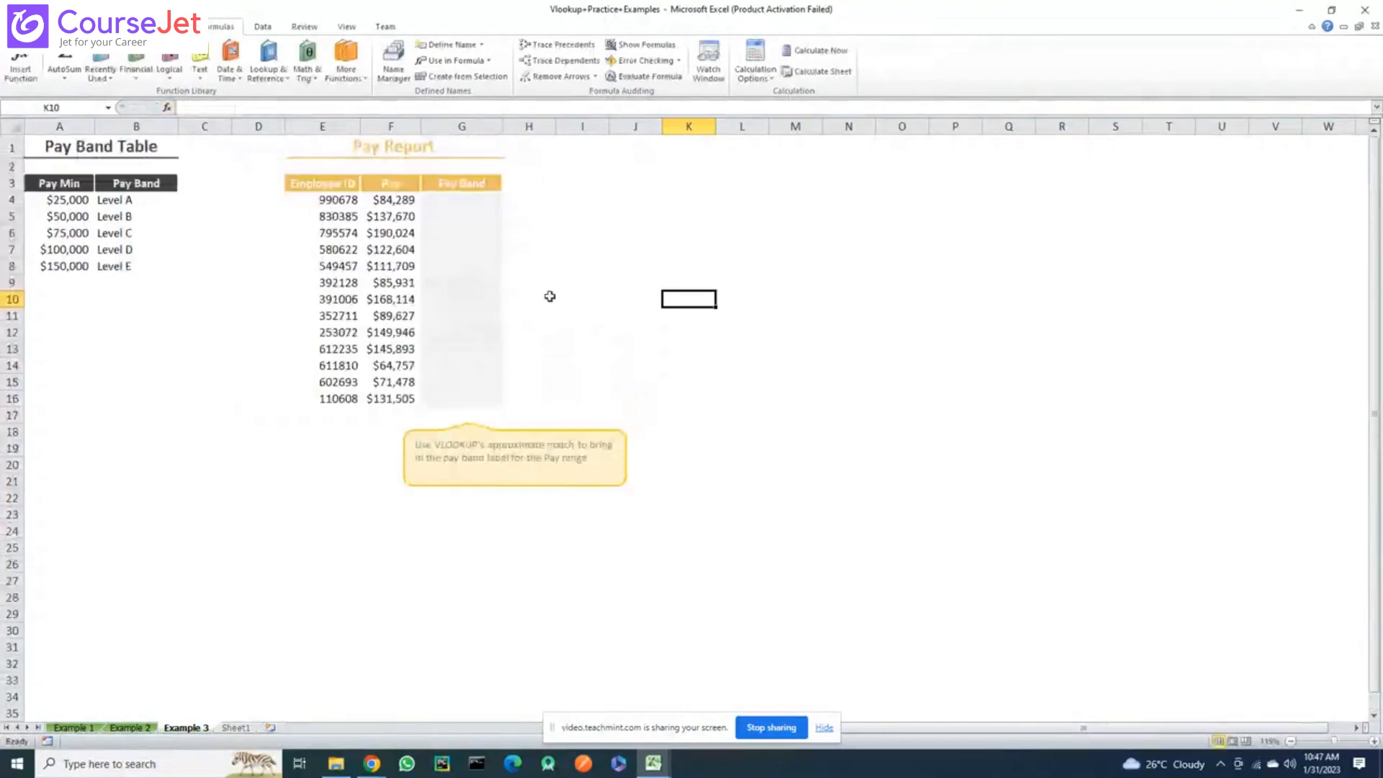
Examine the Employee ID and Pay columns of the Pay Report and the Pay Min and Pay Band columns of the Pay Band Table
click(317, 184)
key(ctrl+shift+Down)
drag(391, 184, 394, 396)
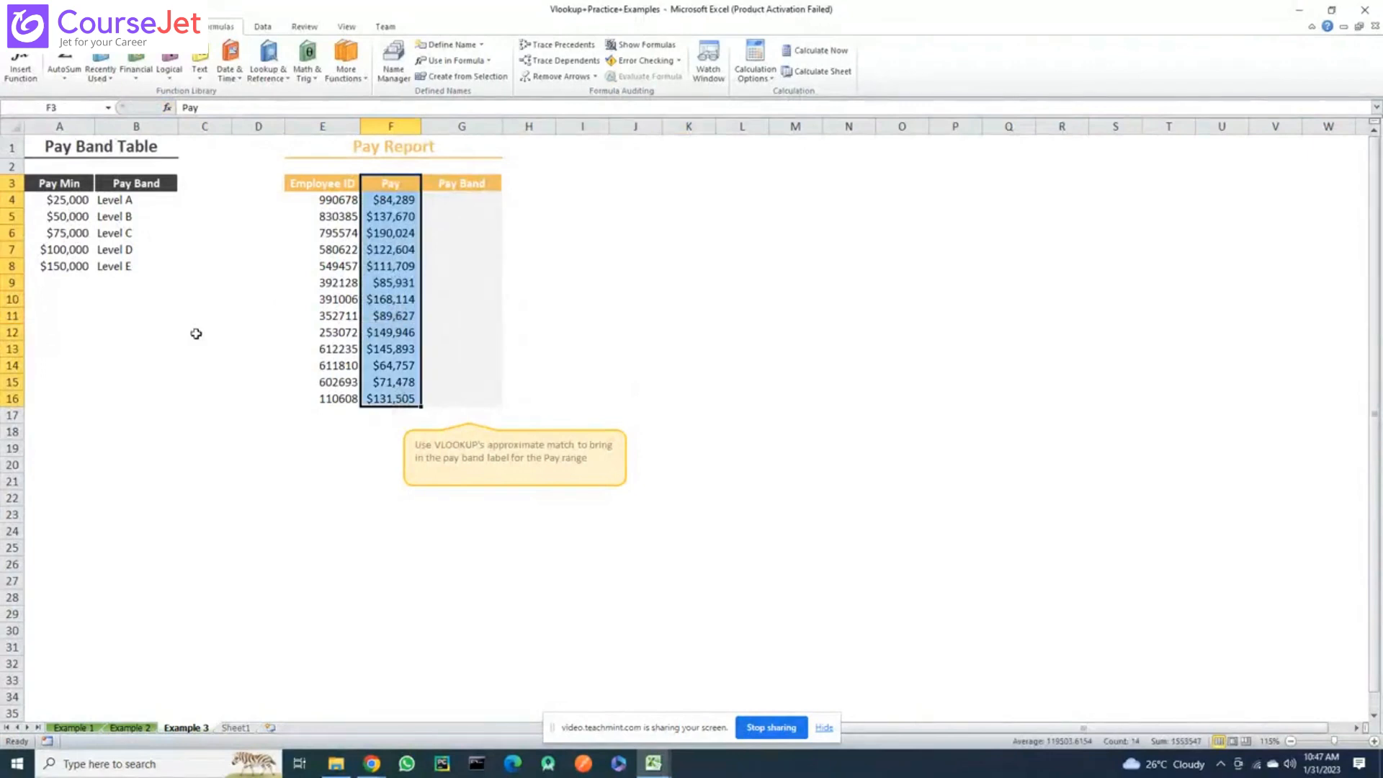
click(105, 268)
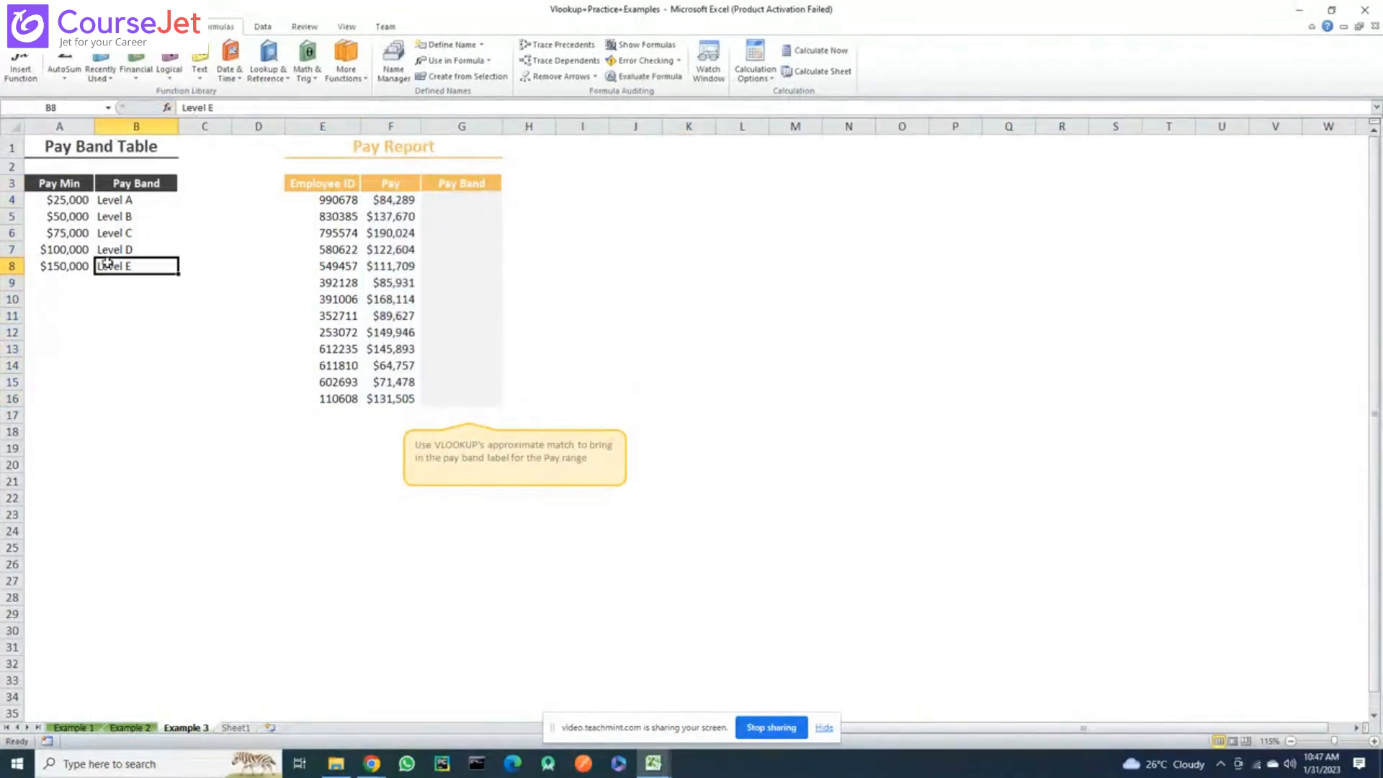
click(113, 202)
drag(113, 201, 112, 268)
click(117, 202)
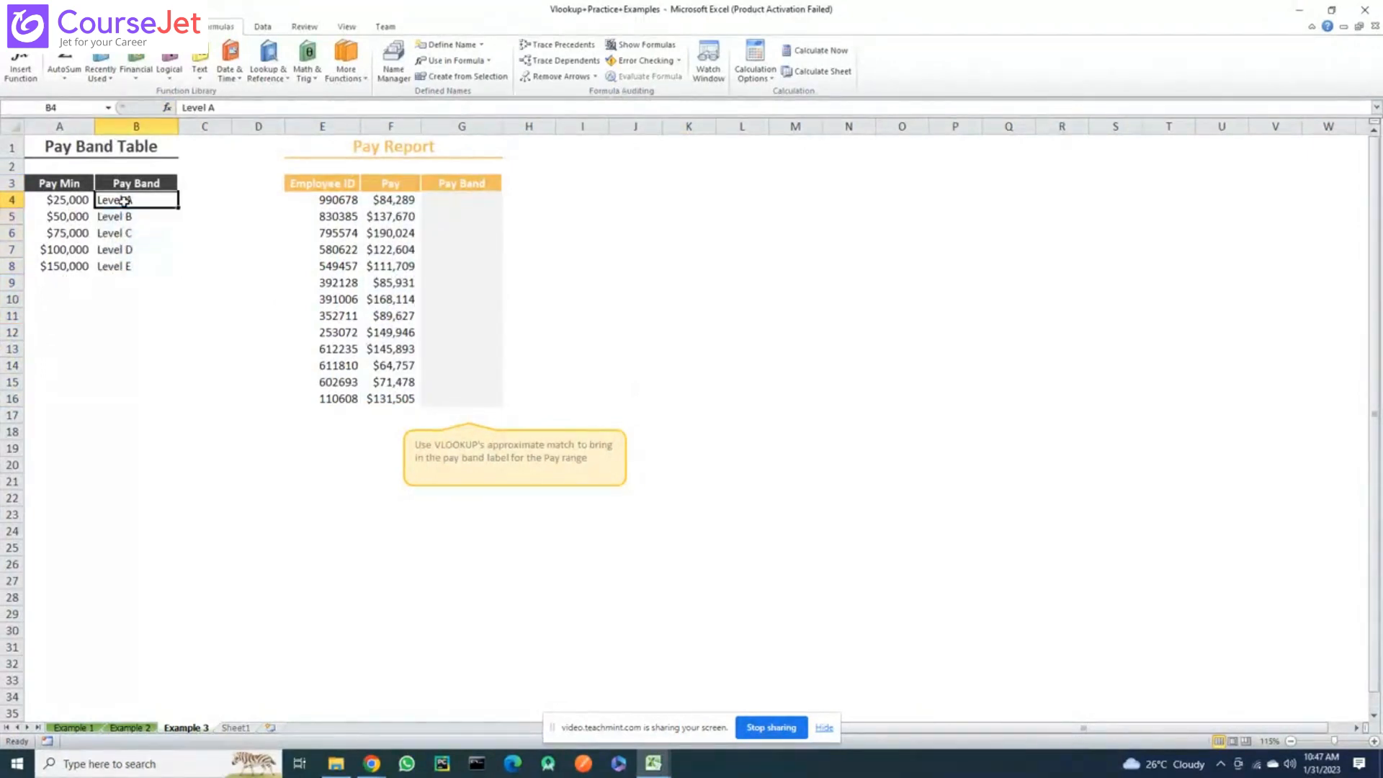
click(72, 200)
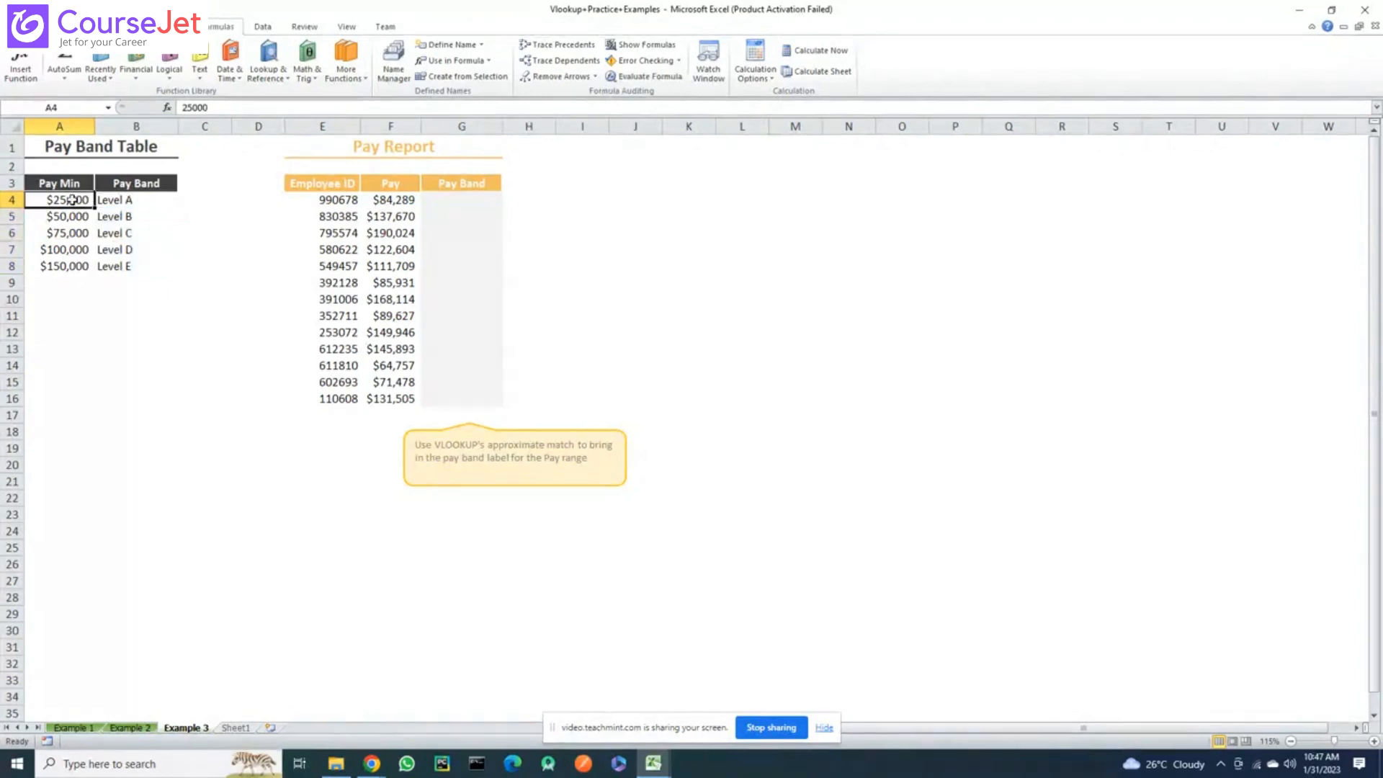
click(70, 219)
click(79, 233)
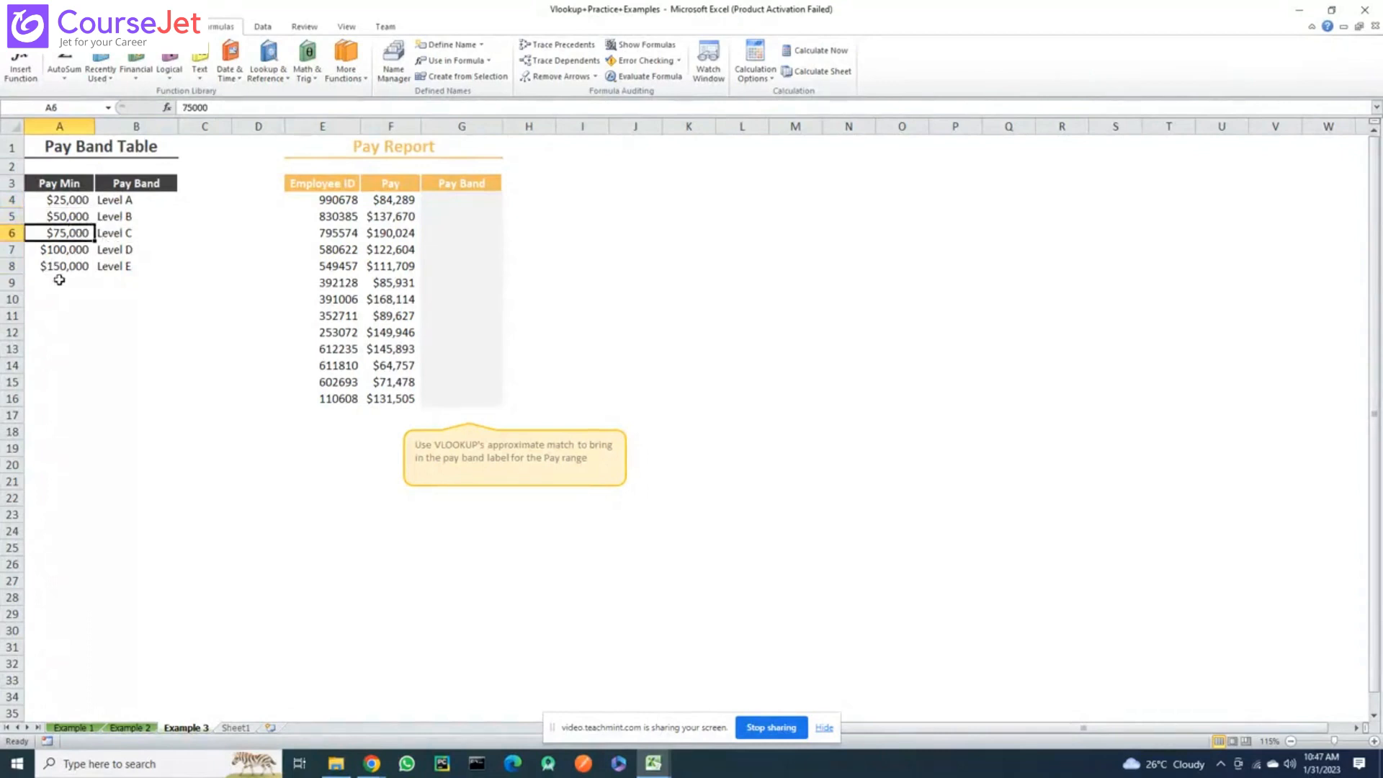
Compare the Pay amounts in F4 and F5 with the Pay Min thresholds to determine the matching pay bands
click(389, 200)
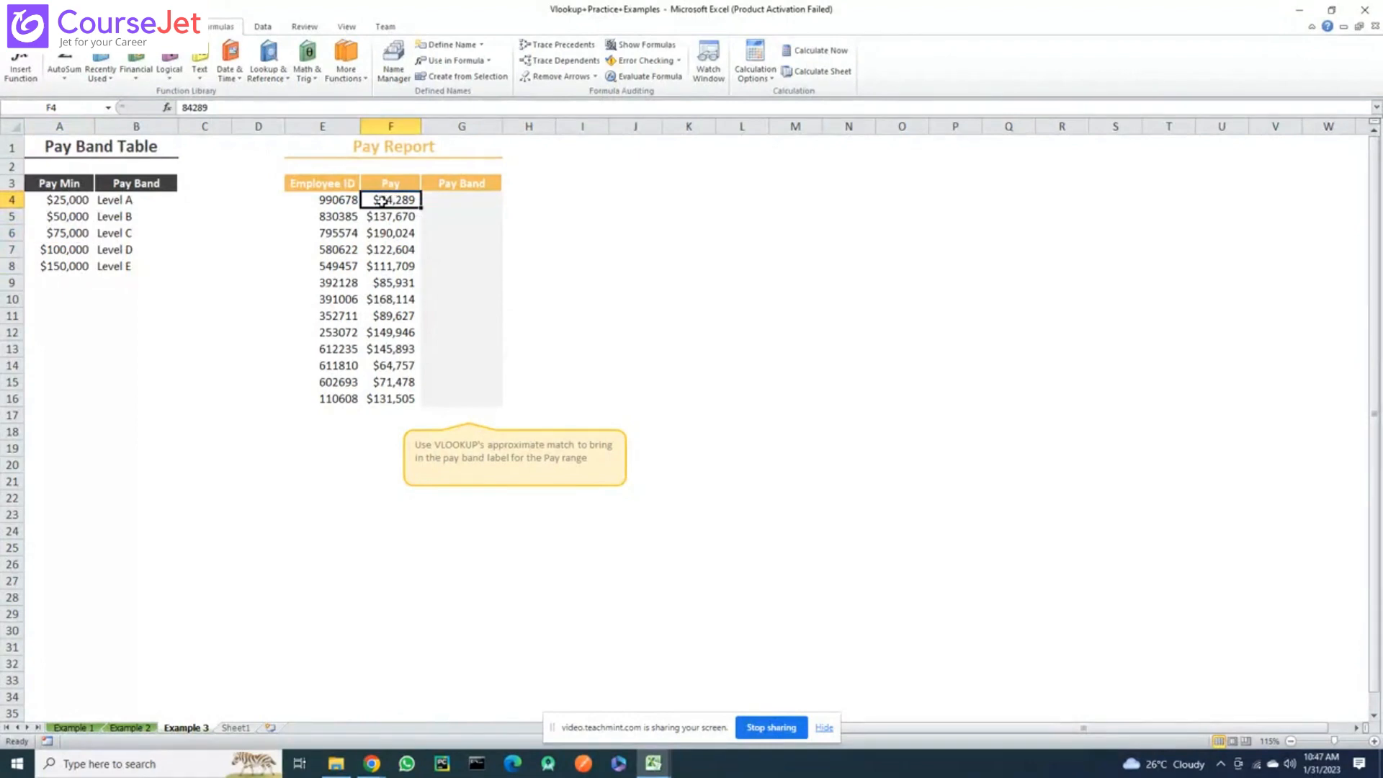
drag(384, 204, 396, 397)
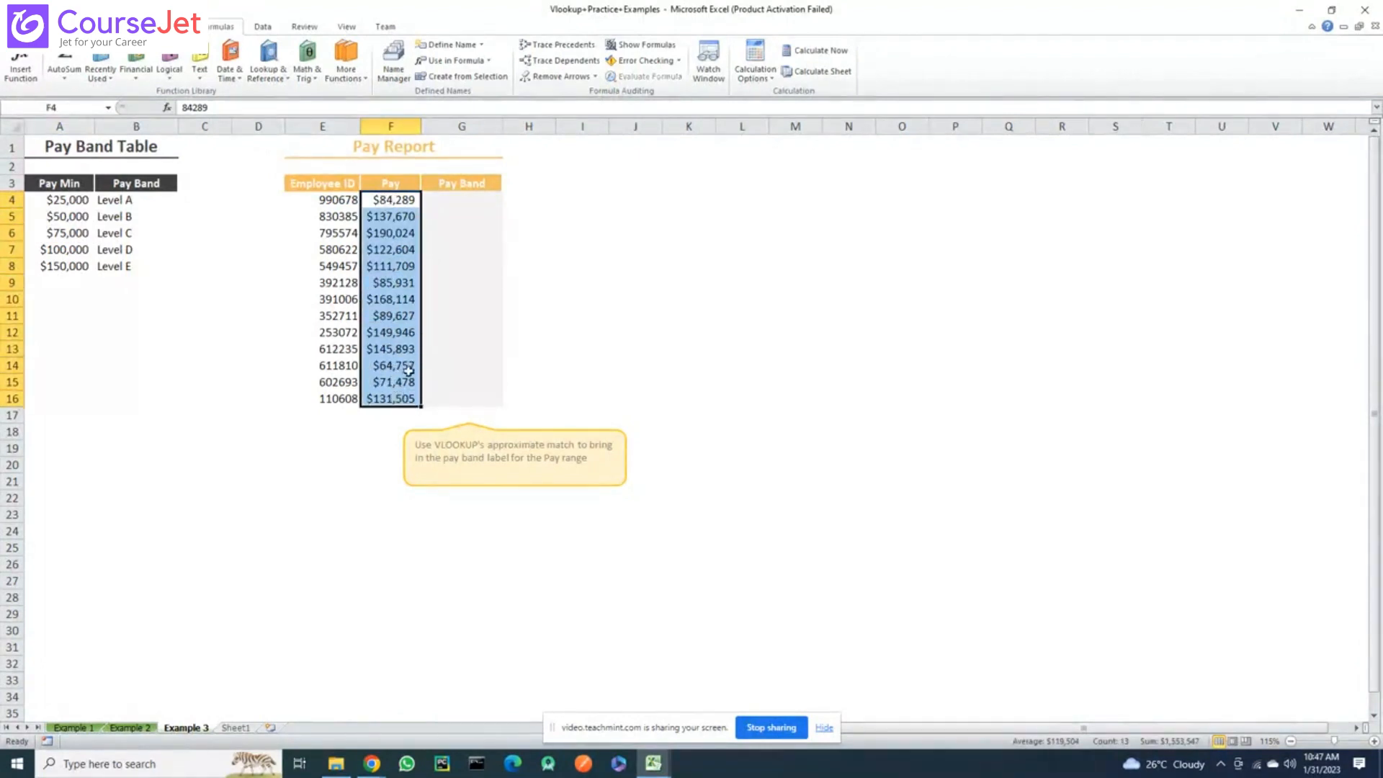
click(387, 201)
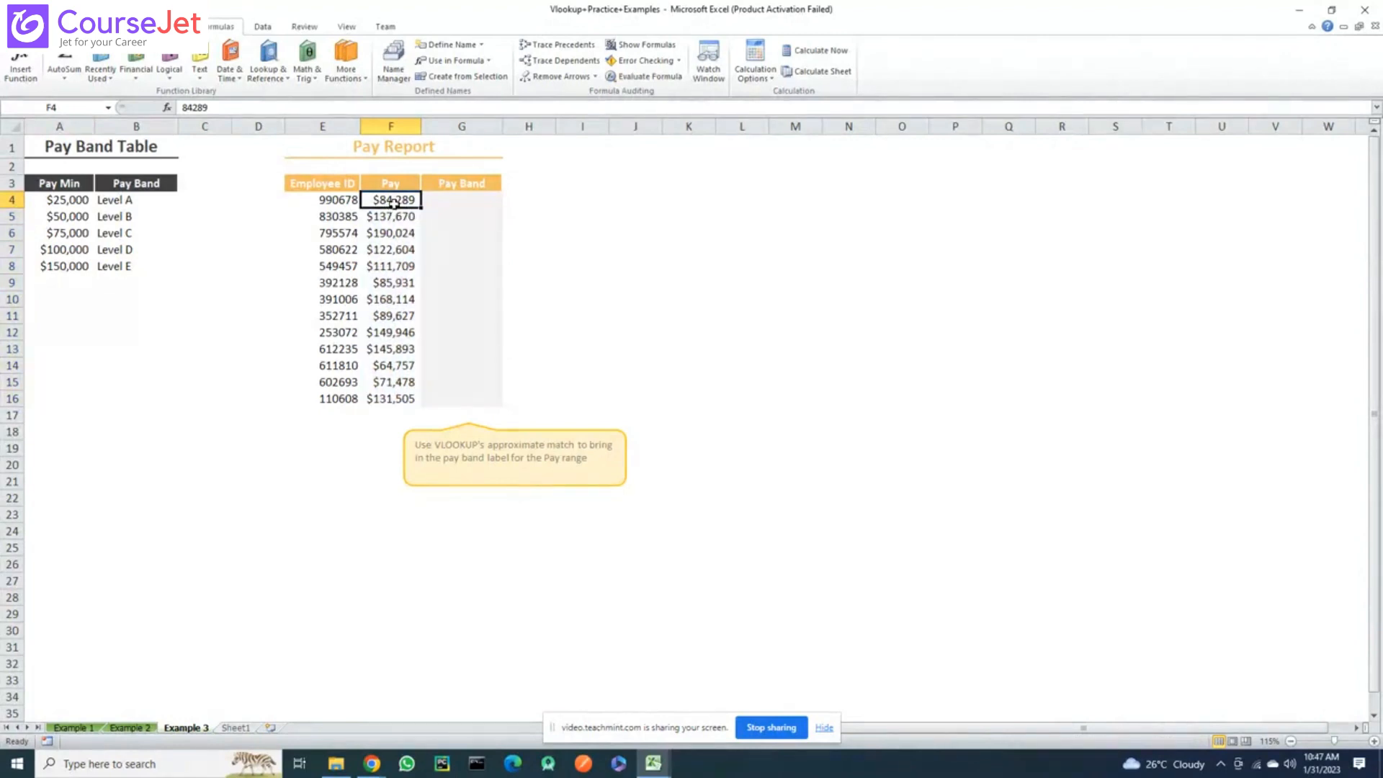
scroll(392, 202, down, 1)
click(67, 193)
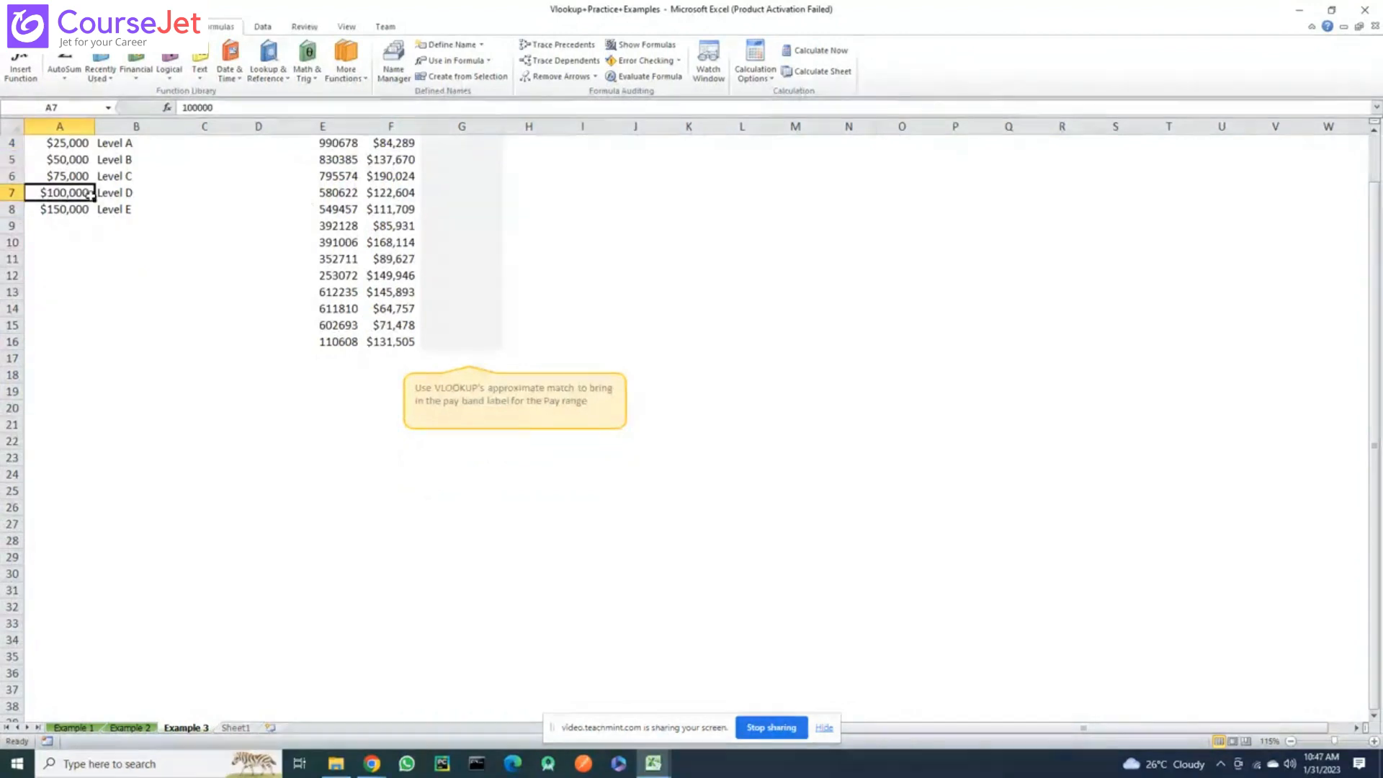
click(380, 159)
scroll(415, 221, up, 1)
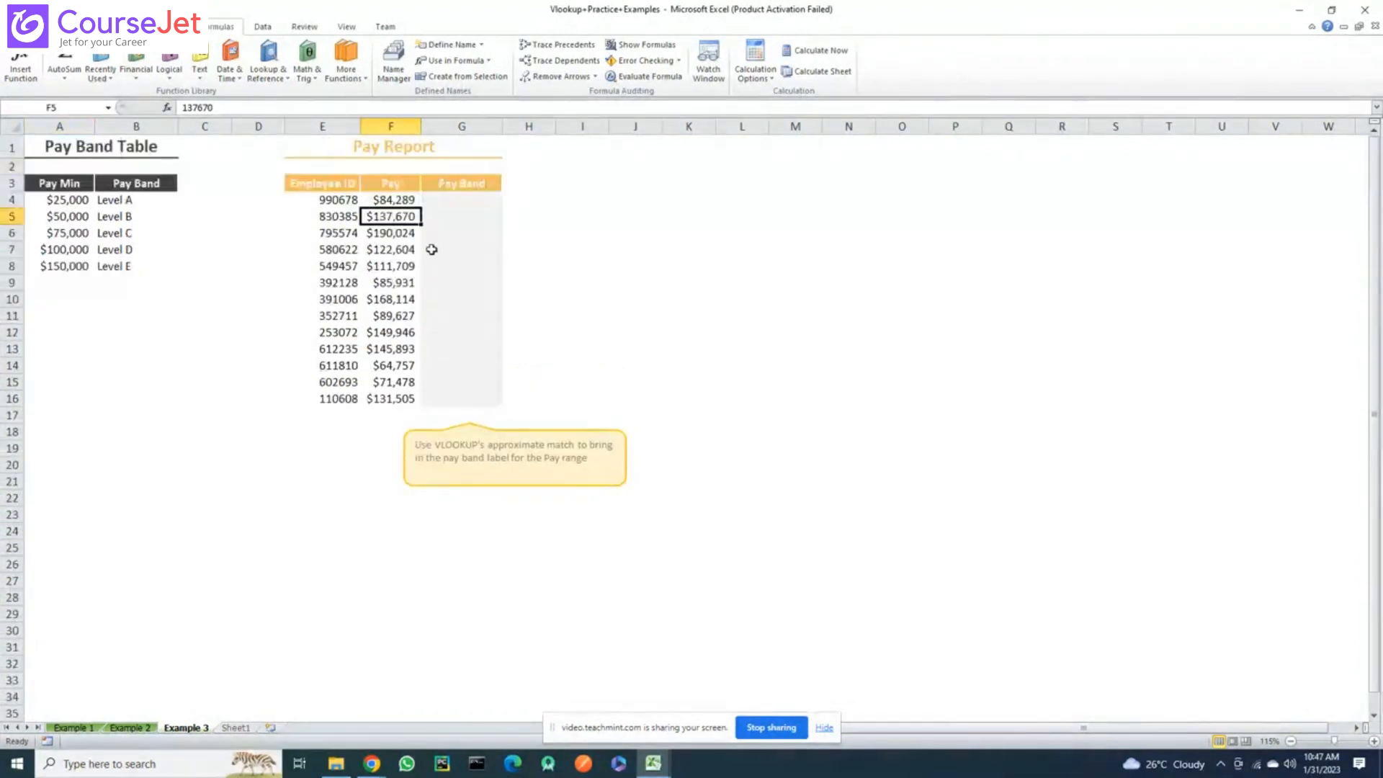
click(64, 267)
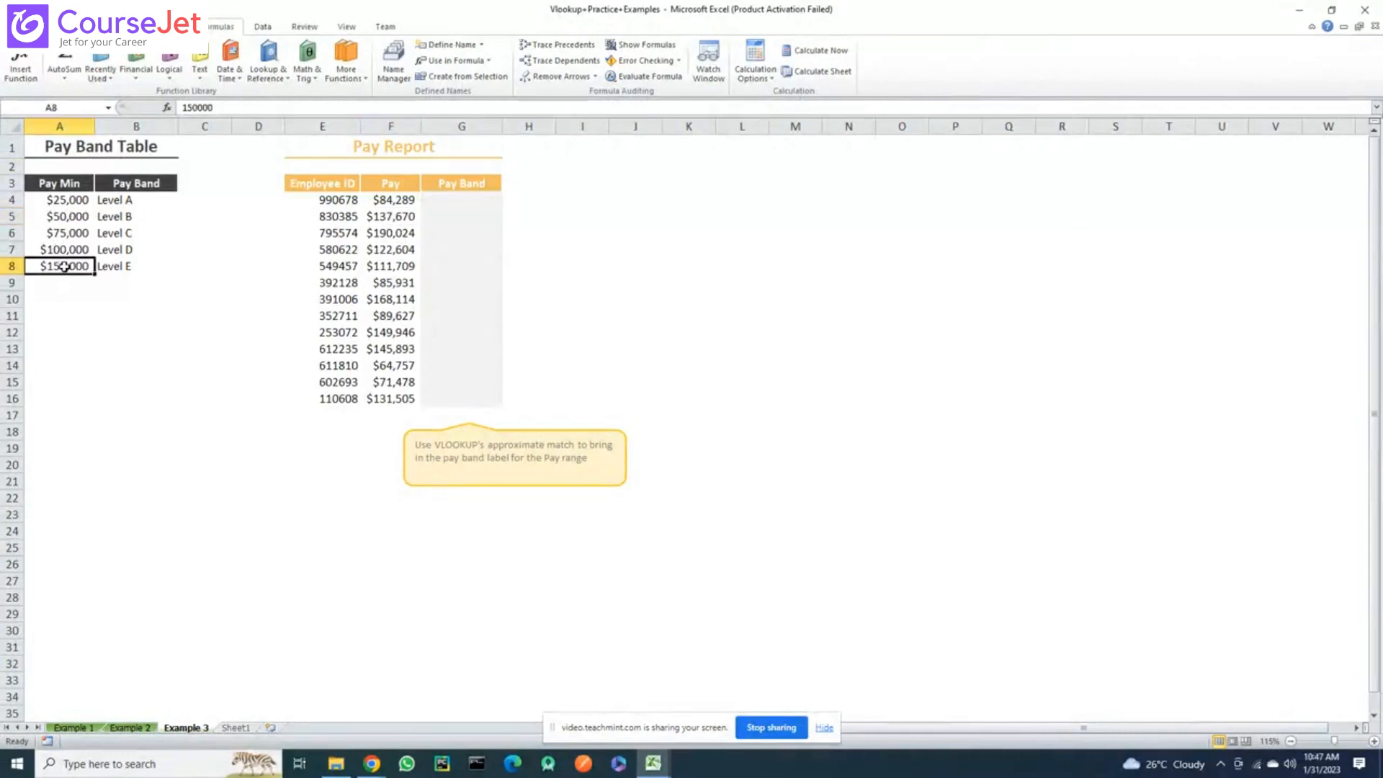
Start a VLOOKUP formula in G4 using the Pay amount in F4 as the lookup value
click(442, 198)
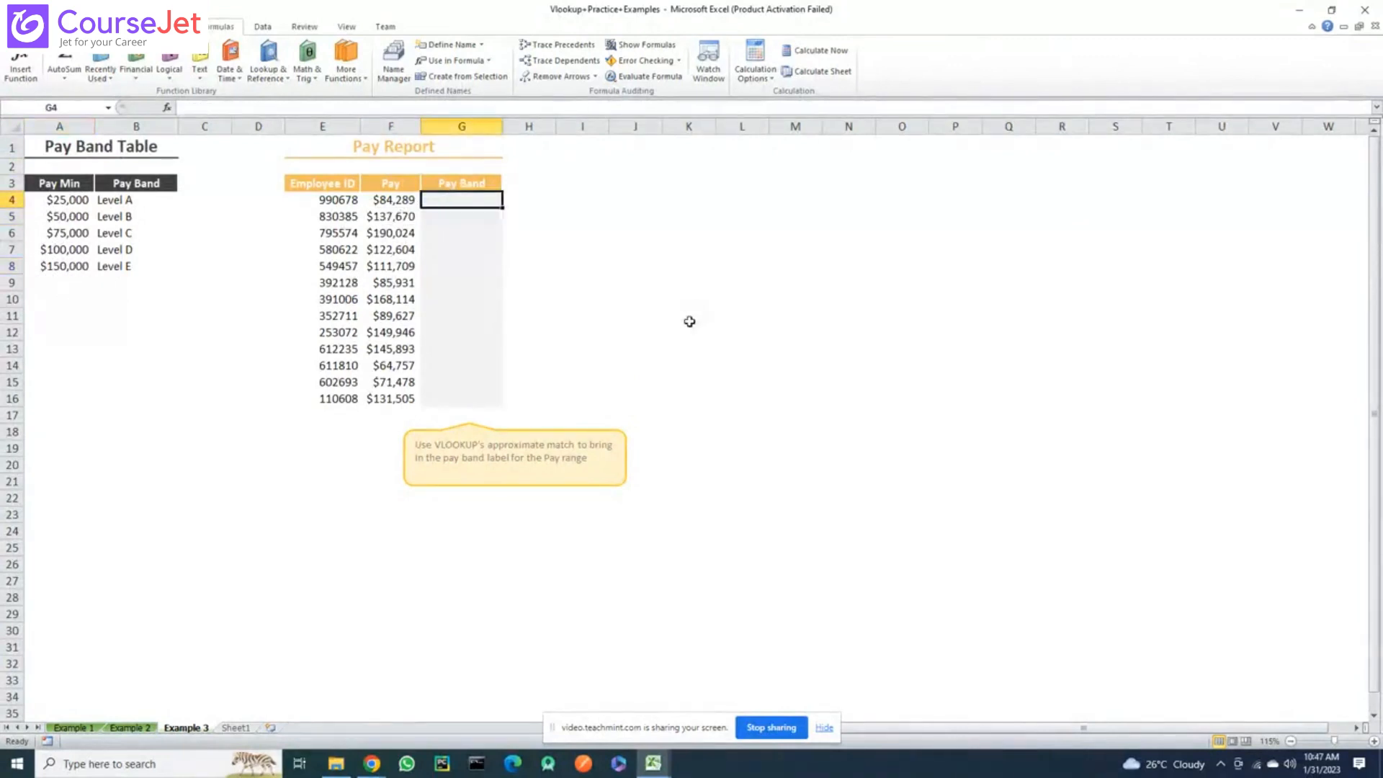
text(=vl)
key(Tab)
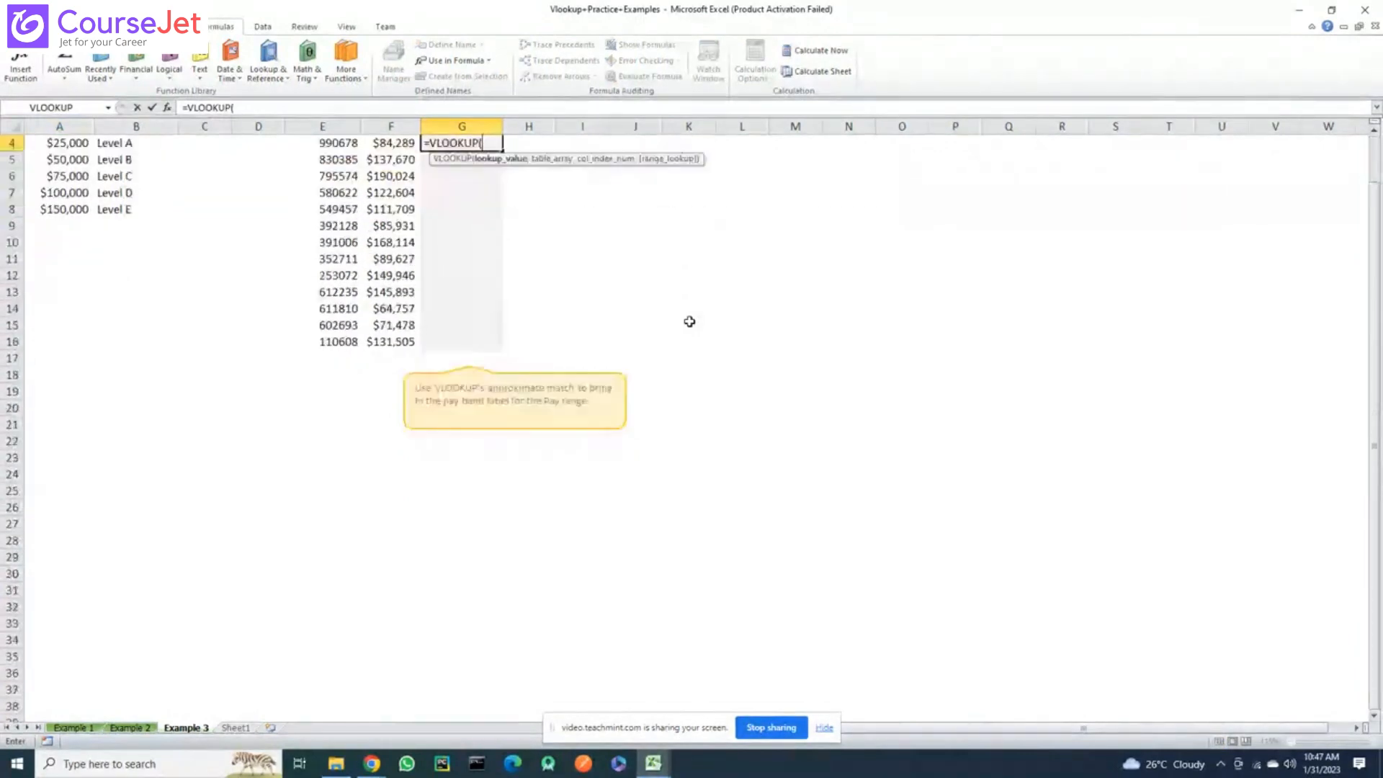
scroll(680, 321, down, 3)
scroll(1376, 426, up, 3)
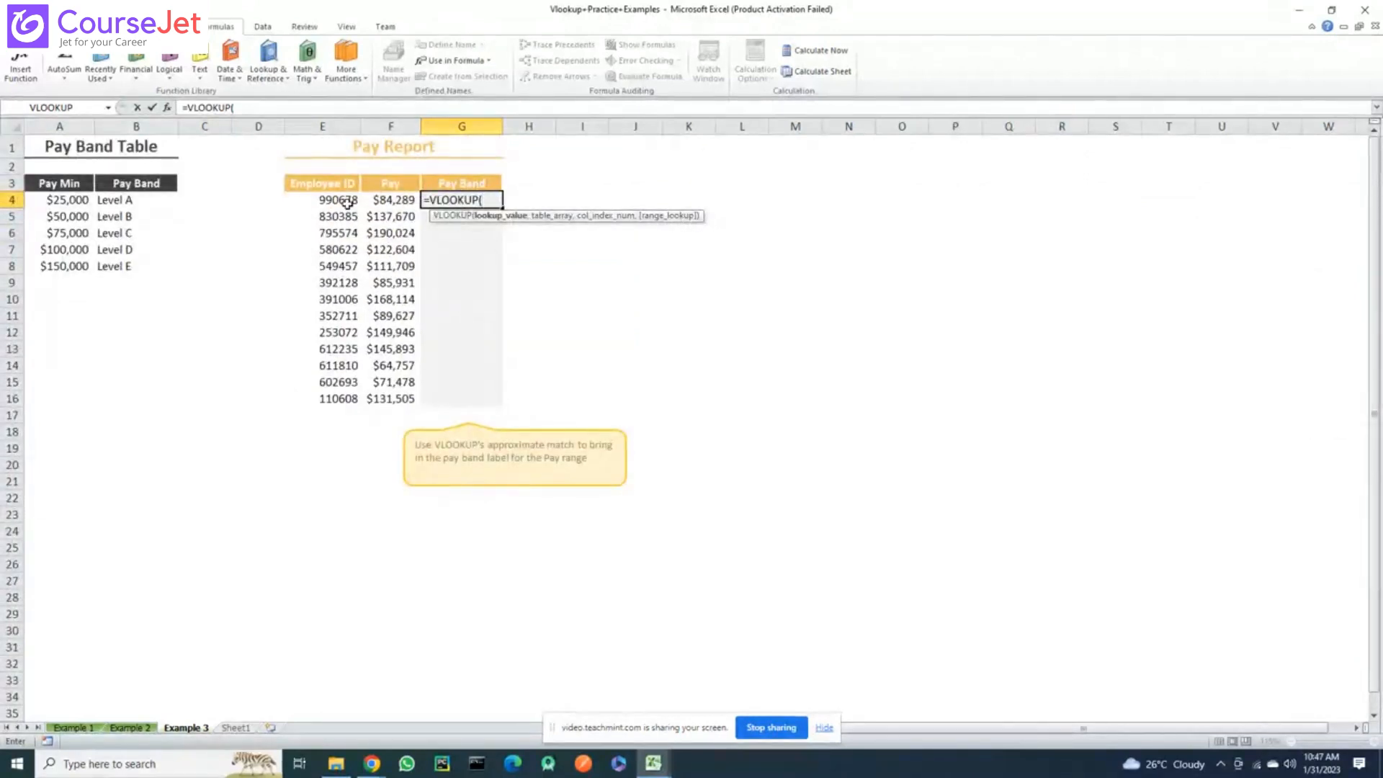
click(347, 203)
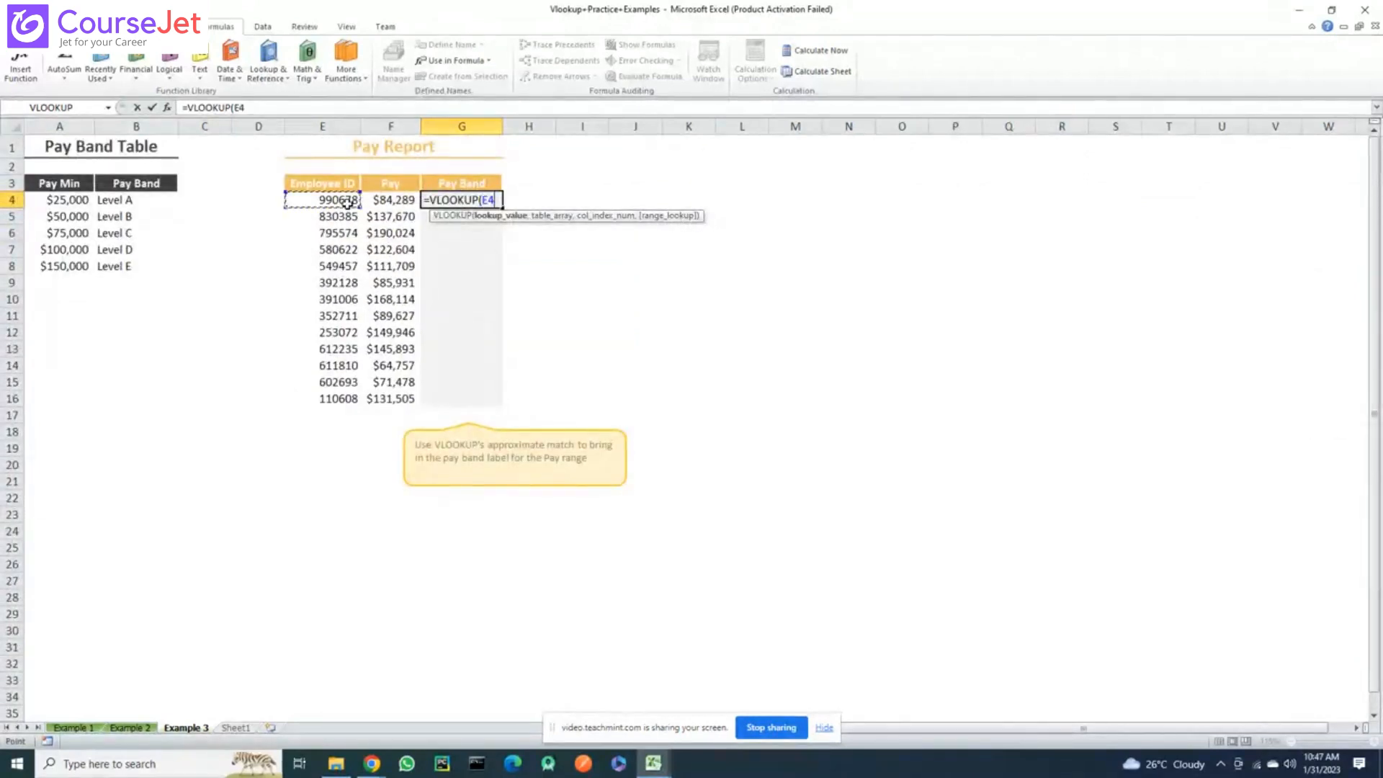
click(396, 201)
scroll(565, 285, down, 2)
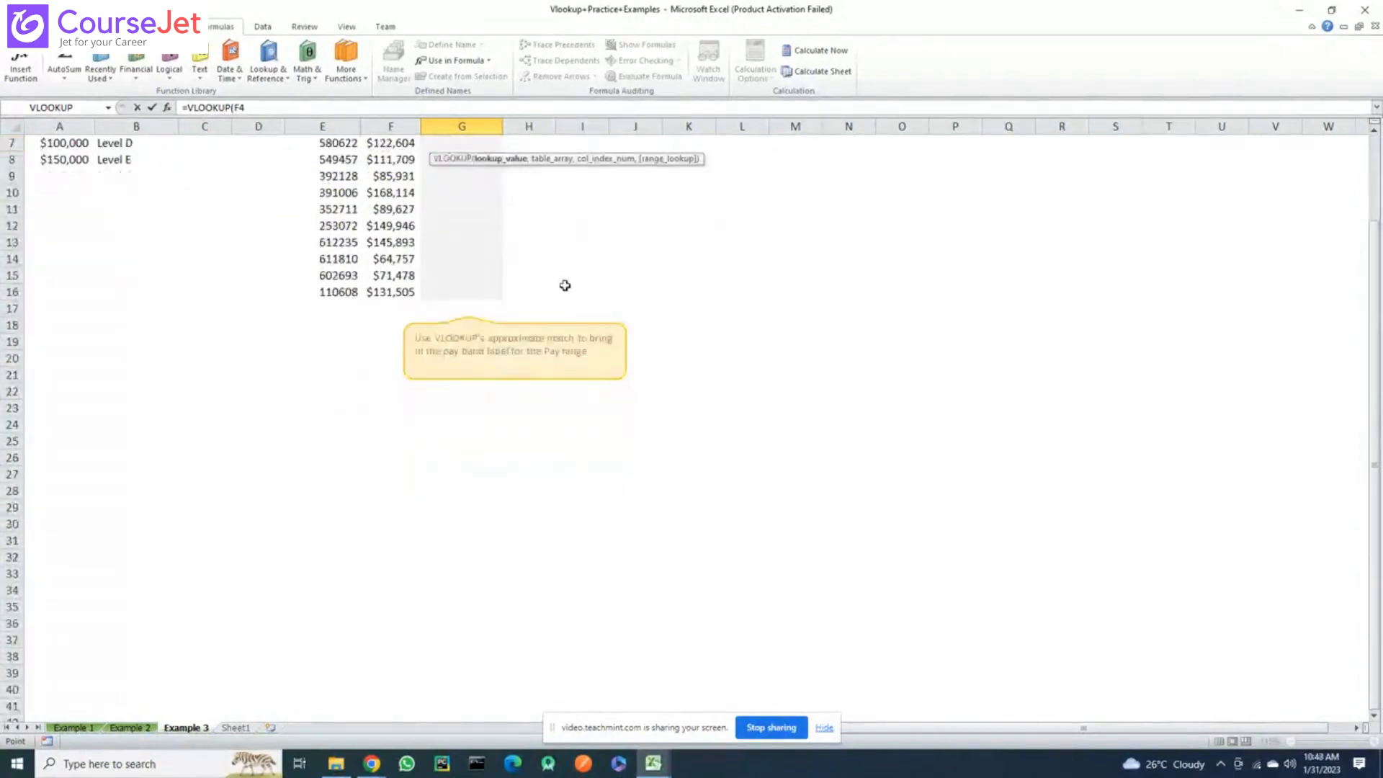
scroll(1351, 451, up, 1)
scroll(1355, 454, down, 1)
drag(1374, 465, 1381, 332)
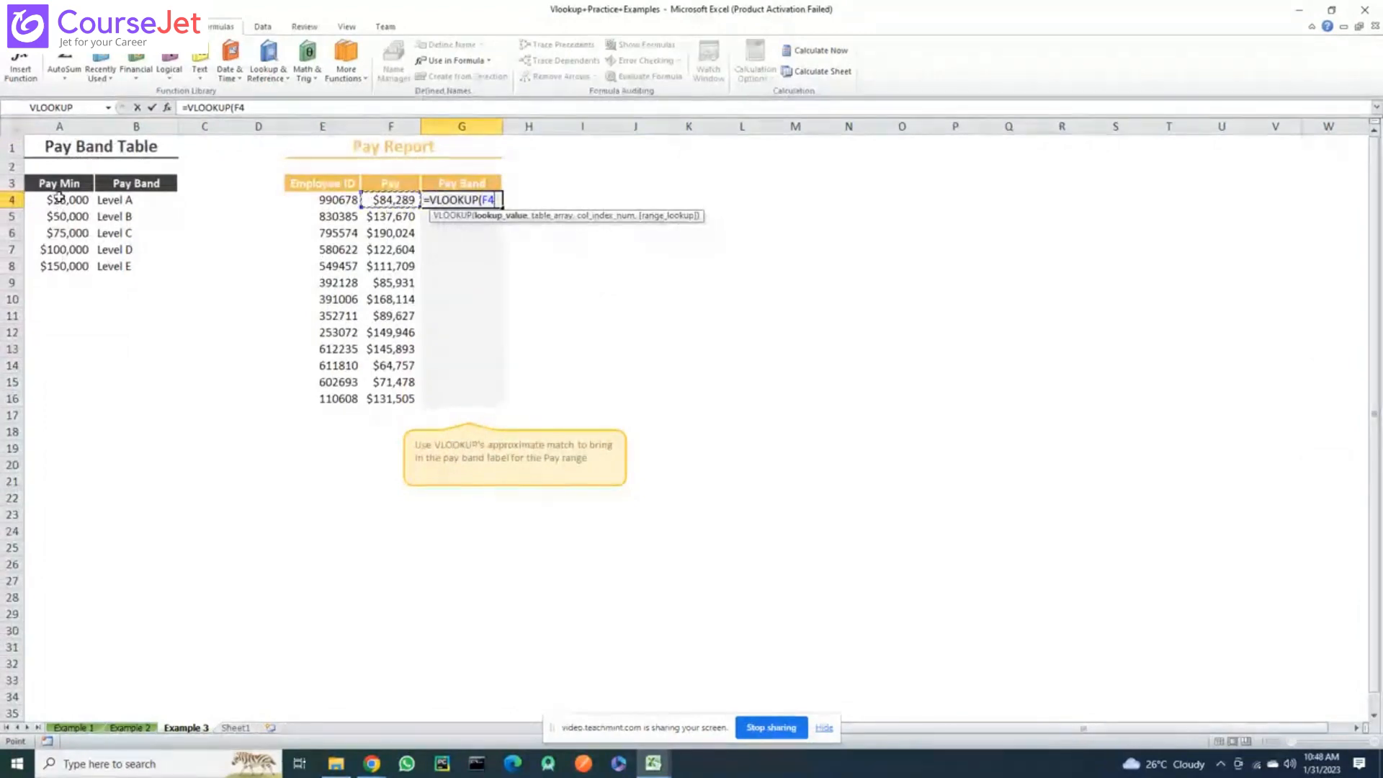
scroll(1182, 265, down, 3)
scroll(1186, 267, up, 3)
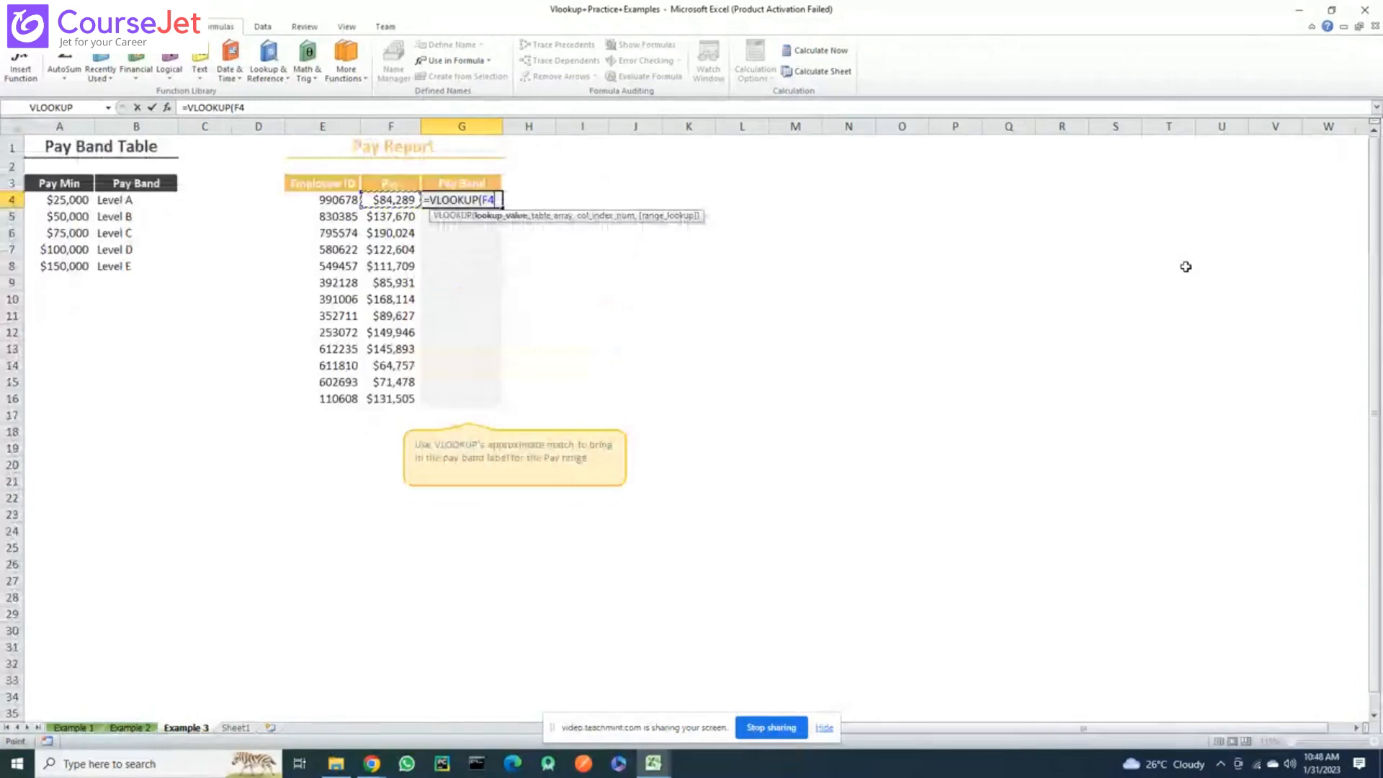
Complete the G4 VLOOKUP with the absolute table range $A$3:$B$8, column index 2 and FALSE for an exact match
text(,)
drag(60, 183, 117, 261)
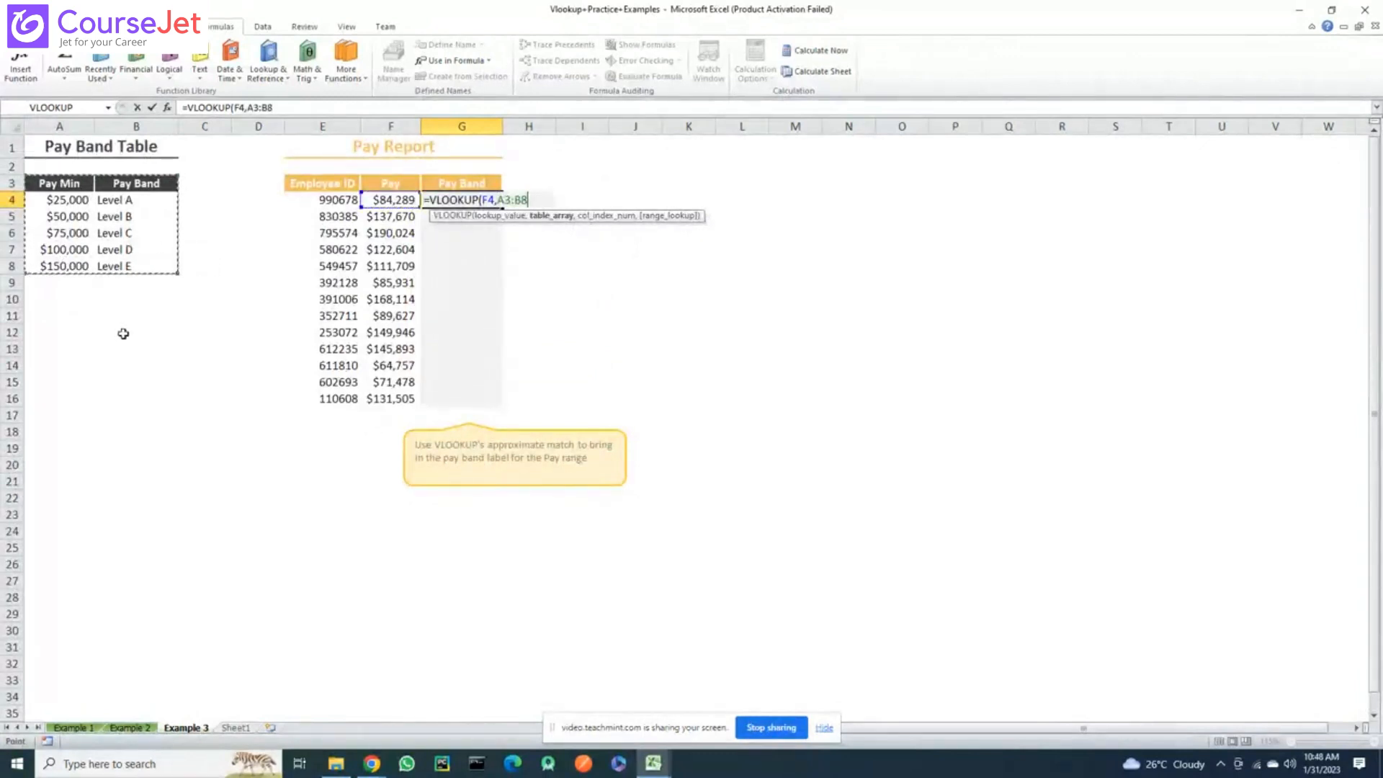
key(F4)
text(,)
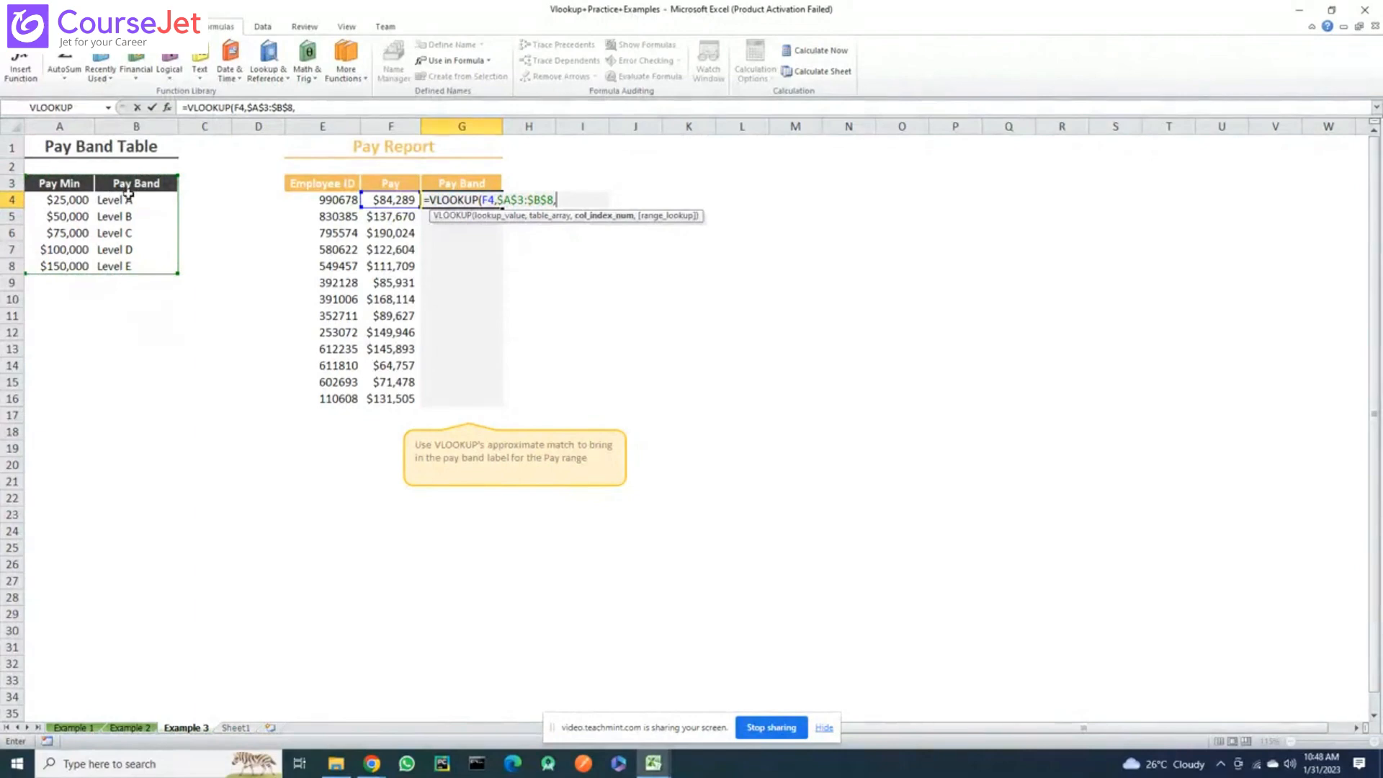
text(2,)
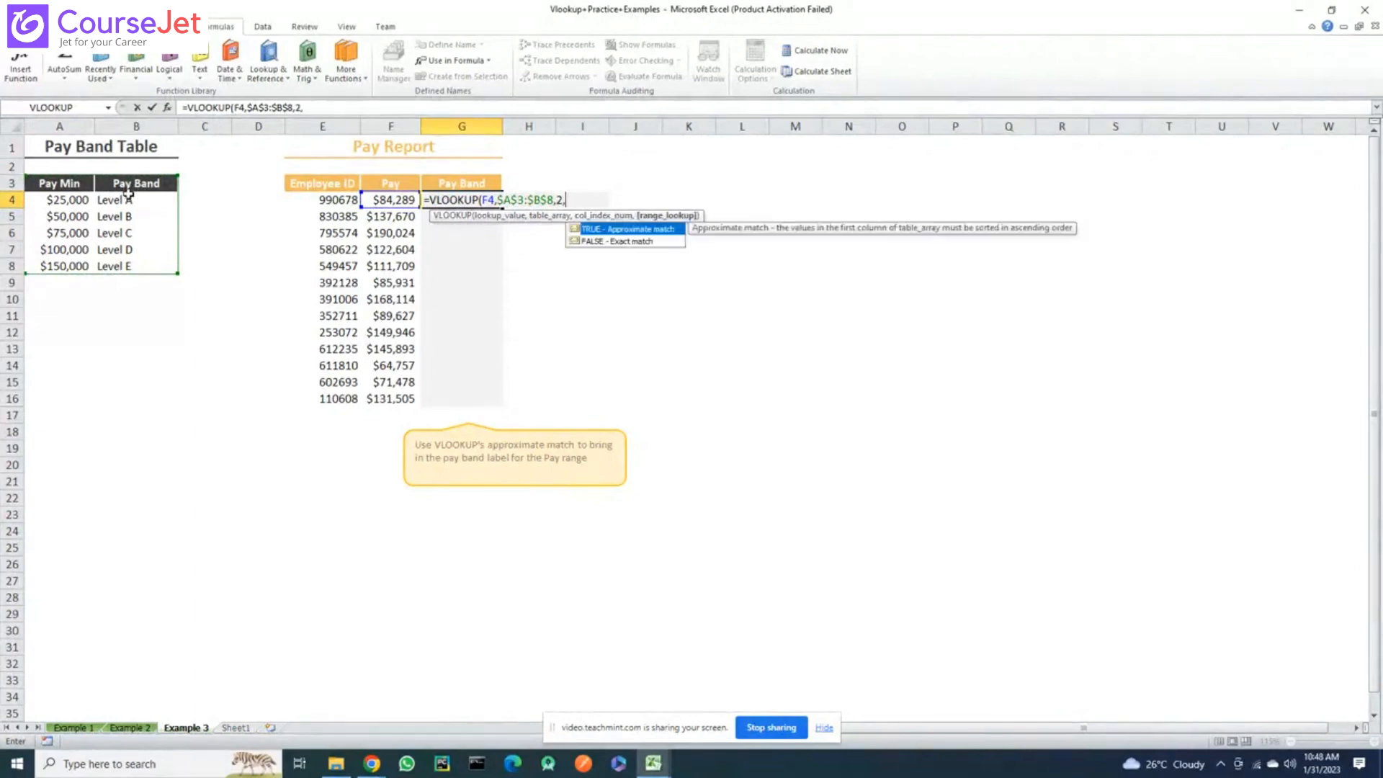
key(Down)
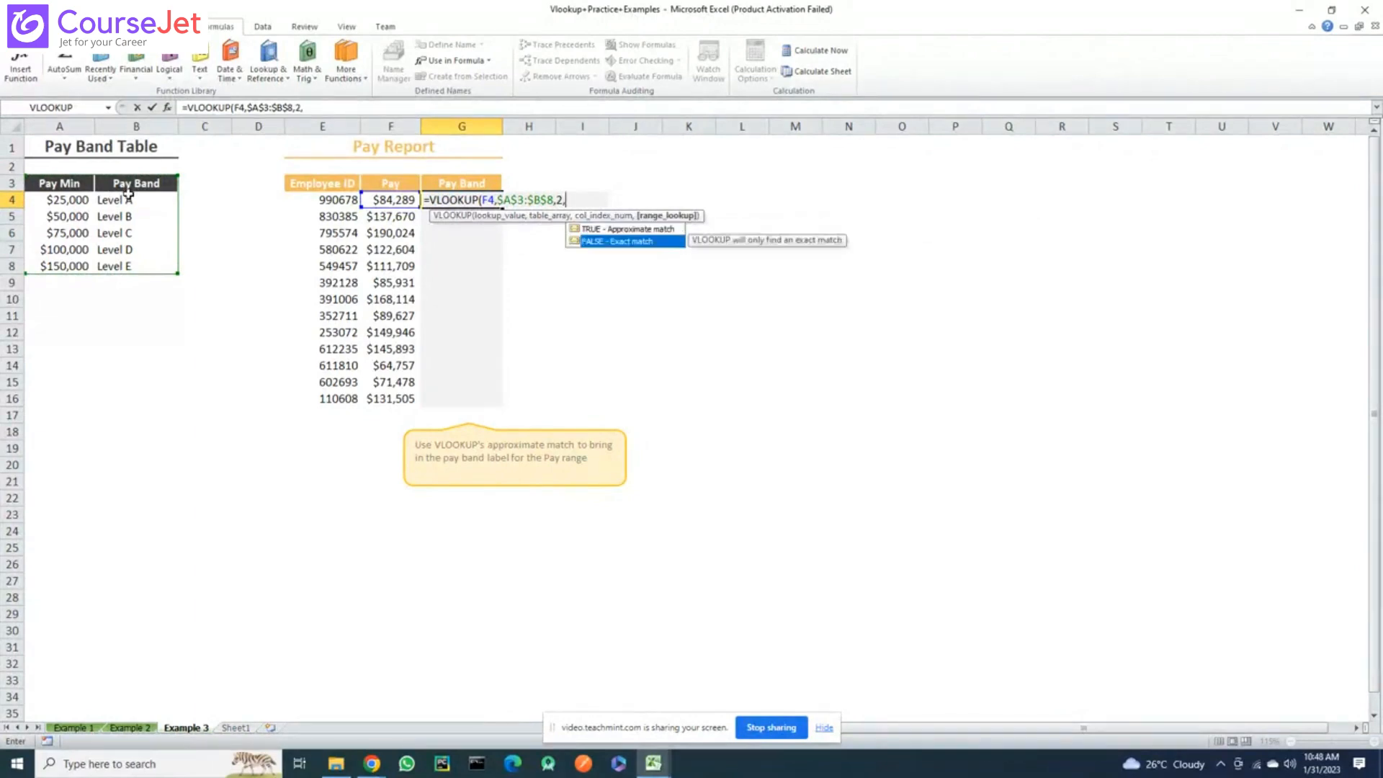
key(Tab)
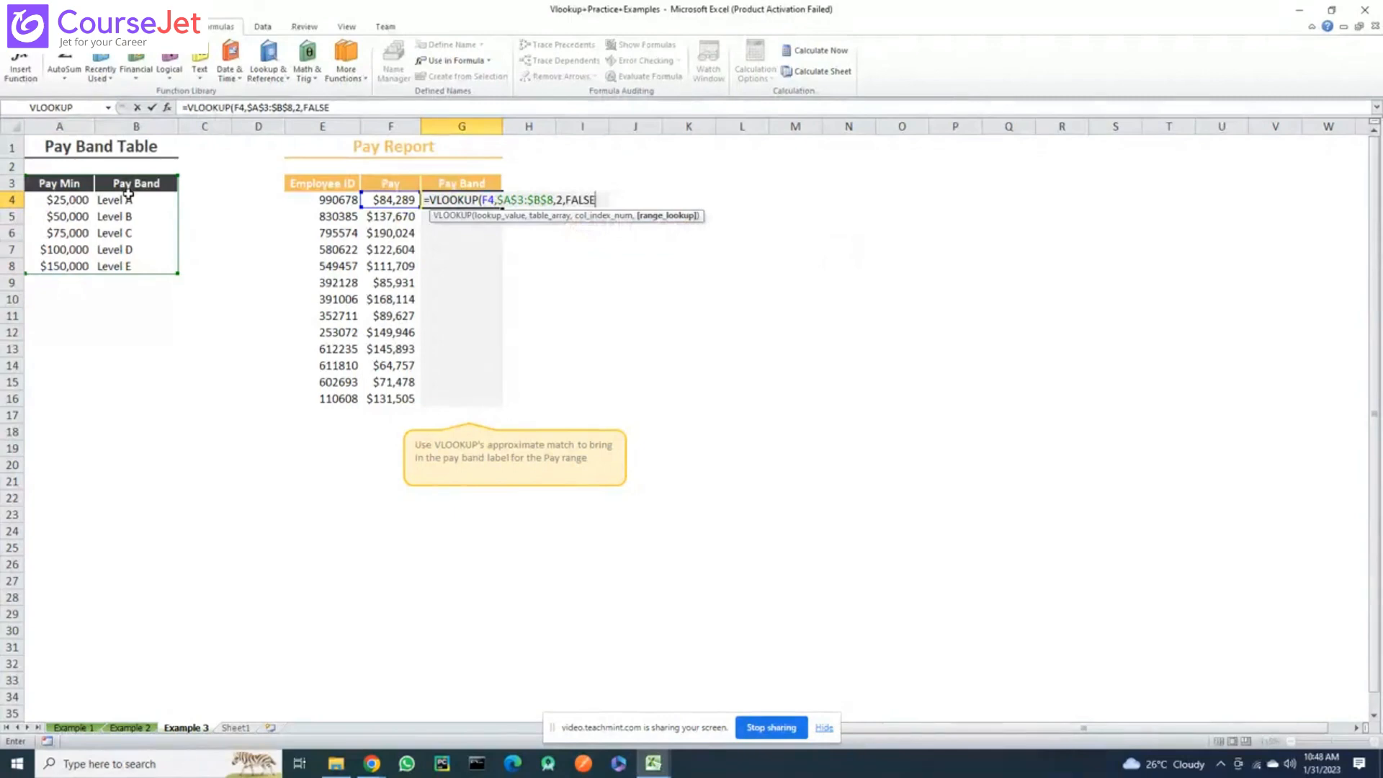
text())
key(Return)
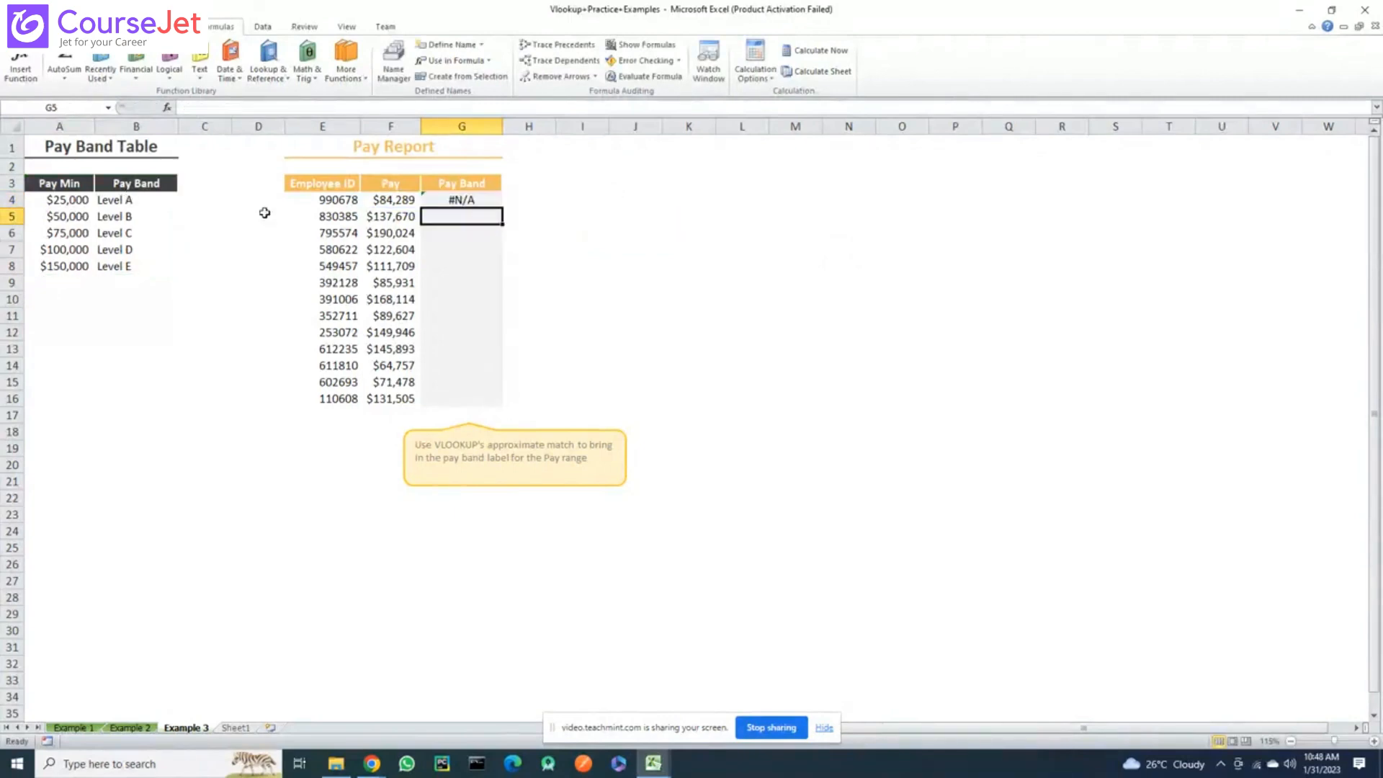
Set the Level B Pay Min in A5 to 84,289 to test the exact match against the Pay amount in F4
click(453, 196)
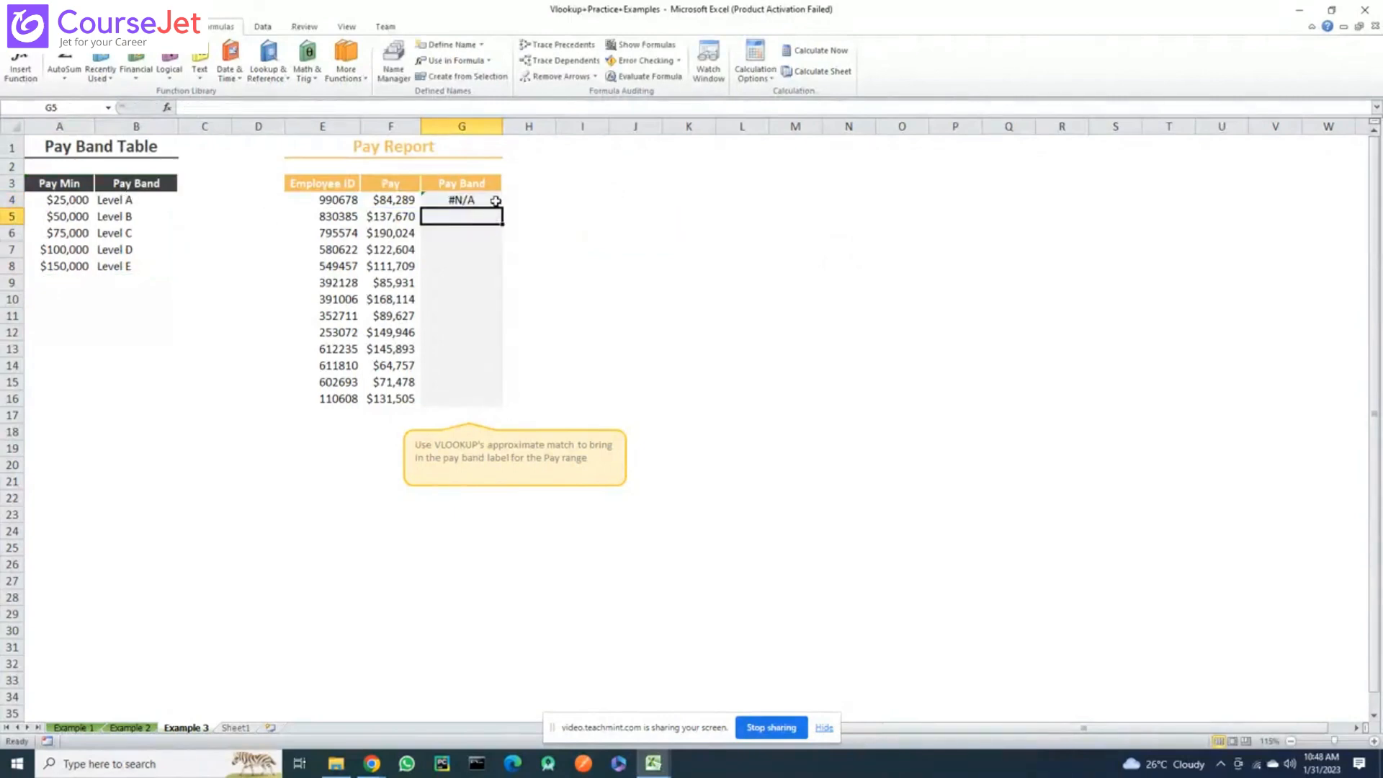
click(387, 205)
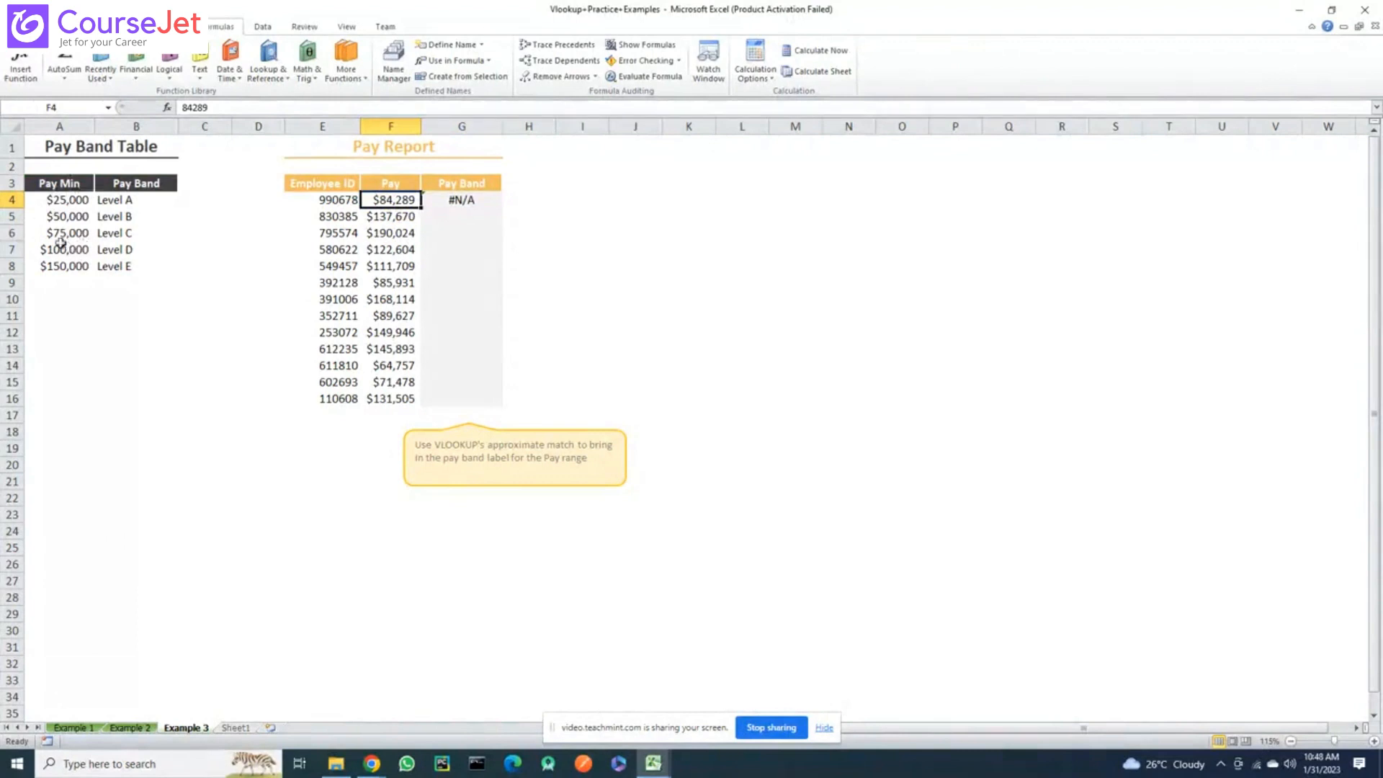
click(67, 217)
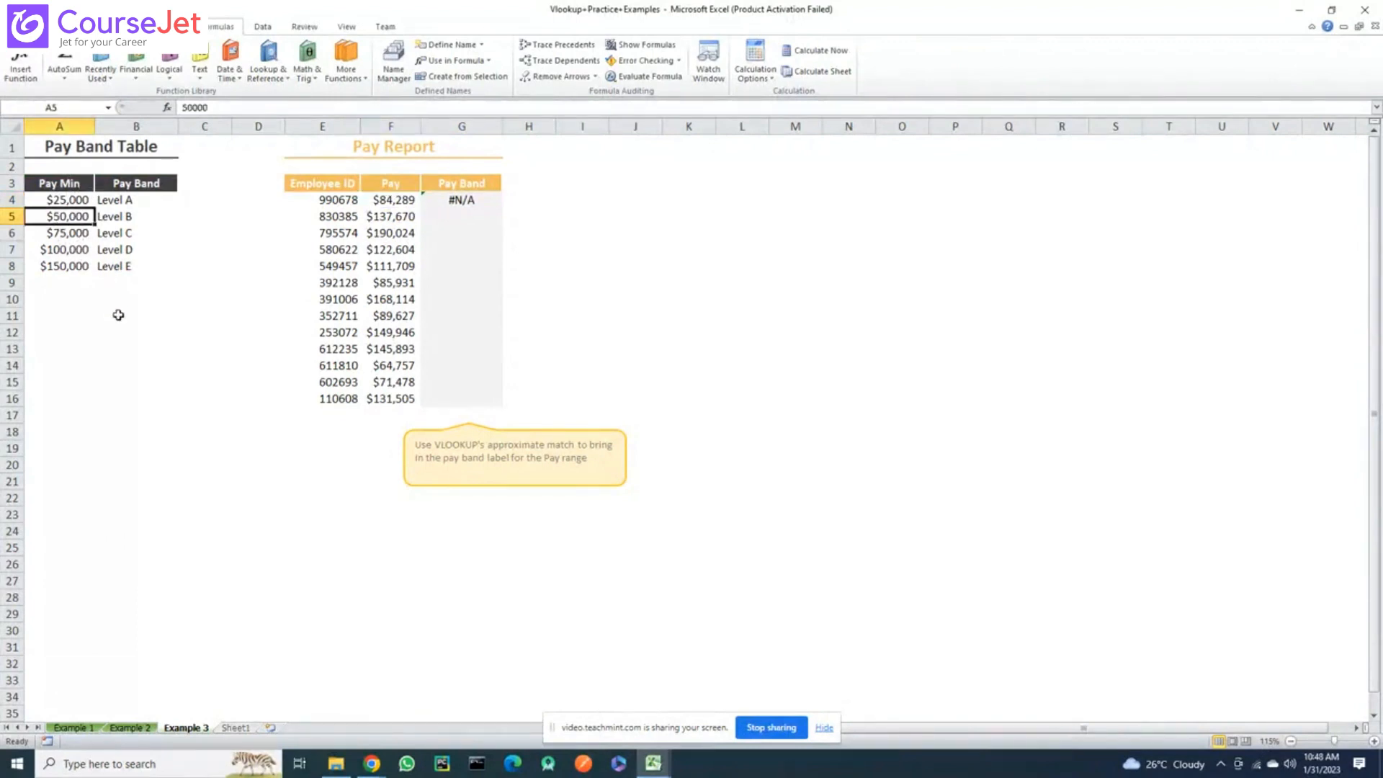
text(84)
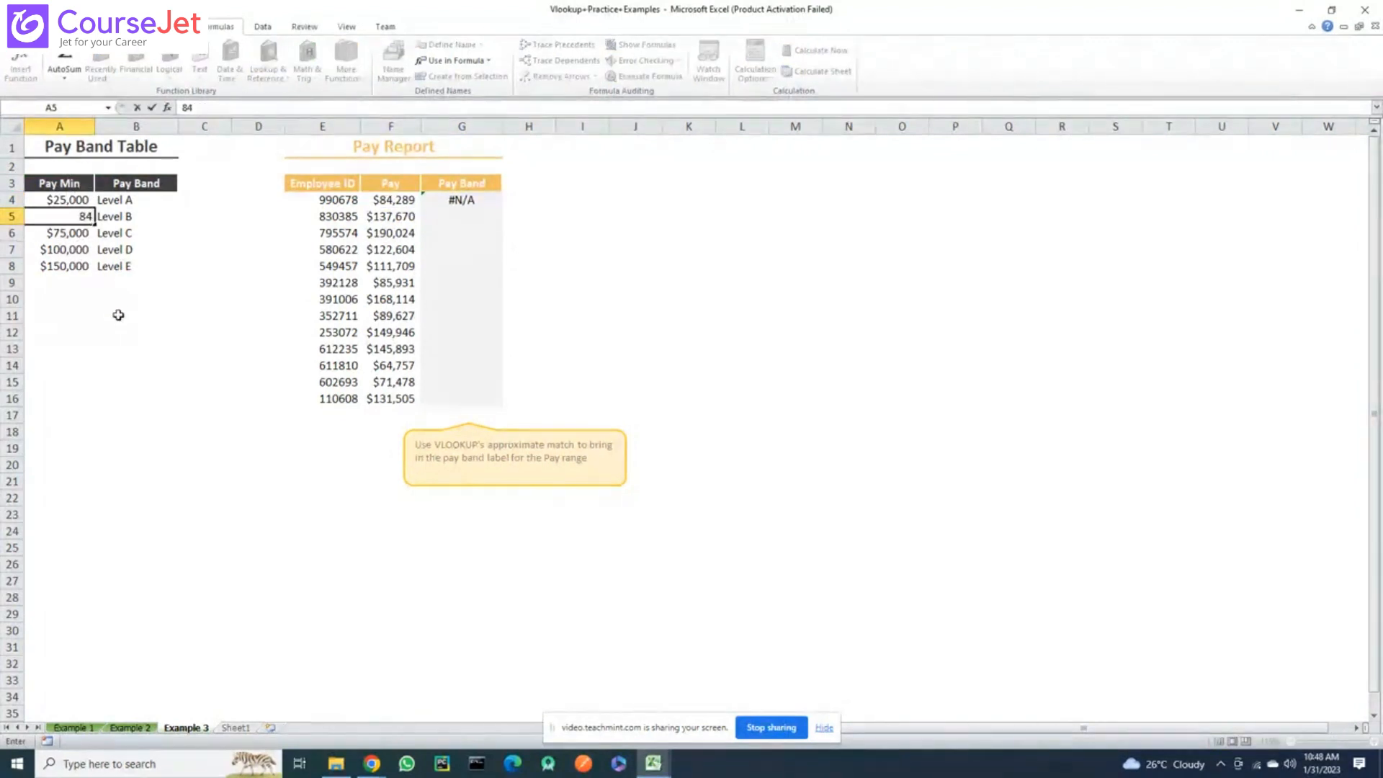
text(,289)
key(Return)
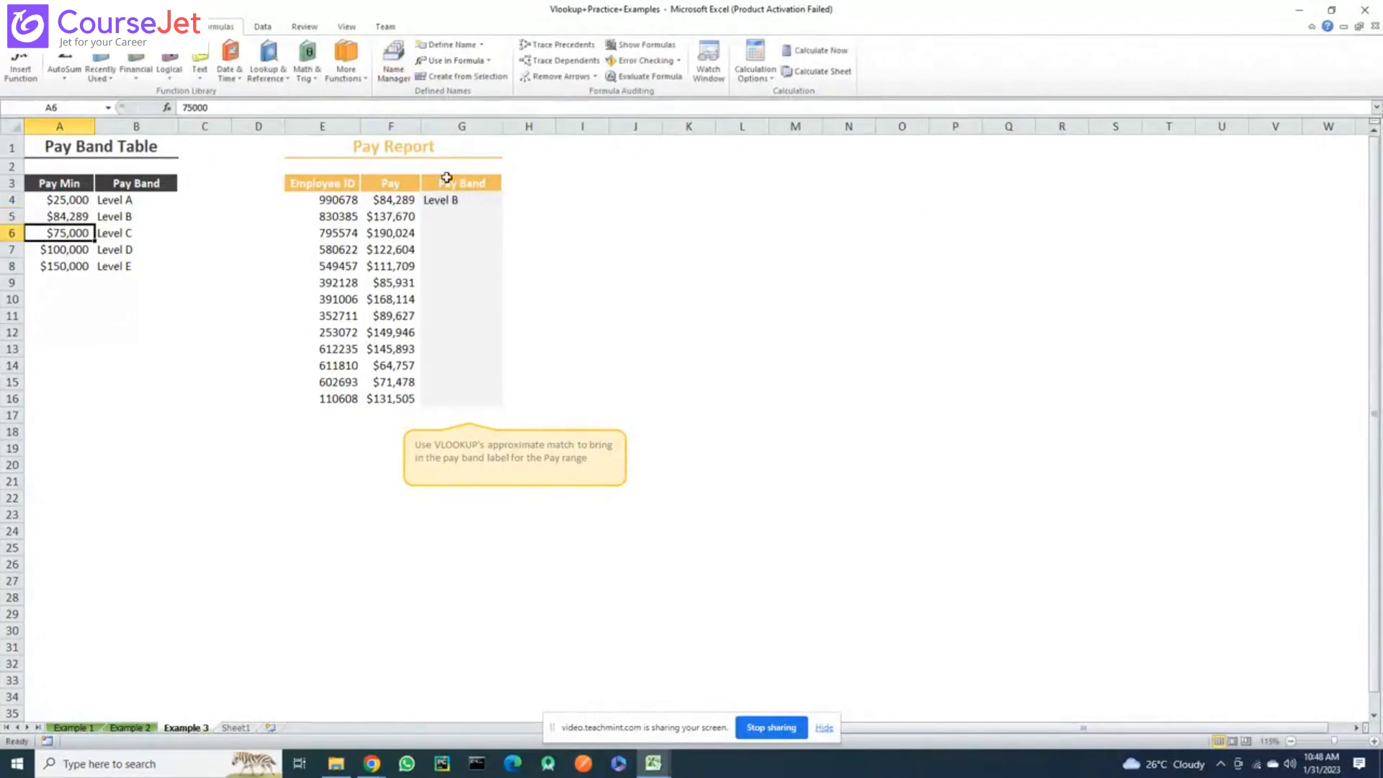
Compare the G4 result with the Pay Min in A5 and undo the test change to A5
click(448, 202)
click(57, 217)
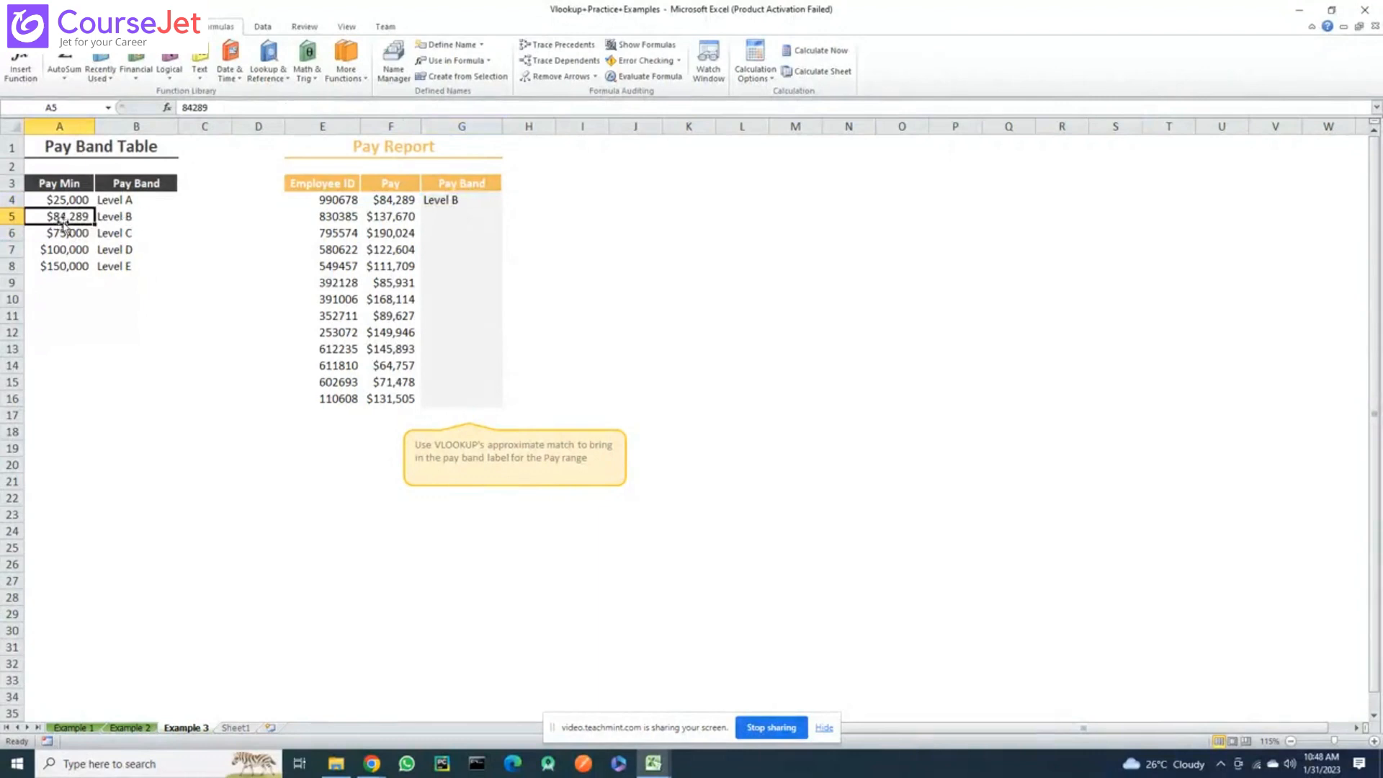
click(443, 195)
click(196, 254)
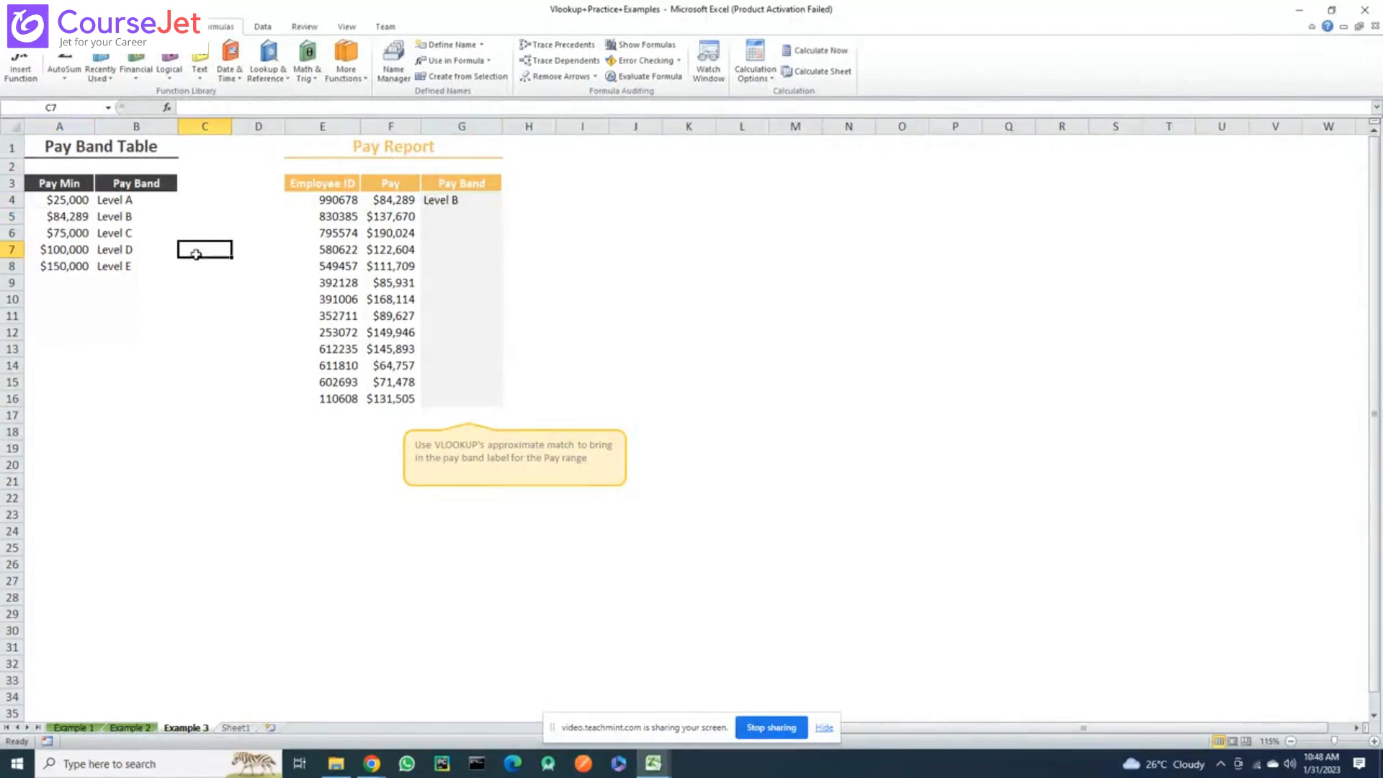
click(54, 220)
key(ctrl+z)
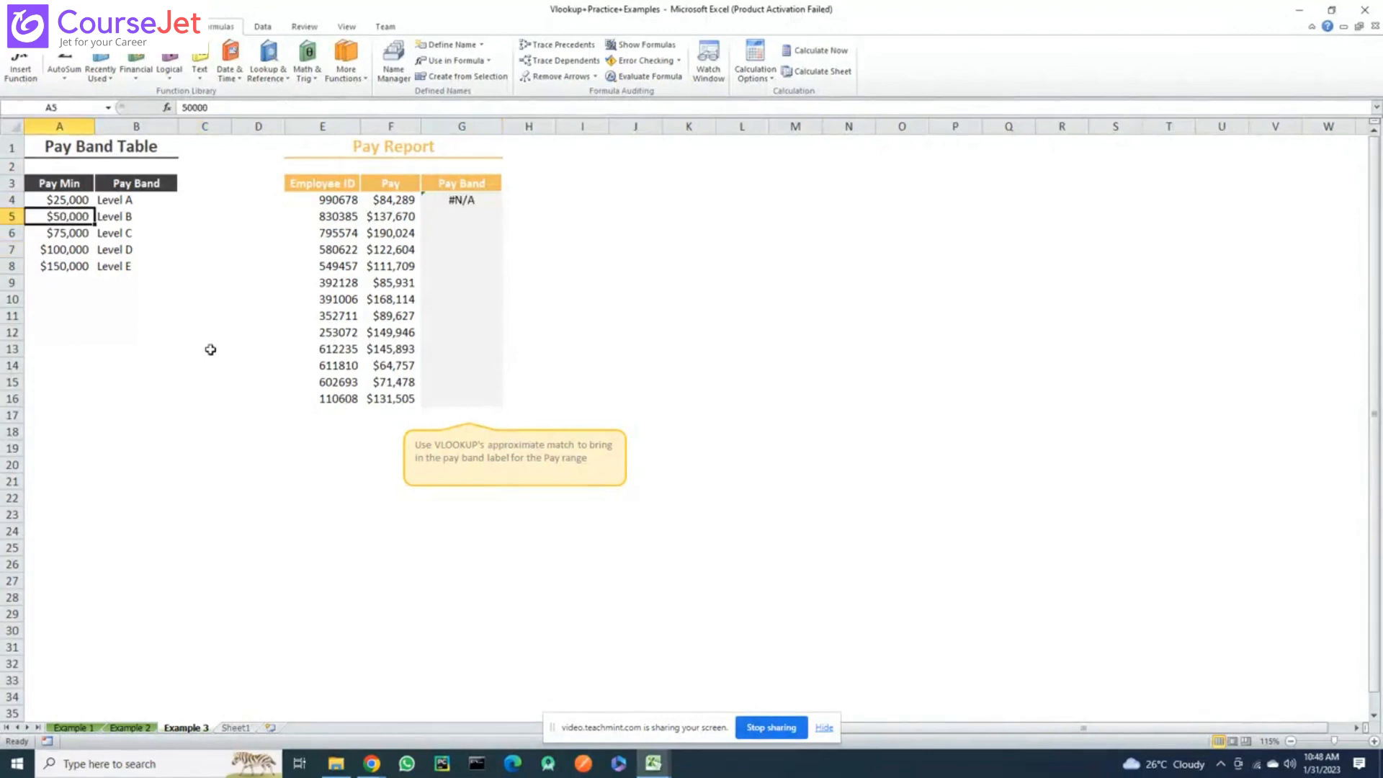
Change the range_lookup argument of the G4 VLOOKUP formula to TRUE for an approximate match
click(481, 199)
click(333, 108)
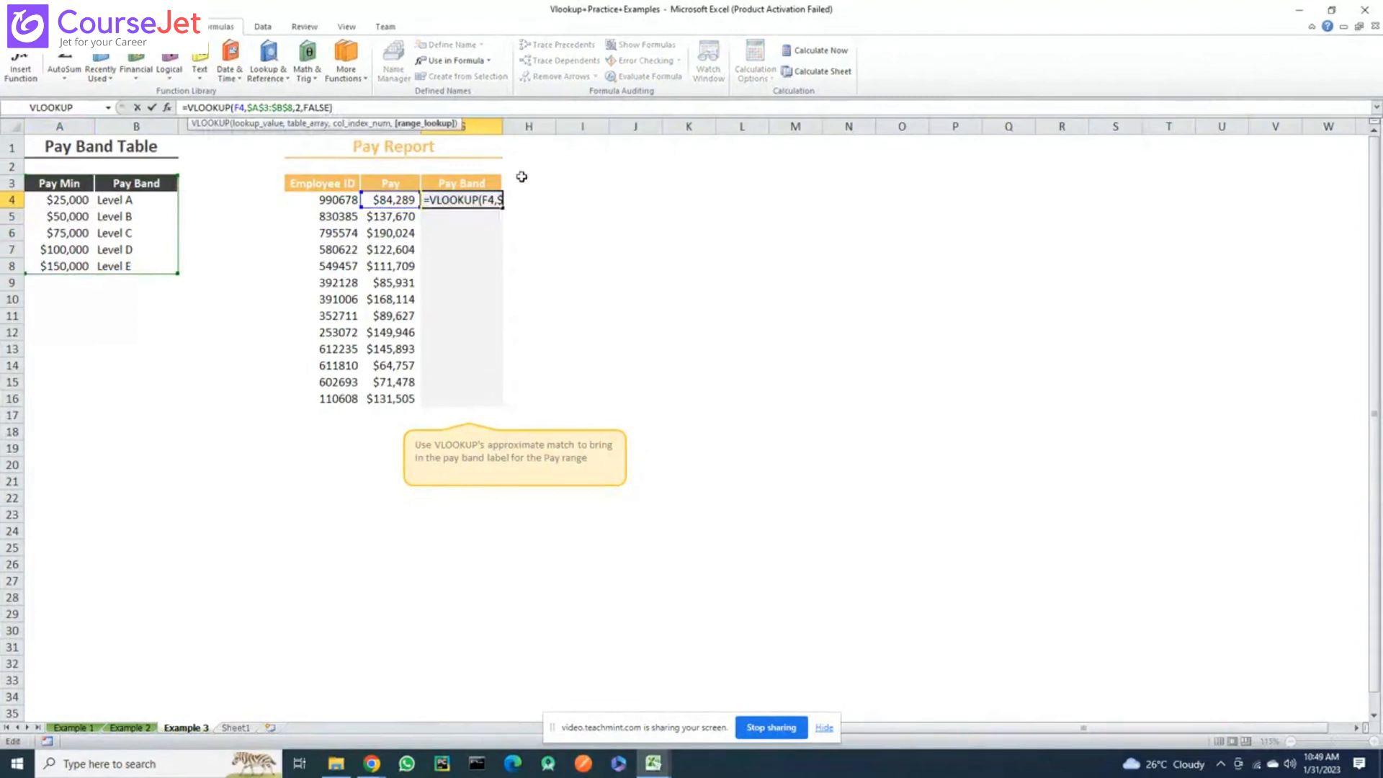
key(BackSpace)
key(BackSpace)
key(BackSpace)
key(BackSpace)
key(BackSpace)
text(T)
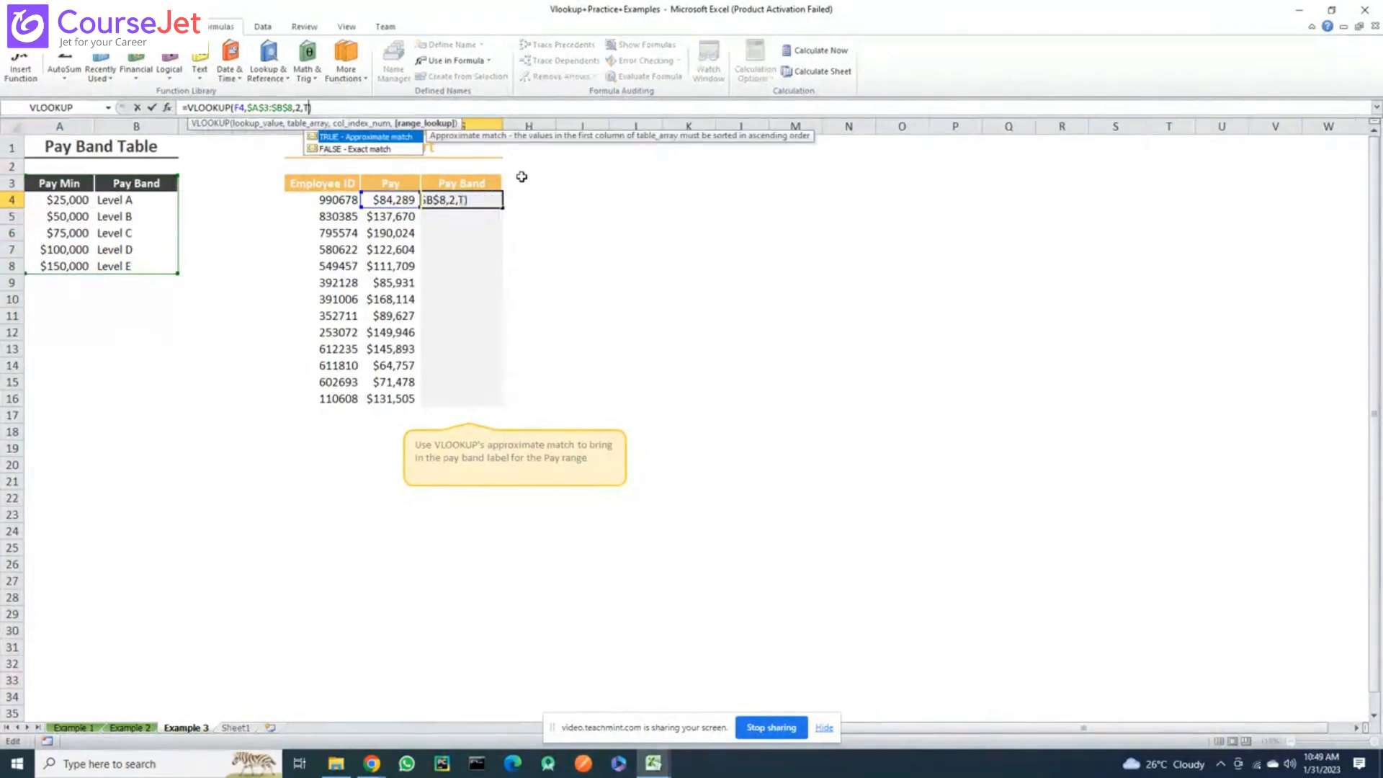
text(r)
key(Tab)
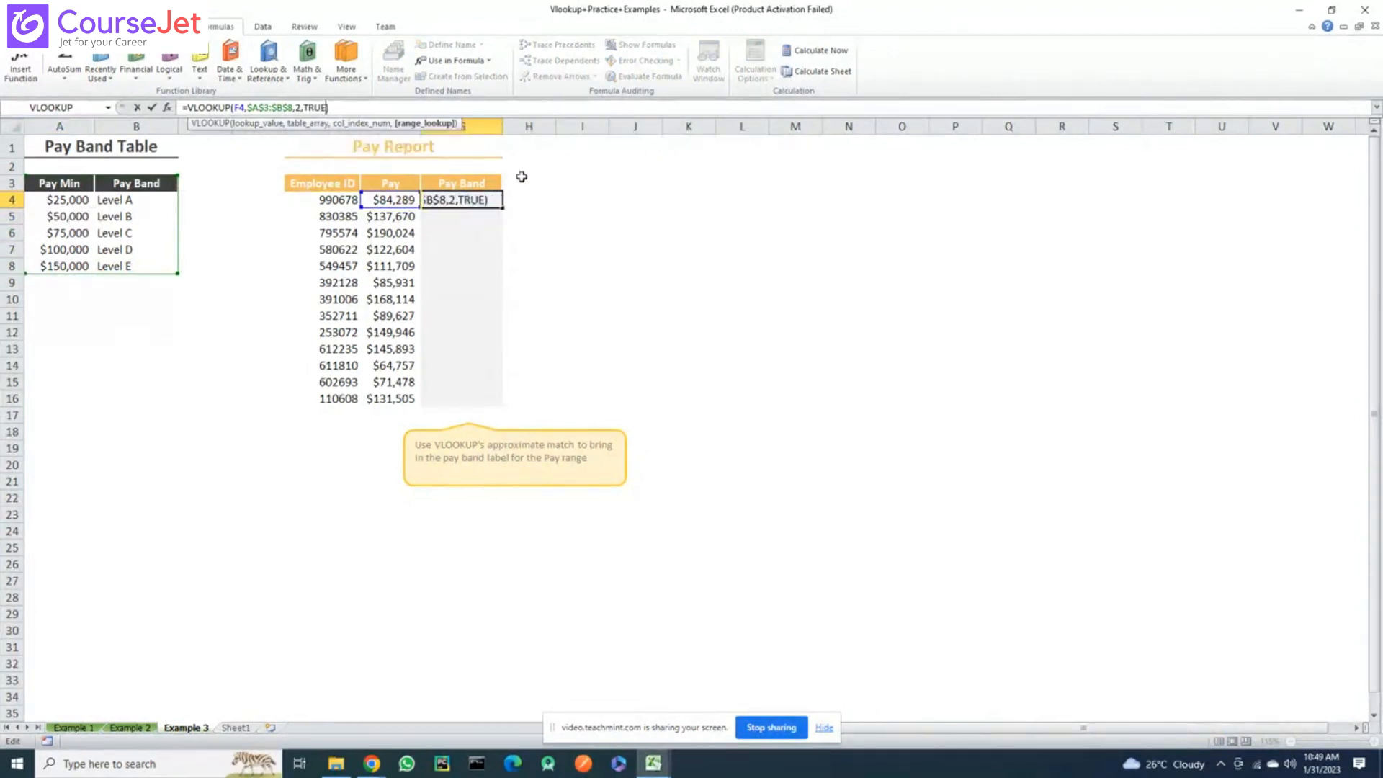
key(Return)
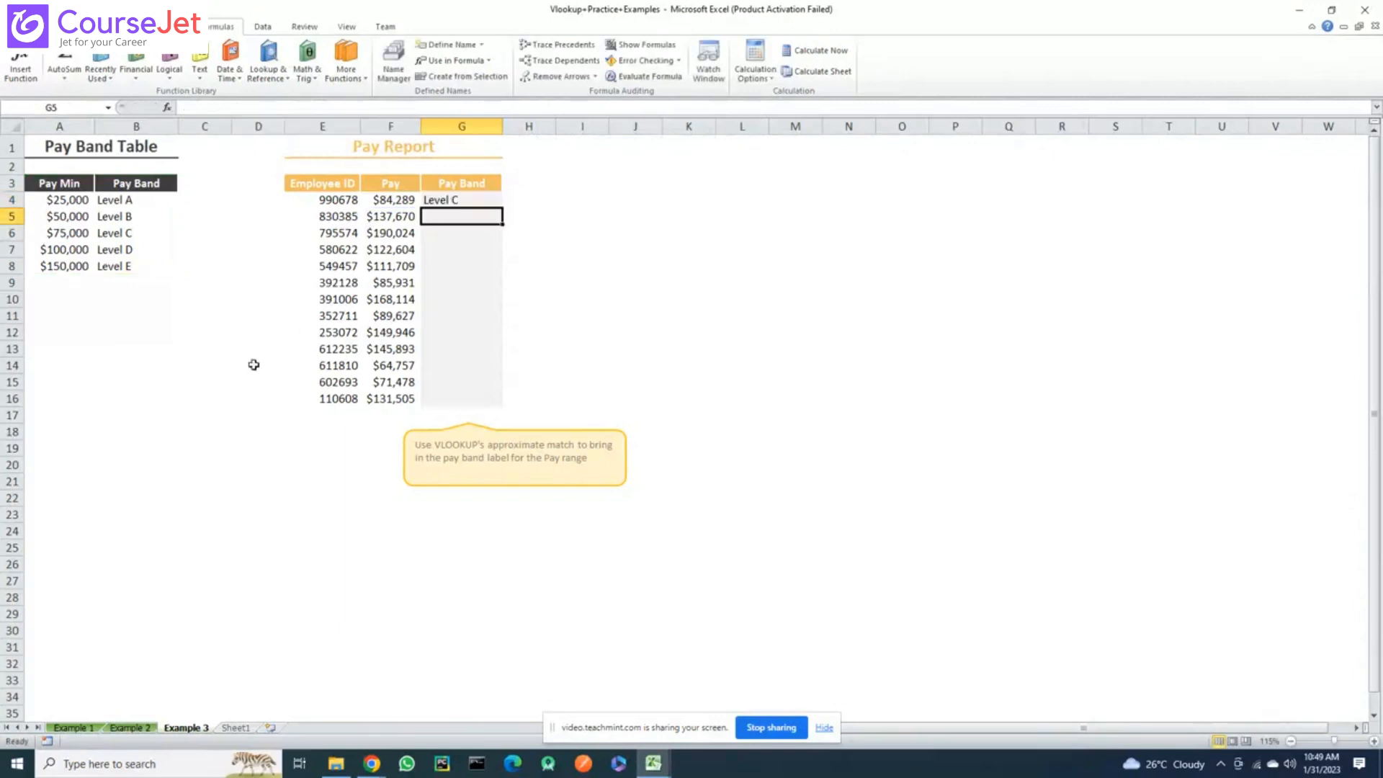
Fill the G4 VLOOKUP formula down the Pay Band column to G16 and review the resulting levels
click(453, 201)
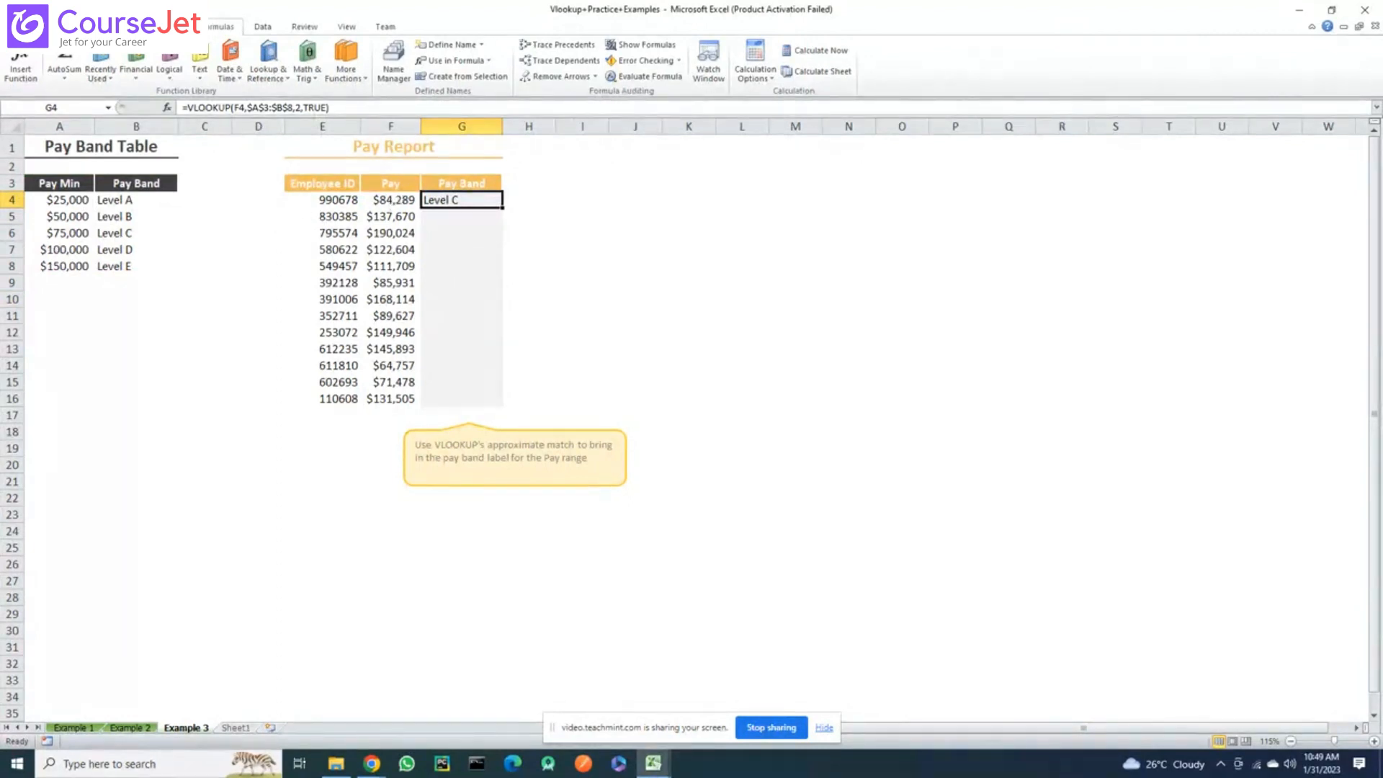
click(59, 251)
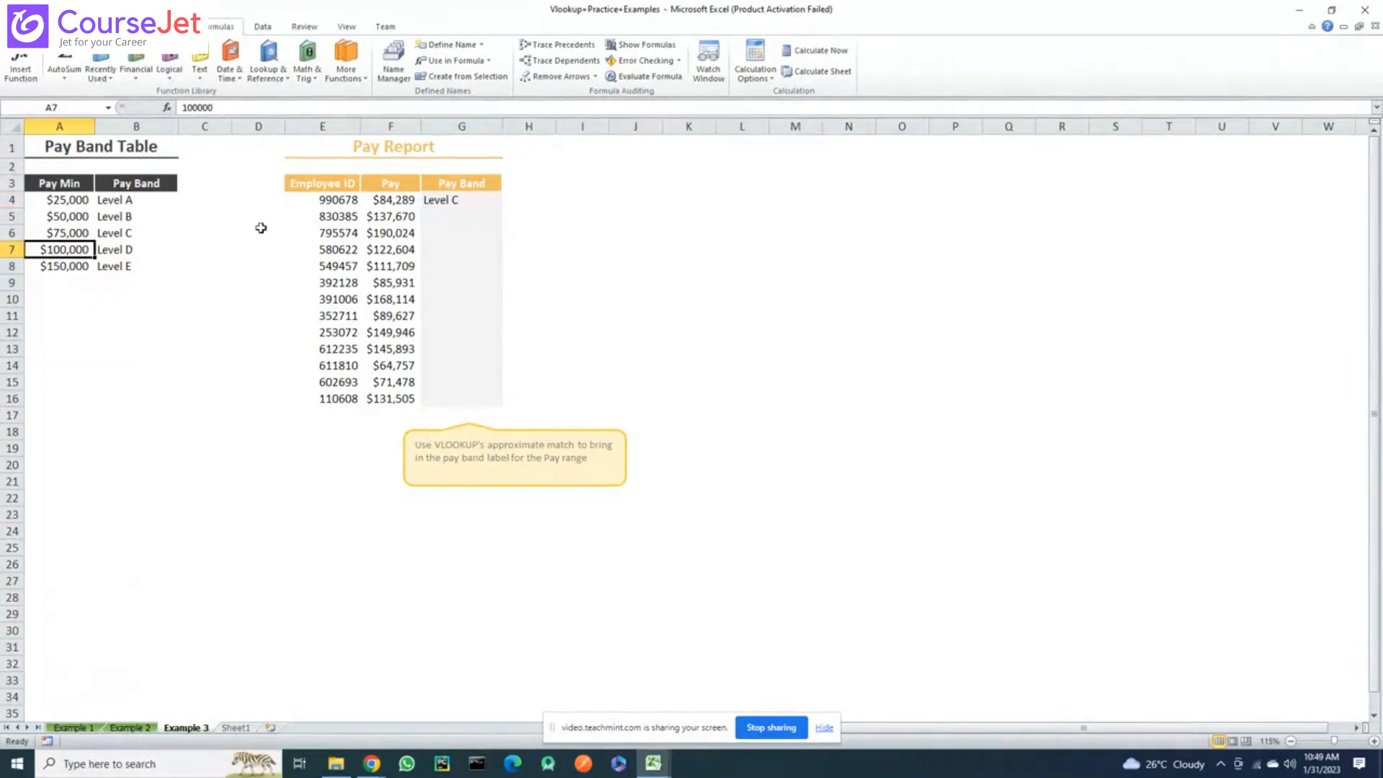
click(457, 200)
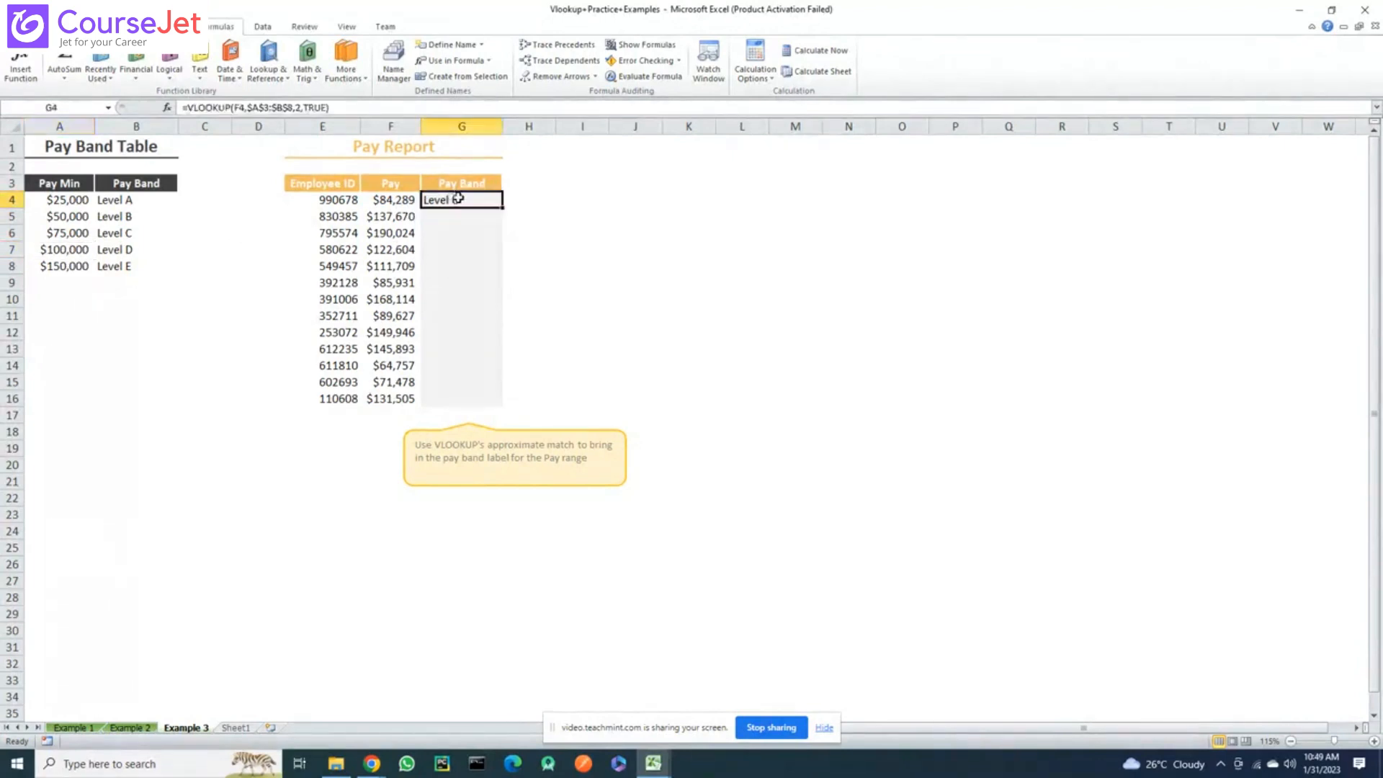
double_click(503, 206)
click(543, 262)
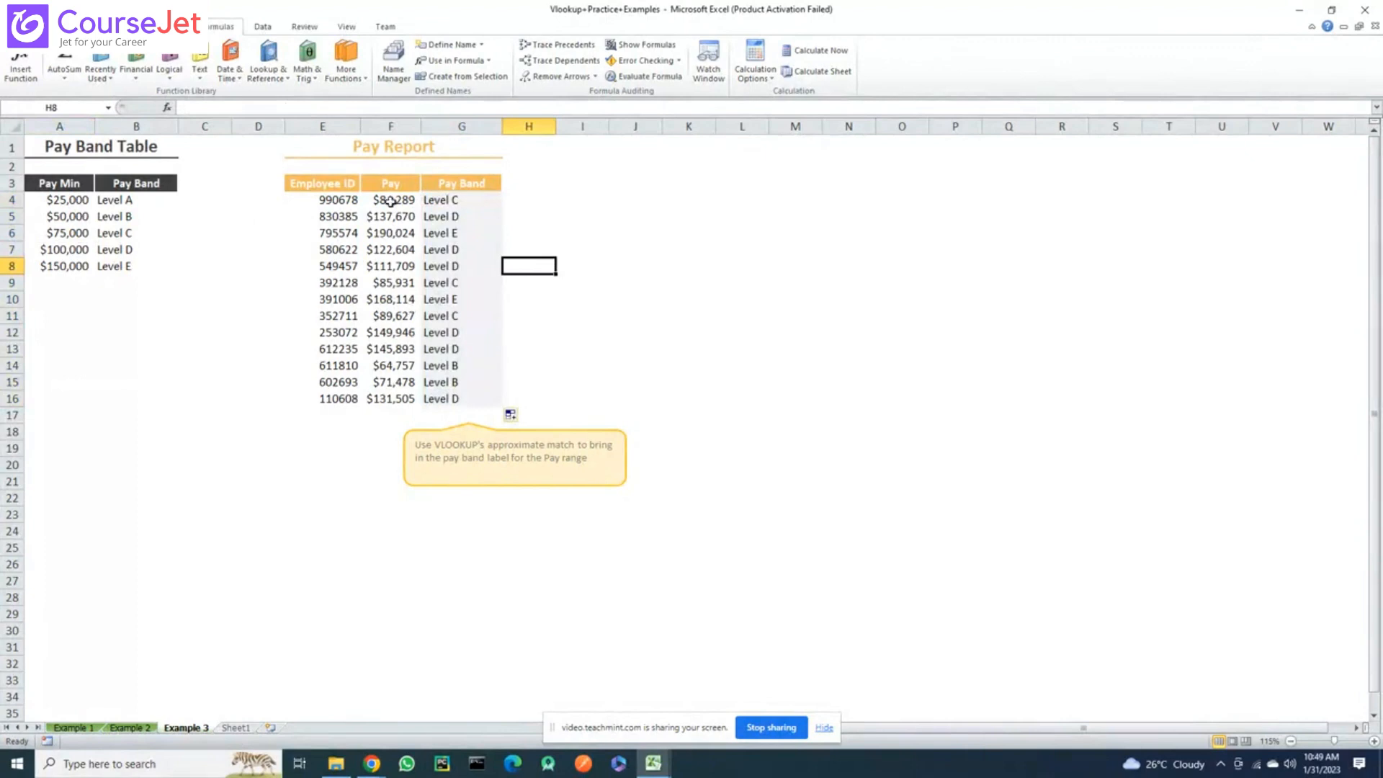
click(446, 201)
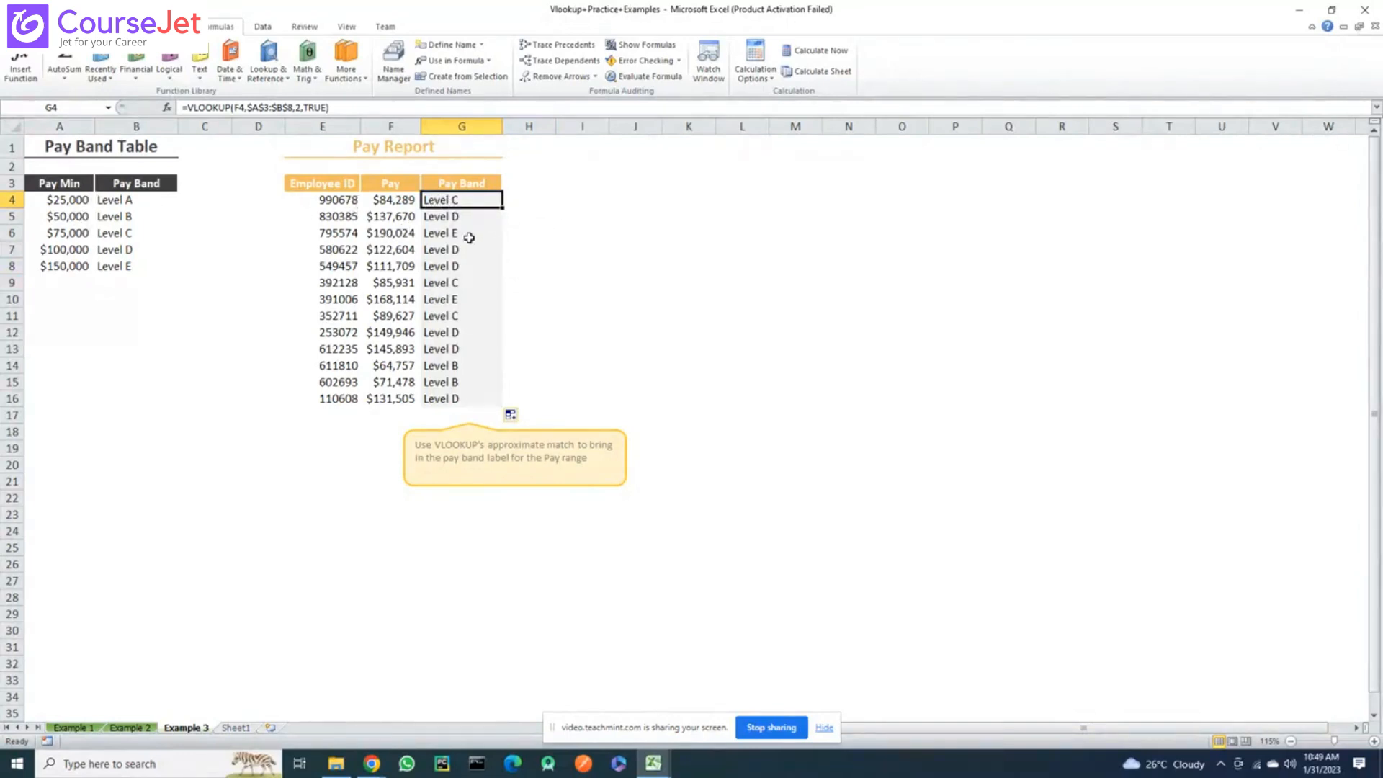
drag(484, 199, 478, 392)
click(572, 296)
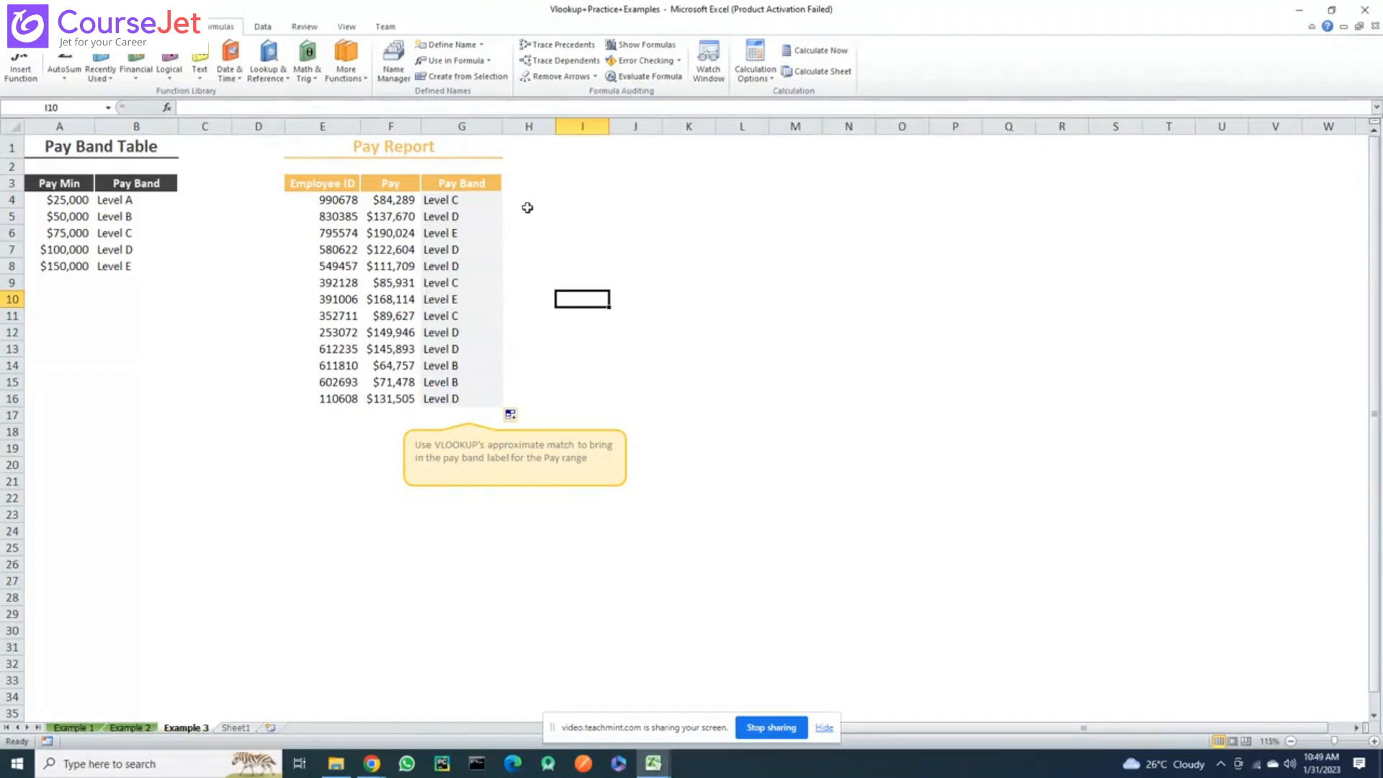
click(547, 250)
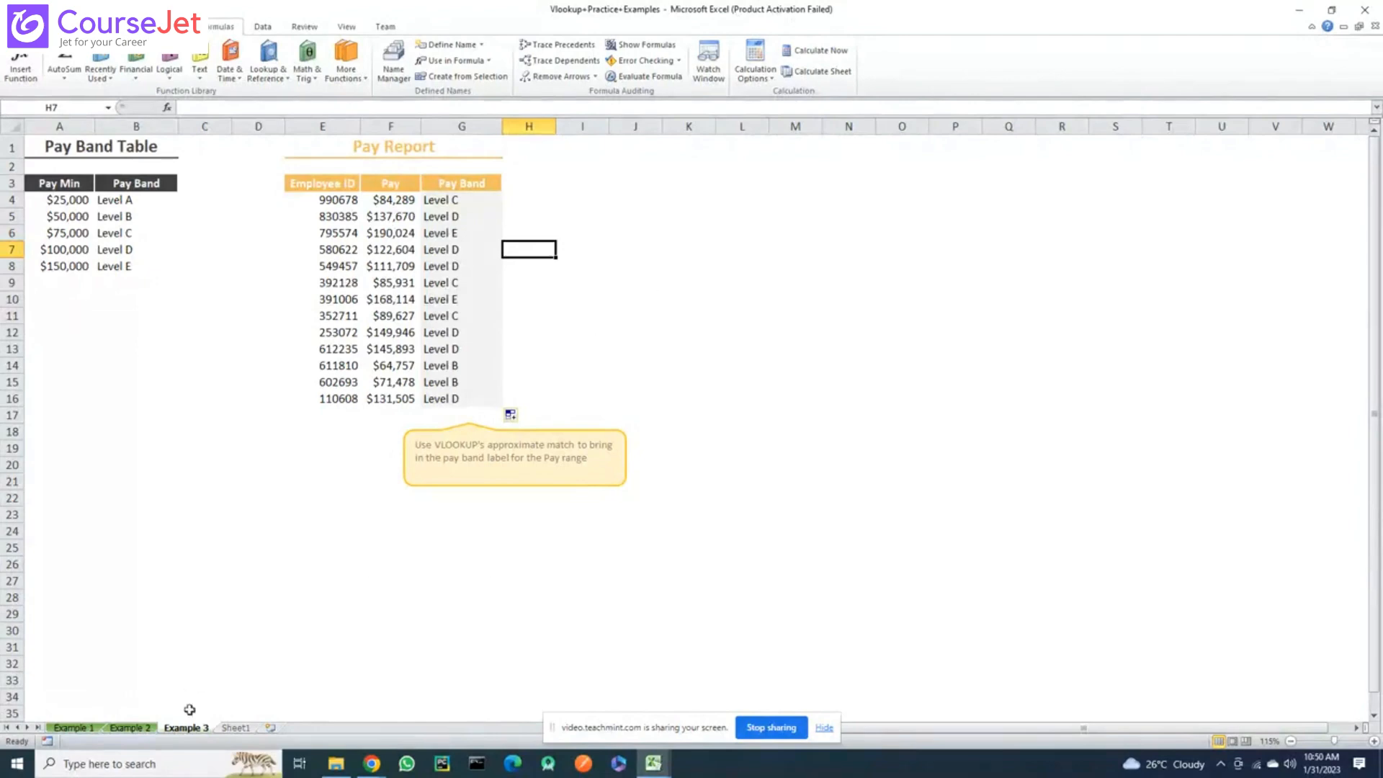
Open the Example 2 sheet and select cell J4 beside the Pay Report
click(130, 727)
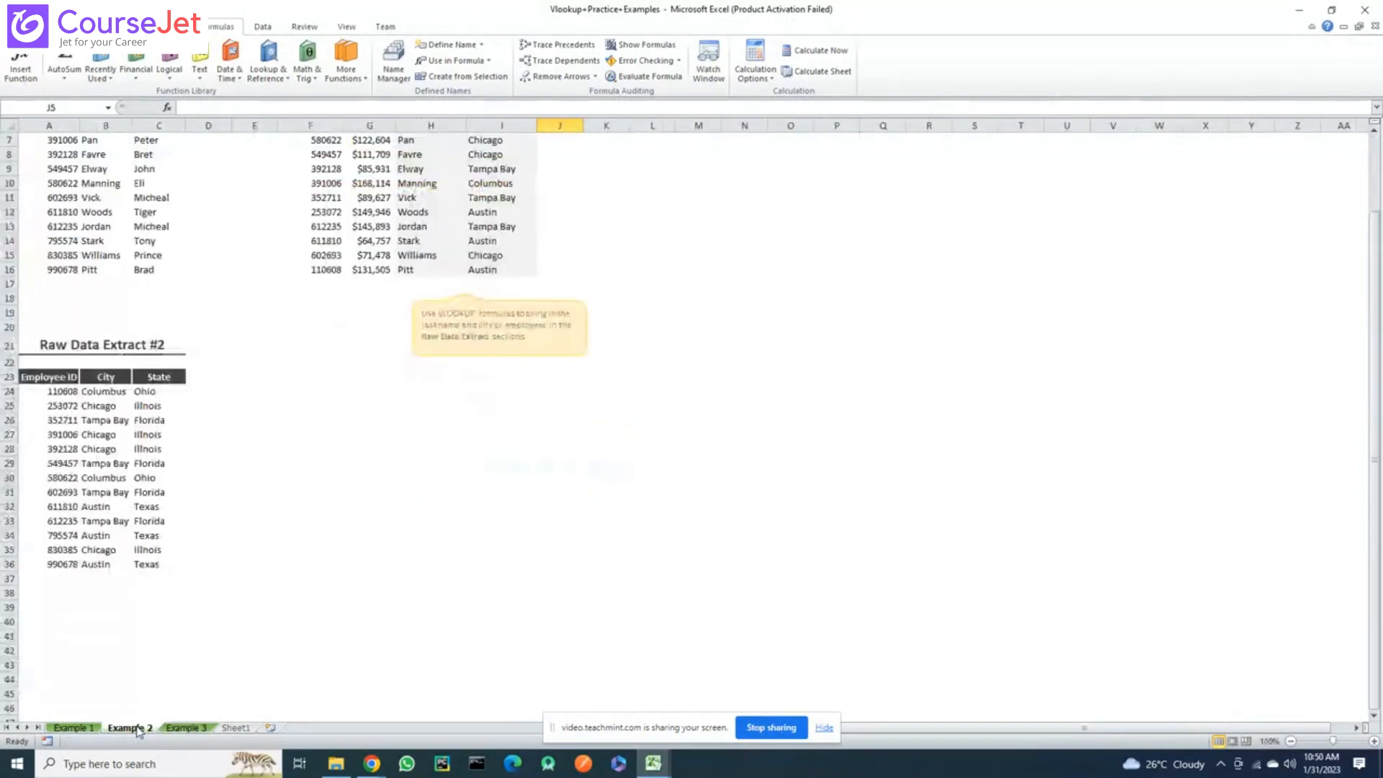
click(634, 392)
scroll(635, 392, up, 2)
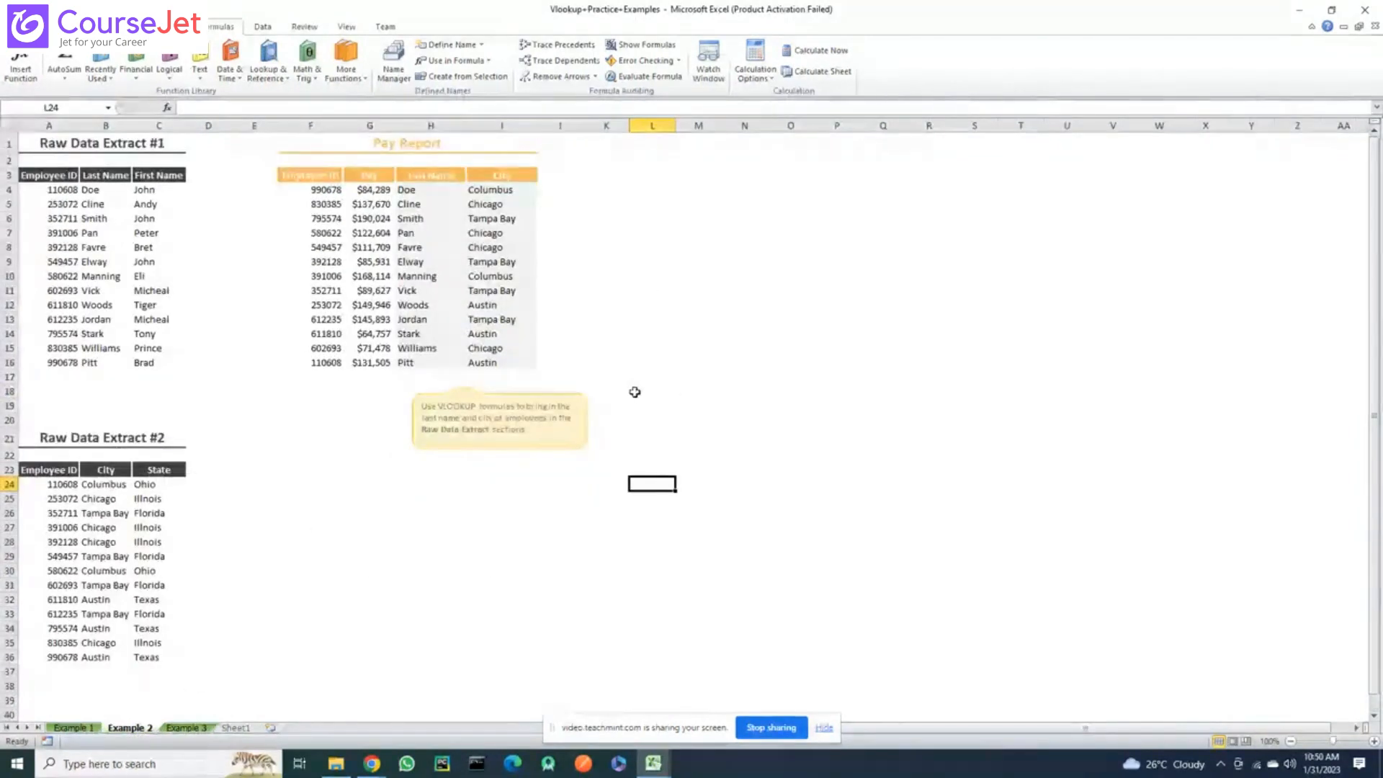
click(569, 184)
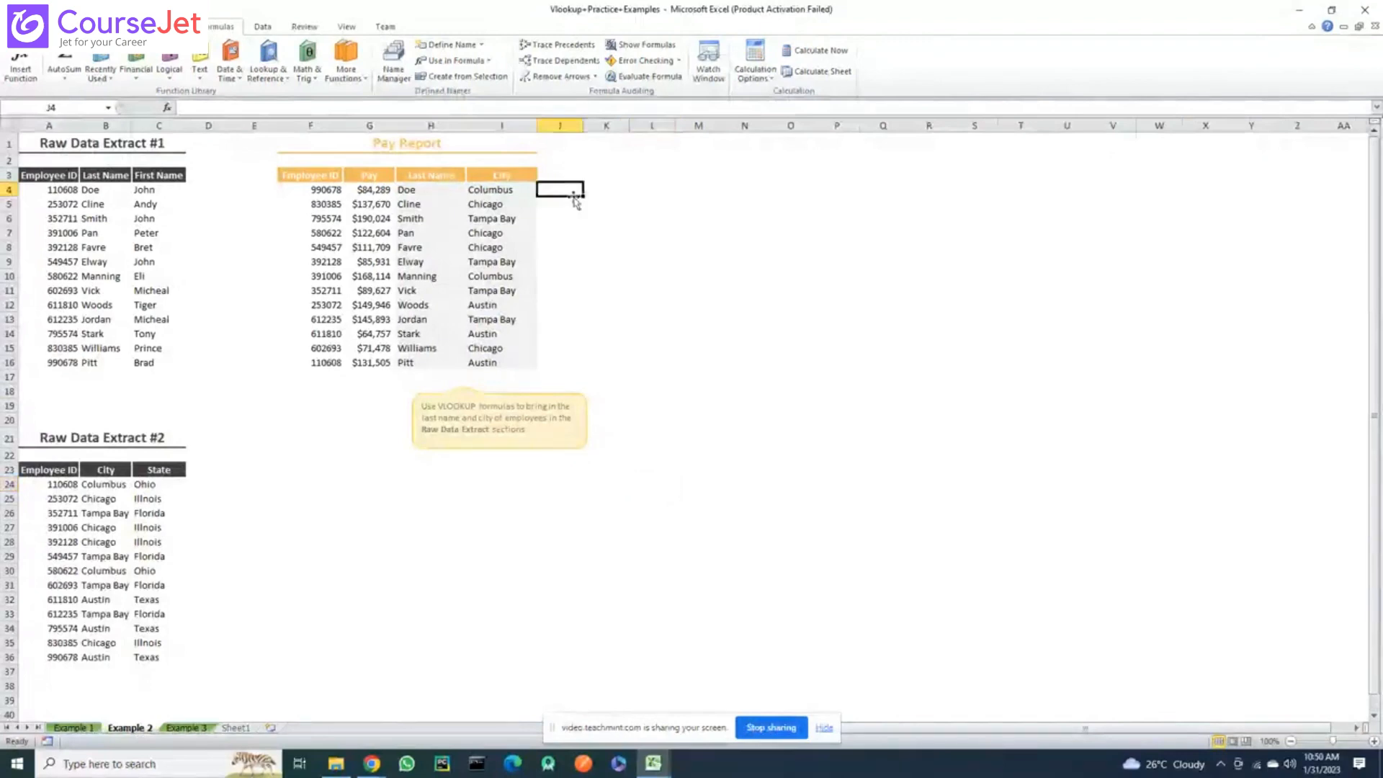
Compare the repeated first names in C4 and C6 of Raw Data Extract #1 with the empty cells beside the Pay Report
click(154, 191)
click(156, 220)
click(156, 189)
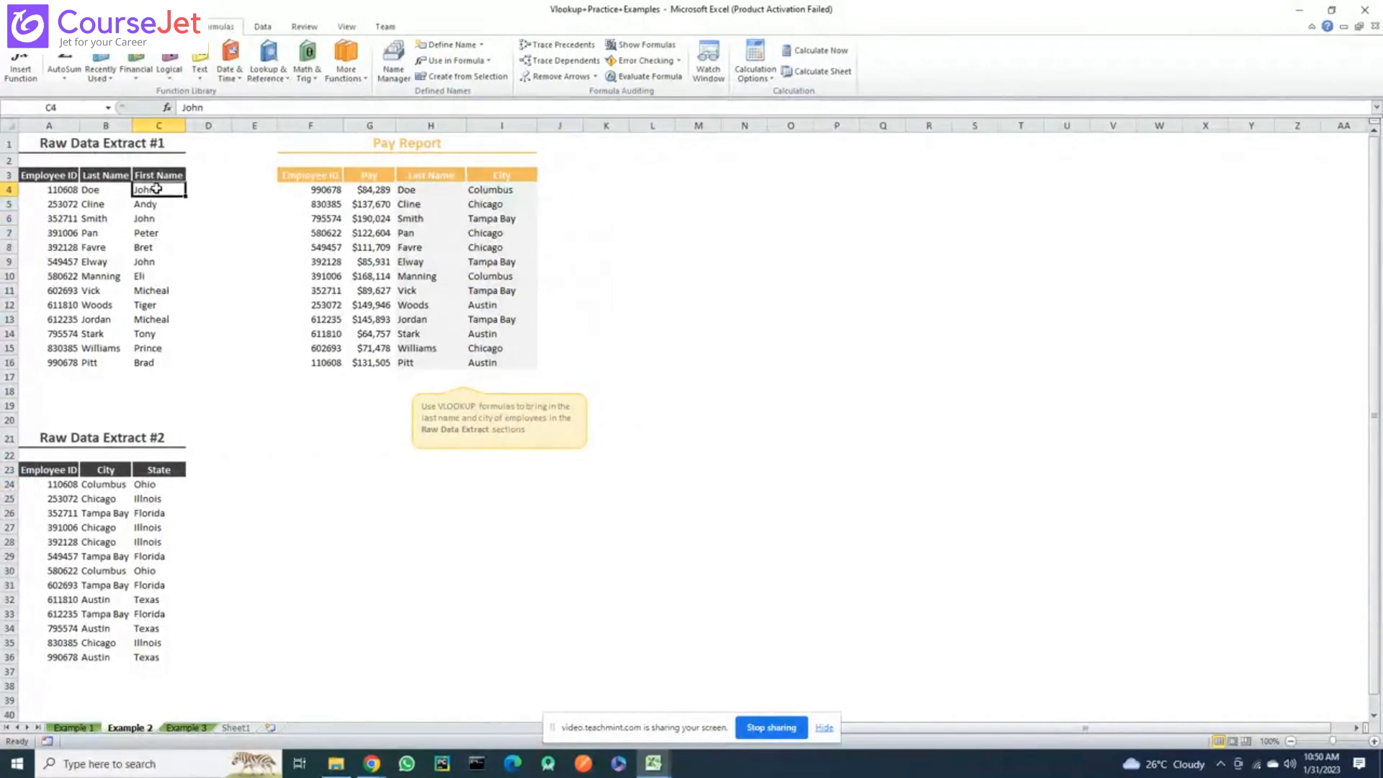
click(158, 217)
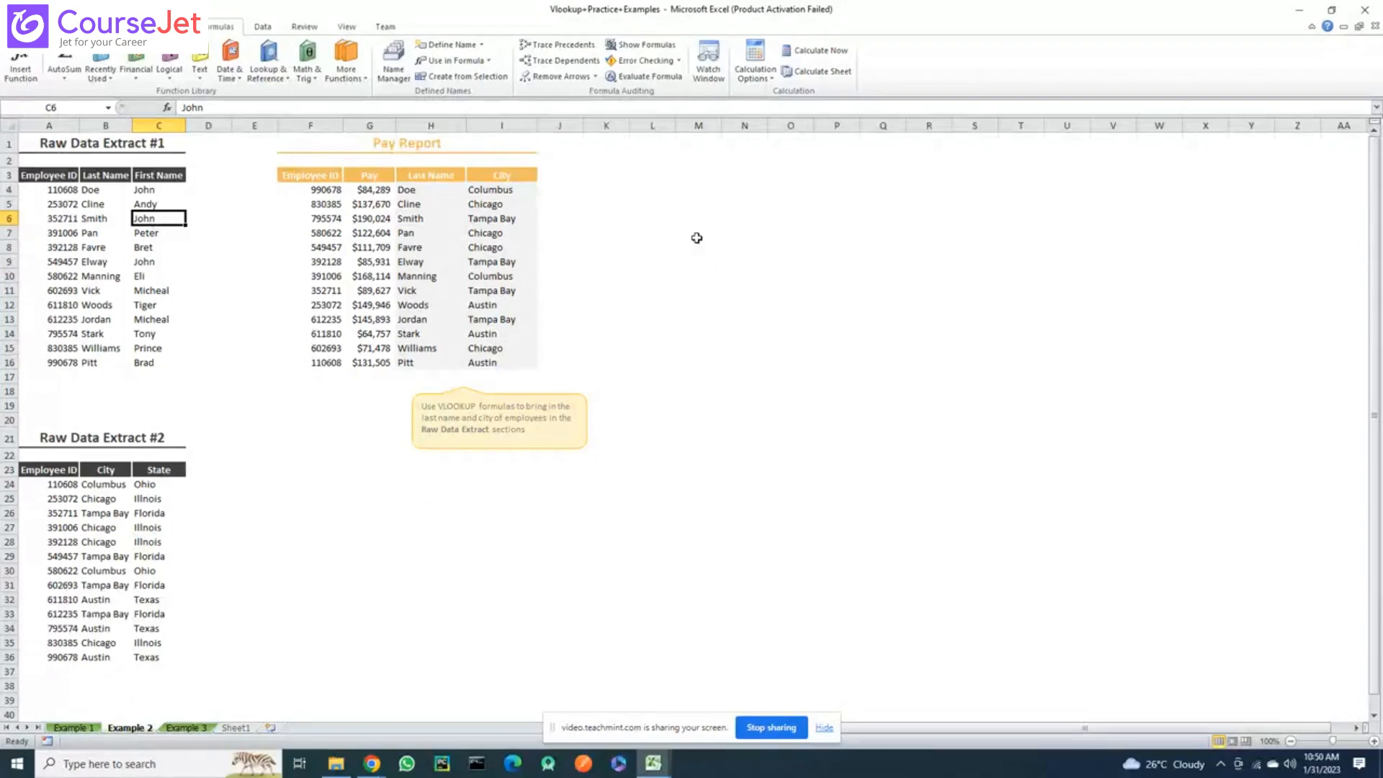
click(560, 190)
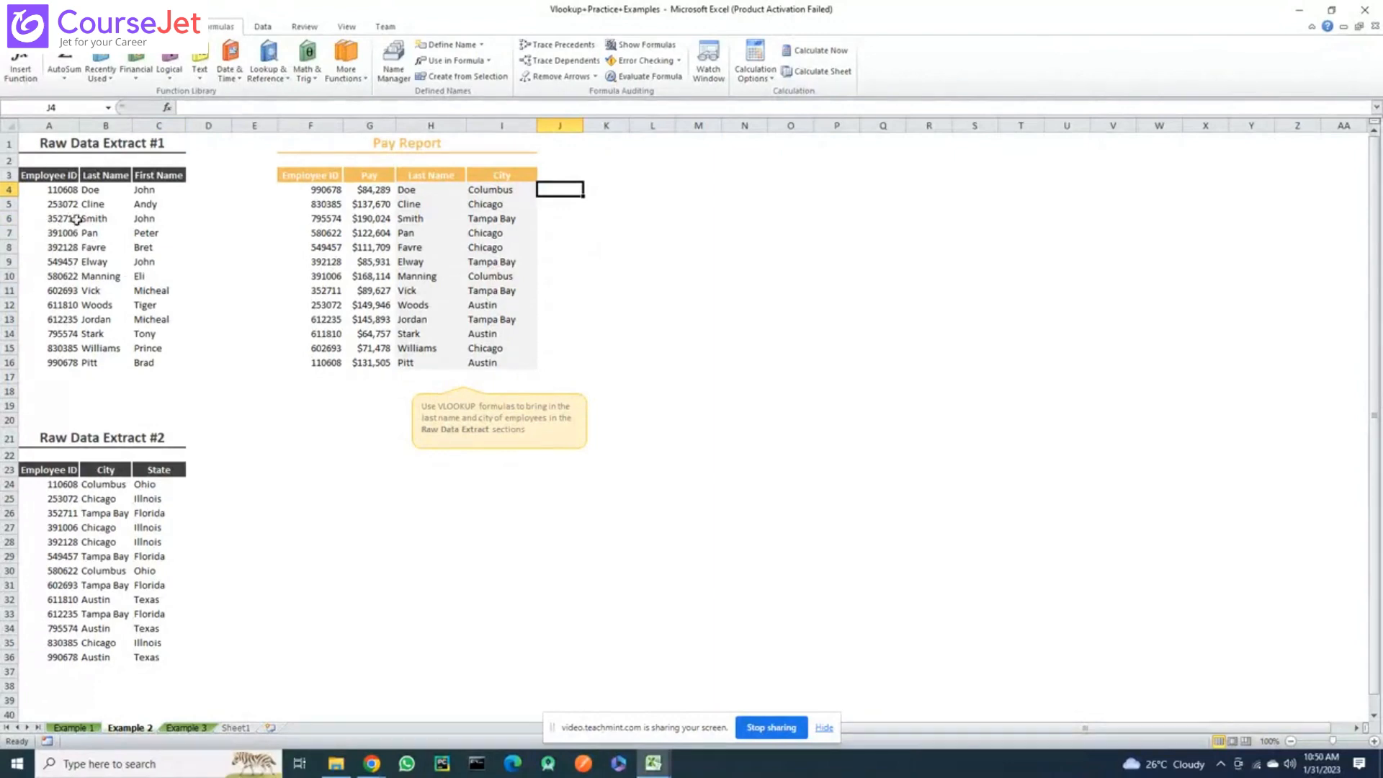
click(145, 222)
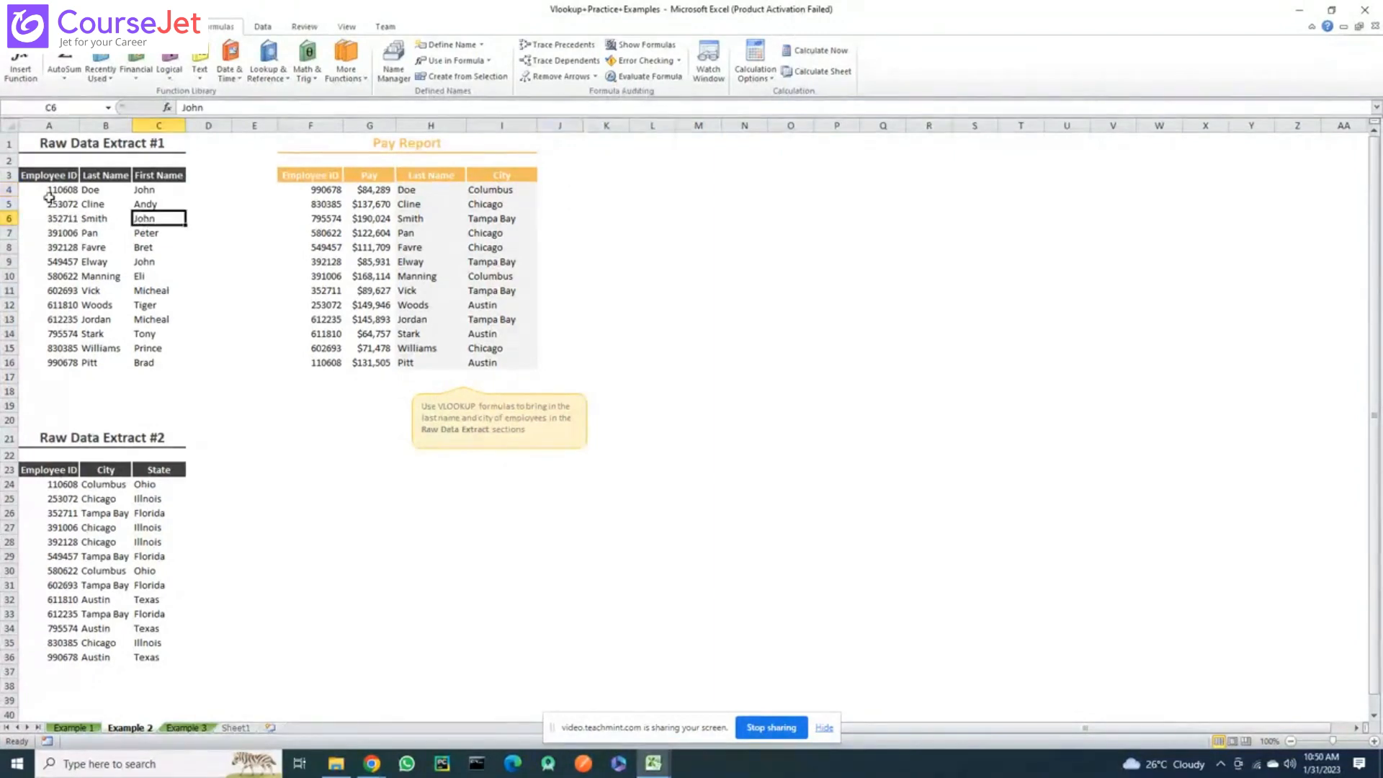
click(162, 193)
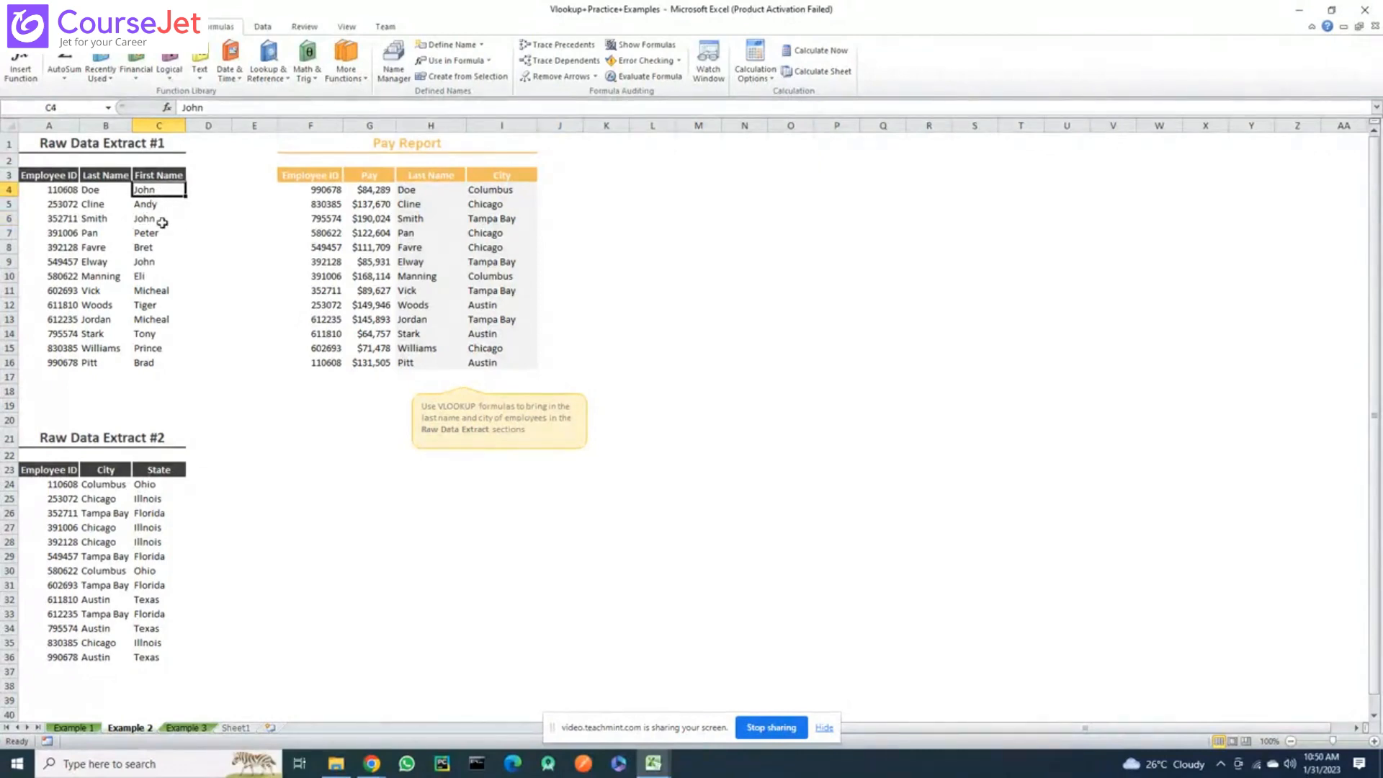
click(559, 220)
scroll(558, 223, down, 1)
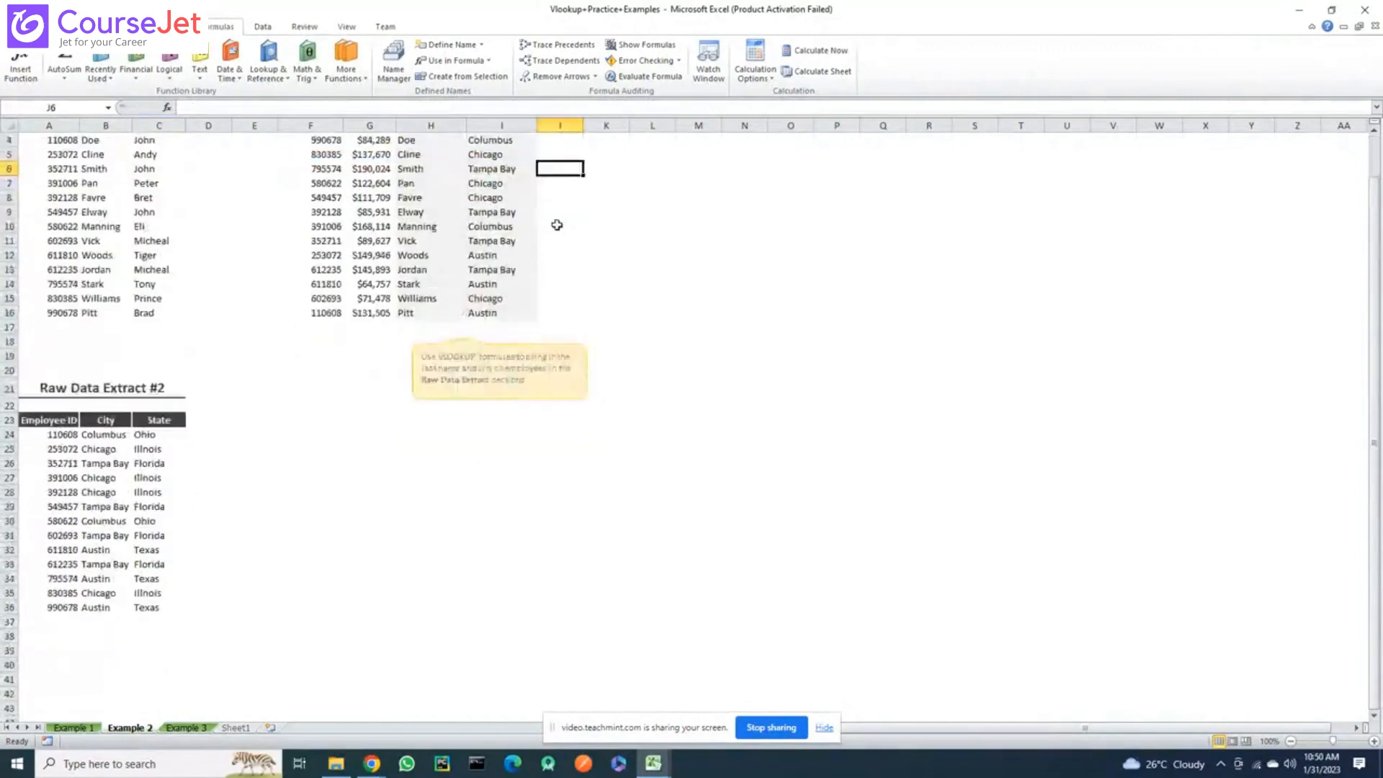
scroll(553, 242, up, 1)
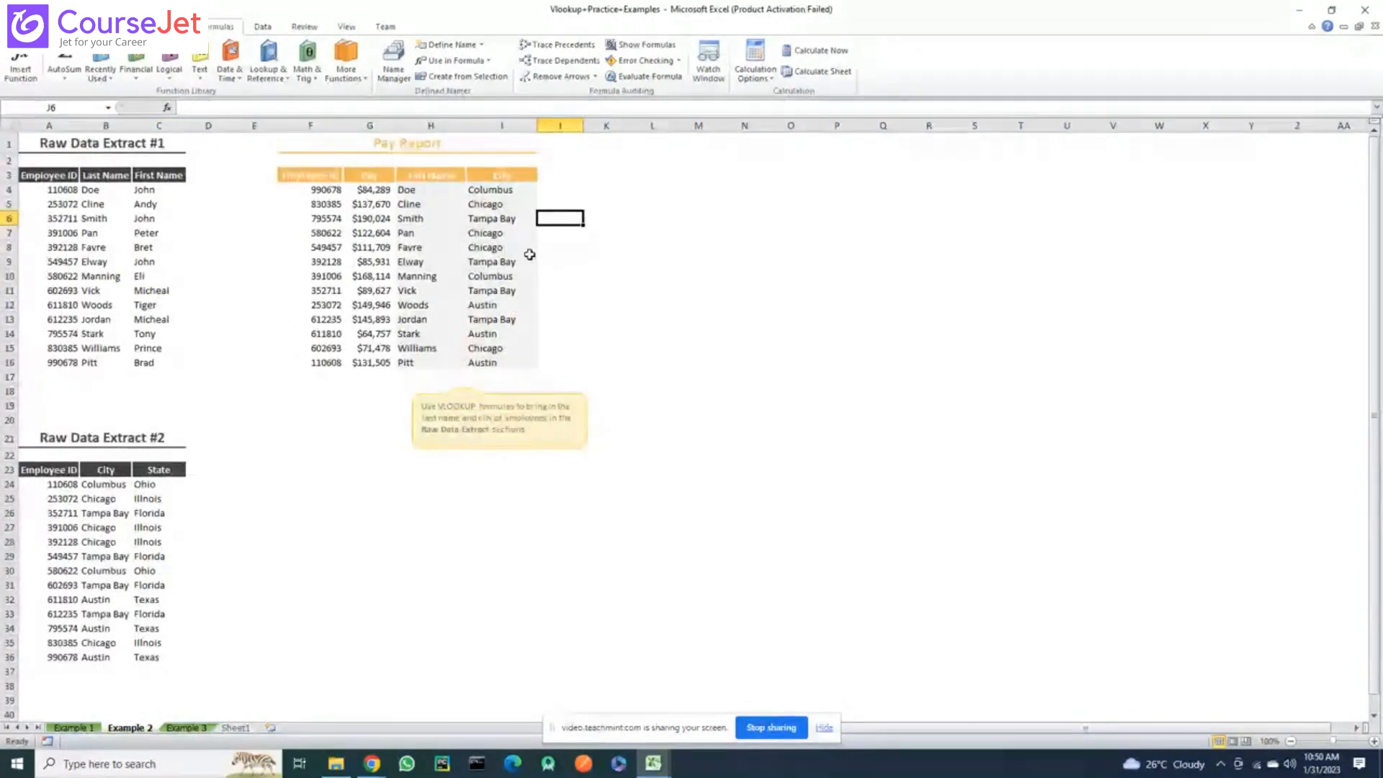
Examine the City VLOOKUP formula in I4 against Raw Data Extract #2 and the employee IDs in Raw Data Extract #1
click(493, 190)
scroll(497, 190, down, 2)
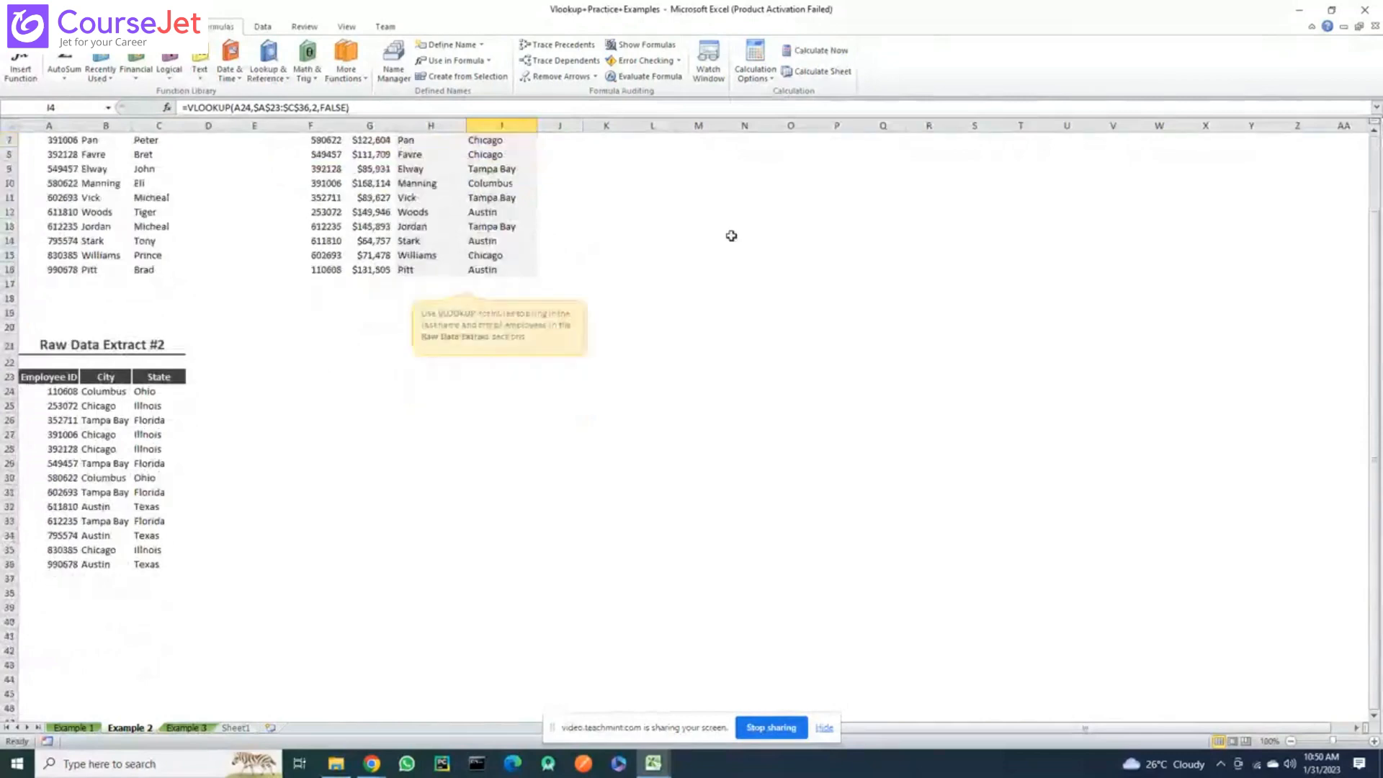
scroll(731, 235, down, 4)
drag(1374, 400, 1374, 209)
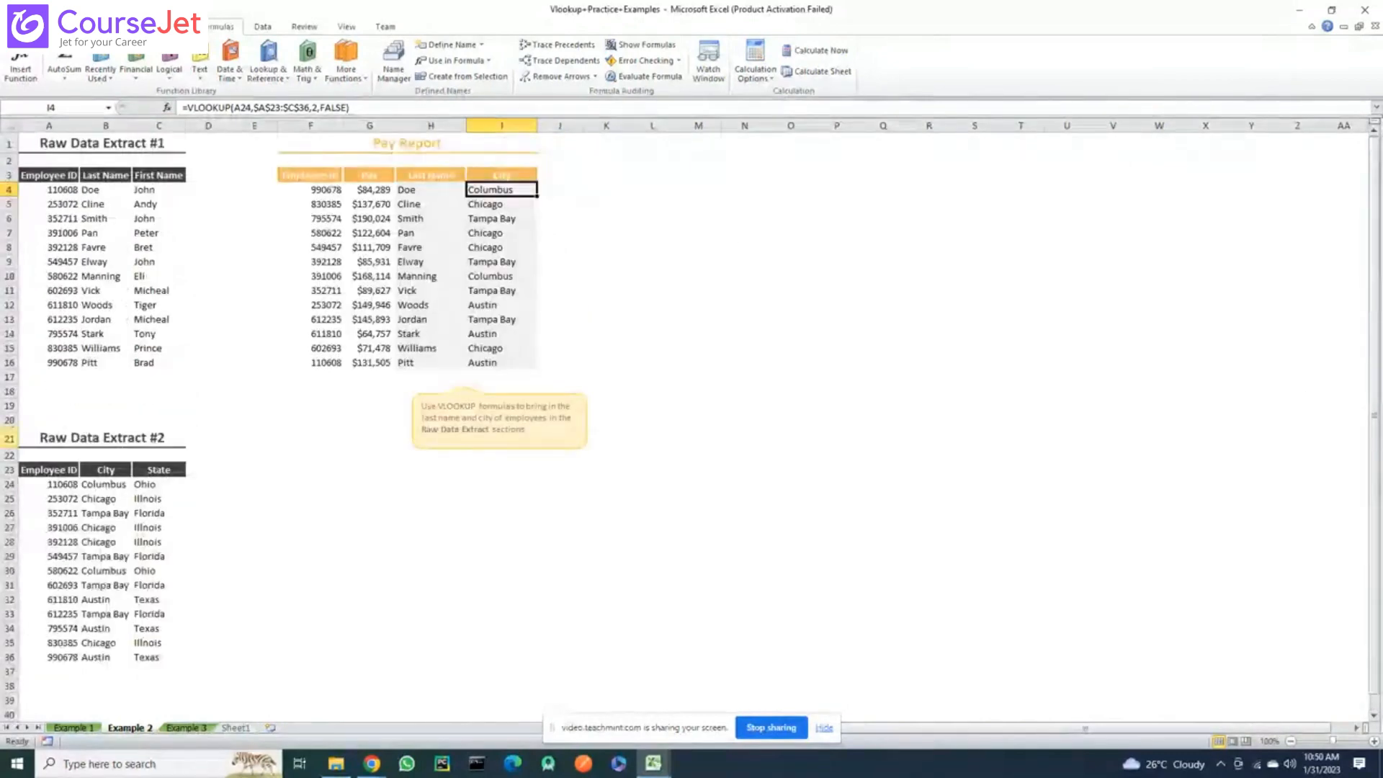
scroll(62, 269, down, 2)
scroll(62, 269, down, 2)
click(62, 266)
scroll(451, 321, up, 1)
scroll(451, 322, down, 6)
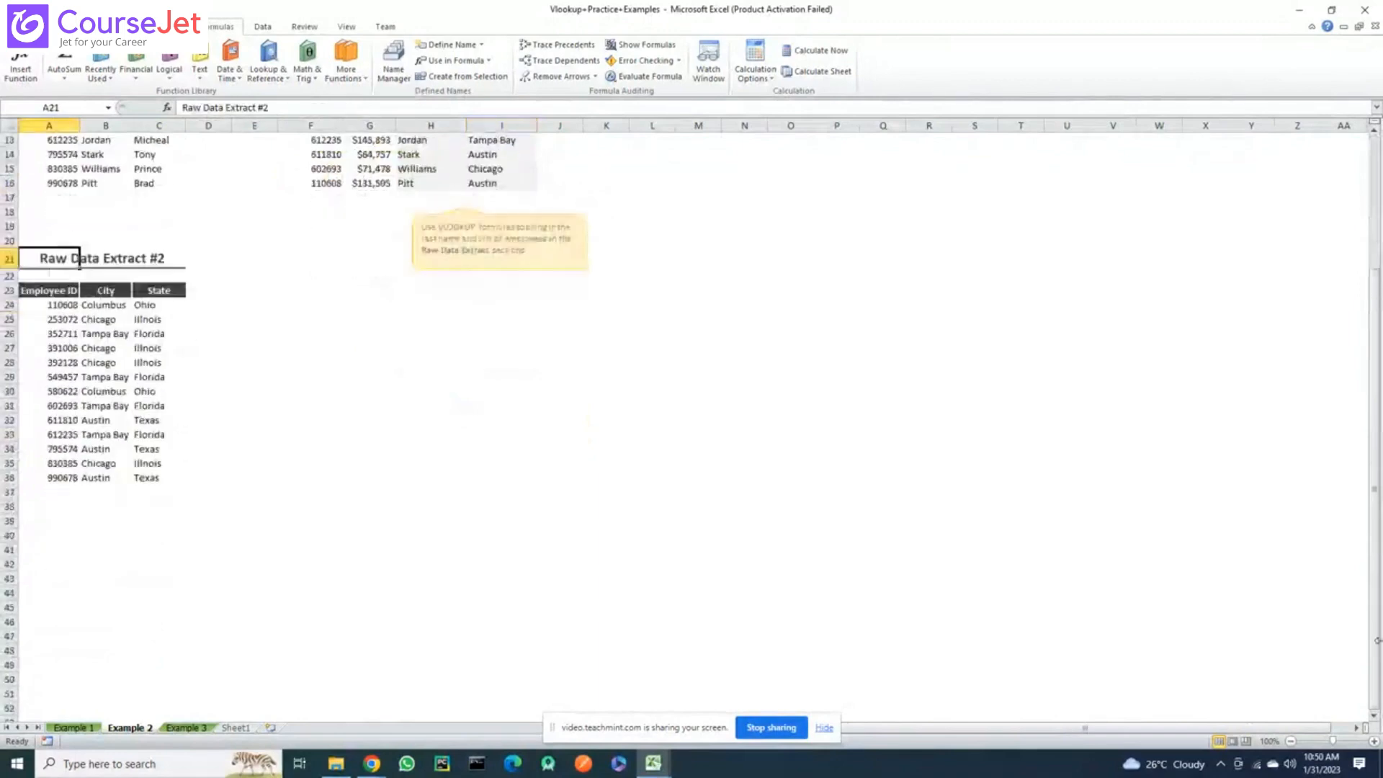
drag(1373, 442, 1376, 157)
scroll(465, 205, down, 4)
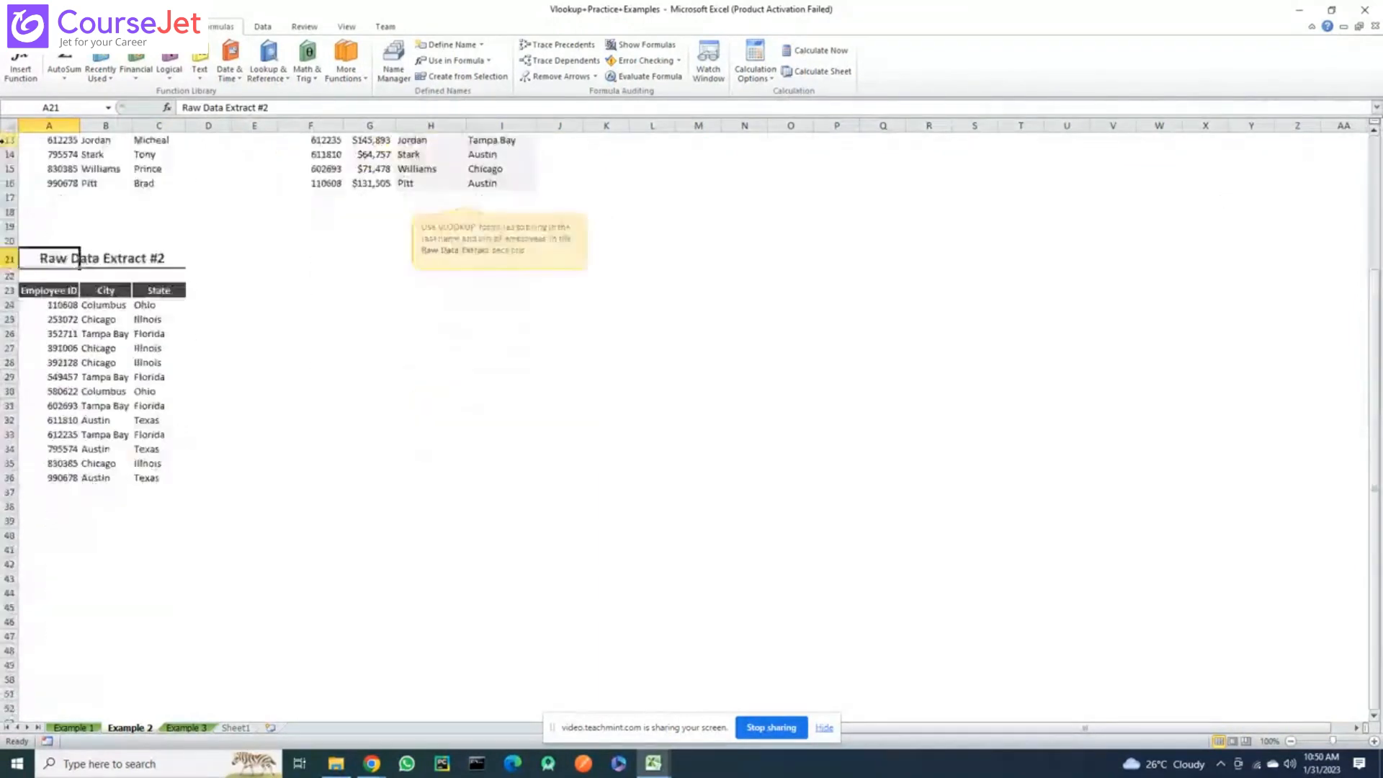
scroll(465, 204, up, 4)
click(155, 232)
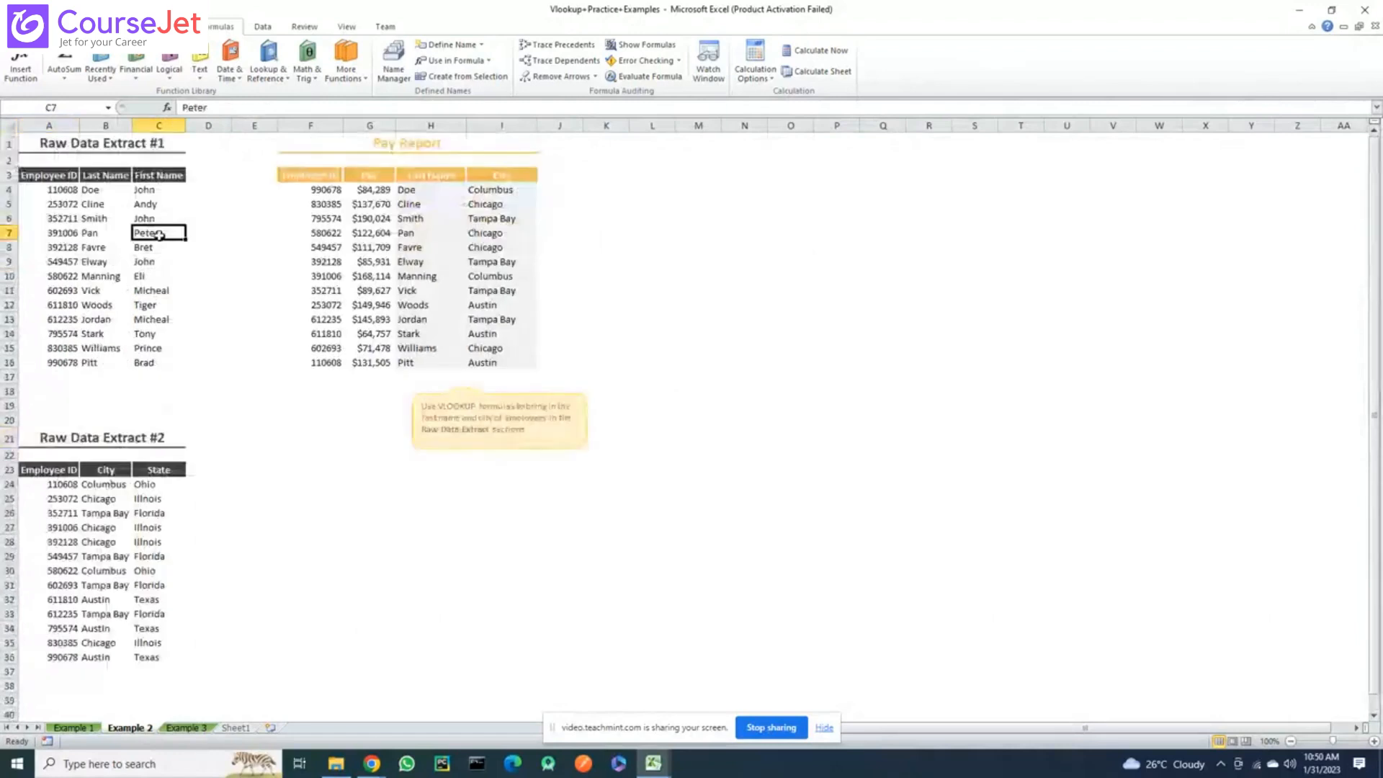
click(62, 218)
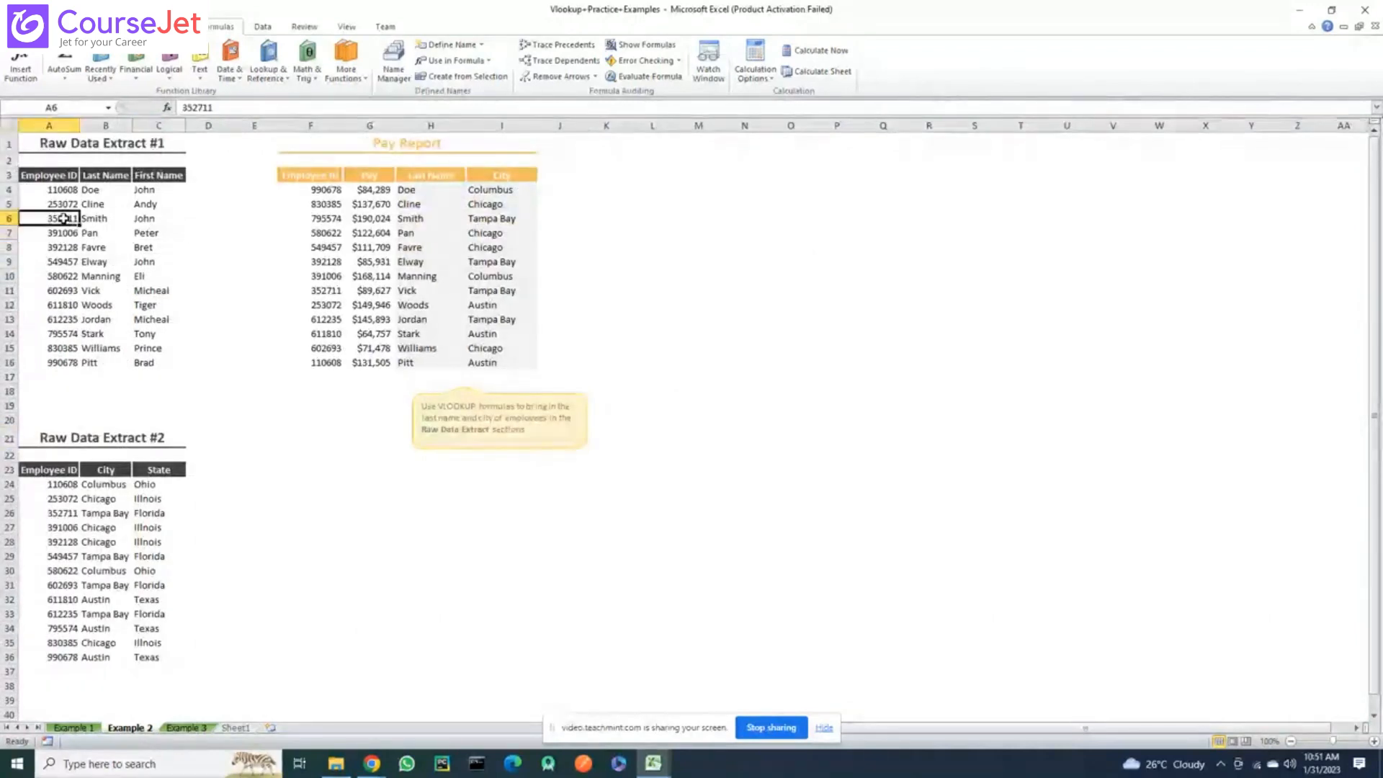
Copy the employee ID from A4 over A11 to create a duplicate ID in Raw Data Extract #1
click(67, 189)
key(ctrl+c)
scroll(67, 195, down, 1)
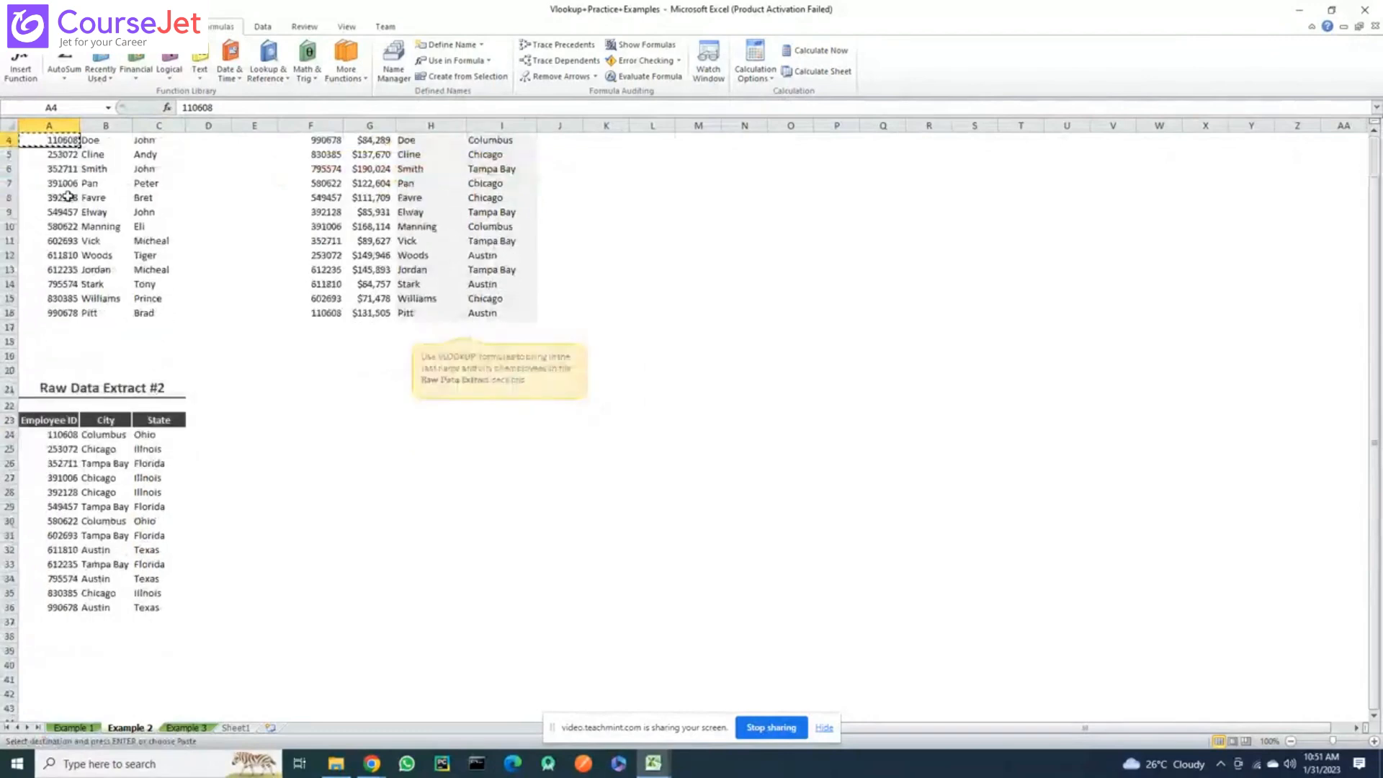
click(75, 242)
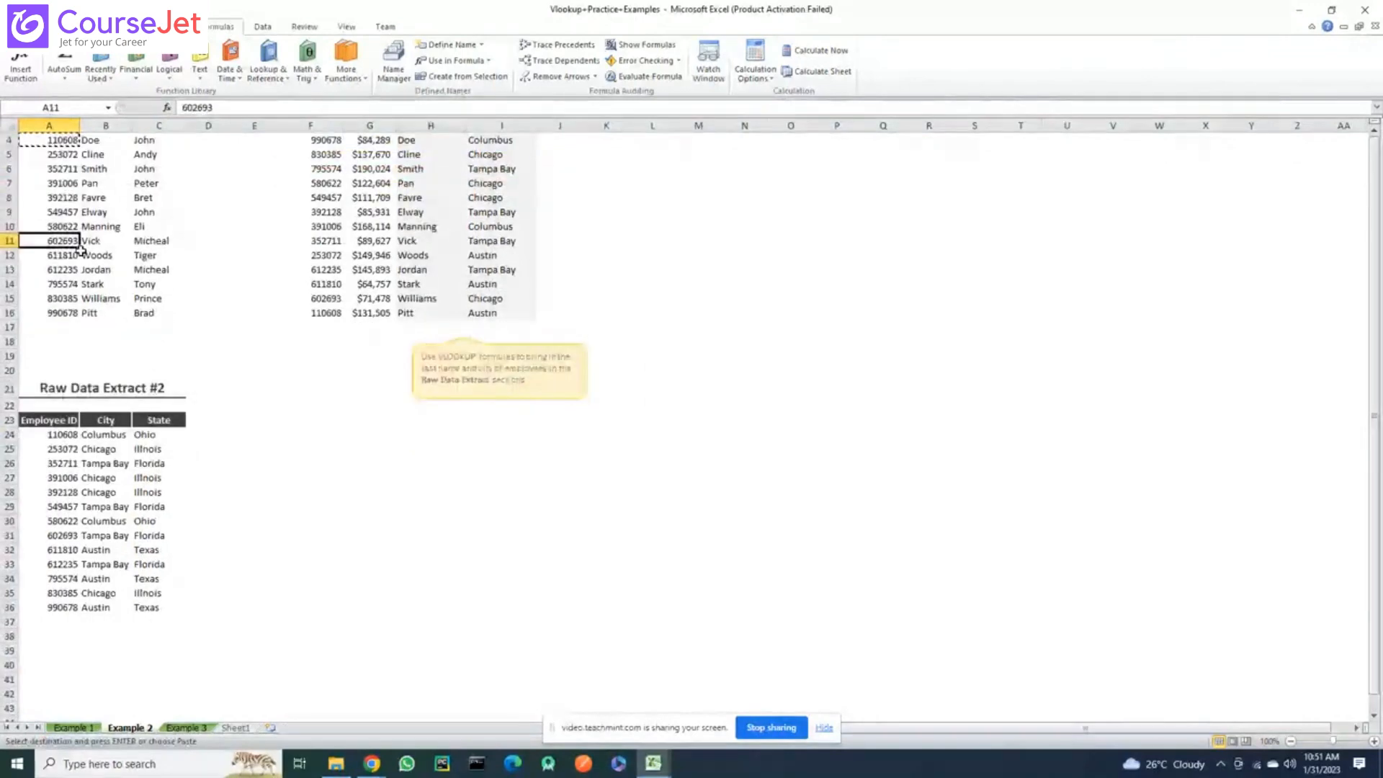
key(ctrl+v)
scroll(80, 249, down, 1)
click(83, 216)
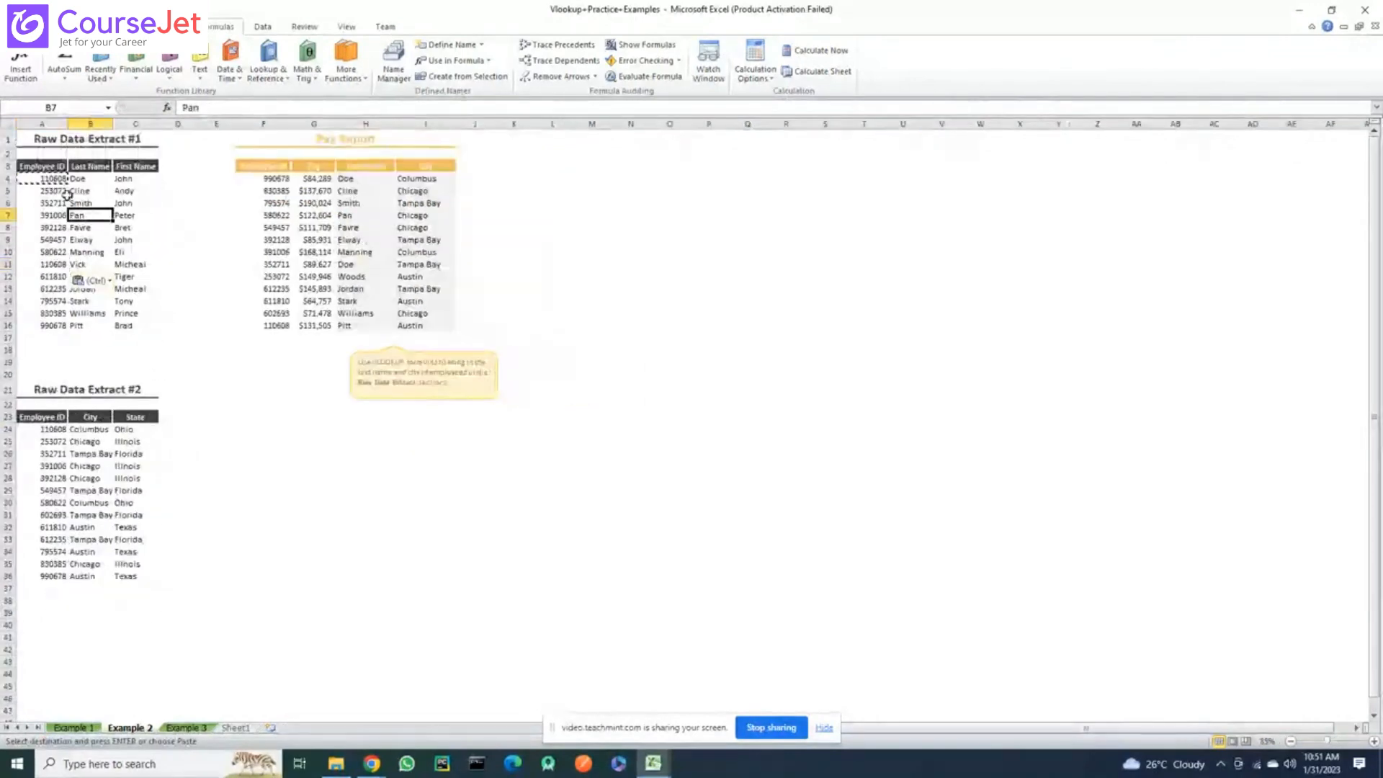
key(Escape)
Review both Raw Data Extract tables and the Pay Report's Last Name column for the effect of the duplicated employee ID
scroll(57, 182, down, 4)
click(65, 298)
scroll(75, 287, up, 4)
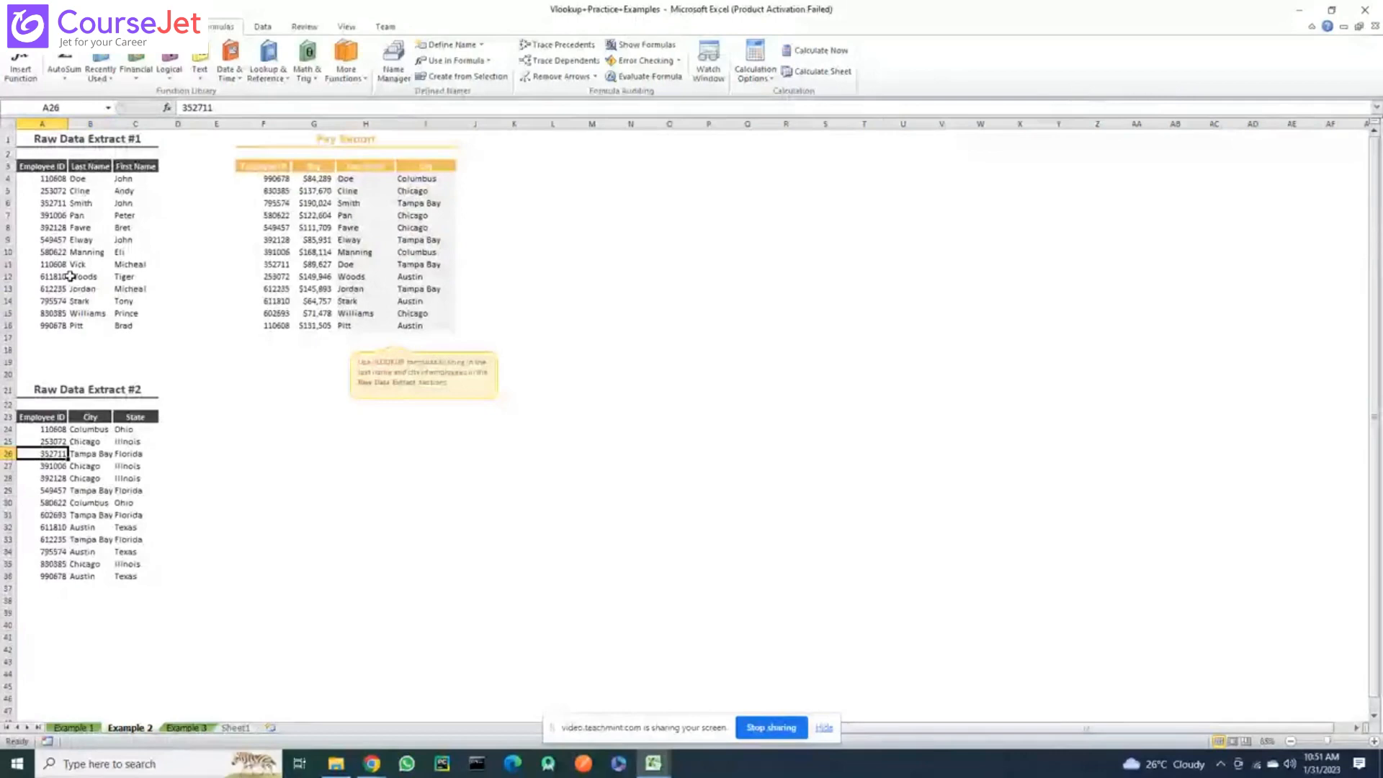
scroll(69, 276, down, 1)
click(62, 189)
scroll(52, 160, up, 1)
click(692, 547)
scroll(693, 546, down, 2)
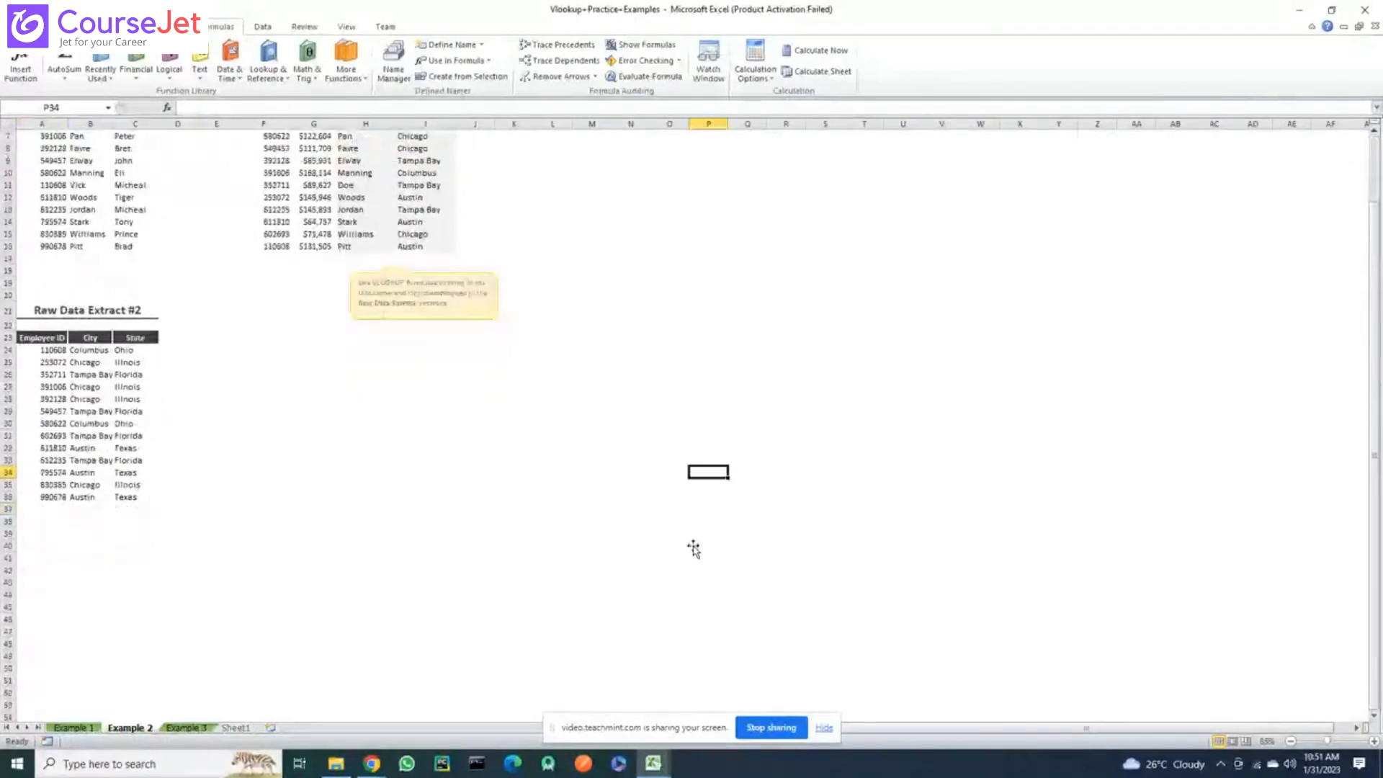
scroll(694, 549, down, 1)
scroll(758, 487, up, 1)
scroll(928, 466, up, 2)
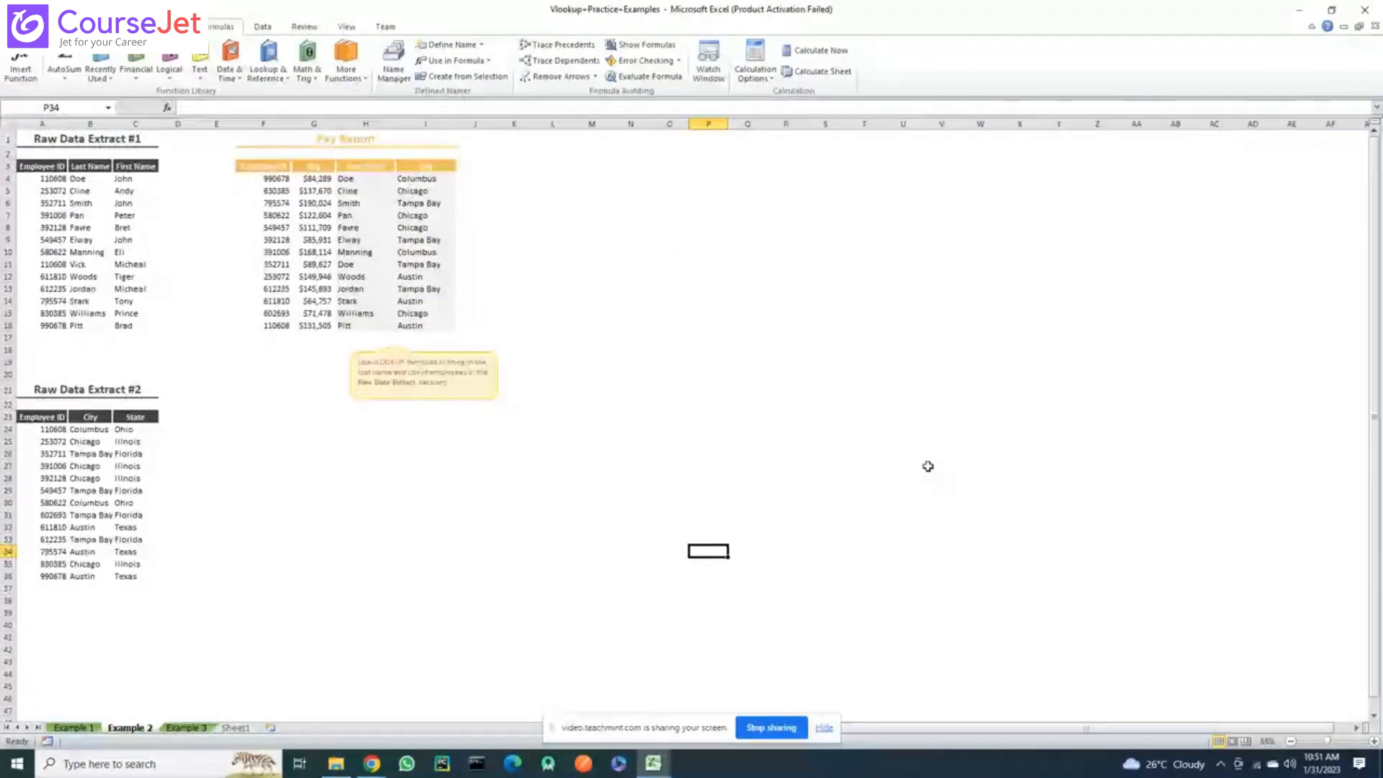
scroll(928, 466, down, 1)
scroll(927, 466, up, 1)
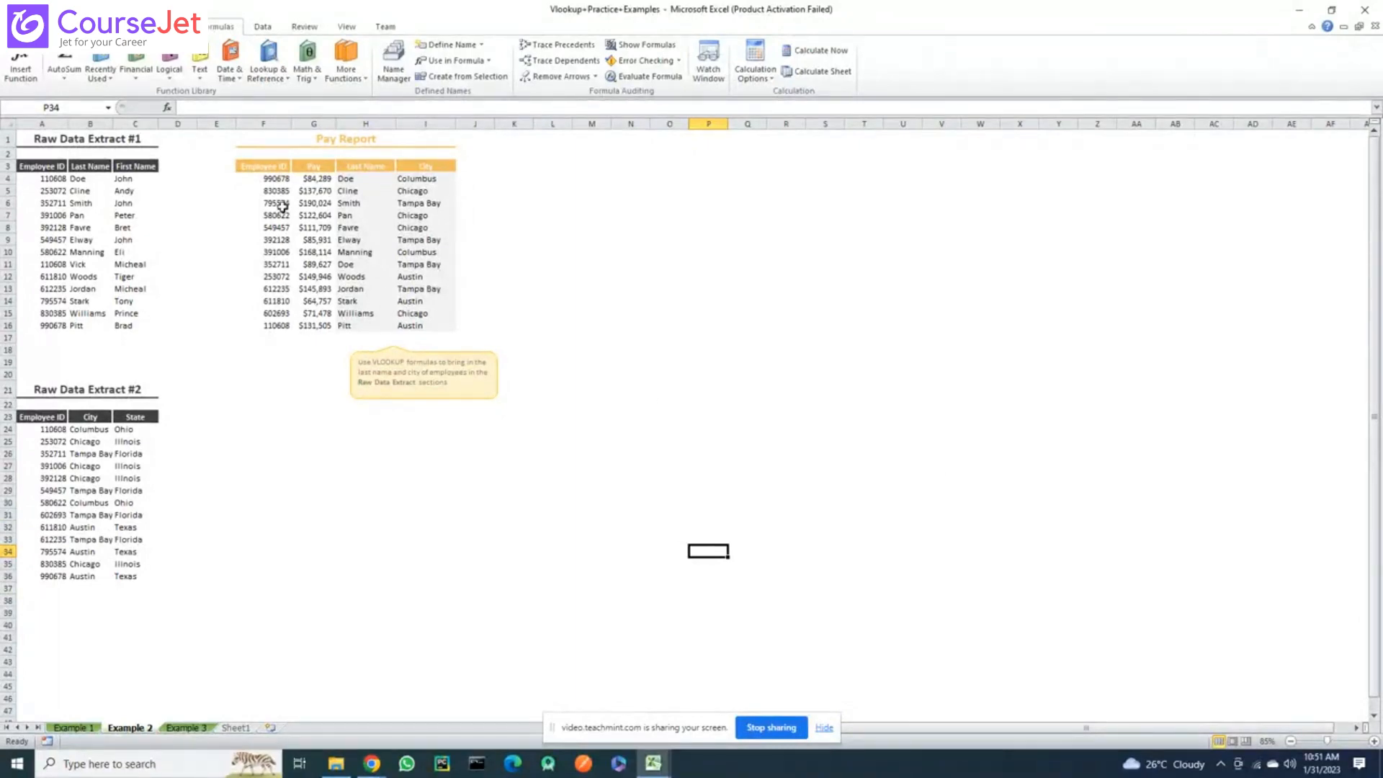
scroll(379, 161, down, 1)
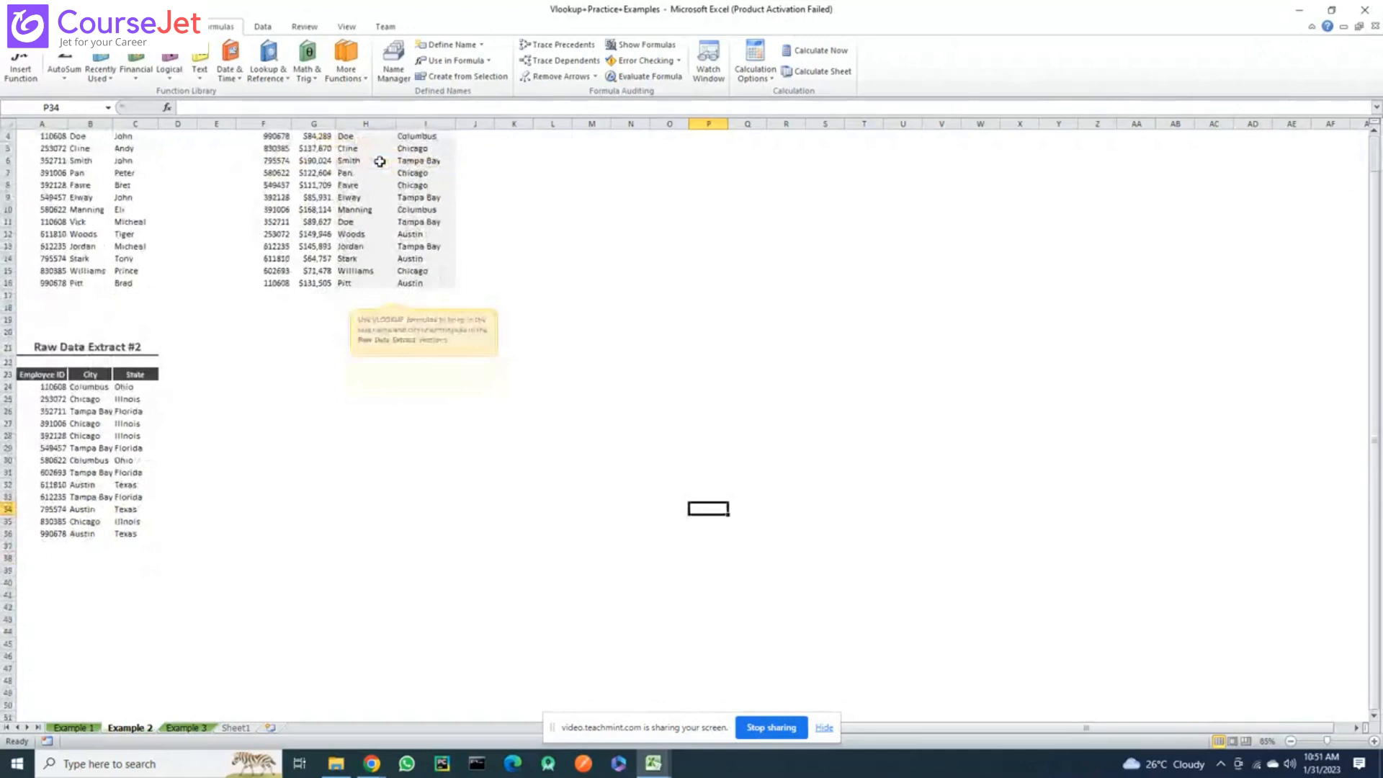
click(380, 162)
scroll(372, 238, down, 1)
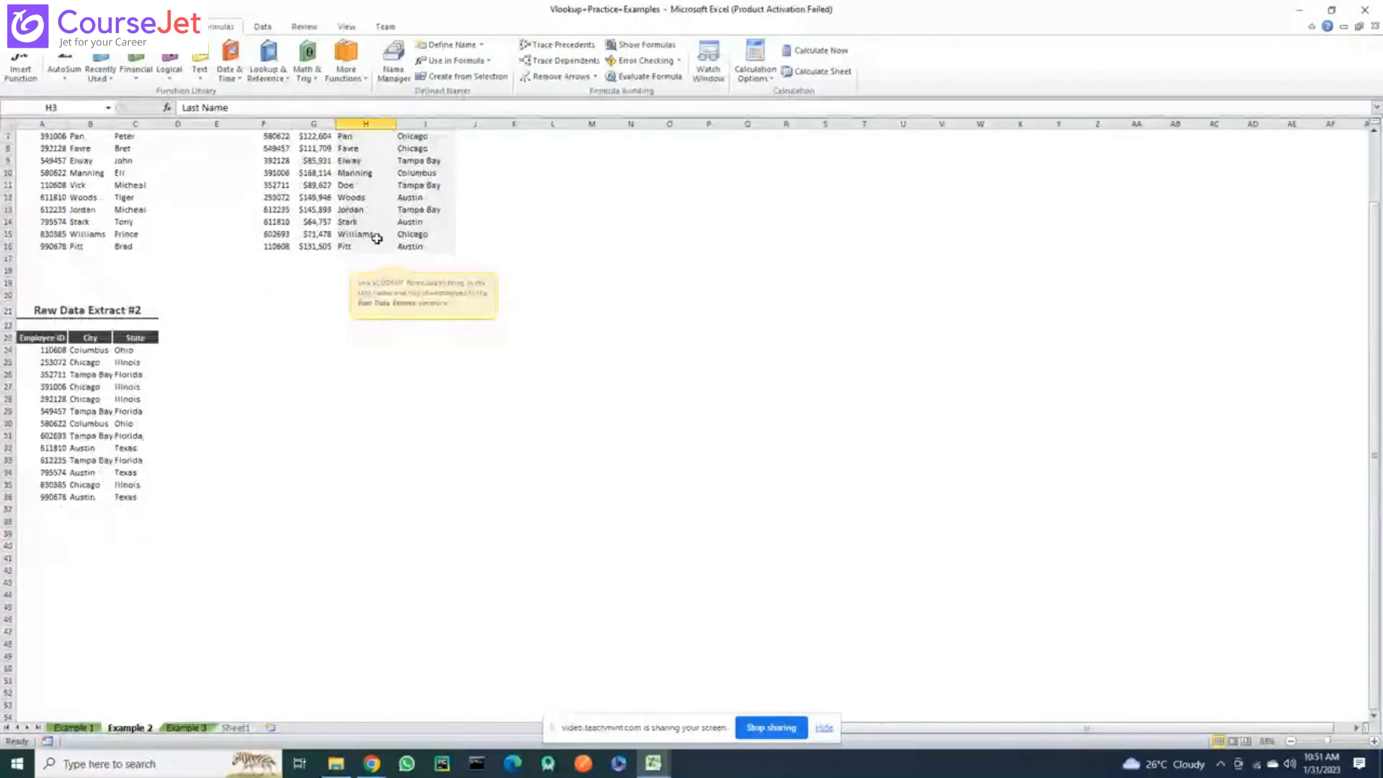
scroll(377, 238, down, 2)
Enter the header "first" in J3, next to the Pay Report's City header
click(530, 177)
key(Up)
key(Up)
key(Up)
key(Up)
key(Up)
key(Up)
key(Up)
key(Up)
key(Up)
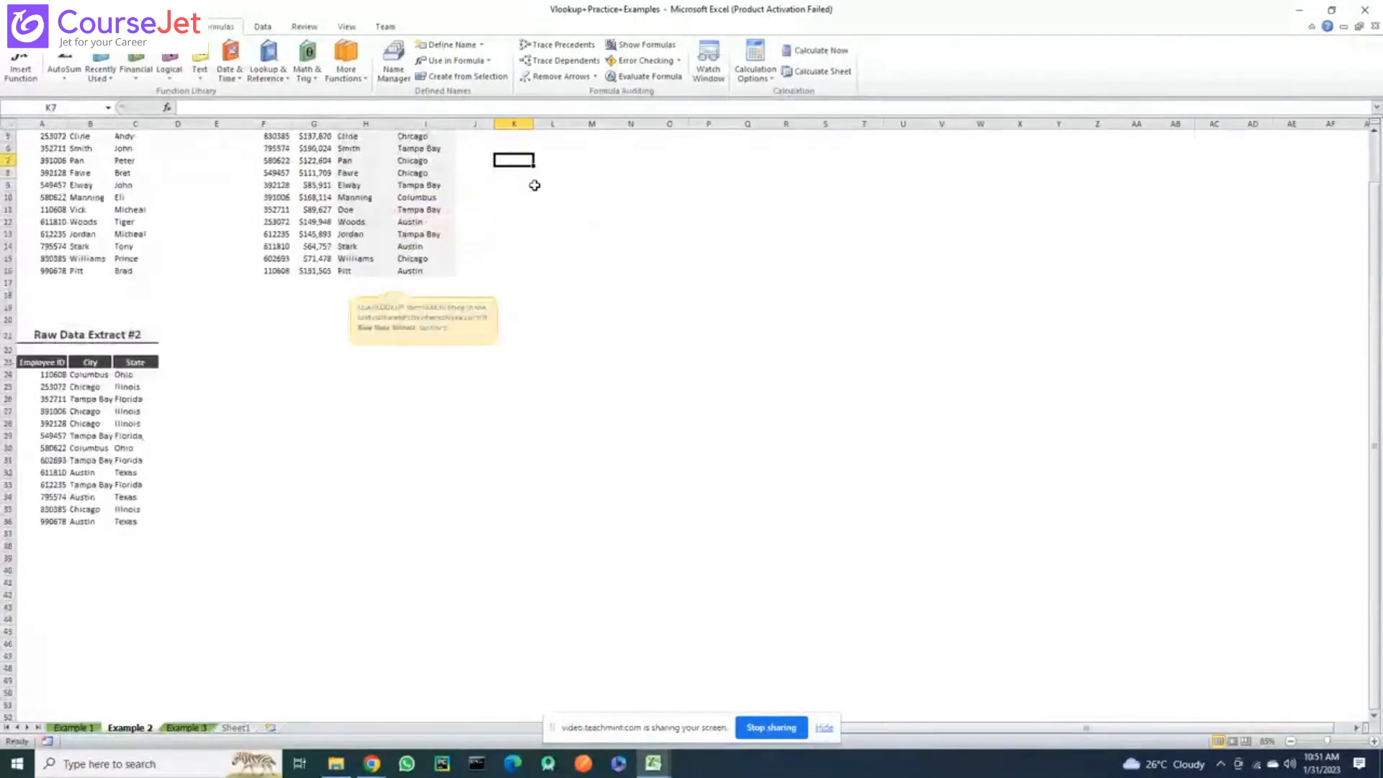
key(Up)
key(Up)
key(Up)
key(Up)
key(Up)
key(Up)
key(Down)
key(Left)
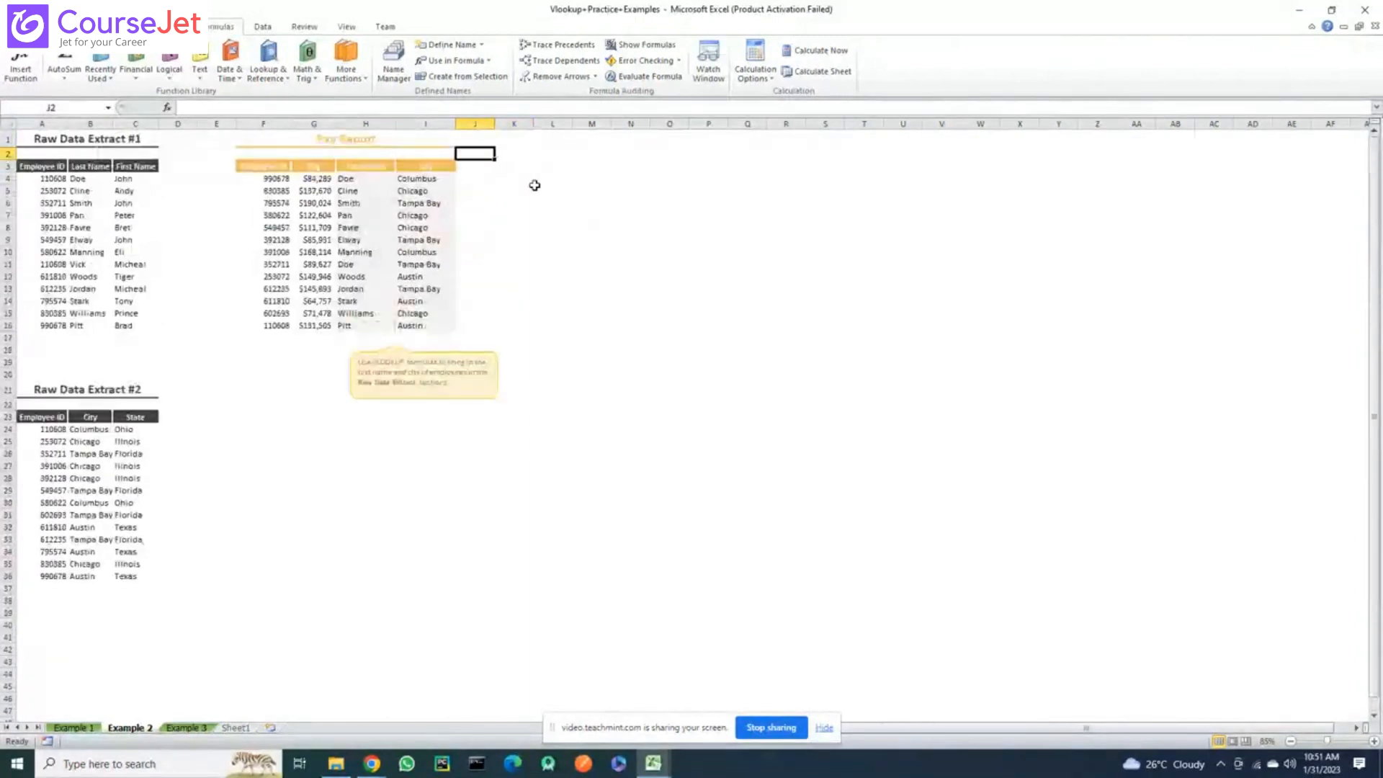
key(Down)
text(fi)
scroll(535, 185, down, 1)
text(rst)
scroll(534, 185, down, 7)
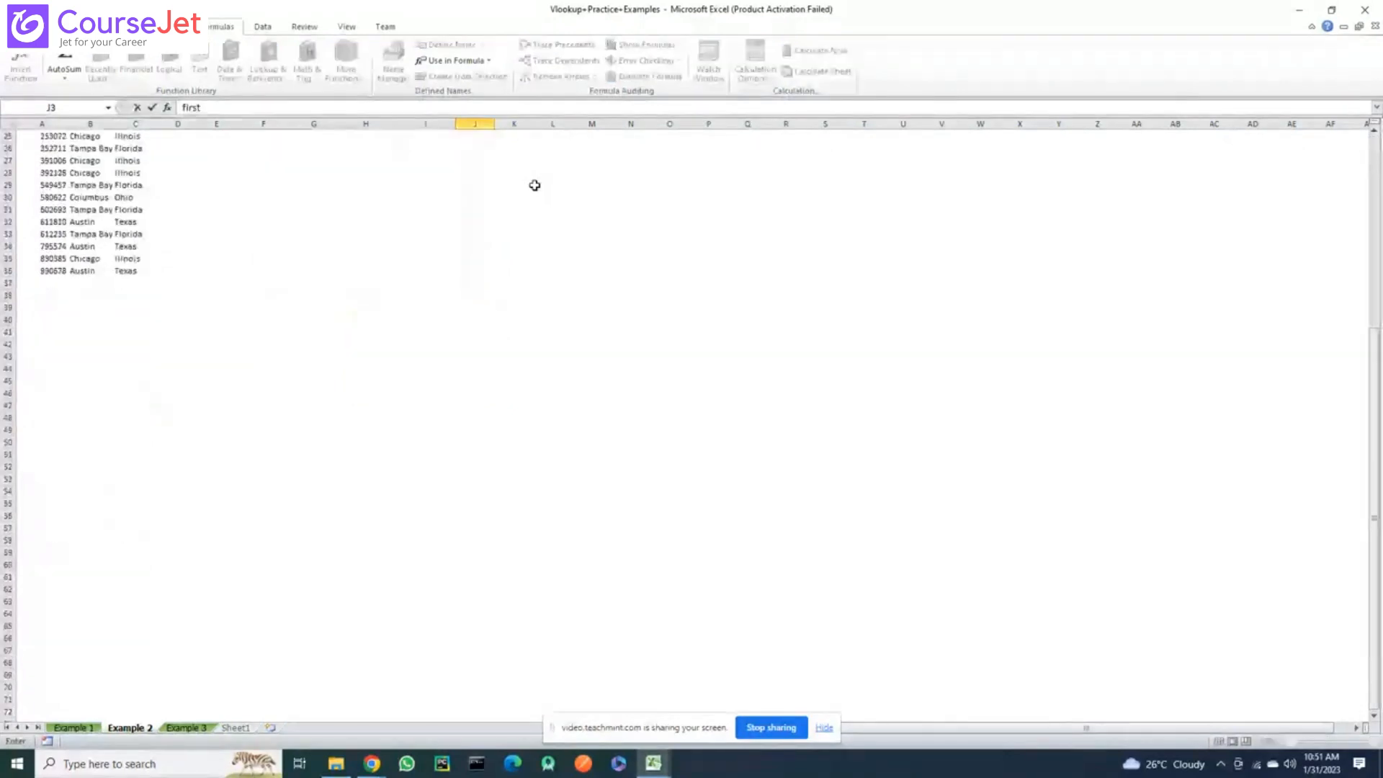
key(Return)
Start a VLOOKUP formula in J4 with A4 as the lookup value
scroll(535, 185, up, 6)
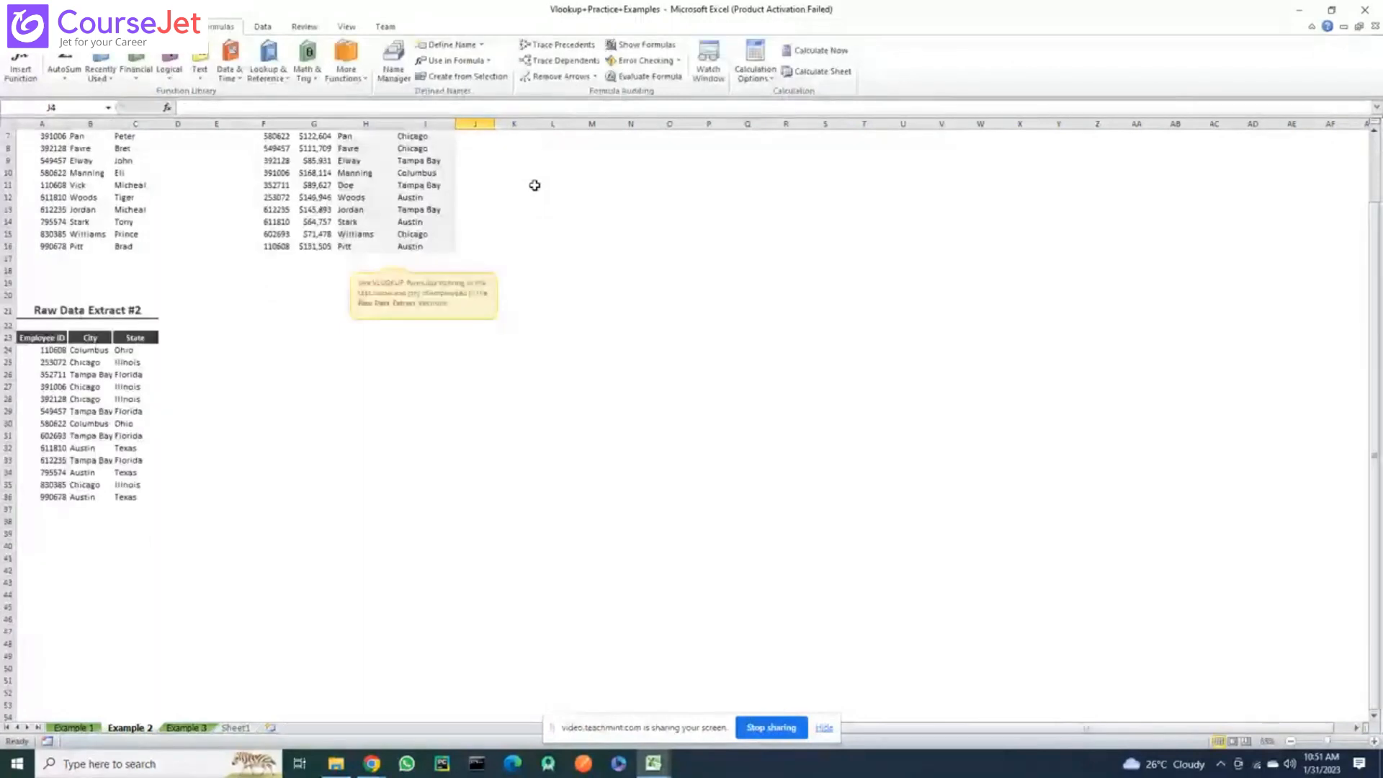
text(=vl)
scroll(534, 185, down, 3)
key(Tab)
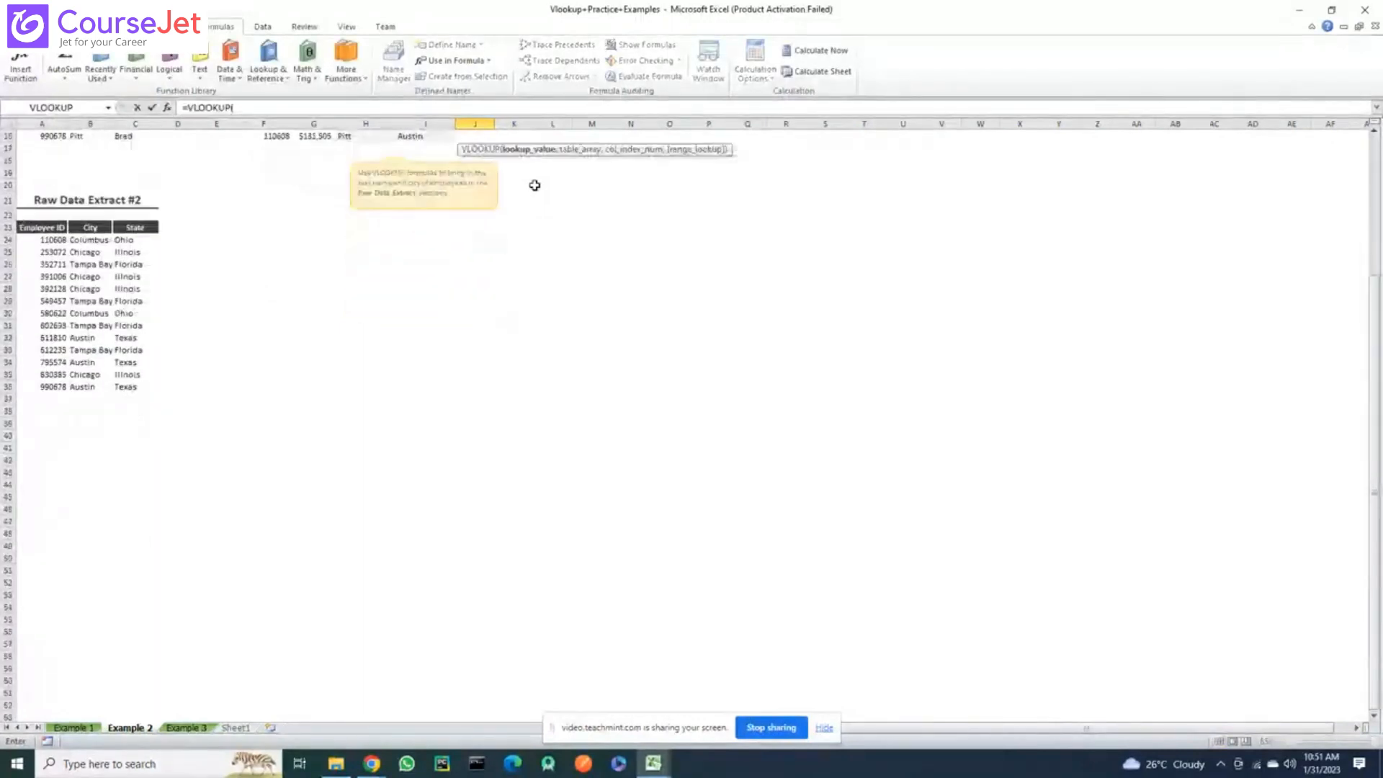
drag(1376, 317, 1375, 166)
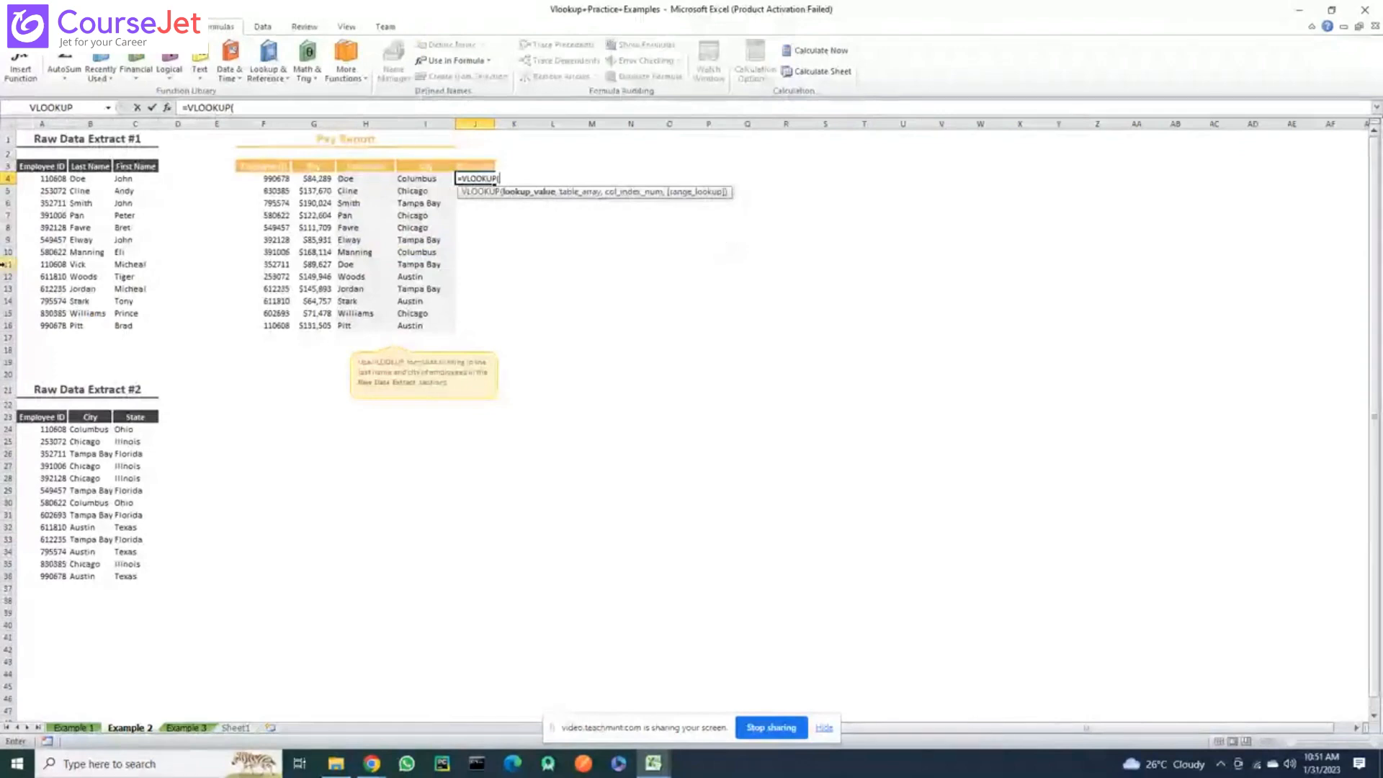
click(44, 180)
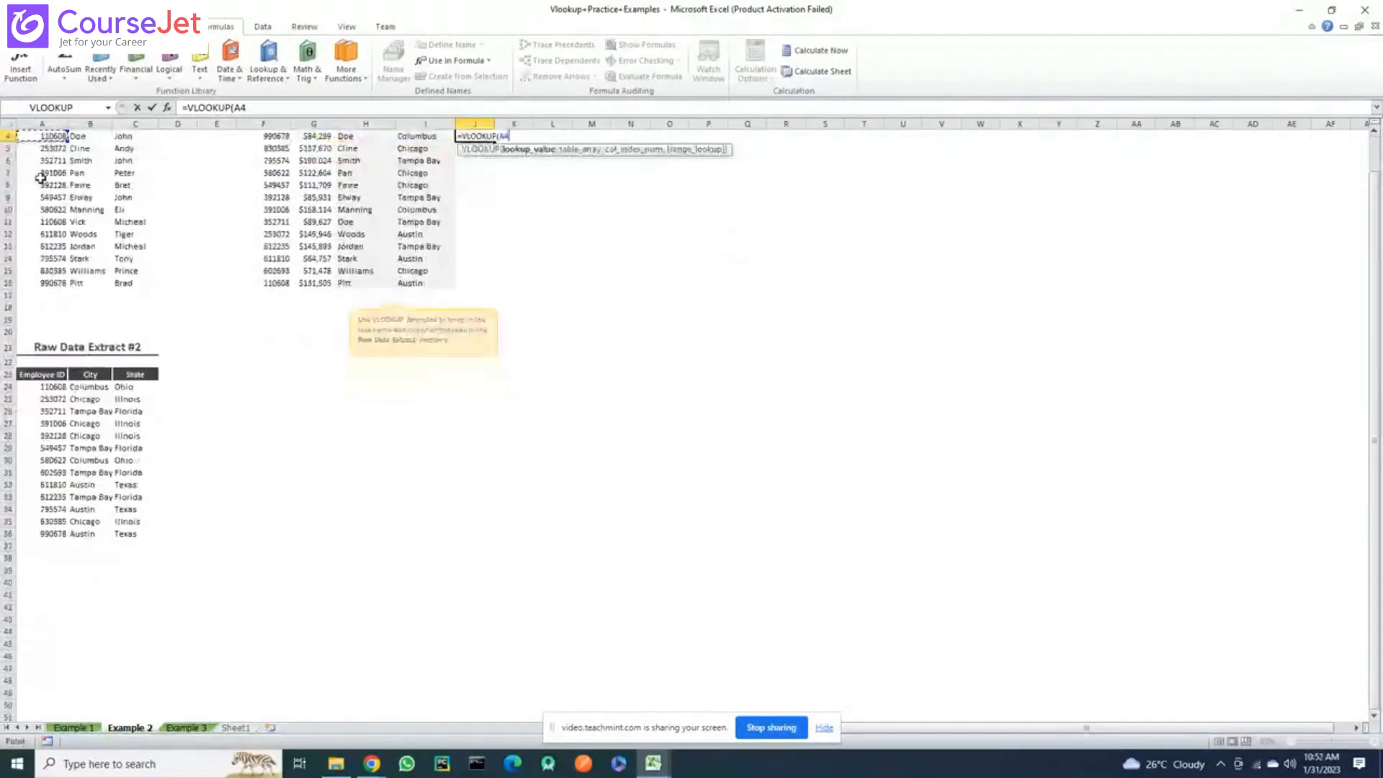
text(,)
Replace the lookup value in J4's VLOOKUP formula with F4, the Pay Report's first employee ID
scroll(237, 185, down, 1)
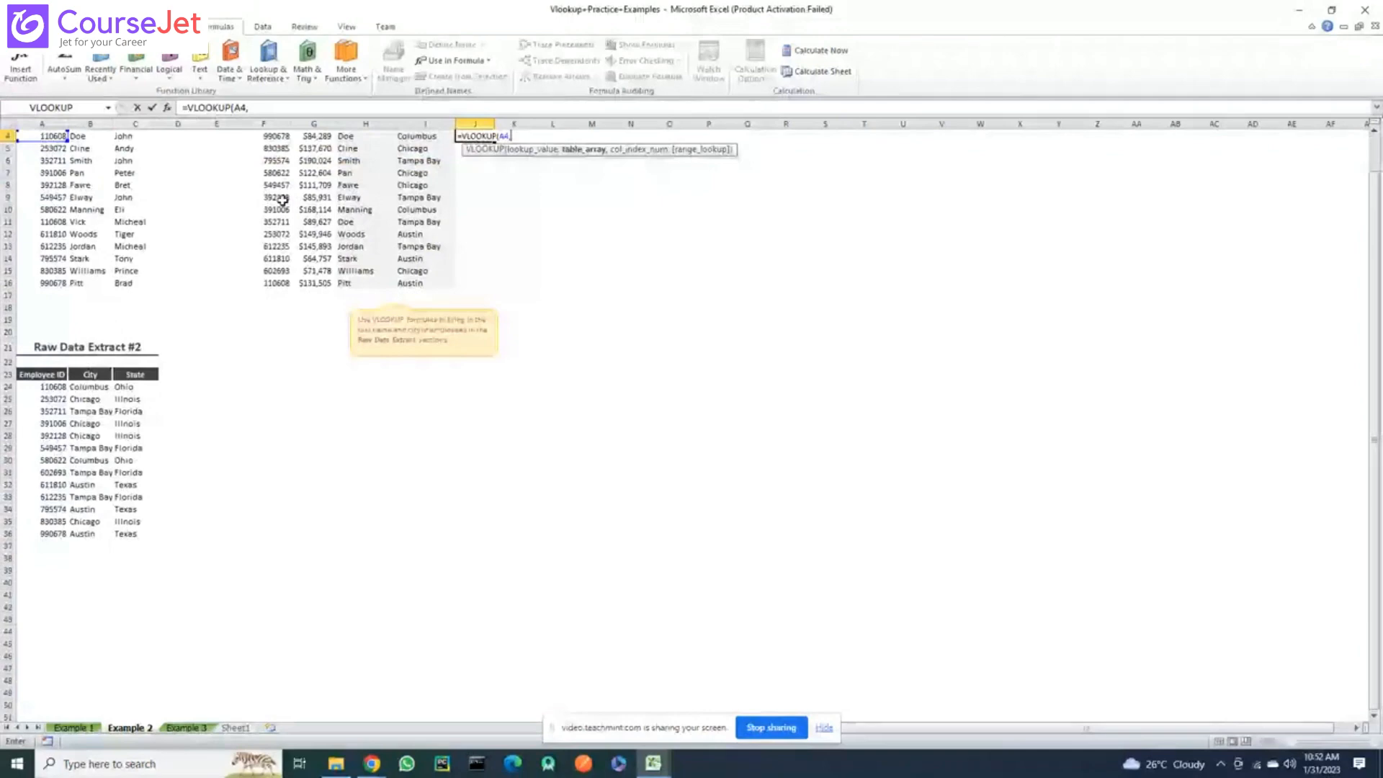
scroll(267, 185, up, 1)
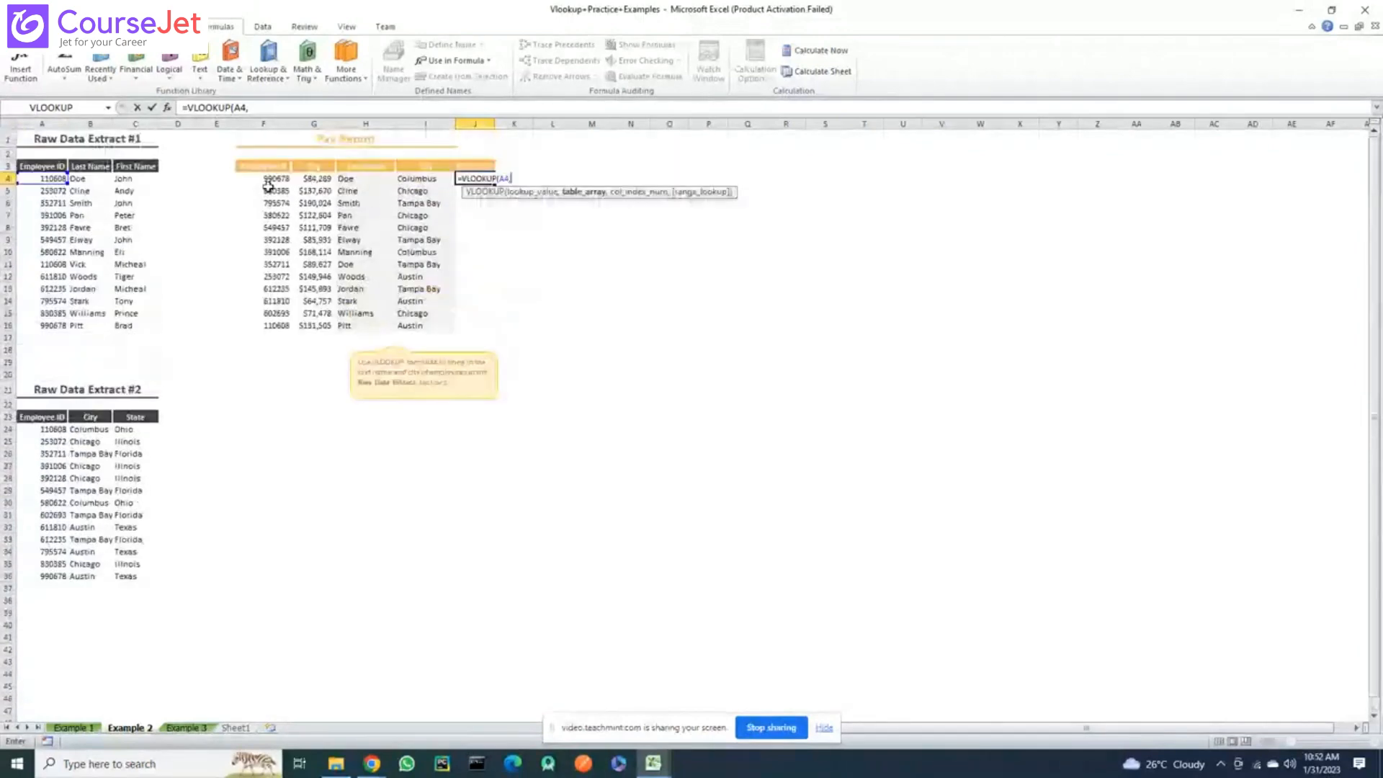
scroll(267, 185, down, 1)
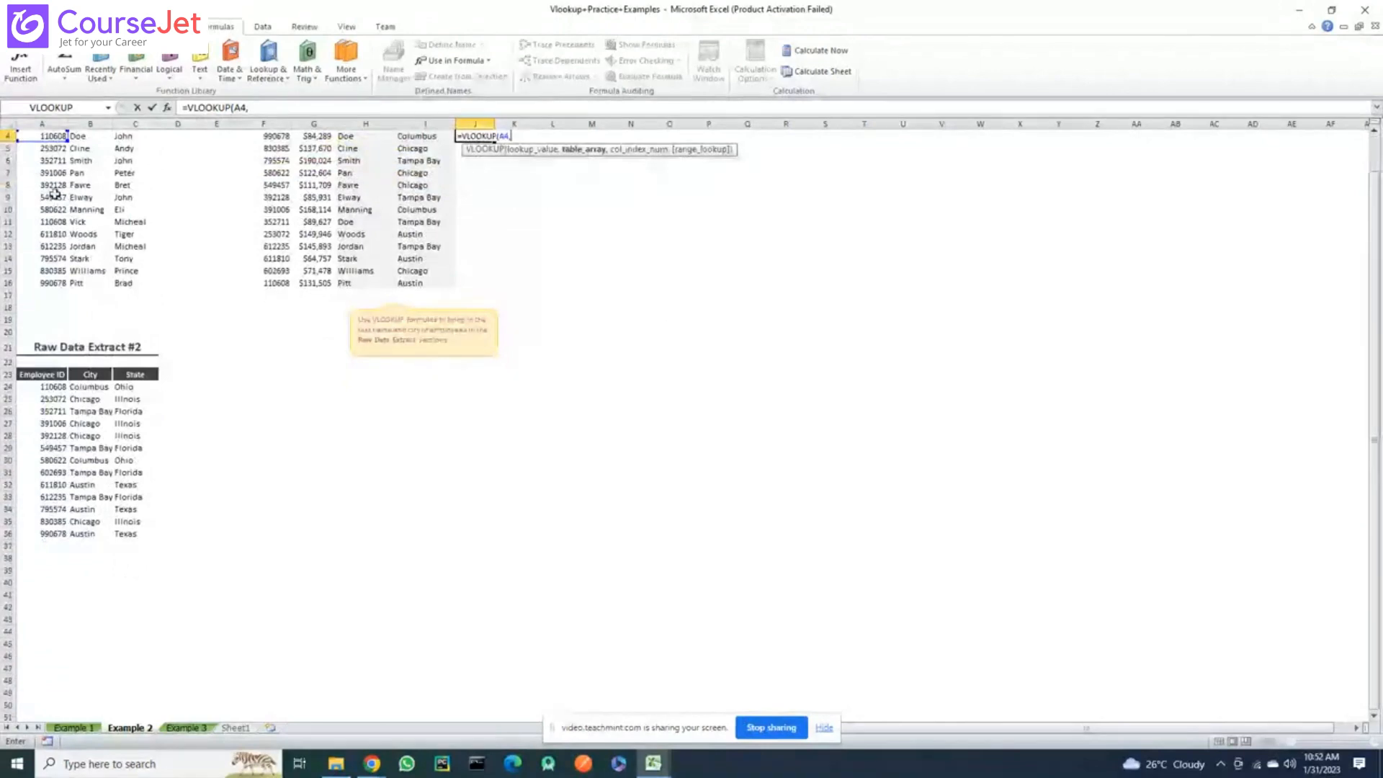
scroll(43, 189, up, 1)
scroll(61, 167, down, 1)
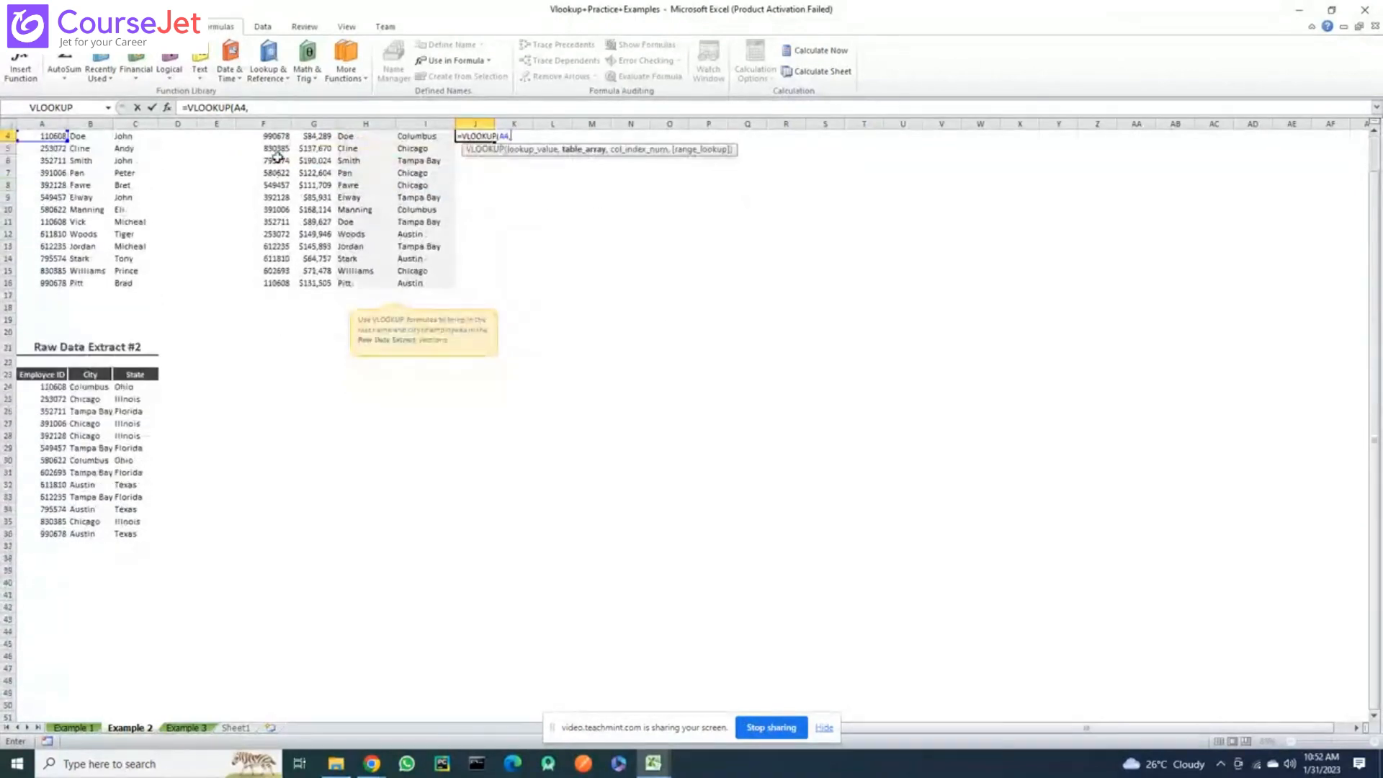
scroll(274, 169, down, 3)
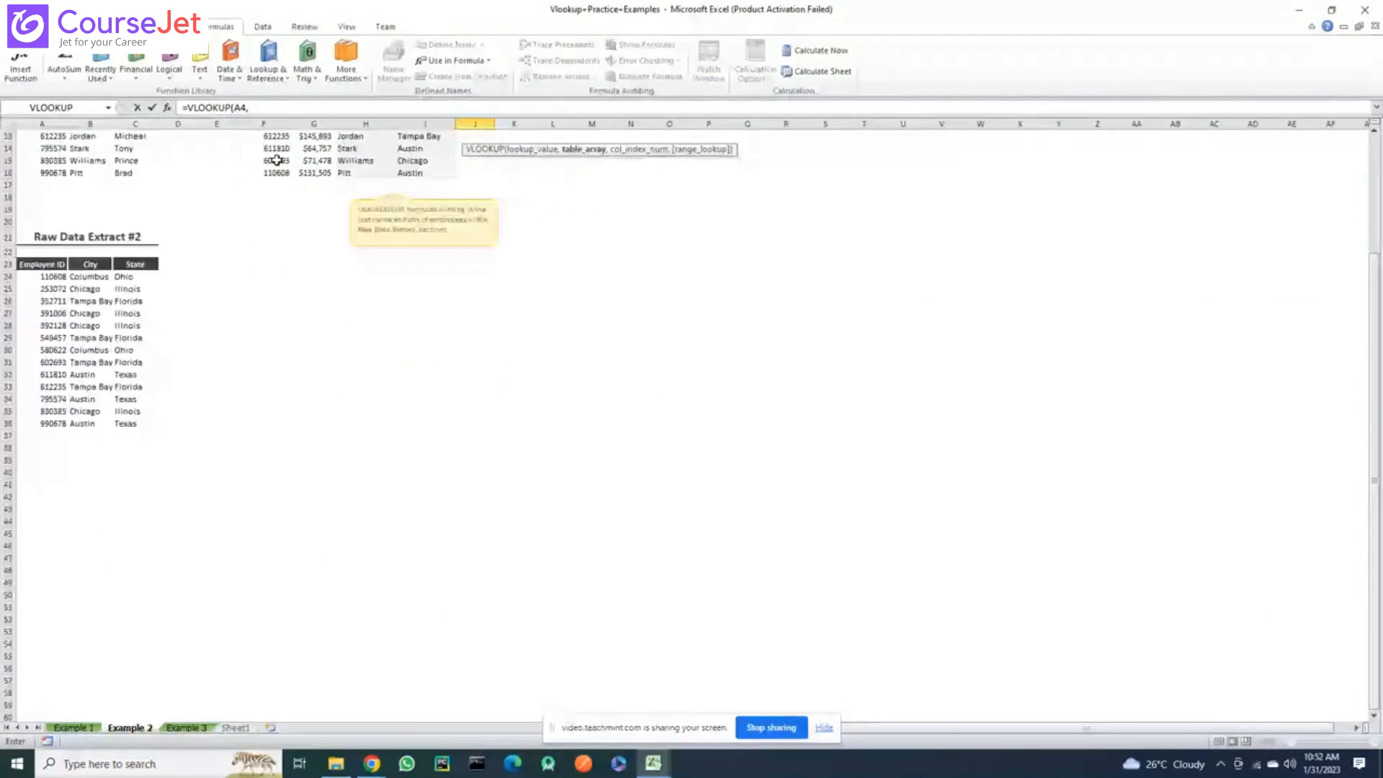
key(BackSpace)
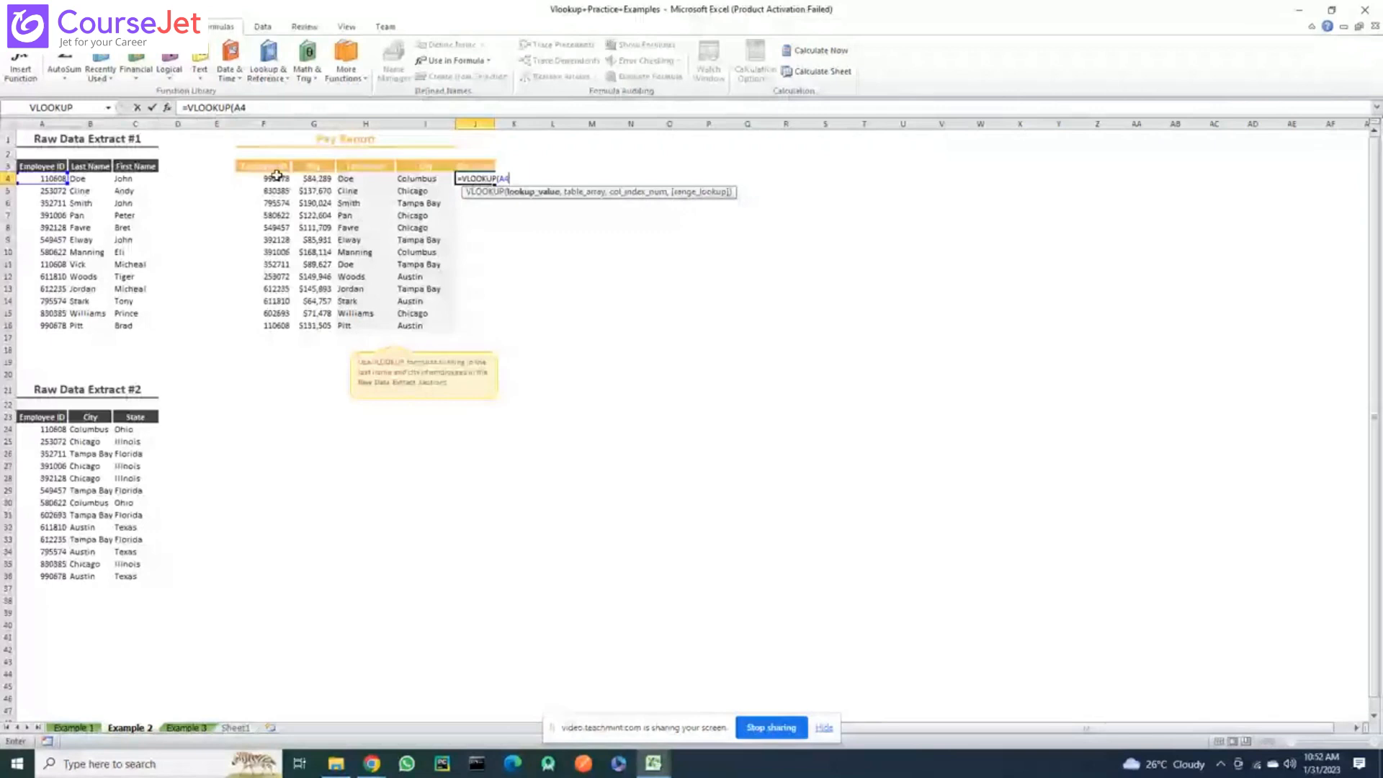
click(276, 178)
text(,)
Complete the J4 VLOOKUP with the absolute table range $A$3:$C$16, column index 2 and FALSE for an exact match
drag(32, 167, 143, 319)
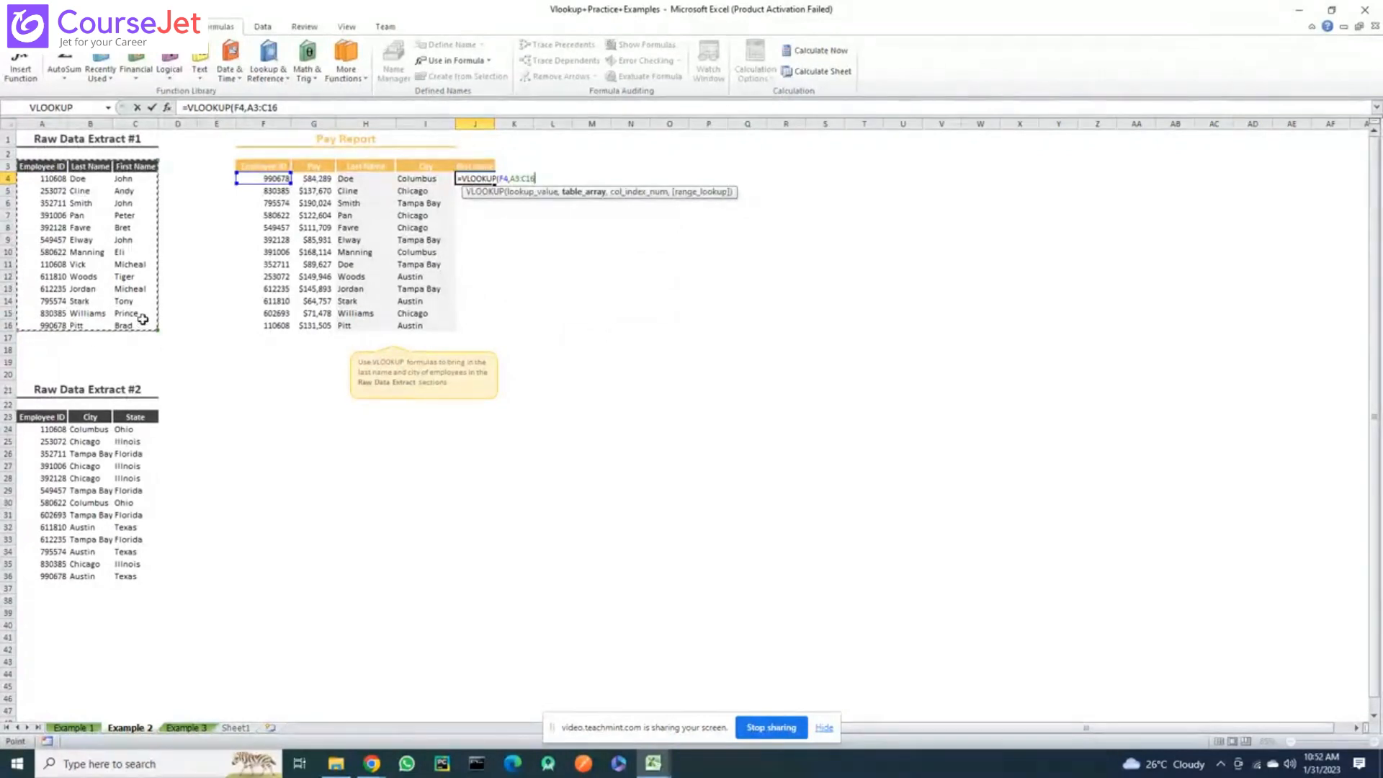
key(F4)
text(,)
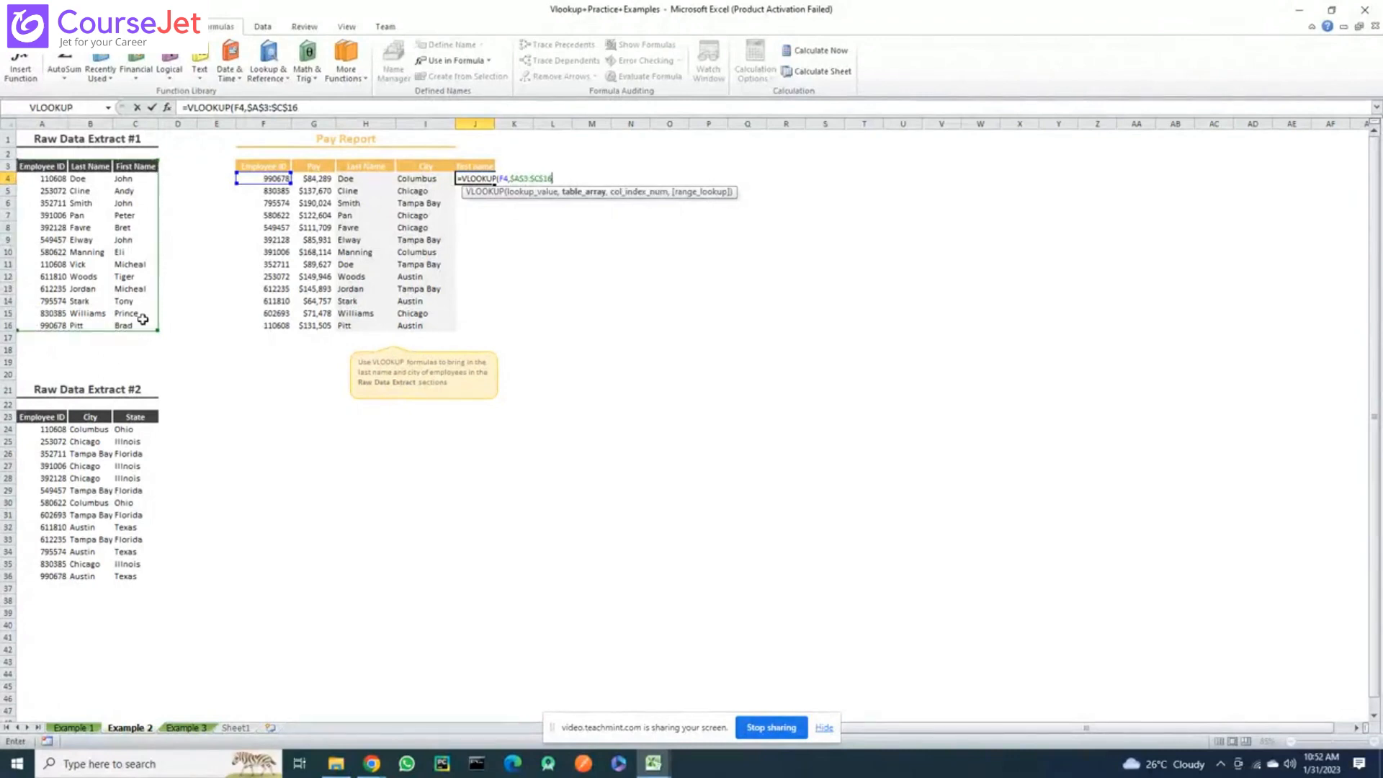
text(2,fa)
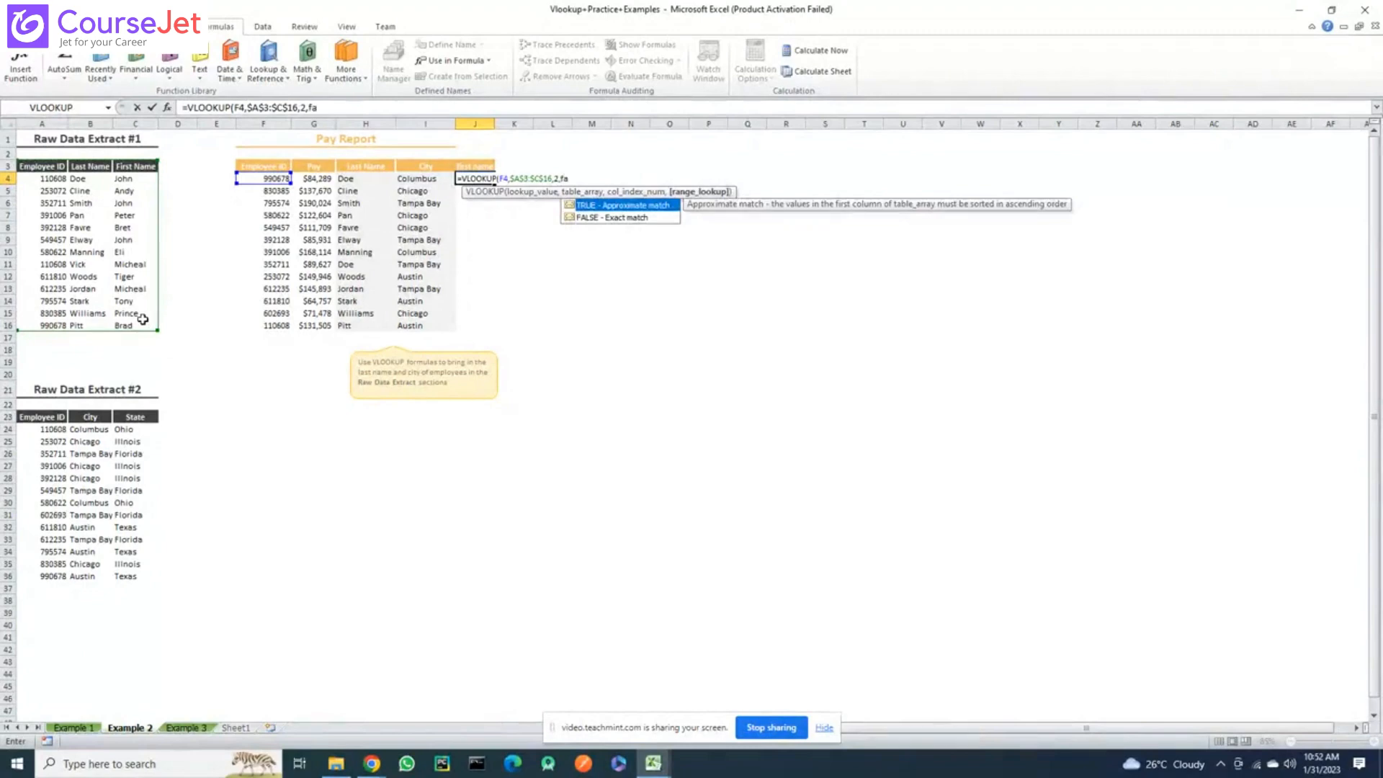
key(Down)
key(Tab)
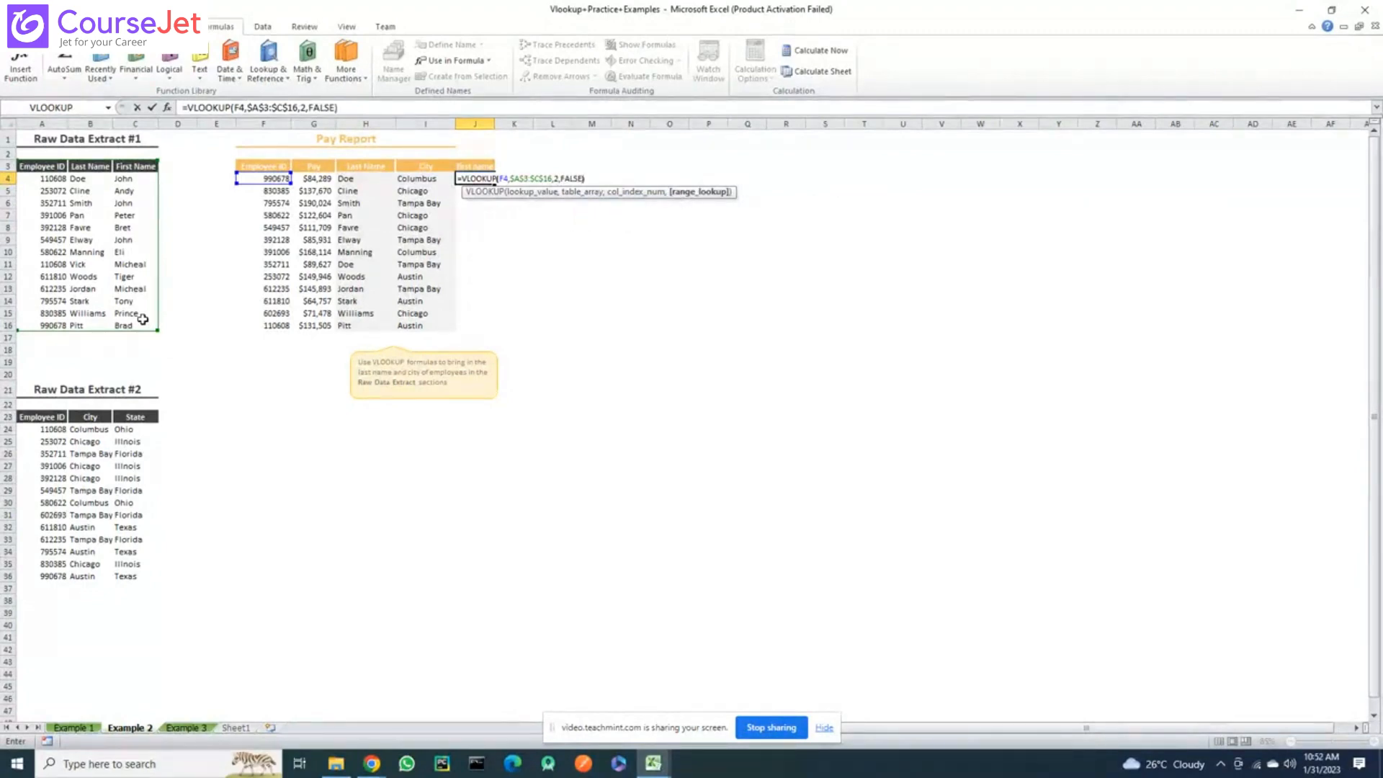
key(Return)
Fill the J4 VLOOKUP formula down the Pay Report to J16
click(469, 180)
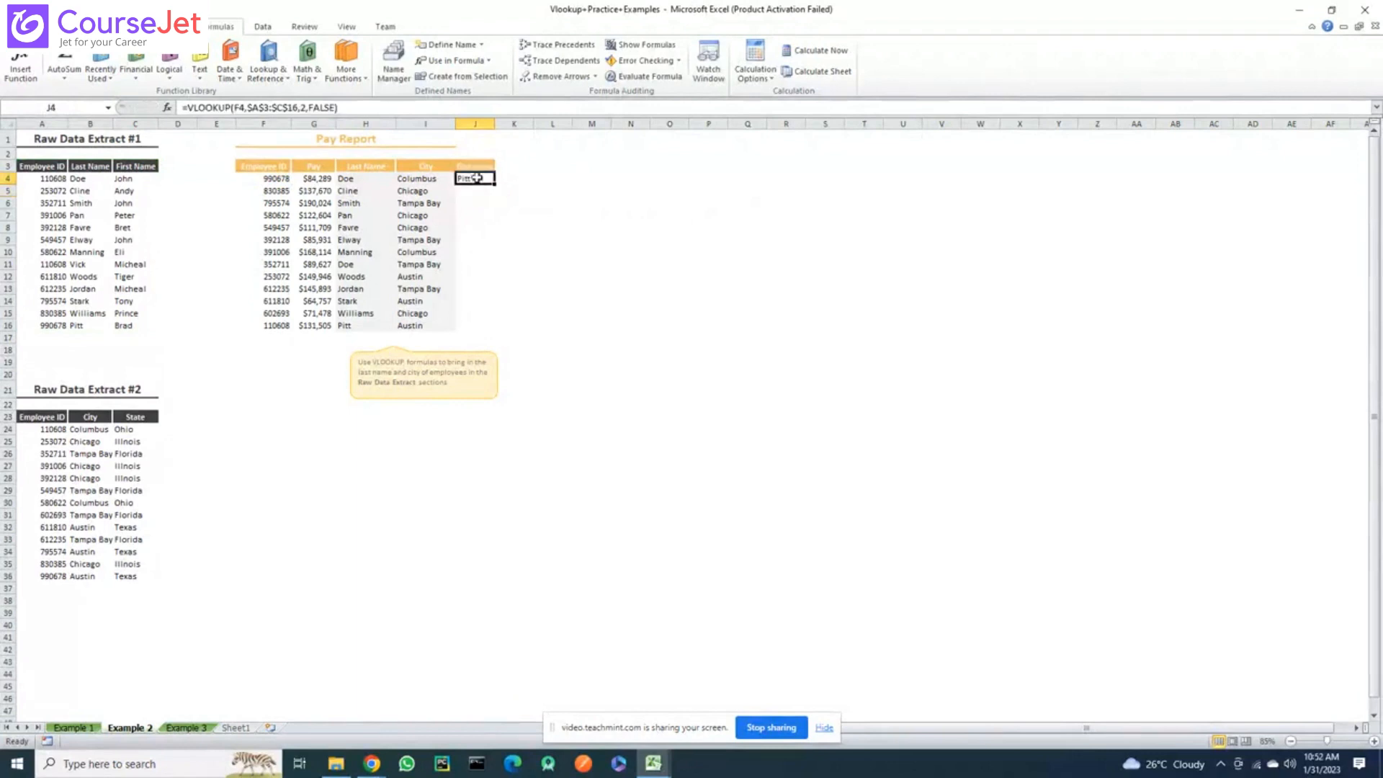
double_click(494, 184)
click(493, 181)
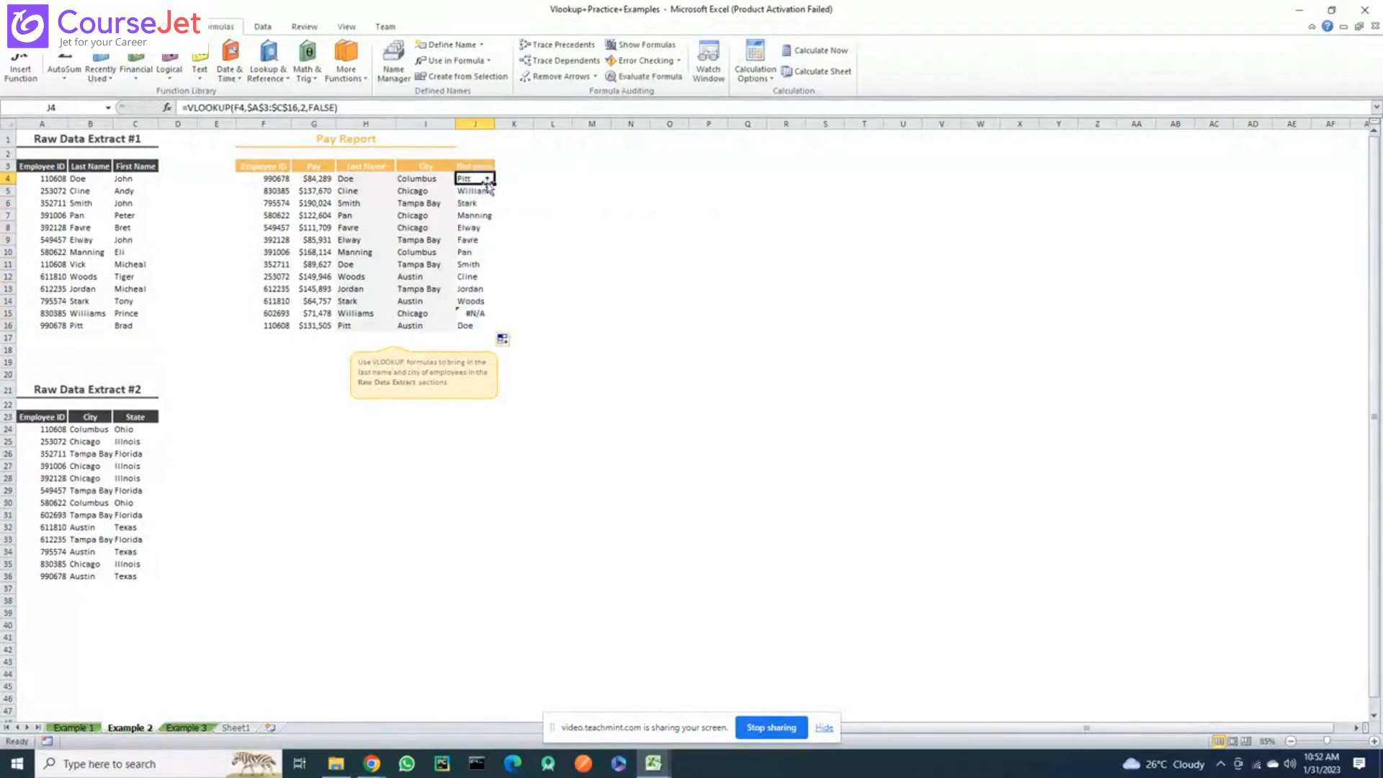
Compare the J16 lookup with the last names in B4 and B11 to examine which duplicate employee ID row it uses
click(475, 326)
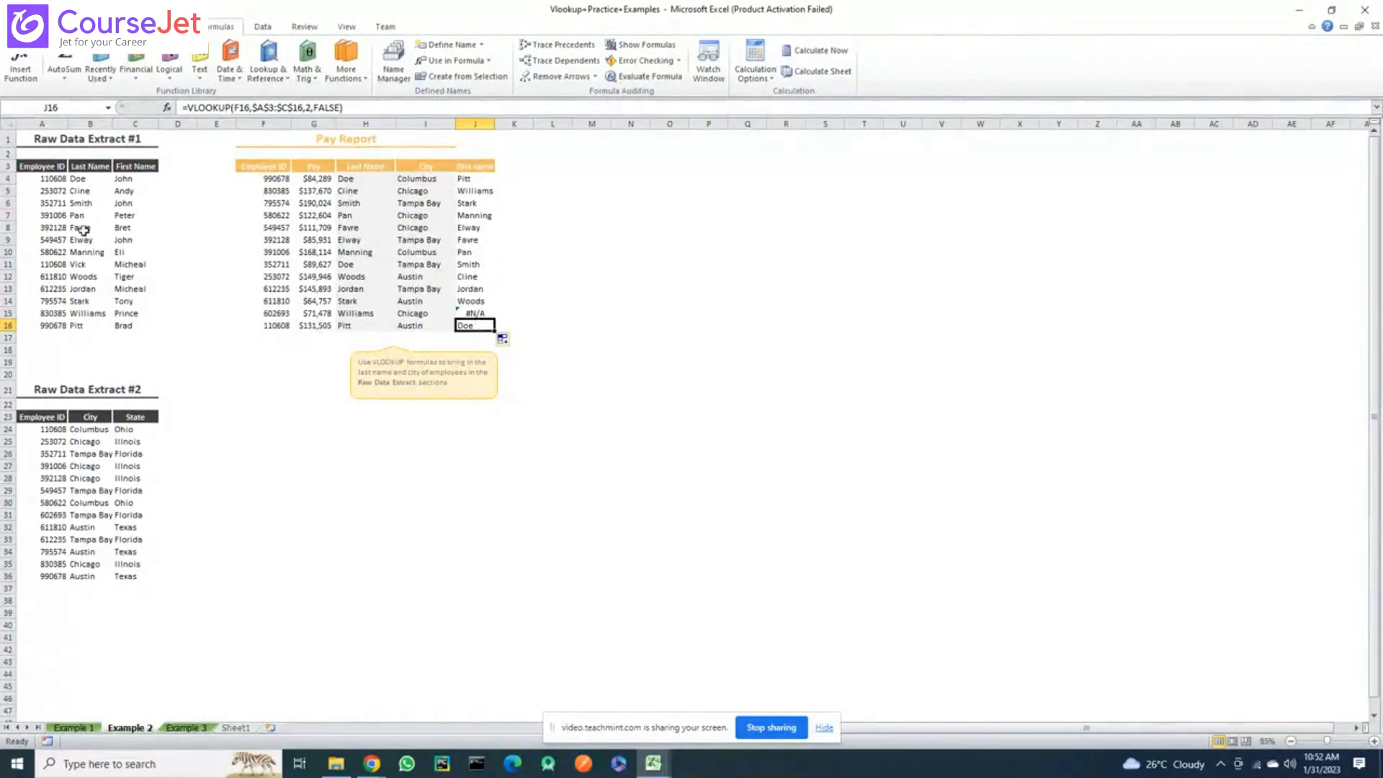
click(83, 179)
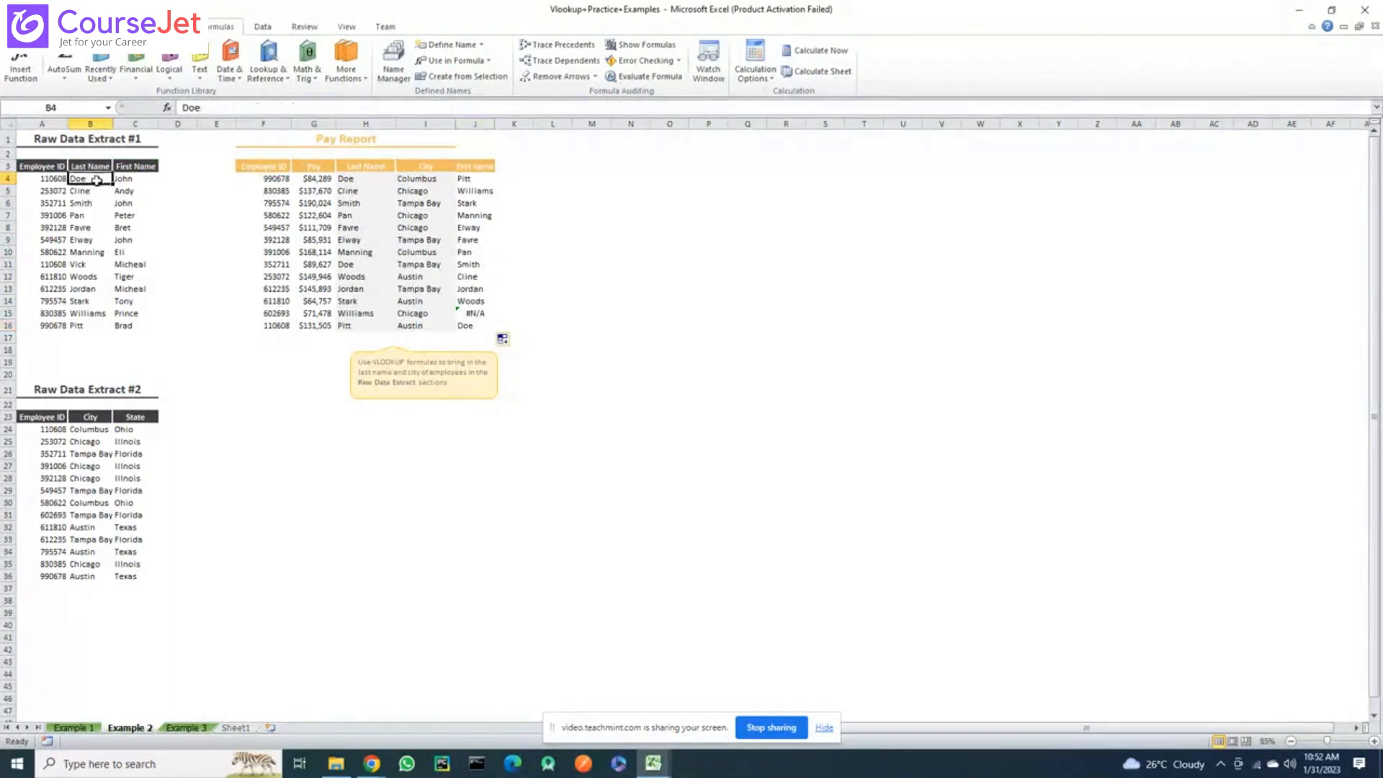
click(475, 327)
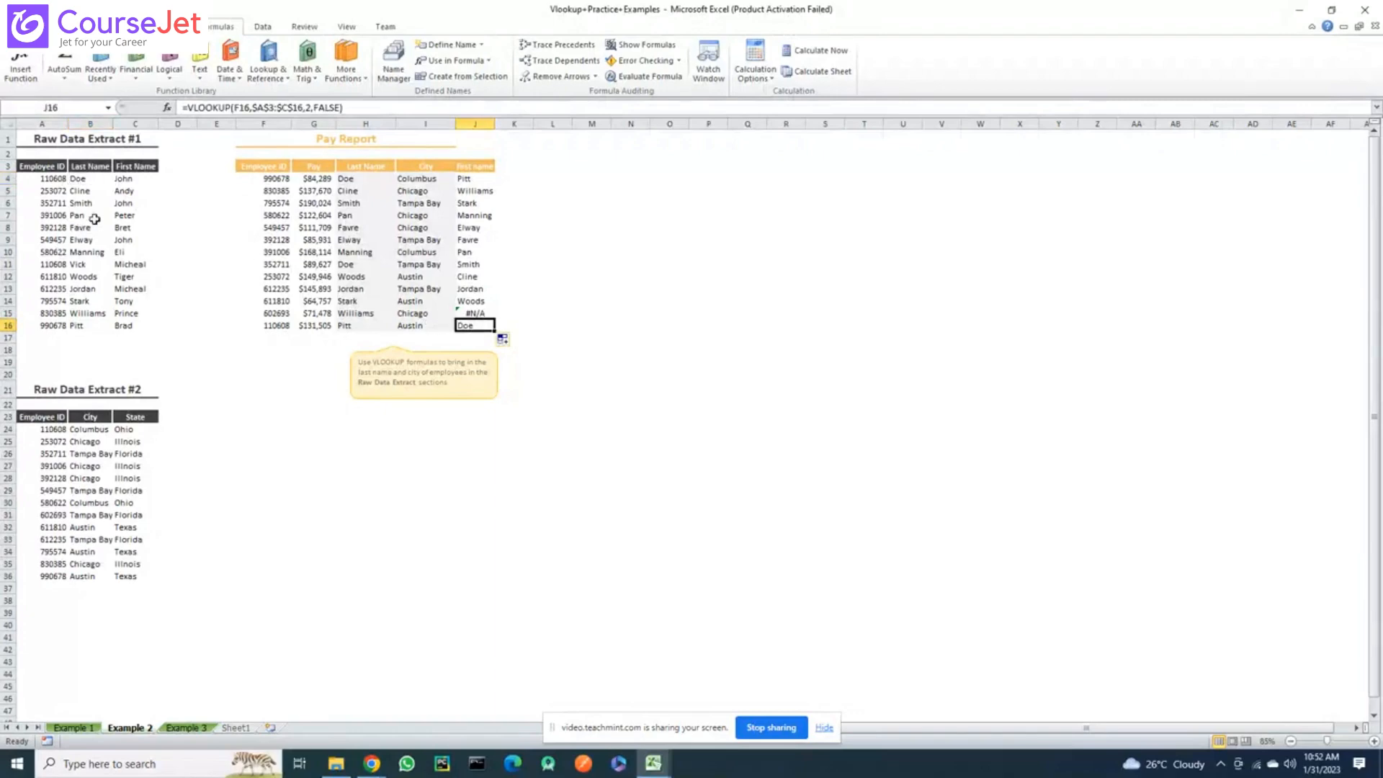
scroll(95, 219, down, 3)
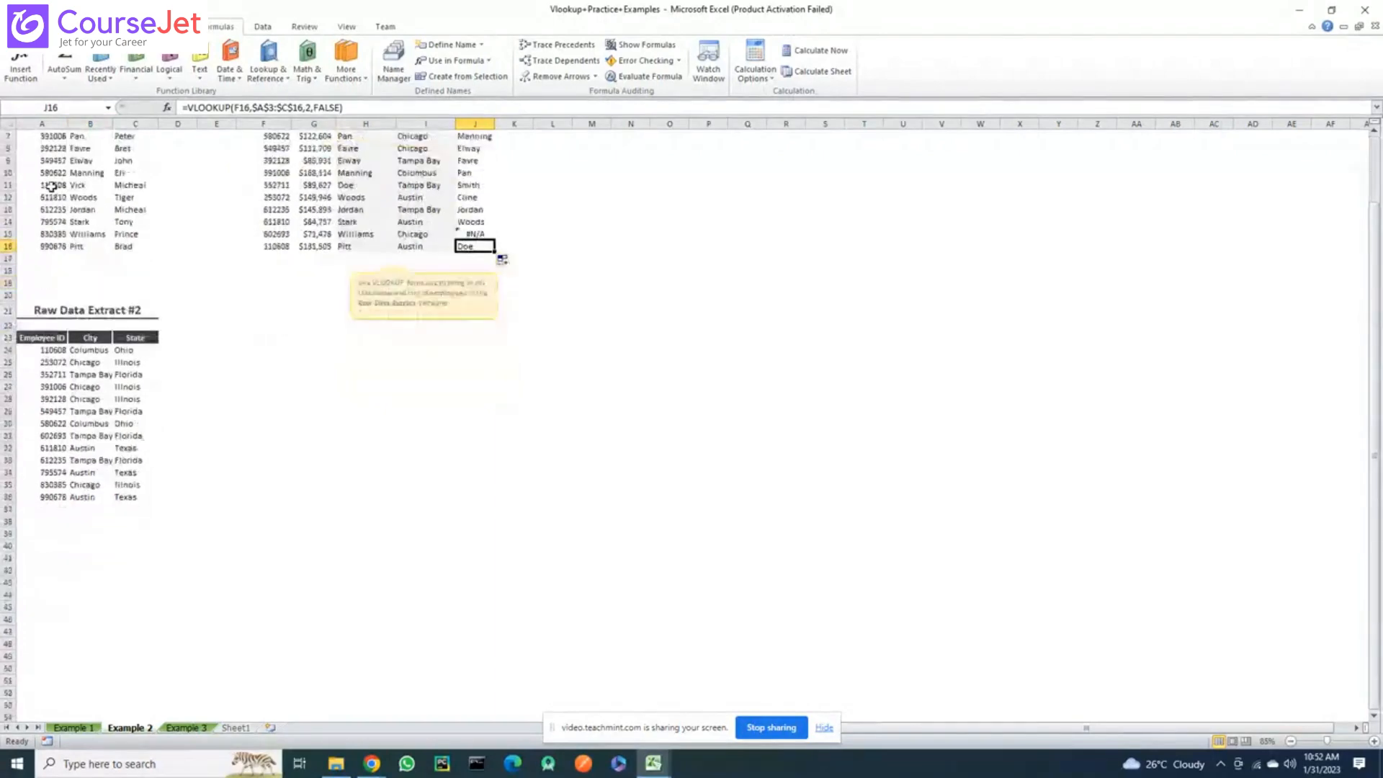
click(73, 150)
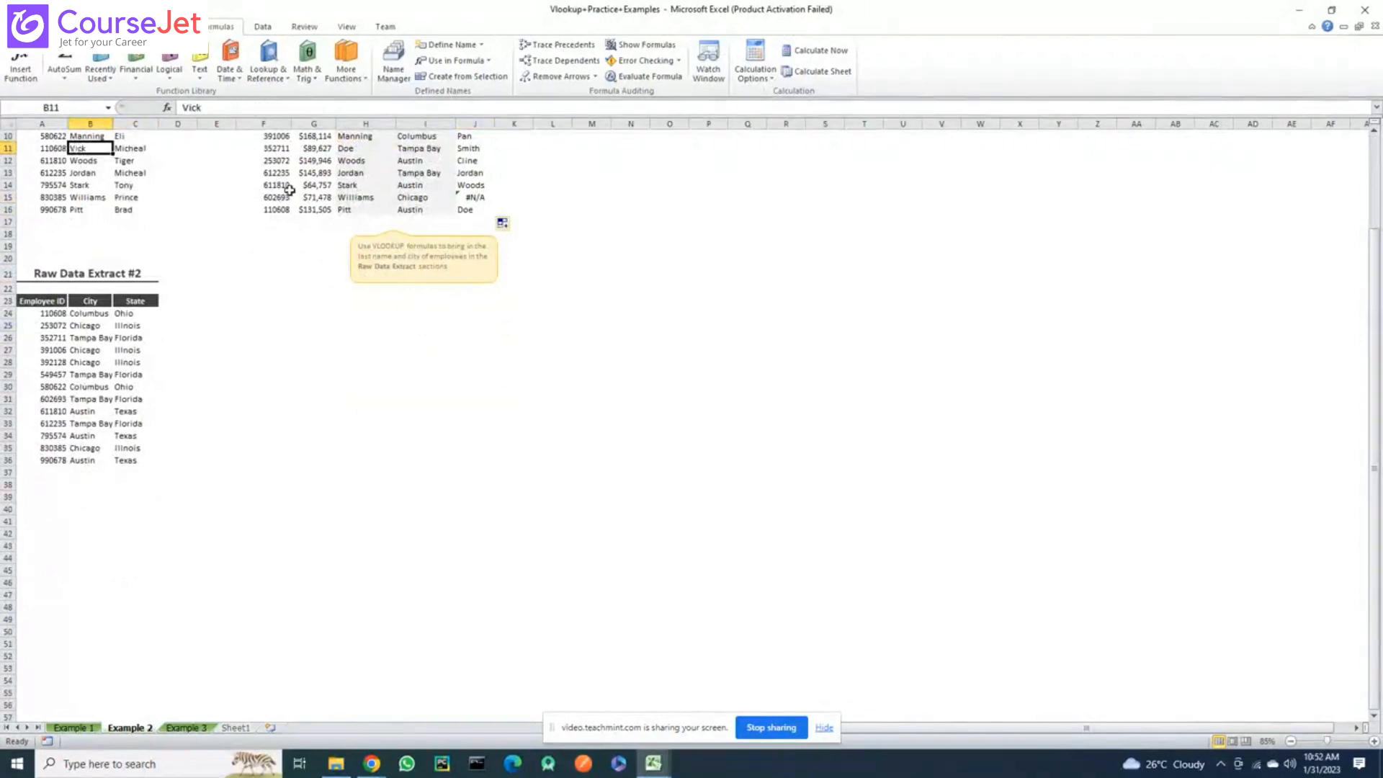
scroll(265, 204, up, 1)
scroll(279, 247, down, 1)
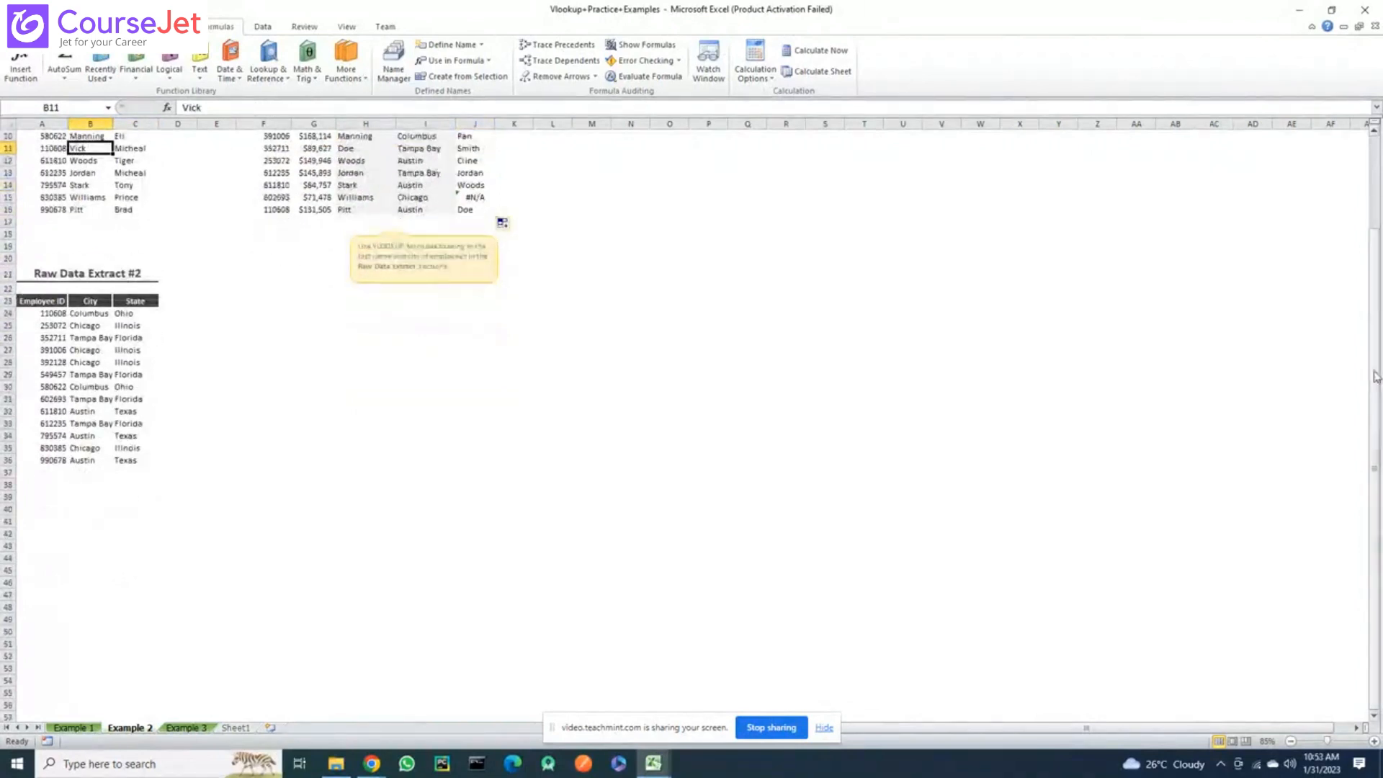
drag(1375, 378, 1376, 280)
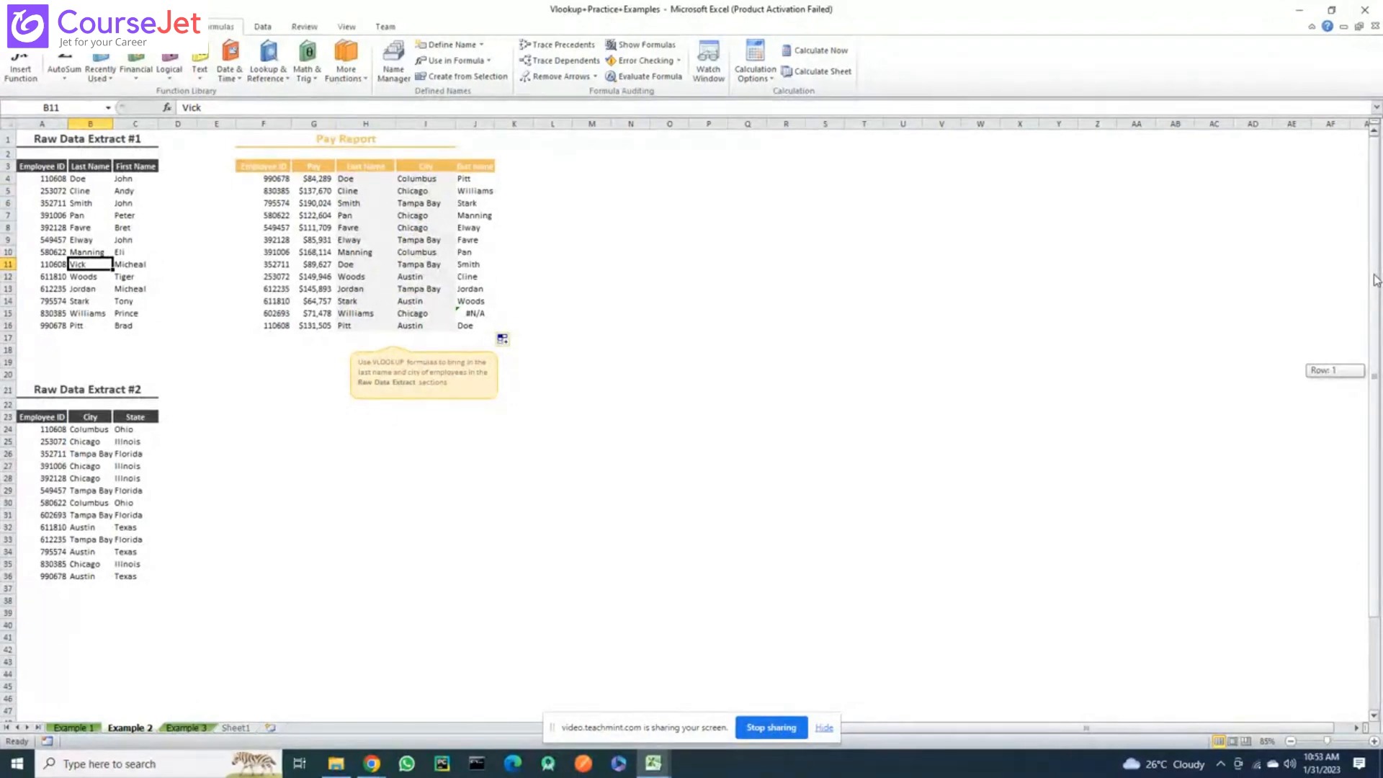
Clear all contents of column J, including the header and the lookup formulas
click(461, 311)
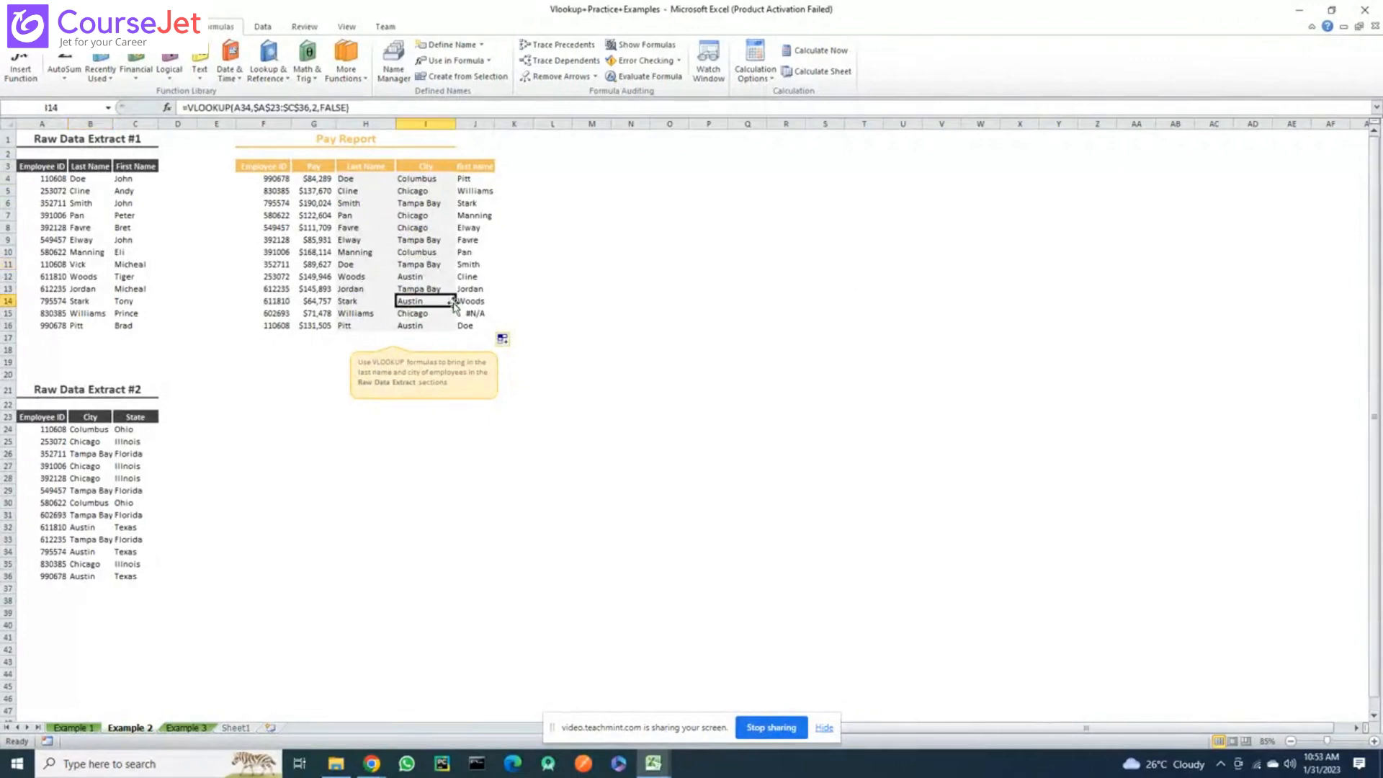
click(483, 119)
scroll(484, 118, down, 3)
scroll(484, 119, up, 3)
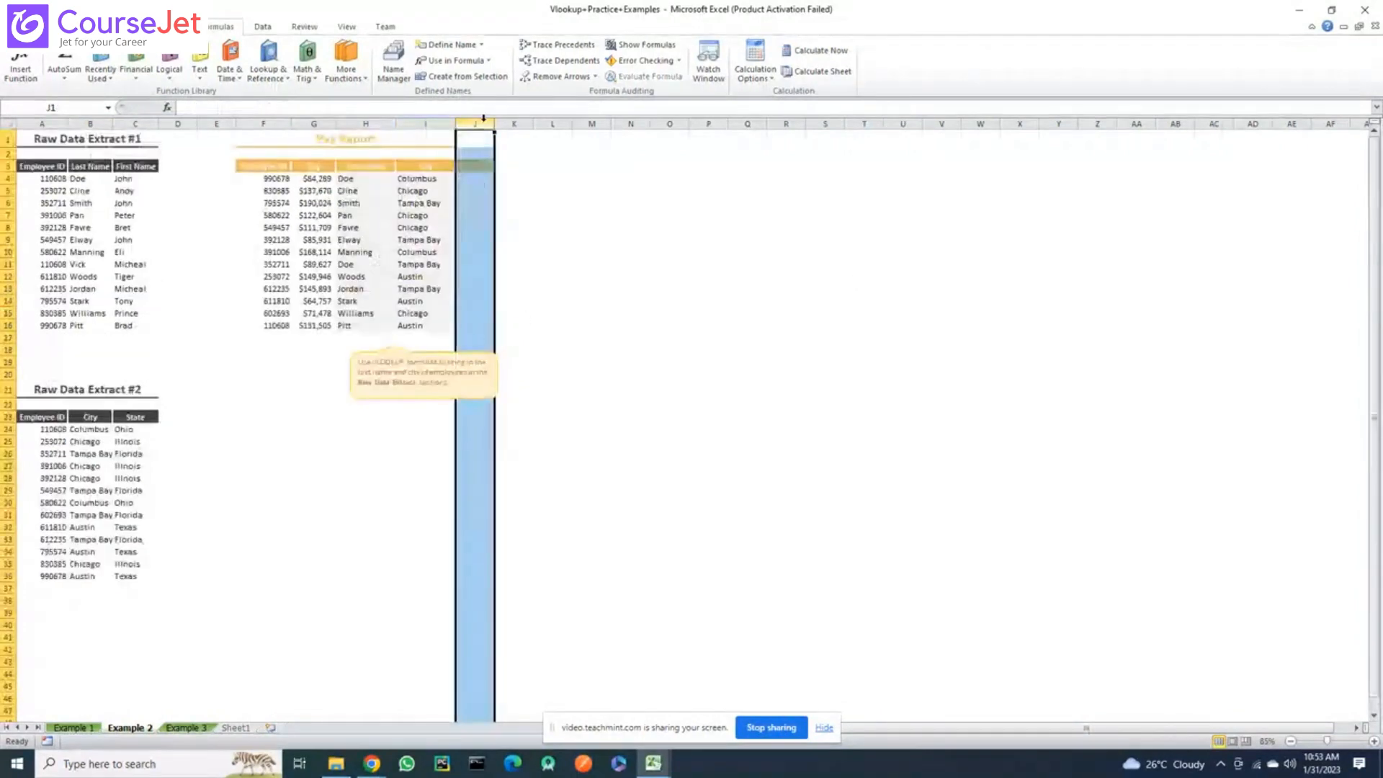
click(707, 362)
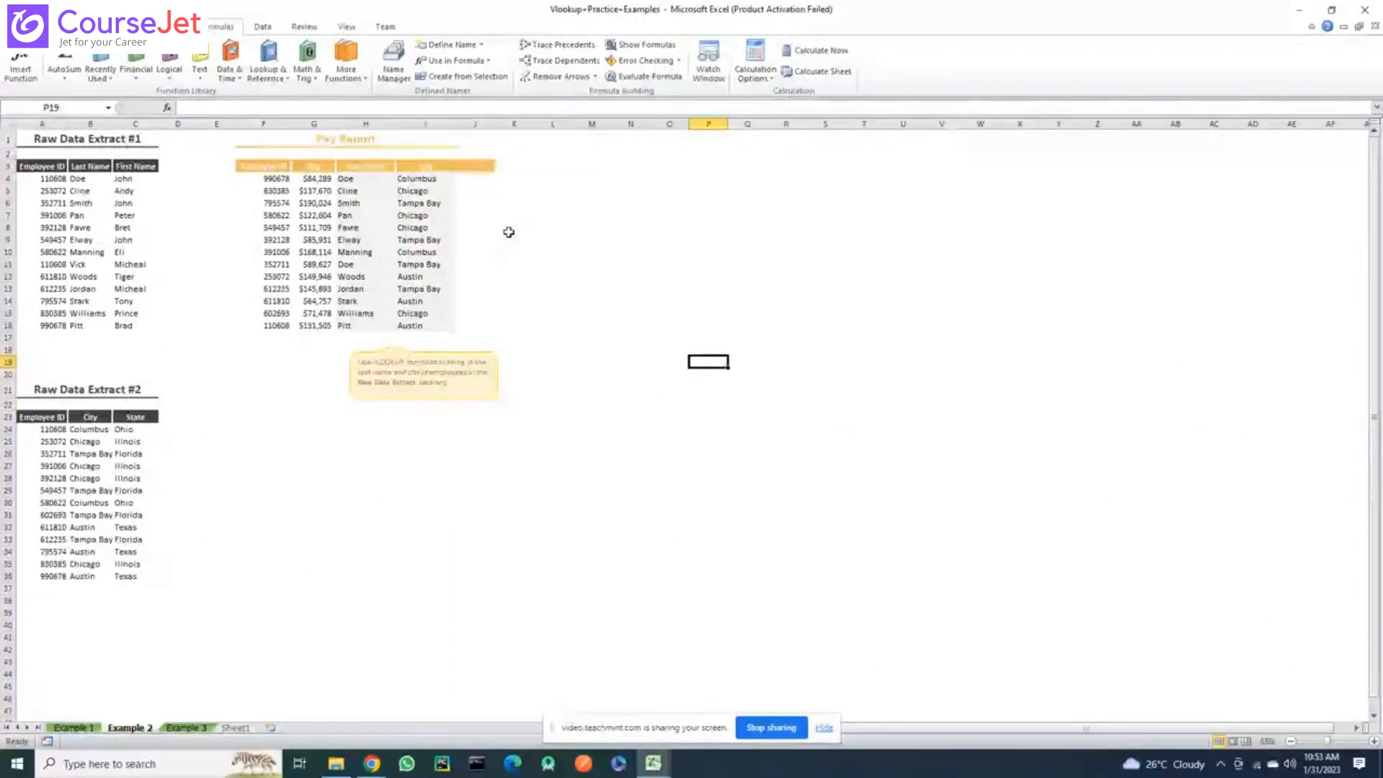
Start a new VLOOKUP formula in J4 with F4 as the lookup value
click(478, 179)
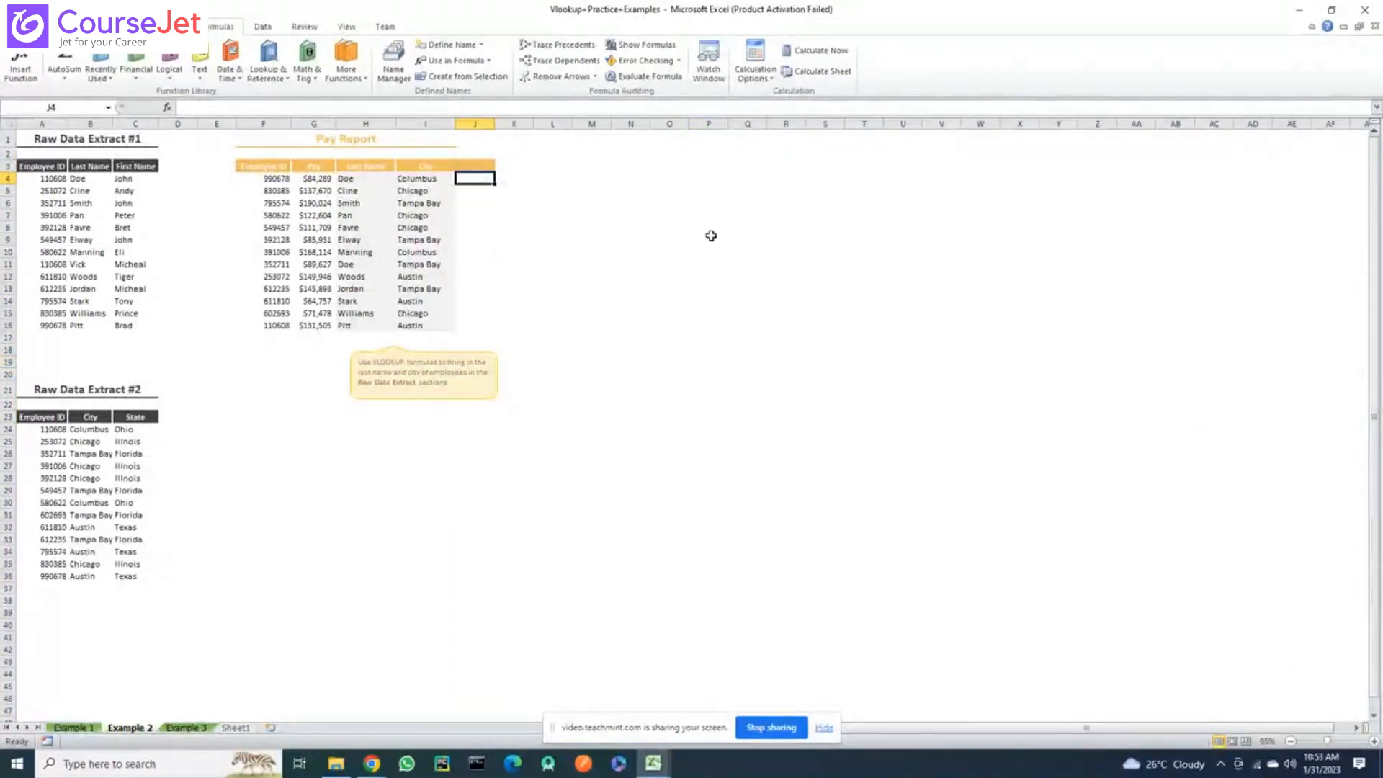
text(=vl)
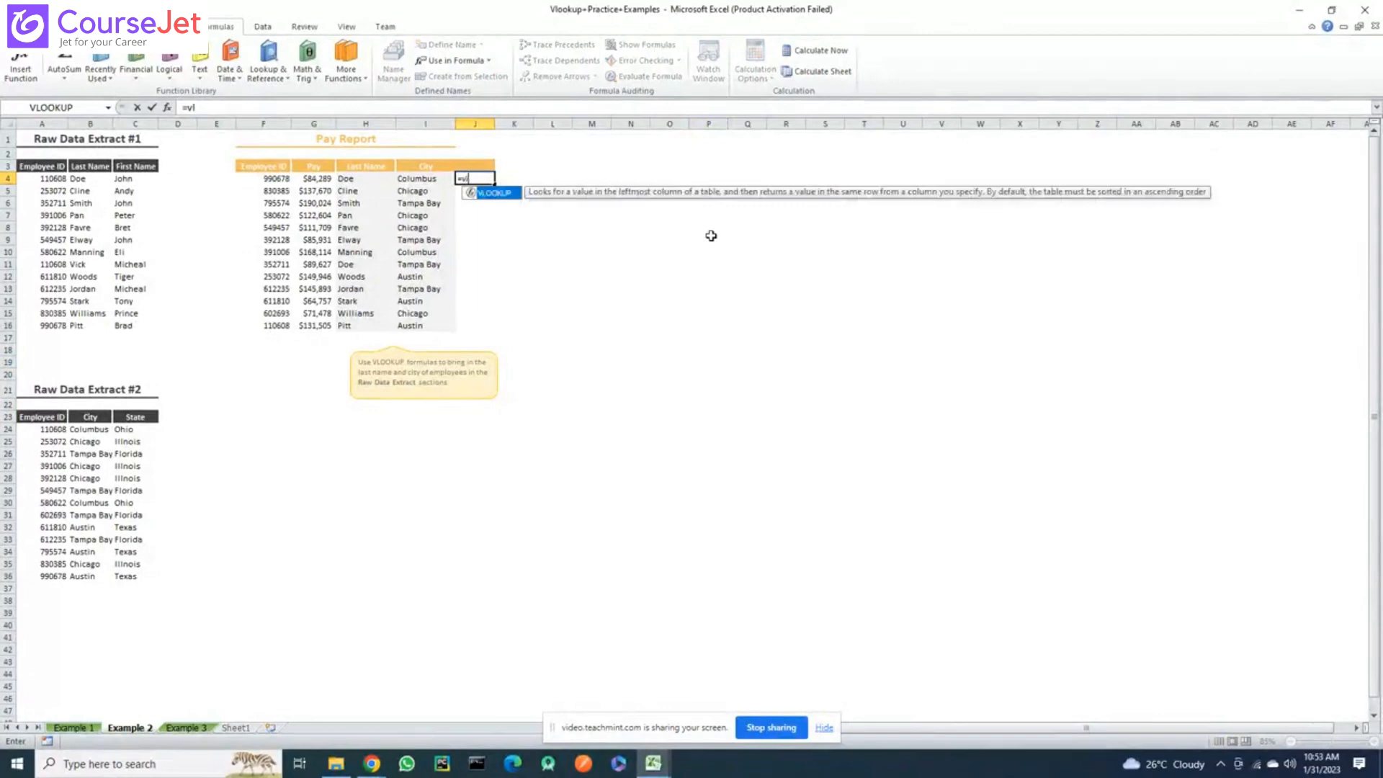
key(Tab)
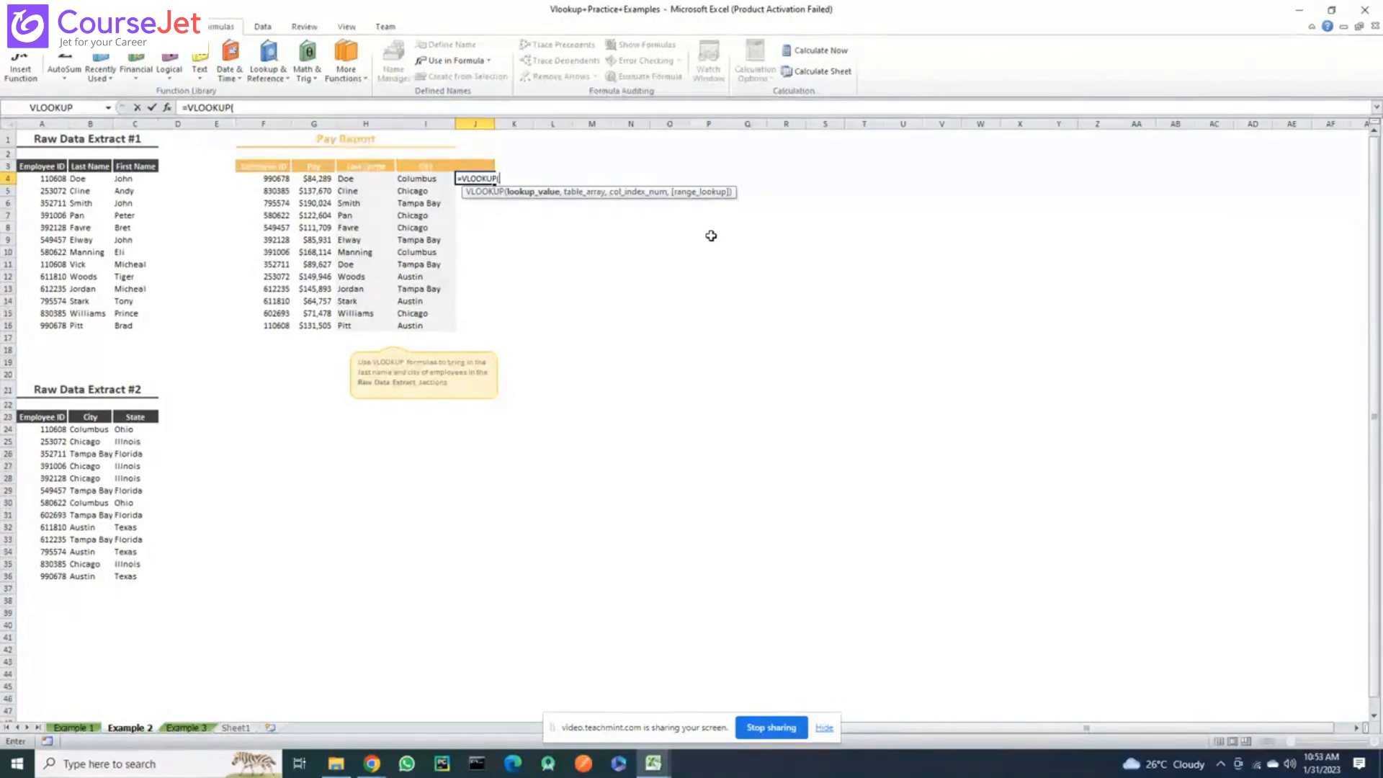
key(Left)
key(Left)
key(Left)
key(Left)
text(,)
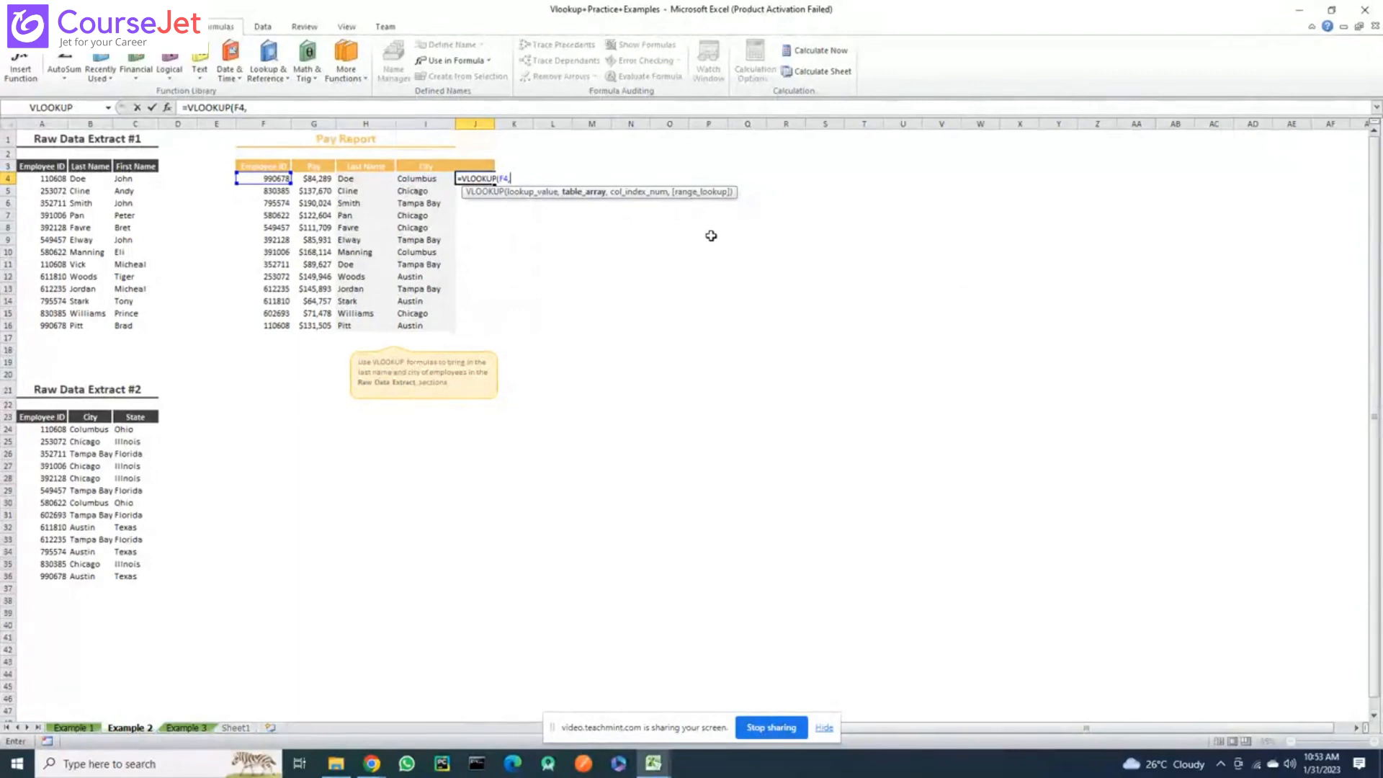
scroll(711, 235, down, 1)
scroll(711, 235, up, 1)
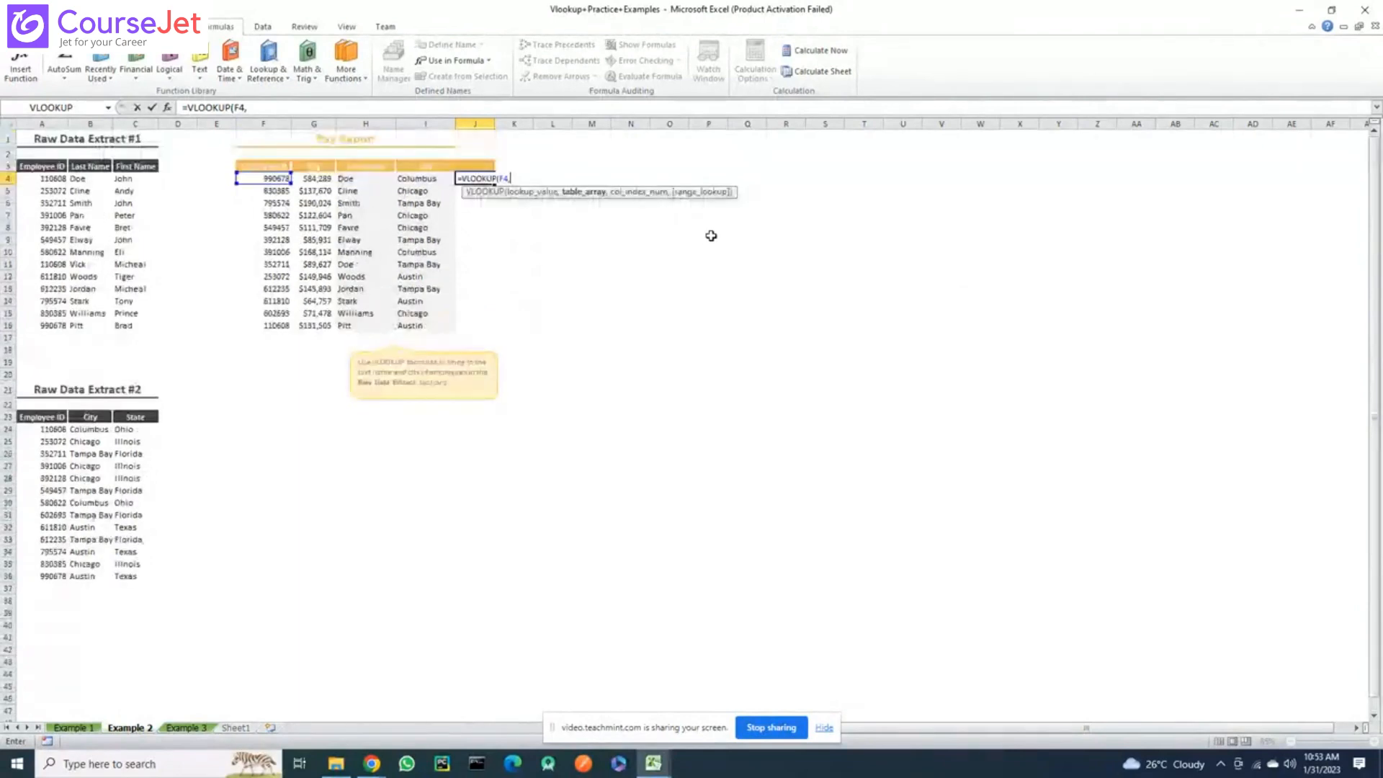
scroll(711, 236, down, 1)
scroll(711, 235, up, 1)
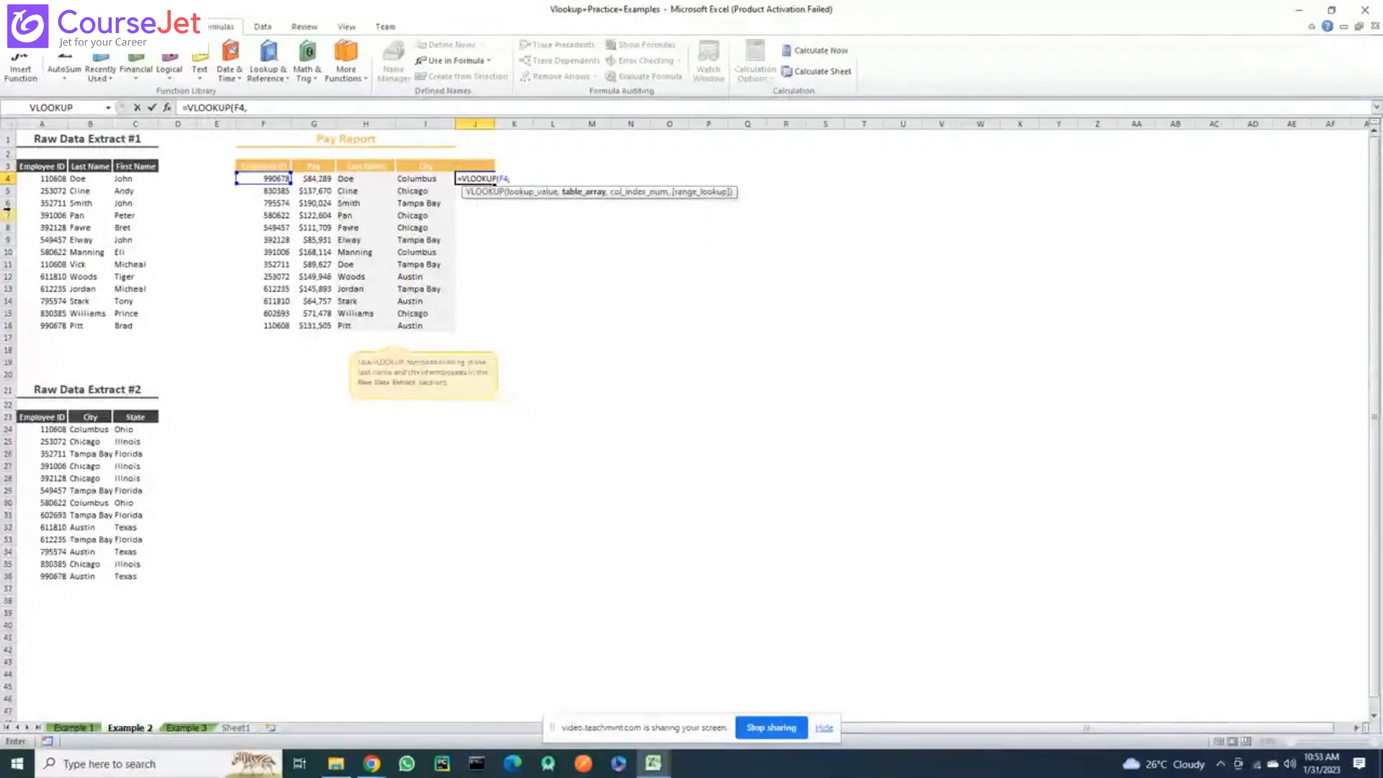
Finish the J4 VLOOKUP with the absolute table range $A$3:$C$16, column index 2 and FALSE for an exact match
drag(45, 170, 126, 326)
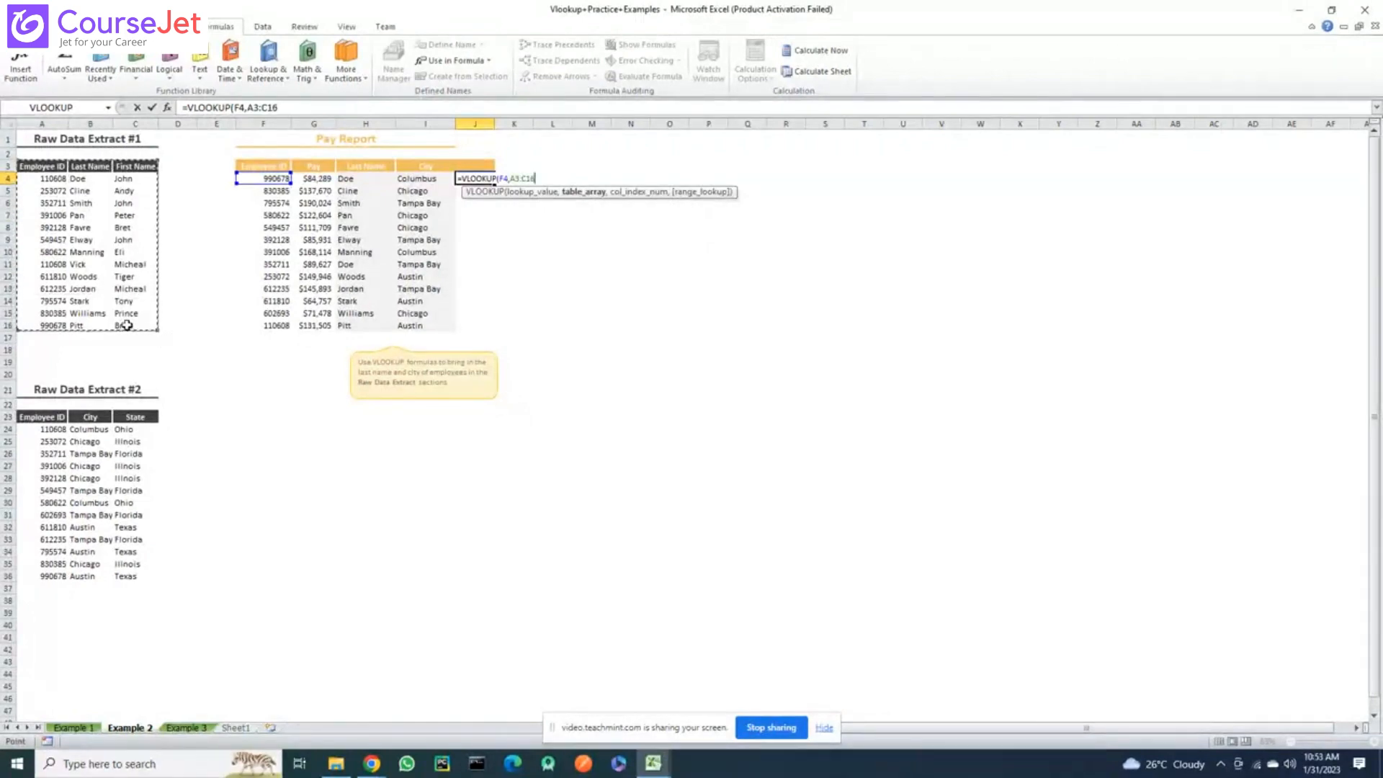
key(F4)
text(,)
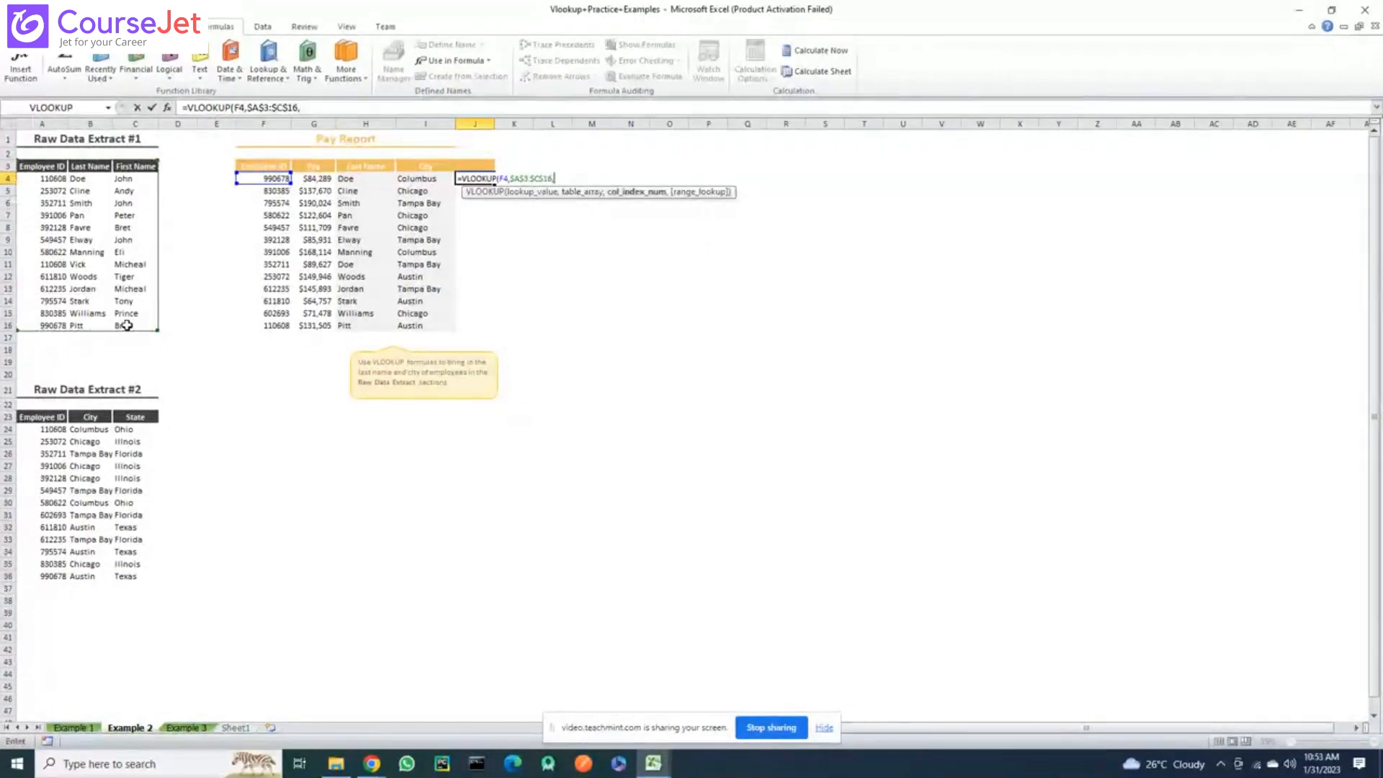
text(2,0)
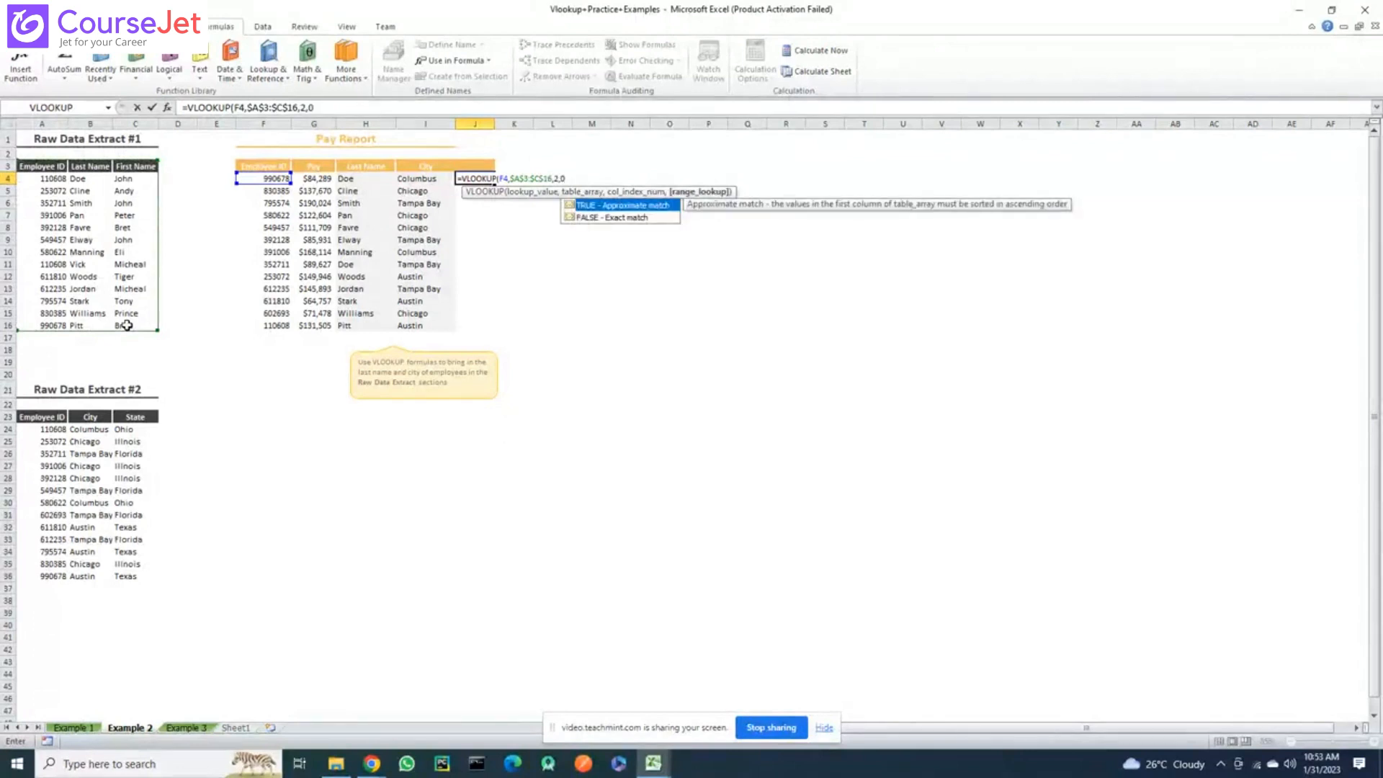
key(BackSpace)
text(false)
key(Down)
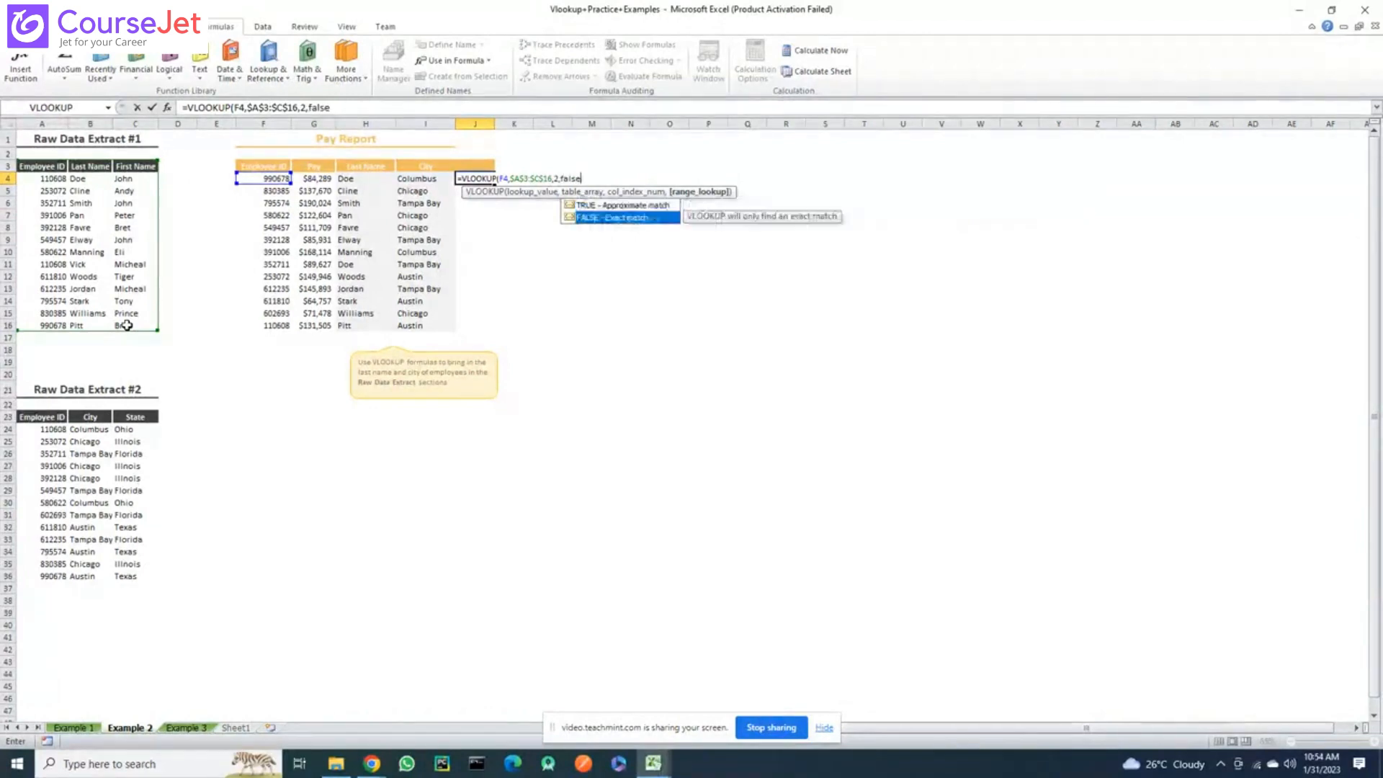
key(Tab)
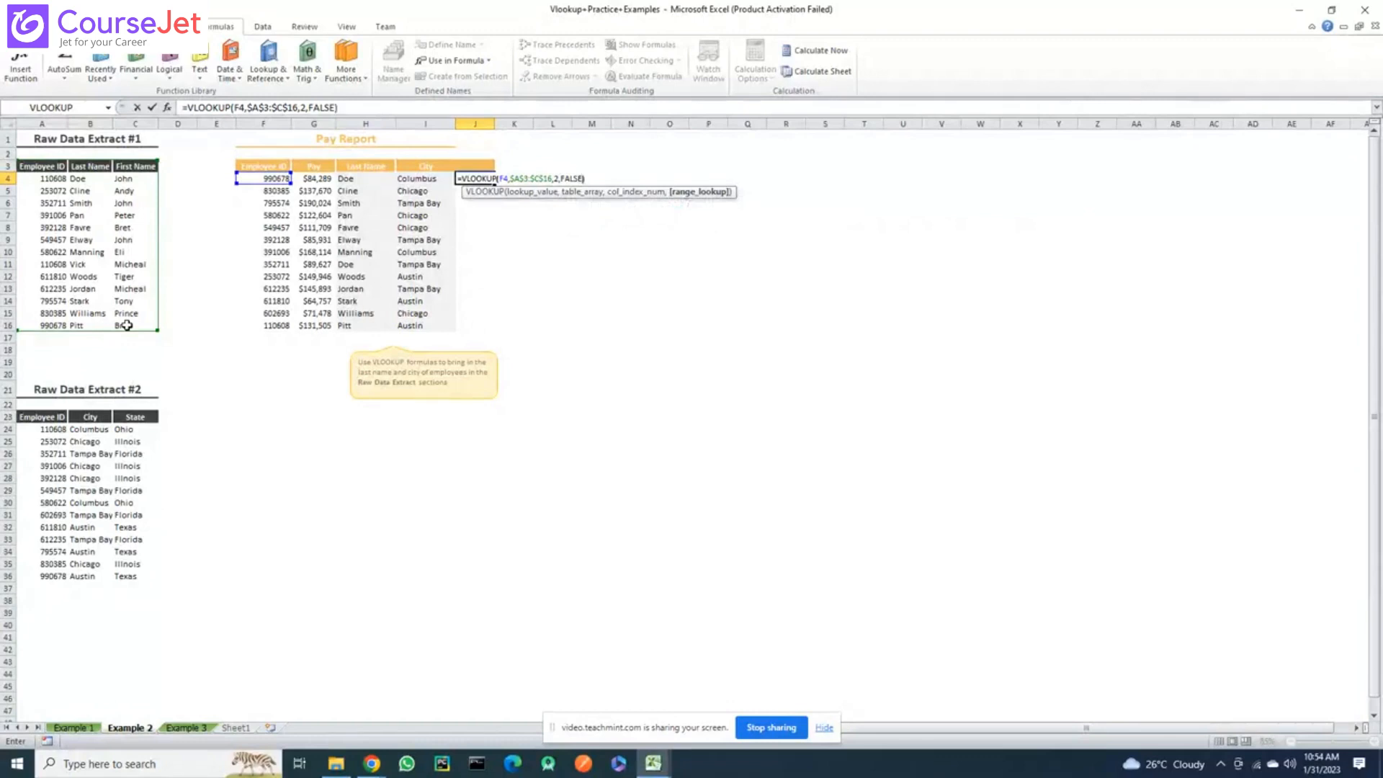
key(Return)
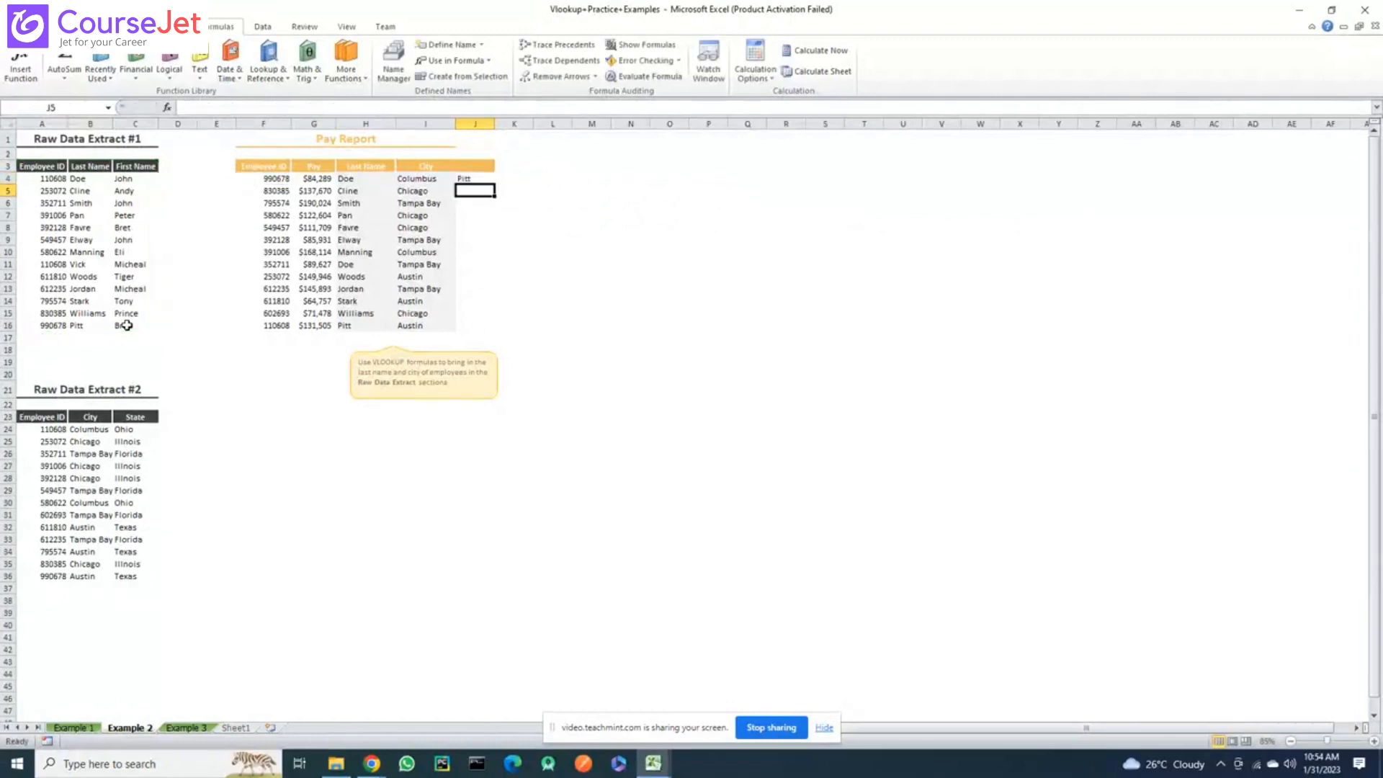
key(Up)
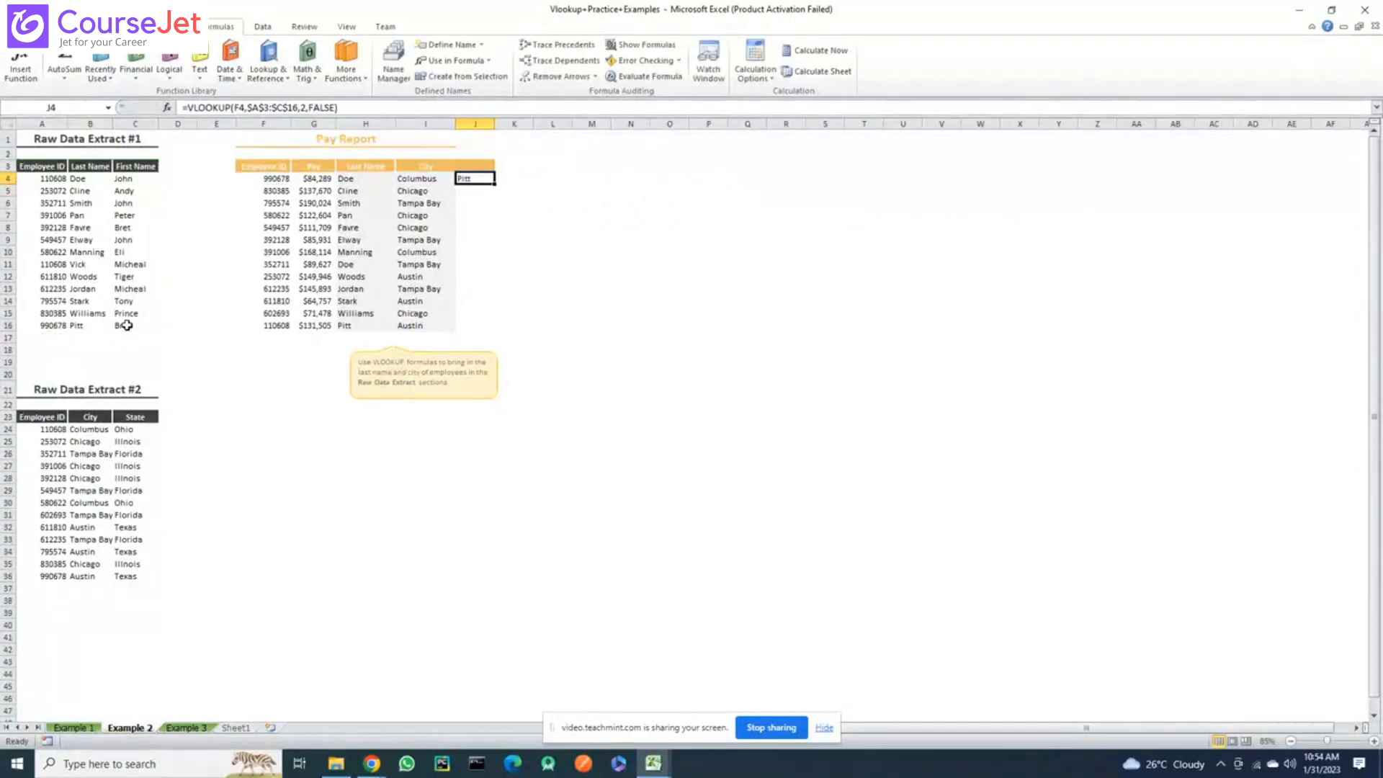
Fill the J4 VLOOKUP down column J through J16
double_click(494, 185)
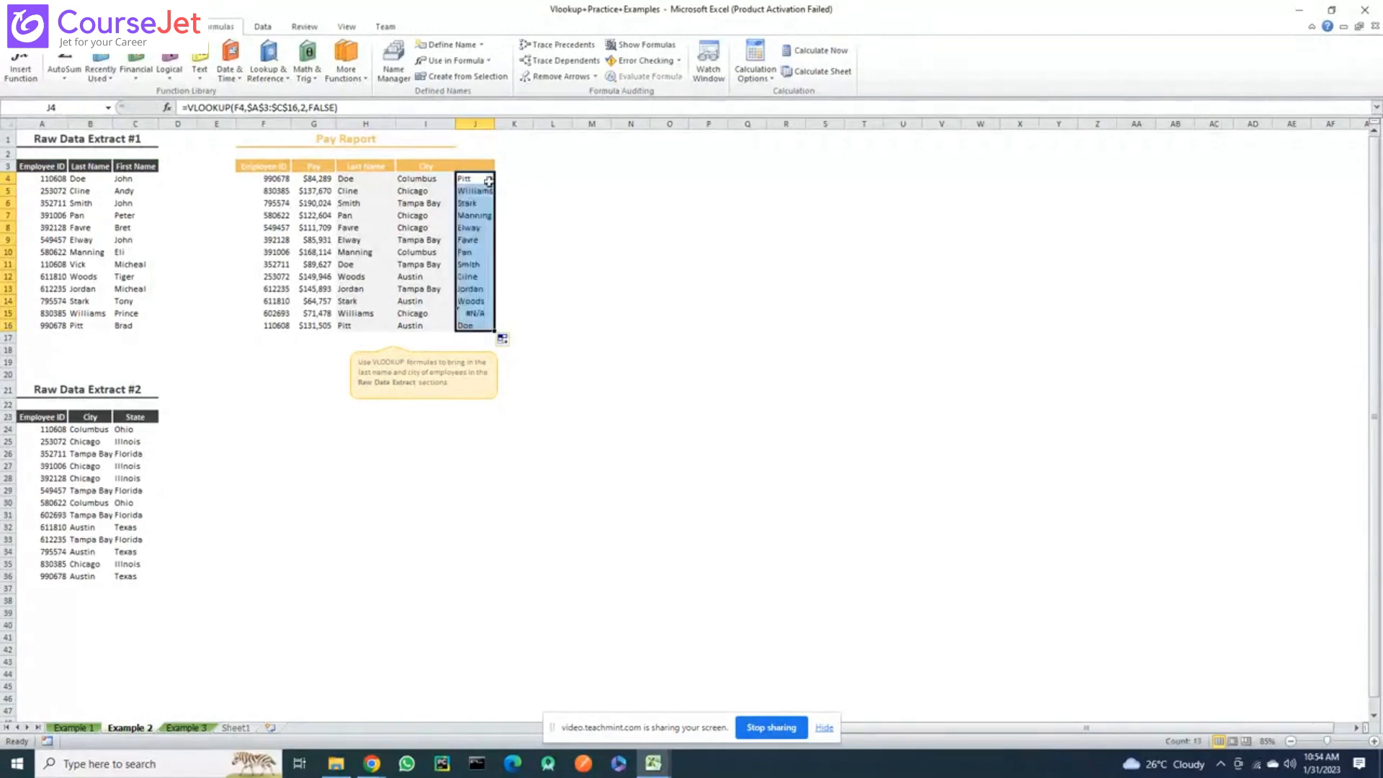
click(476, 179)
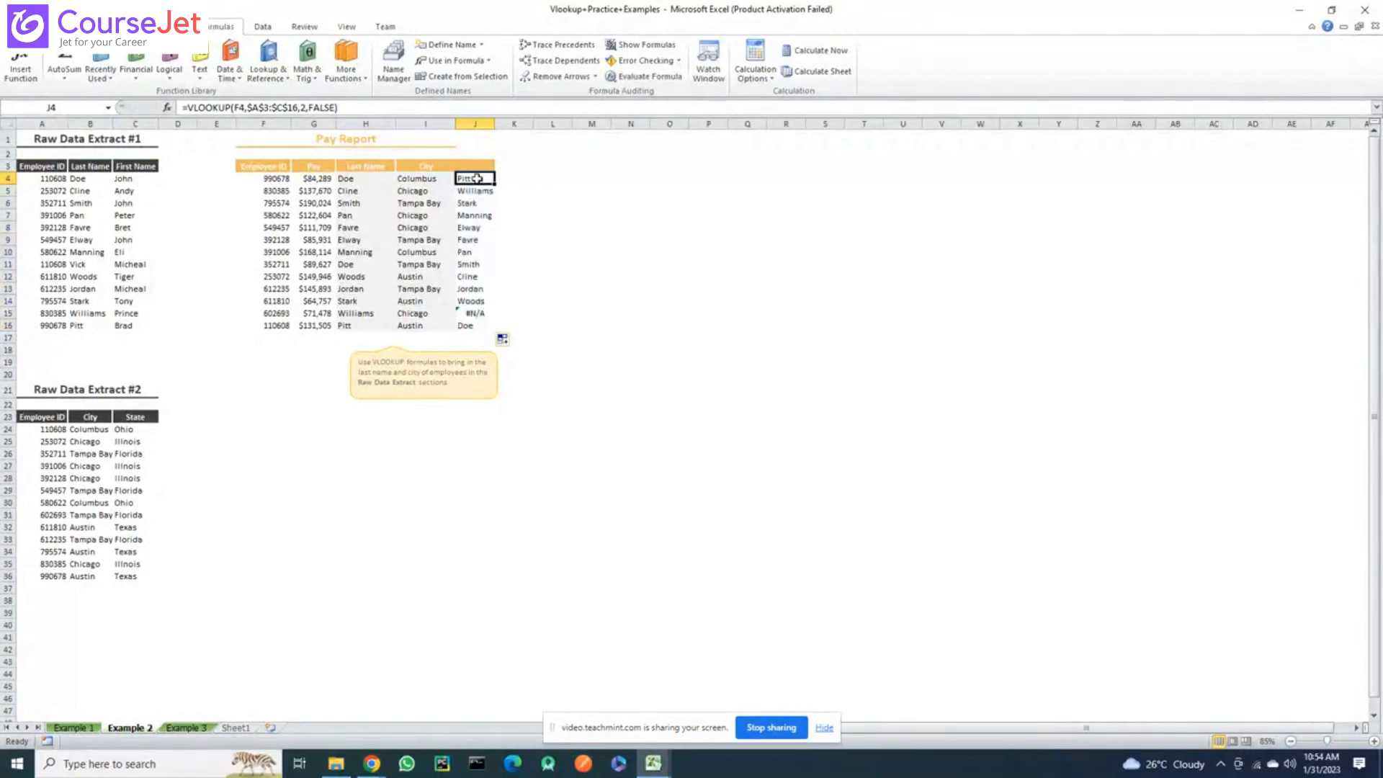
click(243, 106)
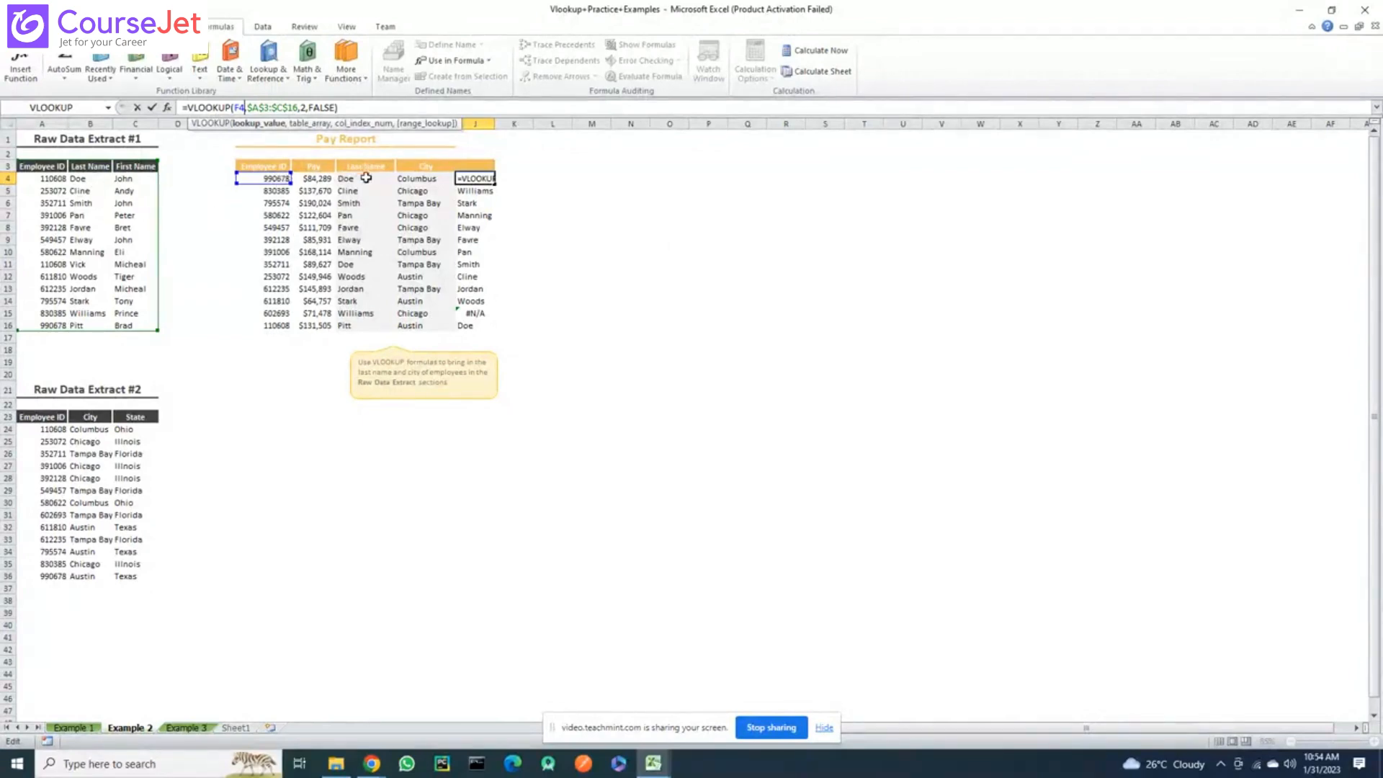
key(Return)
click(469, 176)
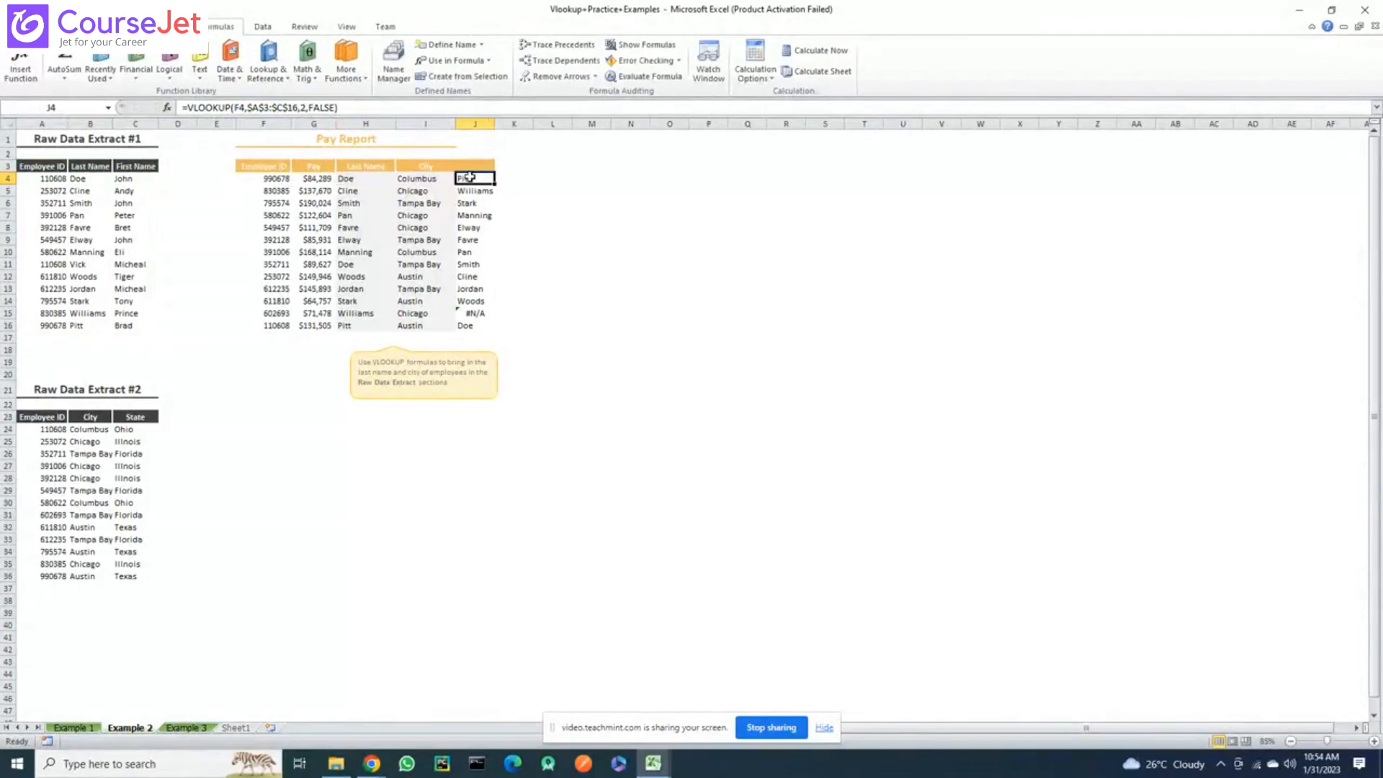
double_click(469, 177)
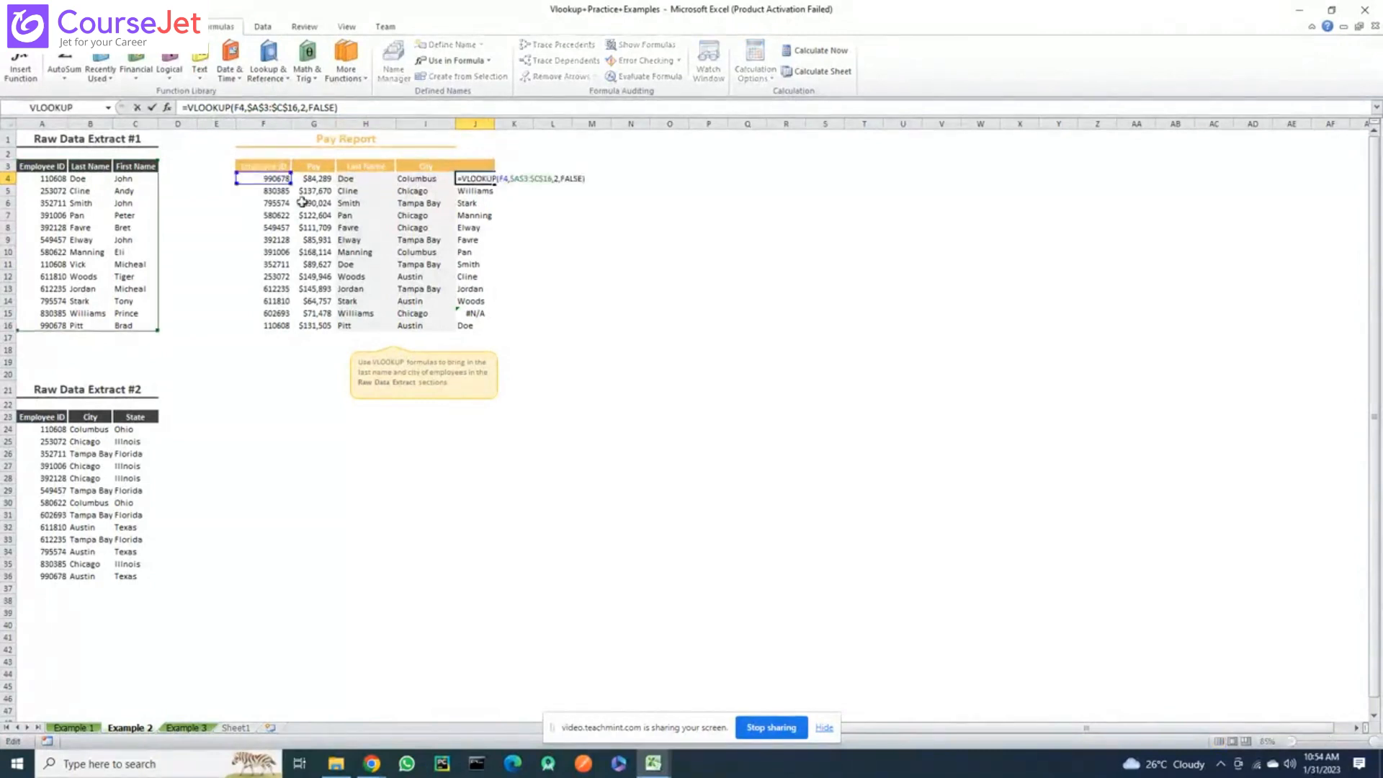
click(276, 178)
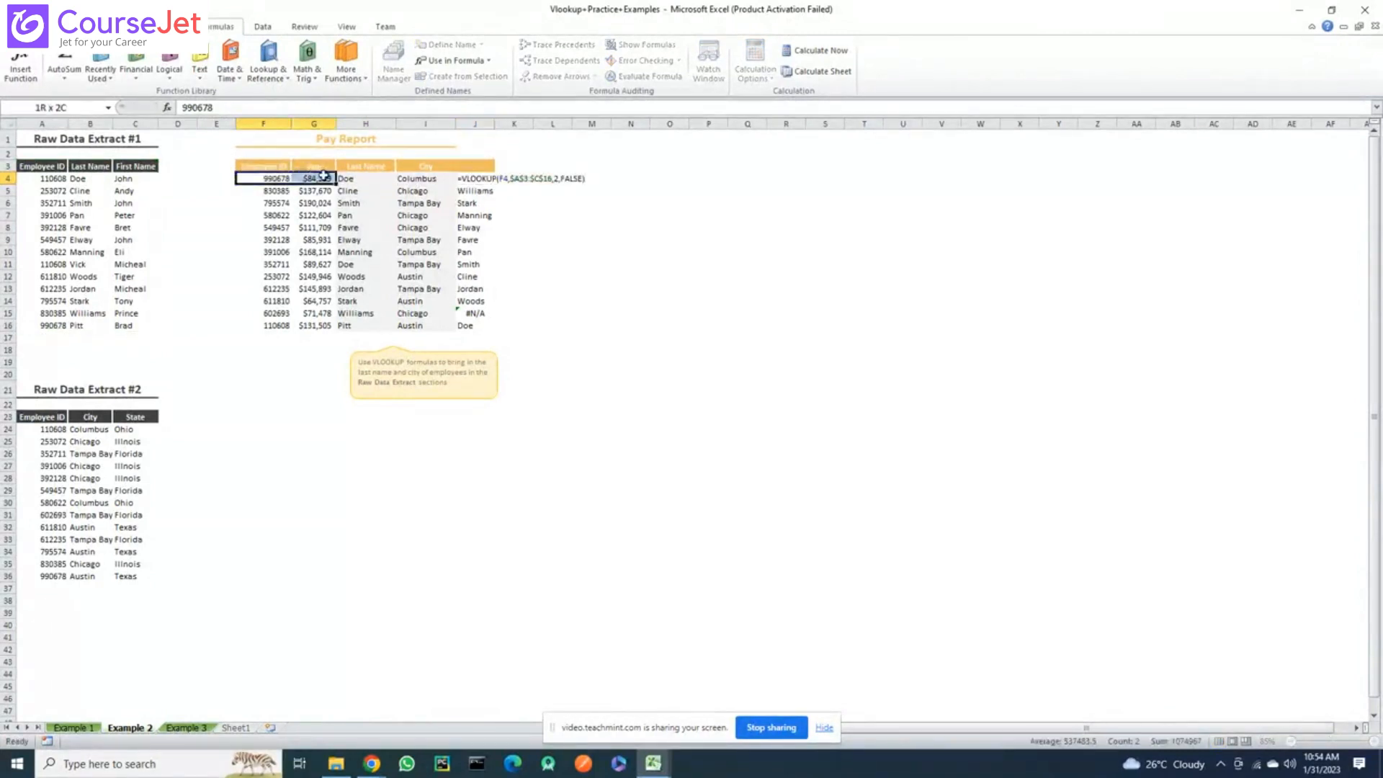
key(Escape)
click(464, 179)
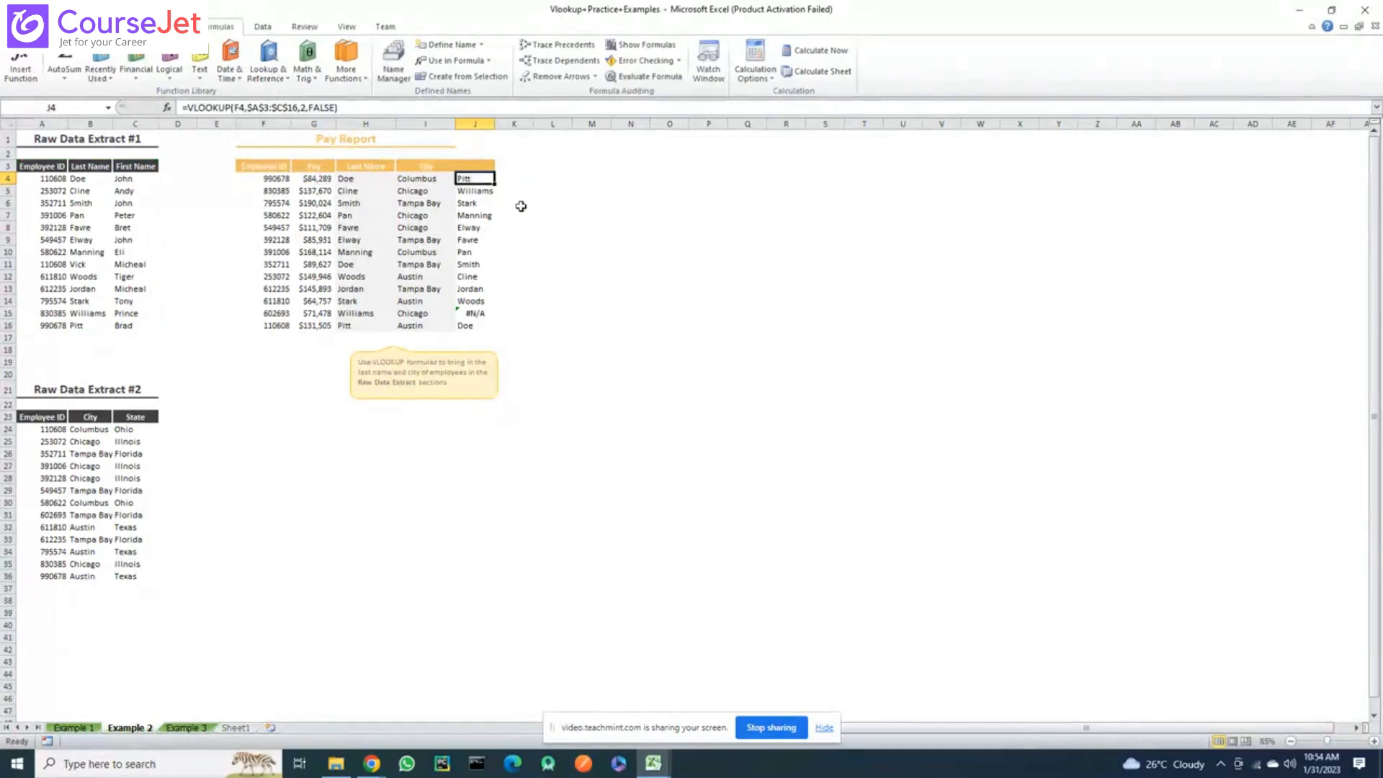
Change the lookup value in J4's VLOOKUP from F4 to the last name in H4 by moving its cell reference
key(F2)
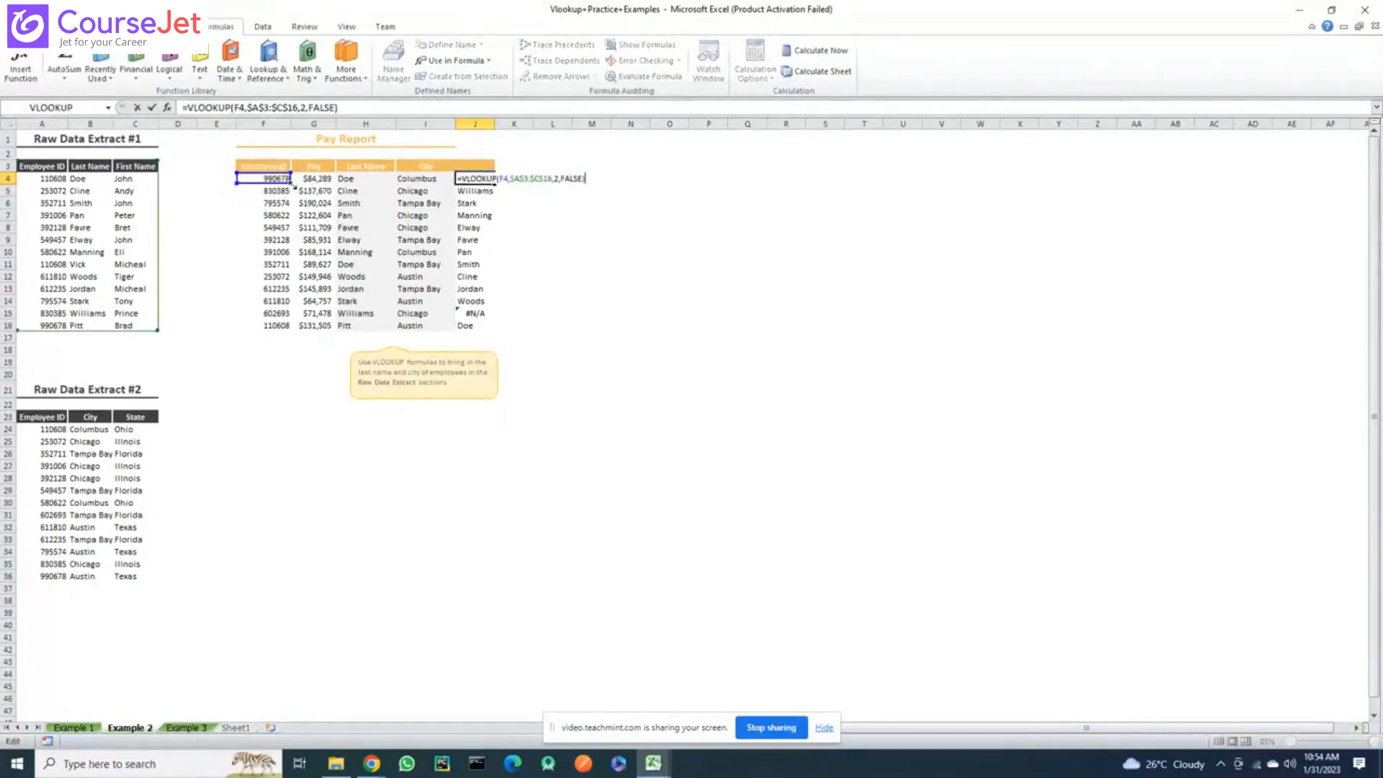
drag(290, 183, 373, 177)
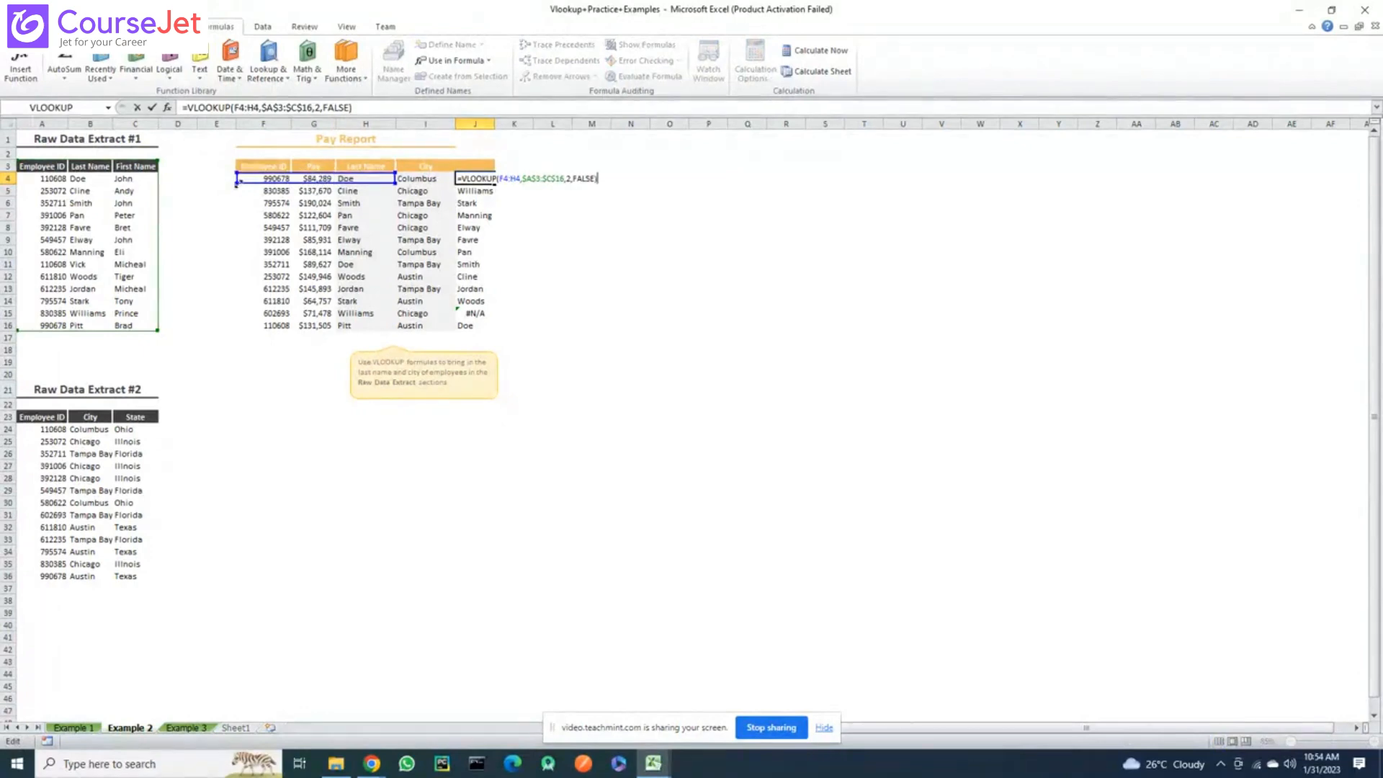
drag(237, 183, 340, 182)
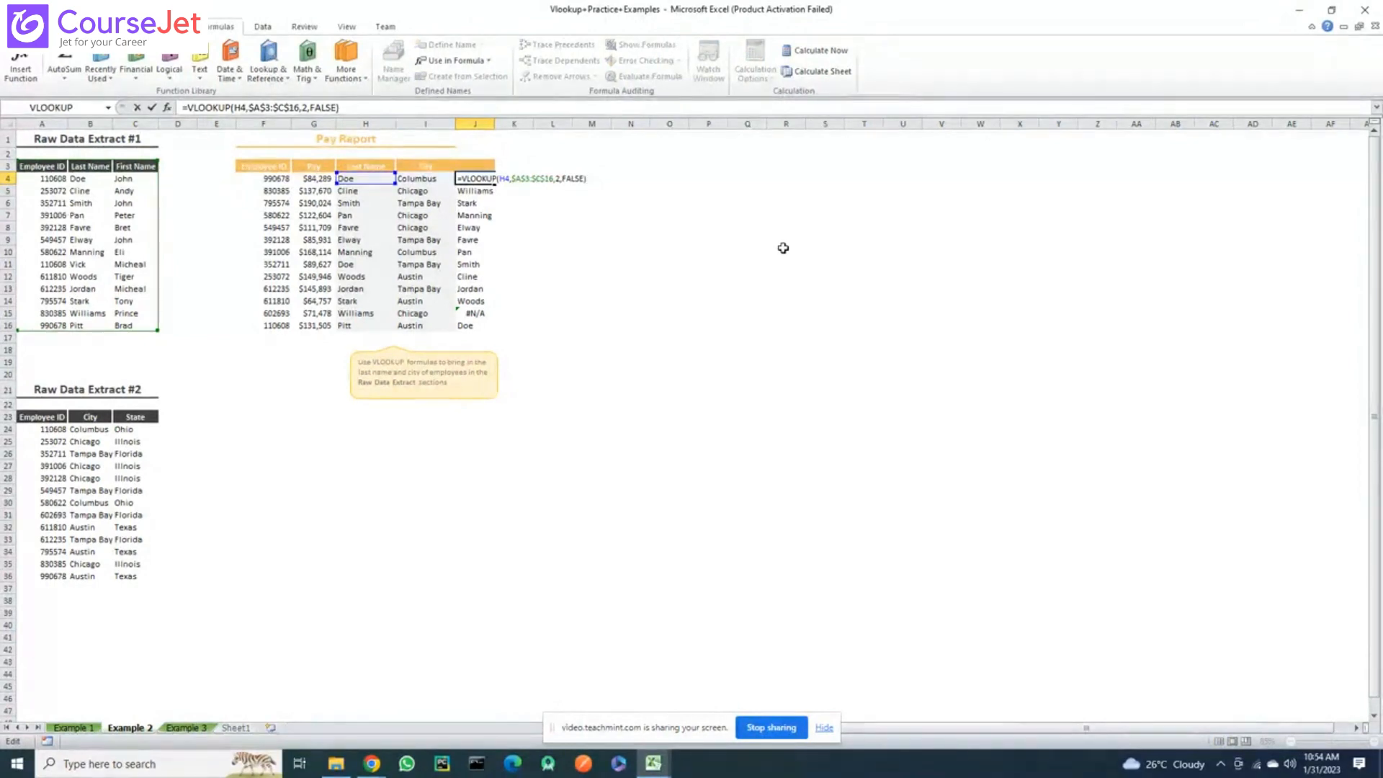
key(Return)
key(Up)
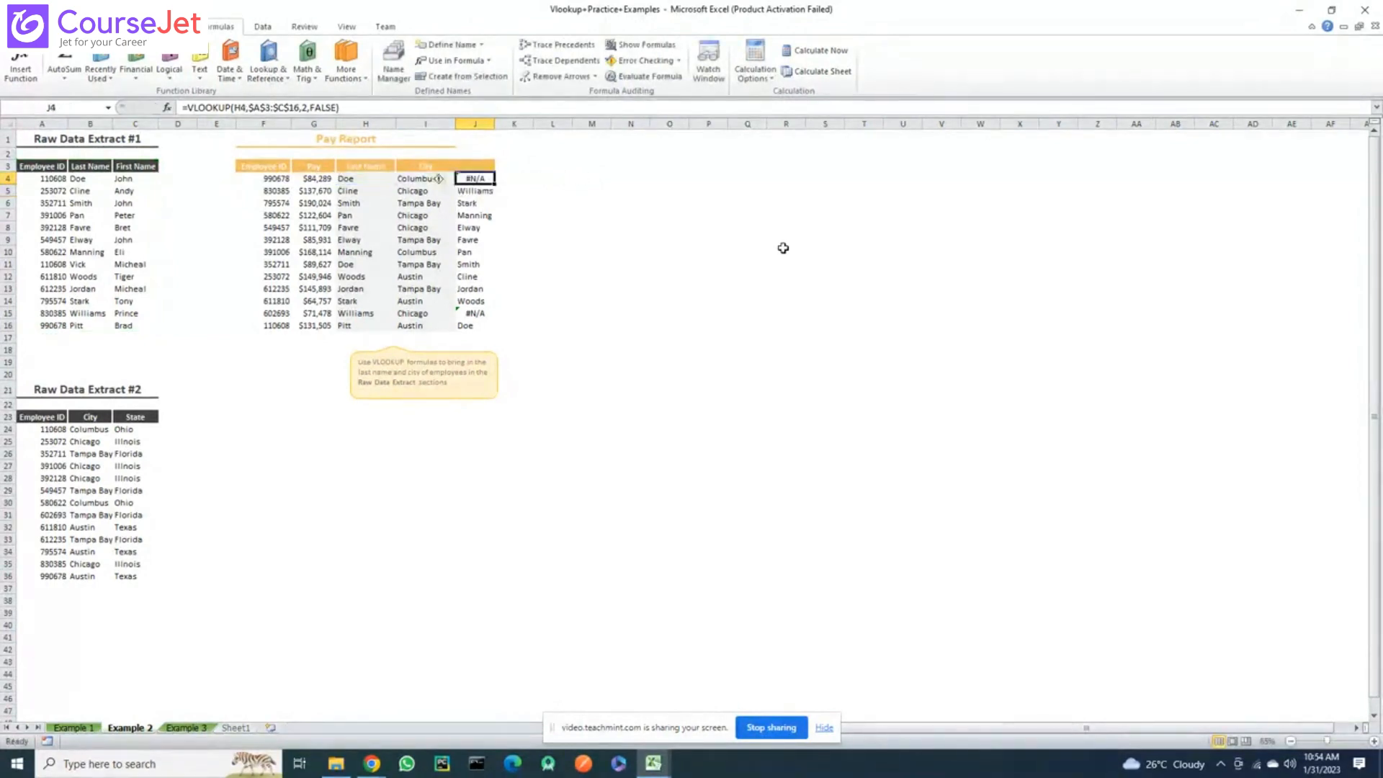
Start a replacement VLOOKUP formula in J4 with H4 as the lookup value
text(=vl)
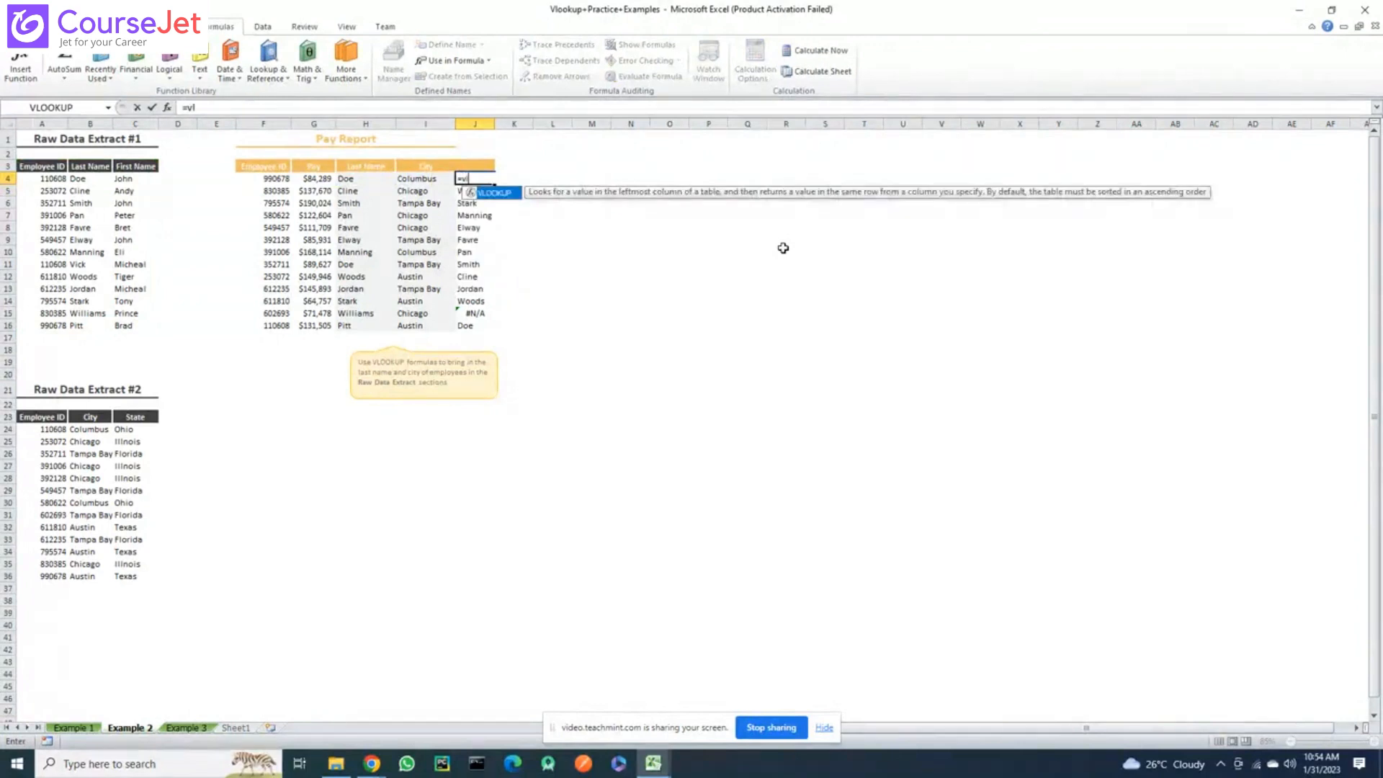
key(Tab)
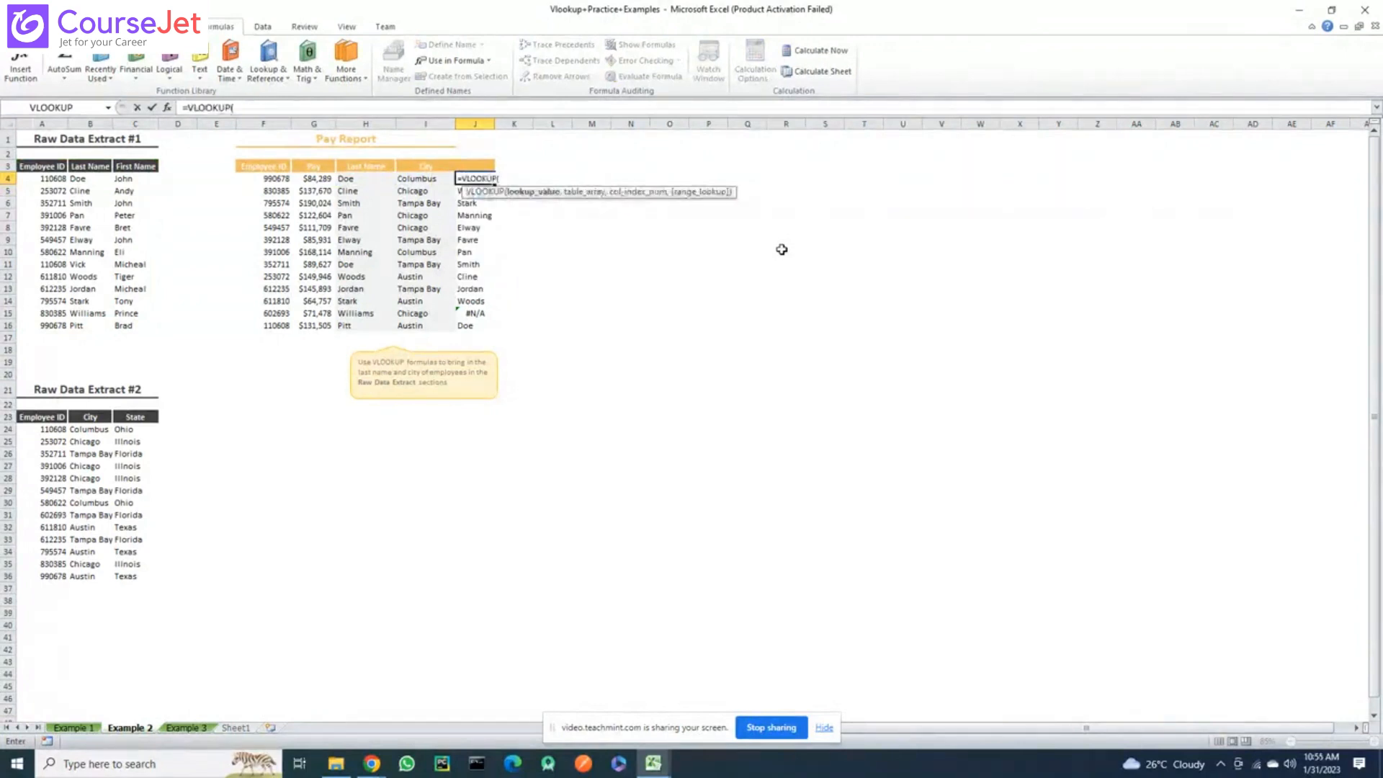
click(357, 177)
text(,)
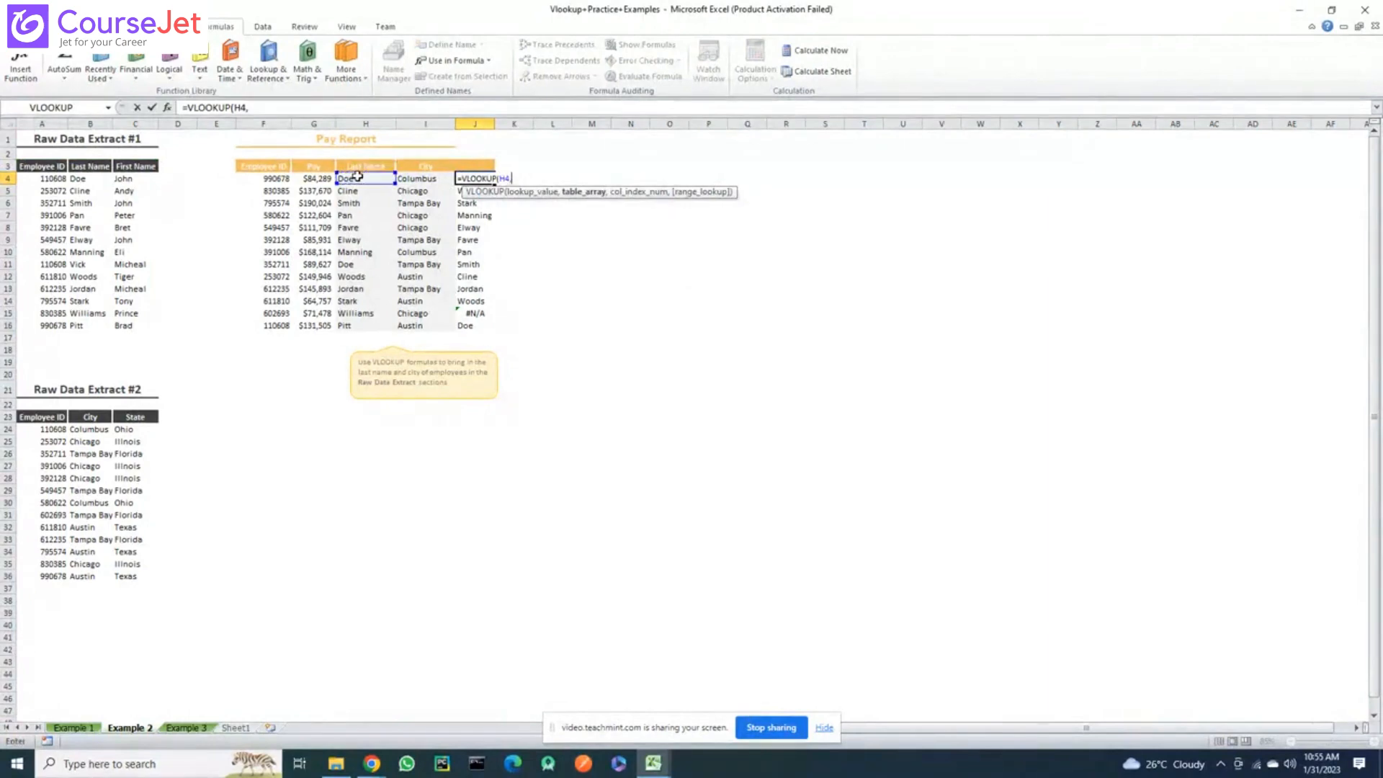
Finish the J4 VLOOKUP with the table range B3:$C$16, column index 2 and 0 for an exact match
drag(40, 167, 71, 165)
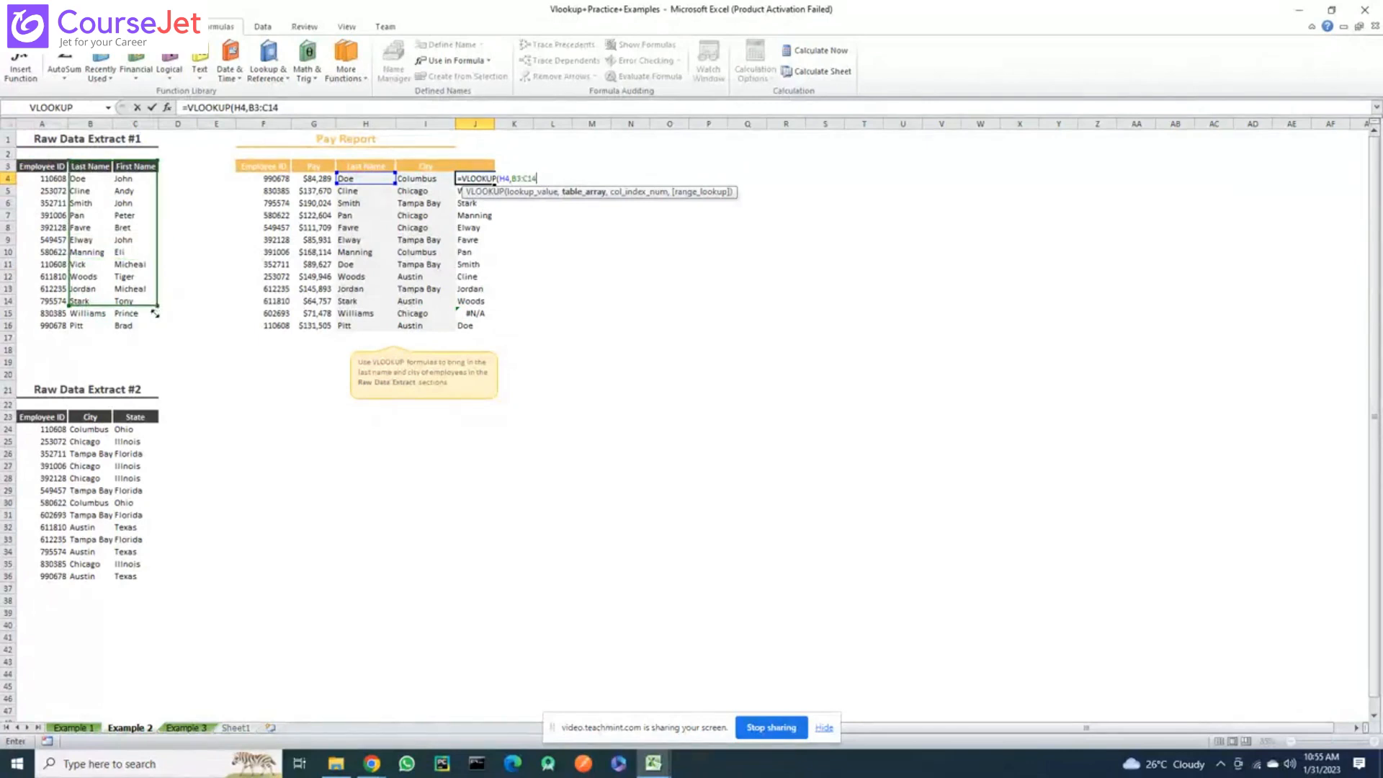
drag(155, 308, 151, 328)
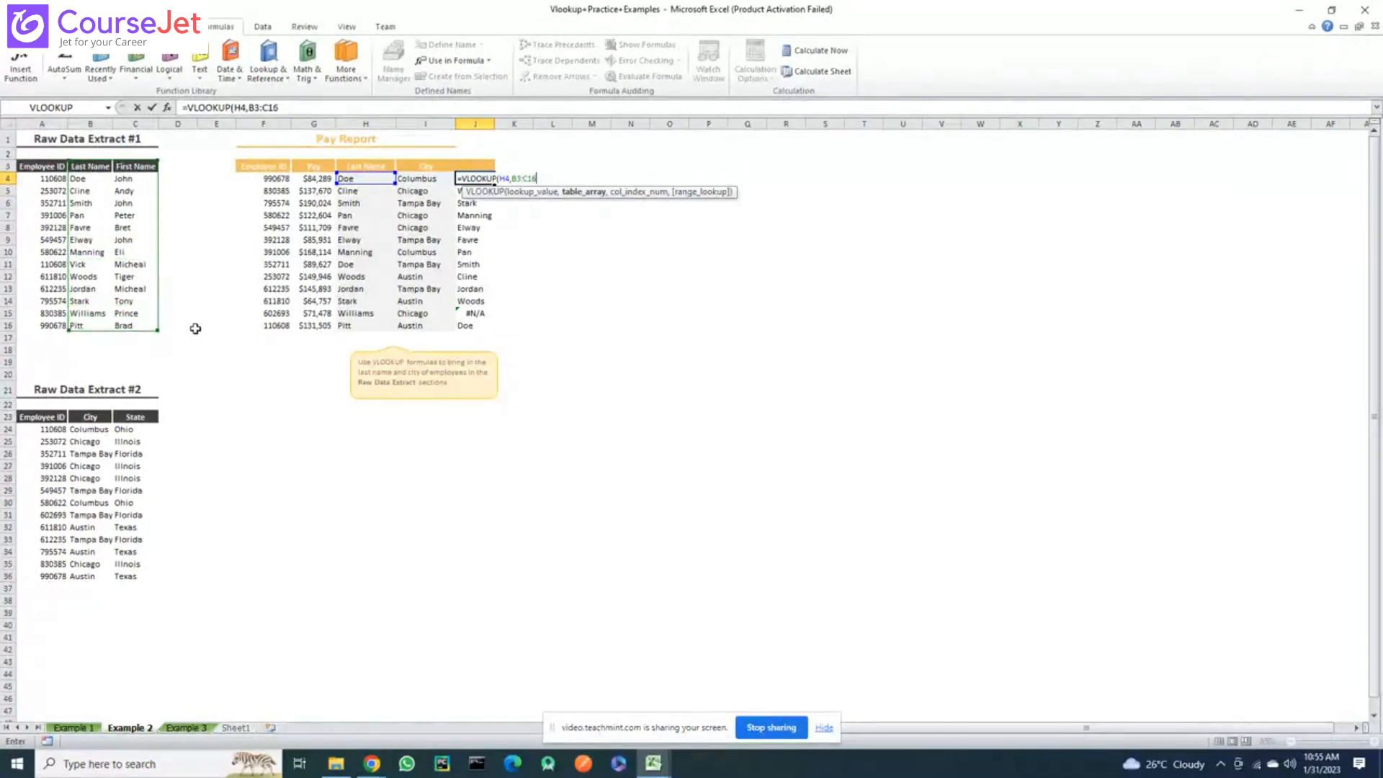
key(F4)
text(,)
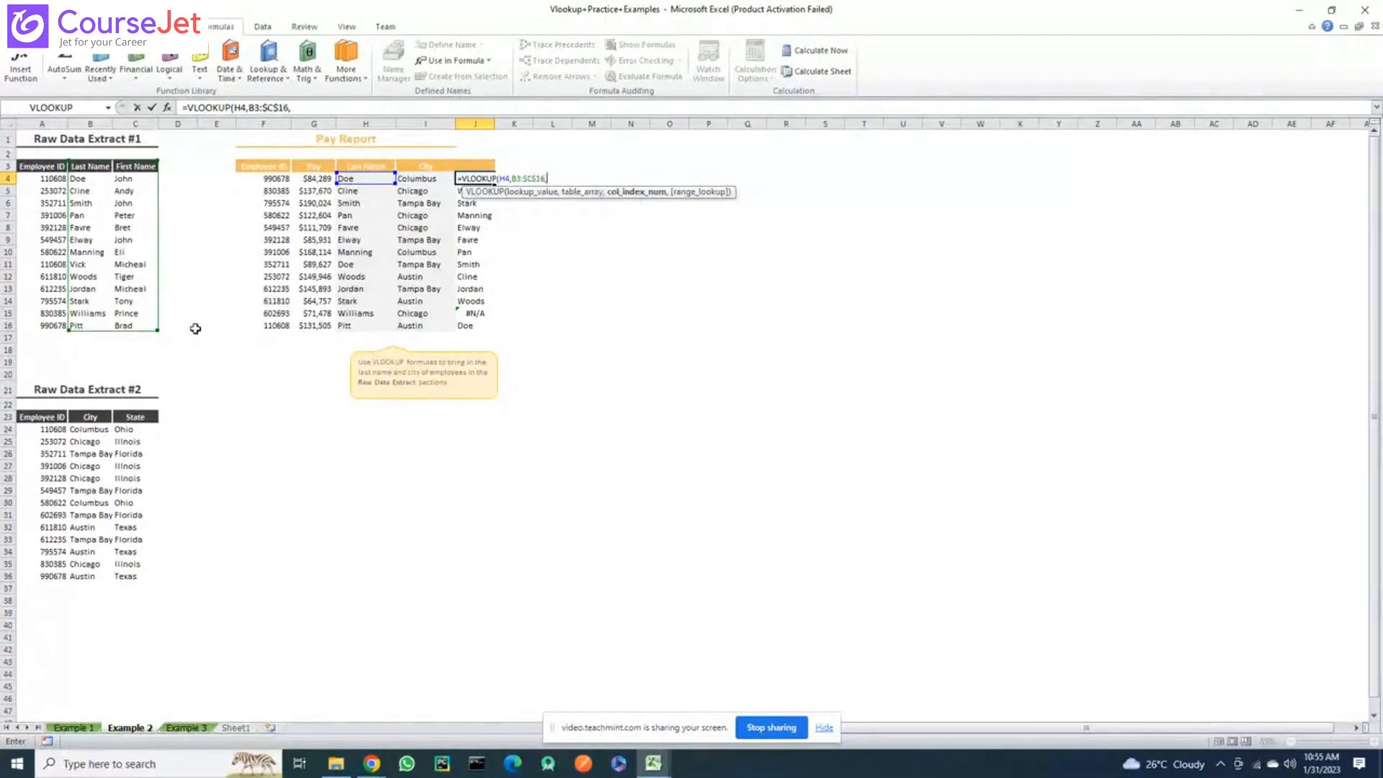
text(2,0)
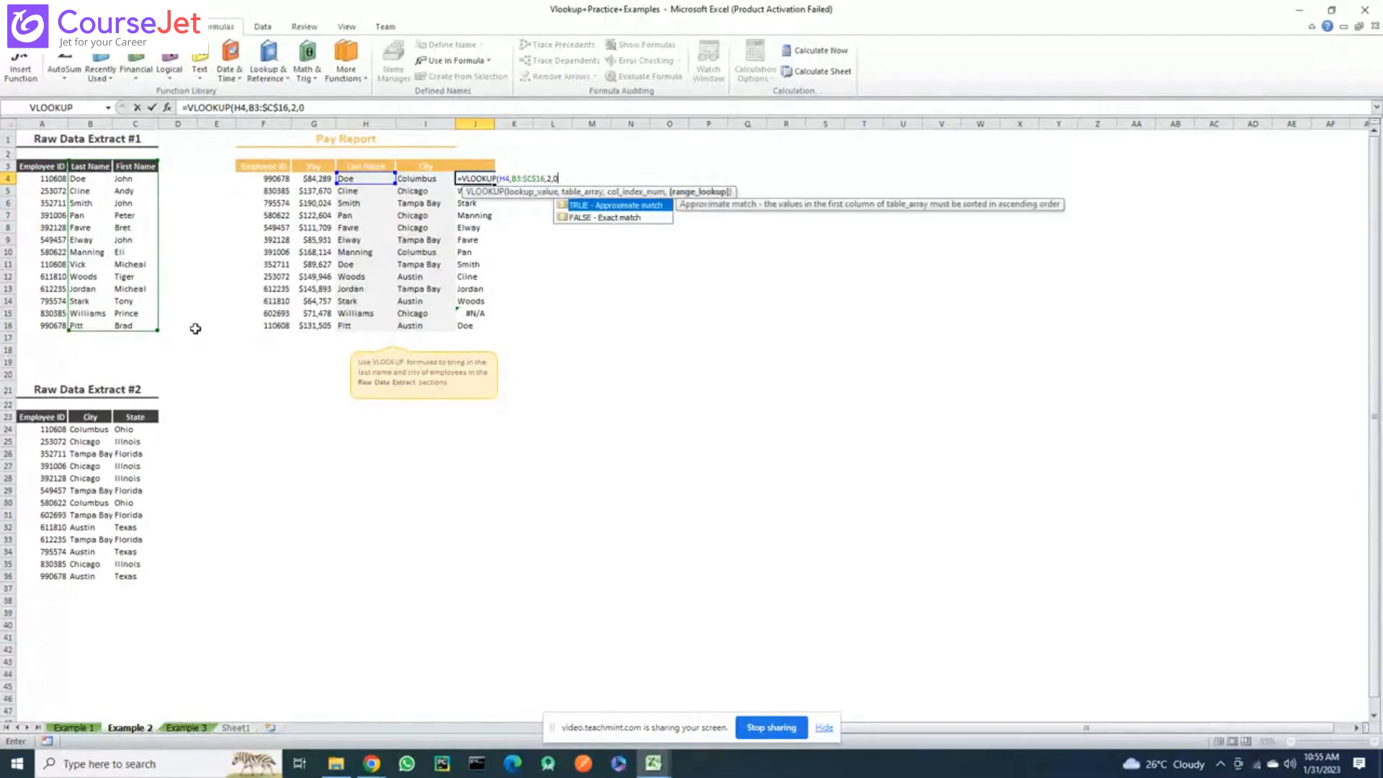
key(ctrl+Return)
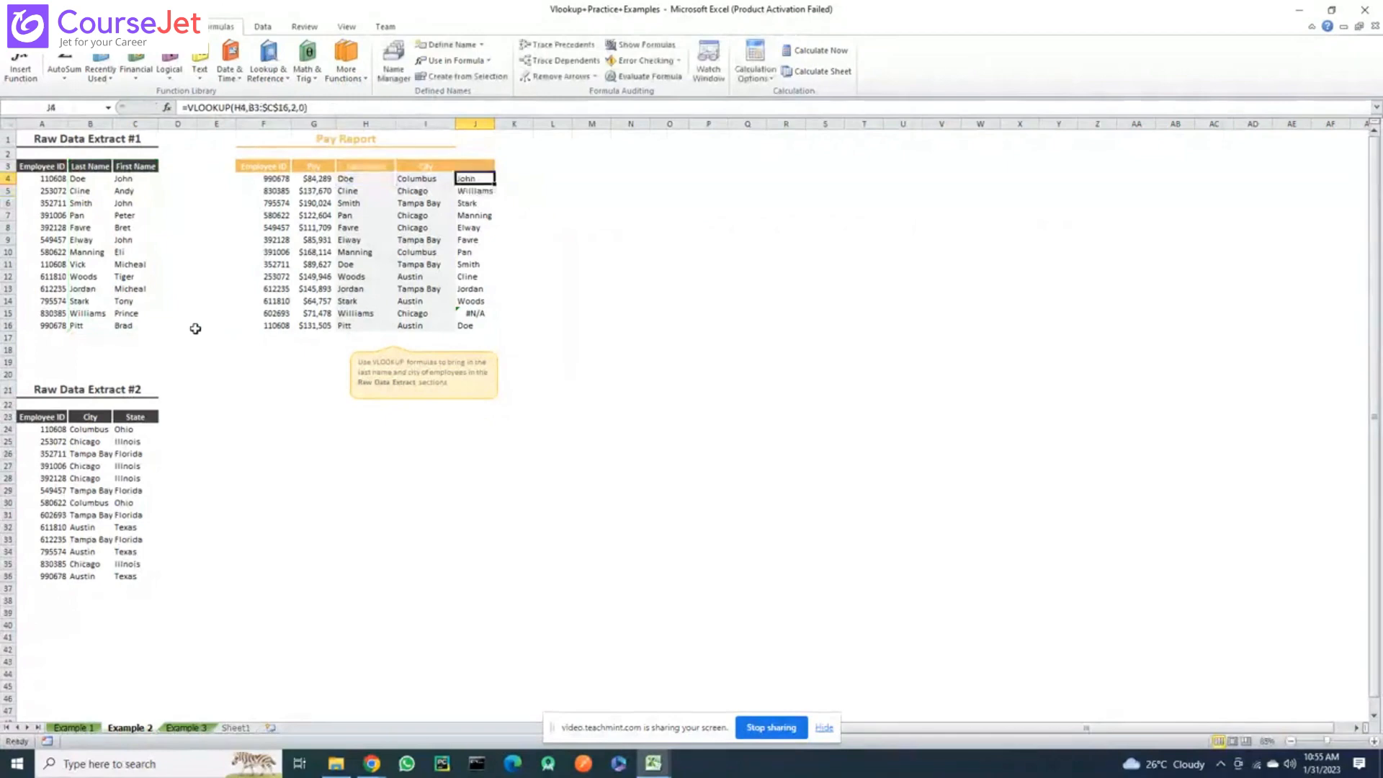
Fill the first-name lookup from J4 down to J16 and compare it with the last names in Raw Data Extract #1
double_click(494, 184)
click(480, 181)
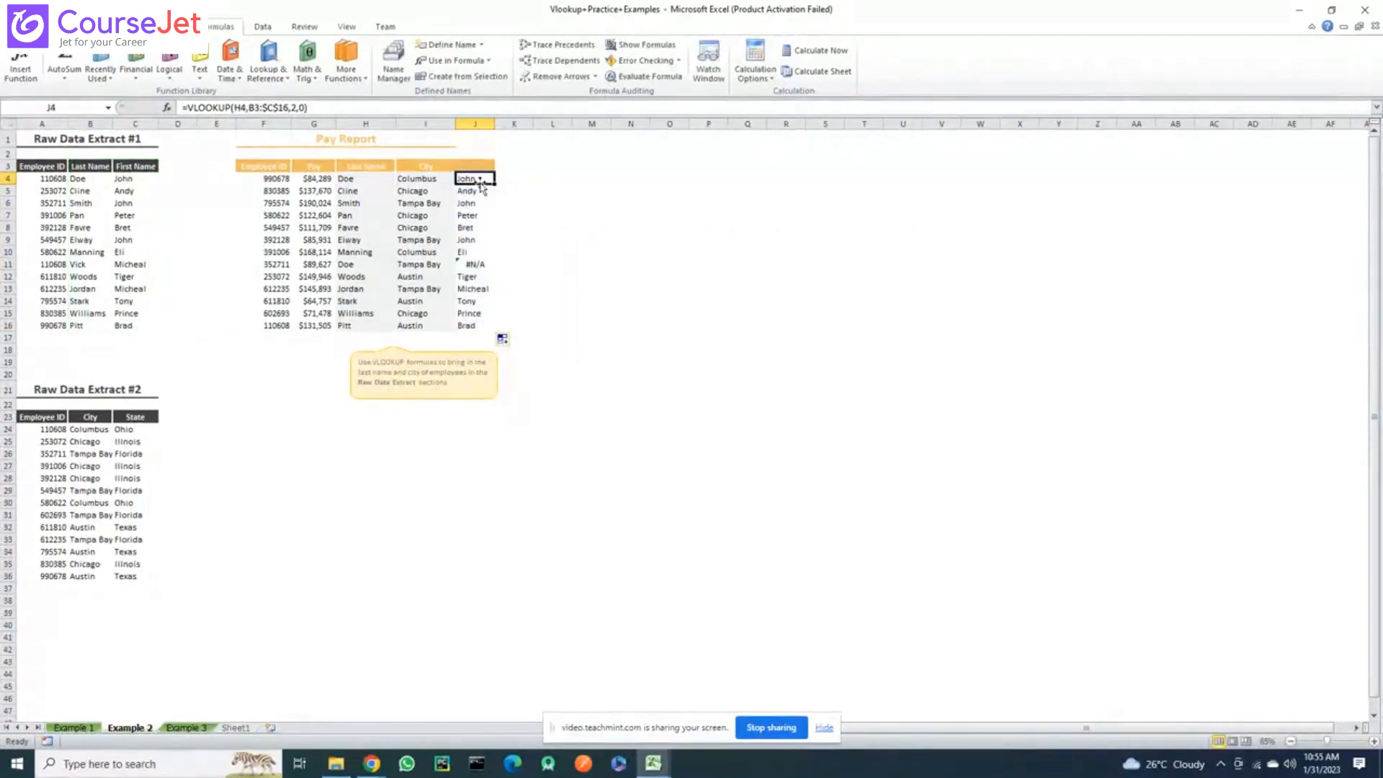
click(79, 203)
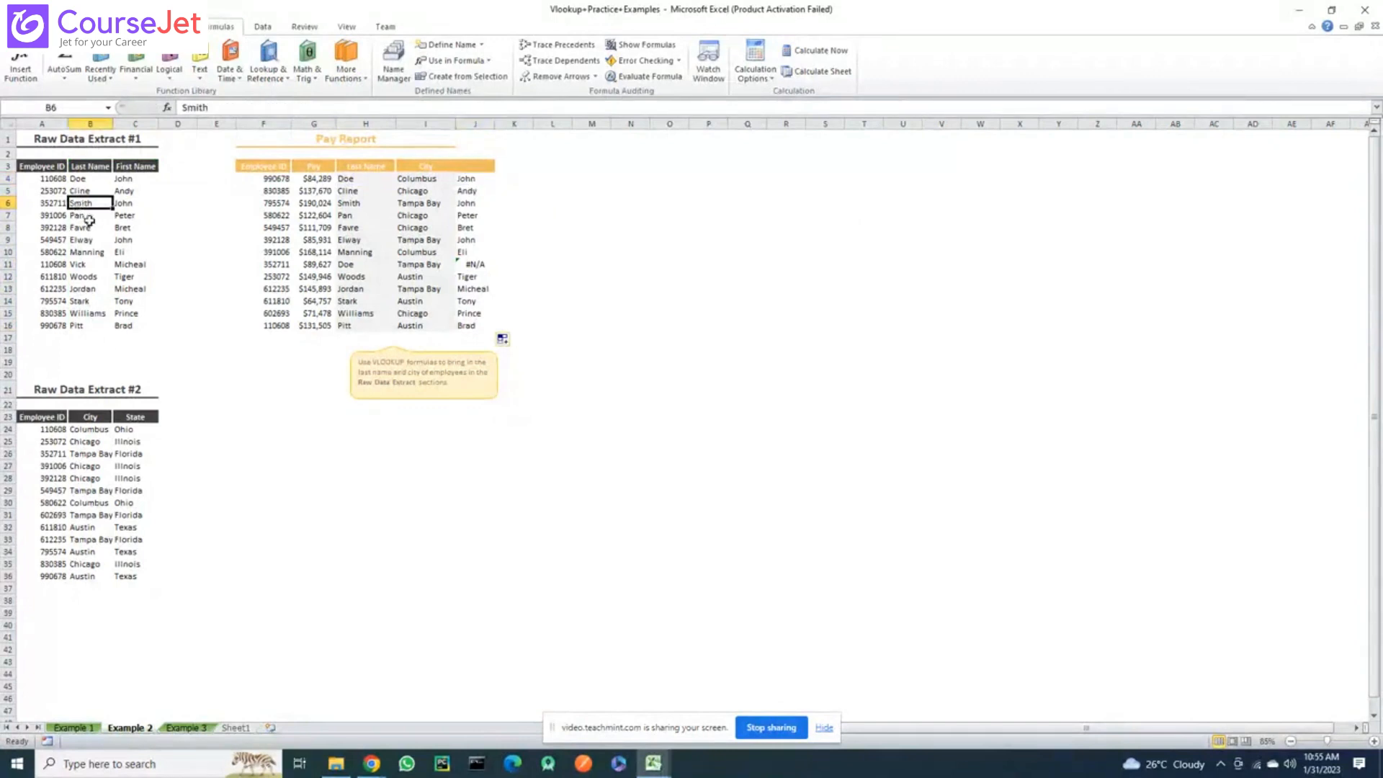
click(466, 183)
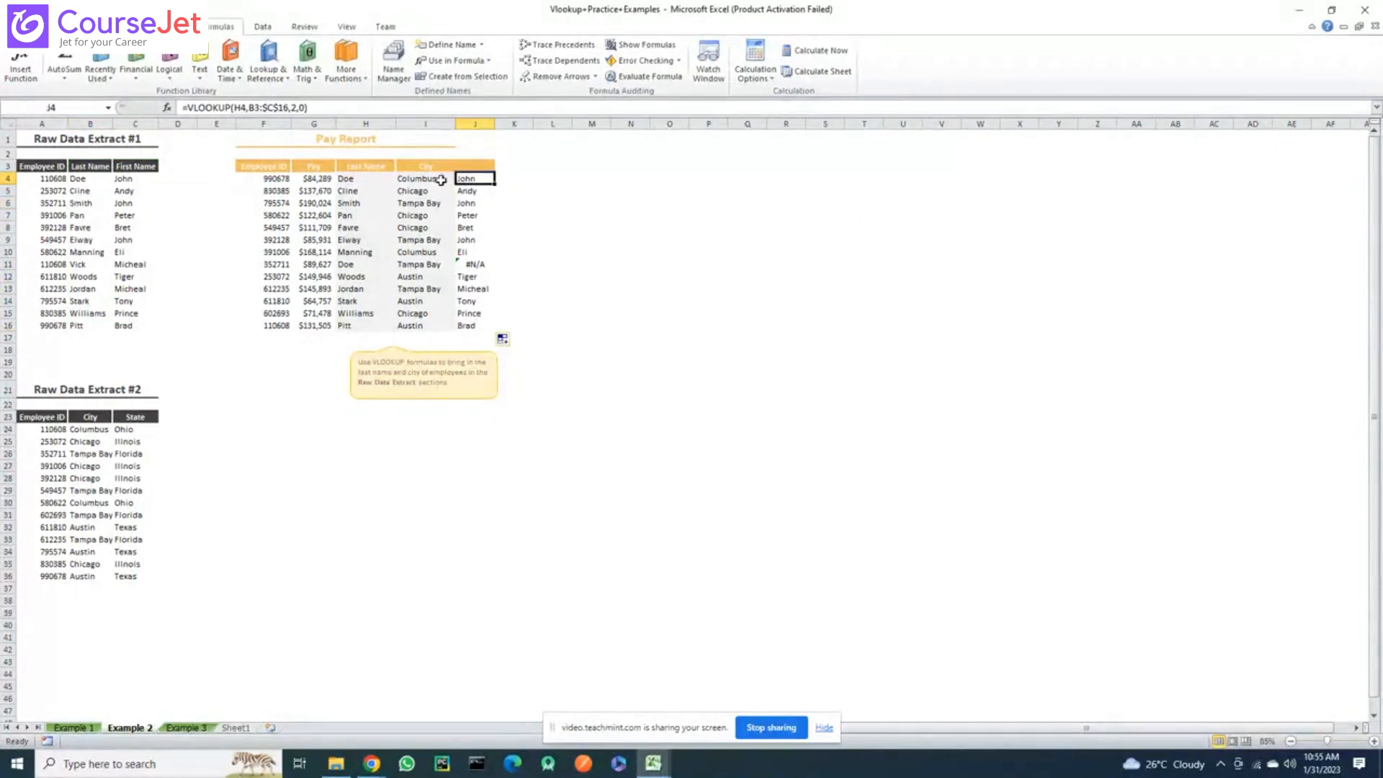
Enclose H4 in quotation marks in J4's VLOOKUP and add an ampersand after it
click(225, 110)
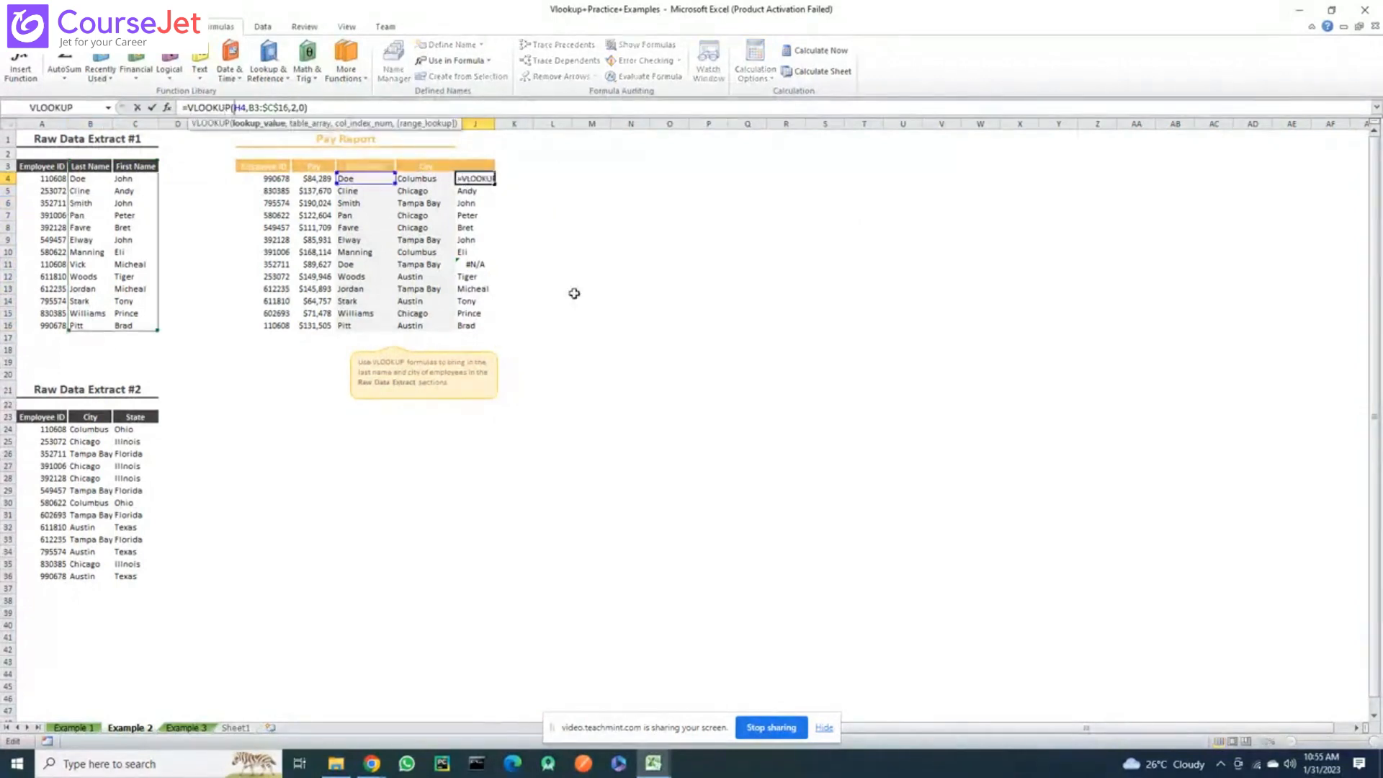
text(")
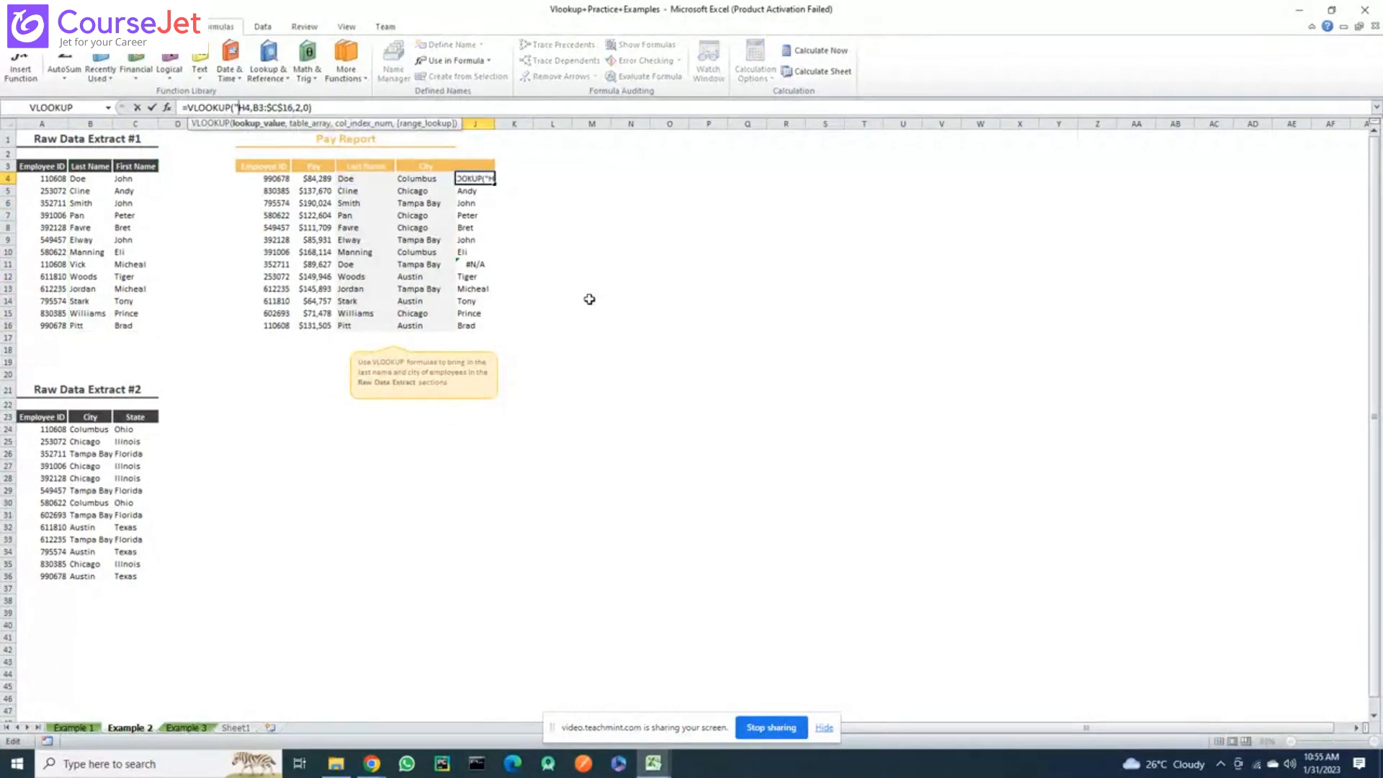
key(Right)
text(")
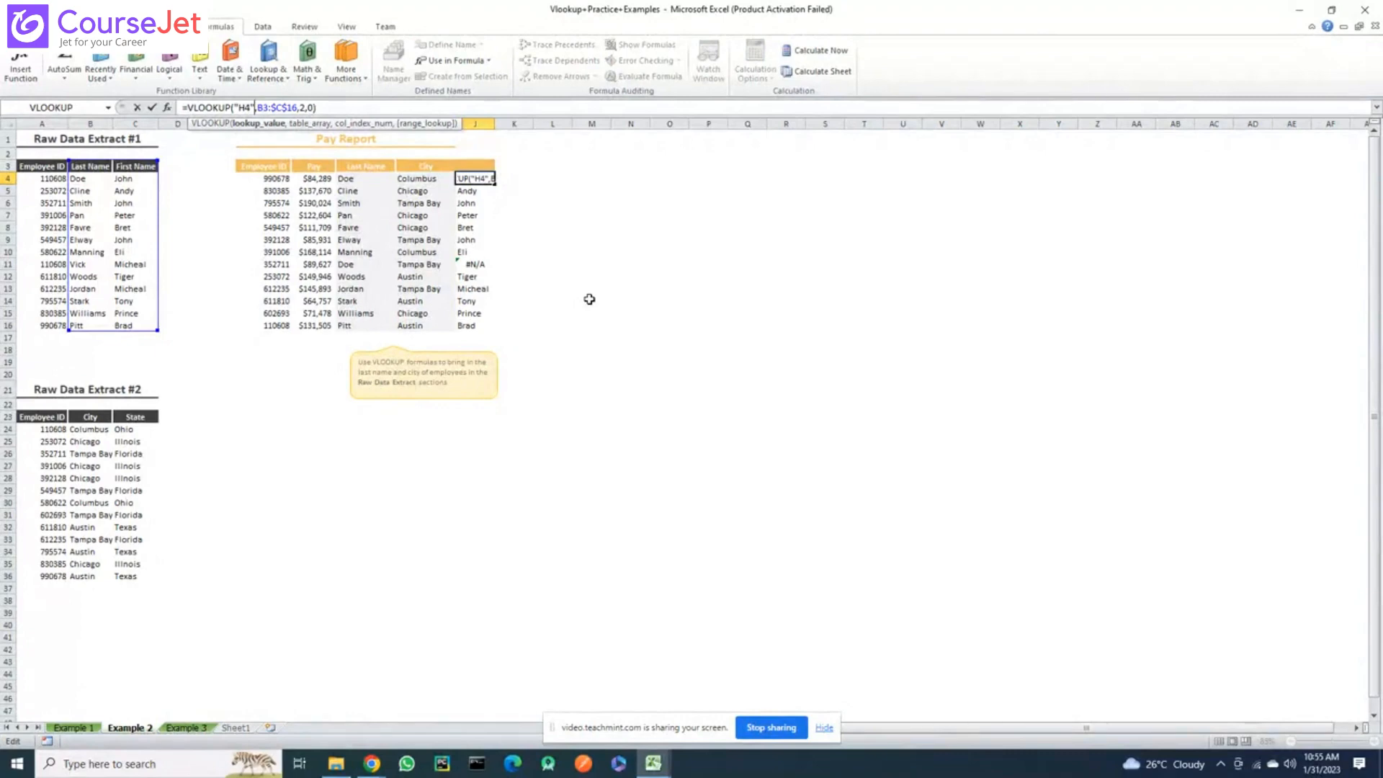
text(&)
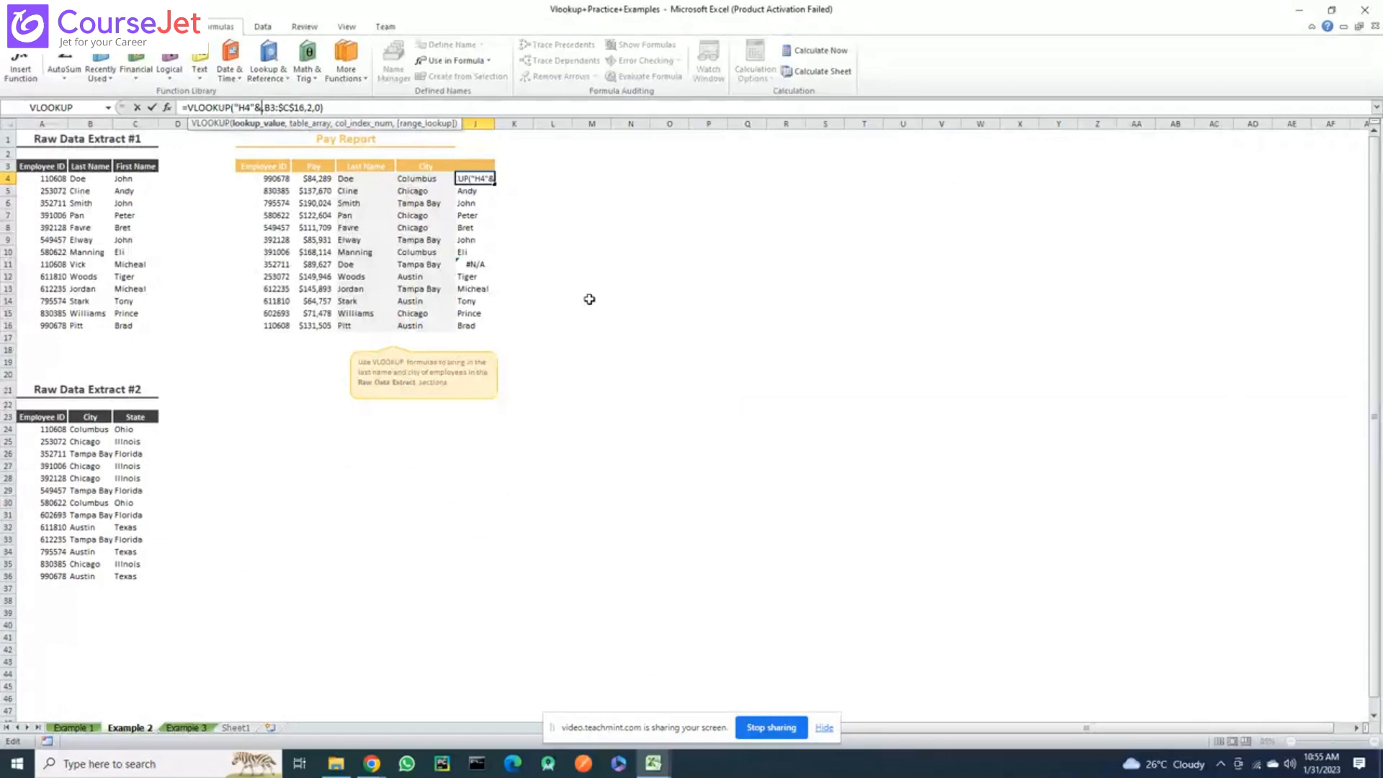
Remove the quotation marks around H4 and append the text "Sm", making J4's lookup value H4&"Sm"
key(Left)
key(BackSpace)
key(Left)
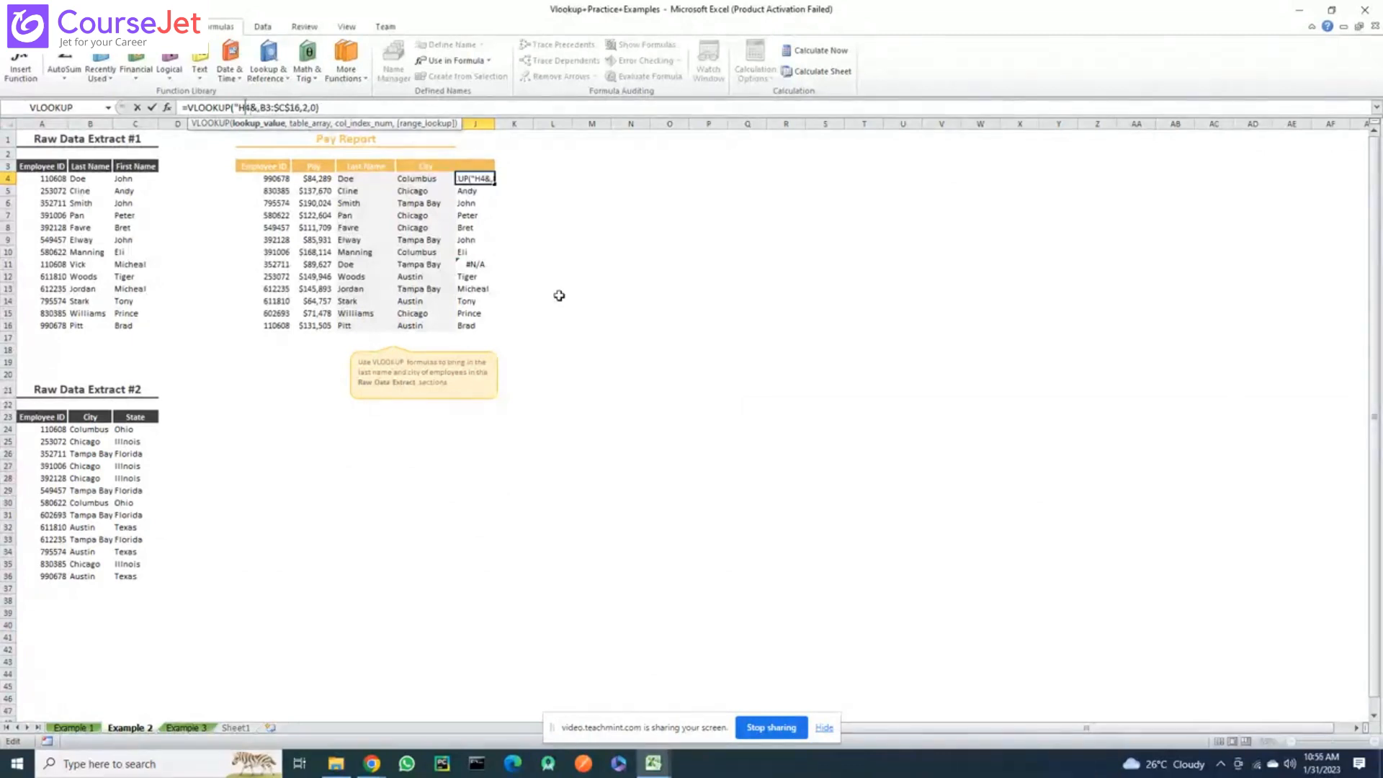
key(Left)
key(BackSpace)
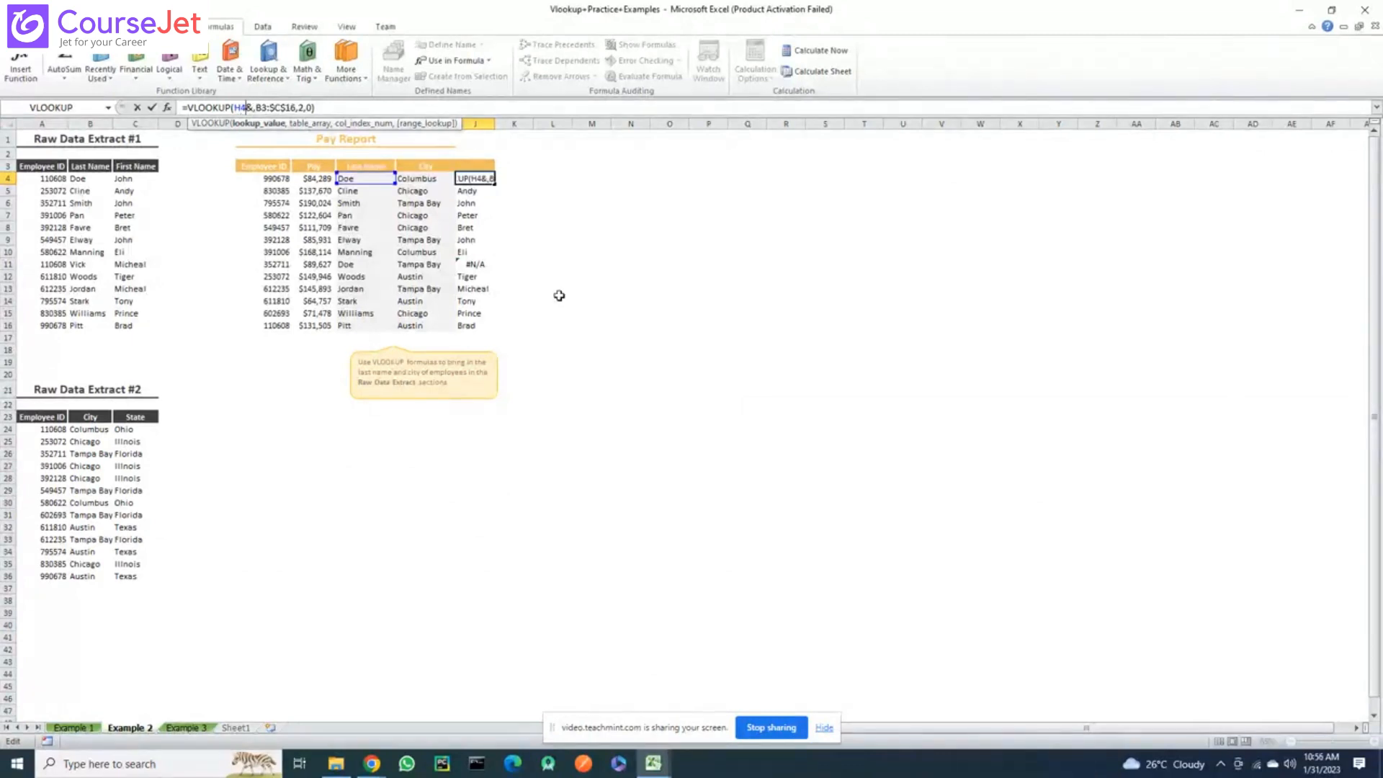
text("Sm")
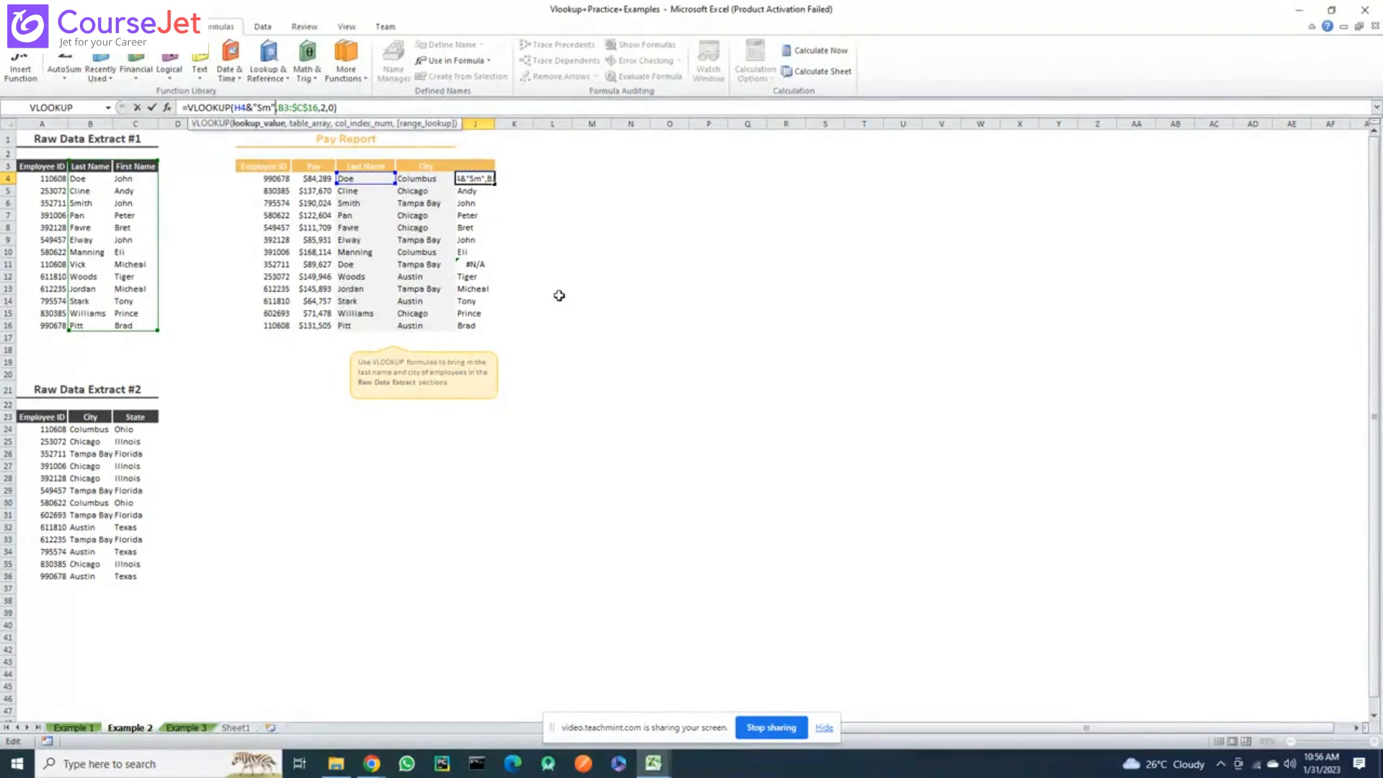
key(Escape)
scroll(559, 295, down, 1)
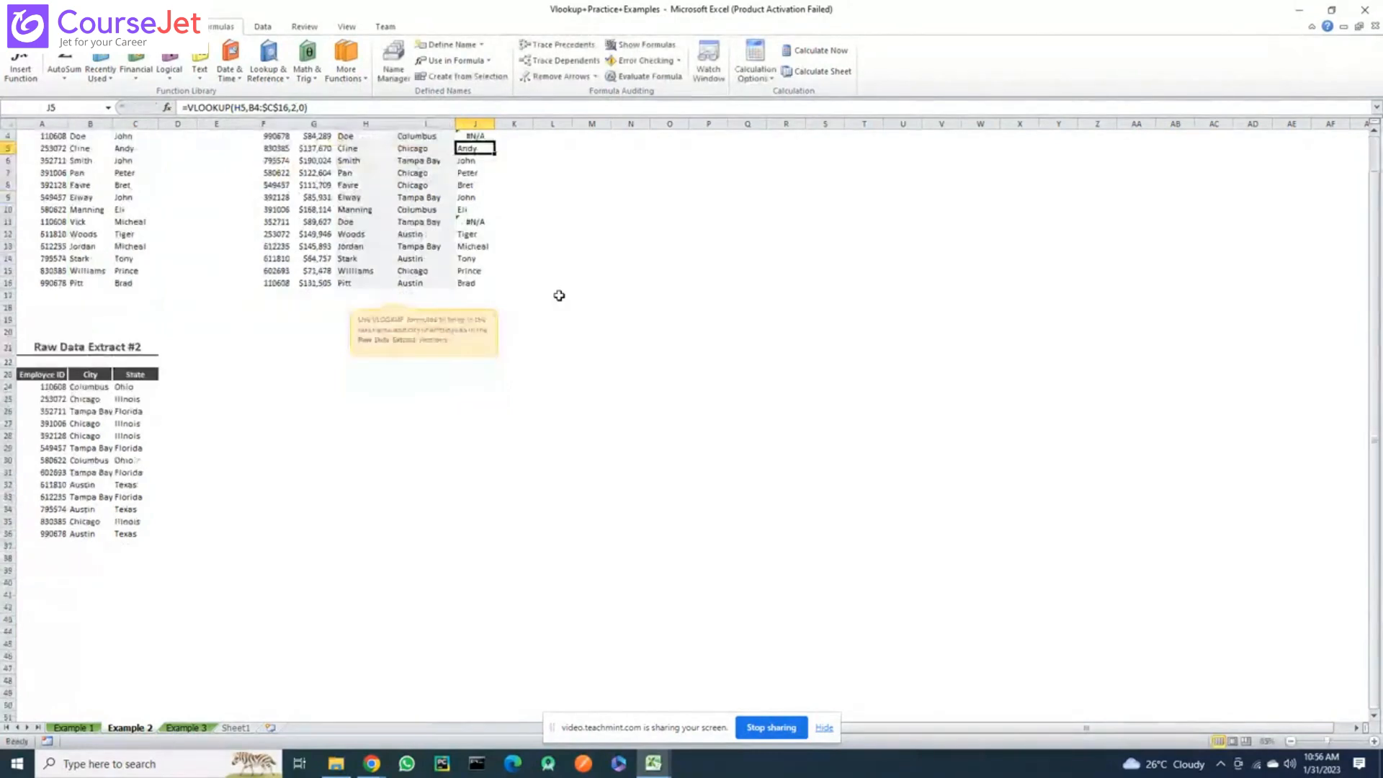
scroll(559, 295, down, 1)
scroll(559, 295, up, 2)
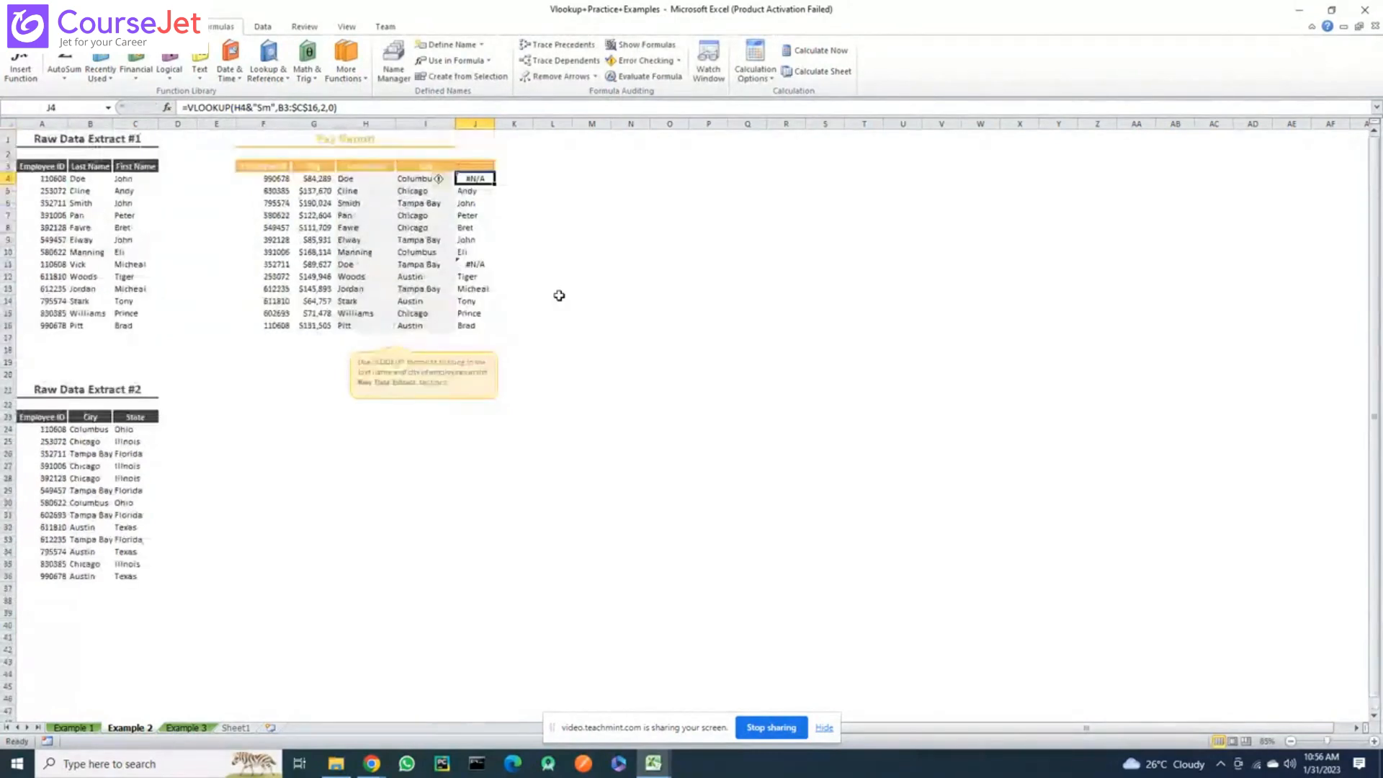
Replace "Sm" with the asterisk wildcard in J4's VLOOKUP, making the lookup value H4&"*"
click(268, 107)
scroll(563, 271, down, 1)
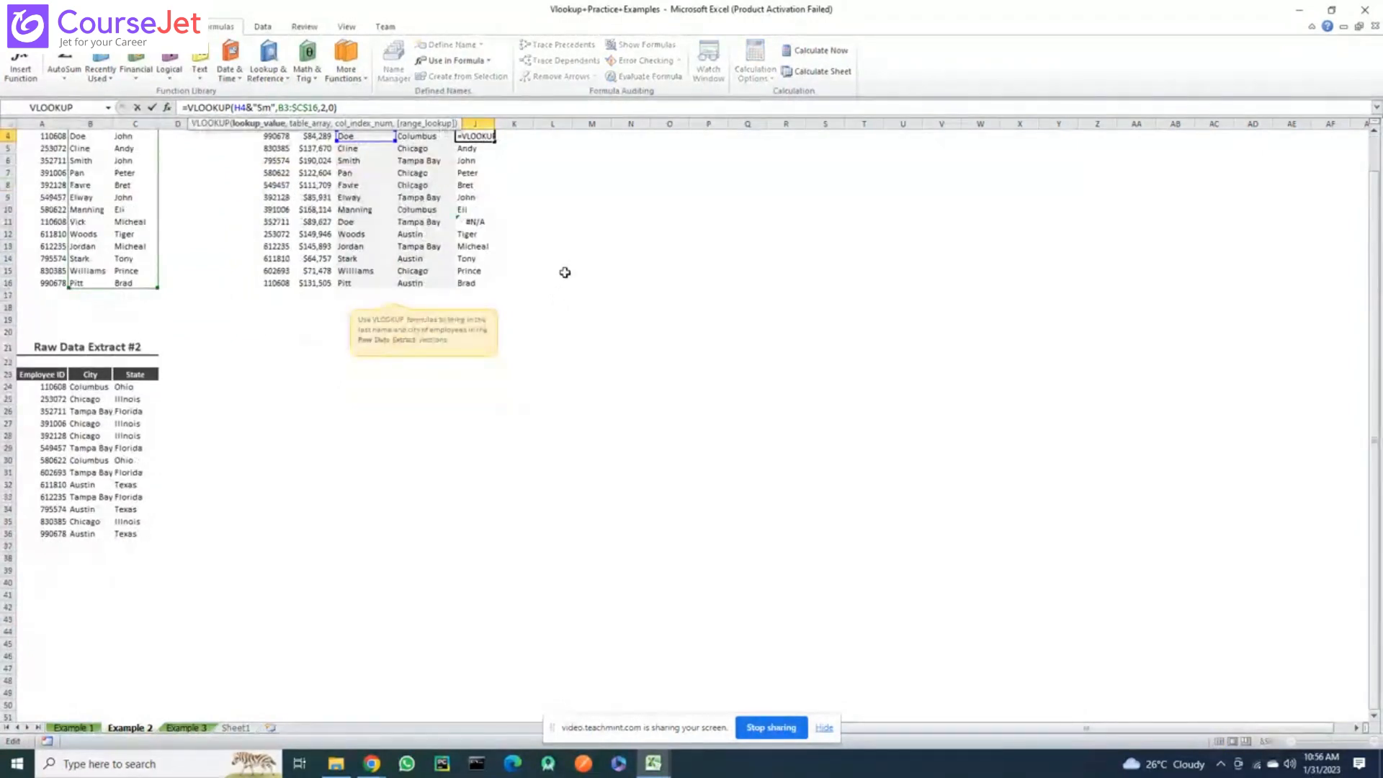
key(BackSpace)
key(BackSpace)
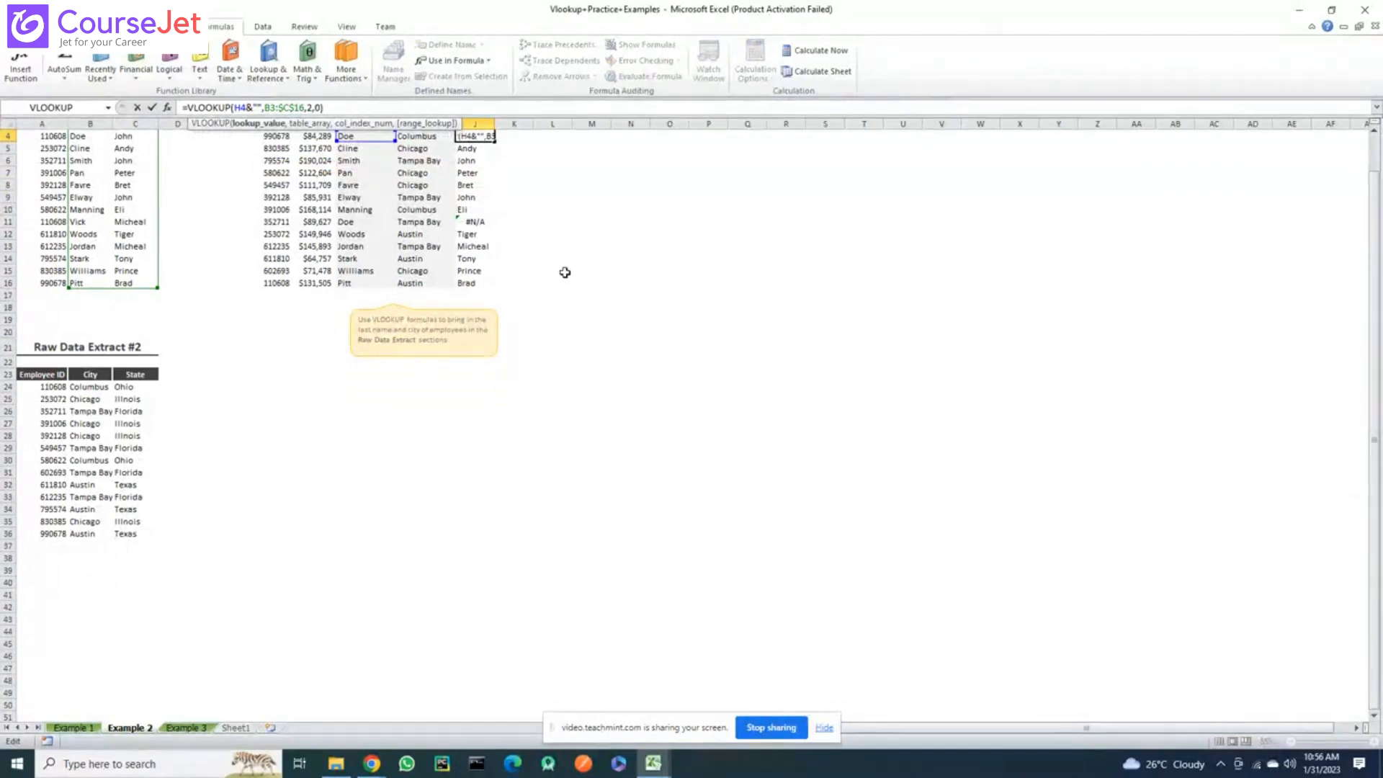
scroll(565, 272, up, 1)
text(*)
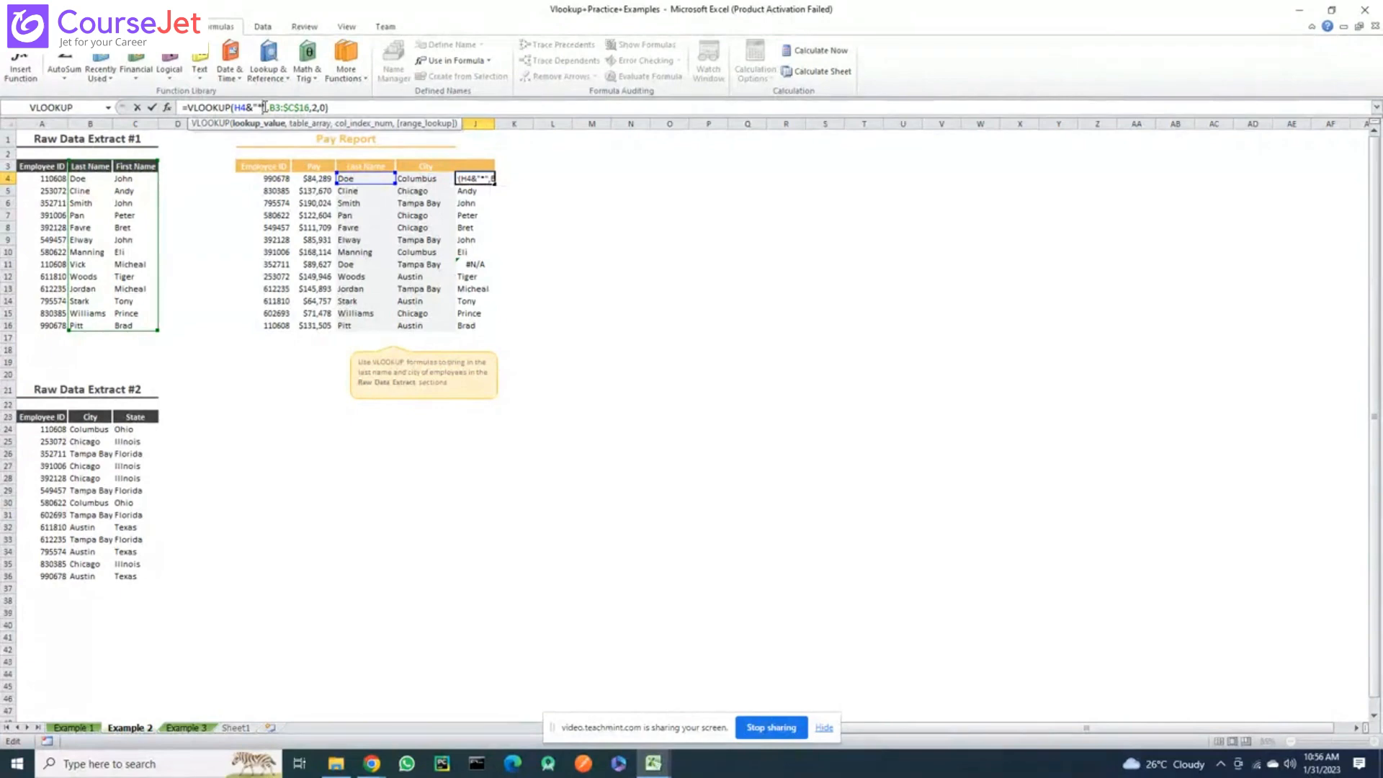
key(Return)
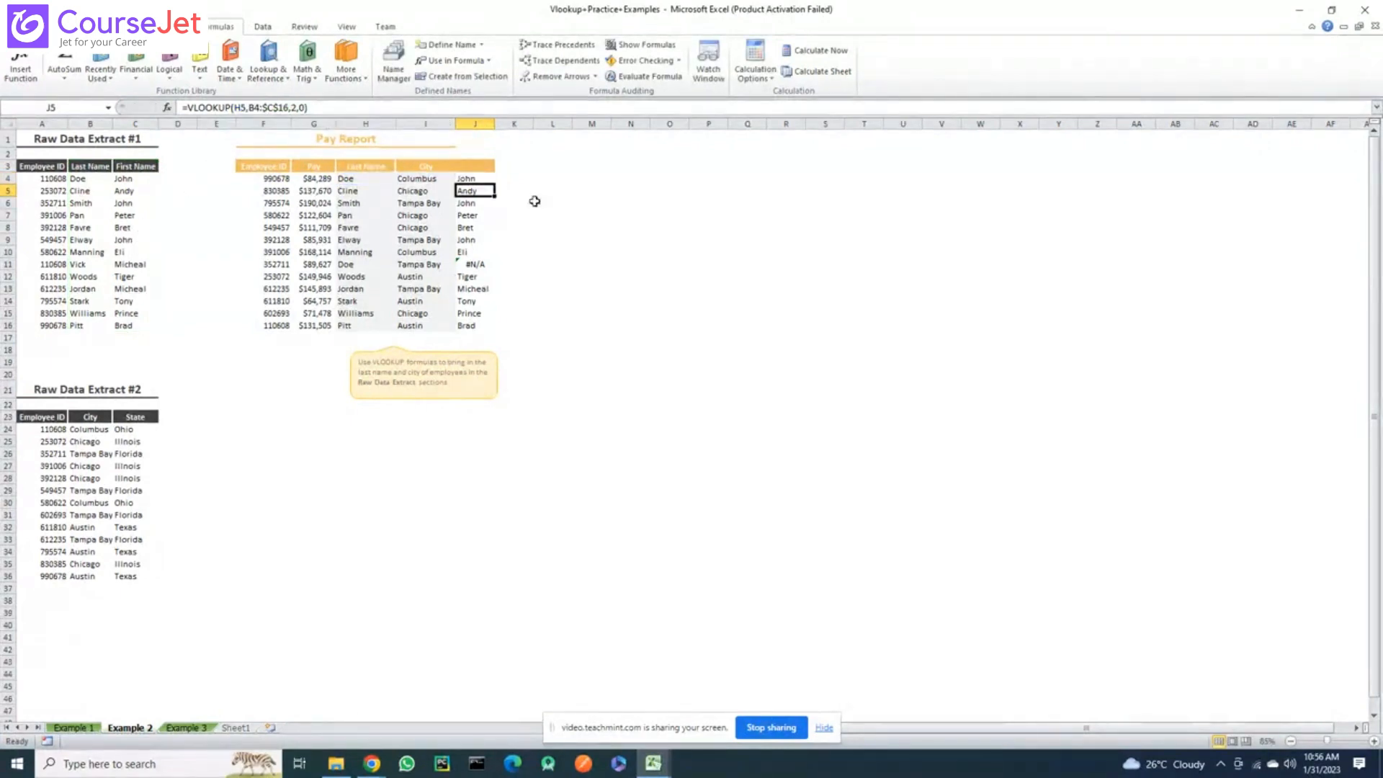
Replace the last name in B6 of Raw Data Extract #1 with "Sm" and check the lookup in J6
click(88, 203)
text(S)
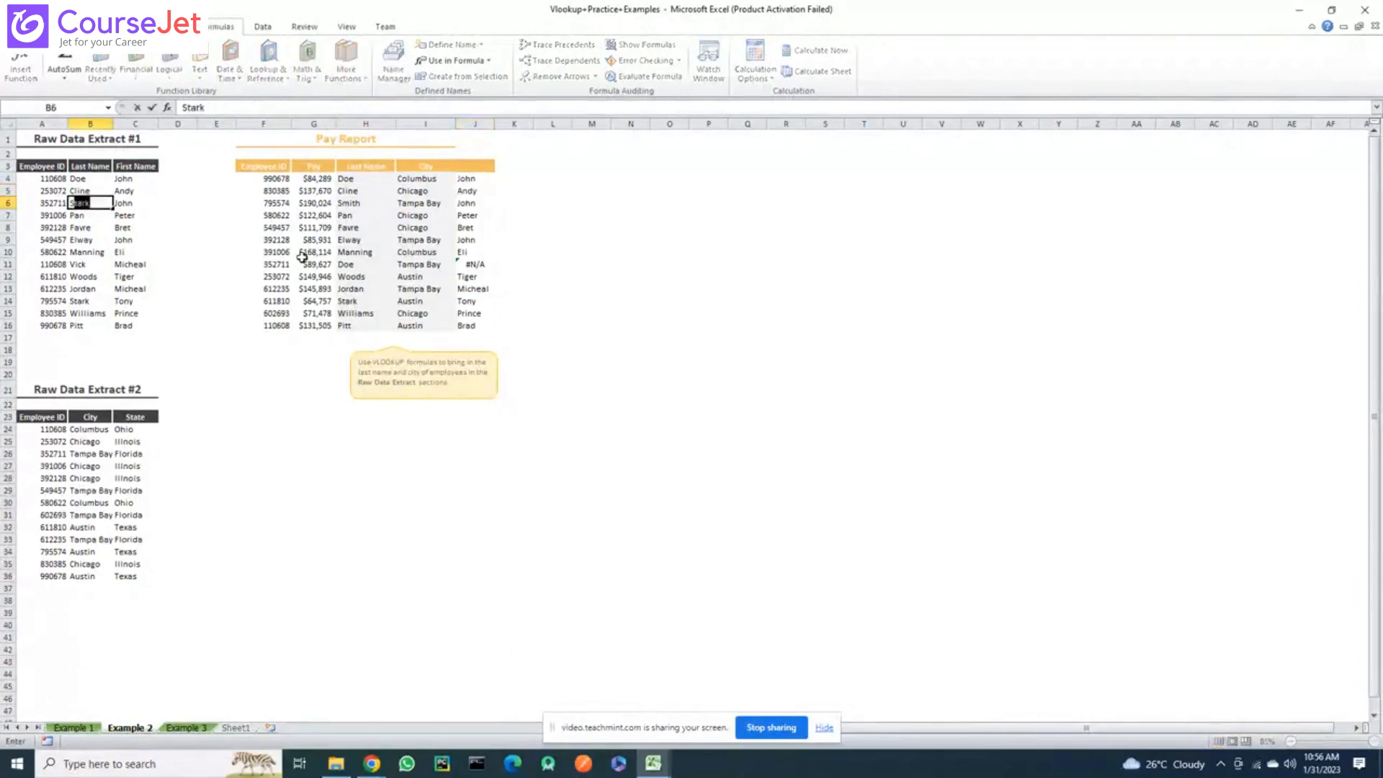
text(m)
scroll(301, 257, down, 1)
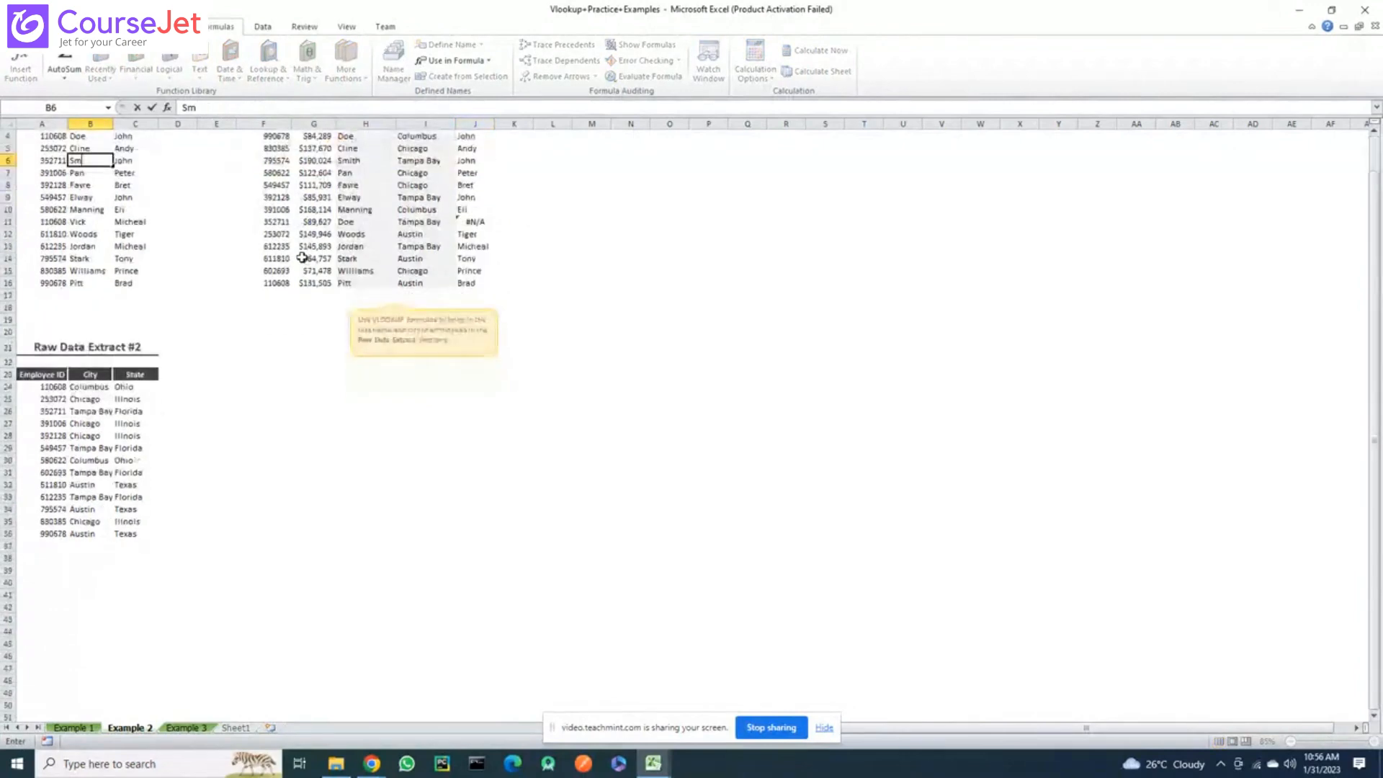
key(Return)
scroll(302, 257, down, 1)
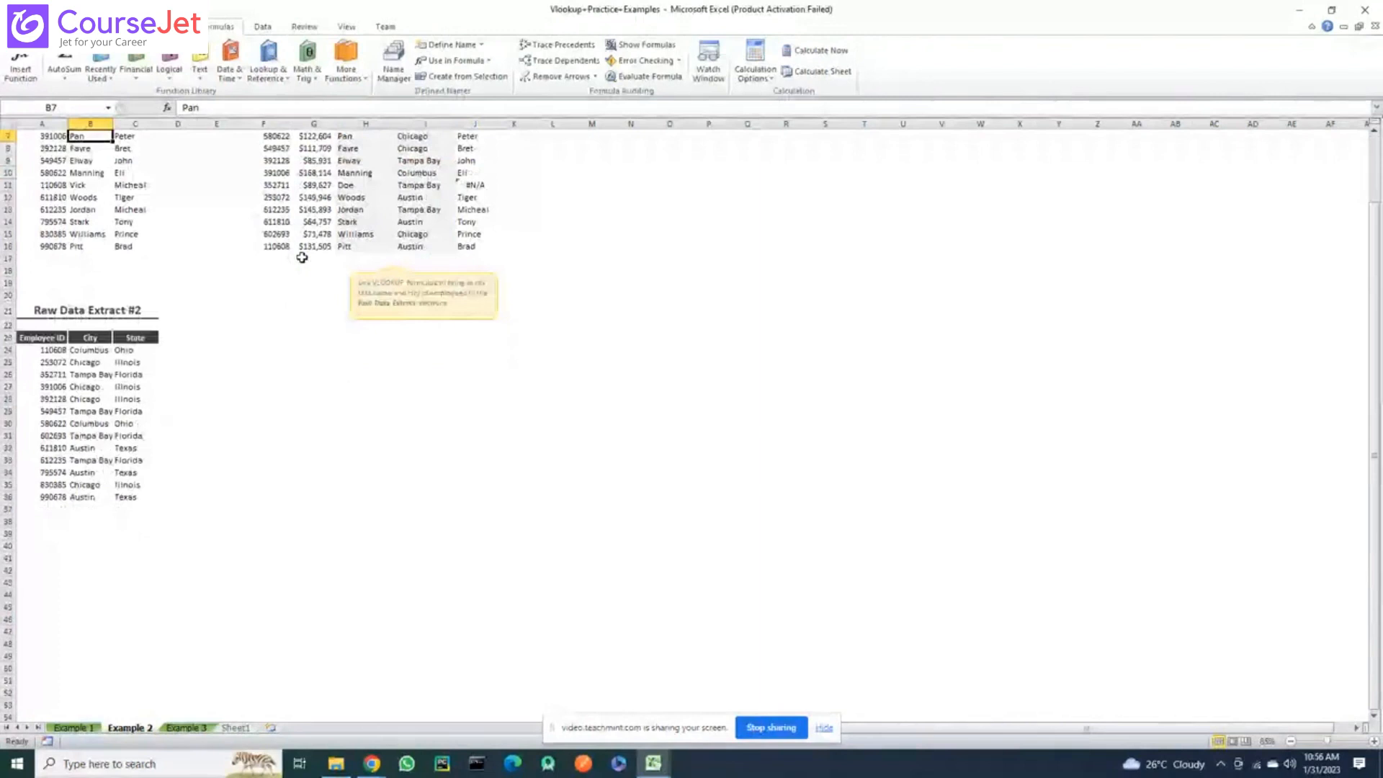
scroll(302, 257, up, 2)
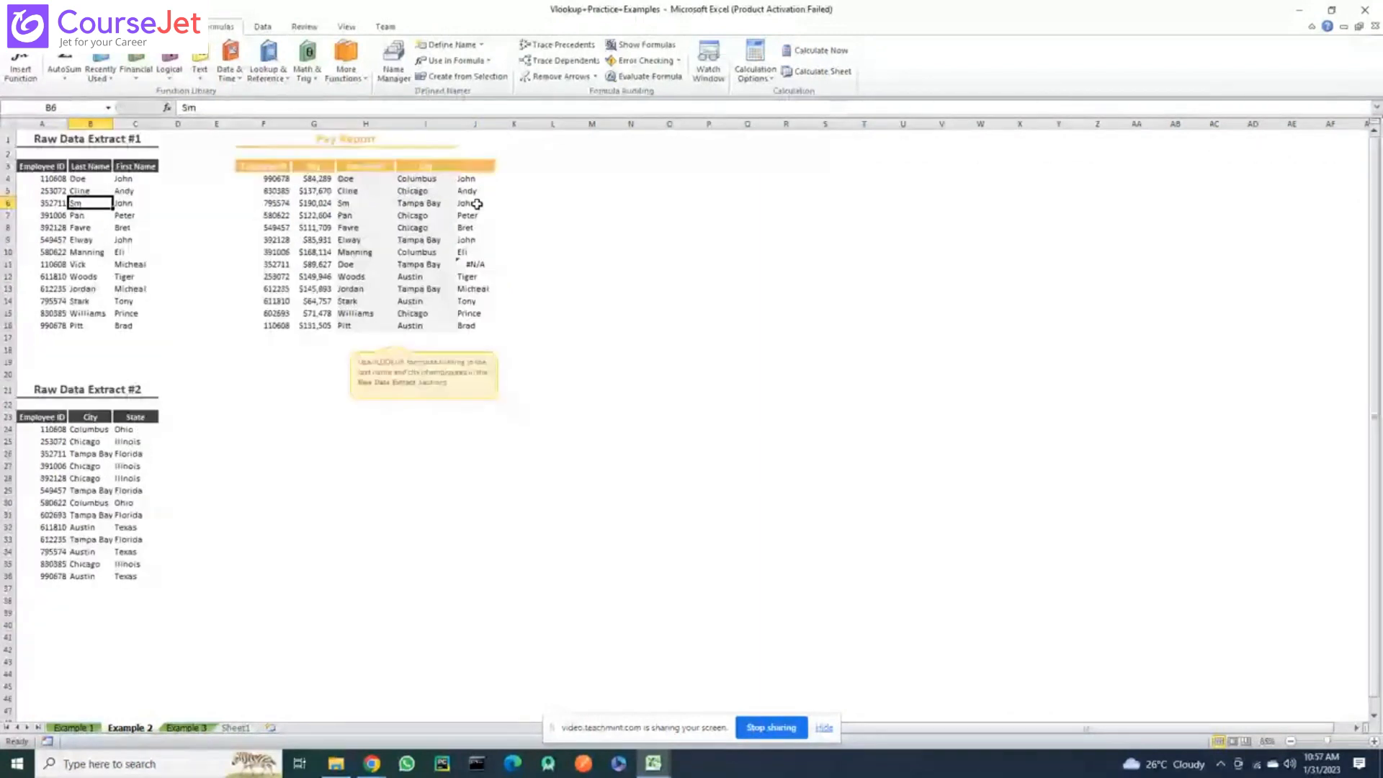
click(475, 203)
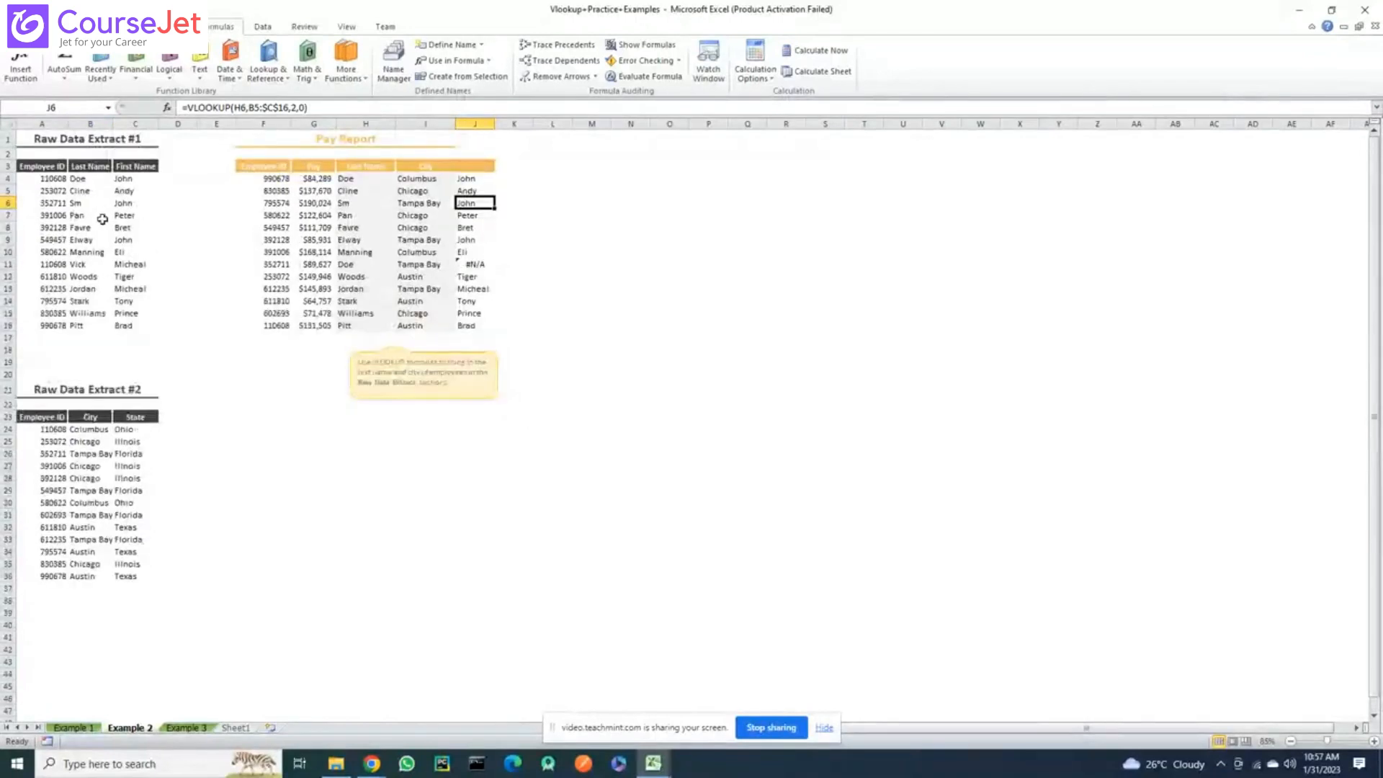
click(87, 202)
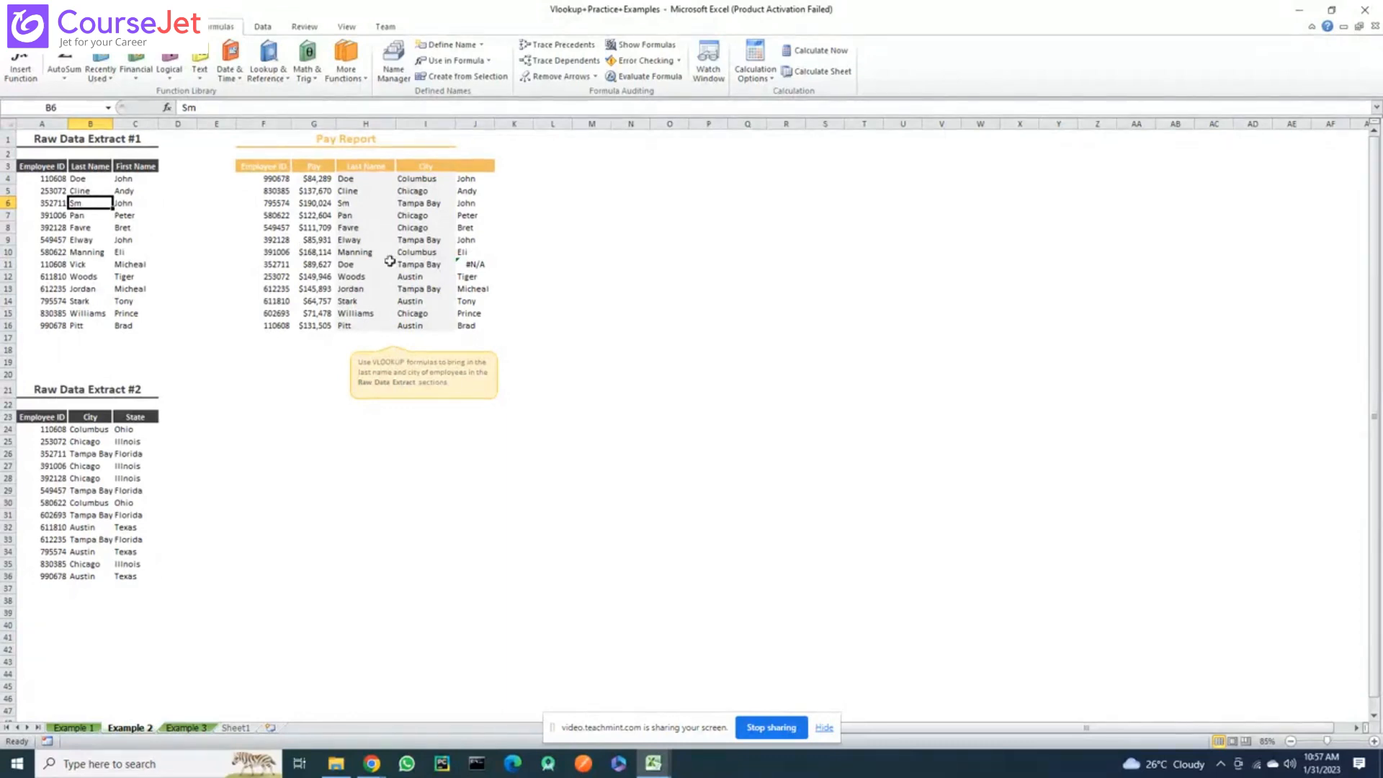
Undo the B6 change and the wildcard edits in J4, and clear the first-name lookups from J4:J16
key(ctrl+z)
key(ctrl+z)
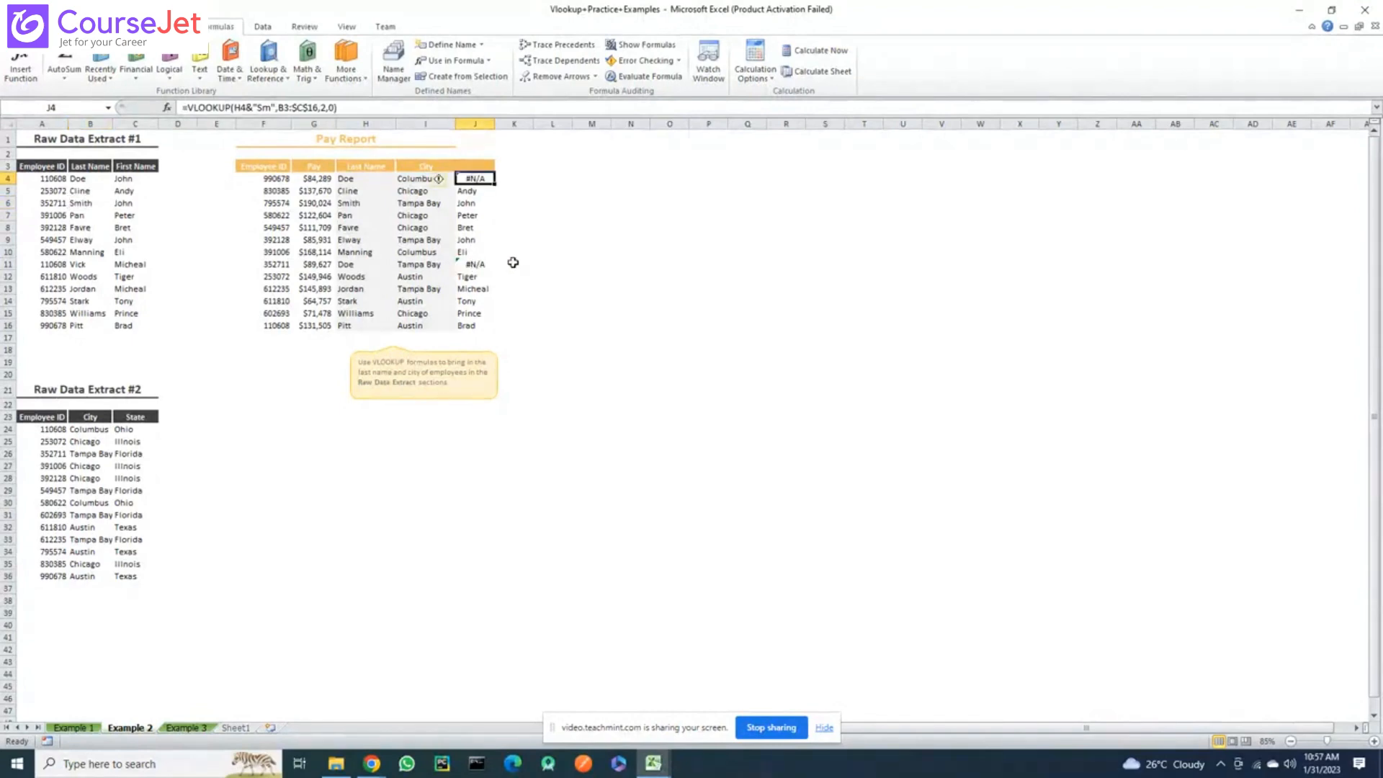
key(ctrl+z)
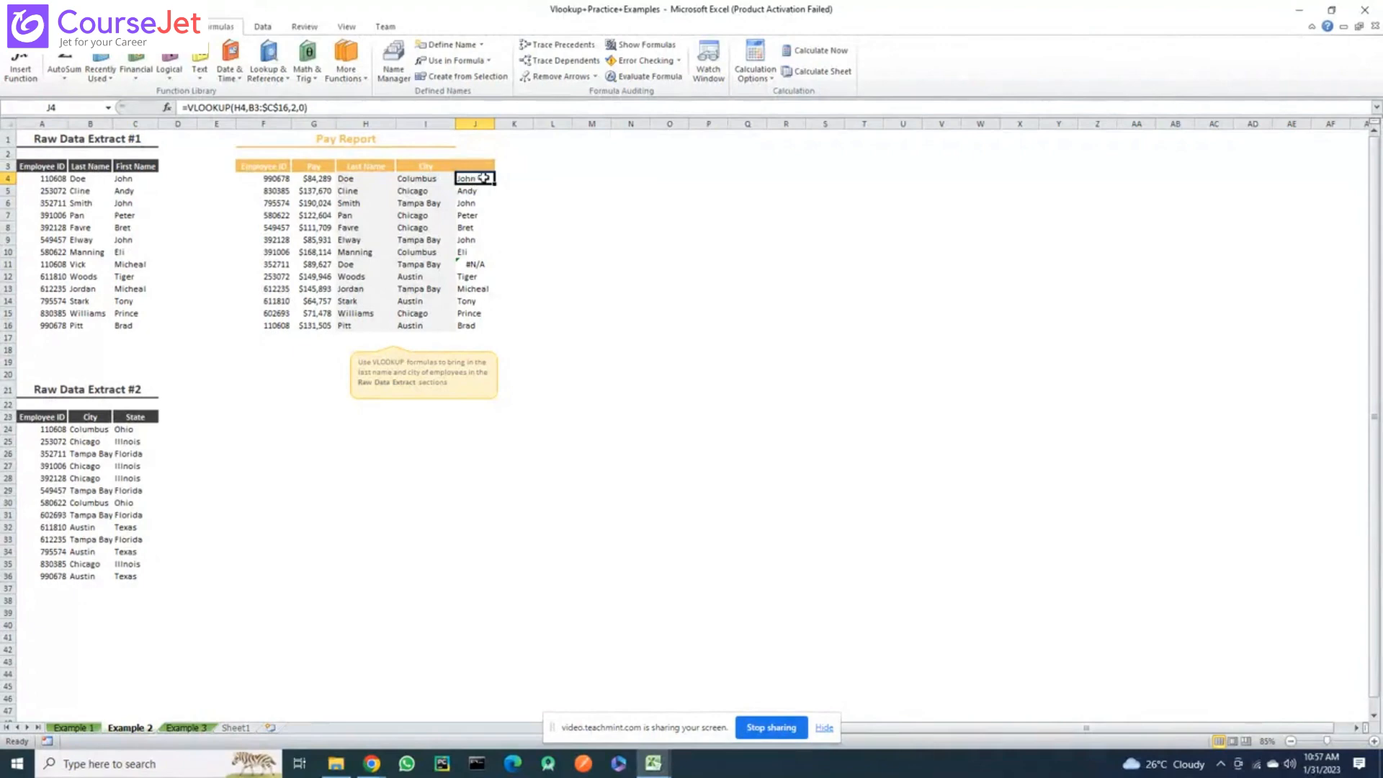
drag(472, 180, 480, 325)
key(Delete)
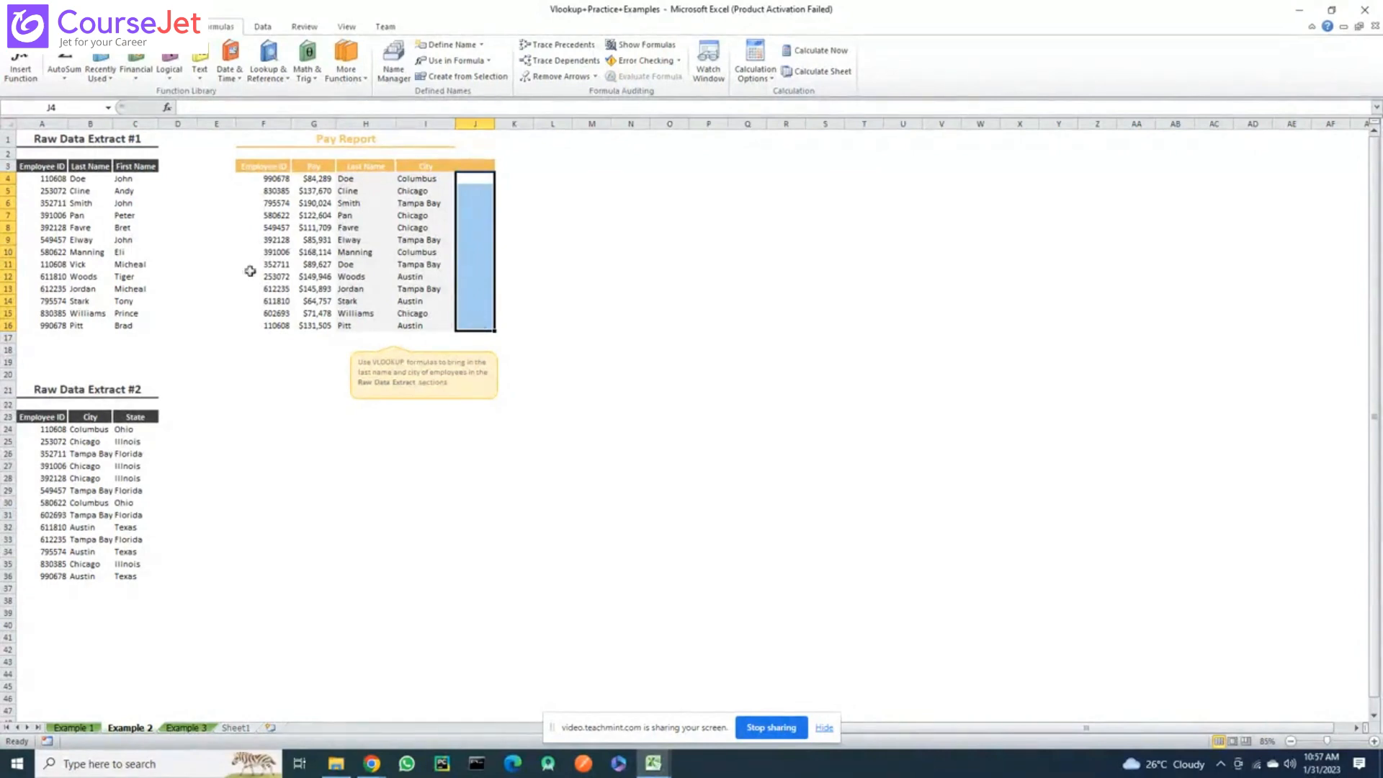
Examine the Employee ID, last-name and city cells in the first row of the Pay Report
click(185, 227)
click(374, 182)
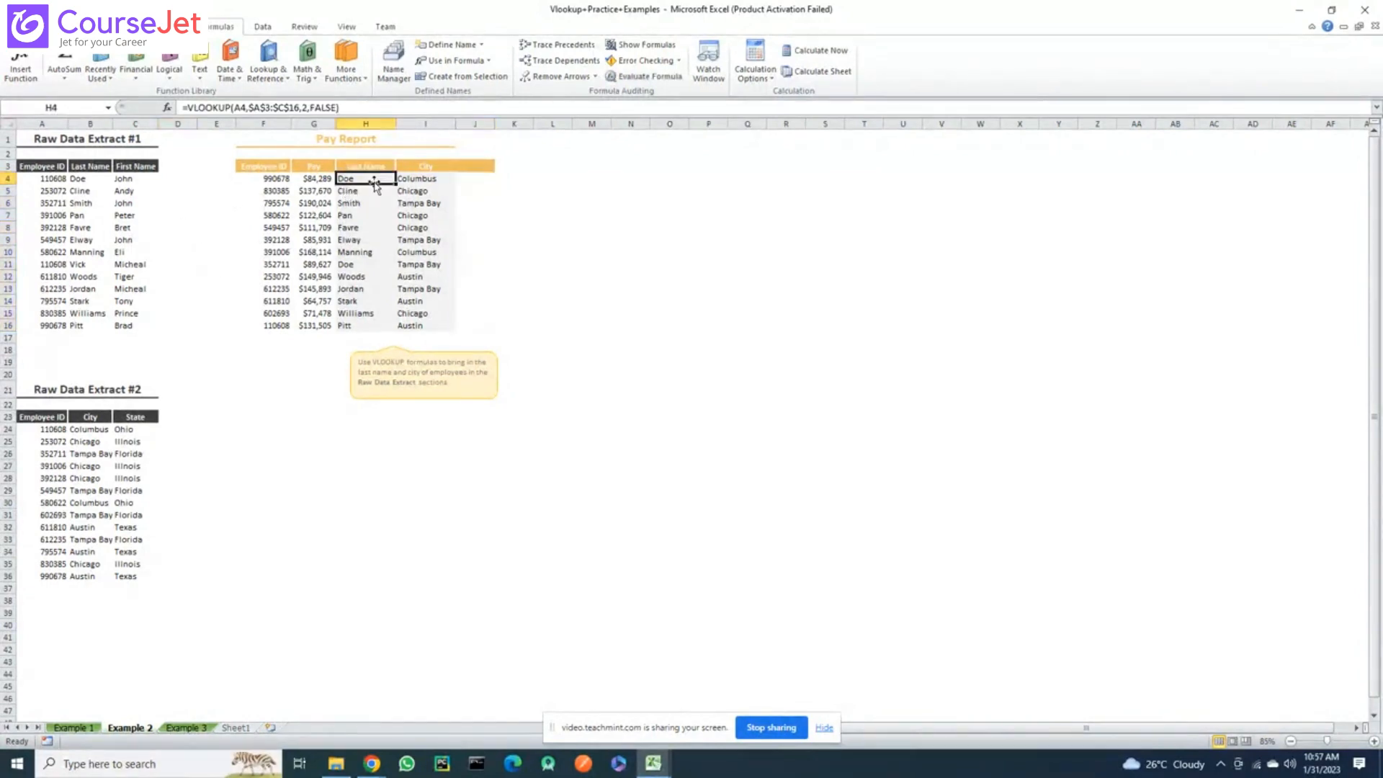
click(268, 179)
click(368, 177)
click(429, 177)
click(471, 179)
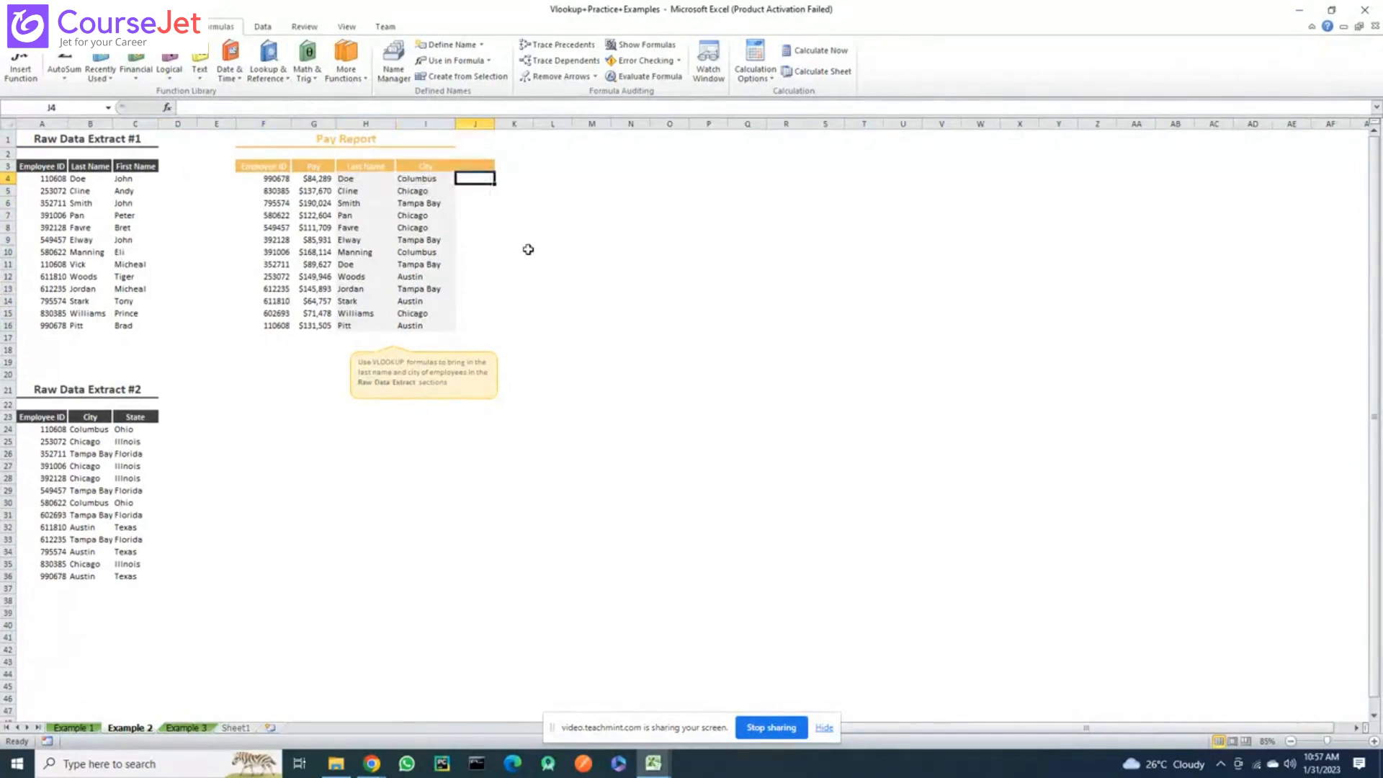
text(=VLOOKUP()
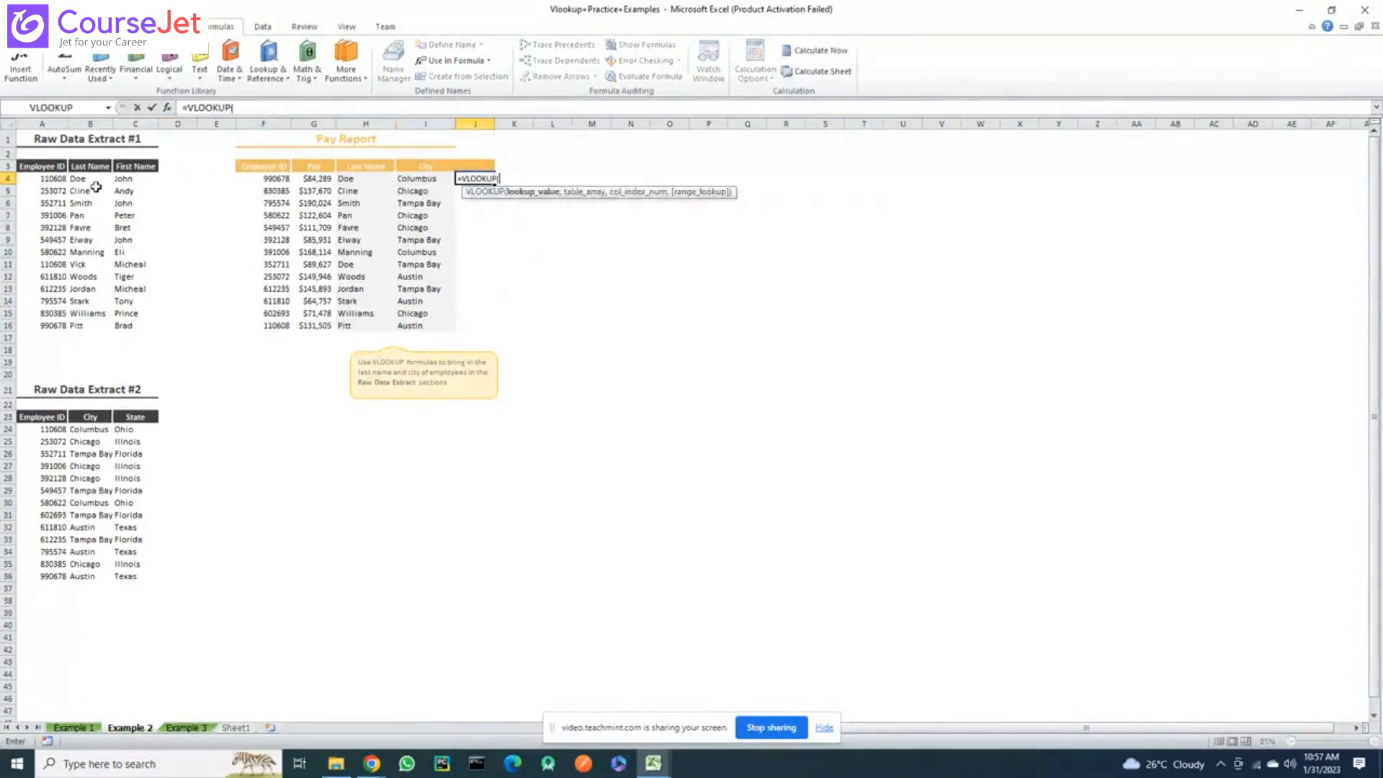
scroll(90, 184, down, 1)
scroll(90, 183, up, 1)
click(87, 180)
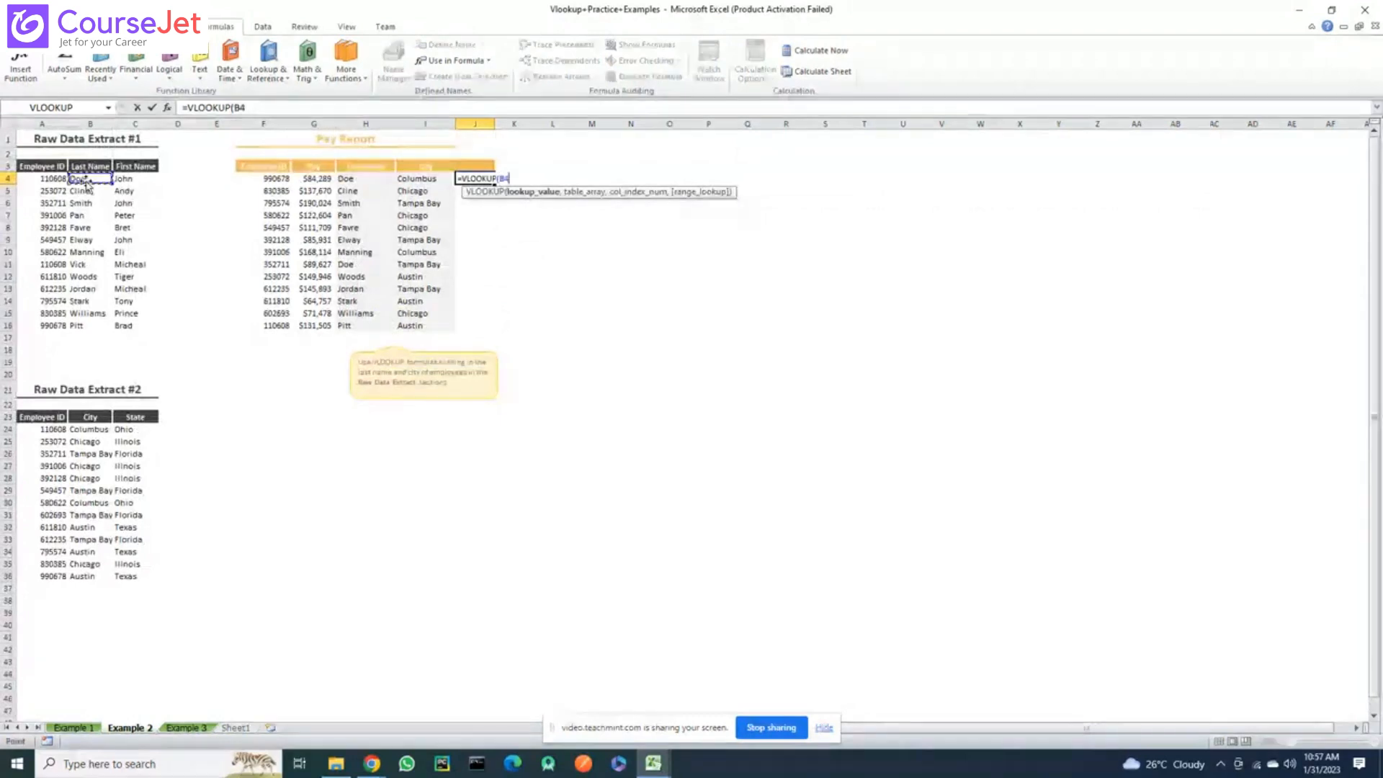
text(,)
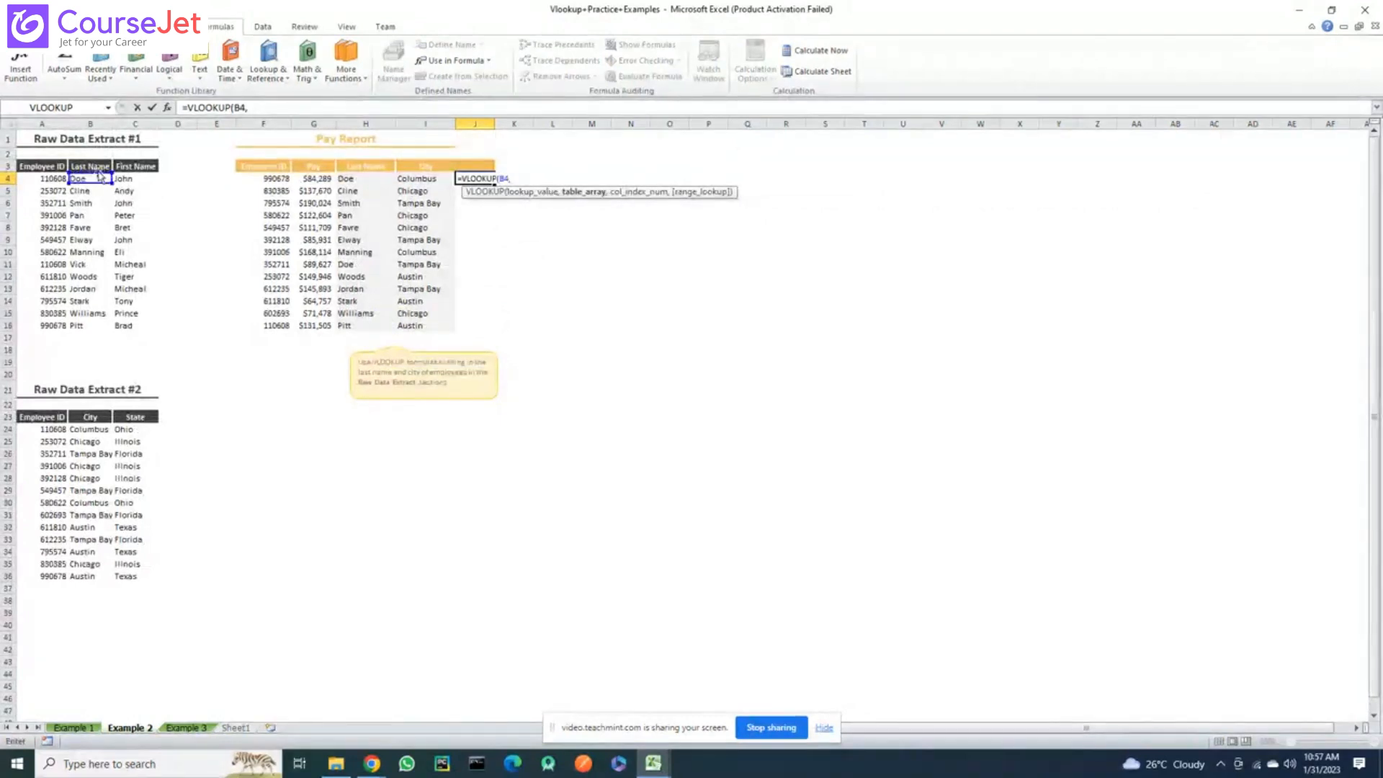
drag(97, 166, 145, 323)
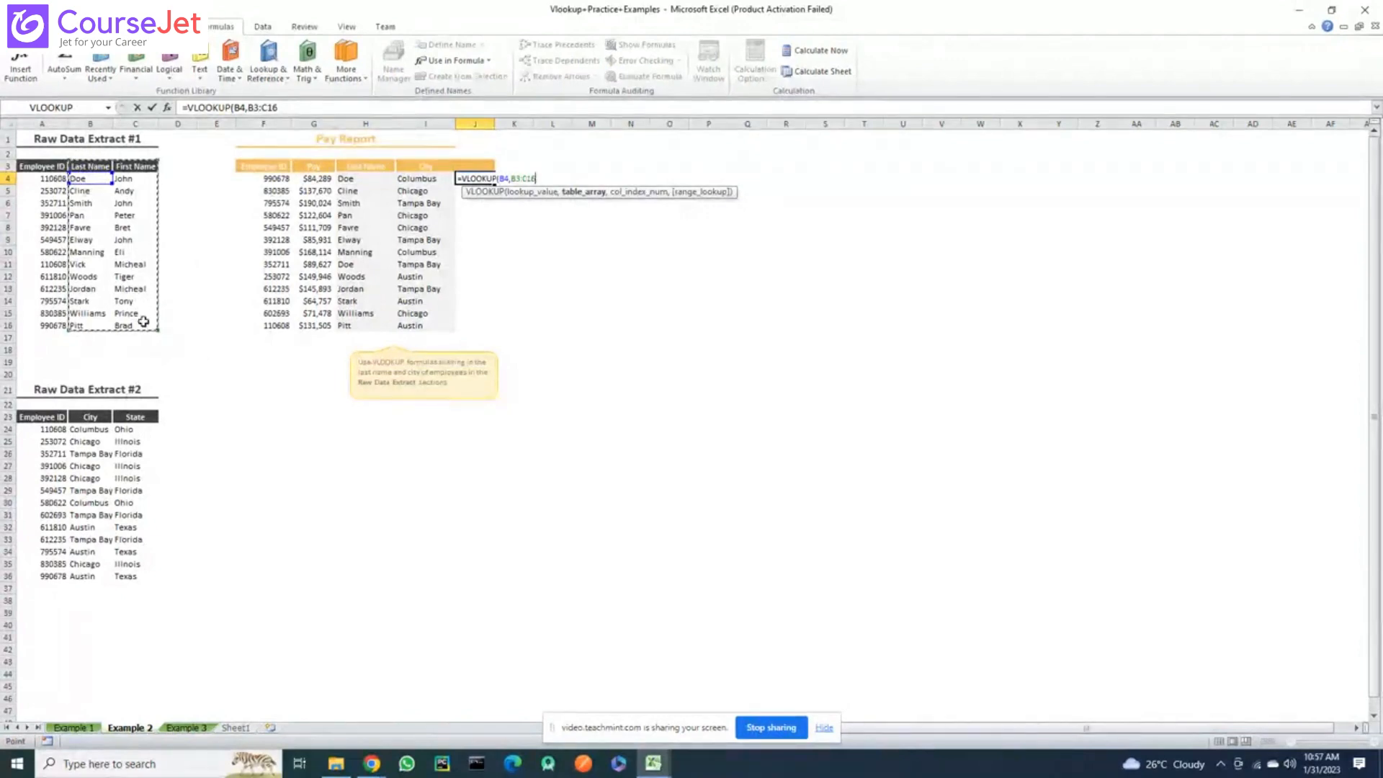
key(Escape)
Enter a VLOOKUP in J4 that finds H4 in the absolute range $B$3:$C$16 and returns column 2 with exact match 0
scroll(143, 322, down, 1)
scroll(144, 322, up, 1)
text(=vlo)
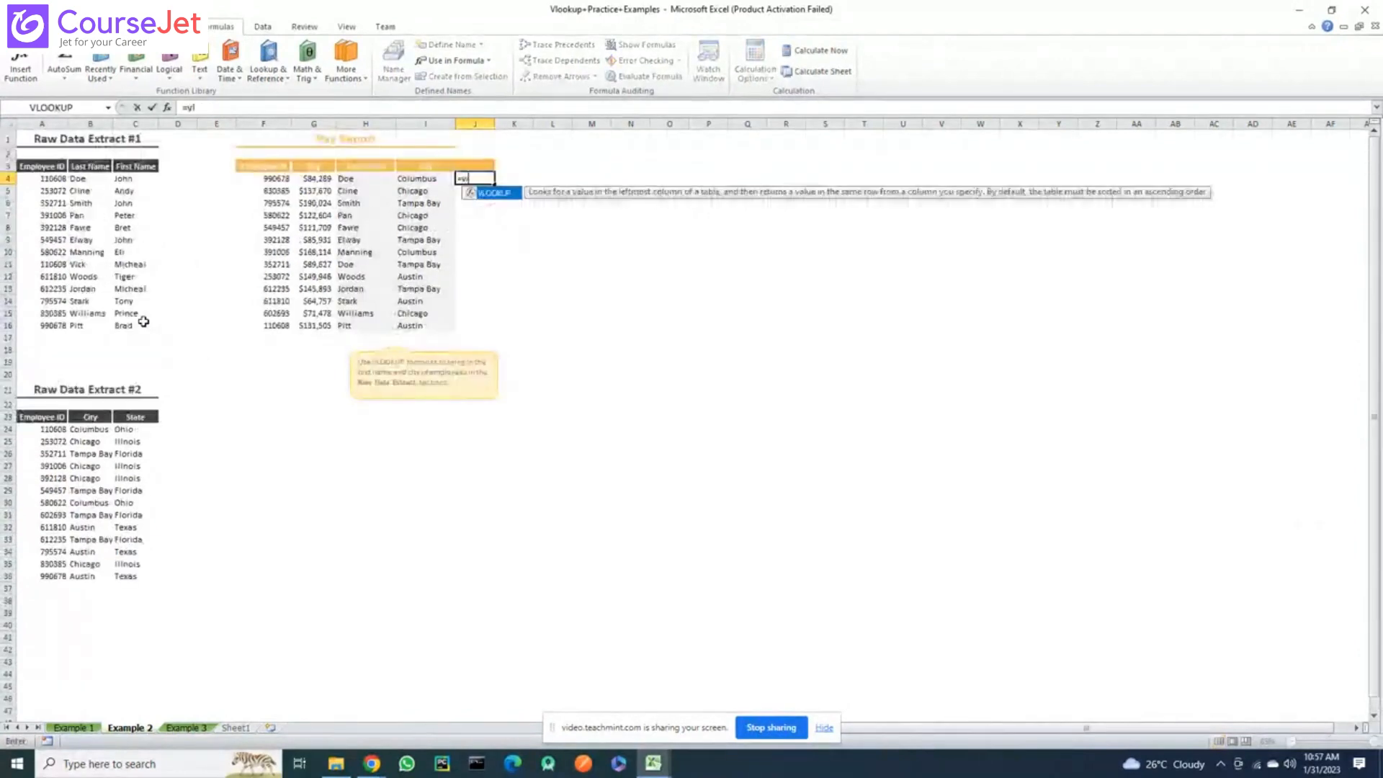
scroll(143, 322, down, 3)
key(Tab)
scroll(145, 312, up, 3)
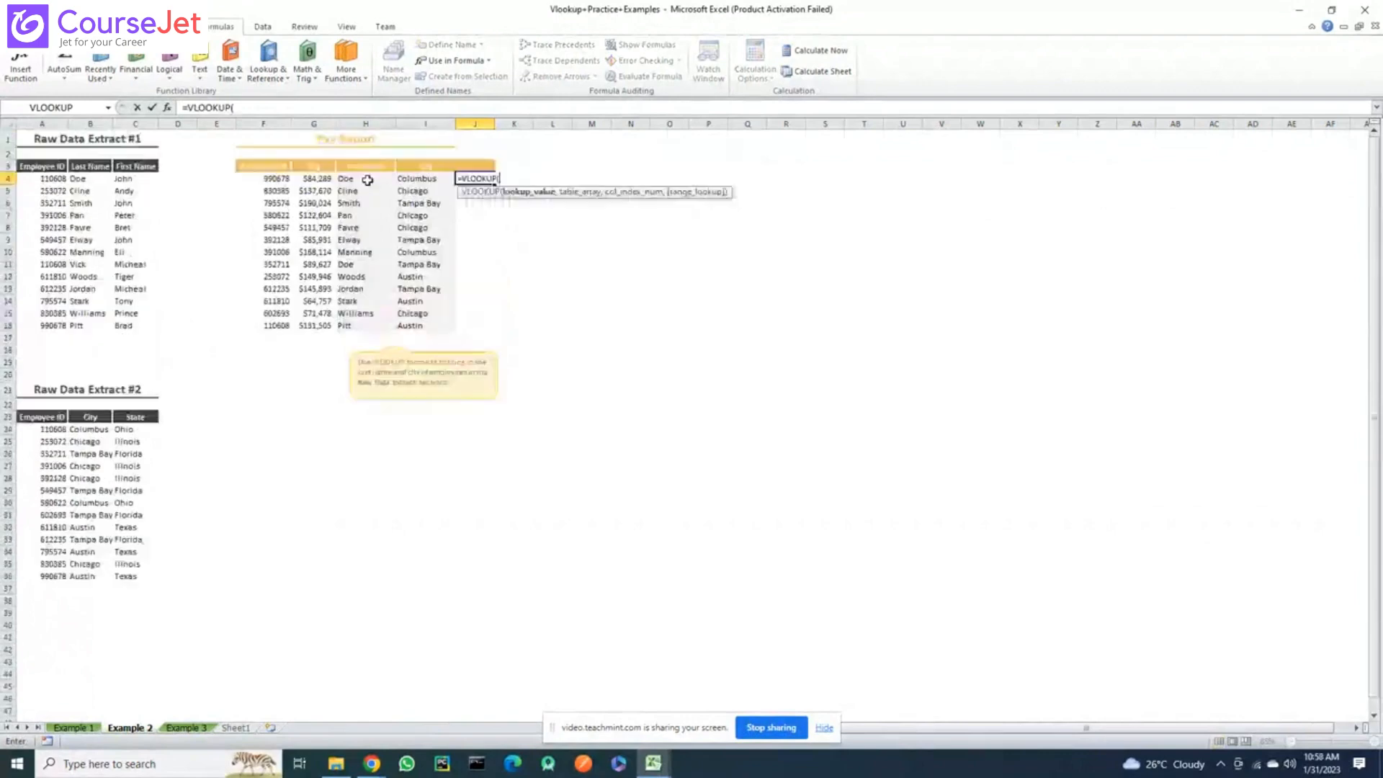
click(347, 177)
scroll(293, 376, down, 2)
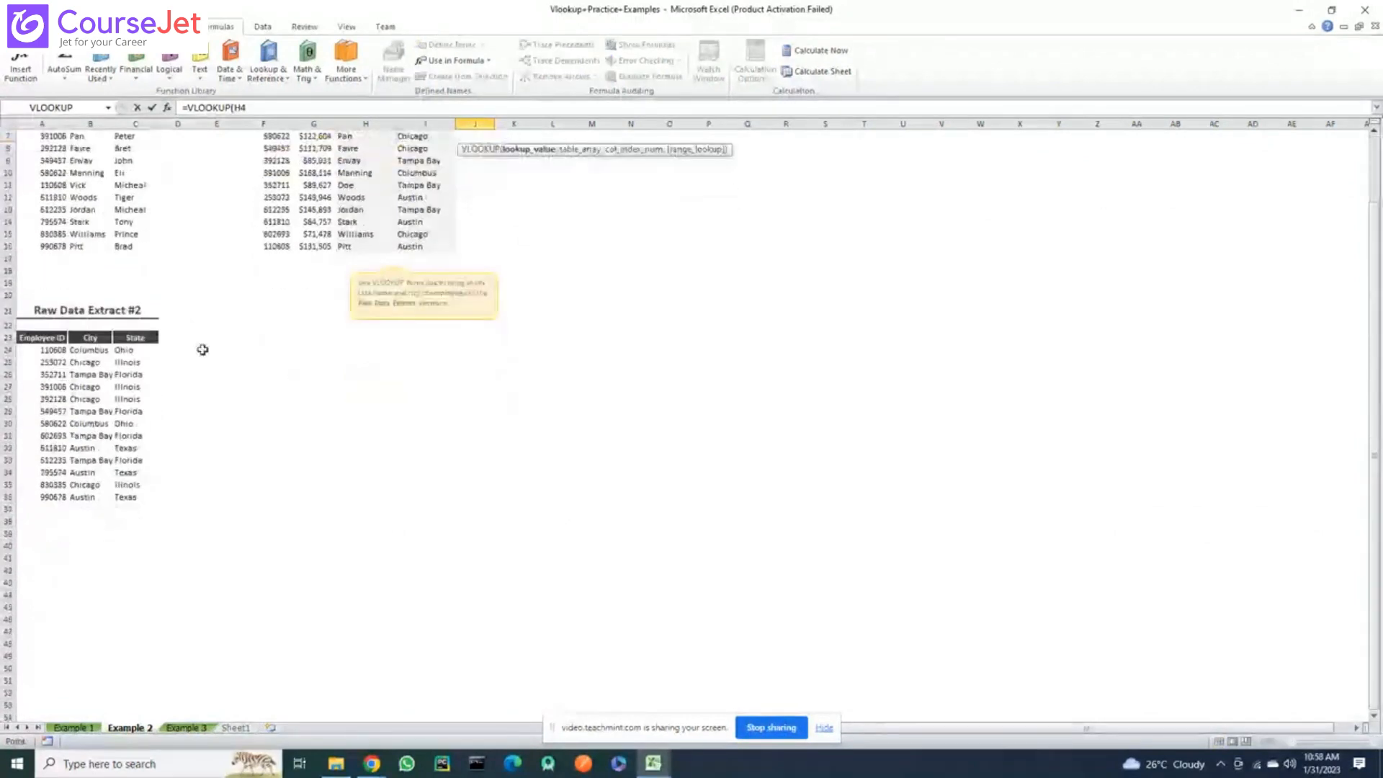
scroll(258, 379, up, 2)
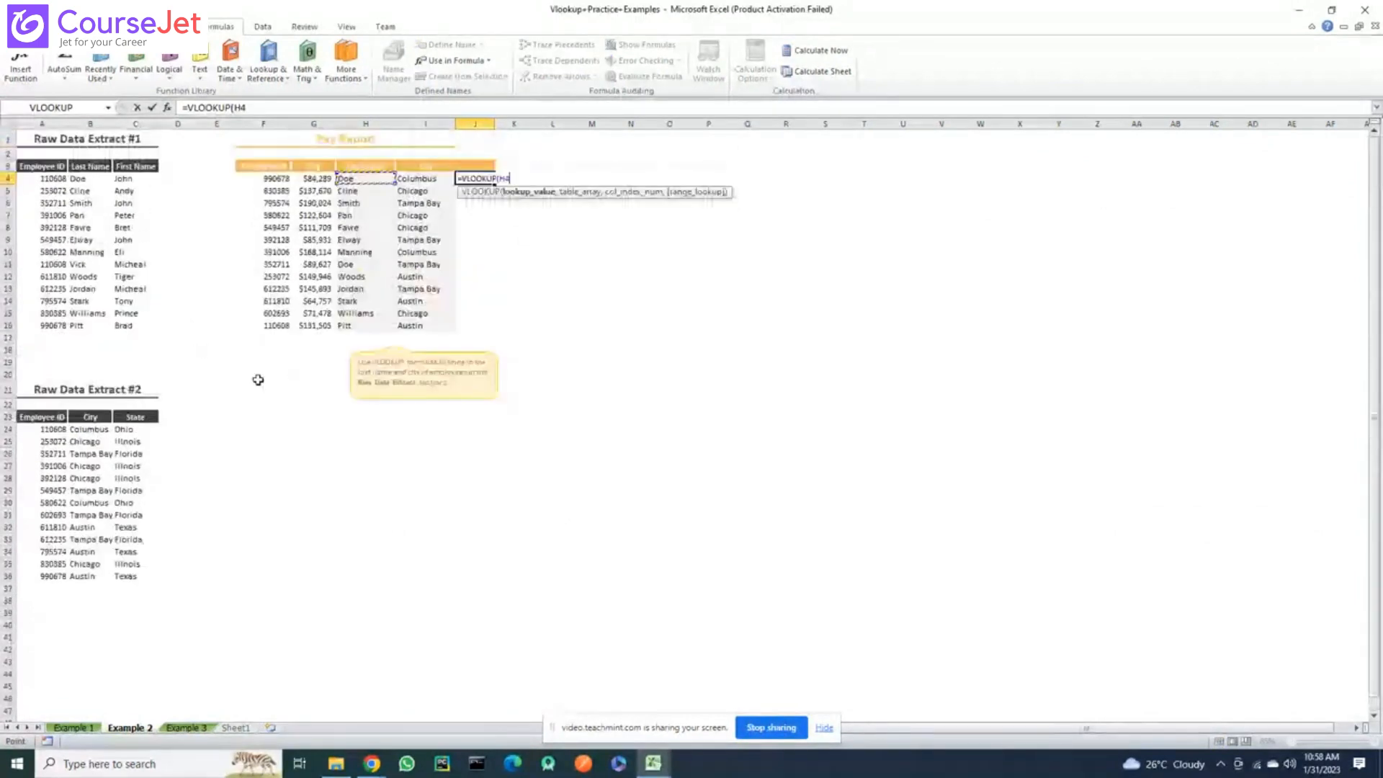
text(,)
drag(79, 166, 138, 327)
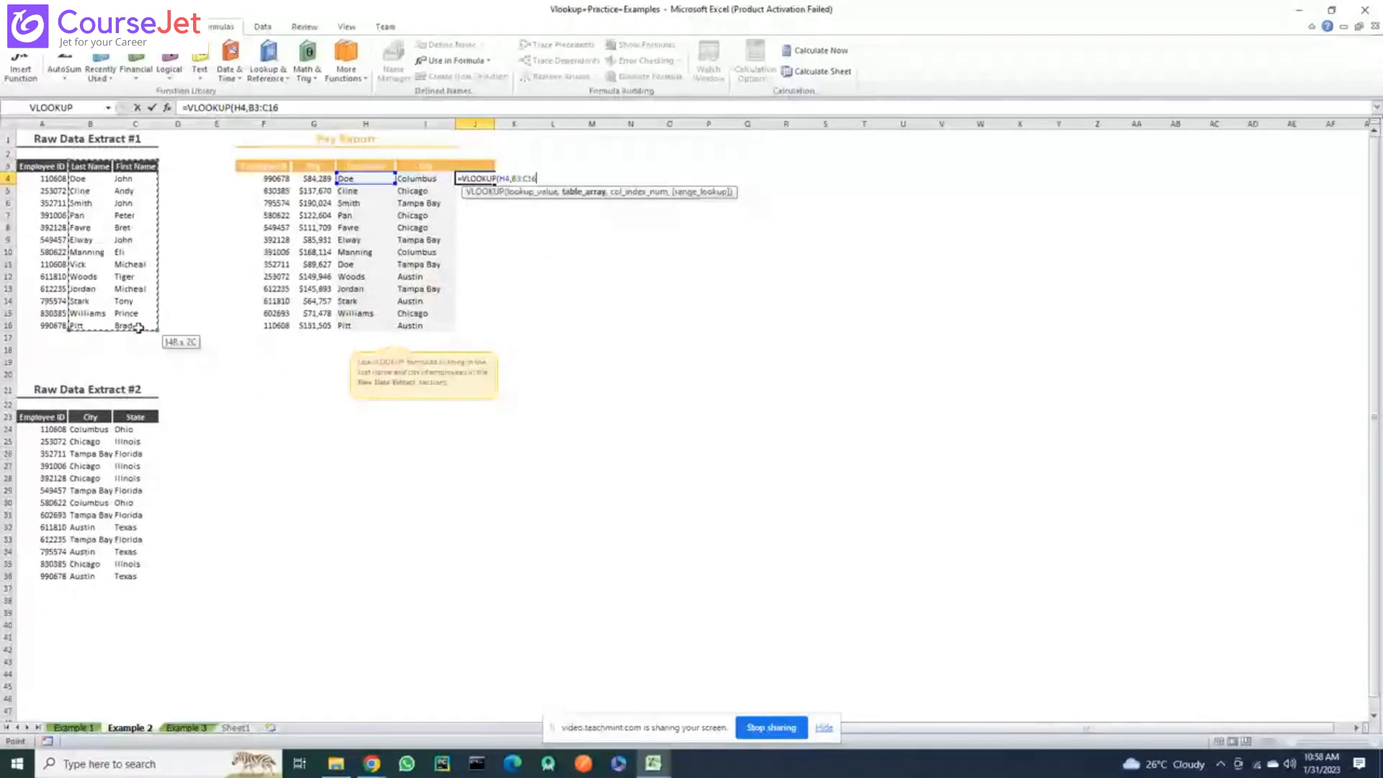
text(,2)
key(Return)
key(Up)
Fill the first-name lookup from J4 down to J16 alongside the Pay Report
scroll(491, 188, down, 1)
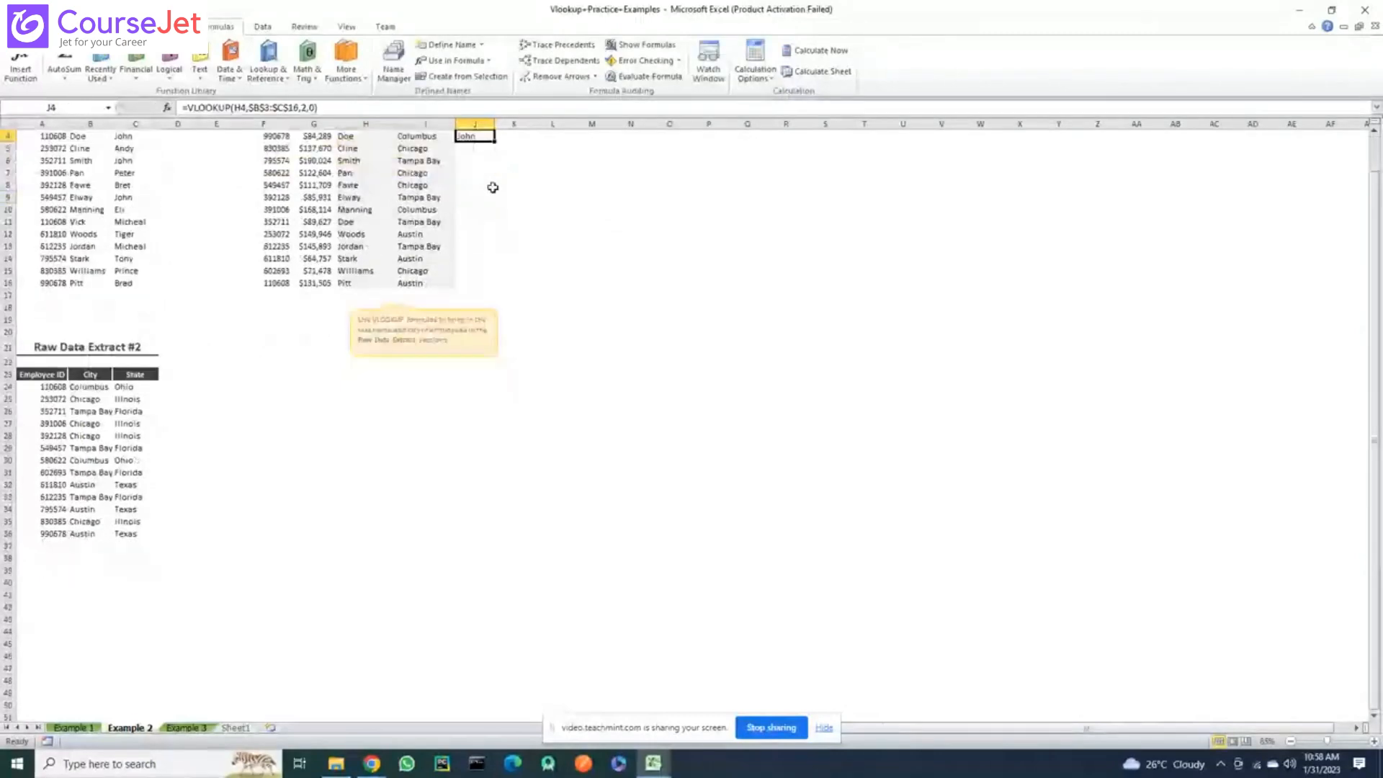
scroll(493, 158, up, 1)
scroll(494, 183, down, 1)
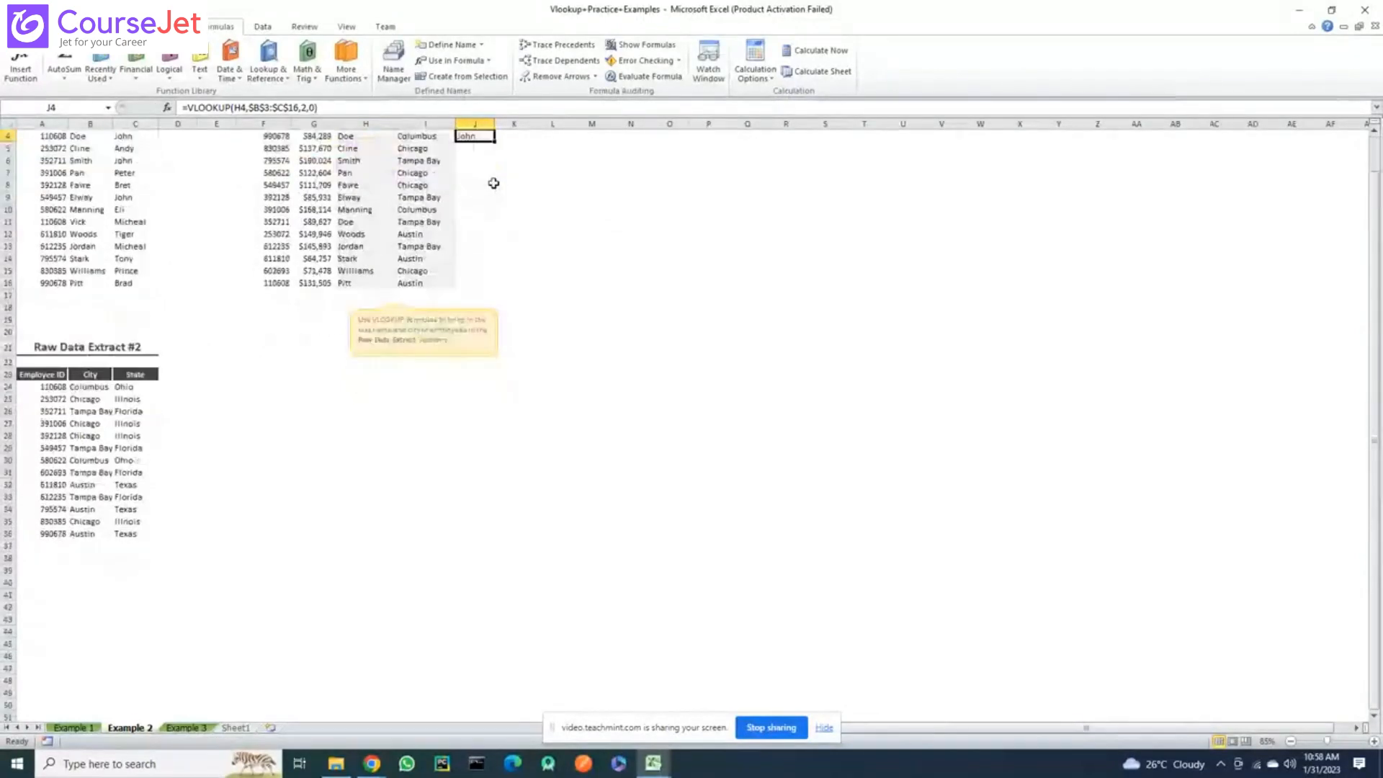
scroll(493, 183, up, 1)
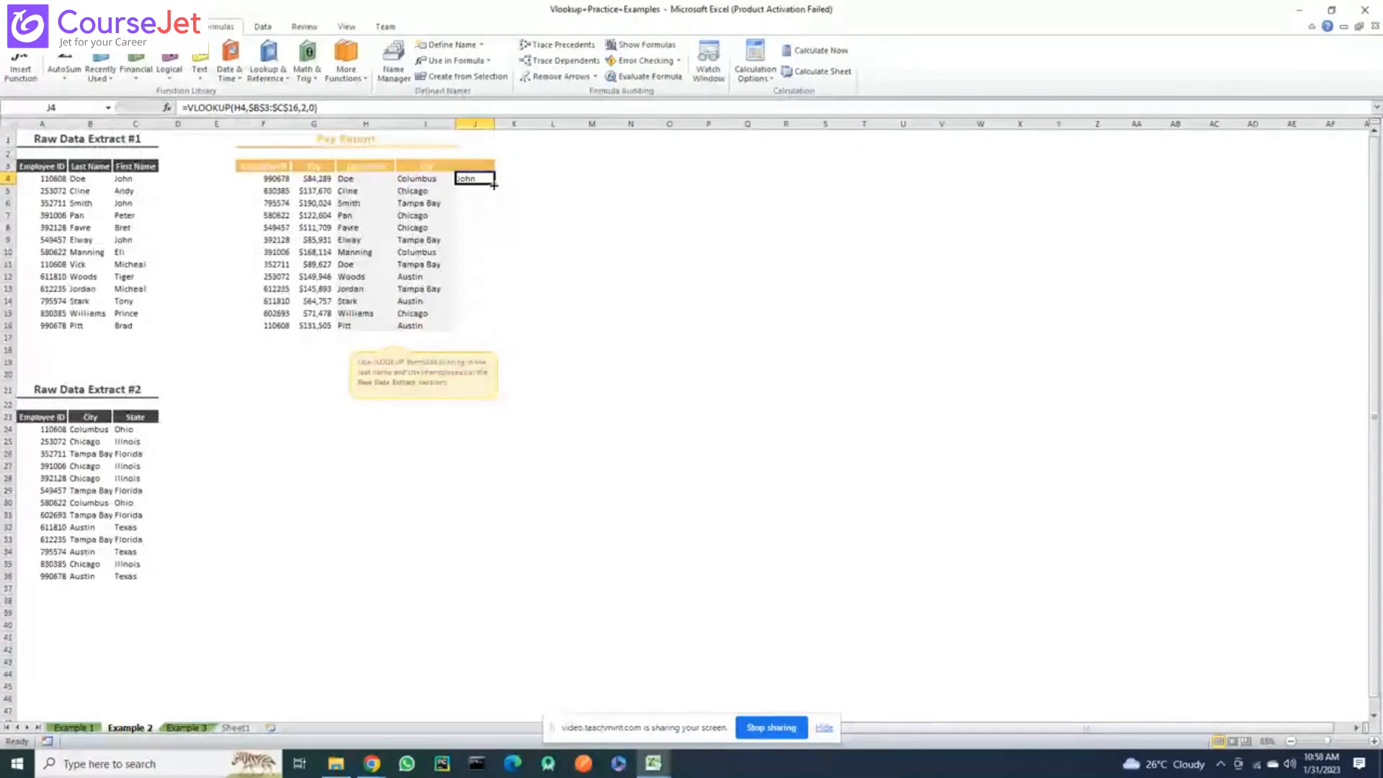
scroll(493, 183, down, 1)
click(494, 183)
click(490, 137)
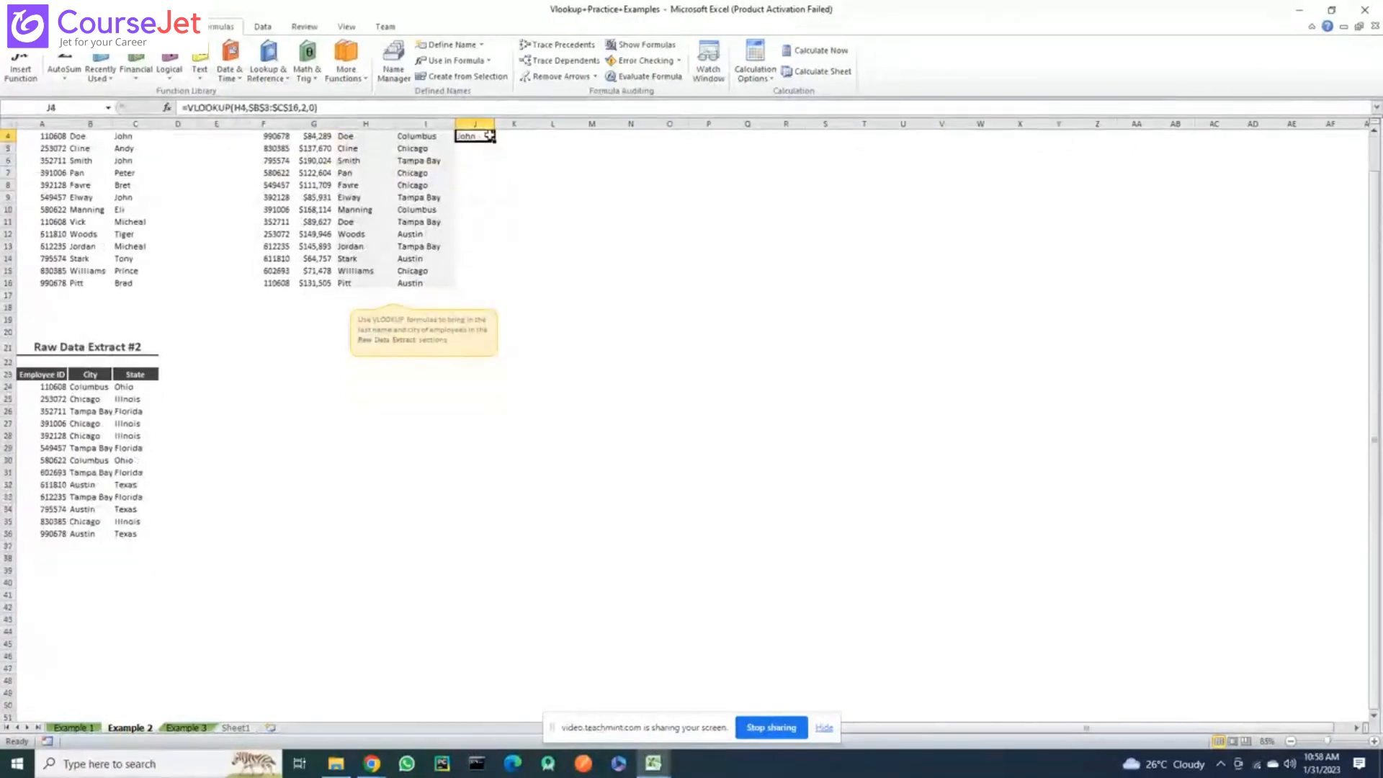
double_click(490, 136)
scroll(494, 140, up, 1)
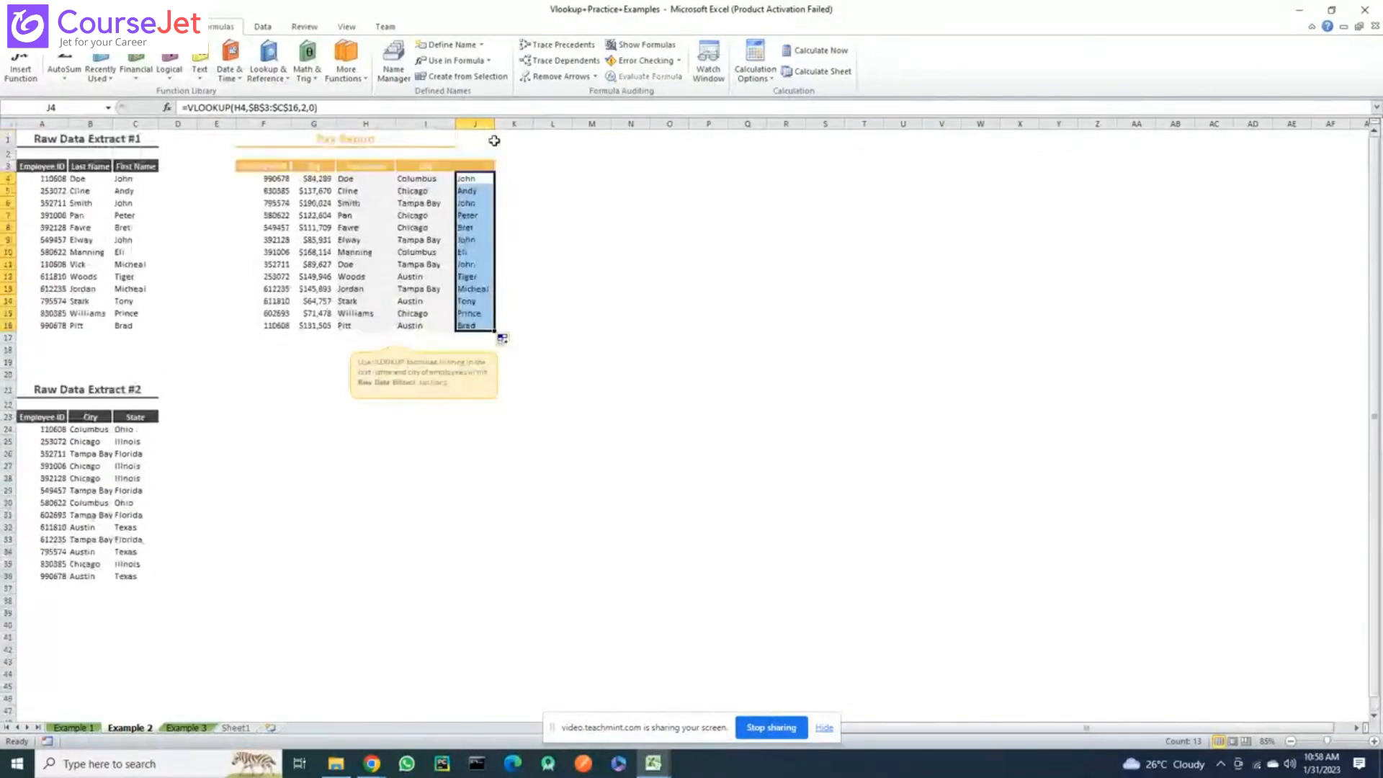
scroll(363, 191, down, 1)
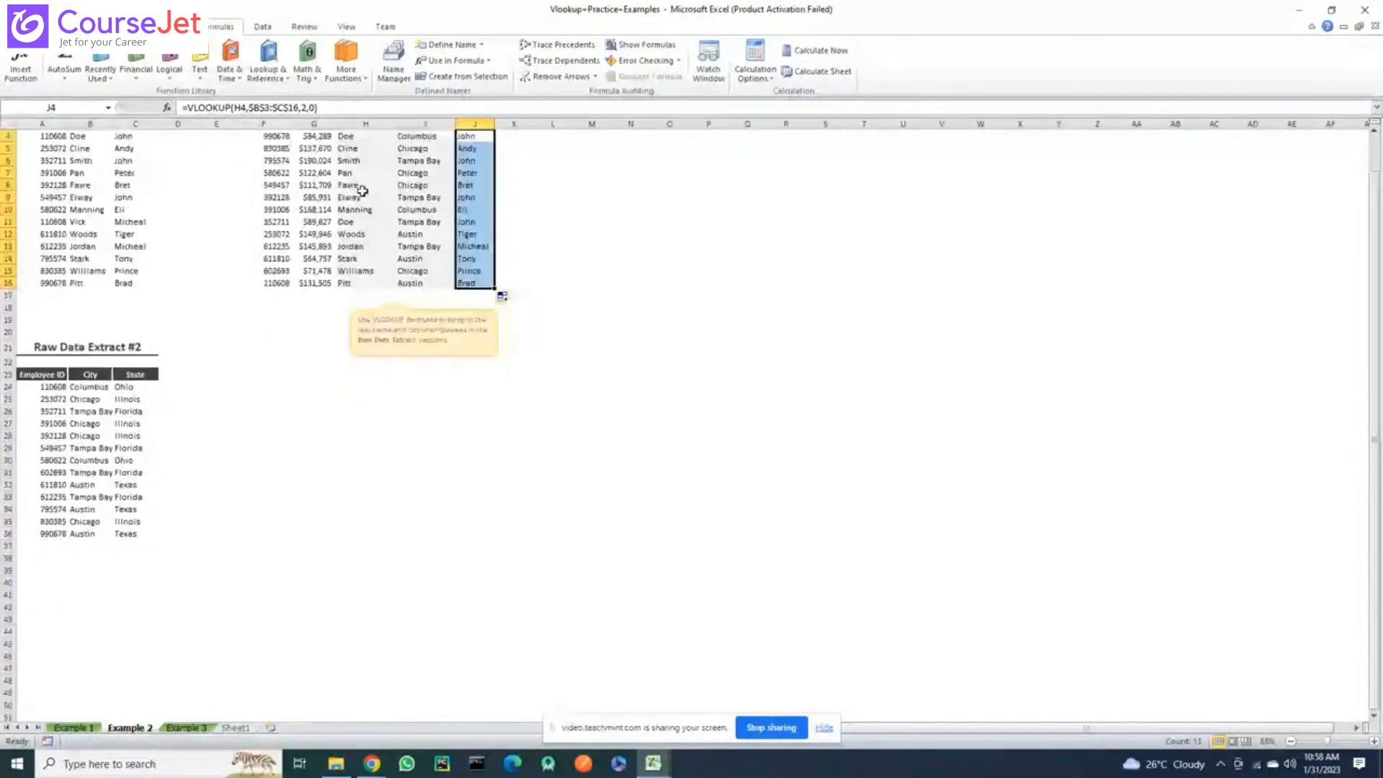
scroll(363, 191, up, 1)
click(364, 252)
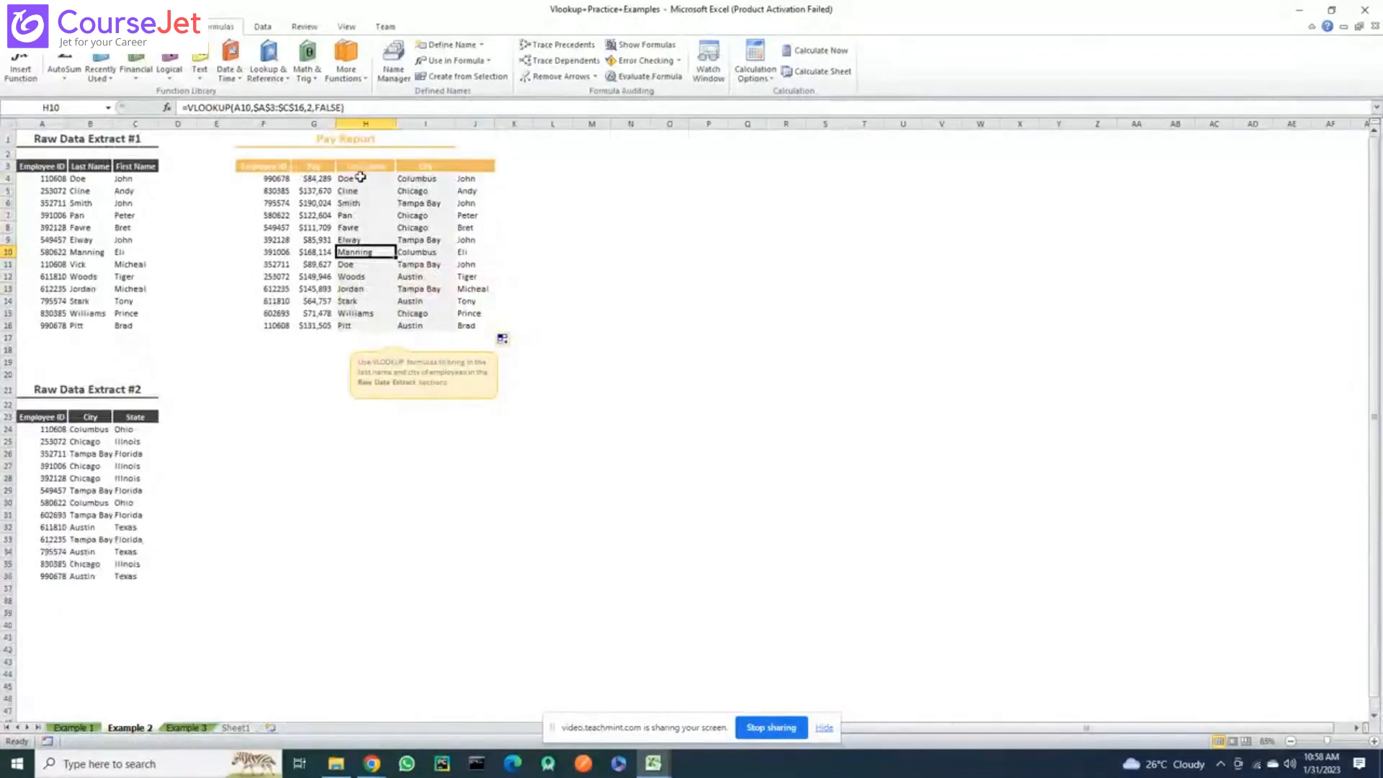
Try the last name in B4 of Raw Data Extract #1 in all lowercase, and undo that change
click(76, 180)
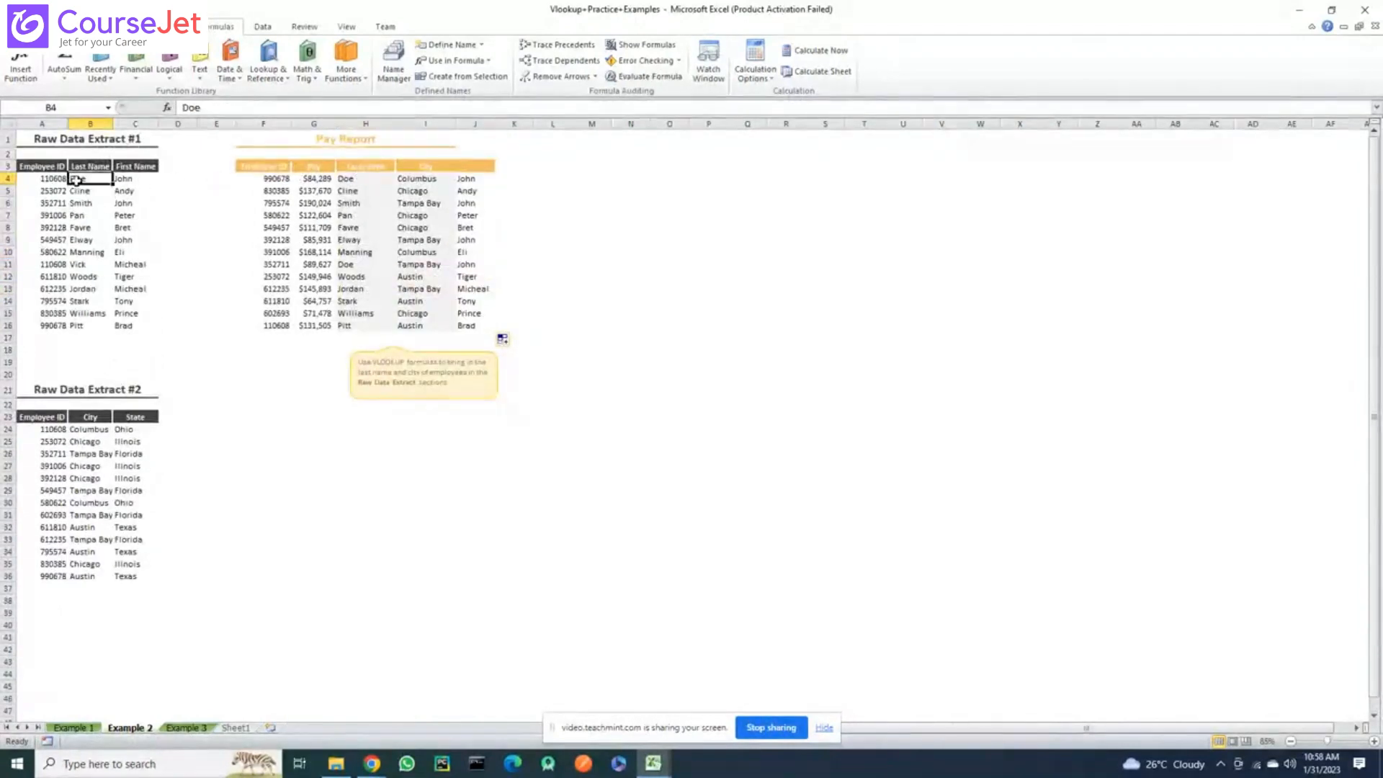
text(doe)
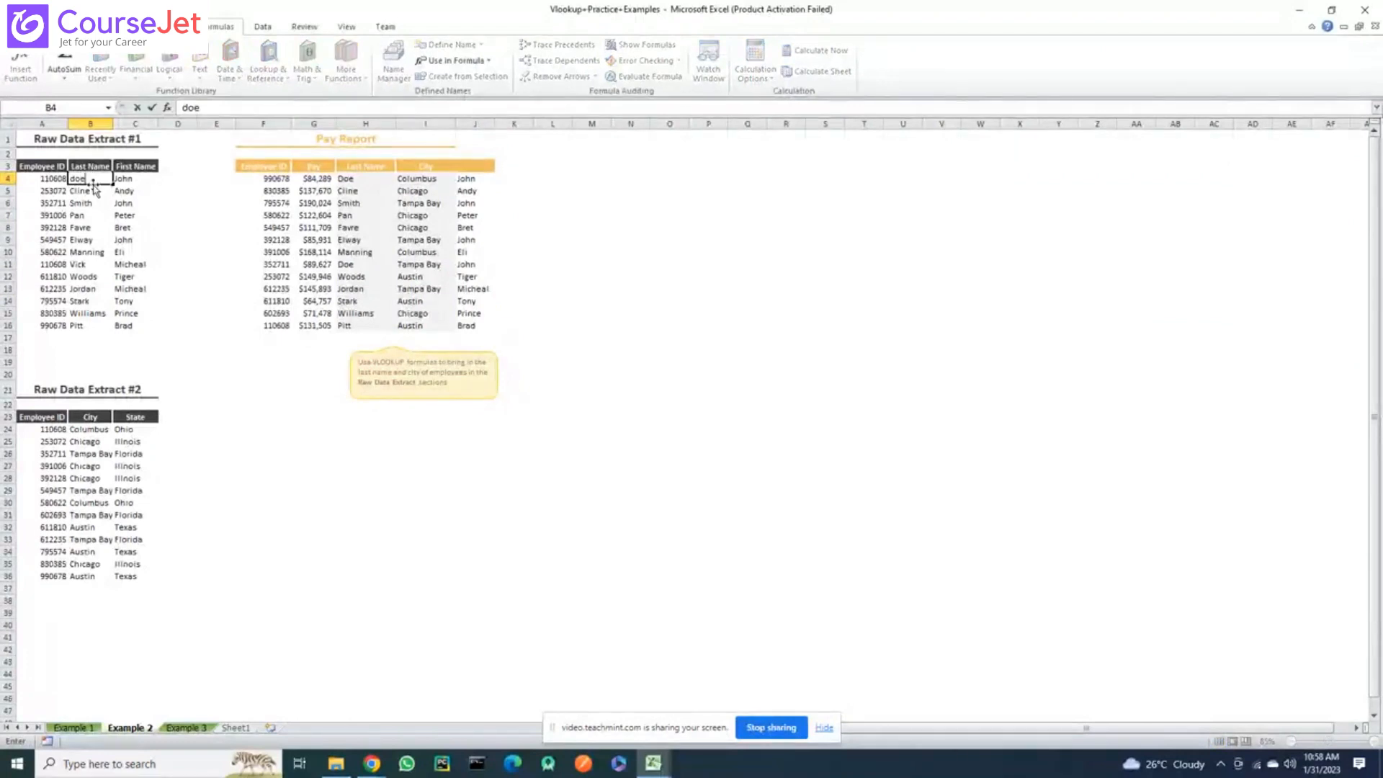
key(Return)
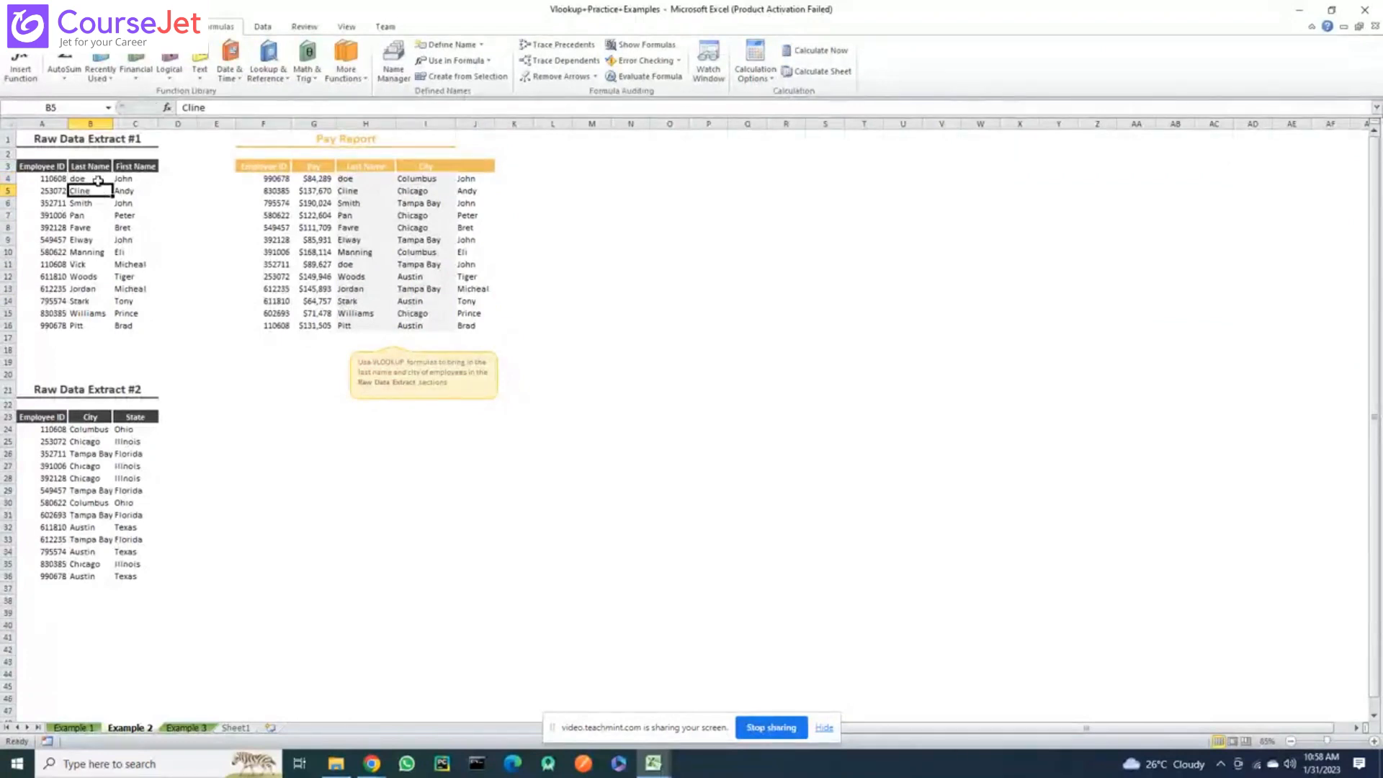
click(99, 180)
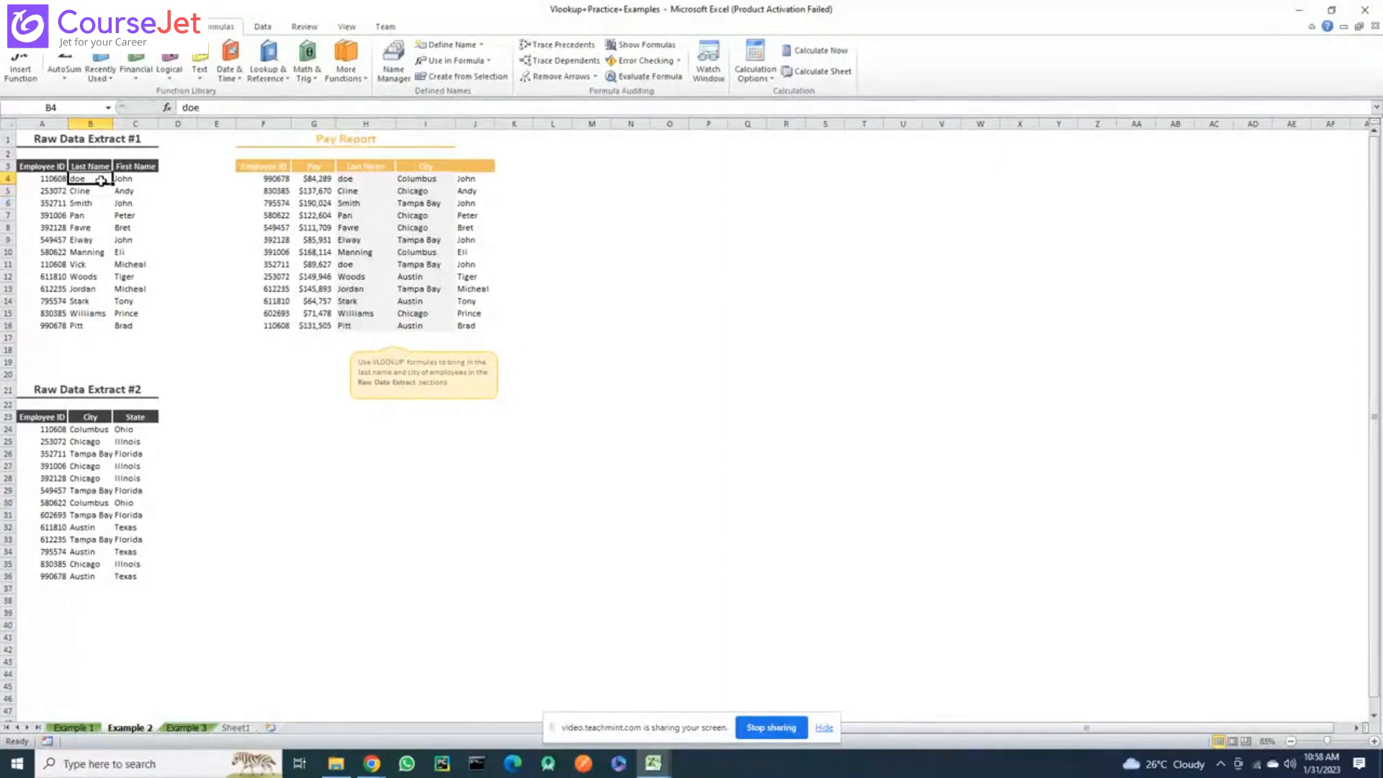
key(ctrl+z)
click(20, 26)
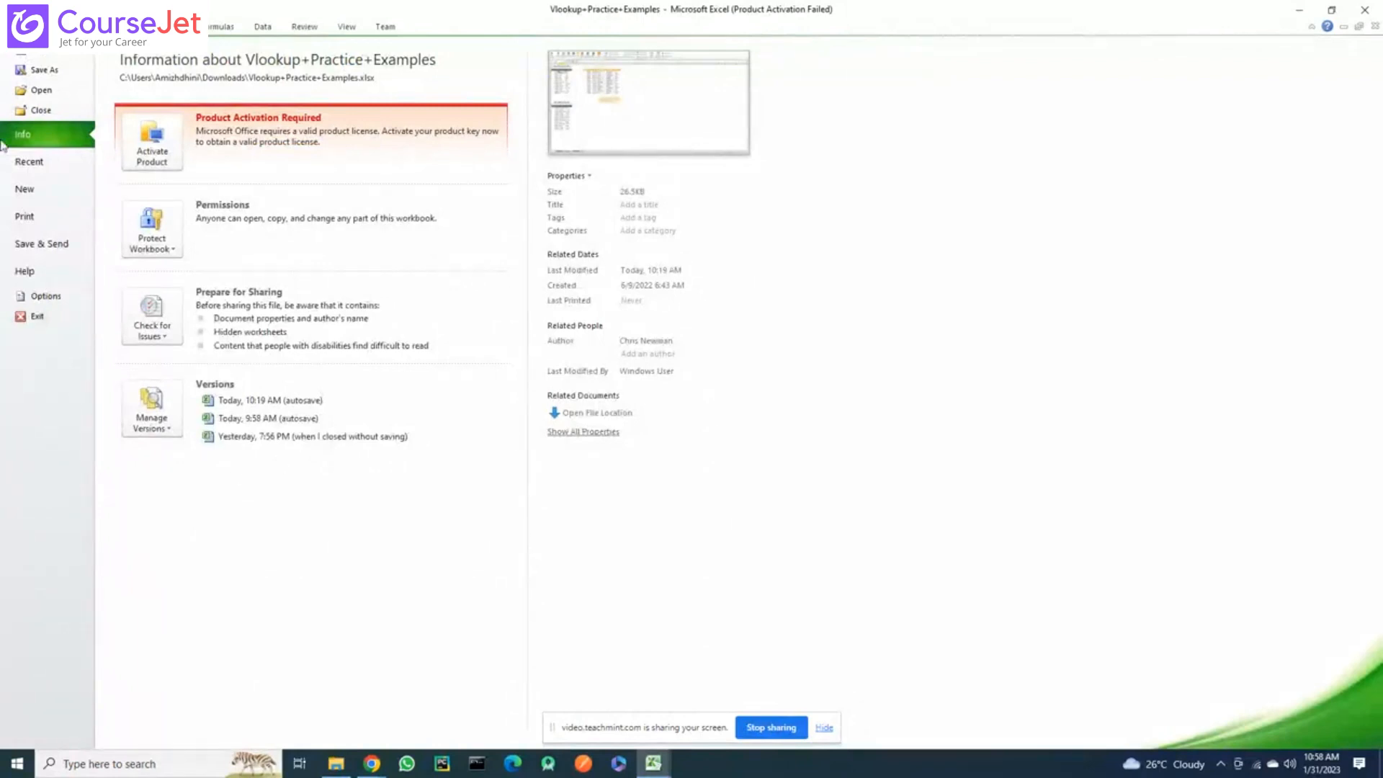
key(Escape)
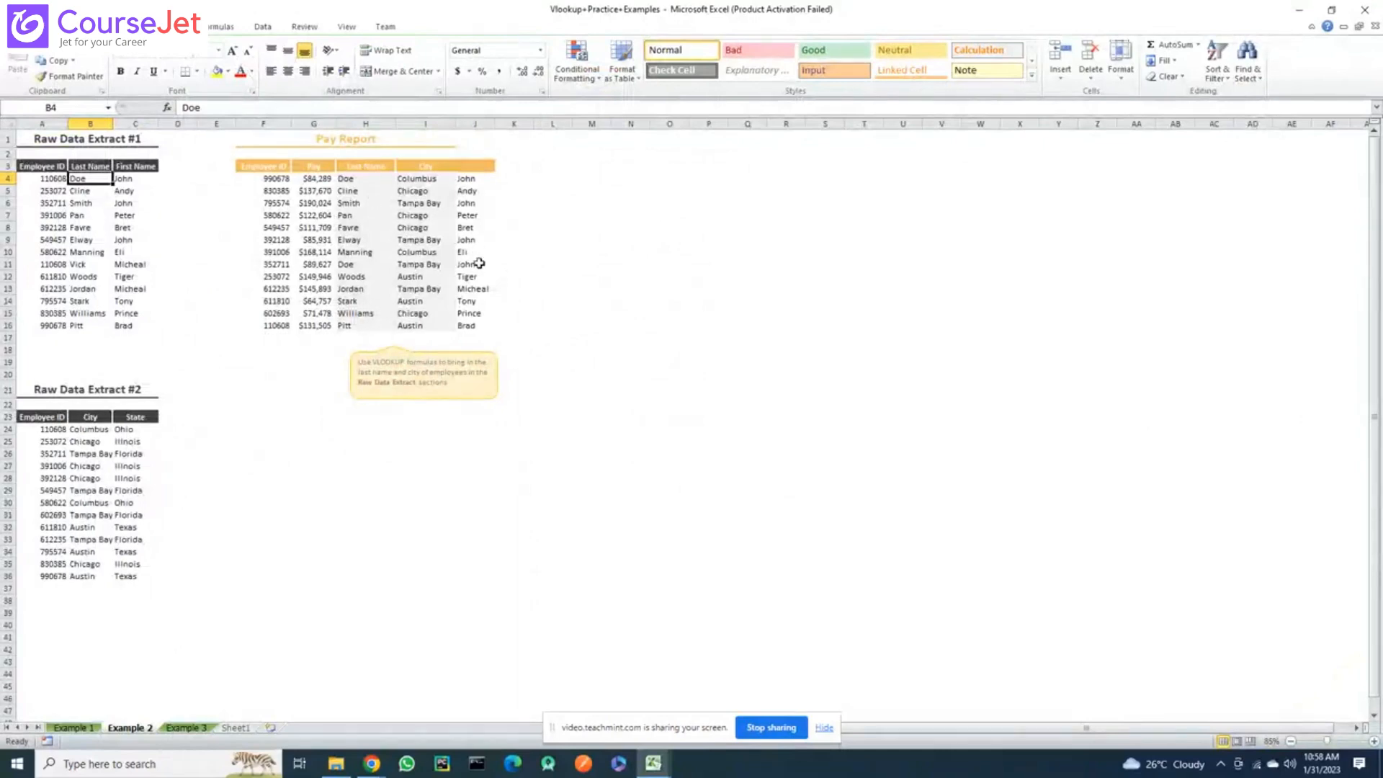
Examine the last-name lookup formula in H4 and the first-name lookup formula in J4 of the Pay Report
click(352, 181)
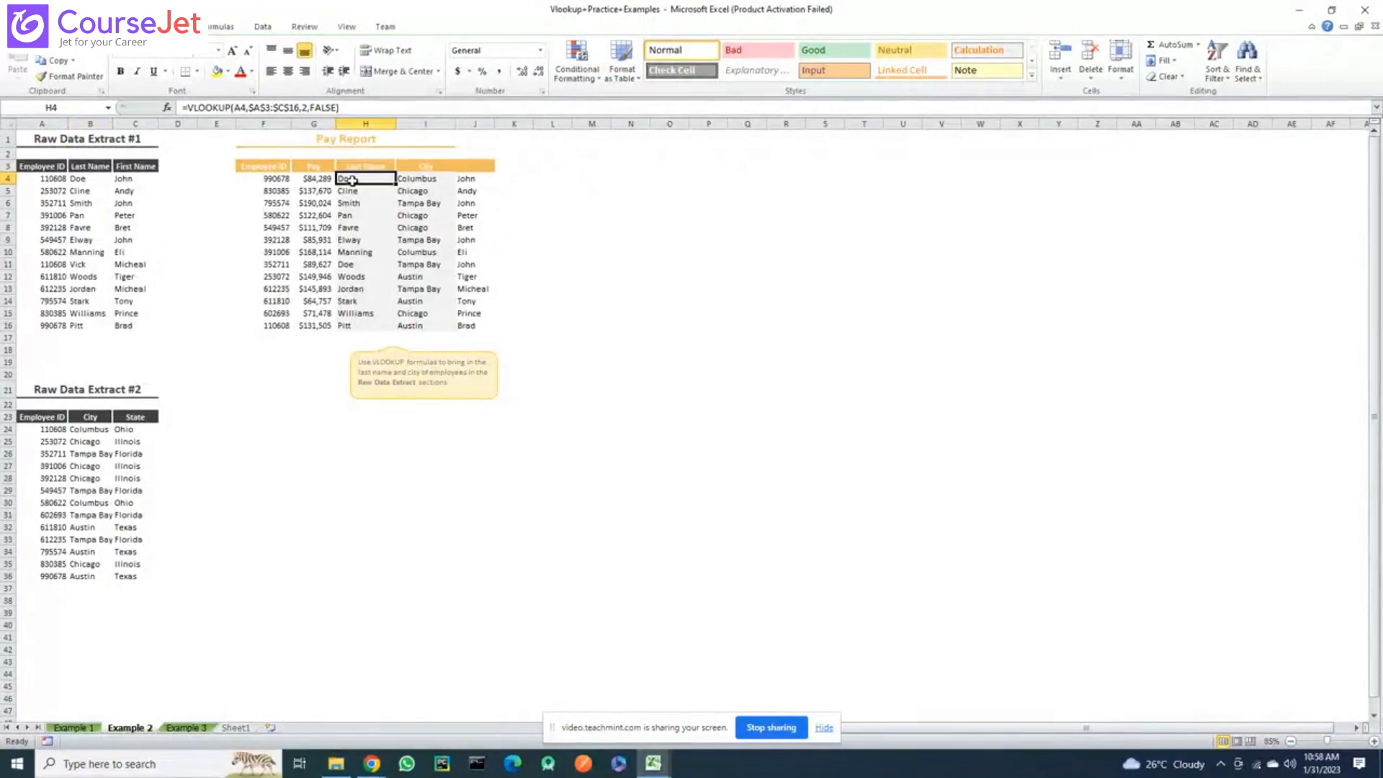
double_click(352, 180)
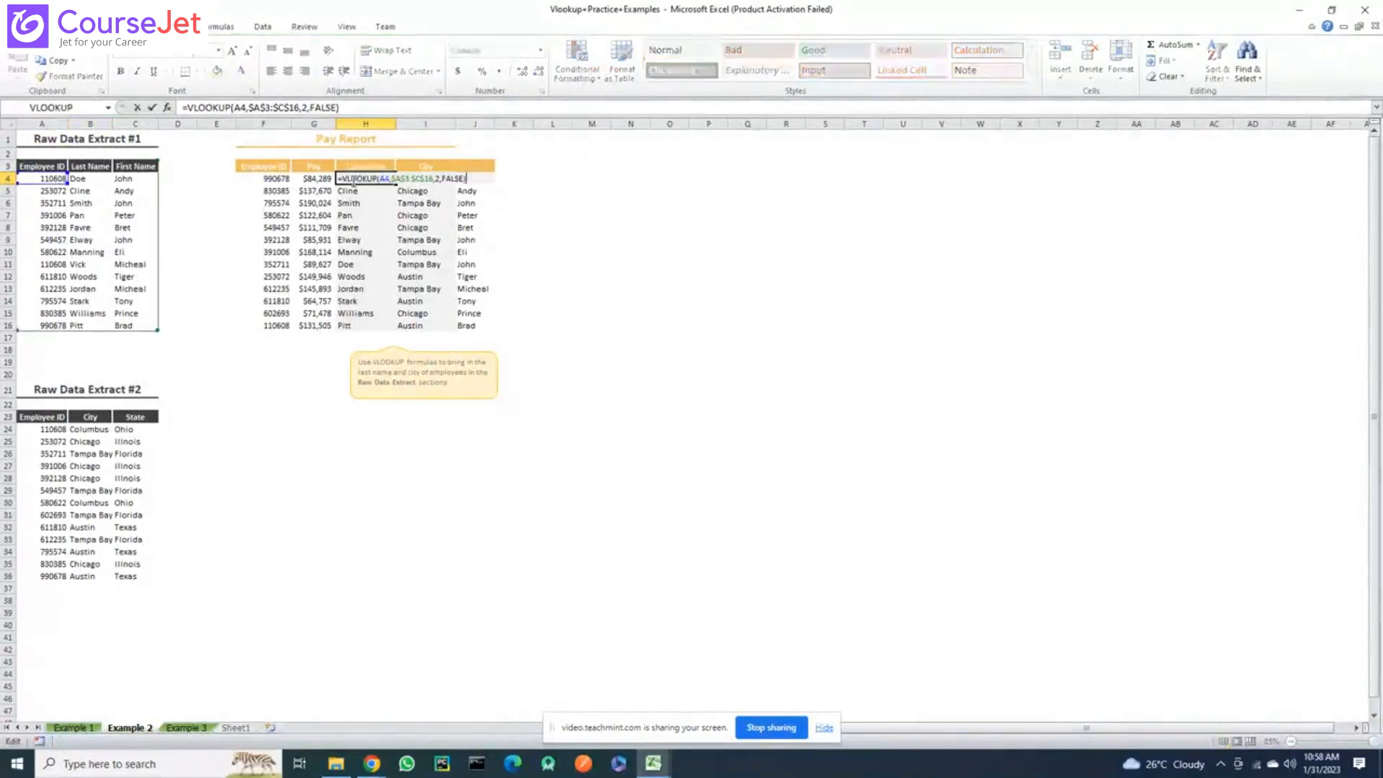
click(349, 228)
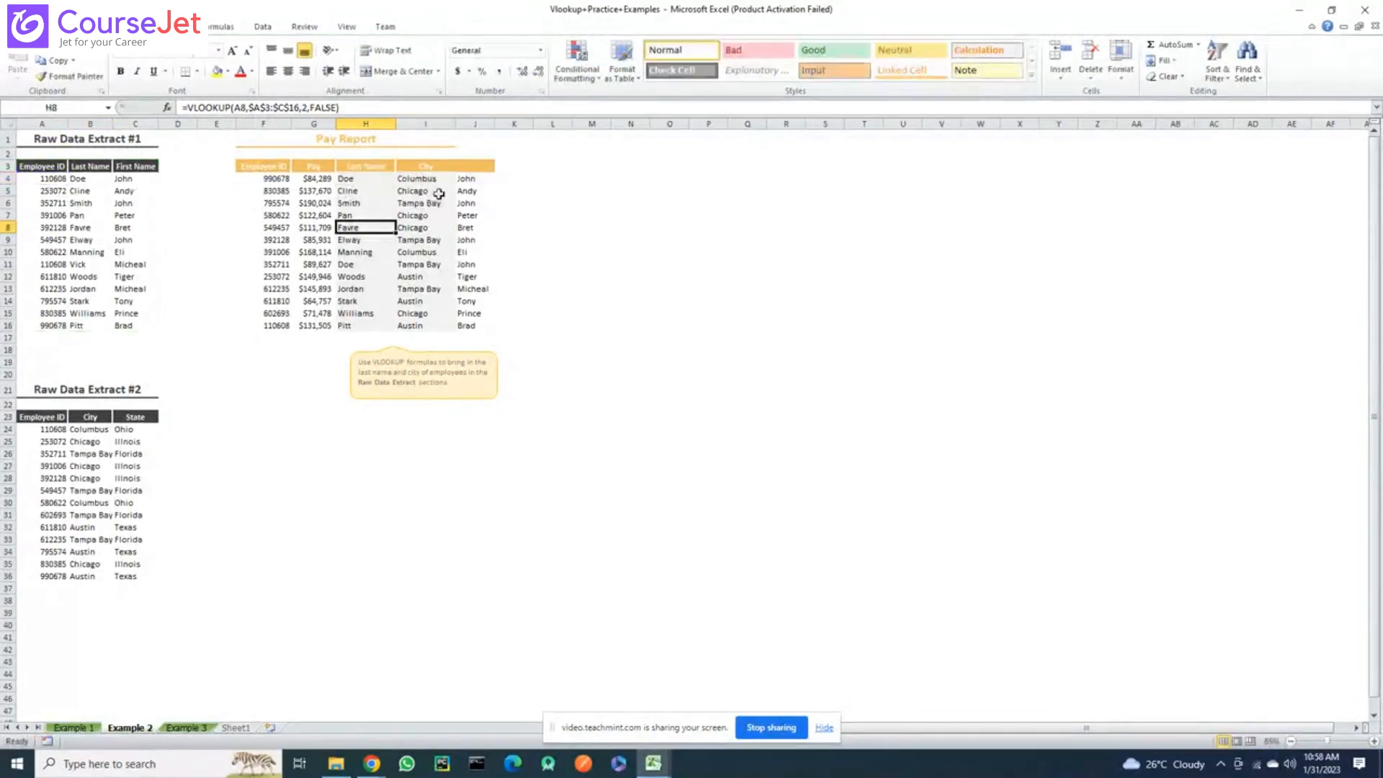
click(476, 179)
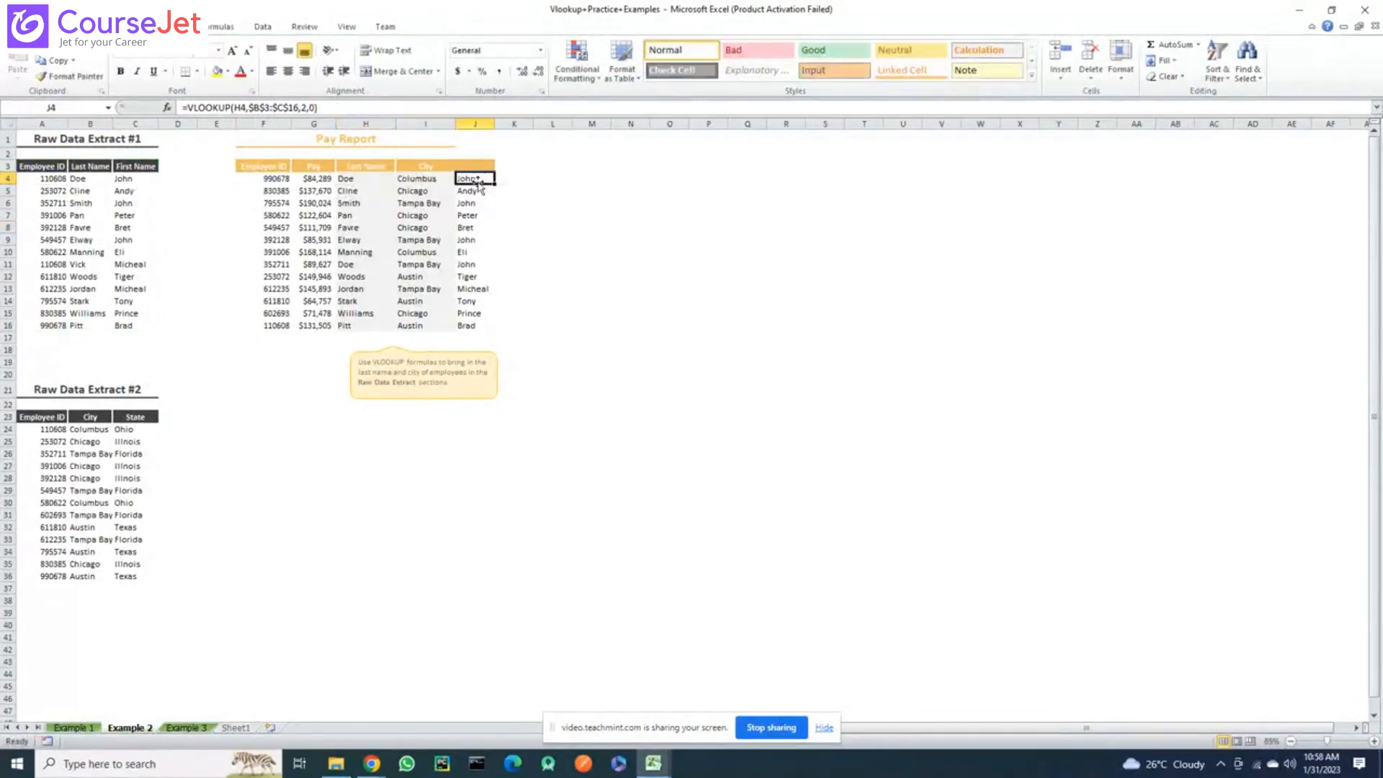
double_click(475, 180)
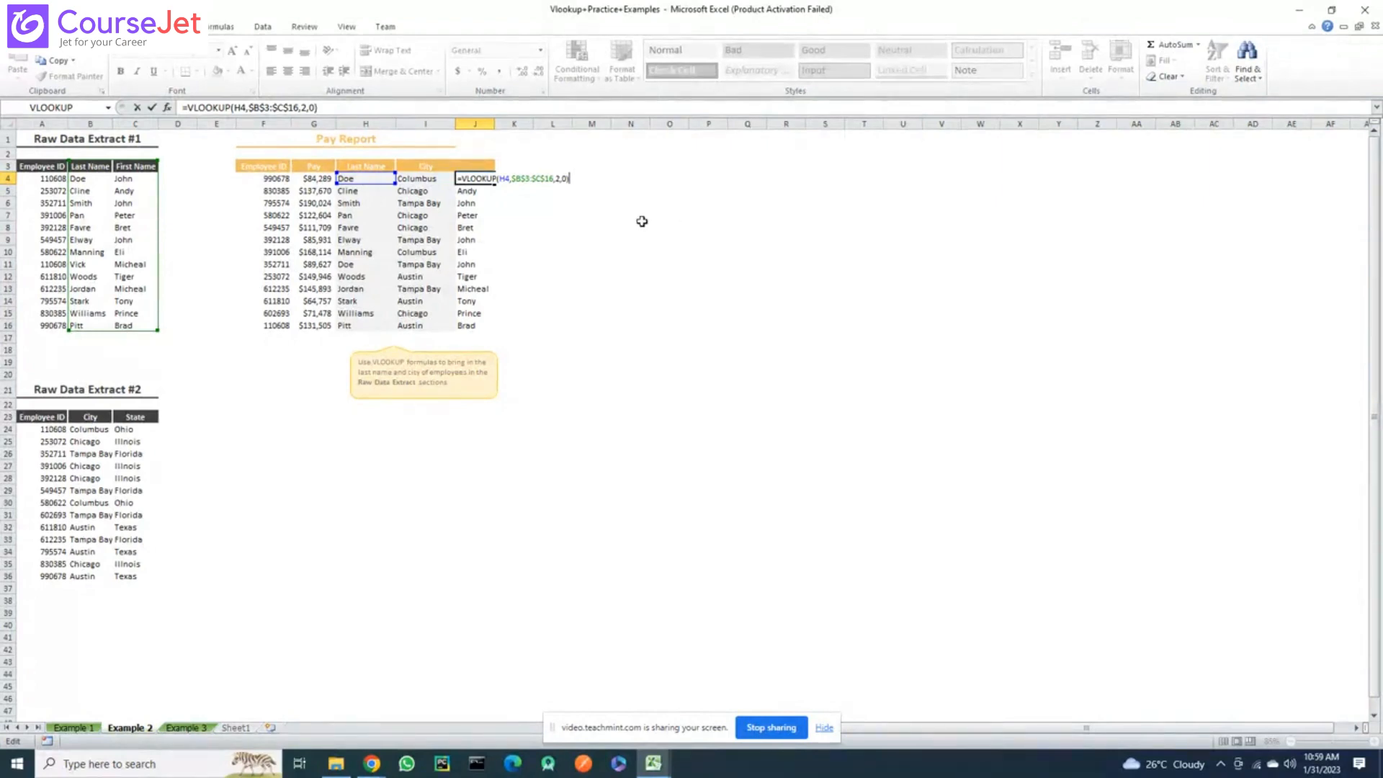
key(Return)
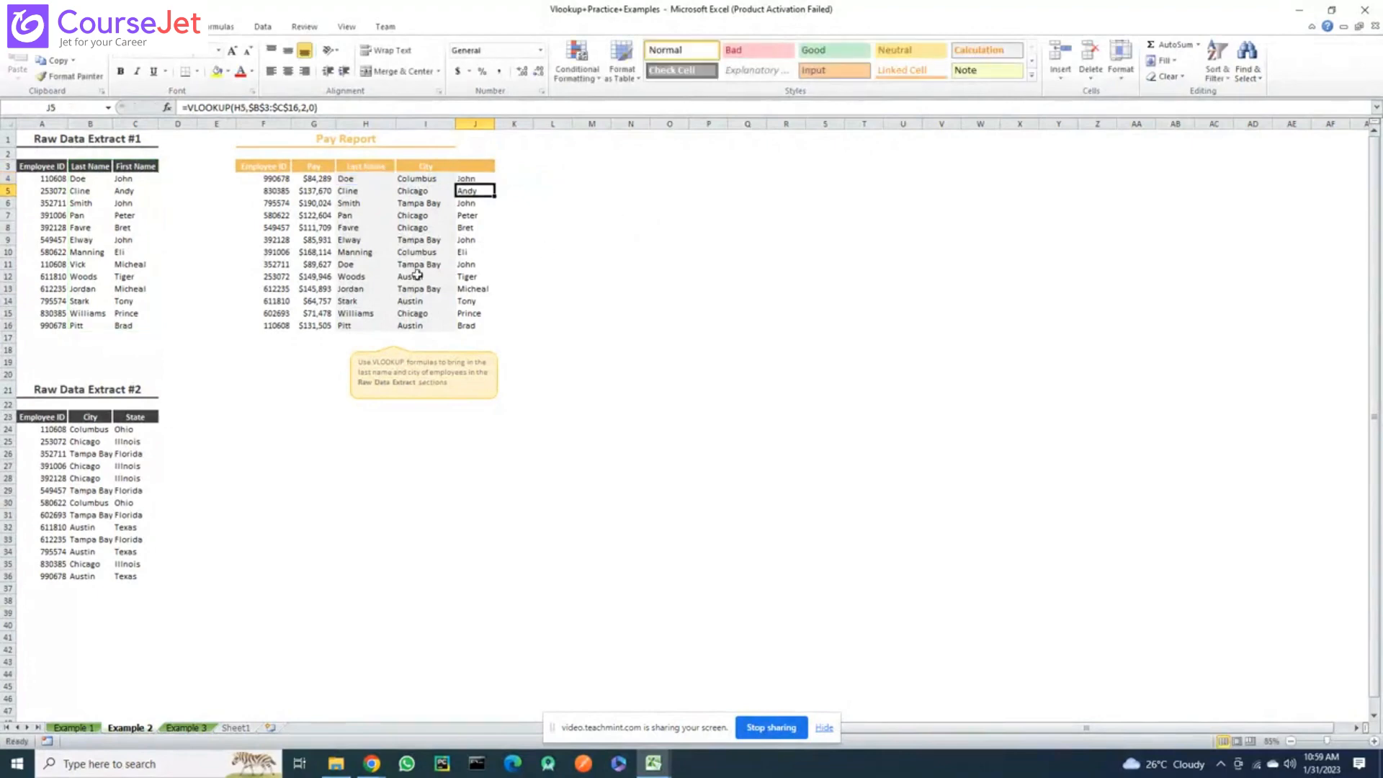
Delete the last name in B4 of Raw Data Extract #1 and check the first-name lookup in J4
click(83, 180)
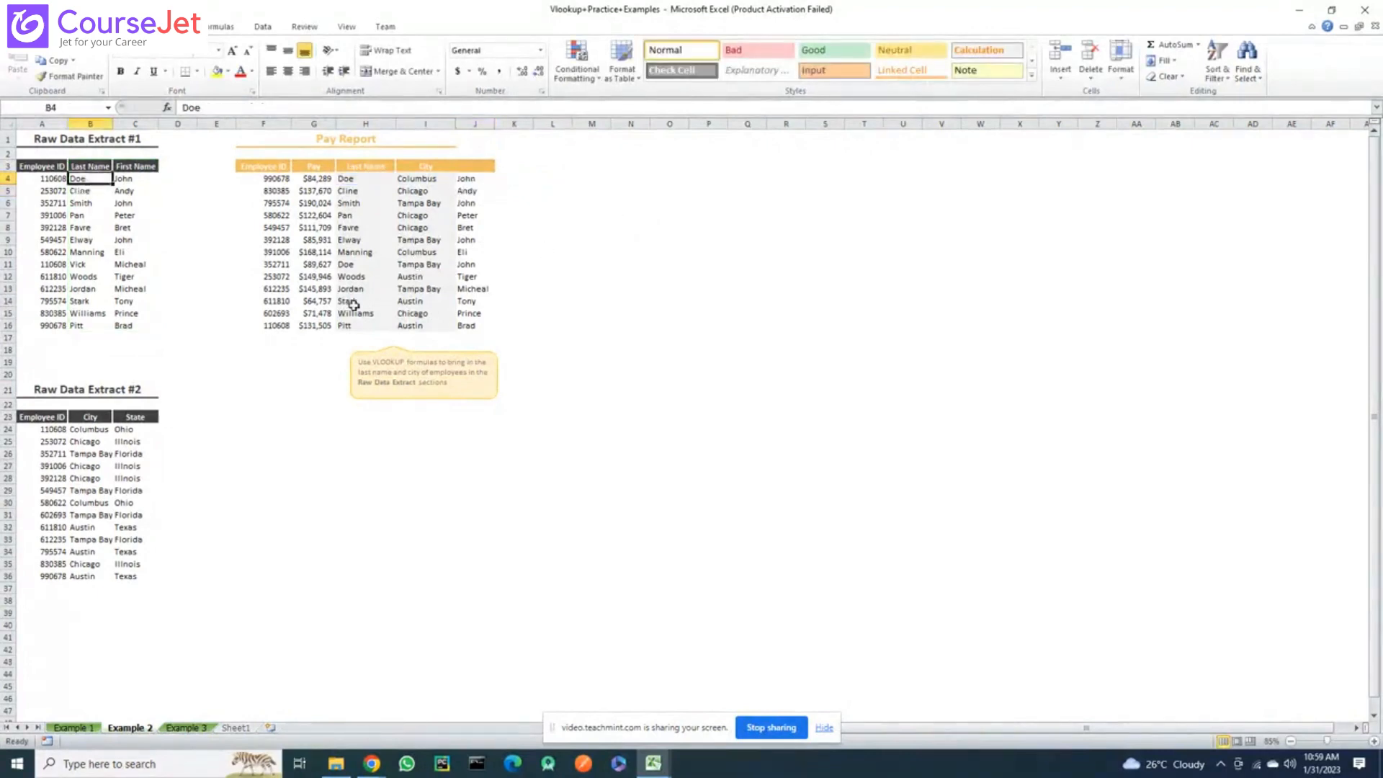
key(Delete)
key(Down)
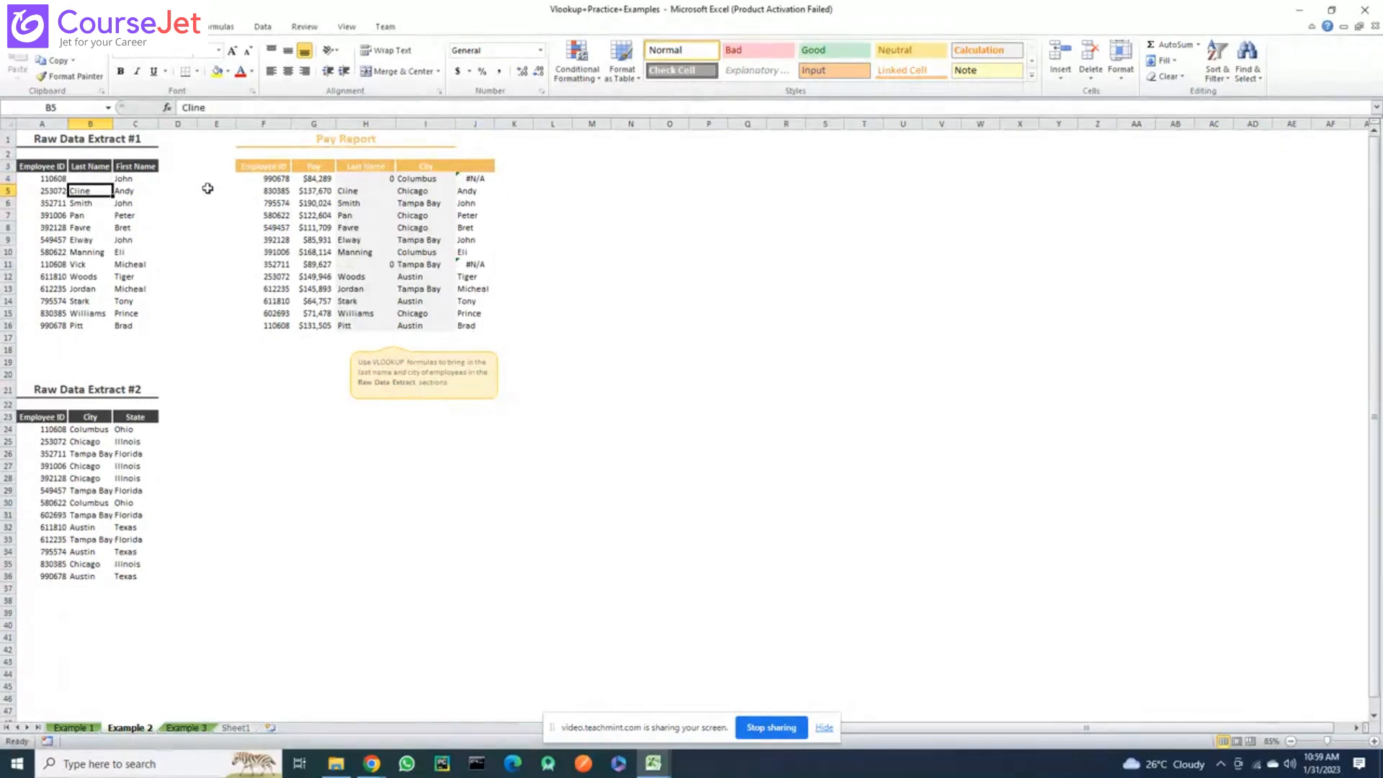
click(477, 178)
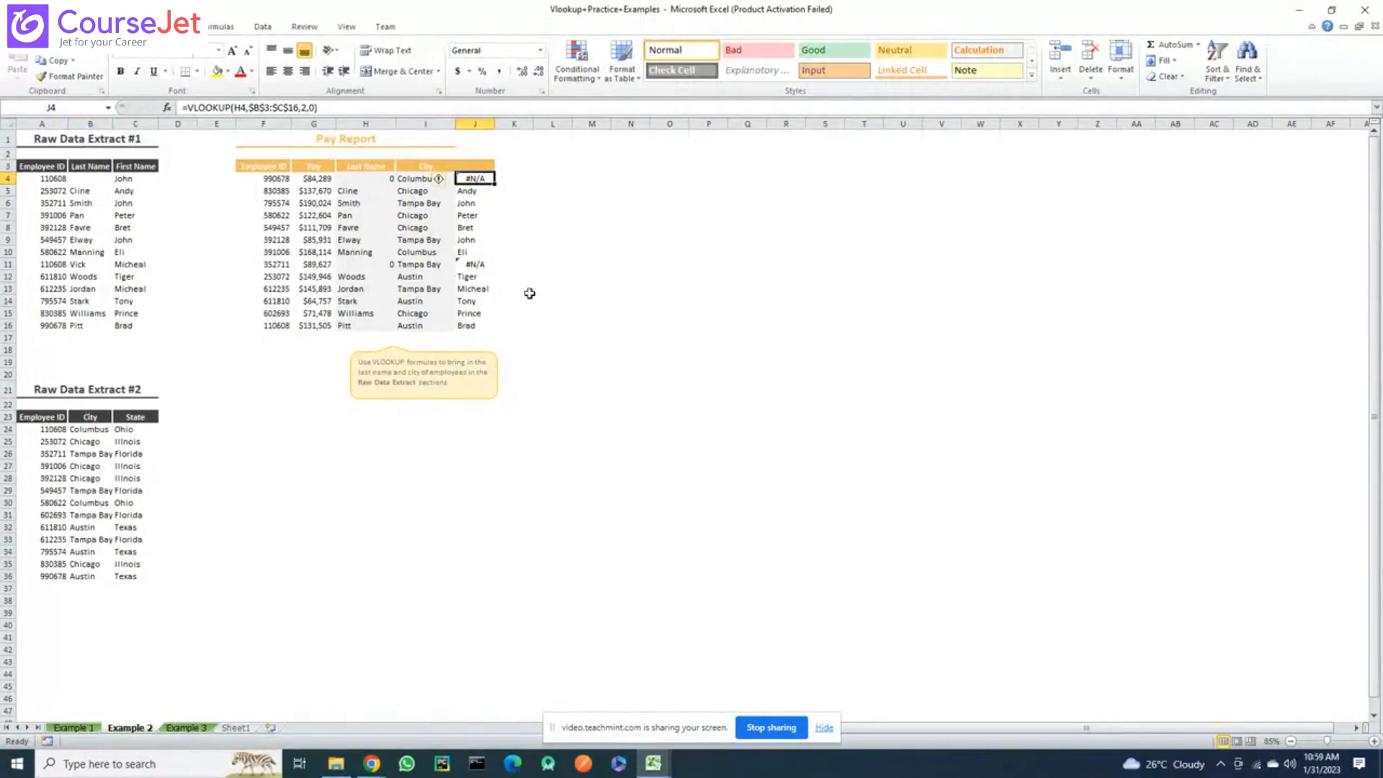
scroll(529, 293, down, 1)
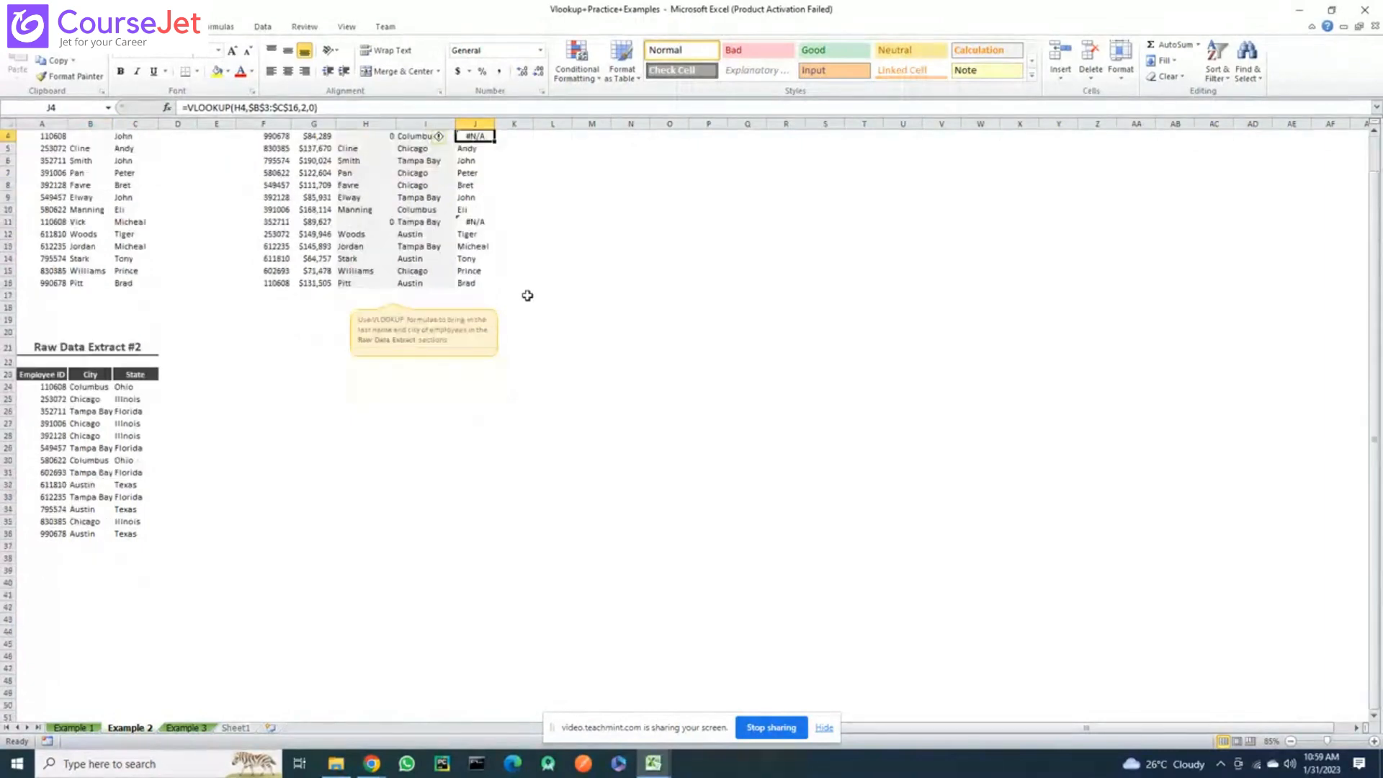
scroll(527, 295, up, 1)
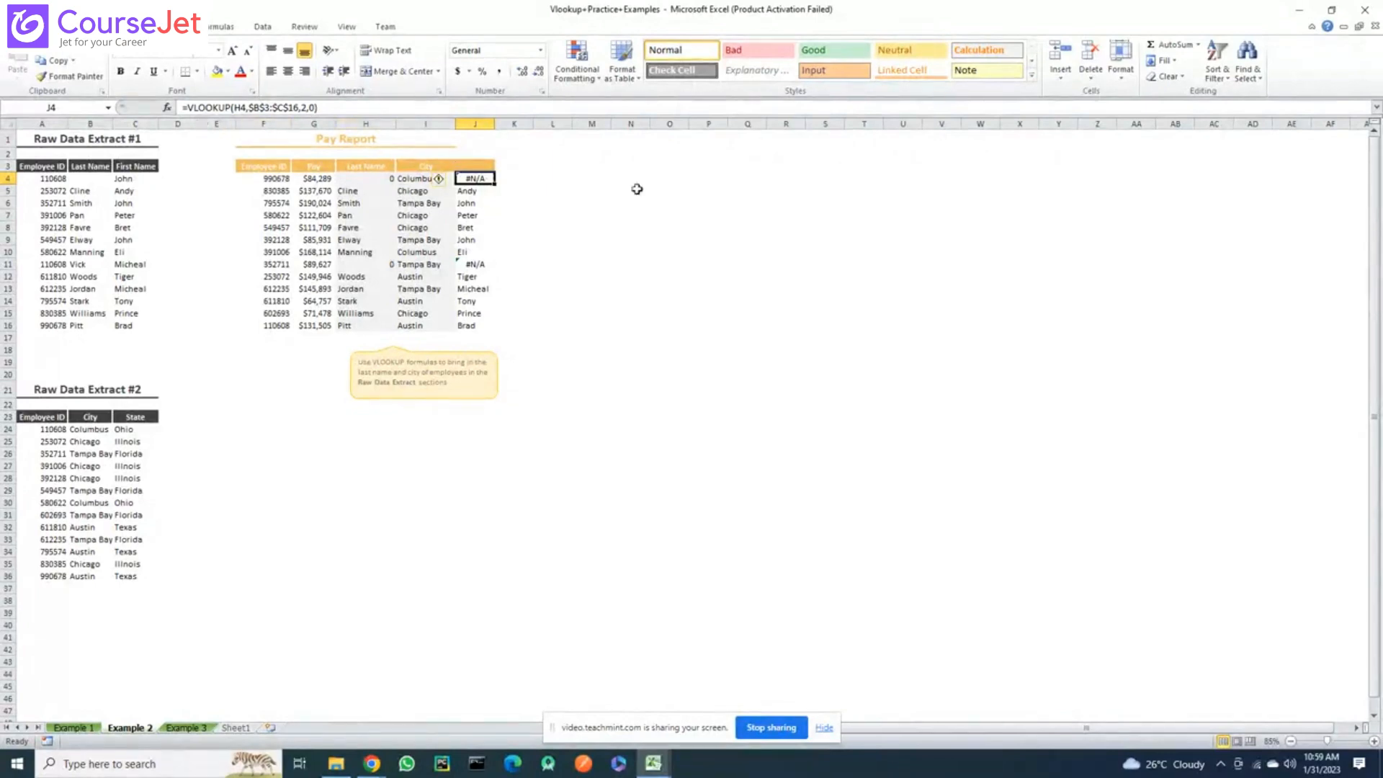
Wrap the VLOOKUP in J4 in an IFERROR with the unquoted fallback Not found
click(187, 107)
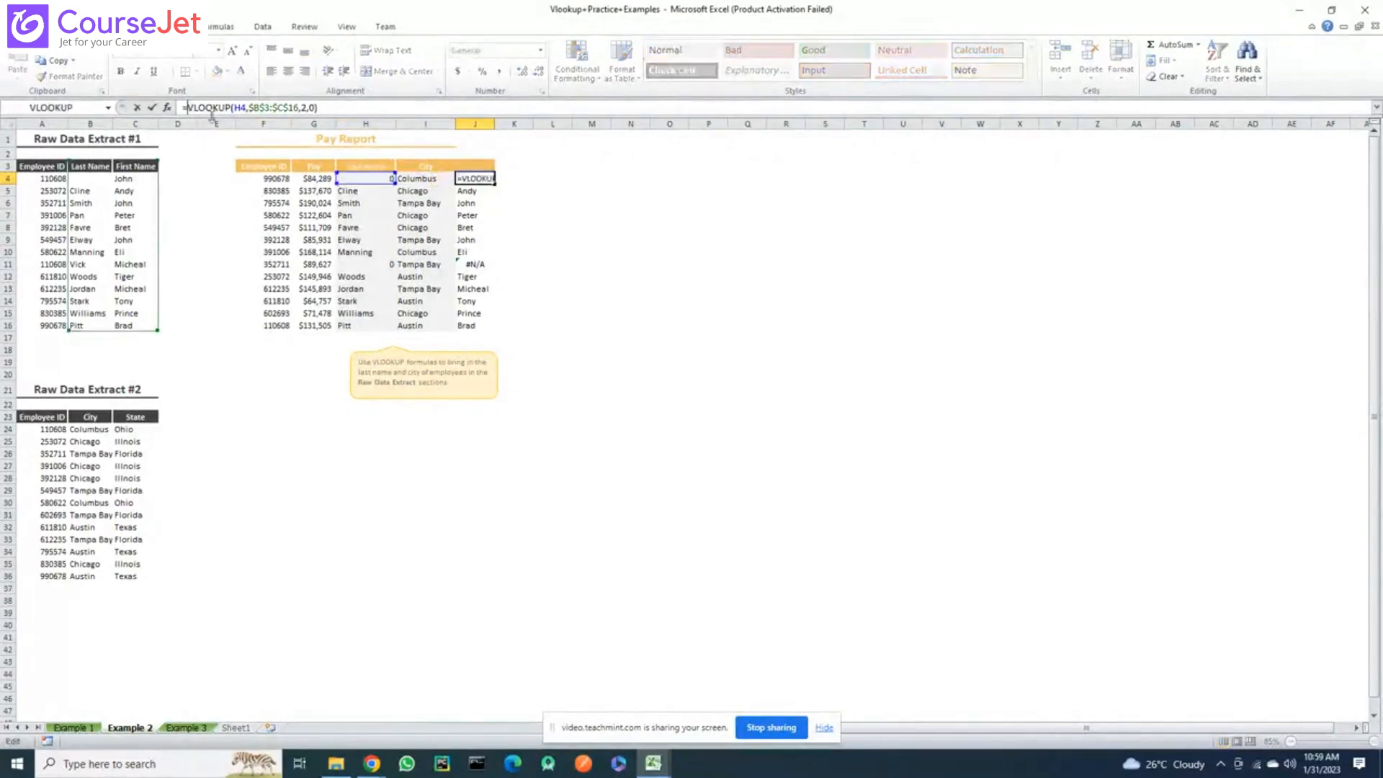
text(if)
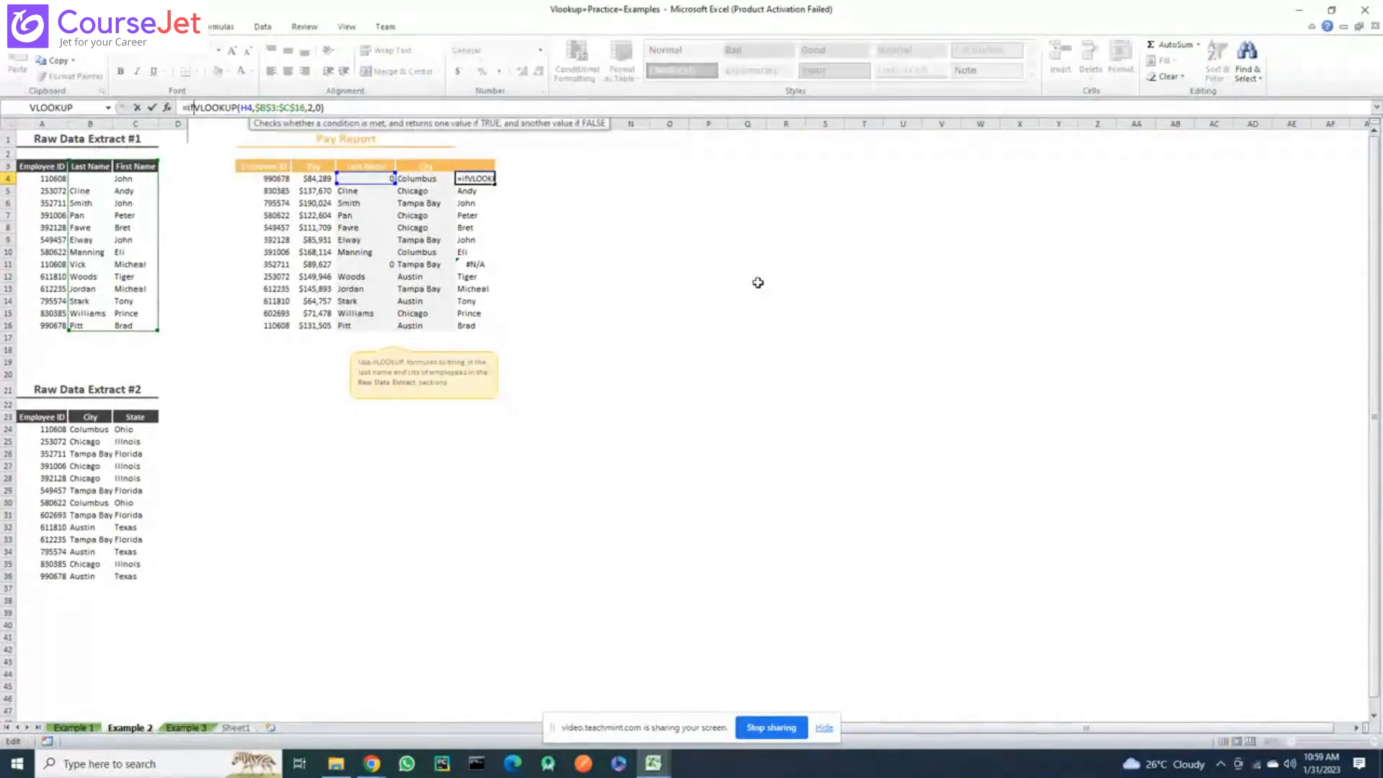
key(Down)
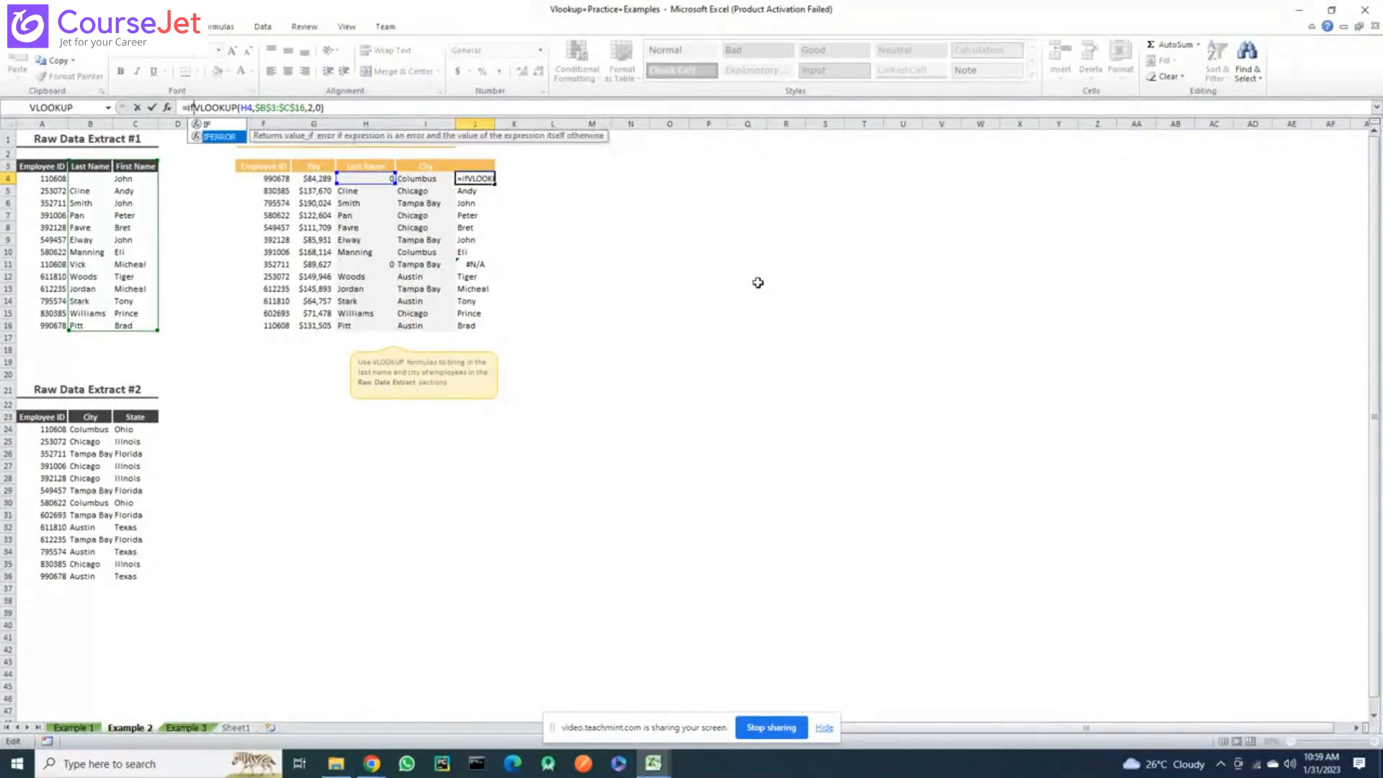
key(Tab)
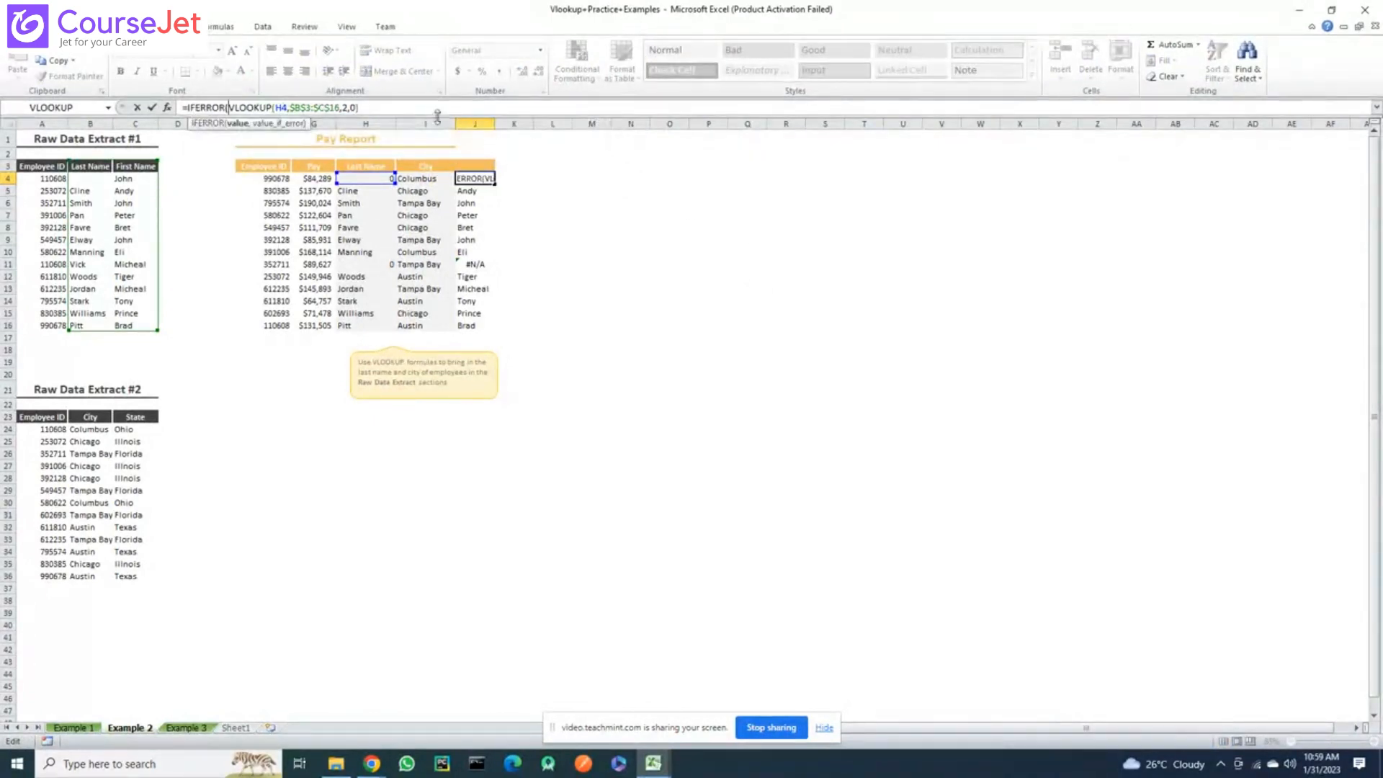
scroll(433, 100, down, 1)
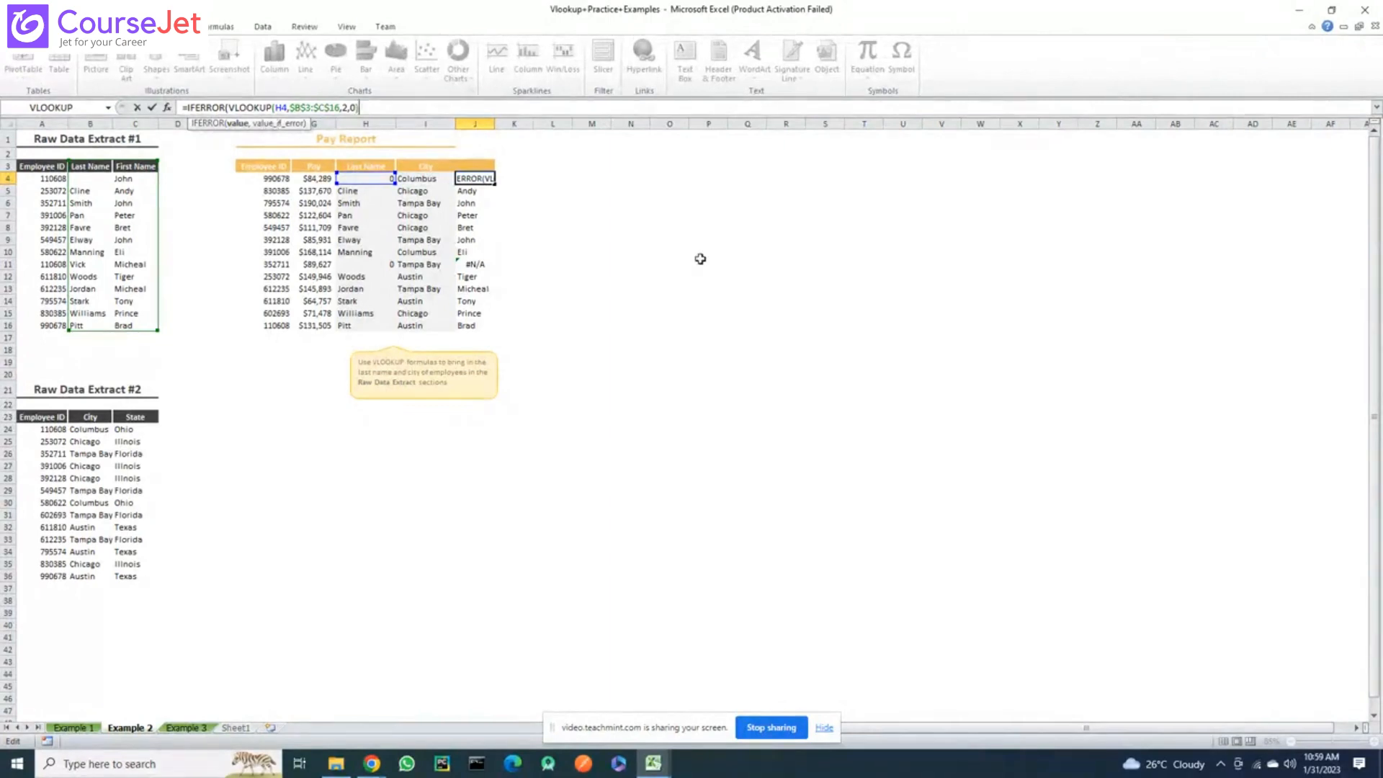
text(,)
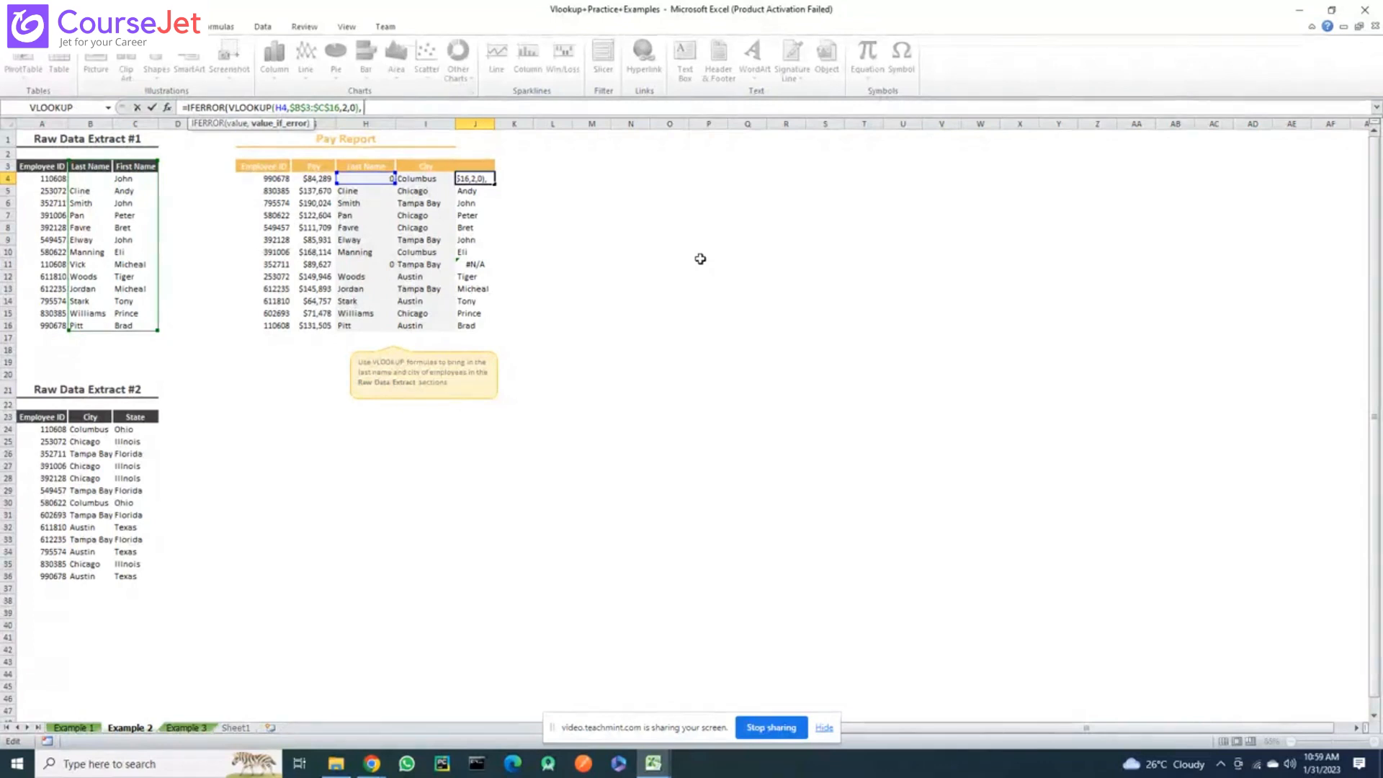
text( Not found))
scroll(700, 259, down, 1)
scroll(700, 258, up, 1)
key(Return)
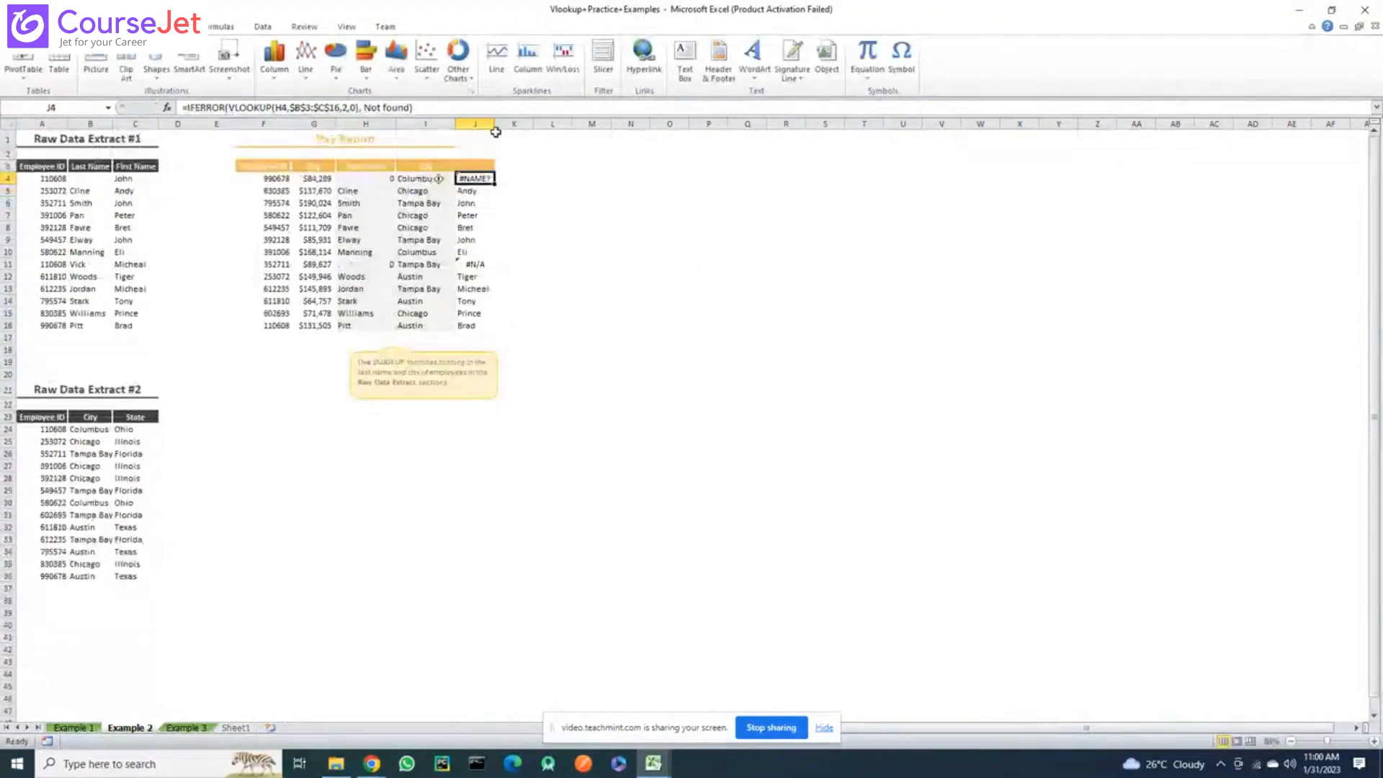
Enclose the IFERROR fallback in J4 in double quotes so it reads "Not found"
scroll(270, 95, up, 1)
scroll(346, 109, down, 1)
scroll(360, 109, up, 1)
click(365, 108)
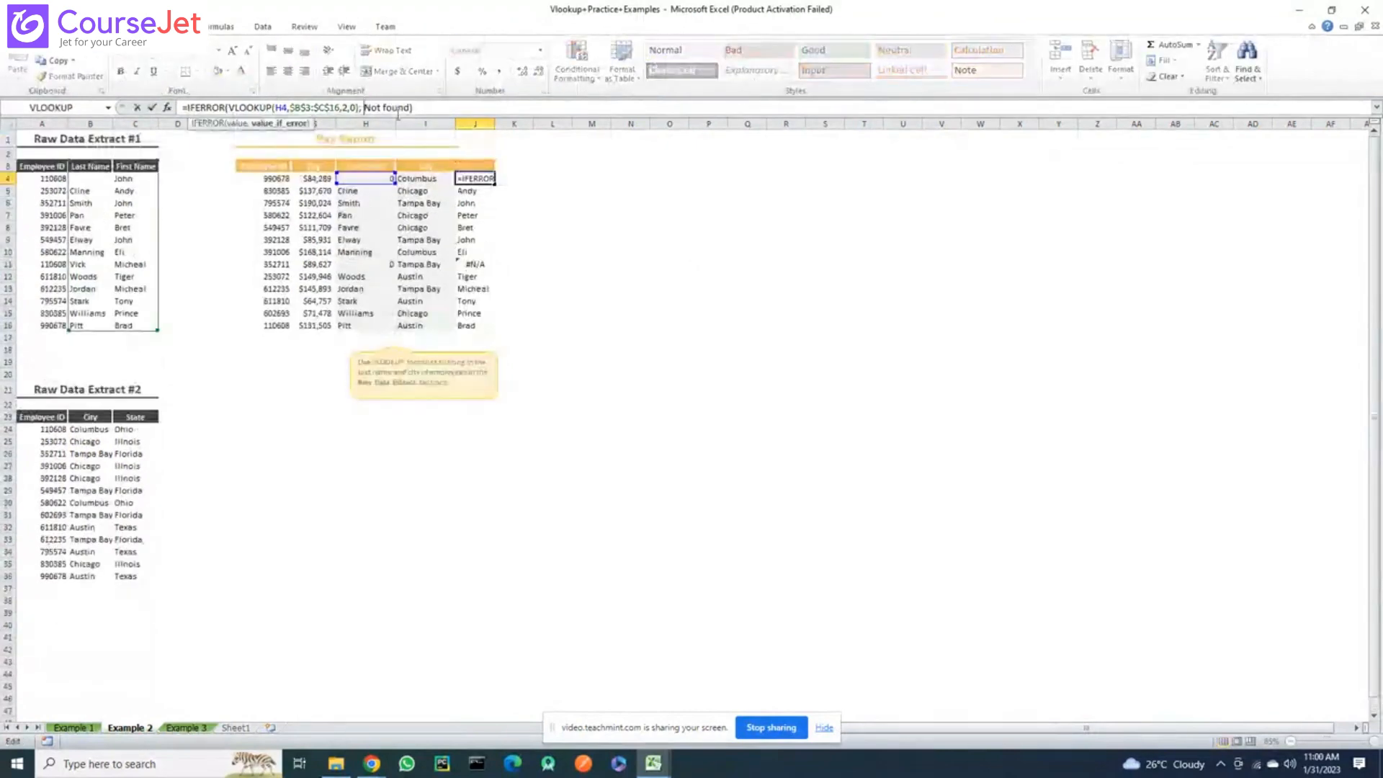
text(")
key(Right)
key(Right)
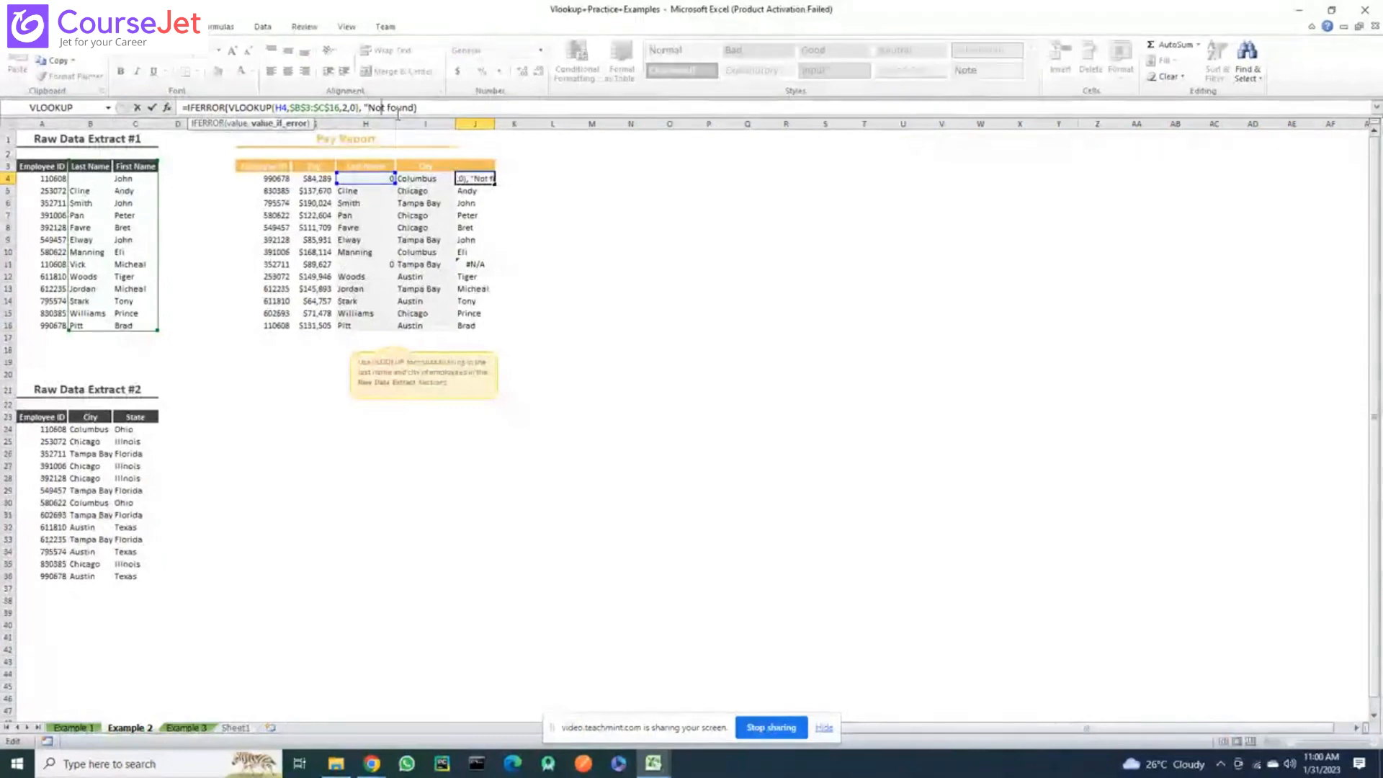
key(Right)
key(Right)
key(Right)
key(Right)
key(Right)
key(Right)
key(Right)
text(")
key(ctrl+Return)
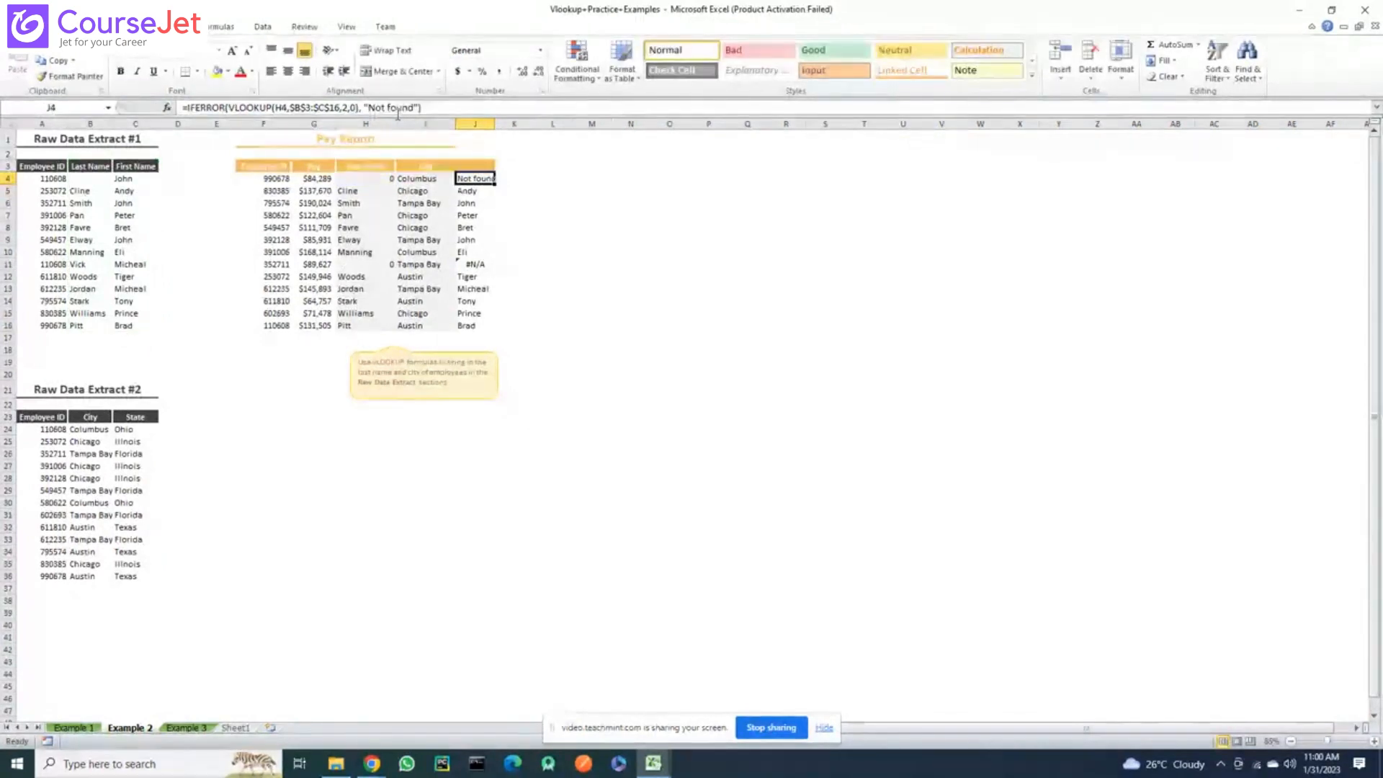
Autofit the width of column J to its contents
double_click(494, 122)
scroll(494, 123, down, 1)
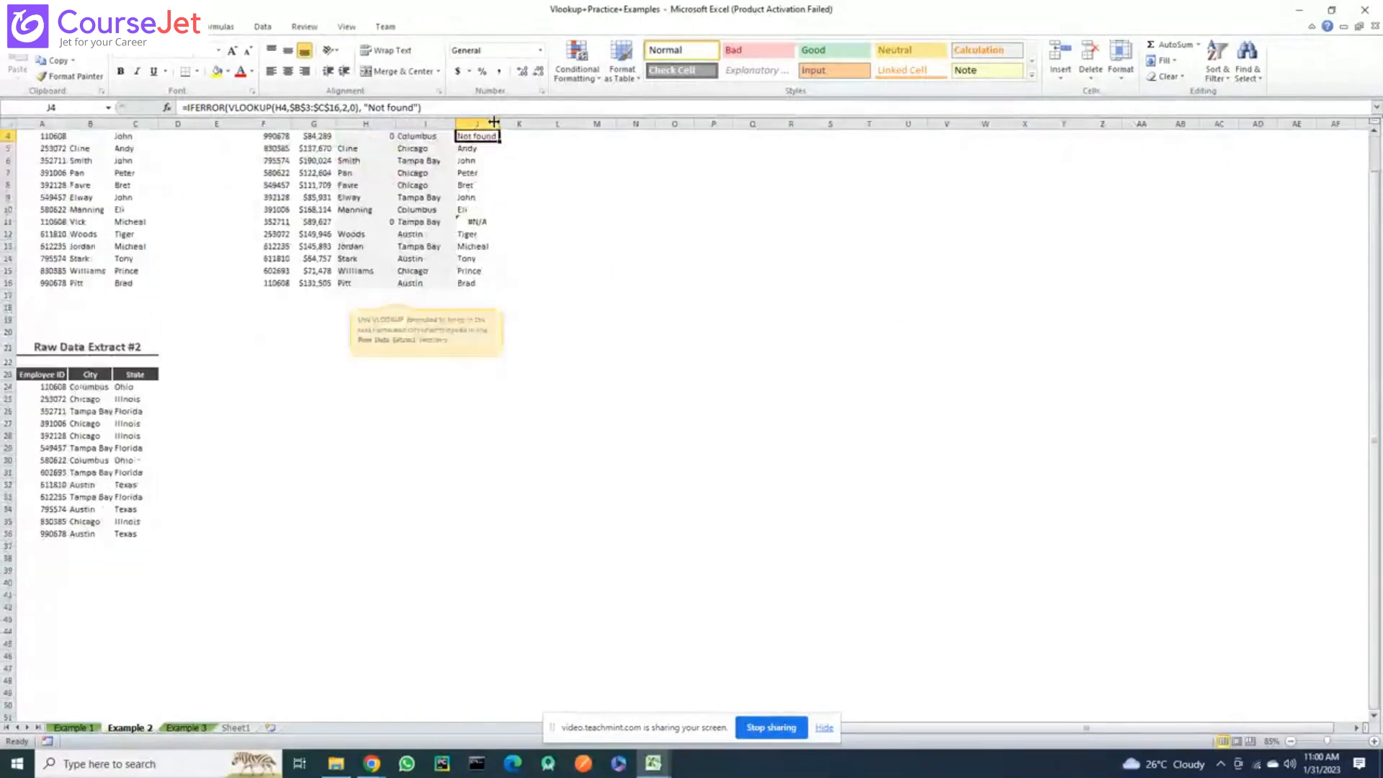
scroll(489, 136, up, 1)
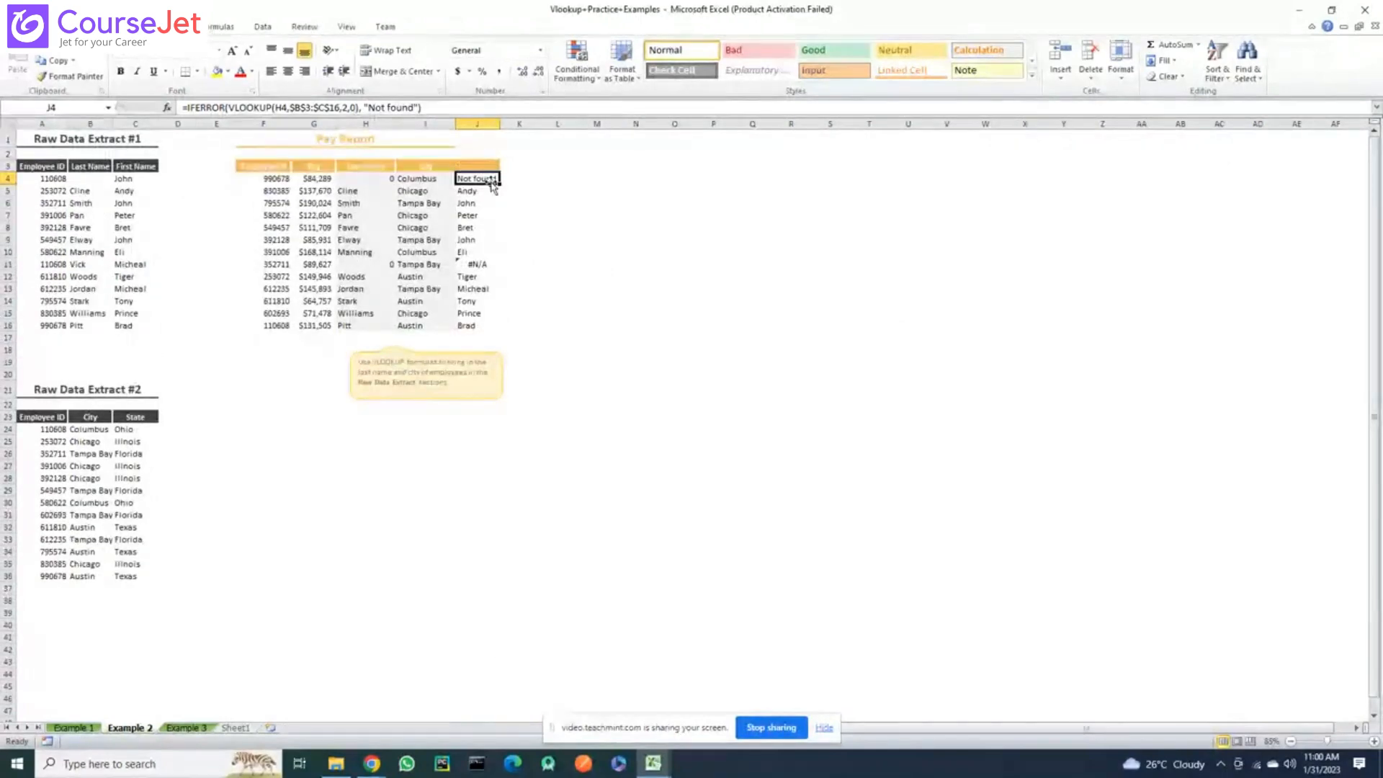
scroll(509, 180, down, 3)
scroll(511, 183, up, 3)
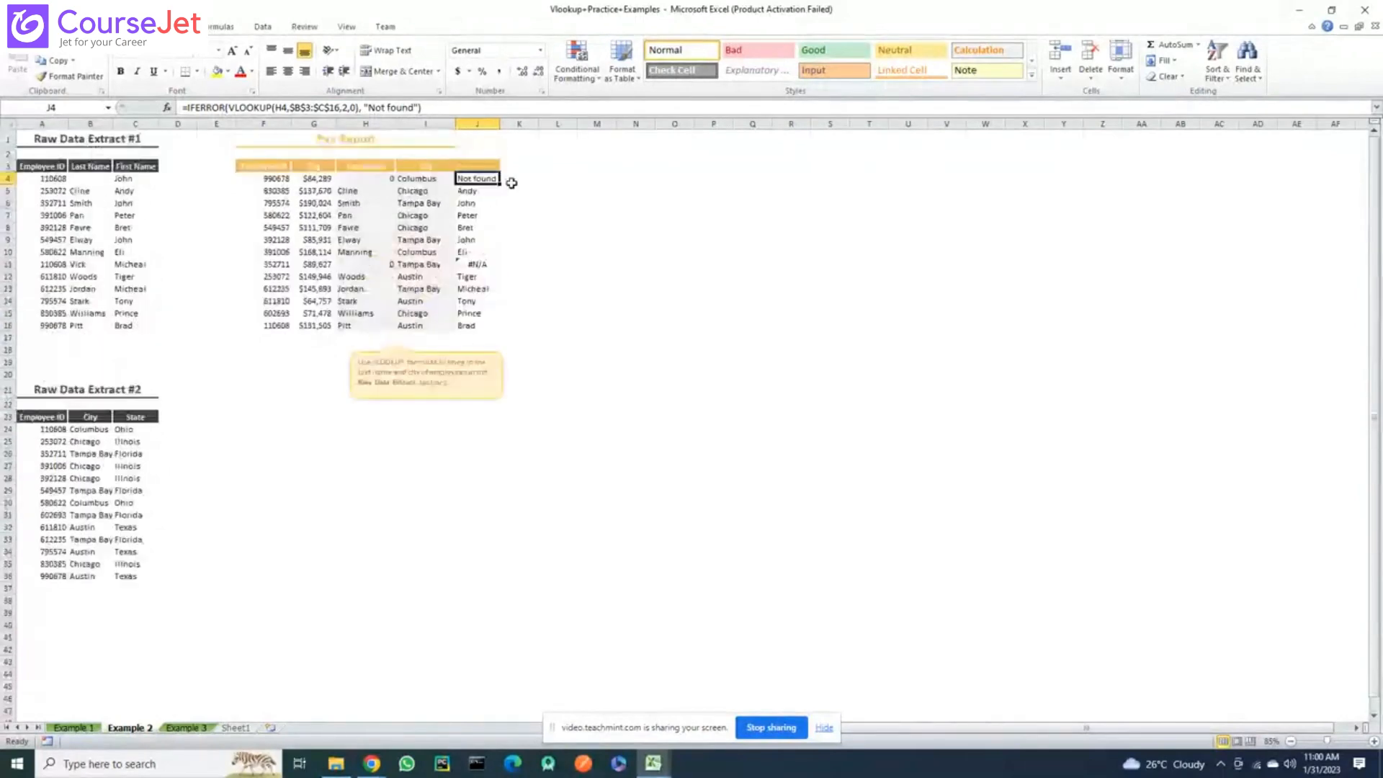
scroll(511, 183, down, 1)
scroll(512, 183, up, 1)
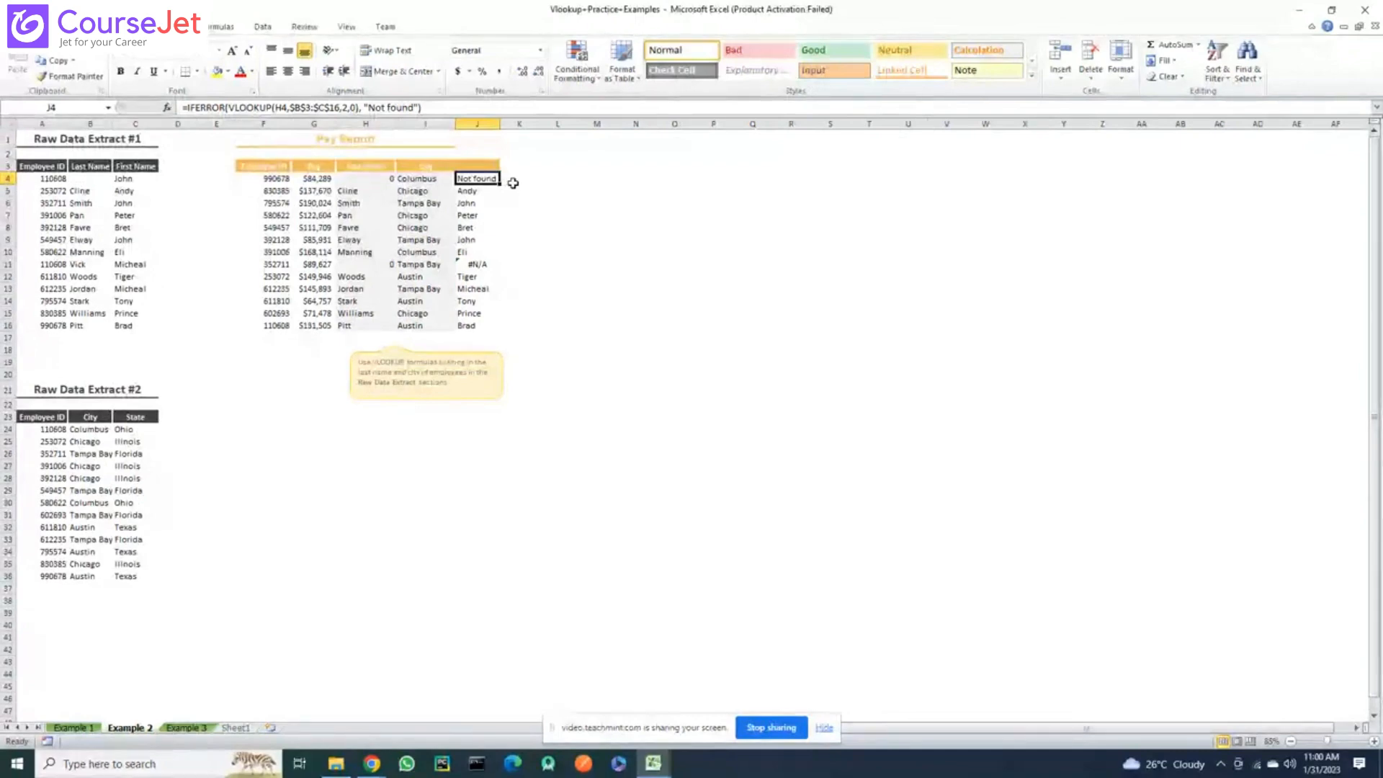
Enter the test text hgyufuy in the empty cell G29
scroll(513, 183, down, 2)
click(587, 213)
click(313, 411)
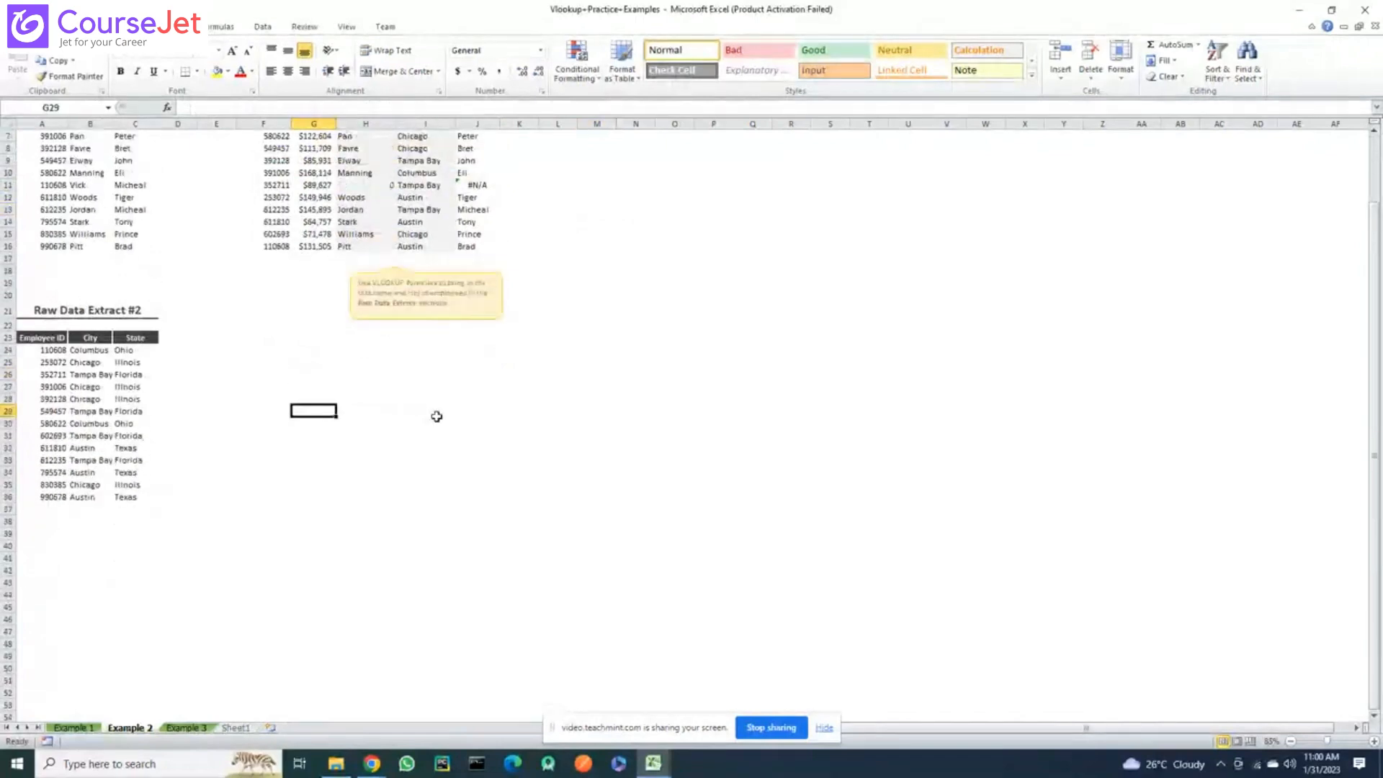
scroll(437, 417, up, 2)
text(hgyufuy)
key(Return)
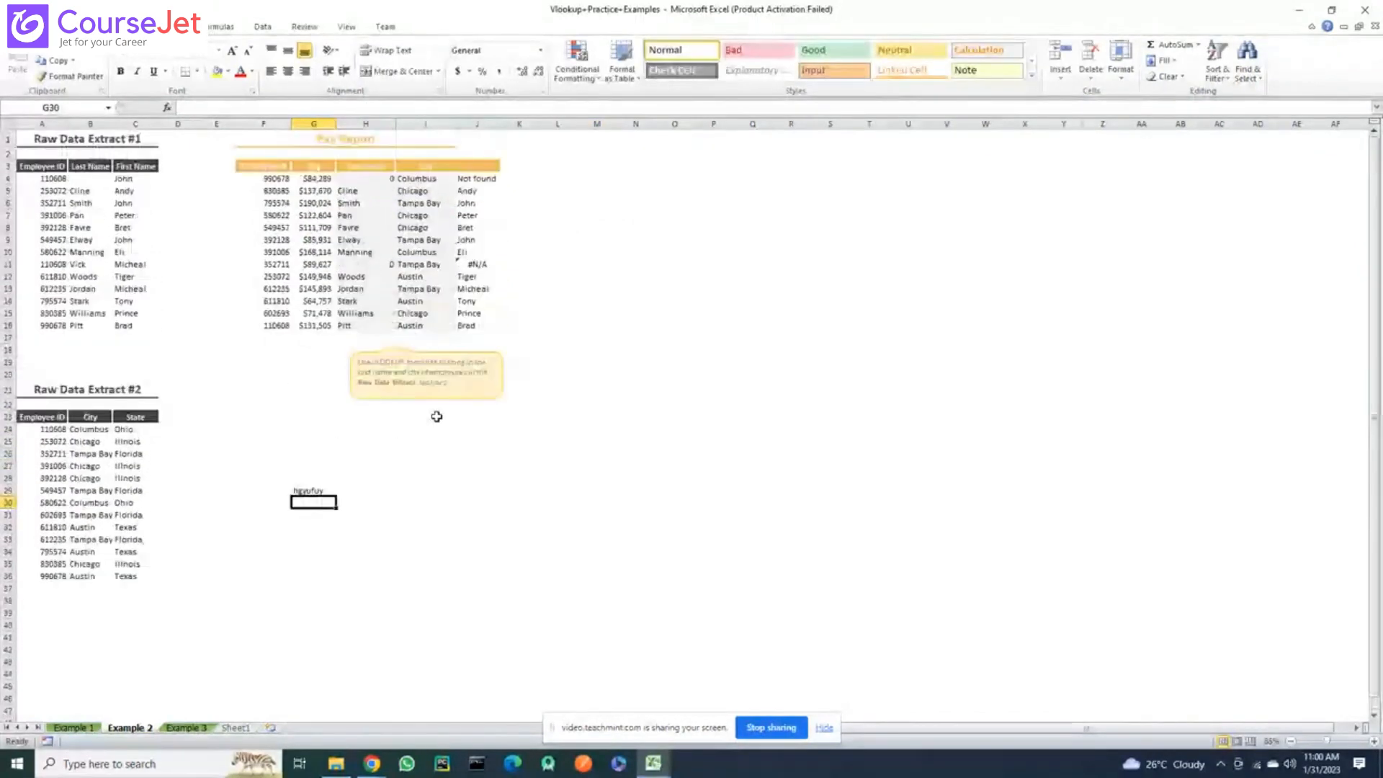
Enter a LEN formula in J29 that counts the characters of the text in G29
key(Up)
key(Right)
key(Right)
key(Right)
text(=len)
scroll(437, 417, down, 2)
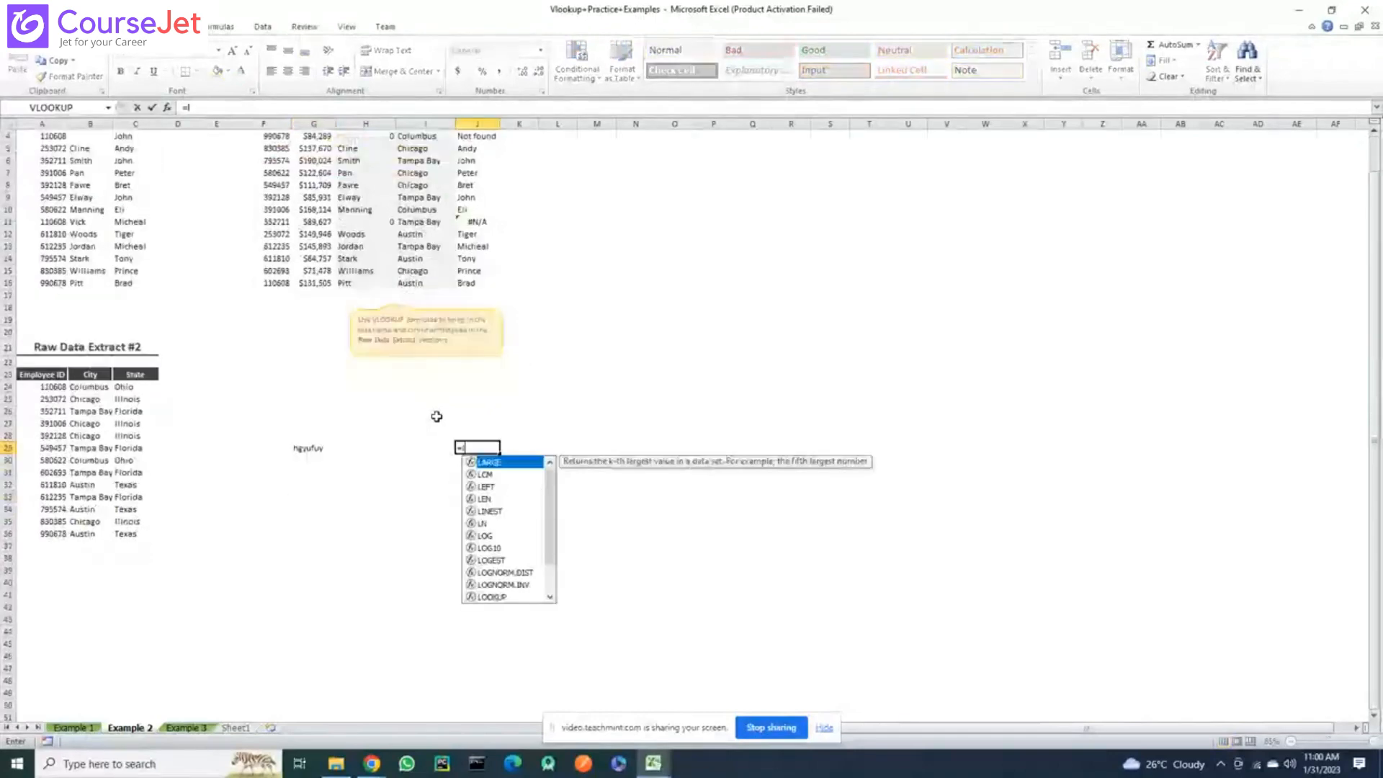
key(Tab)
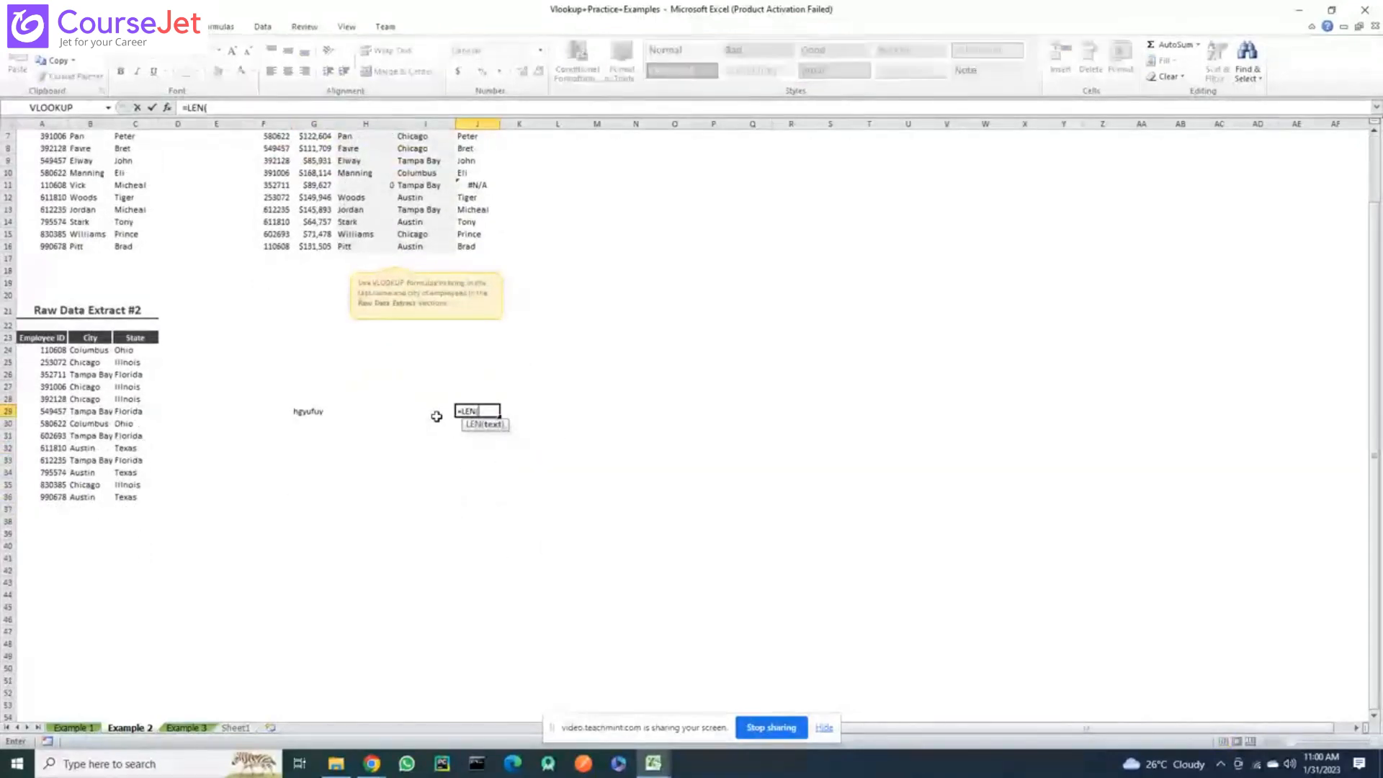
scroll(306, 430, up, 2)
scroll(309, 459, down, 1)
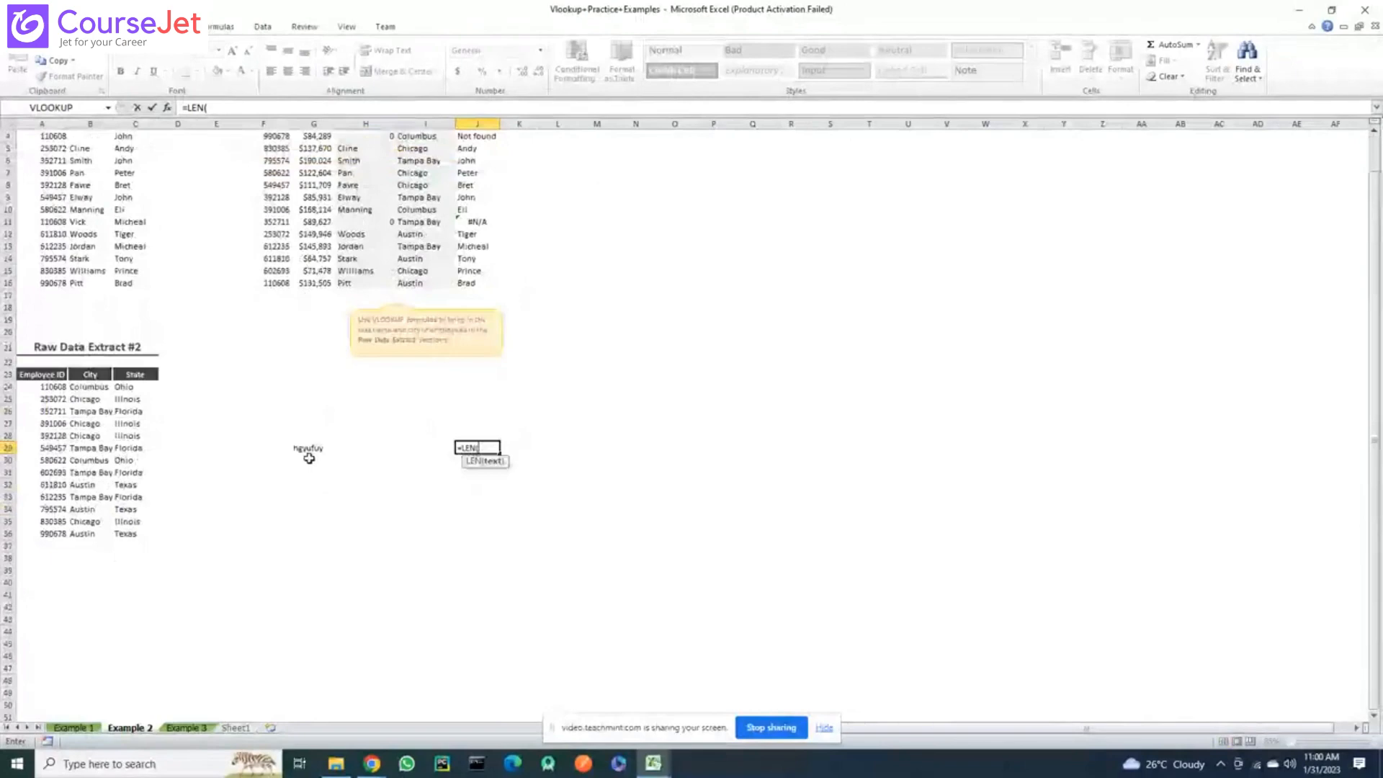
click(309, 459)
scroll(309, 433, down, 1)
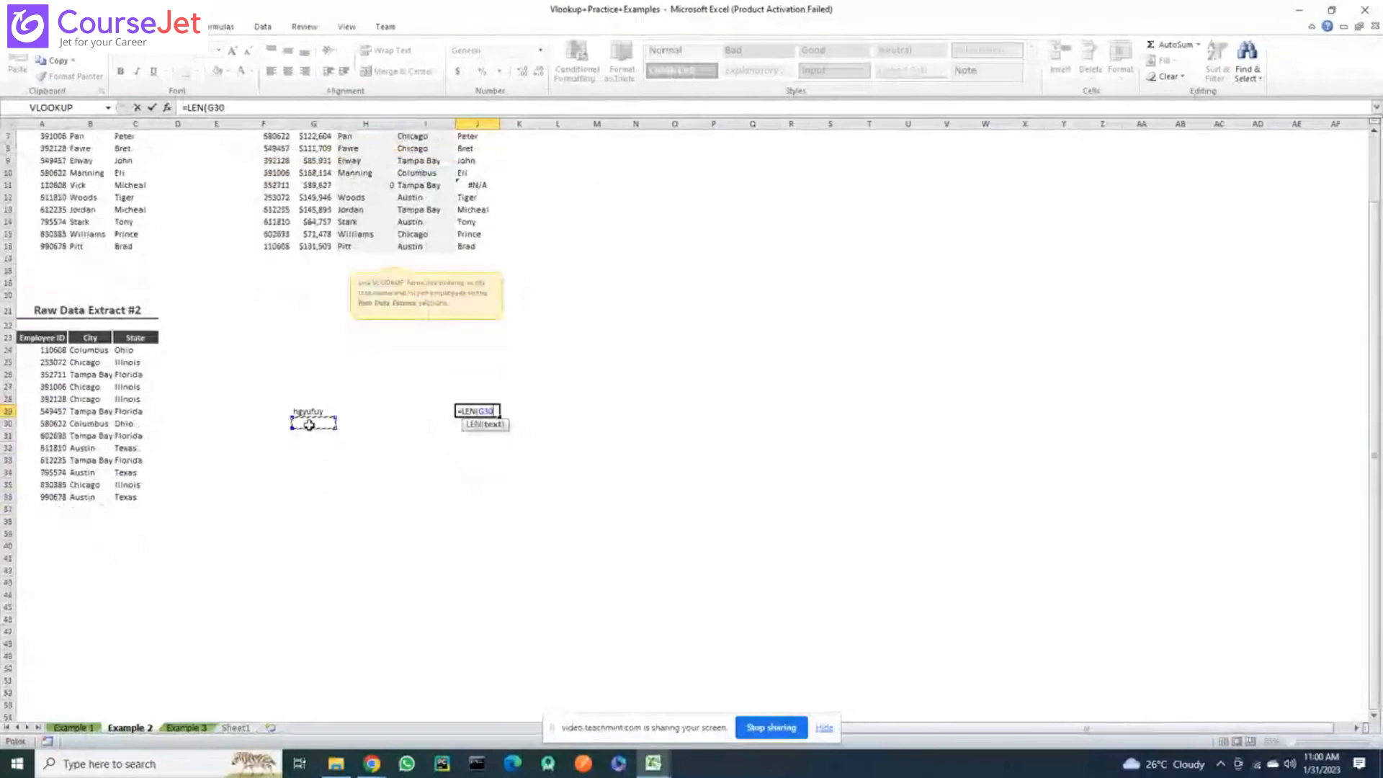
key(Return)
scroll(317, 421, up, 2)
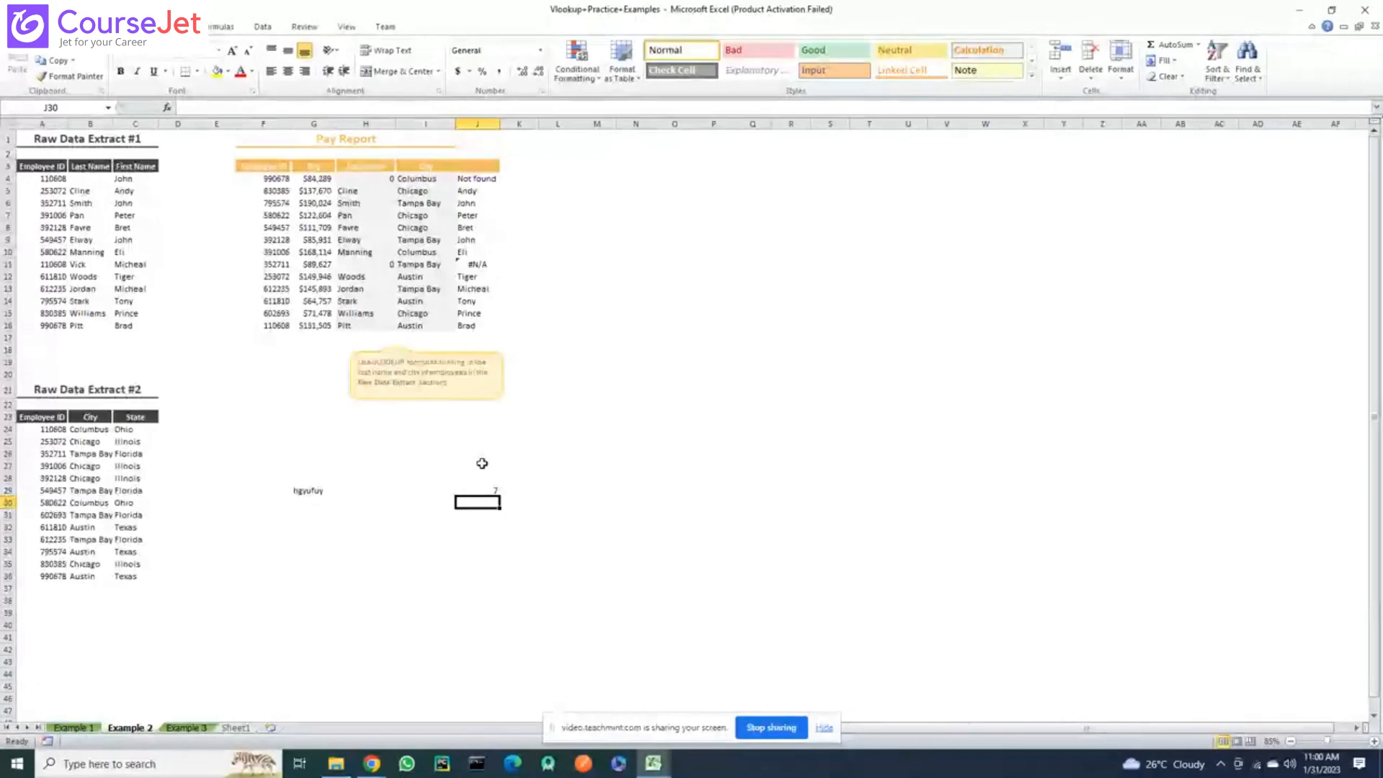
Clear the test text from G29 and the LEN formula from J29
scroll(482, 463, down, 2)
click(330, 412)
key(Delete)
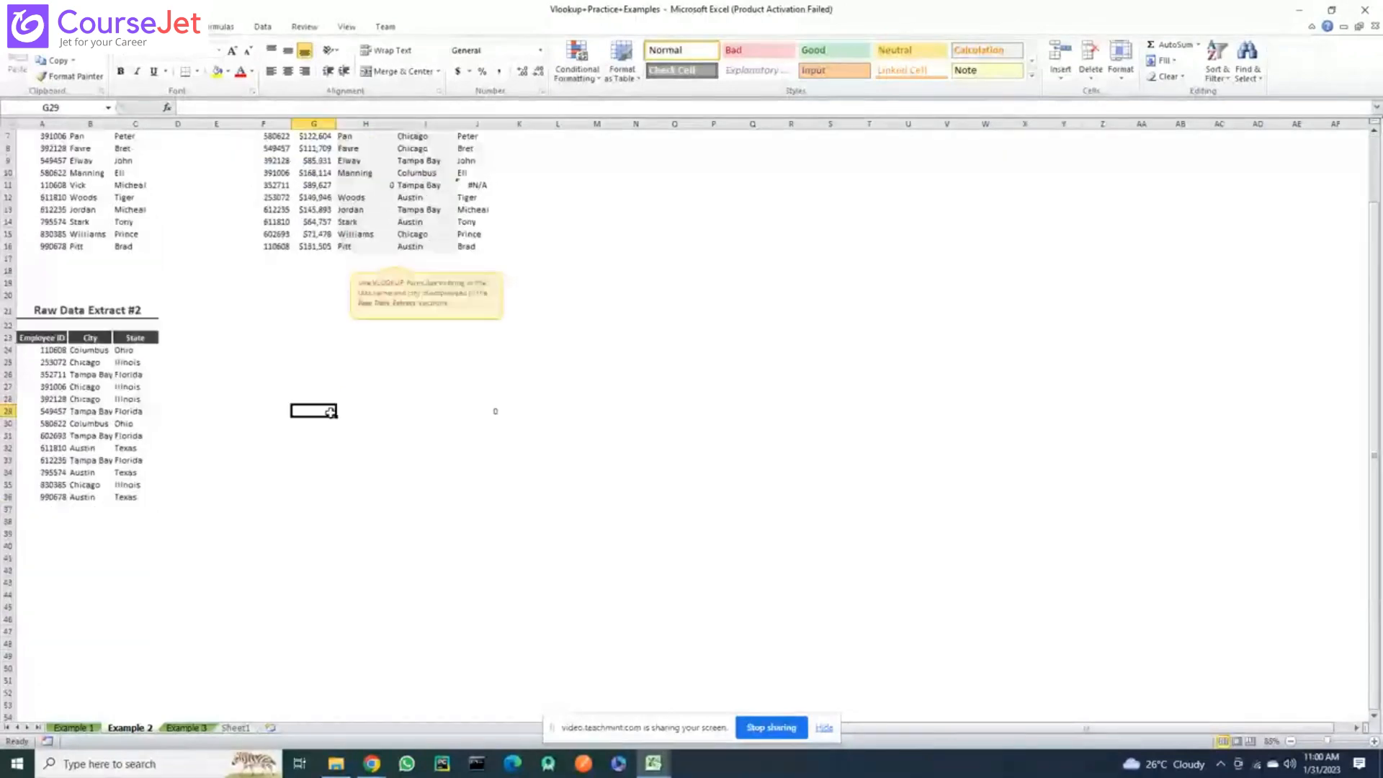
scroll(361, 488, down, 2)
click(363, 487)
click(311, 353)
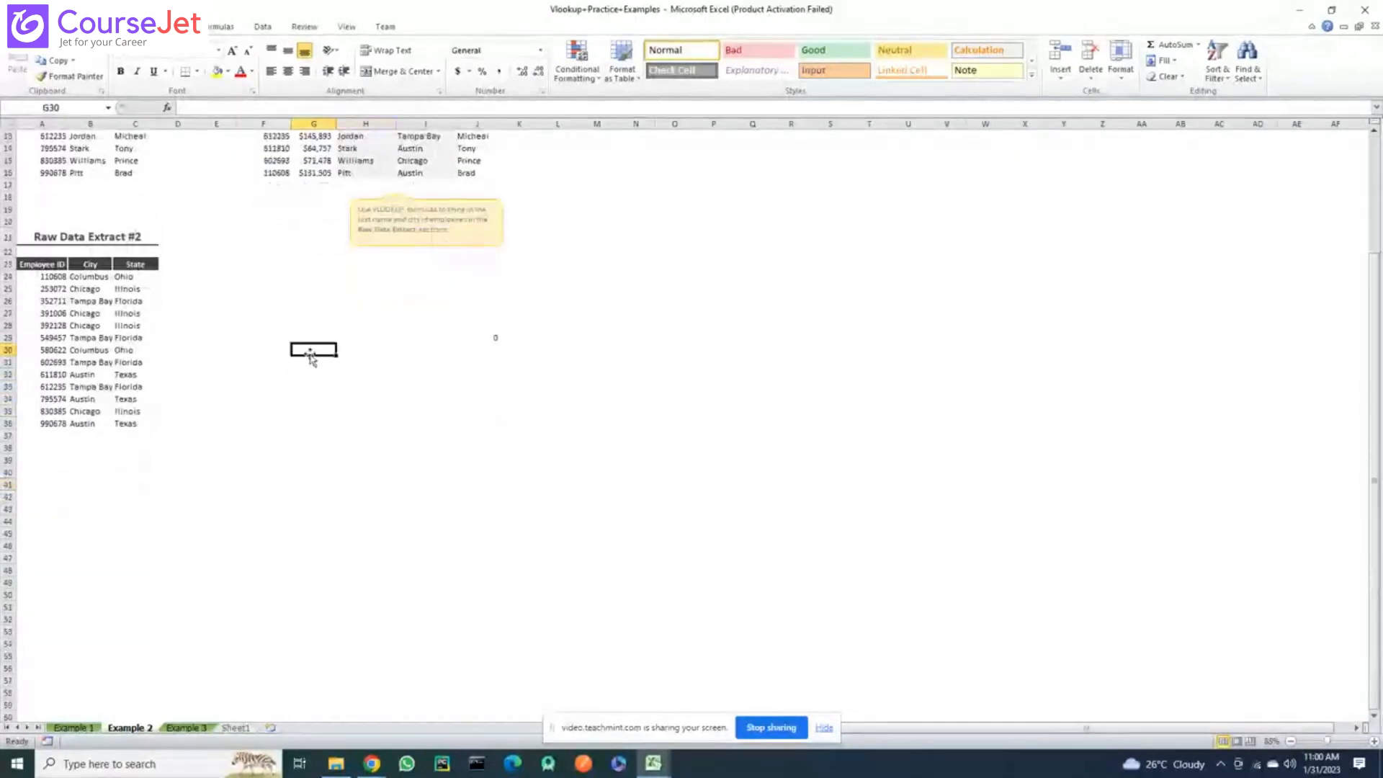
scroll(317, 354, up, 4)
click(494, 492)
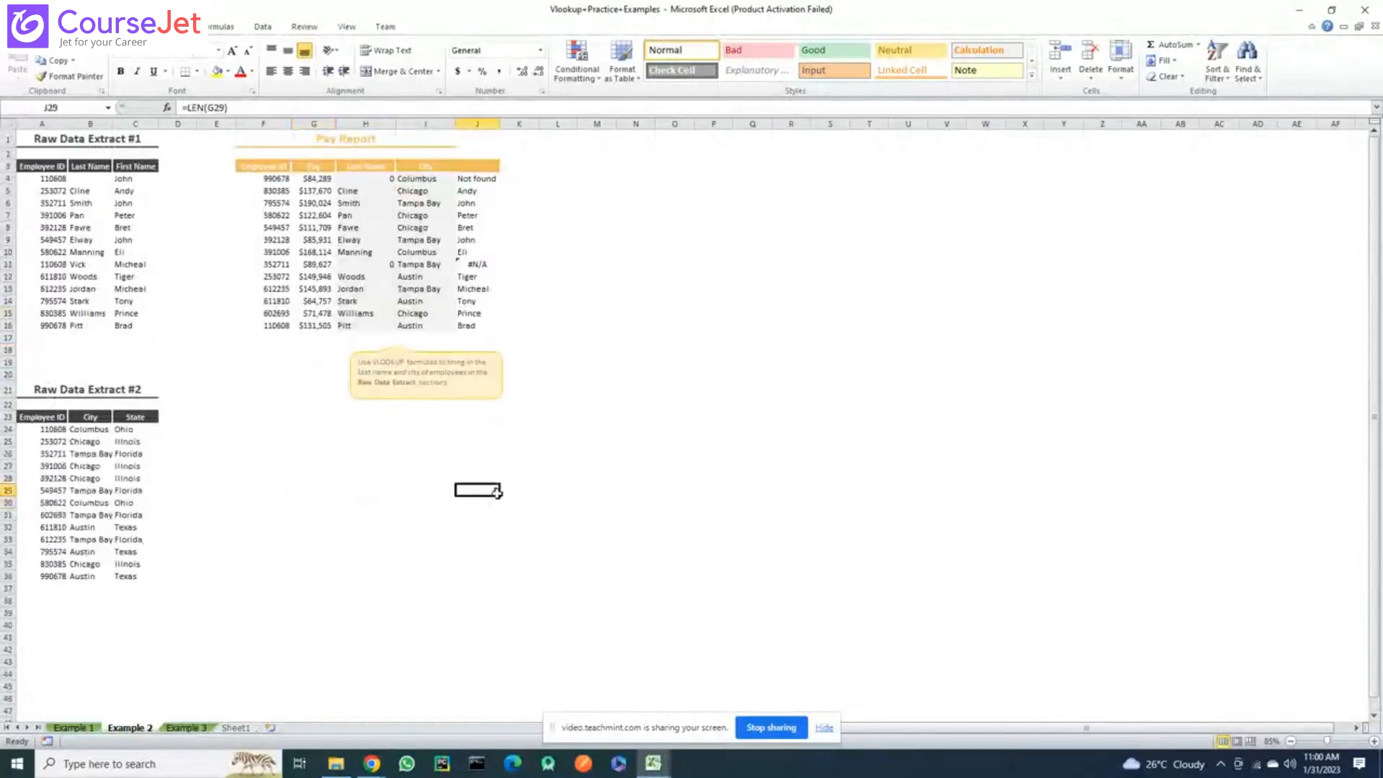
key(Delete)
scroll(472, 288, down, 1)
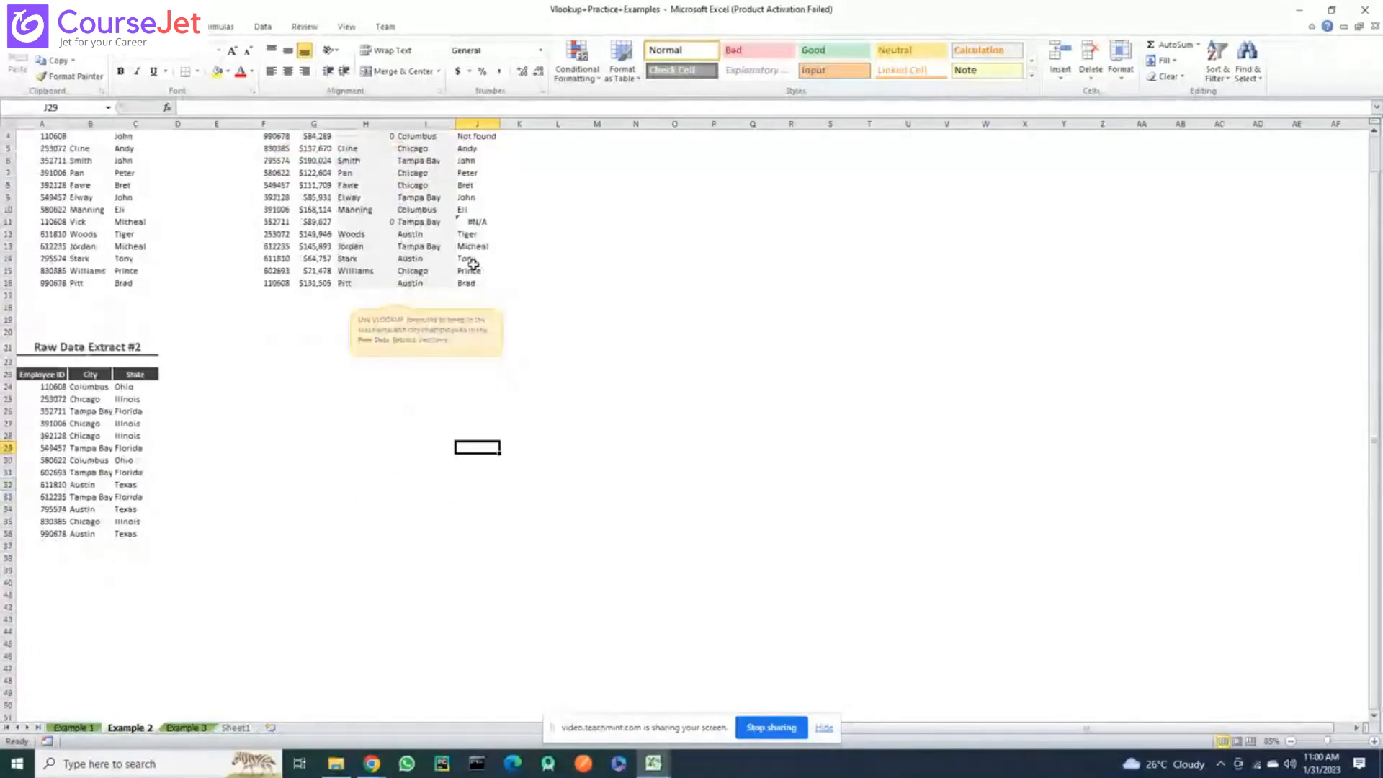
scroll(473, 264, up, 1)
click(476, 218)
scroll(471, 255, down, 1)
scroll(469, 260, down, 1)
click(470, 260)
scroll(479, 230, down, 2)
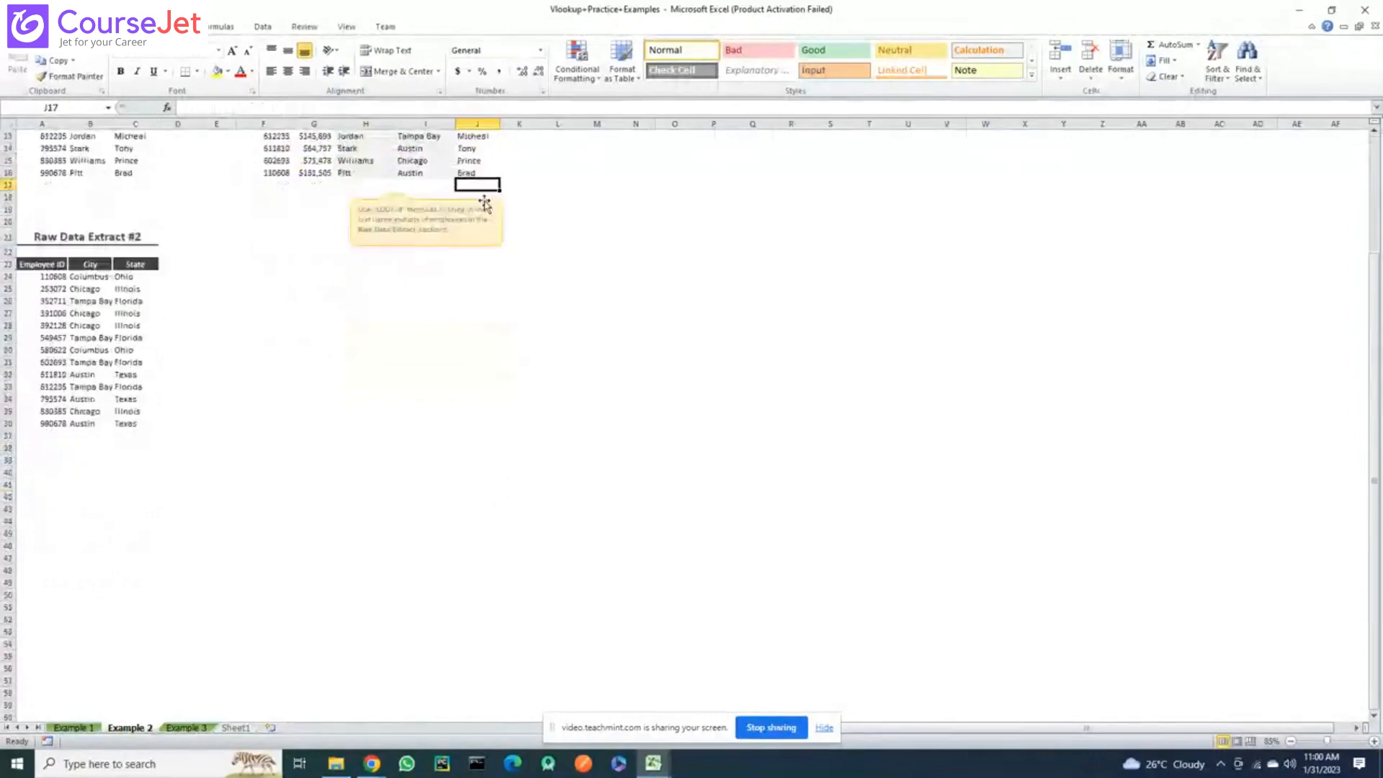
scroll(484, 201, down, 2)
click(482, 191)
scroll(482, 188, up, 6)
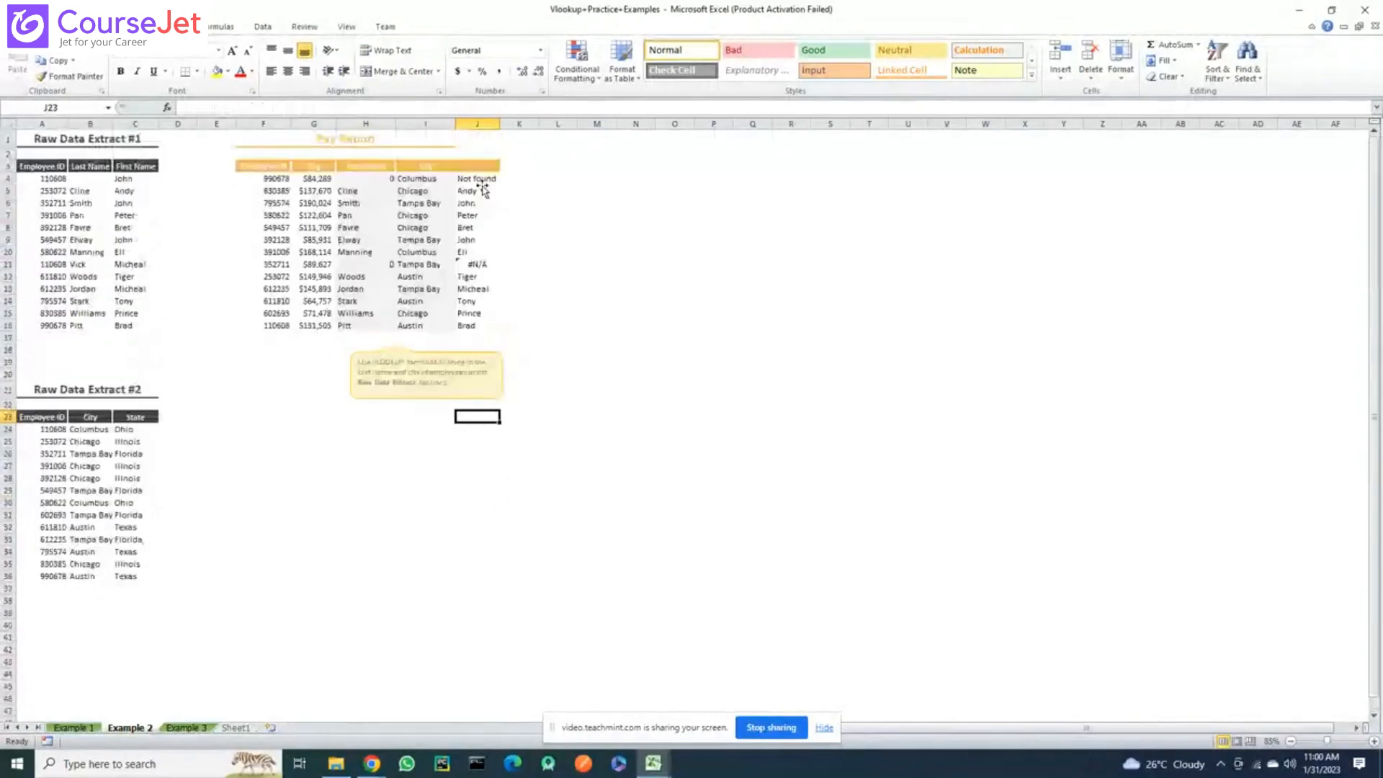
scroll(481, 216, down, 1)
click(473, 294)
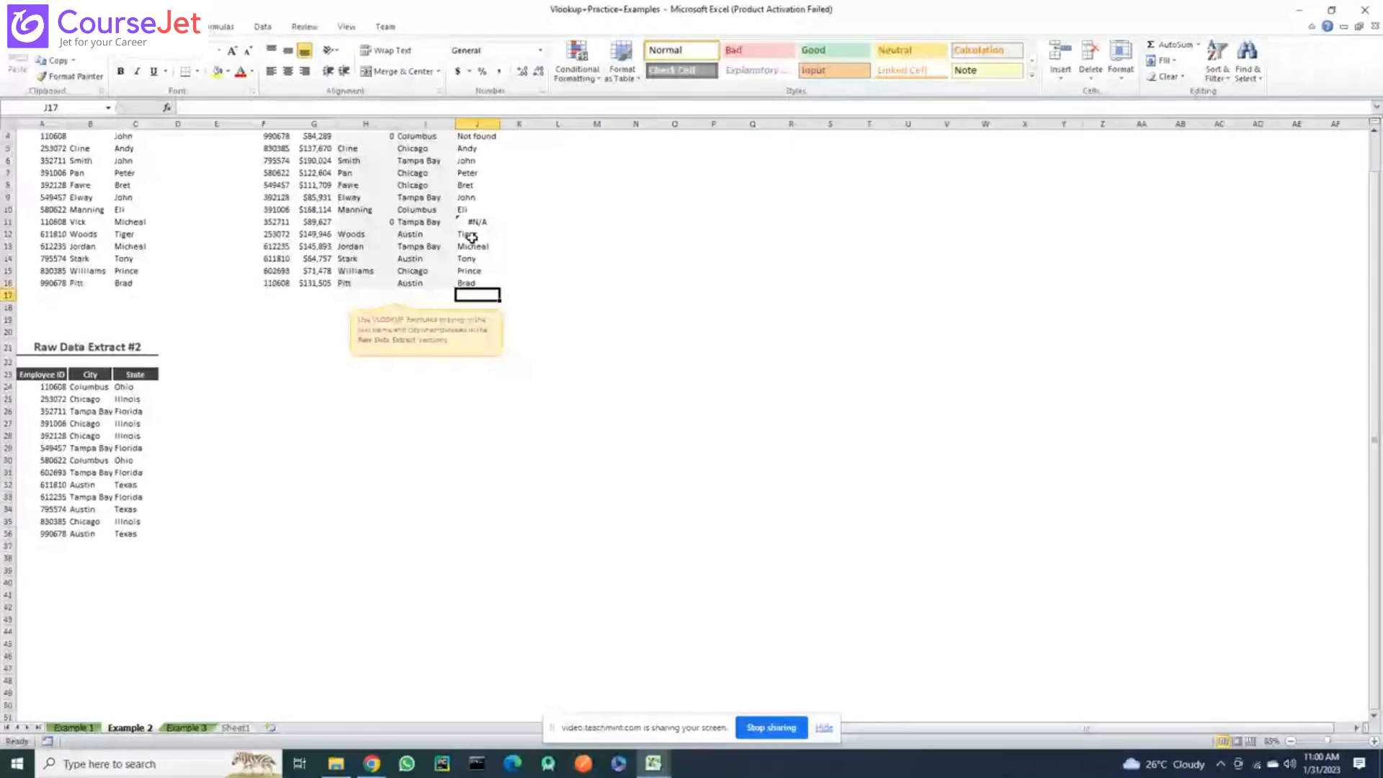
Enclose the VLOOKUP formula in J11 in an IFERROR function
click(476, 223)
scroll(478, 239, down, 3)
scroll(477, 240, up, 4)
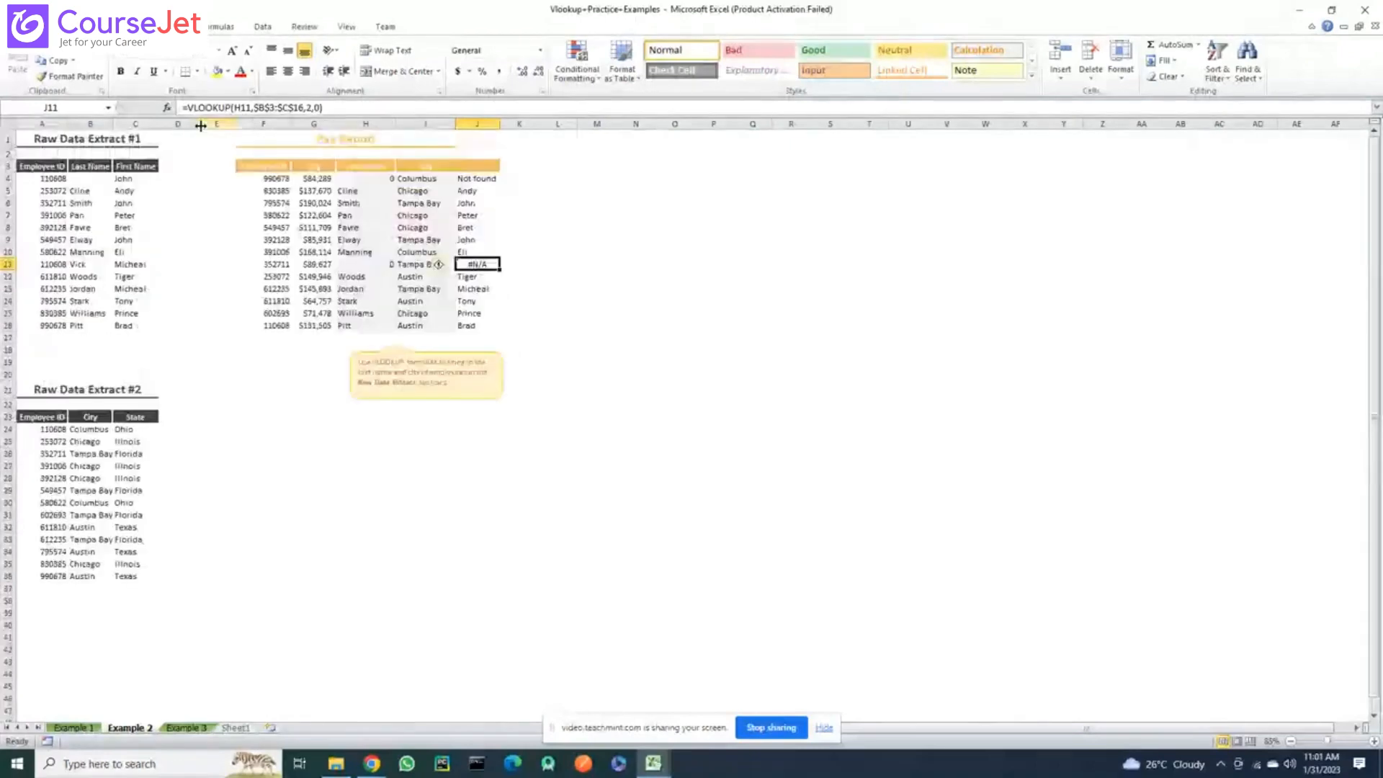
scroll(194, 115, down, 4)
scroll(188, 108, up, 1)
scroll(187, 107, down, 3)
scroll(187, 108, up, 2)
click(187, 107)
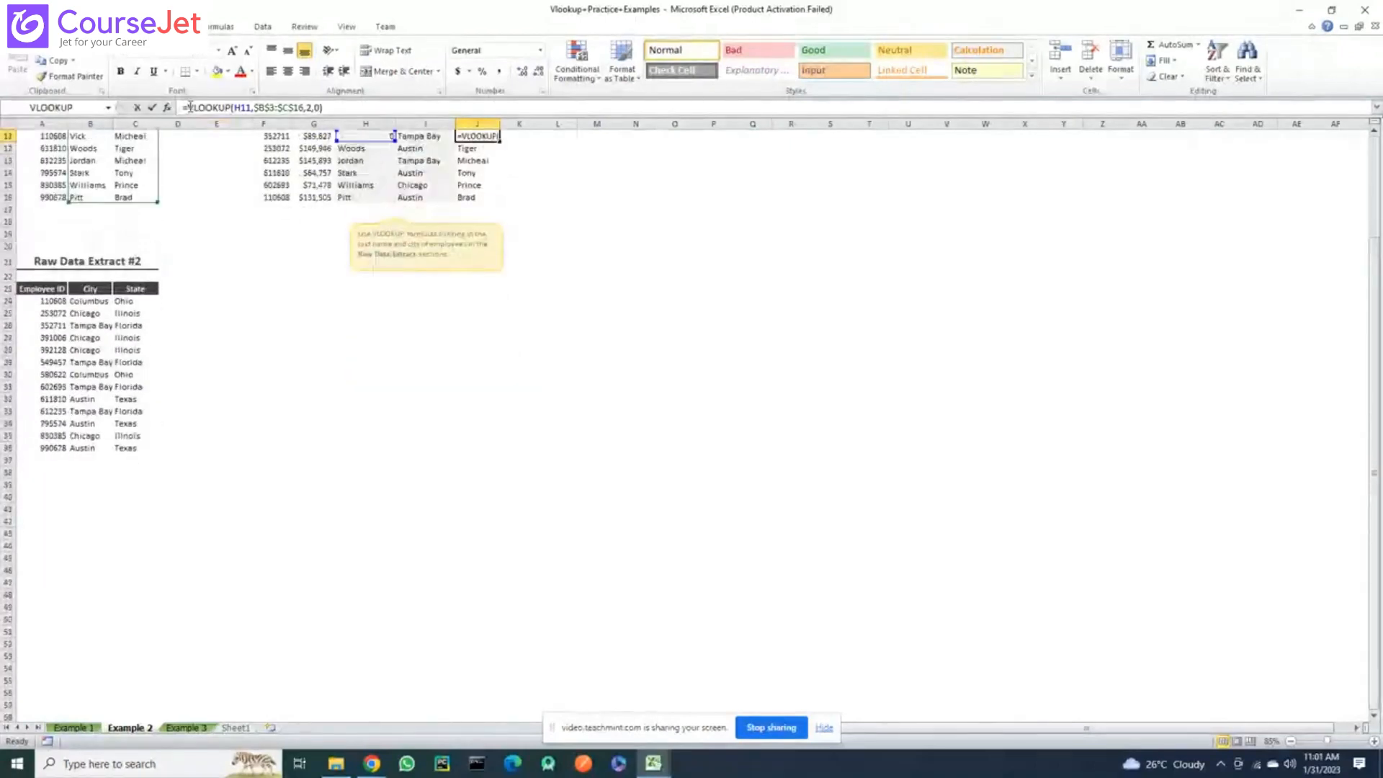
drag(190, 107, 326, 107)
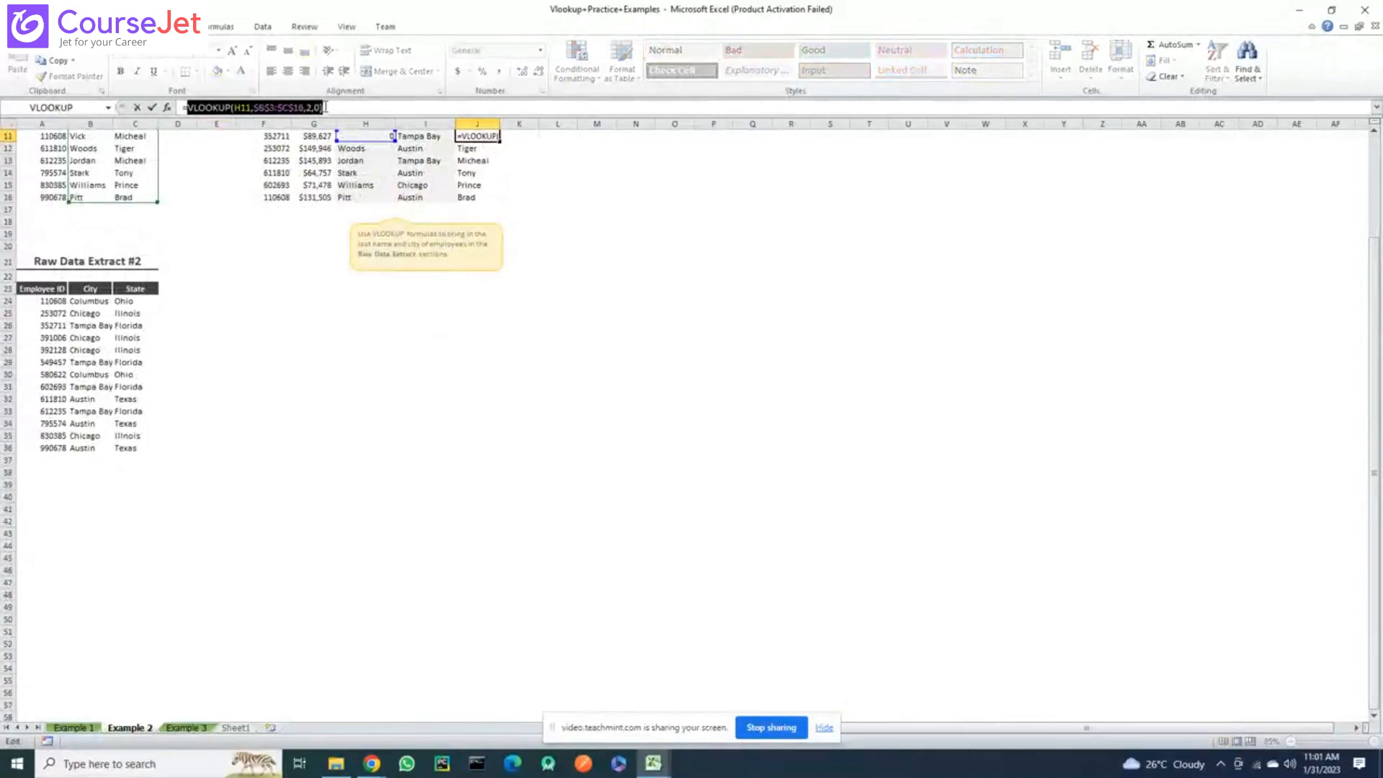
click(186, 108)
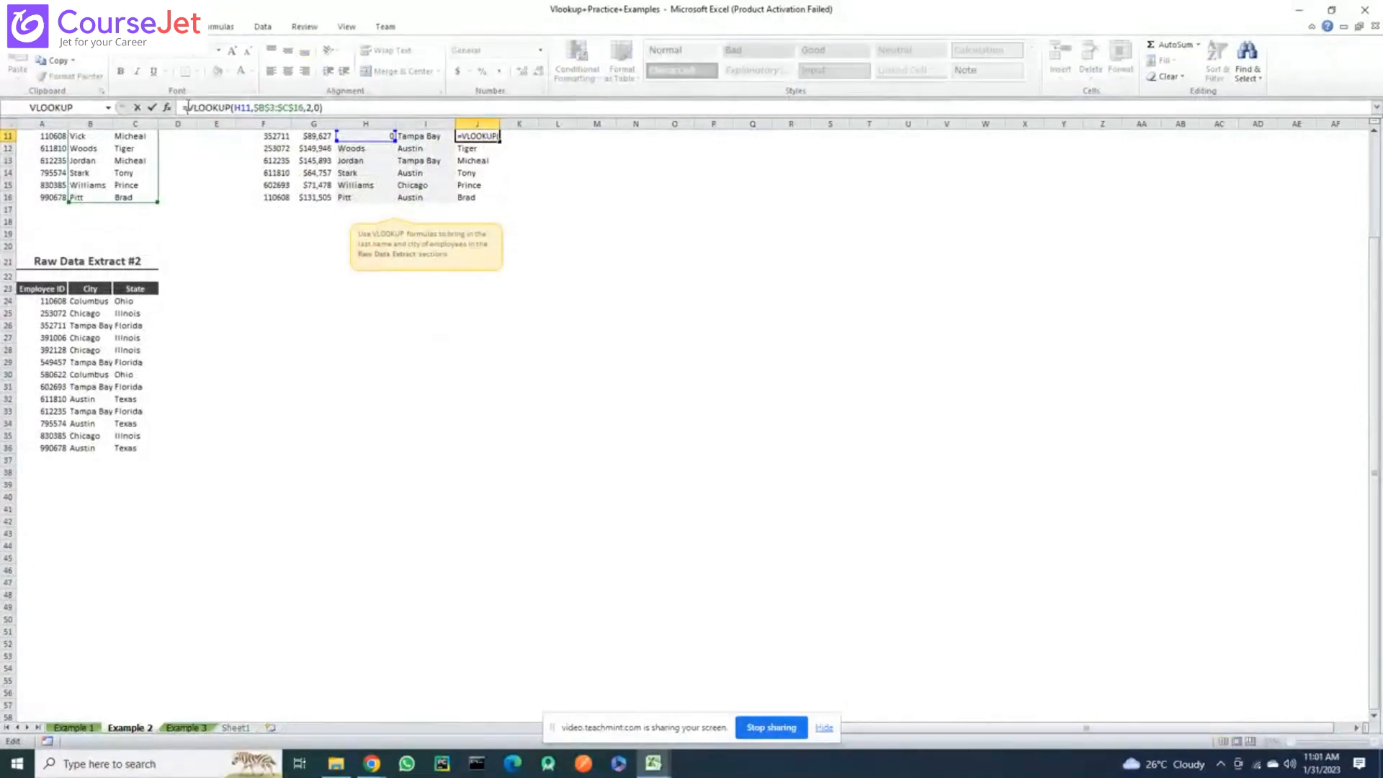
text(if)
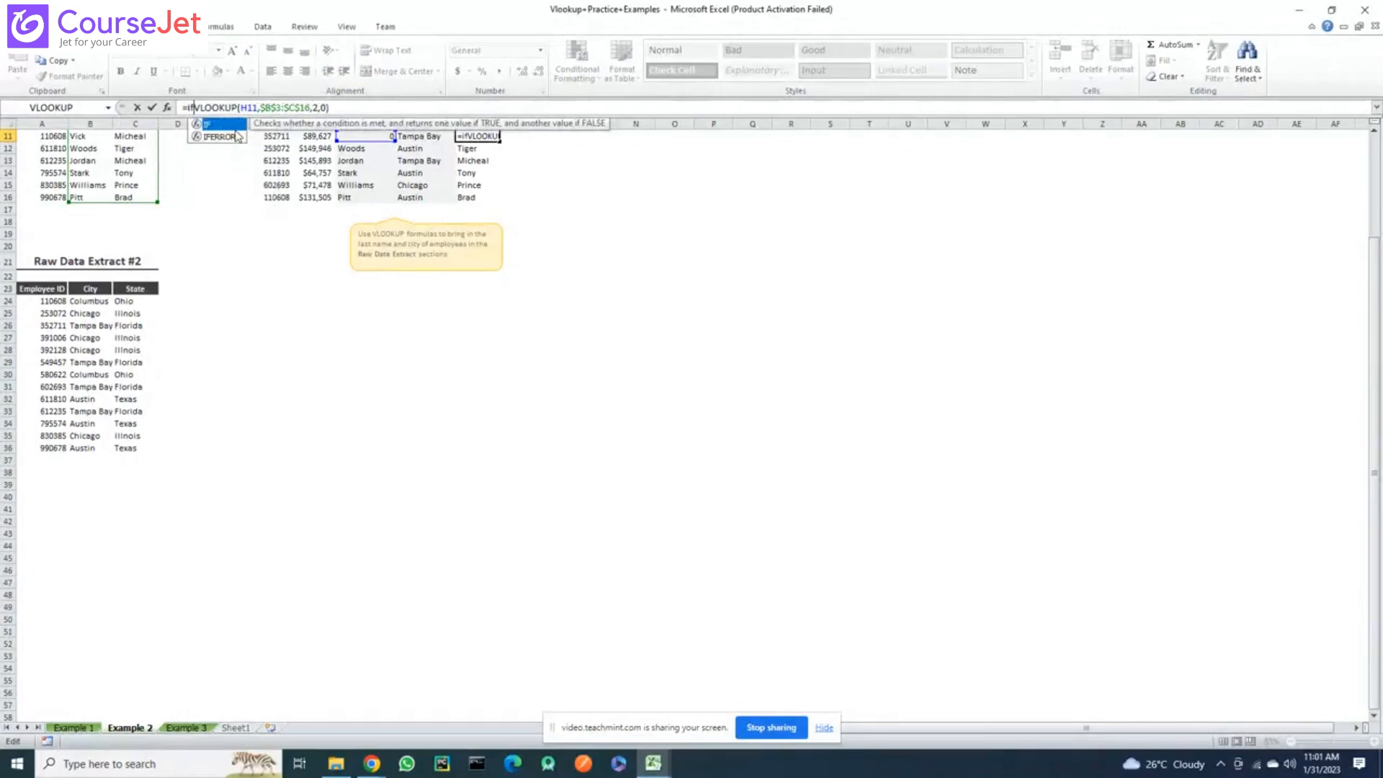
double_click(236, 136)
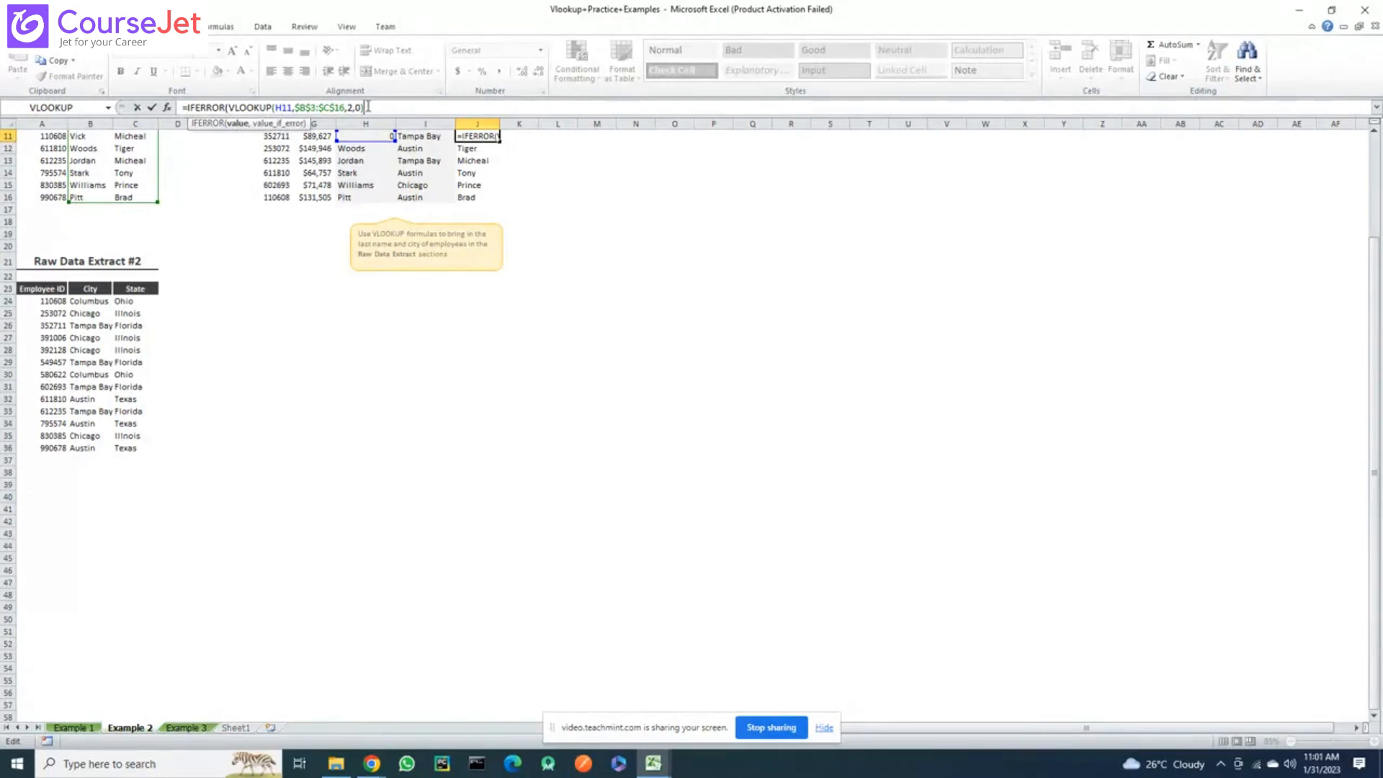
Complete the IFERROR formula in J11 with the fallback text "Not dfound" and a closing parenthesis
text(,)
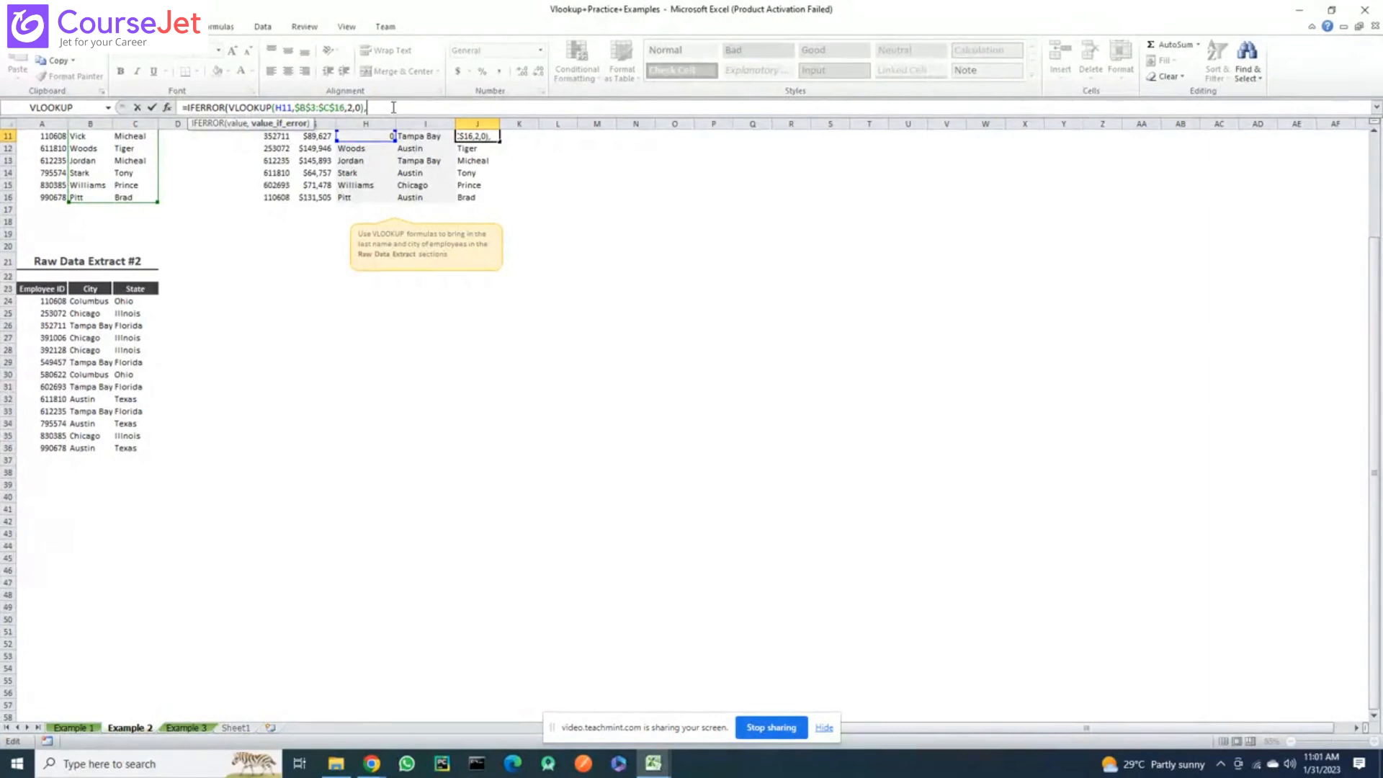
text("Not dfound"))
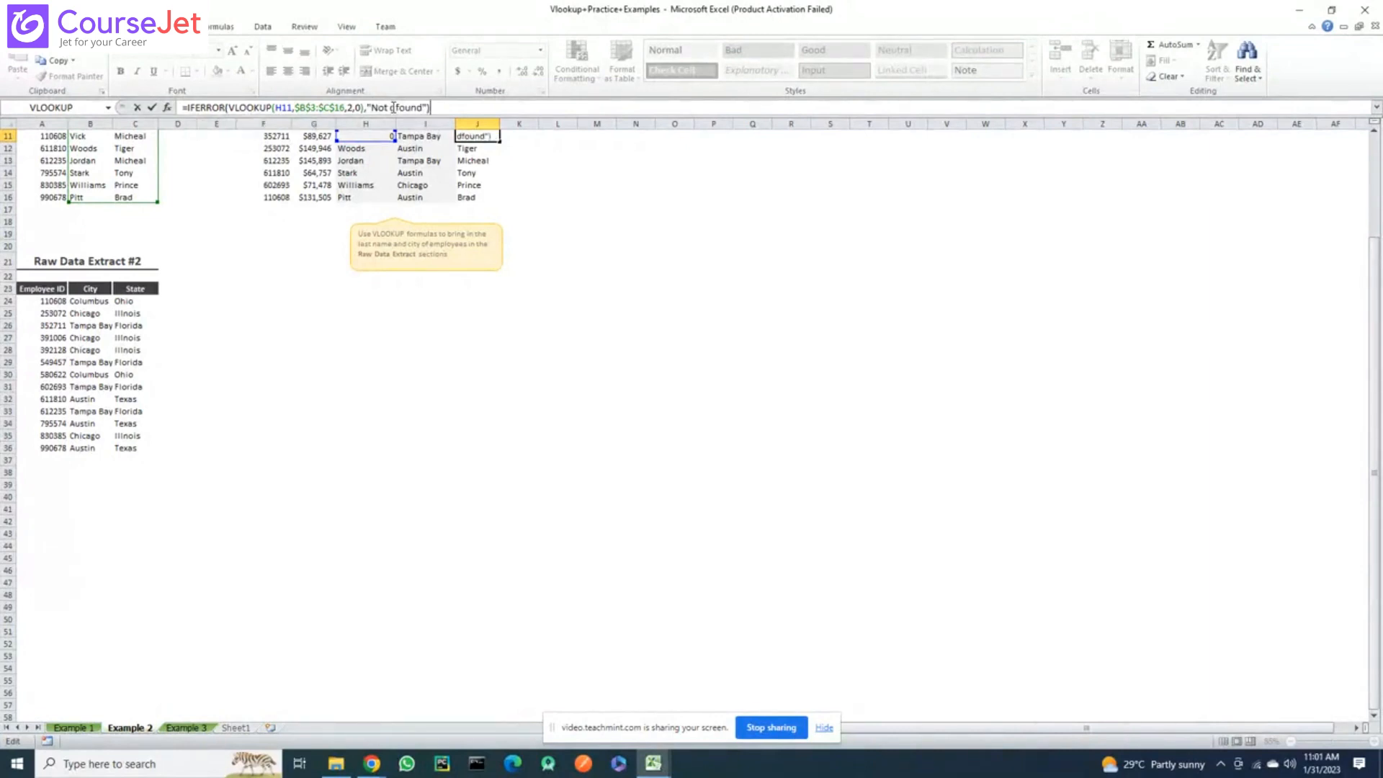
key(Return)
scroll(394, 107, up, 1)
scroll(560, 108, down, 2)
scroll(560, 107, up, 5)
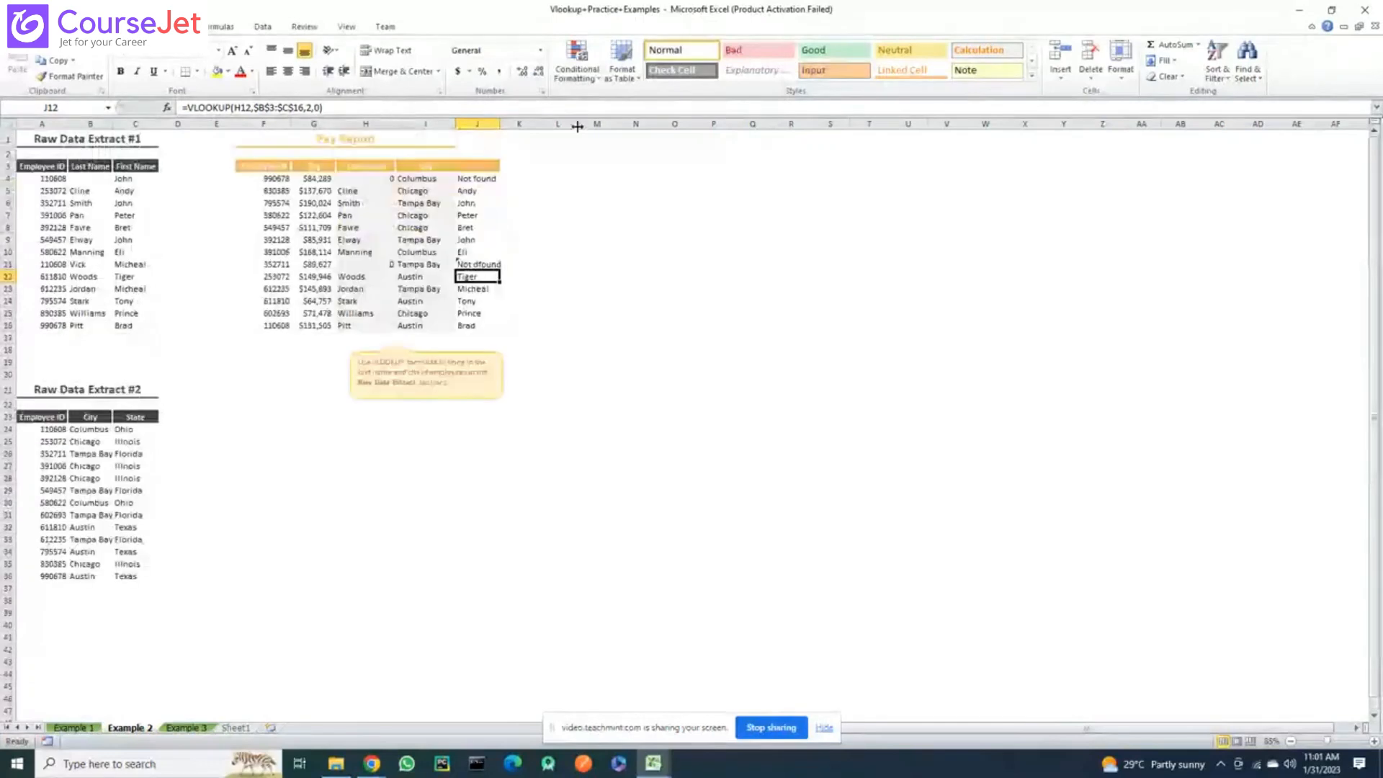
click(481, 265)
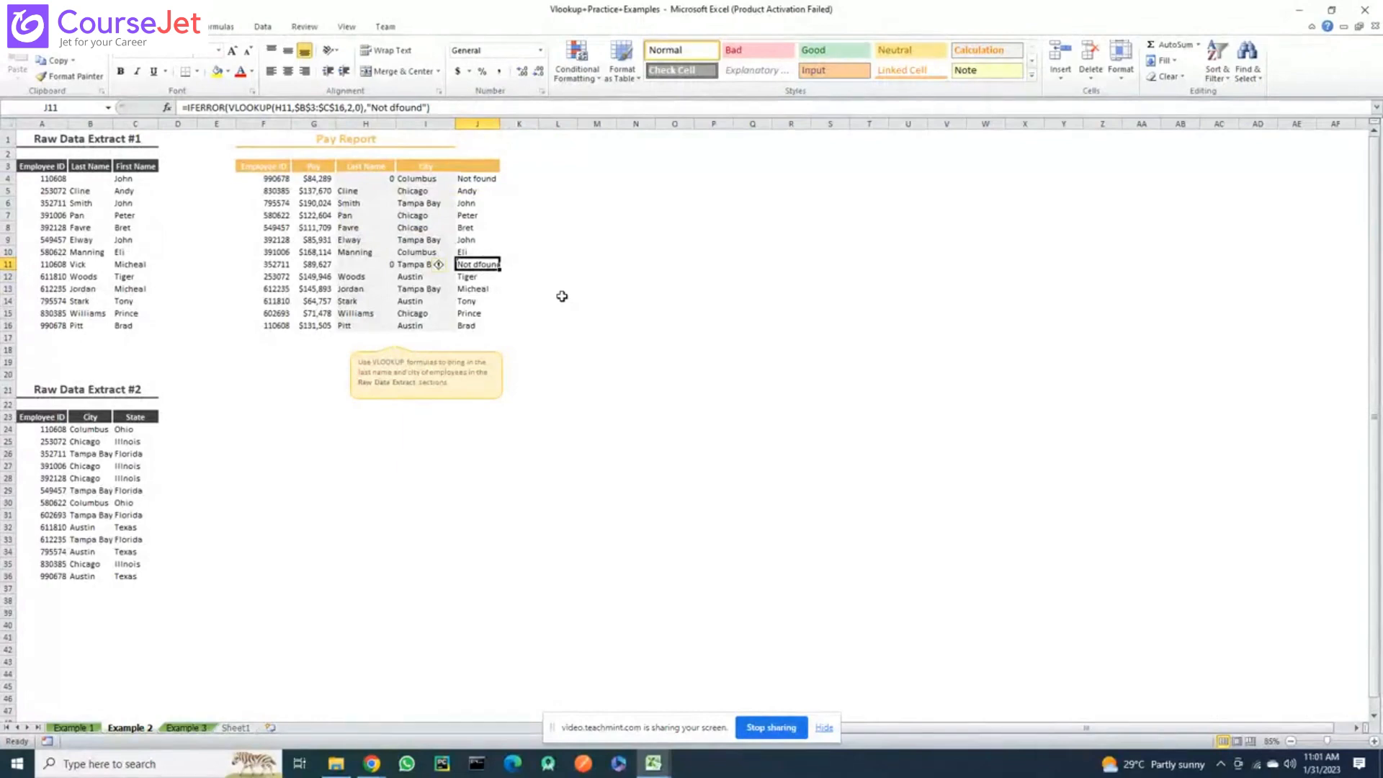
scroll(562, 296, down, 2)
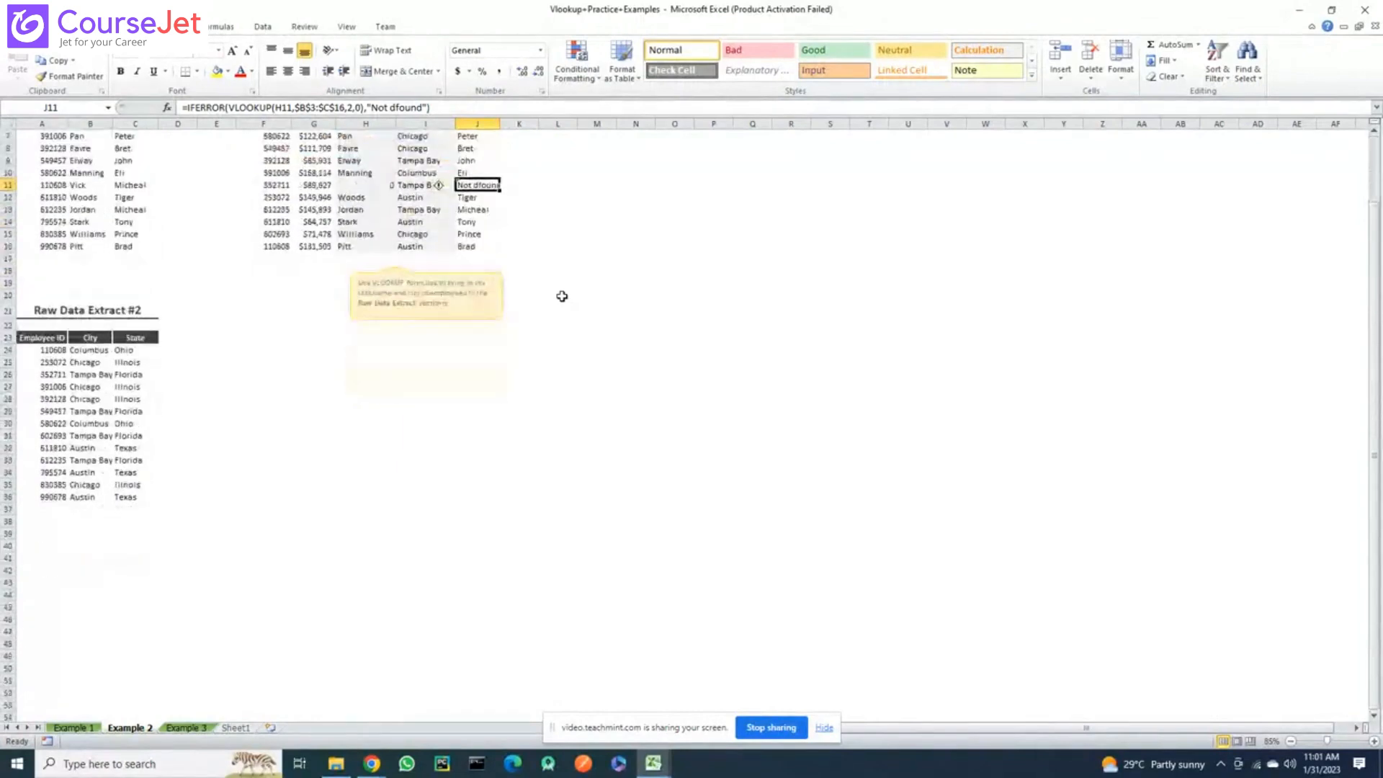
scroll(562, 296, down, 1)
click(562, 296)
scroll(562, 296, up, 3)
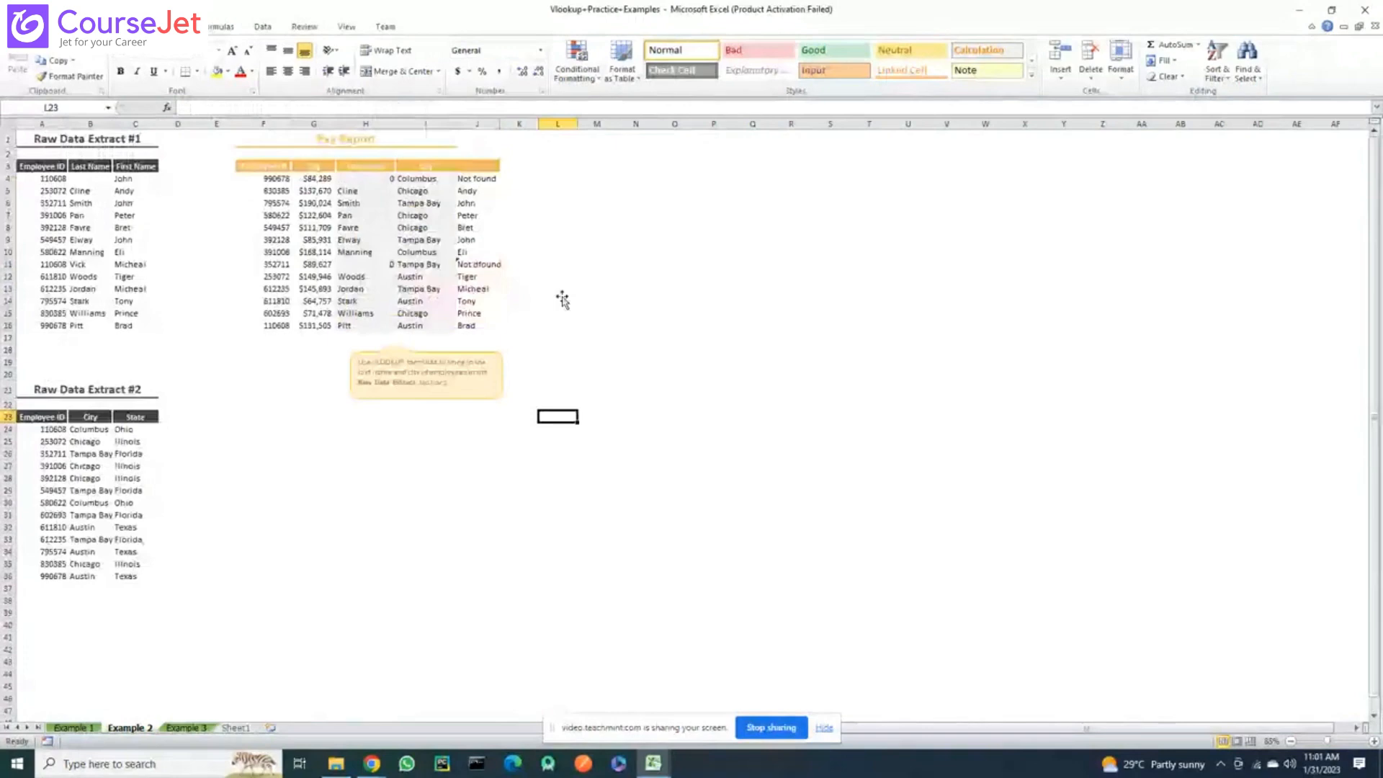
scroll(562, 298, down, 3)
scroll(562, 298, up, 3)
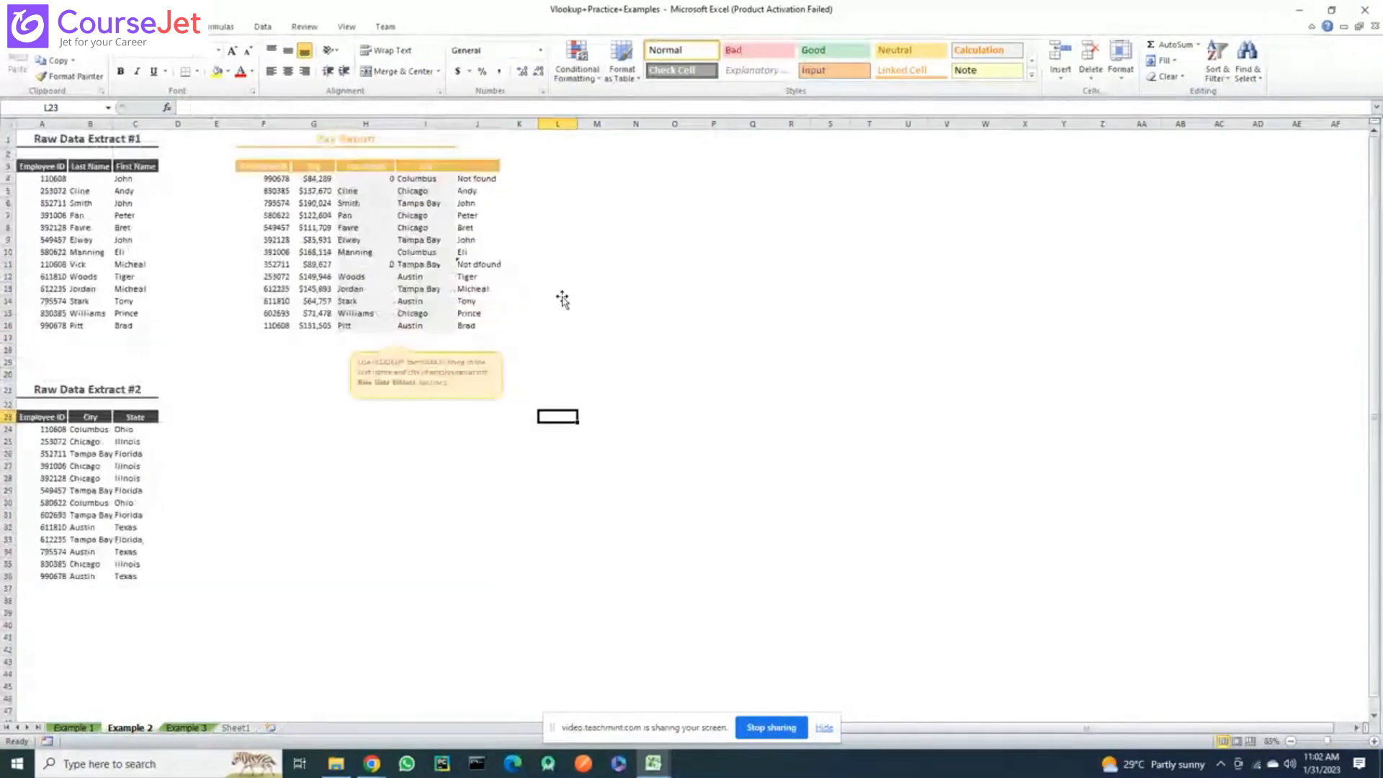
scroll(562, 299, down, 1)
scroll(562, 296, up, 1)
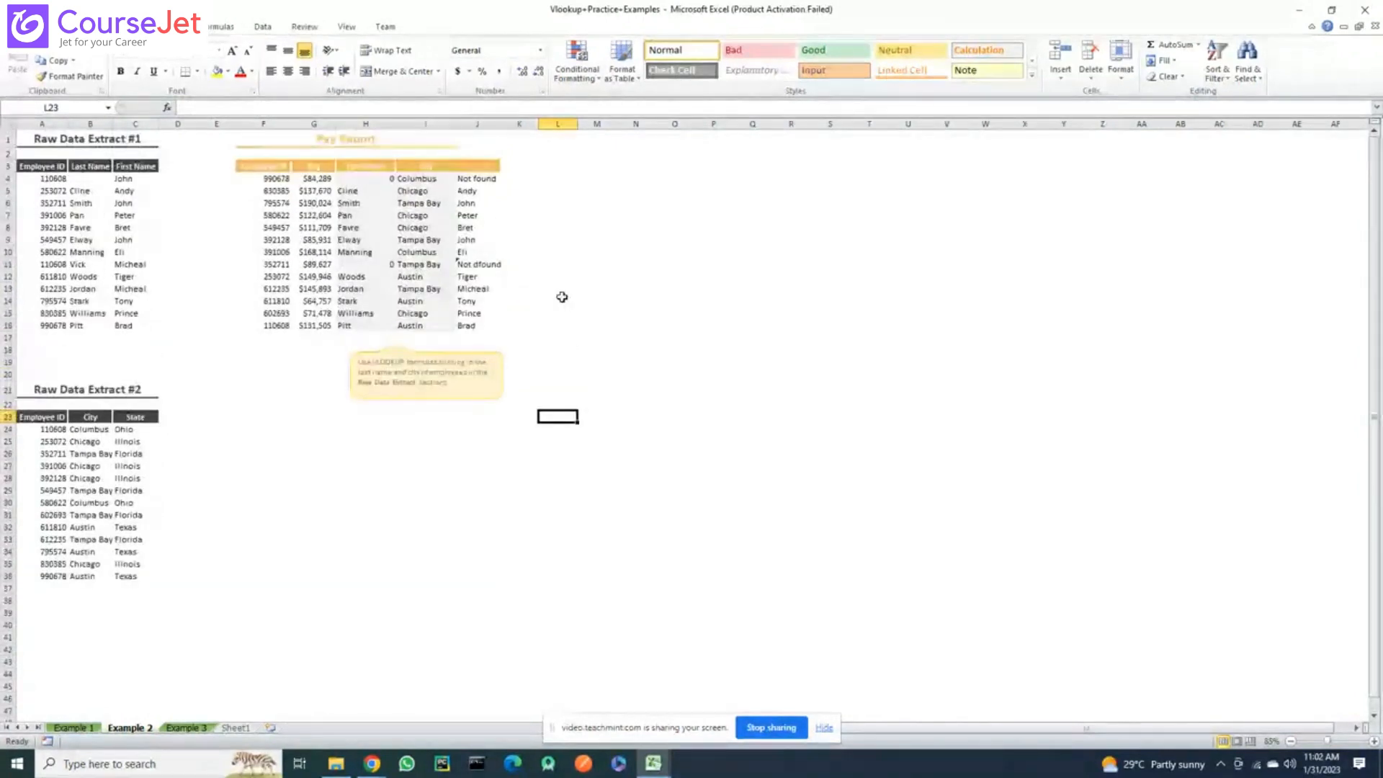
scroll(25, 623, down, 7)
scroll(181, 523, up, 5)
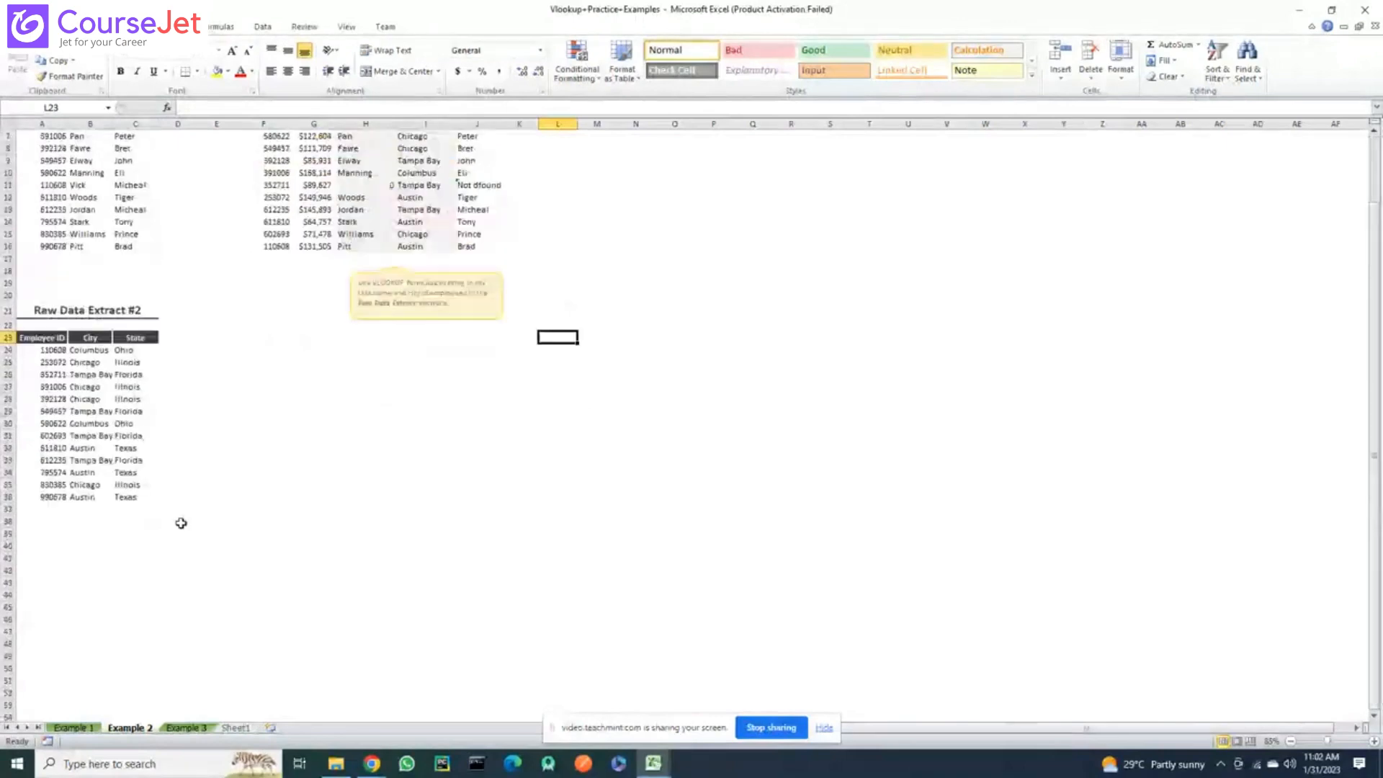
scroll(181, 523, down, 2)
click(181, 523)
scroll(185, 523, up, 2)
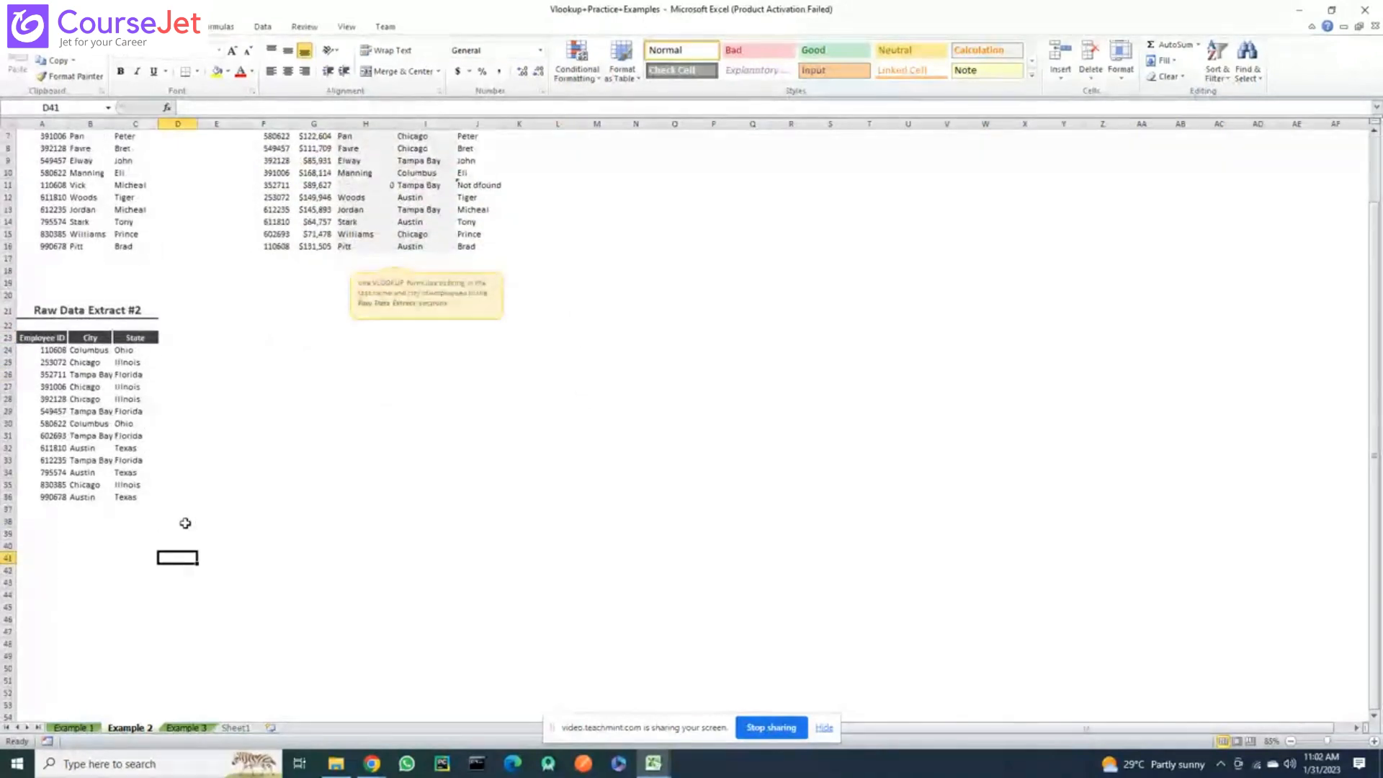
scroll(185, 523, up, 1)
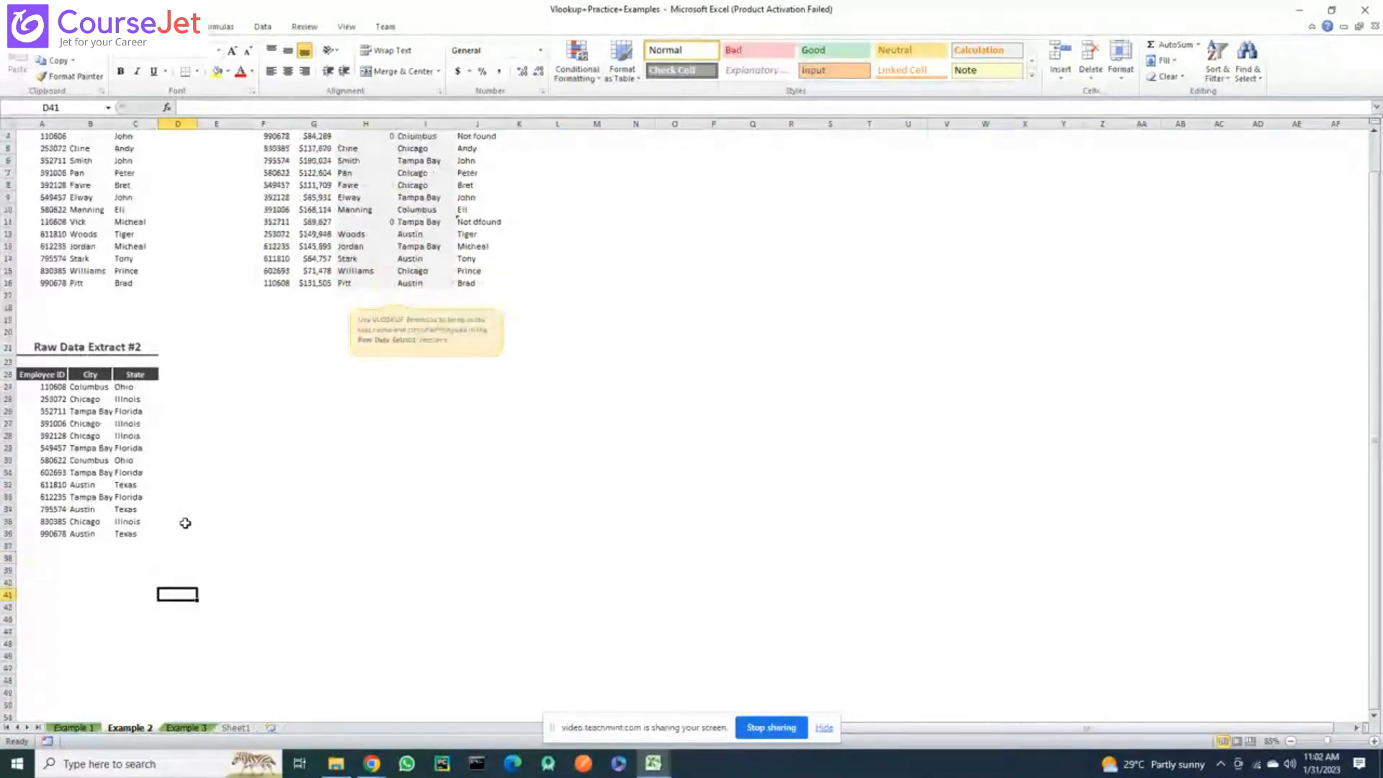